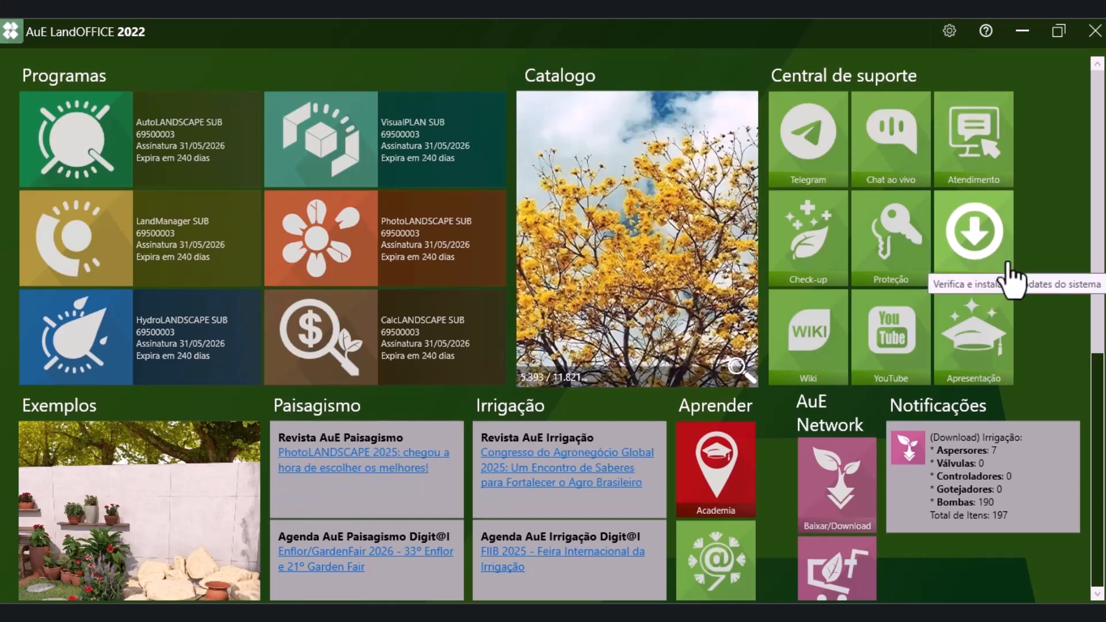
# Open the settings and look at the available interface languages, keeping Português (br)
pyautogui.click(947, 34)
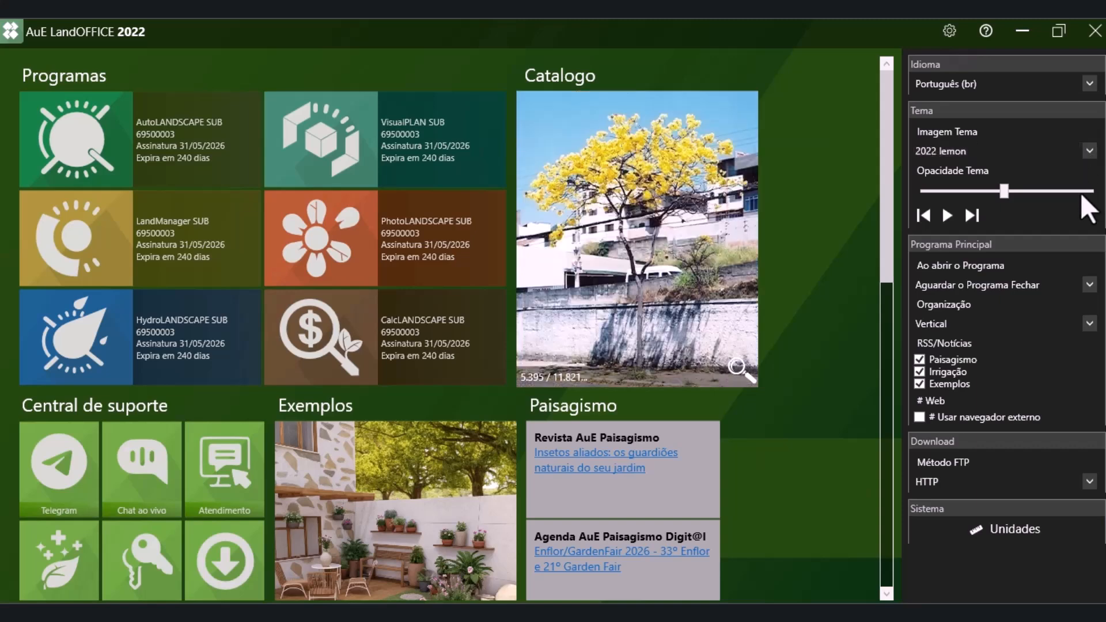
pyautogui.click(1090, 84)
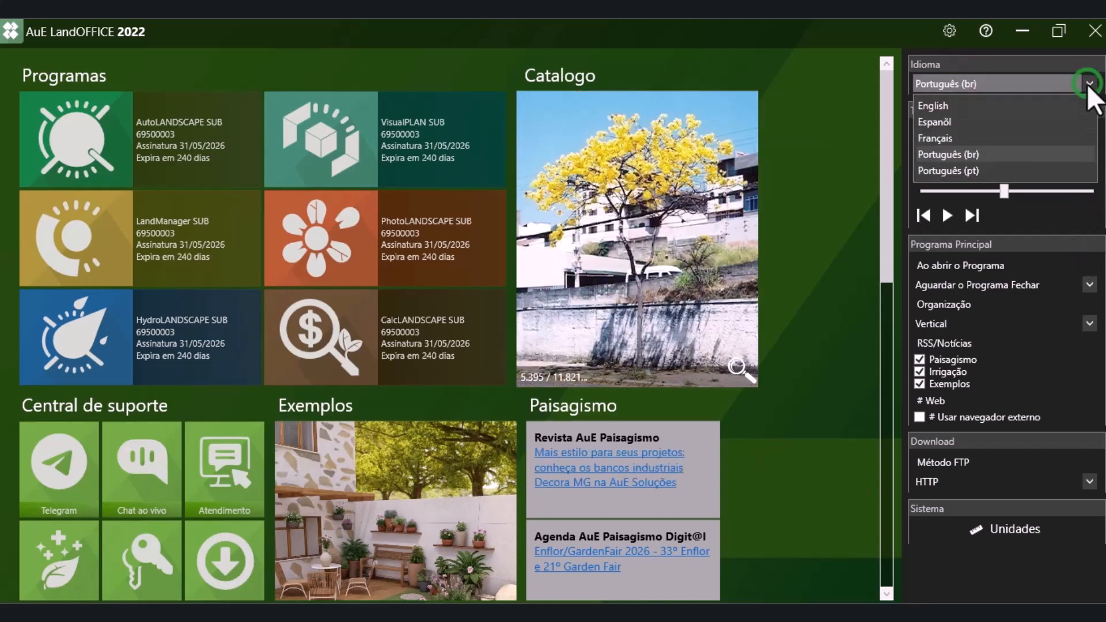
pyautogui.click(1090, 84)
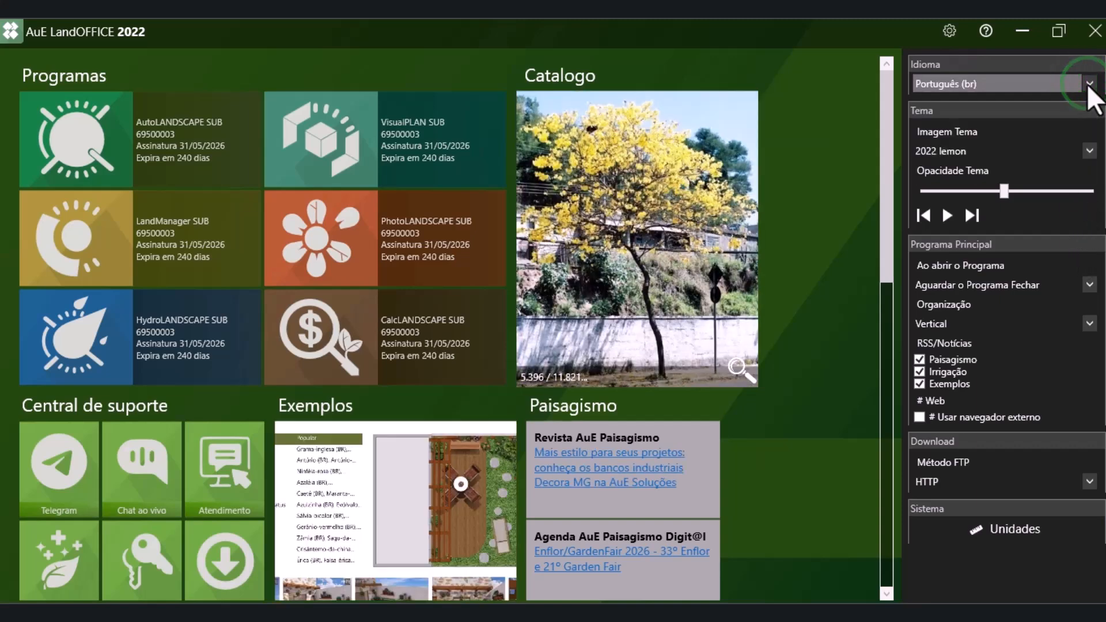
# Set the theme image to 2022 effects and raise the theme opacity slightly
pyautogui.click(1090, 151)
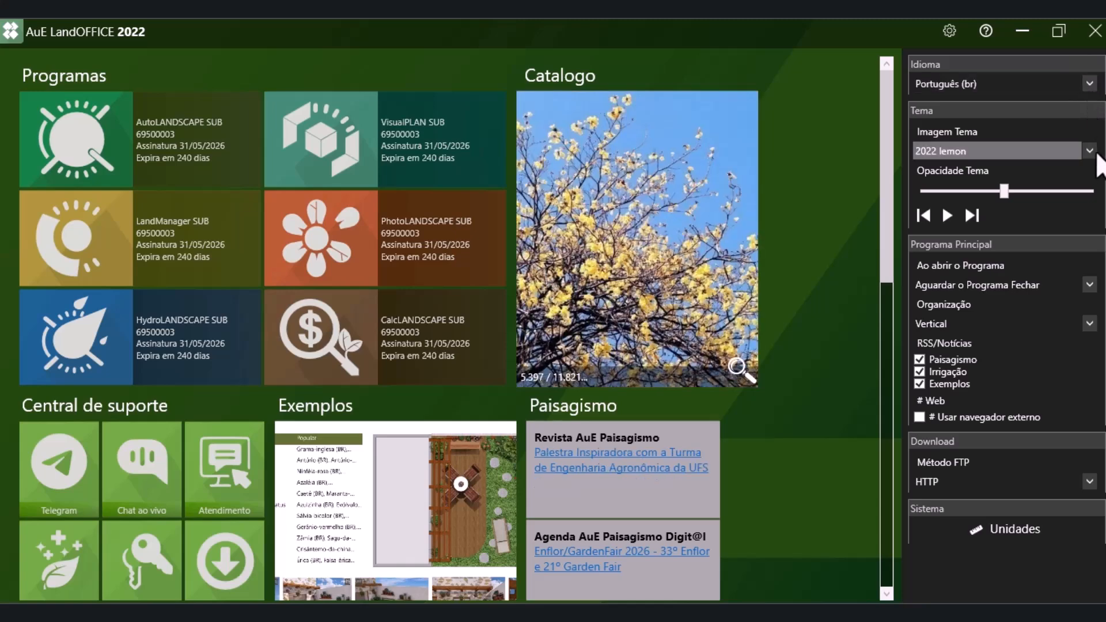
pyautogui.click(1050, 173)
pyautogui.click(1089, 151)
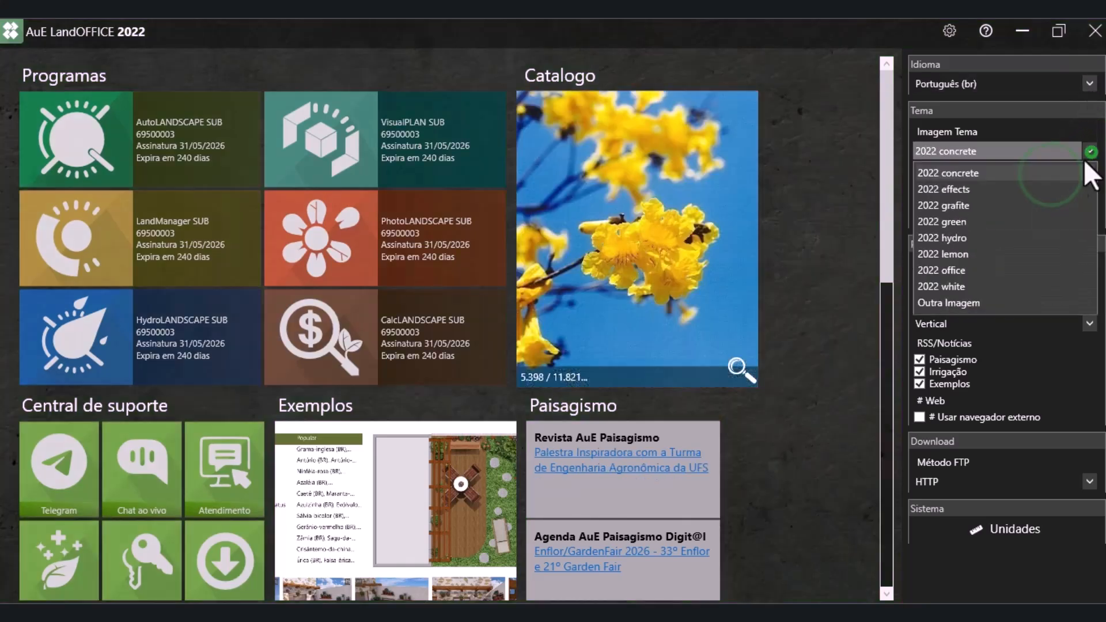
pyautogui.click(1053, 193)
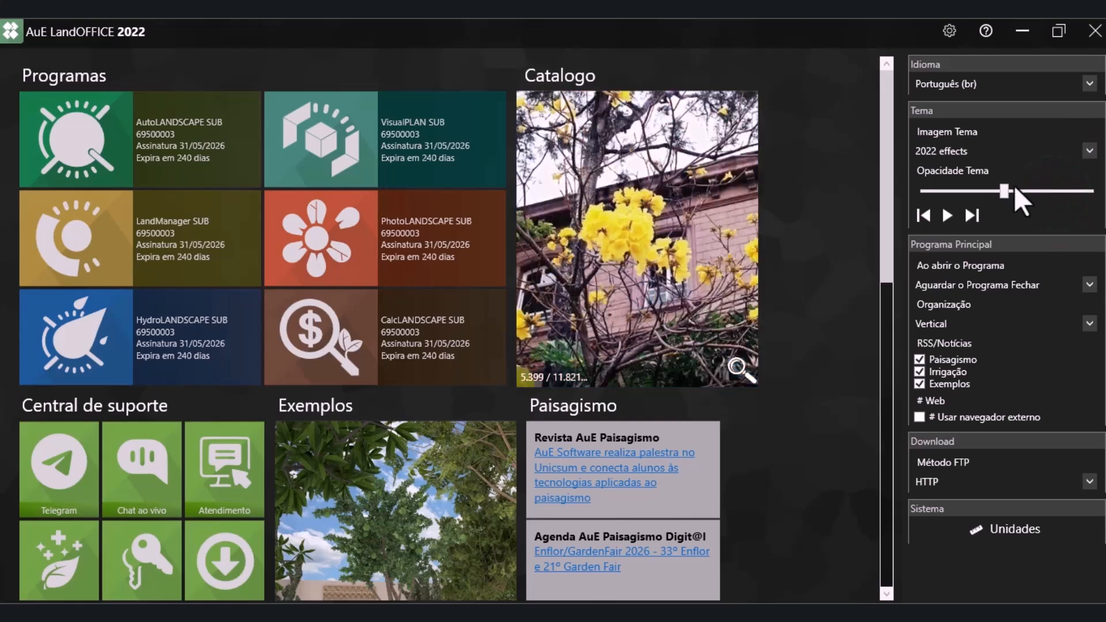
pyautogui.moveTo(1003, 189)
pyautogui.mouseDown()
pyautogui.moveTo(1060, 191)
pyautogui.moveTo(1009, 202)
pyautogui.mouseUp()
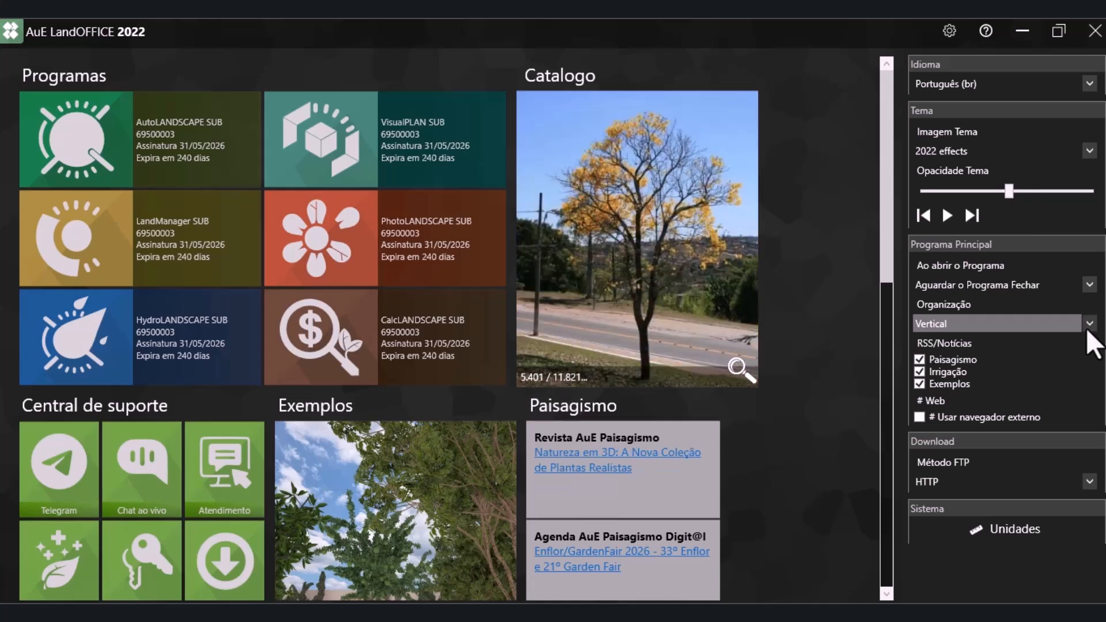
# Try the Horizontal organization for the main program, and restore the Vertical one
pyautogui.click(1088, 329)
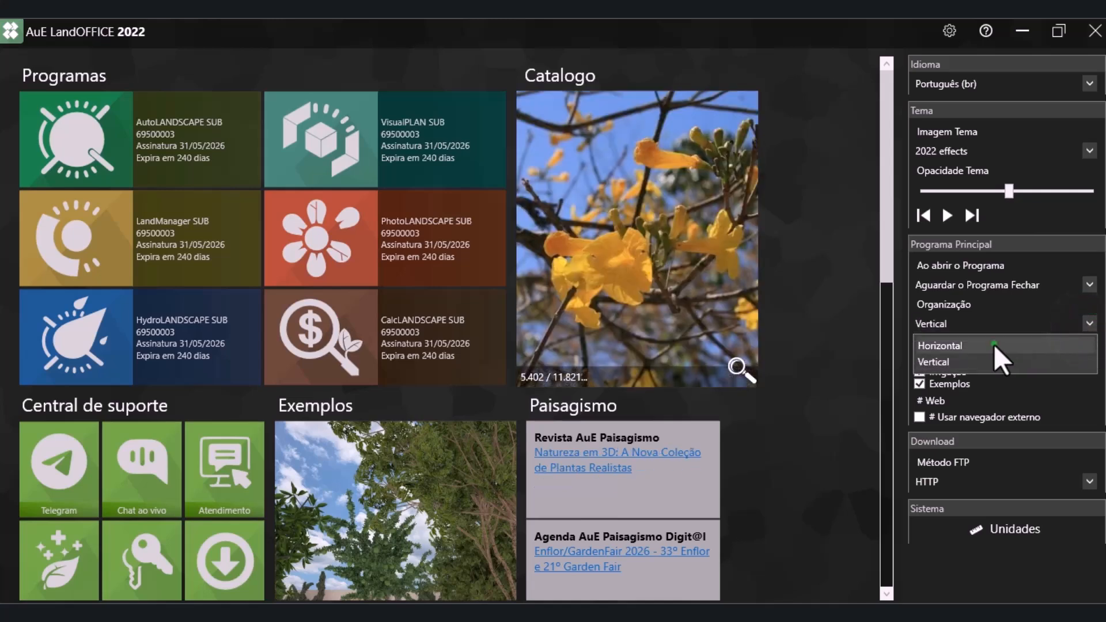
pyautogui.click(994, 344)
pyautogui.click(1089, 323)
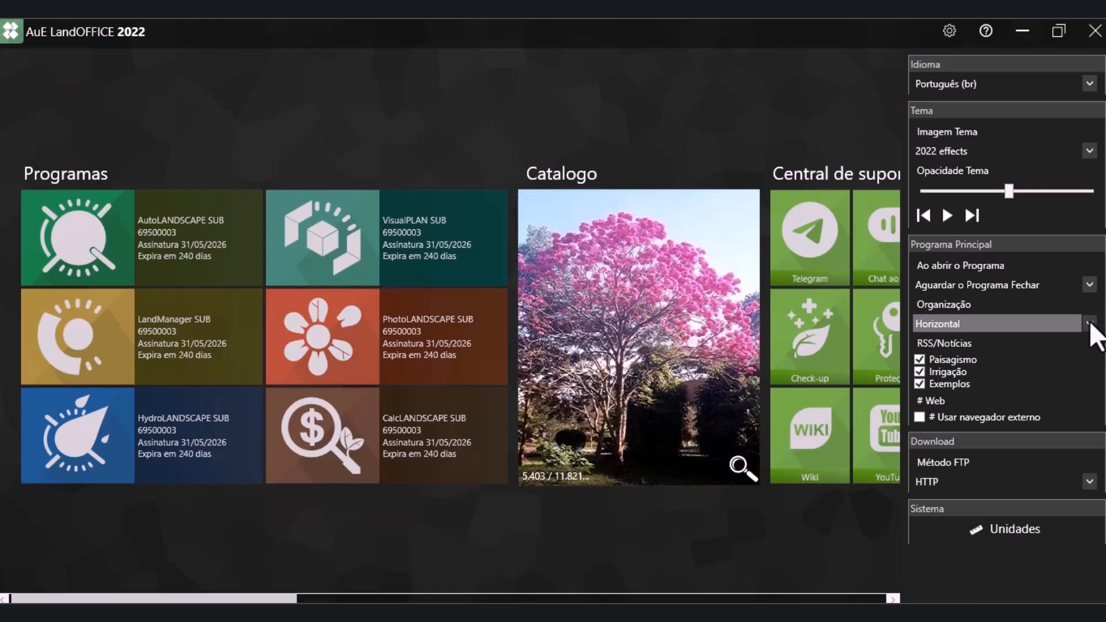
pyautogui.click(1043, 360)
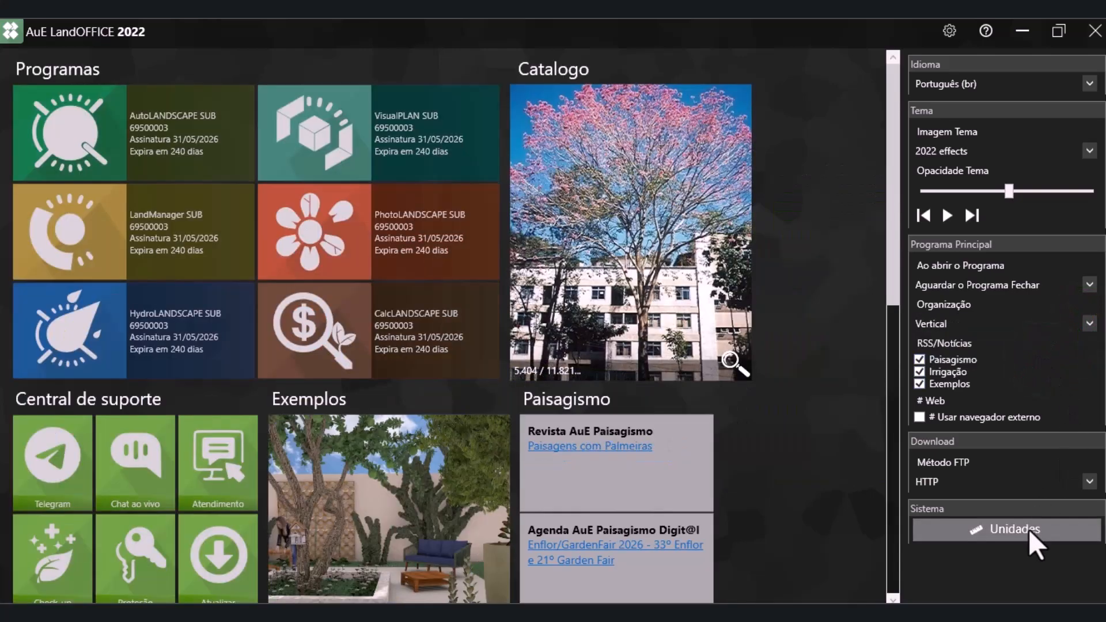
# Review the display unit choices for Vazão in the units settings, and close the settings without changing any unit
pyautogui.click(1029, 529)
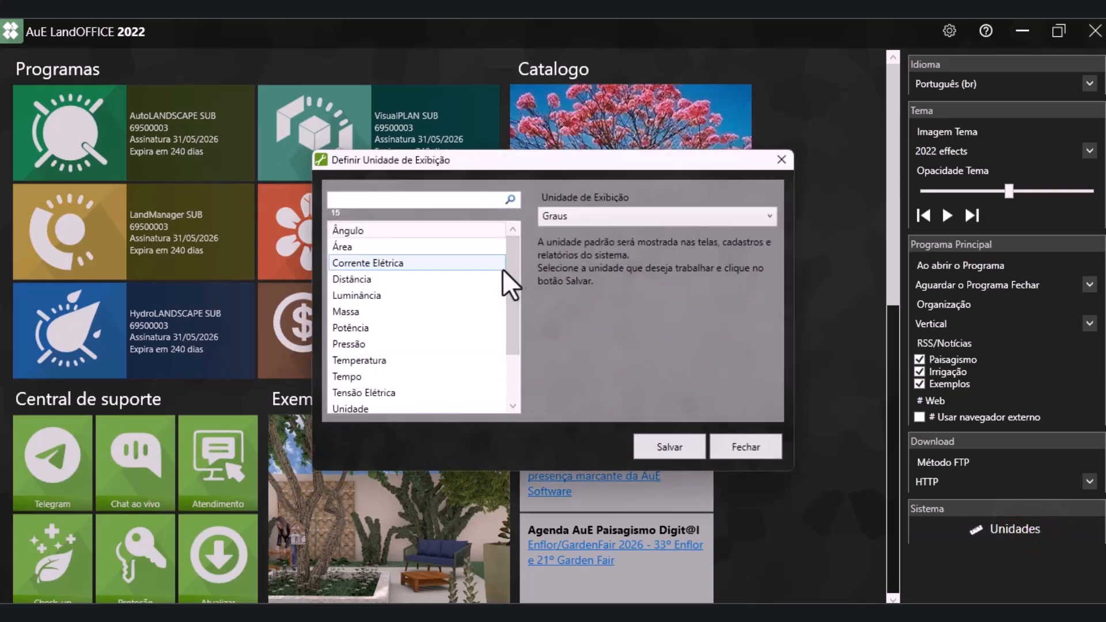
pyautogui.scroll(-3, 510, 268)
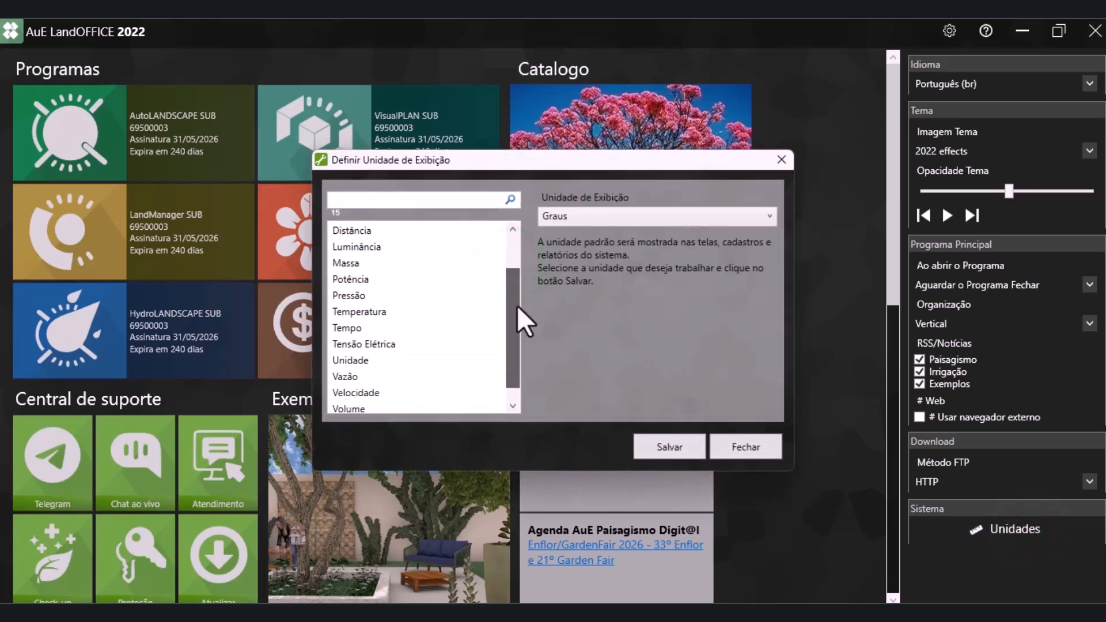
pyautogui.click(387, 377)
pyautogui.click(576, 217)
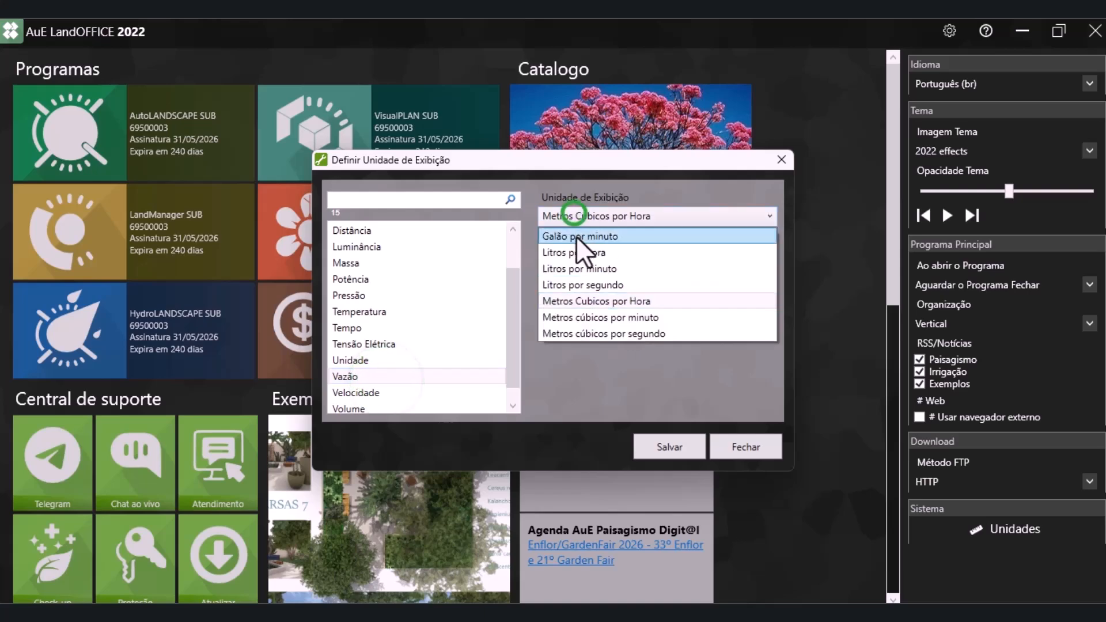
pyautogui.click(735, 445)
pyautogui.click(735, 446)
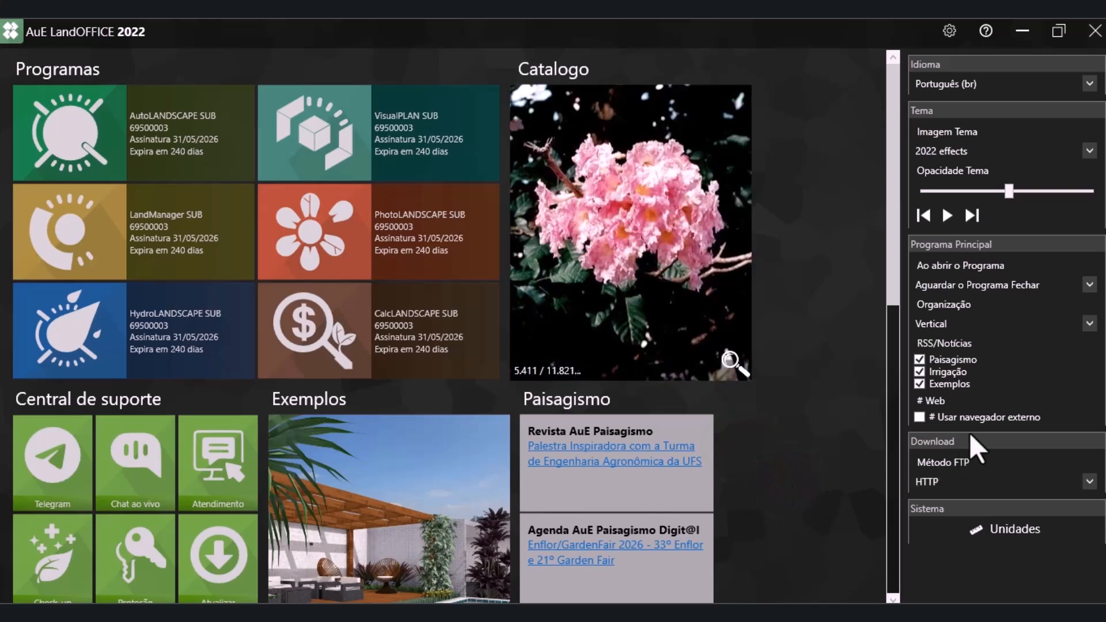
pyautogui.click(949, 27)
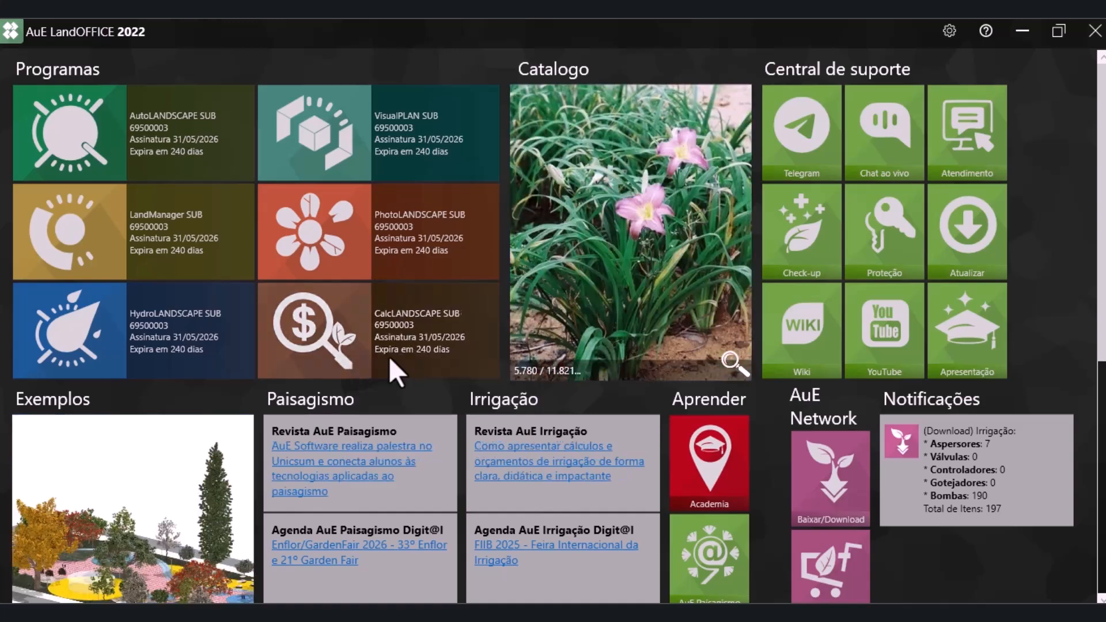
# Open the plant catalog from the displayed plant photo and filter the plants by the type Arbusto
pyautogui.moveTo(615, 215)
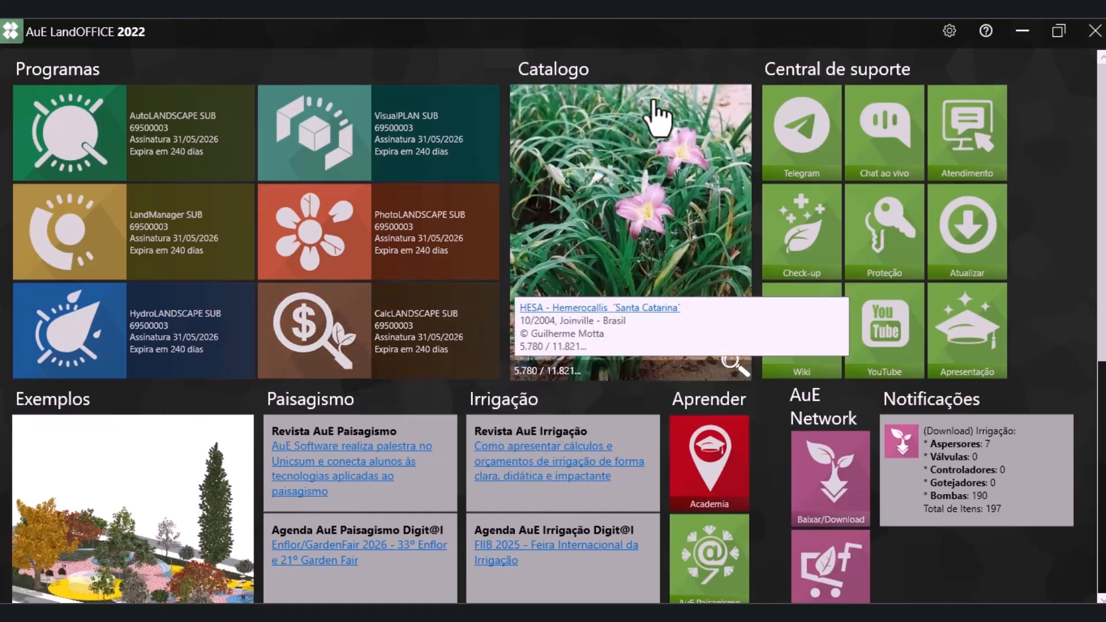
pyautogui.click(686, 124)
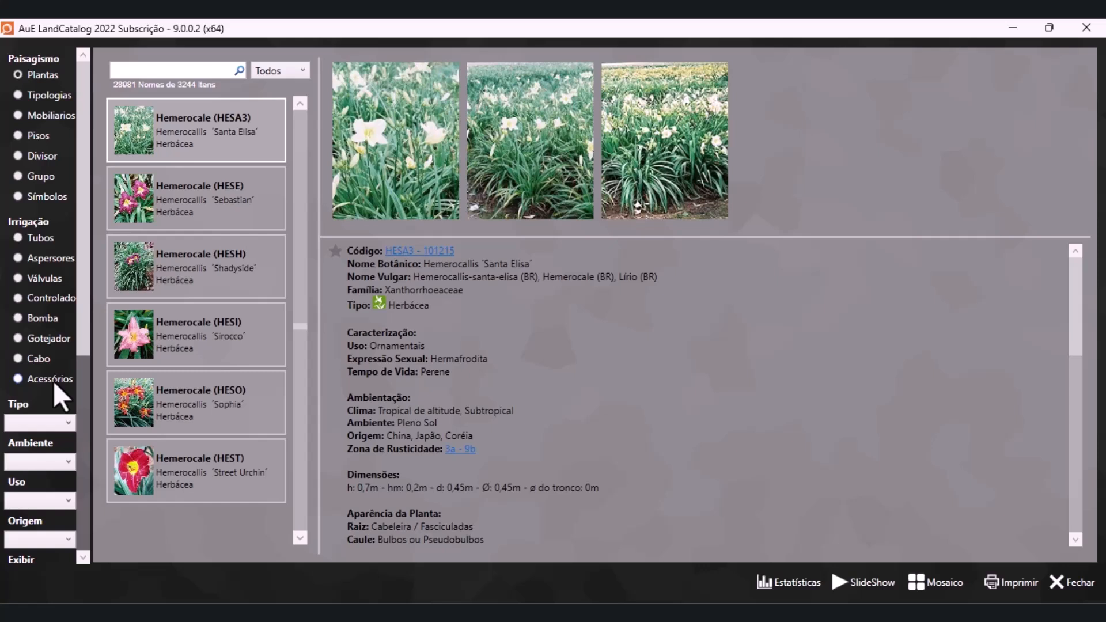
pyautogui.click(41, 418)
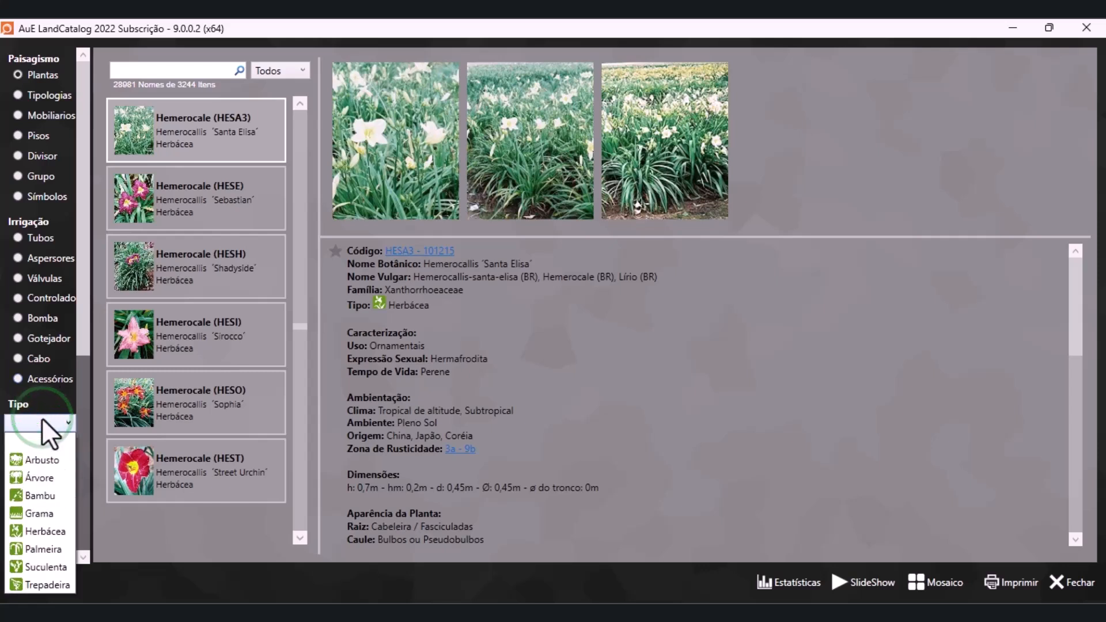
pyautogui.click(42, 418)
pyautogui.scroll(-1, 46, 419)
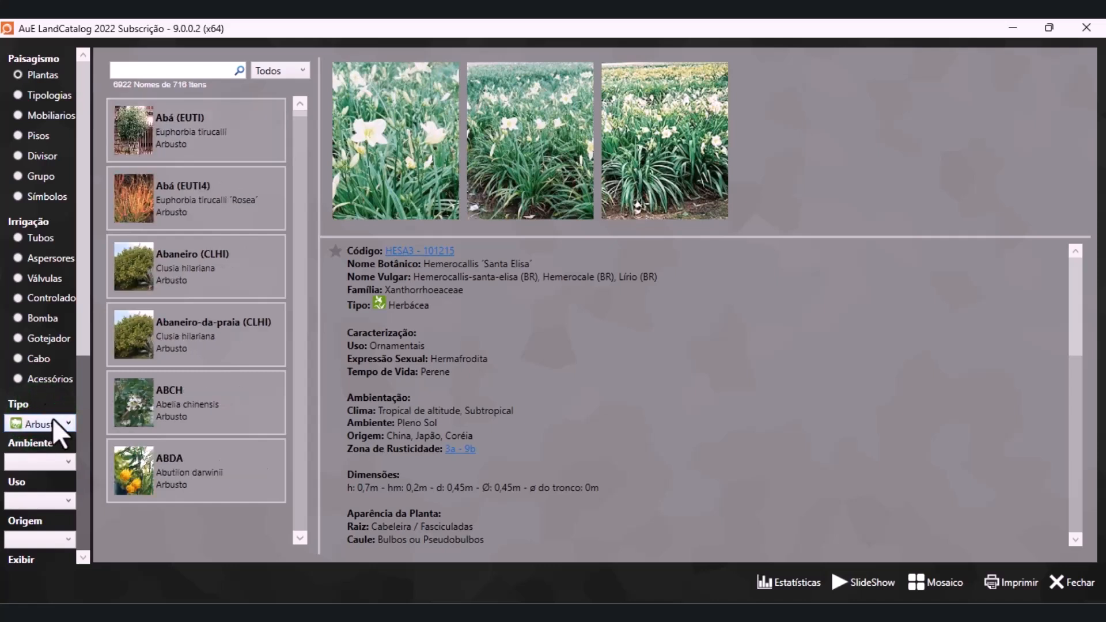
# Look at the choices of the Tipo and Ambiente filters without changing either one
pyautogui.click(56, 419)
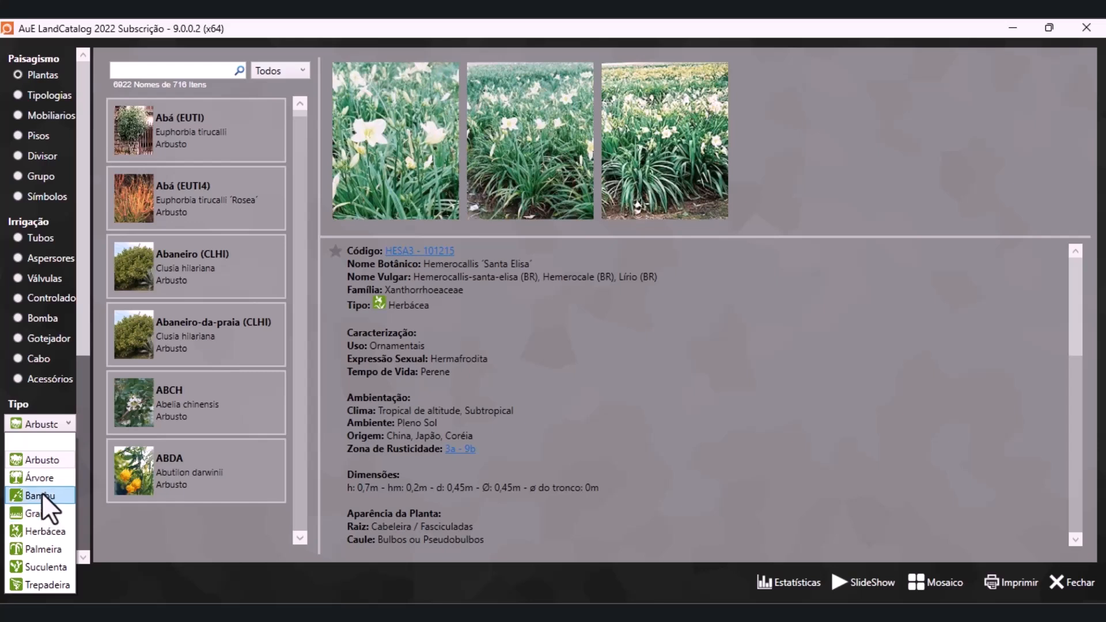
pyautogui.click(65, 401)
pyautogui.click(54, 462)
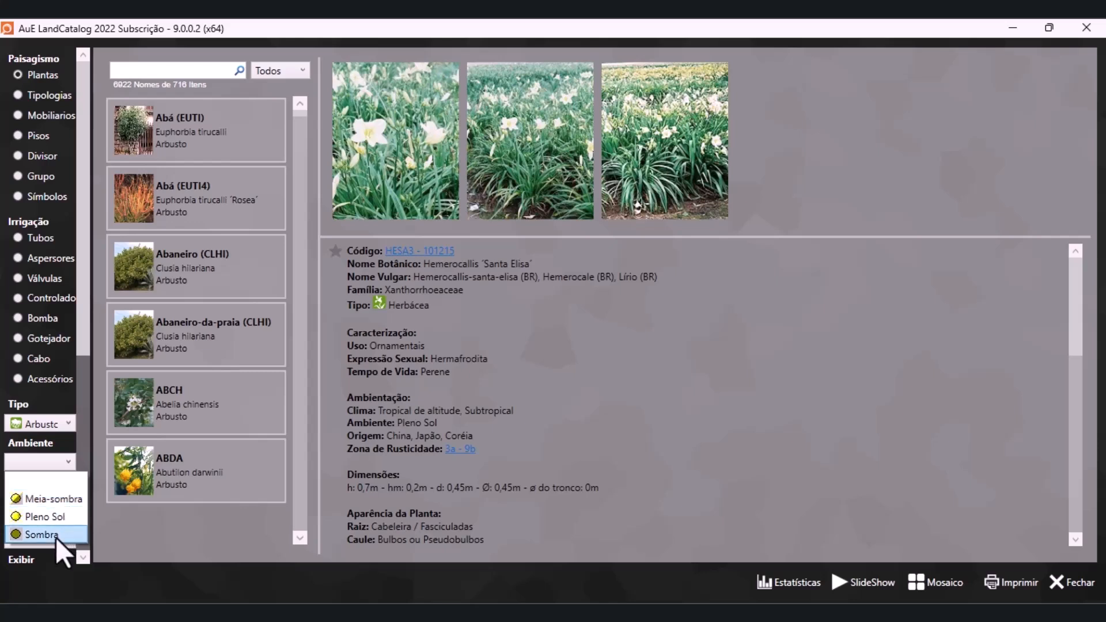
pyautogui.click(63, 402)
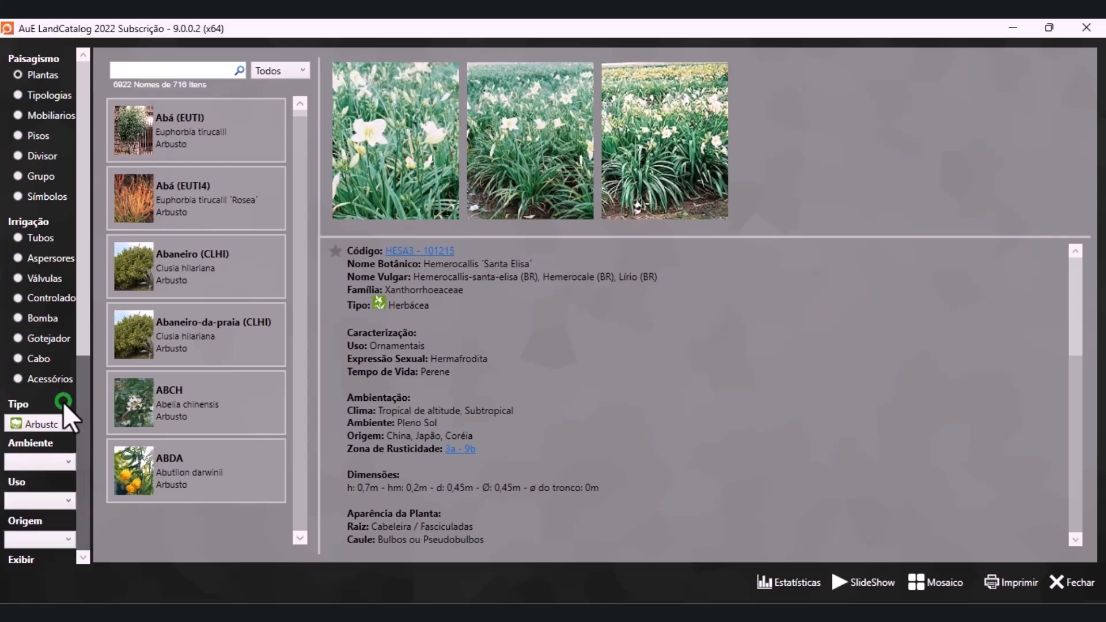
# Filter the shrubs by the origin Nativa
pyautogui.scroll(-3, 64, 402)
pyautogui.click(61, 419)
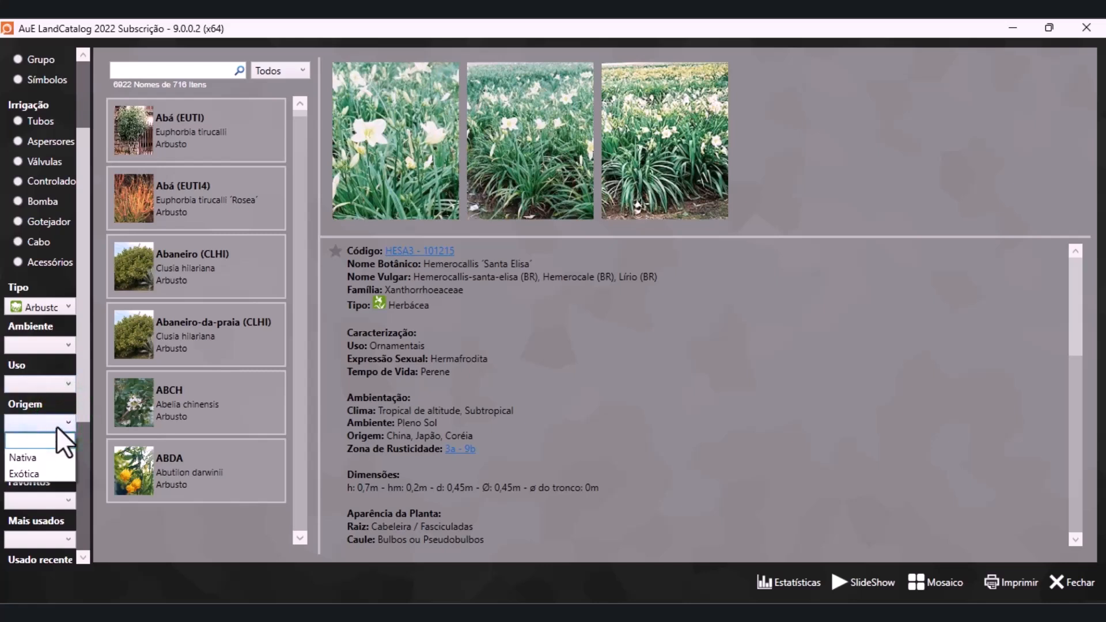
pyautogui.click(57, 427)
pyautogui.scroll(-1, 57, 425)
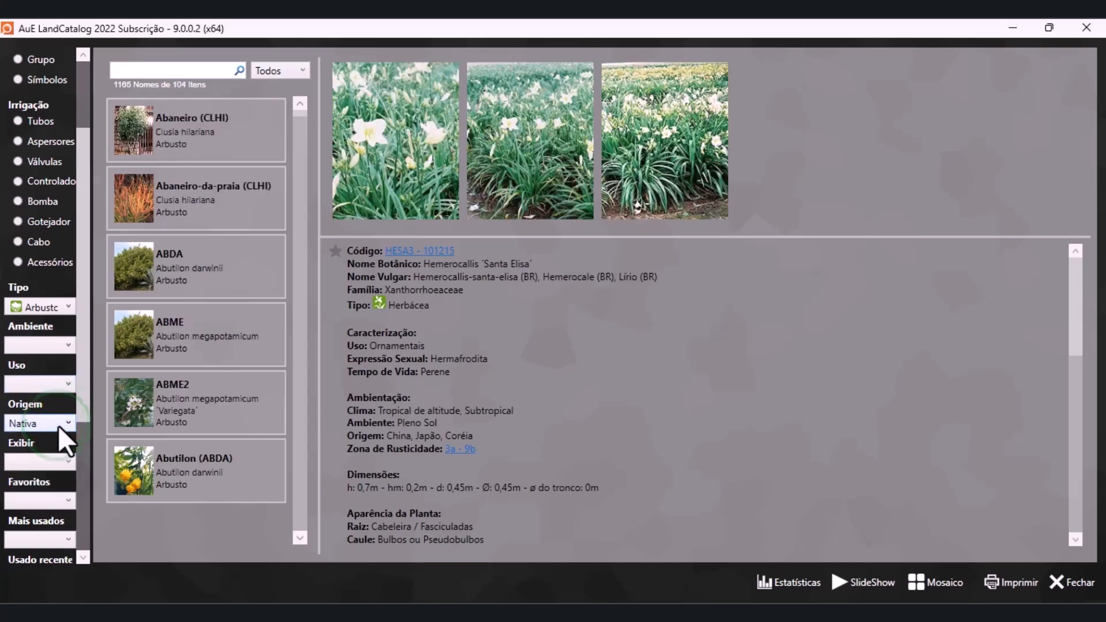
# Review the remaining catalog filters and the fields that the plant search can be limited to
pyautogui.scroll(-1, 57, 430)
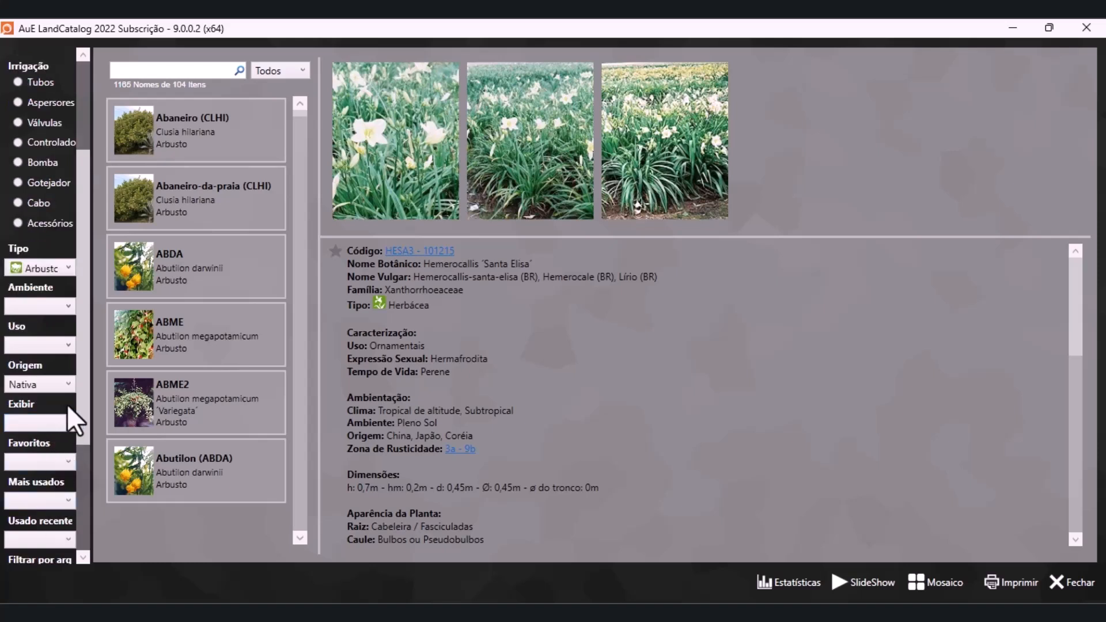
pyautogui.scroll(-5, 65, 403)
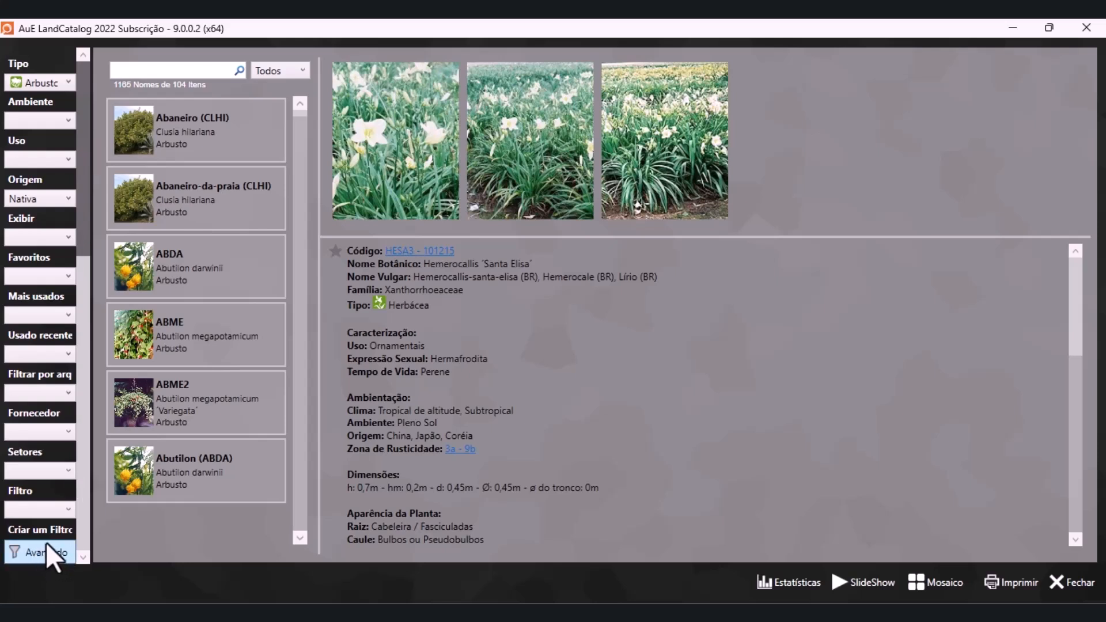
pyautogui.click(143, 70)
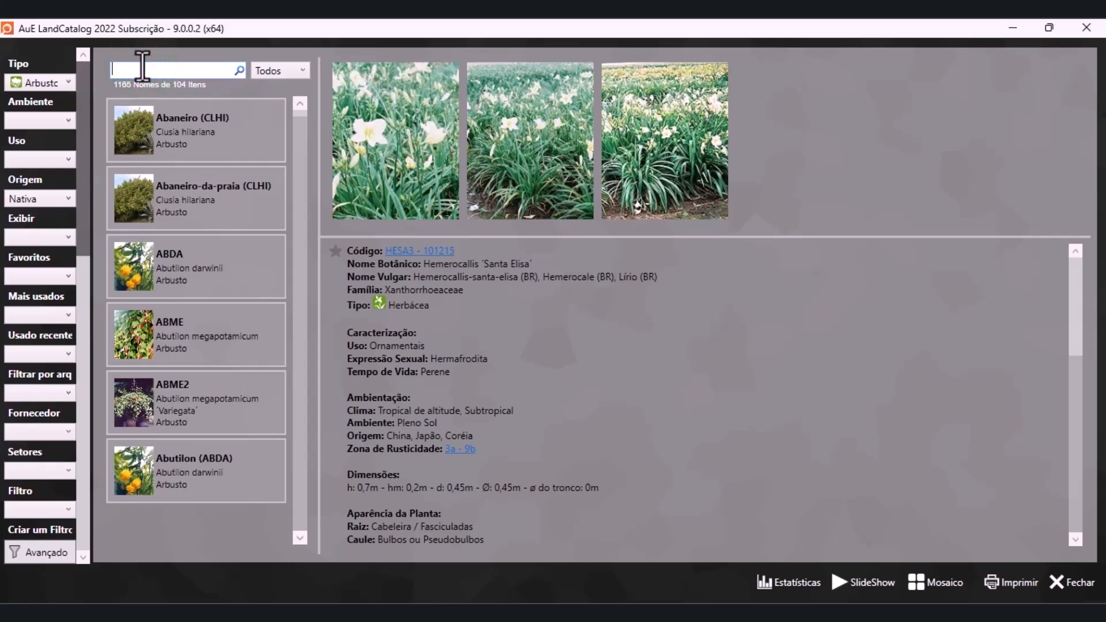
pyautogui.click(267, 70)
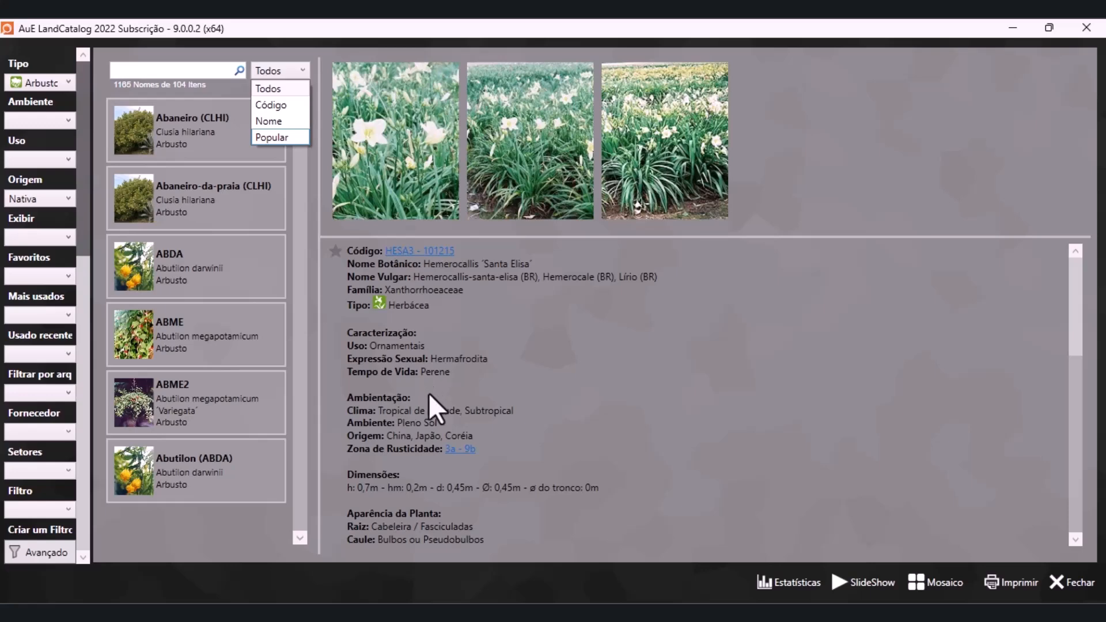
# Read through the data sheet of Hemerocallis 'Santa Elisa', including its flowering, foliage and fruit details
pyautogui.moveTo(1077, 306); pyautogui.dragTo(1074, 370)
pyautogui.scroll(-10, 1031, 393)
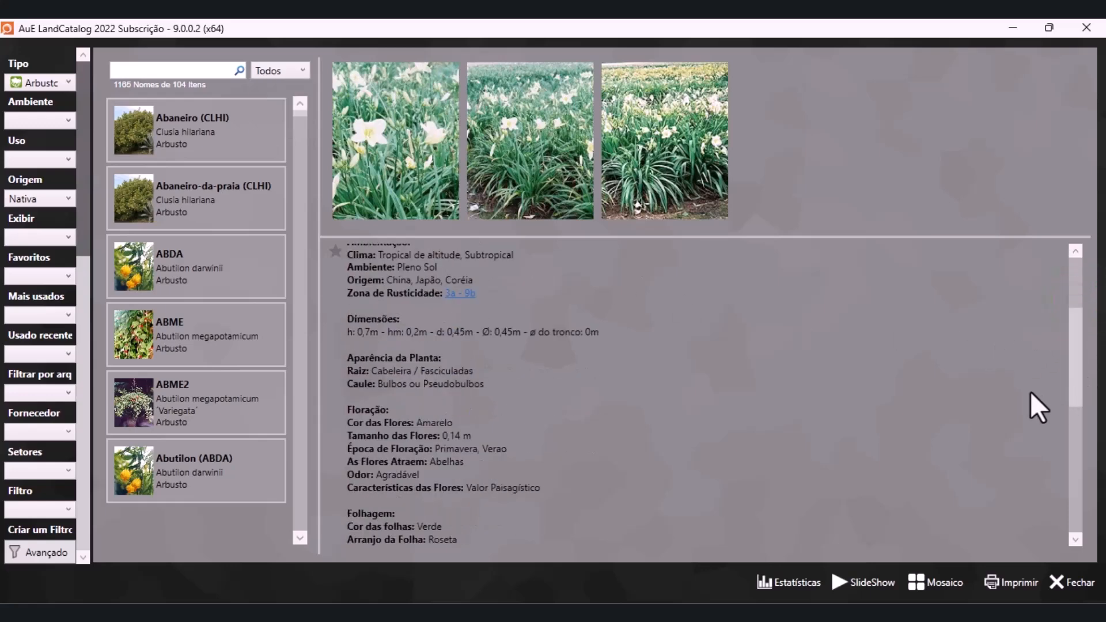
pyautogui.scroll(10, 893, 382)
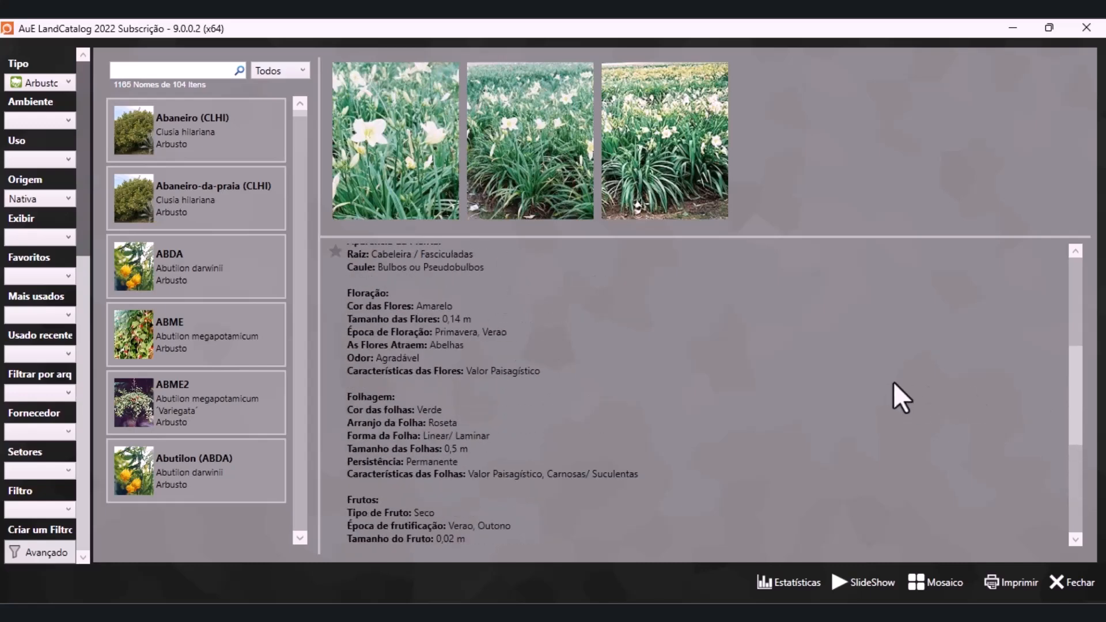
# Start a new favorites category from the 'Santa Elisa' data sheet, and close the registration form without saving
pyautogui.click(336, 252)
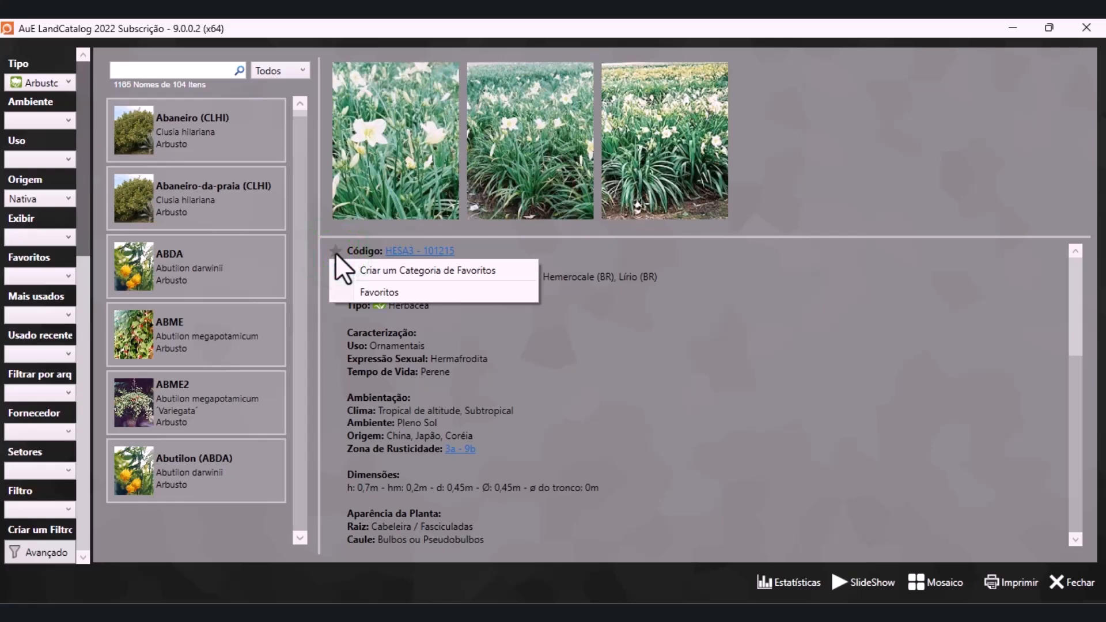
pyautogui.click(375, 292)
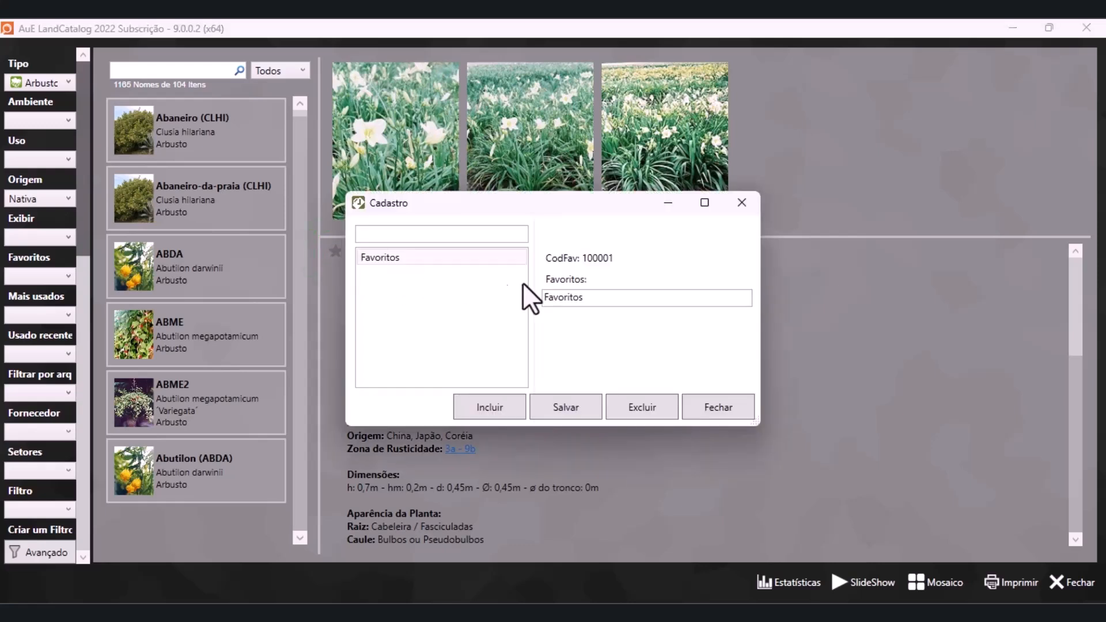
pyautogui.click(506, 258)
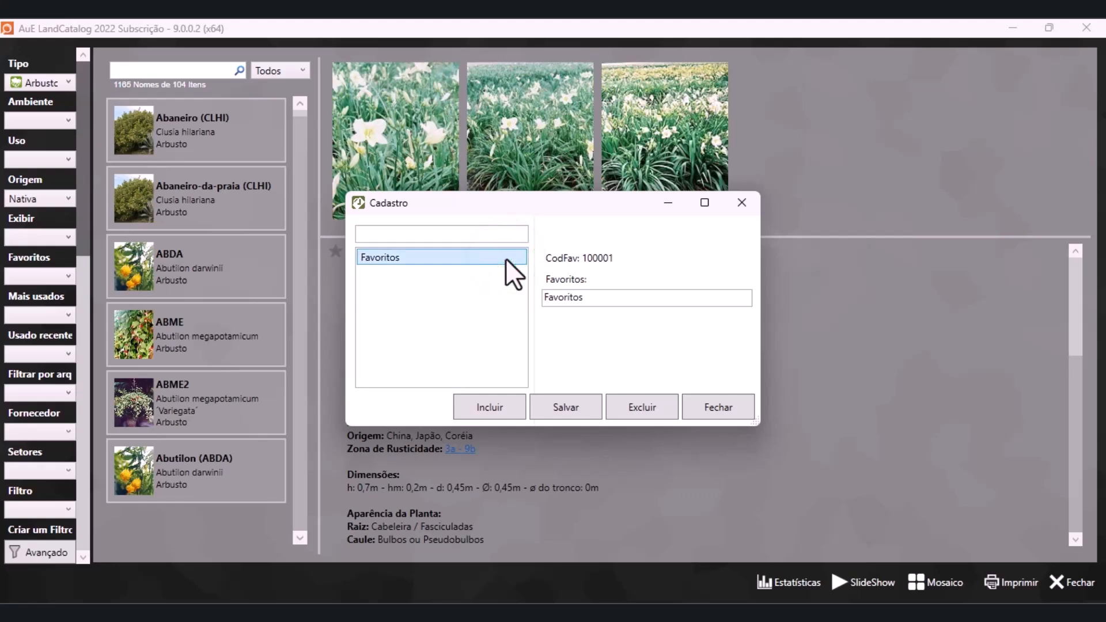
pyautogui.click(504, 408)
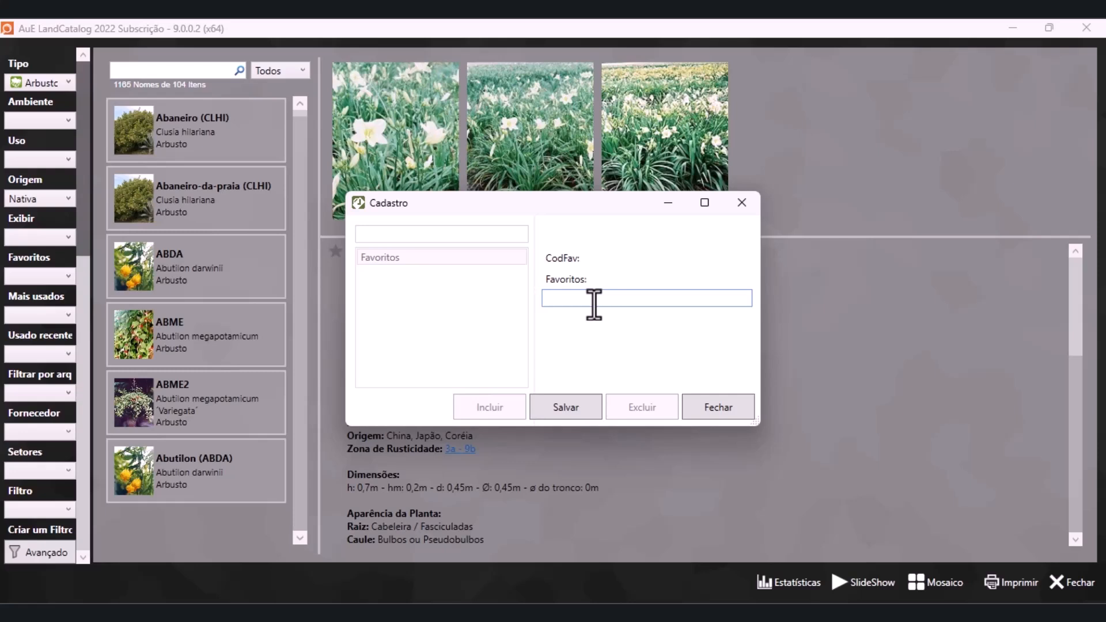
pyautogui.click(741, 409)
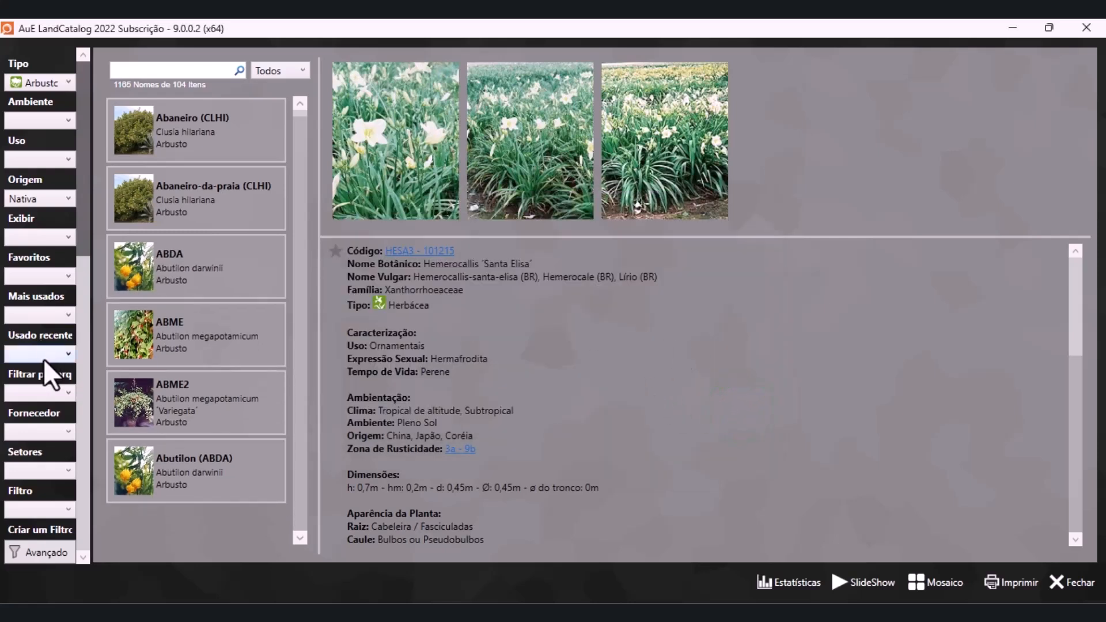
# Open the Favoritos filter of the plant catalog
pyautogui.click(56, 280)
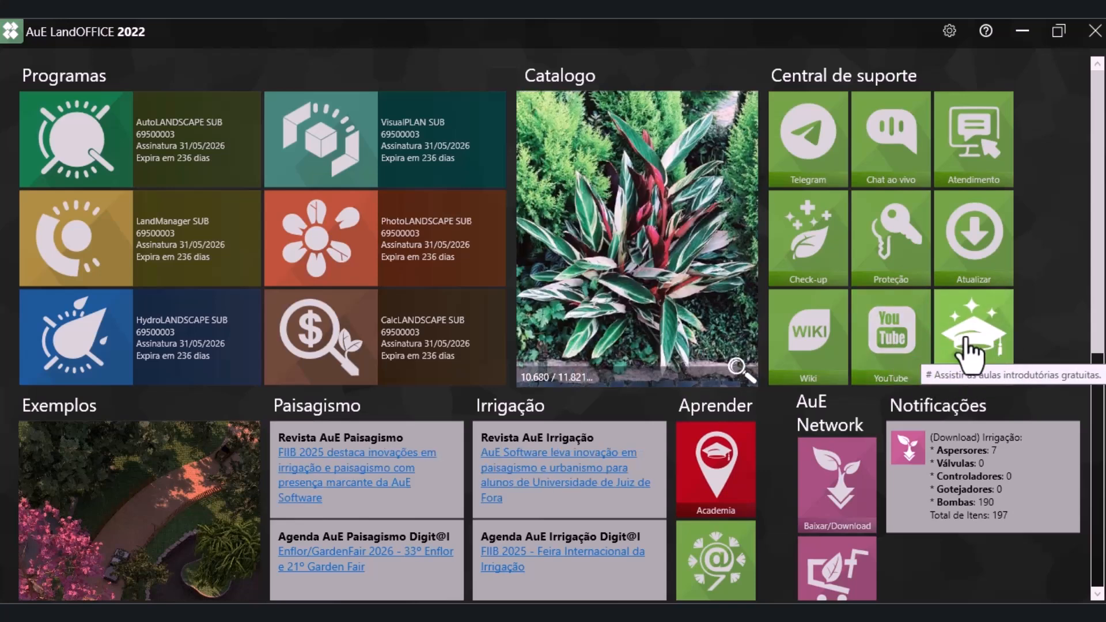
# Browse the introductory lessons, try downloading the AutoLANDSCAPE exercise DWG file, and dismiss the download without saving
pyautogui.click(970, 353)
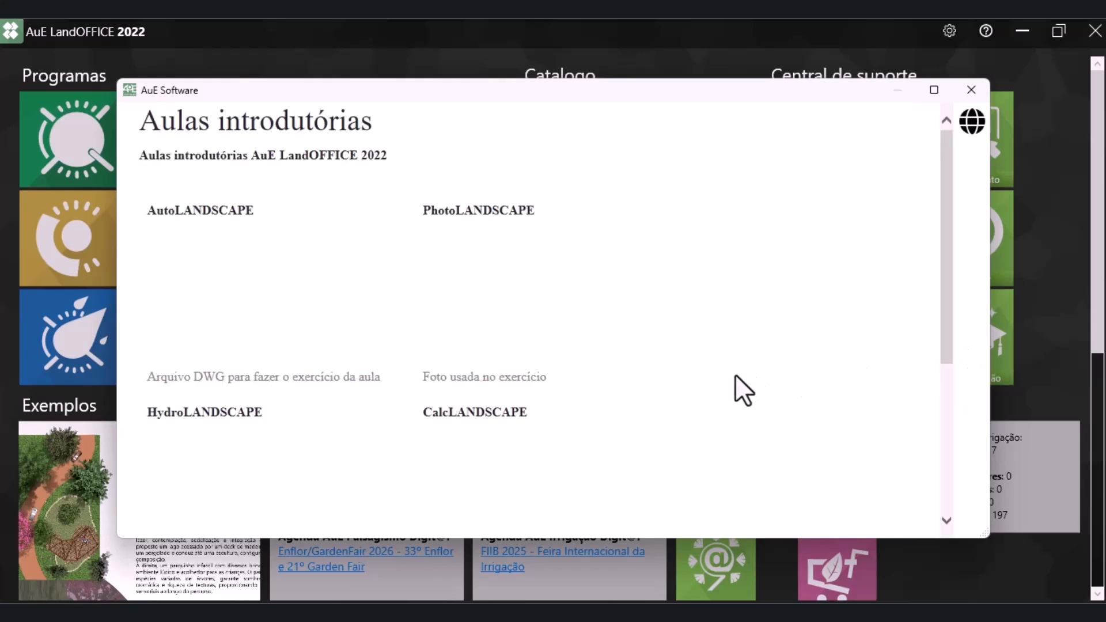
pyautogui.moveTo(934, 91)
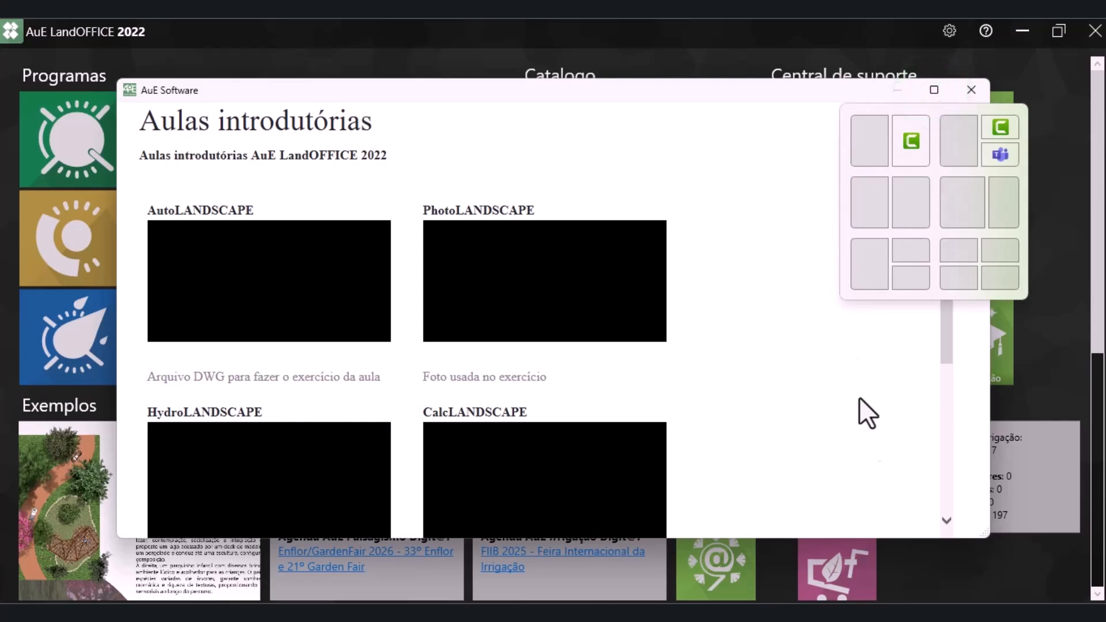
pyautogui.click(962, 569)
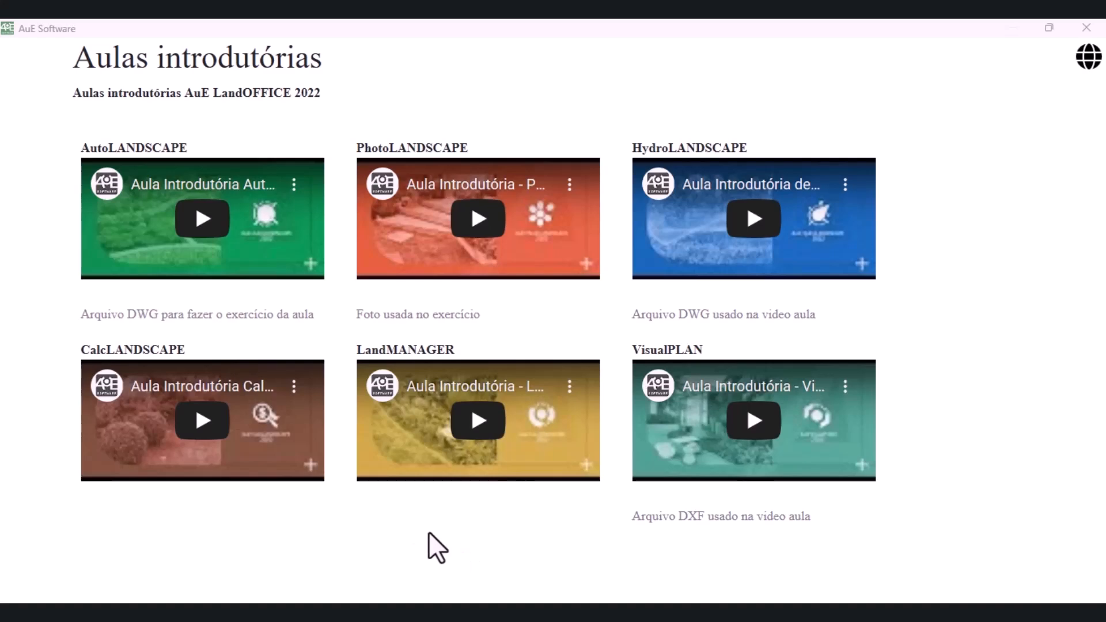
pyautogui.click(244, 315)
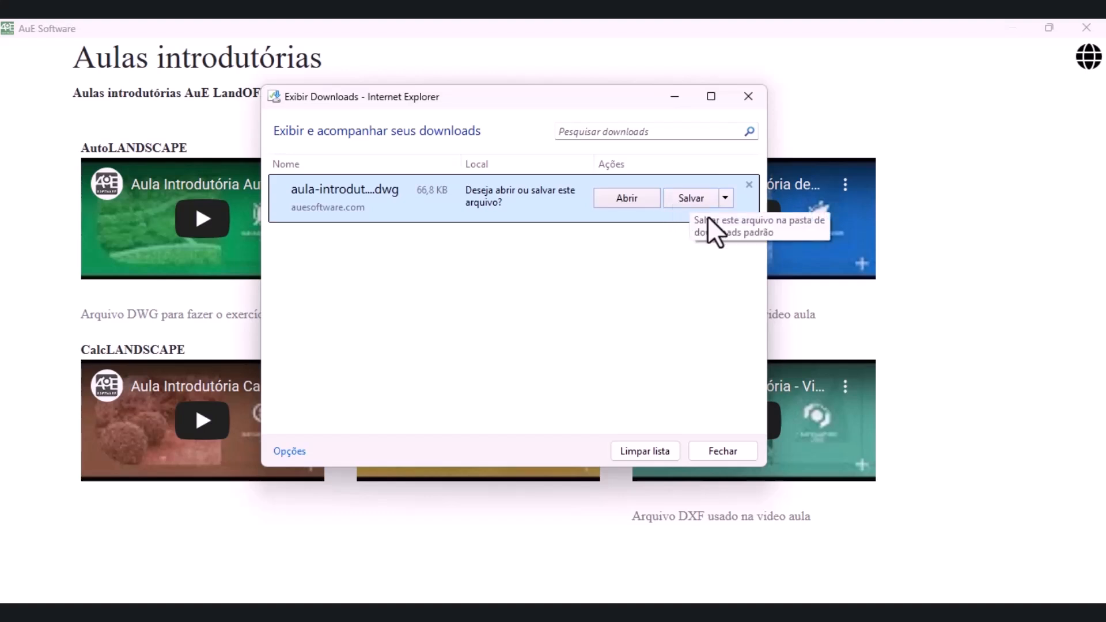
pyautogui.click(748, 97)
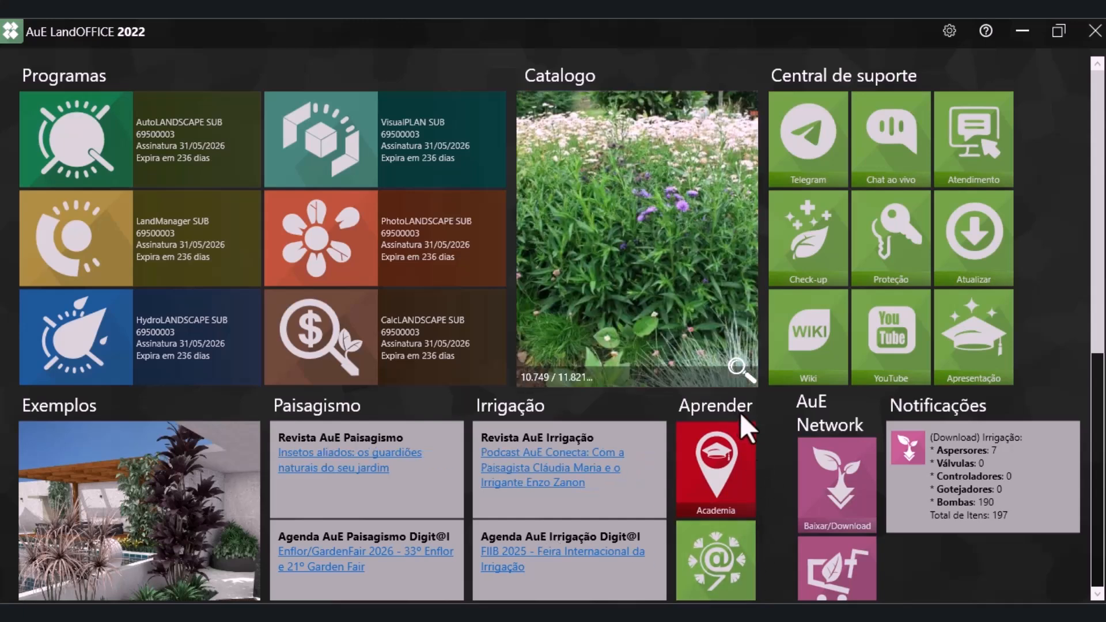
# Open AuE Network from the AuE LandOFFICE home screen and compare the store's collections with those already owned
pyautogui.scroll(-2, 739, 412)
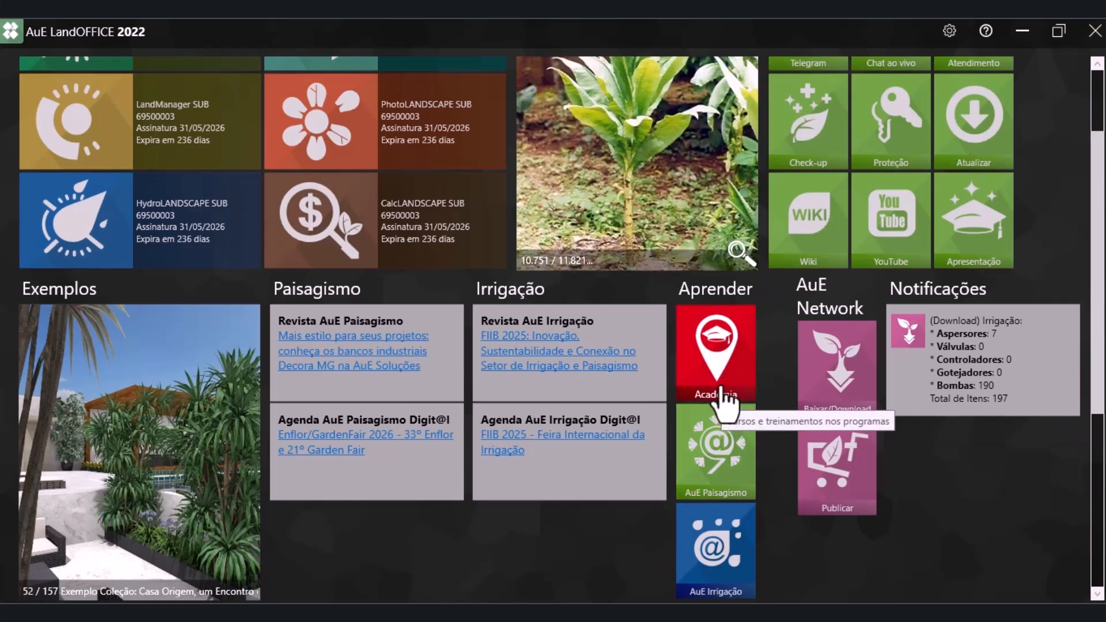
pyautogui.scroll(-1, 703, 461)
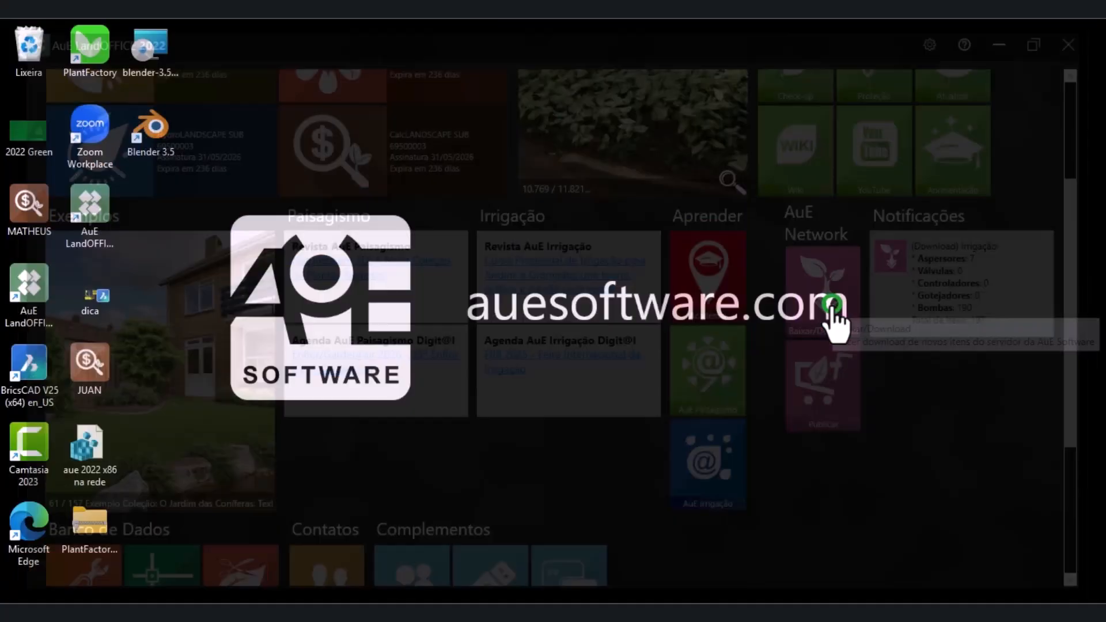
pyautogui.click(831, 306)
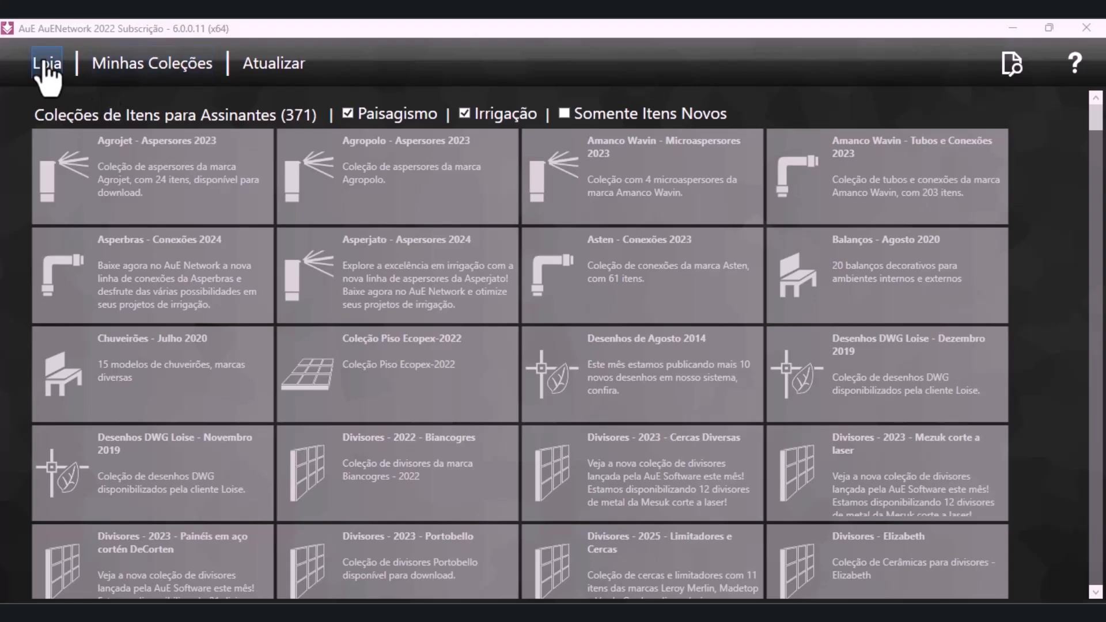
pyautogui.click(44, 61)
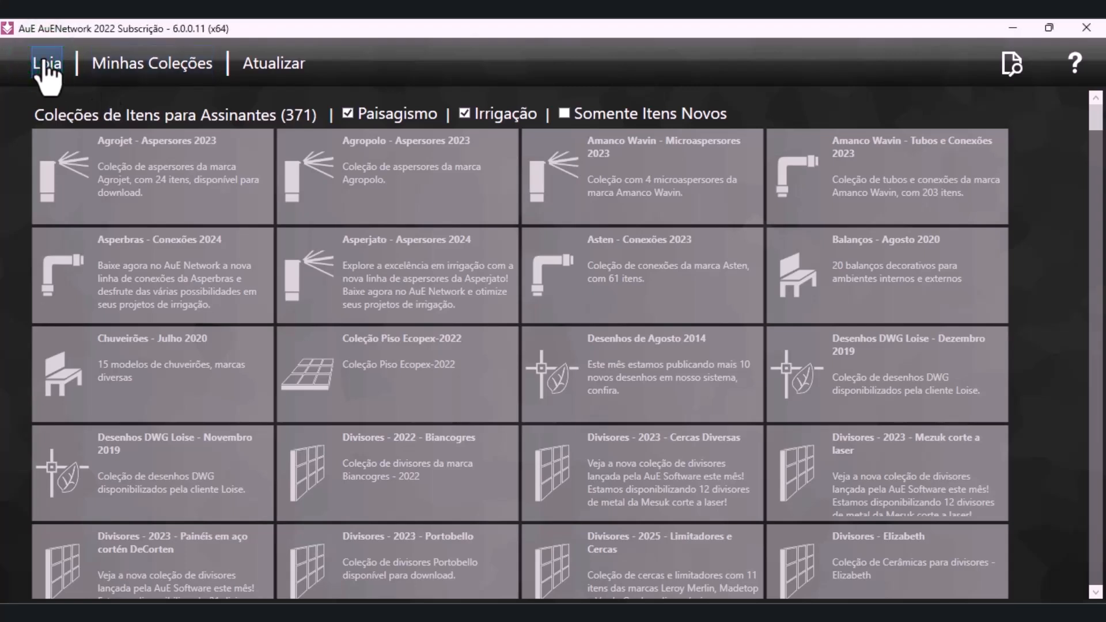
pyautogui.click(131, 63)
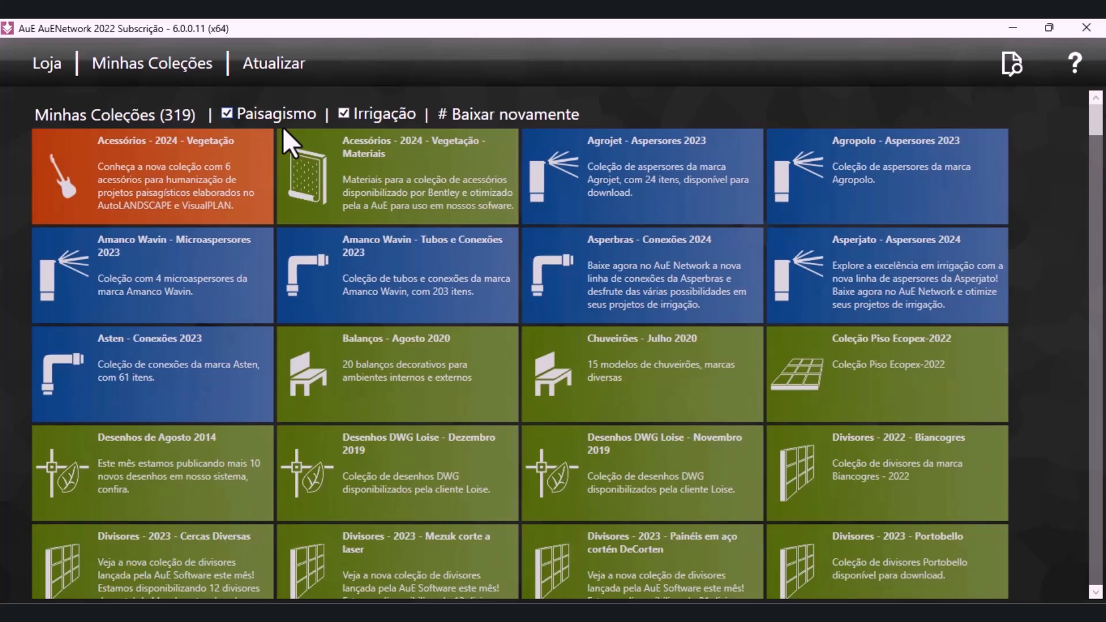
# Update the collections in AuE Network, agreeing to the forced data check on the server
pyautogui.click(263, 64)
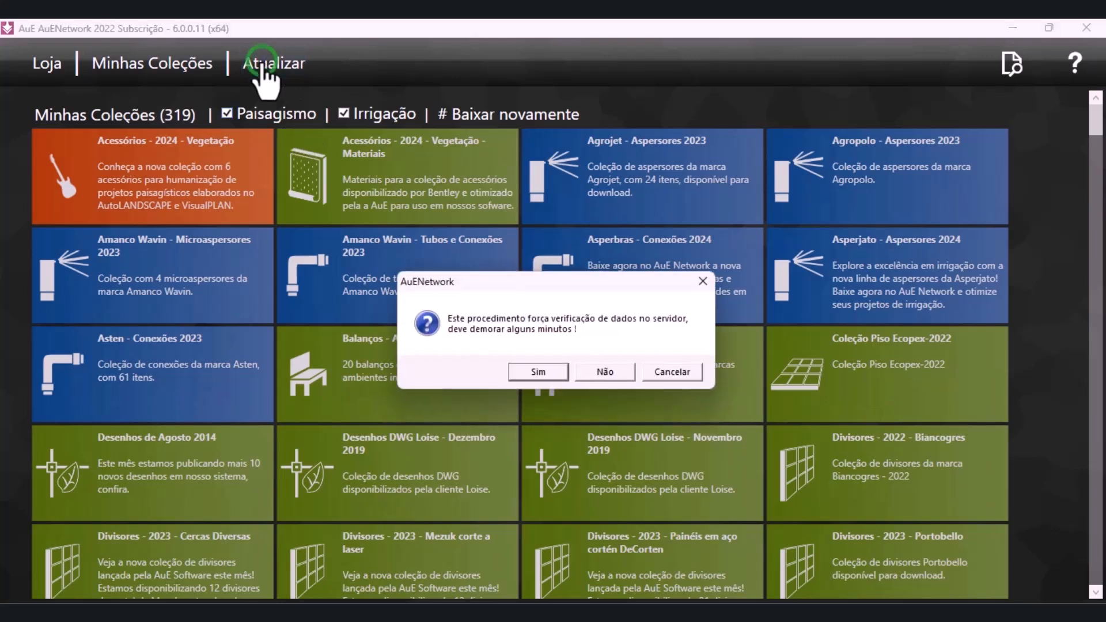
pyautogui.click(537, 375)
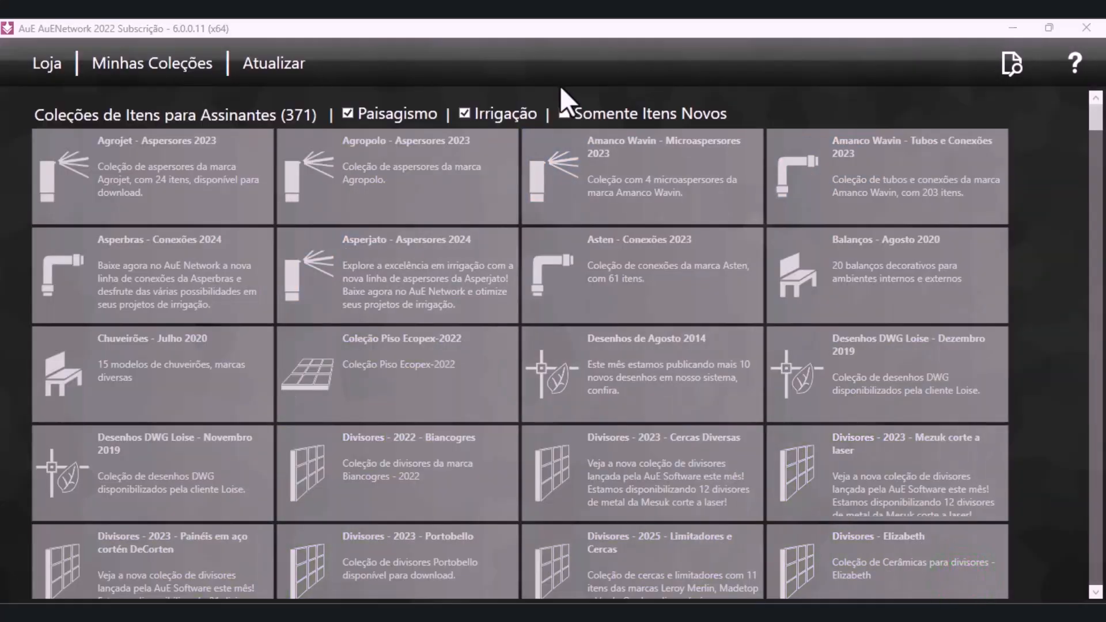
# Show the collection search field and limit the store's list to new items only
pyautogui.click(1016, 70)
pyautogui.click(972, 105)
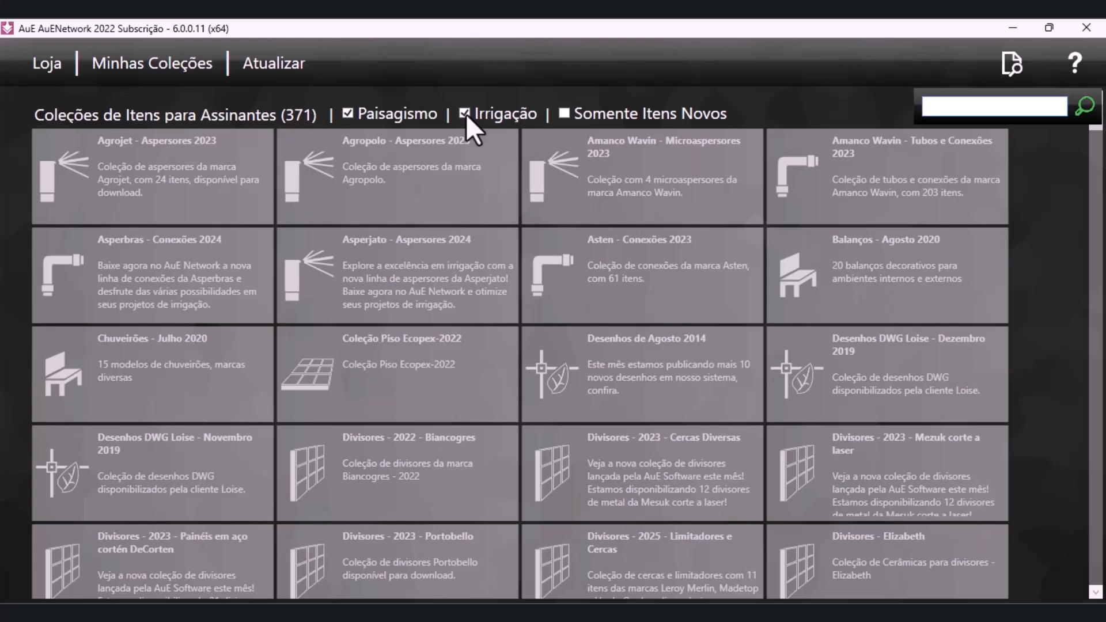
pyautogui.click(564, 115)
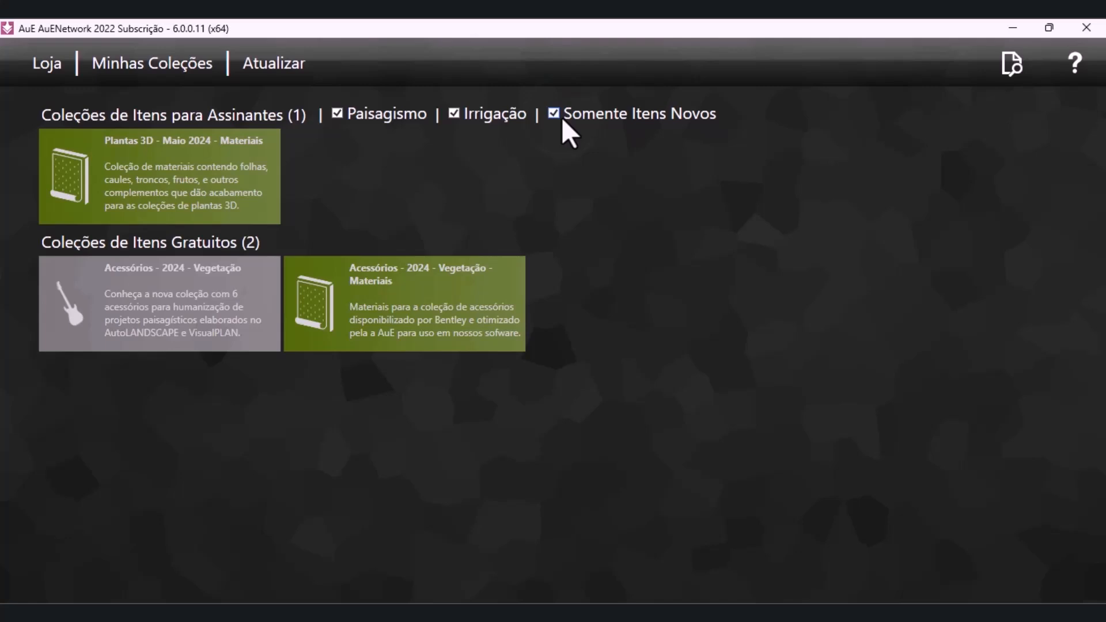
pyautogui.click(977, 579)
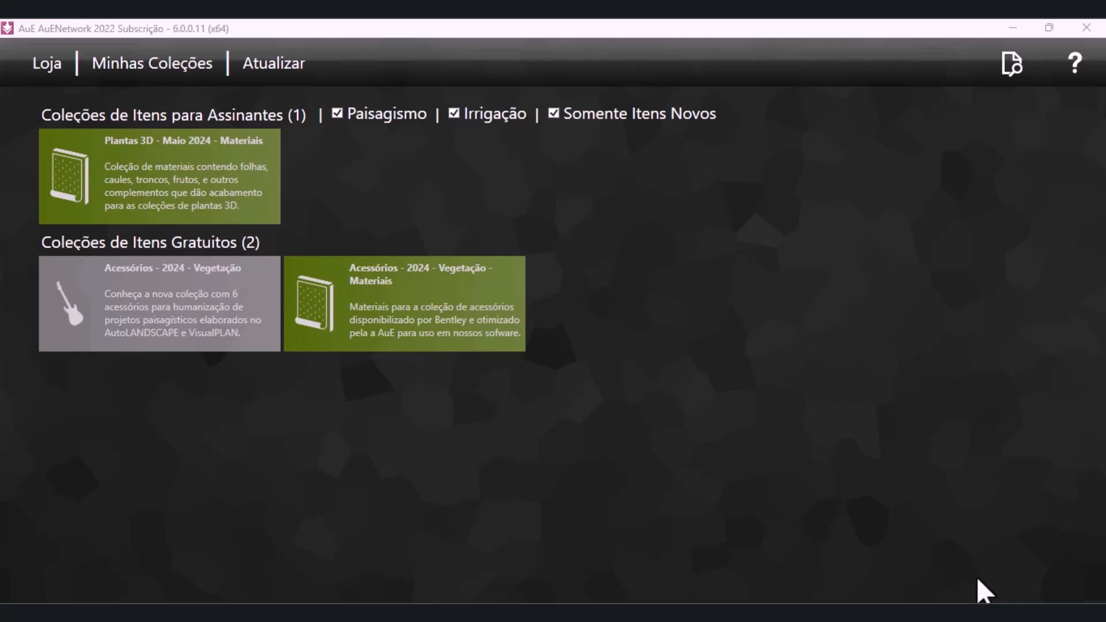
# Search the store's collections for "maranta charuto"
pyautogui.click(44, 67)
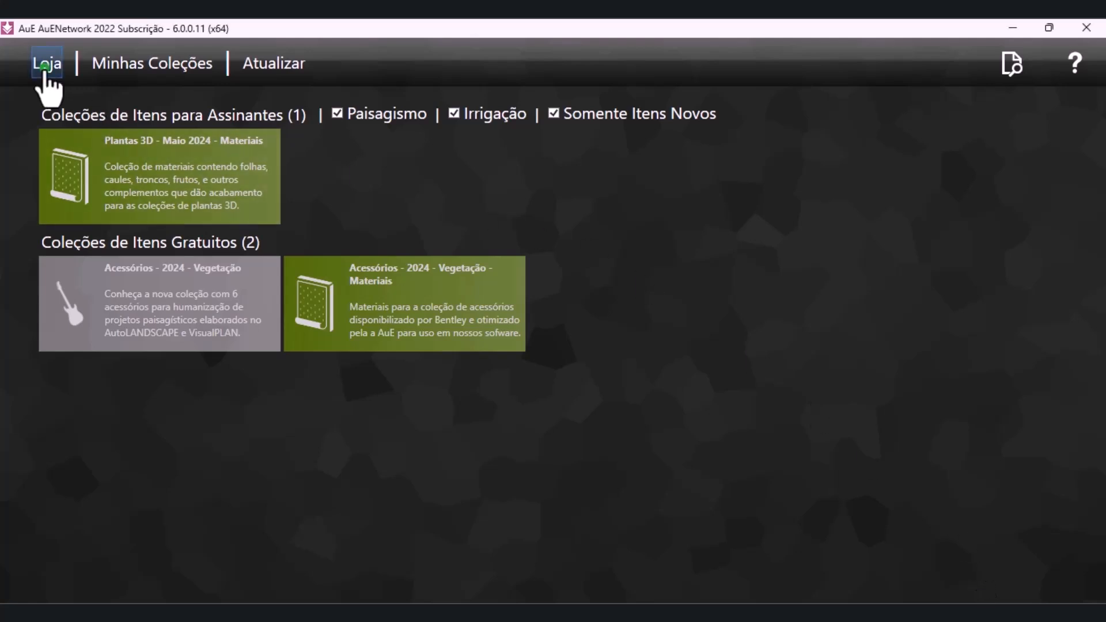
pyautogui.click(1013, 68)
pyautogui.click(983, 105)
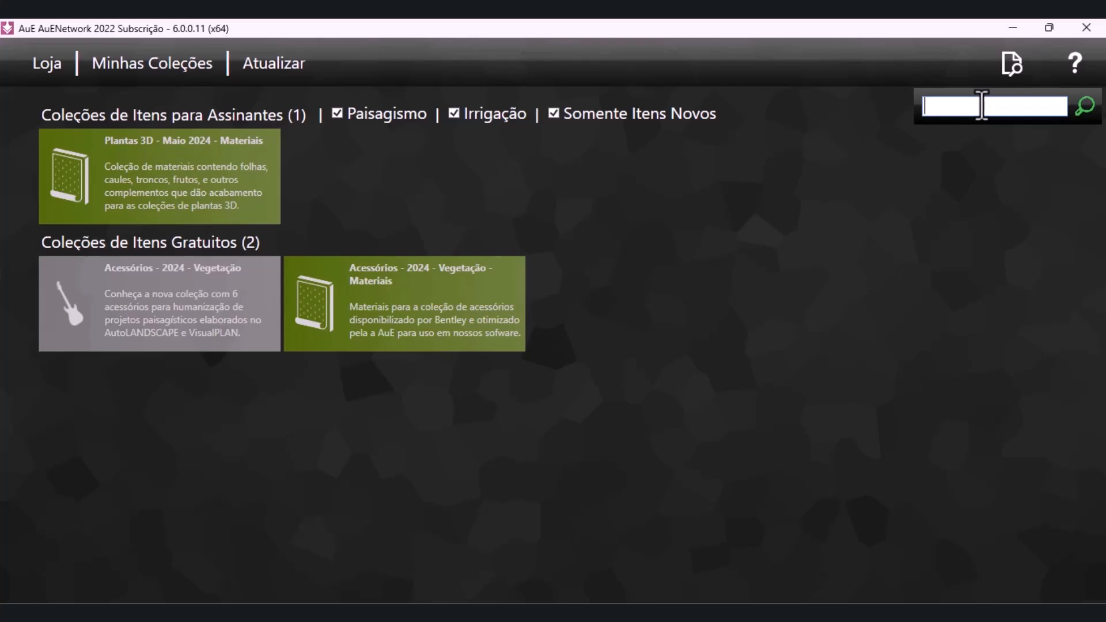
pyautogui.write('maranta charuto')
pyautogui.press('Return')
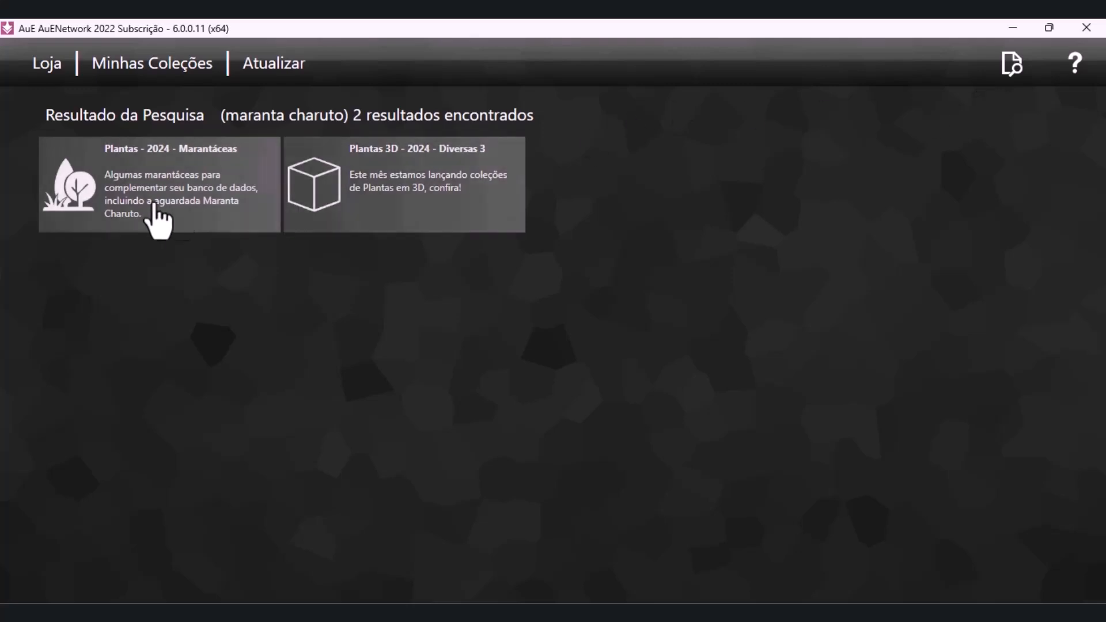
# Download the Plantas - 2024 - Marantáceas collection again, minimize the download manager, and return to the search results
pyautogui.click(220, 231)
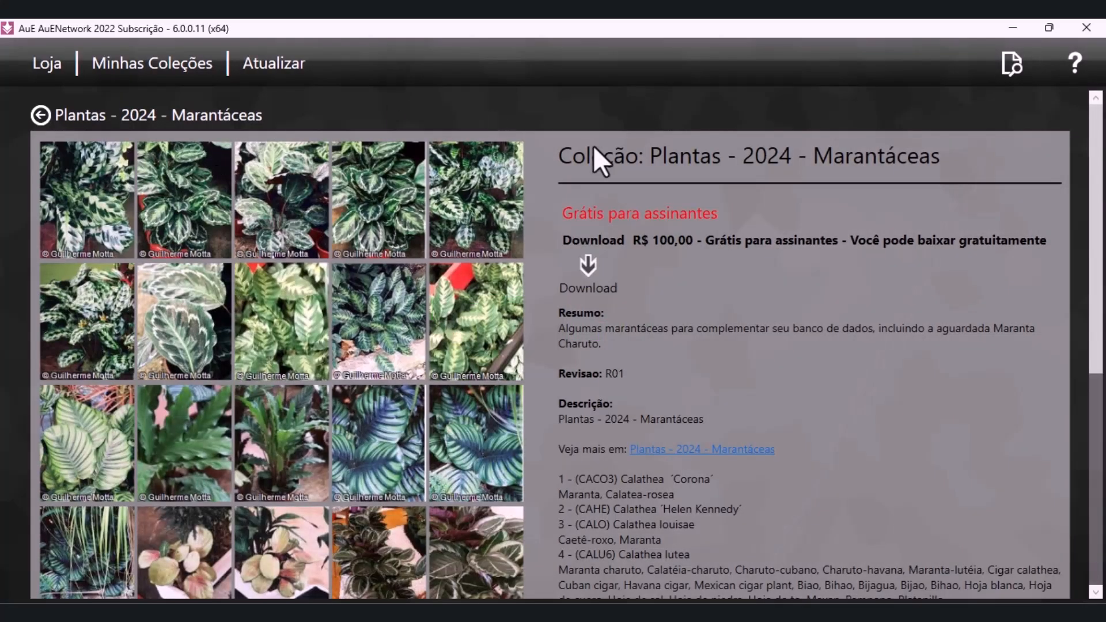
pyautogui.click(583, 274)
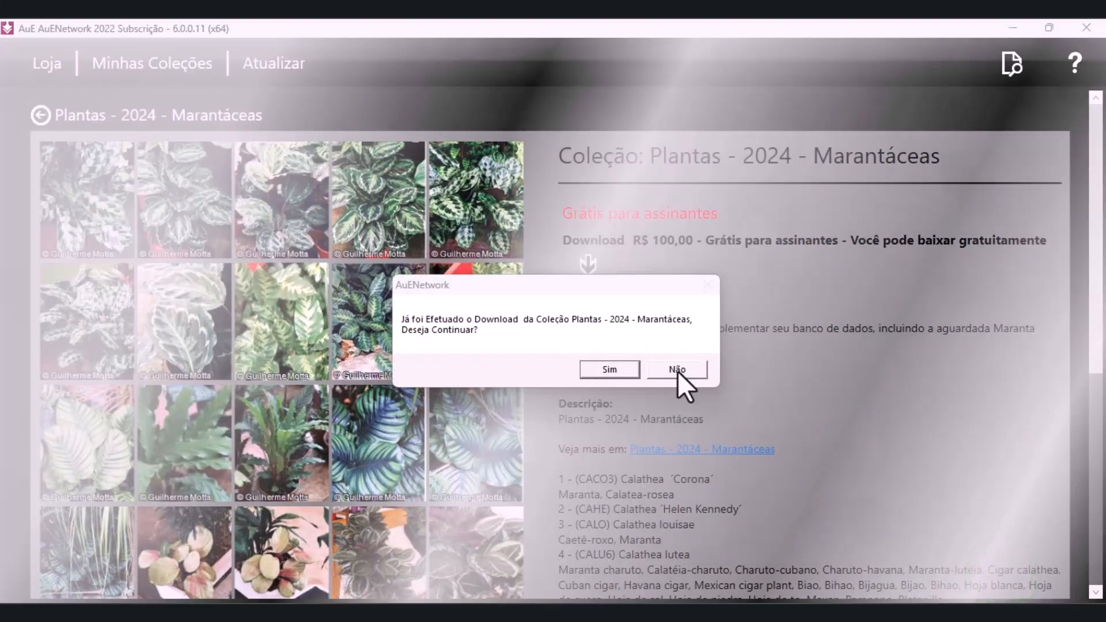
pyautogui.click(627, 372)
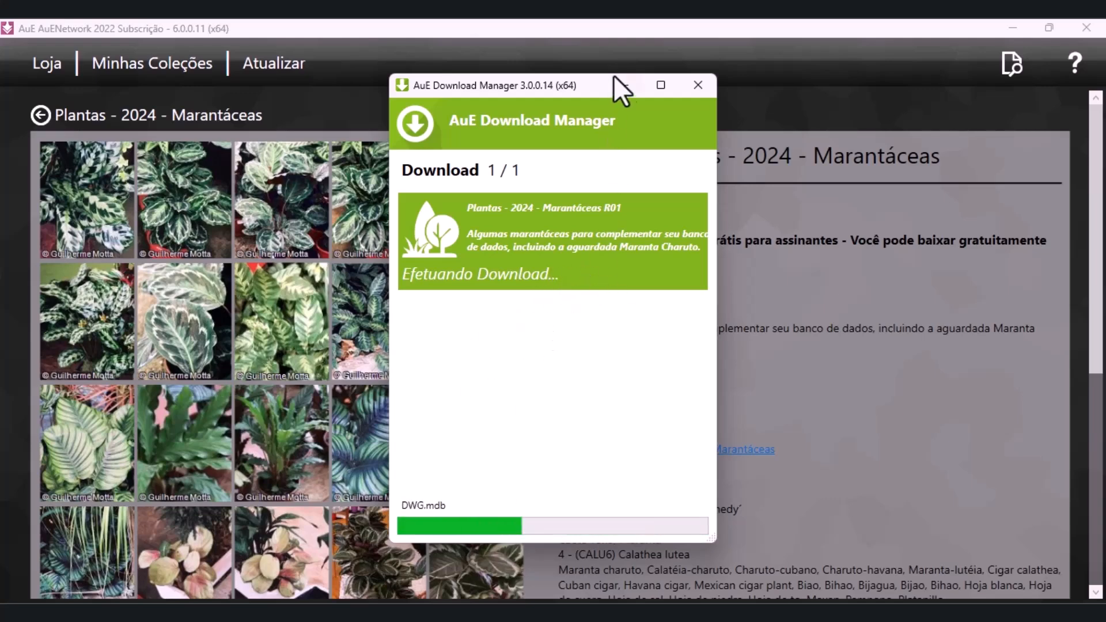
pyautogui.click(628, 87)
pyautogui.click(45, 118)
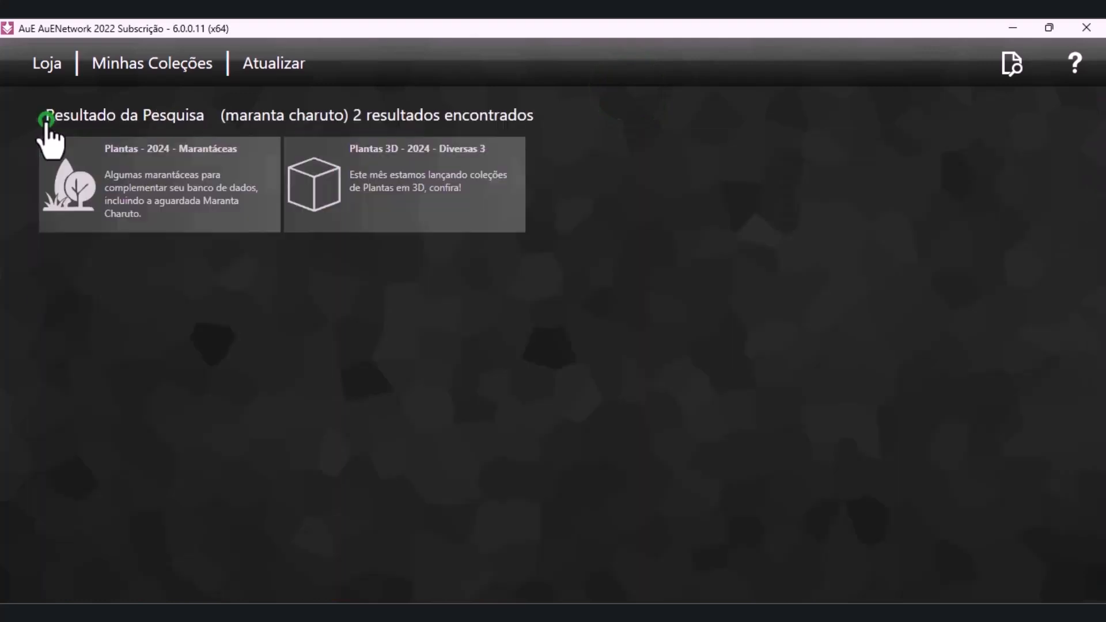
# Return to the store's new items and download the Plantas 3D - Maio 2024 - Materiais collection
pyautogui.click(48, 63)
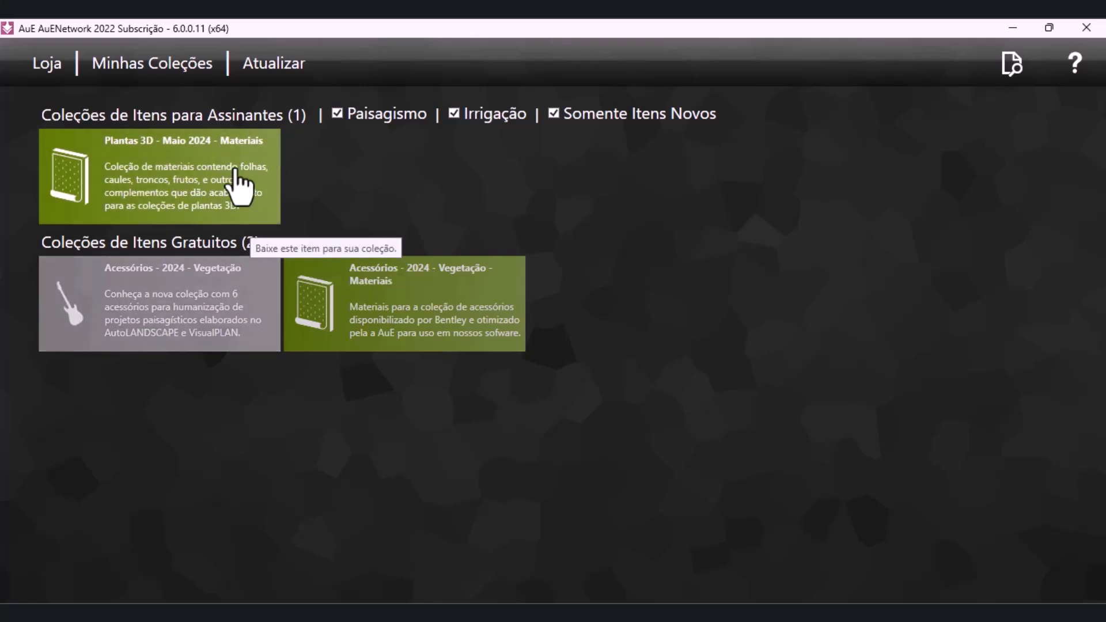
pyautogui.click(220, 155)
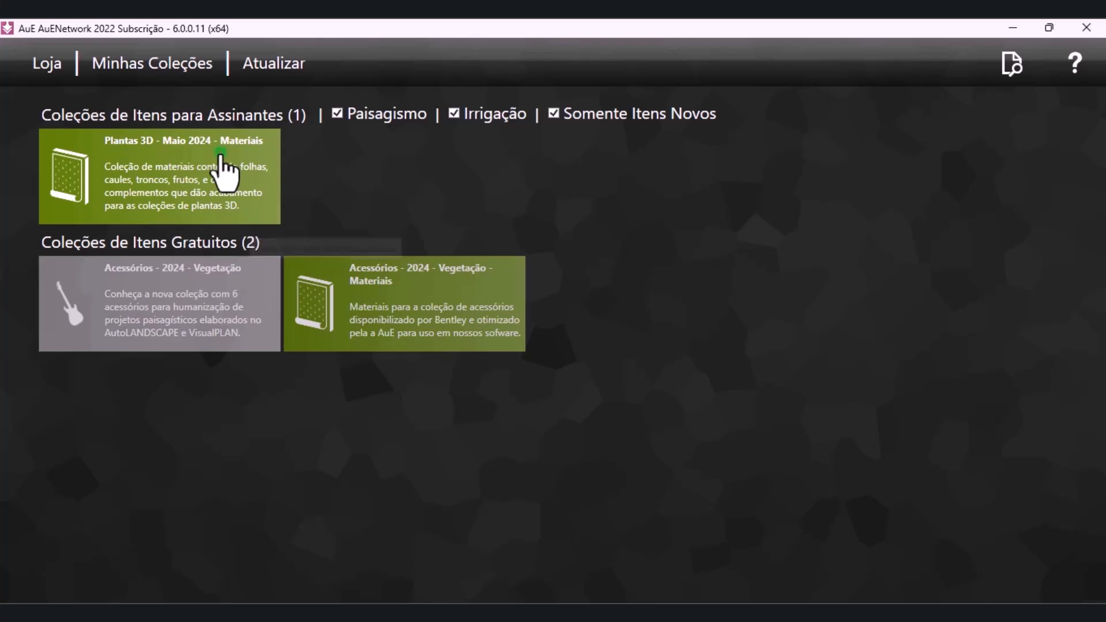
pyautogui.rightClick(194, 165)
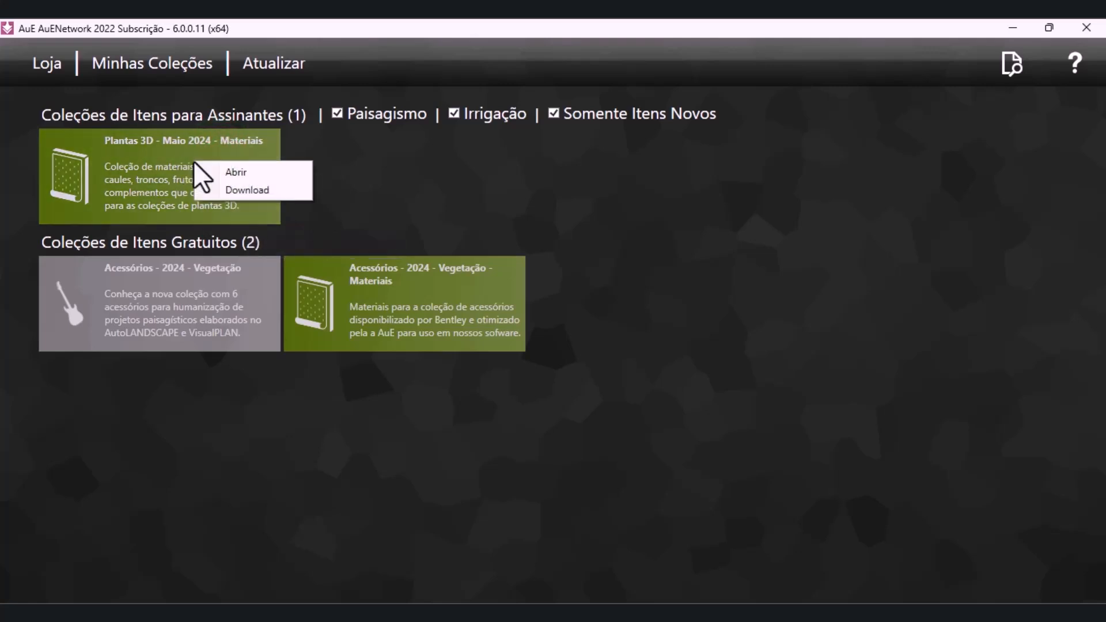
pyautogui.click(262, 190)
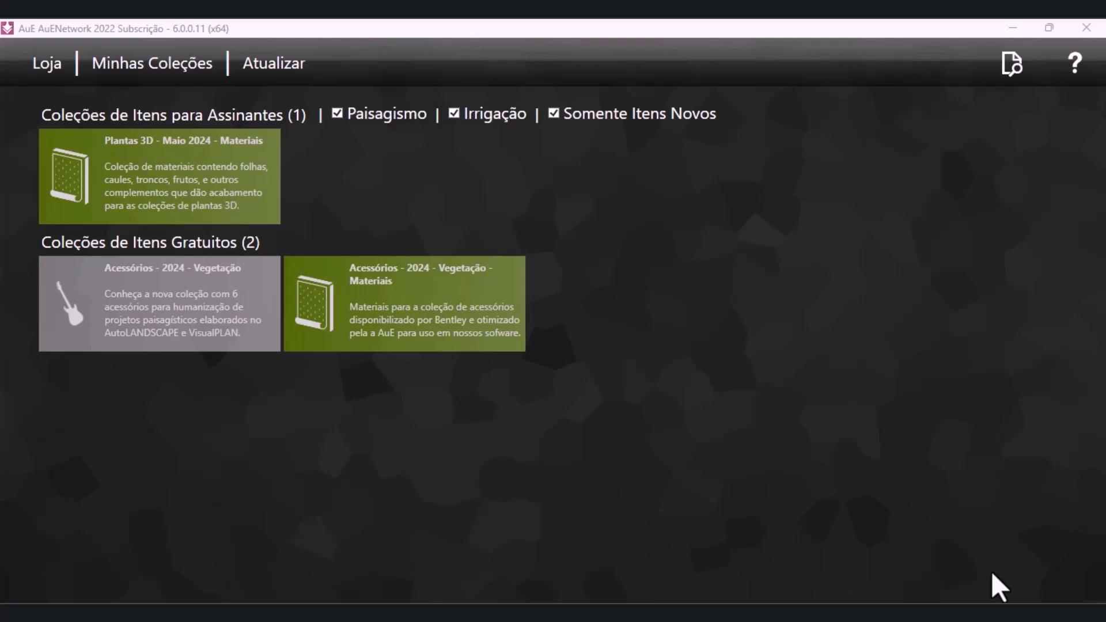
# Repeat the "maranta charuto" search and examine the pictures and description of the Plantas 3D - 2024 - Diversas 3 collection
pyautogui.click(1080, 118)
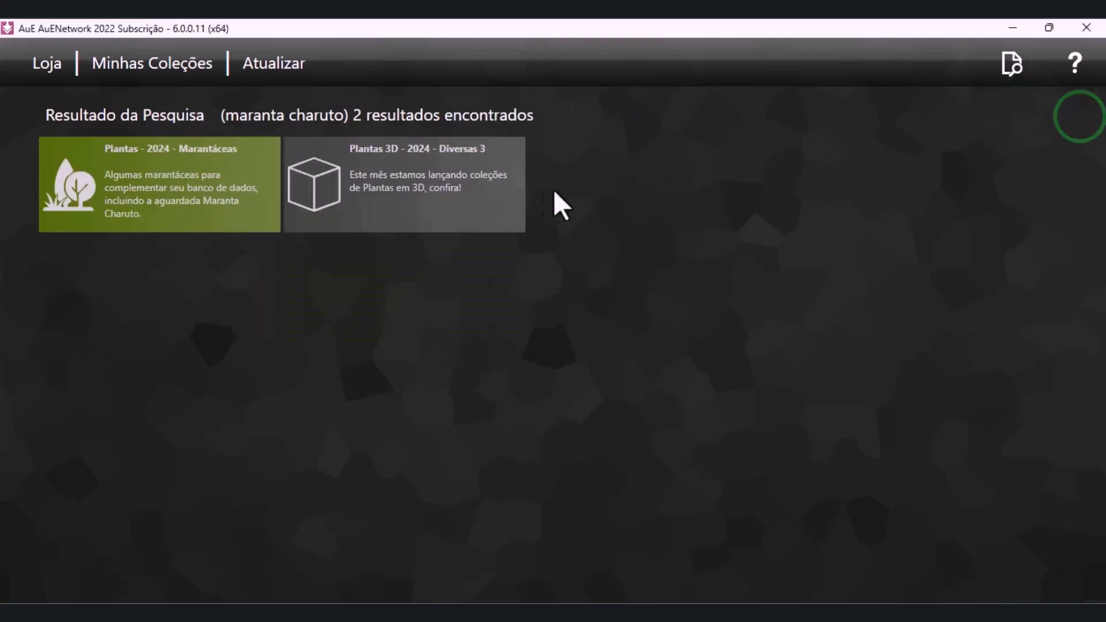
pyautogui.click(394, 202)
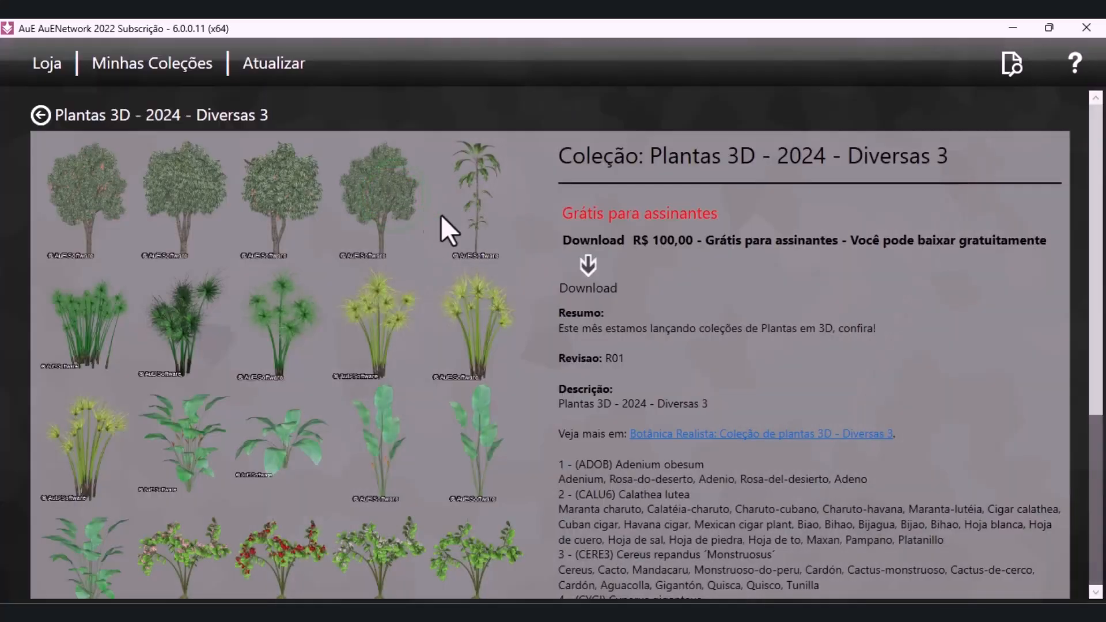
pyautogui.scroll(-3, 429, 230)
pyautogui.scroll(1, 431, 240)
pyautogui.scroll(-3, 431, 240)
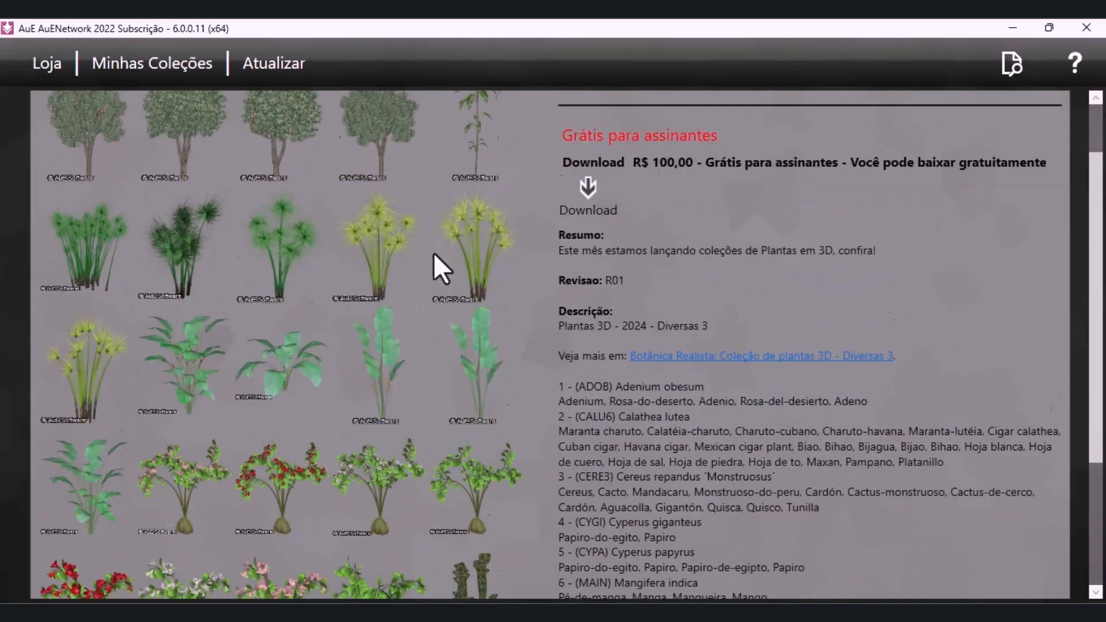
pyautogui.scroll(-1, 434, 255)
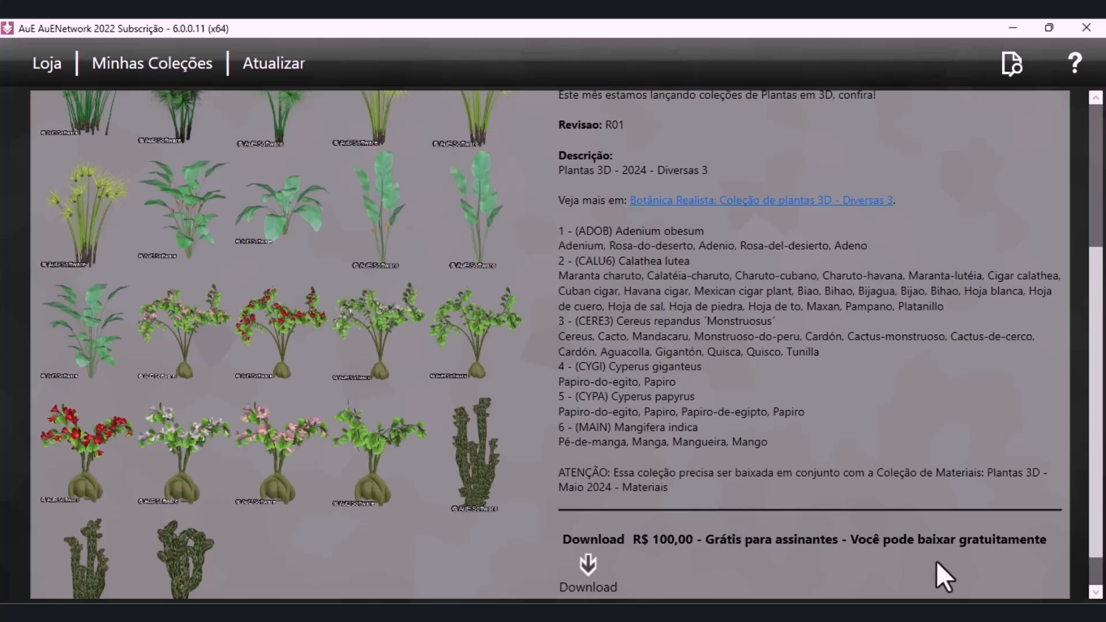
# Close AuE Network and look over the database, contacts and add-on tools on the AuE LandOFFICE home screen
pyautogui.click(984, 568)
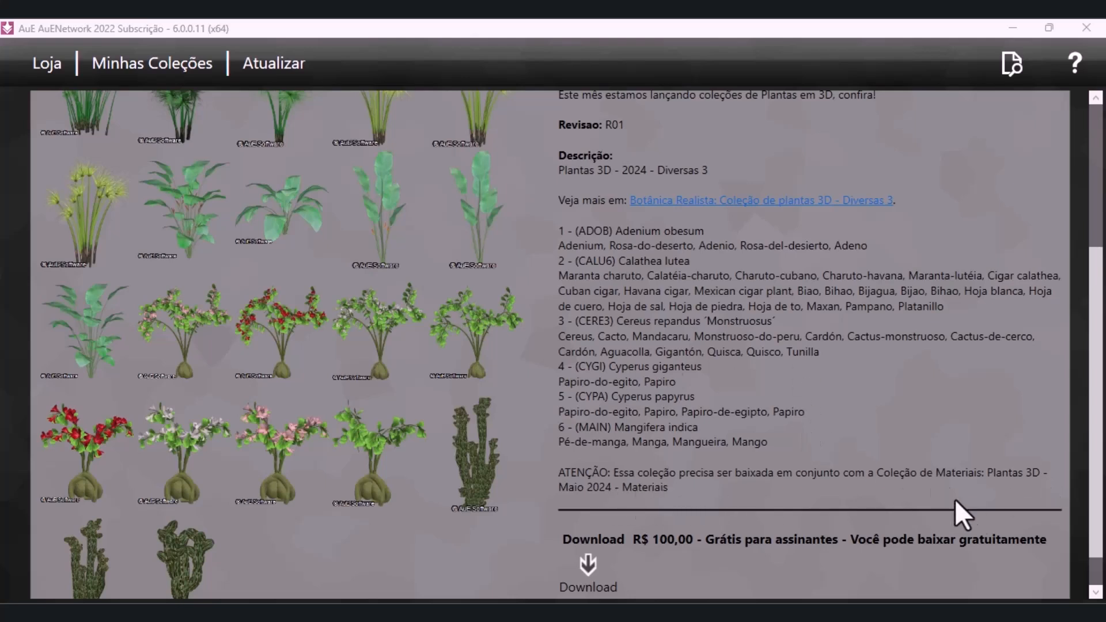
pyautogui.click(1087, 28)
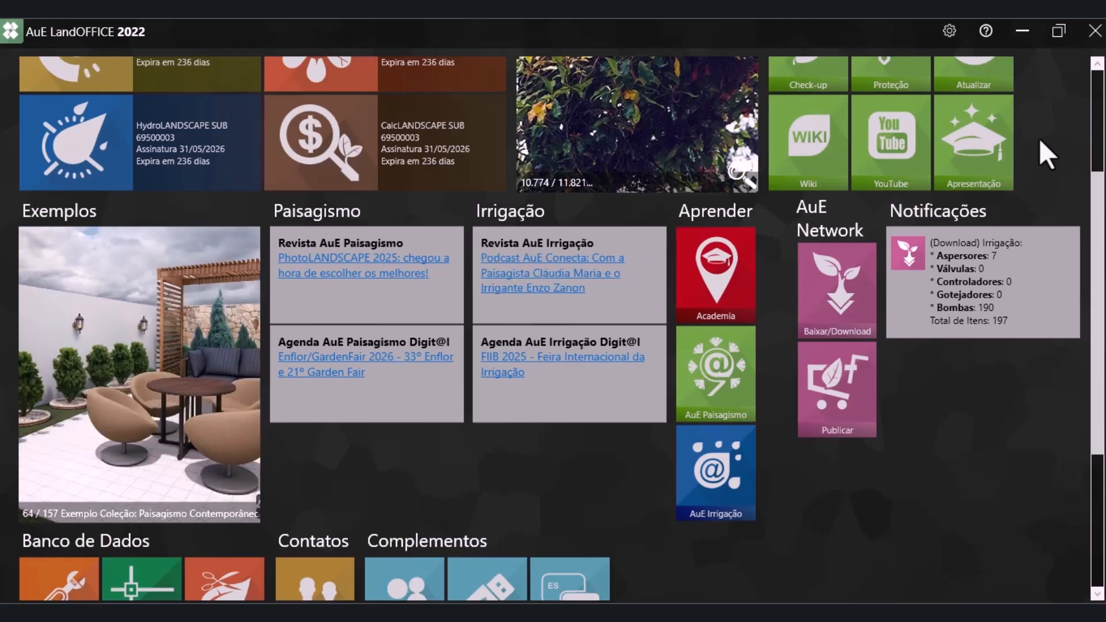
pyautogui.scroll(-3, 1040, 138)
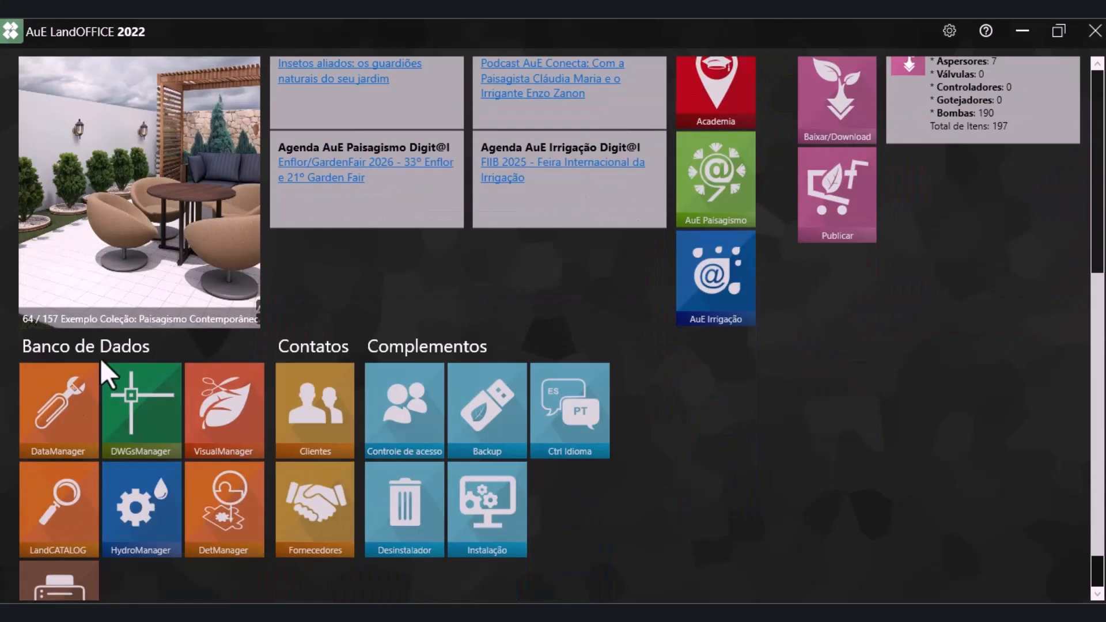
pyautogui.scroll(-1, 97, 463)
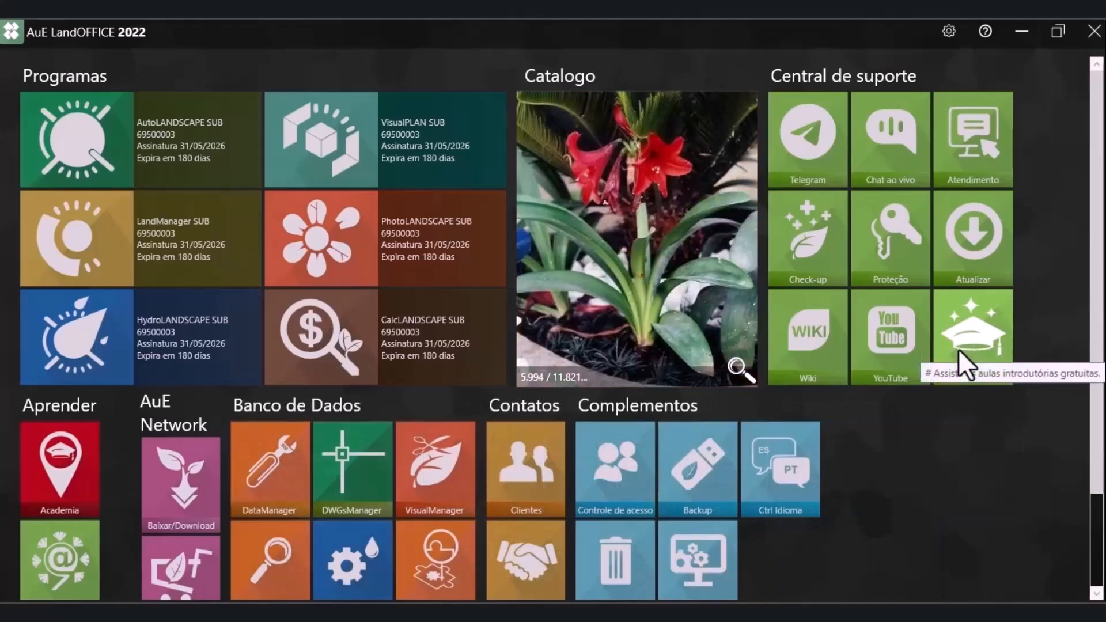
# Open AuE VisualPLAN and look over its terrain, view, insertion, organization, formatting and rendering tools
pyautogui.click(394, 144)
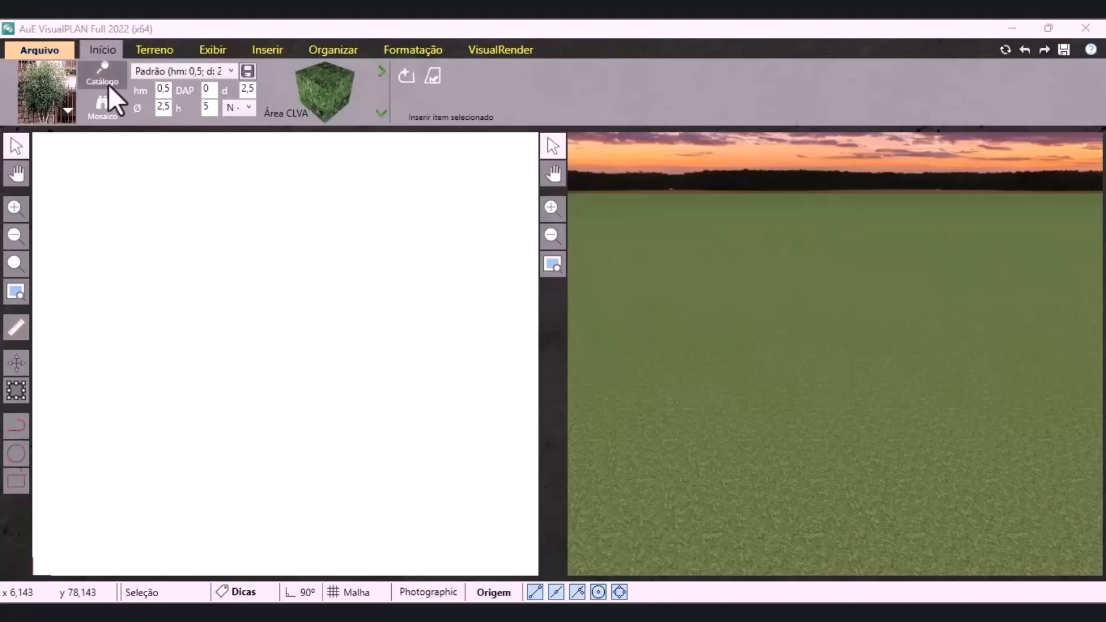
pyautogui.click(157, 53)
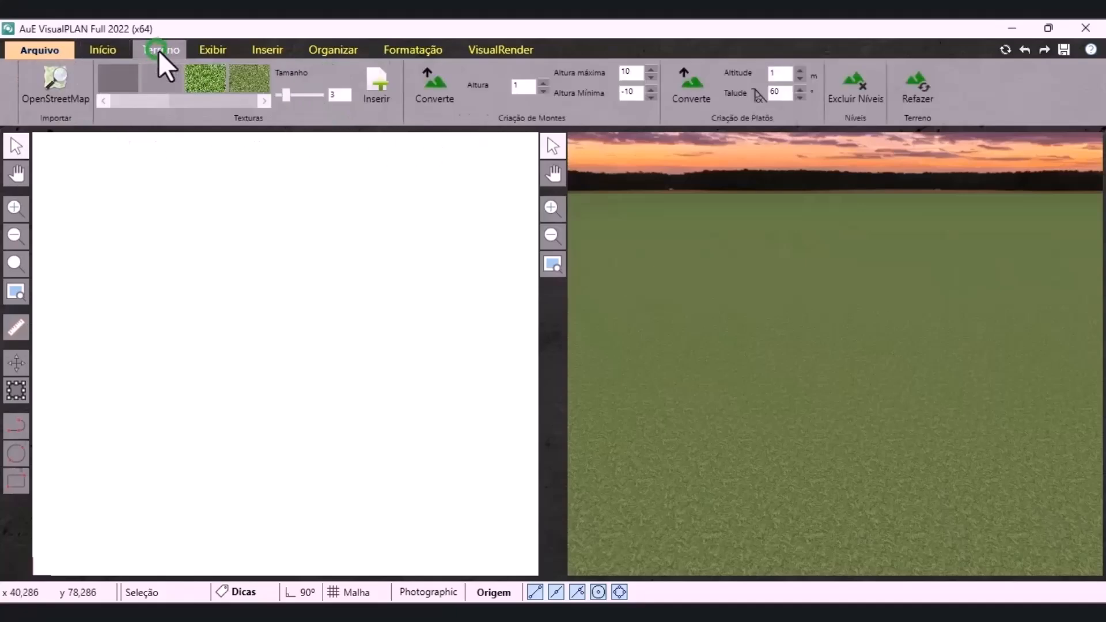
pyautogui.click(209, 53)
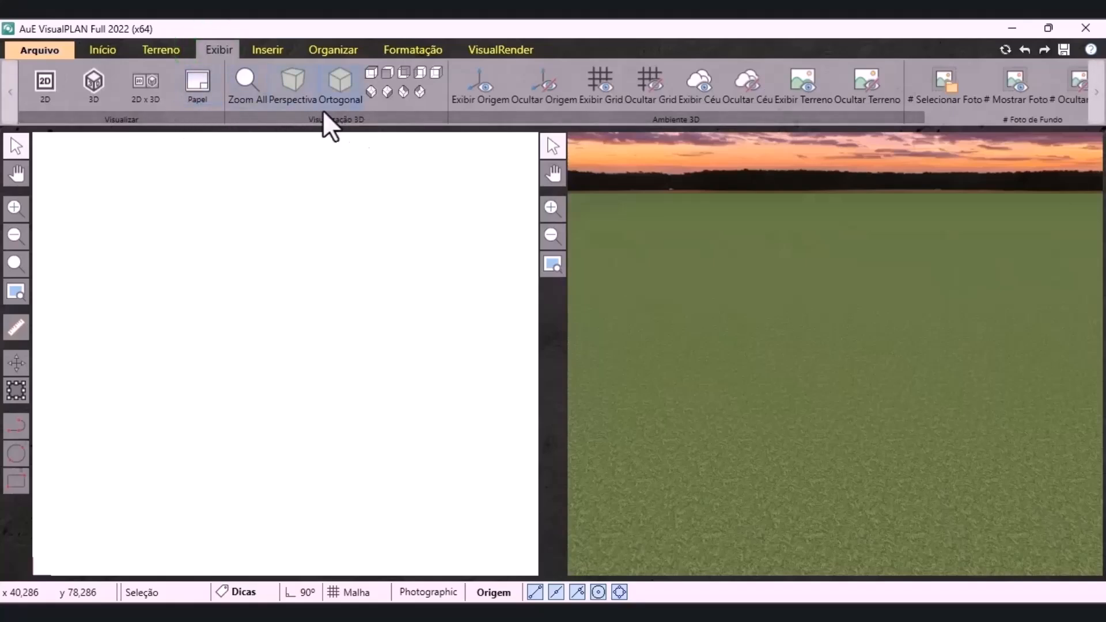
pyautogui.click(266, 51)
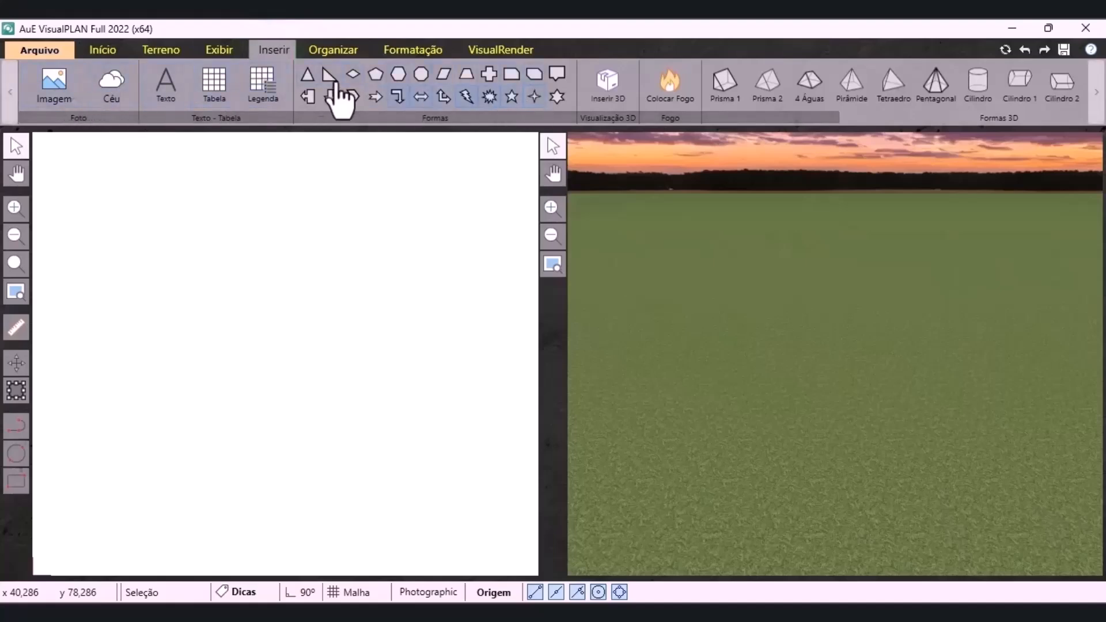
pyautogui.click(356, 50)
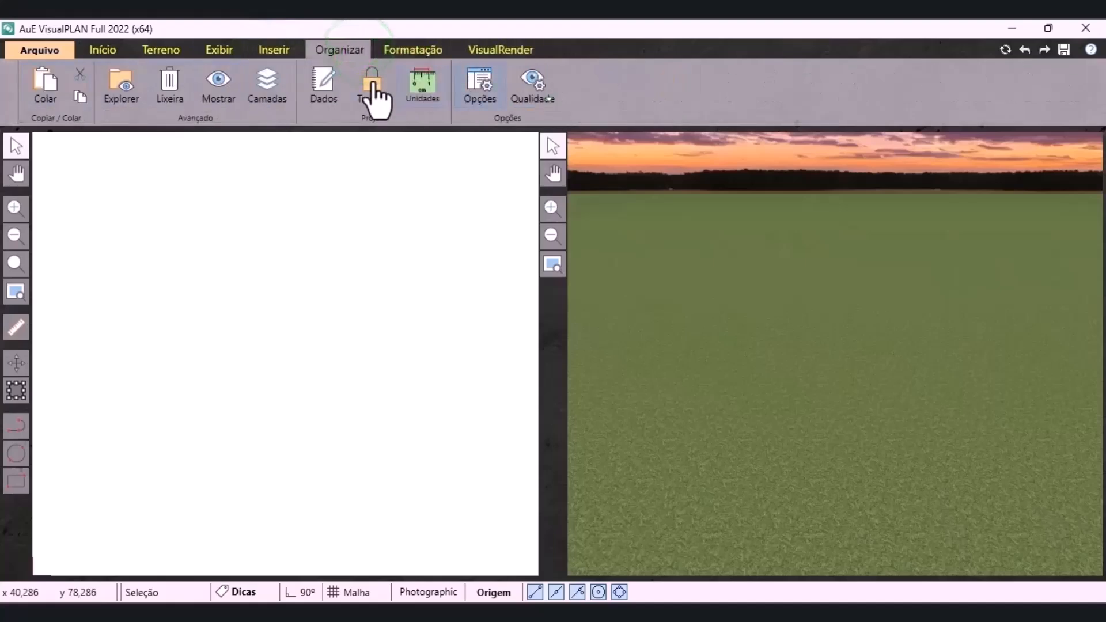
pyautogui.click(405, 47)
pyautogui.click(520, 50)
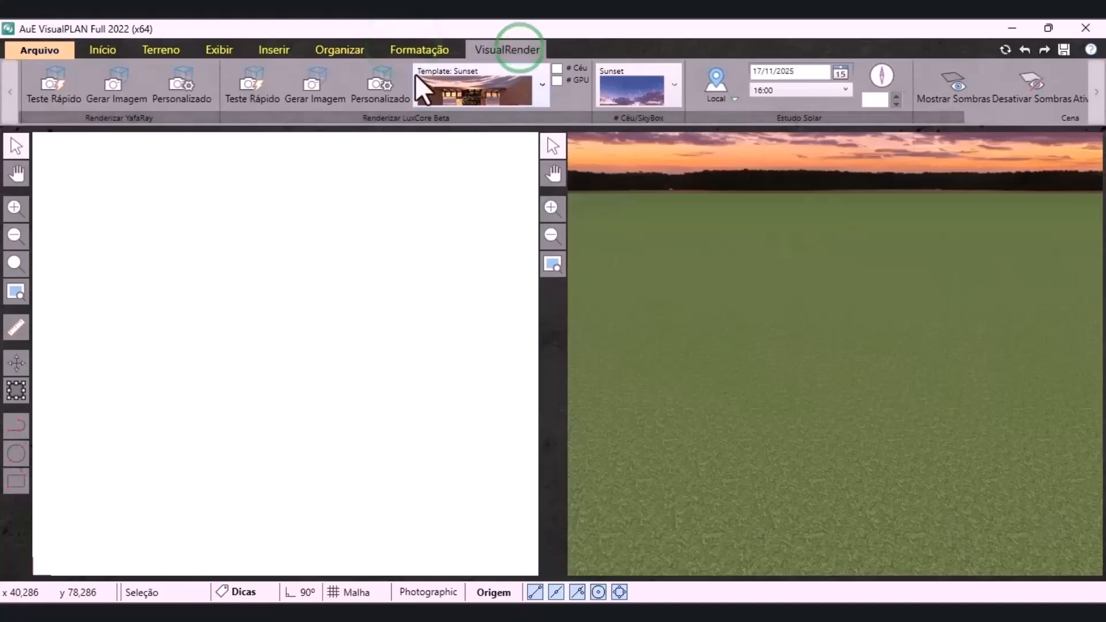
# Examine the VisualRender solar study and scene tools, turn off the scene shadows, and return to the Início tools
pyautogui.click(97, 51)
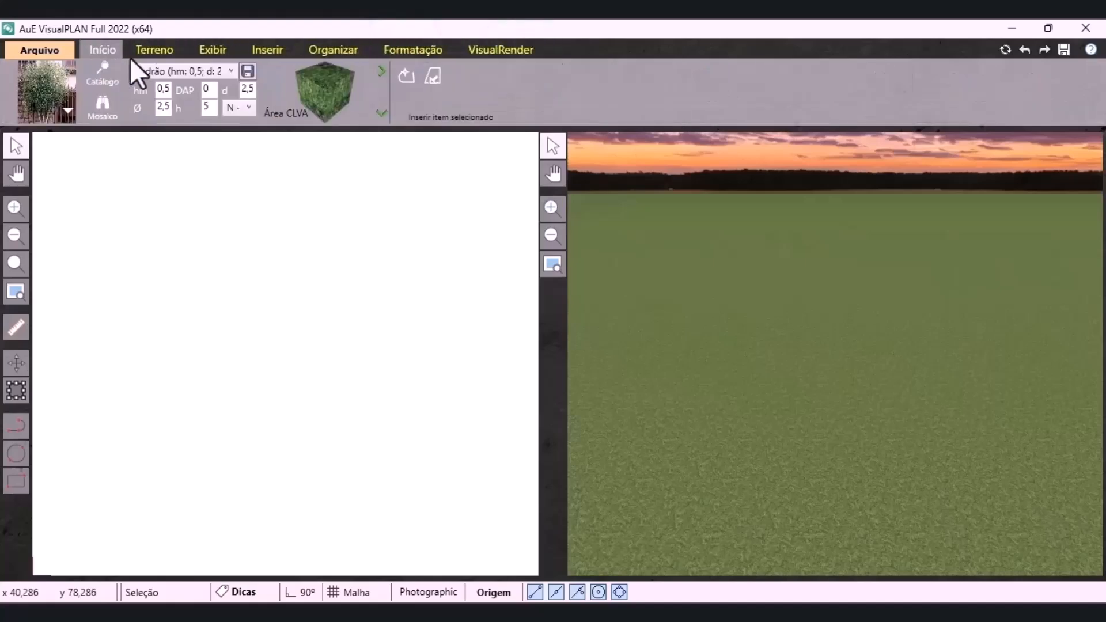
pyautogui.click(520, 48)
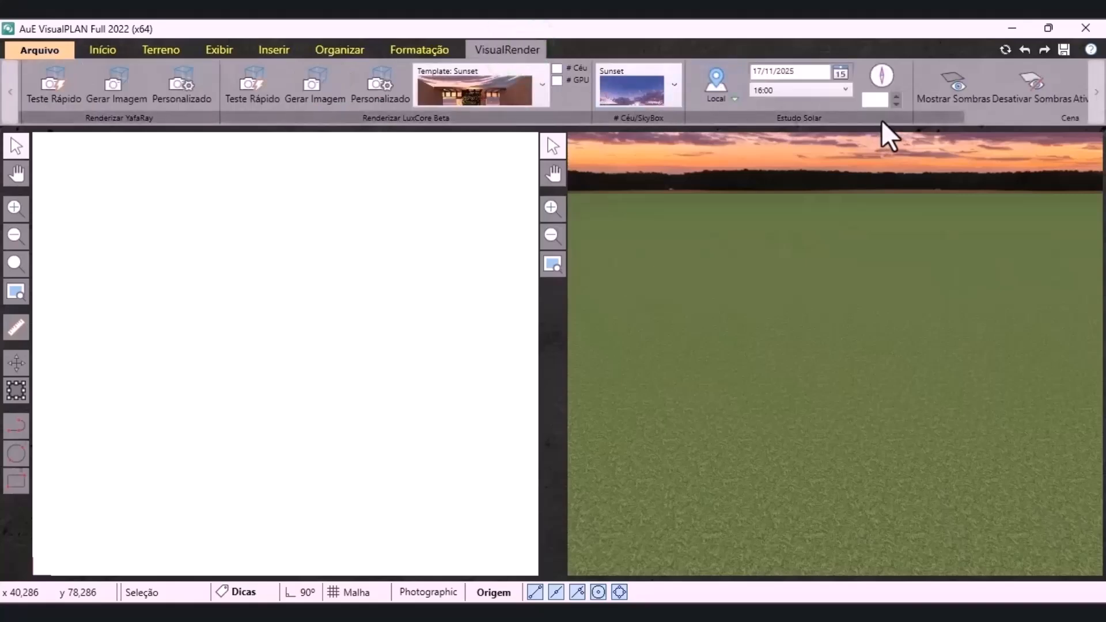
pyautogui.moveTo(883, 119); pyautogui.dragTo(1009, 121)
pyautogui.click(894, 84)
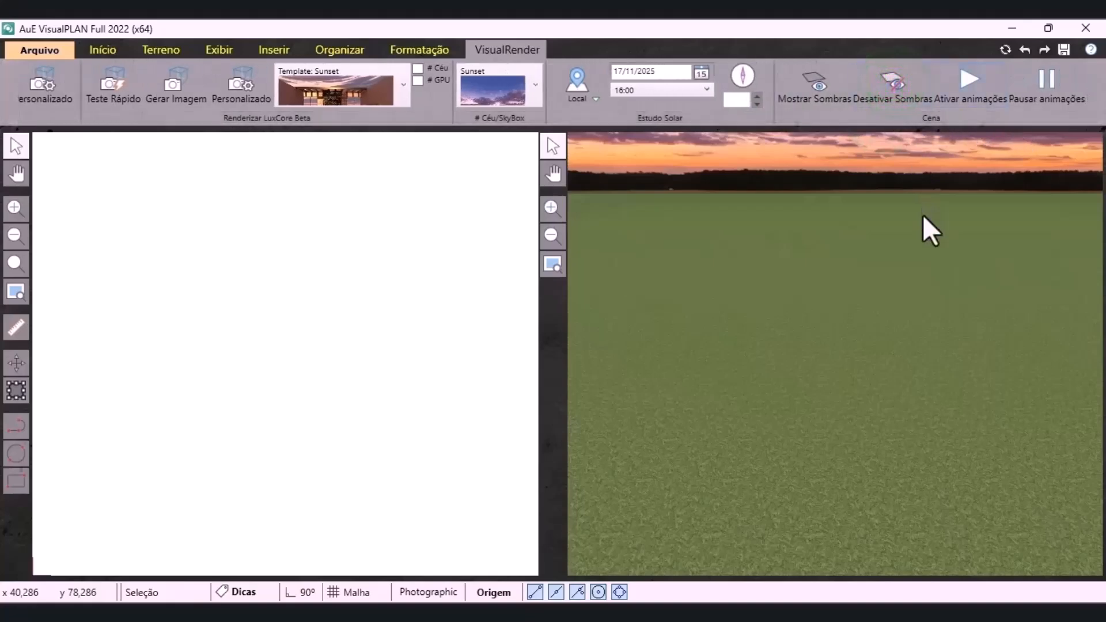
pyautogui.click(96, 50)
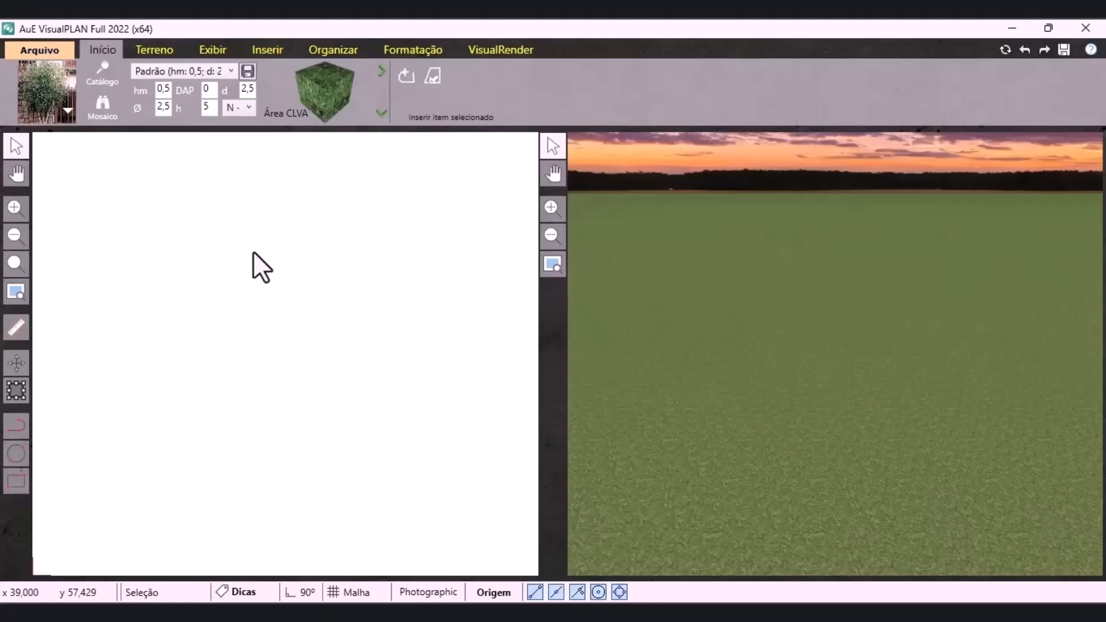
# Draw a closed triangular polyline with a first side 10 m long at 45° and a second side about 9.7 m long
pyautogui.click(14, 425)
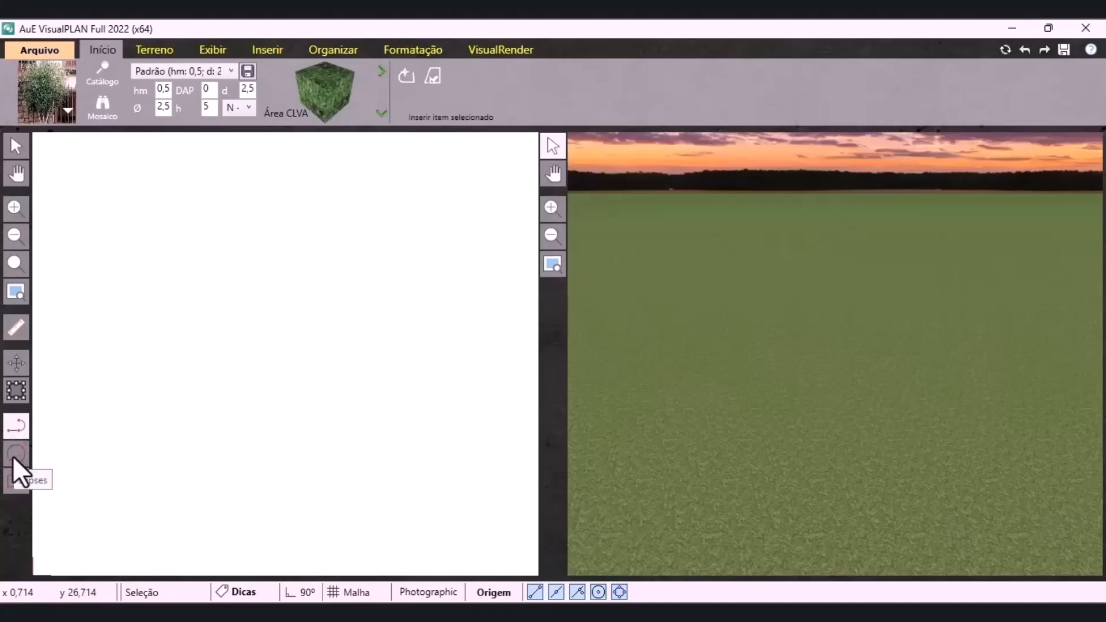
pyautogui.click(95, 437)
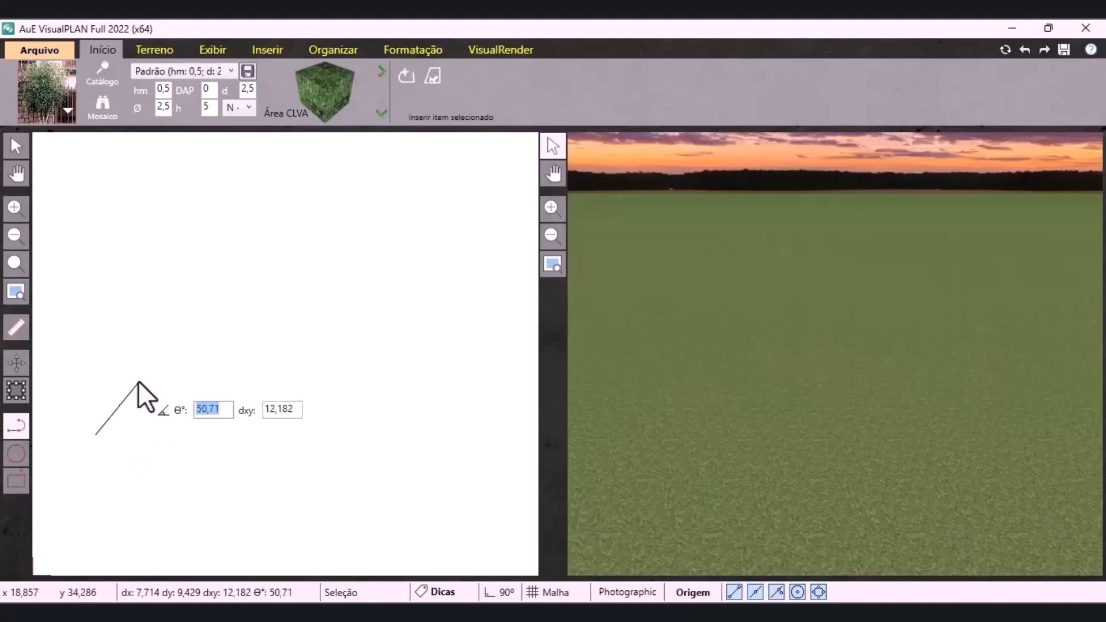
pyautogui.write('4')
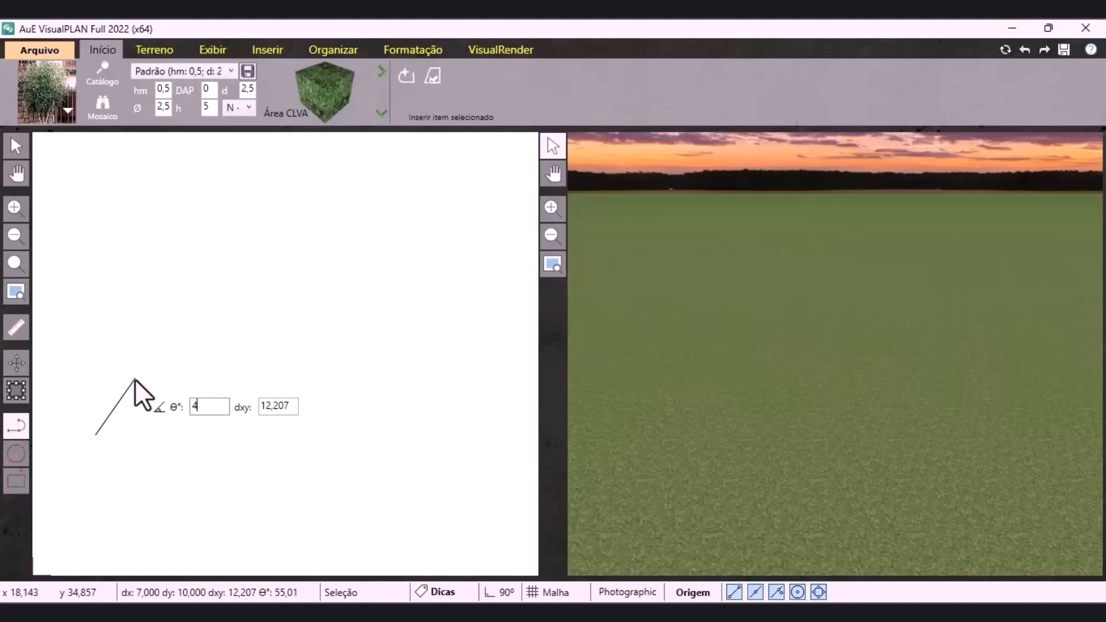
pyautogui.write('5')
pyautogui.press('Tab')
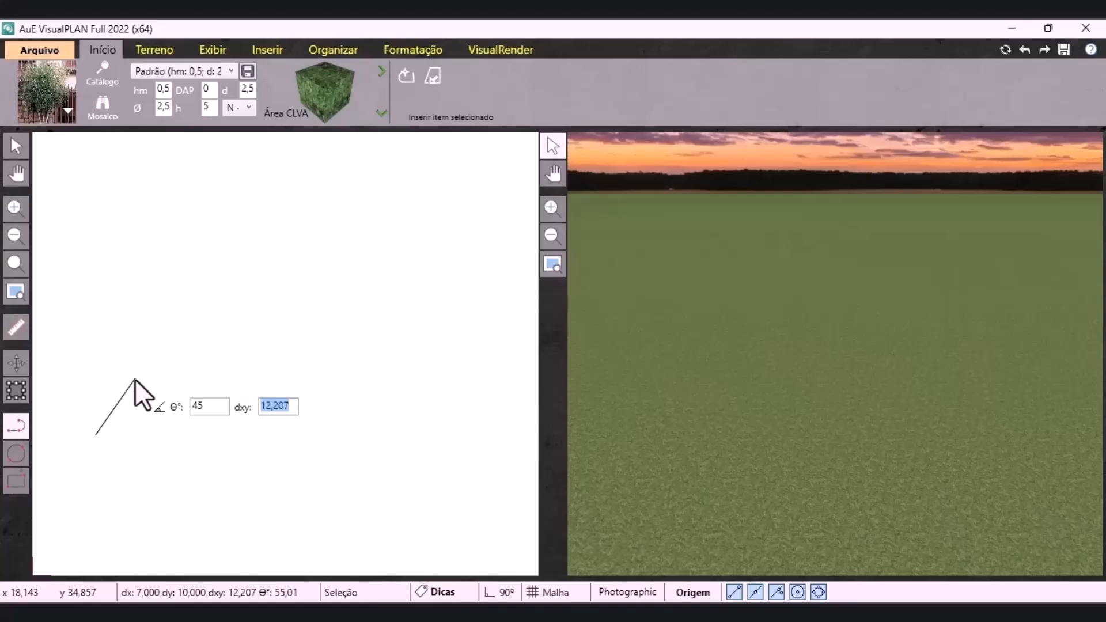
pyautogui.write('10')
pyautogui.press('Return')
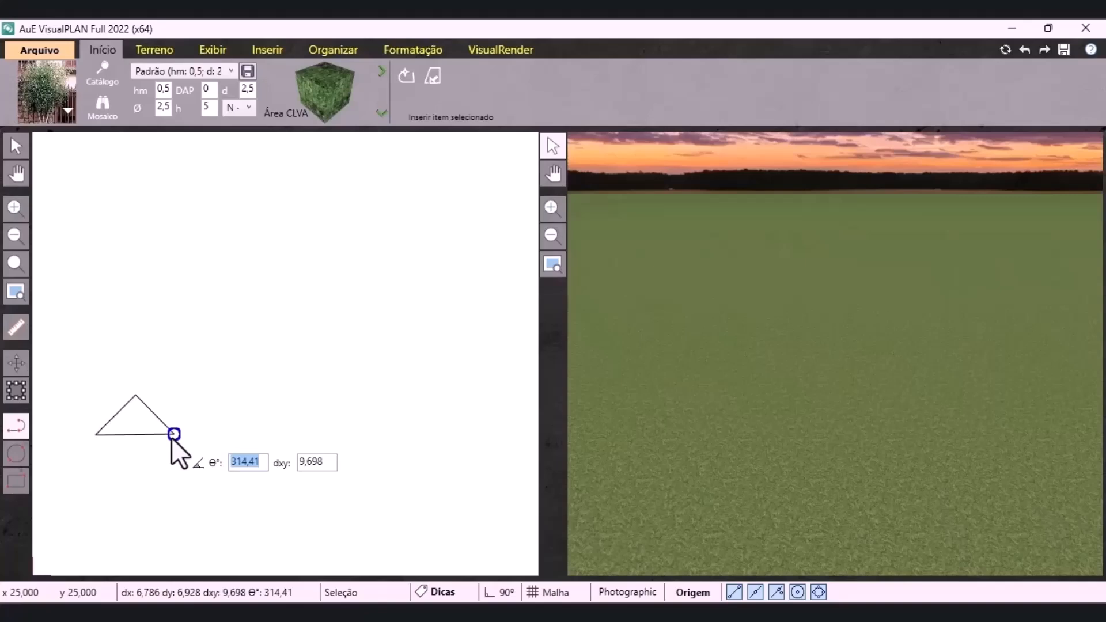
pyautogui.click(172, 437)
pyautogui.rightClick(172, 437)
pyautogui.click(215, 480)
pyautogui.click(220, 508)
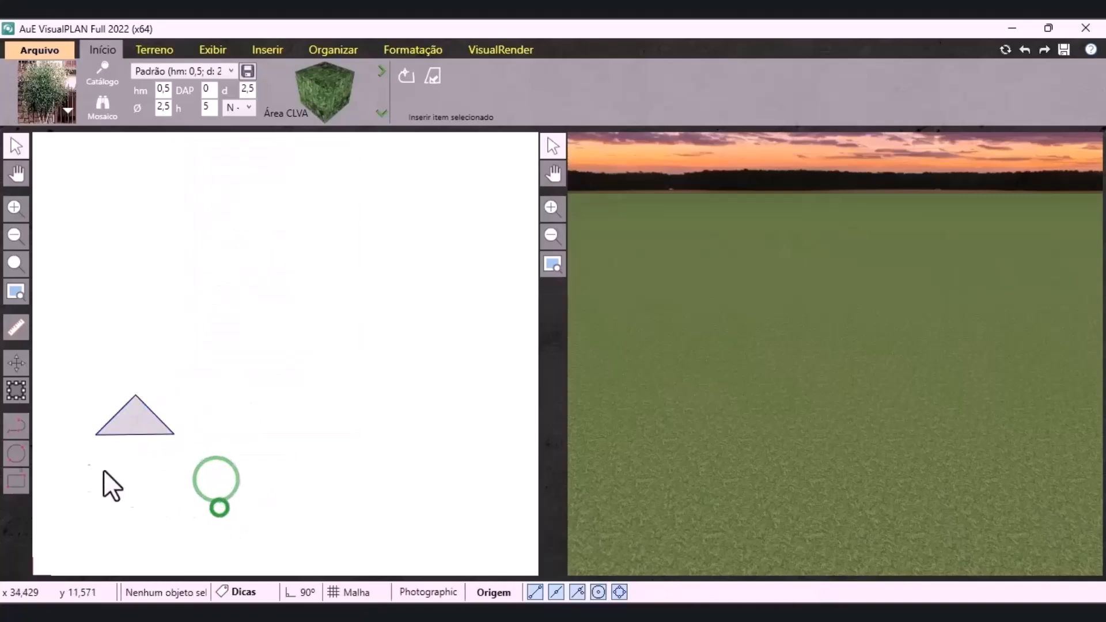
# Draw an ellipse about 6.86 m wide and 11.14 m high beside the triangle in the plan
pyautogui.click(17, 454)
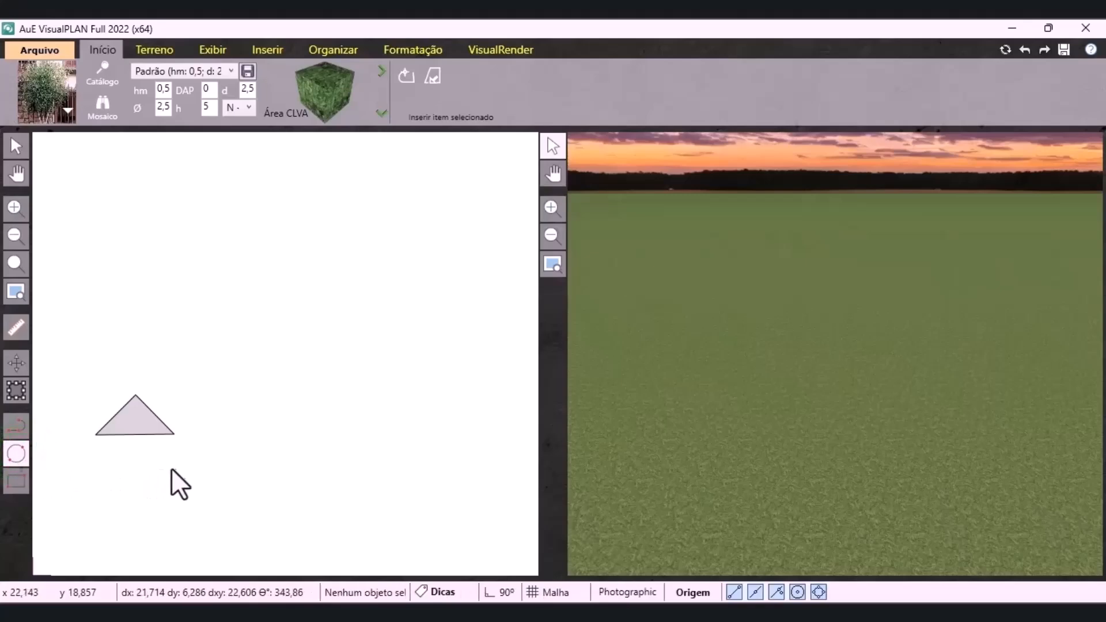
pyautogui.click(253, 433)
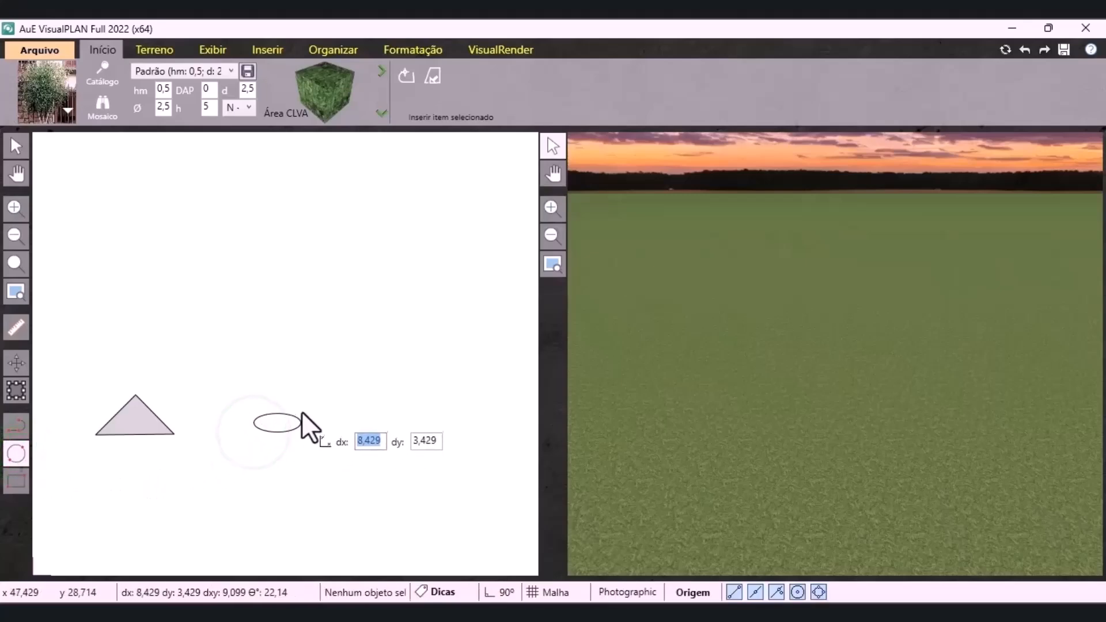
pyautogui.click(293, 372)
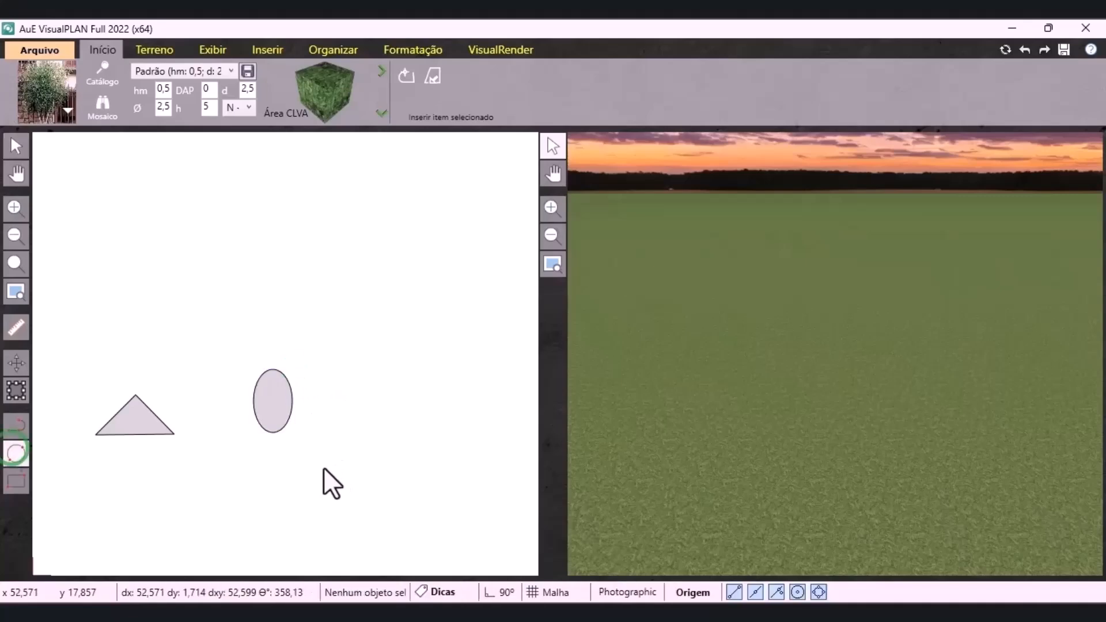
# Draw a second ellipse beside the first, 5 m wide and 10 m high, and deselect it
pyautogui.click(338, 434)
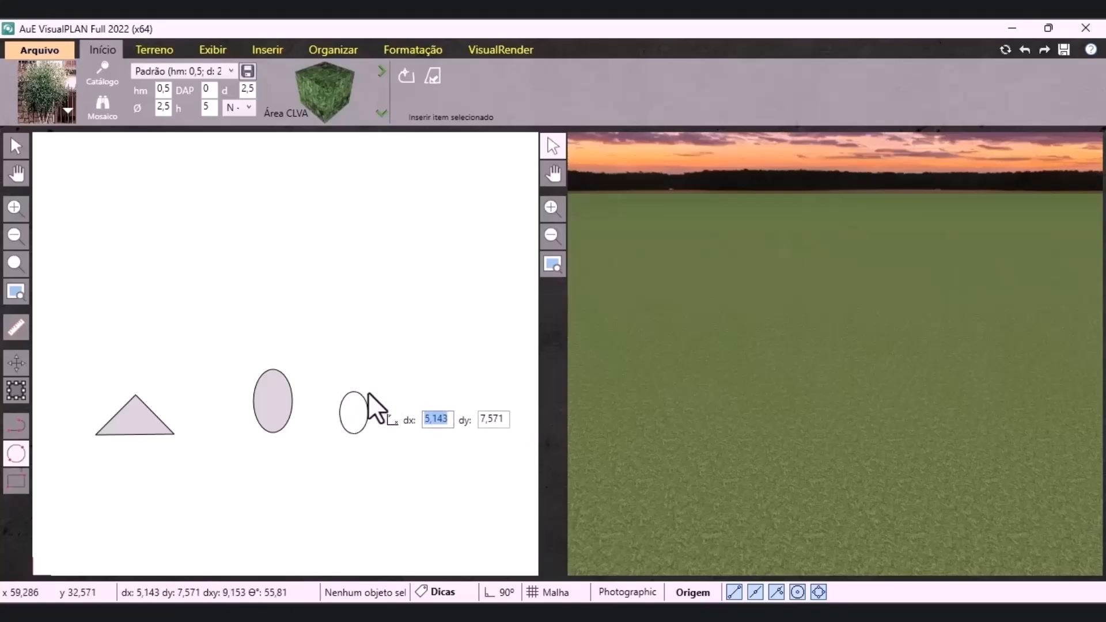
pyautogui.write('5')
pyautogui.press('Tab')
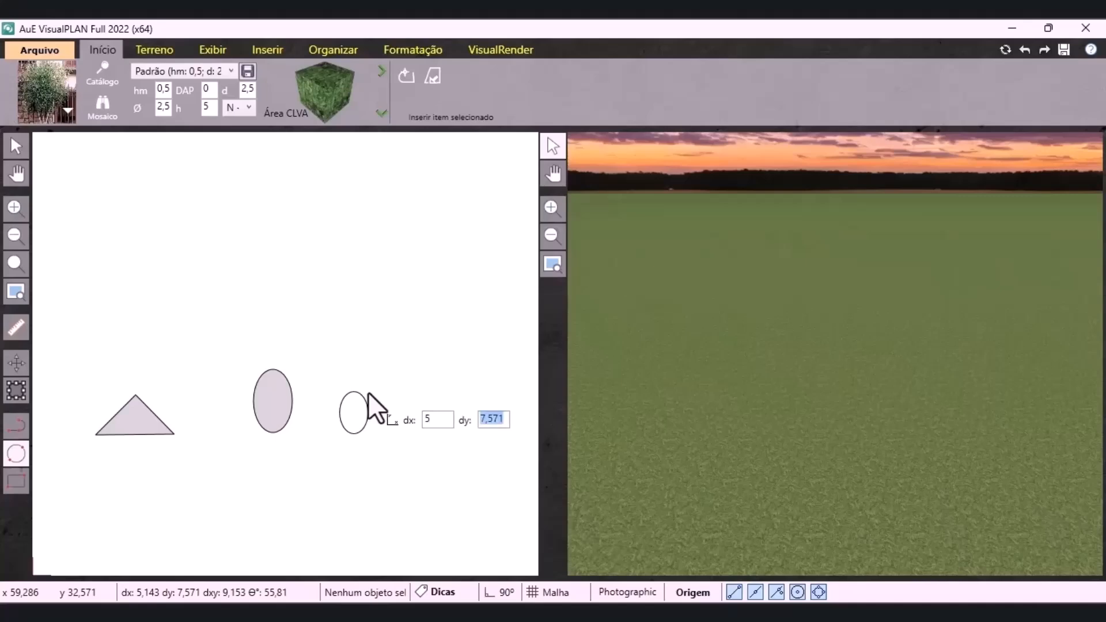
pyautogui.write('10')
pyautogui.press('Return')
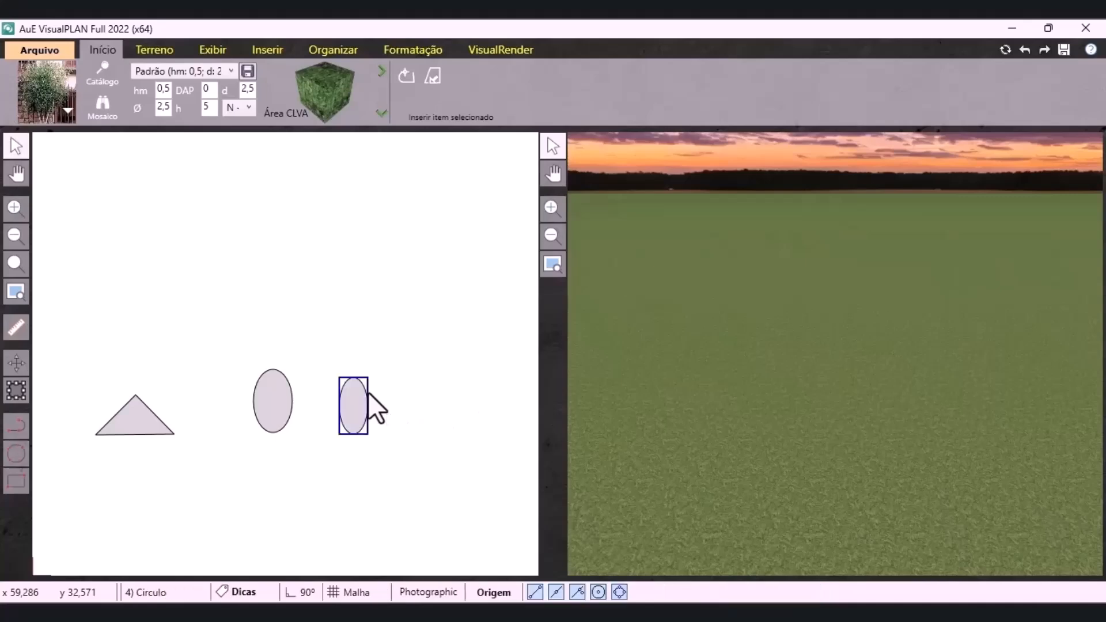
pyautogui.click(385, 438)
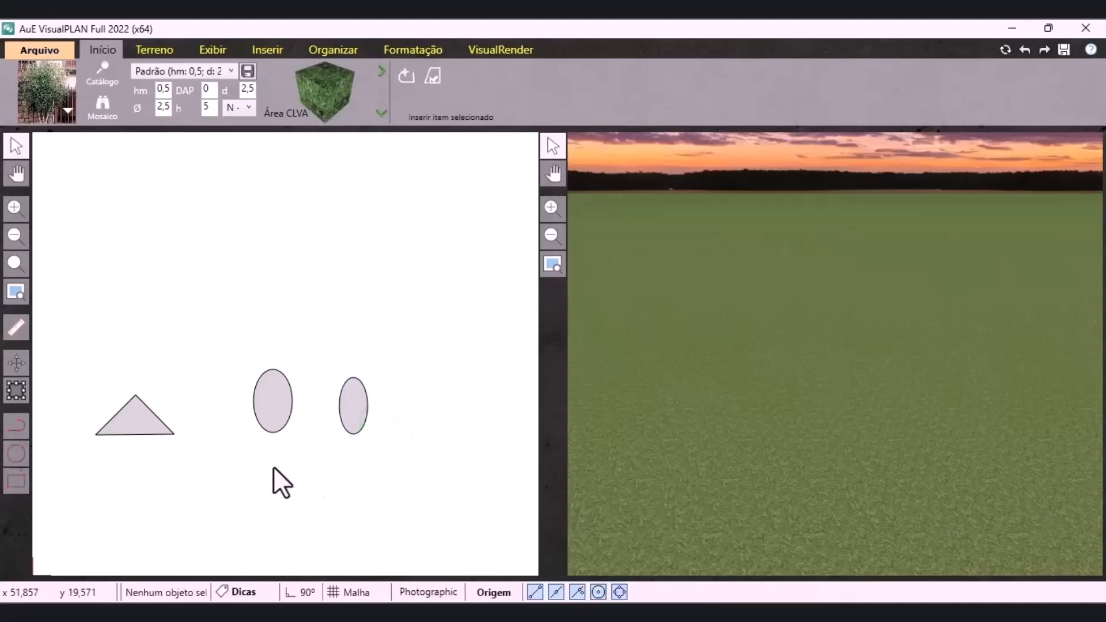
# Draw a rectangle 20 m wide and 10 m high next to the second ellipse
pyautogui.click(17, 483)
pyautogui.scroll(-1, 182, 470)
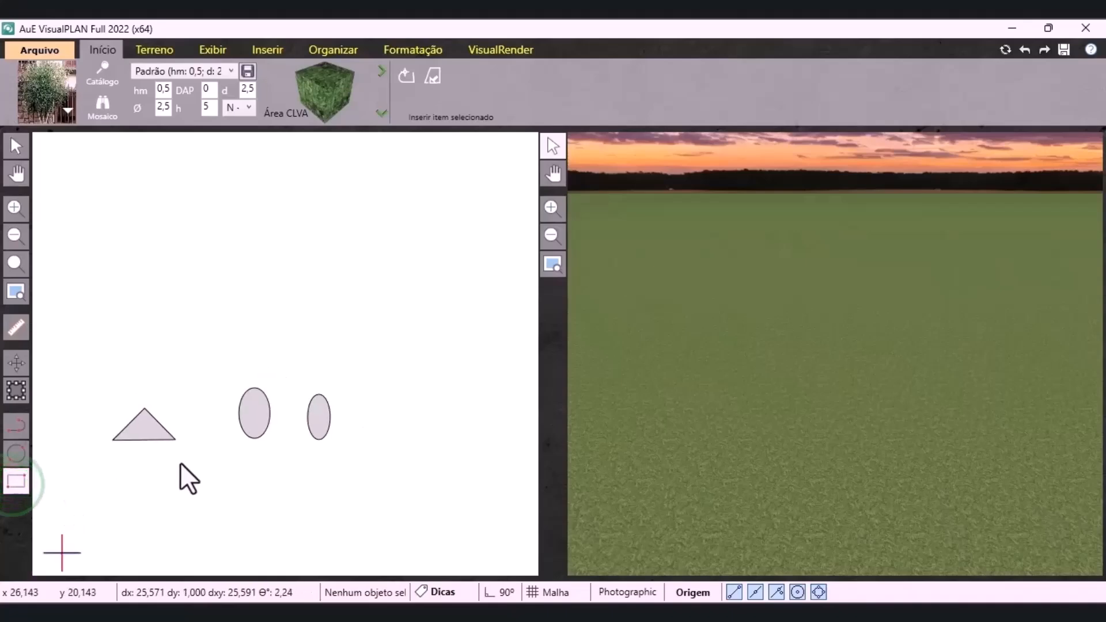
pyautogui.click(364, 440)
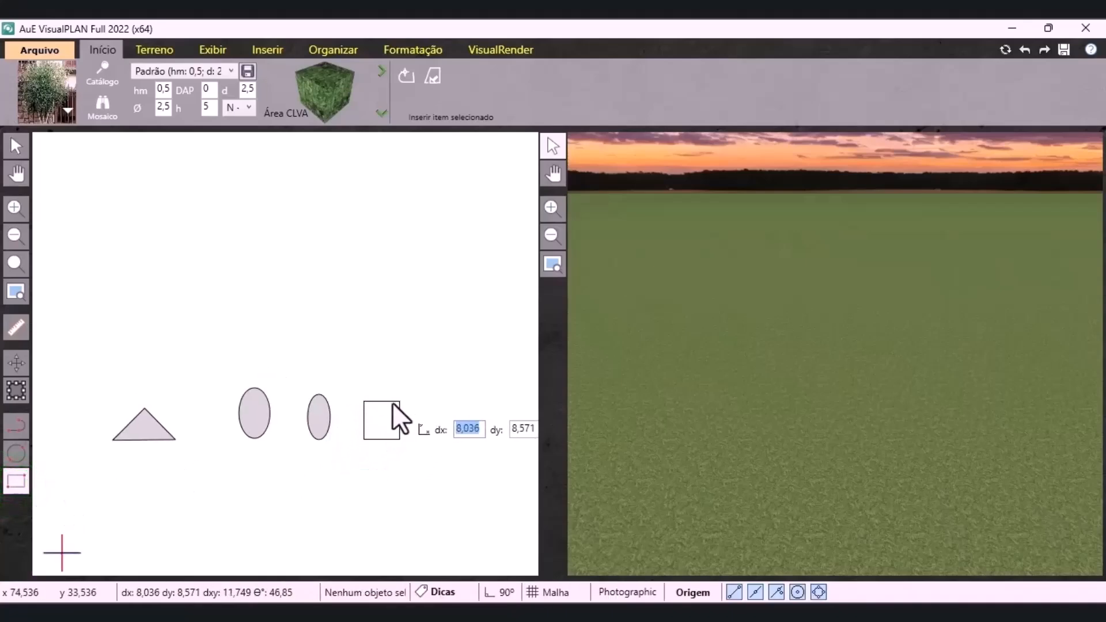
pyautogui.scroll(-2, 337, 418)
pyautogui.scroll(2, 393, 407)
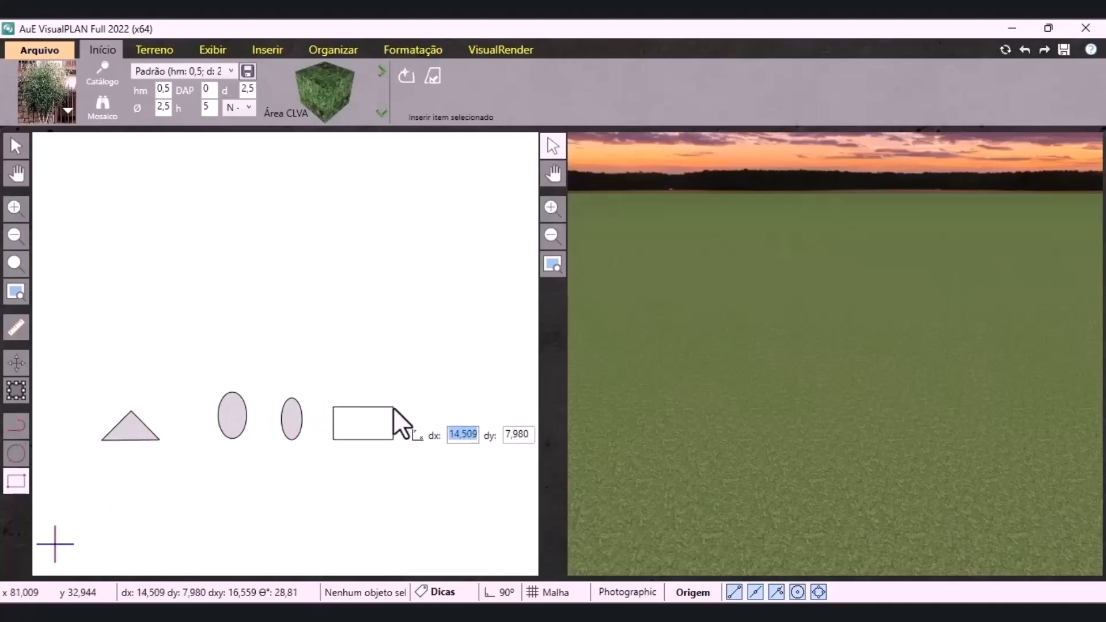
pyautogui.write('20')
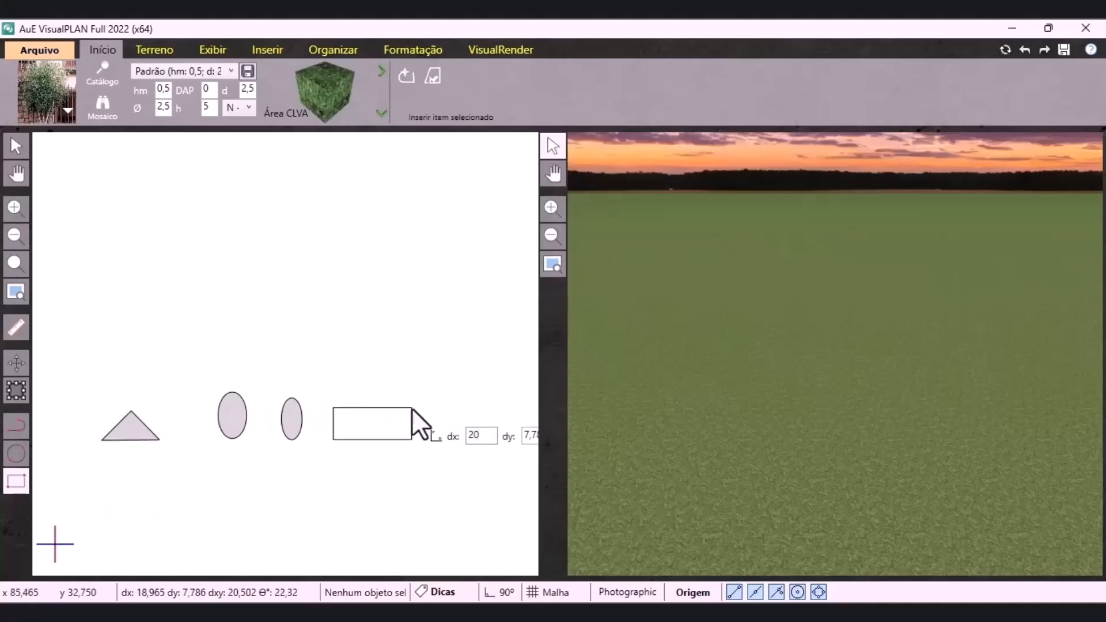
pyautogui.press('Tab')
pyautogui.write('10')
pyautogui.press('Return')
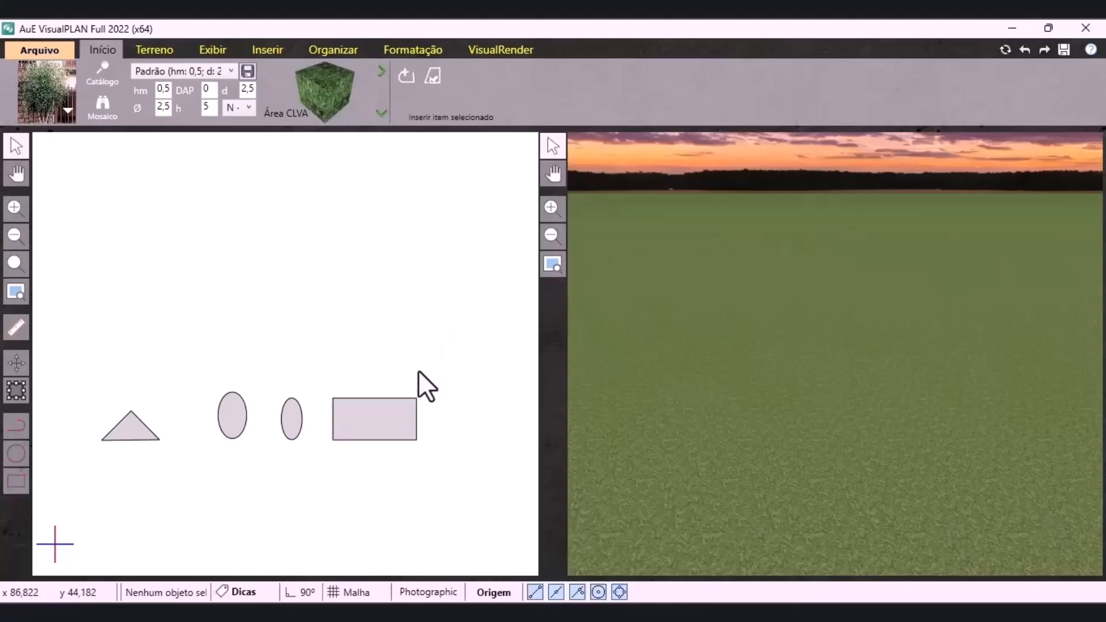
# Select all four shapes in the plan with one selection window, and clear the selection
pyautogui.click(18, 168)
pyautogui.moveTo(295, 375)
pyautogui.mouseDown()
pyautogui.moveTo(259, 258)
pyautogui.moveTo(407, 340)
pyautogui.moveTo(311, 349)
pyautogui.mouseUp()
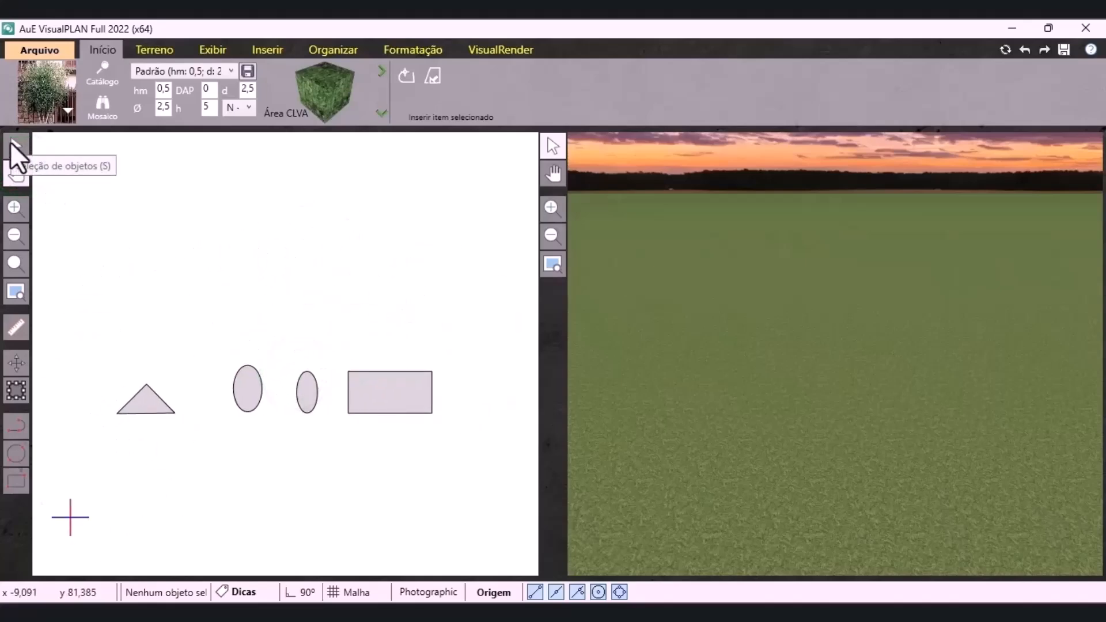
pyautogui.moveTo(398, 341)
pyautogui.mouseDown()
pyautogui.moveTo(312, 369)
pyautogui.moveTo(409, 370)
pyautogui.moveTo(387, 364)
pyautogui.moveTo(401, 380)
pyautogui.mouseUp()
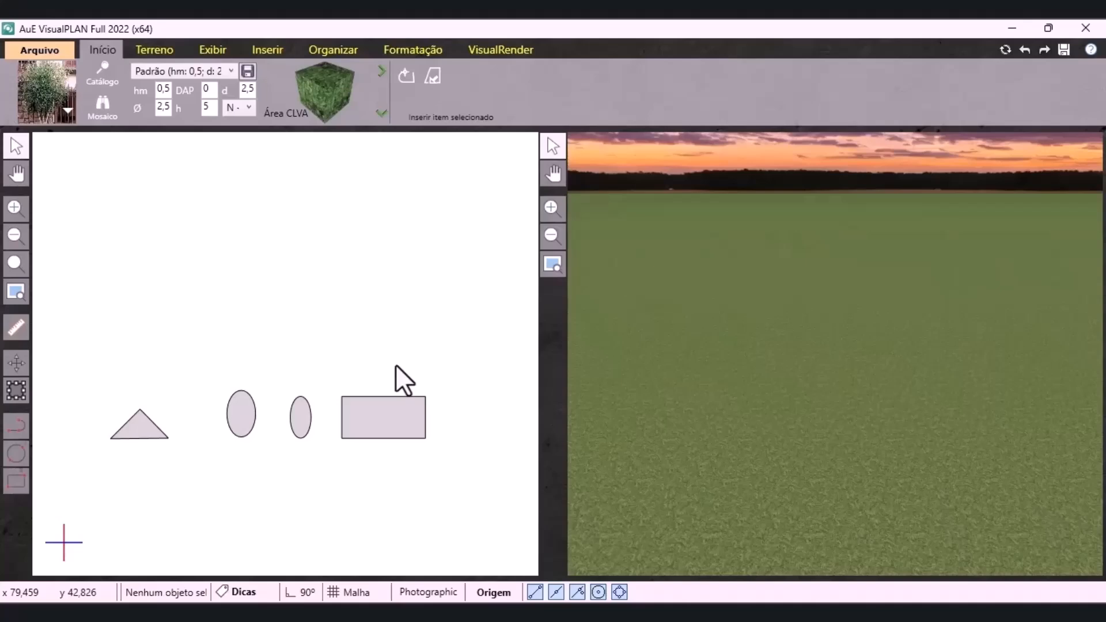
pyautogui.moveTo(74, 494); pyautogui.dragTo(478, 337)
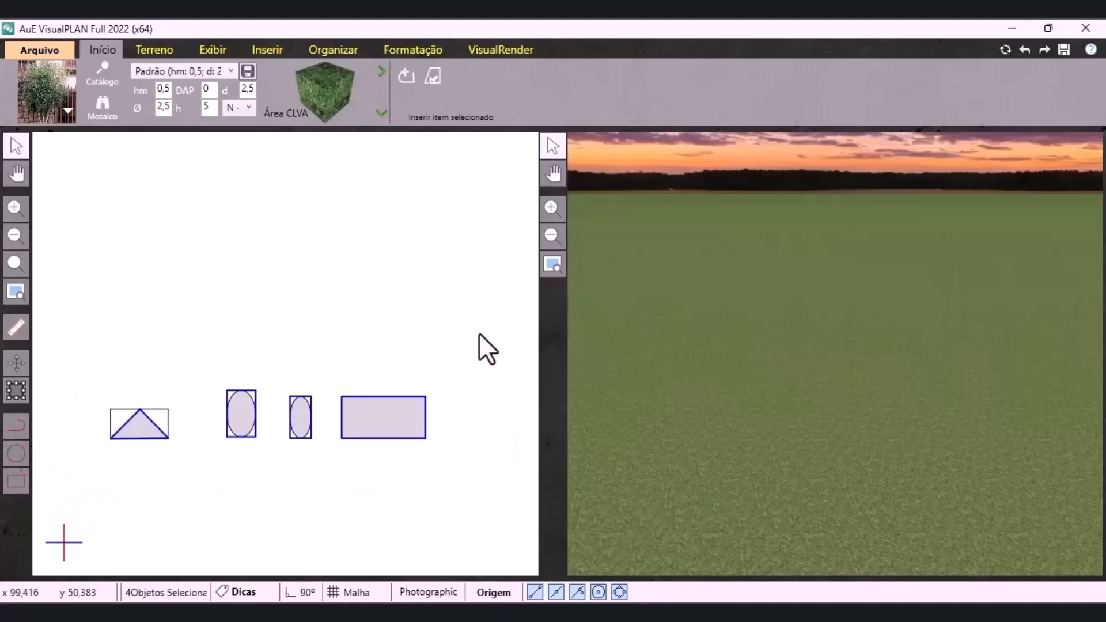
pyautogui.click(163, 473)
# Select the triangle, both ellipses and the rectangle one by one, clear that selection, and select all objects at once
pyautogui.click(140, 427)
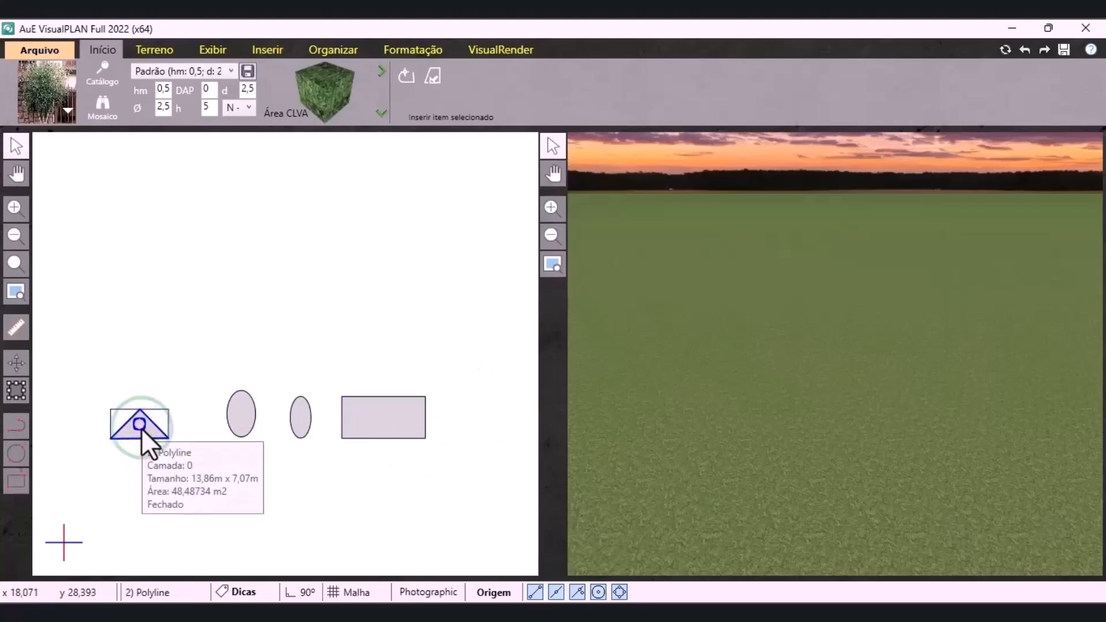
pyautogui.keyDown('shift'); pyautogui.click(249, 415); pyautogui.keyUp('shift')
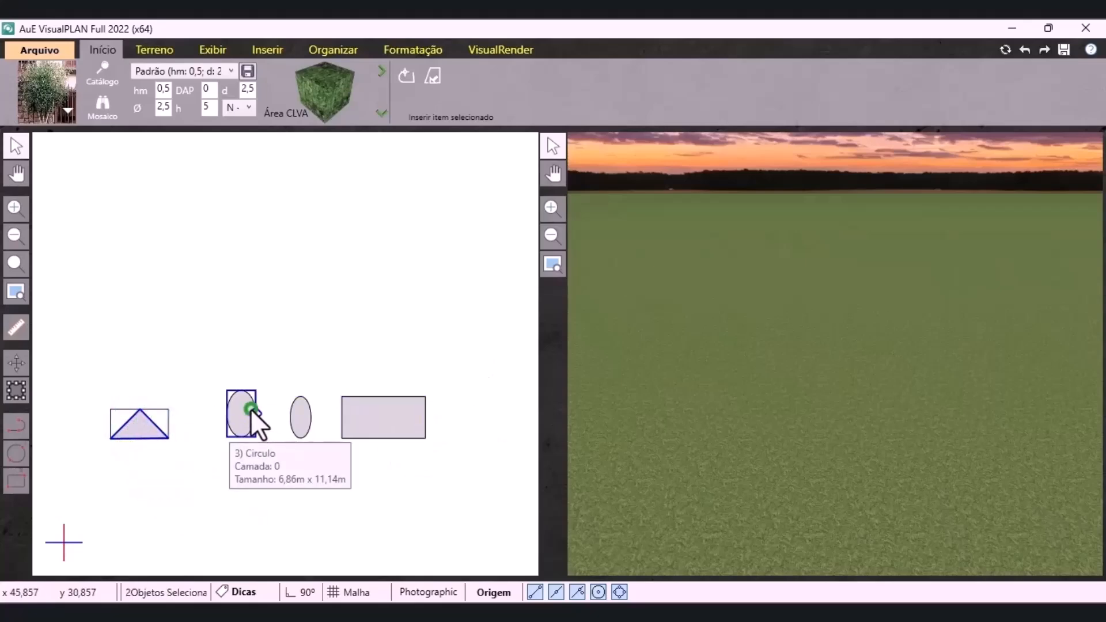
pyautogui.keyDown('shift'); pyautogui.click(304, 416); pyautogui.keyUp('shift')
pyautogui.keyDown('shift'); pyautogui.click(385, 428); pyautogui.keyUp('shift')
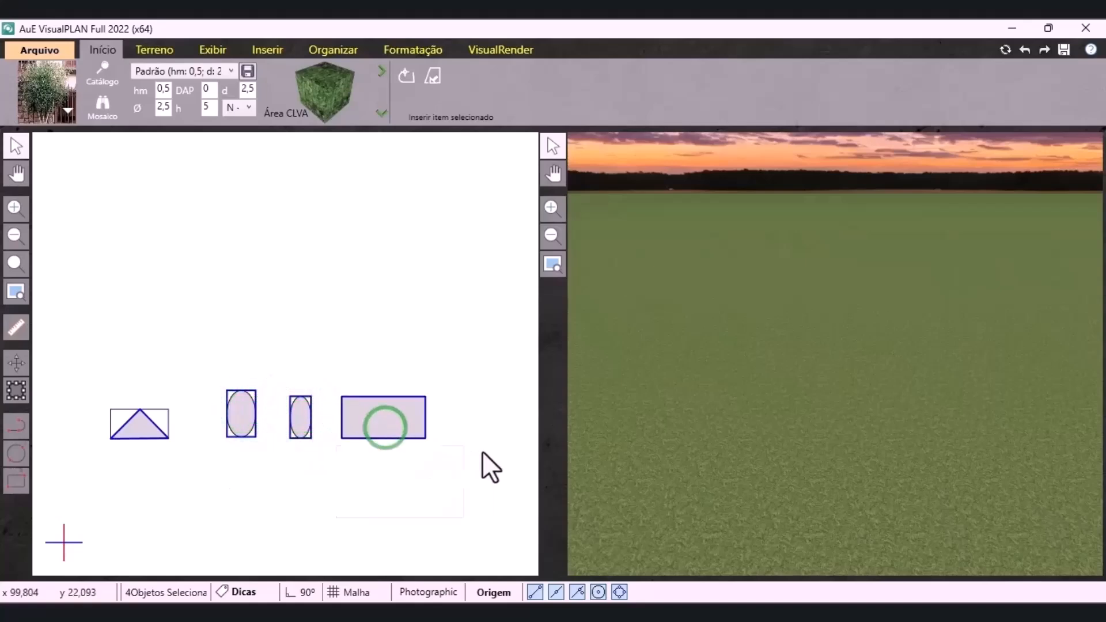
pyautogui.click(482, 451)
pyautogui.hotkey('ctrl', 'a')
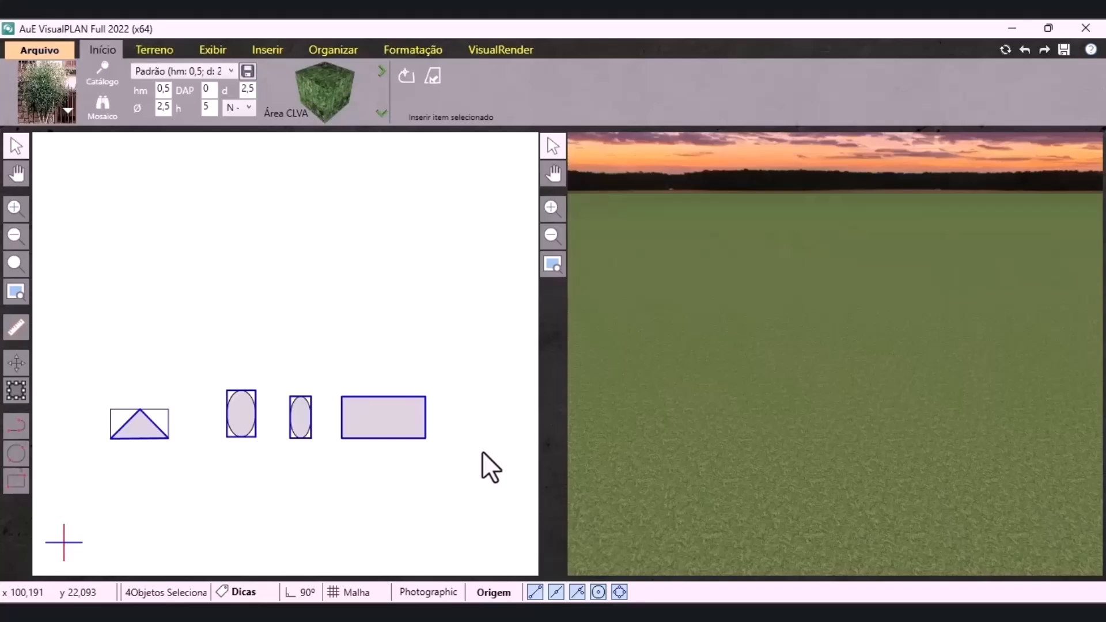
# Clear the current selection, select all four shapes again, and delete them to empty the plan
pyautogui.click(483, 451)
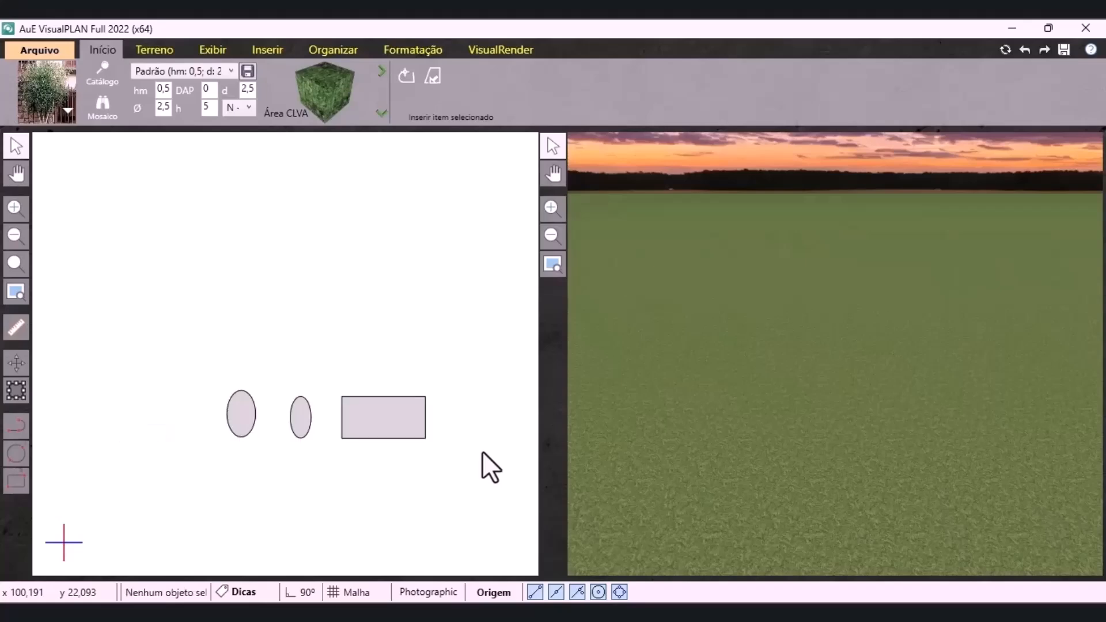
pyautogui.hotkey('ctrl', 'a')
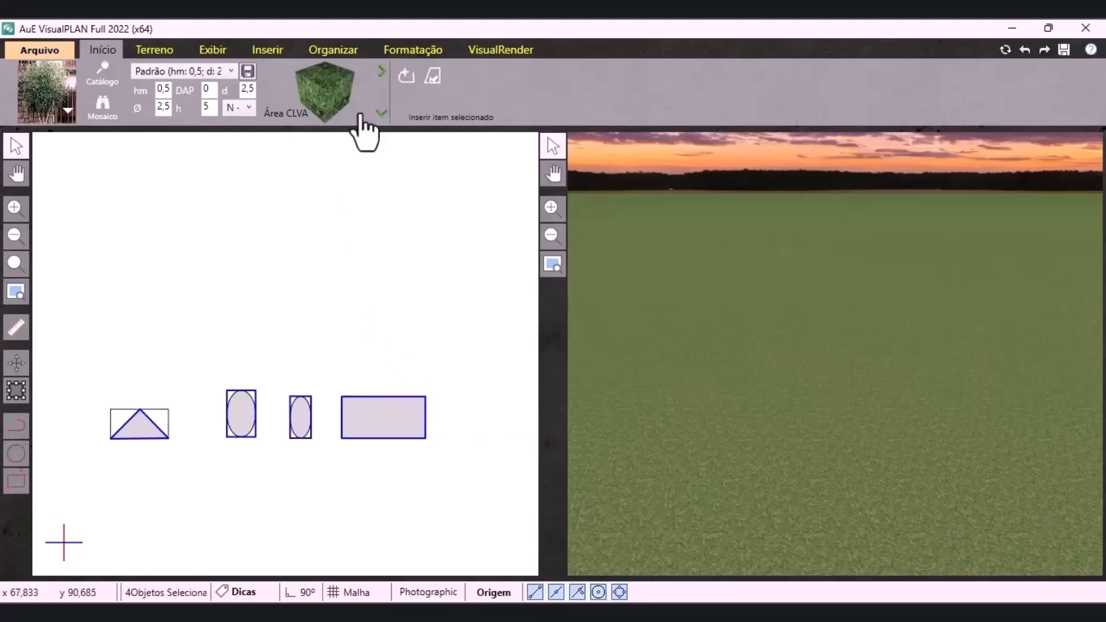
pyautogui.click(409, 48)
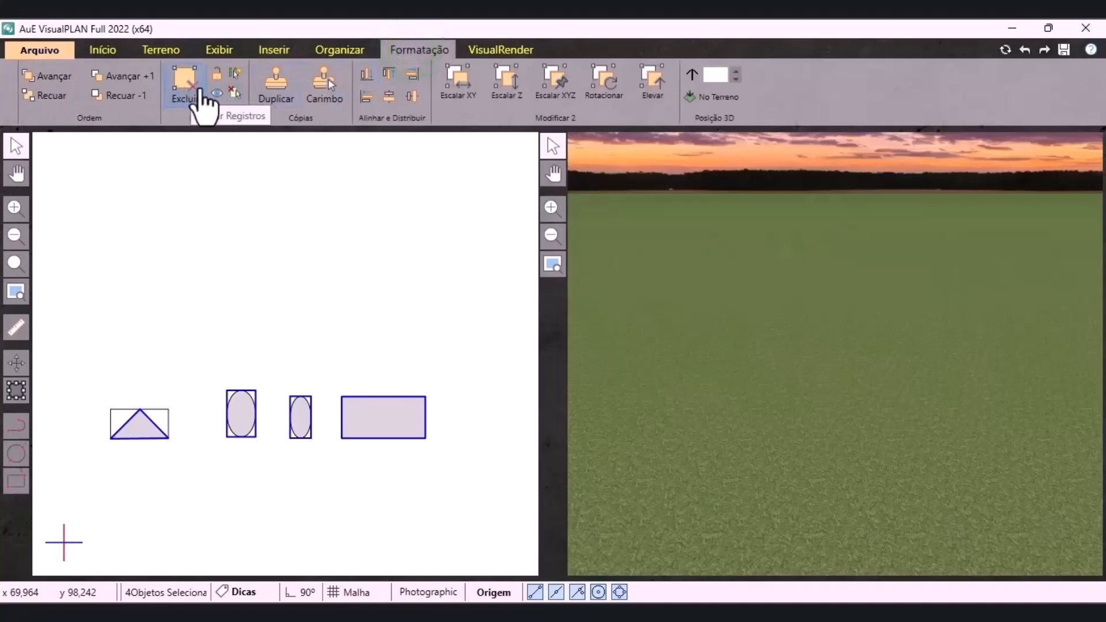
pyautogui.click(195, 95)
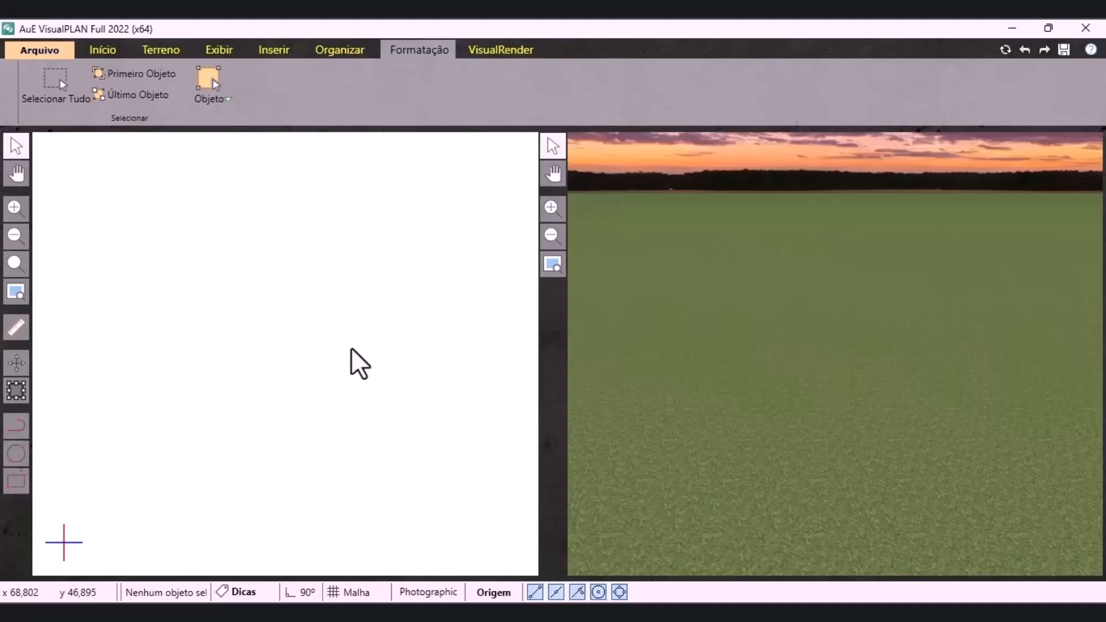
# Look through the example and VisualPLAN locations for opening files, and browse to the NOVEMBRO folder inside AULA INTRODUTÓRIA
pyautogui.click(32, 49)
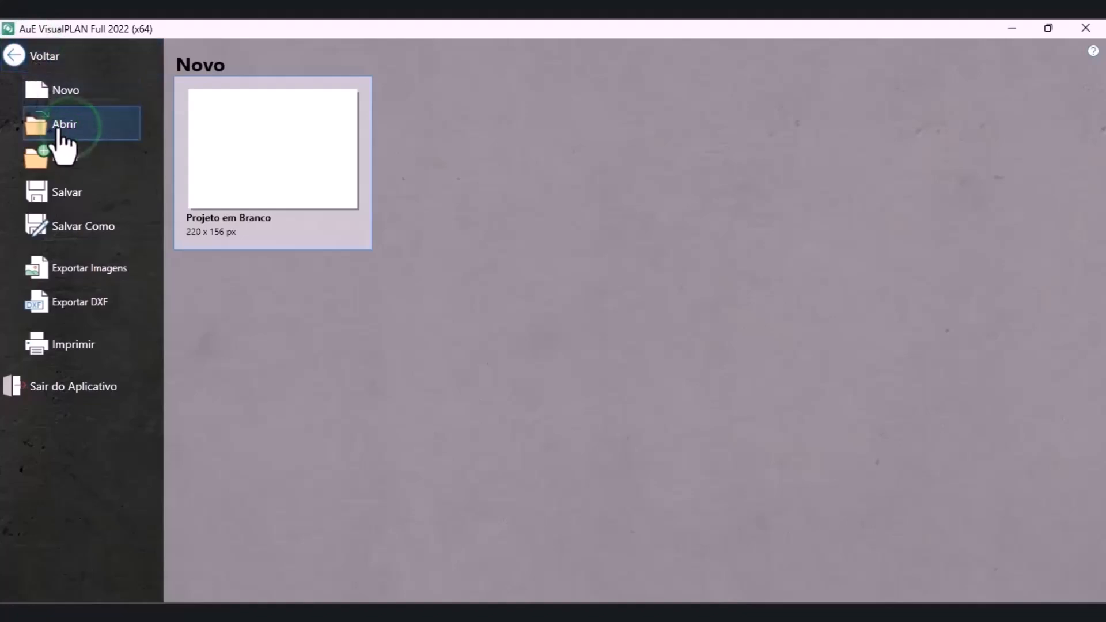
pyautogui.click(105, 133)
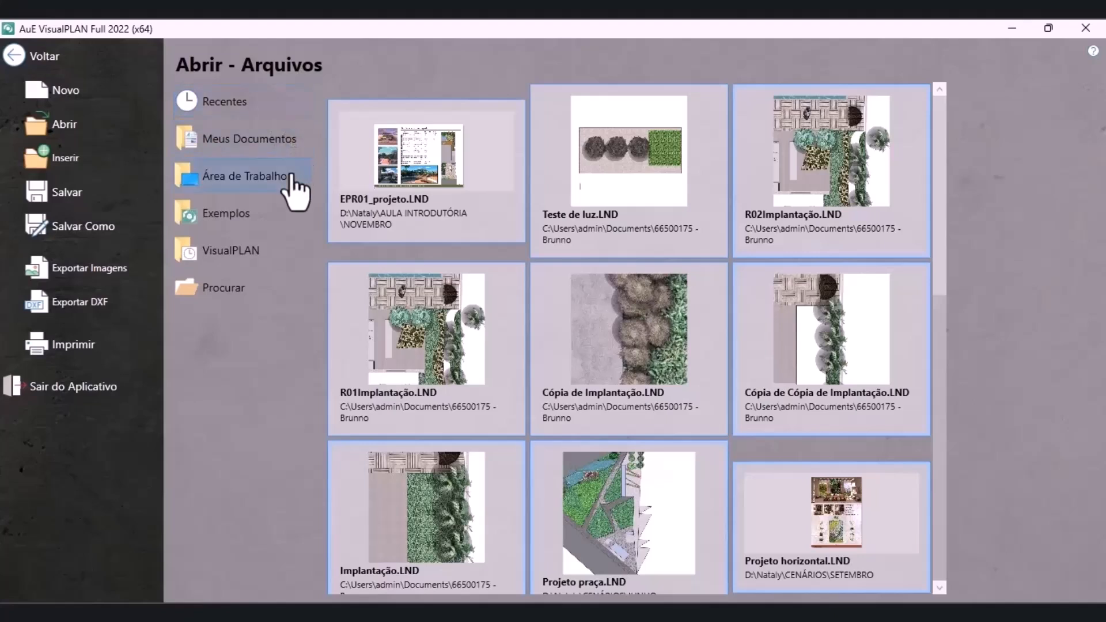
pyautogui.click(286, 216)
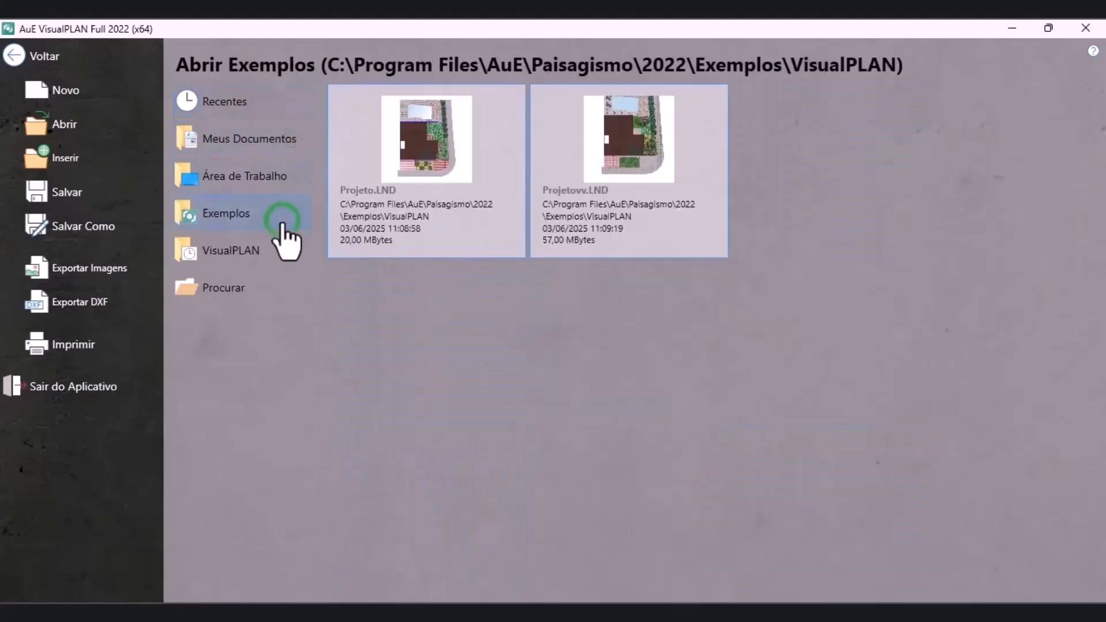
pyautogui.click(264, 254)
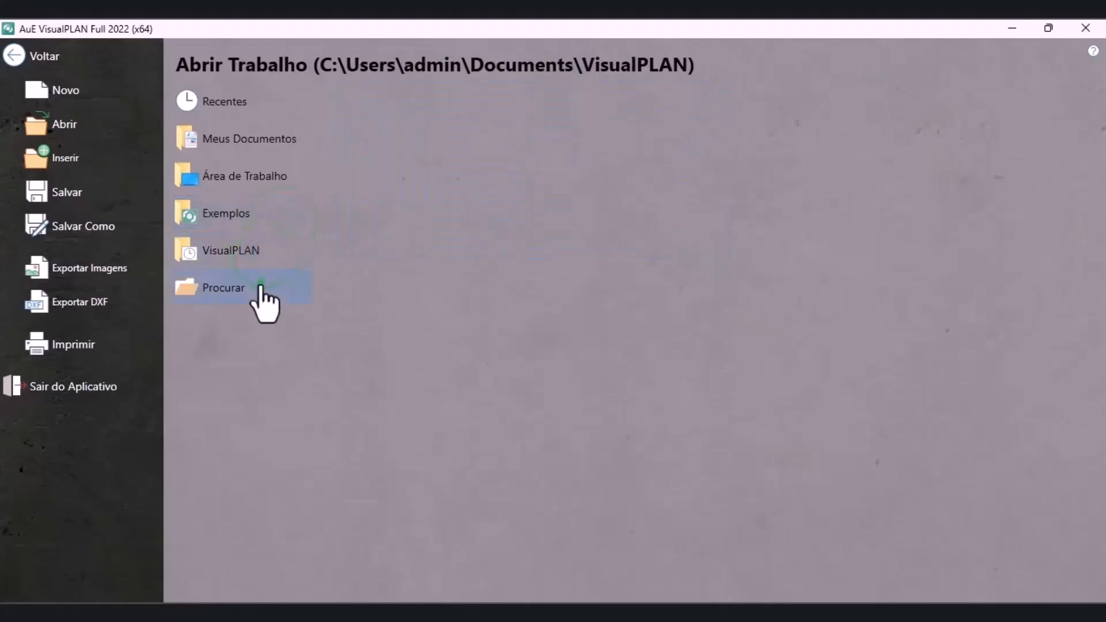
pyautogui.click(264, 300)
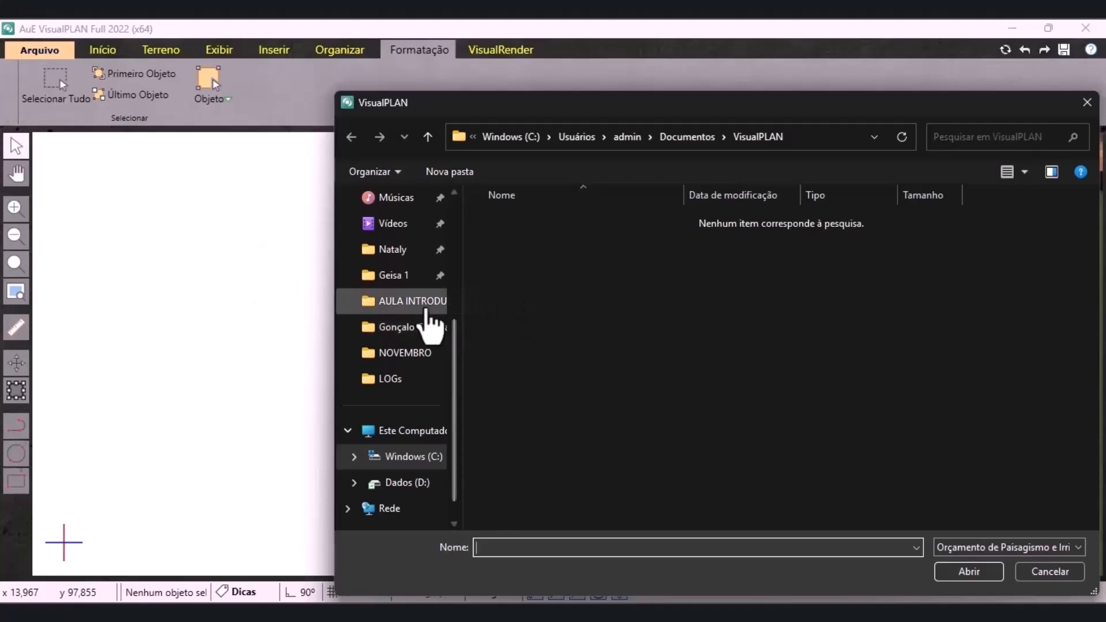
pyautogui.click(412, 300)
pyautogui.moveTo(570, 106); pyautogui.dragTo(343, 98)
pyautogui.doubleClick(295, 224)
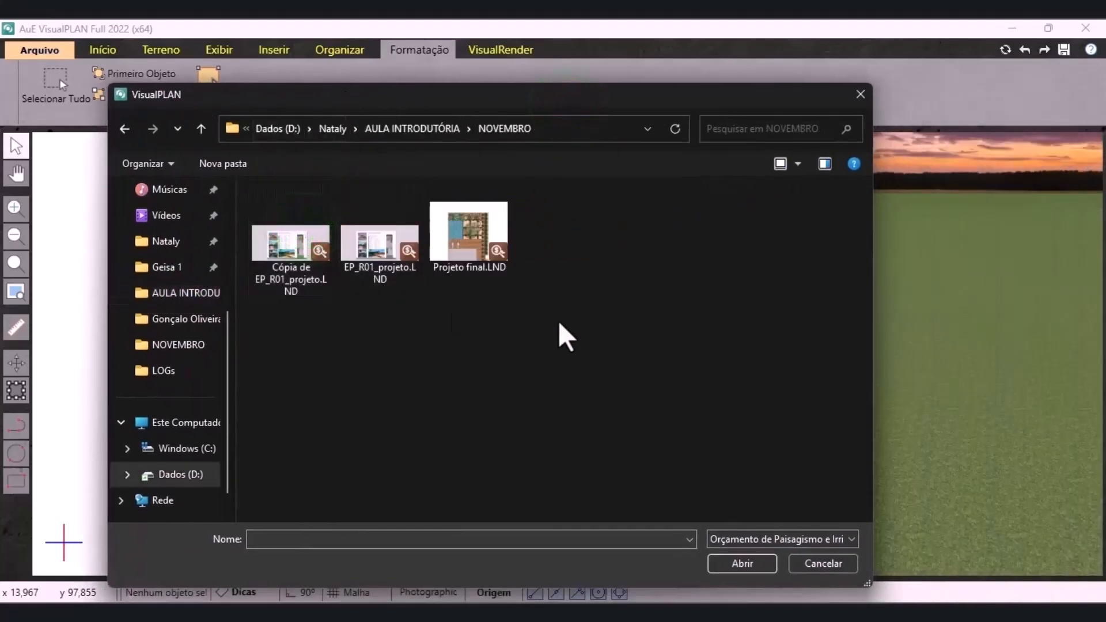
# Filter the files for AutoCAD drawings (*.DXF) and open aula-introdutoria-auto-2022.dxf
pyautogui.click(753, 541)
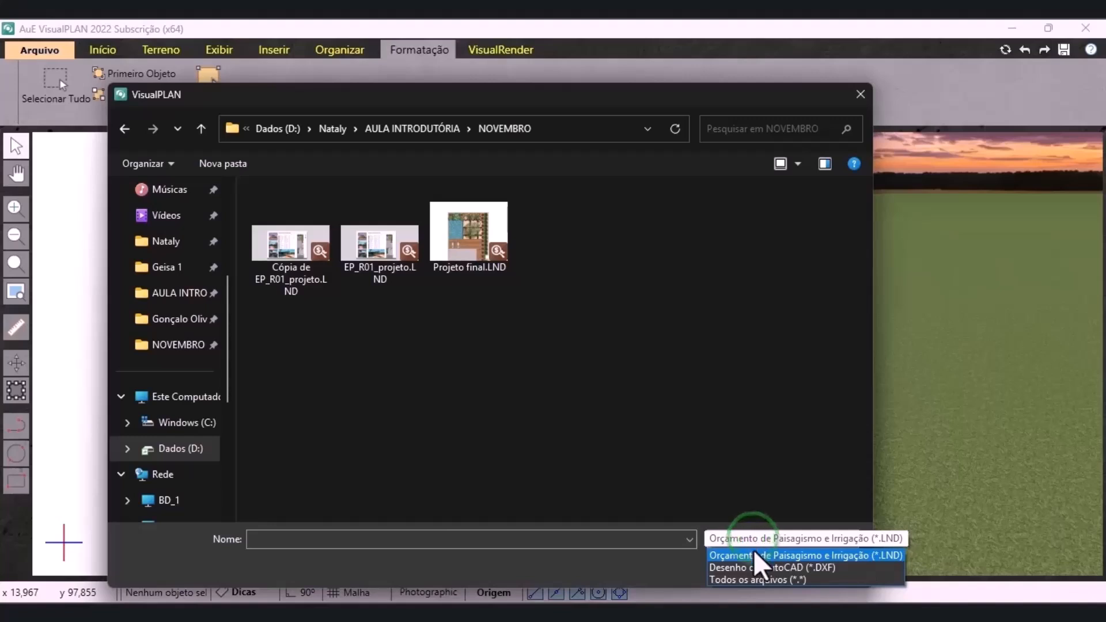
pyautogui.click(759, 569)
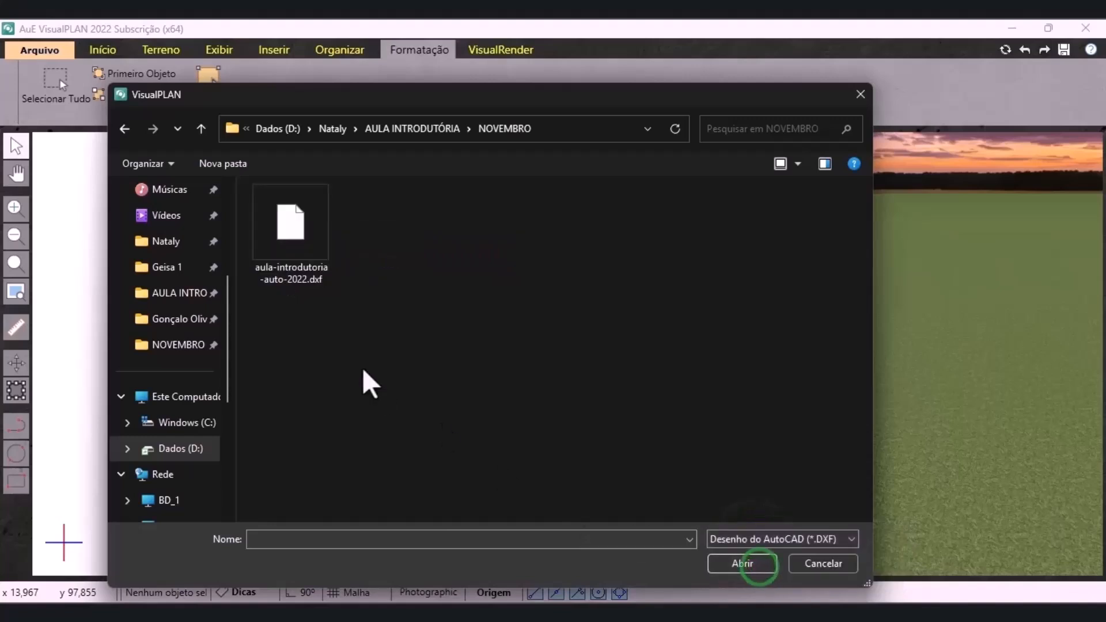
pyautogui.click(299, 253)
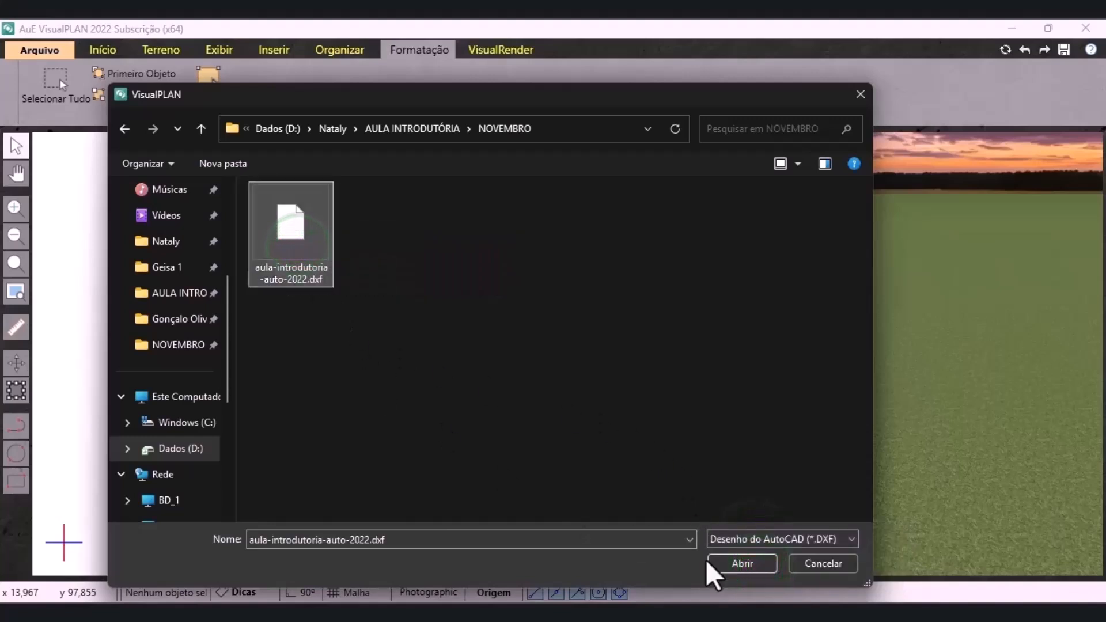
pyautogui.click(739, 566)
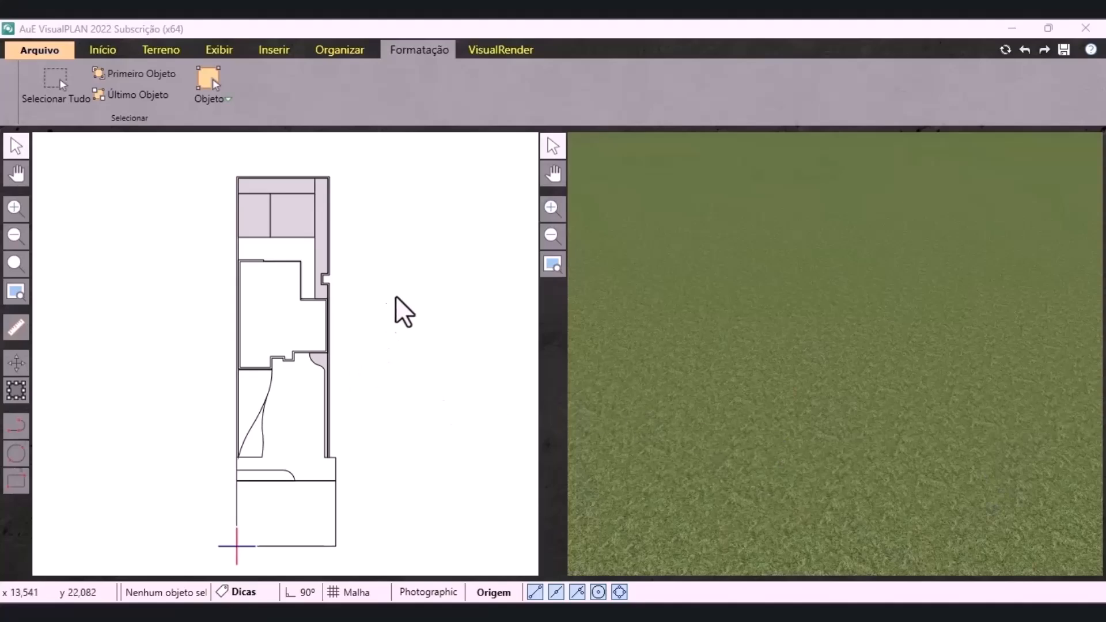
# Inspect the imported plan, selecting the long floor strip at its upper end and clearing the selection
pyautogui.scroll(-1, 285, 417)
pyautogui.scroll(-1, 285, 416)
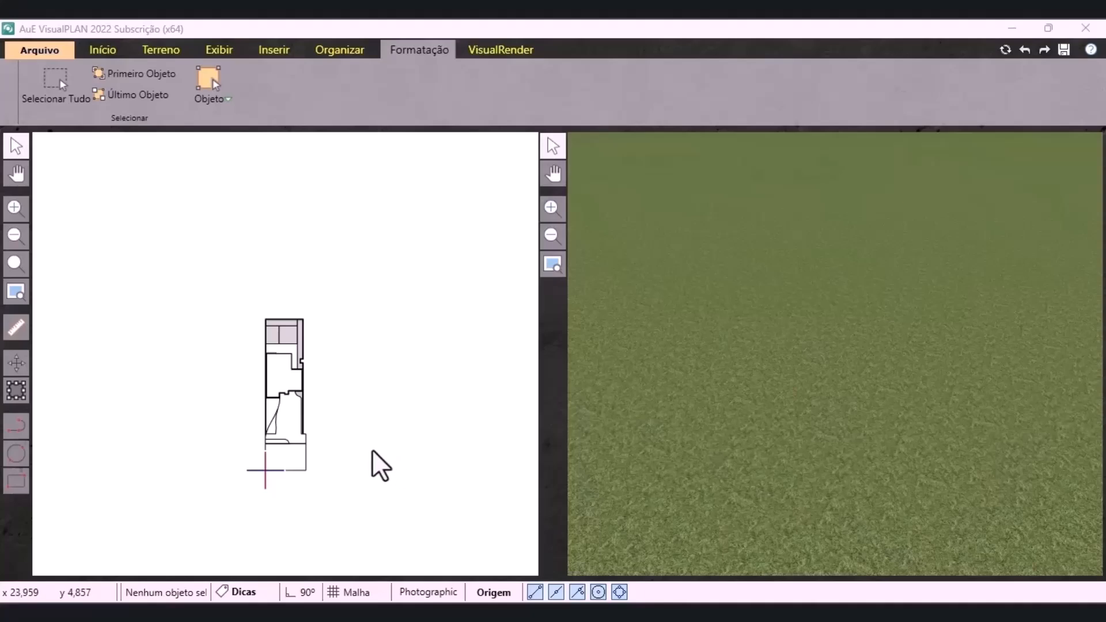
pyautogui.scroll(4, 261, 333)
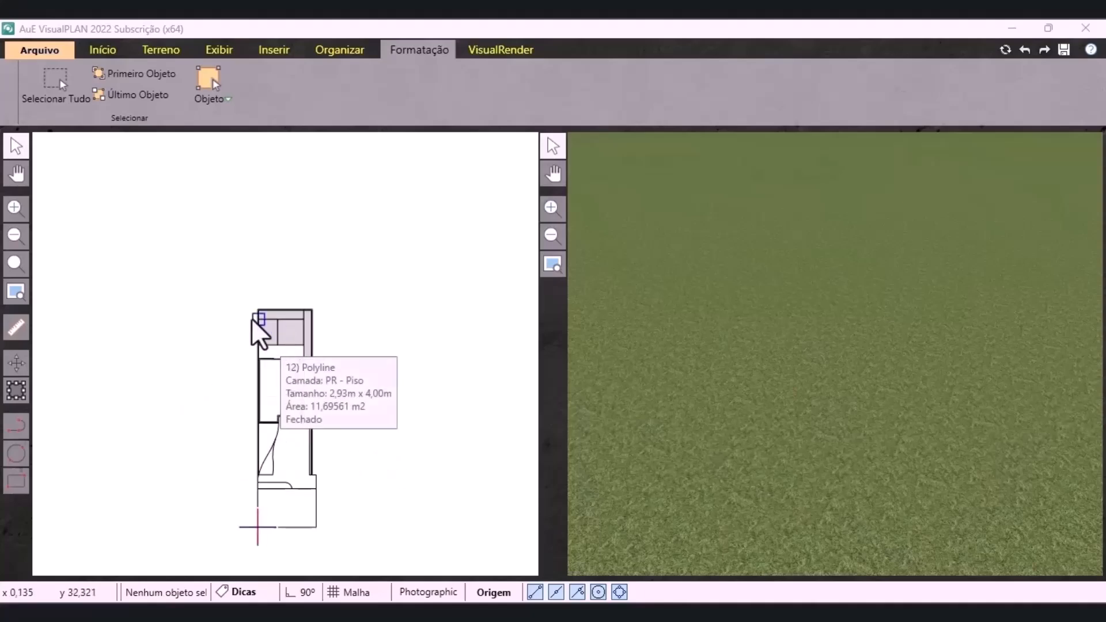
pyautogui.scroll(3, 340, 384)
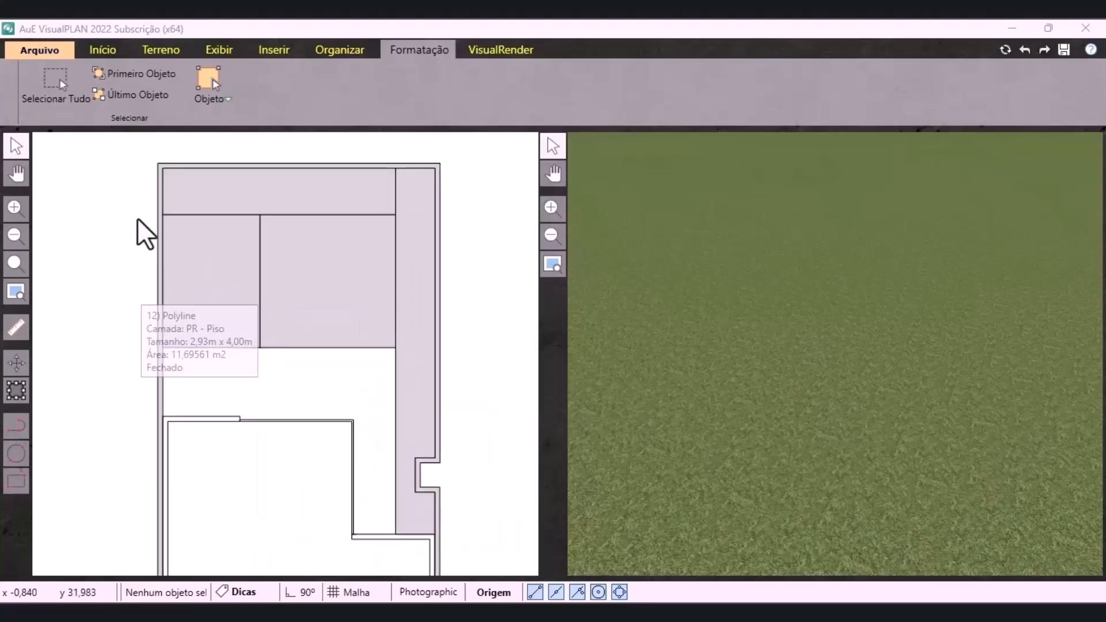
pyautogui.click(274, 185)
pyautogui.click(124, 286)
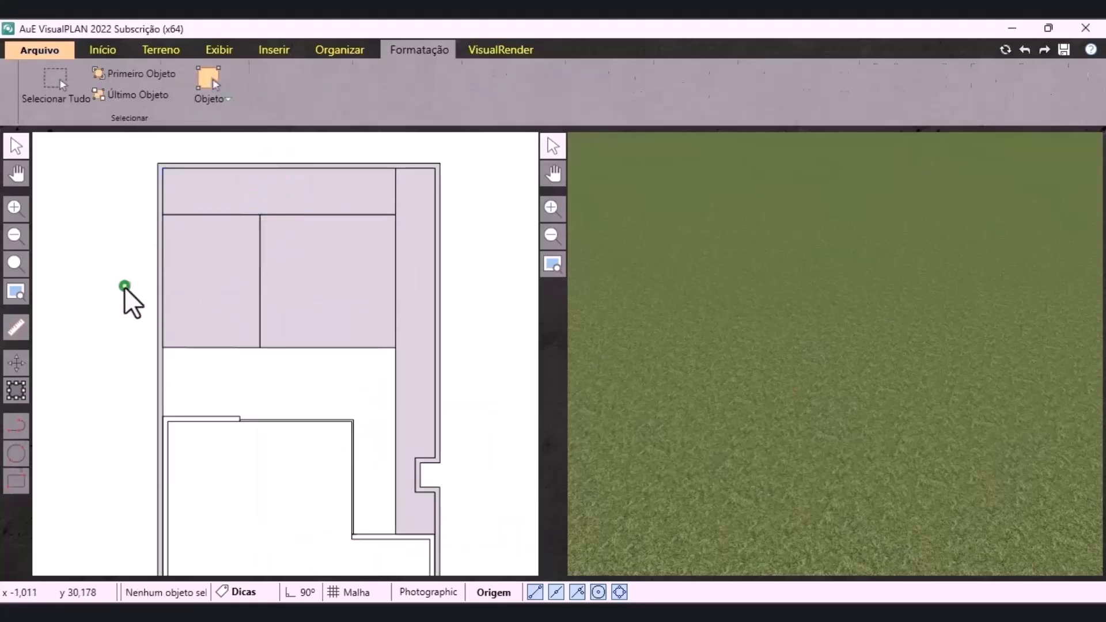
# Activate the polyline tool, turn off the Dicas hints and turn on the 90° constraint
pyautogui.click(17, 425)
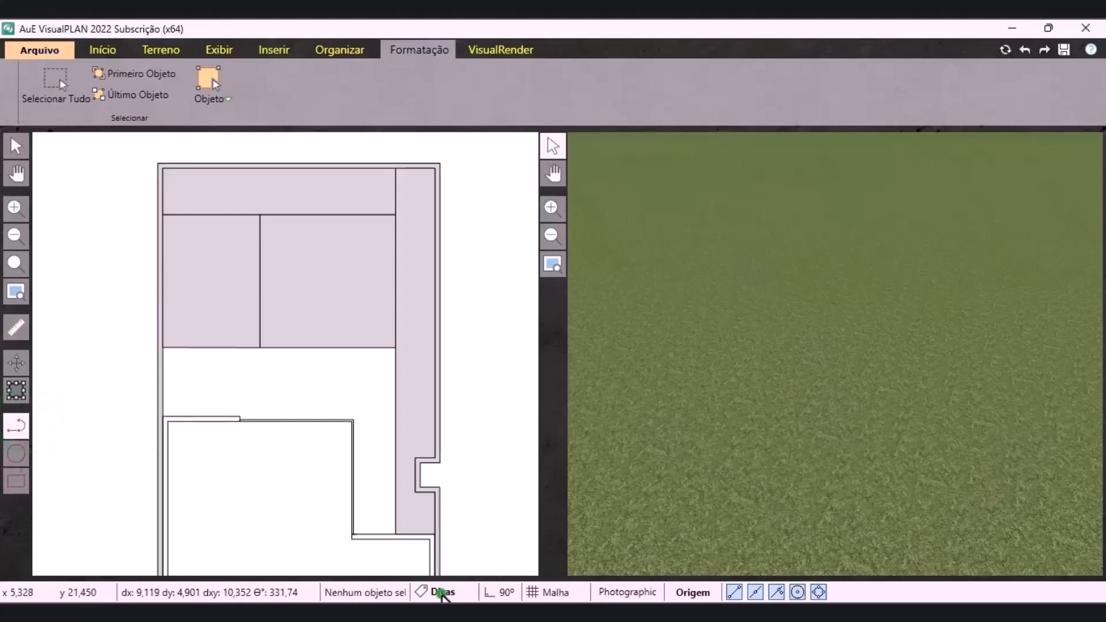
pyautogui.click(438, 593)
pyautogui.click(303, 593)
# Trace a closed L-shaped polyline over the unfilled floor between the upper floor areas and the house, about 7 m wide and 5.6 m high
pyautogui.click(165, 416)
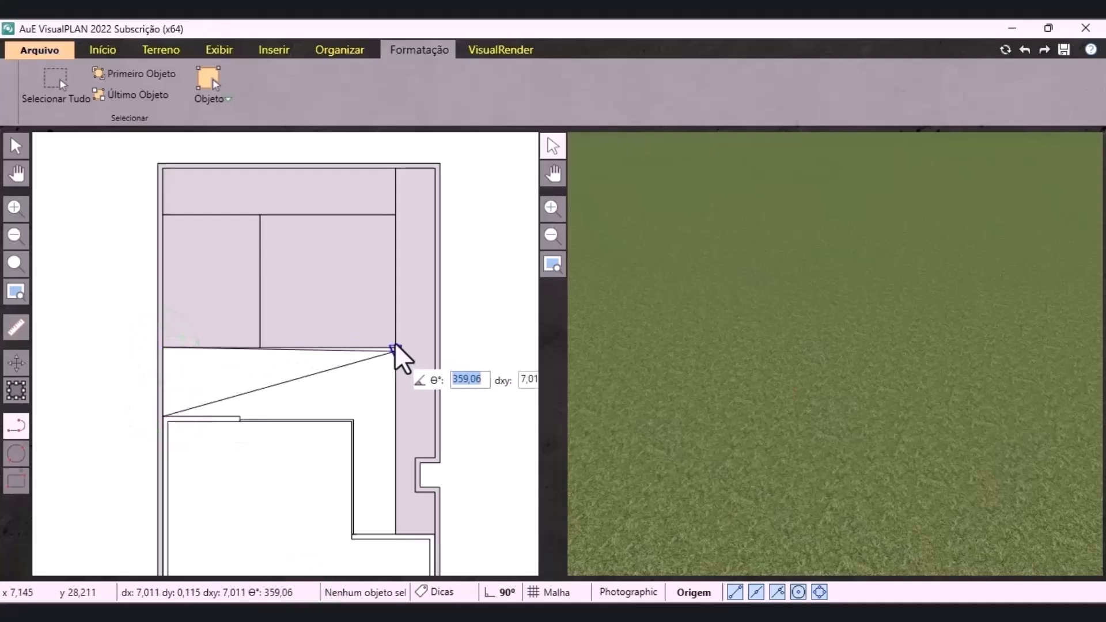
pyautogui.scroll(2, 396, 348)
pyautogui.scroll(-3, 396, 363)
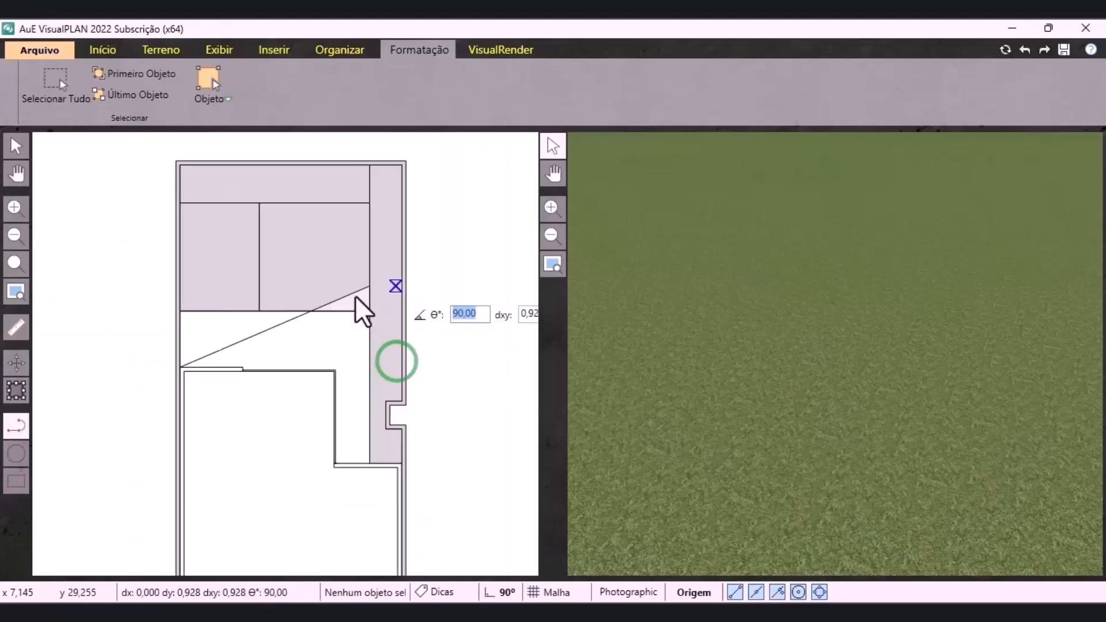
pyautogui.scroll(3, 339, 463)
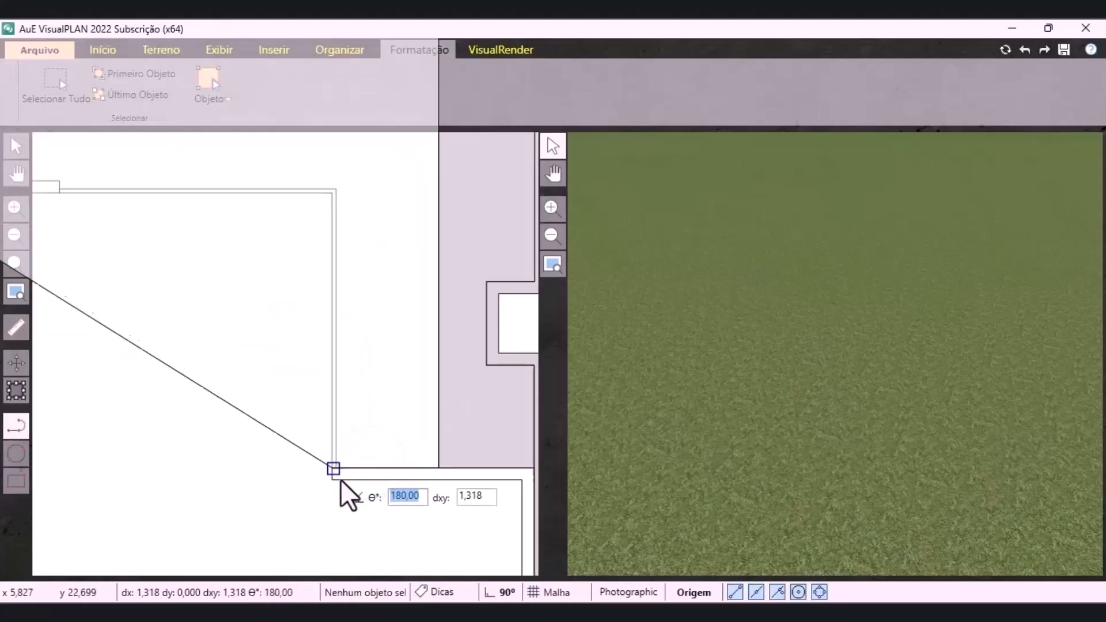
pyautogui.click(337, 459)
pyautogui.scroll(-2, 338, 452)
pyautogui.scroll(2, 334, 244)
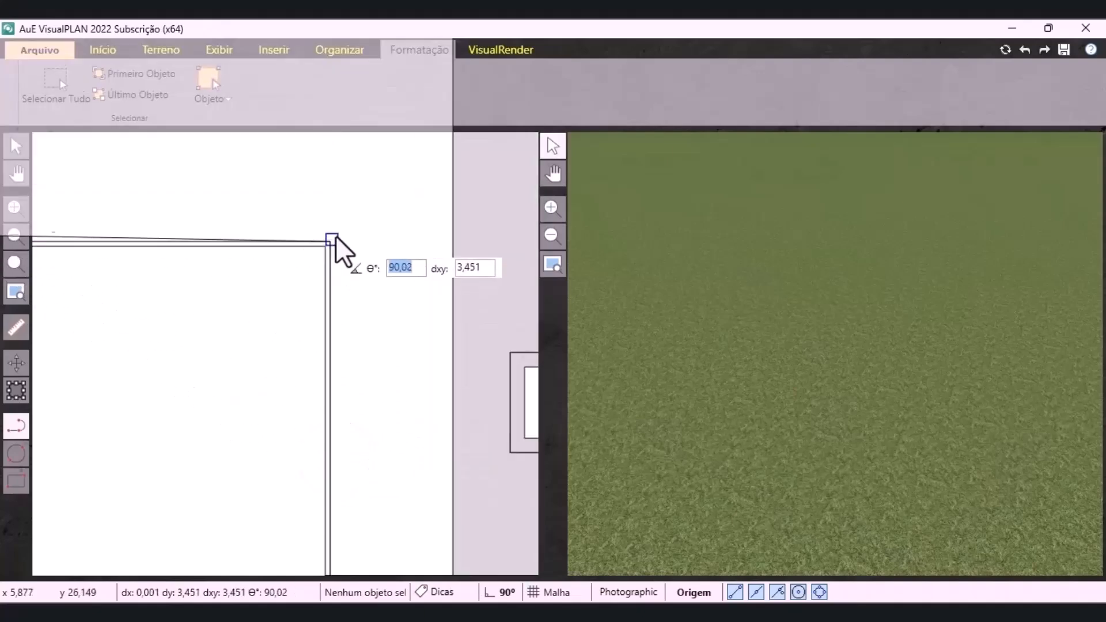
pyautogui.click(332, 243)
pyautogui.scroll(-2, 392, 306)
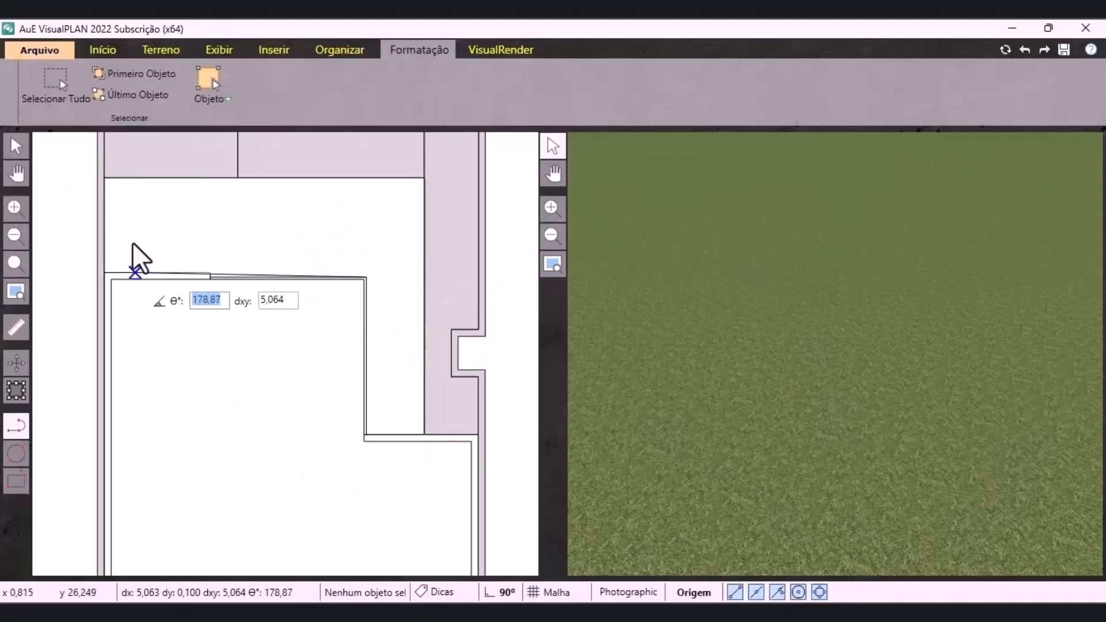
pyautogui.scroll(2, 121, 271)
pyautogui.click(54, 449)
pyautogui.scroll(-3, 452, 482)
pyautogui.click(449, 464)
# Begin a polyline around the house's outer walls, tracing its upper edge and the step to its right-hand corner
pyautogui.scroll(3, 272, 464)
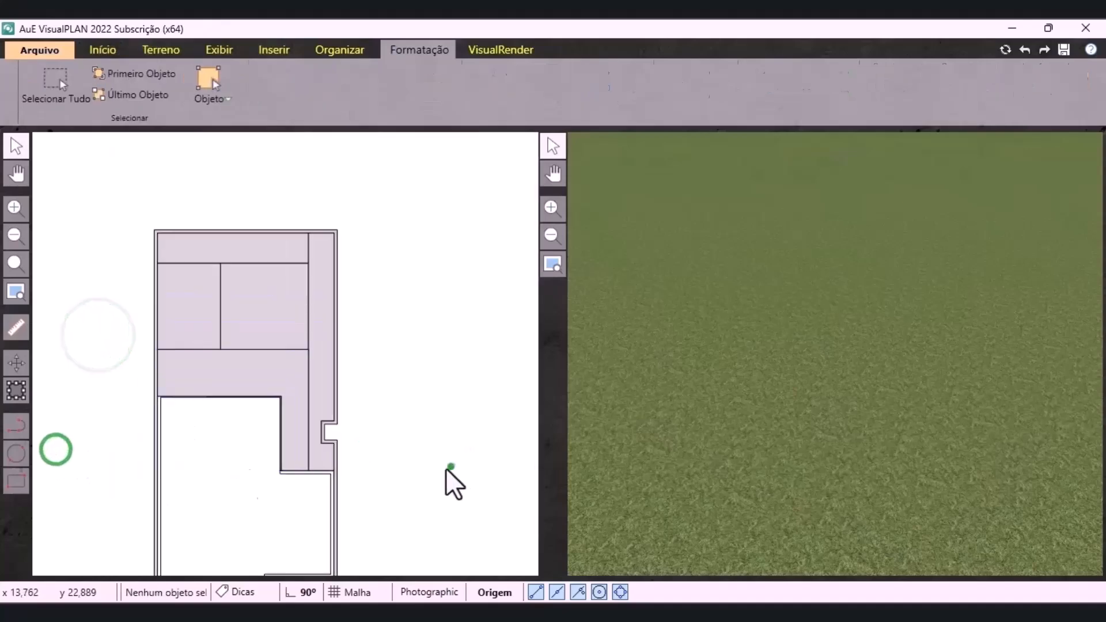
pyautogui.scroll(-3, 314, 370)
pyautogui.scroll(3, 293, 350)
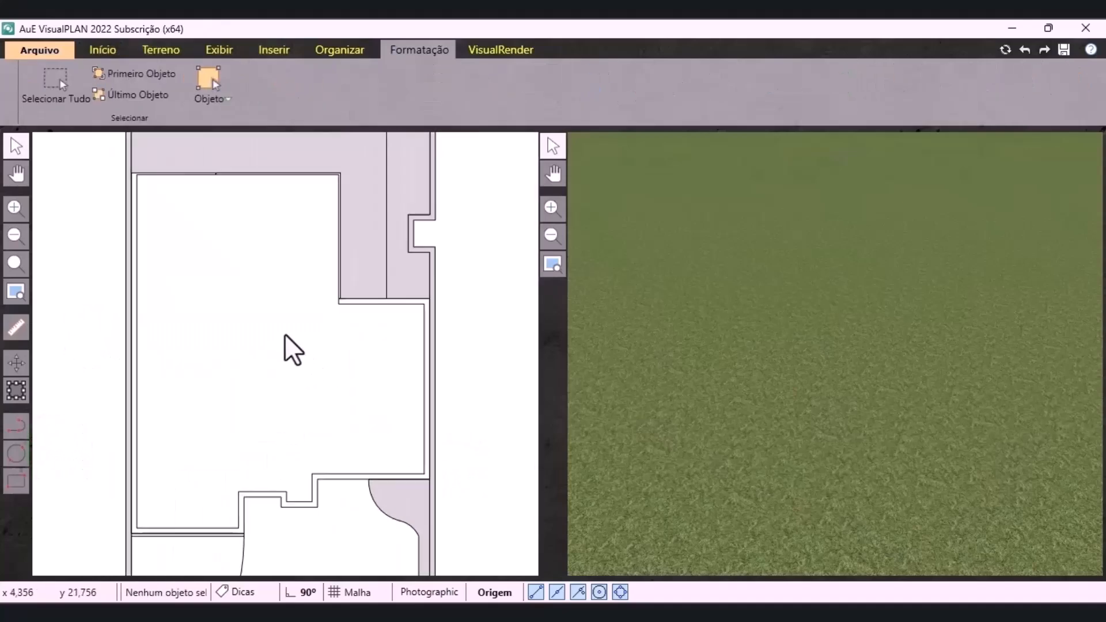
pyautogui.click(16, 428)
pyautogui.click(131, 531)
pyautogui.scroll(3, 131, 173)
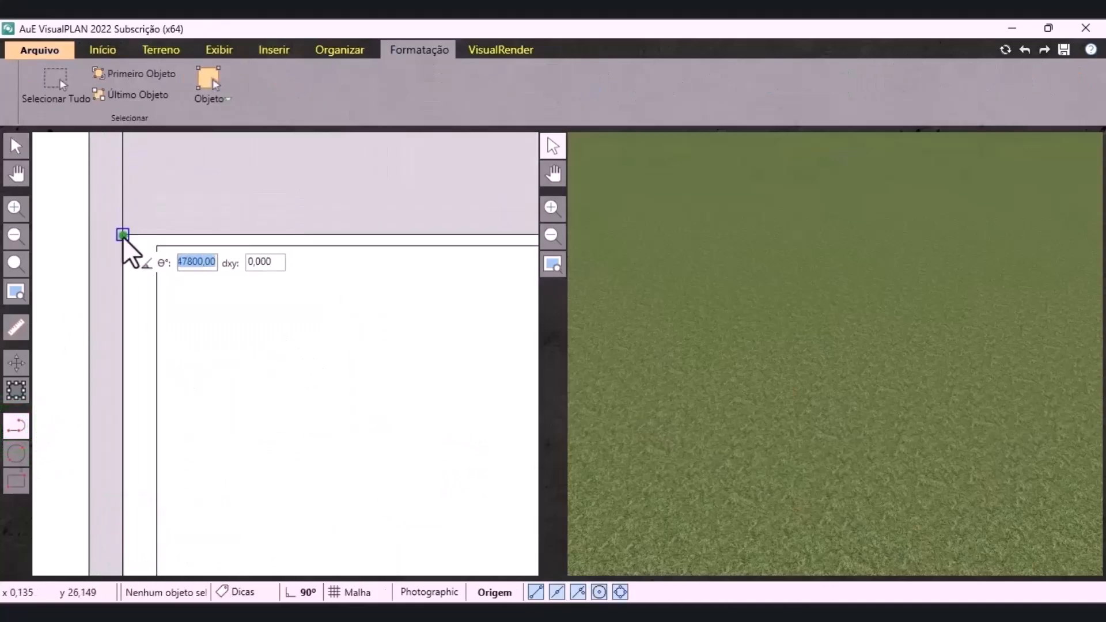
pyautogui.click(123, 236)
pyautogui.scroll(-5, 123, 236)
pyautogui.scroll(4, 299, 235)
pyautogui.click(308, 250)
pyautogui.scroll(-4, 309, 251)
pyautogui.scroll(3, 297, 387)
pyautogui.click(299, 388)
pyautogui.scroll(-3, 298, 388)
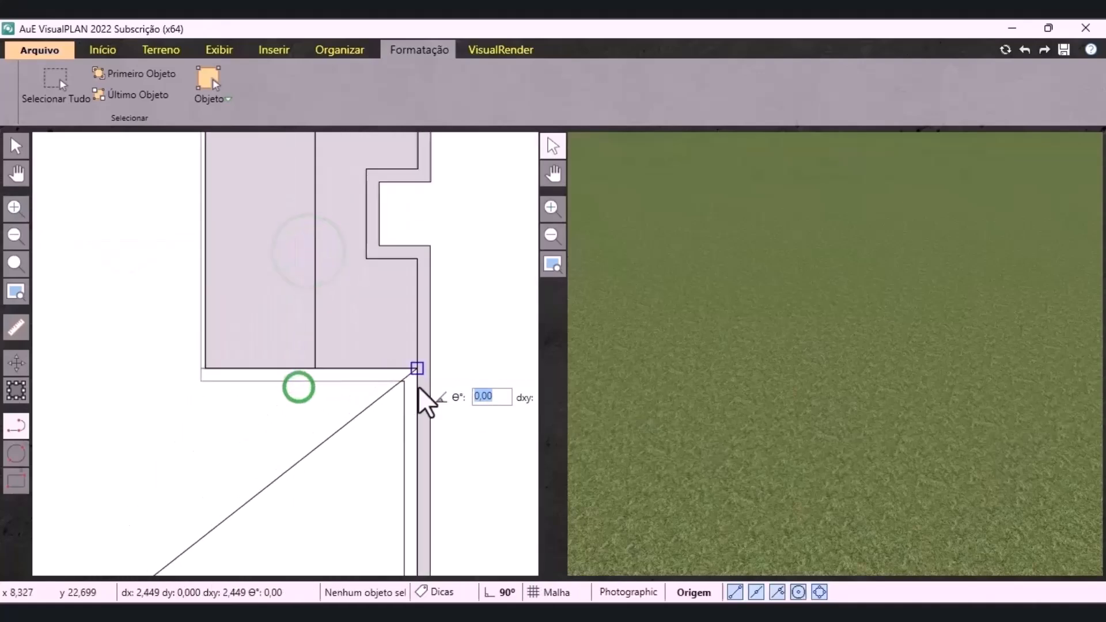
pyautogui.click(417, 378)
# Complete the house outline down the right side and along the stepped lower edge, making it about 8.2 m wide and 9.9 m high
pyautogui.scroll(-6, 417, 375)
pyautogui.scroll(4, 411, 500)
pyautogui.click(426, 457)
pyautogui.click(253, 454)
pyautogui.click(251, 503)
pyautogui.click(199, 498)
pyautogui.click(198, 487)
pyautogui.click(143, 487)
pyautogui.click(142, 542)
pyautogui.rightClick(142, 542)
pyautogui.click(263, 558)
# Send the house outline polygon and the L-shaped floor polygon to the back, and clear the selection
pyautogui.scroll(-6, 329, 398)
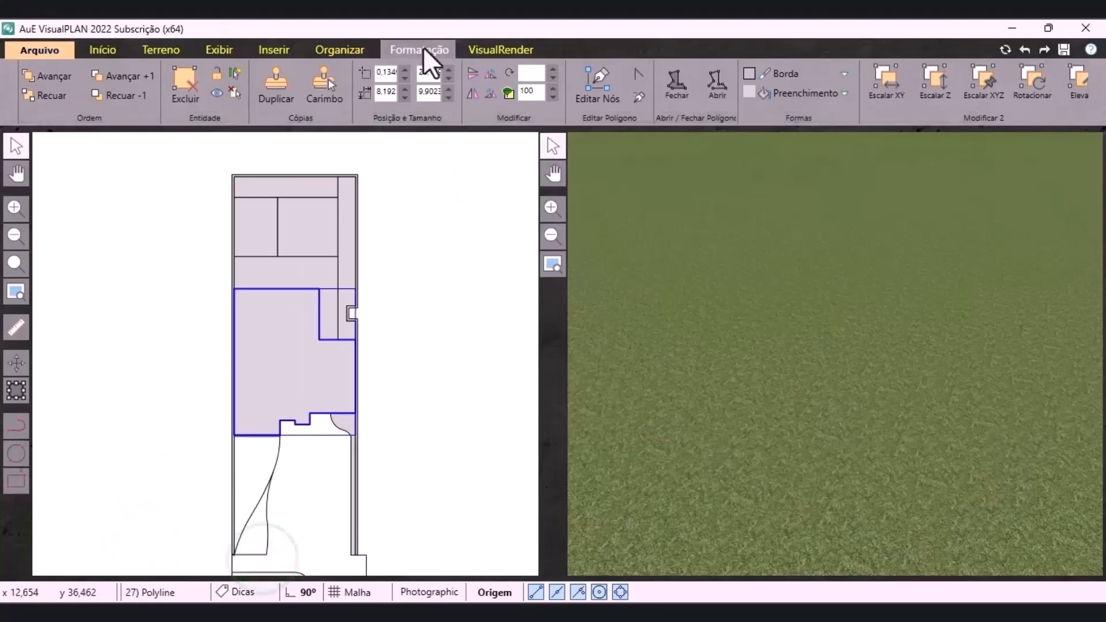
pyautogui.click(51, 94)
pyautogui.click(386, 411)
pyautogui.scroll(3, 298, 275)
pyautogui.click(303, 259)
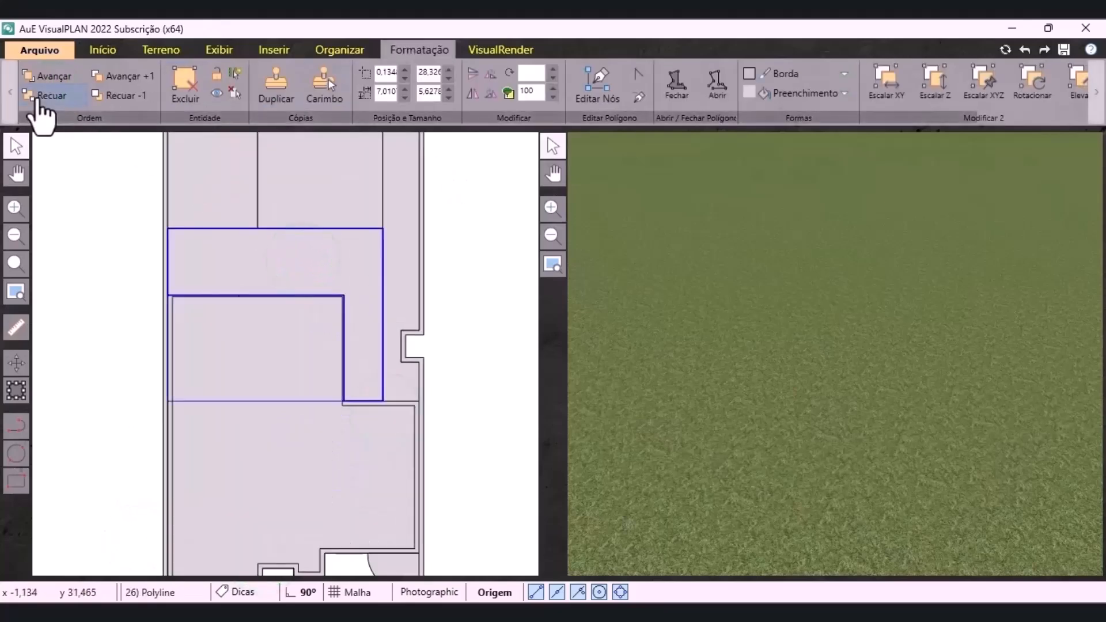
pyautogui.click(37, 100)
pyautogui.click(504, 355)
# Trace a closed polyline over the garden bed below the house's left side, about 3.1 m wide and 8.1 m high
pyautogui.scroll(-3, 292, 260)
pyautogui.scroll(4, 292, 484)
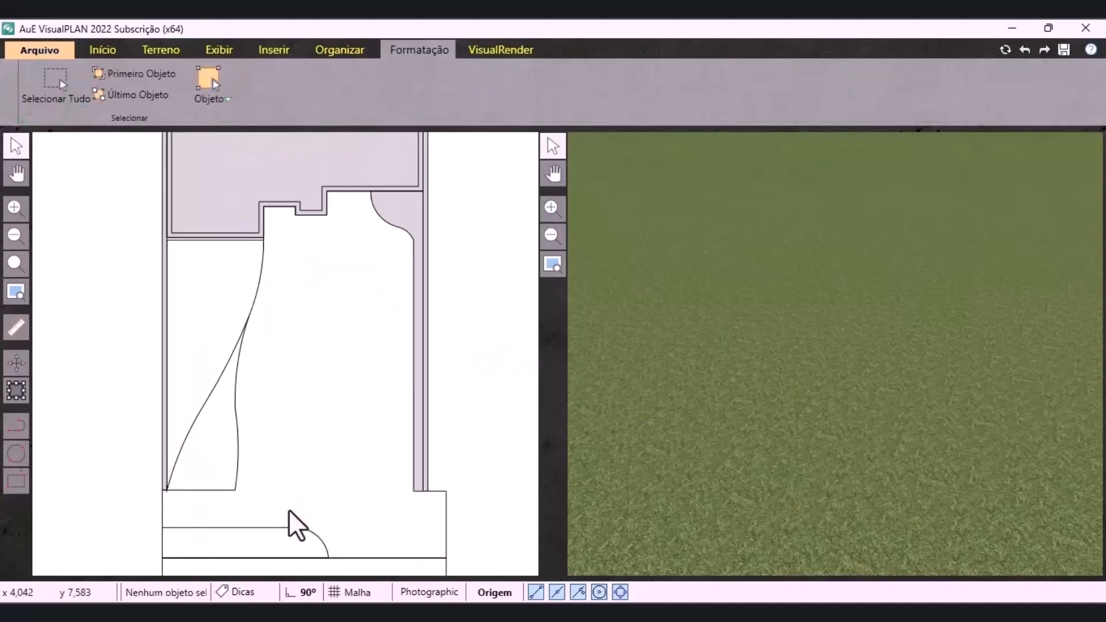
pyautogui.scroll(1, 291, 501)
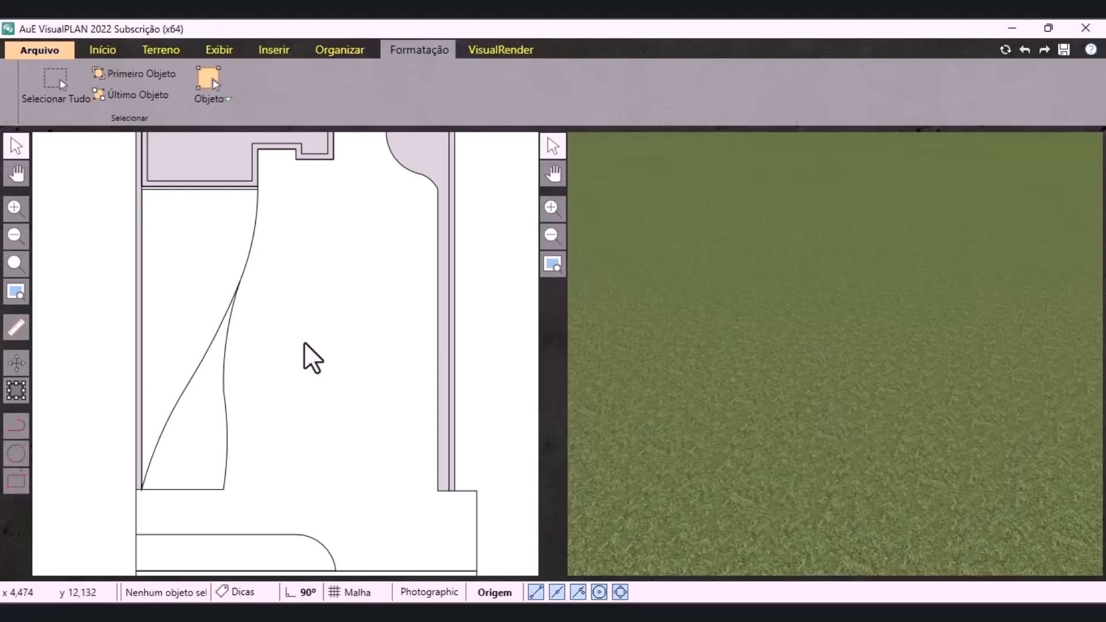
pyautogui.click(19, 429)
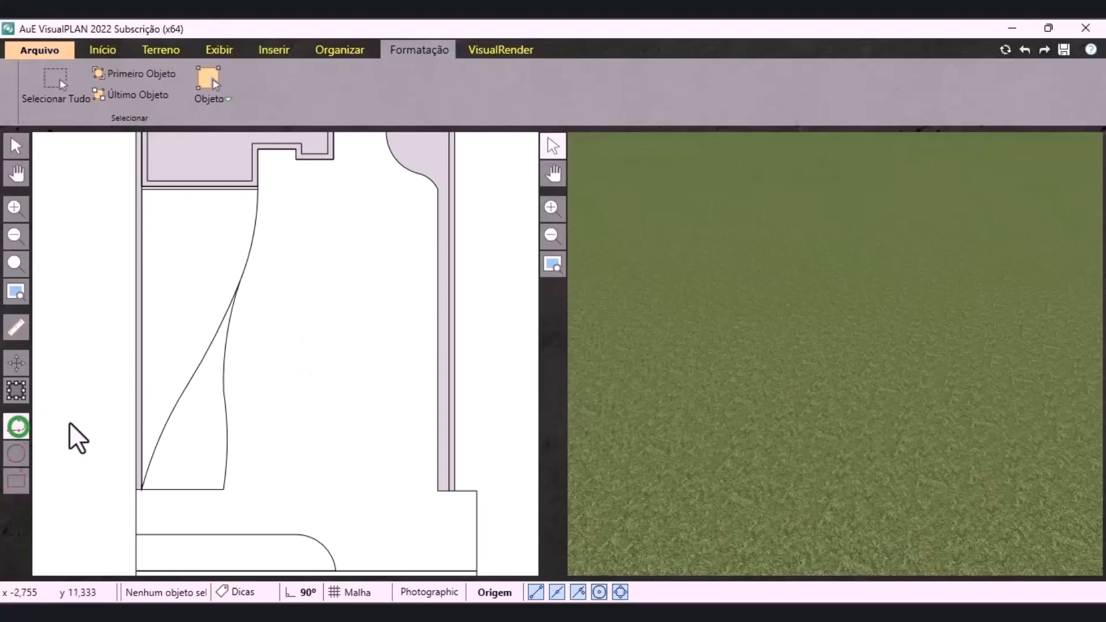
pyautogui.scroll(6, 146, 173)
pyautogui.click(103, 278)
pyautogui.scroll(-2, 107, 282)
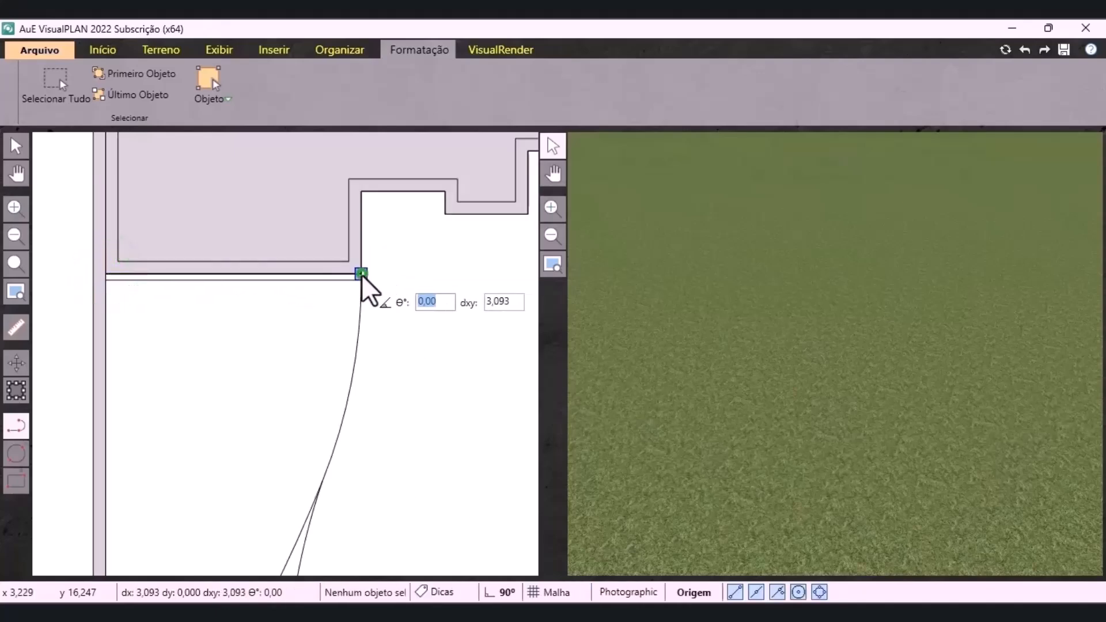
pyautogui.click(362, 276)
pyautogui.scroll(-2, 363, 240)
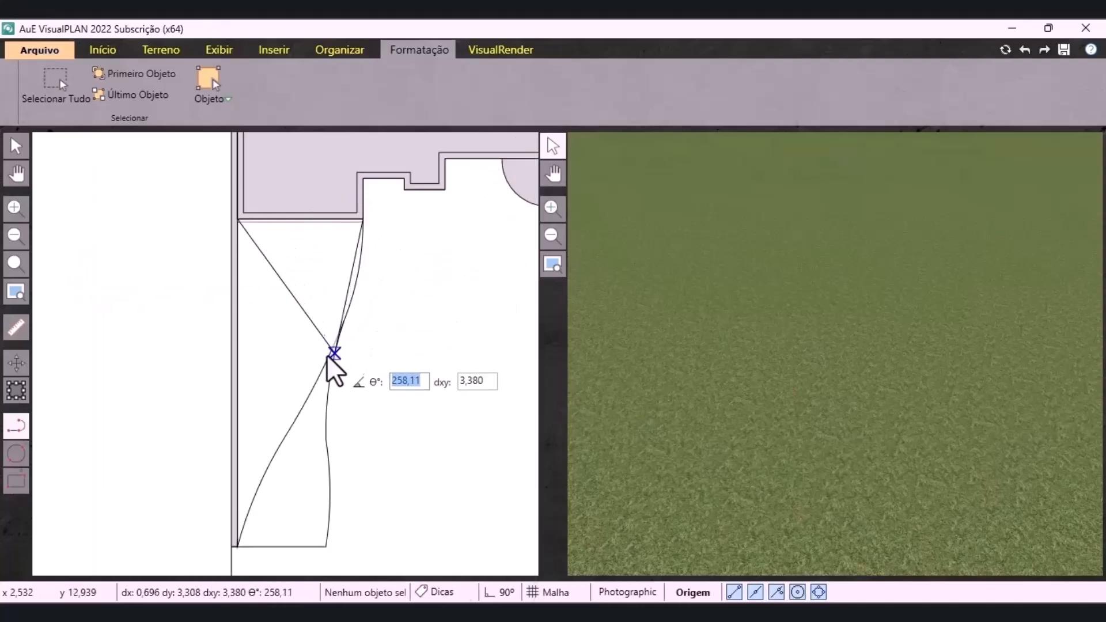
pyautogui.click(283, 440)
pyautogui.rightClick(234, 554)
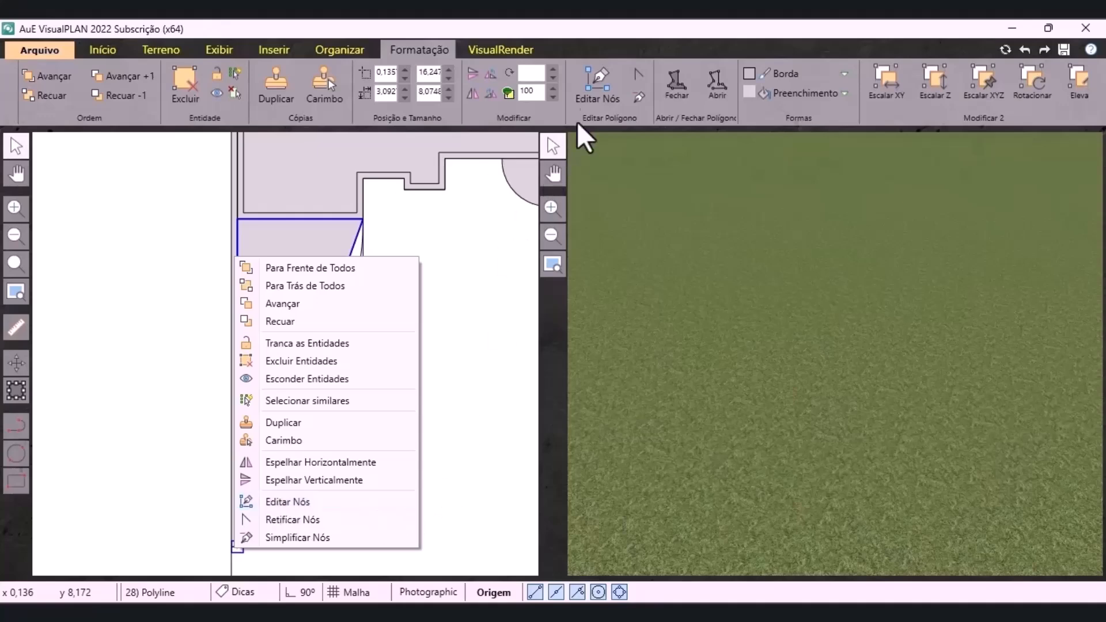
# Edit the garden bed polygon's nodes, bending its two slanted right-hand segments to follow the curved plan line
pyautogui.click(308, 503)
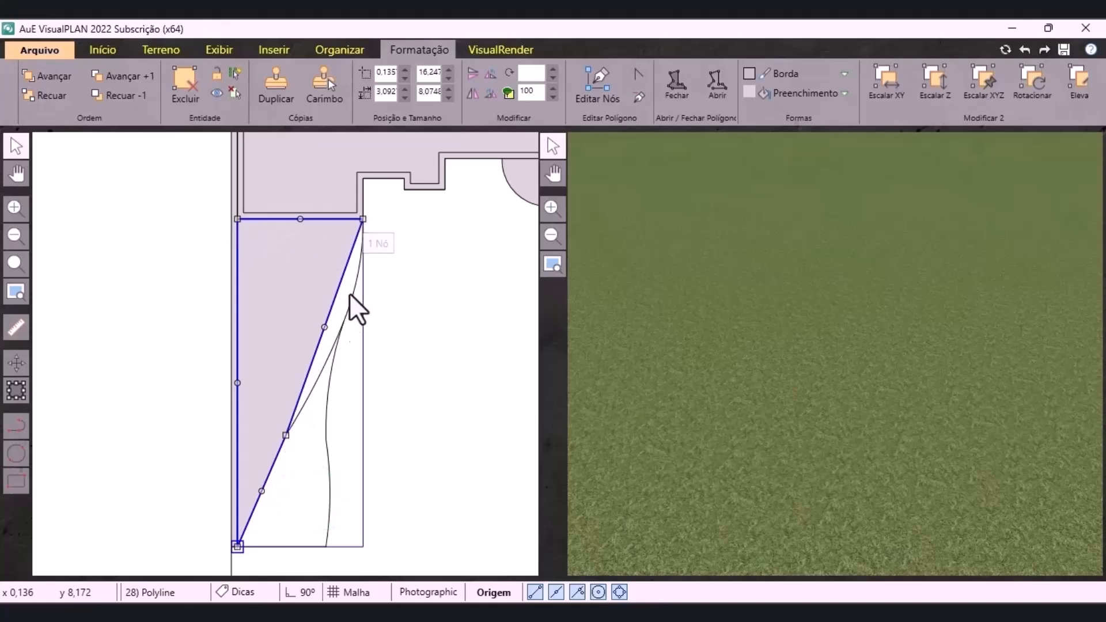
pyautogui.moveTo(324, 328); pyautogui.dragTo(344, 335)
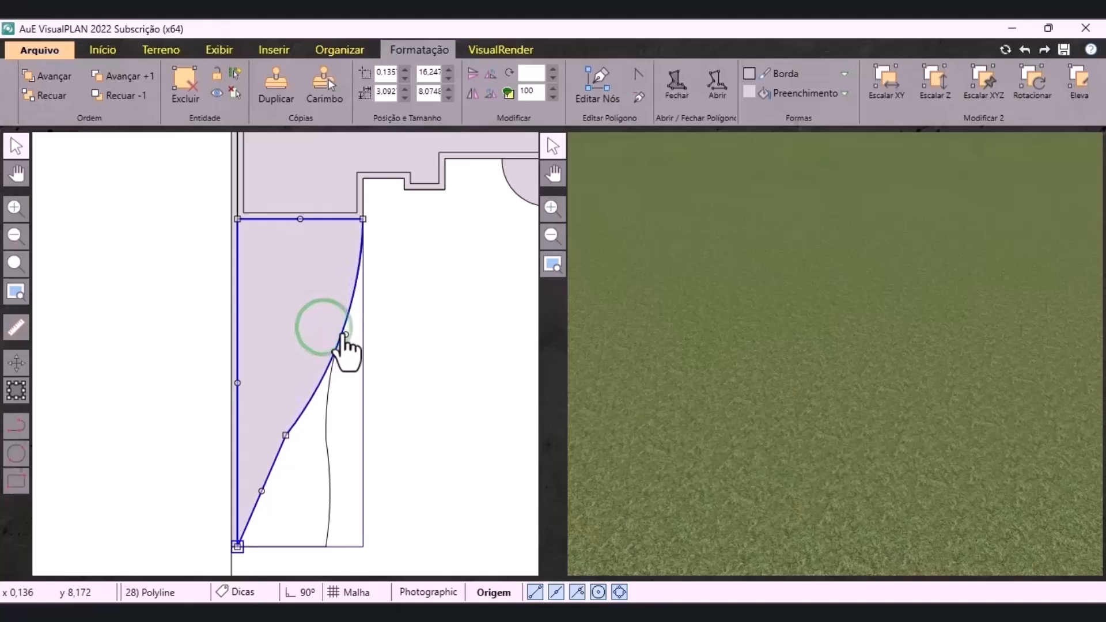
pyautogui.click(262, 493)
pyautogui.click(437, 449)
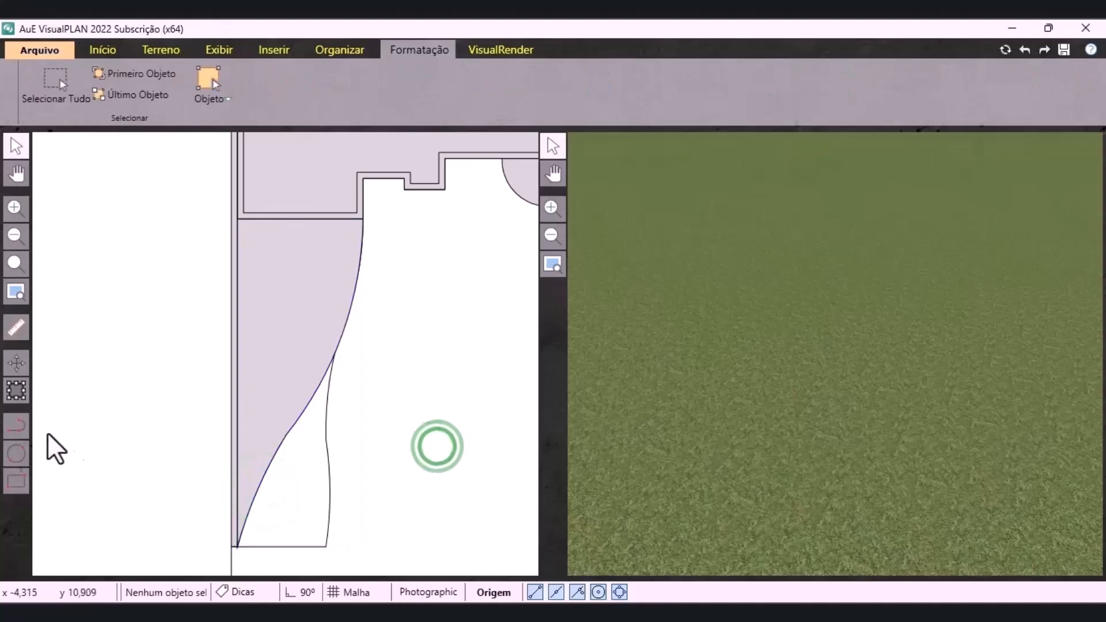
# Trace a closed polyline over the narrow bed between the two curved lines, from its lower corners to their junction
pyautogui.click(16, 426)
pyautogui.click(238, 546)
pyautogui.click(327, 546)
pyautogui.click(324, 444)
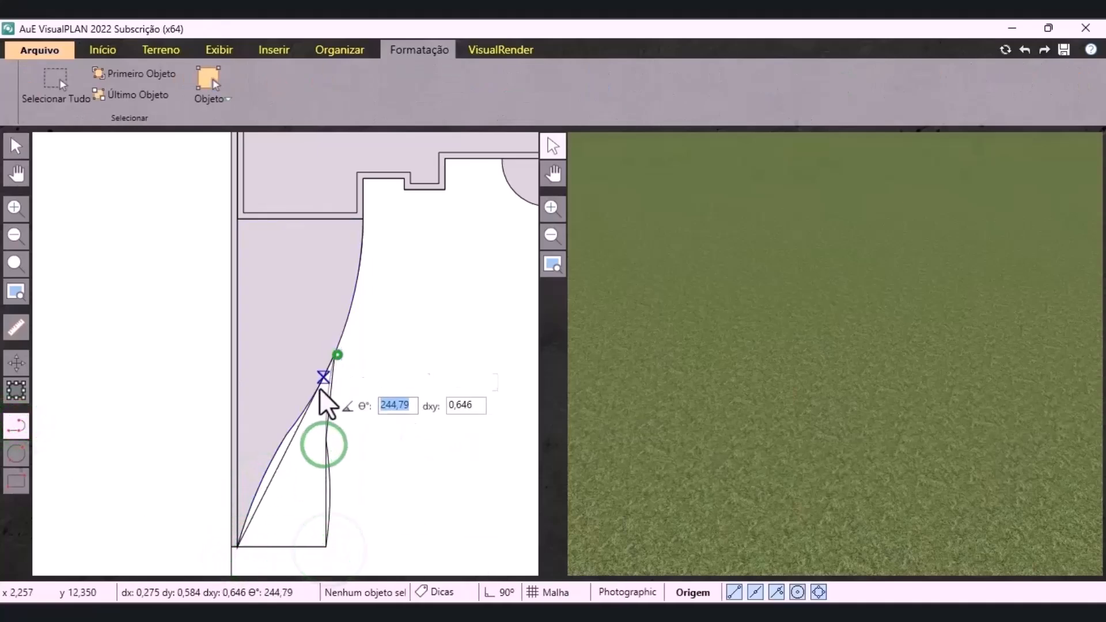
pyautogui.click(287, 435)
pyautogui.rightClick(287, 436)
# Edit the narrow bed polygon's nodes, bending its left and right segments to match the plan curves, and clear the selection
pyautogui.click(355, 379)
pyautogui.moveTo(262, 491); pyautogui.dragTo(257, 489)
pyautogui.moveTo(310, 395); pyautogui.dragTo(328, 397)
pyautogui.moveTo(326, 493); pyautogui.dragTo(331, 489)
pyautogui.click(366, 519)
# Begin a polyline around the front paved area, tracing its left end and the narrow bed's lower edge up to the curve node
pyautogui.scroll(-2, 161, 480)
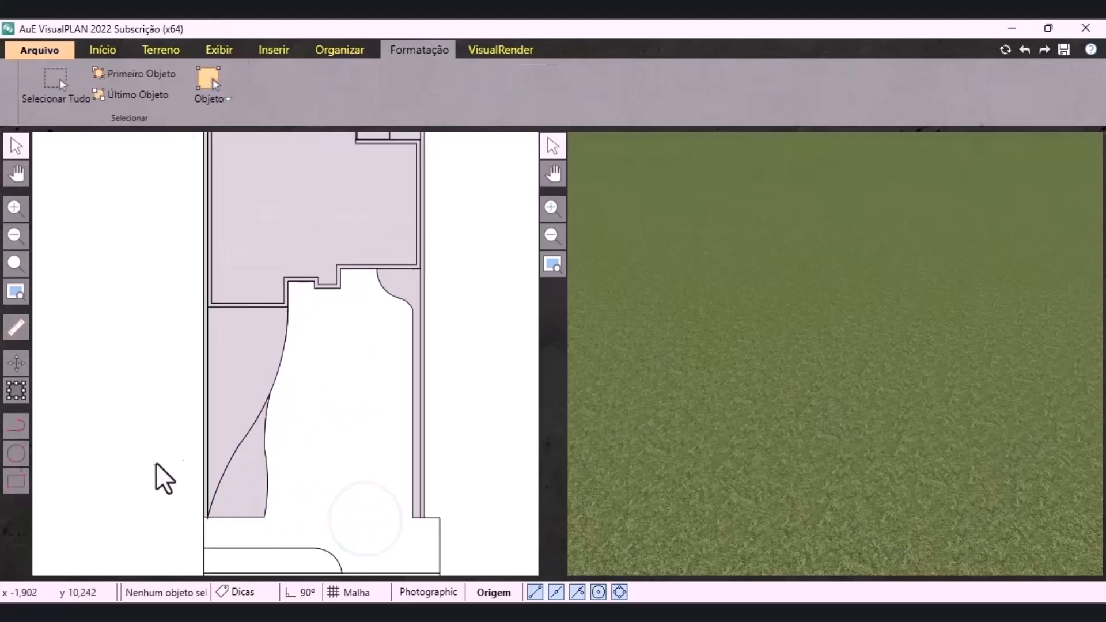
pyautogui.scroll(-1, 154, 466)
pyautogui.scroll(-1, 369, 369)
pyautogui.scroll(3, 286, 489)
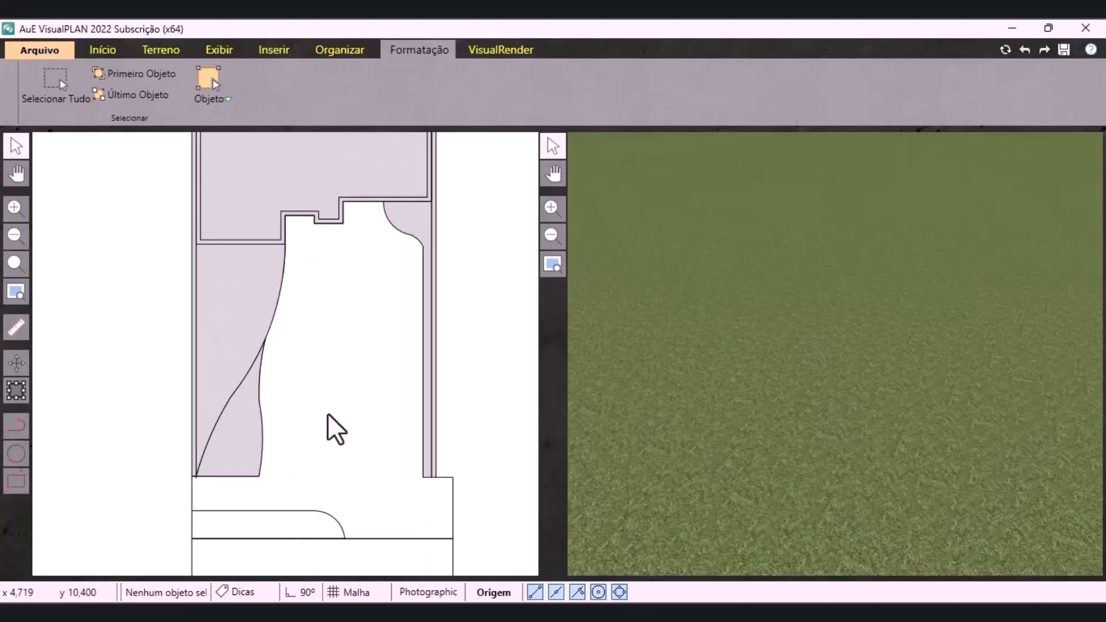
pyautogui.click(19, 427)
pyautogui.click(188, 510)
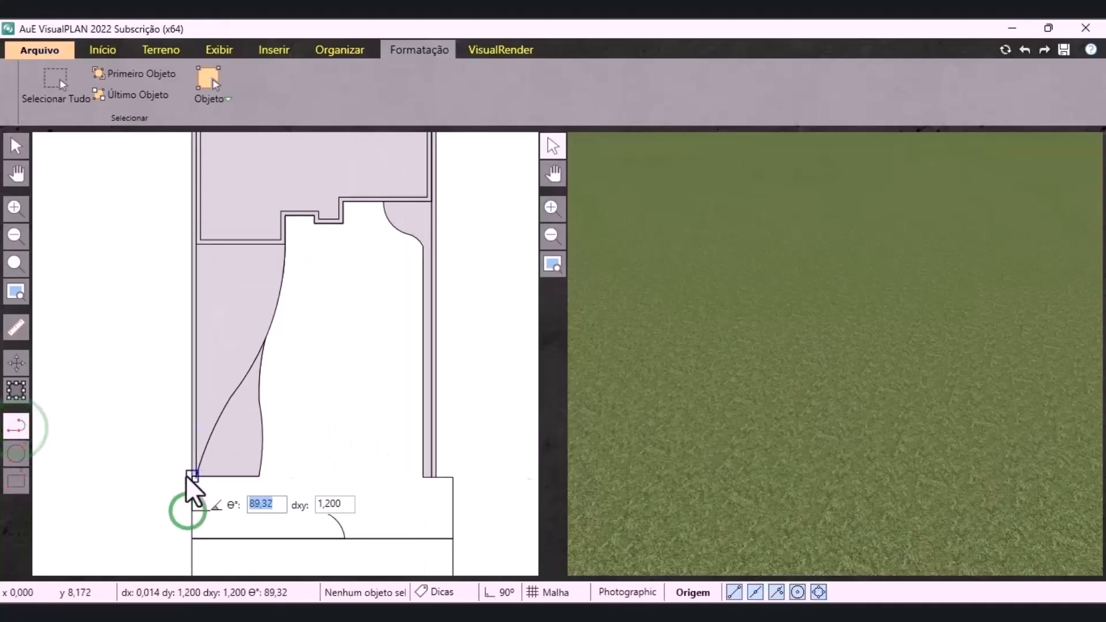
pyautogui.scroll(3, 186, 477)
pyautogui.click(190, 477)
pyautogui.click(313, 475)
pyautogui.click(313, 346)
# Continue the paved area outline up the curved beds to the house corner and along the house's stepped lower edge
pyautogui.scroll(-3, 228, 441)
pyautogui.click(271, 341)
pyautogui.click(295, 254)
pyautogui.click(293, 231)
pyautogui.click(318, 228)
pyautogui.click(318, 235)
pyautogui.click(341, 235)
pyautogui.click(344, 218)
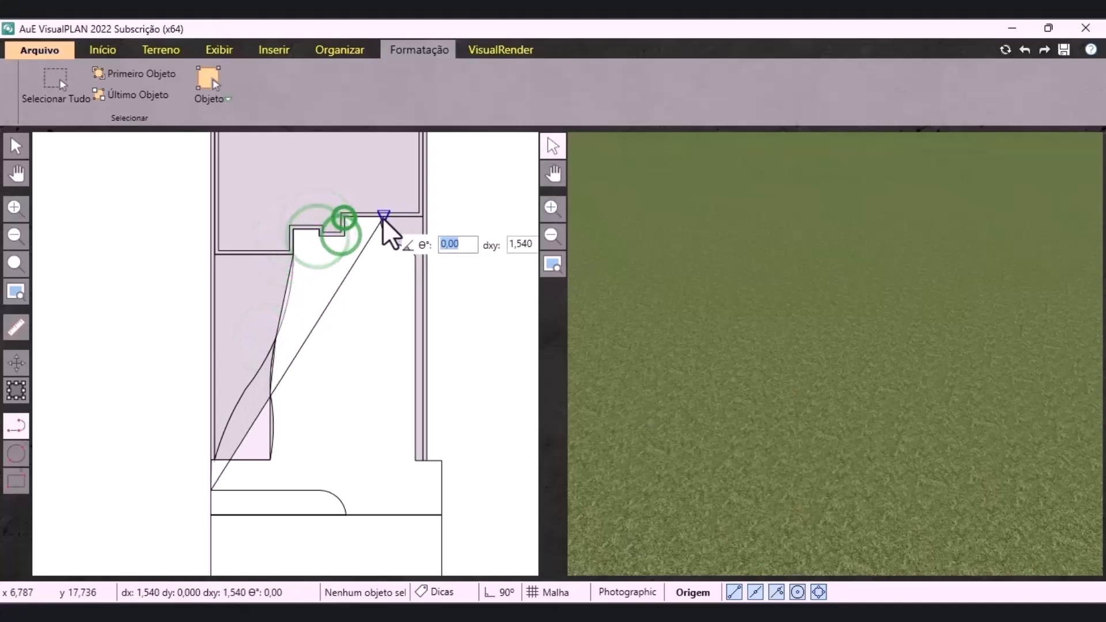
# Complete the paved area outline along the right-hand bed and lower strip, making it about 9.1 m wide and 11.7 m high
pyautogui.scroll(4, 383, 222)
pyautogui.click(381, 218)
pyautogui.click(434, 295)
pyautogui.click(468, 324)
pyautogui.scroll(-4, 467, 319)
pyautogui.scroll(2, 476, 519)
pyautogui.click(474, 479)
pyautogui.click(518, 482)
pyautogui.click(516, 565)
pyautogui.click(368, 564)
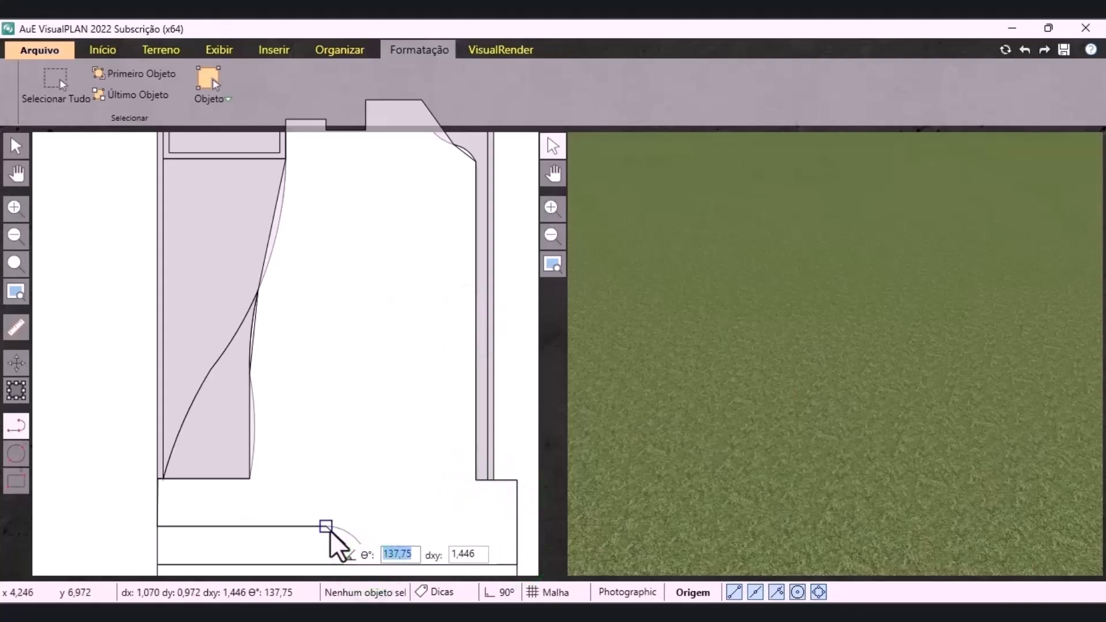
pyautogui.click(326, 526)
pyautogui.rightClick(330, 525)
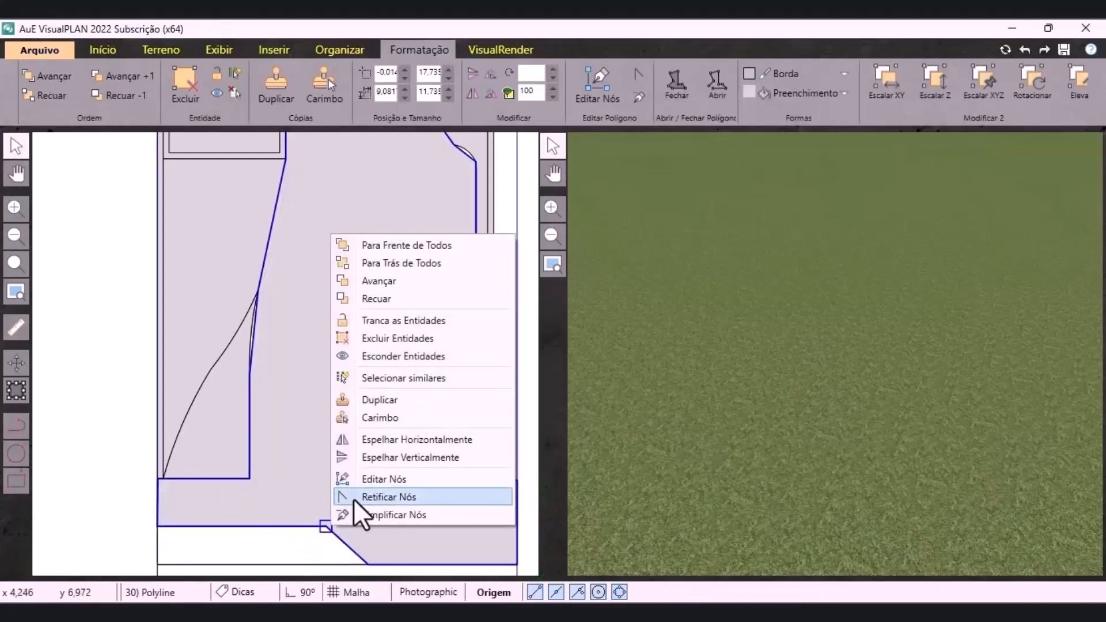
# Edit the paved area polygon's nodes, bending its left edge segments and lower corner to match the curved plan lines
pyautogui.click(358, 479)
pyautogui.moveTo(262, 429); pyautogui.dragTo(254, 427)
pyautogui.moveTo(254, 332); pyautogui.dragTo(251, 332)
pyautogui.moveTo(273, 224)
pyautogui.mouseDown()
pyautogui.moveTo(284, 233)
pyautogui.moveTo(276, 225)
pyautogui.mouseUp()
pyautogui.scroll(-1, 344, 545)
pyautogui.moveTo(344, 545); pyautogui.dragTo(354, 545)
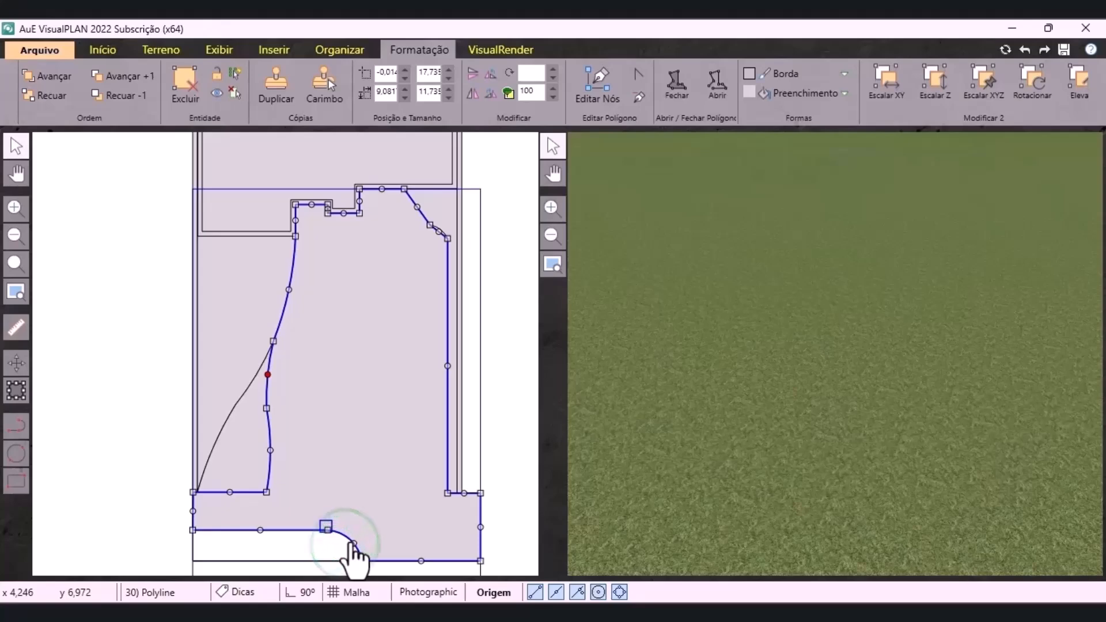
# Bend the paved area's two upper right segments around the curved bed corner and clear the selection
pyautogui.scroll(4, 410, 284)
pyautogui.moveTo(363, 310); pyautogui.dragTo(343, 325)
pyautogui.moveTo(439, 394)
pyautogui.mouseDown()
pyautogui.moveTo(450, 415)
pyautogui.moveTo(437, 395)
pyautogui.mouseUp()
pyautogui.scroll(-1, 452, 321)
pyautogui.scroll(-3, 494, 420)
pyautogui.click(489, 408)
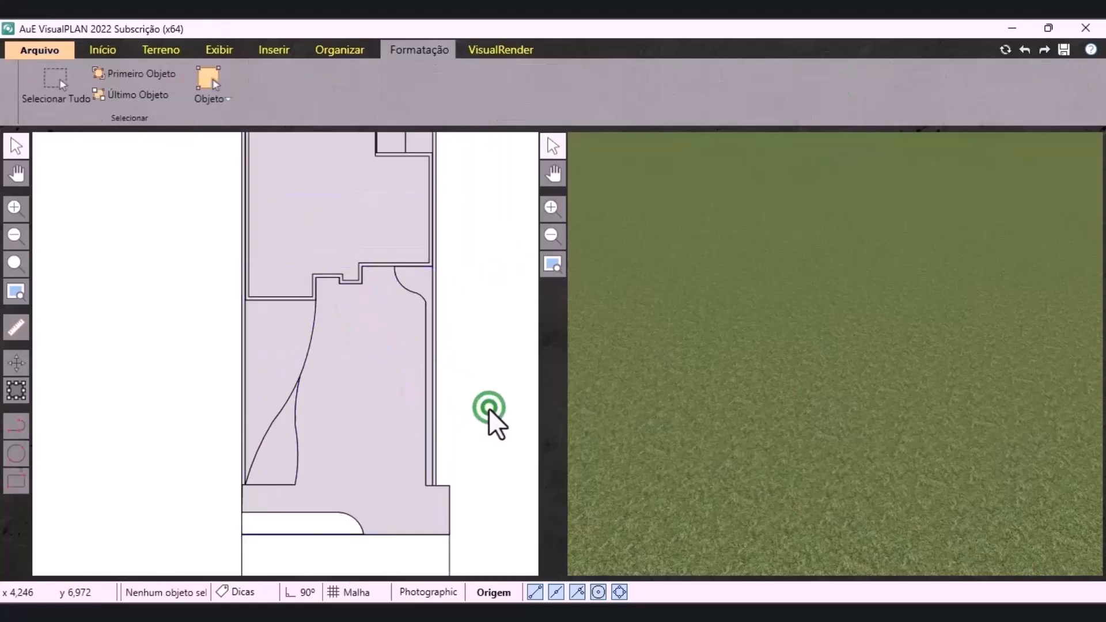
# Trace a closed polyline over the unfilled strip with the rounded end below the paved area, about 1 m high
pyautogui.scroll(4, 314, 540)
pyautogui.click(12, 427)
pyautogui.click(96, 507)
pyautogui.click(95, 442)
pyautogui.click(386, 444)
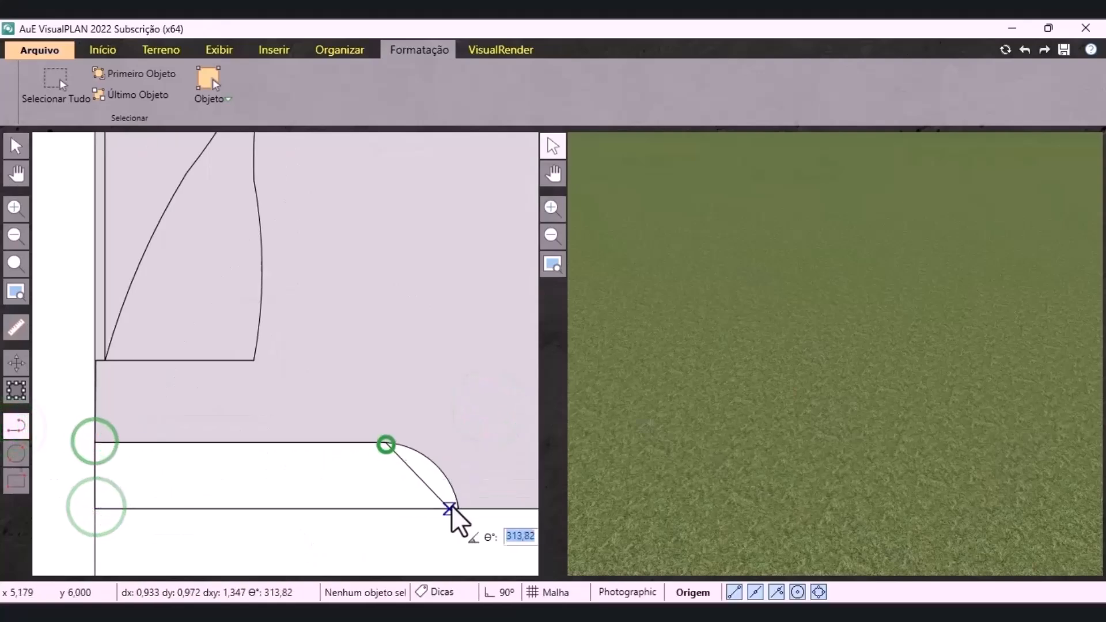
pyautogui.doubleClick(458, 509)
pyautogui.rightClick(459, 509)
# Edit the strip polygon's nodes, bending its slanted end segment into the rounded corner, and clear the selection
pyautogui.click(496, 457)
pyautogui.moveTo(422, 476); pyautogui.dragTo(434, 463)
pyautogui.click(427, 533)
pyautogui.scroll(-5, 256, 417)
pyautogui.click(174, 436)
# Draw a rectangle about 9.08 m by 6 m over the unfilled area at the plan's lower end and clear the selection
pyautogui.click(19, 482)
pyautogui.click(220, 437)
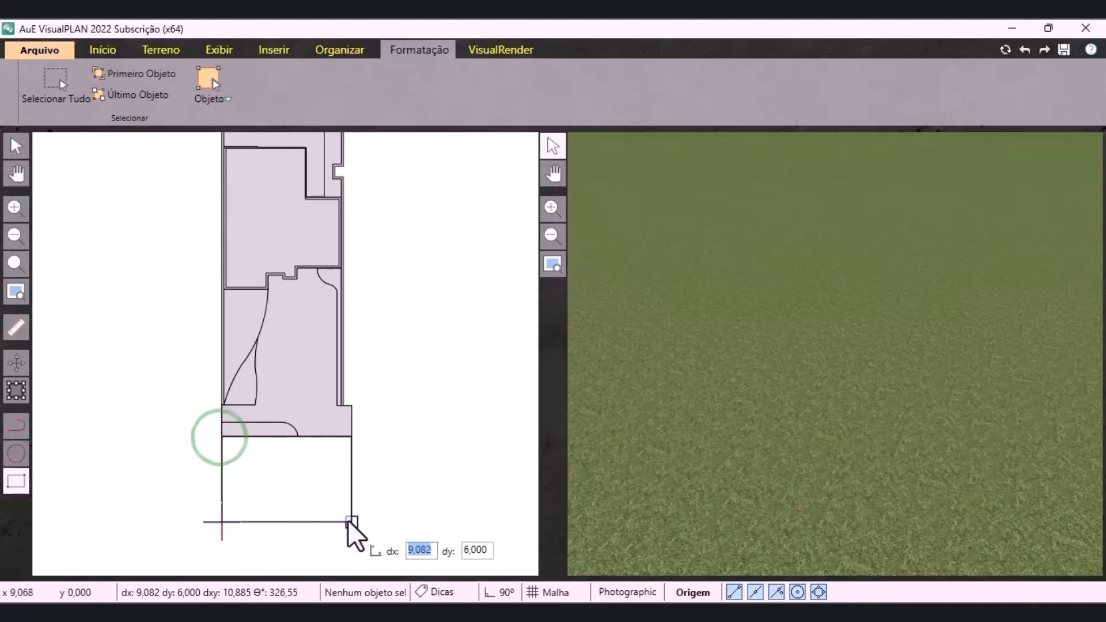
pyautogui.click(350, 521)
pyautogui.rightClick(351, 521)
pyautogui.click(432, 543)
pyautogui.click(397, 545)
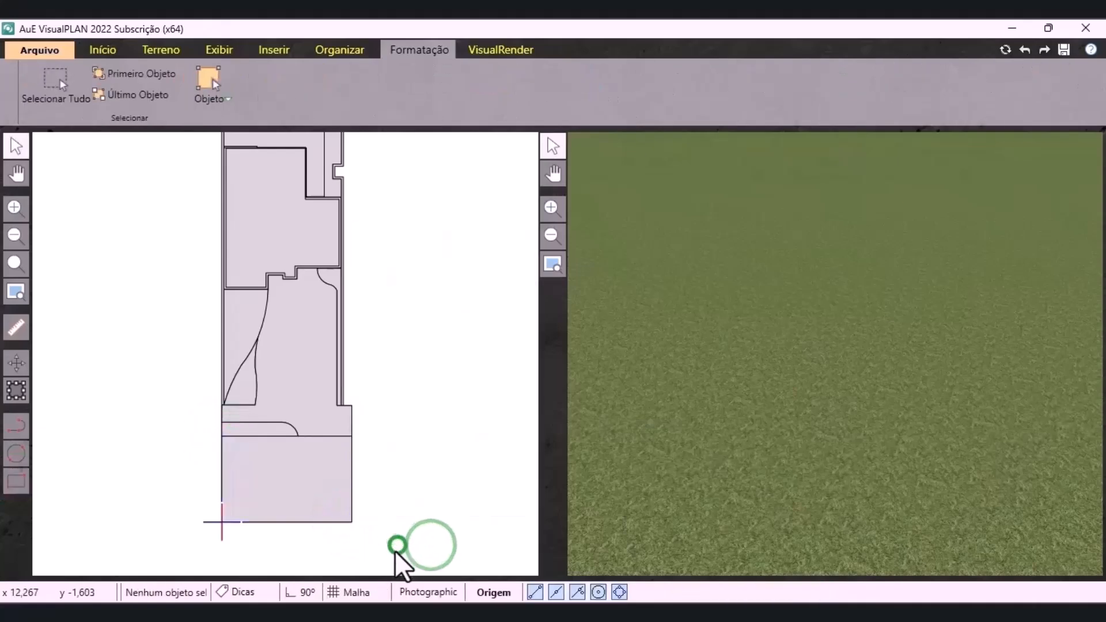
# Search the plant catalogue for "Paspalum notatum" with the search limited to Nome, and select the grass found
pyautogui.scroll(-3, 428, 510)
pyautogui.scroll(2, 429, 518)
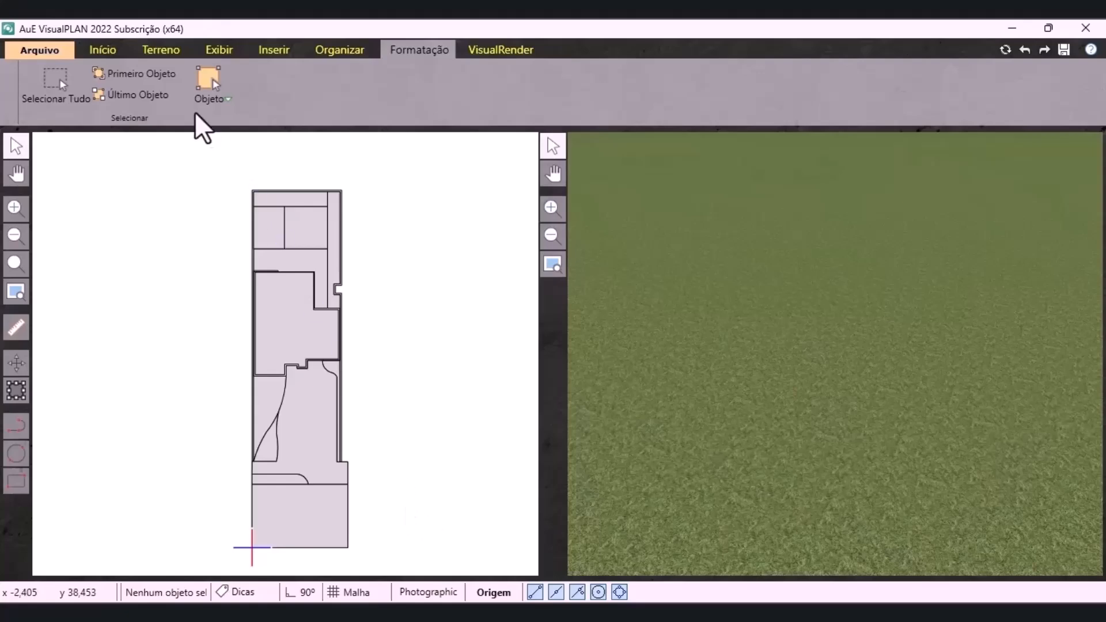
pyautogui.click(111, 49)
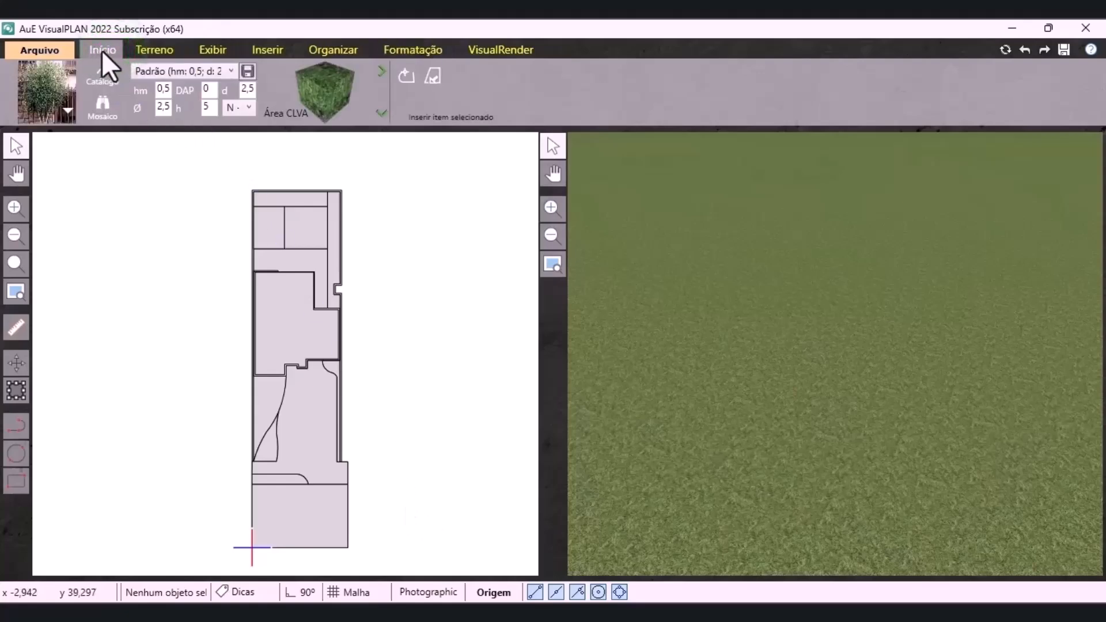
pyautogui.click(66, 113)
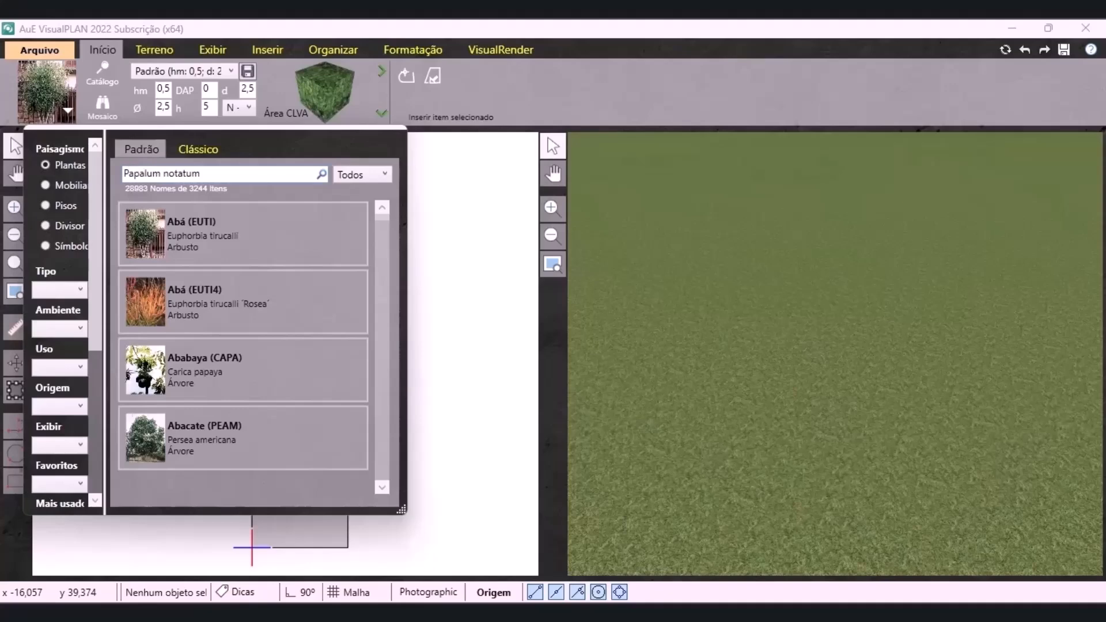
pyautogui.click(355, 175)
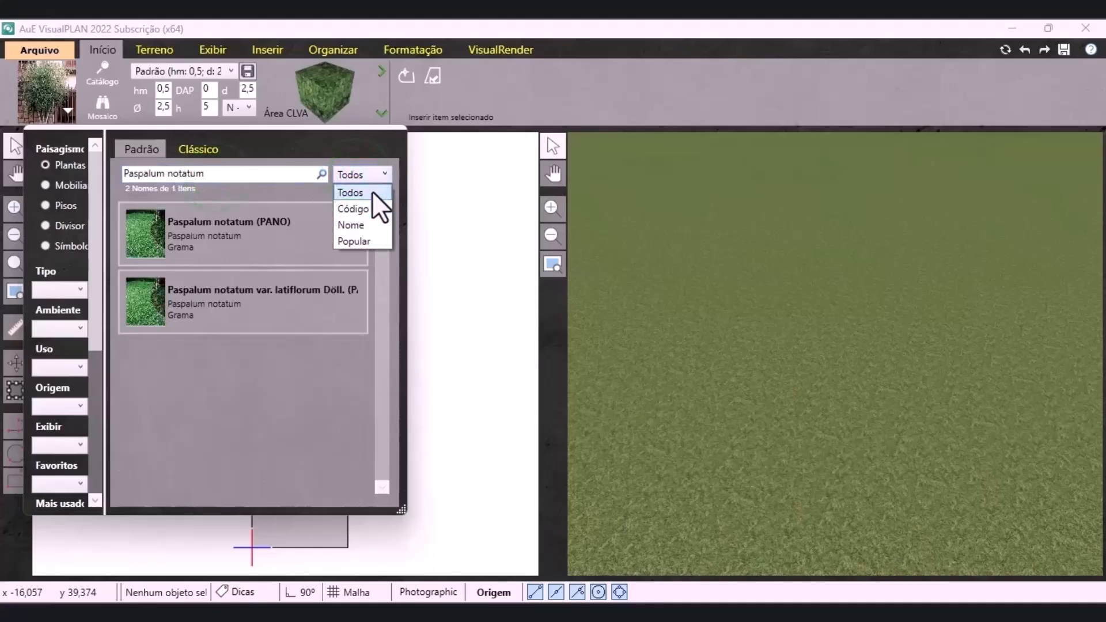
pyautogui.click(360, 225)
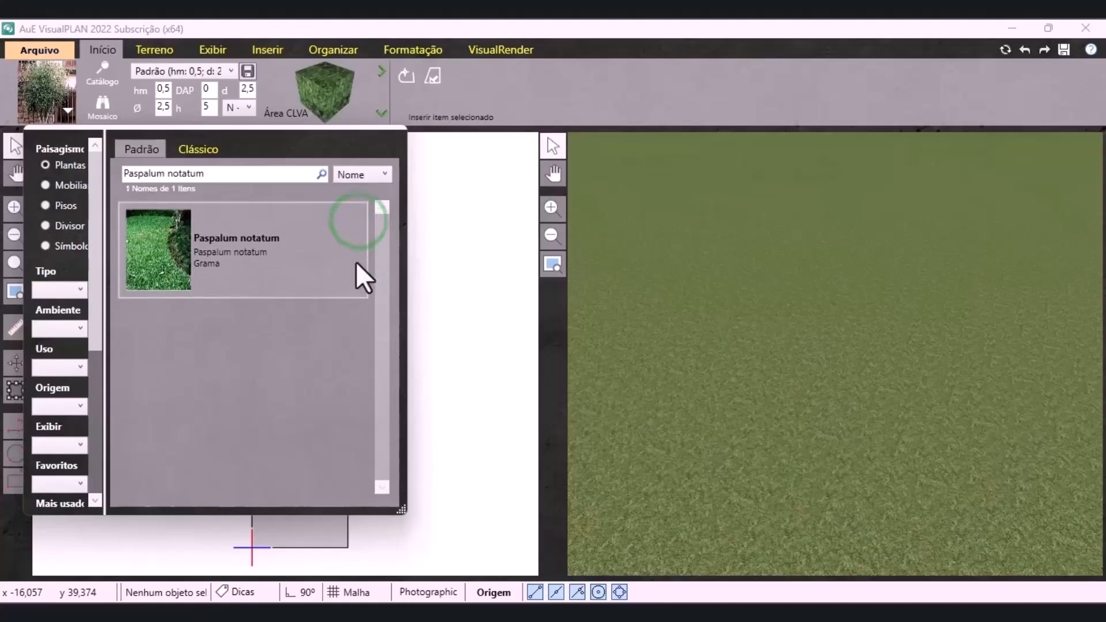
pyautogui.doubleClick(254, 263)
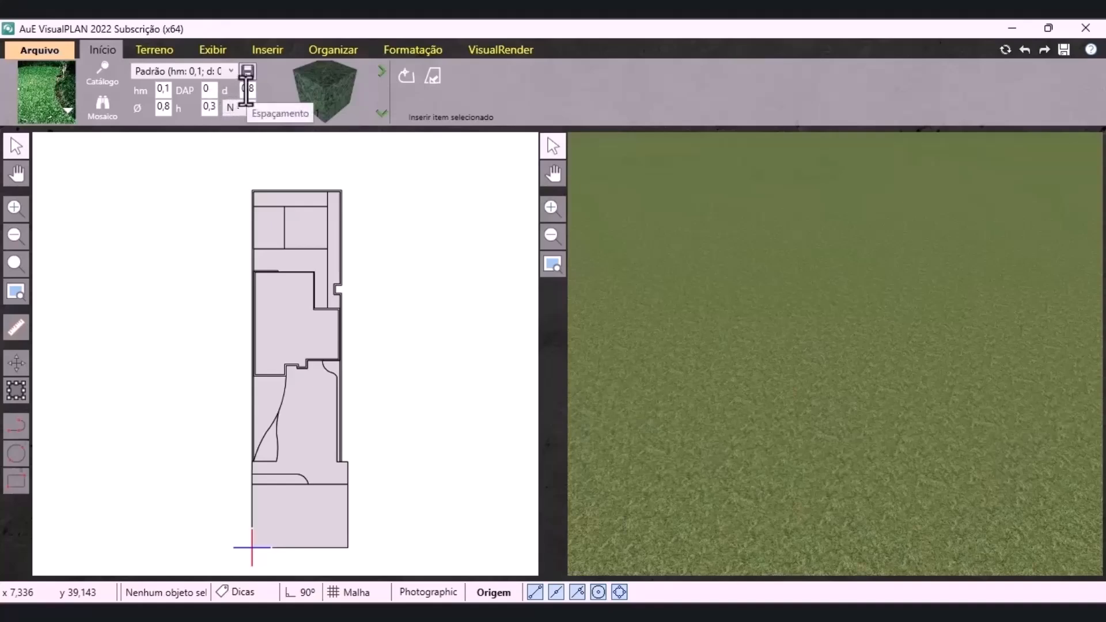
# Examine the selected grass's item status options, dimension schemes and available area textures
pyautogui.click(244, 108)
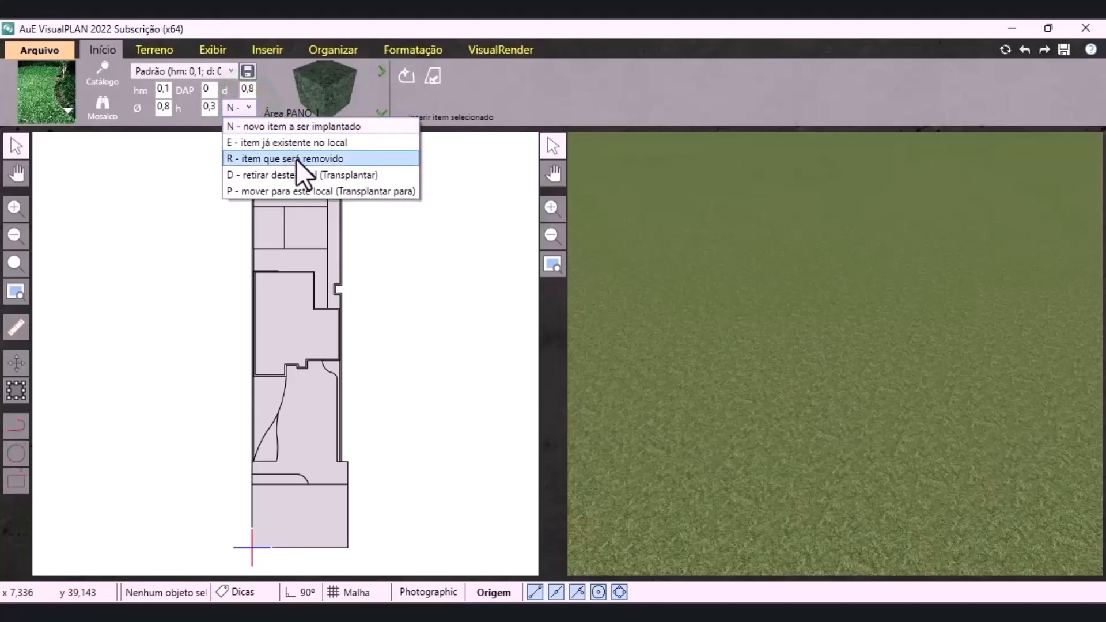
pyautogui.click(227, 72)
pyautogui.click(231, 74)
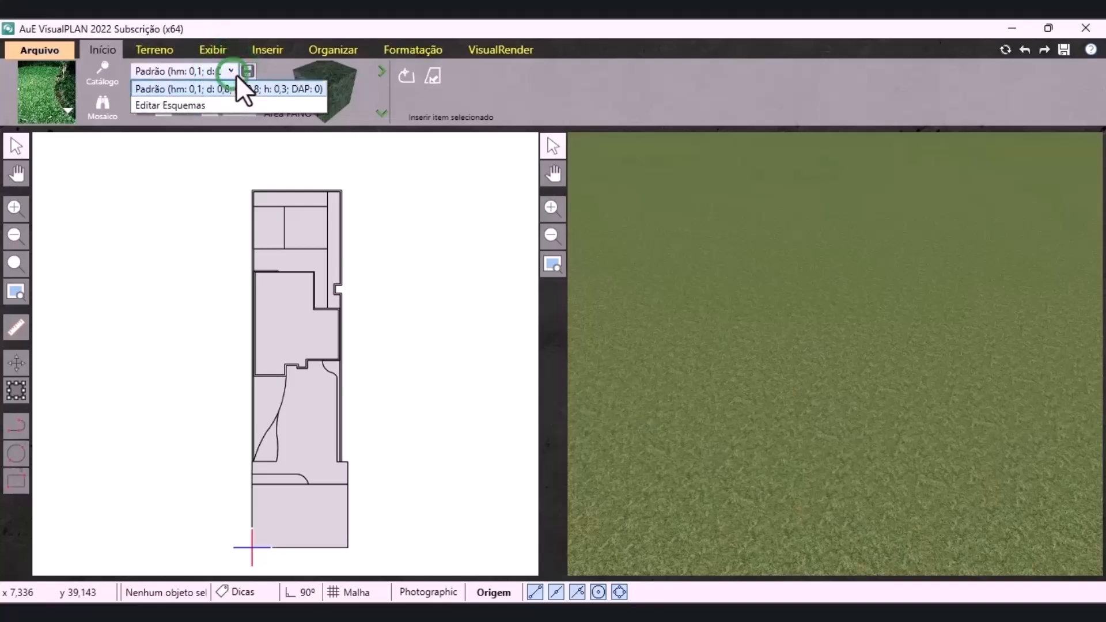
pyautogui.click(261, 66)
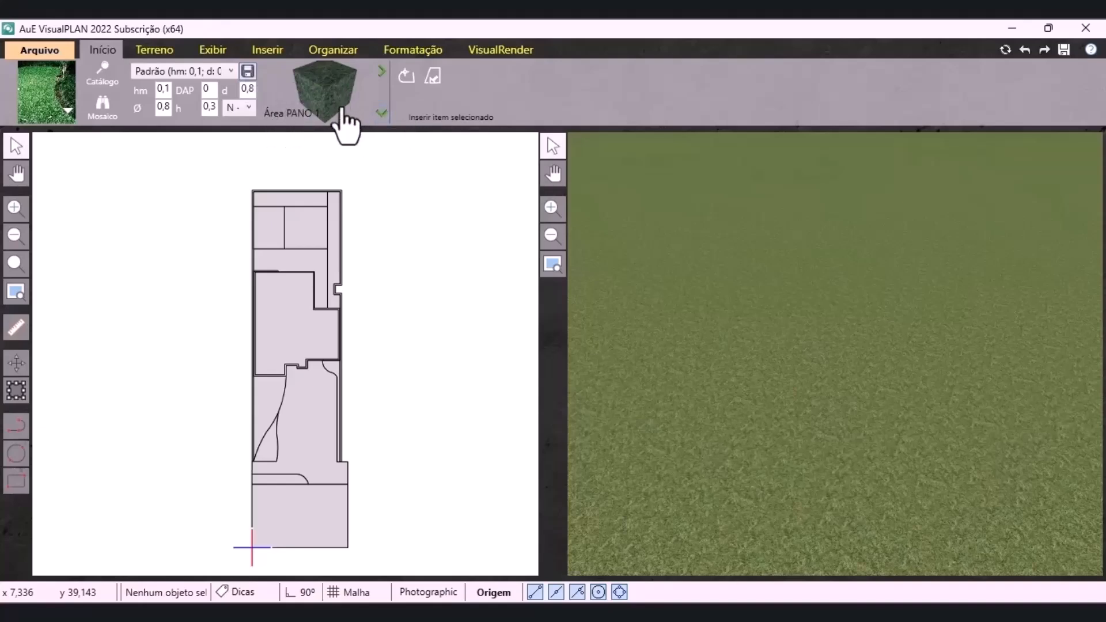
pyautogui.click(382, 112)
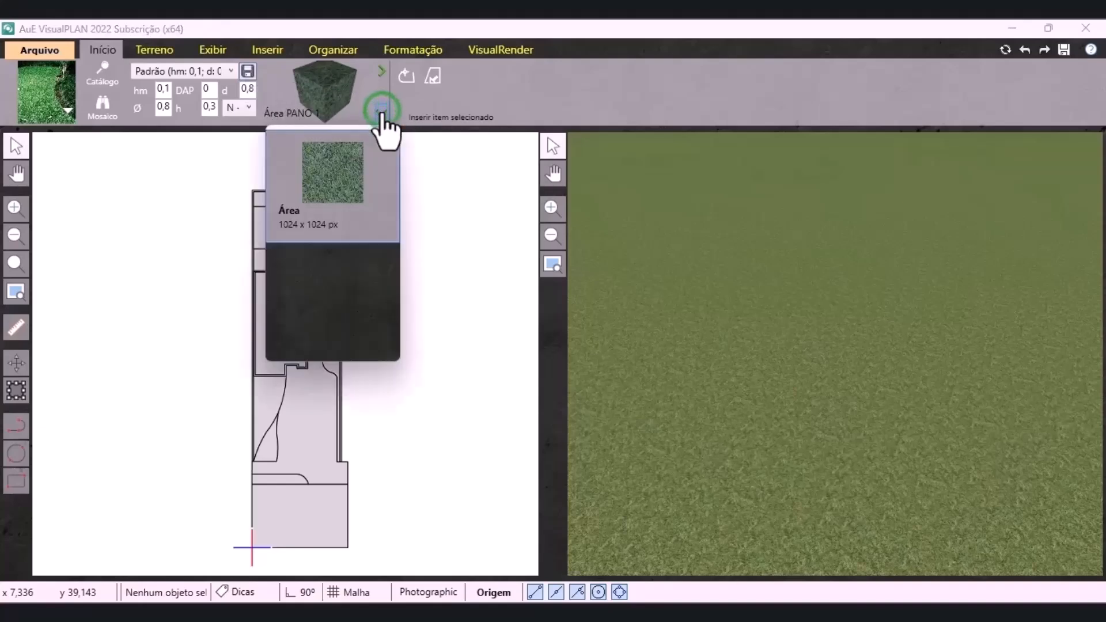
pyautogui.click(364, 181)
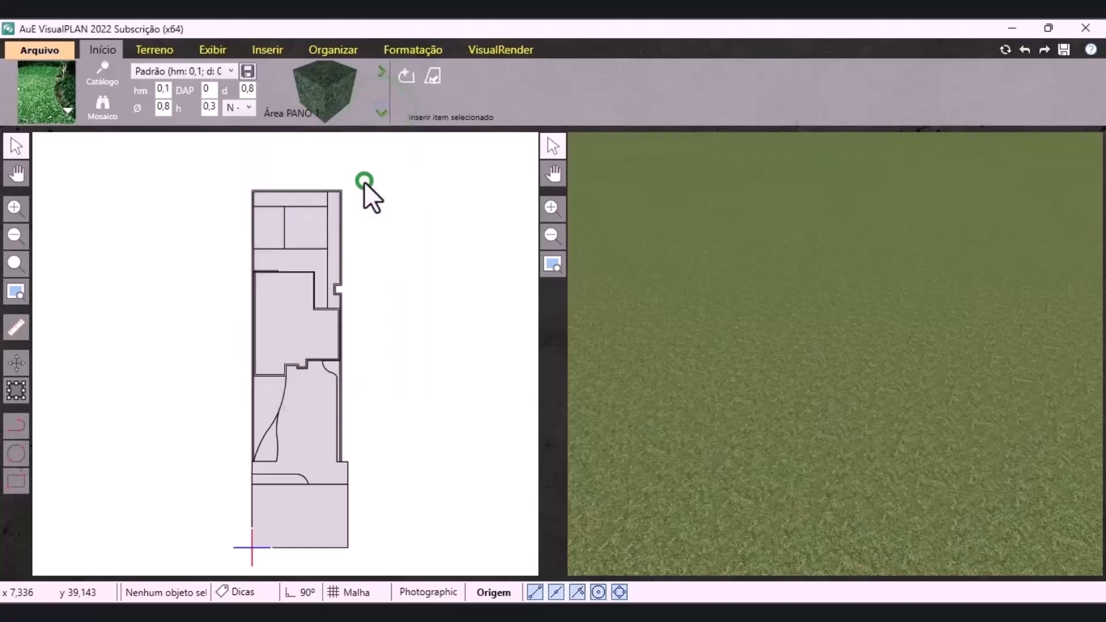
# Draw a small four-sided test area of Paspalum notatum beside the plan and remove it
pyautogui.click(406, 73)
pyautogui.click(393, 371)
pyautogui.click(393, 331)
pyautogui.click(440, 330)
pyautogui.click(439, 376)
pyautogui.rightClick(387, 374)
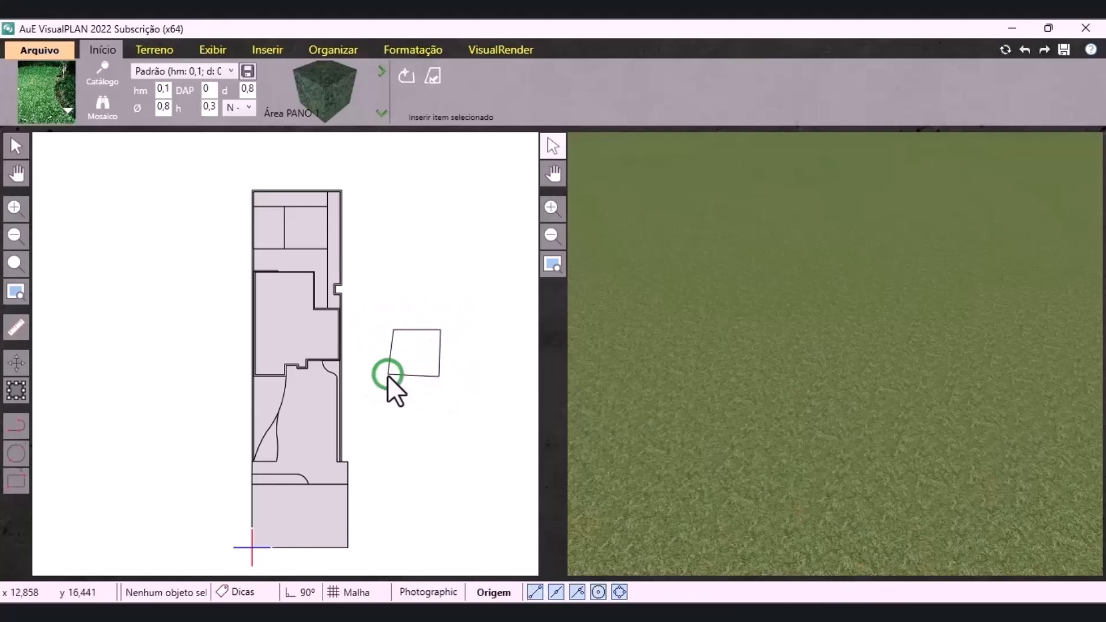
pyautogui.click(431, 437)
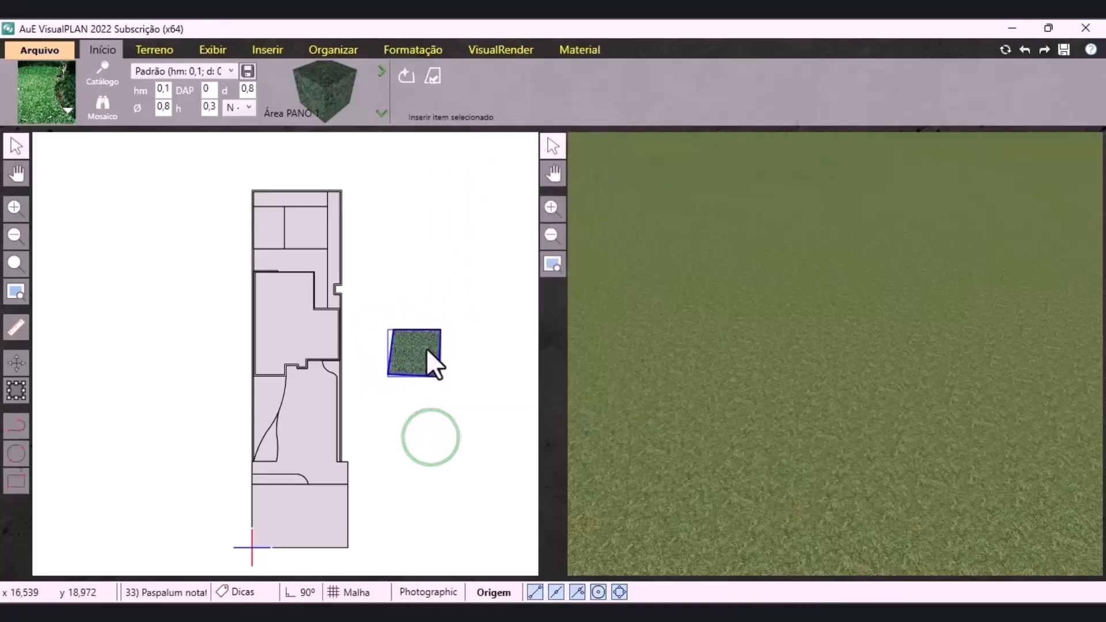
pyautogui.scroll(4, 426, 348)
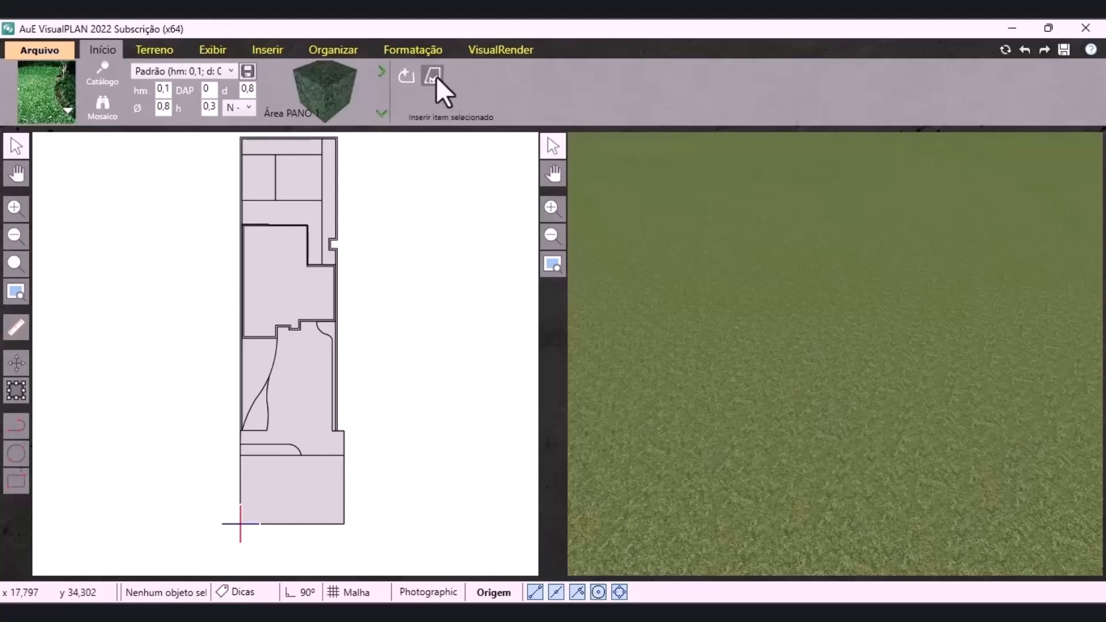
# Fill the narrow rounded bed directly above the plan's lower rectangle with the selected Paspalum notatum grass
pyautogui.click(277, 446)
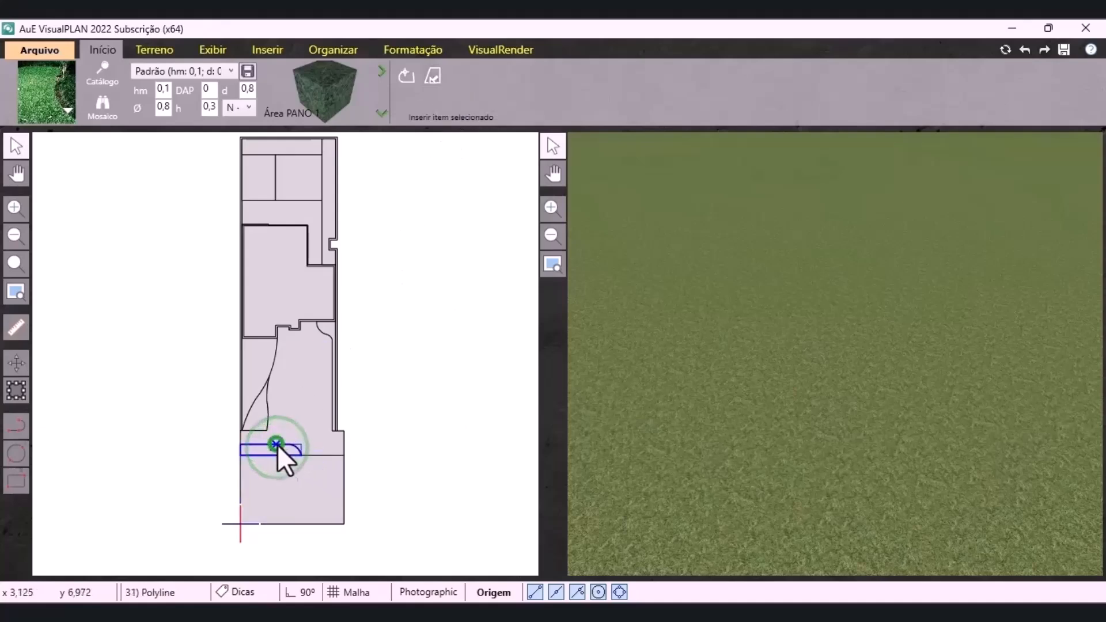
pyautogui.click(434, 78)
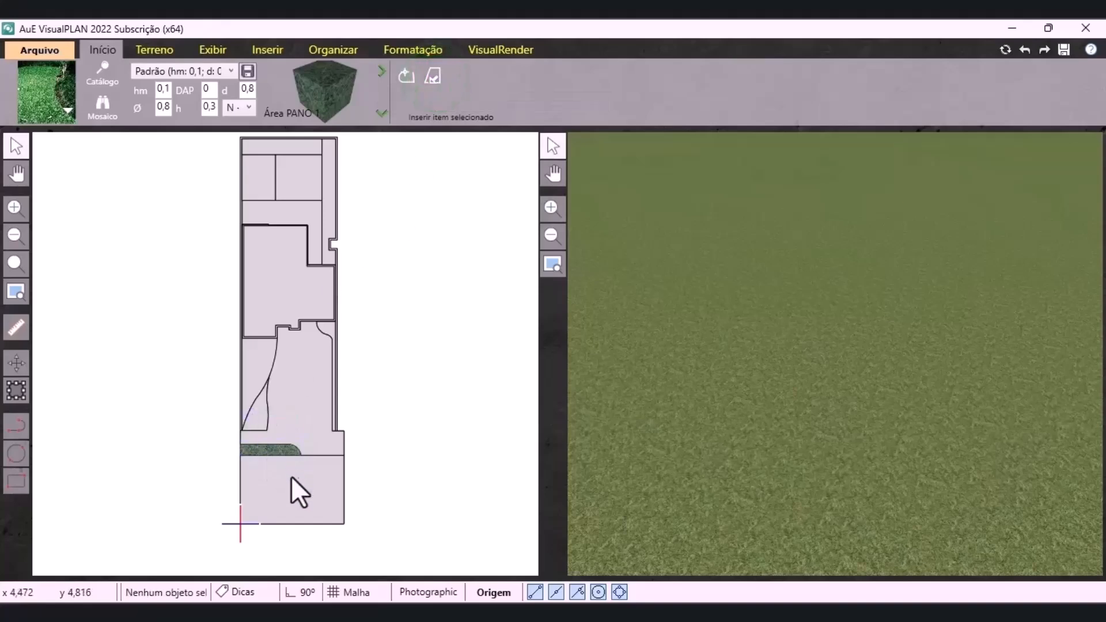
pyautogui.scroll(6, 260, 462)
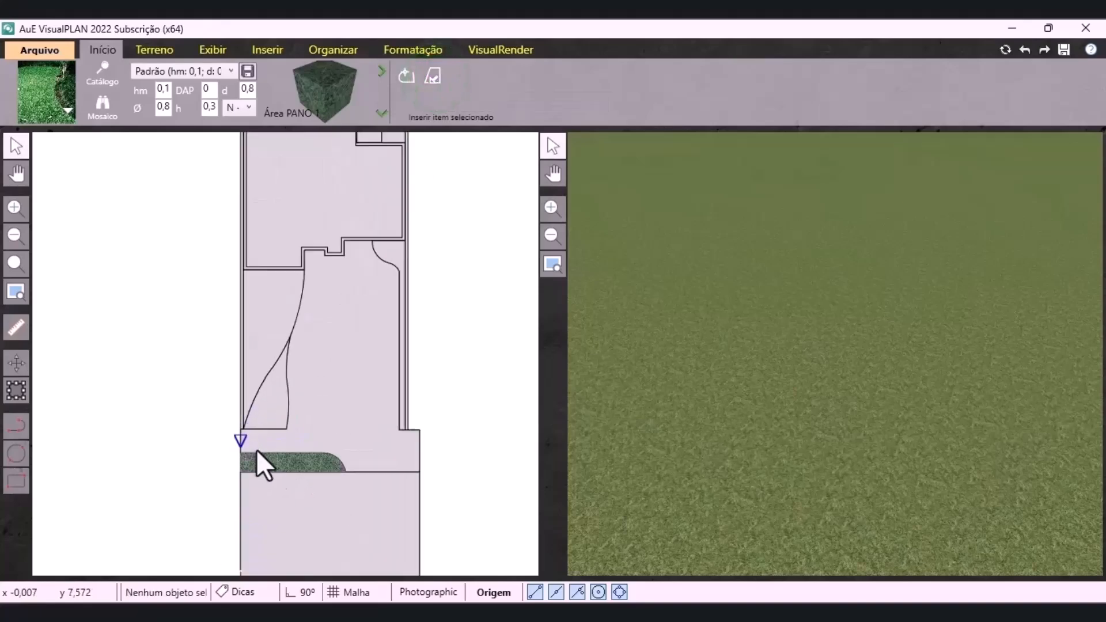
pyautogui.click(554, 264)
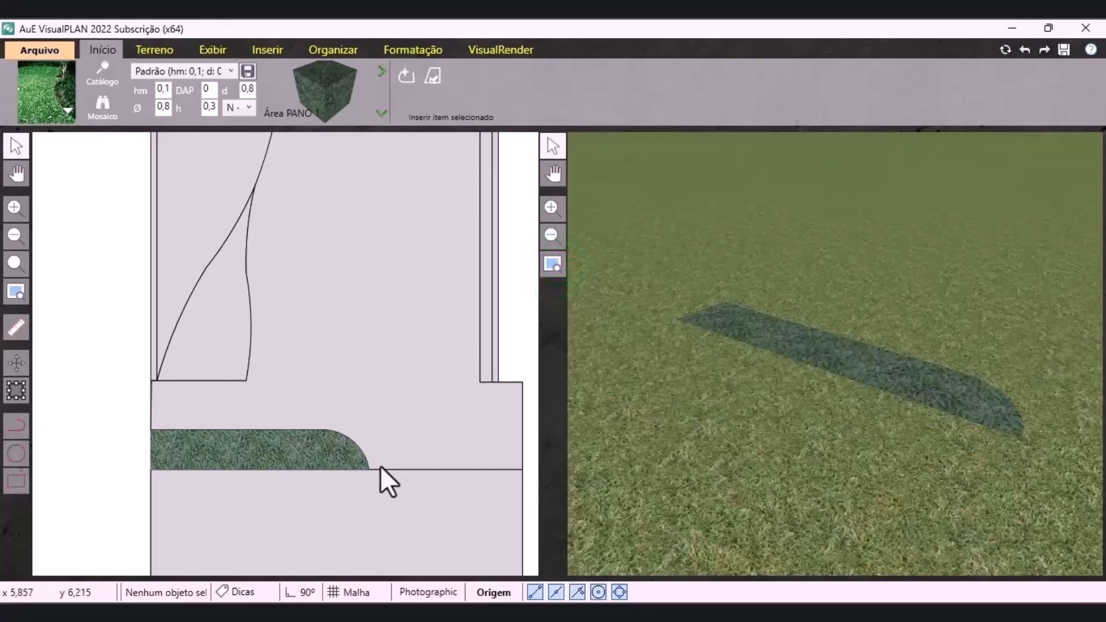
pyautogui.click(985, 510)
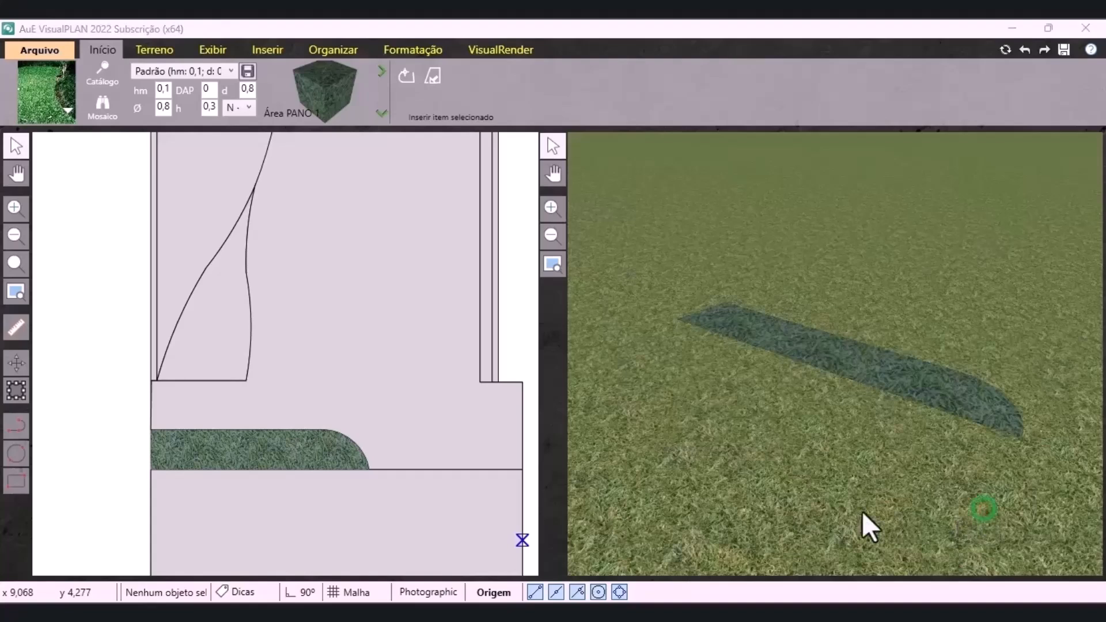
pyautogui.scroll(-5, 328, 533)
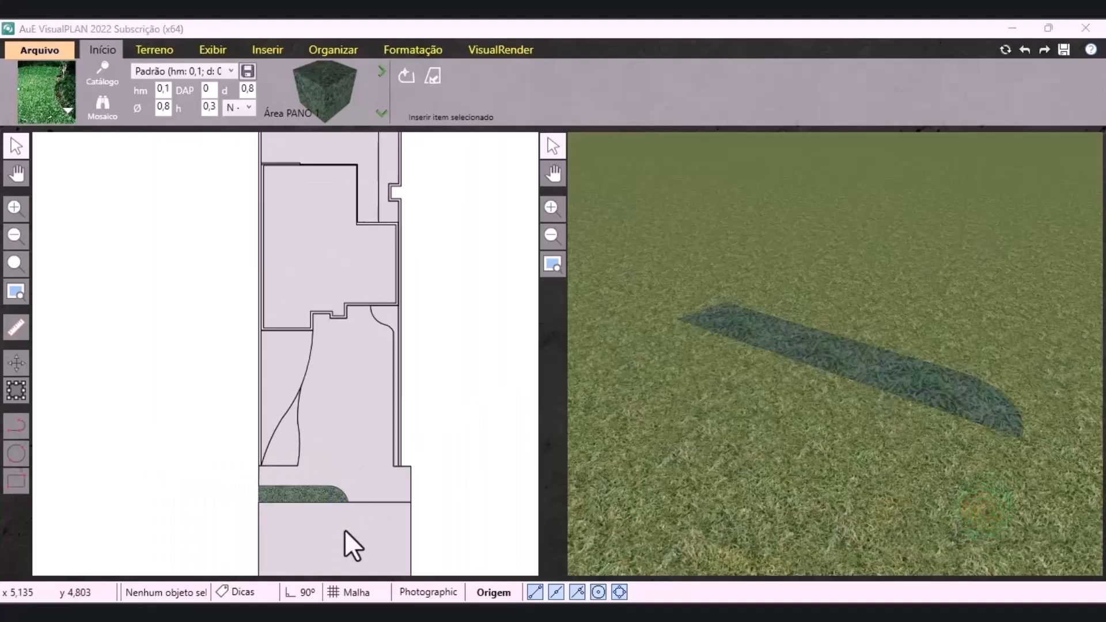
pyautogui.scroll(1, 351, 306)
pyautogui.scroll(-1, 362, 242)
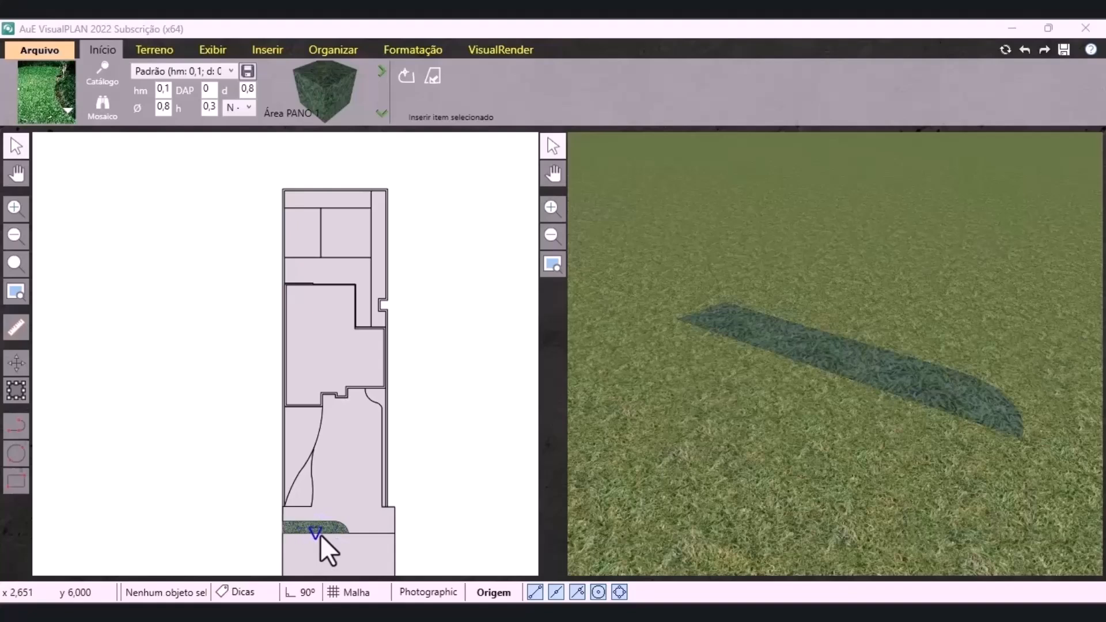
# Widen the plant catalogue search for Paspalum notatum from the name field to Todos
pyautogui.click(68, 109)
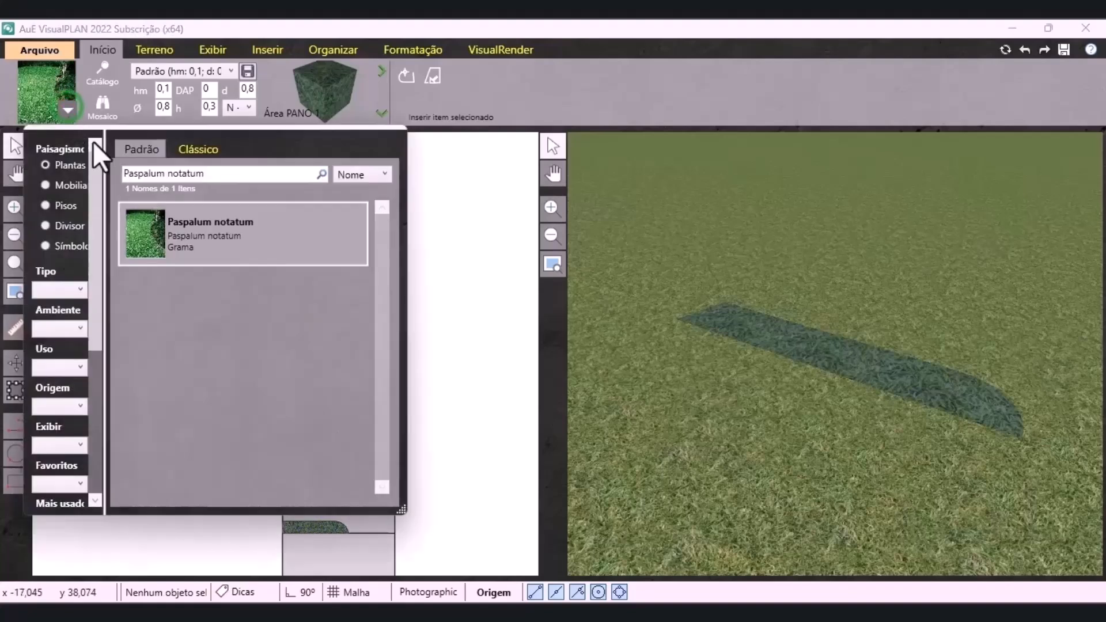
pyautogui.click(369, 175)
pyautogui.click(357, 194)
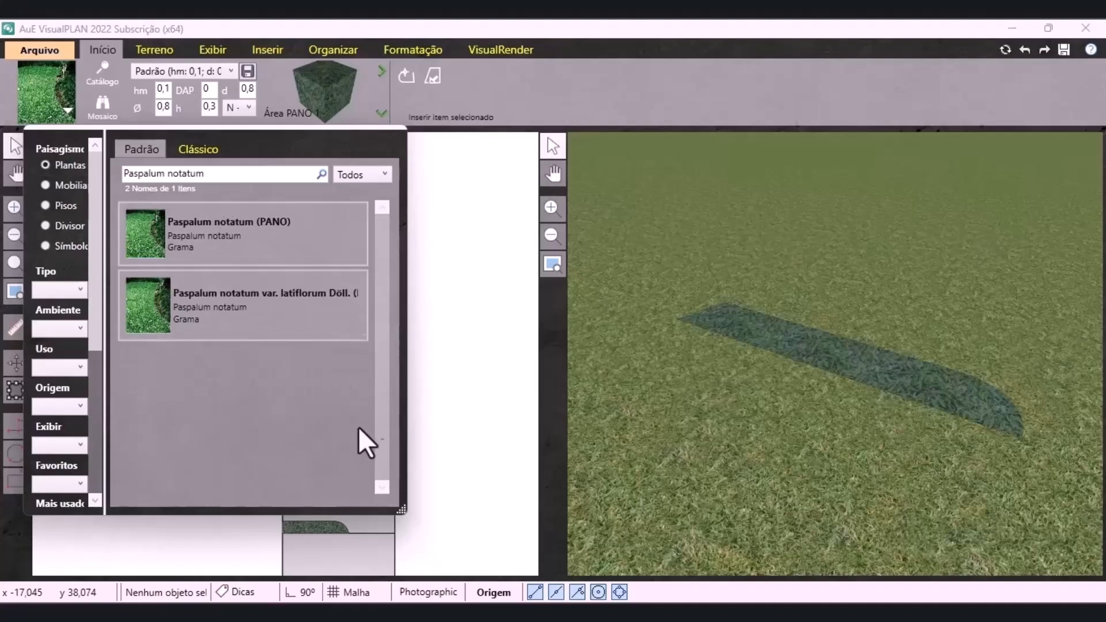
pyautogui.click(467, 440)
pyautogui.scroll(-1, 180, 320)
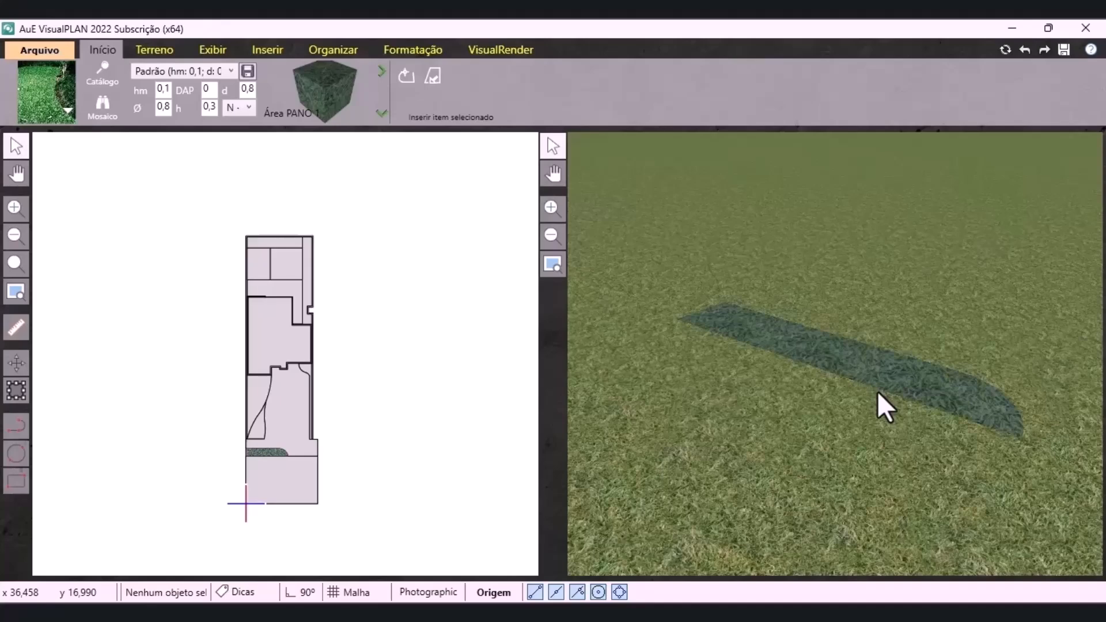
# Clear the Paspalum notatum search text in the plant catalogue
pyautogui.scroll(-2, 794, 364)
pyautogui.scroll(2, 795, 365)
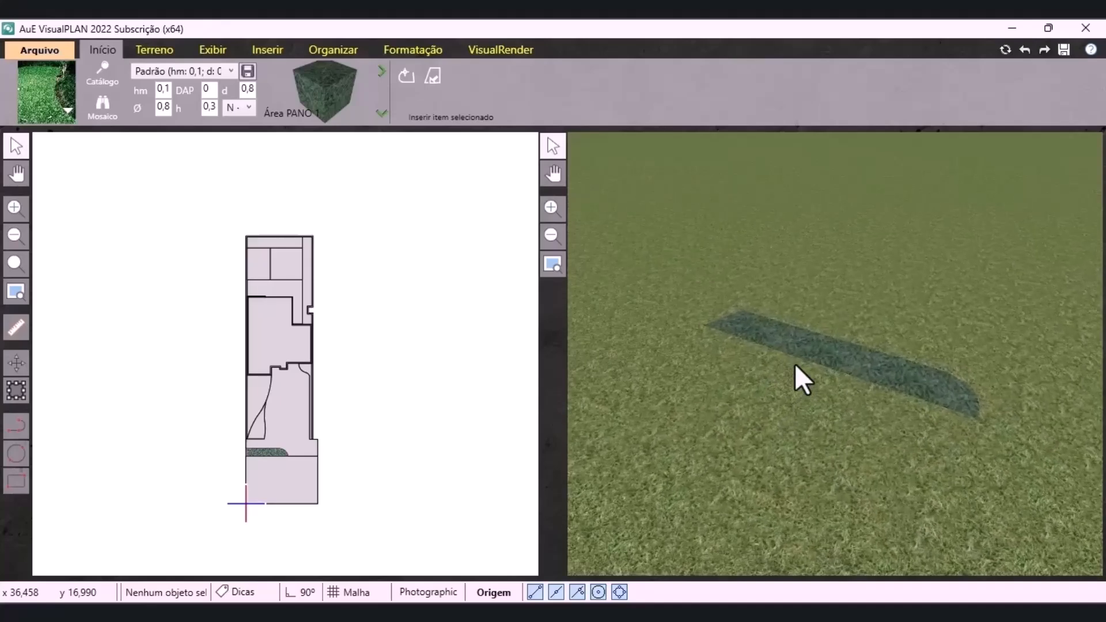
pyautogui.moveTo(790, 361); pyautogui.dragTo(950, 338)
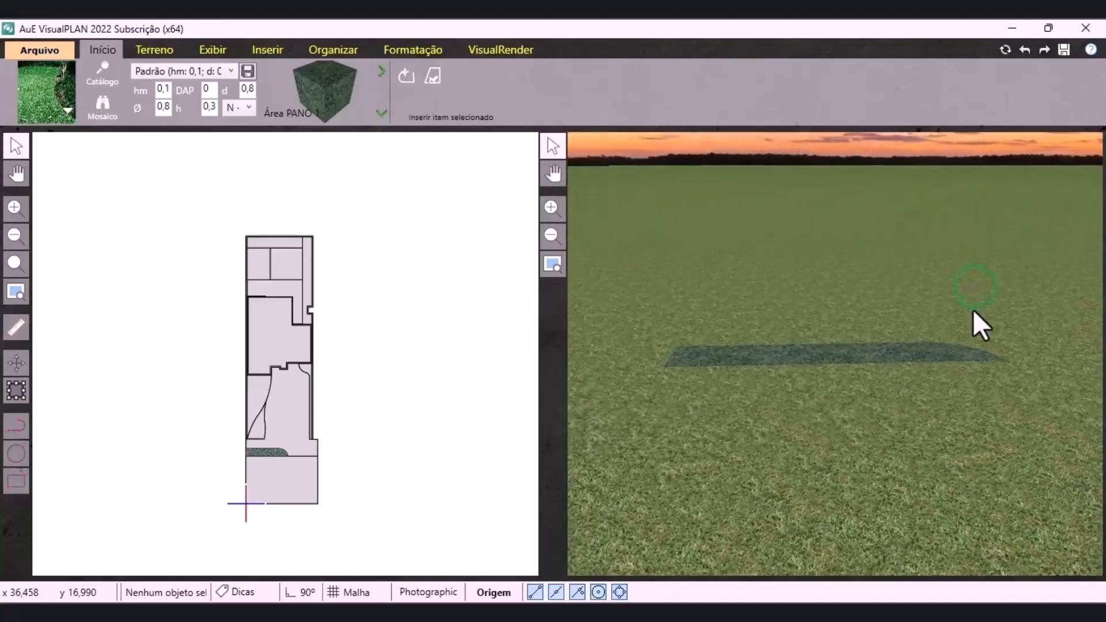
pyautogui.moveTo(948, 313); pyautogui.dragTo(657, 312)
pyautogui.click(68, 108)
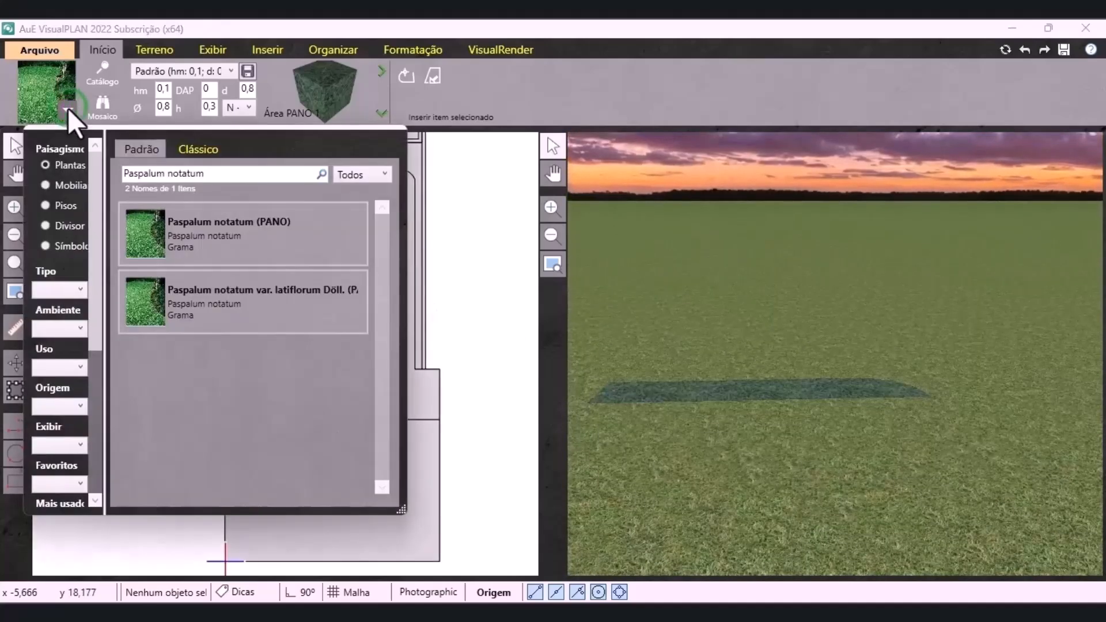
pyautogui.moveTo(217, 174); pyautogui.dragTo(114, 171)
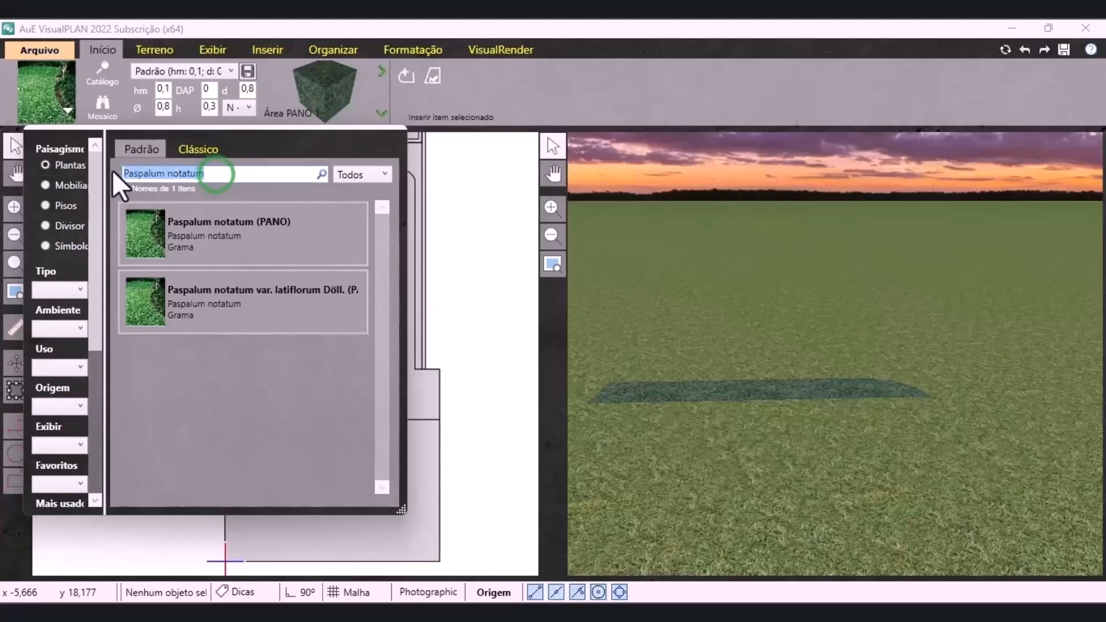
pyautogui.click(1007, 506)
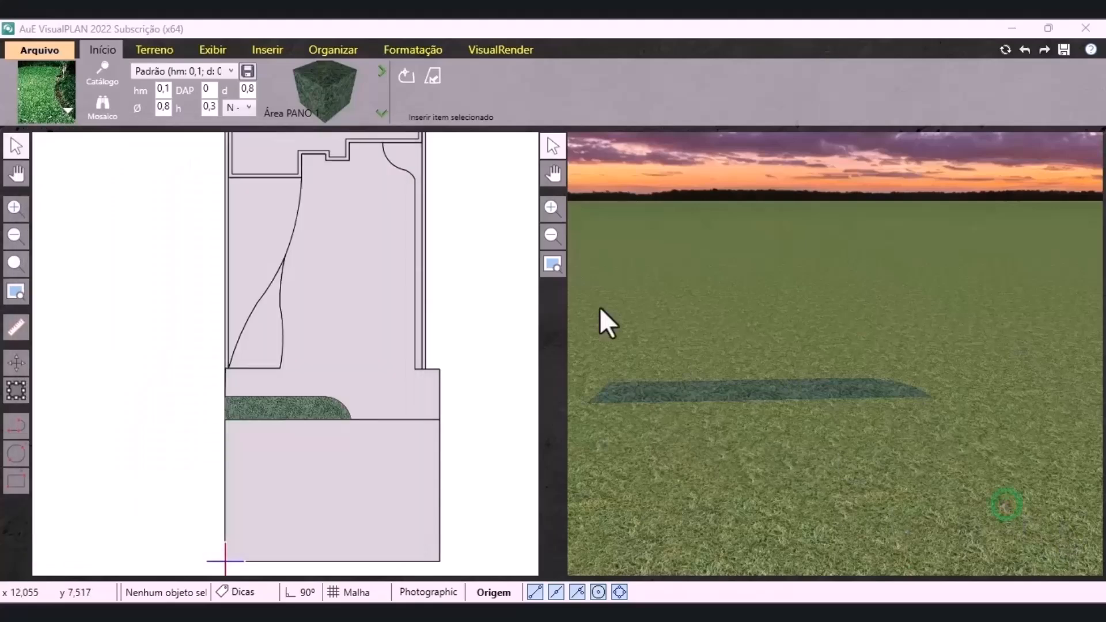
# Search the Pisos catalogue by Código for "mc.as1" and select the asphalt paving MC.AS1
pyautogui.click(63, 111)
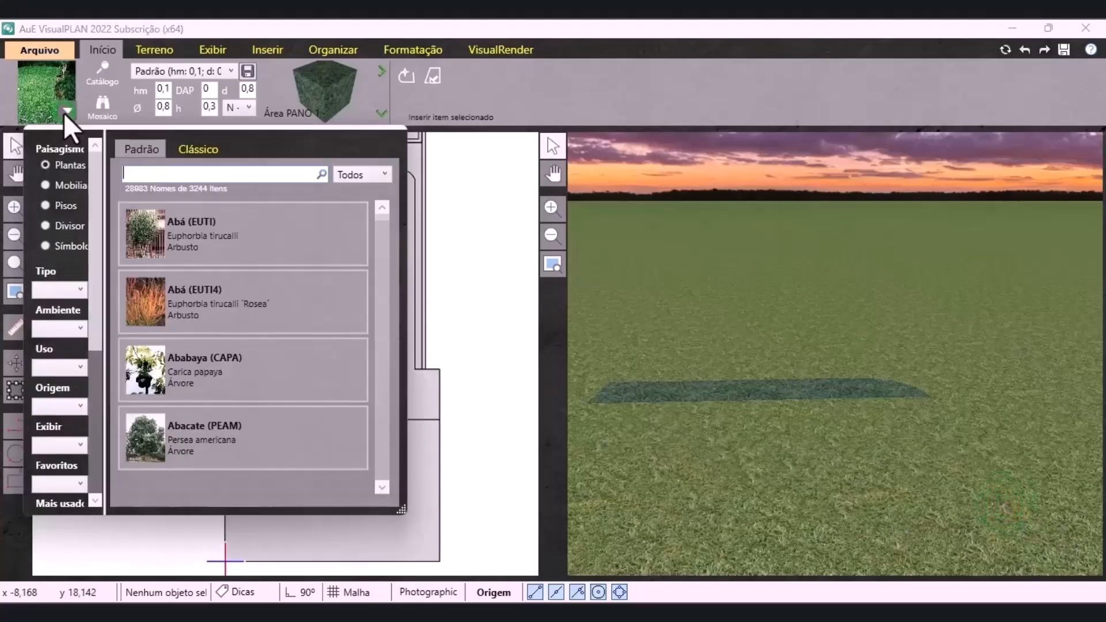
pyautogui.click(57, 208)
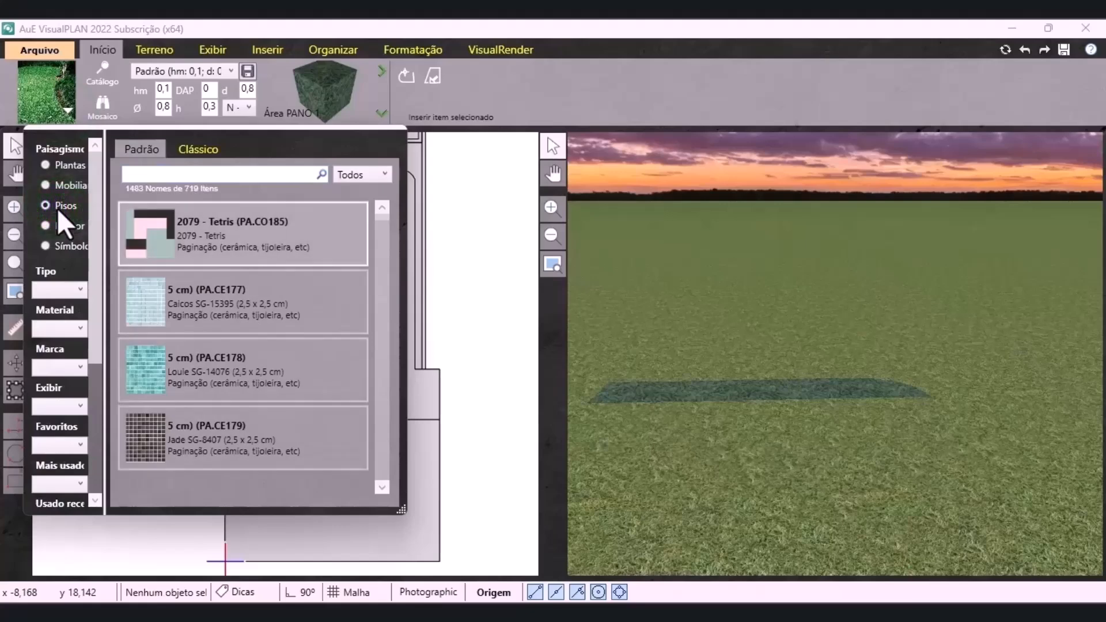
pyautogui.click(357, 174)
pyautogui.click(357, 206)
pyautogui.click(231, 174)
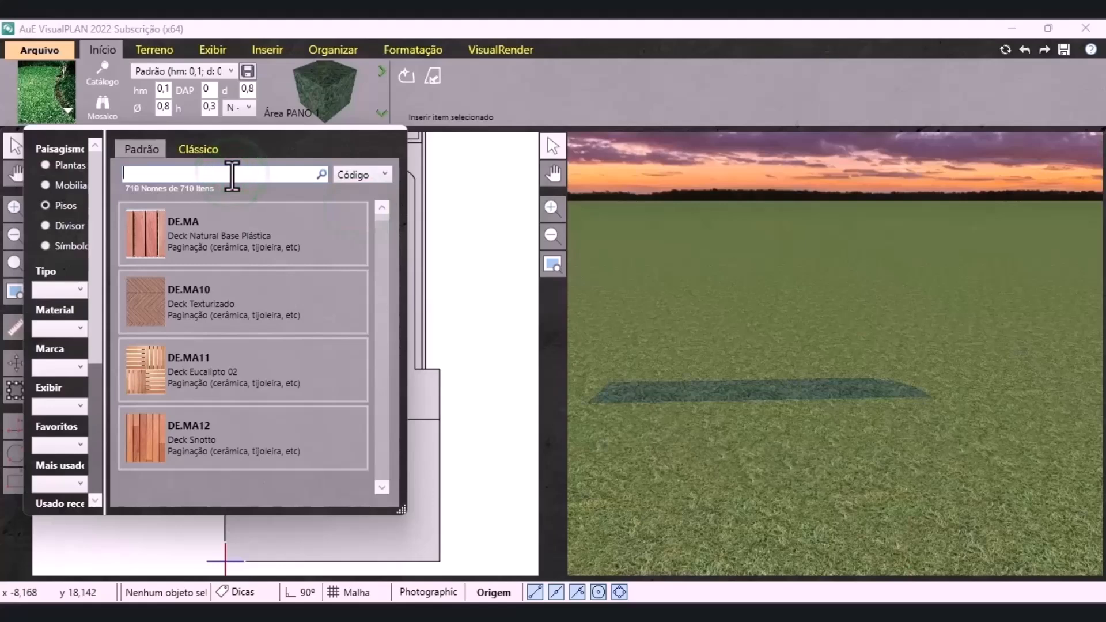
pyautogui.write('mc.as1')
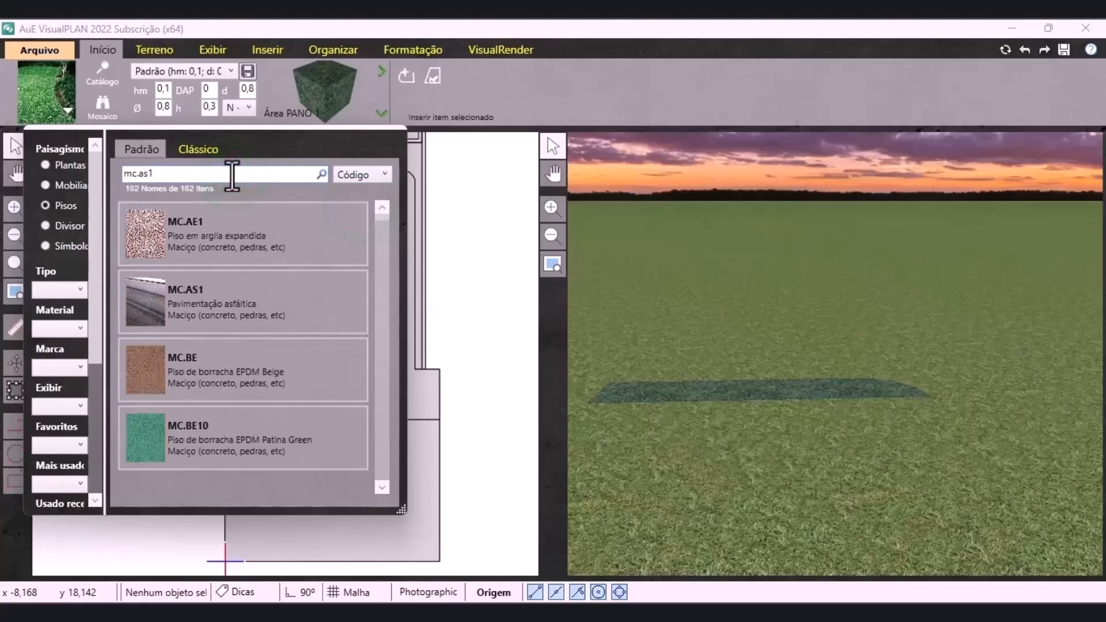
pyautogui.doubleClick(203, 234)
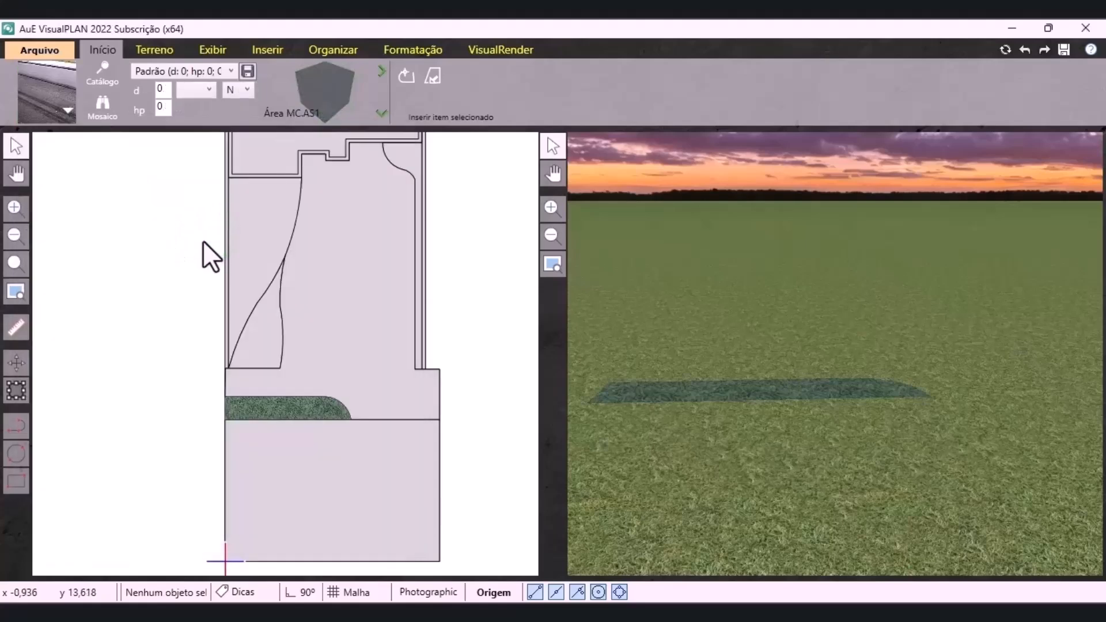
# Fill the large rectangle at the plan's lower end with the MC.AS1 asphalt paving
pyautogui.click(339, 476)
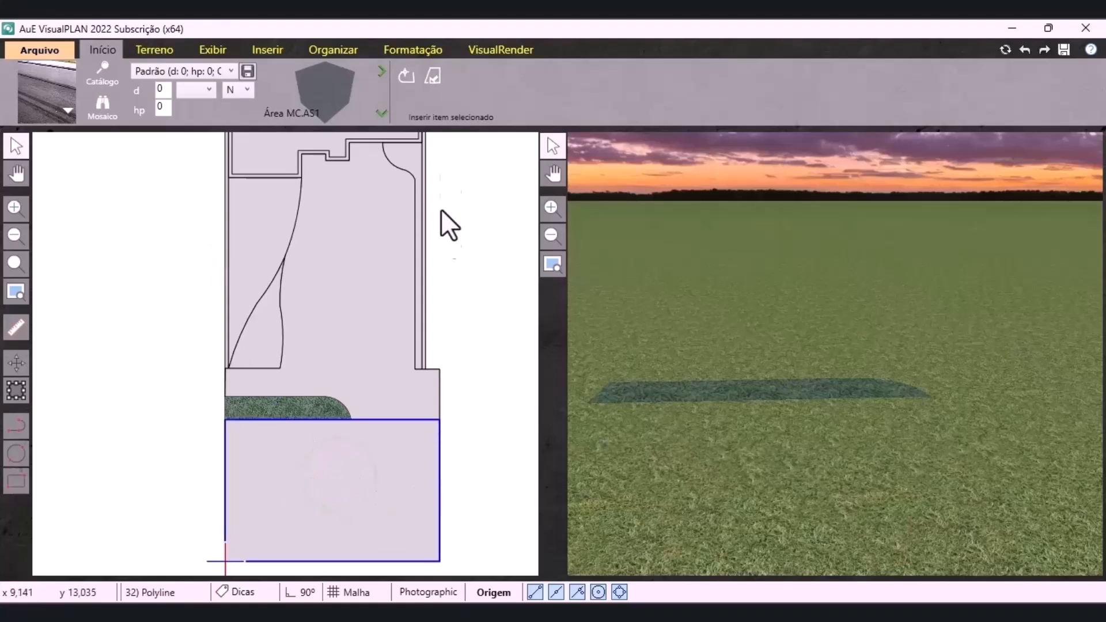
pyautogui.click(434, 73)
pyautogui.scroll(-4, 677, 457)
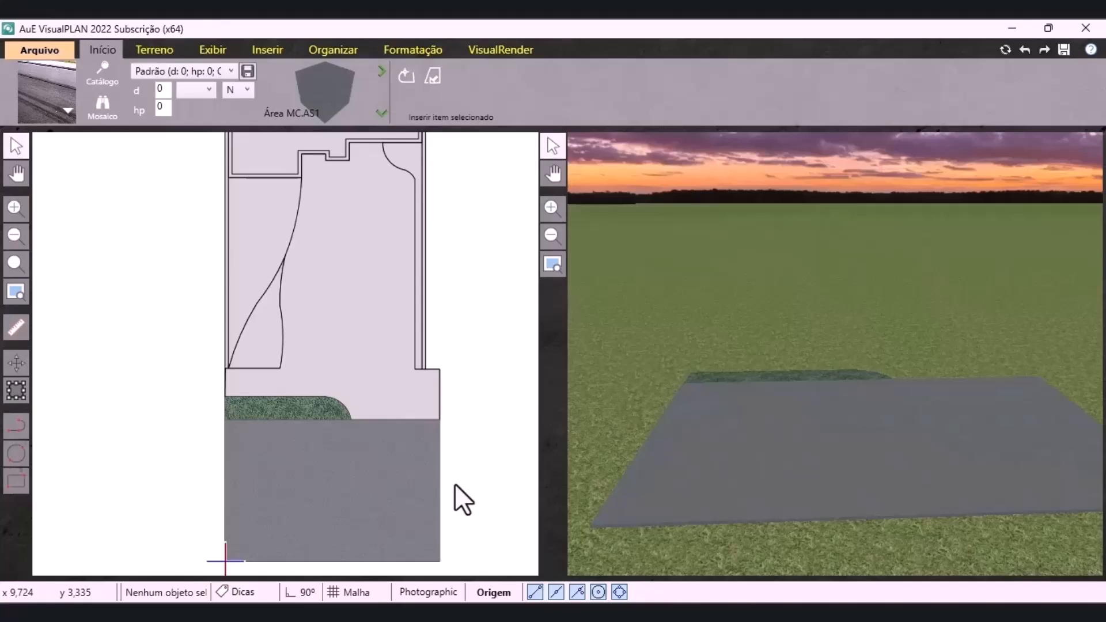
# Search the floor catalogue by code for "pa.ce88" and select the Traffic Stone AD paving
pyautogui.click(64, 110)
pyautogui.moveTo(177, 173); pyautogui.dragTo(128, 173)
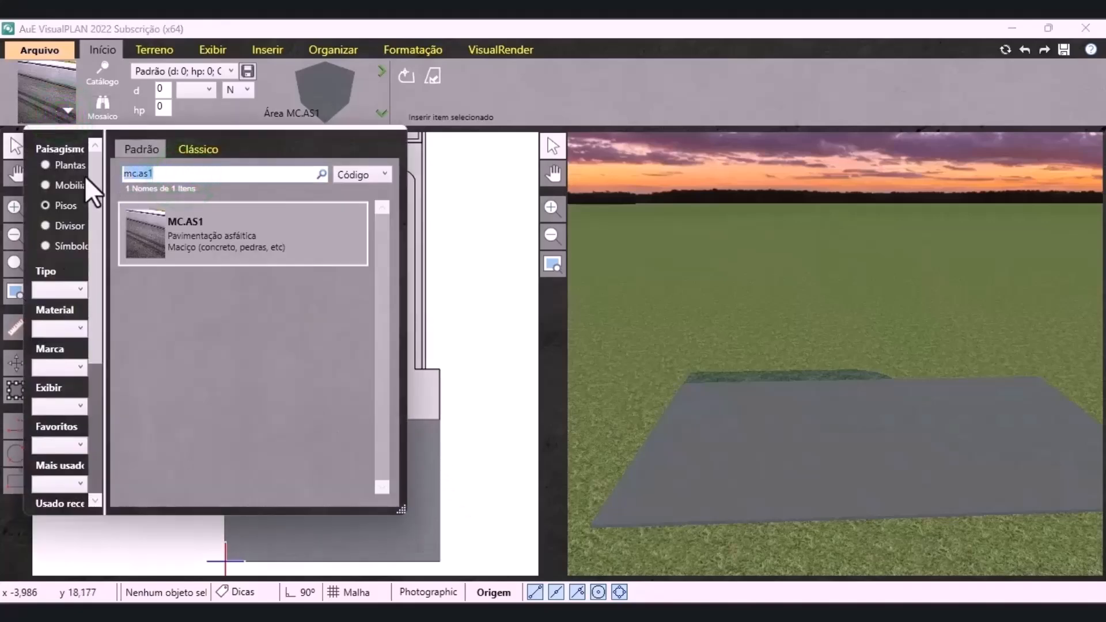
pyautogui.write('pa.ce')
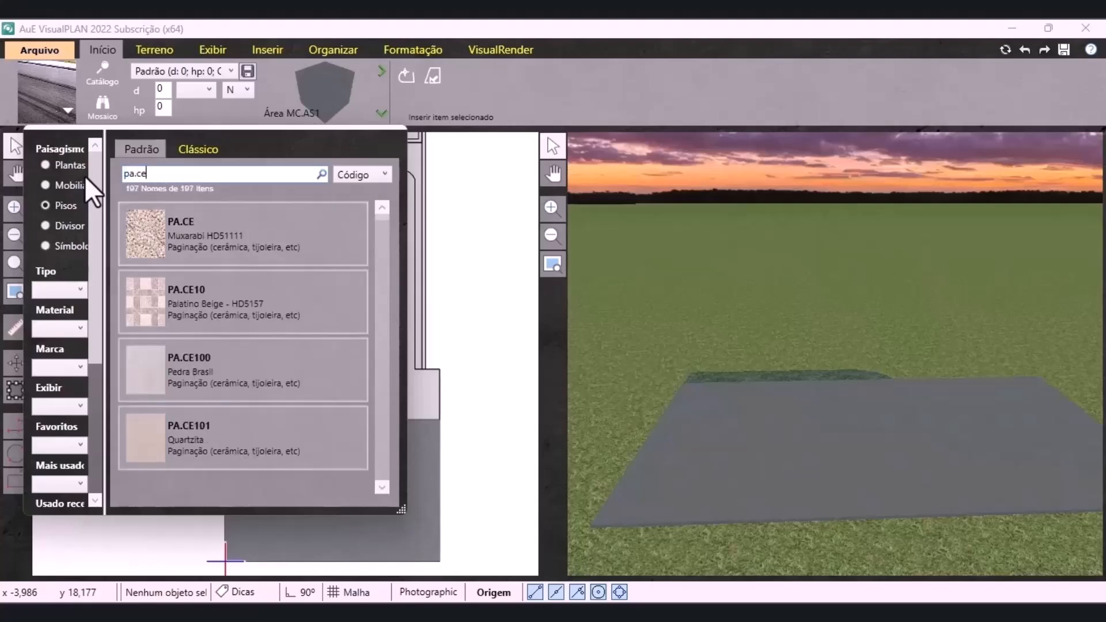
pyautogui.write('88')
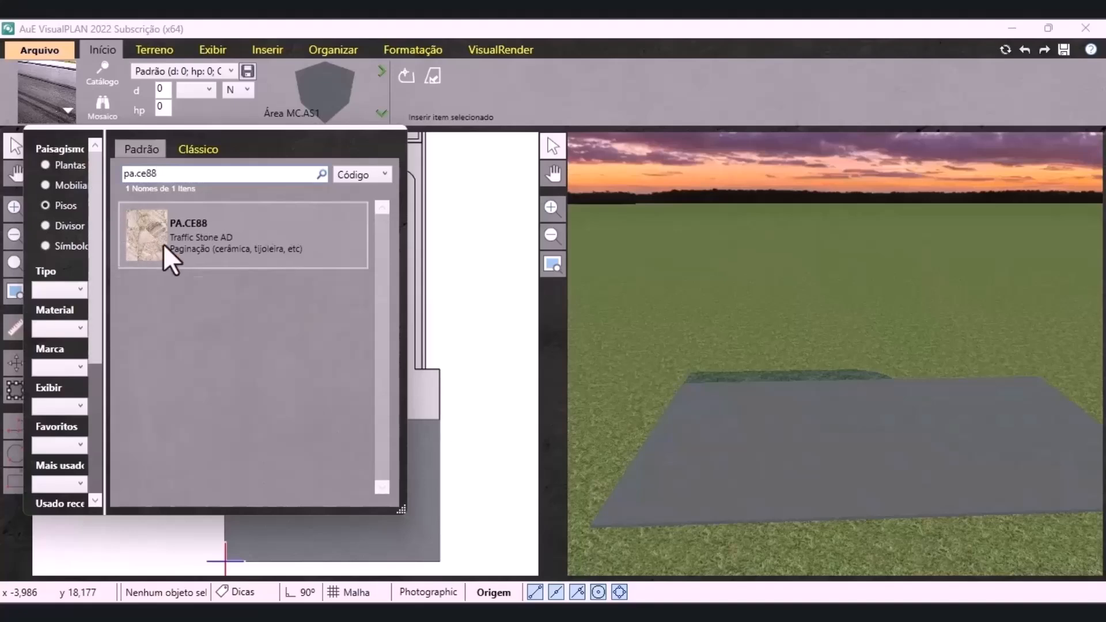
pyautogui.doubleClick(198, 252)
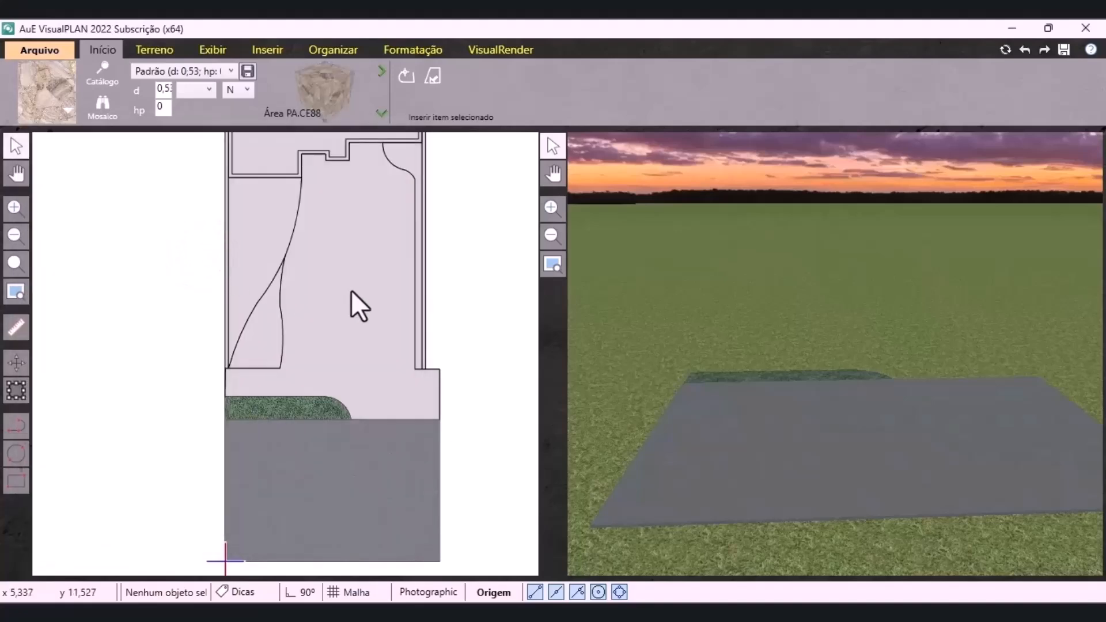
# Fill the large irregular area between the house and the asphalt with the PA.CE88 stone paving
pyautogui.click(351, 290)
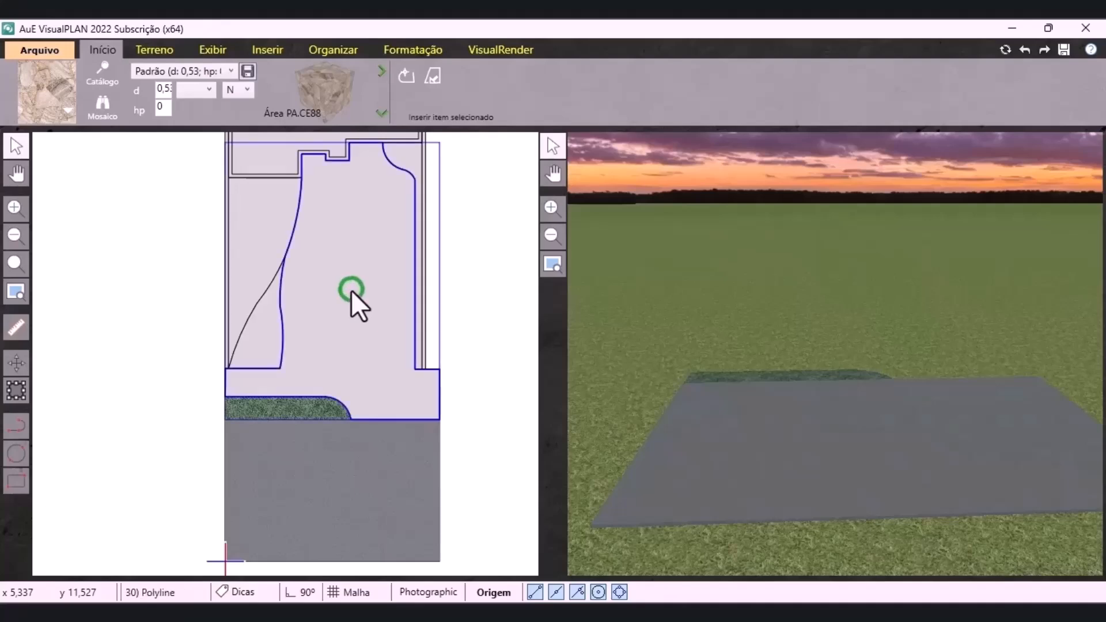
pyautogui.click(433, 81)
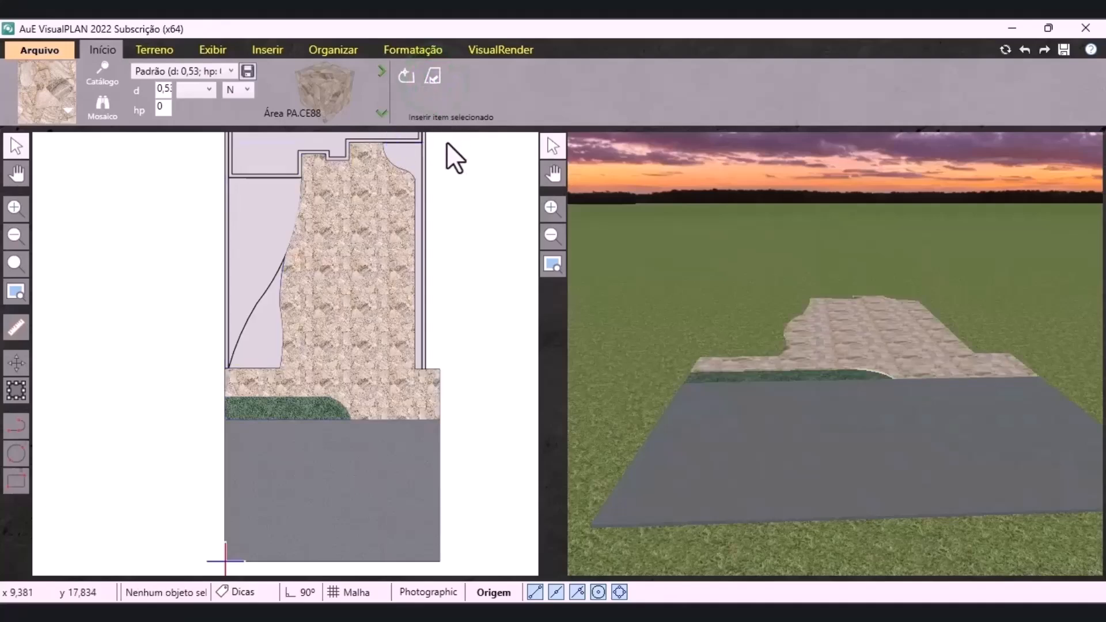
pyautogui.scroll(1, 447, 142)
pyautogui.scroll(1, 447, 142)
pyautogui.scroll(3, 944, 326)
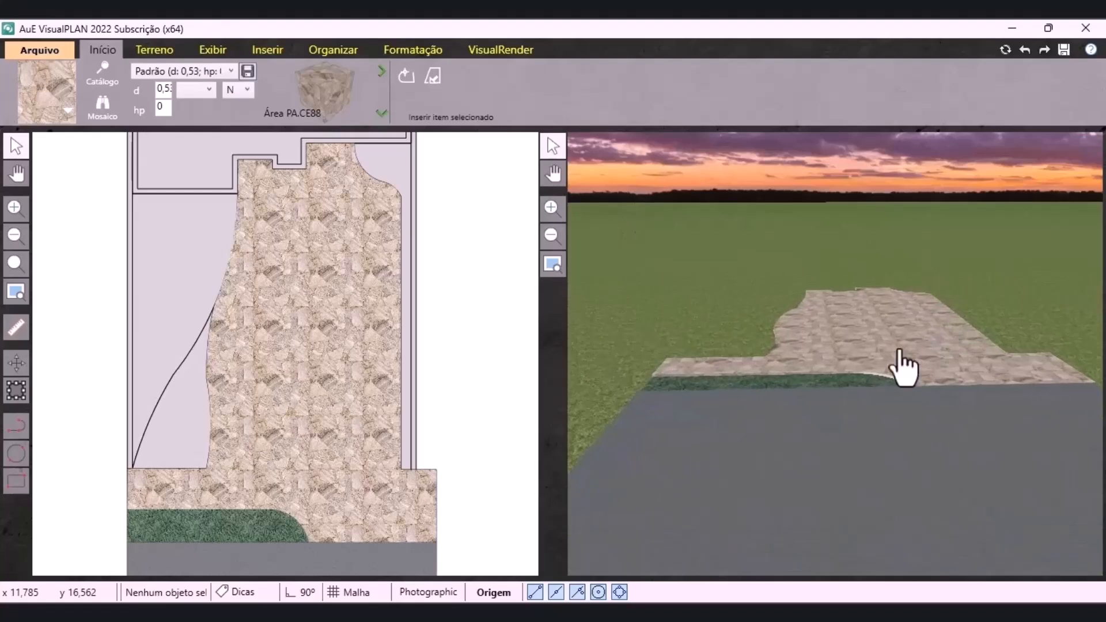
pyautogui.moveTo(873, 433); pyautogui.dragTo(832, 353, button='middle')
pyautogui.moveTo(832, 353); pyautogui.dragTo(827, 443, button='right')
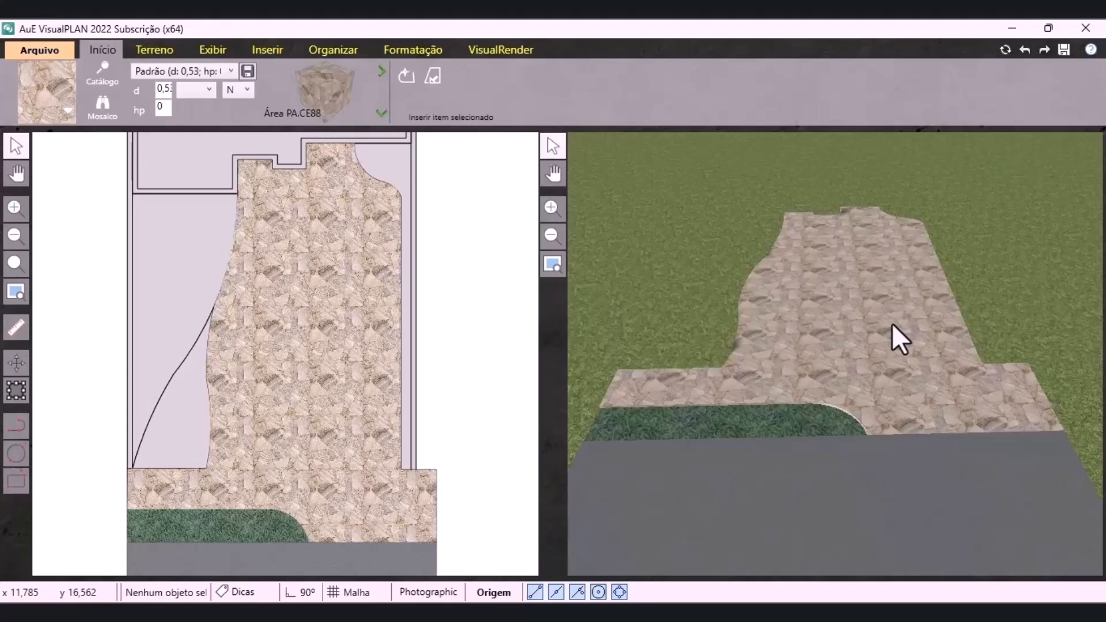
# Try a texture scale of 30 on the Traffic Stone AD paving and settle on 65
pyautogui.click(296, 390)
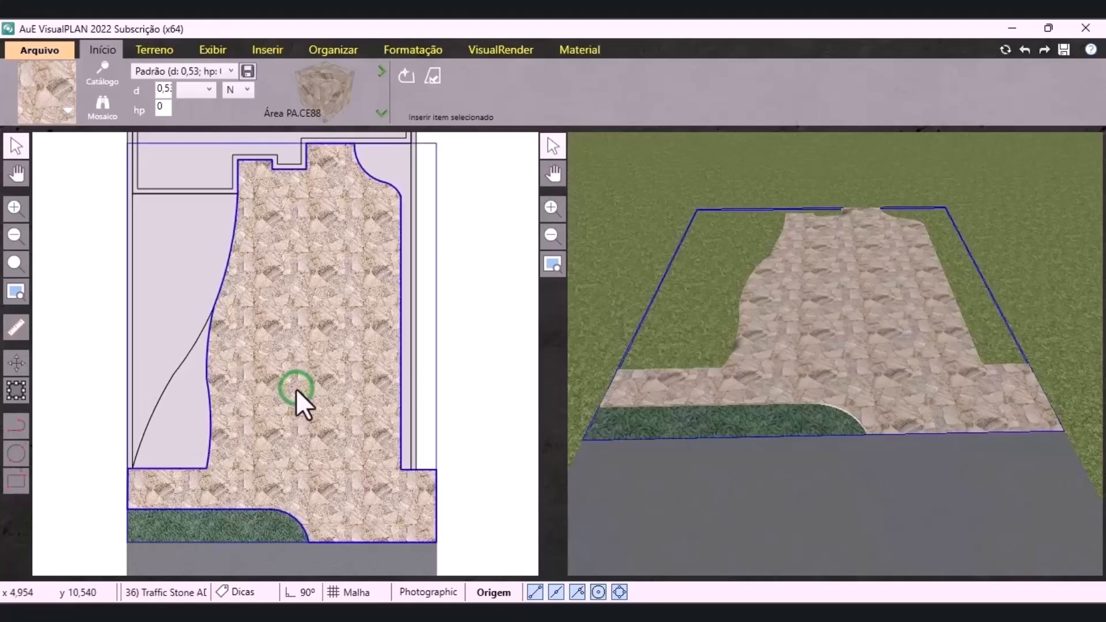
pyautogui.click(389, 51)
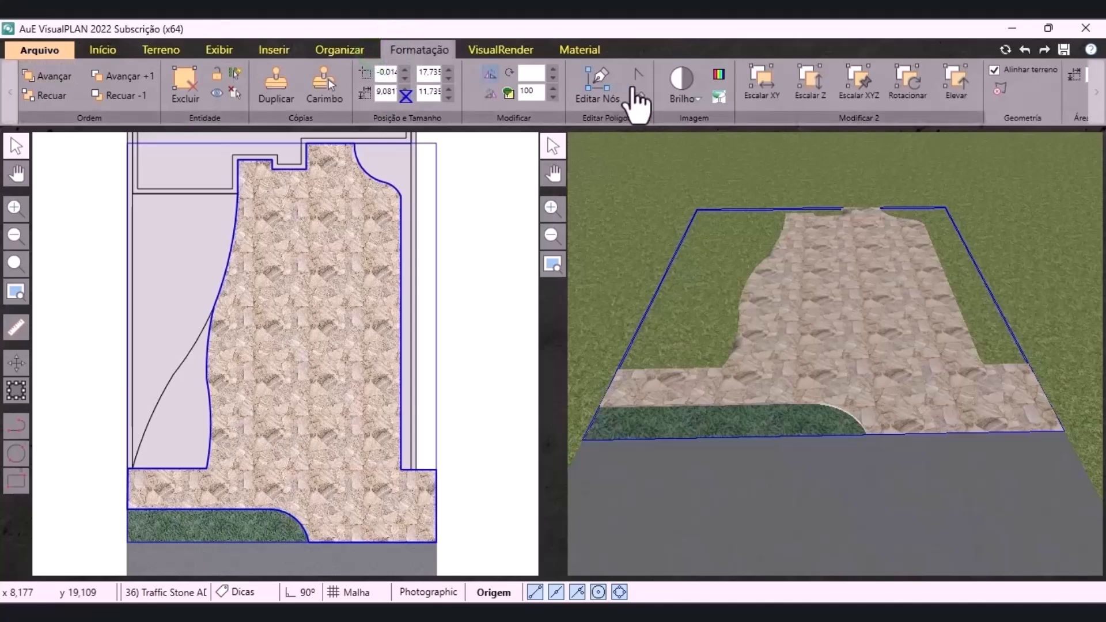
pyautogui.moveTo(783, 118); pyautogui.dragTo(932, 116)
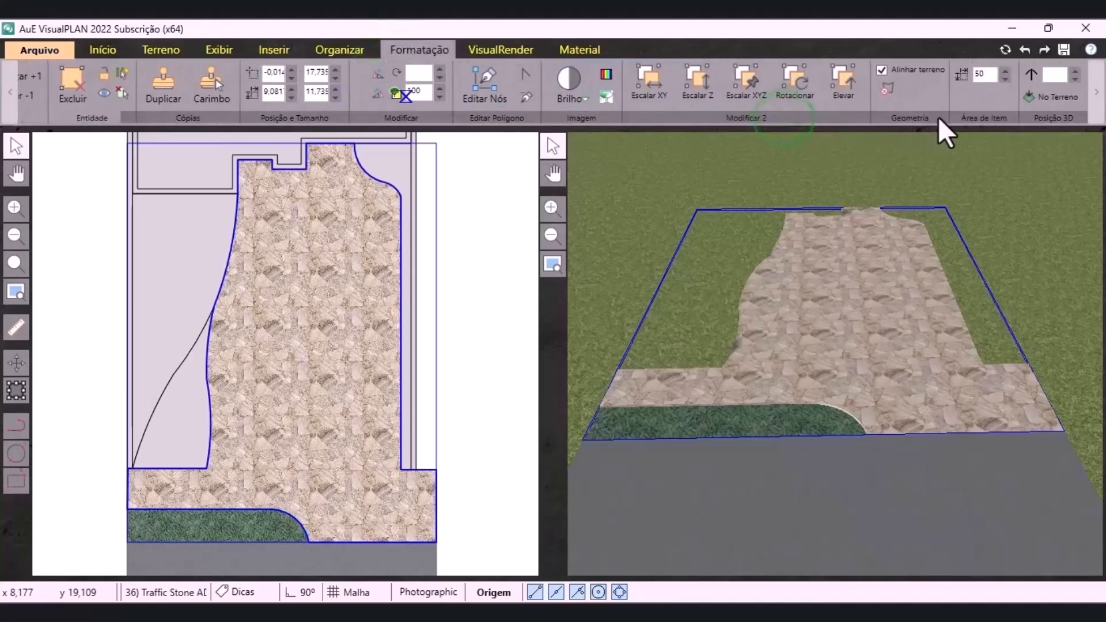
pyautogui.doubleClick(973, 71)
pyautogui.write('30')
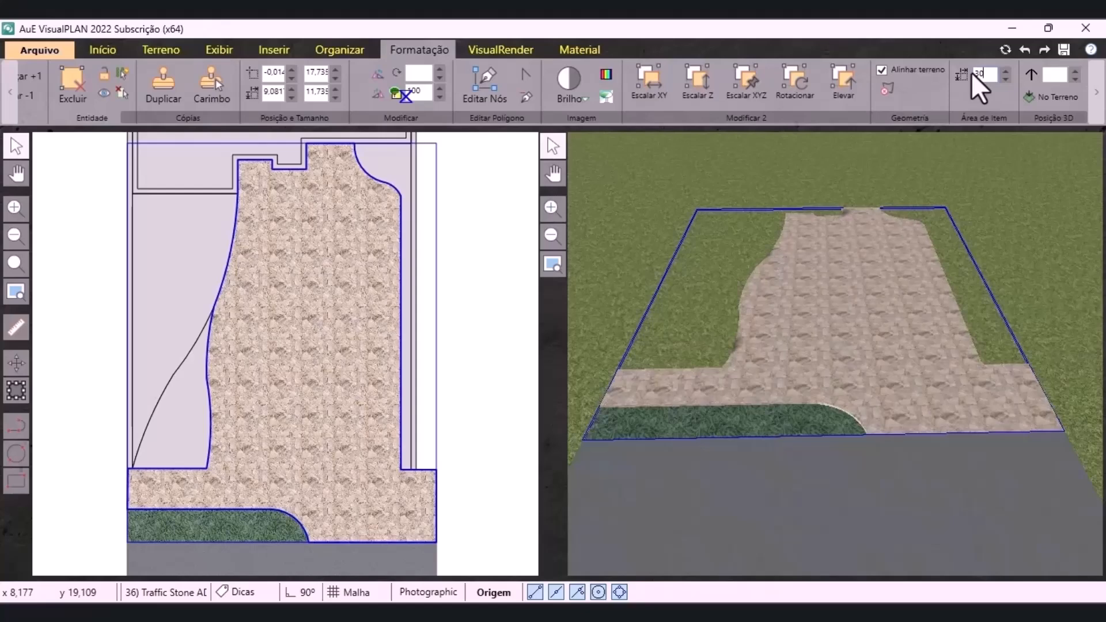
pyautogui.click(1007, 70)
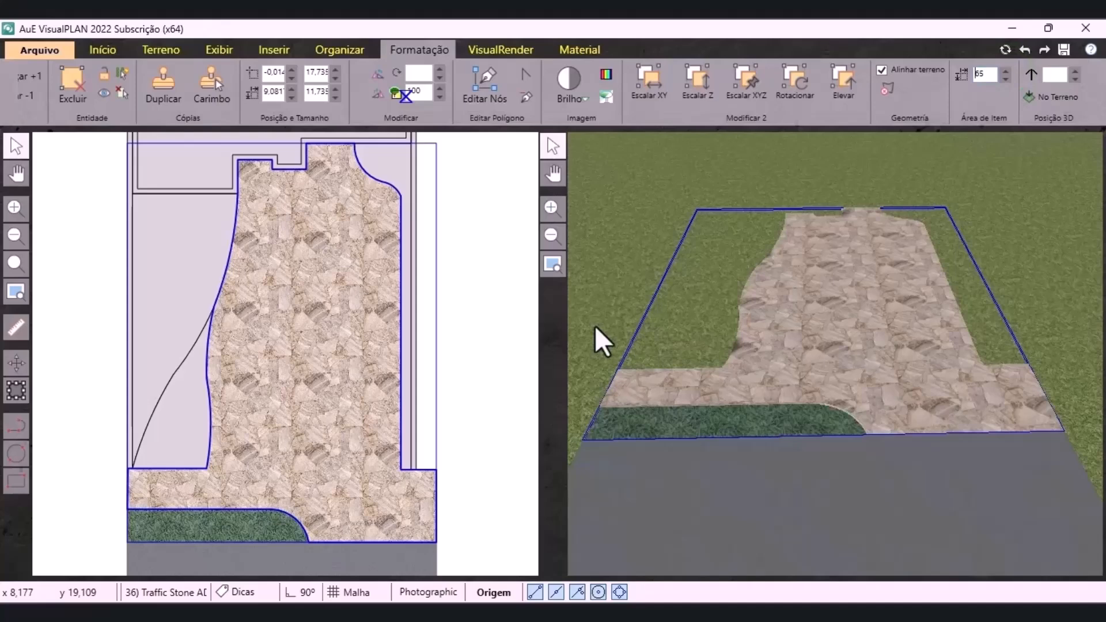
# Fill the narrow strip along the stone paving's outer edge with the expanded-clay floor, searching the floor catalogue for code "mc.ae1"
pyautogui.click(103, 49)
pyautogui.click(68, 110)
pyautogui.moveTo(160, 172); pyautogui.dragTo(116, 173)
pyautogui.press('BackSpace')
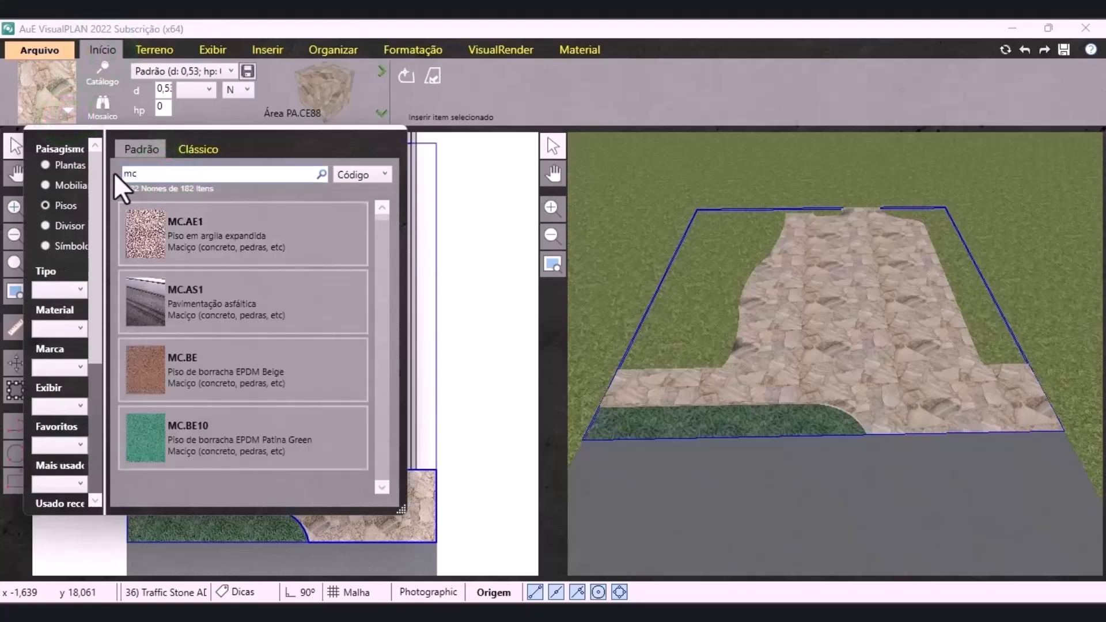
pyautogui.write('mc.ae')
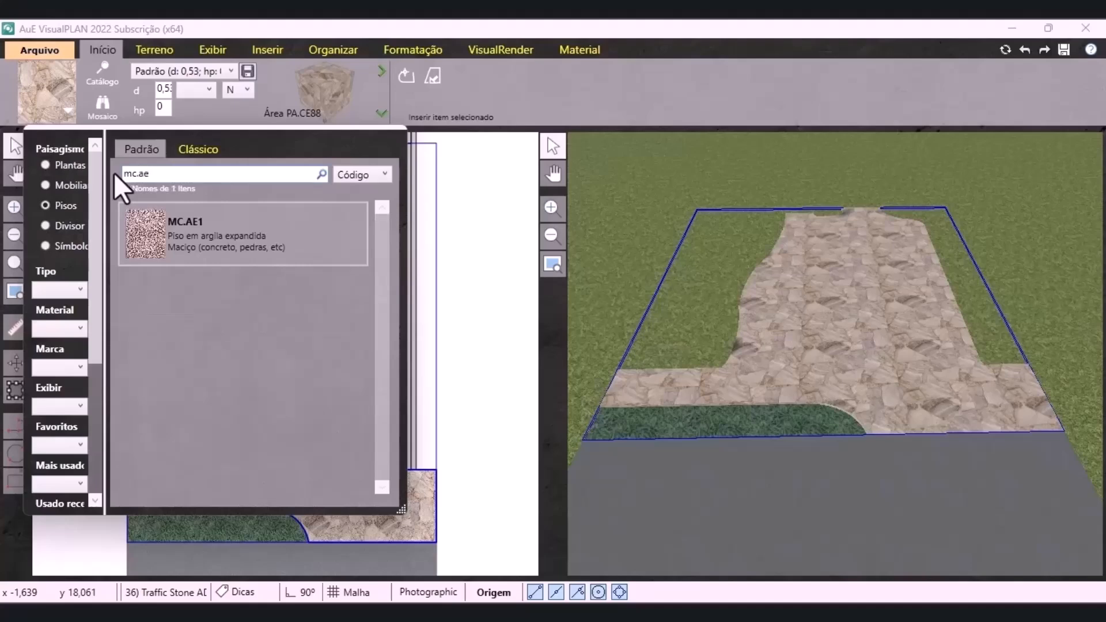
pyautogui.write('1')
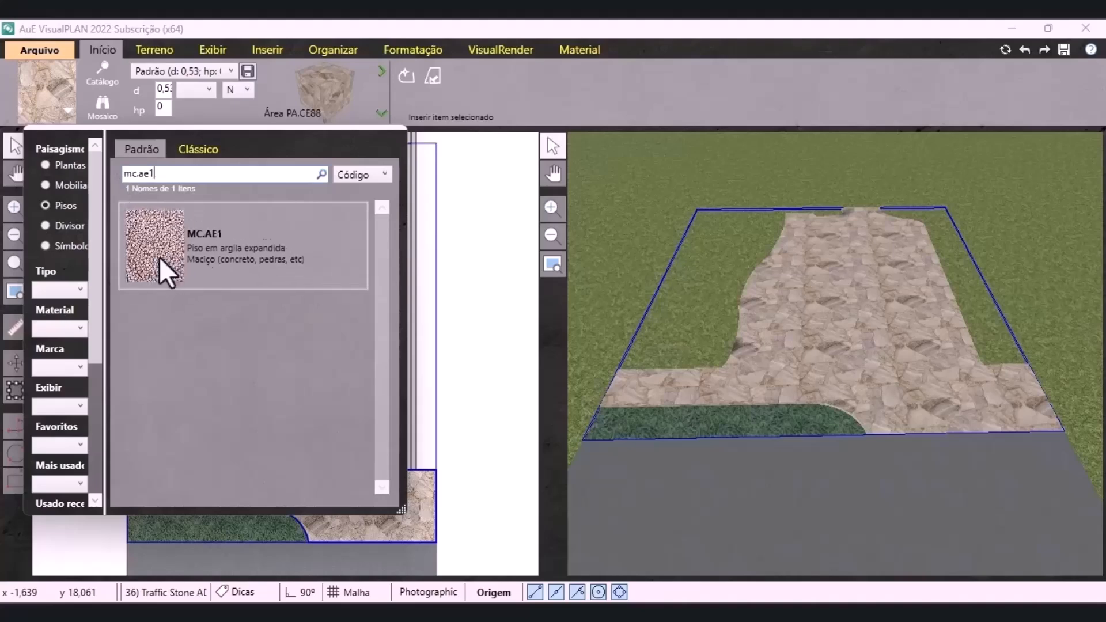
pyautogui.click(159, 257)
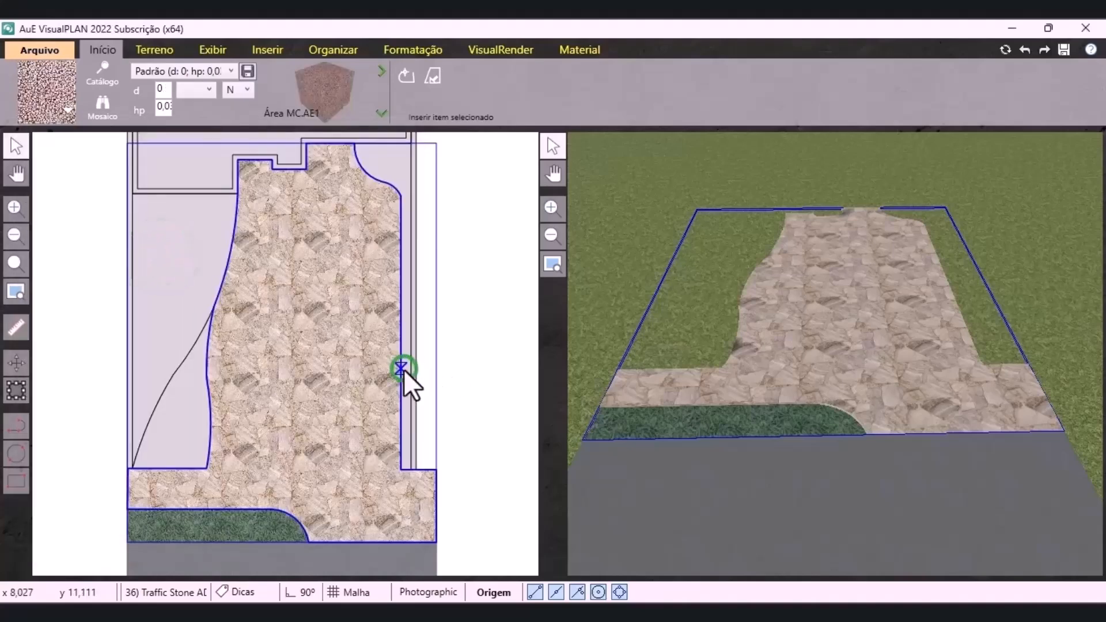
pyautogui.click(398, 180)
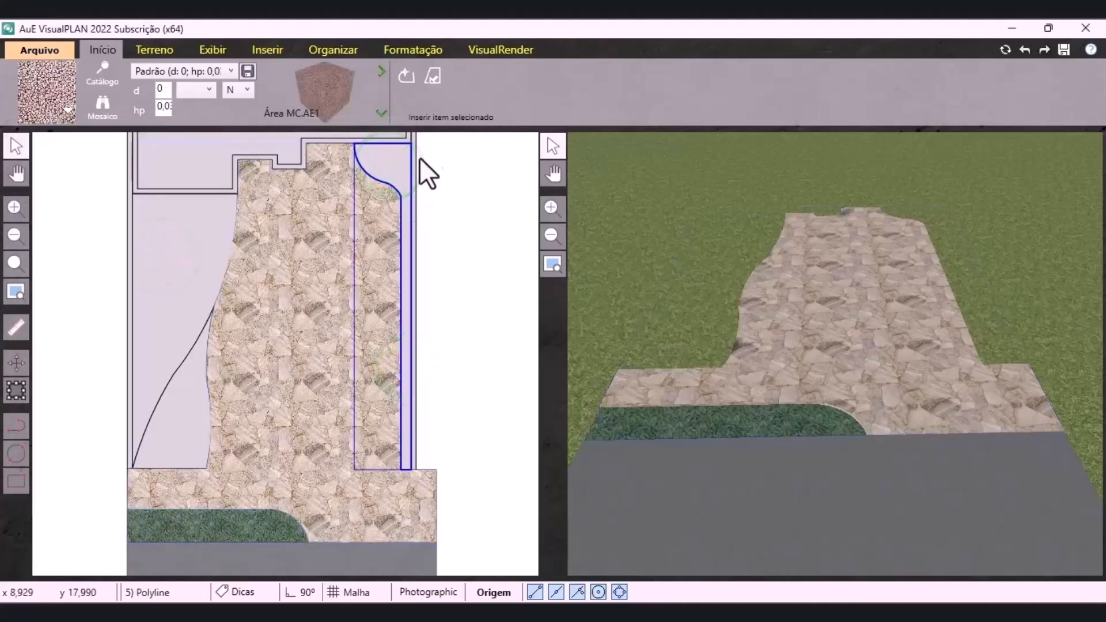
# Fill the house outline with the Minimum Cimento EXT floor, searching the floor catalogue for code "pa.po9"
pyautogui.click(306, 334)
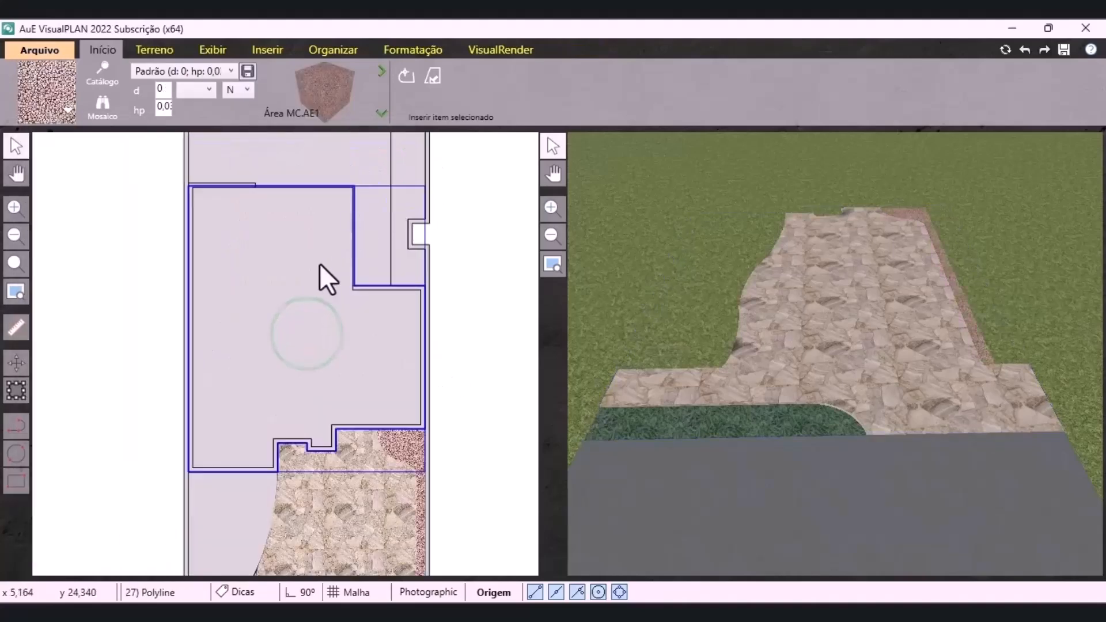
pyautogui.scroll(1, 320, 264)
pyautogui.click(67, 112)
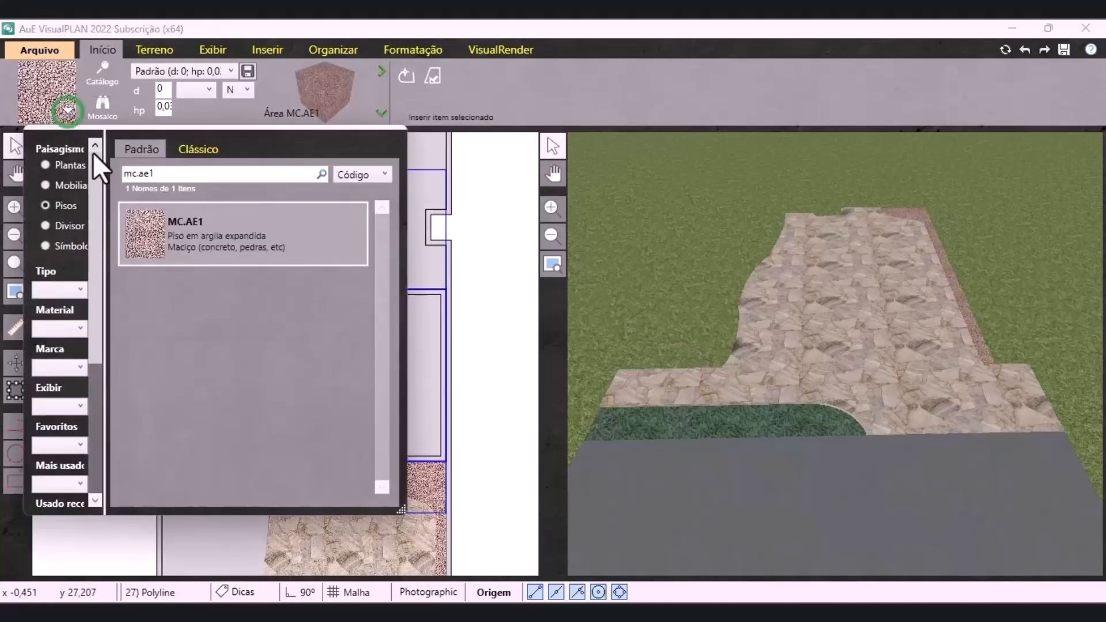
pyautogui.doubleClick(146, 173)
pyautogui.press('BackSpace')
pyautogui.write('pa.pl')
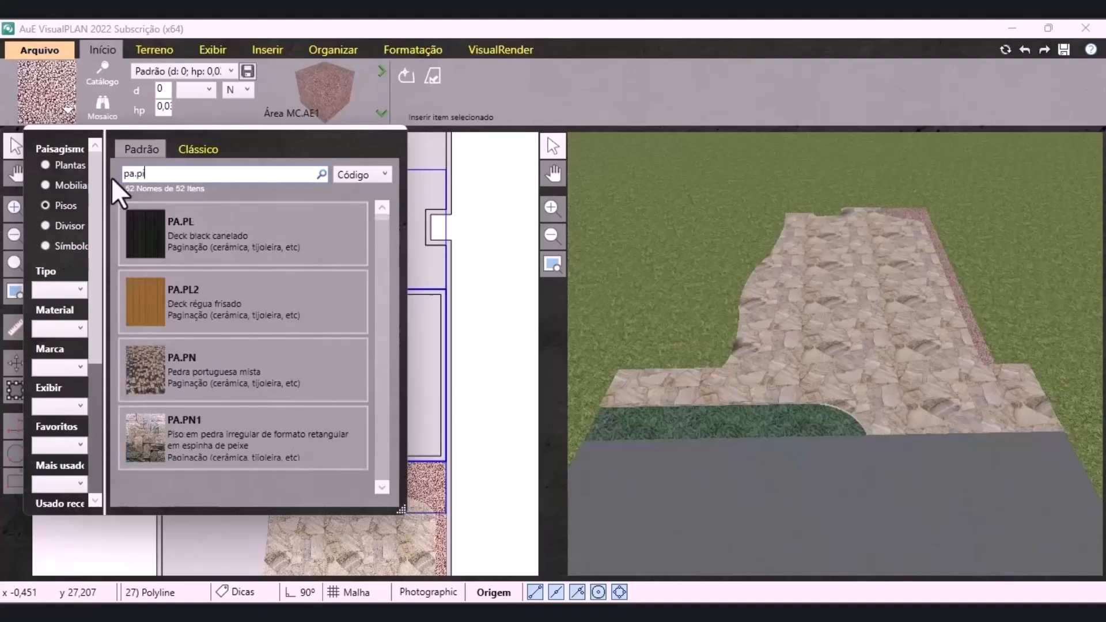
pyautogui.press('BackSpace')
pyautogui.write('o')
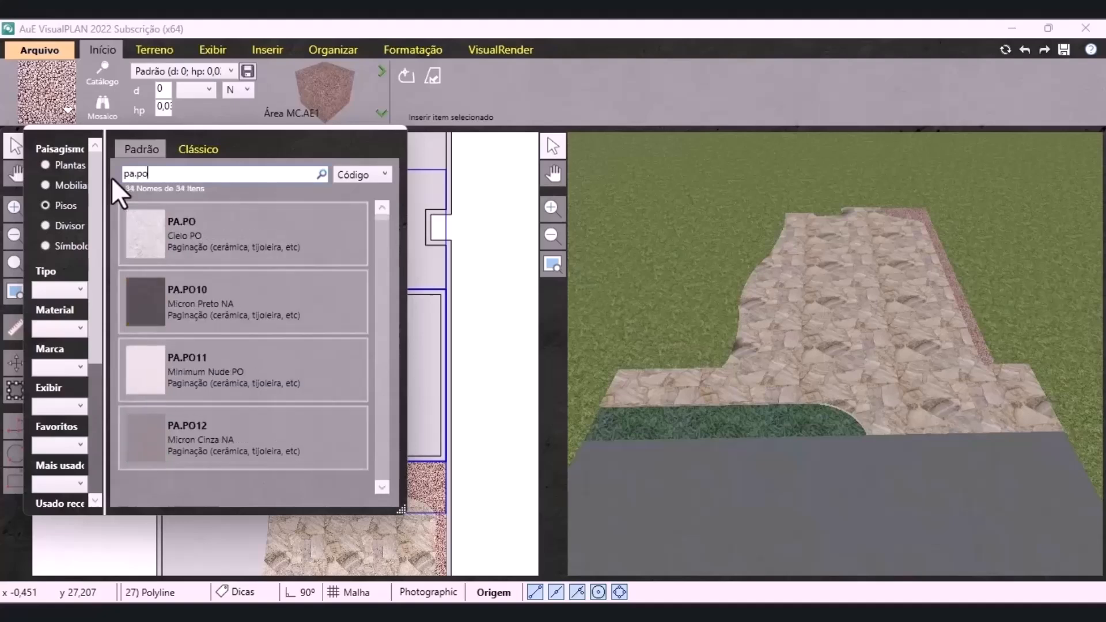
pyautogui.write('0')
pyautogui.click(209, 250)
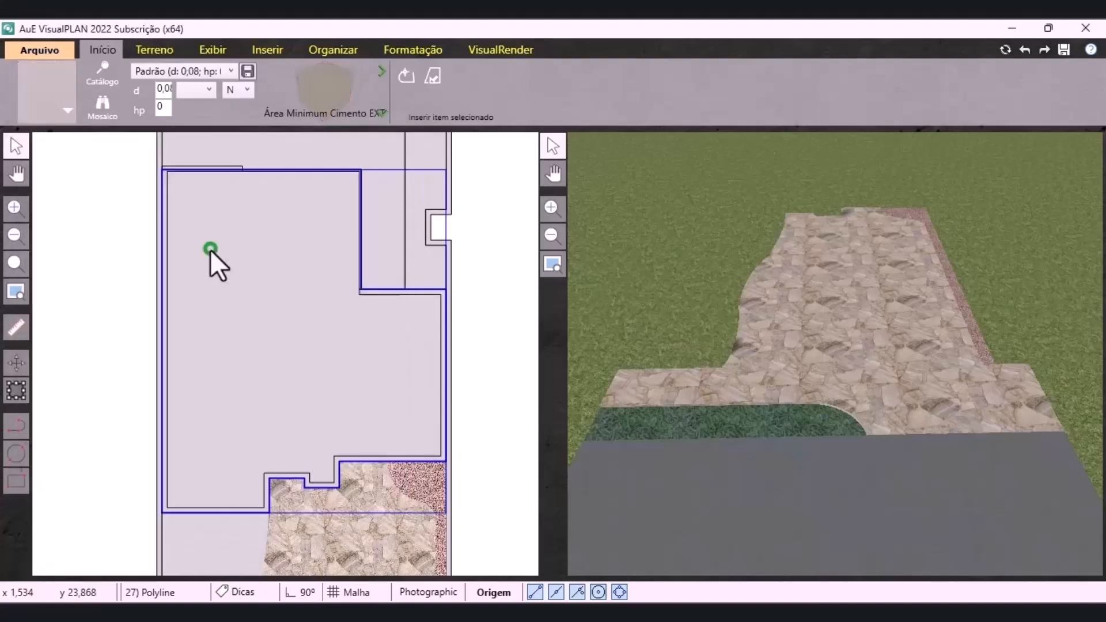
pyautogui.click(435, 79)
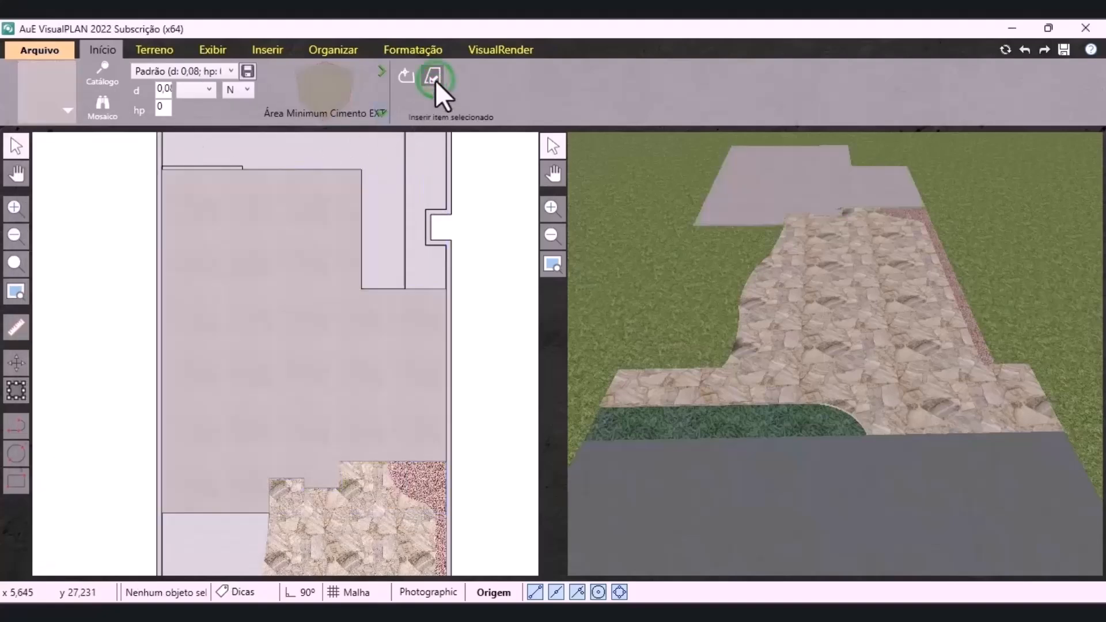
# Send the house's Minimum Cimento EXT floor to the back, behind the wall lines, and deselect it
pyautogui.click(321, 333)
pyautogui.click(421, 50)
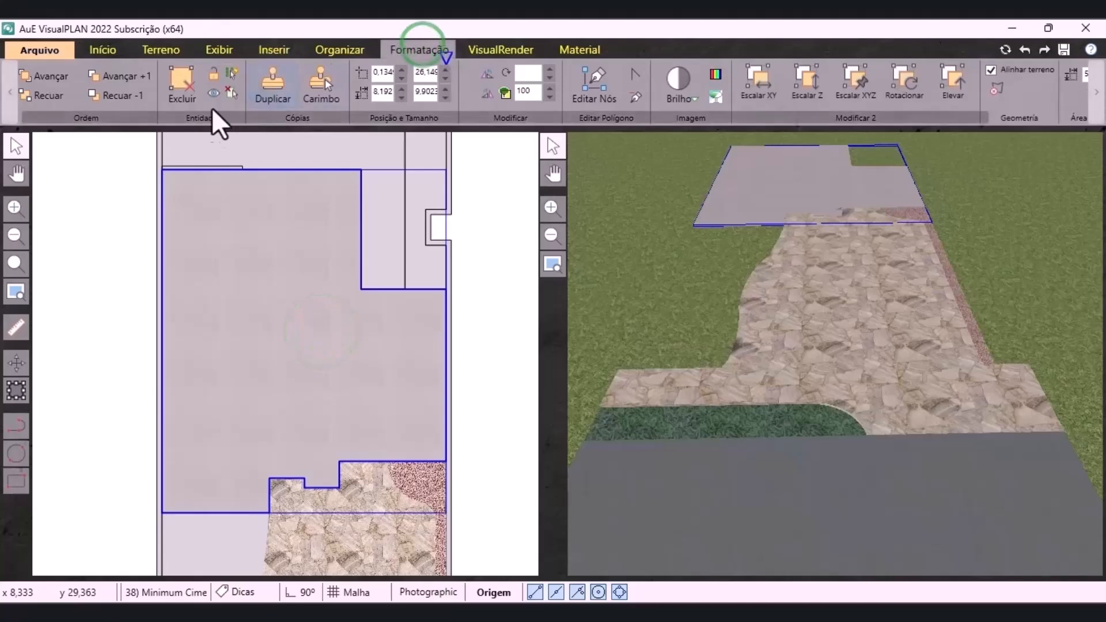
pyautogui.click(52, 99)
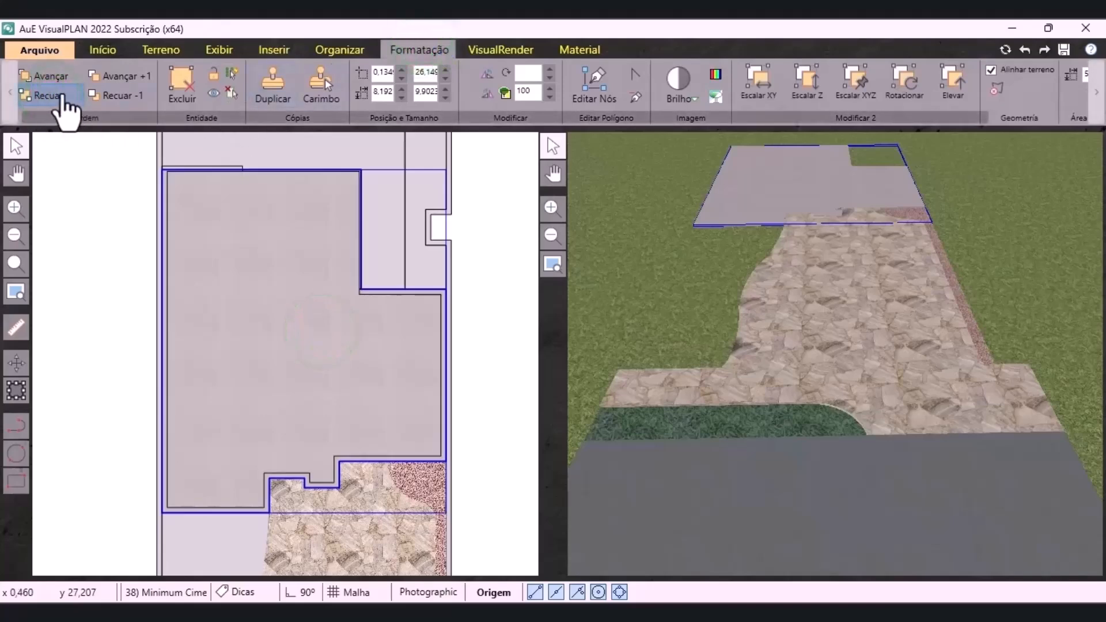
pyautogui.click(95, 303)
# Fill the L-shaped area behind the house with the Deck Peroba floor, searching the floor catalogue for code "de.ma7"
pyautogui.scroll(-3, 326, 478)
pyautogui.scroll(4, 302, 314)
pyautogui.click(355, 364)
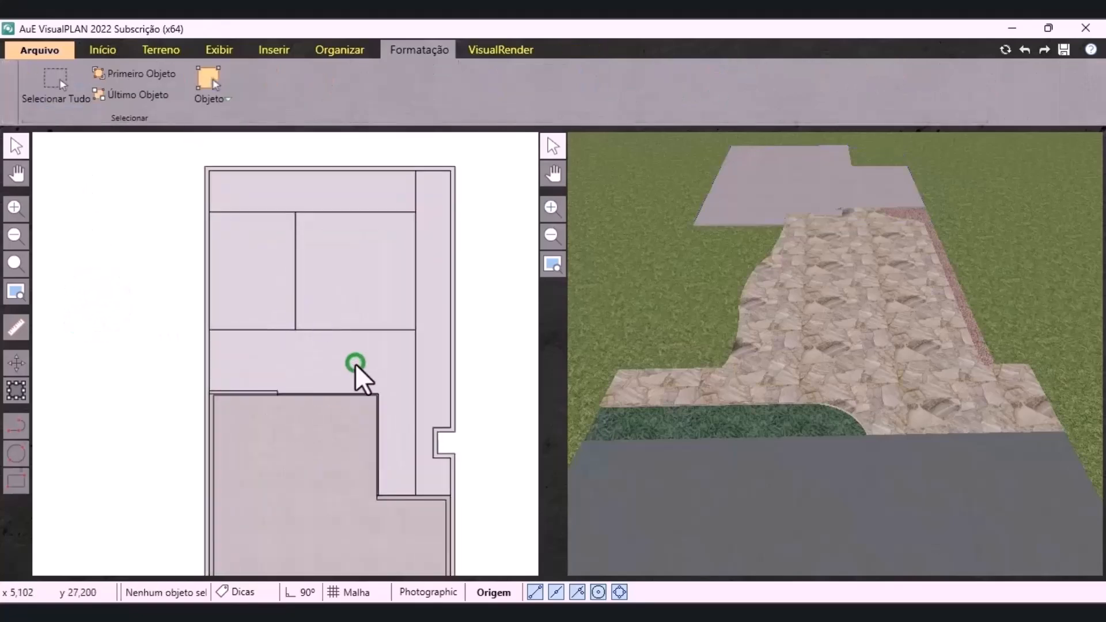
pyautogui.click(104, 52)
pyautogui.click(66, 107)
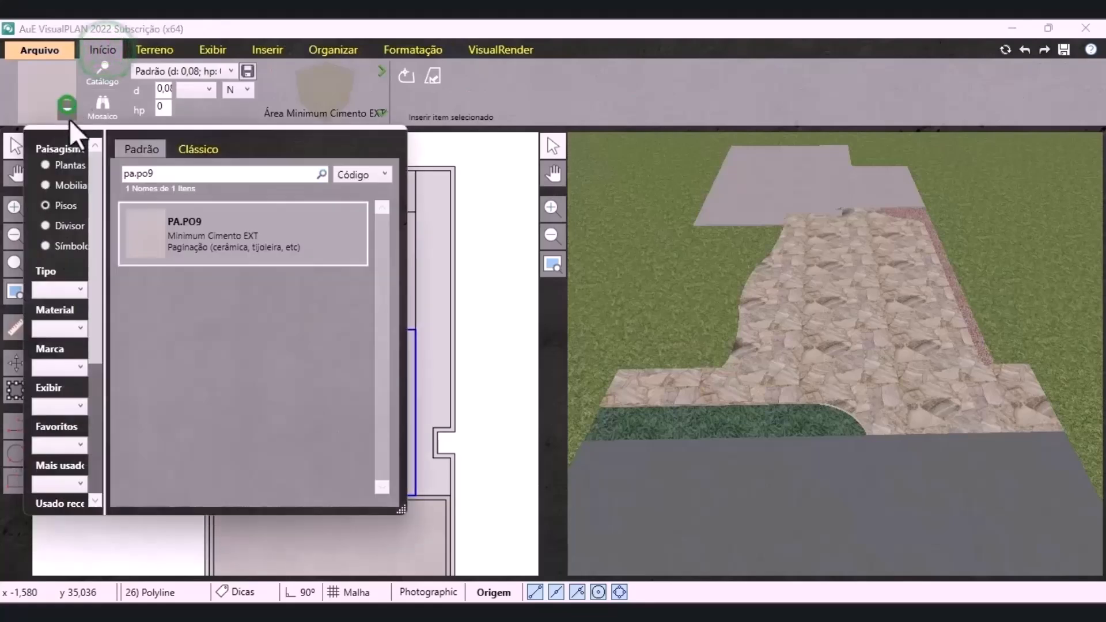
pyautogui.click(155, 174)
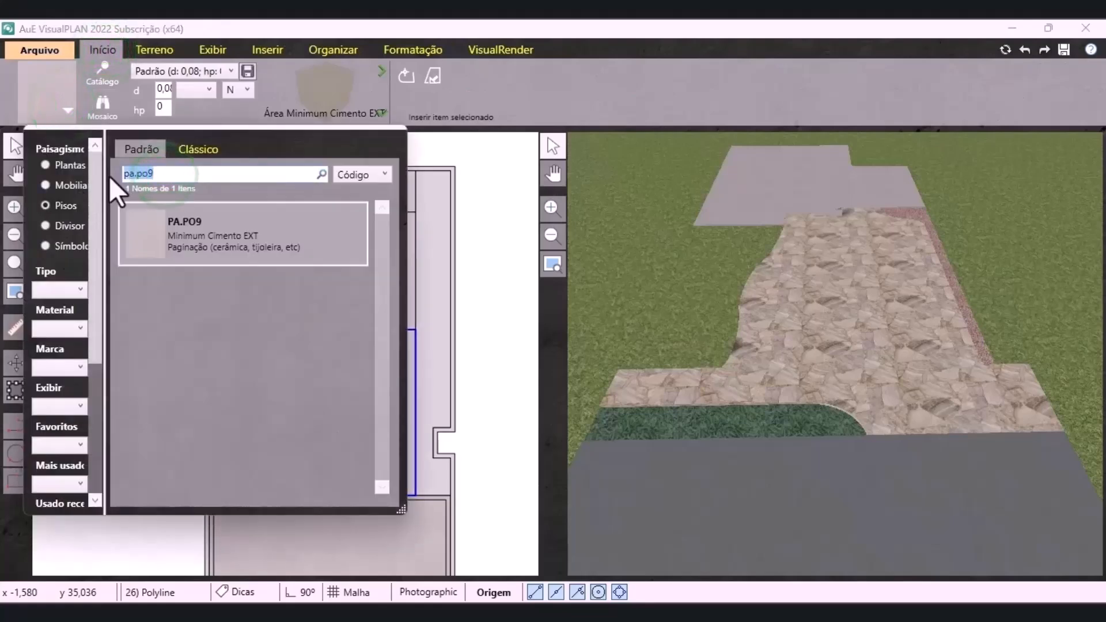
pyautogui.write('de.ma7')
pyautogui.click(168, 233)
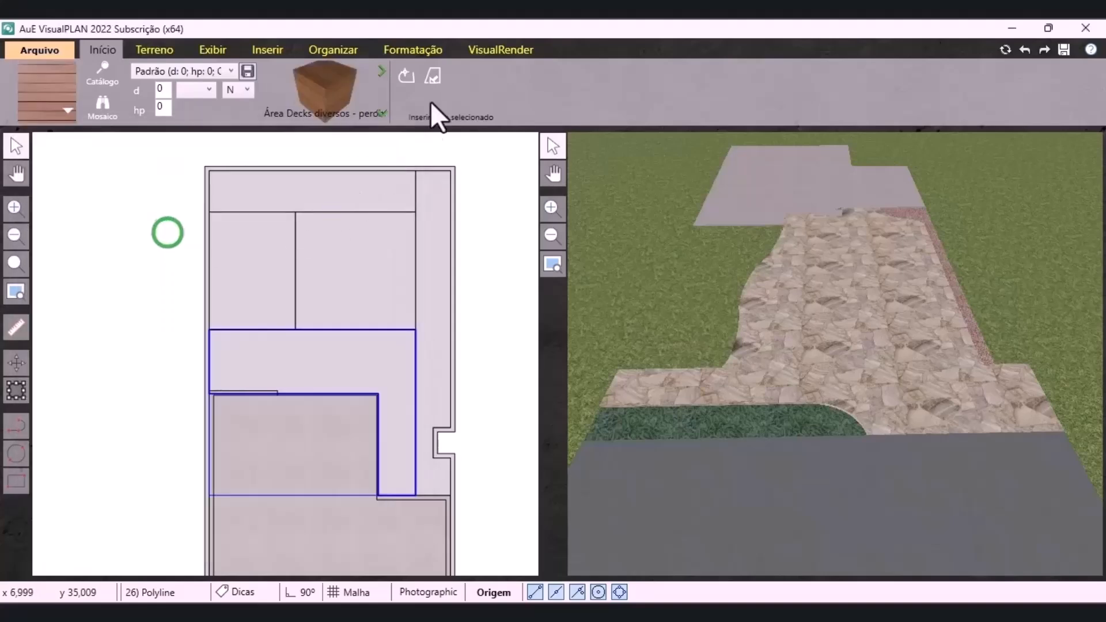
pyautogui.click(433, 76)
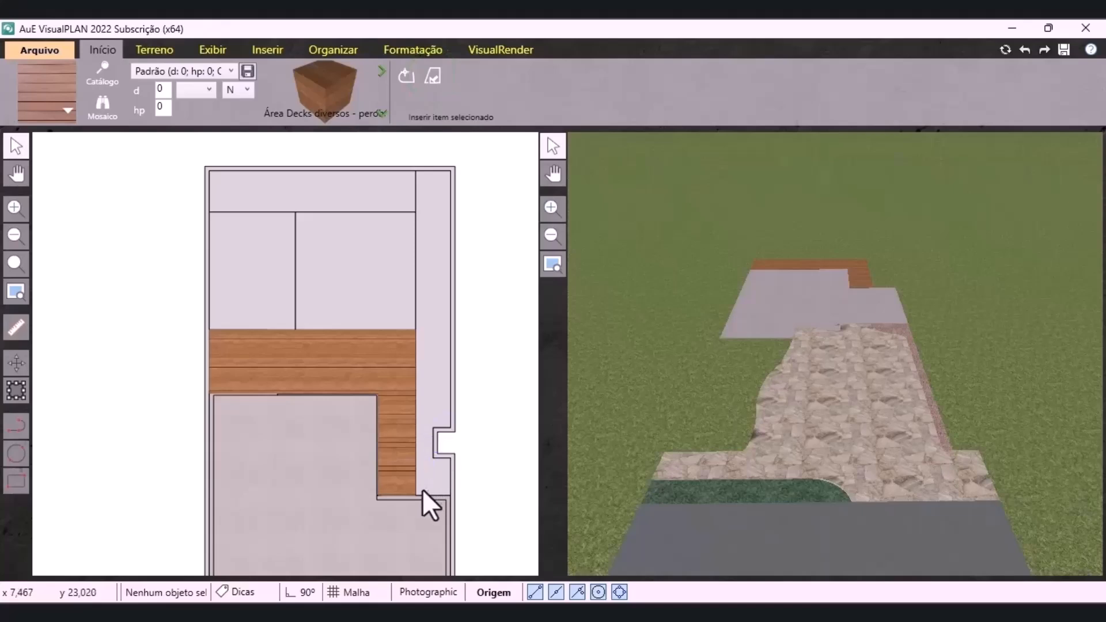
# Fill the square area above the wooden deck with the square concrete paving, searching the floor catalogue for code "pa.co2"
pyautogui.scroll(1, 344, 167)
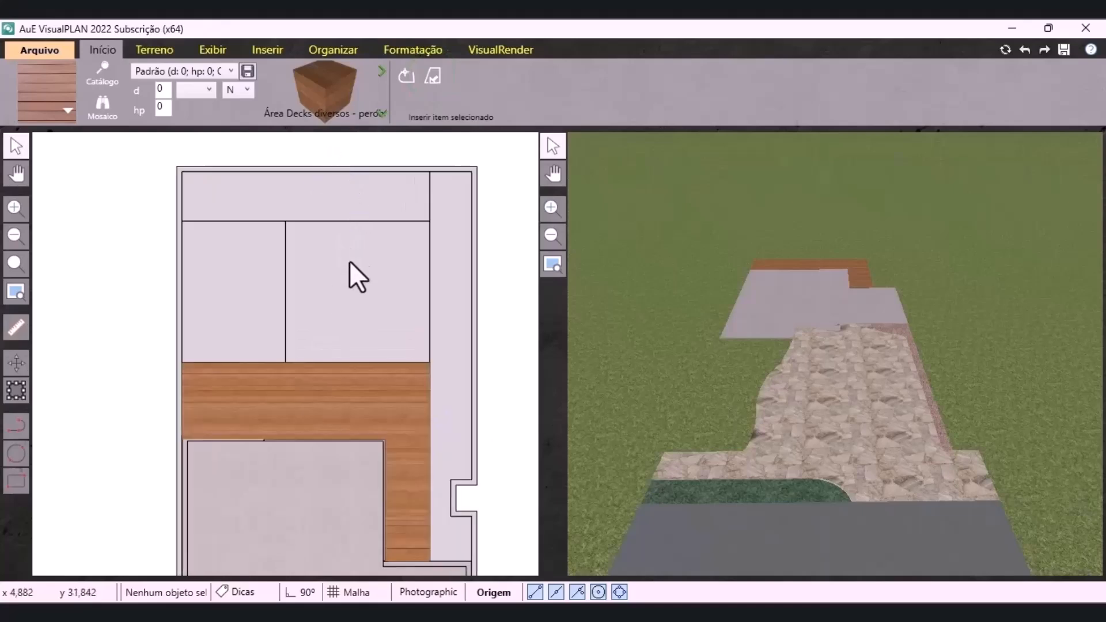
pyautogui.click(349, 278)
pyautogui.click(349, 278)
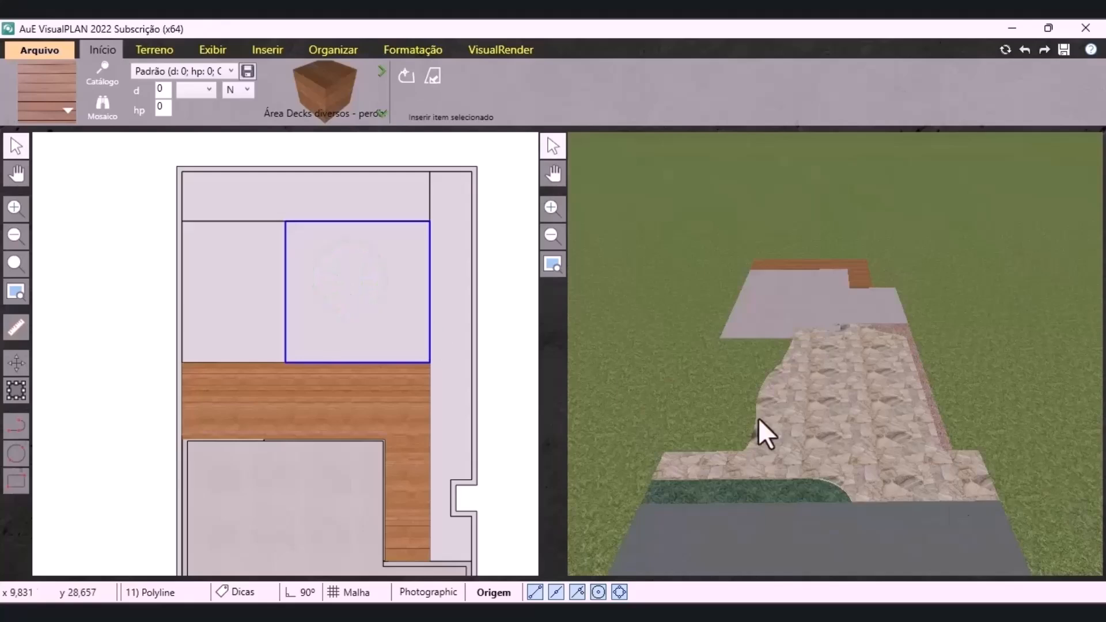
pyautogui.click(331, 278)
pyautogui.click(68, 111)
pyautogui.doubleClick(146, 178)
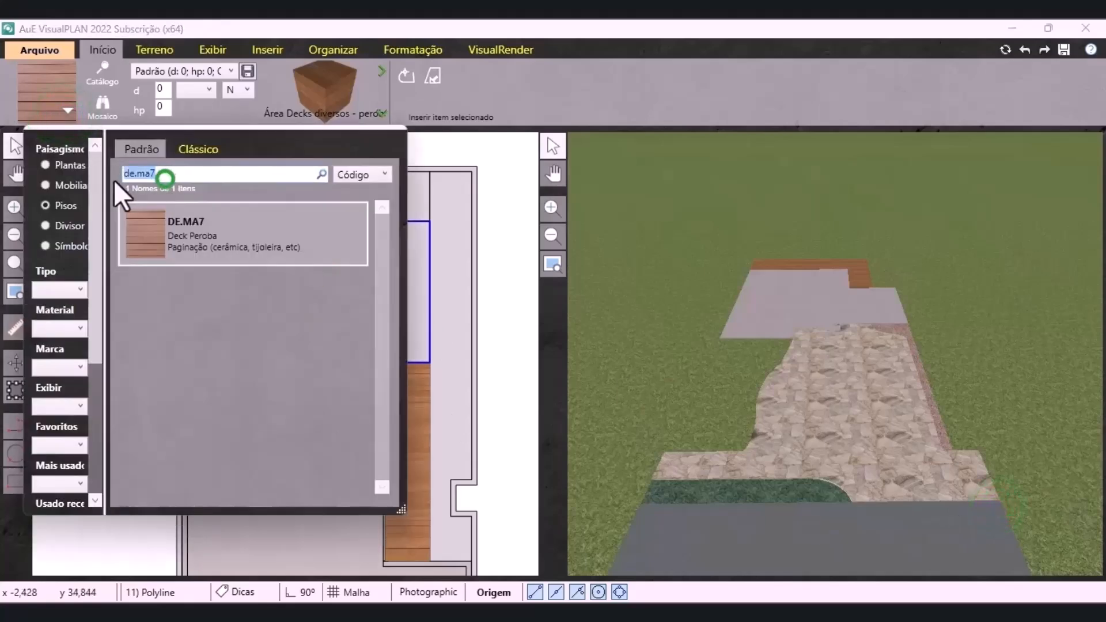
pyautogui.press('BackSpace')
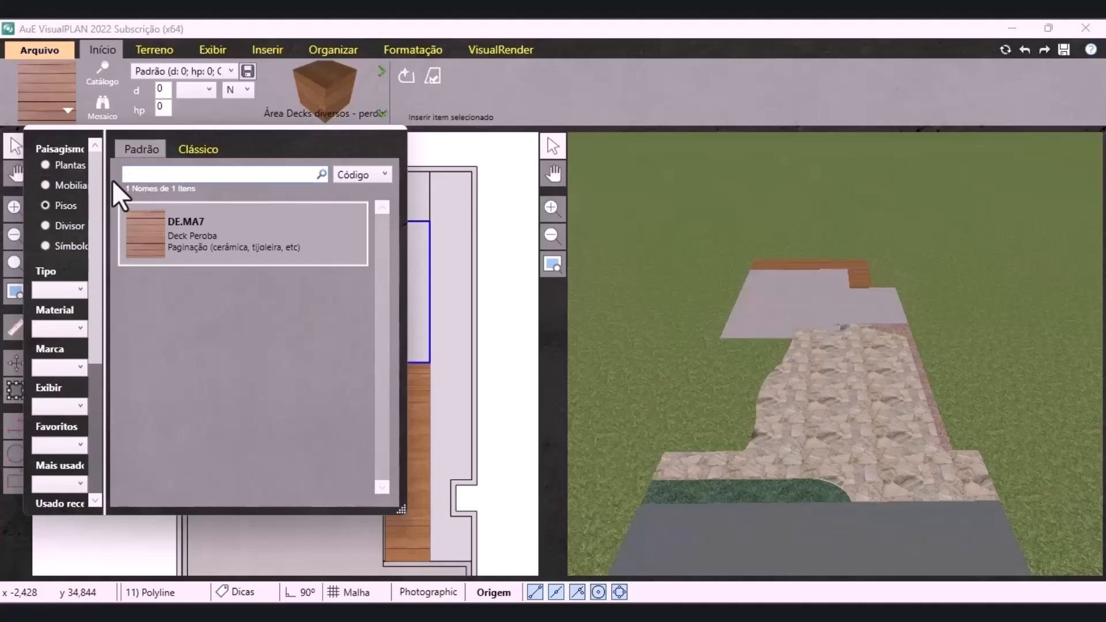
pyautogui.write('pa.co2')
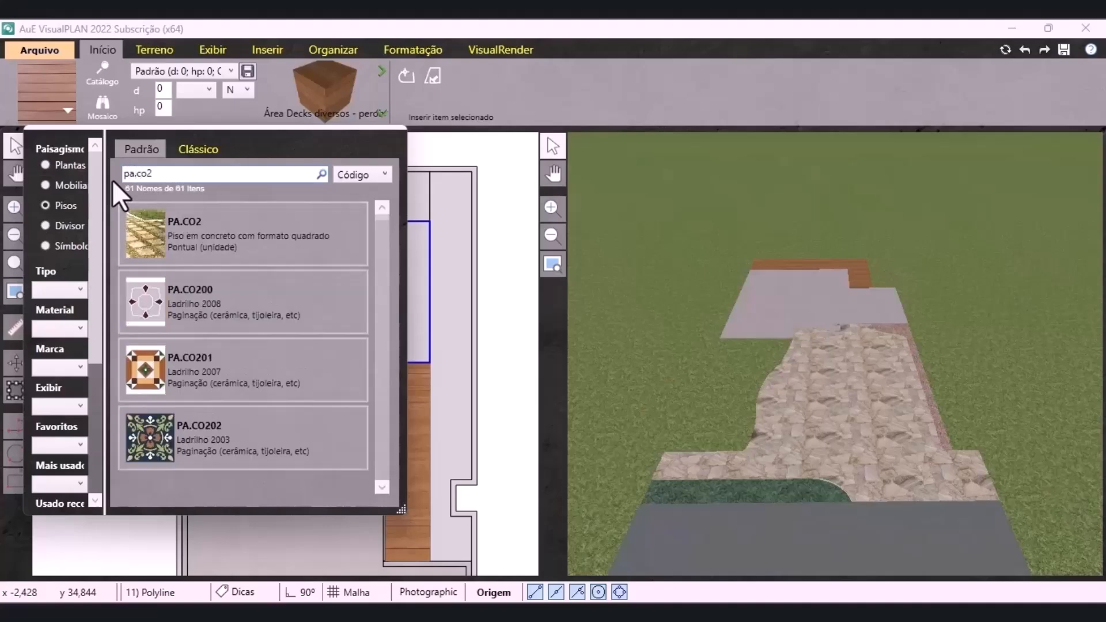
pyautogui.click(199, 248)
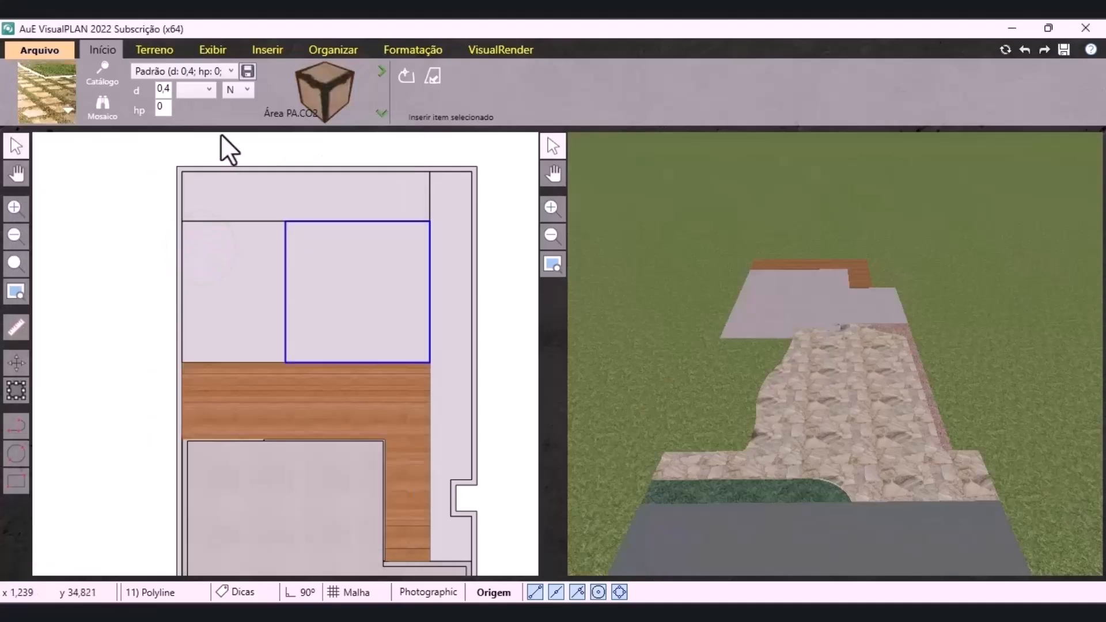
pyautogui.click(433, 77)
# Reduce the texture scale of the PA.CO2 concrete paving so its square slabs repeat at a smaller size
pyautogui.click(368, 312)
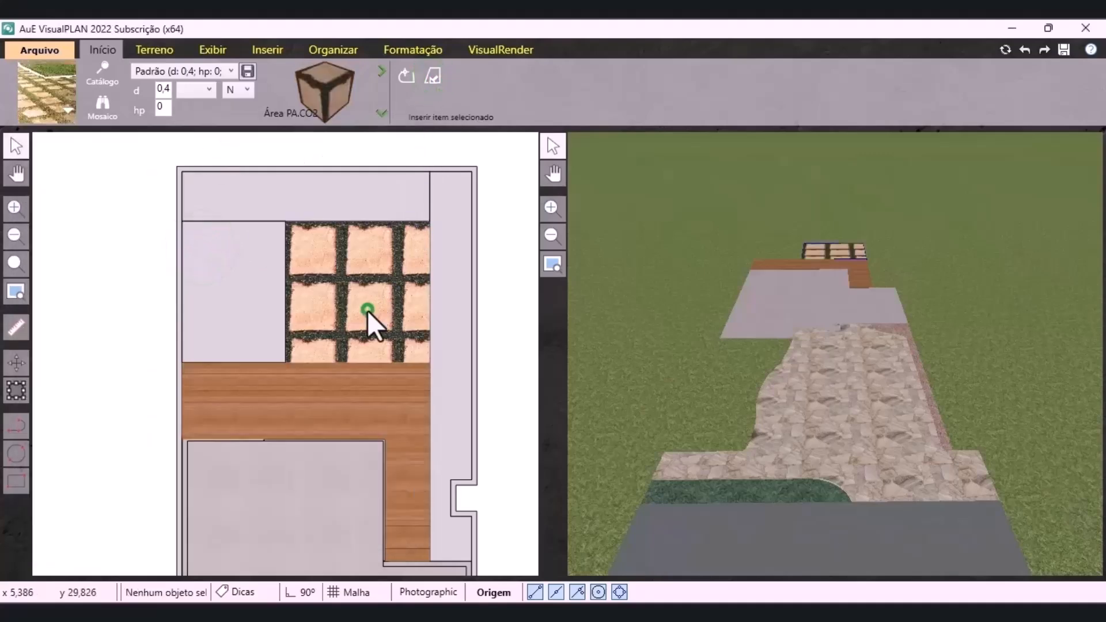
pyautogui.click(414, 49)
pyautogui.scroll(-1, 604, 120)
pyautogui.moveTo(986, 74); pyautogui.dragTo(960, 75)
pyautogui.write('3')
pyautogui.press('BackSpace')
pyautogui.write('2')
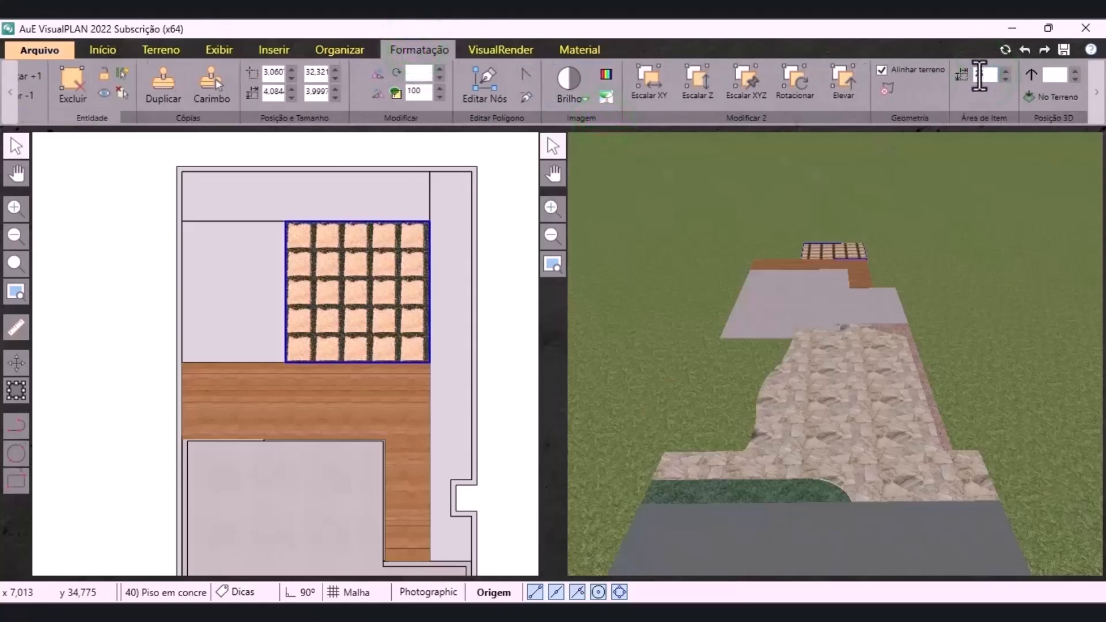
pyautogui.click(985, 73)
pyautogui.click(499, 344)
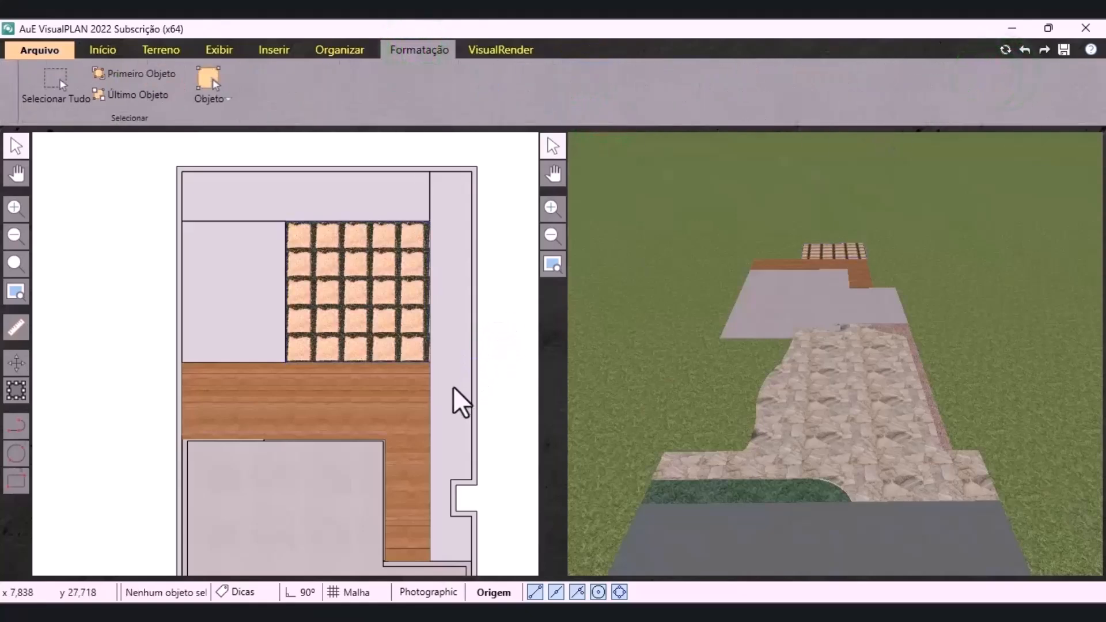
# Fill the long vertical strip beside the deck and concrete slabs with the MC.TE1 beaten-earth floor, found by its catalogue code
pyautogui.click(461, 403)
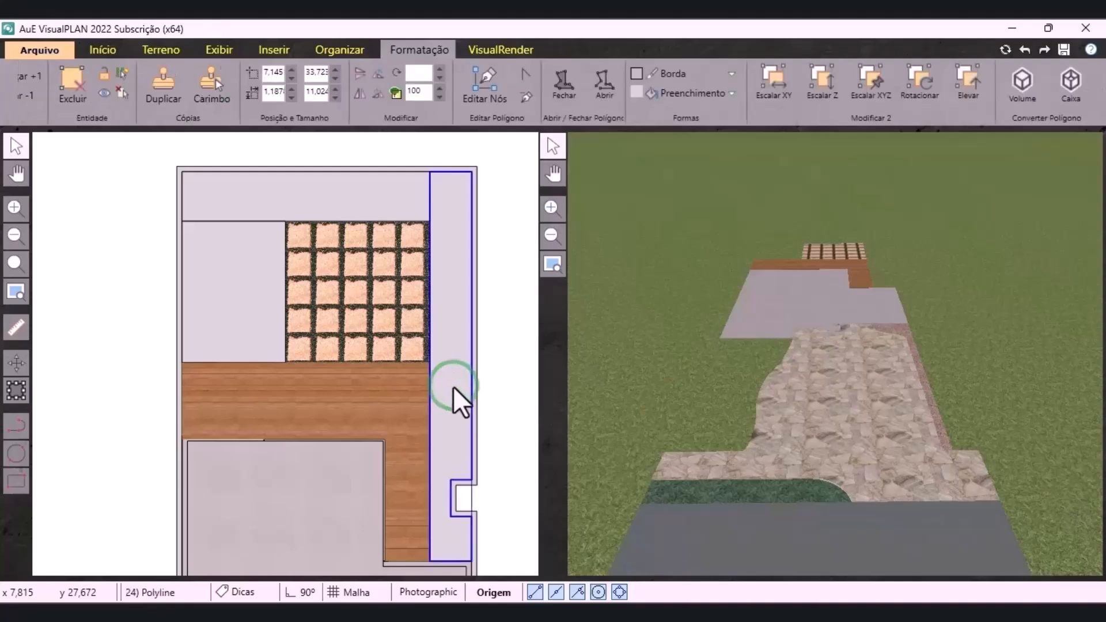
pyautogui.moveTo(180, 116); pyautogui.dragTo(19, 121)
pyautogui.click(96, 46)
pyautogui.click(73, 114)
pyautogui.moveTo(161, 171); pyautogui.dragTo(102, 177)
pyautogui.write('mc')
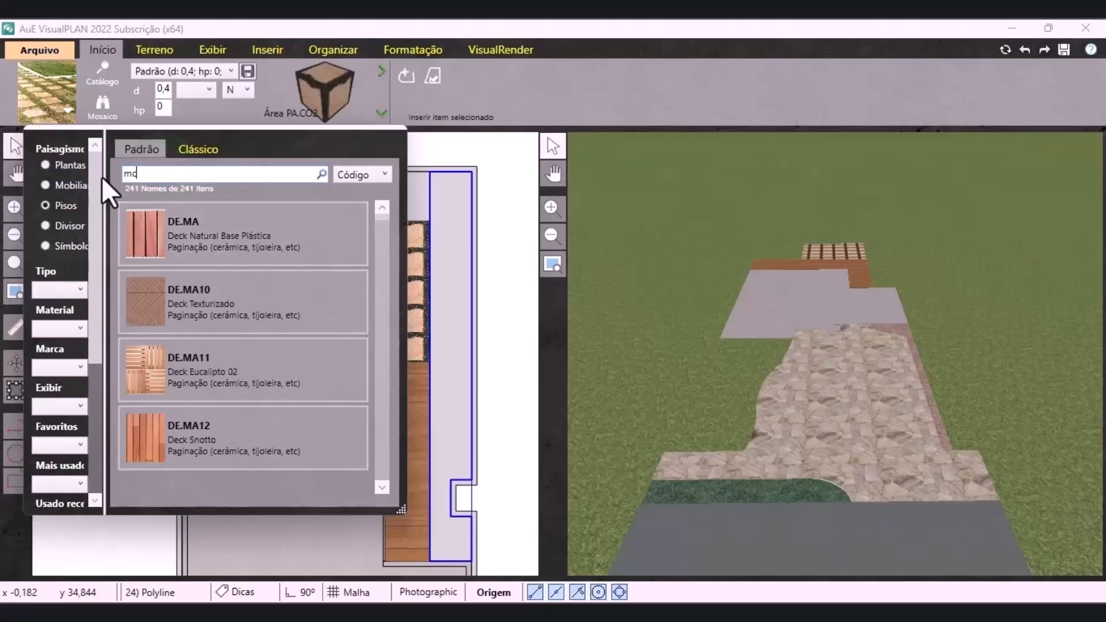
pyautogui.write('.te1')
pyautogui.press('Return')
pyautogui.click(156, 232)
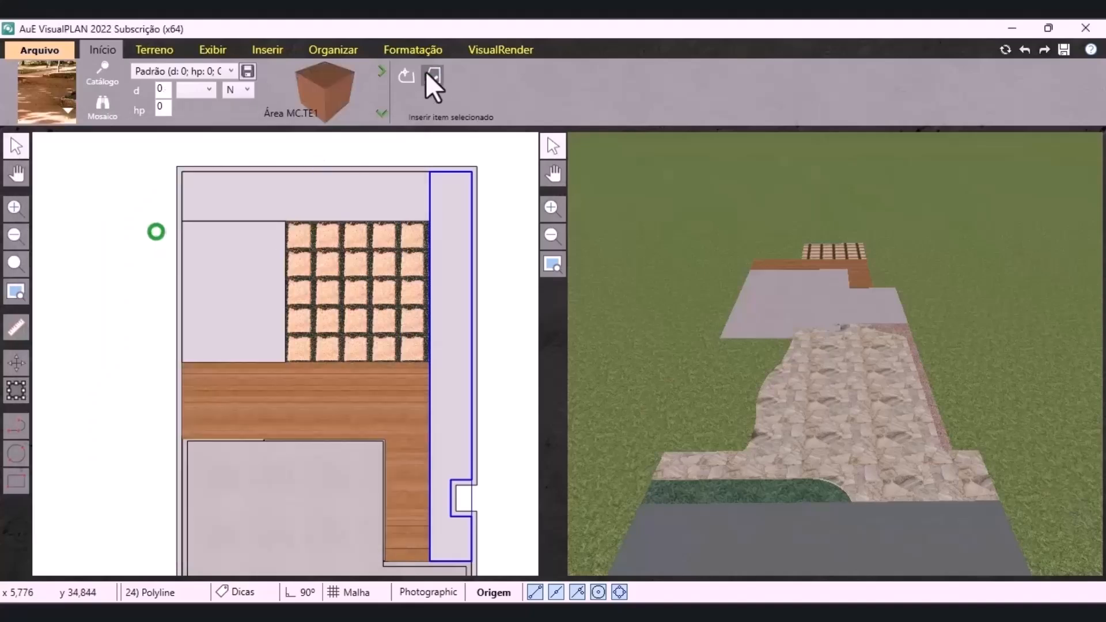
pyautogui.click(433, 70)
# Raise the beaten-earth strip above the terrain by changing its 3D height
pyautogui.scroll(3, 848, 257)
pyautogui.click(442, 202)
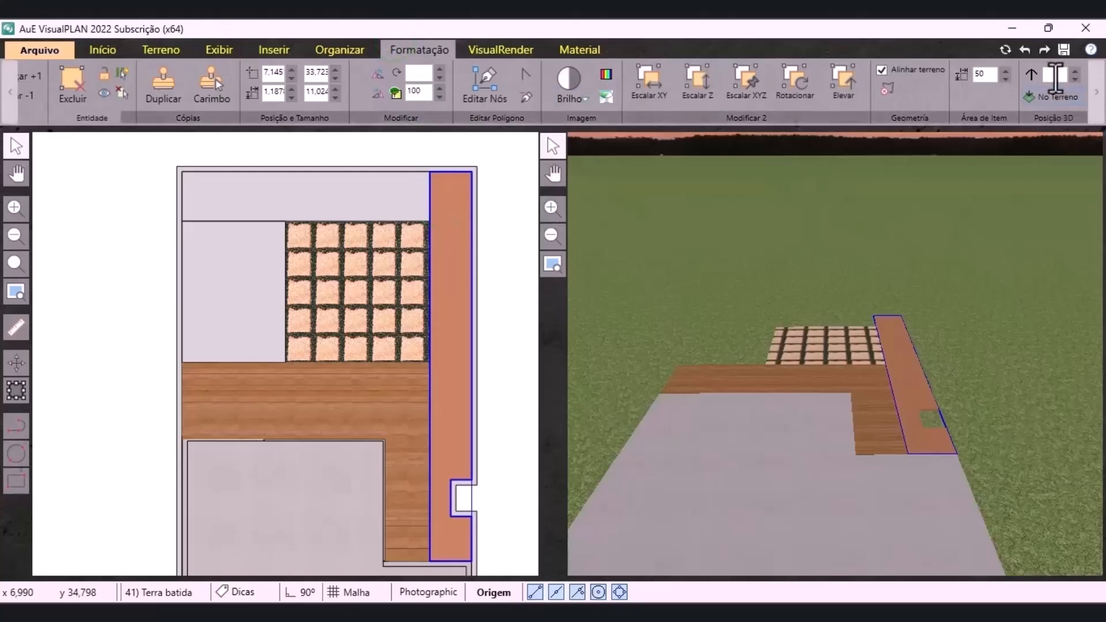
pyautogui.click(1055, 75)
pyautogui.press('Return')
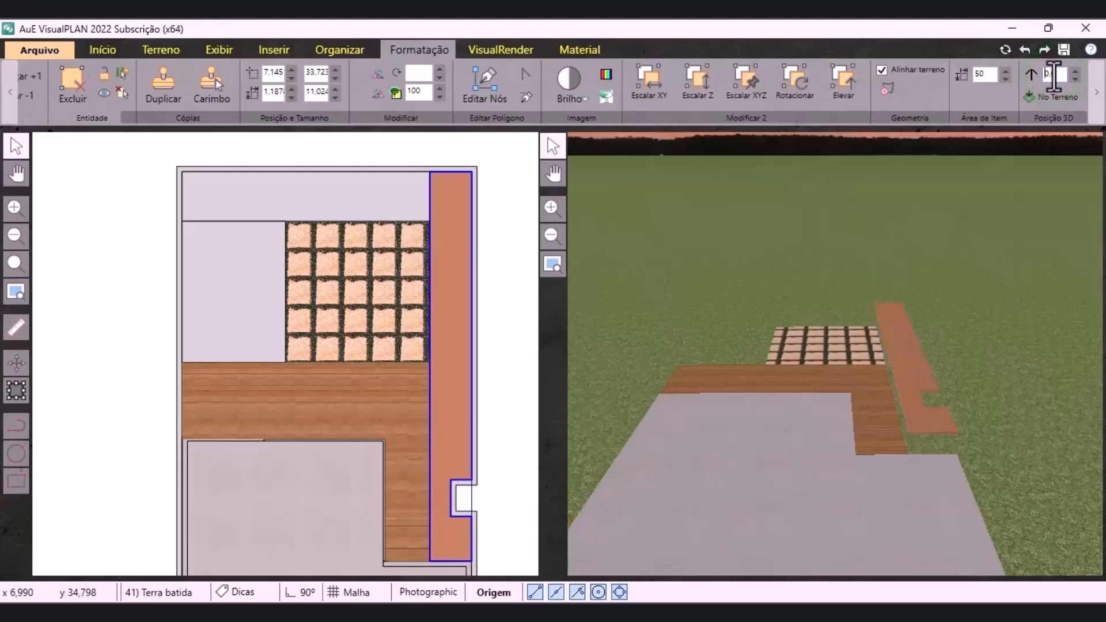
# Select the rectangle at the plan's upper end and choose the wood-bark floor for it, searching the floor catalogue for code "mc.ma1"
pyautogui.click(316, 198)
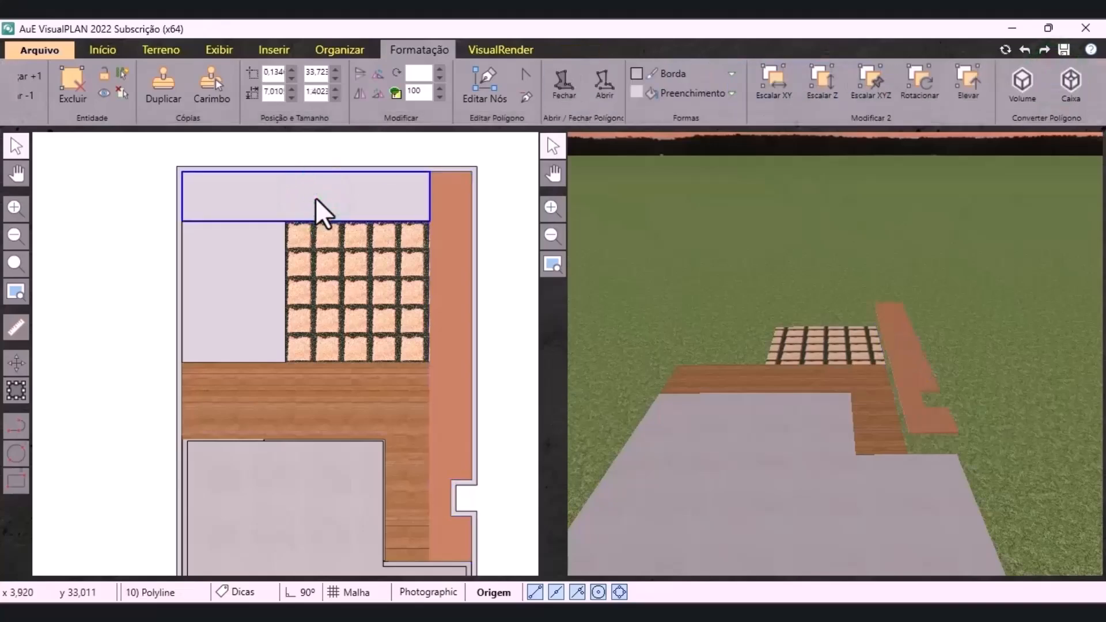
pyautogui.click(103, 50)
pyautogui.click(68, 110)
pyautogui.click(155, 171)
pyautogui.write('mc.ma1')
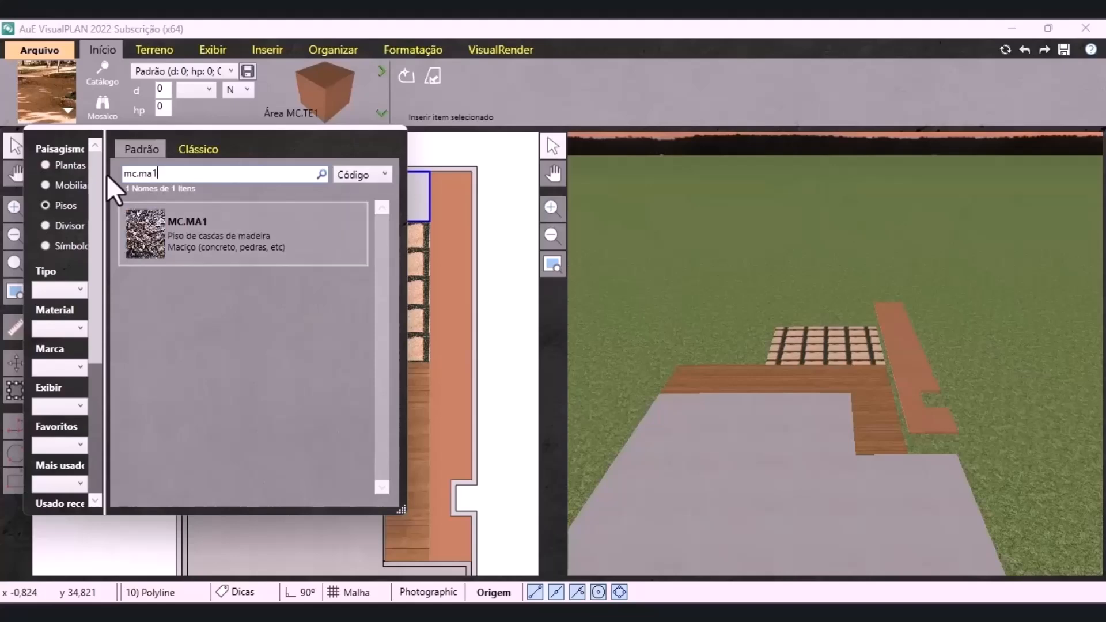
pyautogui.click(173, 241)
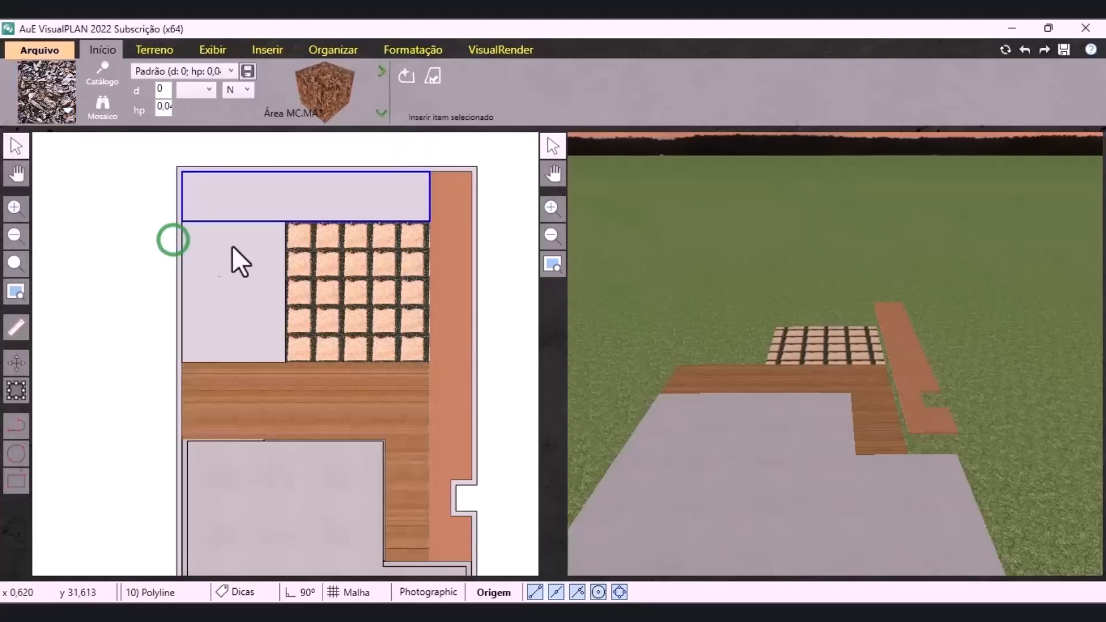
# Fill the selected upper rectangle with the MC.MA1 wood-bark floor and set its 3D position height to 0,1
pyautogui.click(430, 80)
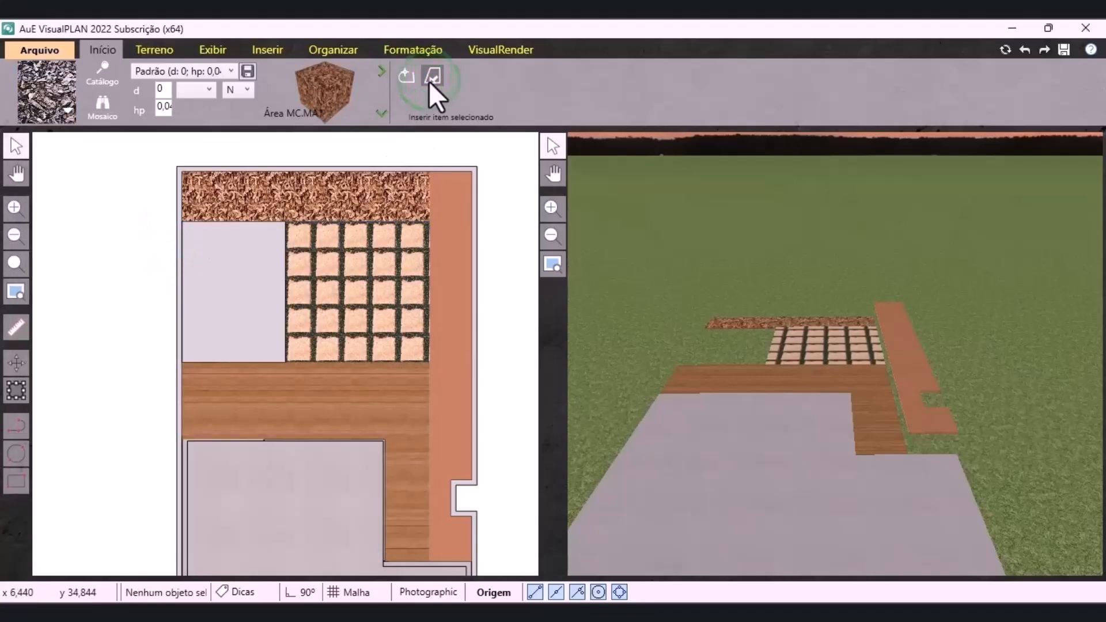
pyautogui.click(397, 201)
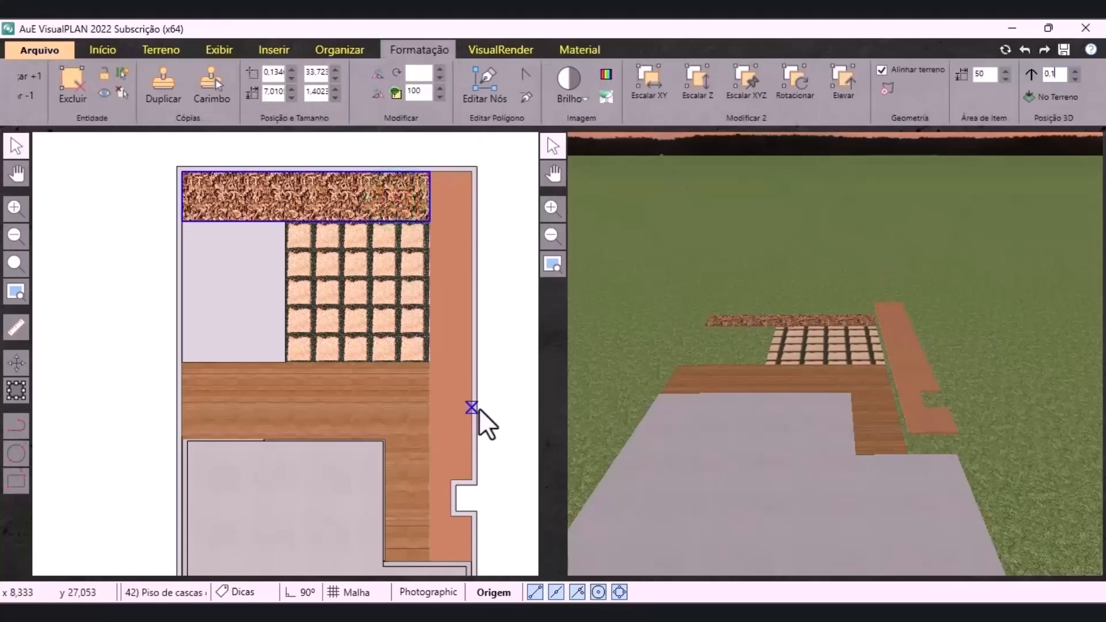
# Convert the empty rectangle beside the concrete slabs into an open box volume for the pool
pyautogui.click(218, 293)
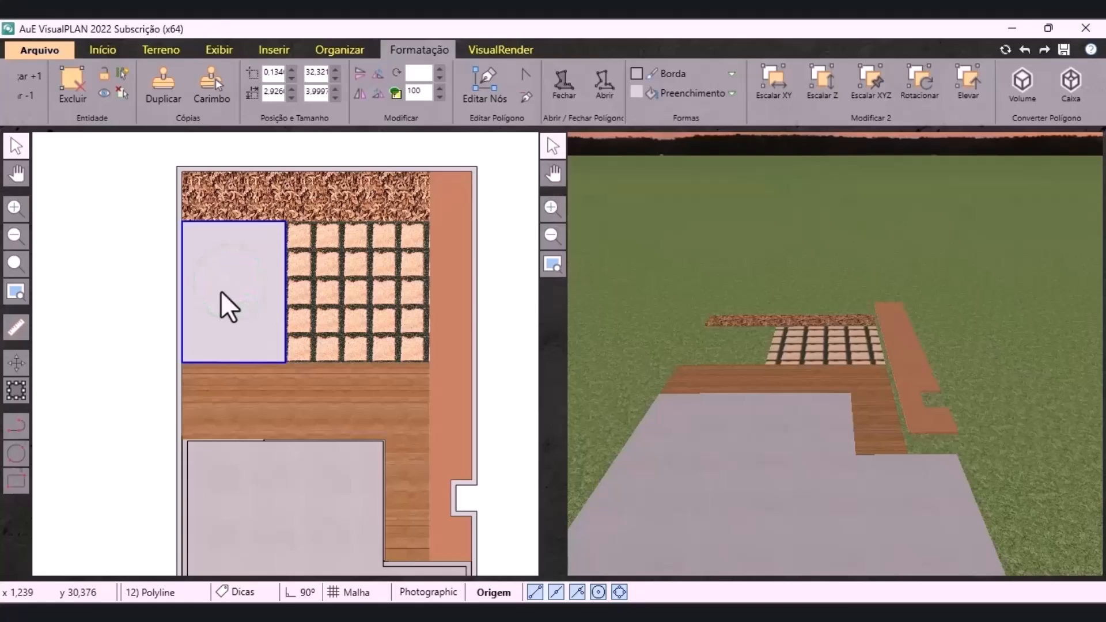
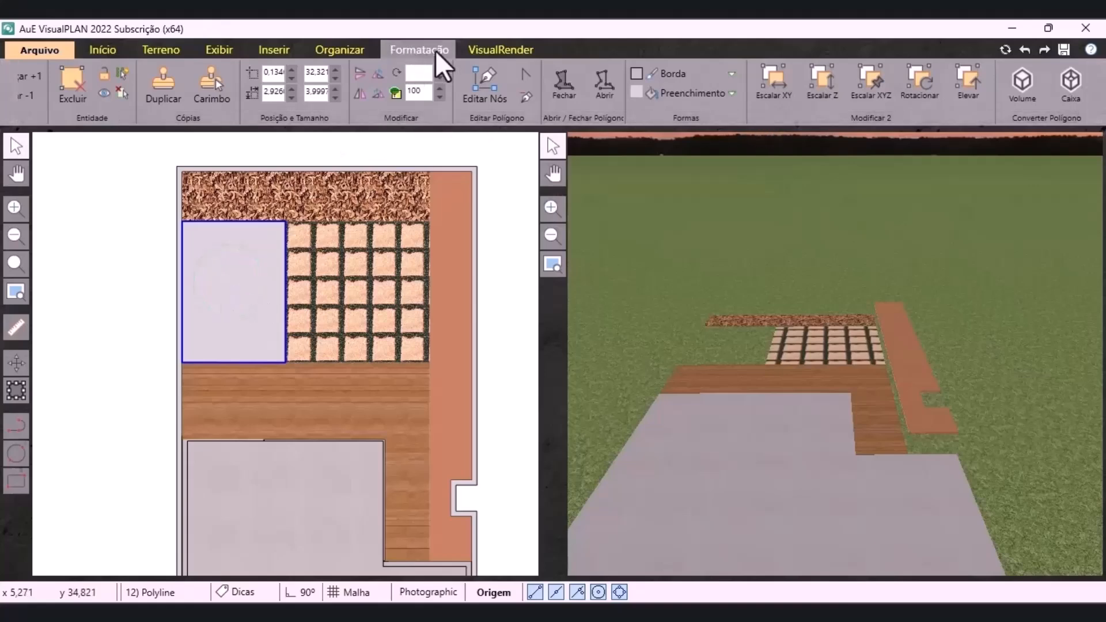
pyautogui.click(1064, 84)
pyautogui.click(234, 270)
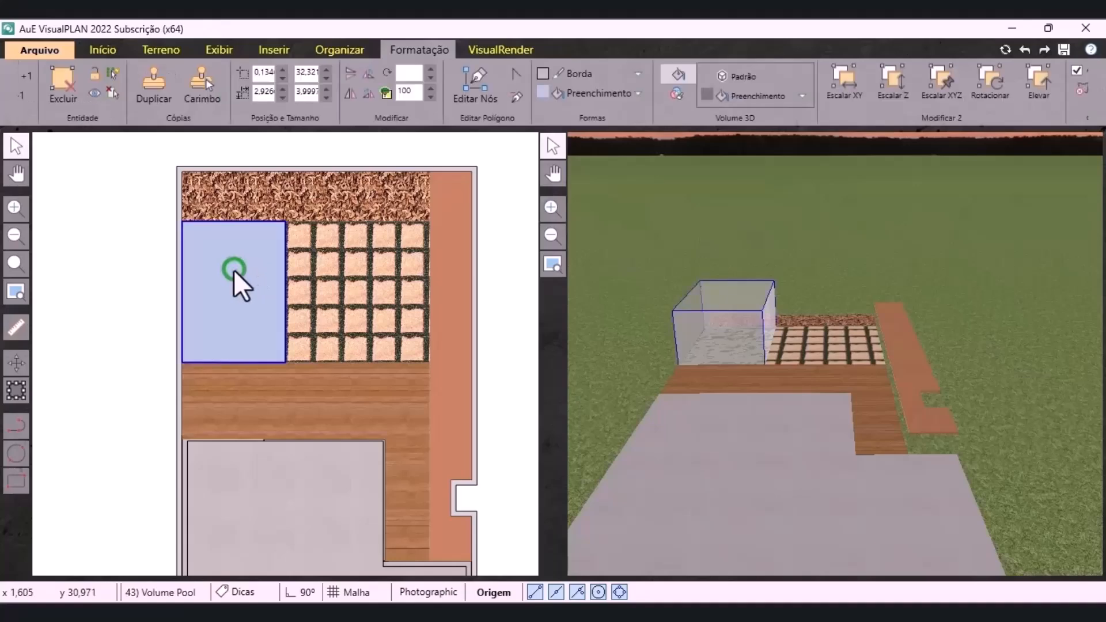
# Switch the pool volume's finish to a catalogue material and filter the materials by type Porcelanato
pyautogui.moveTo(628, 119); pyautogui.dragTo(697, 118)
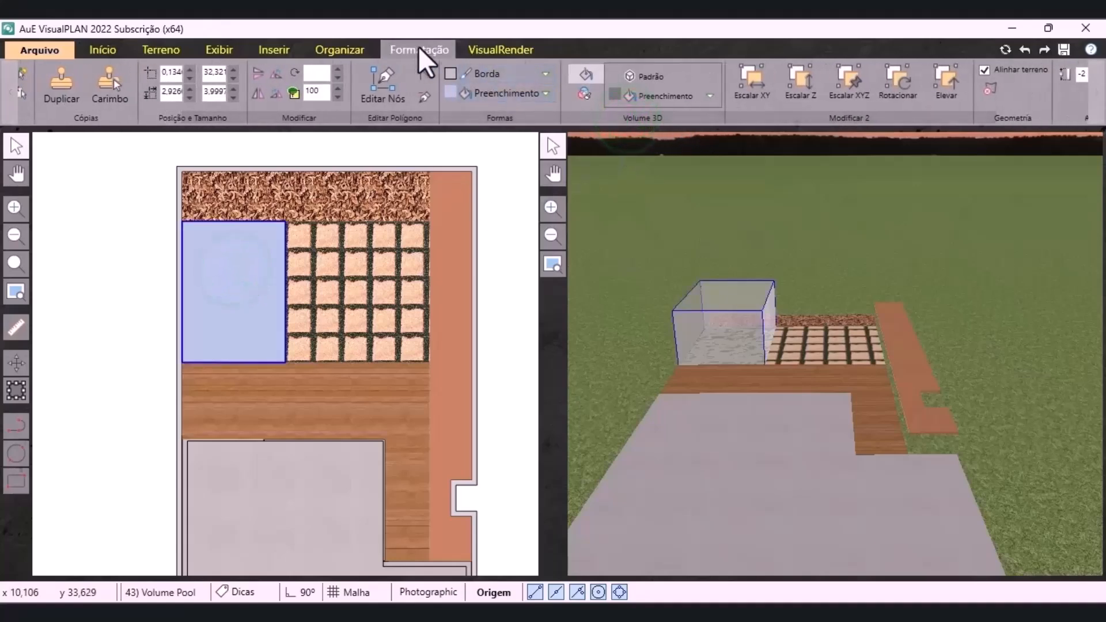
pyautogui.click(580, 91)
pyautogui.click(641, 84)
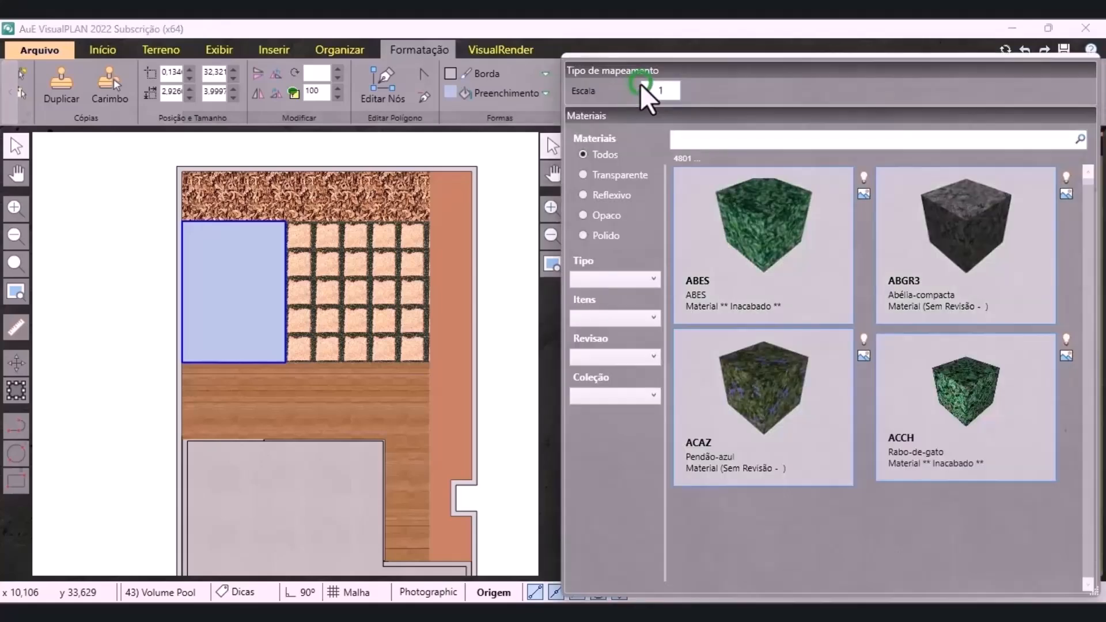
pyautogui.click(652, 278)
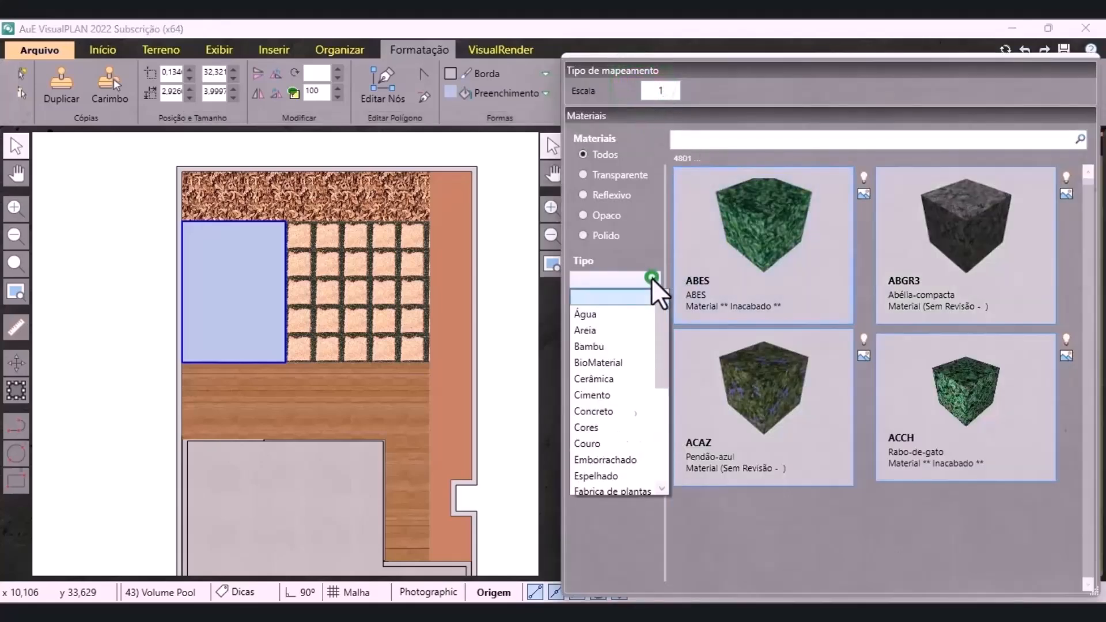
pyautogui.moveTo(658, 306); pyautogui.dragTo(649, 423)
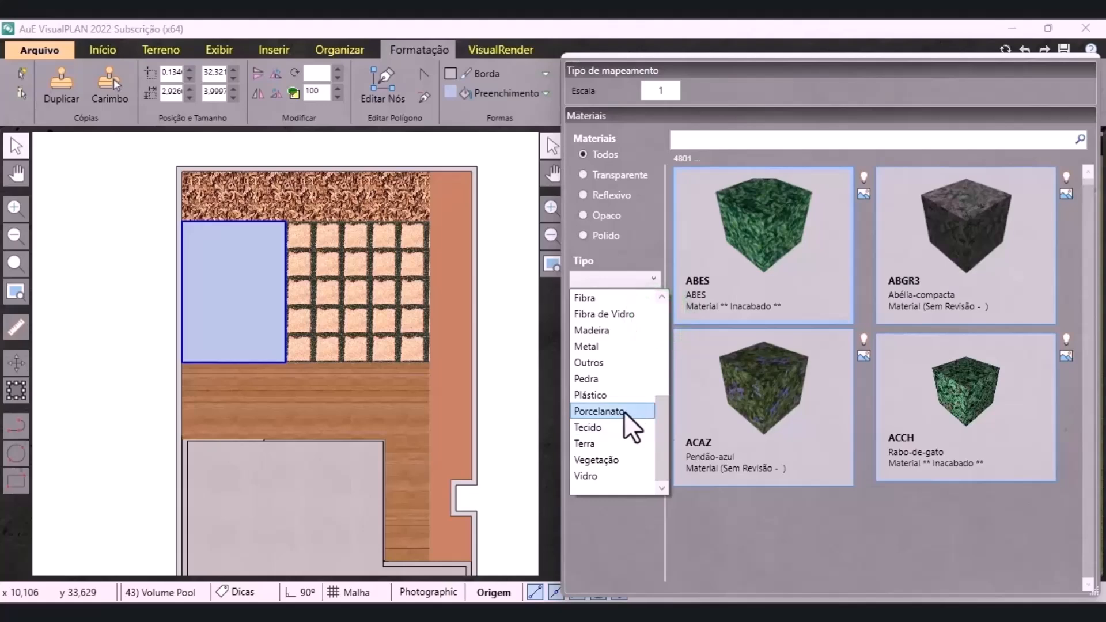
pyautogui.click(623, 412)
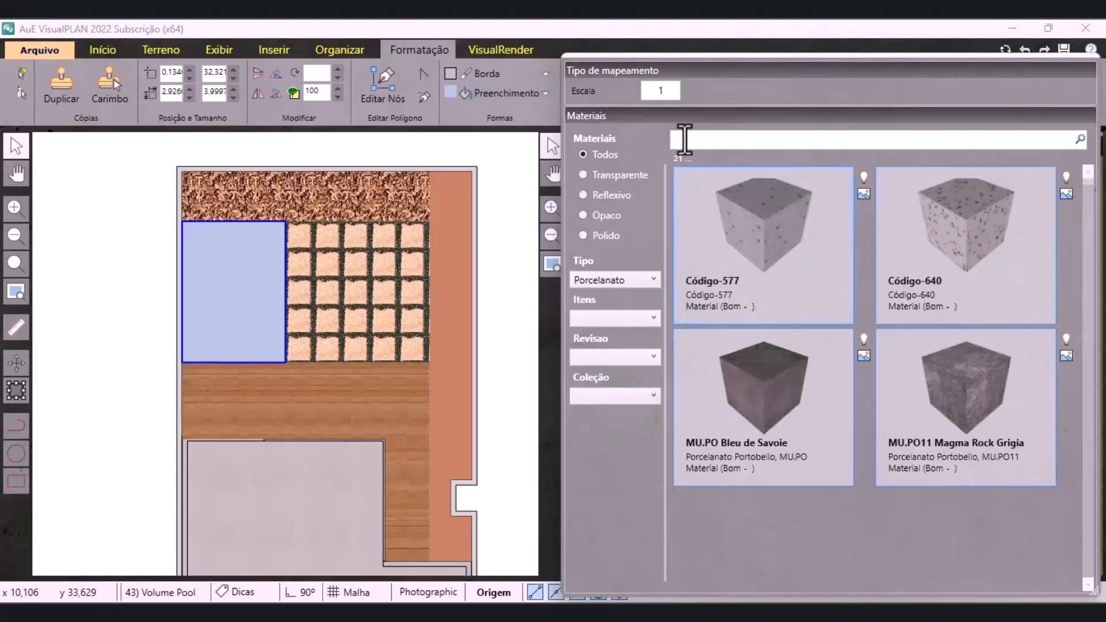
# Find material "mu.po35", reduce its texture scale and apply the MU.PO35 Barlavento Blanc porcelain to the pool volume
pyautogui.write('mu.po35')
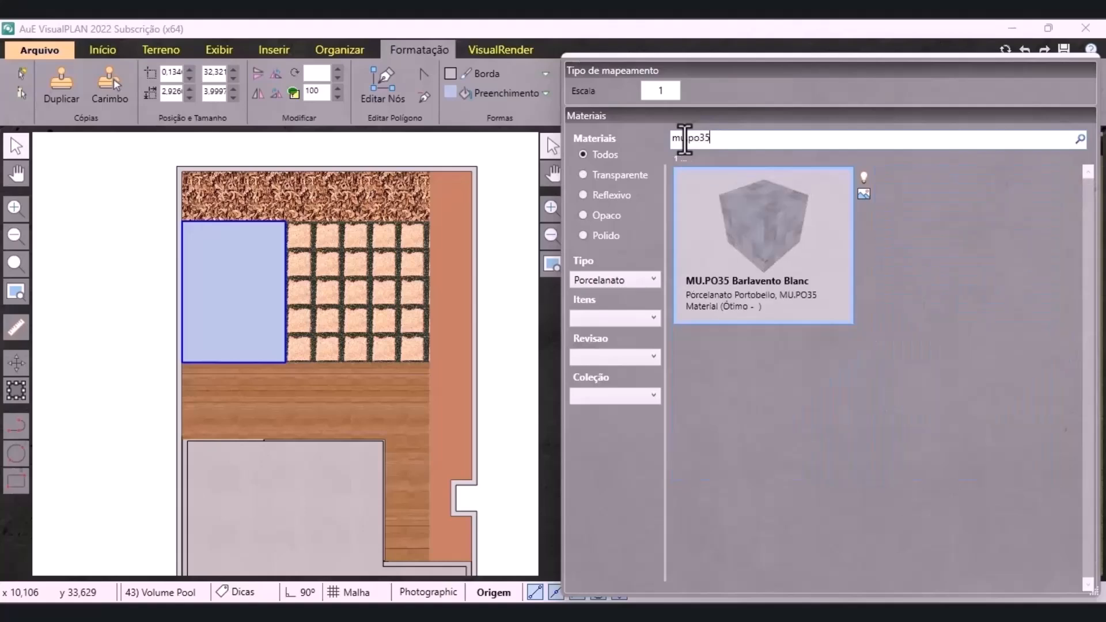
pyautogui.click(806, 245)
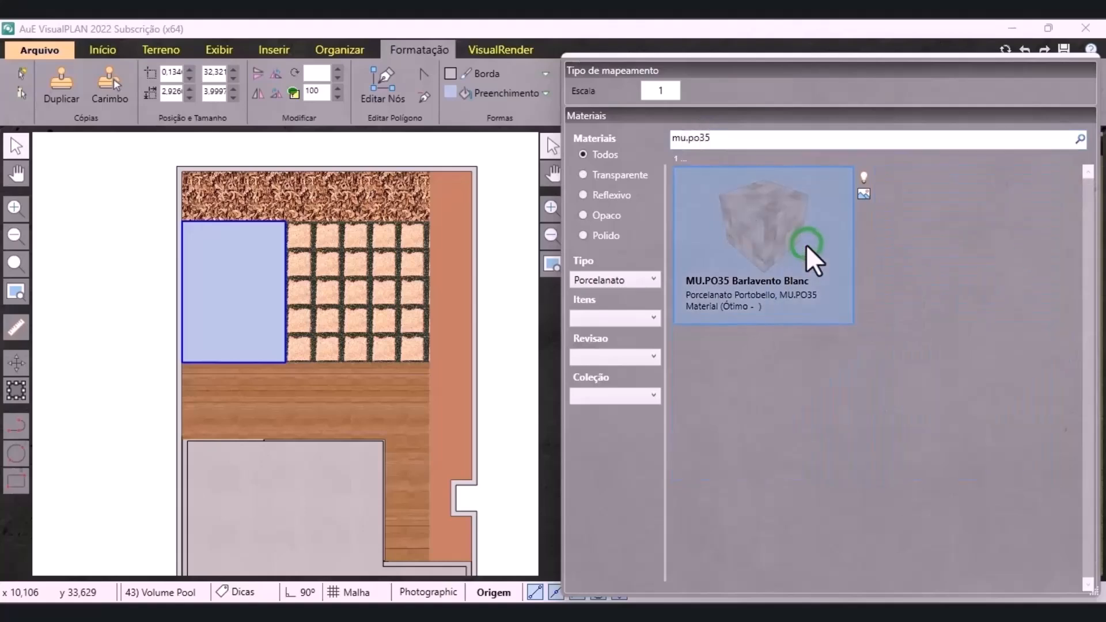
pyautogui.doubleClick(650, 91)
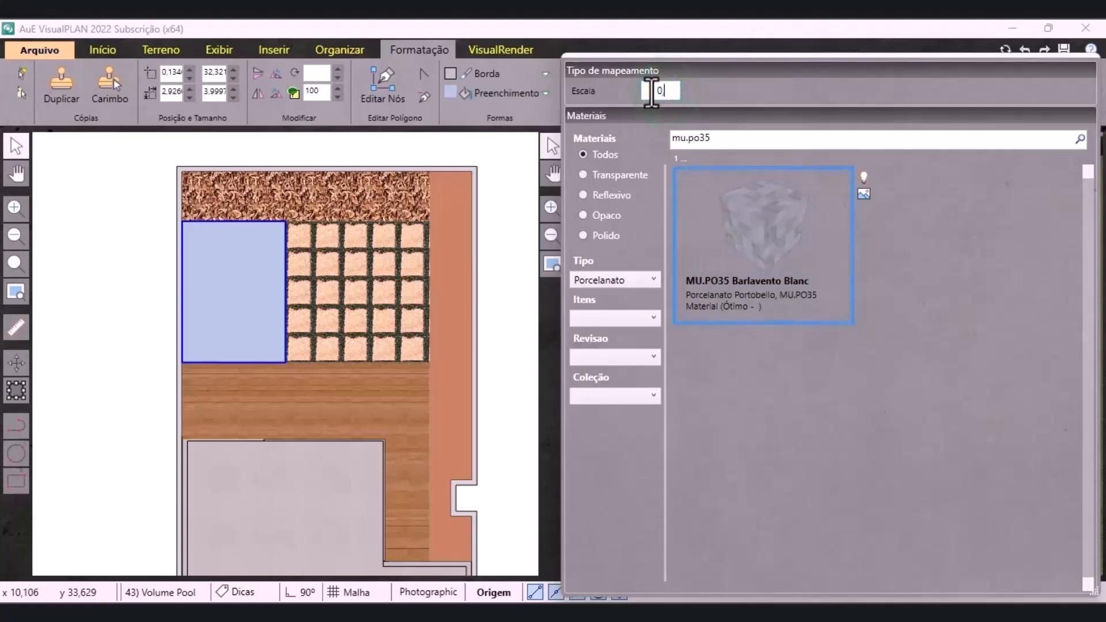
pyautogui.click(829, 289)
pyautogui.click(513, 188)
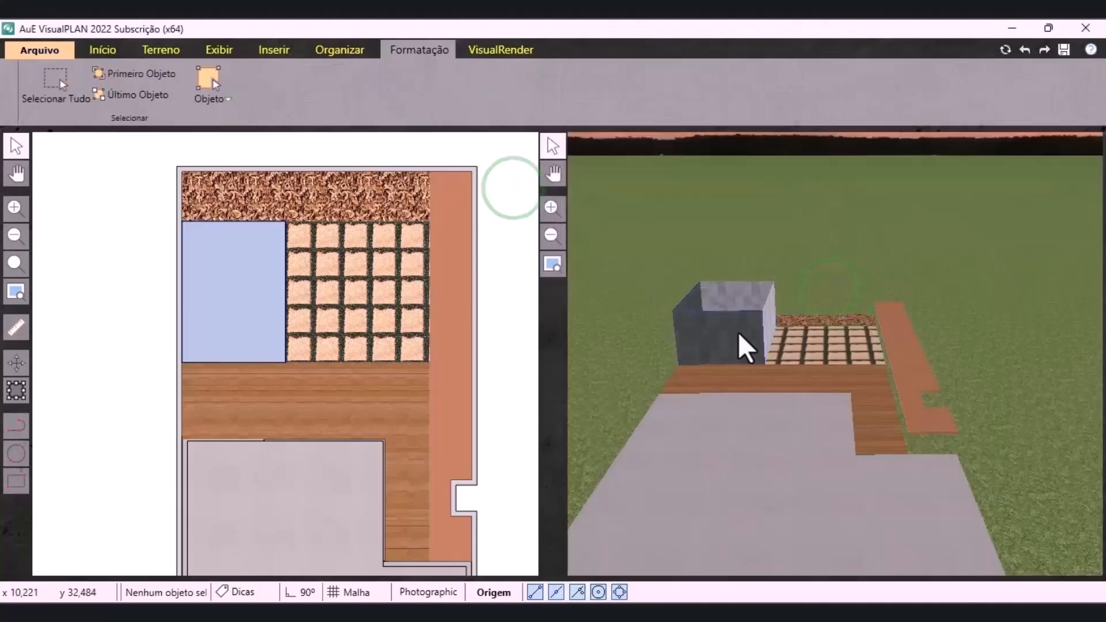
# Sink the pool into the ground by setting its height to -1,5 and its 3D position to terrain level
pyautogui.click(749, 320)
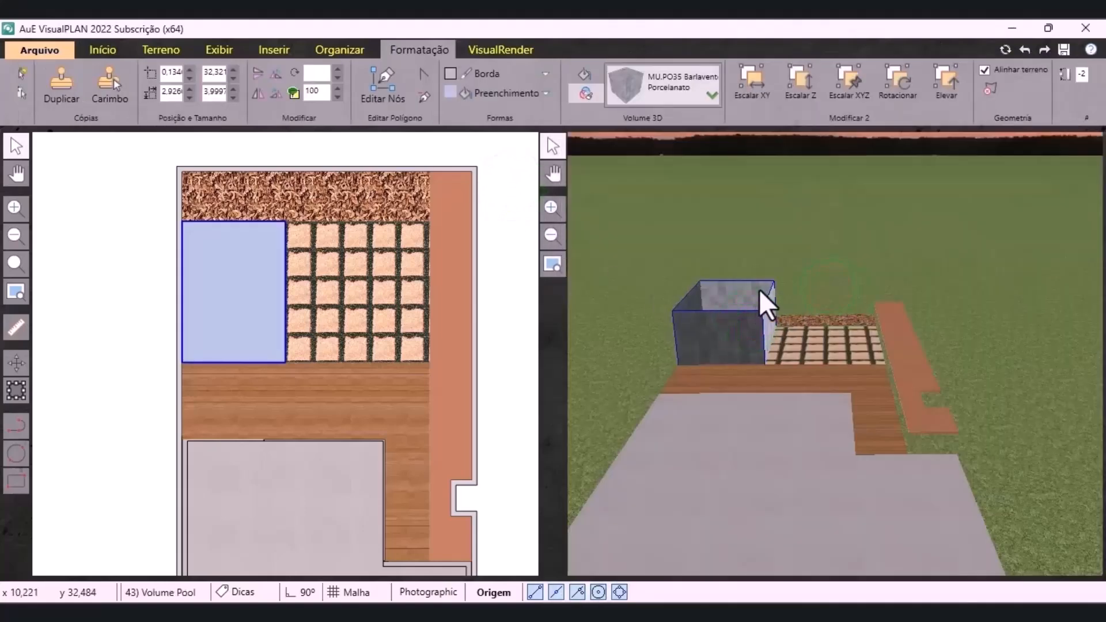
pyautogui.scroll(-2, 708, 117)
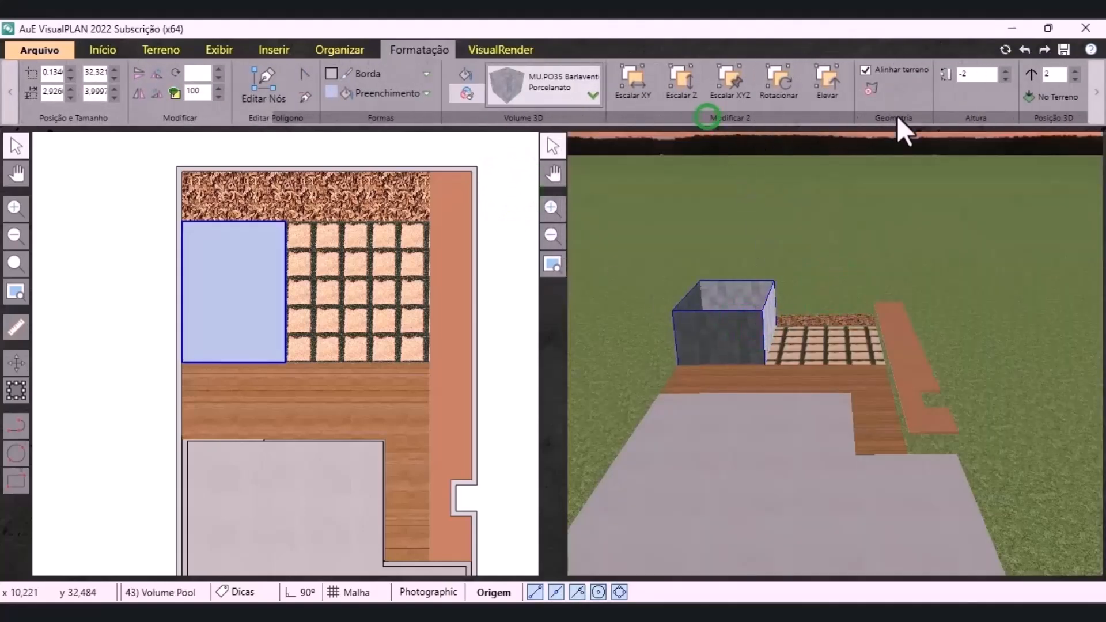
pyautogui.click(1044, 98)
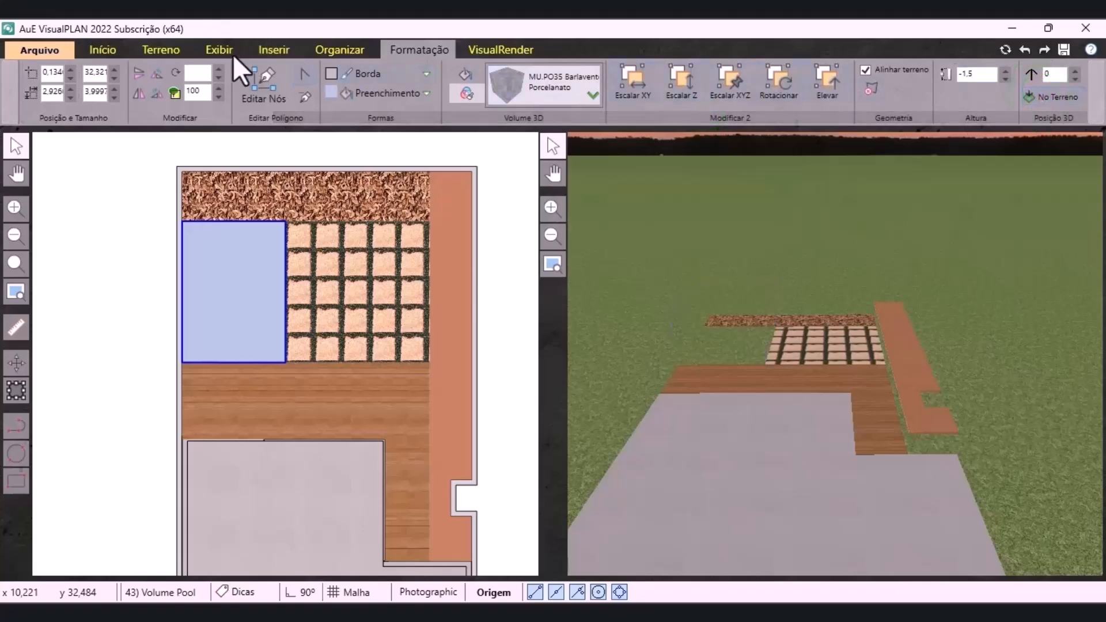
# Hide the terrain in the 3D view to examine the sunken pool, and show the terrain again
pyautogui.click(213, 46)
pyautogui.click(267, 115)
pyautogui.scroll(-3, 293, 118)
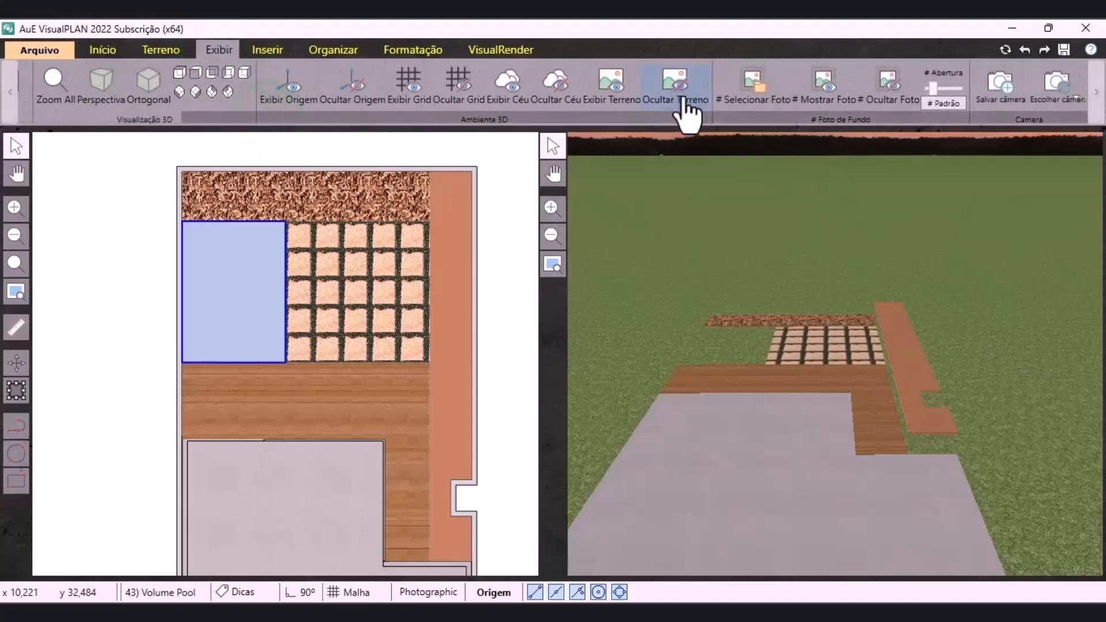
pyautogui.click(690, 89)
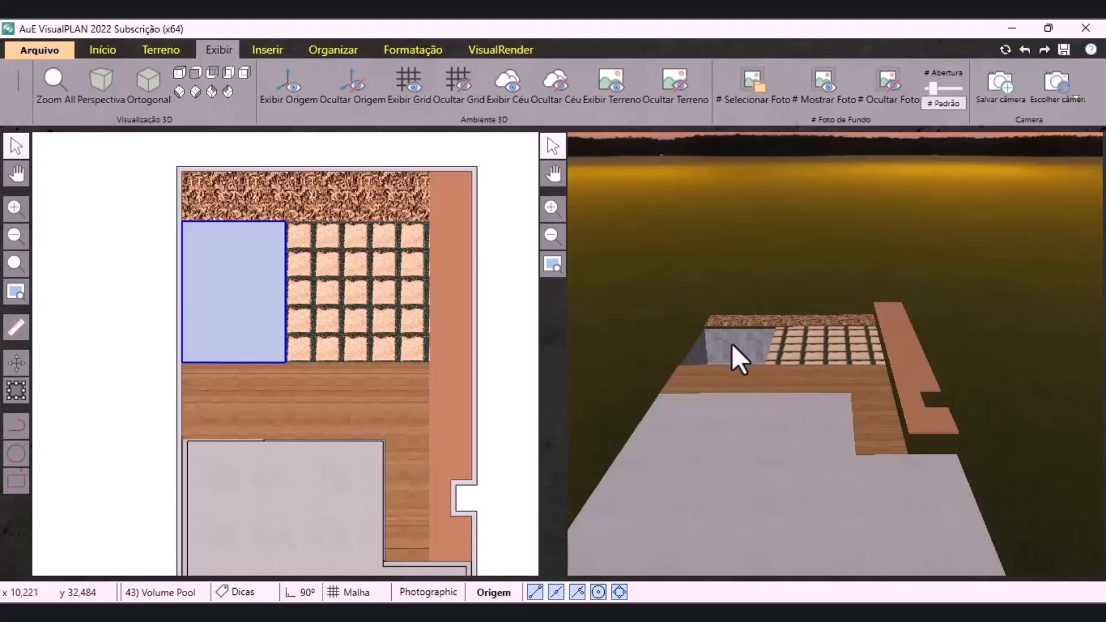
pyautogui.click(603, 96)
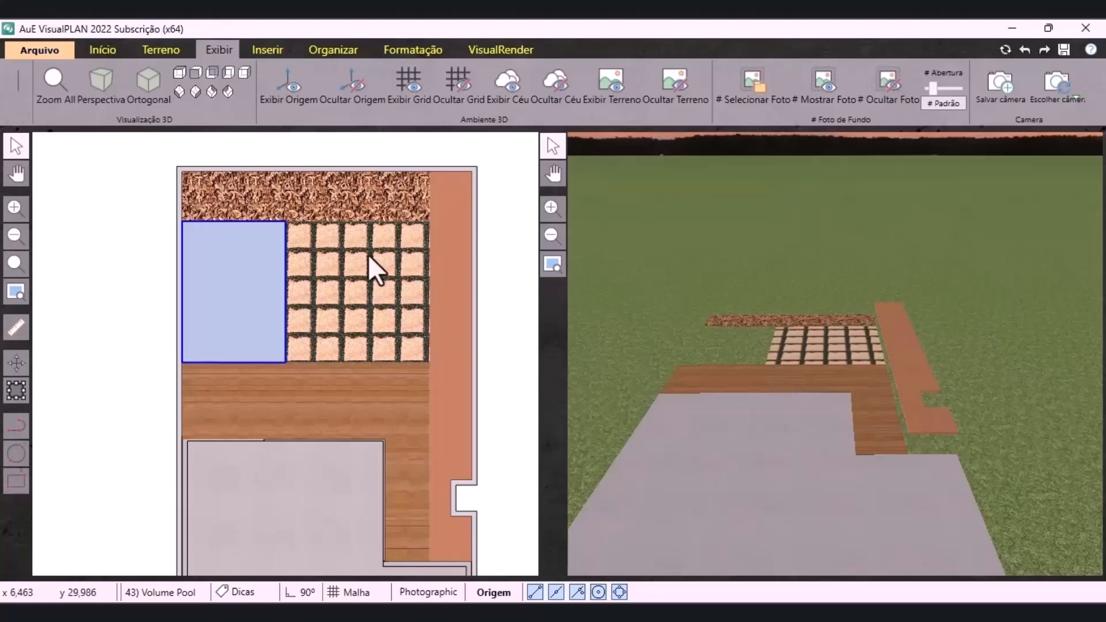
# Select the small curved bed beside the front stone paving and choose plant COES3 for it, searching the plant catalogue for "coes3"
pyautogui.scroll(-4, 343, 169)
pyautogui.scroll(1, 305, 496)
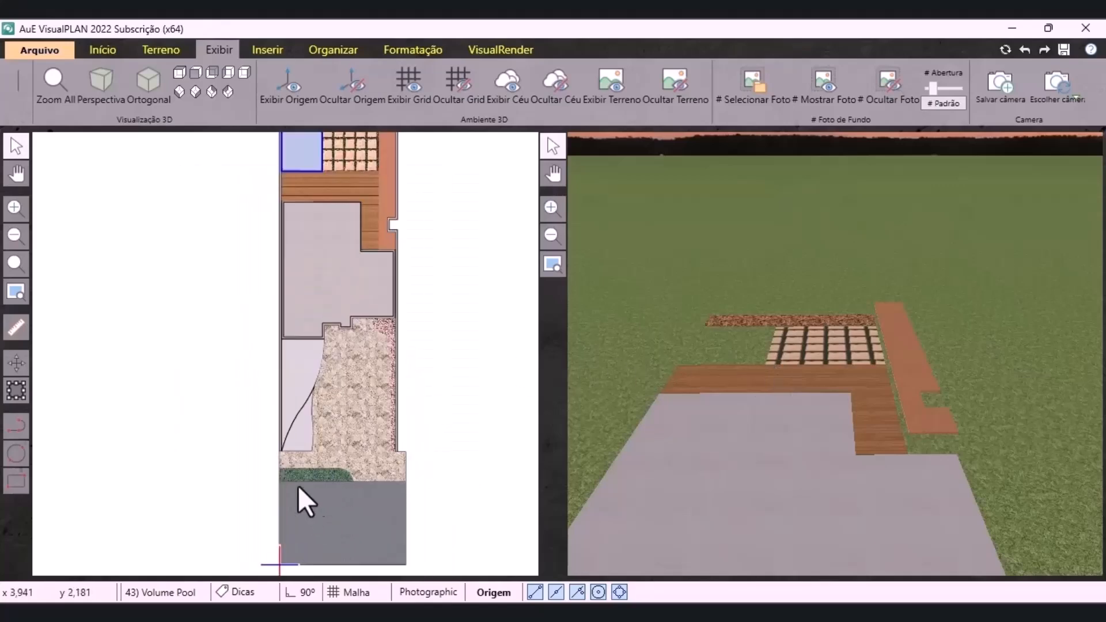
pyautogui.scroll(2, 305, 495)
pyautogui.click(262, 436)
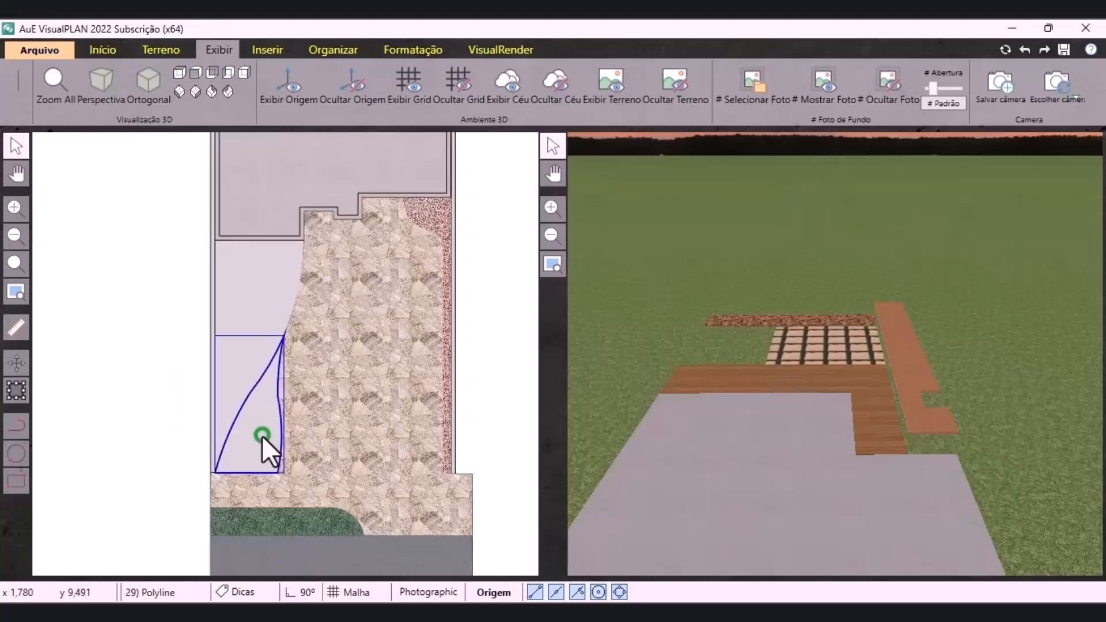
pyautogui.click(105, 50)
pyautogui.click(61, 112)
pyautogui.click(46, 166)
pyautogui.click(167, 176)
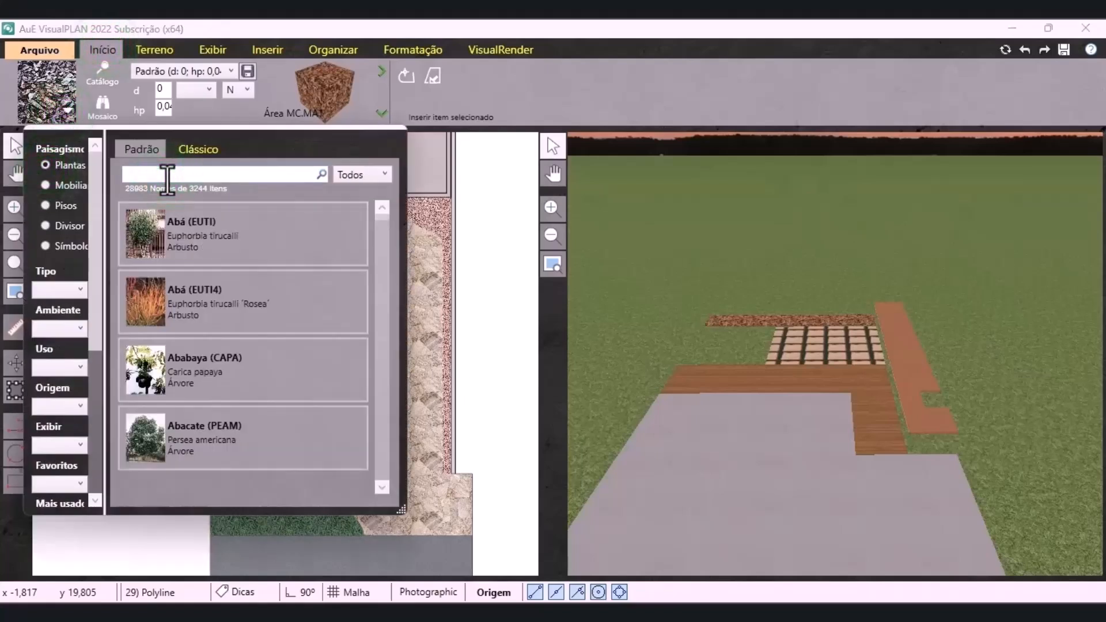
pyautogui.write('coes3')
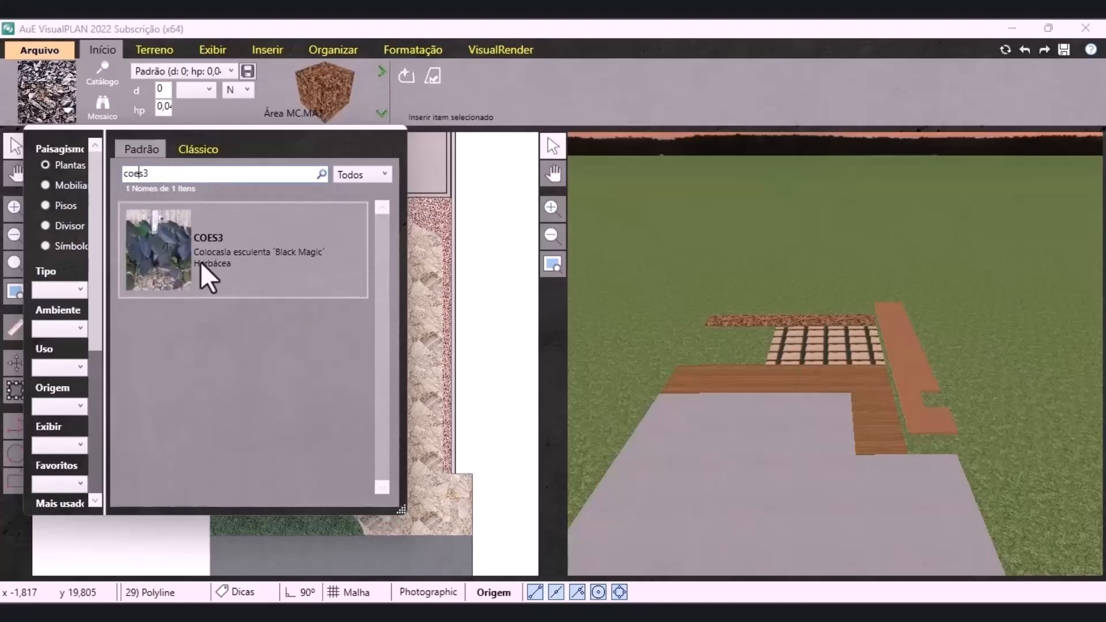
pyautogui.click(200, 263)
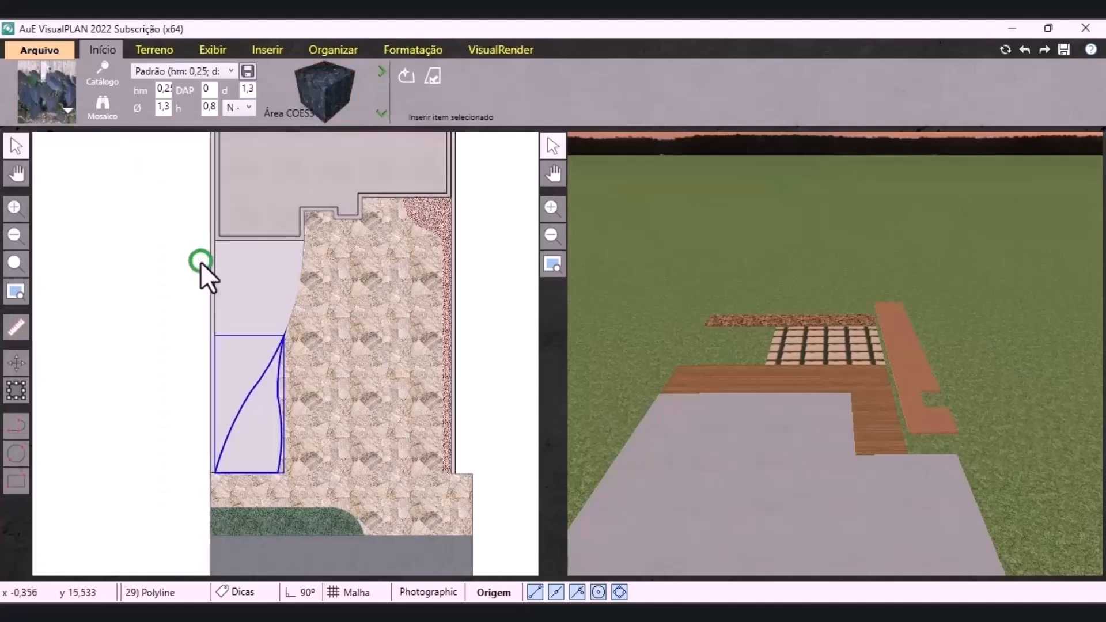
# Set the COES3 plant's diameter to 0,8, its height to 0,6 and its spacing to 0,6
pyautogui.click(165, 108)
pyautogui.write('3')
pyautogui.write(',8')
pyautogui.click(211, 108)
pyautogui.write(',6')
pyautogui.click(249, 90)
pyautogui.doubleClick(253, 90)
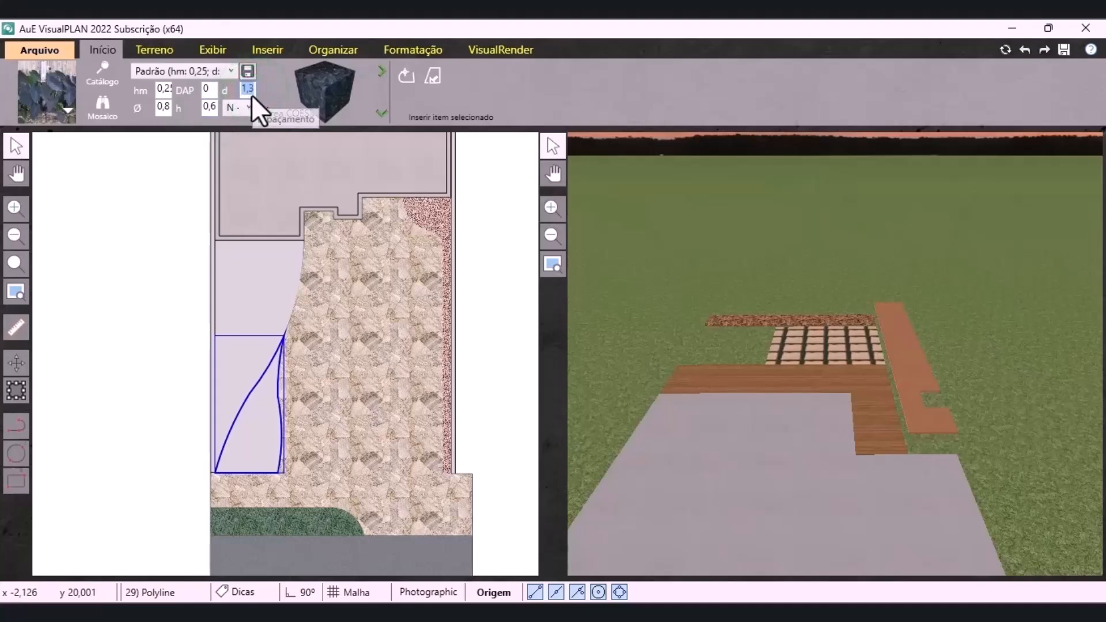
pyautogui.write('0,6')
# Fill the selected curved bed with COES3, using the area representation
pyautogui.click(381, 113)
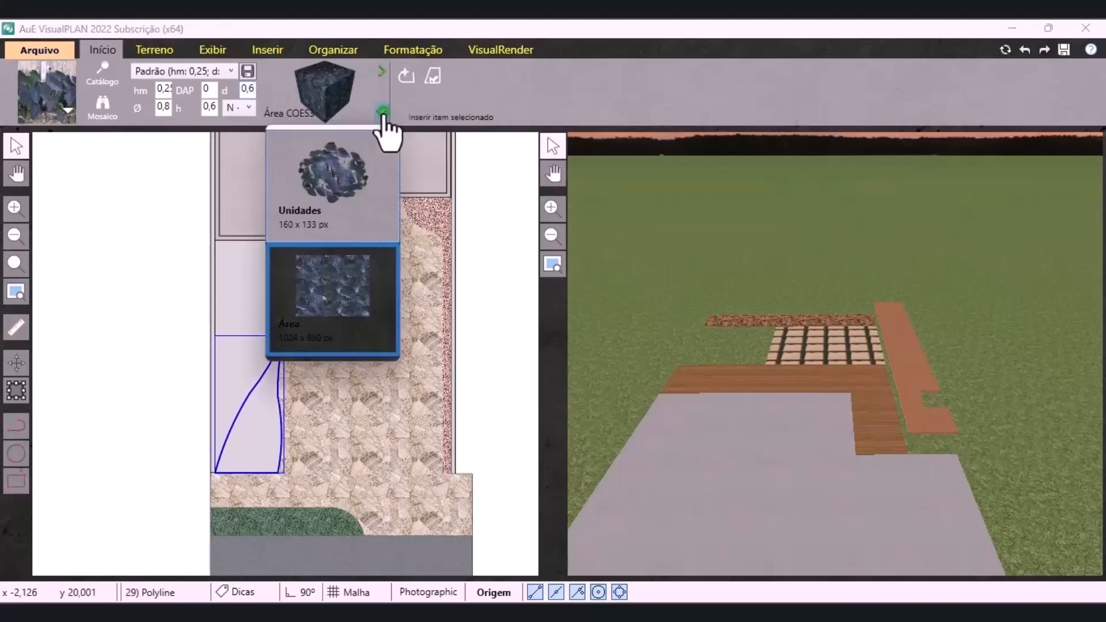
pyautogui.click(324, 332)
pyautogui.click(434, 73)
# Give the COES3 bed the double (Dupla) 3D representation
pyautogui.scroll(-10, 814, 294)
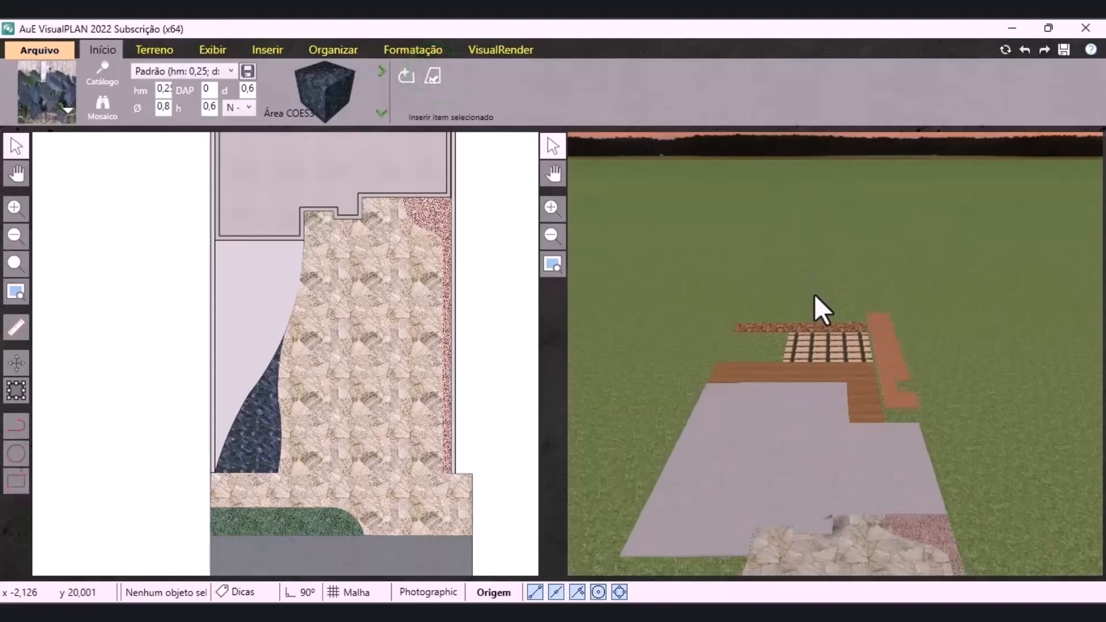
pyautogui.moveTo(839, 364); pyautogui.dragTo(847, 289, button='middle')
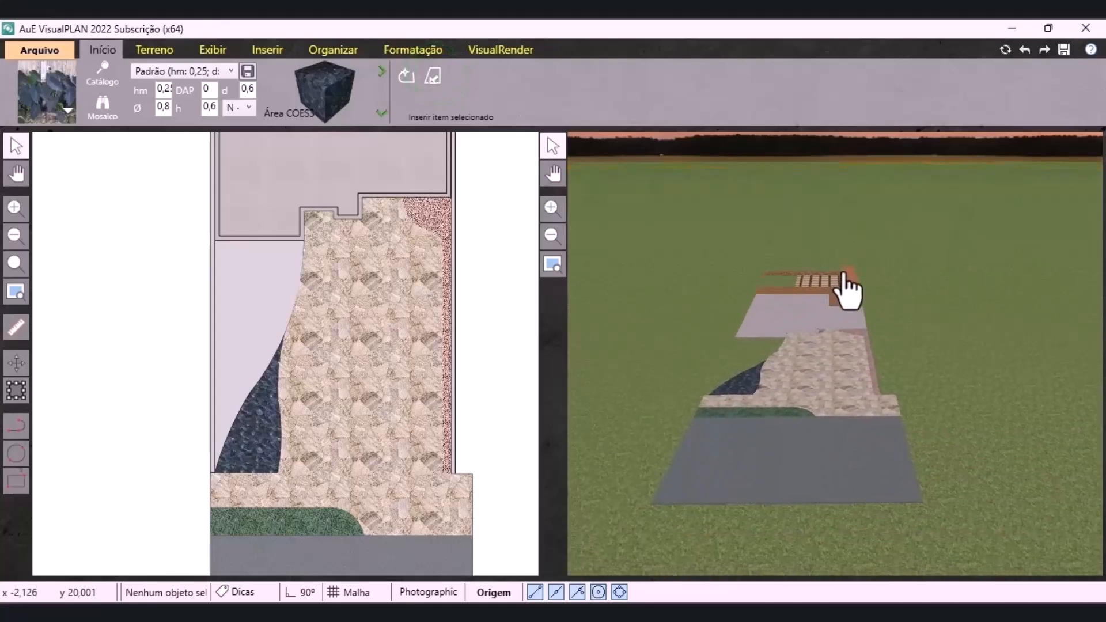
pyautogui.scroll(5, 754, 423)
pyautogui.moveTo(759, 425); pyautogui.dragTo(827, 385, button='middle')
pyautogui.scroll(5, 796, 403)
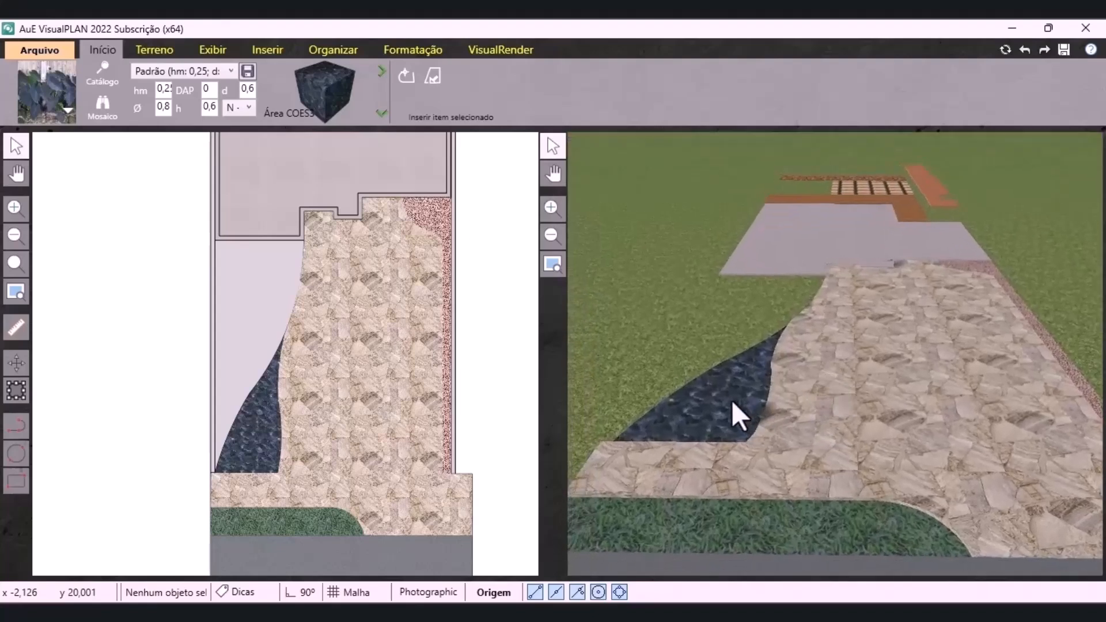
pyautogui.click(253, 447)
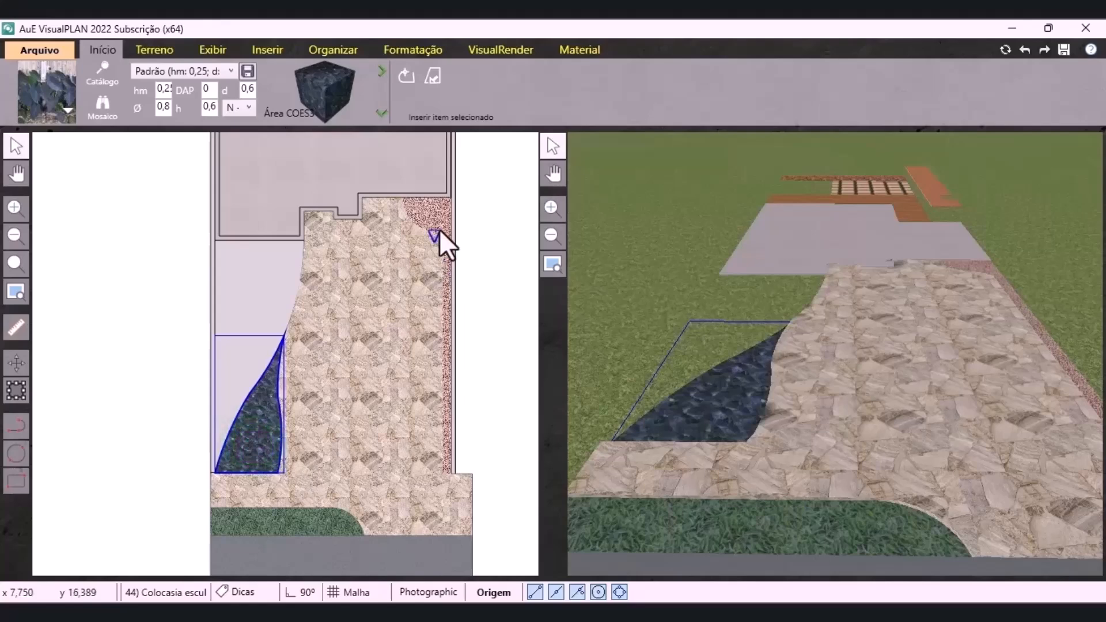
pyautogui.click(411, 50)
pyautogui.scroll(-3, 534, 116)
pyautogui.scroll(-1, 784, 116)
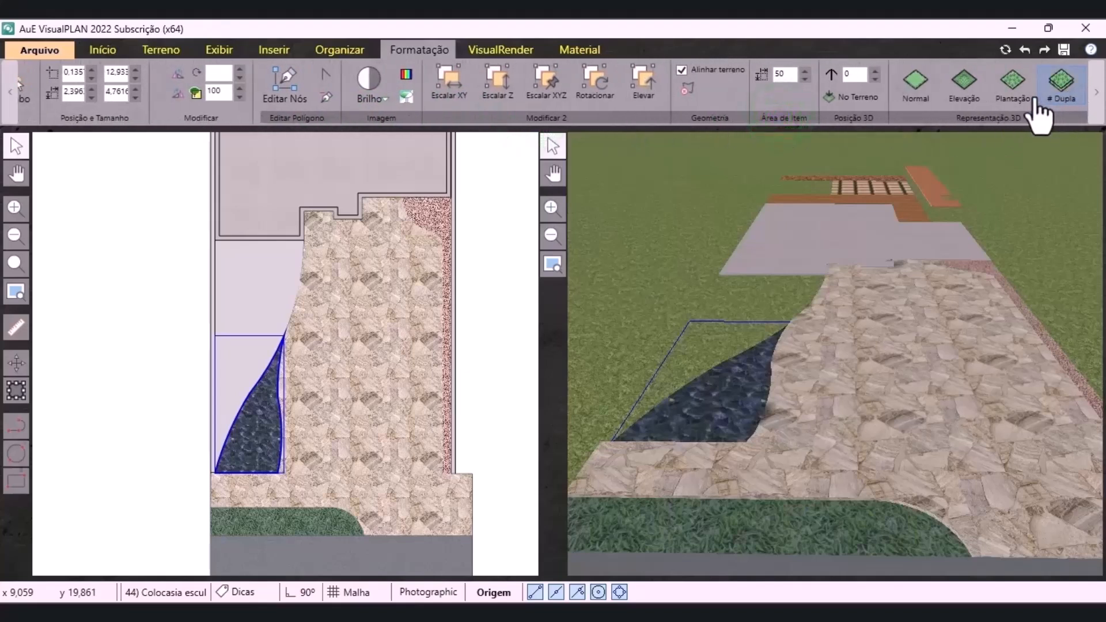
pyautogui.click(1060, 92)
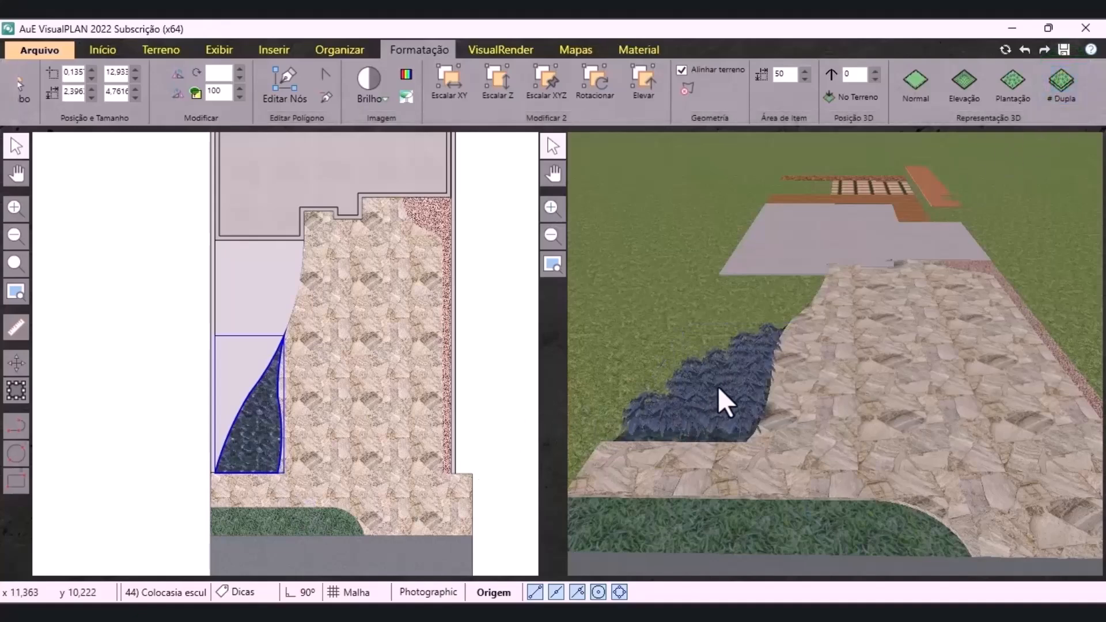
# Assign the Simétrico Ótimo plant map to the COES3 bed
pyautogui.click(574, 46)
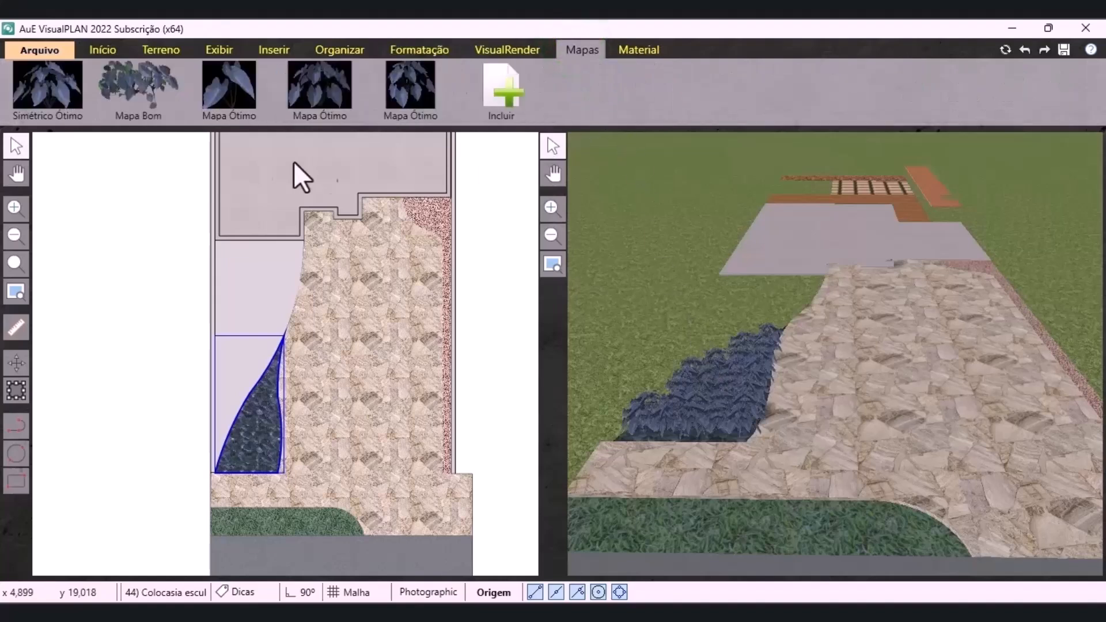
pyautogui.click(68, 97)
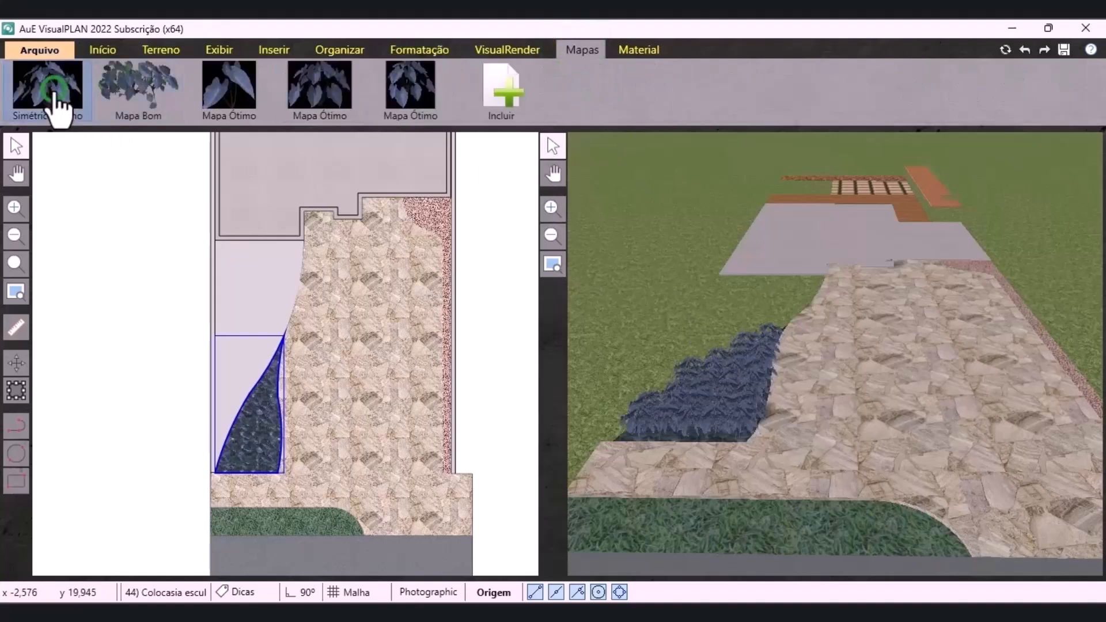
# Compare the alternative plant maps on the COES3 bed and apply the first Mapa Ótimo, the one showing upright leaves
pyautogui.click(141, 103)
pyautogui.click(222, 112)
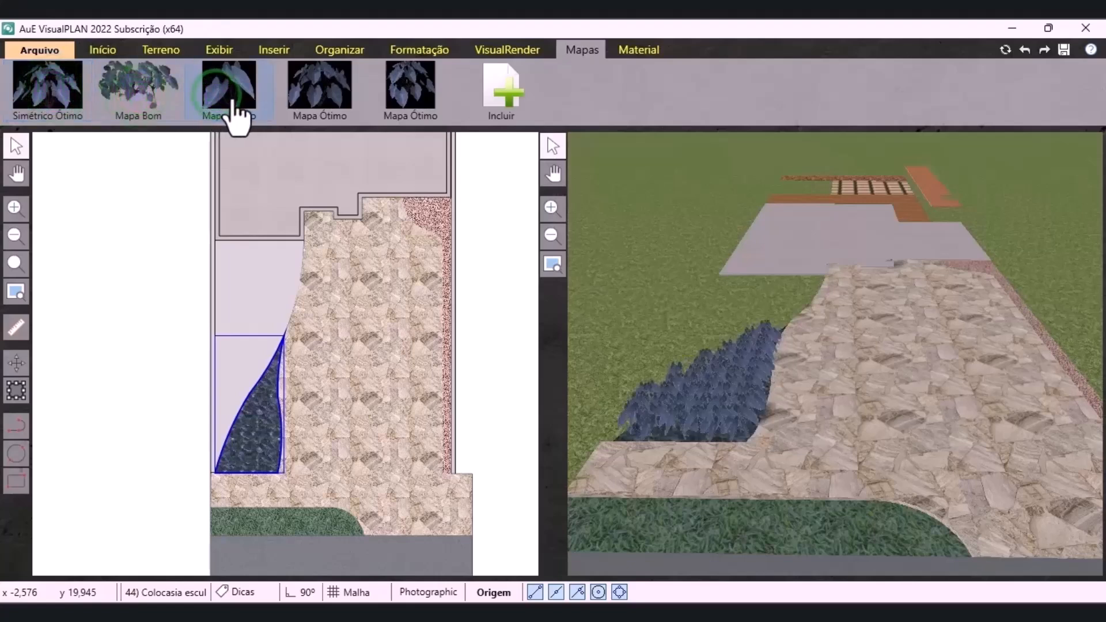
pyautogui.click(317, 106)
pyautogui.click(397, 97)
pyautogui.click(228, 110)
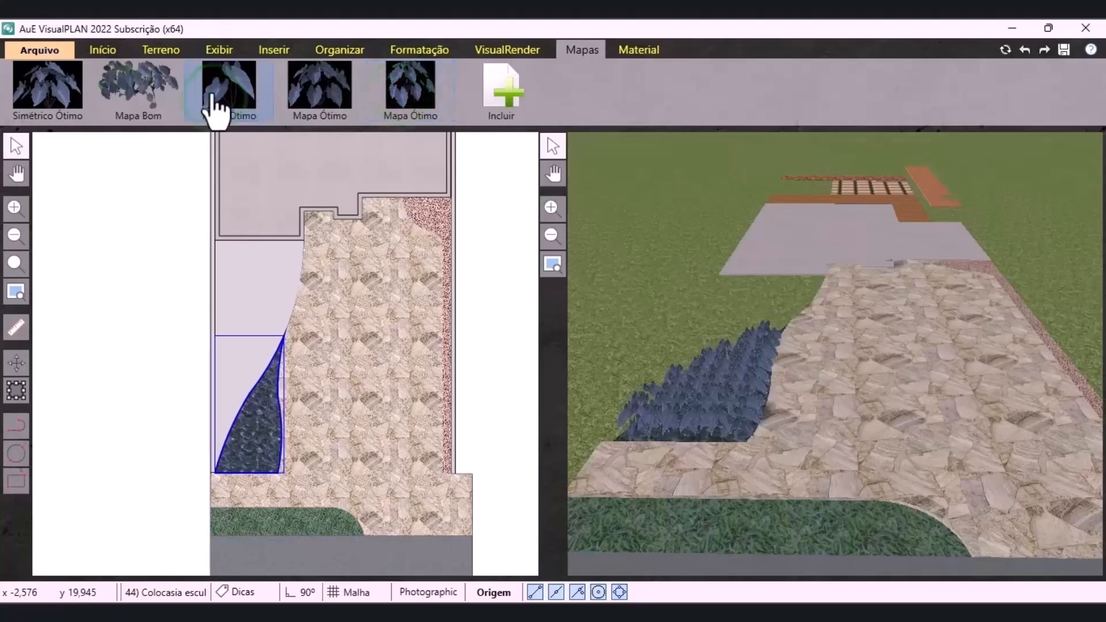
# Select the empty curved bed beside the COES3 planting and choose the PHWE plant from the catalogue
pyautogui.click(260, 301)
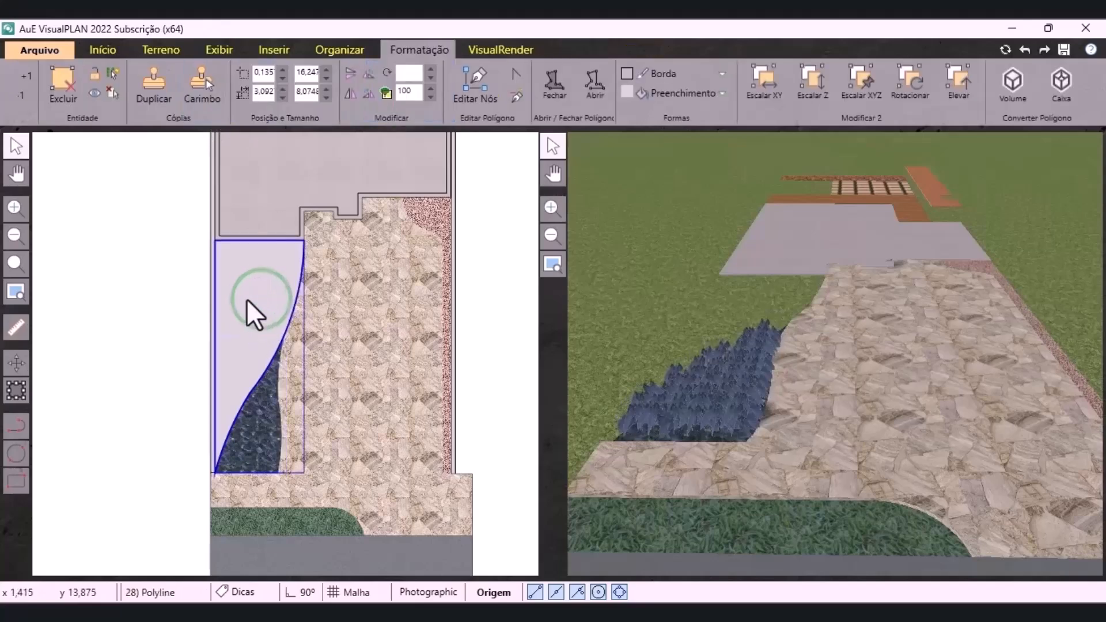
pyautogui.click(102, 50)
pyautogui.click(67, 110)
pyautogui.moveTo(155, 173); pyautogui.dragTo(105, 174)
pyautogui.press('BackSpace')
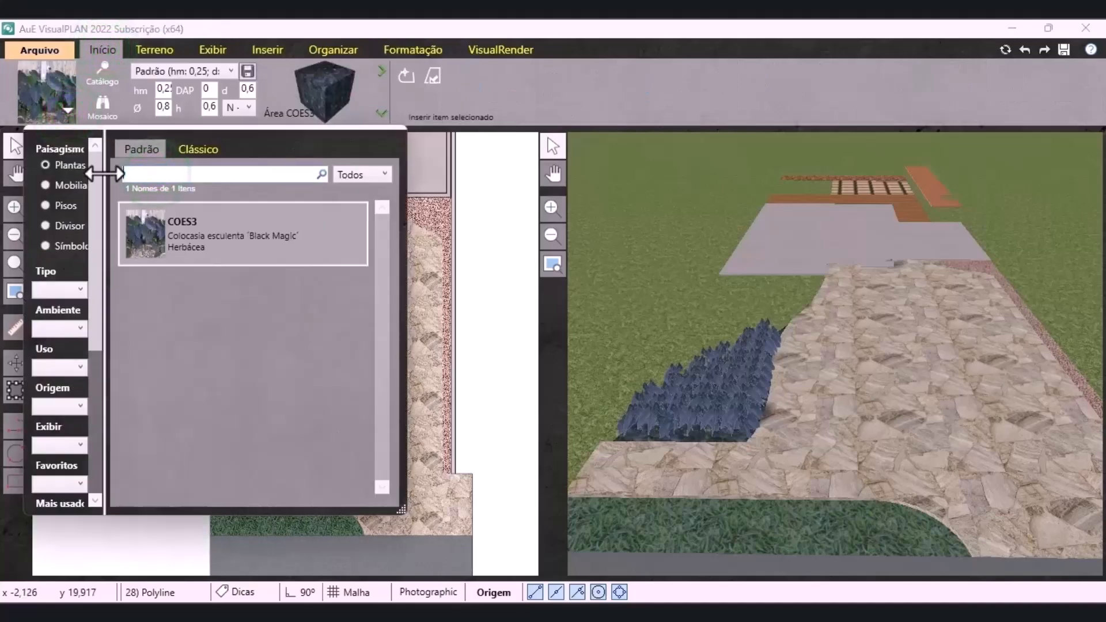
pyautogui.write('phwa')
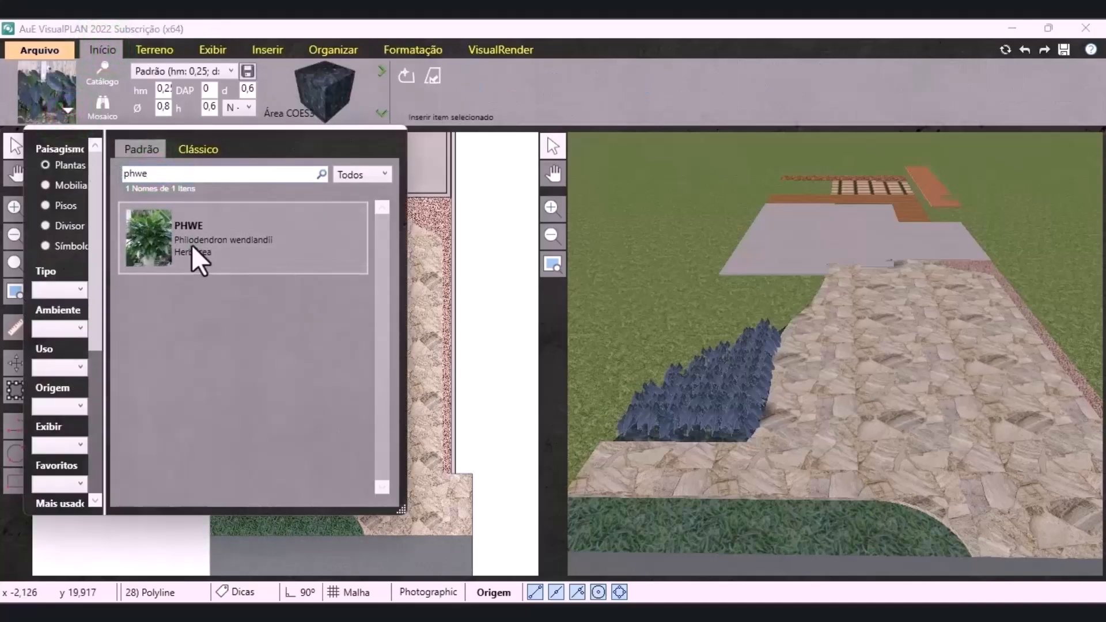
pyautogui.click(192, 243)
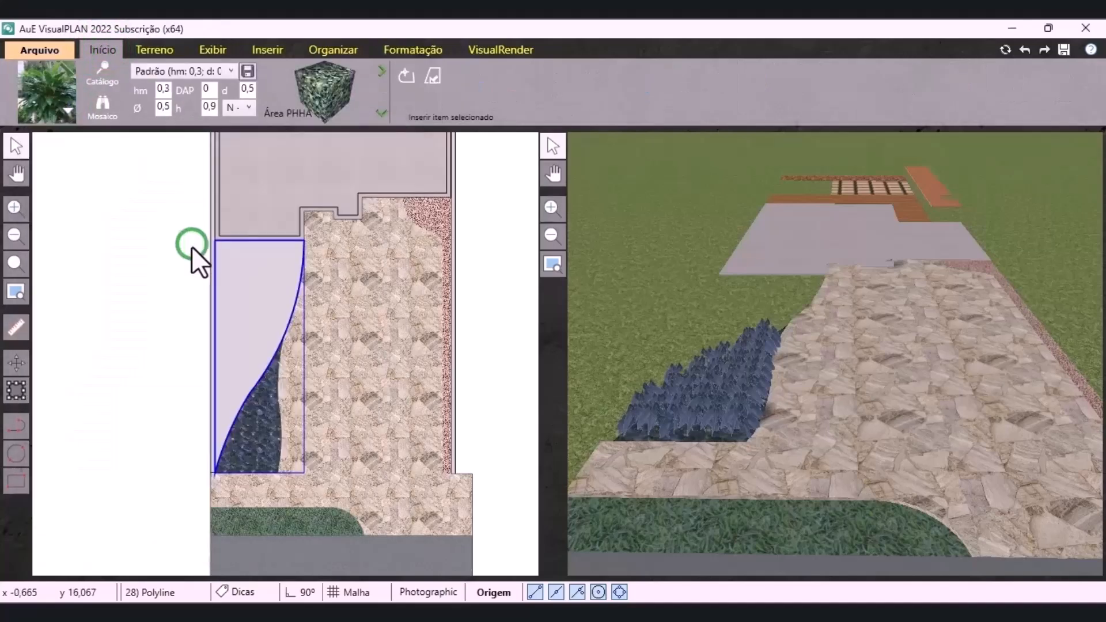
# Set the PHWE plant's height to 0,8 and fill the selected bed with it using the area representation
pyautogui.click(211, 108)
pyautogui.write('8')
pyautogui.click(250, 91)
pyautogui.click(382, 113)
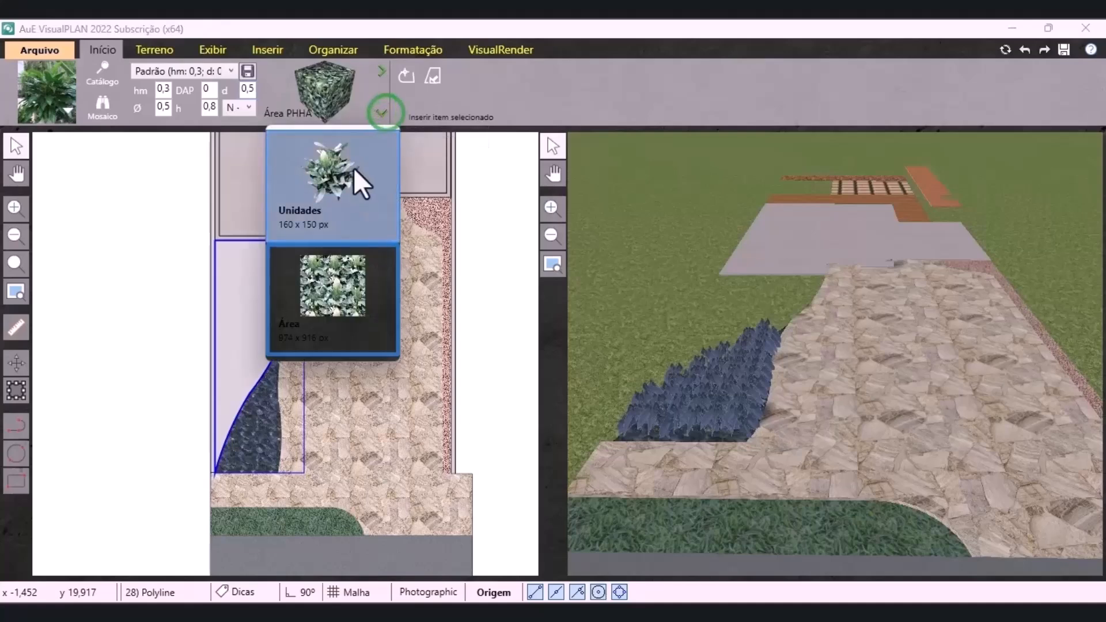
pyautogui.click(347, 289)
pyautogui.click(436, 78)
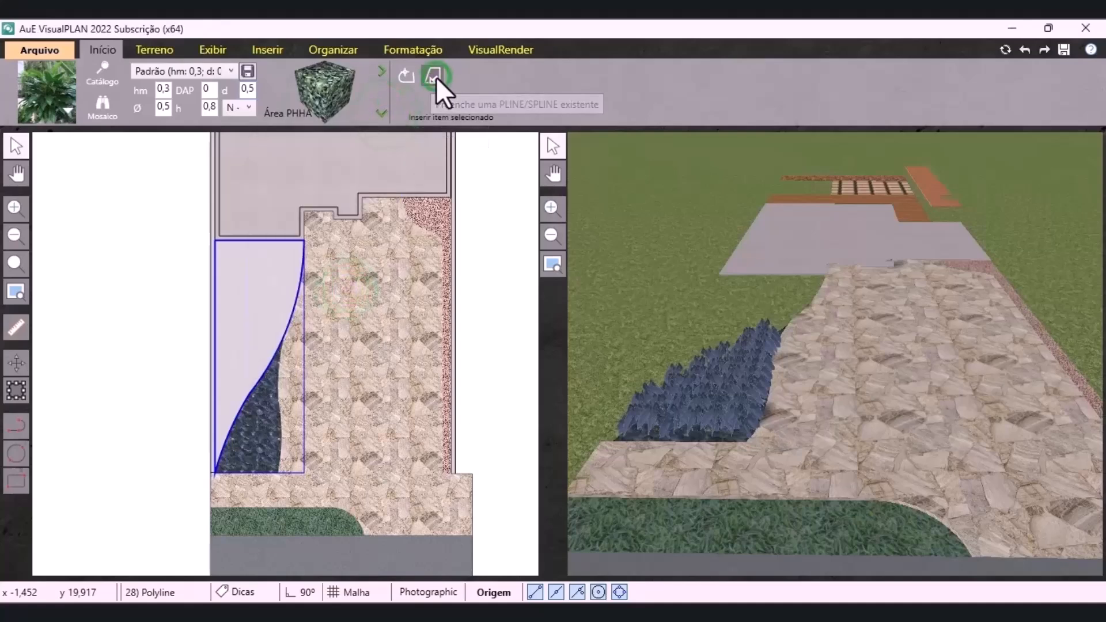
pyautogui.click(270, 307)
# Give the PHWE bed the double (Dupla) 3D representation and inspect the planting up close in the 3D view
pyautogui.click(413, 51)
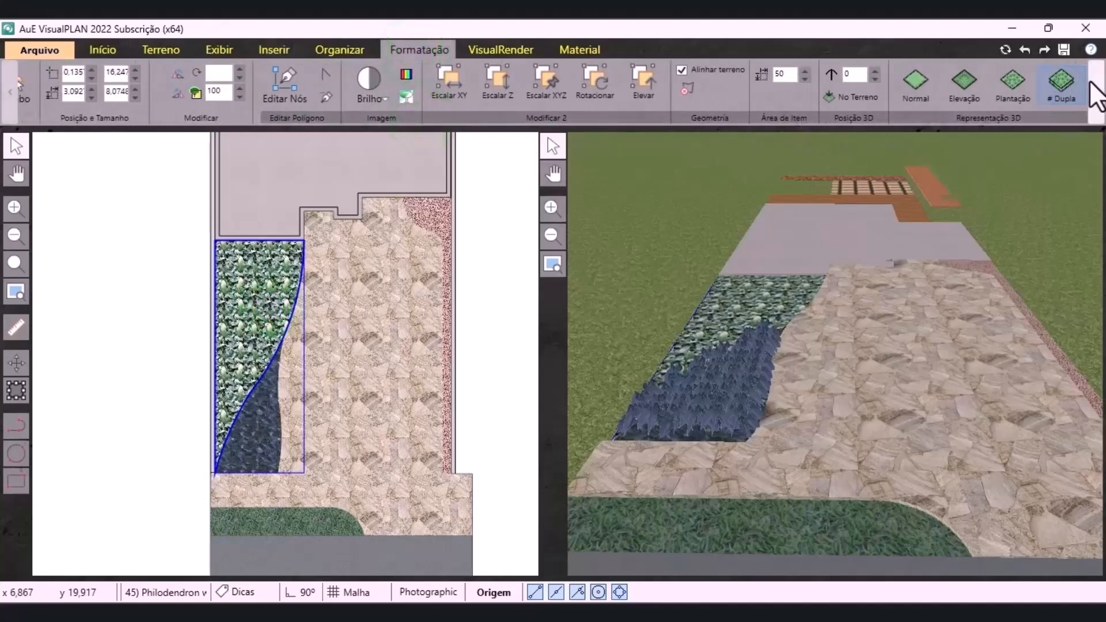
pyautogui.click(1064, 86)
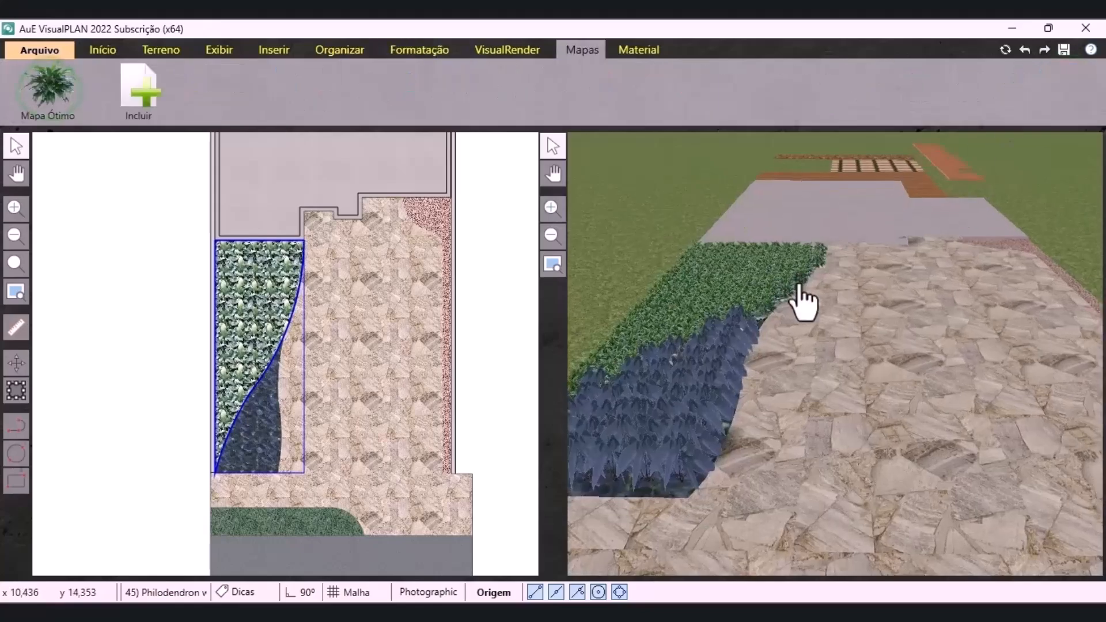
pyautogui.scroll(2, 798, 290)
pyautogui.moveTo(814, 362)
pyautogui.mouseDown(button='middle')
pyautogui.moveTo(757, 311)
pyautogui.moveTo(653, 307)
pyautogui.moveTo(671, 345)
pyautogui.moveTo(908, 340)
pyautogui.moveTo(815, 380)
pyautogui.mouseUp(button='middle')
pyautogui.scroll(4, 796, 343)
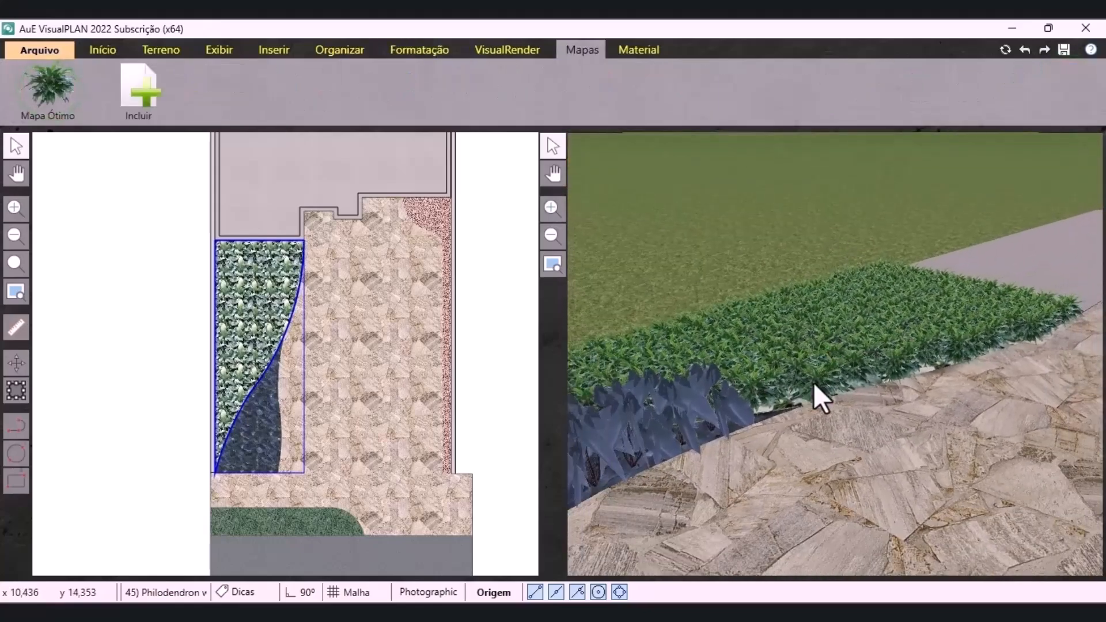
# Set the PHWE plant's diameter to 0,8 and refill the selected bed with it
pyautogui.click(97, 51)
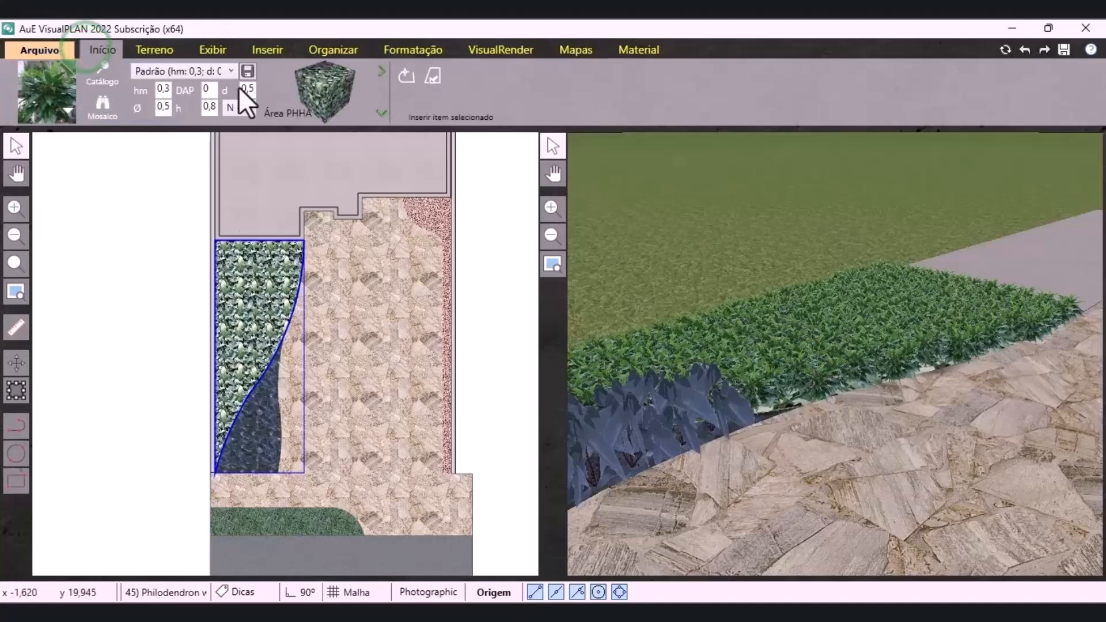
pyautogui.click(212, 109)
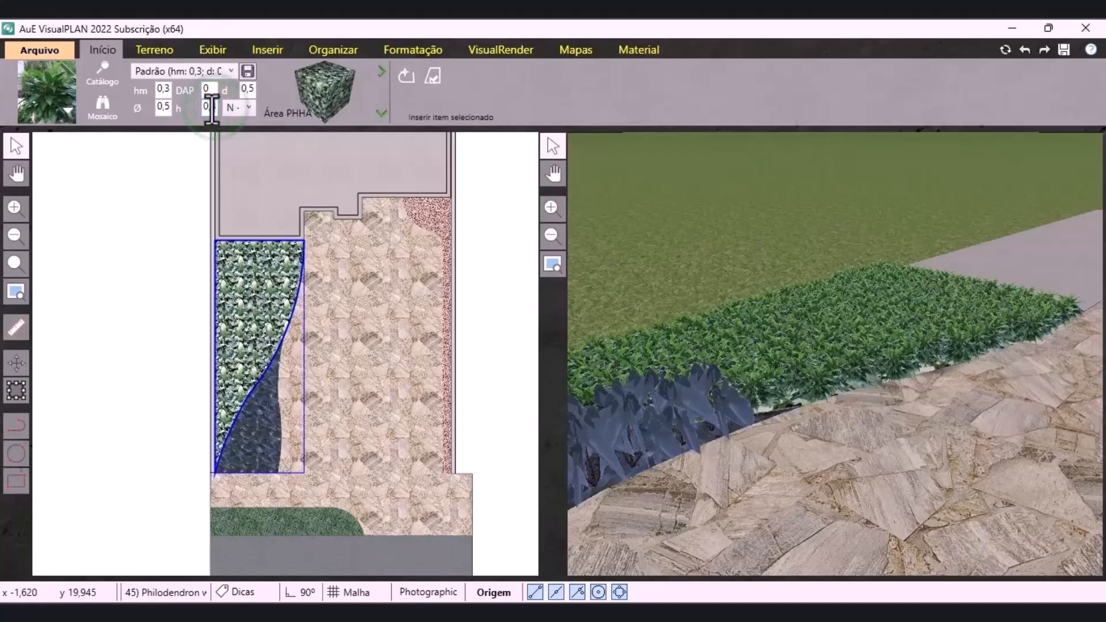
pyautogui.click(171, 108)
pyautogui.press('BackSpace')
pyautogui.write('8')
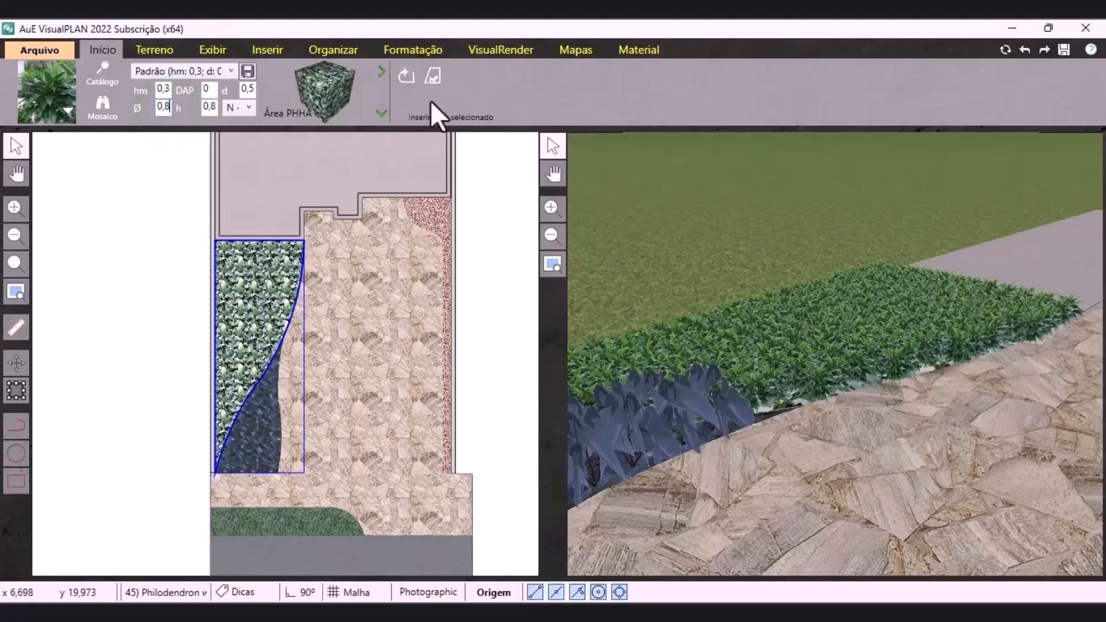
pyautogui.click(434, 77)
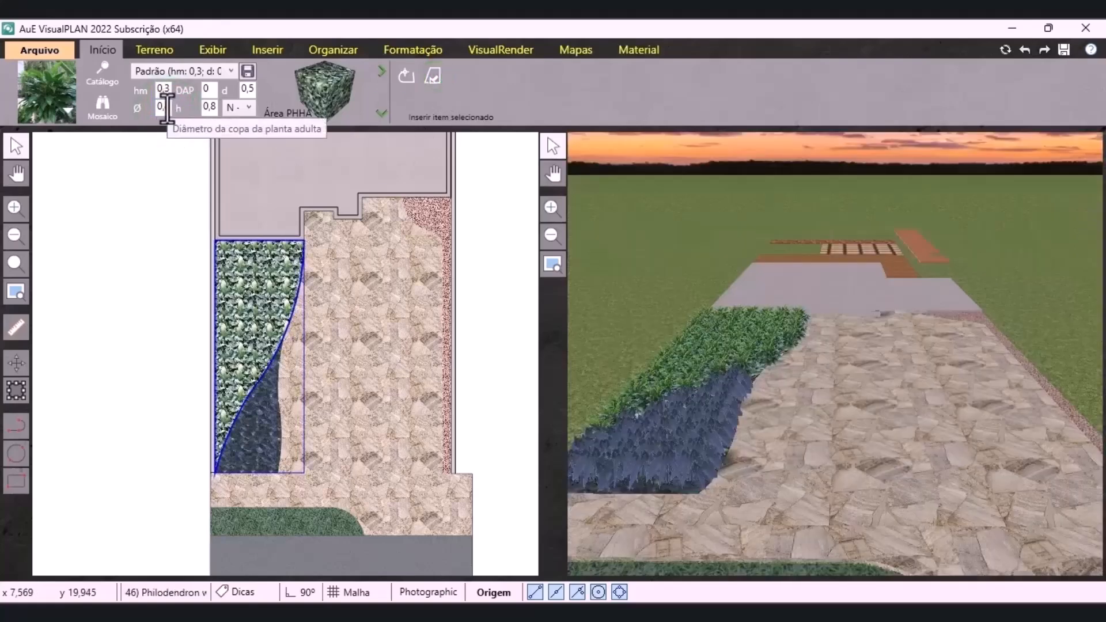
# Set the PHWE plant's diameter and height to 0,9 and refill the bed with it
pyautogui.click(165, 109)
pyautogui.write('9')
pyautogui.click(211, 108)
pyautogui.doubleClick(212, 110)
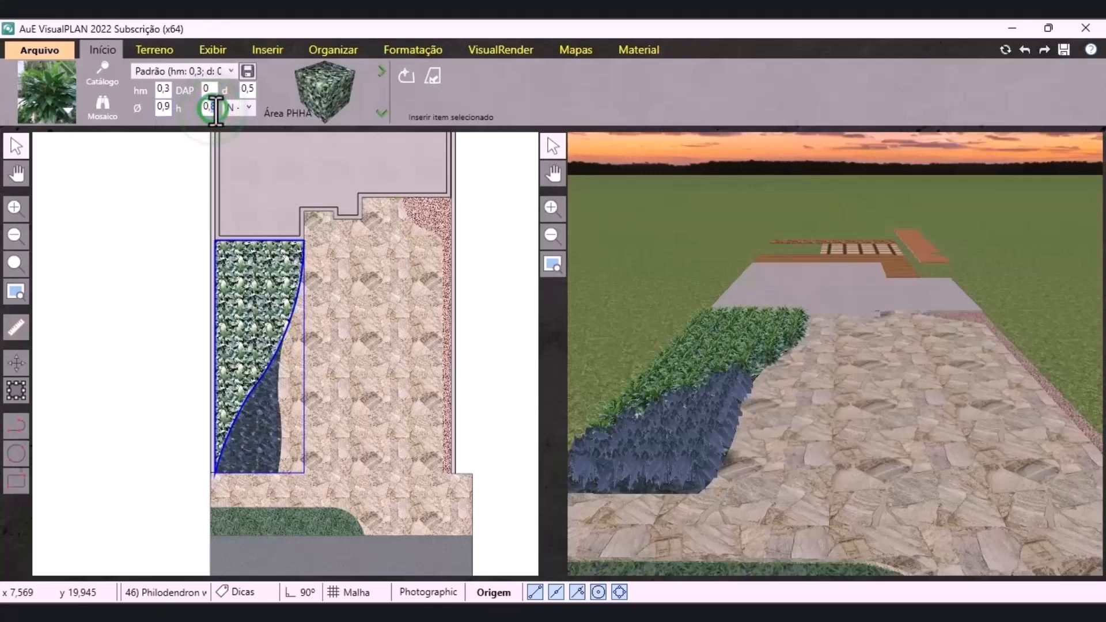
pyautogui.write('9')
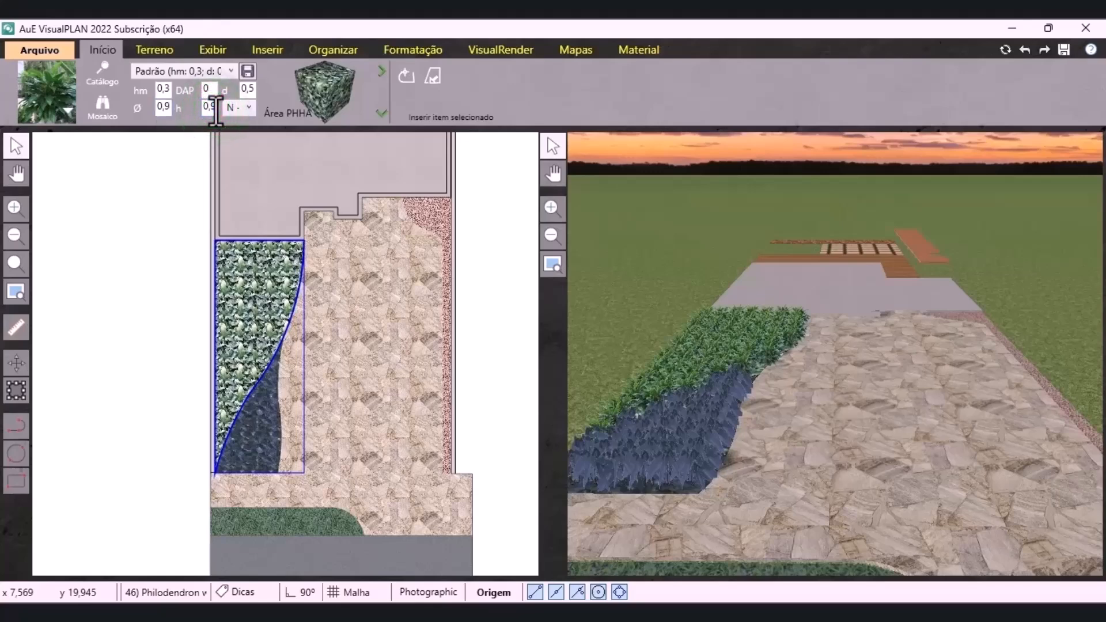
pyautogui.click(432, 76)
pyautogui.click(251, 302)
# Apply the double (Dupla) 3D representation to the refilled PHWE bed
pyautogui.click(412, 48)
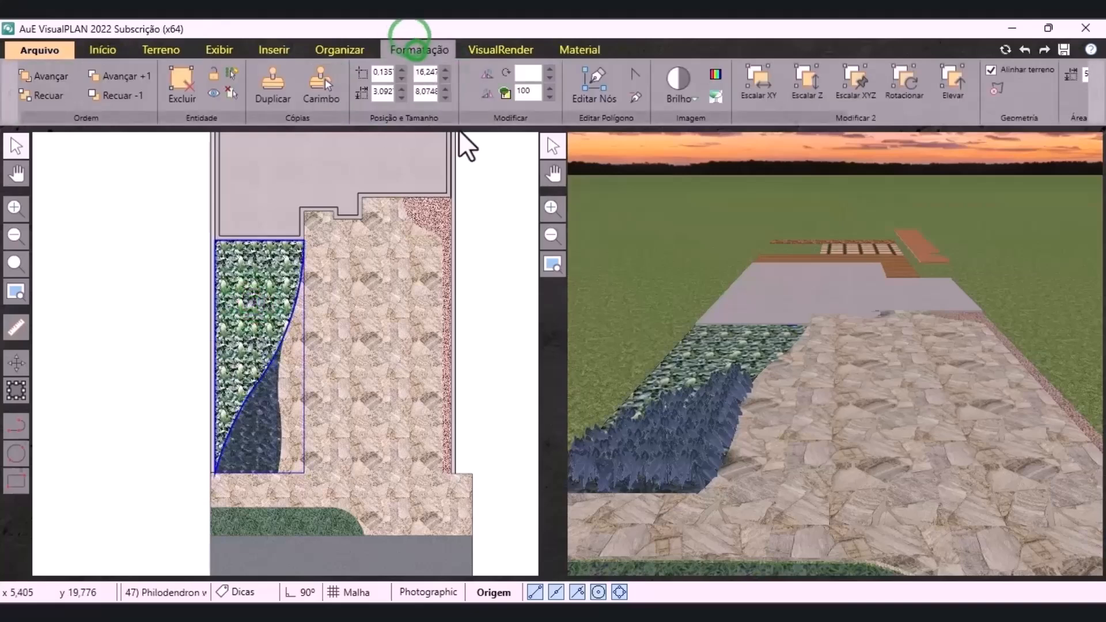
pyautogui.click(1063, 87)
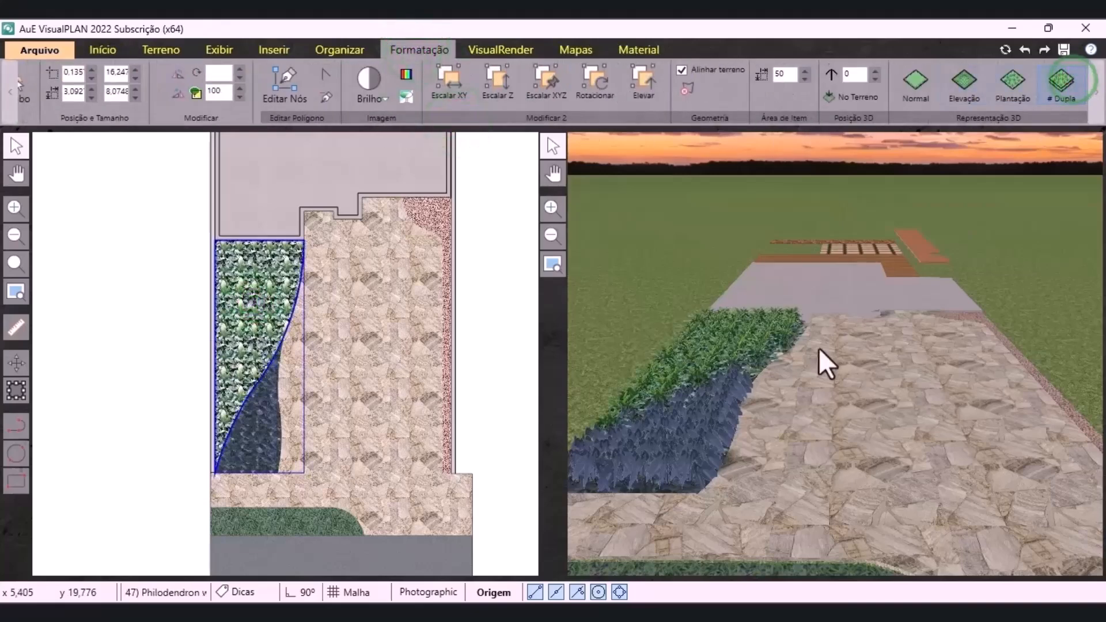
pyautogui.scroll(-3, 337, 458)
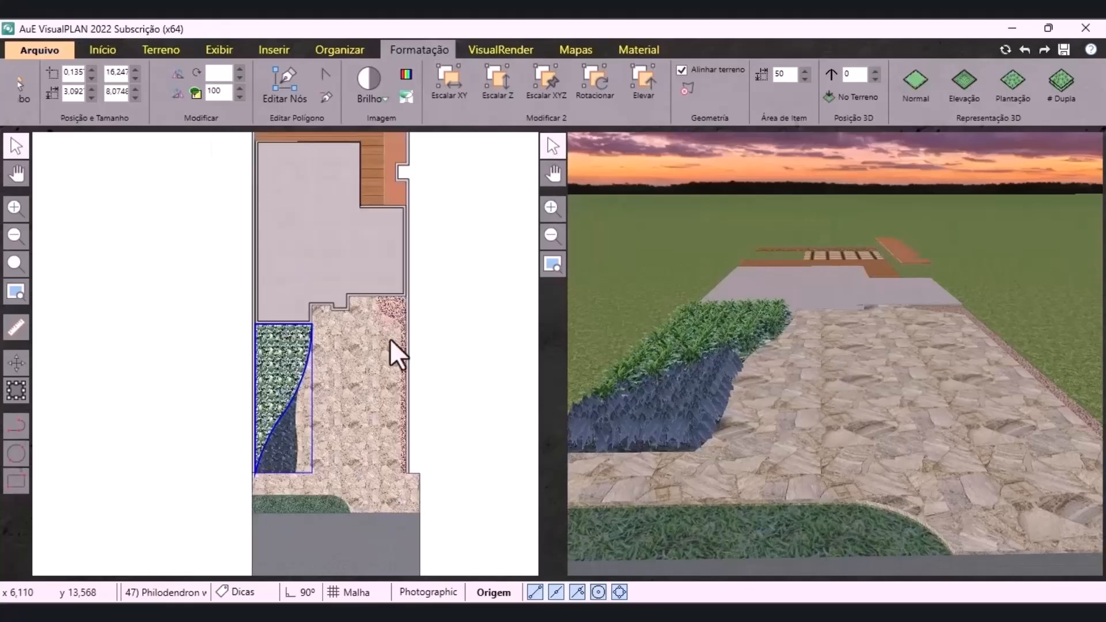
# Start a polyline around the wide end of the clay pebble strip, from the wall corner along the house and down the curved border
pyautogui.scroll(5, 397, 317)
pyautogui.click(382, 300)
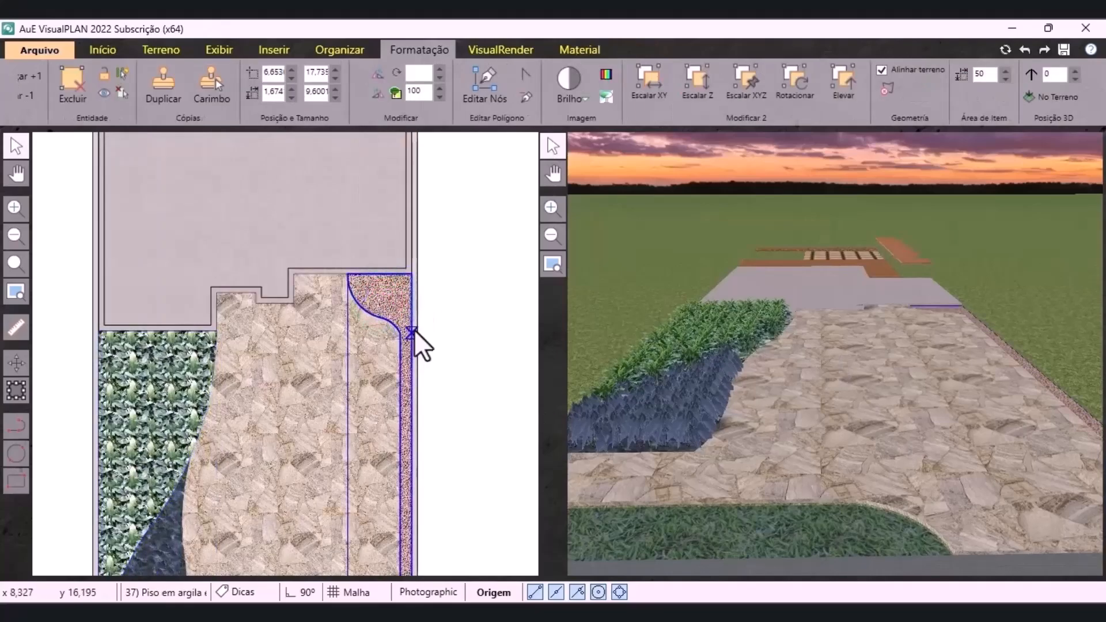
pyautogui.scroll(3, 410, 346)
pyautogui.click(496, 360)
pyautogui.click(16, 426)
pyautogui.click(443, 266)
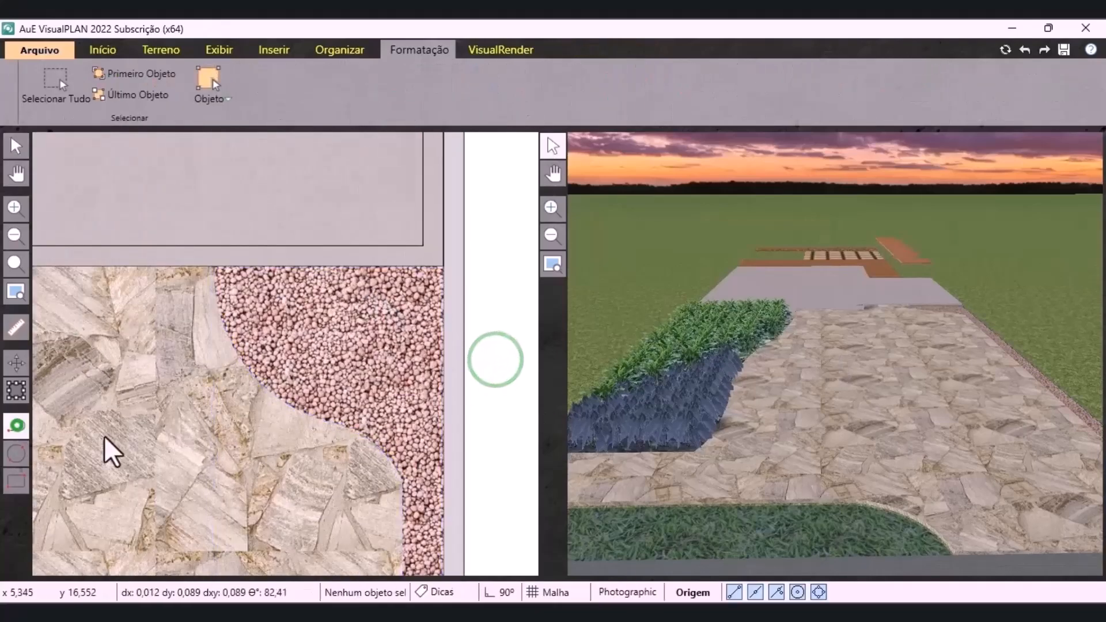
pyautogui.click(214, 266)
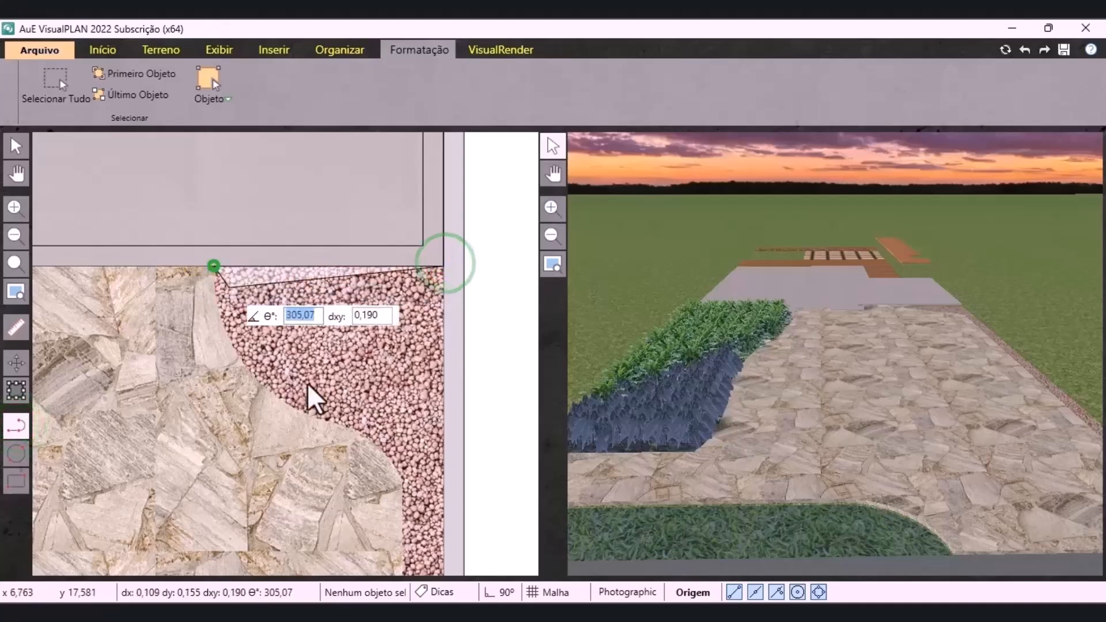
pyautogui.click(326, 420)
pyautogui.click(404, 480)
# Extend the outline horizontally to the side wall at angle 0 and close the polyline
pyautogui.scroll(-2, 443, 481)
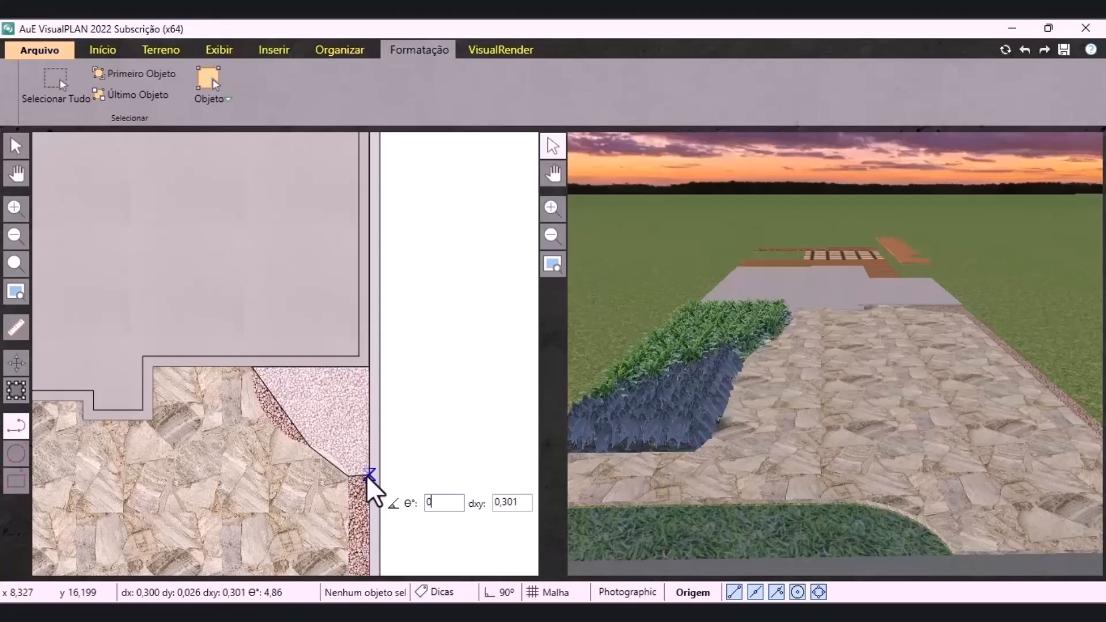
pyautogui.write('026')
pyautogui.press('Tab')
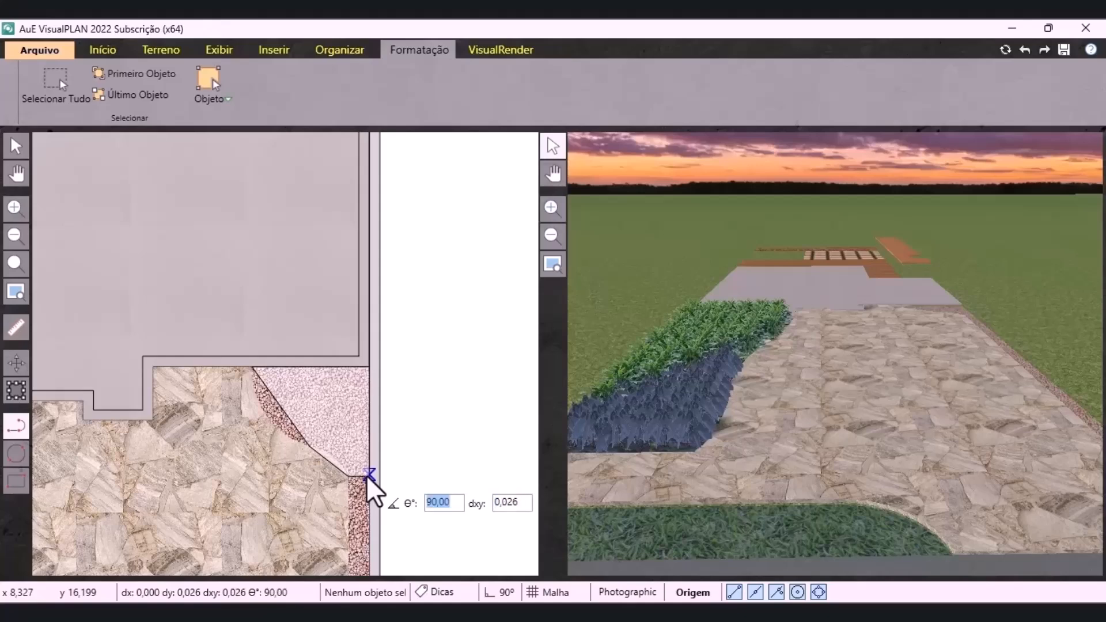
pyautogui.rightClick(369, 479)
pyautogui.click(446, 519)
# Edit the new polyline's nodes so its slanted side curves along the pebble border, and select the finished shape
pyautogui.click(476, 88)
pyautogui.moveTo(279, 407); pyautogui.dragTo(337, 476)
pyautogui.click(440, 473)
pyautogui.click(309, 388)
# Search the plant catalogue for sypo2 and choose the SYPO2 plant
pyautogui.click(101, 50)
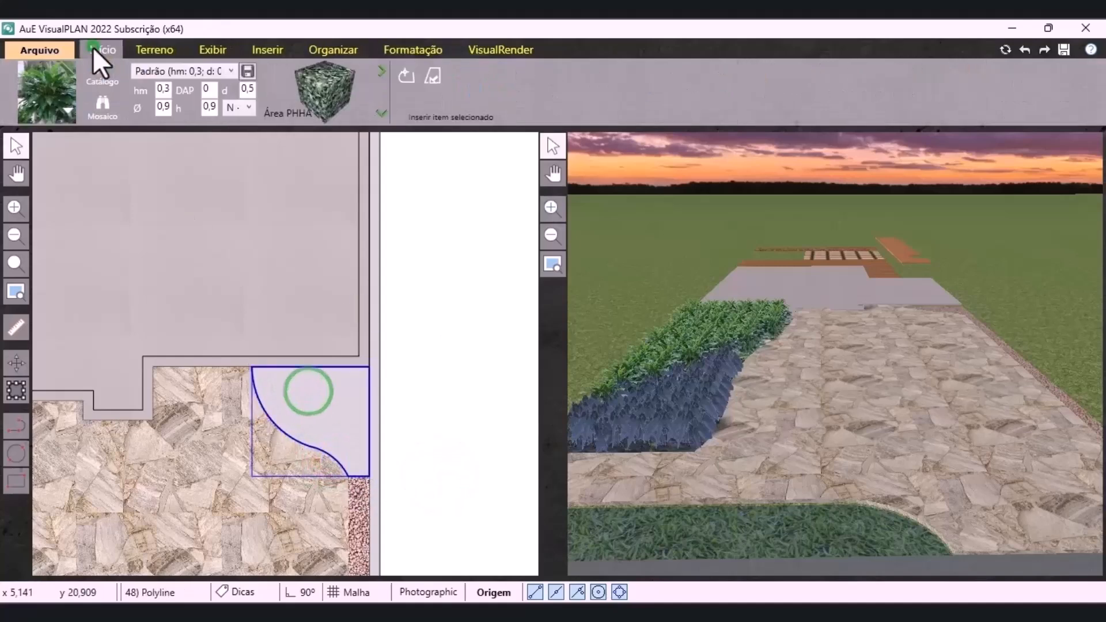
pyautogui.click(65, 112)
pyautogui.doubleClick(129, 173)
pyautogui.press('BackSpace')
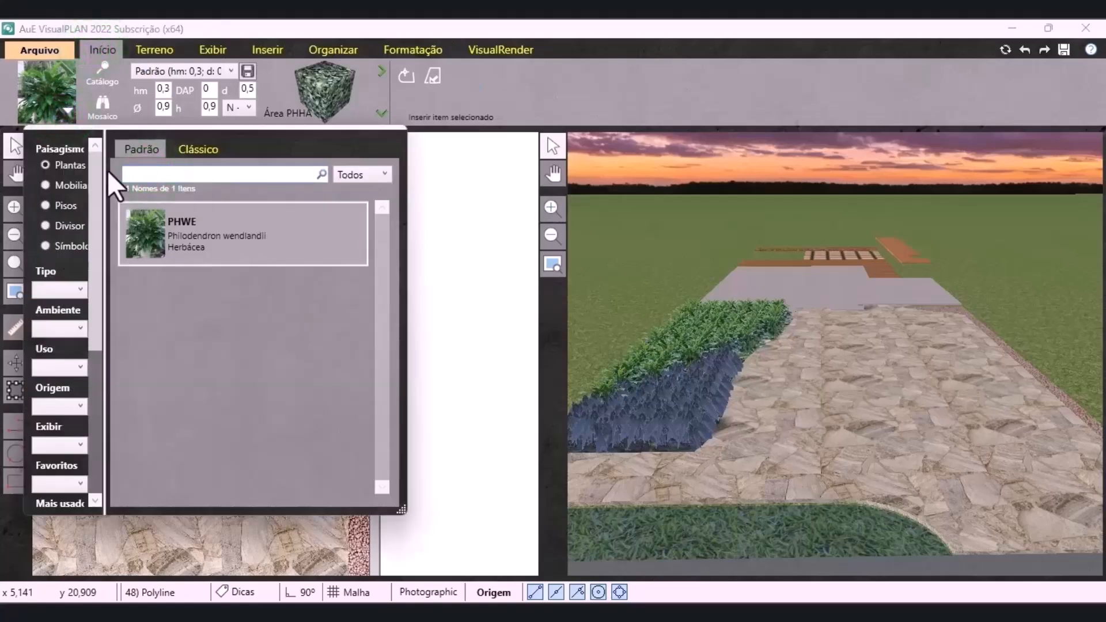
pyautogui.click(141, 172)
pyautogui.write('sypo2')
pyautogui.click(164, 173)
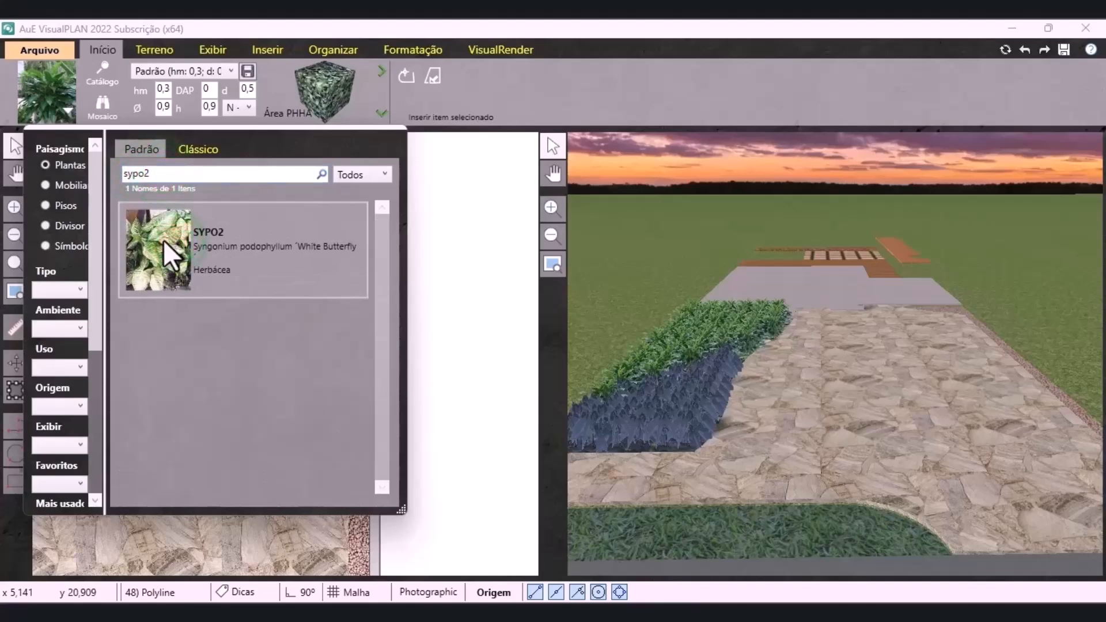
pyautogui.doubleClick(283, 258)
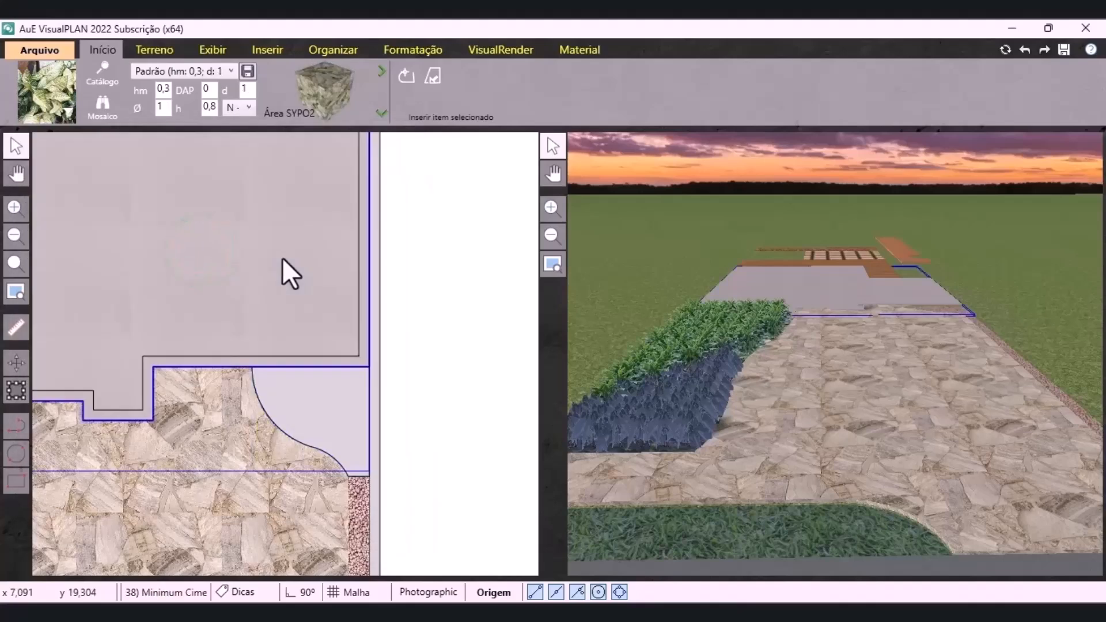
# Set the SYPO2 plant's diameter to 1 and height to 0,8, and fill the curved corner area with it
pyautogui.click(161, 108)
pyautogui.write('1')
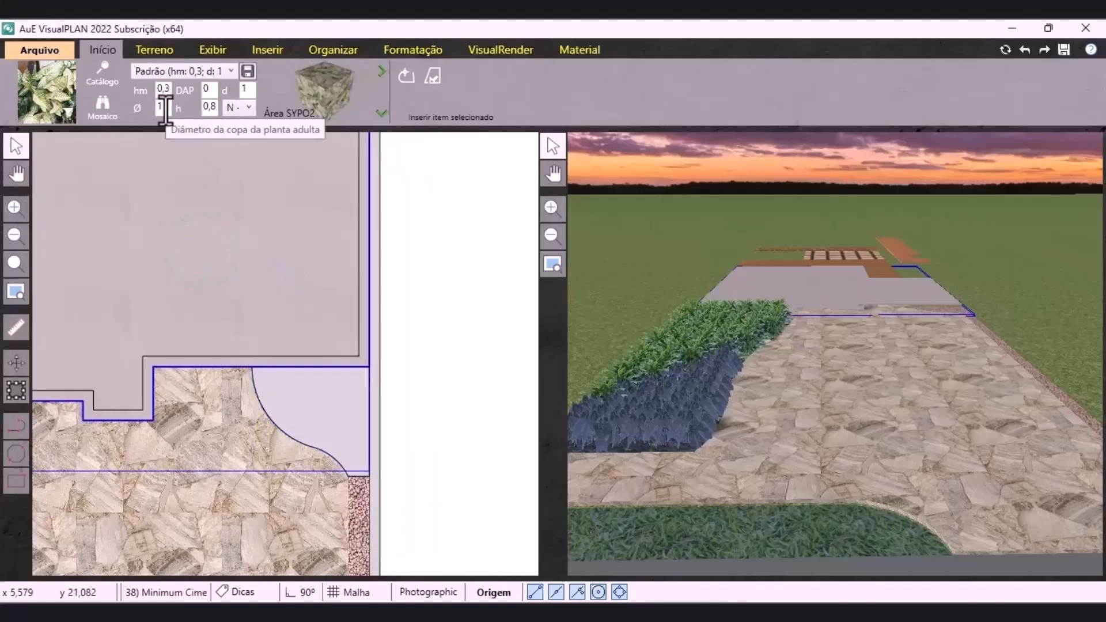
pyautogui.doubleClick(211, 107)
pyautogui.write('0,6')
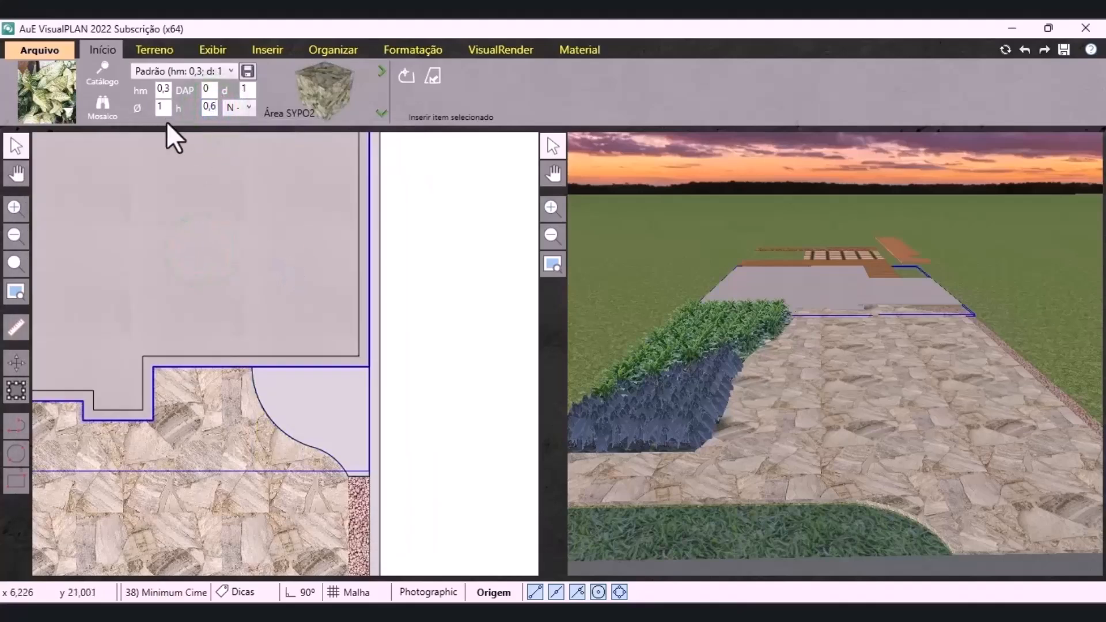
pyautogui.write('0,8')
pyautogui.click(247, 89)
pyautogui.click(433, 75)
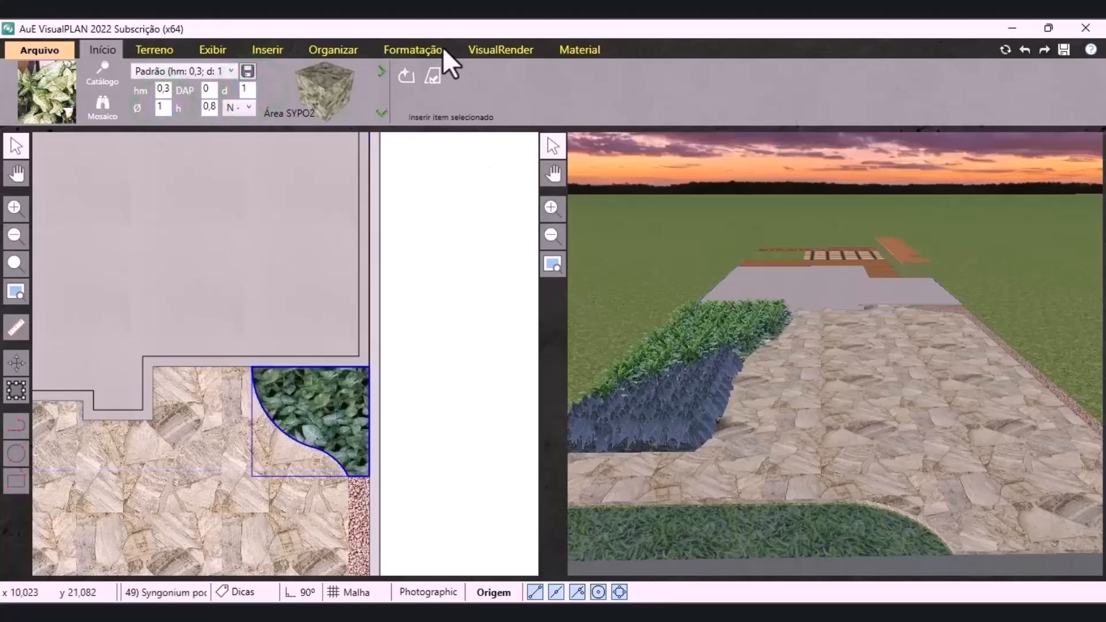
# Give the SYPO2 corner bed the double (Dupla) 3D representation and check it in the 3D view
pyautogui.click(416, 50)
pyautogui.click(623, 110)
pyautogui.scroll(-5, 622, 110)
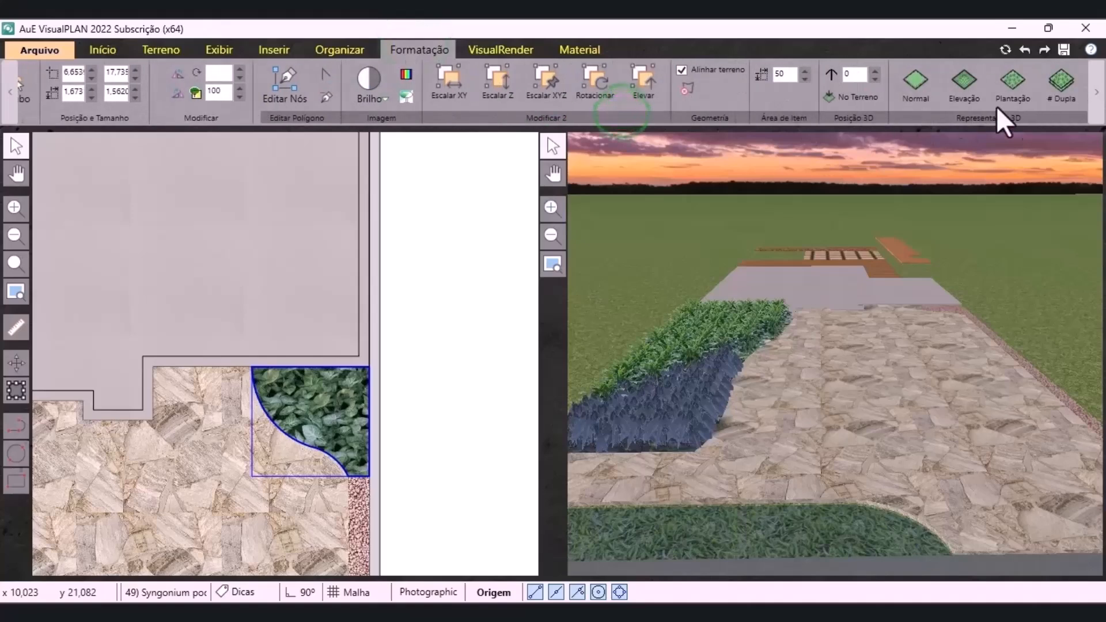
pyautogui.click(1055, 91)
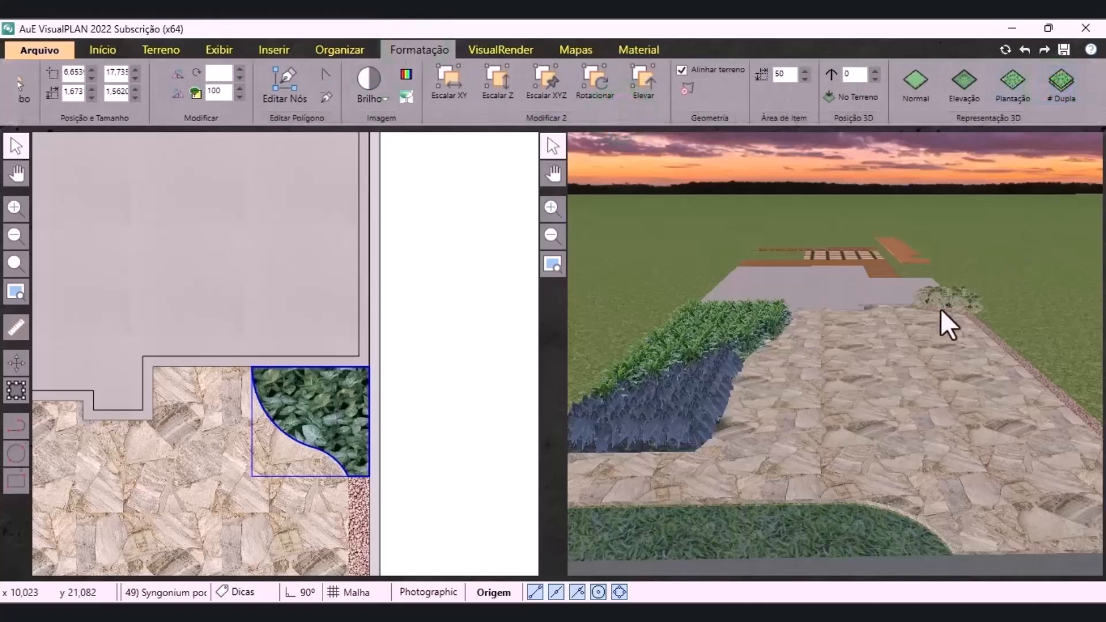
pyautogui.scroll(2, 939, 309)
pyautogui.moveTo(926, 317); pyautogui.dragTo(864, 405, button='middle')
pyautogui.scroll(1, 865, 405)
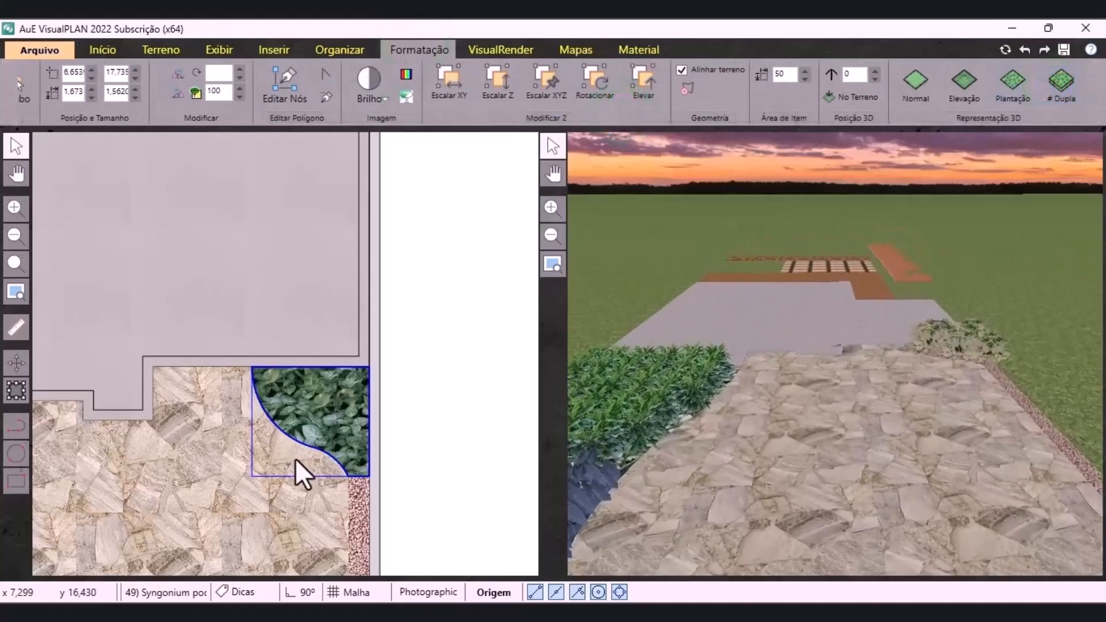
# Apply the Mapa Ótimo image map to the SYPO2 corner bed and check the planting in the 3D view
pyautogui.click(581, 51)
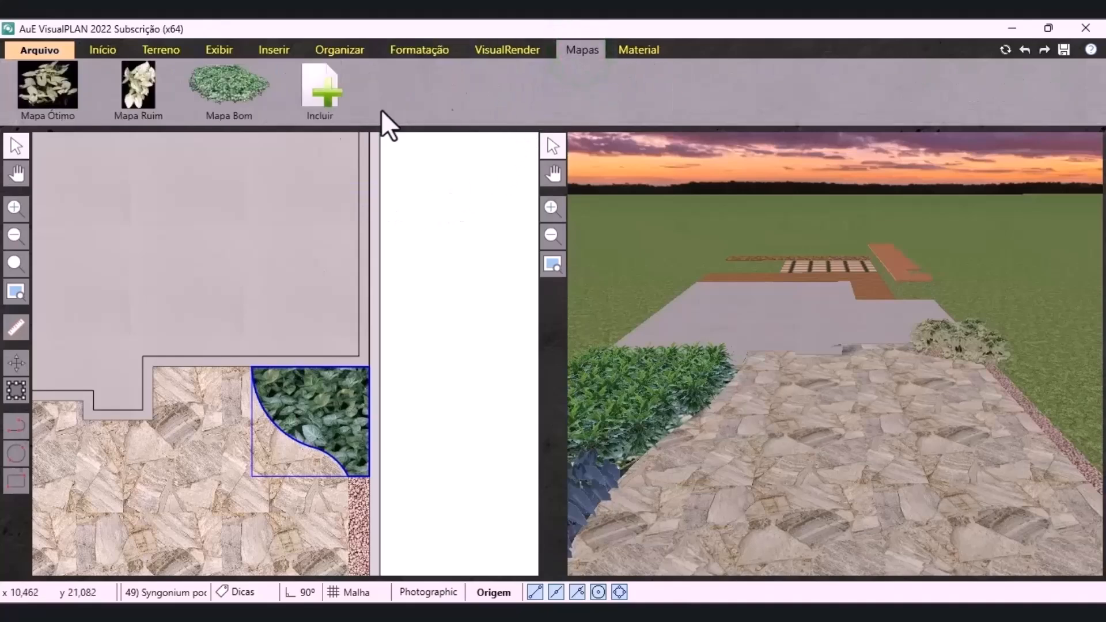
pyautogui.click(50, 102)
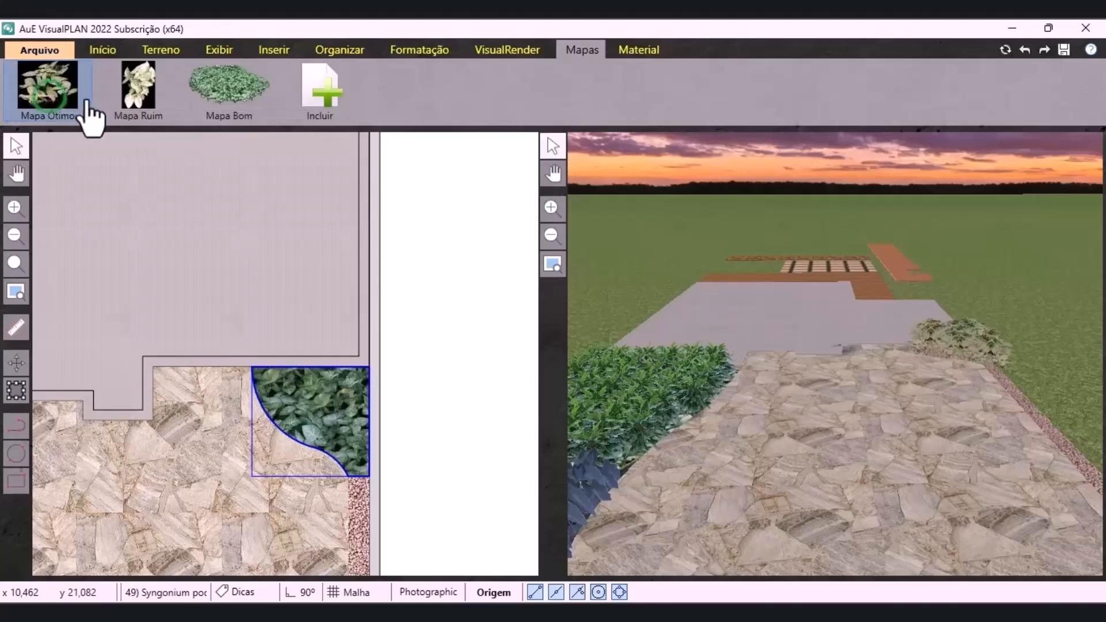
pyautogui.scroll(-2, 1015, 359)
pyautogui.moveTo(836, 404); pyautogui.dragTo(968, 397, button='middle')
pyautogui.scroll(-3, 993, 375)
pyautogui.moveTo(902, 429); pyautogui.dragTo(983, 363, button='middle')
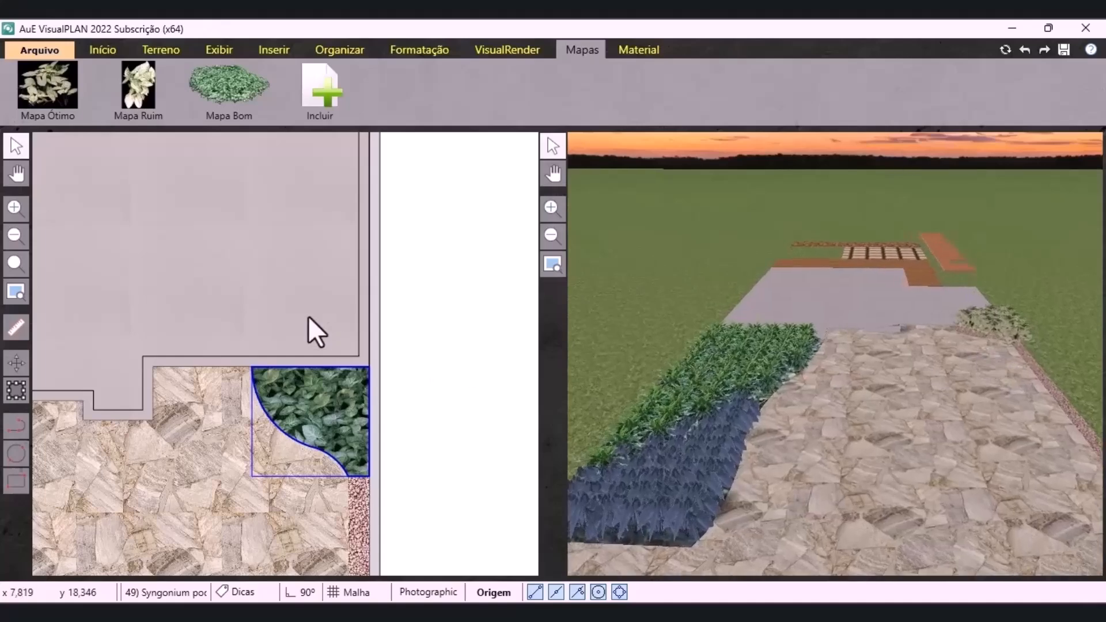
# Find the CALU6 plant in the plant catalogue and set it to be inserted as single units
pyautogui.click(109, 49)
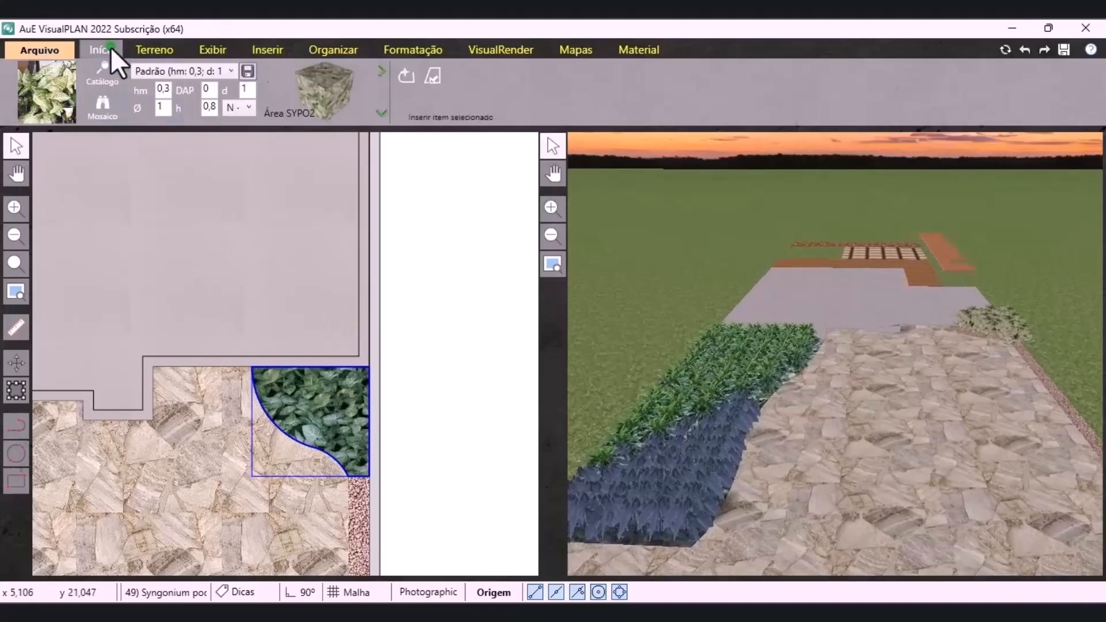
pyautogui.click(480, 375)
pyautogui.scroll(-3, 463, 403)
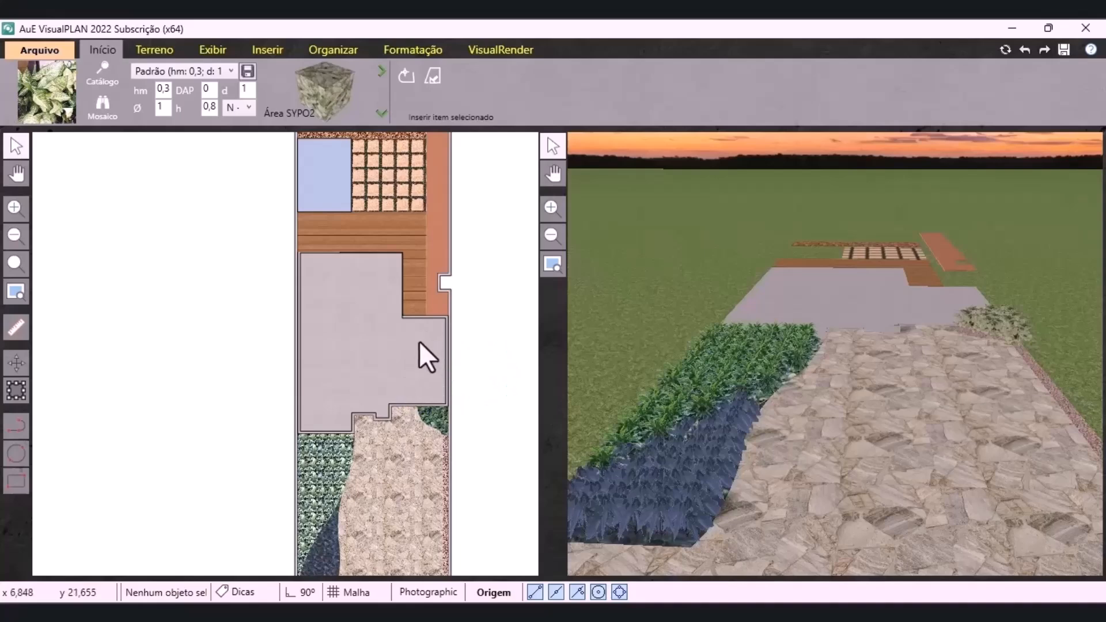
pyautogui.moveTo(424, 354); pyautogui.dragTo(408, 477, button='middle')
pyautogui.scroll(1, 402, 309)
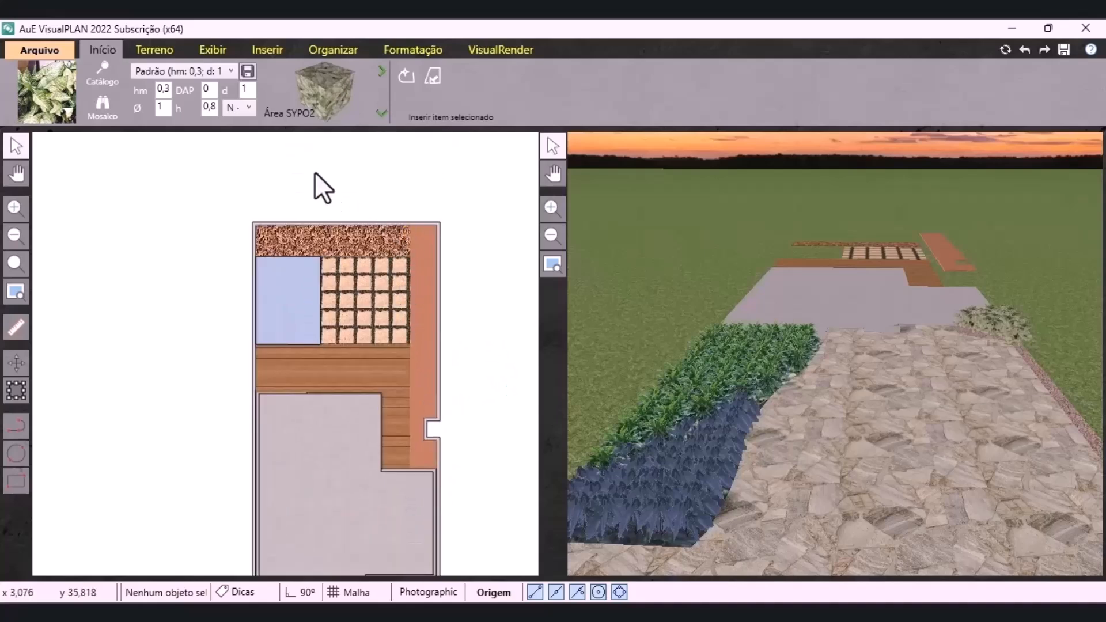
pyautogui.scroll(-3, 314, 175)
pyautogui.scroll(1, 314, 190)
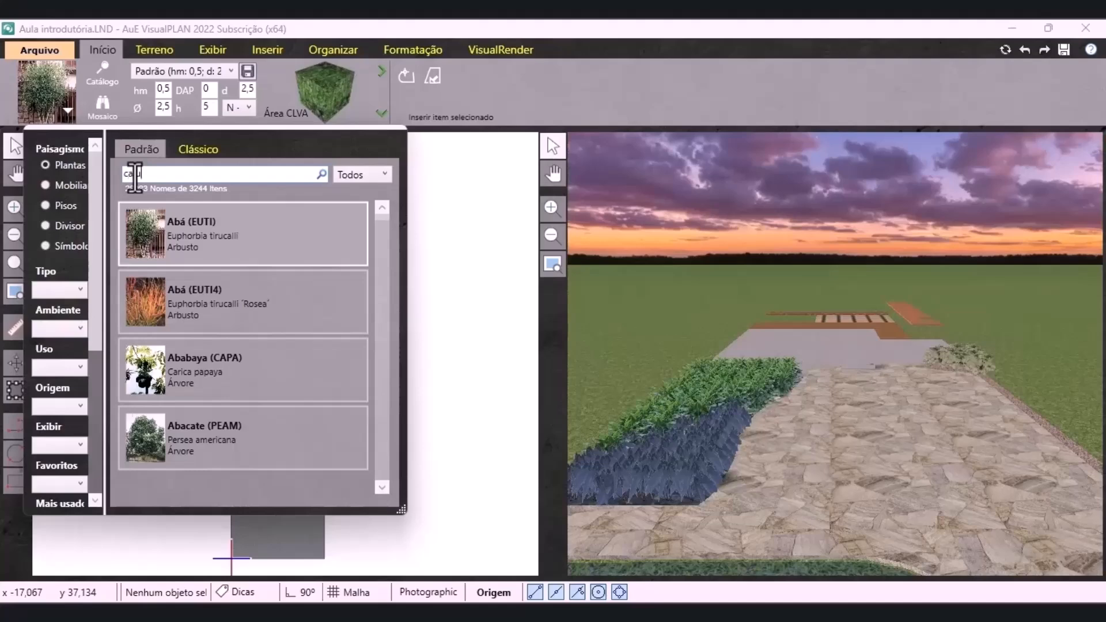
pyautogui.doubleClick(172, 239)
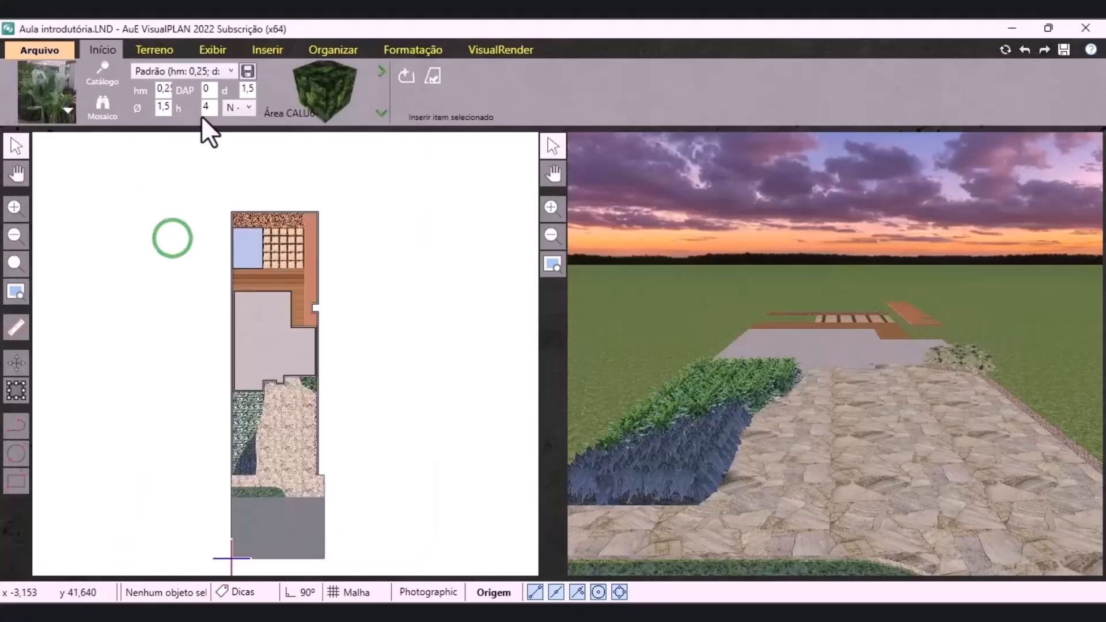
pyautogui.click(380, 115)
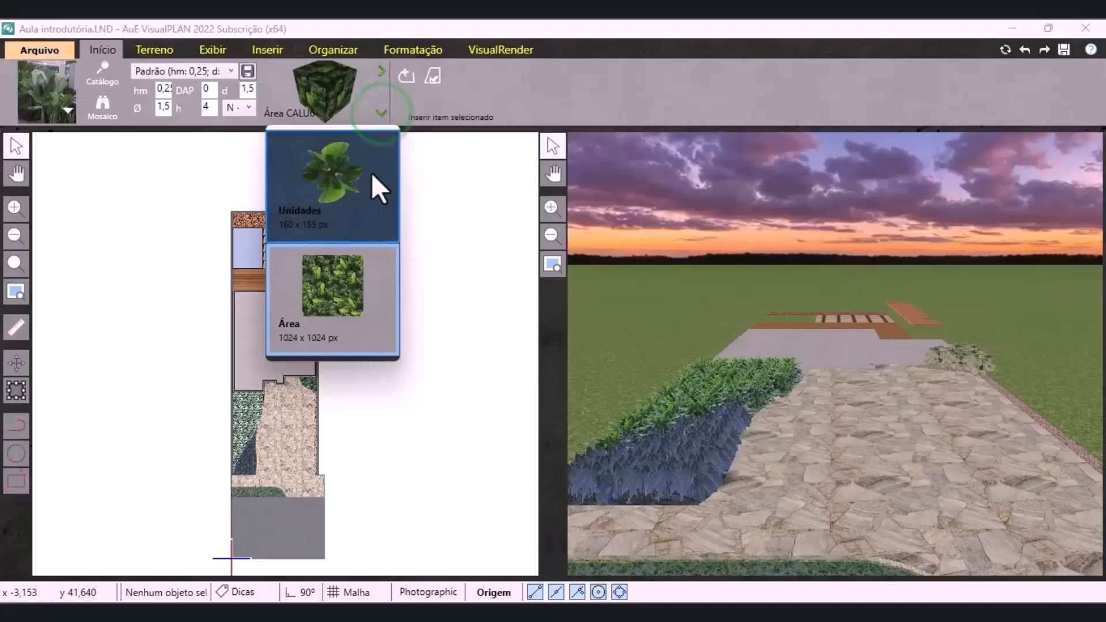
pyautogui.click(347, 170)
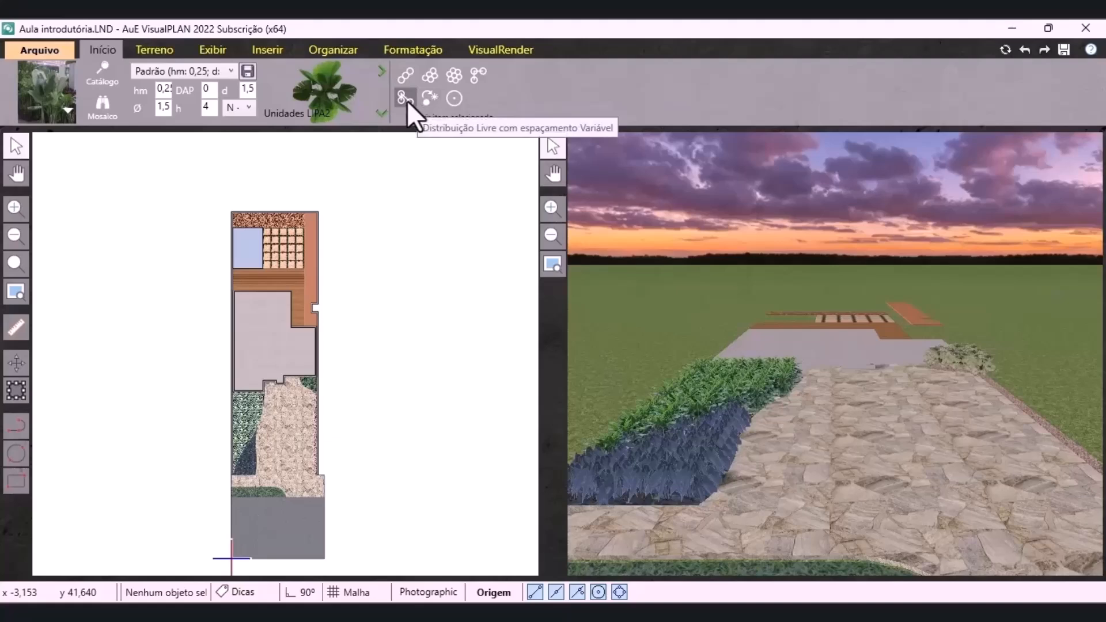
# Place one CALU6 plant in the upper end of the green bed, next to the house wall
pyautogui.click(454, 98)
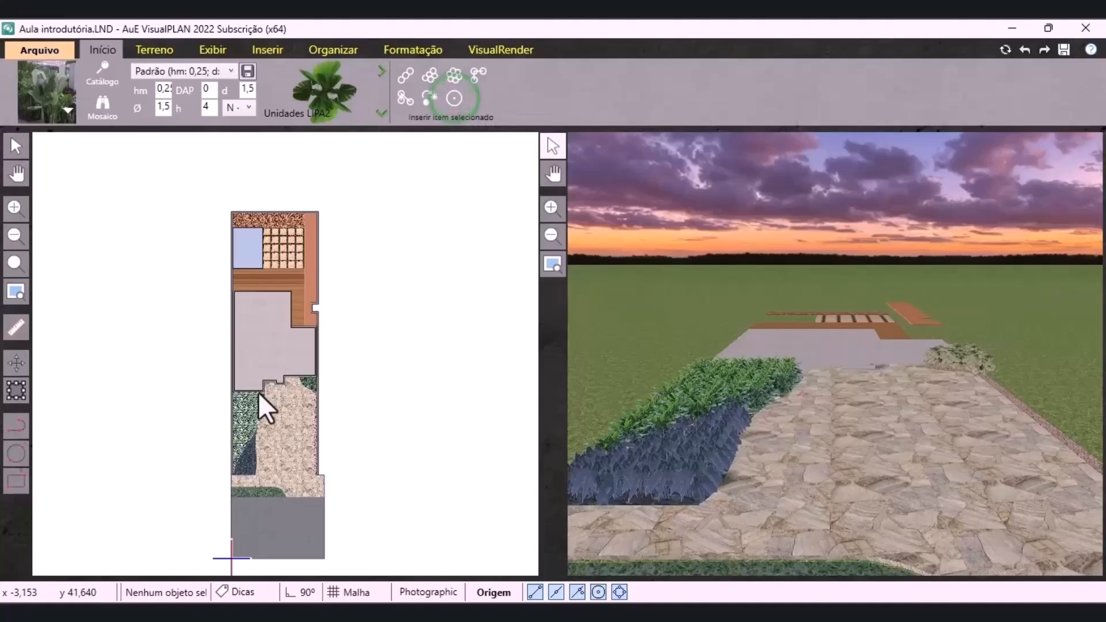
pyautogui.scroll(5, 240, 438)
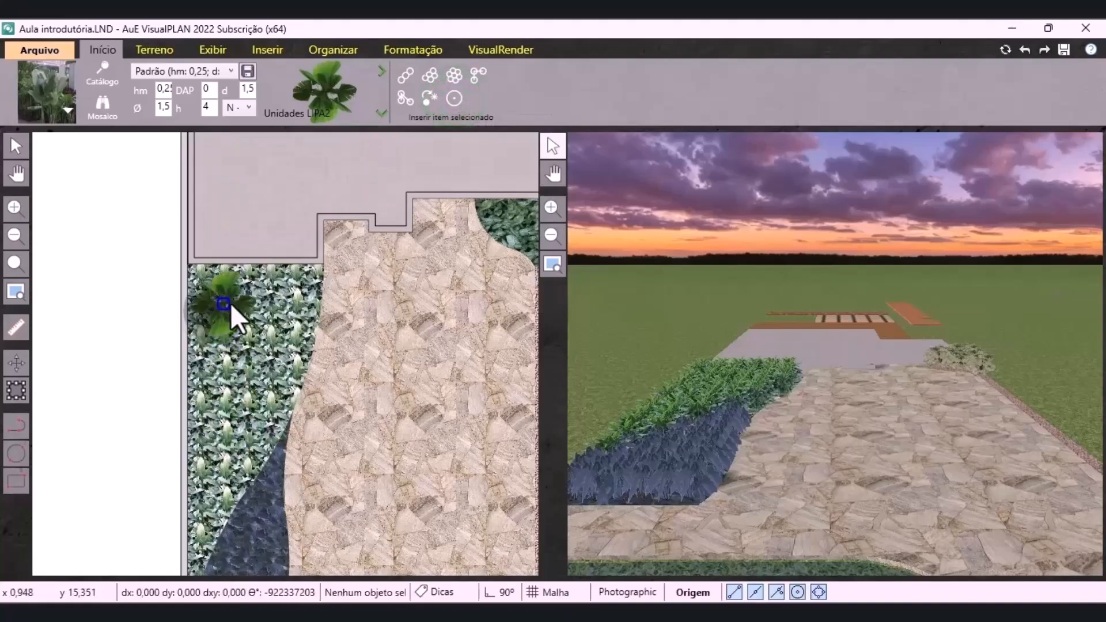
pyautogui.click(226, 298)
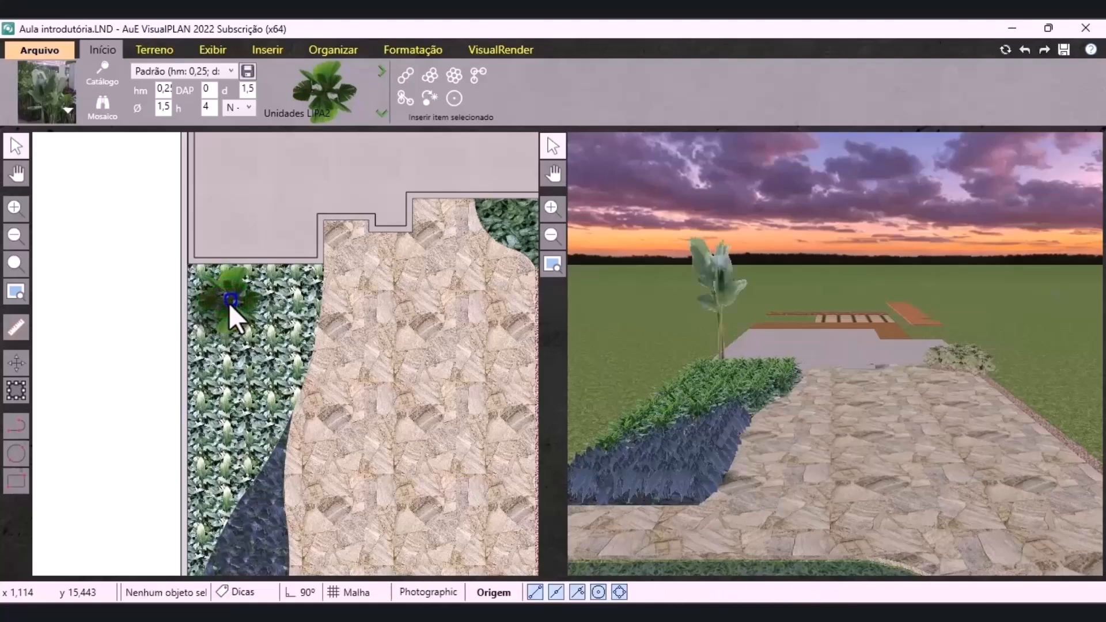
# Give the placed CALU6 plant the Planta Grande 3D model M0100812.OBJ and deselect it
pyautogui.click(229, 303)
pyautogui.click(640, 51)
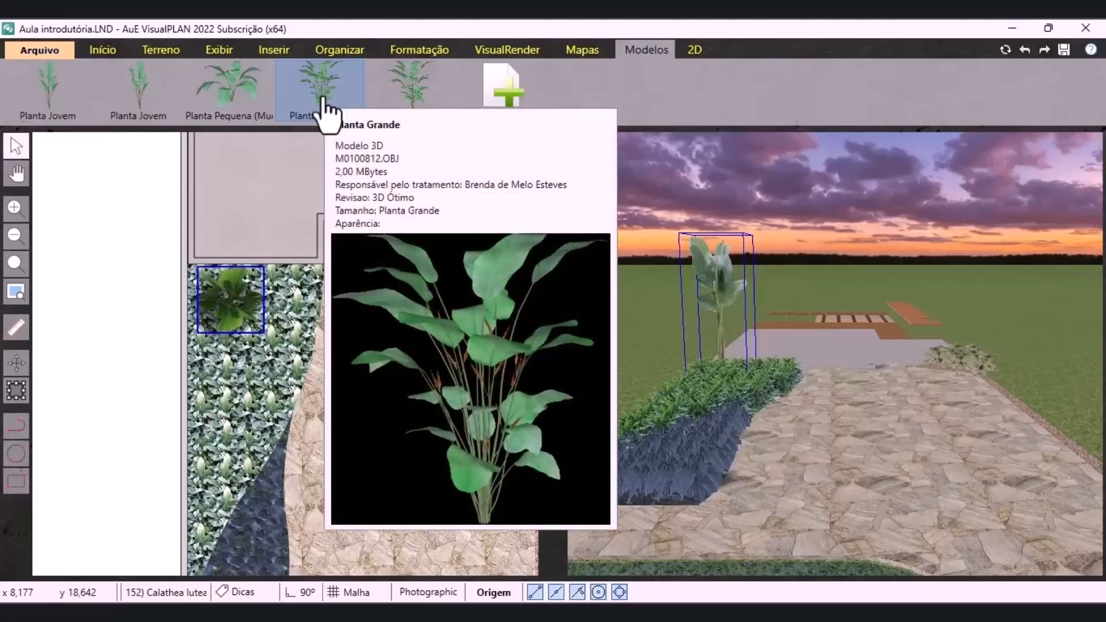
pyautogui.click(323, 104)
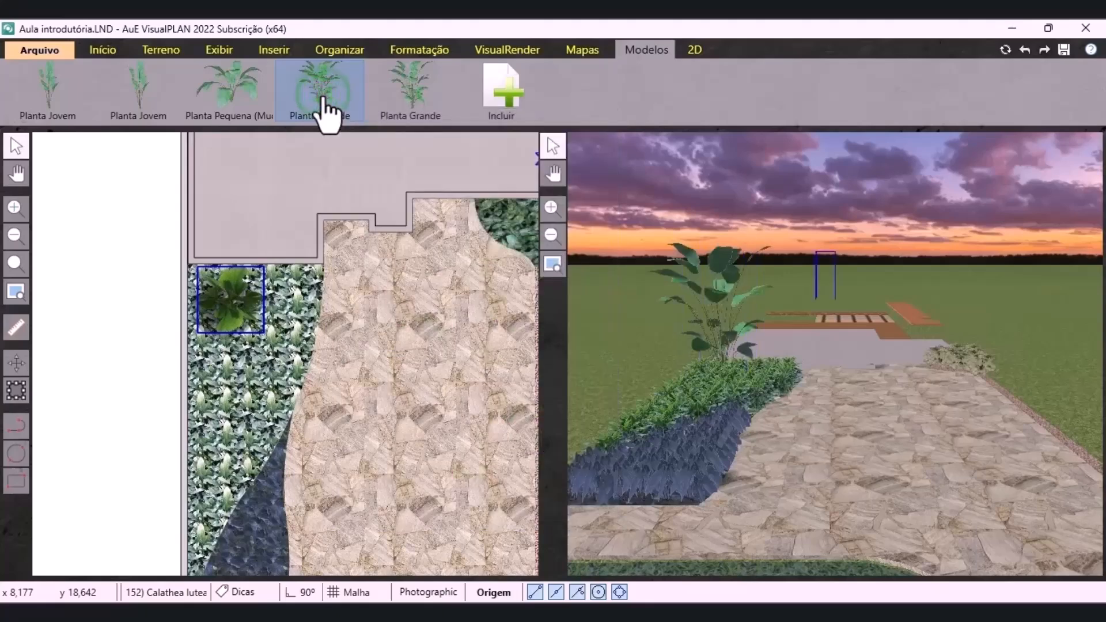
pyautogui.click(147, 342)
# Search the plant catalogue for phun and choose the PHUN plant as single units
pyautogui.click(111, 49)
pyautogui.click(69, 110)
pyautogui.doubleClick(109, 176)
pyautogui.write('phun')
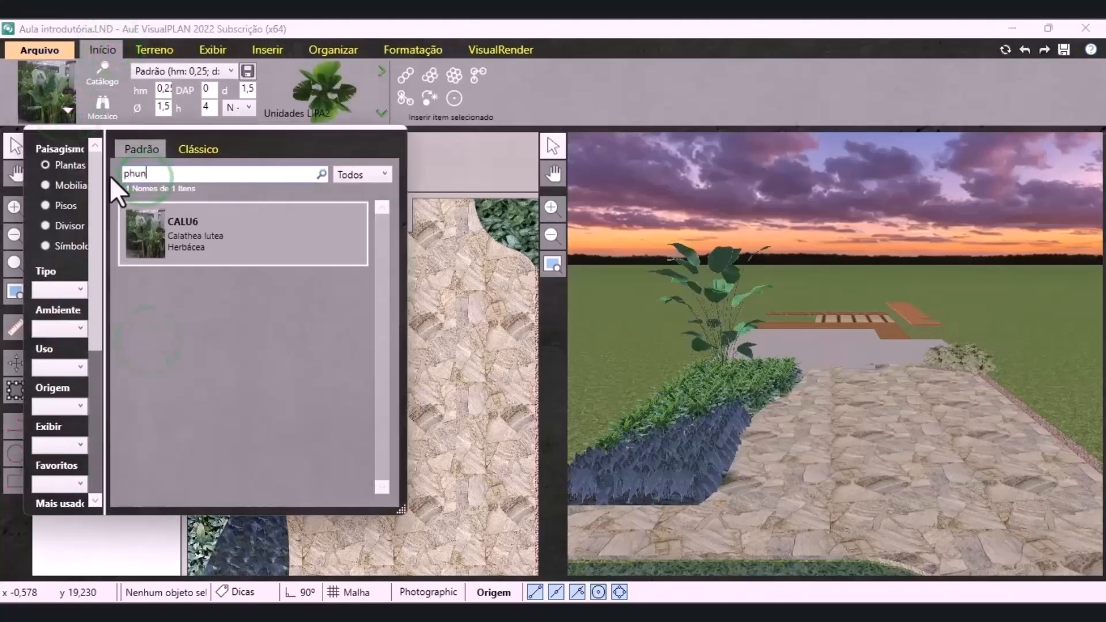
pyautogui.click(198, 261)
pyautogui.click(382, 113)
pyautogui.click(342, 185)
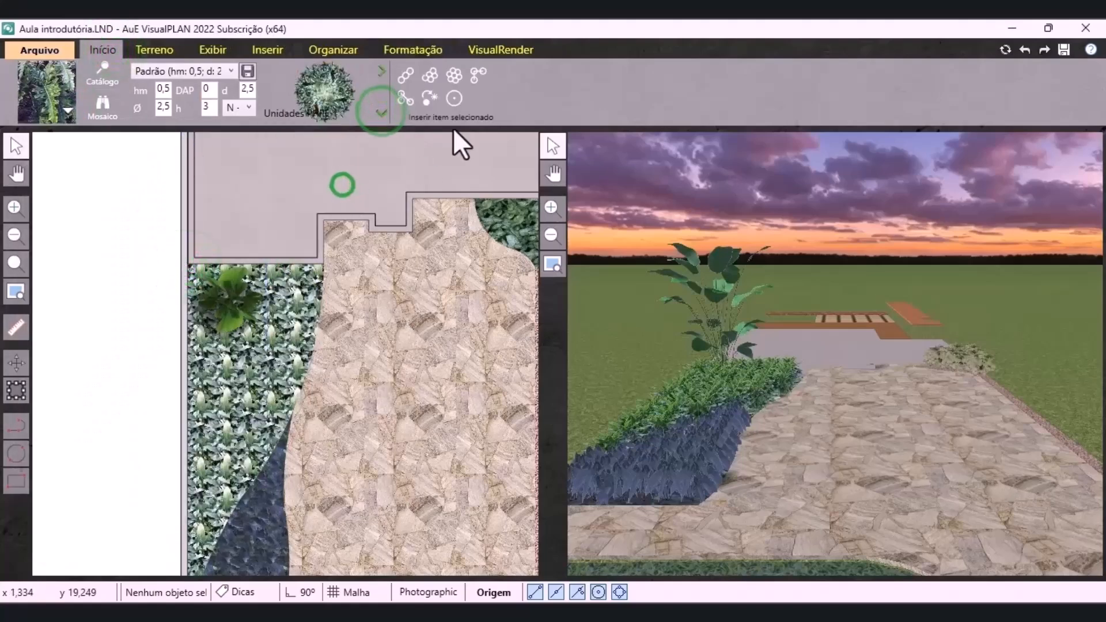
# Set the PHUN diameter to 1,5 and place two plants beside and below the CALU6 using free distribution with variable spacing
pyautogui.write(',5')
pyautogui.click(409, 102)
pyautogui.click(289, 308)
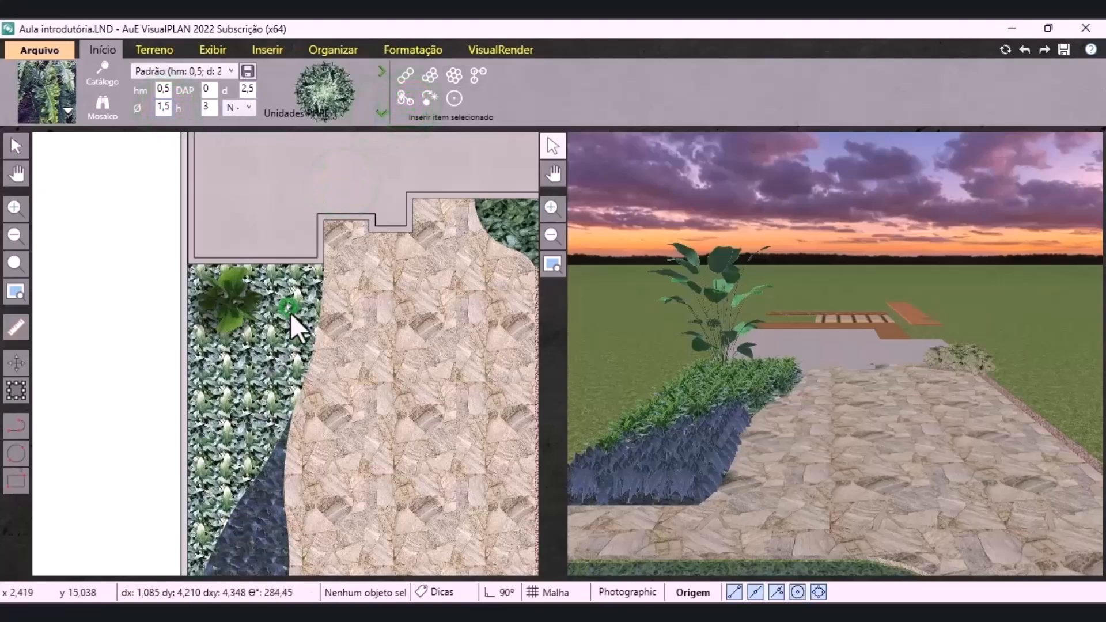
pyautogui.rightClick(219, 373)
pyautogui.click(140, 443)
# Select both PHUN plants as similar objects and give them the Planta Jovem 3D model
pyautogui.click(219, 374)
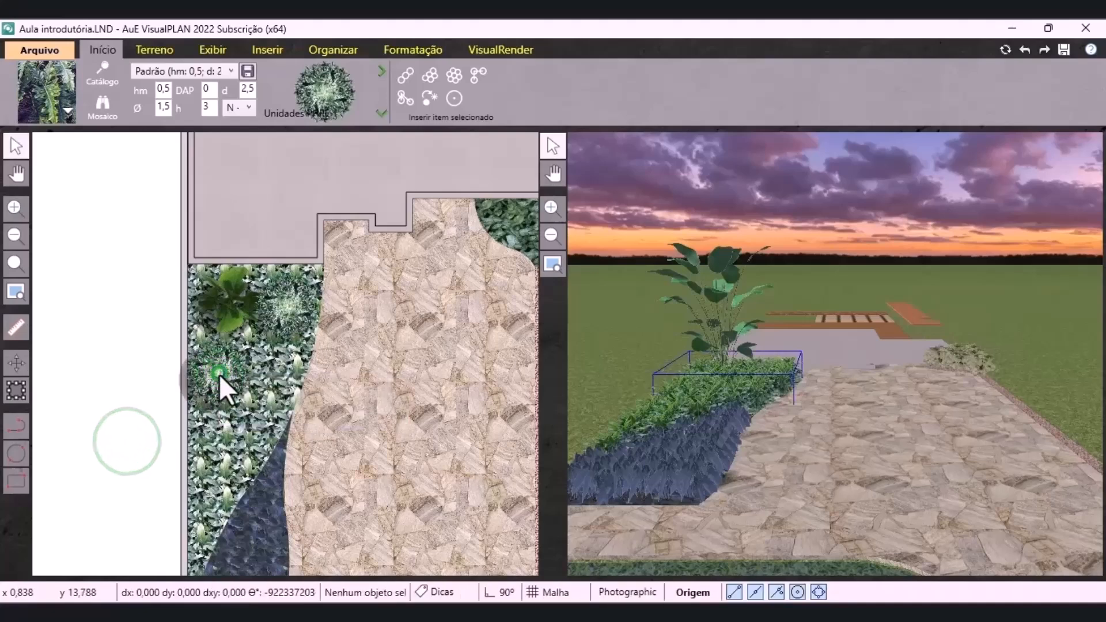
pyautogui.click(407, 49)
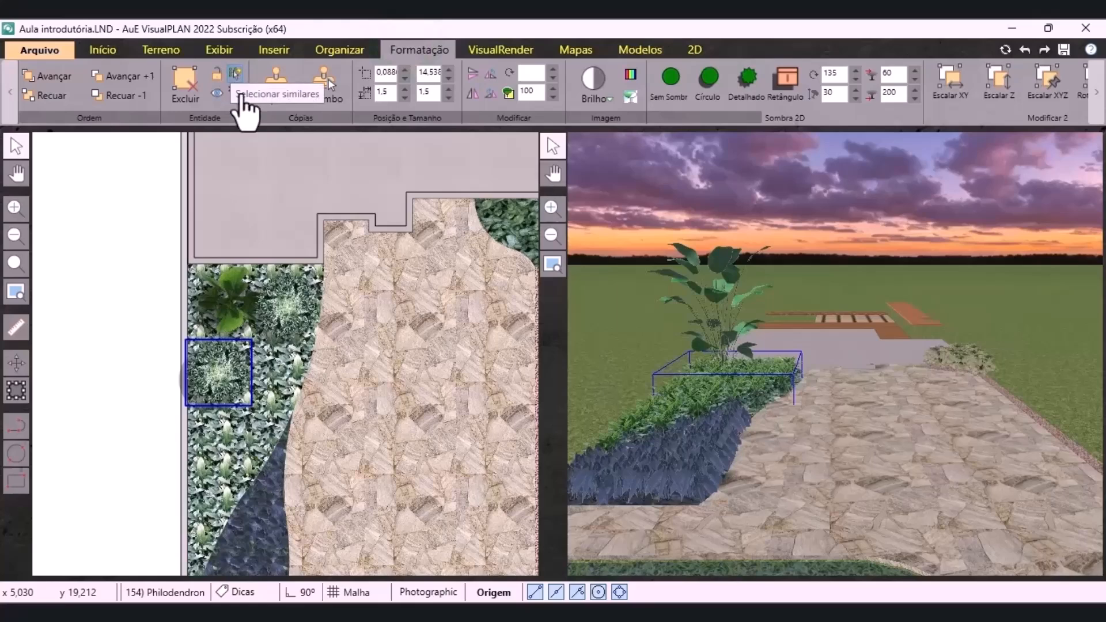
pyautogui.rightClick(214, 369)
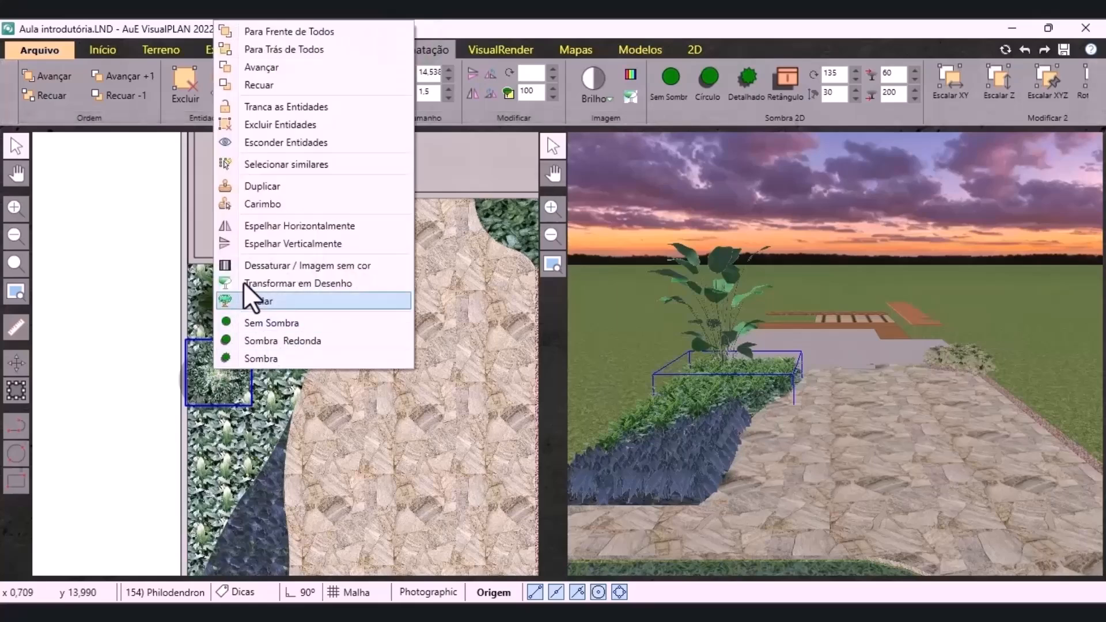
pyautogui.click(270, 164)
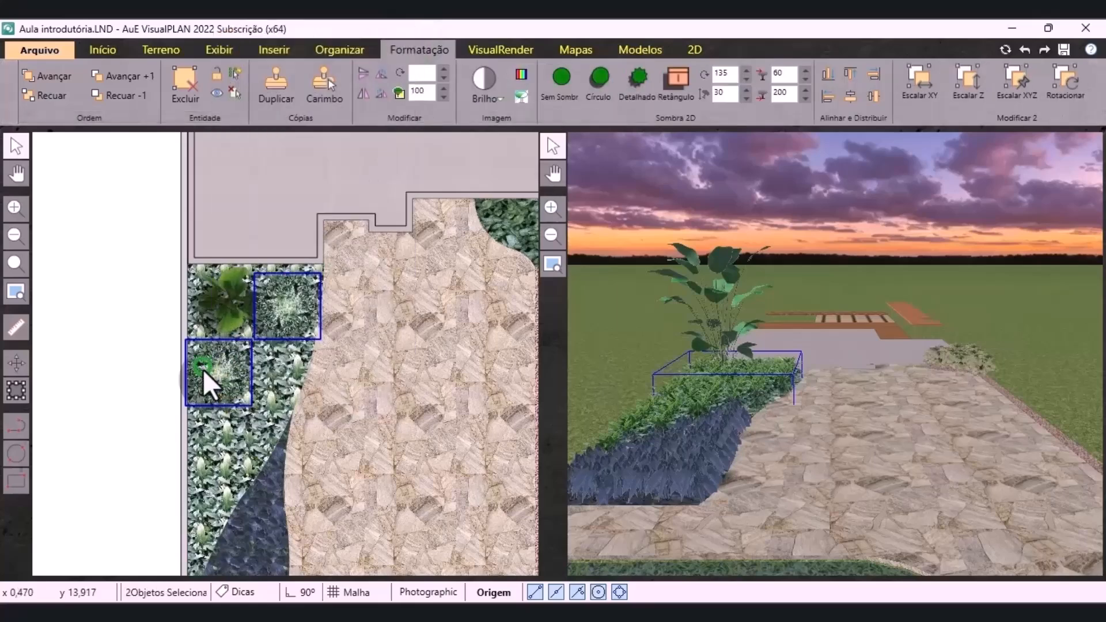
pyautogui.click(638, 47)
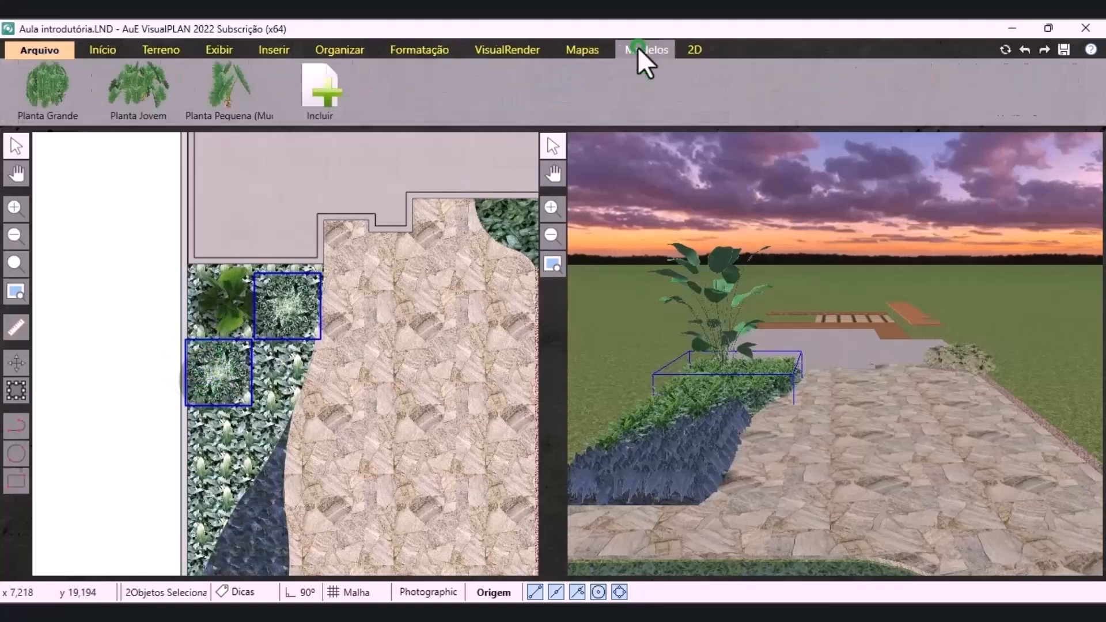
pyautogui.click(151, 98)
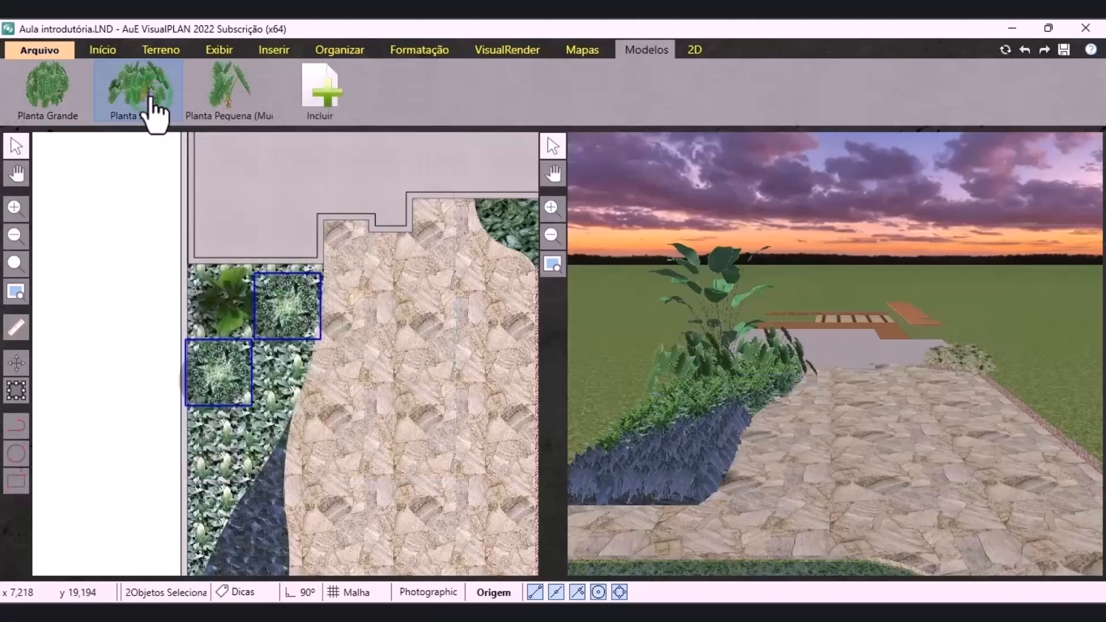
pyautogui.click(113, 306)
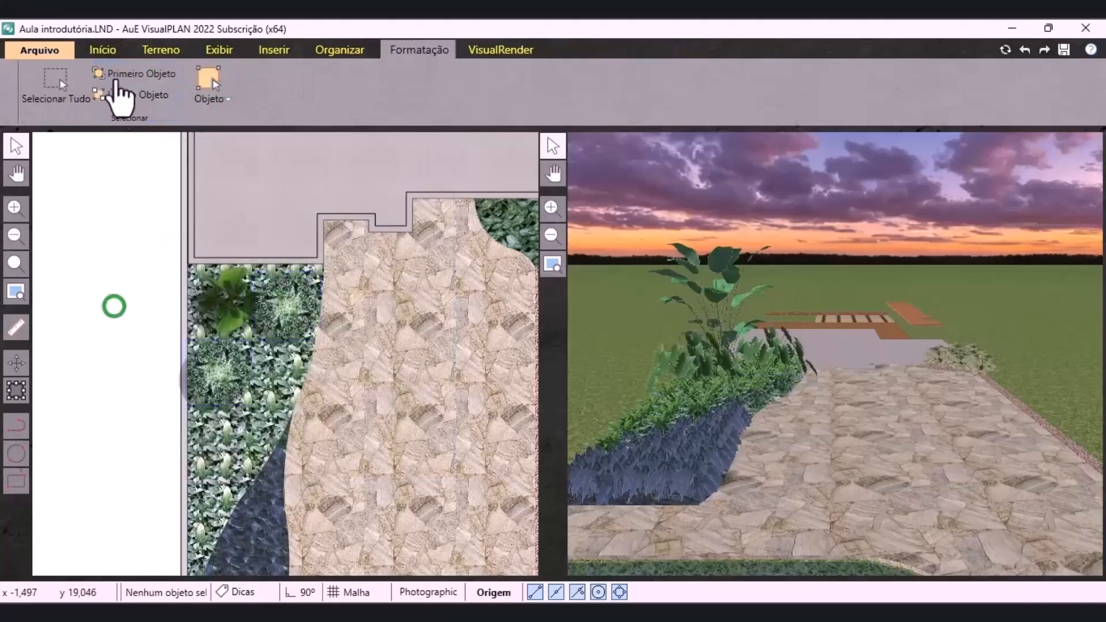
# Search the plant catalogue for tige by code (Código) and choose the TIGE plant
pyautogui.click(109, 49)
pyautogui.click(65, 115)
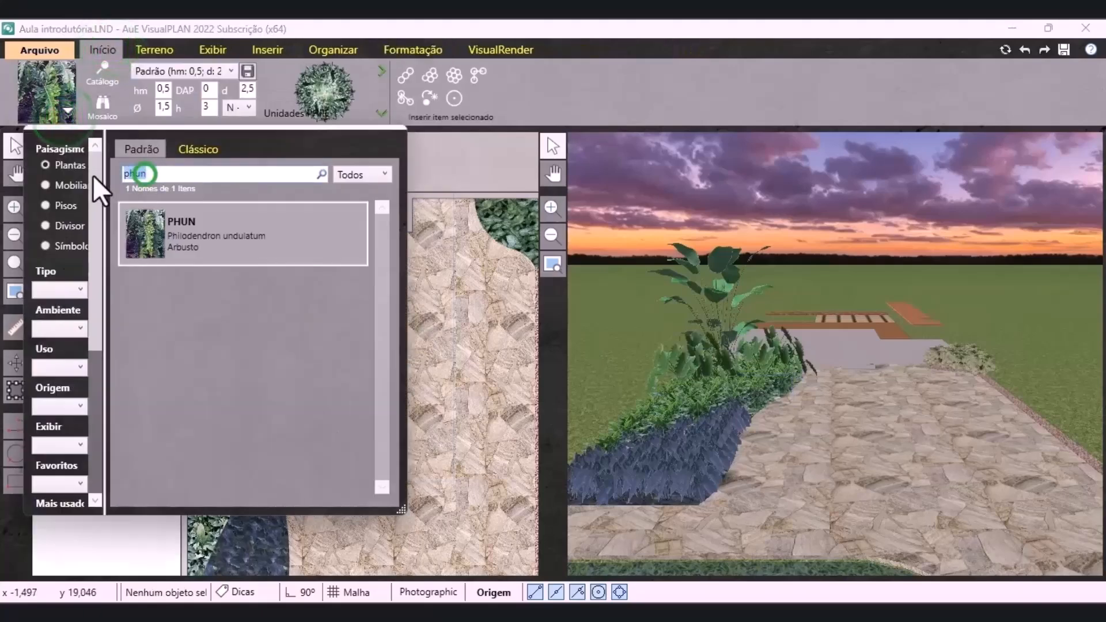
pyautogui.press('BackSpace')
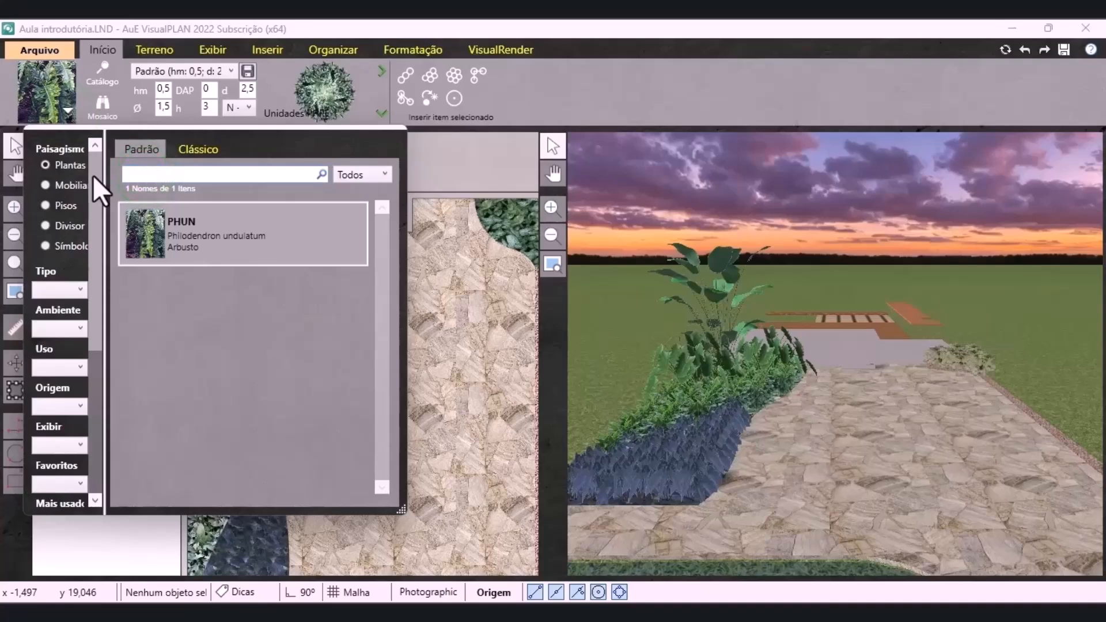
pyautogui.write('tige')
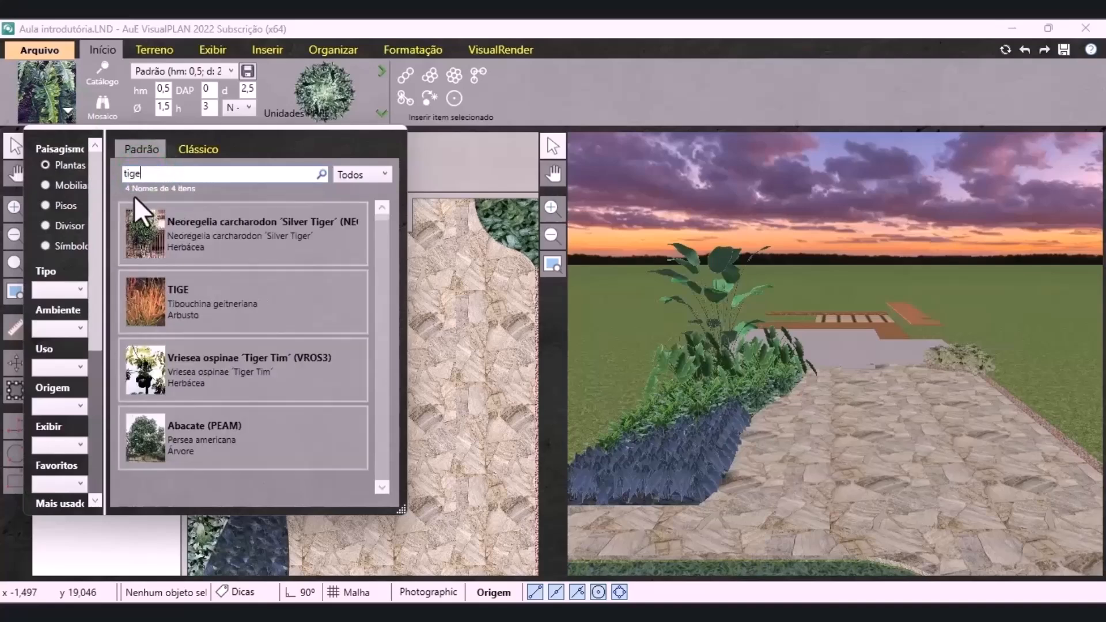
pyautogui.click(385, 174)
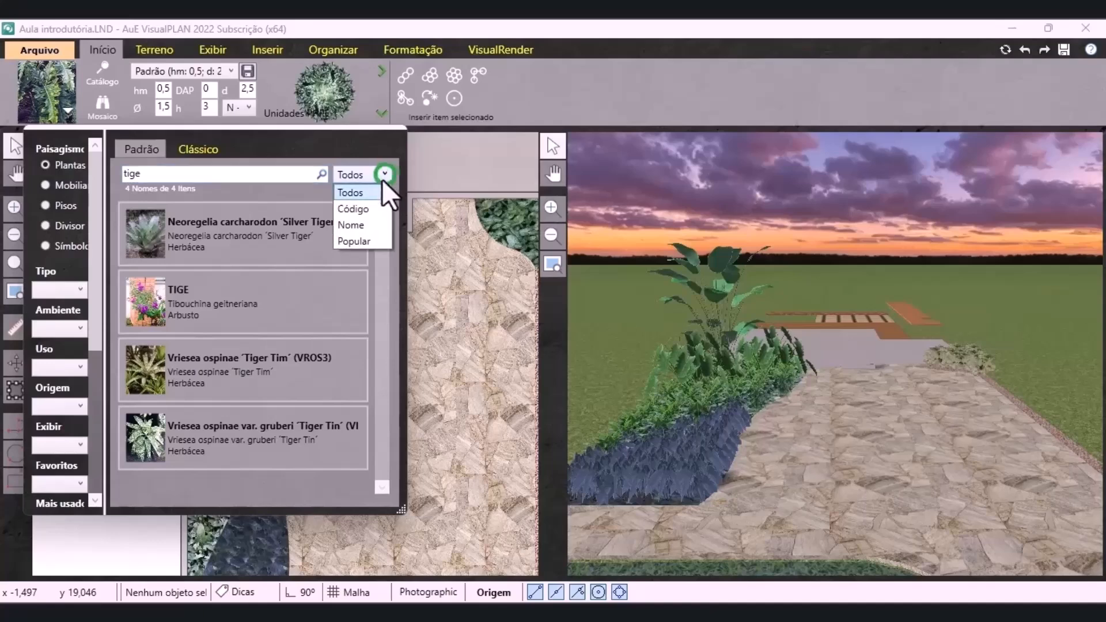
pyautogui.click(356, 210)
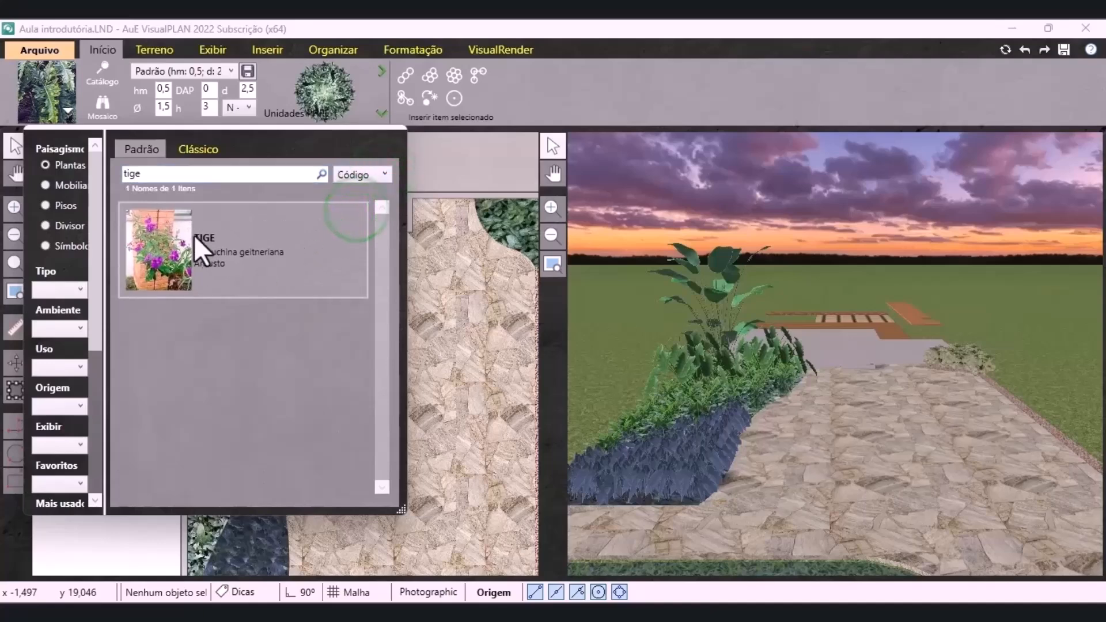
pyautogui.click(213, 250)
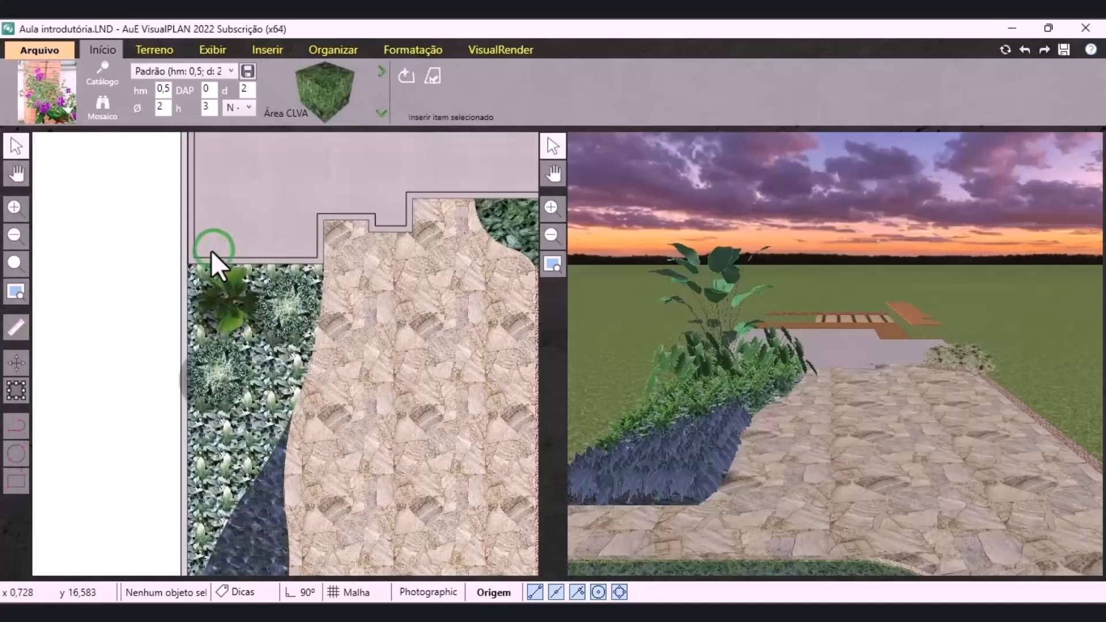
# Set TIGE to single units and place one plant in the green bed below the PHUN plants
pyautogui.click(379, 113)
pyautogui.click(318, 172)
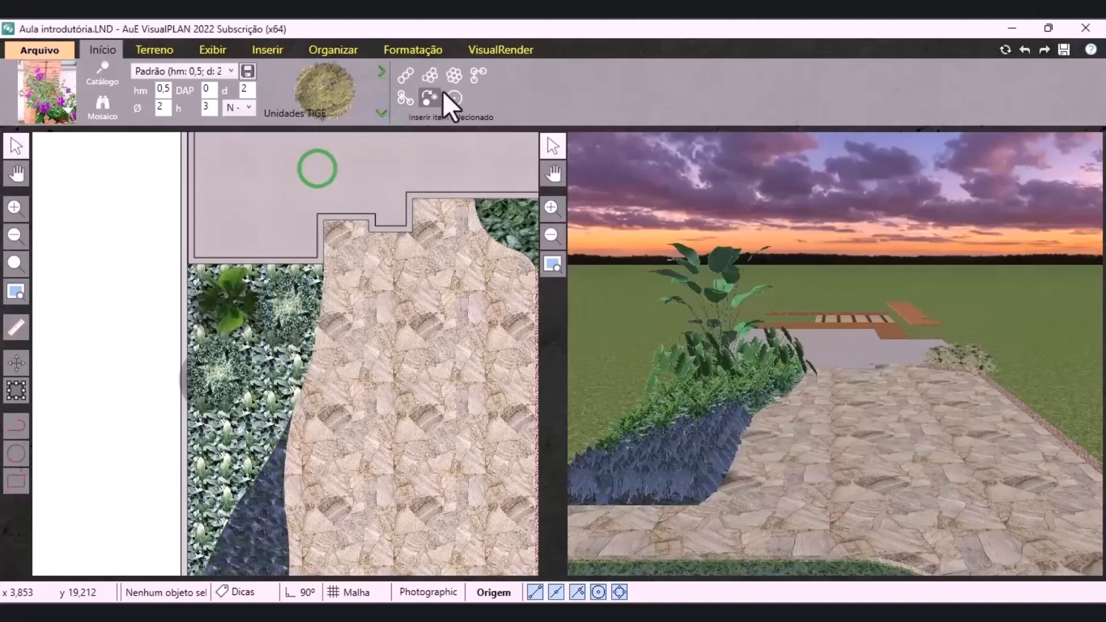
pyautogui.click(455, 98)
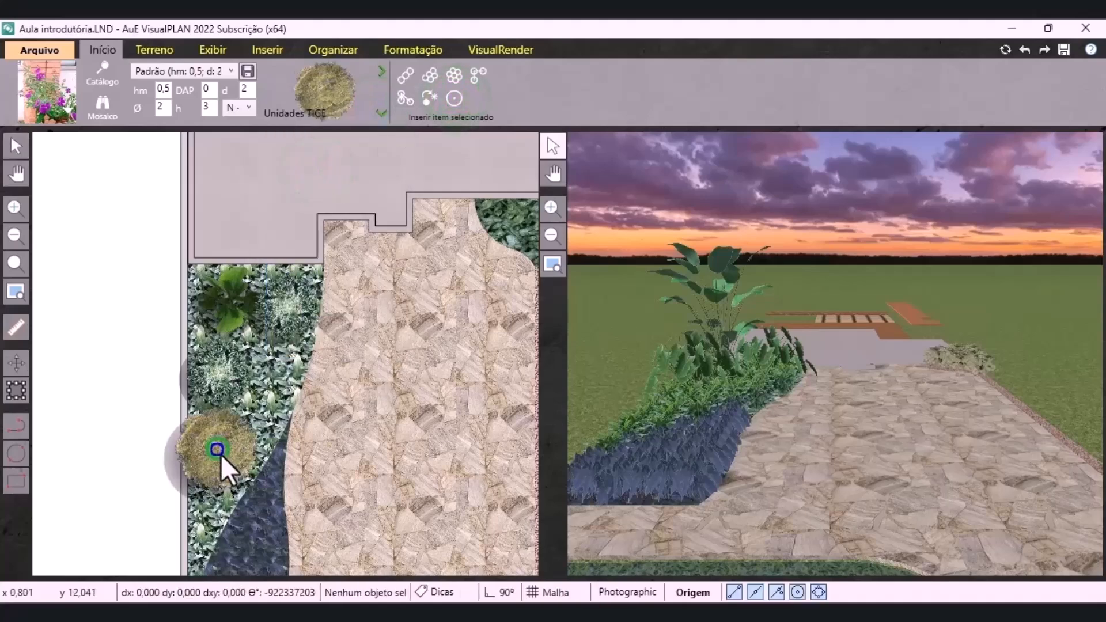
# Place the Tibouchina shrub in the planting bed beside the stone path and assign it the Planta Jovem 3D model
pyautogui.click(223, 458)
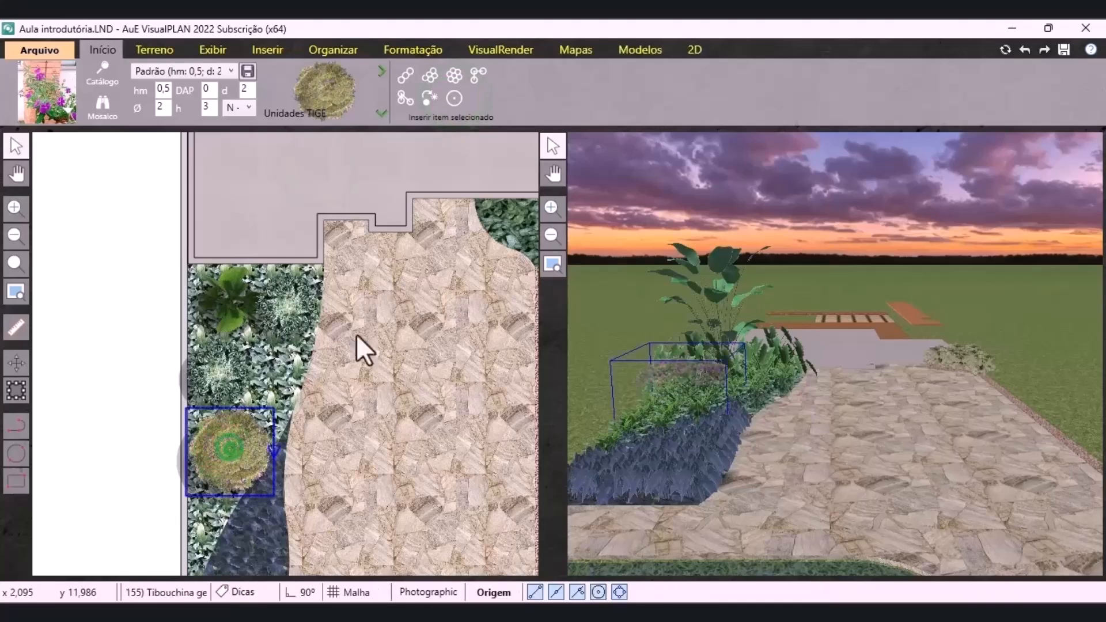
pyautogui.click(636, 49)
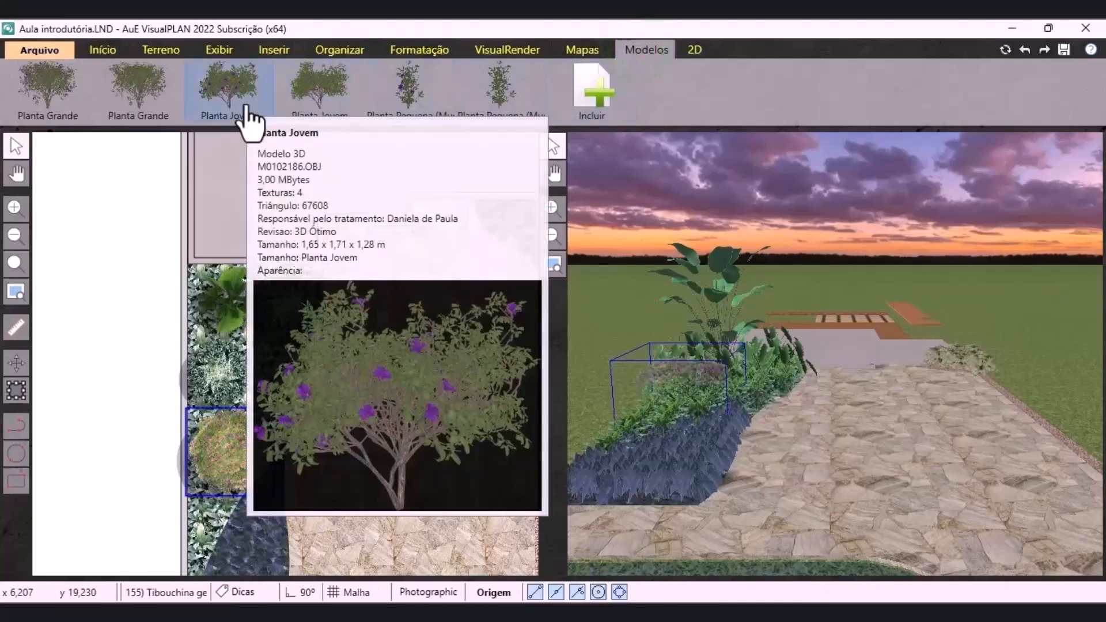
pyautogui.click(247, 110)
# Change the Tibouchina's 2D plan symbol to TIGE Adulta com Flor and deselect the plant
pyautogui.click(694, 49)
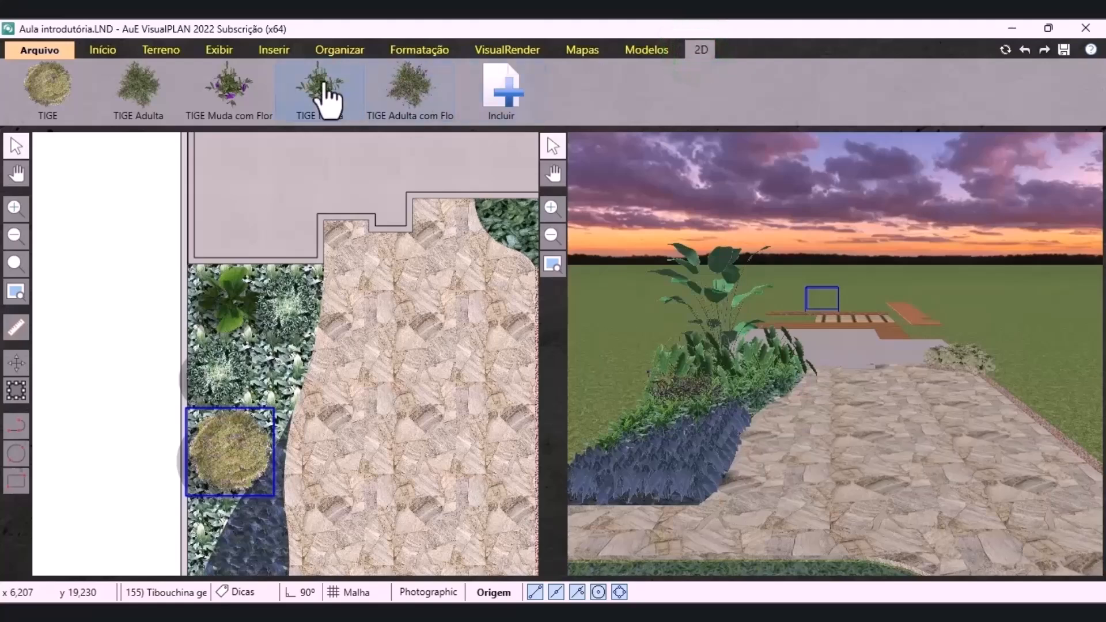
pyautogui.click(404, 93)
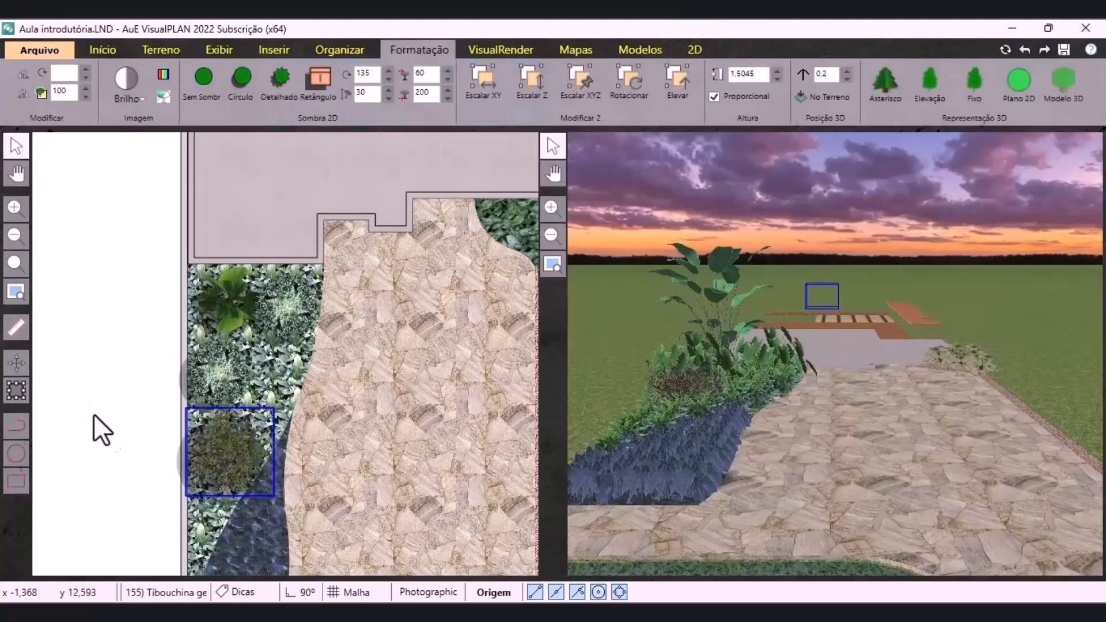
pyautogui.click(110, 313)
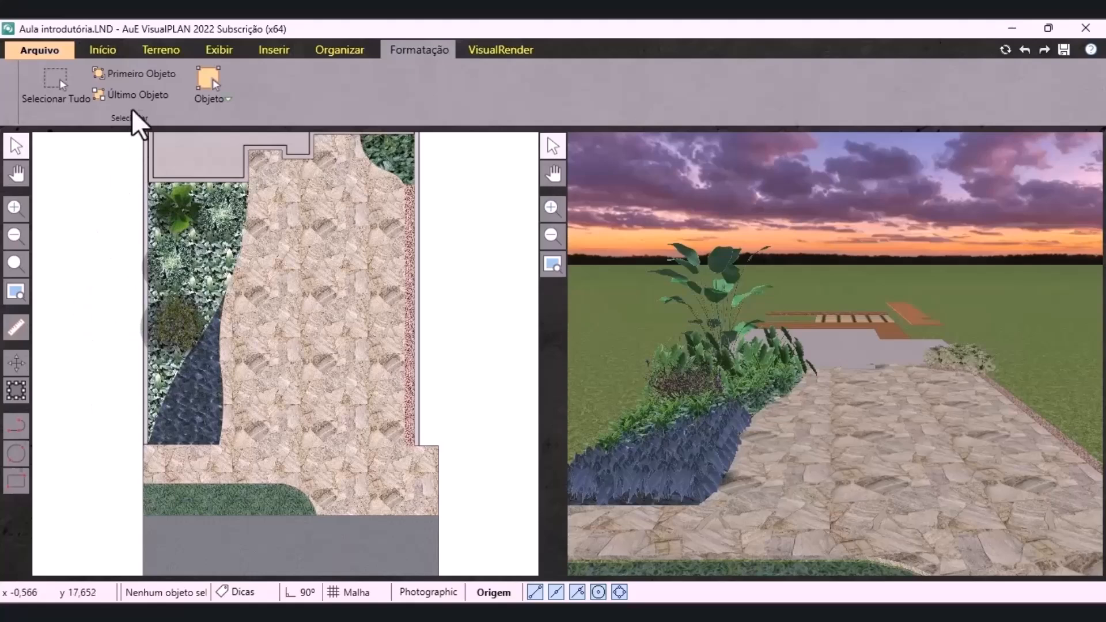
# Find the plant with code COCO4 in the plant library and choose its COAU individual-unit symbol
pyautogui.click(104, 50)
pyautogui.click(64, 112)
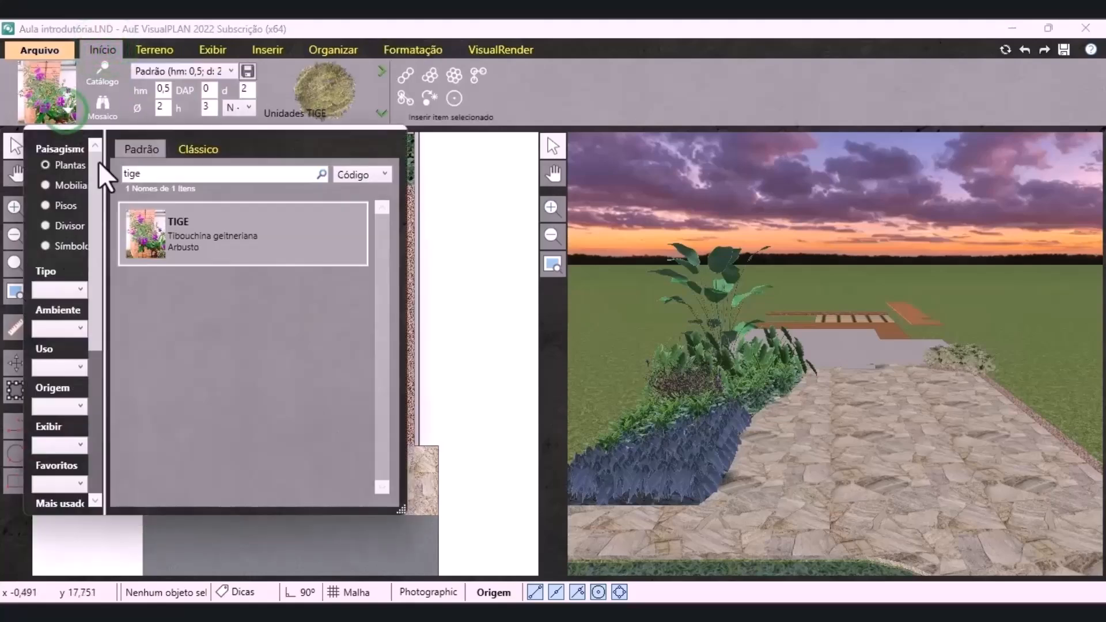
pyautogui.doubleClick(141, 174)
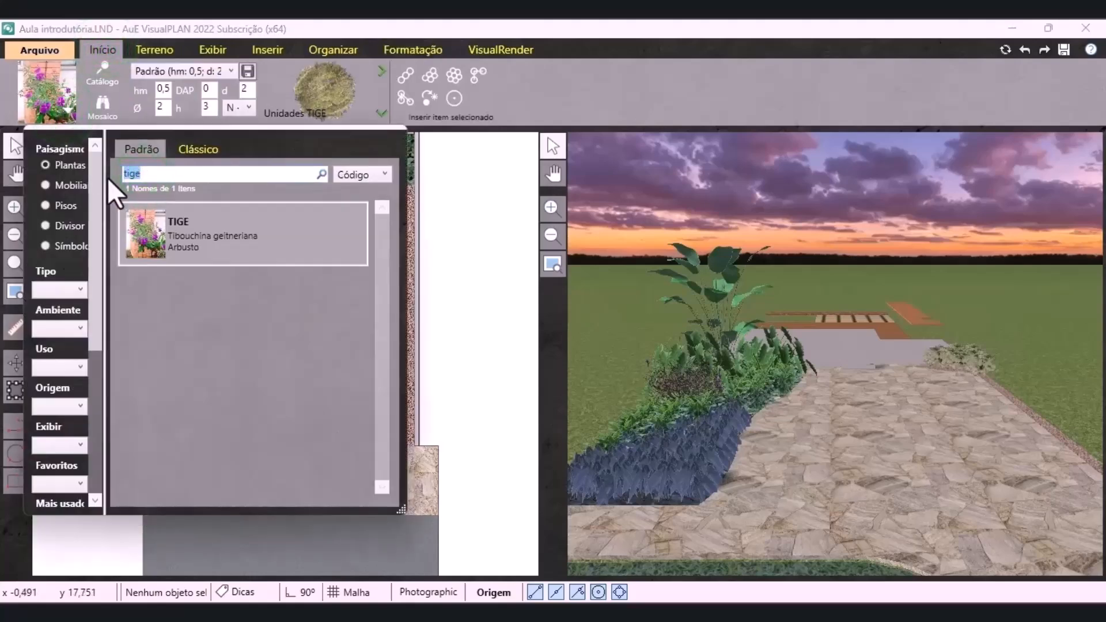
pyautogui.write('coco4')
pyautogui.click(186, 237)
pyautogui.click(382, 111)
pyautogui.click(344, 177)
# Place one Cordyline in the small bed at the house corner and assign it the Planta Grande 3D model
pyautogui.click(454, 98)
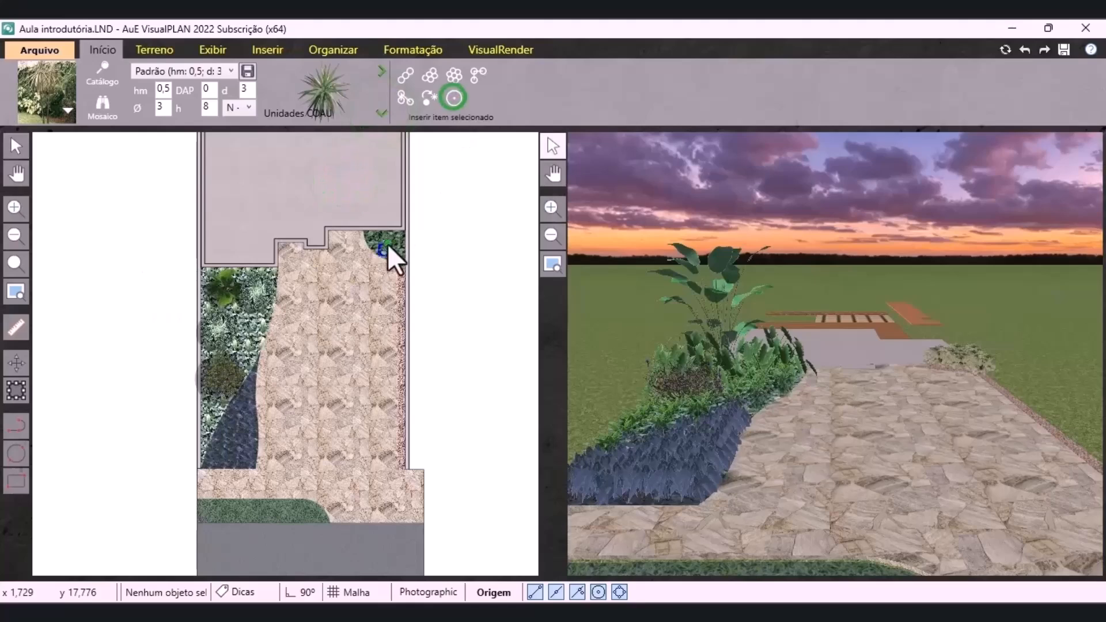
pyautogui.click(388, 242)
pyautogui.click(642, 49)
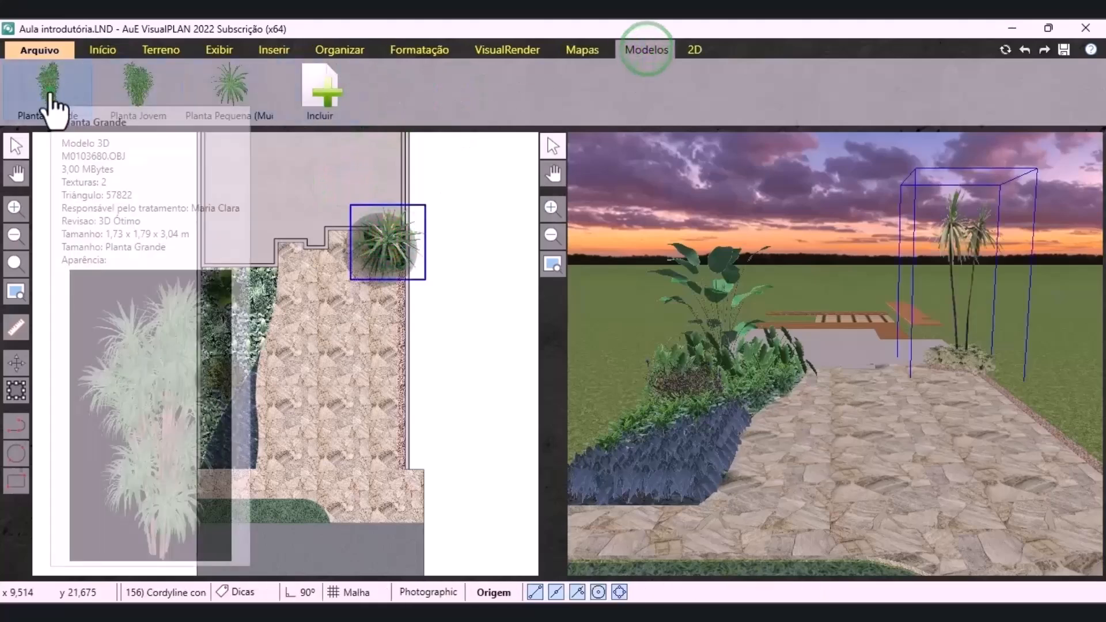
pyautogui.click(49, 92)
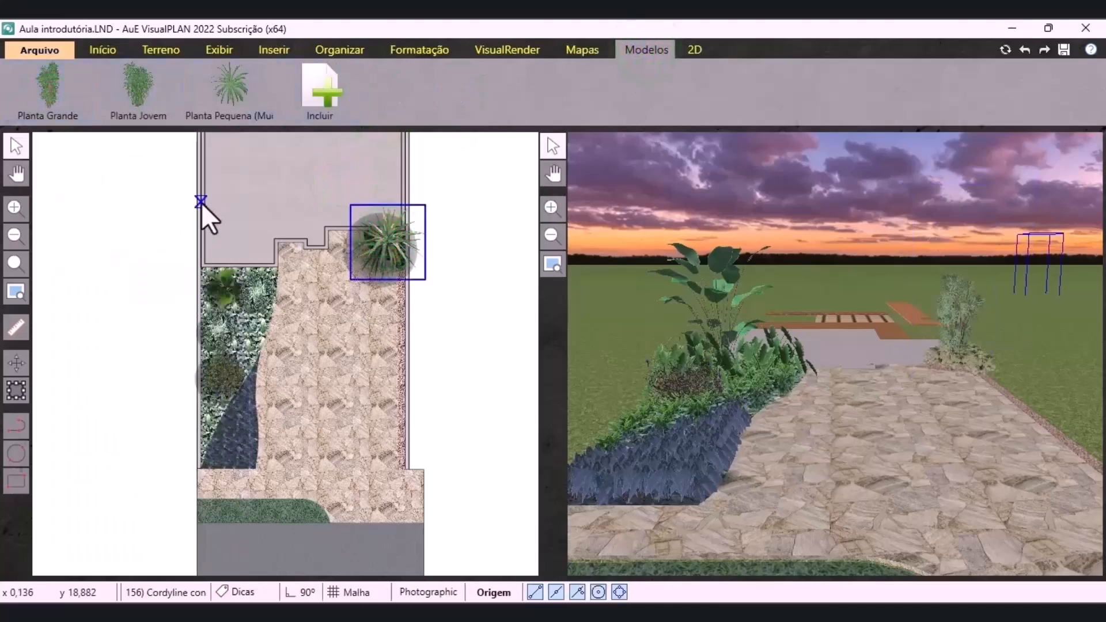
# Try the COCO4 2D symbol on the Cordyline, return it to COAU and deselect the plant
pyautogui.click(685, 50)
pyautogui.click(135, 104)
pyautogui.click(49, 106)
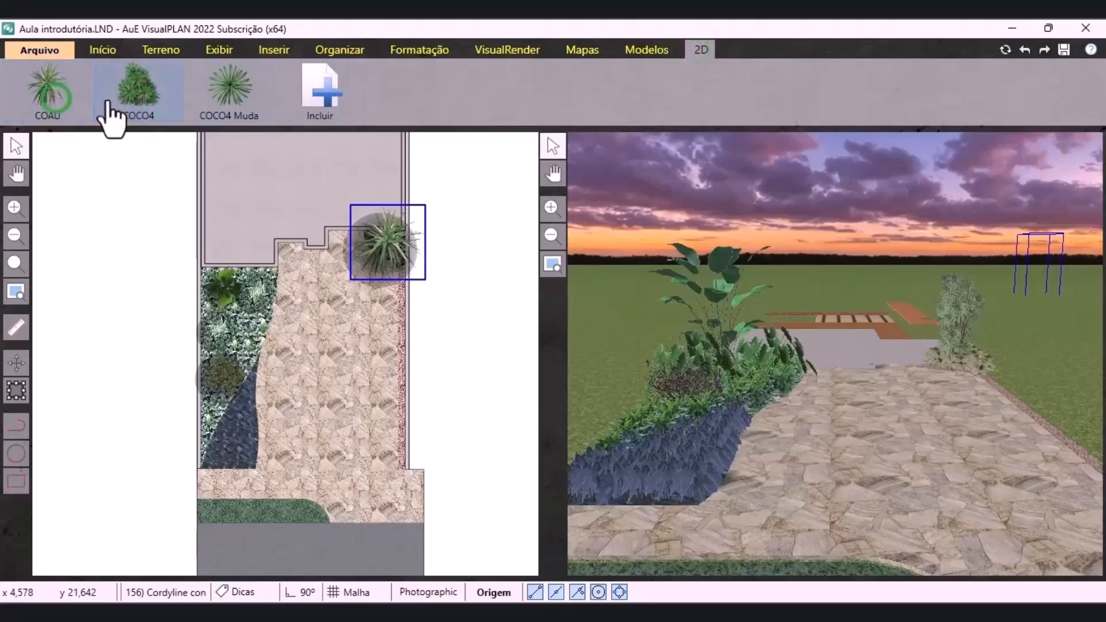
pyautogui.click(458, 178)
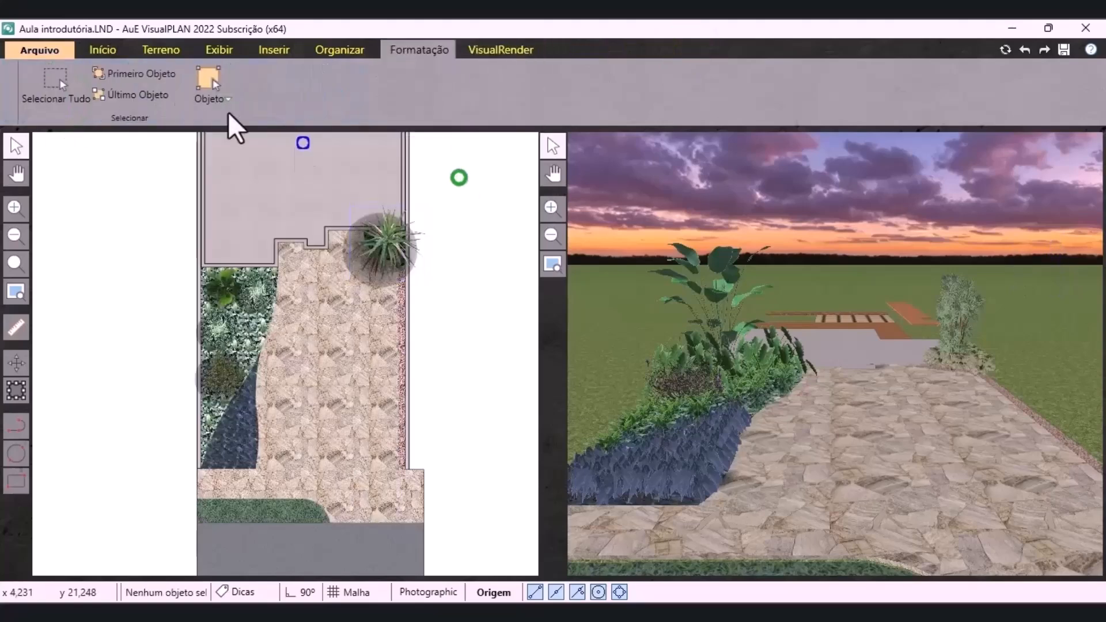
# Find the plant with code EQGI in the plant library and choose its AGBO individual-unit symbol
pyautogui.click(106, 50)
pyautogui.click(67, 111)
pyautogui.click(176, 173)
pyautogui.press('BackSpace')
pyautogui.press('BackSpace')
pyautogui.press('BackSpace')
pyautogui.press('BackSpace')
pyautogui.press('BackSpace')
pyautogui.write('e')
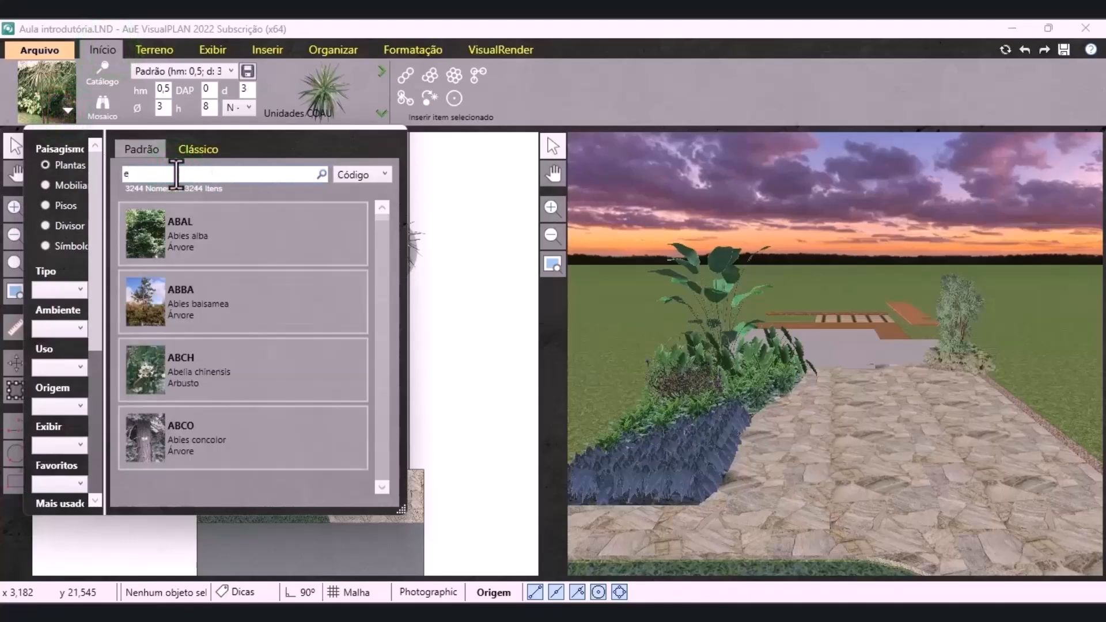
pyautogui.write('qgi')
pyautogui.doubleClick(248, 256)
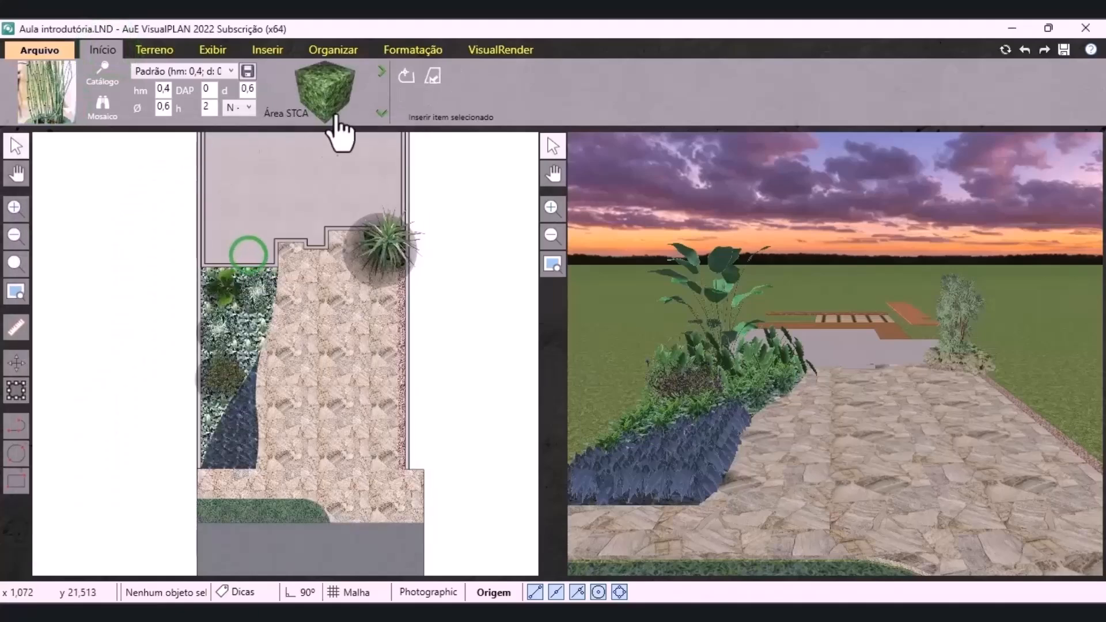
pyautogui.click(381, 112)
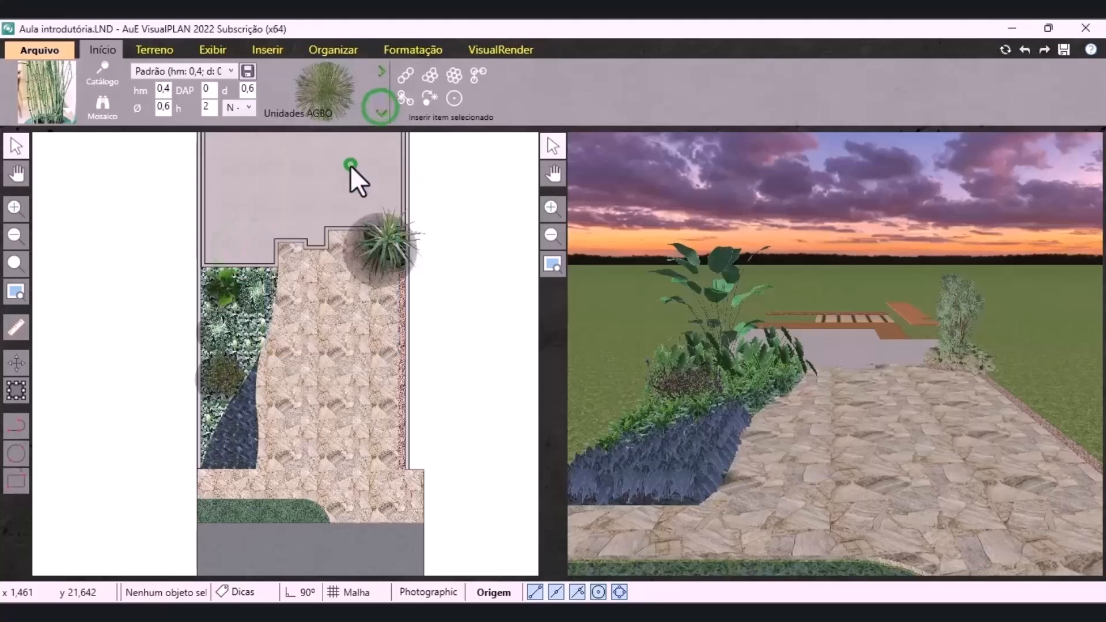
# Insert a line of Equisetum plants along the pebble strip, from the Cordyline bed to the strip's front end
pyautogui.click(406, 77)
pyautogui.scroll(6, 403, 272)
pyautogui.scroll(2, 401, 274)
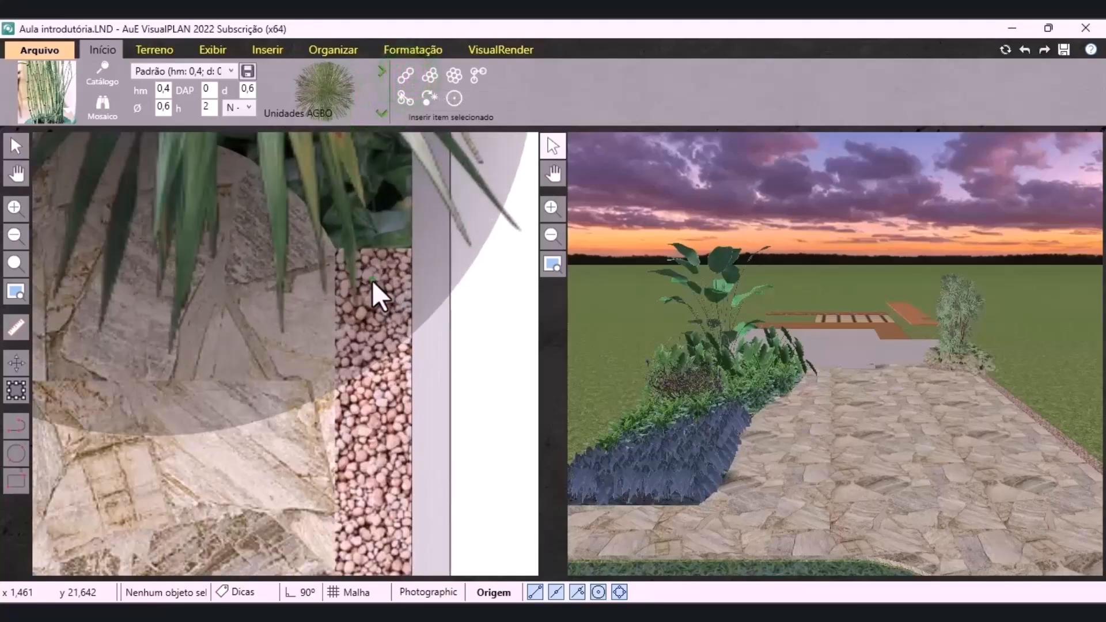
pyautogui.click(373, 280)
pyautogui.scroll(3, 377, 478)
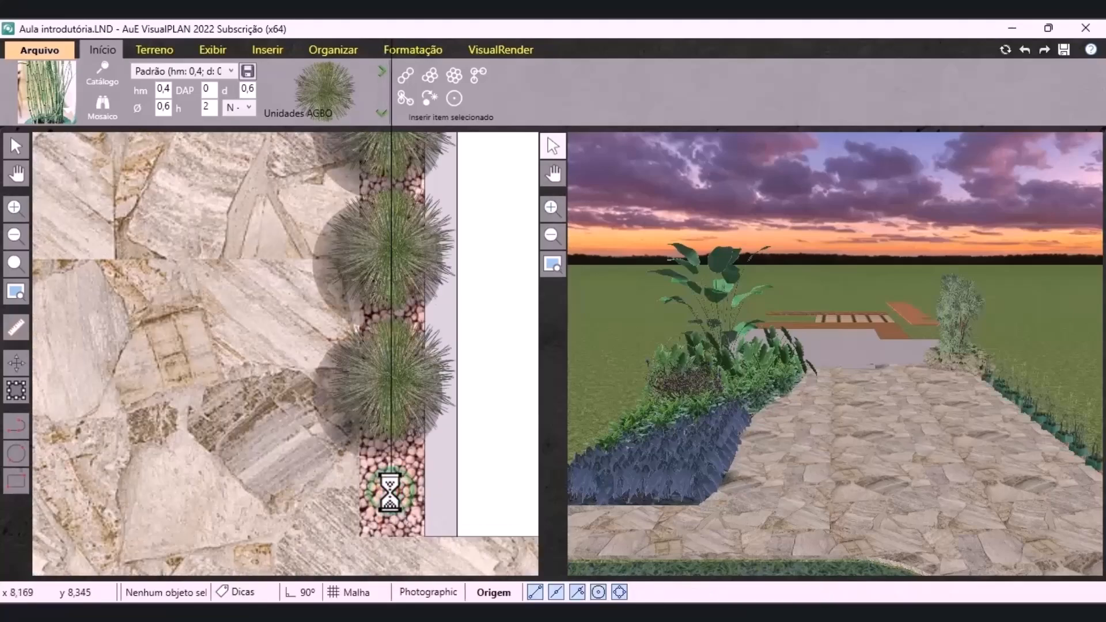
pyautogui.click(382, 389)
pyautogui.rightClick(392, 402)
# Try the Planta Jovem 3D model on the Equisetum row and settle on Planta Pequena
pyautogui.click(444, 180)
pyautogui.click(641, 50)
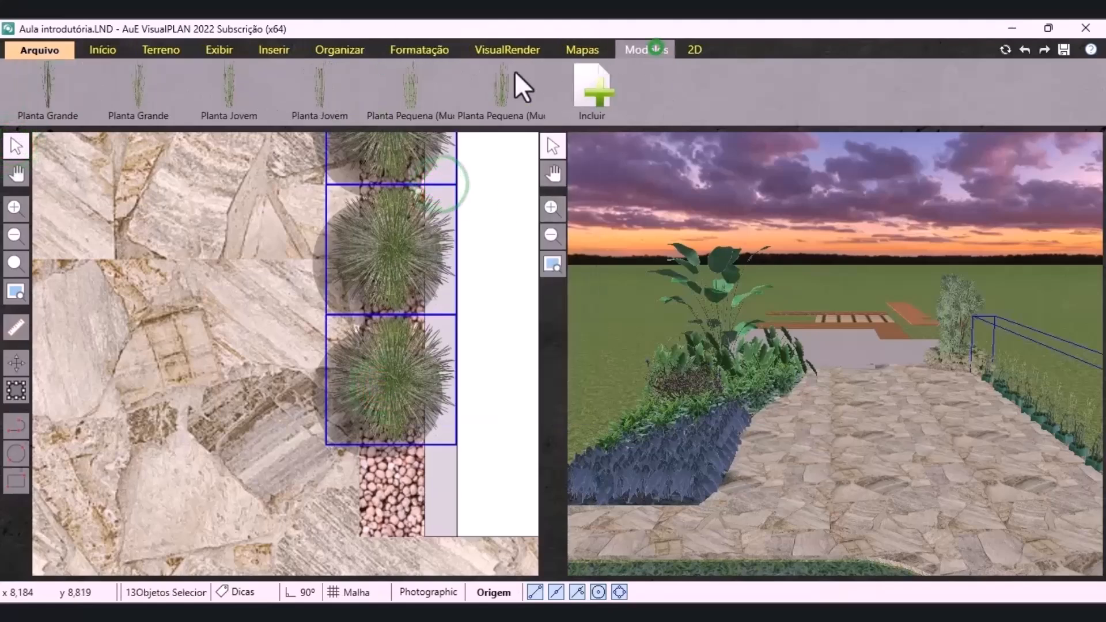
pyautogui.click(236, 107)
pyautogui.click(387, 109)
# Shift the whole Equisetum row slightly toward the street end of the pebble strip and deselect it
pyautogui.scroll(-4, 434, 451)
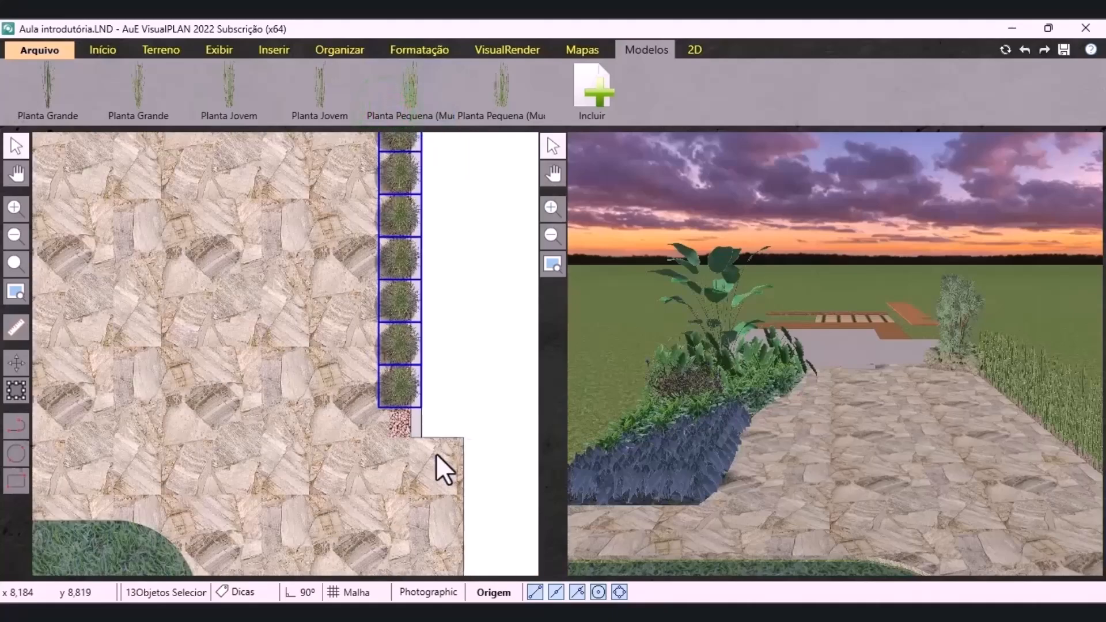
pyautogui.scroll(4, 456, 519)
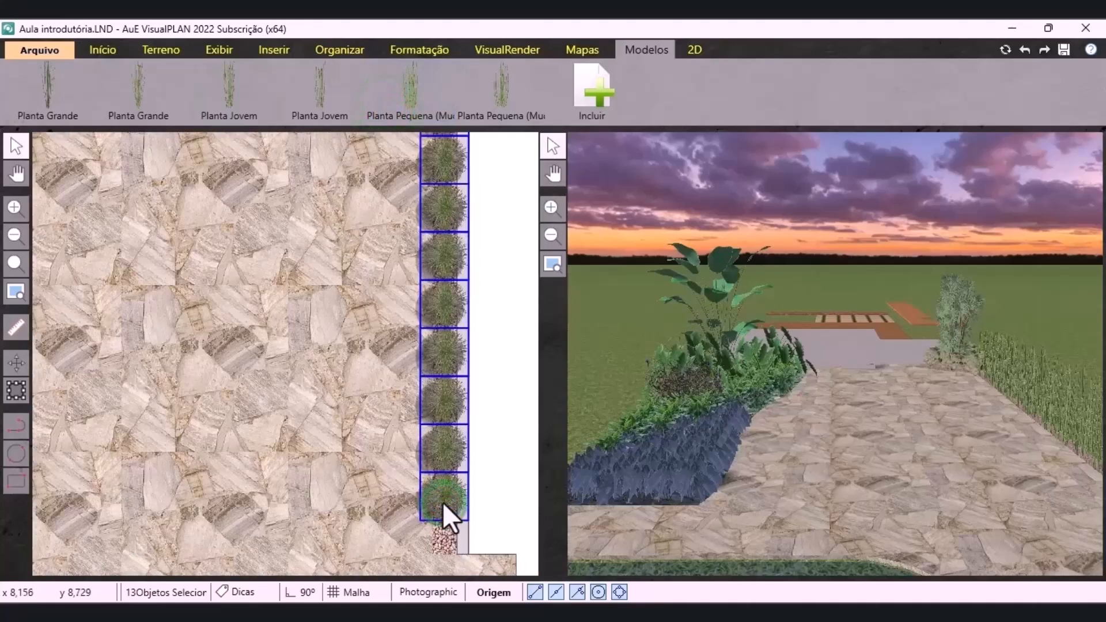
pyautogui.moveTo(444, 498); pyautogui.dragTo(444, 522)
pyautogui.click(20, 144)
pyautogui.click(507, 352)
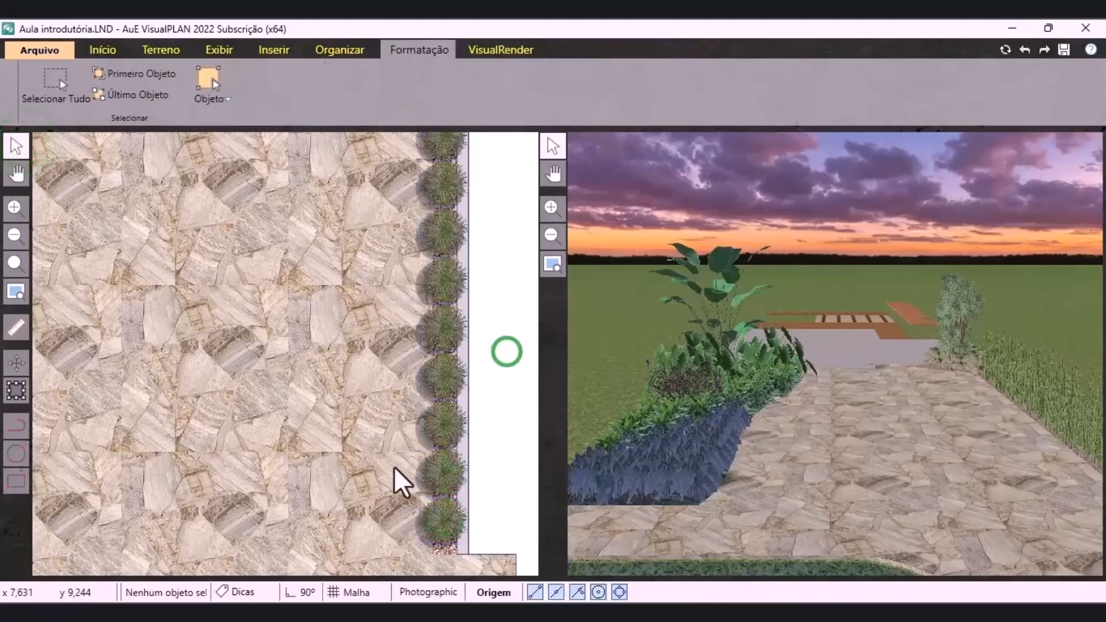
# Set the 3D representation of the Paspalum grass area beside the street to # Dupla
pyautogui.scroll(-3, 346, 363)
pyautogui.scroll(-3, 341, 333)
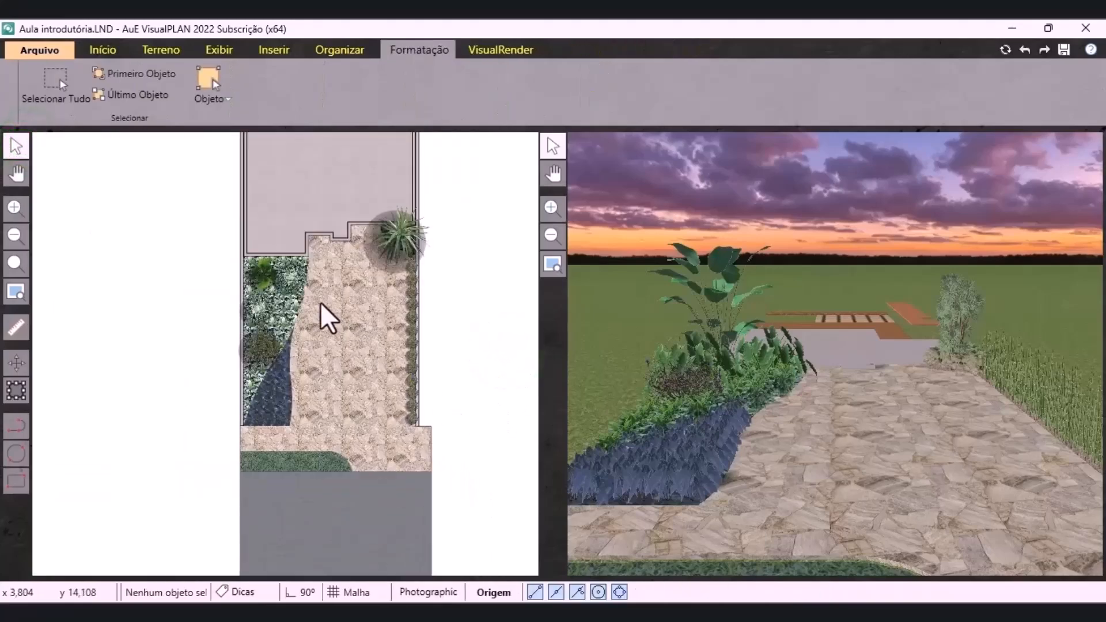
pyautogui.scroll(3, 341, 353)
pyautogui.scroll(-3, 770, 289)
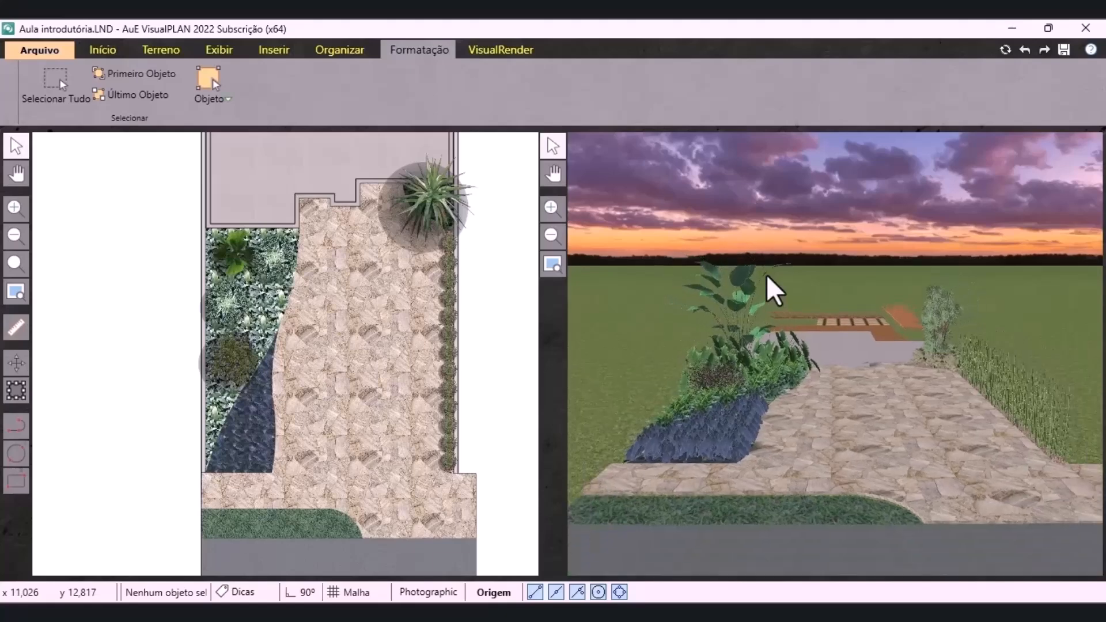
pyautogui.click(314, 525)
pyautogui.scroll(1, 363, 528)
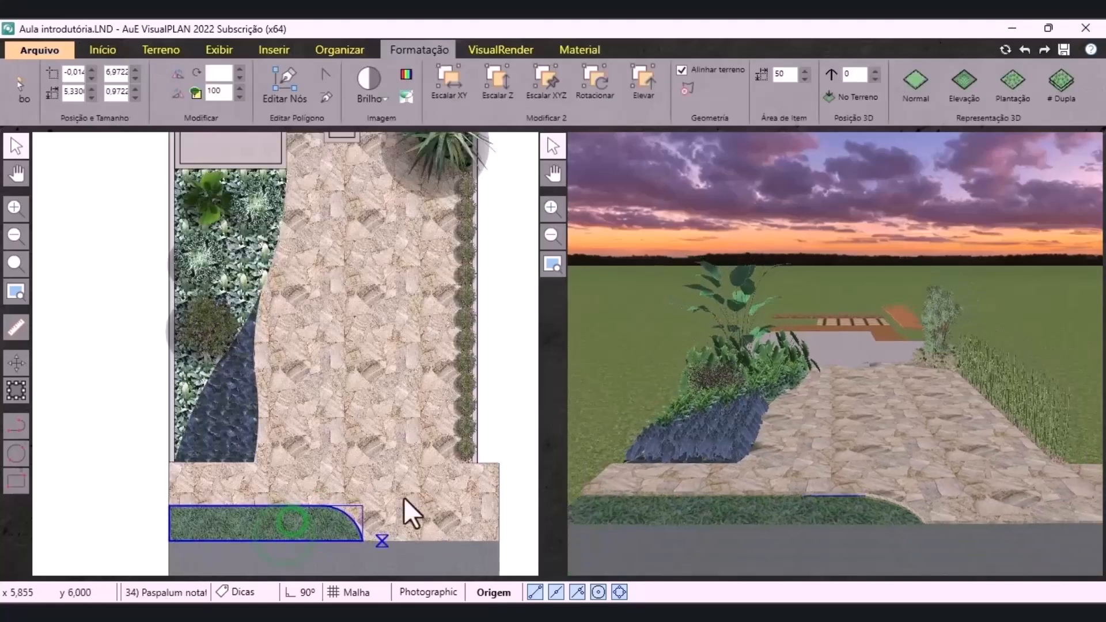
pyautogui.click(1064, 89)
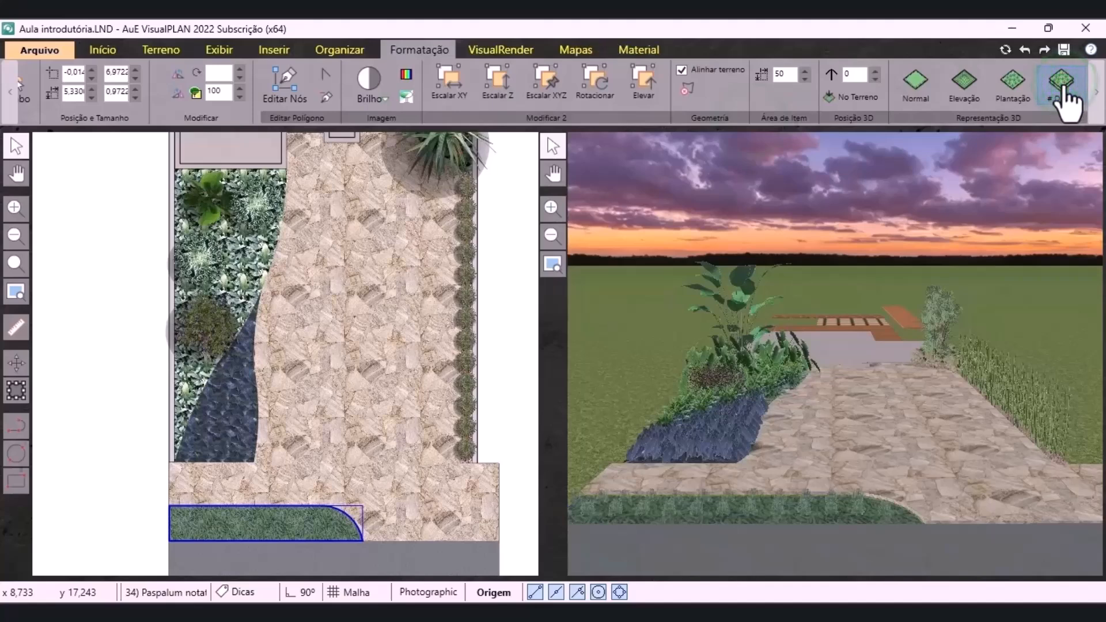
# Assign the first wide-strip Simétrico Bom map to the Paspalum grass area and deselect it
pyautogui.click(596, 51)
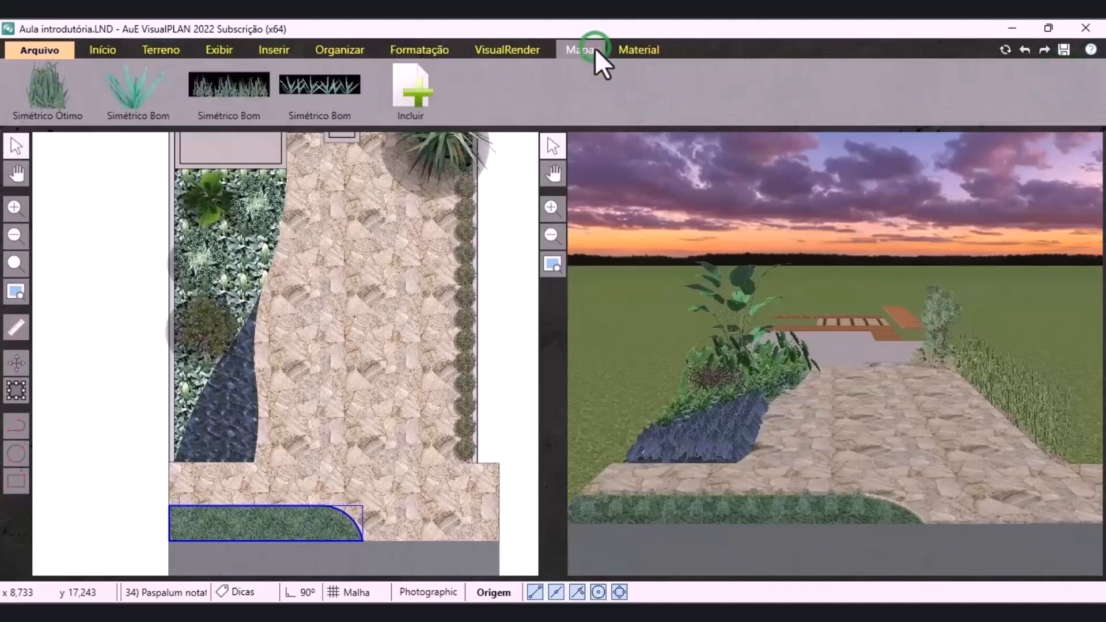
pyautogui.click(233, 105)
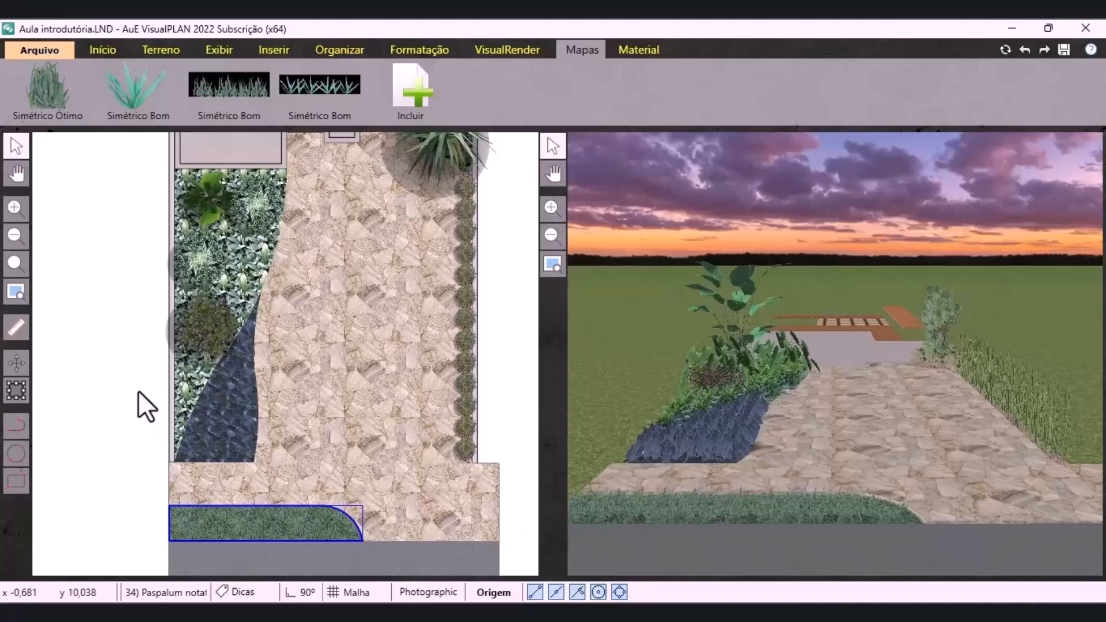
pyautogui.click(256, 101)
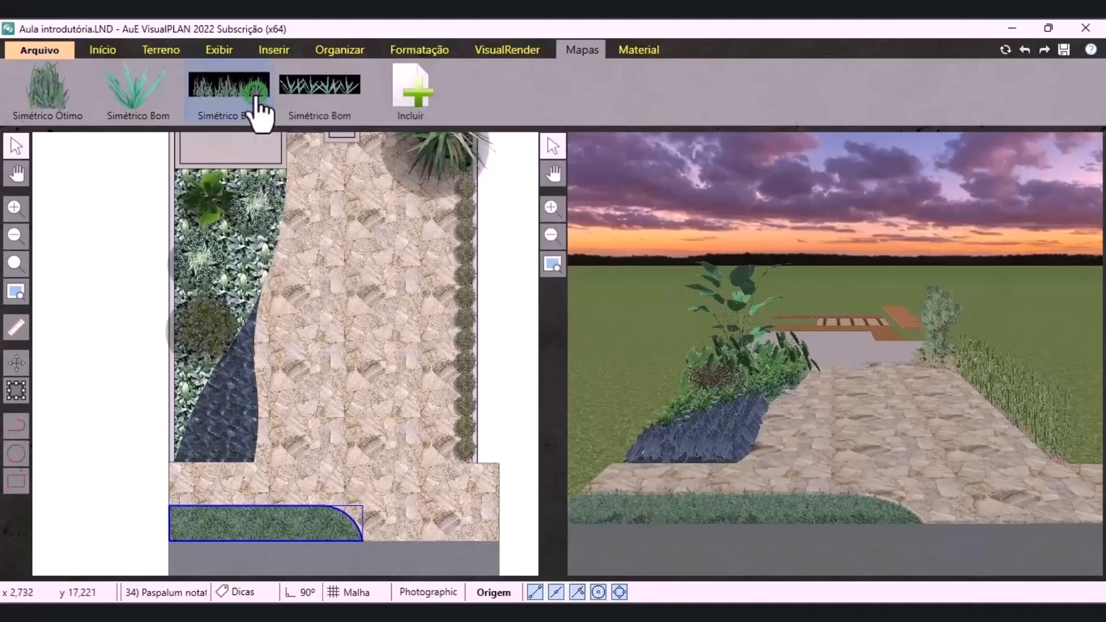
pyautogui.click(126, 271)
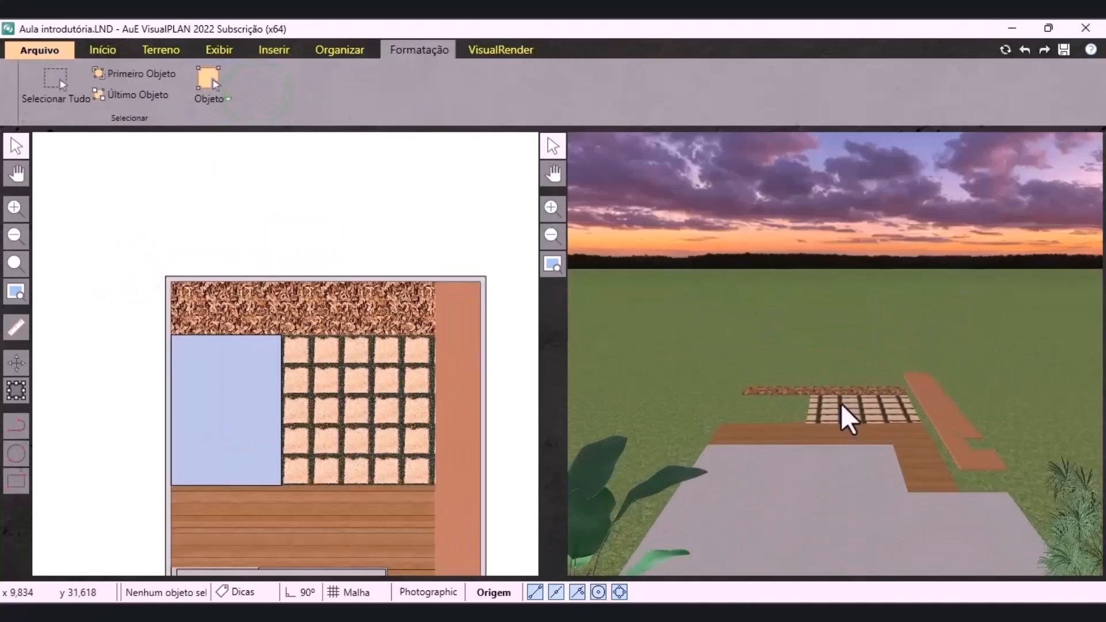
# Find the plant with code POMA in the plant library and load it for planting in the backyard
pyautogui.moveTo(842, 405); pyautogui.dragTo(822, 383, button='middle')
pyautogui.moveTo(828, 452); pyautogui.dragTo(849, 395, button='middle')
pyautogui.scroll(-1, 363, 471)
pyautogui.moveTo(994, 446); pyautogui.dragTo(836, 429, button='middle')
pyautogui.scroll(3, 370, 450)
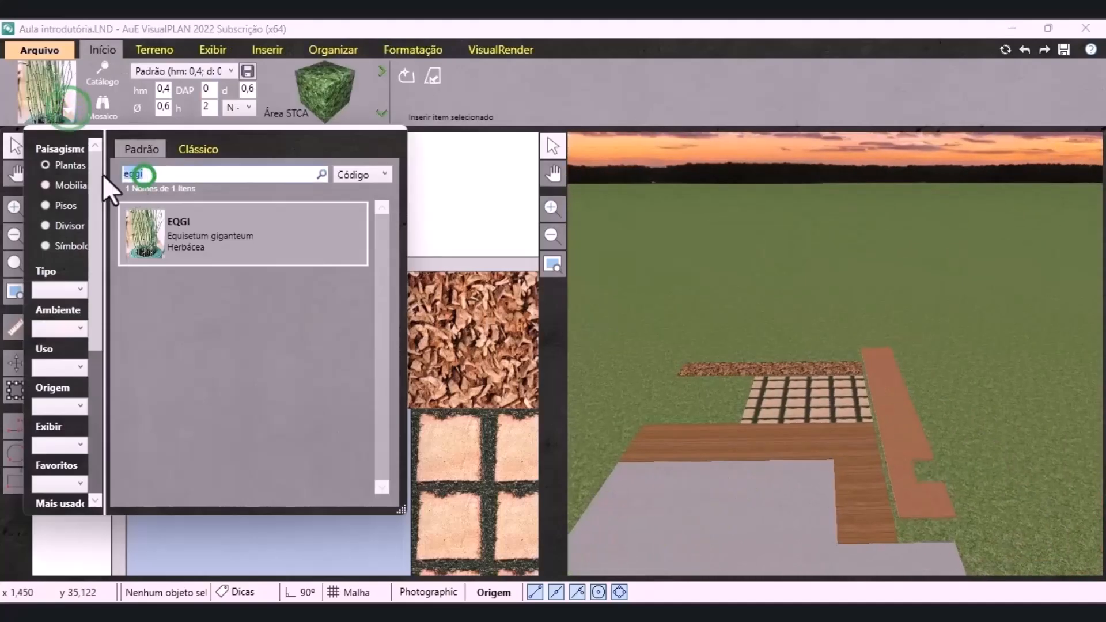
pyautogui.write('pom')
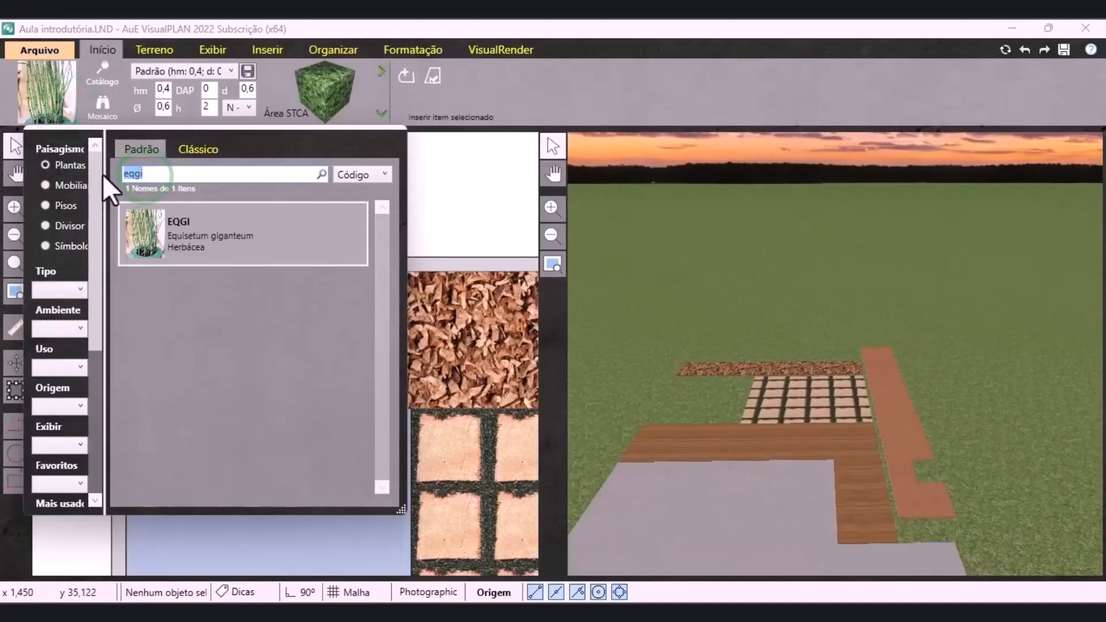
pyautogui.write('a')
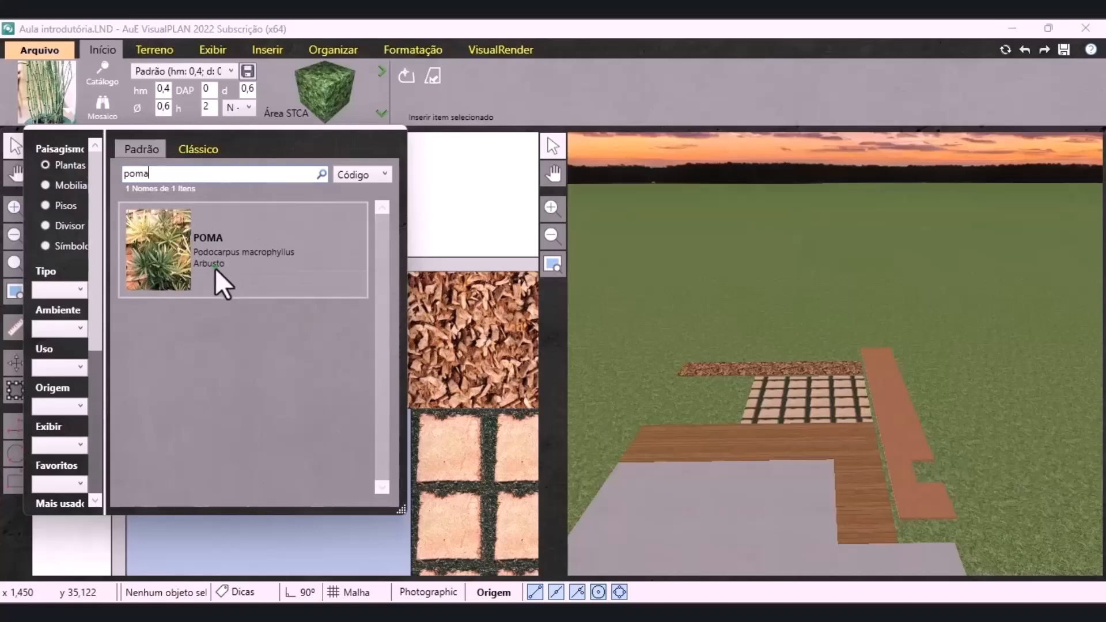
pyautogui.doubleClick(215, 267)
# Set the Podocarpus diameter to 0,8, height to 2,5 and spacing to 0,4, and choose its individual-unit symbol
pyautogui.click(161, 107)
pyautogui.write('0')
pyautogui.click(209, 106)
pyautogui.write('2,5')
pyautogui.click(248, 88)
pyautogui.write('0,4')
pyautogui.click(510, 96)
pyautogui.click(382, 113)
pyautogui.click(354, 181)
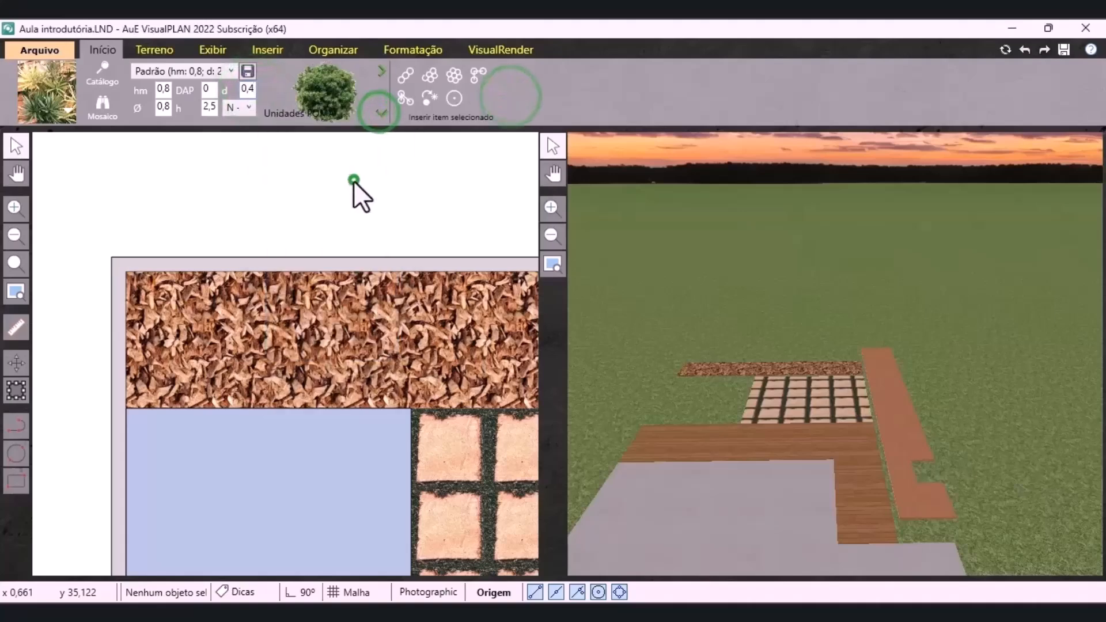
# Plant a straight row of Podocarpus shrubs along the upper edge of the bark bed, above the blue area
pyautogui.click(405, 75)
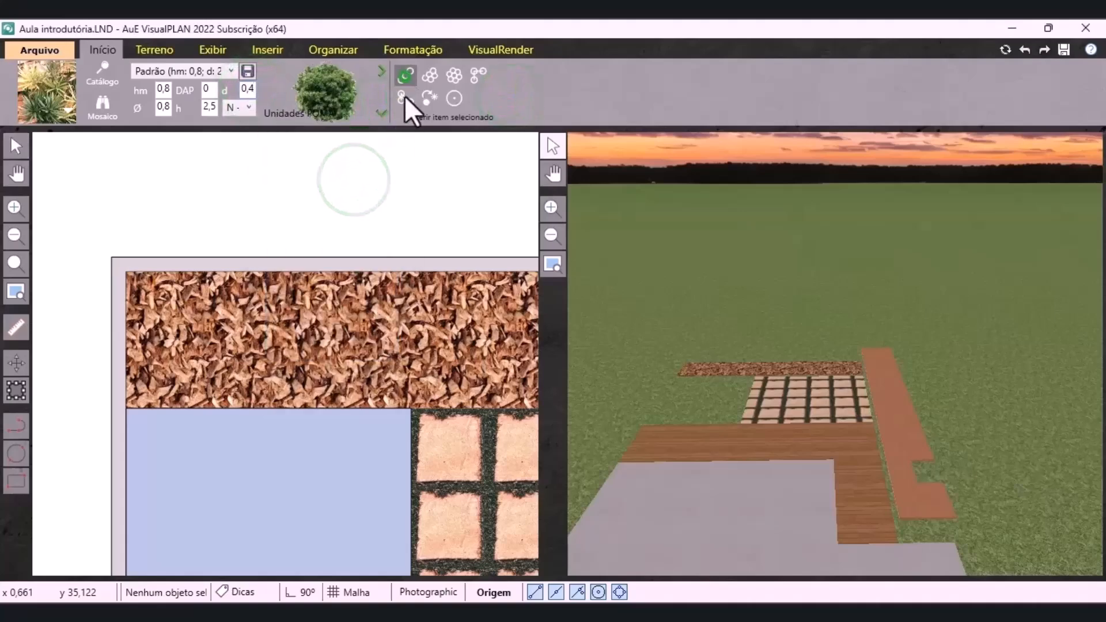
pyautogui.click(142, 300)
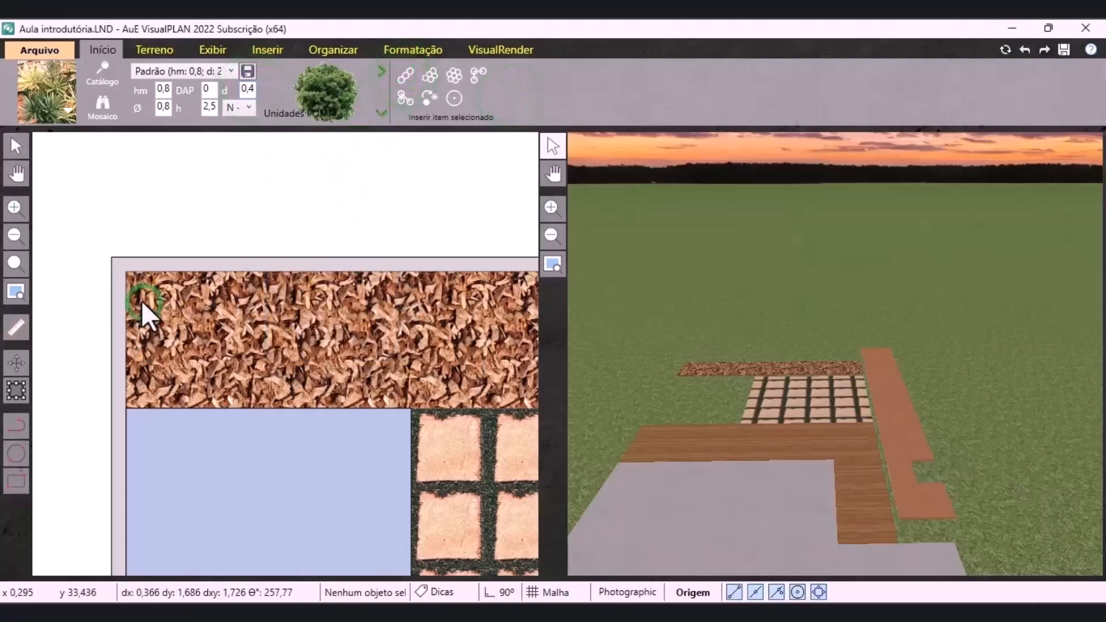
pyautogui.click(403, 302)
# Select all the Podocarpus shrubs in the row as similar items and shift them slightly within the bark bed
pyautogui.click(16, 146)
pyautogui.rightClick(376, 305)
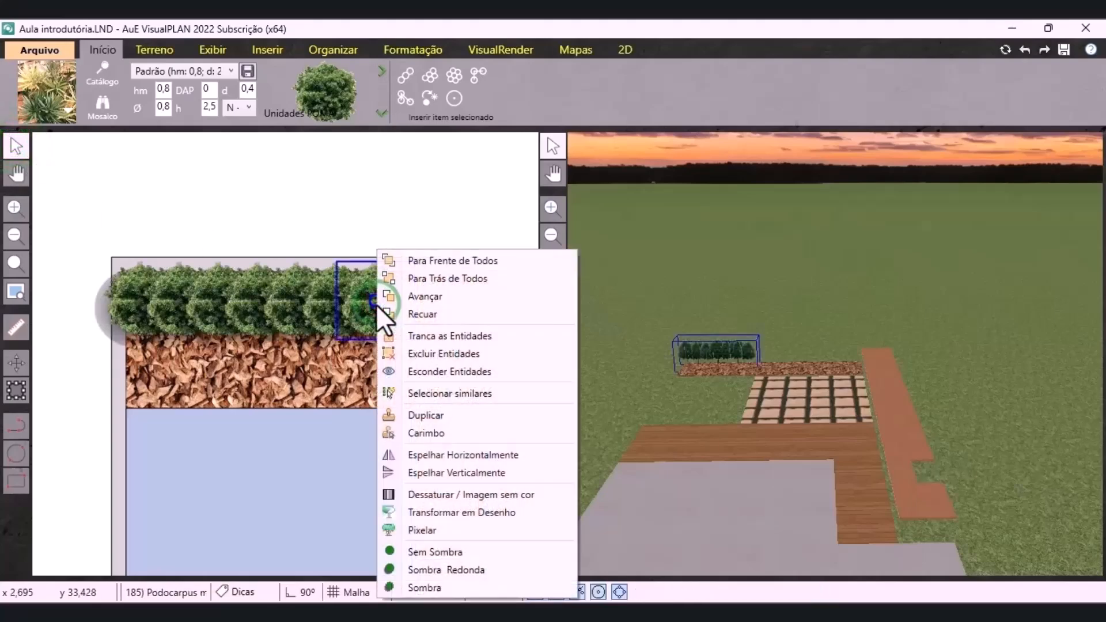
pyautogui.click(432, 392)
pyautogui.moveTo(379, 314); pyautogui.dragTo(388, 318)
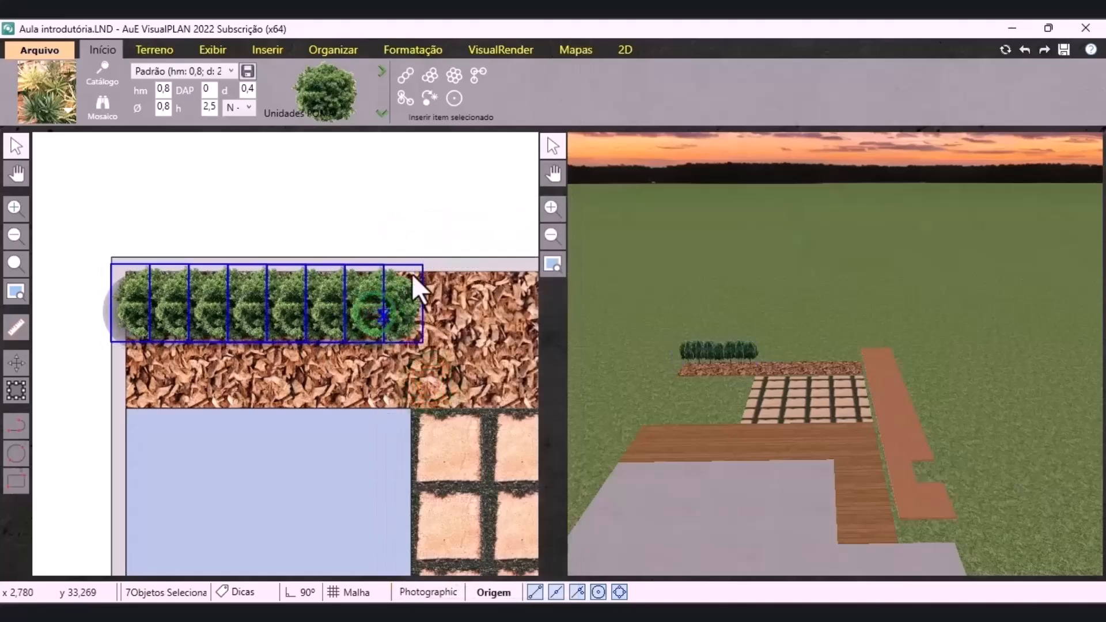
# Assign the Mapa Bom map to the selected Podocarpus row
pyautogui.click(579, 51)
pyautogui.click(1096, 100)
pyautogui.click(53, 102)
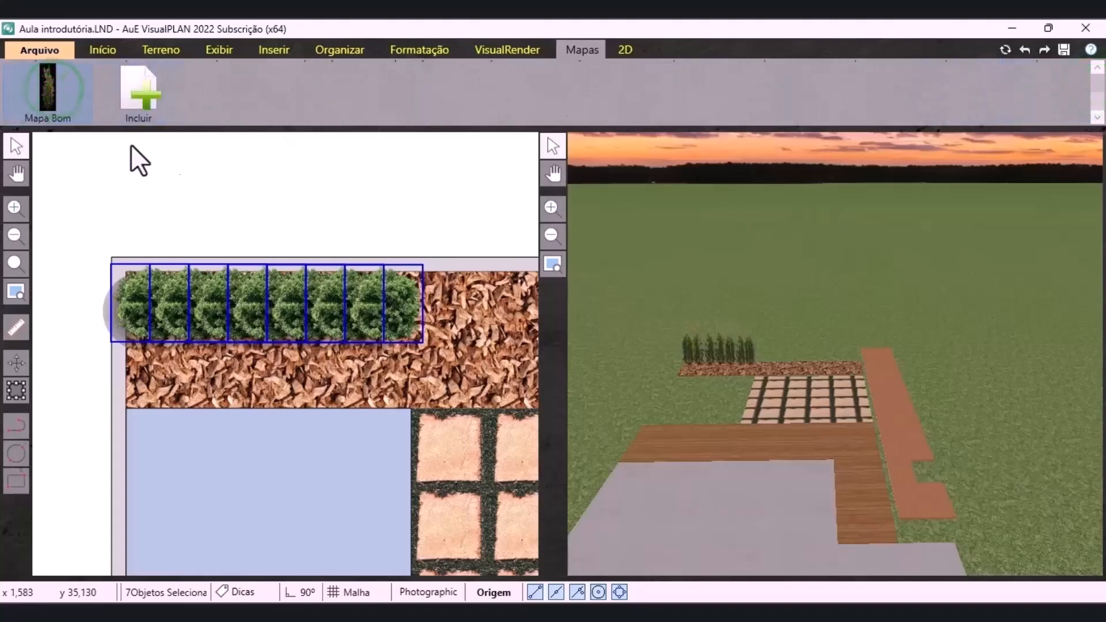
# Change the 3D representation of the Podocarpus row and deselect the shrubs
pyautogui.click(429, 53)
pyautogui.moveTo(722, 120); pyautogui.dragTo(1011, 119)
pyautogui.click(862, 84)
pyautogui.click(451, 215)
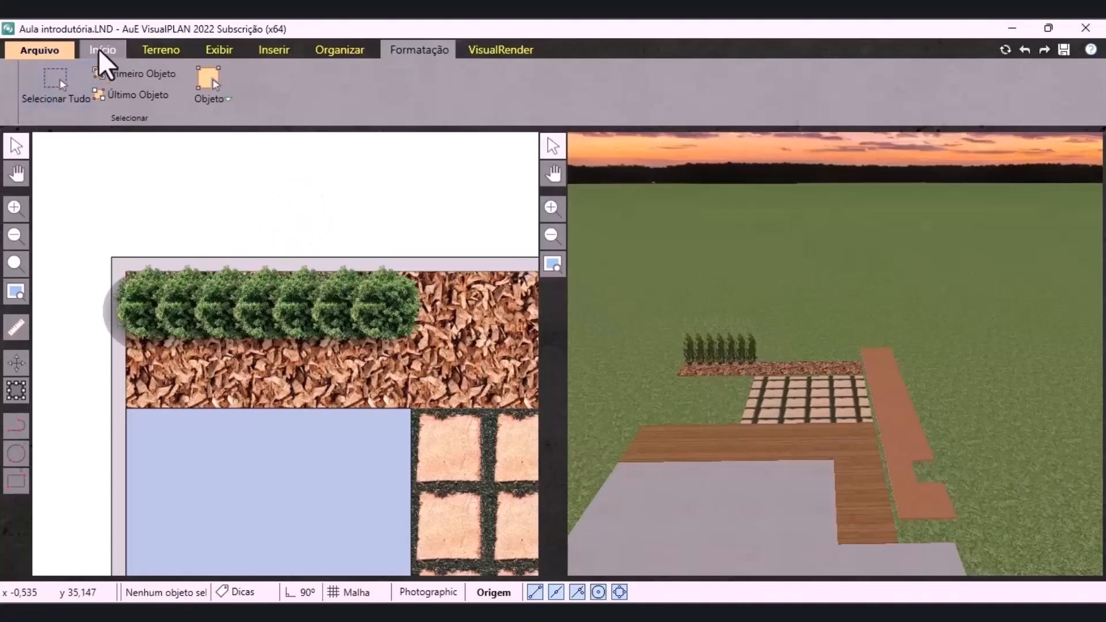
# Find the plant with code ALPU in the plant library and load Alpinia purpurata for planting
pyautogui.click(983, 554)
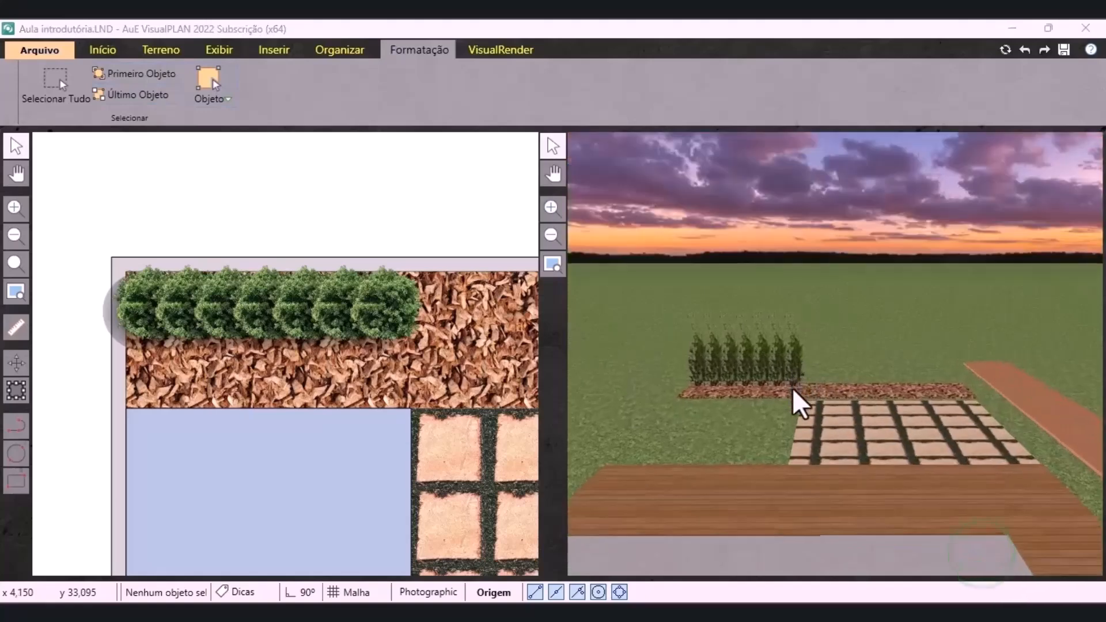
pyautogui.scroll(3, 794, 390)
pyautogui.scroll(-2, 124, 286)
pyautogui.click(100, 45)
pyautogui.click(63, 110)
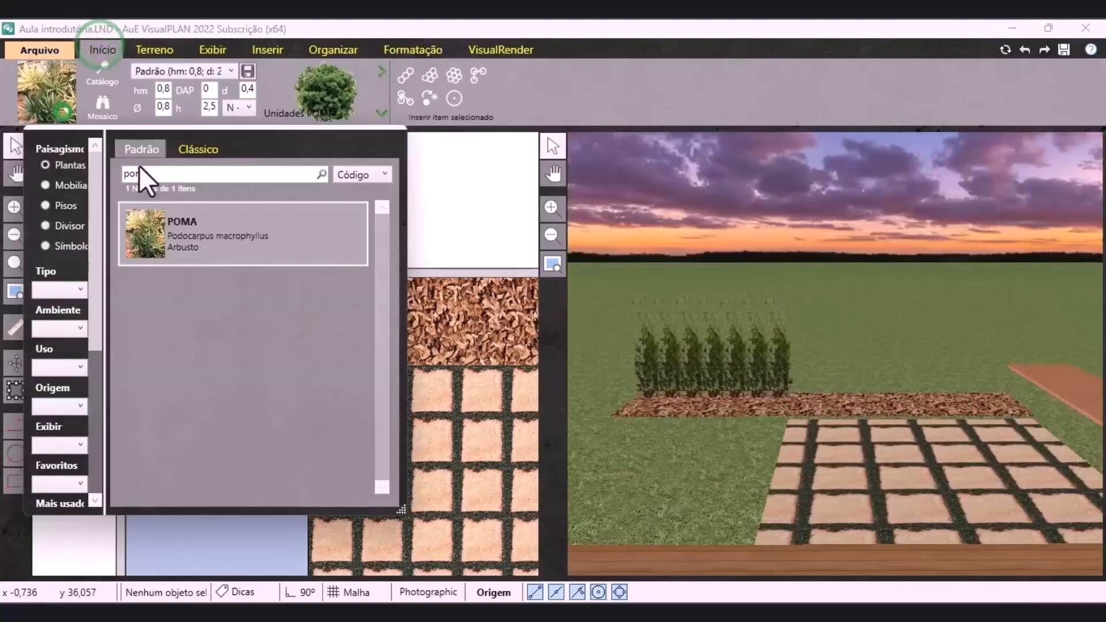
pyautogui.write('alpu')
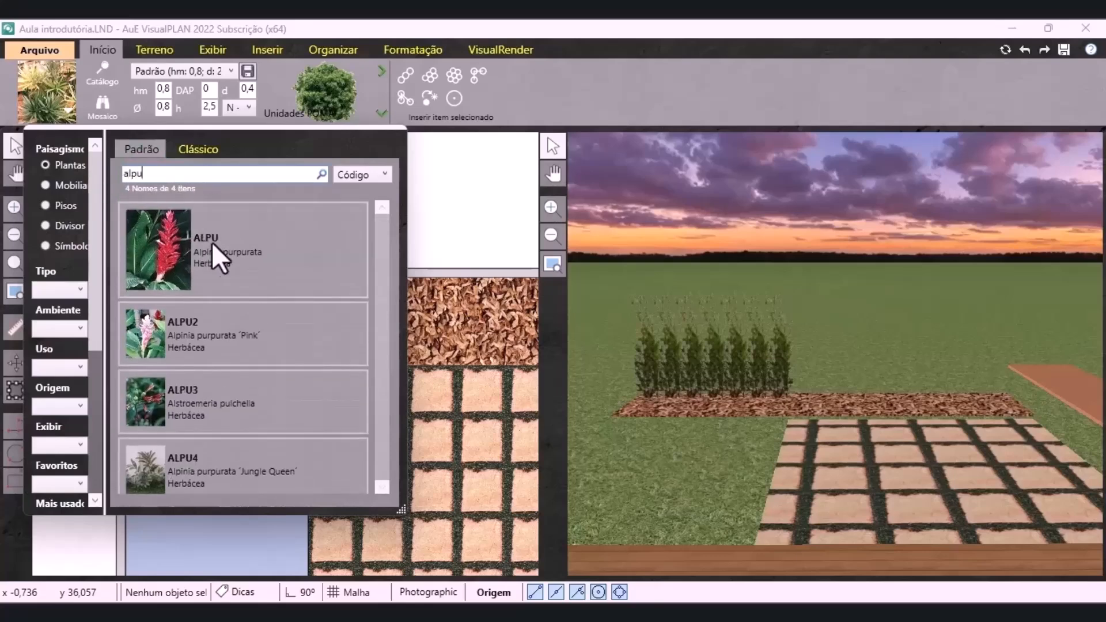
pyautogui.doubleClick(249, 281)
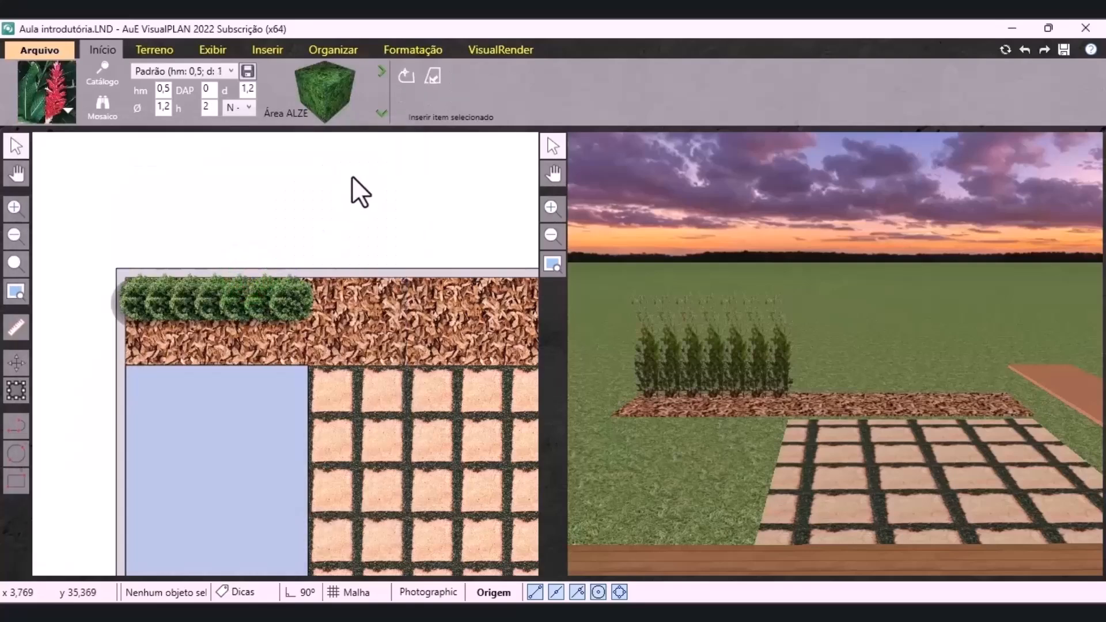
# Set the Alpinia's diameter, height and spacing to 0,8 each, and choose its individual-unit symbol
pyautogui.click(983, 552)
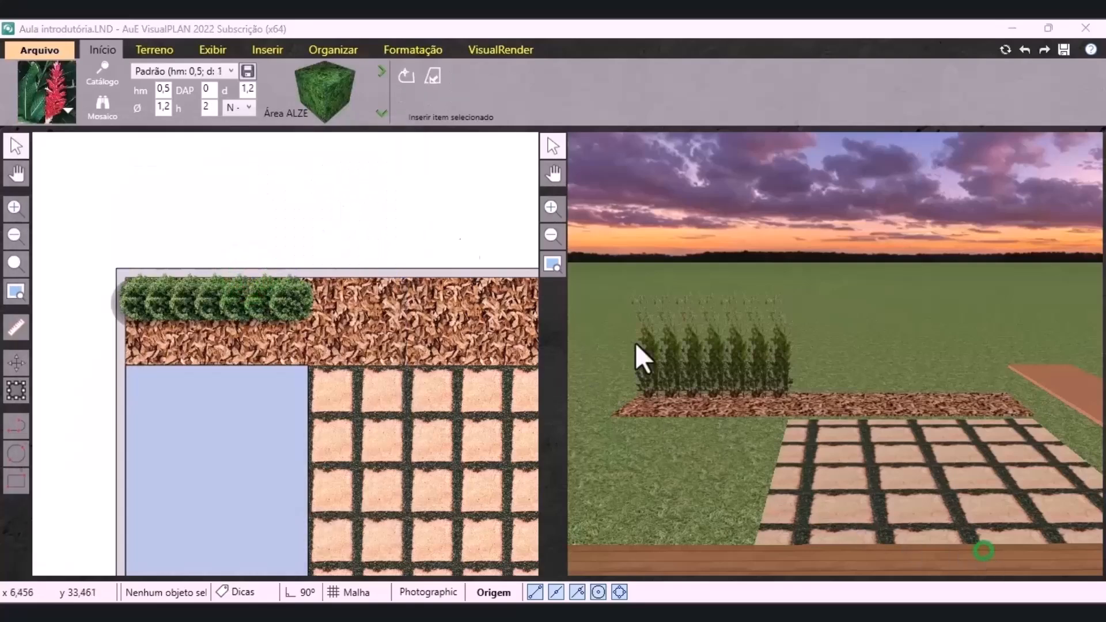
pyautogui.doubleClick(167, 108)
pyautogui.write('0,8')
pyautogui.doubleClick(198, 108)
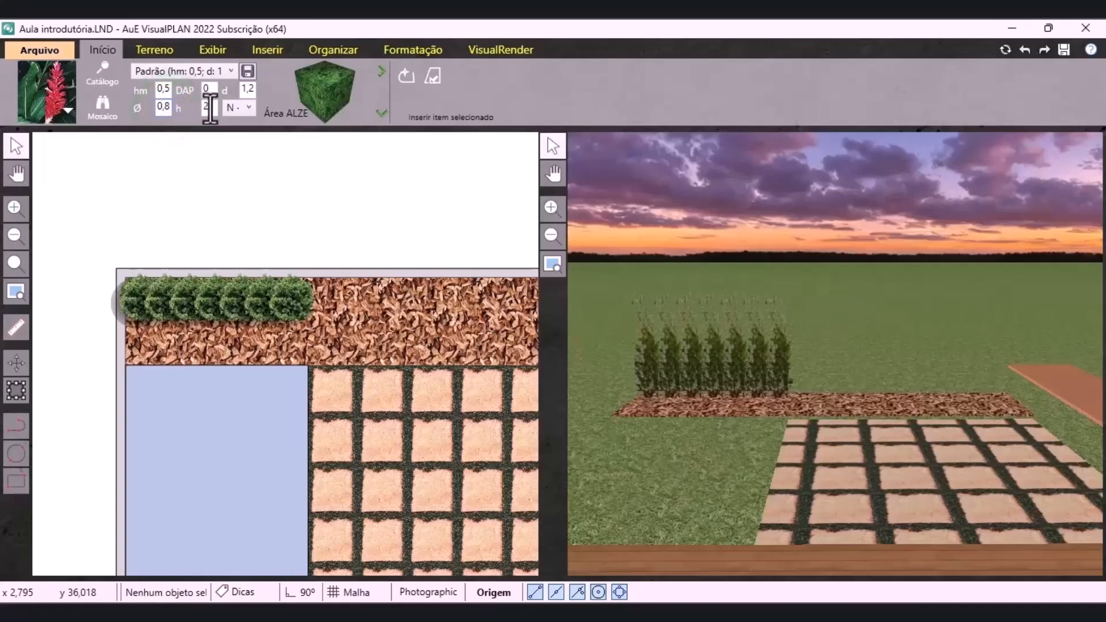
pyautogui.write('0,')
pyautogui.write('0,8')
pyautogui.click(511, 95)
pyautogui.click(376, 111)
pyautogui.click(350, 163)
# Look through the Alpinia's other unit symbols and the herbaceous plant materials available for association
pyautogui.click(382, 113)
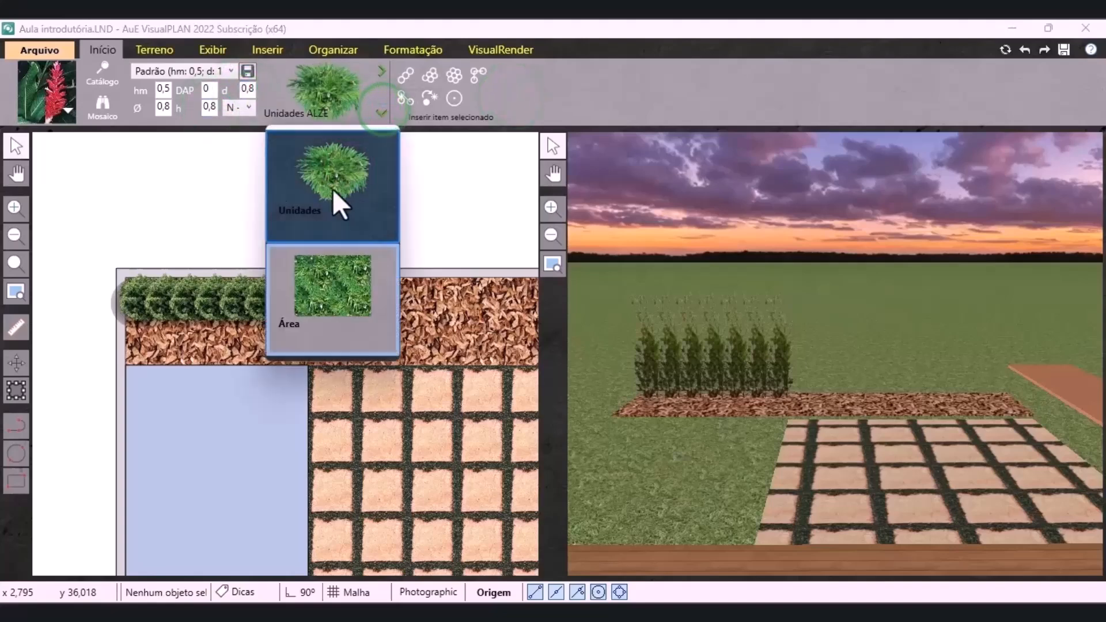
pyautogui.click(380, 73)
pyautogui.moveTo(708, 230)
pyautogui.mouseDown()
pyautogui.moveTo(707, 241)
pyautogui.moveTo(715, 227)
pyautogui.mouseUp()
pyautogui.moveTo(712, 275); pyautogui.dragTo(712, 333)
pyautogui.click(604, 293)
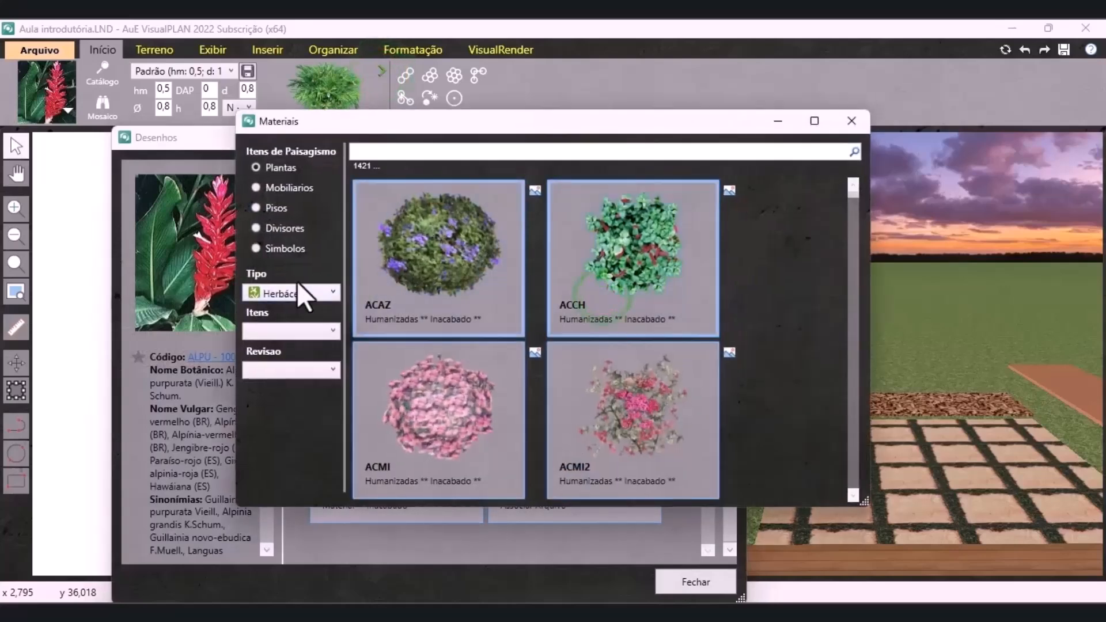
pyautogui.click(850, 119)
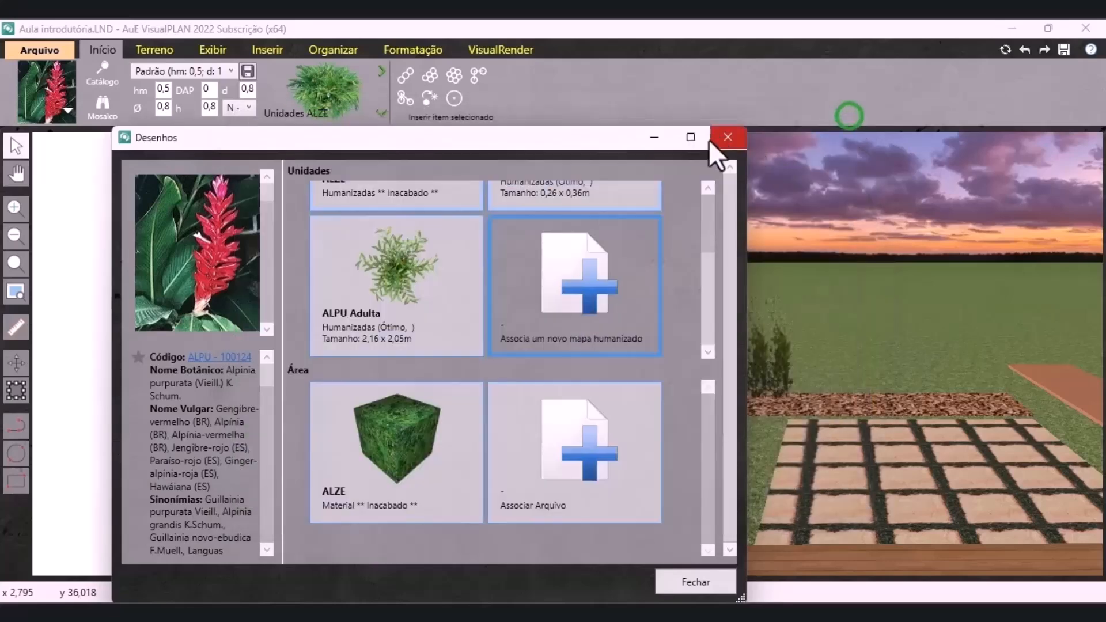
pyautogui.click(724, 134)
# Plant a straight row of Alpinia in the bark bed, between the Podocarpus row and the blue area
pyautogui.click(403, 76)
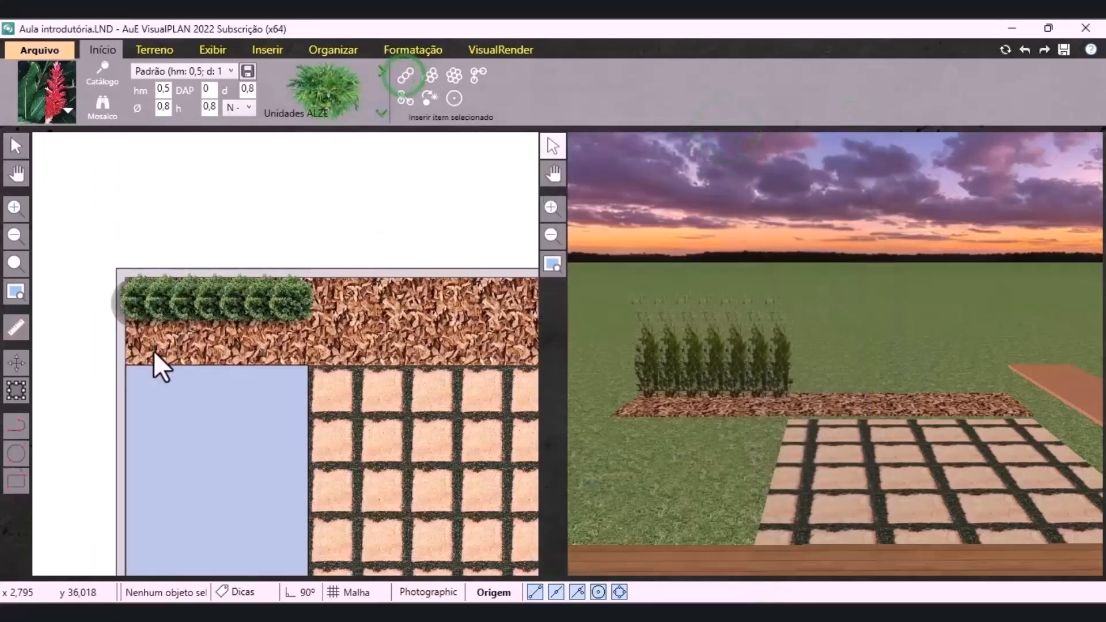
pyautogui.click(141, 340)
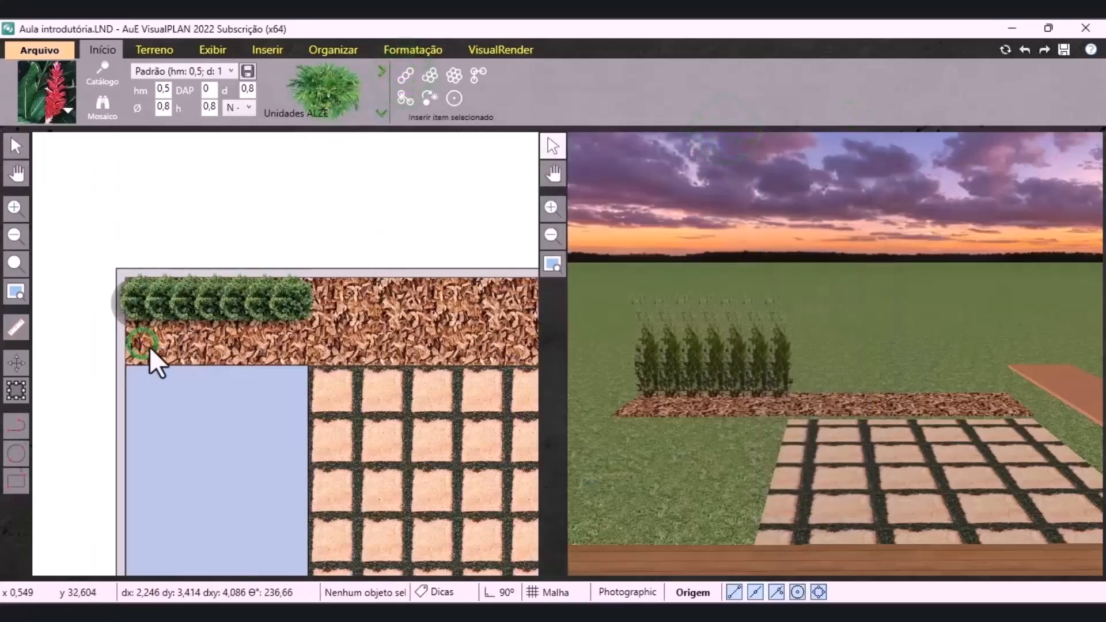
pyautogui.click(294, 339)
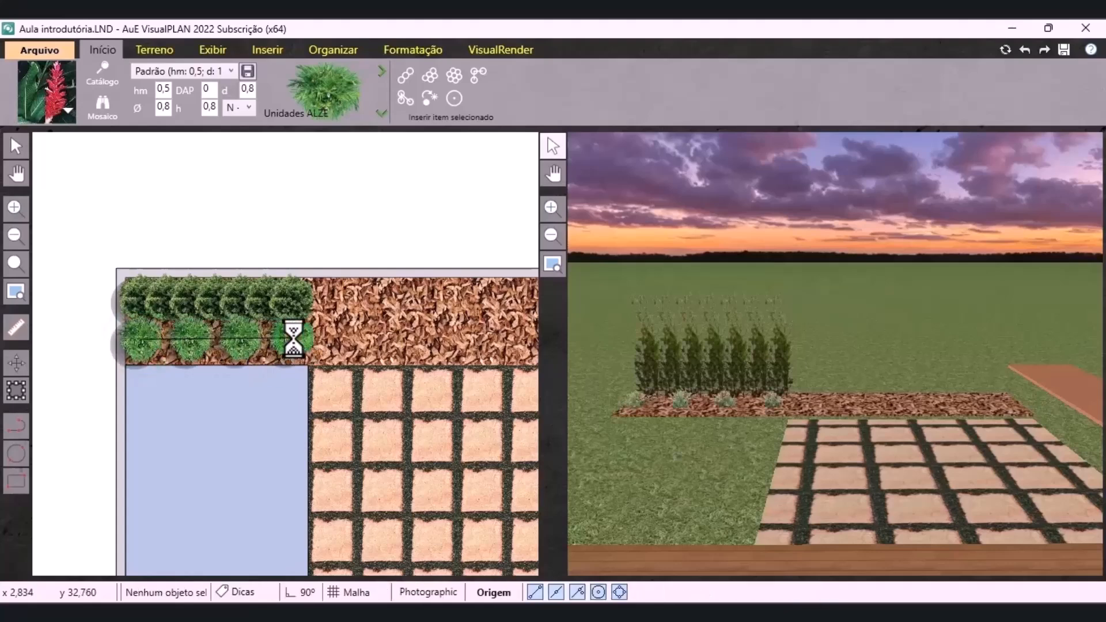
# Select all the Alpinia plants in the row and assign them the second Mapa Ótimo map
pyautogui.click(16, 146)
pyautogui.click(291, 337)
pyautogui.rightClick(292, 337)
pyautogui.click(378, 163)
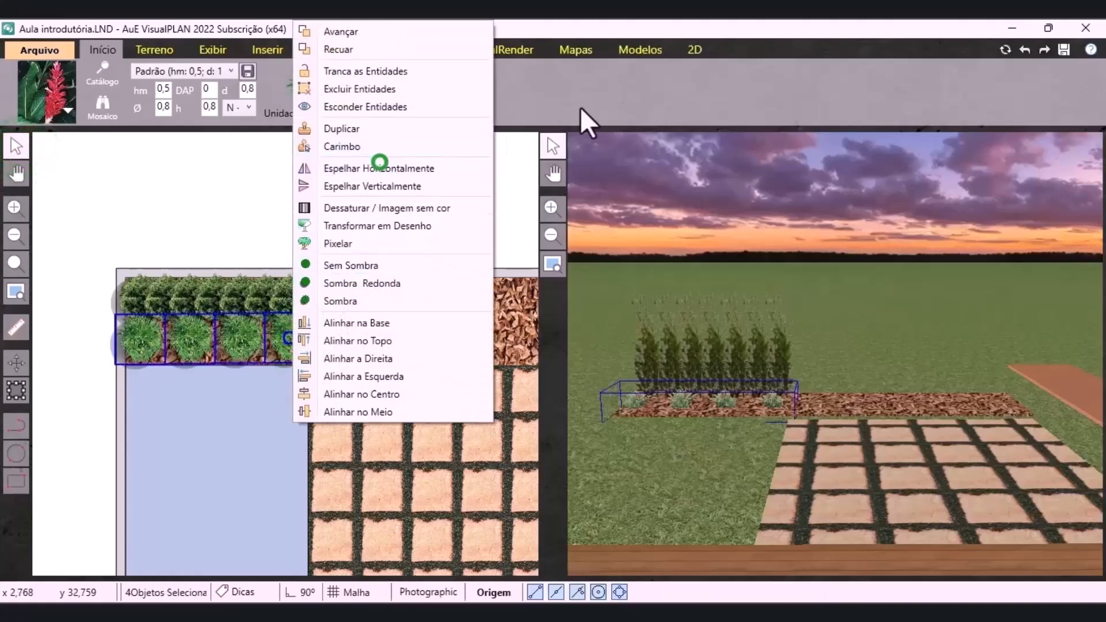
pyautogui.click(648, 46)
pyautogui.click(585, 49)
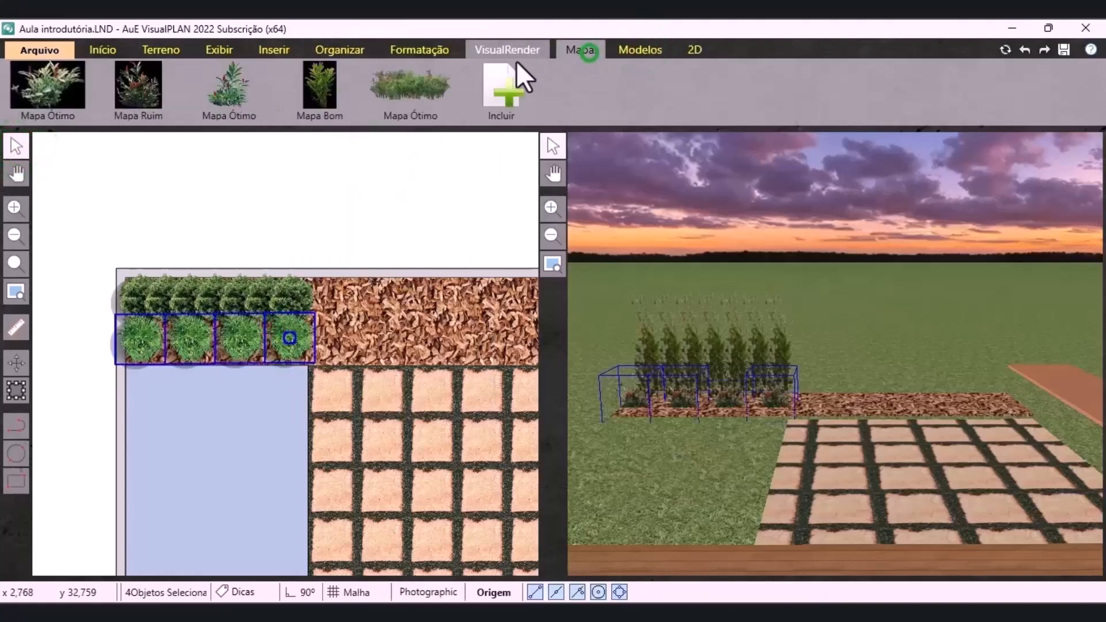
pyautogui.click(309, 97)
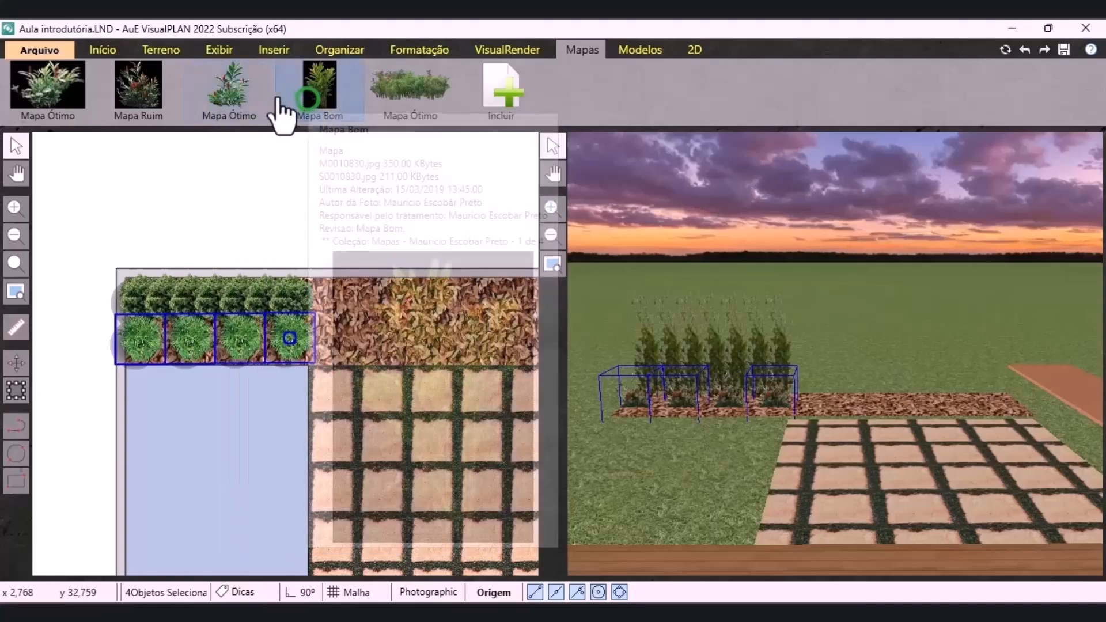
pyautogui.click(245, 97)
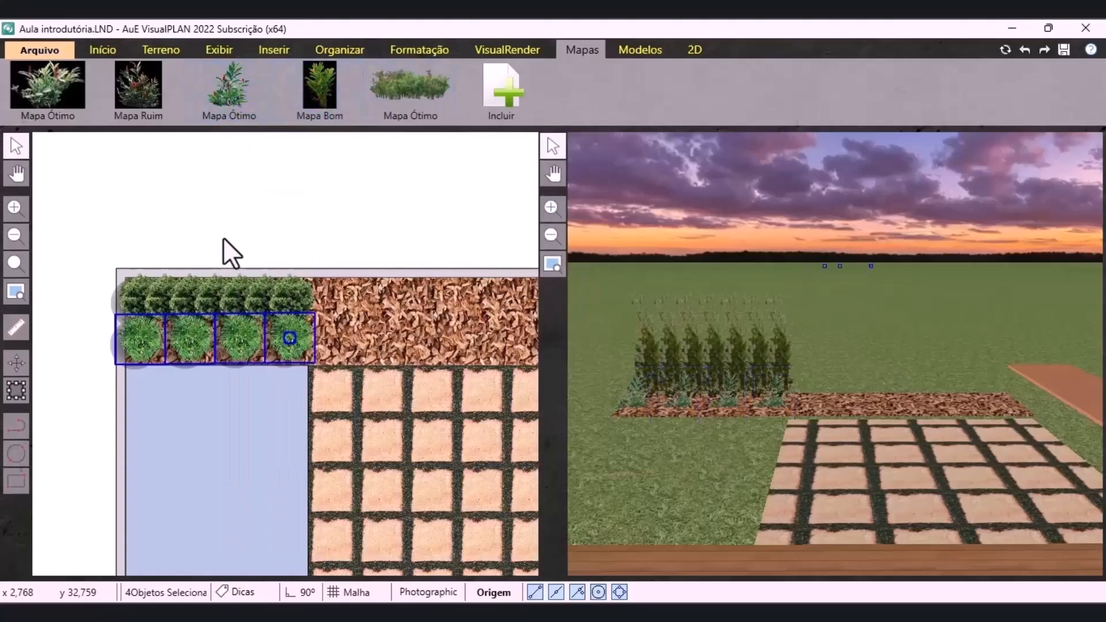
# Raise the 3D position of the selected Alpinia row to 0,1
pyautogui.click(446, 58)
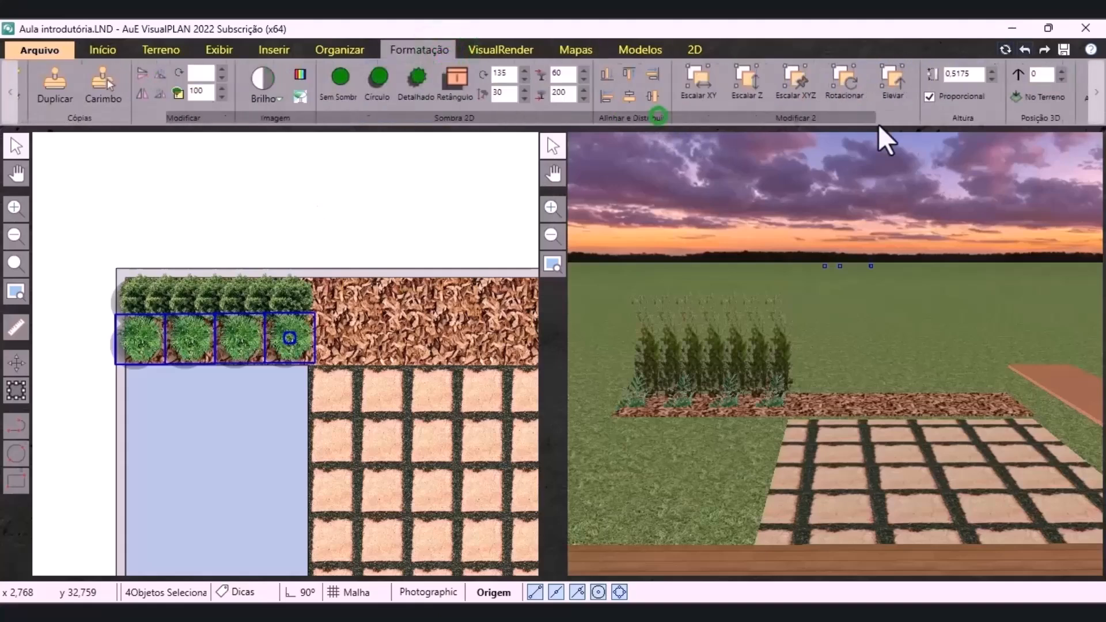
pyautogui.click(744, 70)
pyautogui.click(744, 78)
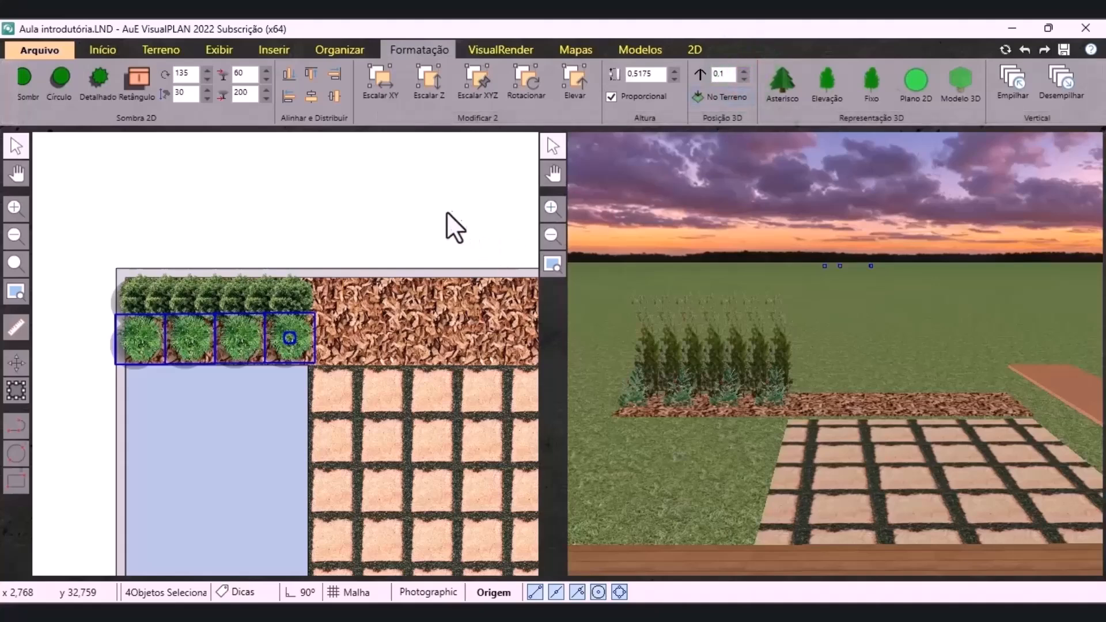
# Find the plant with code ARTR in the plant library and load Areca triandra for planting
pyautogui.click(93, 53)
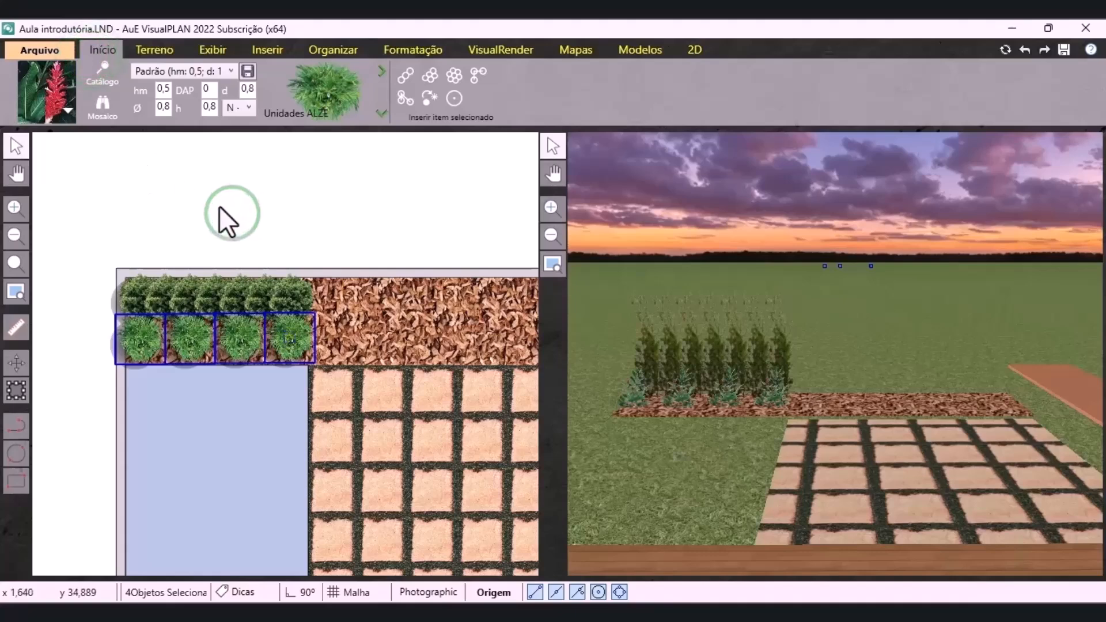
pyautogui.click(68, 110)
pyautogui.click(146, 173)
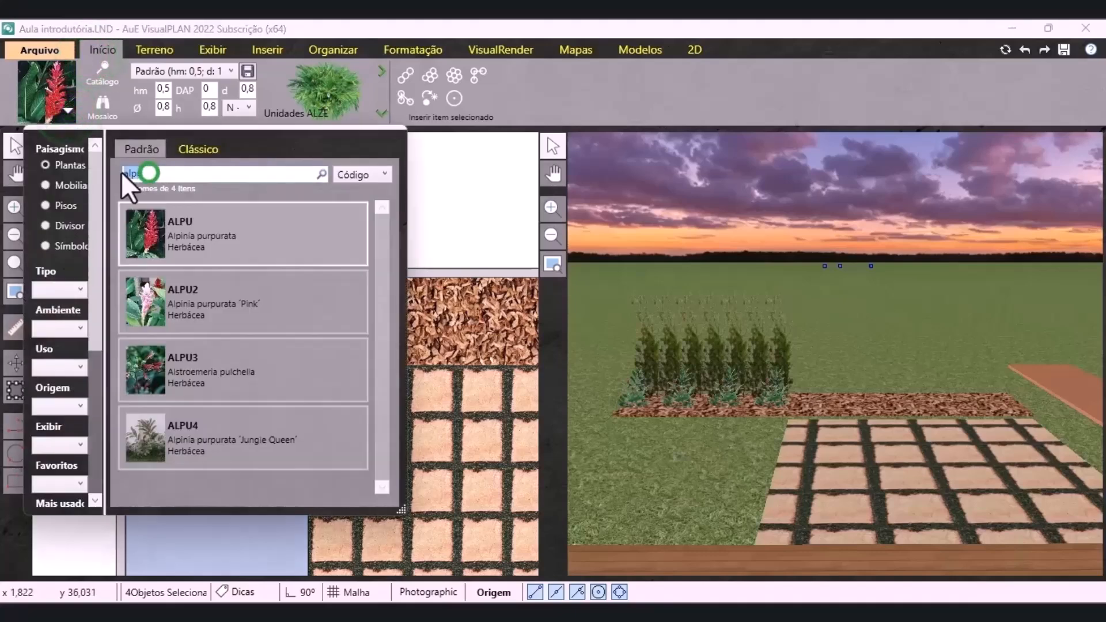
pyautogui.click(989, 550)
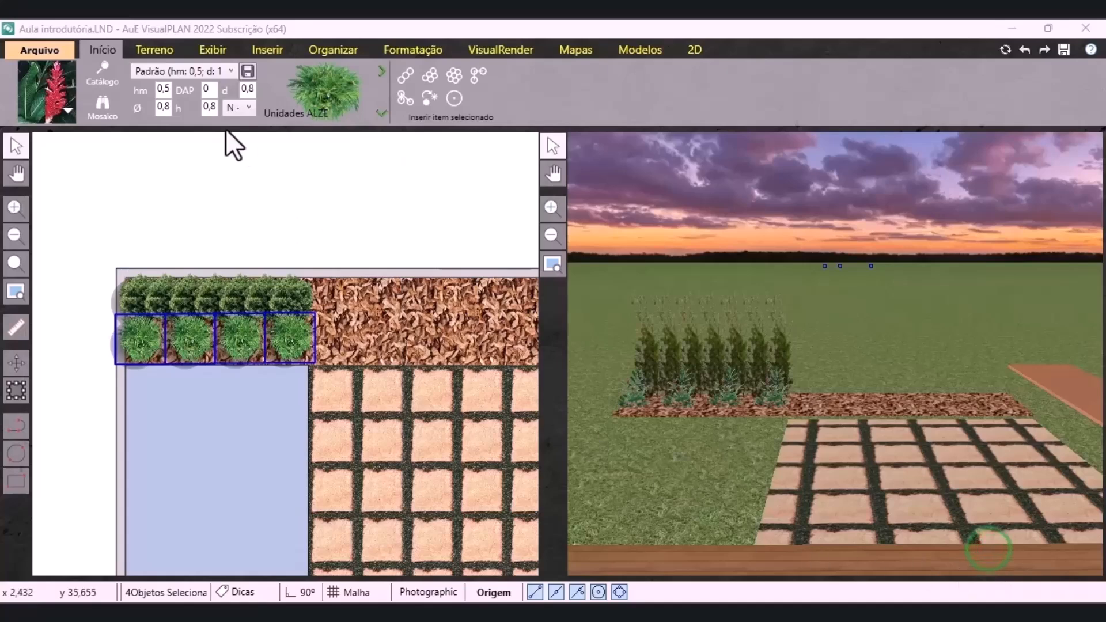
pyautogui.click(57, 110)
pyautogui.click(144, 174)
pyautogui.write('a')
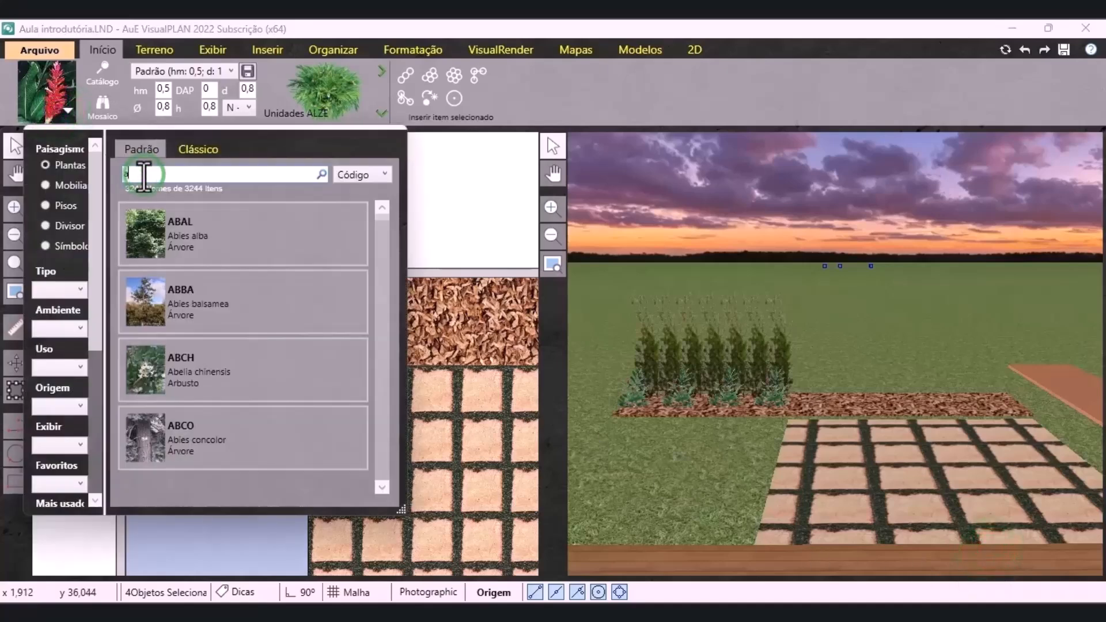
pyautogui.write('rtr')
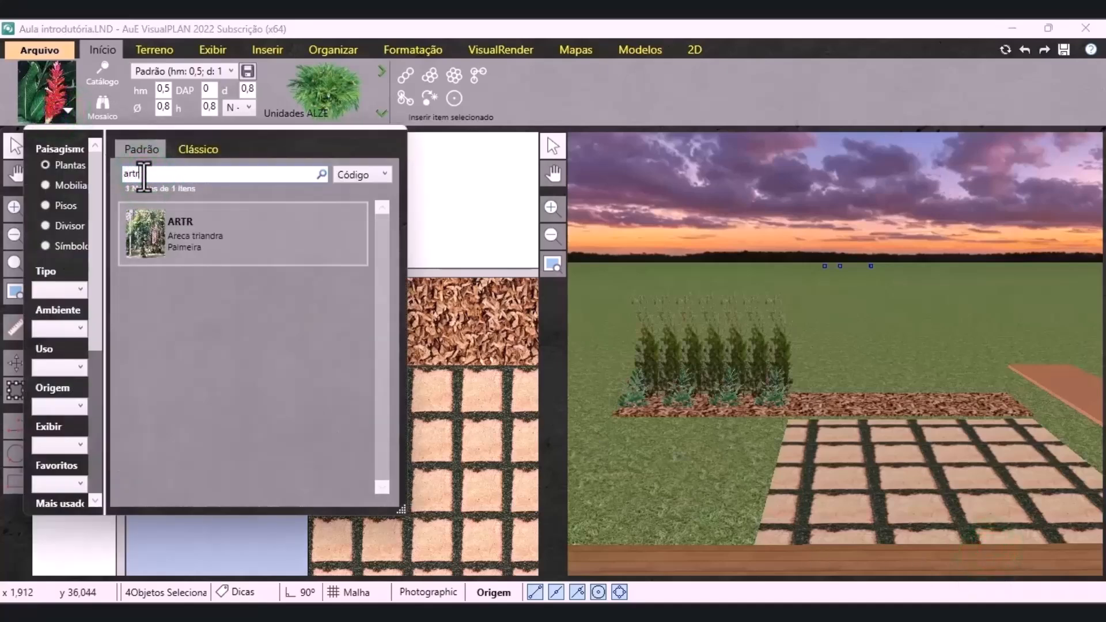
pyautogui.click(257, 282)
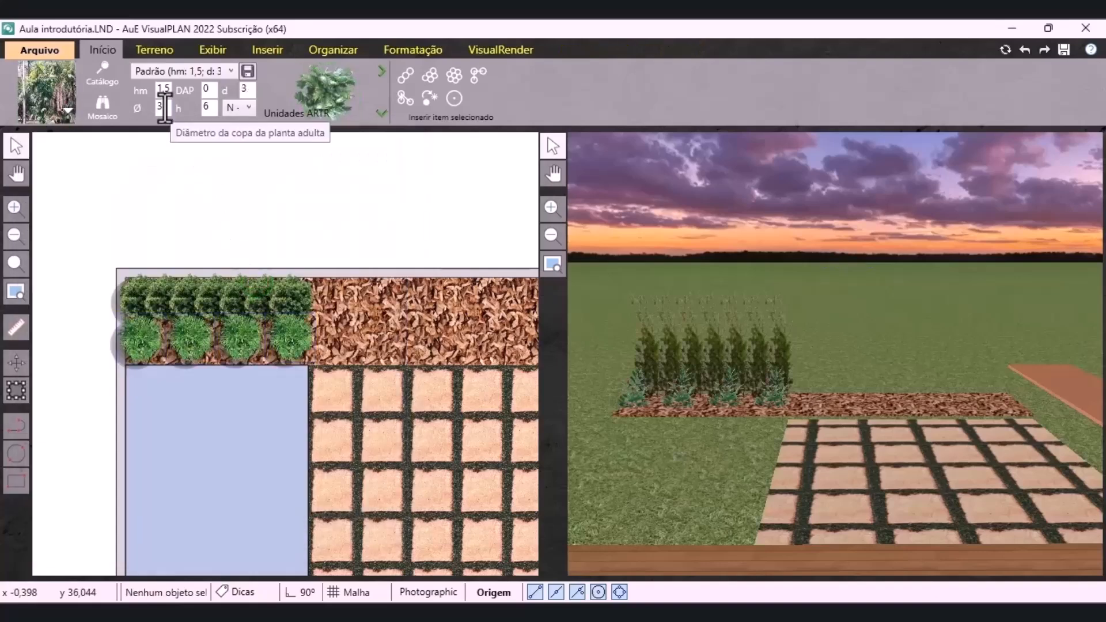
# Set the Areca triandra's crown diameter to 2 and place one palm amid the Podocarpus and Alpinia rows
pyautogui.doubleClick(162, 108)
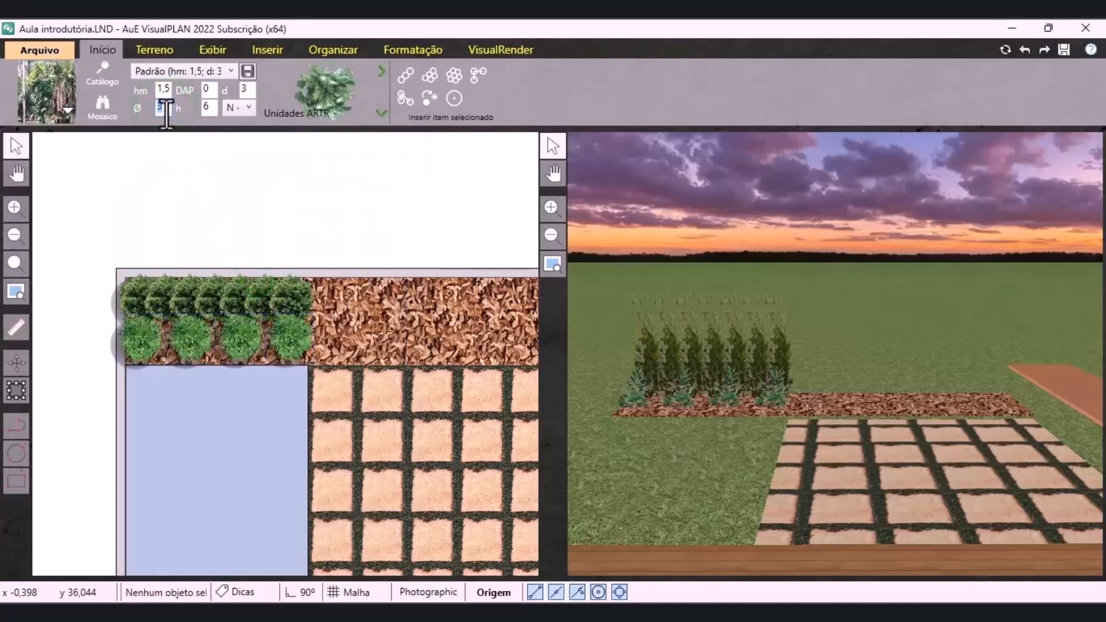
pyautogui.write('2')
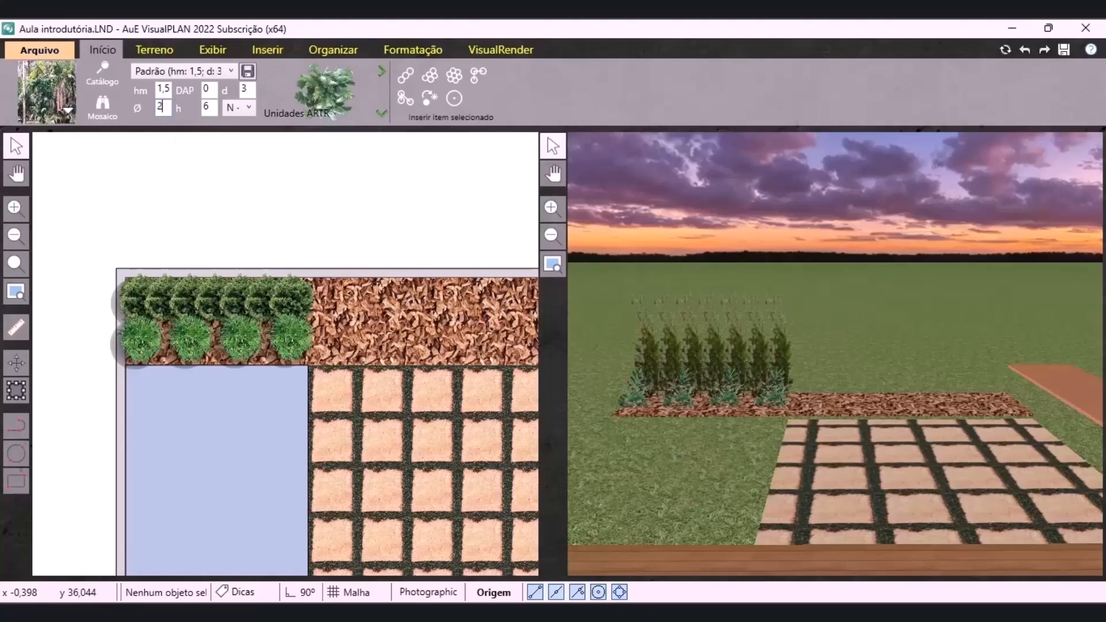
pyautogui.click(455, 99)
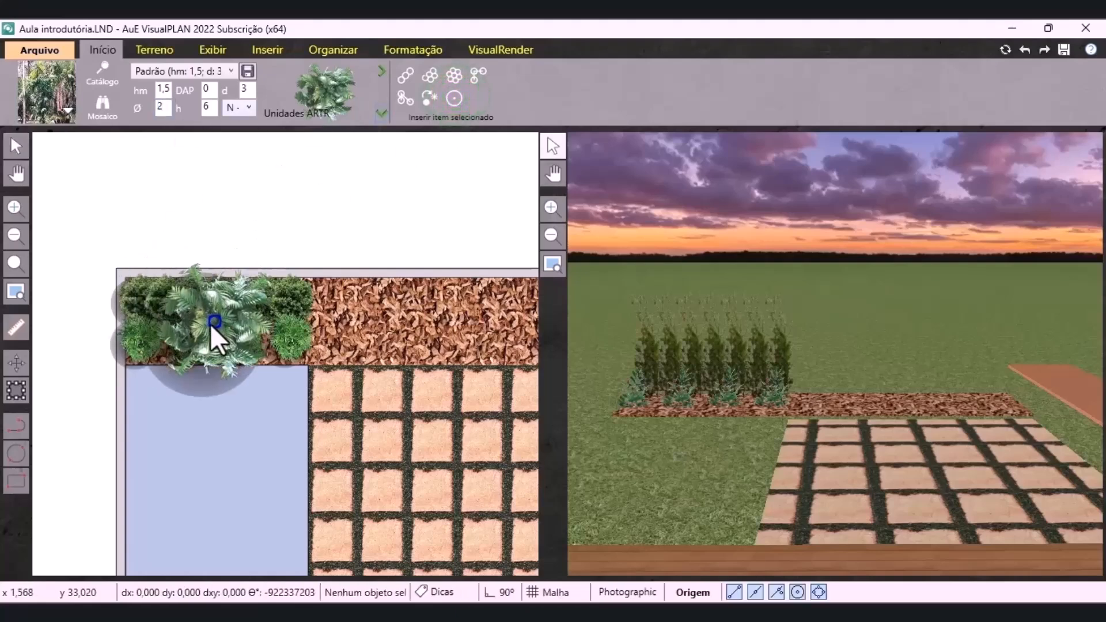
pyautogui.click(209, 322)
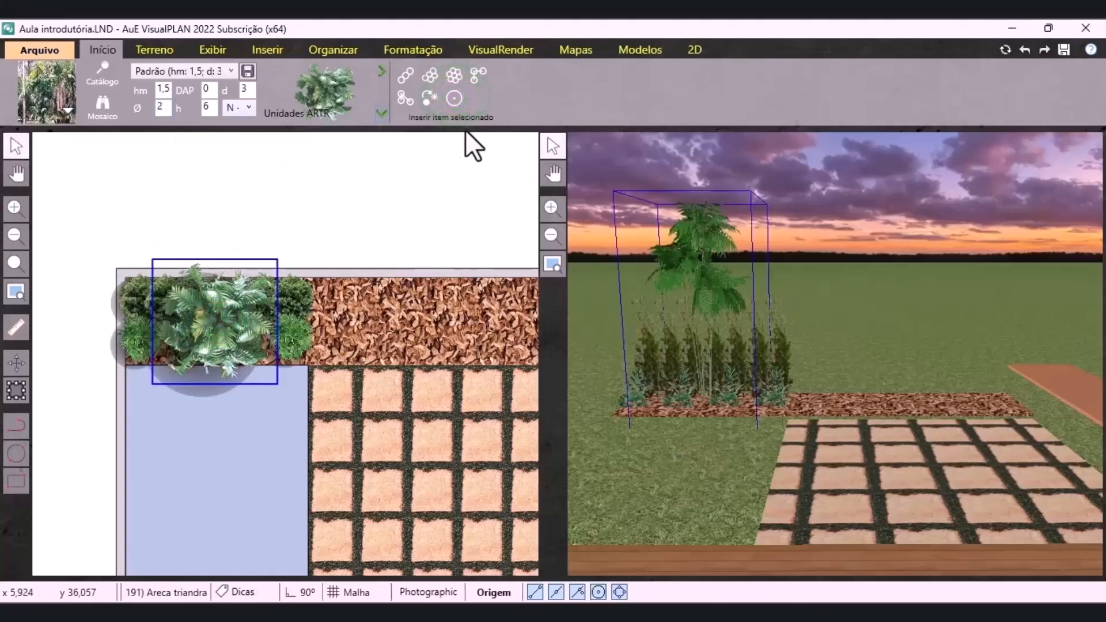
pyautogui.click(579, 47)
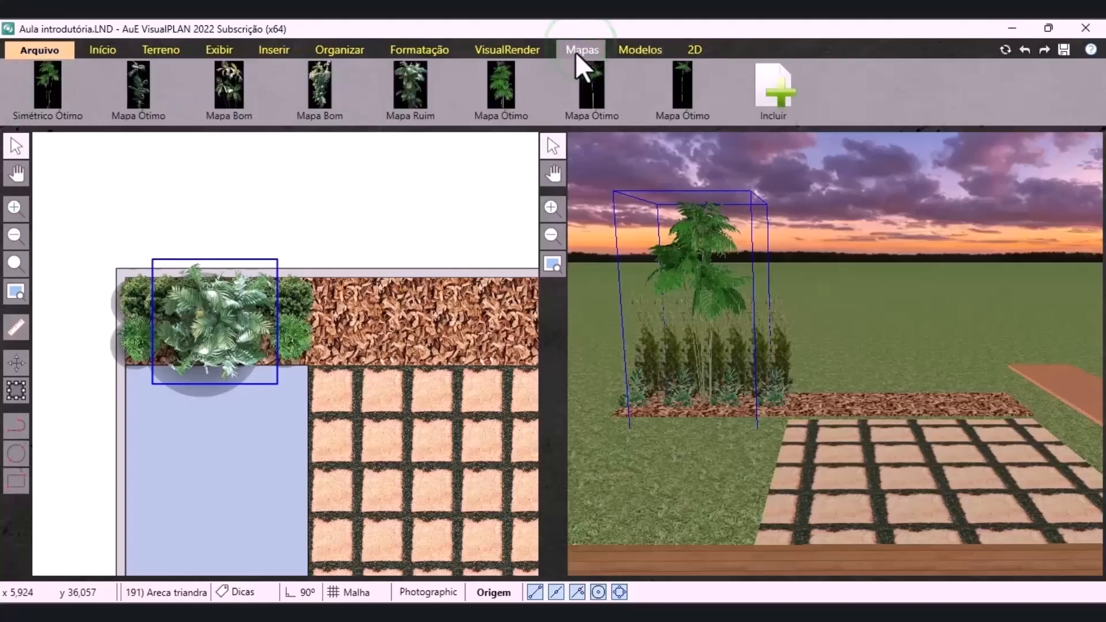
pyautogui.click(333, 183)
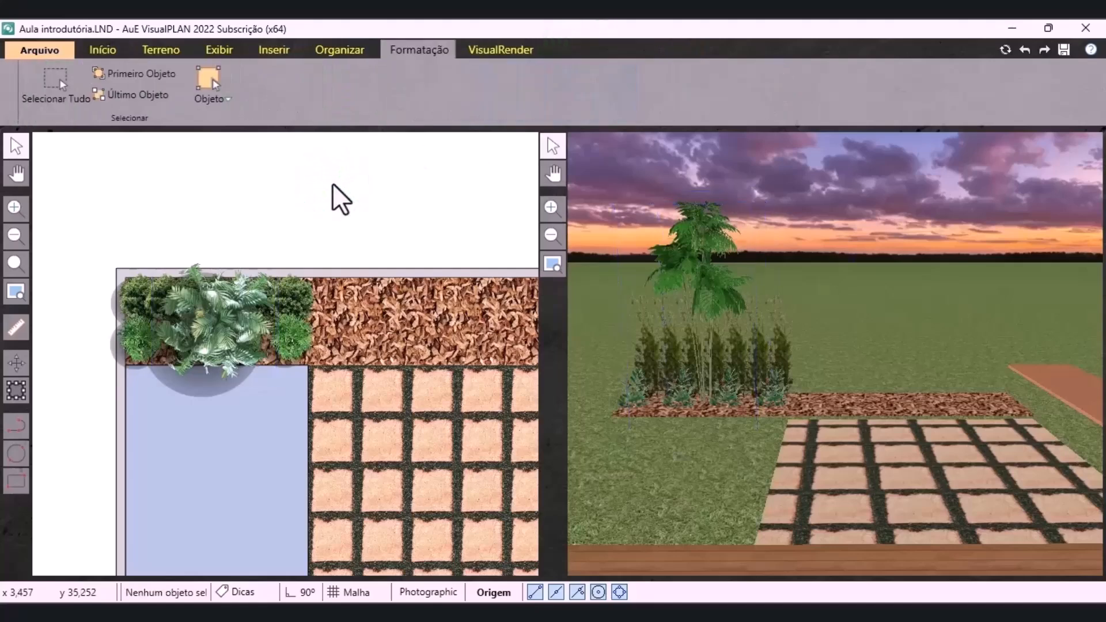
# Find the plant with code RAMA in the plant library and load Ravenala madagascariensis for planting
pyautogui.scroll(-2, 155, 345)
pyautogui.scroll(4, 375, 333)
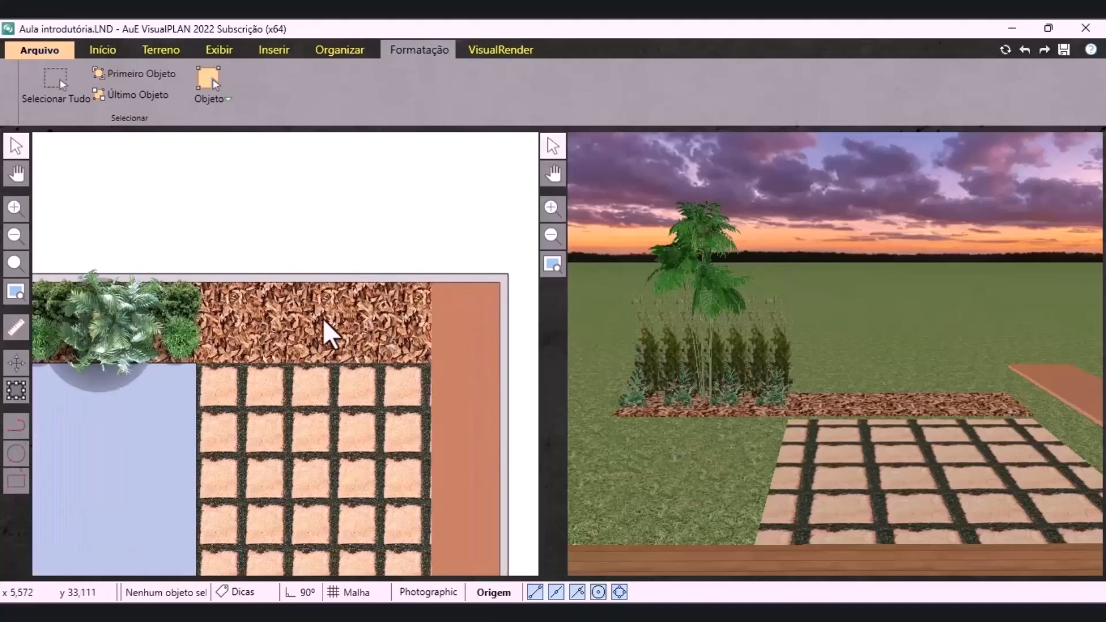
pyautogui.click(107, 50)
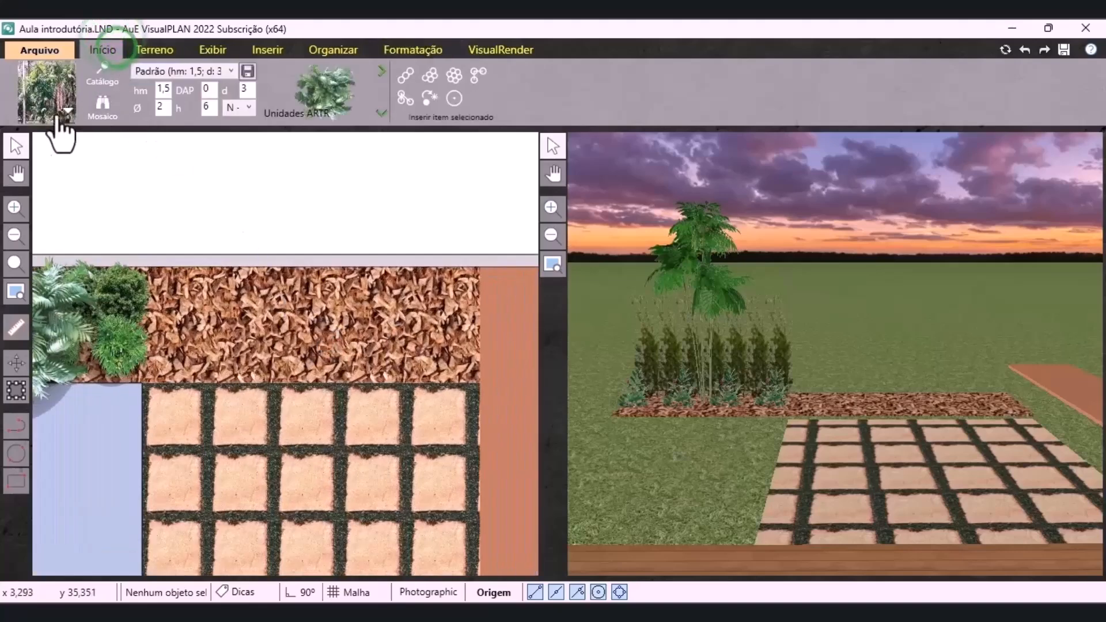
pyautogui.click(67, 111)
pyautogui.doubleClick(150, 173)
pyautogui.press('BackSpace')
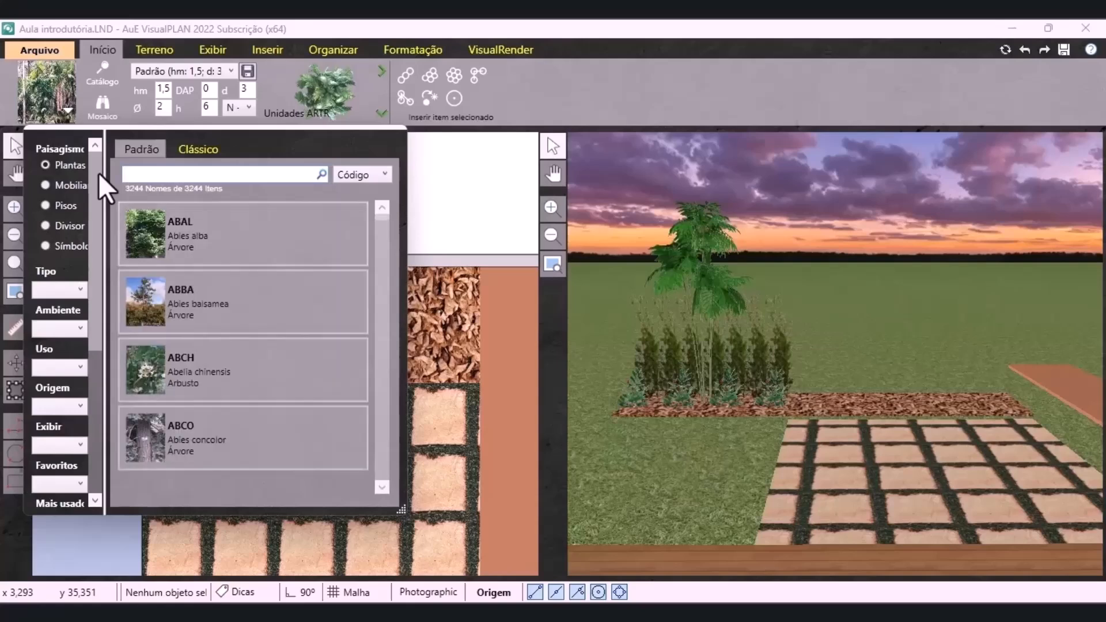
pyautogui.write('rama')
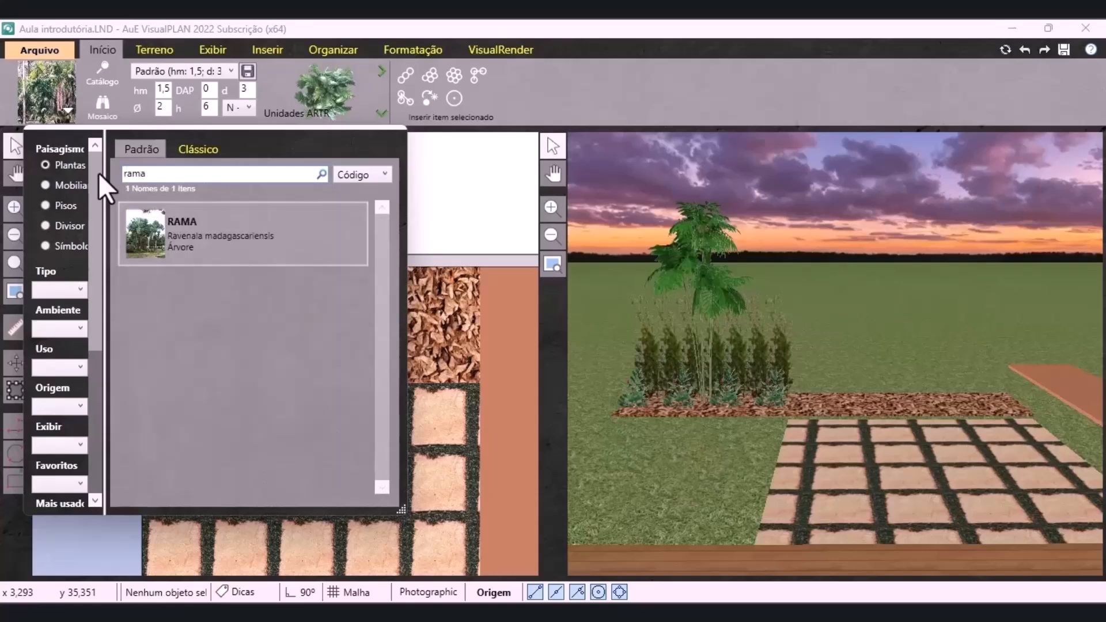
pyautogui.doubleClick(185, 265)
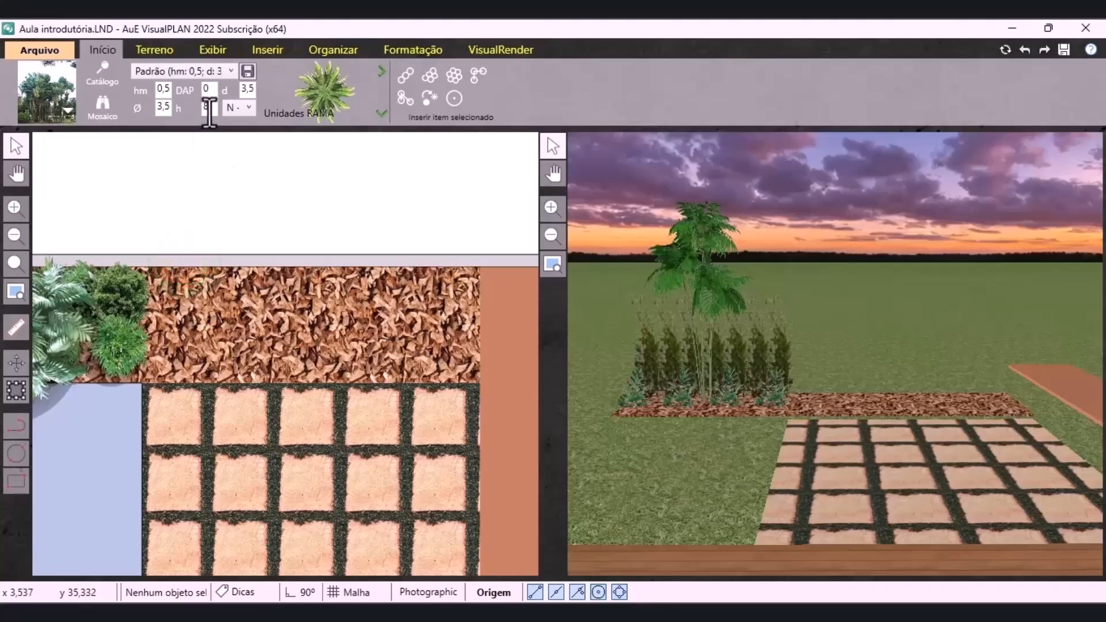
# Set the Ravenala's crown diameter to 2, its planting distance to 2 and its height to 4
pyautogui.click(165, 107)
pyautogui.click(251, 89)
pyautogui.write('2')
pyautogui.click(206, 108)
# Plant a straight row of two Ravenalas along the bark bed above the stepping stones
pyautogui.click(477, 76)
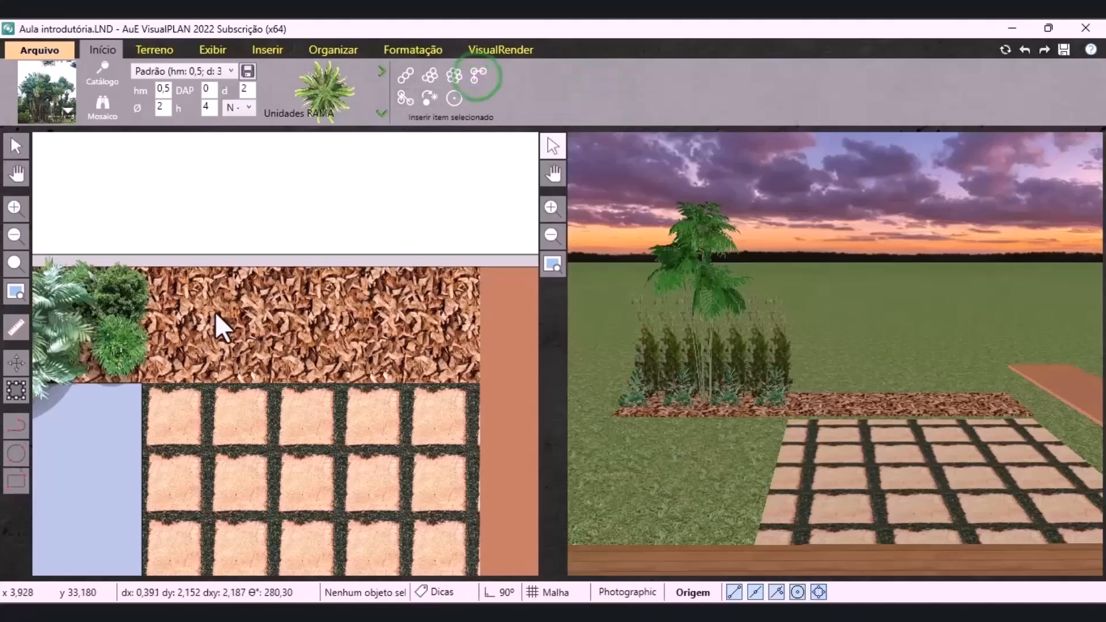
pyautogui.click(183, 301)
pyautogui.click(423, 301)
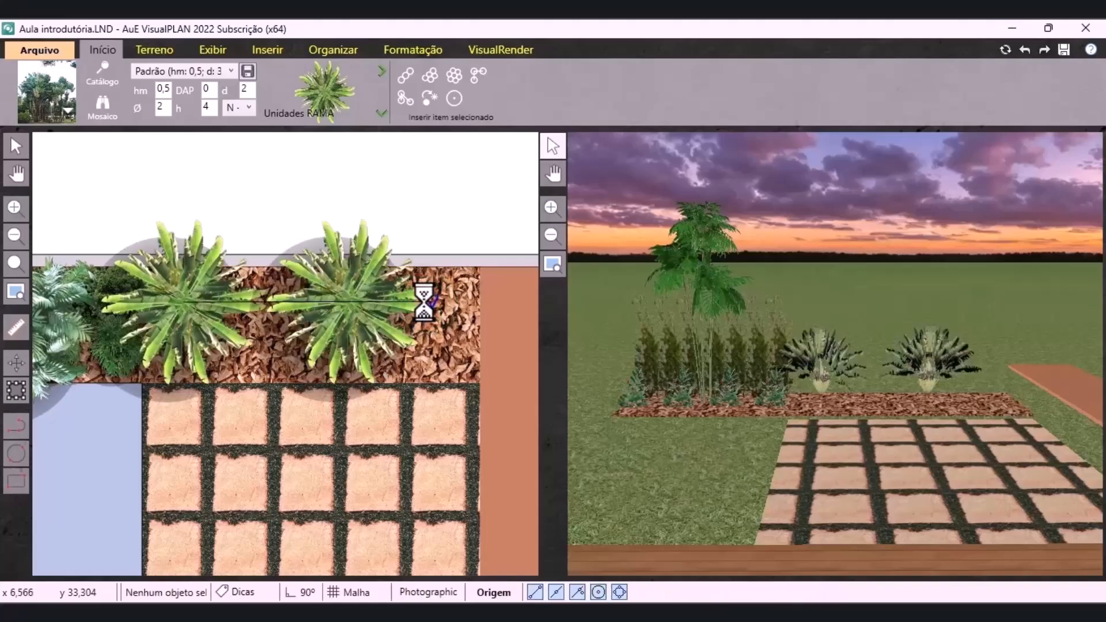
# Select both Ravenalas and shift them right so they fit within the bark bed, clear of the Podocarpus and Alpinia
pyautogui.click(179, 314)
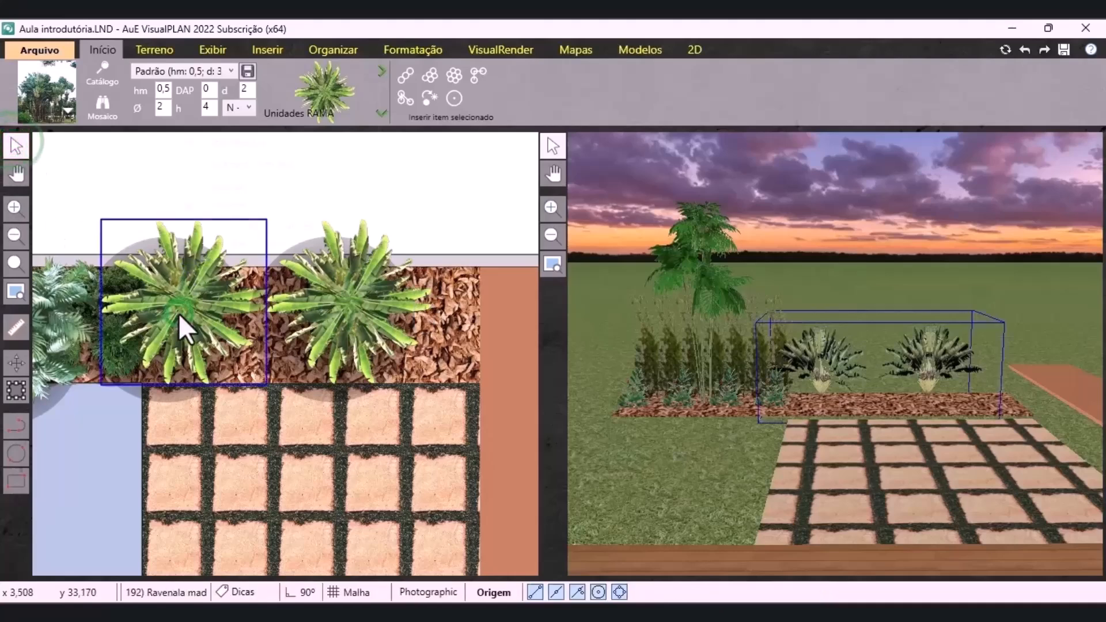
pyautogui.rightClick(178, 314)
pyautogui.click(235, 164)
pyautogui.click(391, 306)
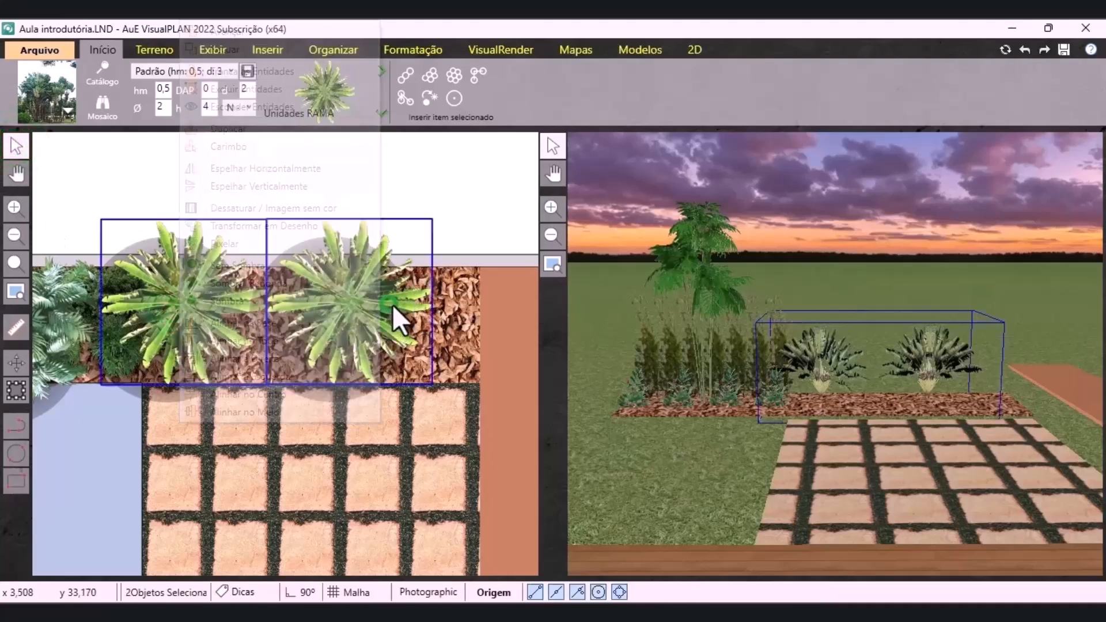
pyautogui.moveTo(363, 306); pyautogui.dragTo(403, 306)
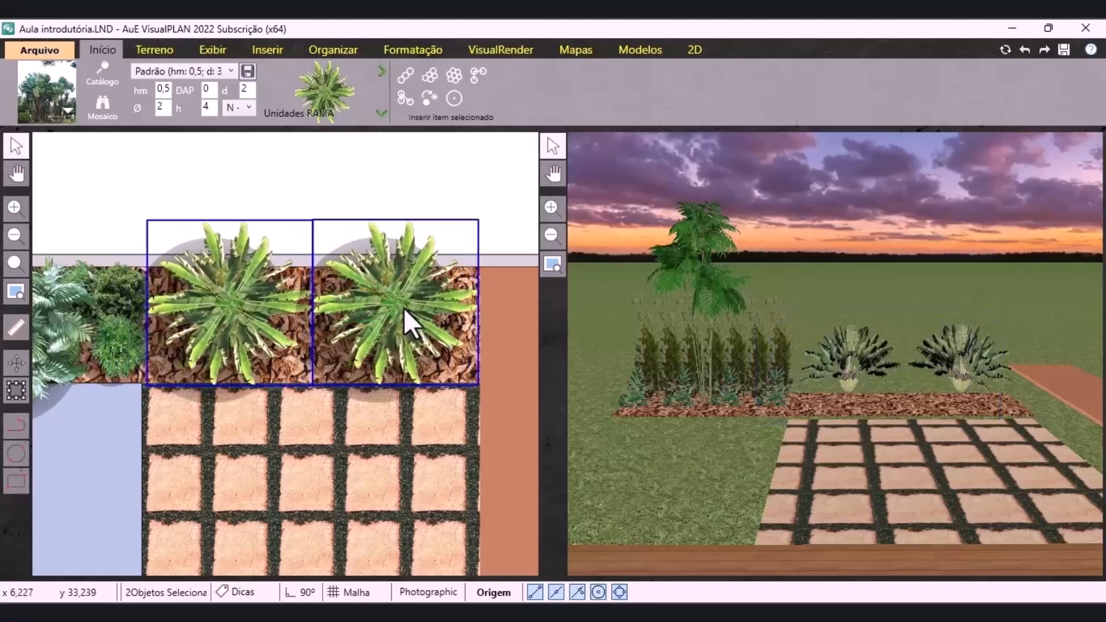
# Switch both Ravenalas to the Elevação 3D representation and assign them the second Mapa Bom map
pyautogui.click(410, 49)
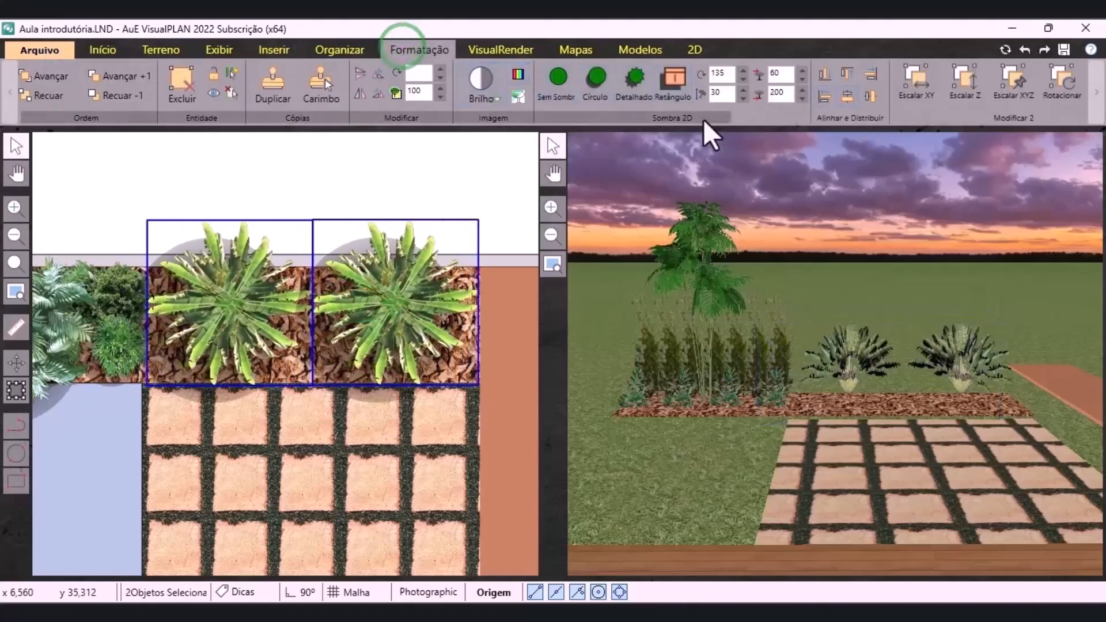
pyautogui.hscroll(2, 968, 124)
pyautogui.click(909, 83)
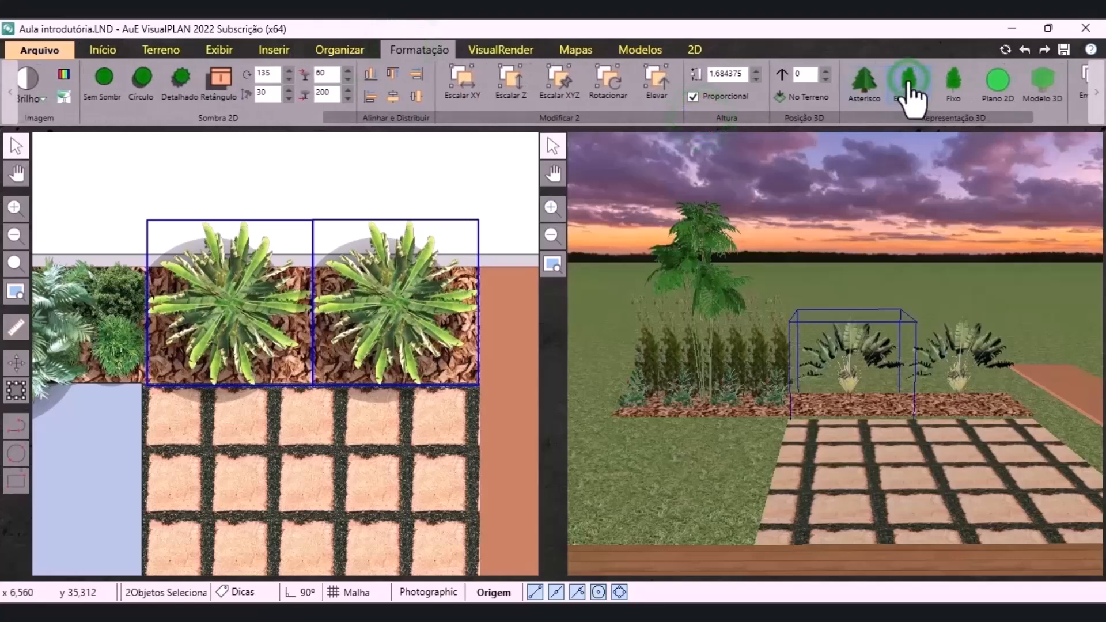
pyautogui.click(582, 50)
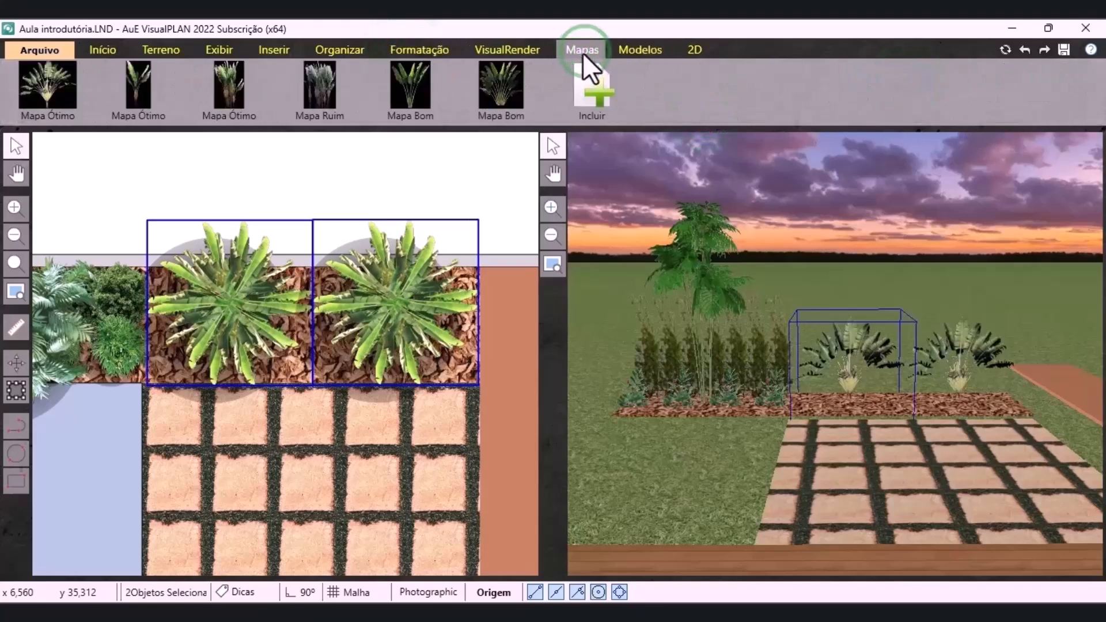
pyautogui.click(501, 86)
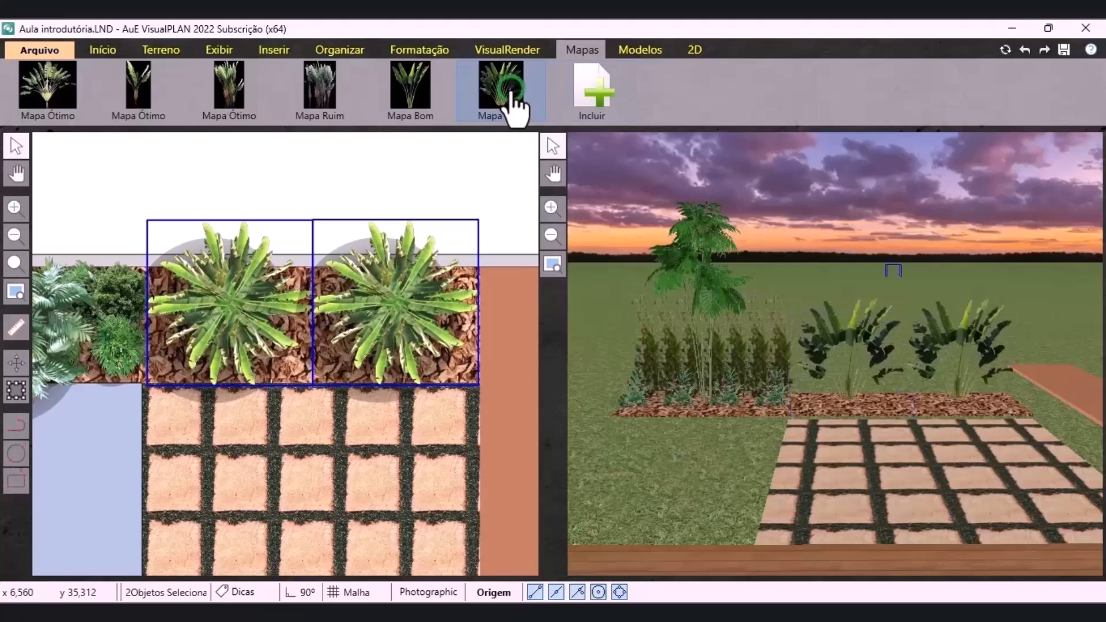
# Raise the 3D position of the two selected Ravenalas to 0,1
pyautogui.click(419, 50)
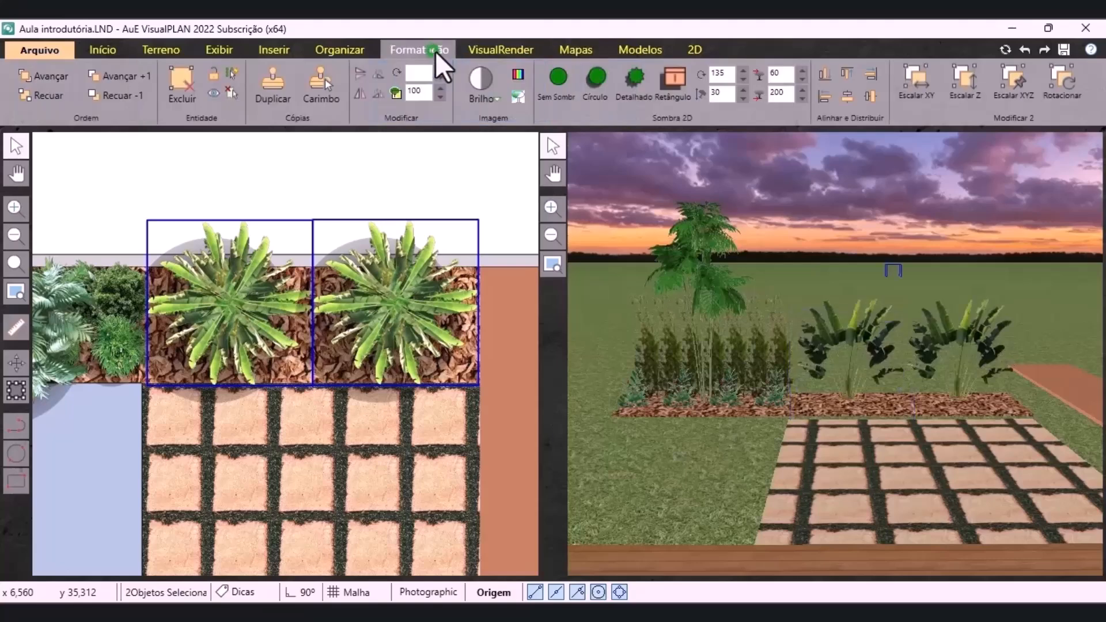
pyautogui.scroll(-3, 801, 116)
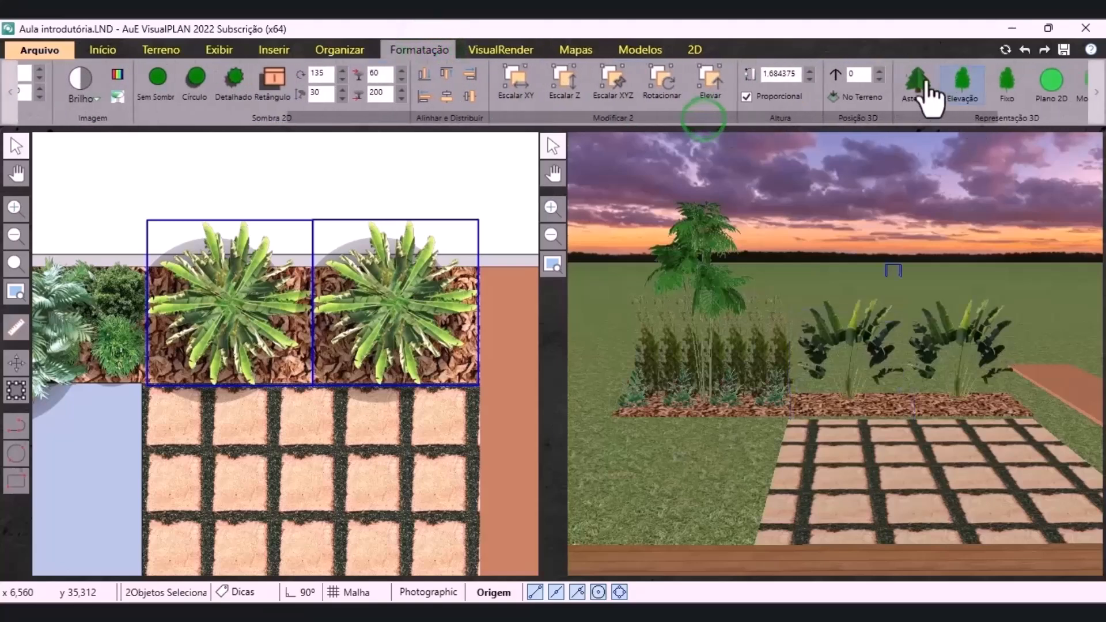
pyautogui.click(876, 70)
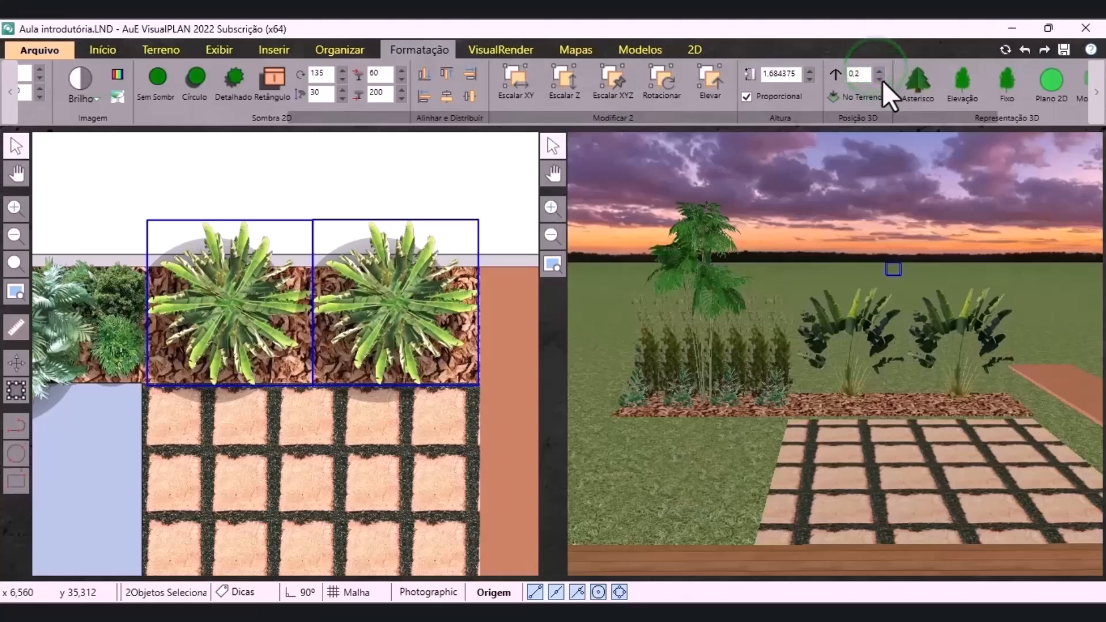
pyautogui.click(879, 78)
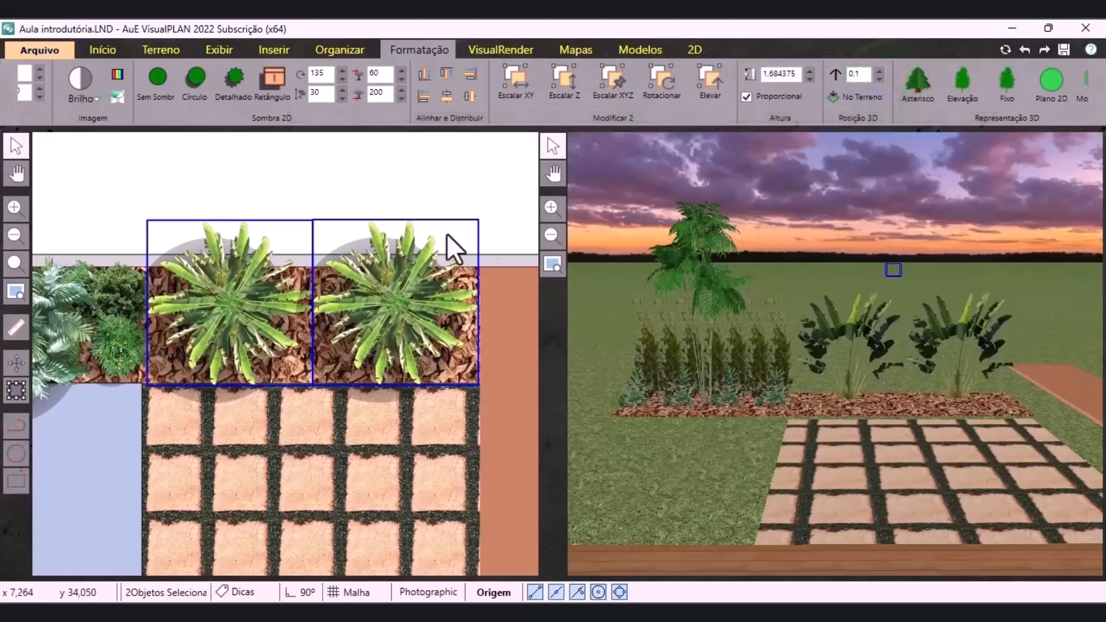
# Replace the 2D symbol of both Ravenalas with RAMA Sem Flor and deselect them
pyautogui.click(708, 49)
pyautogui.click(340, 98)
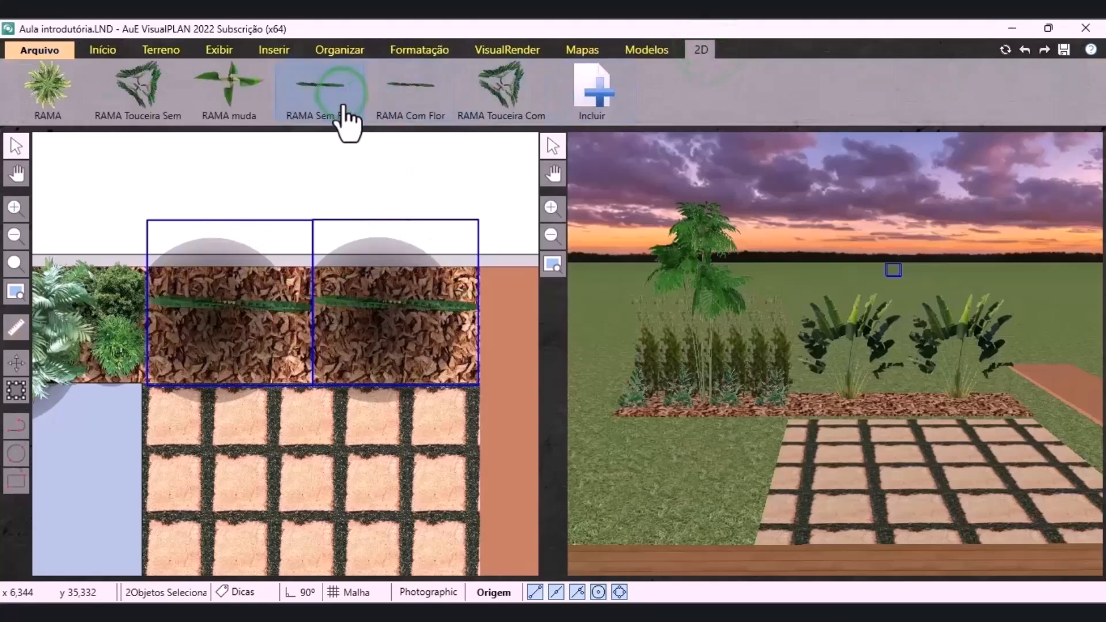
pyautogui.click(334, 163)
# Find the plant with code VROS in the plant library and load Vriesea ospinae var. gruberi for planting
pyautogui.click(103, 50)
pyautogui.click(64, 106)
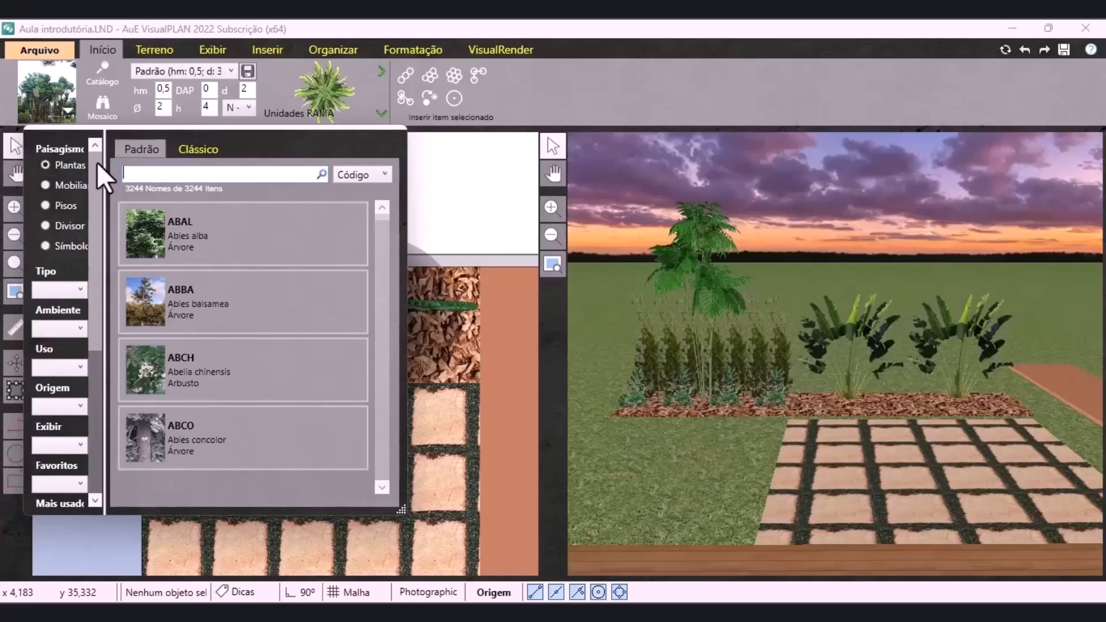
pyautogui.write('vros')
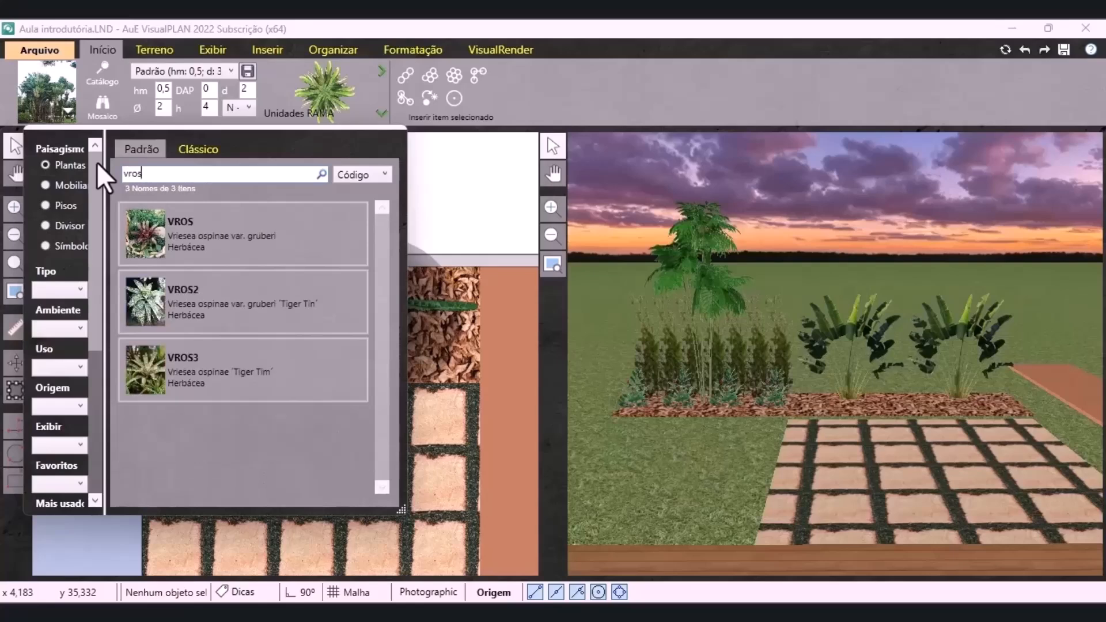
pyautogui.click(214, 249)
# Choose the AECH3 symbol for the Vriesea and set its crown diameter and planting distance to 0,6
pyautogui.click(382, 113)
pyautogui.click(346, 151)
pyautogui.click(164, 108)
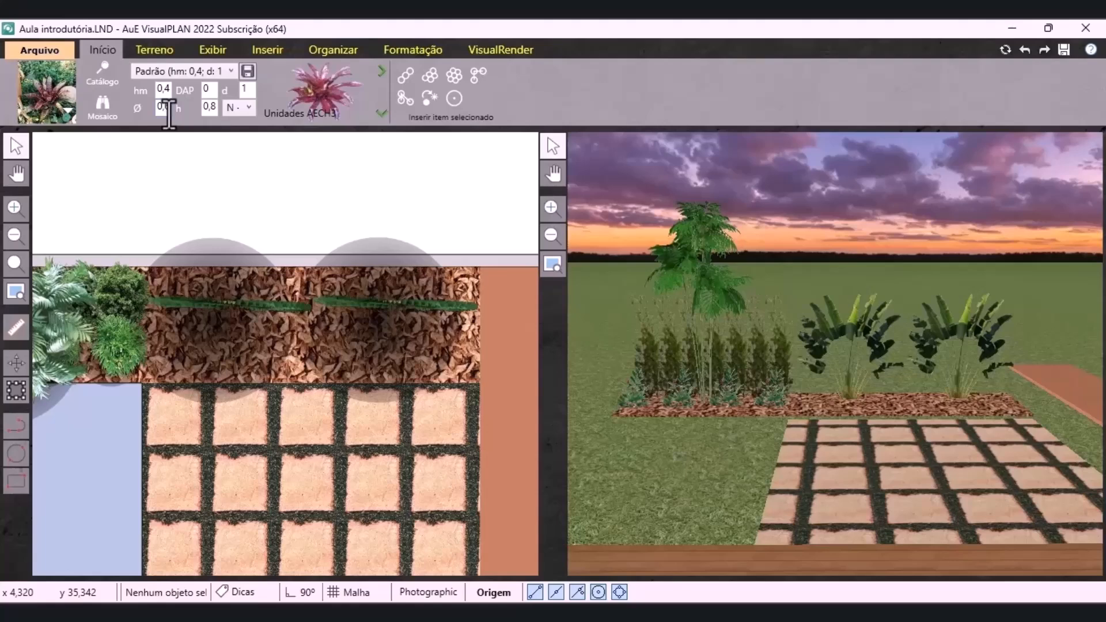
pyautogui.moveTo(248, 88); pyautogui.dragTo(223, 88)
pyautogui.write('0,6')
pyautogui.click(535, 94)
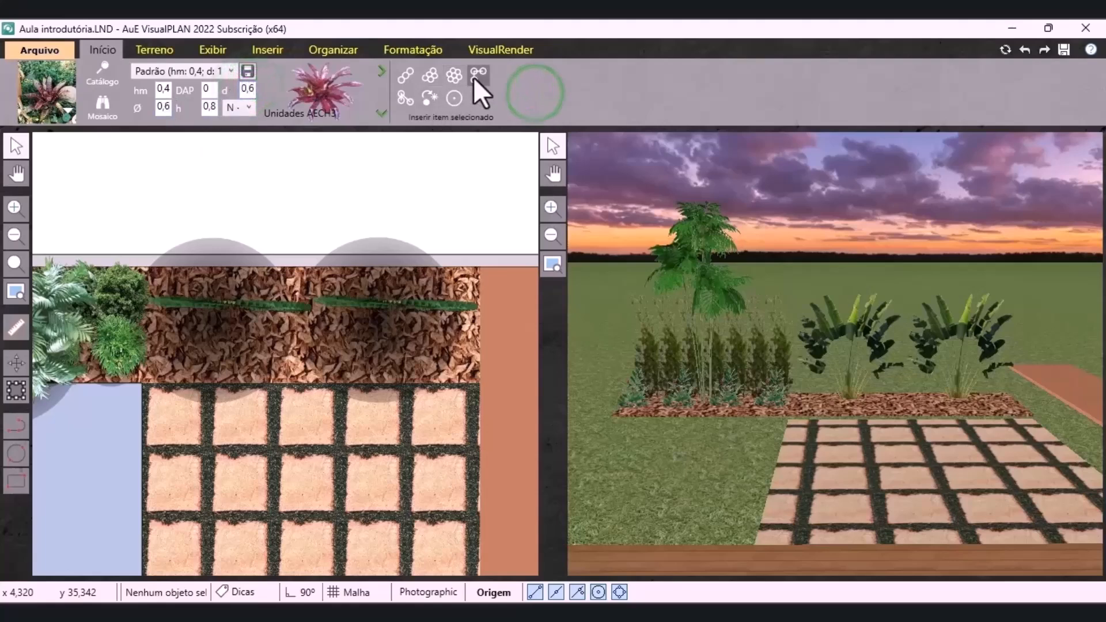
# Insert two Vrieseas in the bark bed, one in front of each Ravenala
pyautogui.click(402, 97)
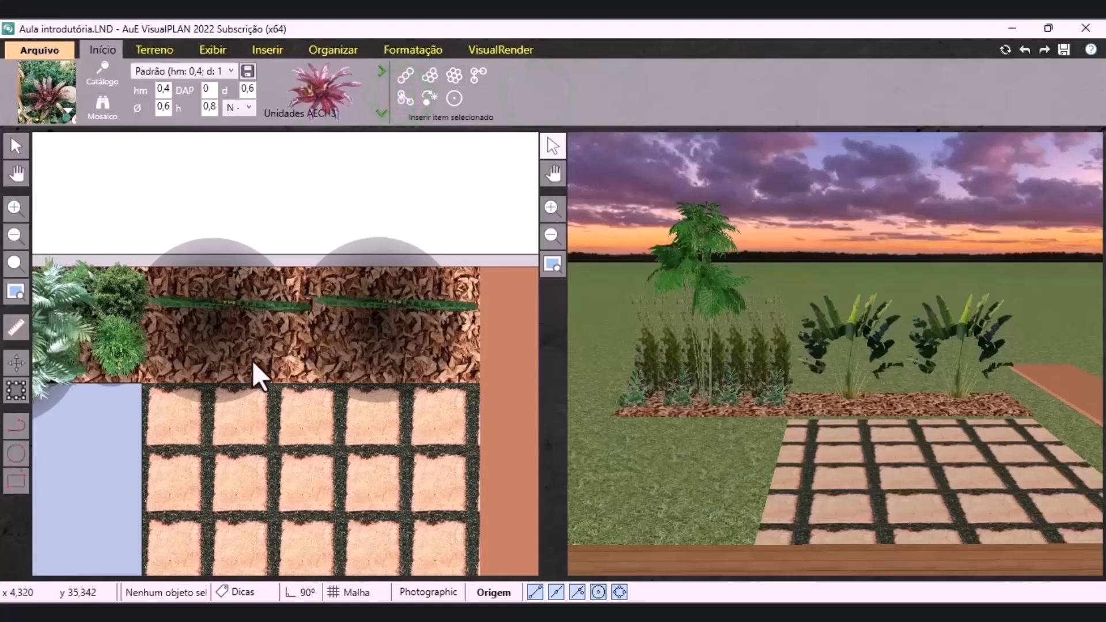
pyautogui.click(222, 351)
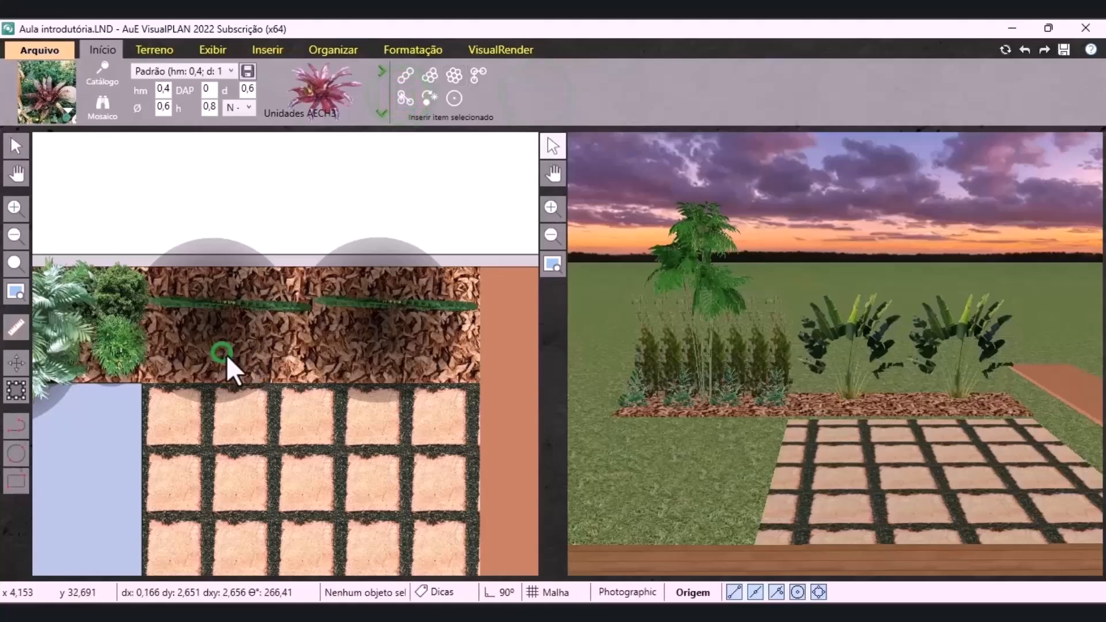
pyautogui.click(385, 352)
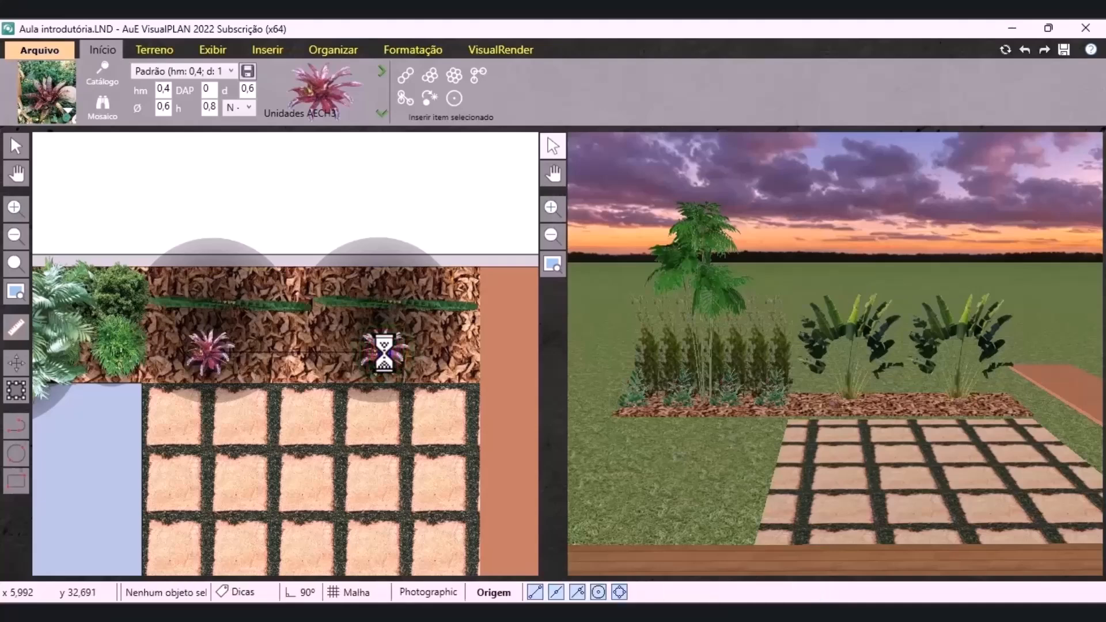
# Nudge the left Vriesea slightly to the right so it sits centred in front of its Ravenala
pyautogui.click(14, 144)
pyautogui.click(212, 366)
pyautogui.moveTo(226, 358); pyautogui.dragTo(236, 352)
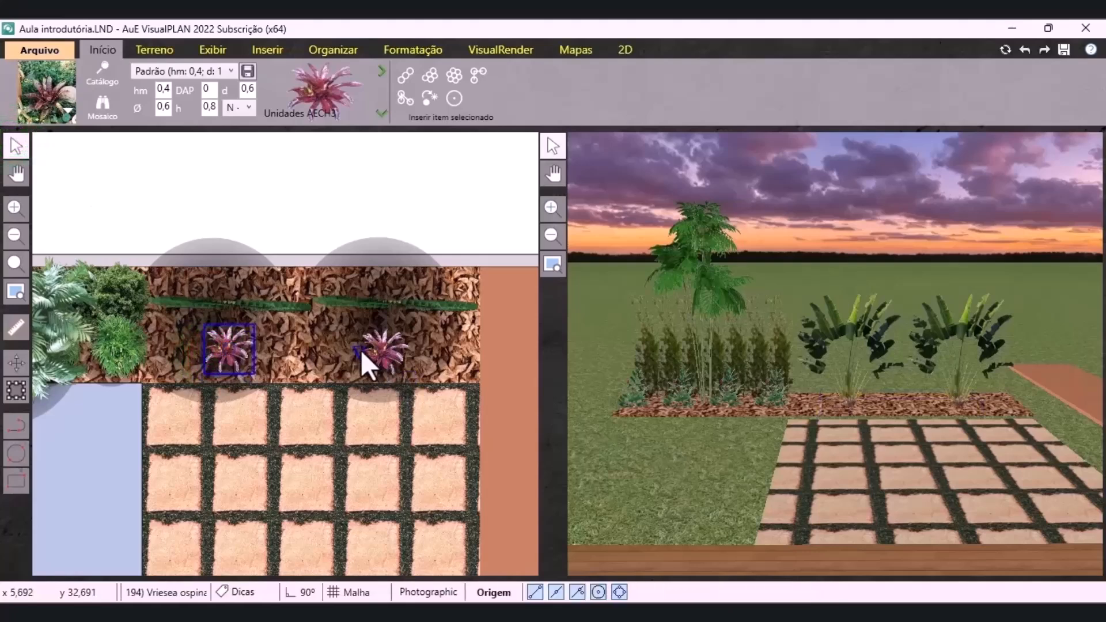
# Select both Vrieseas and raise their 3D position to 0,1
pyautogui.keyDown('shift'); pyautogui.click(385, 351); pyautogui.keyUp('shift')
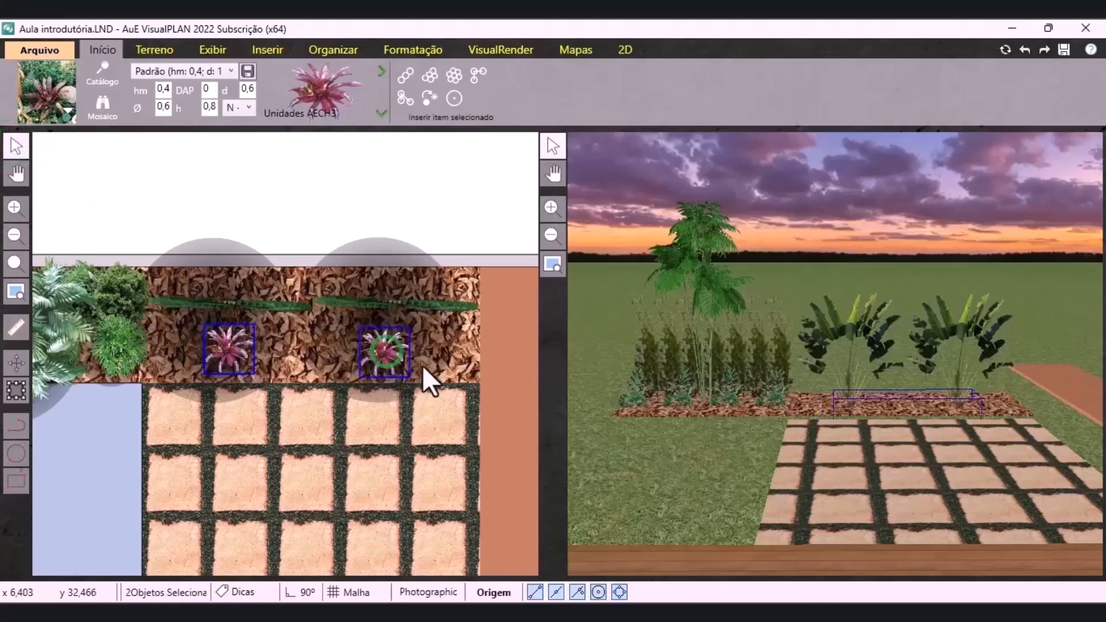
pyautogui.click(420, 50)
pyautogui.moveTo(708, 122); pyautogui.dragTo(876, 127)
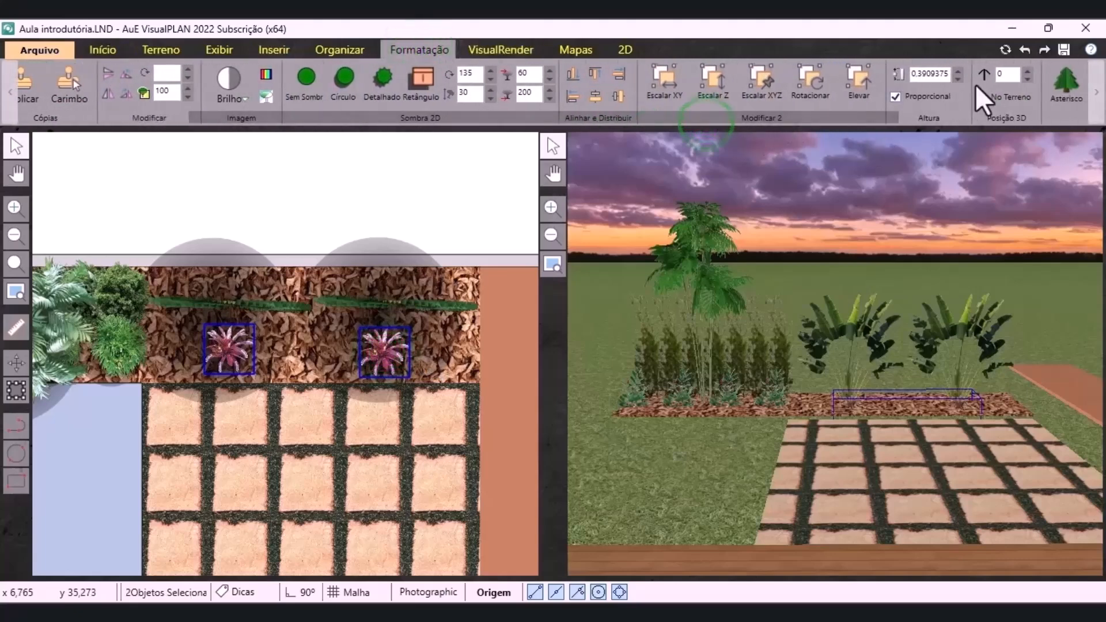
pyautogui.click(1030, 71)
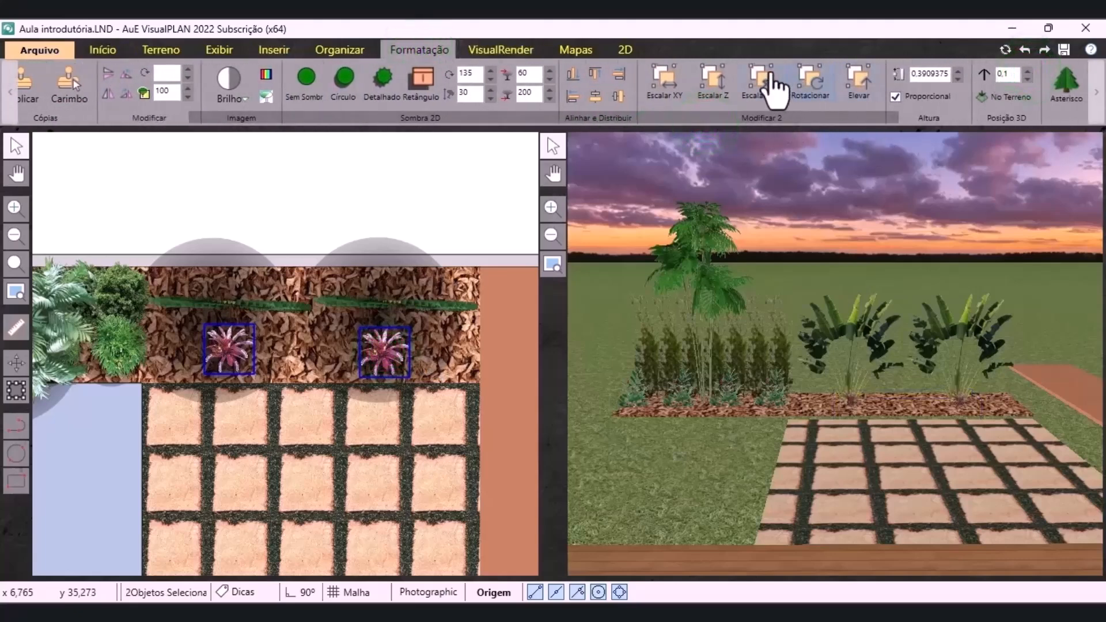
# Assign a Mapa Ótimo map to the two Vrieseas, choosing the second one for the right-hand plant
pyautogui.click(578, 50)
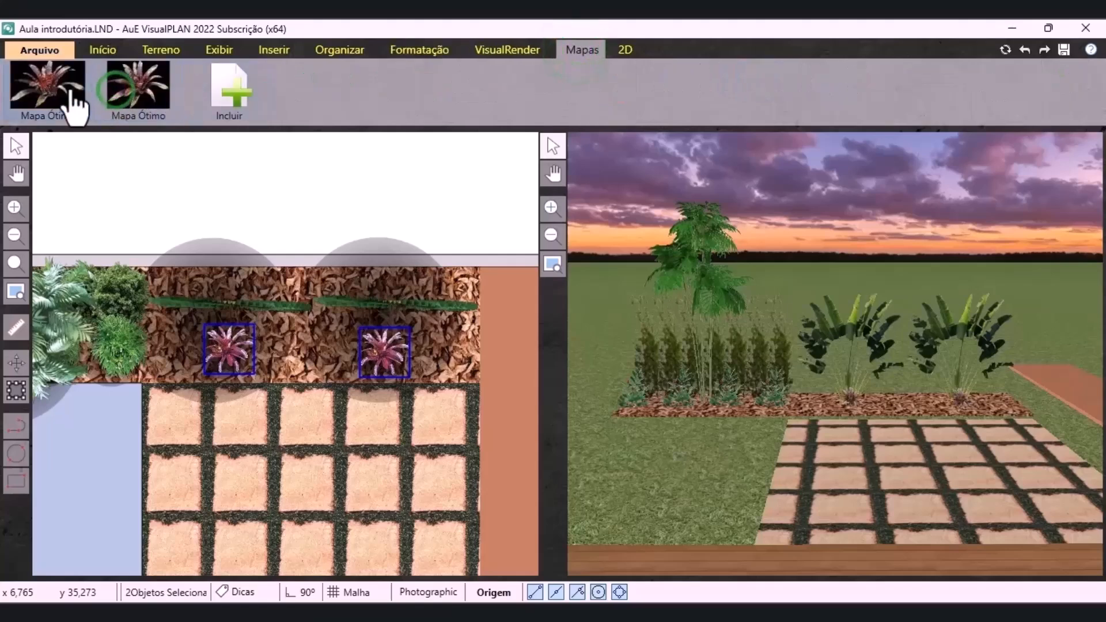
pyautogui.click(262, 193)
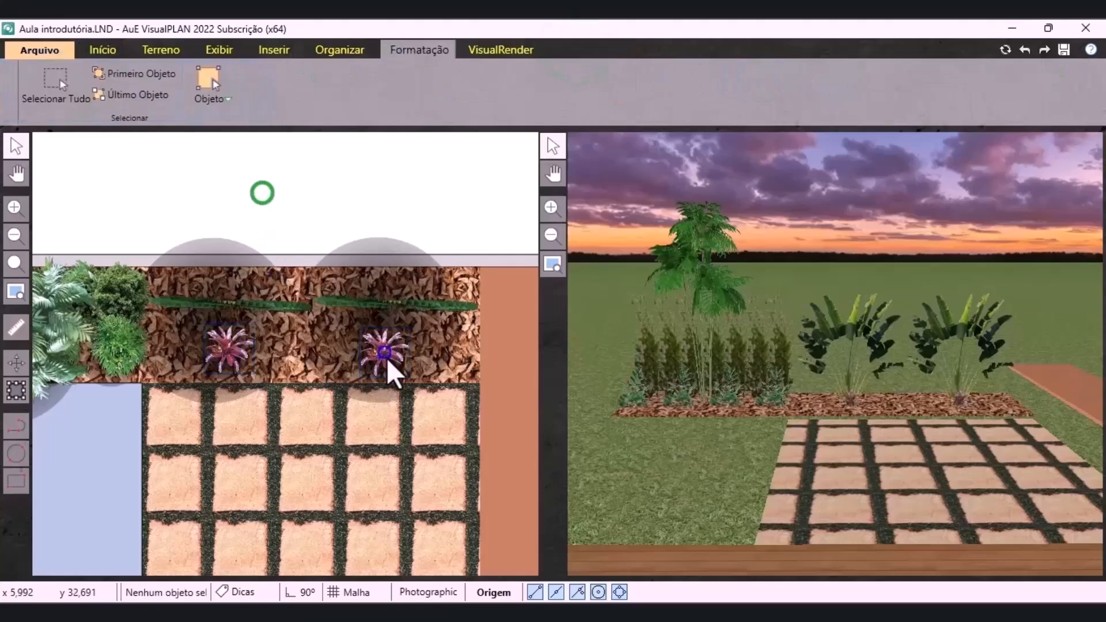
pyautogui.click(386, 358)
pyautogui.click(578, 50)
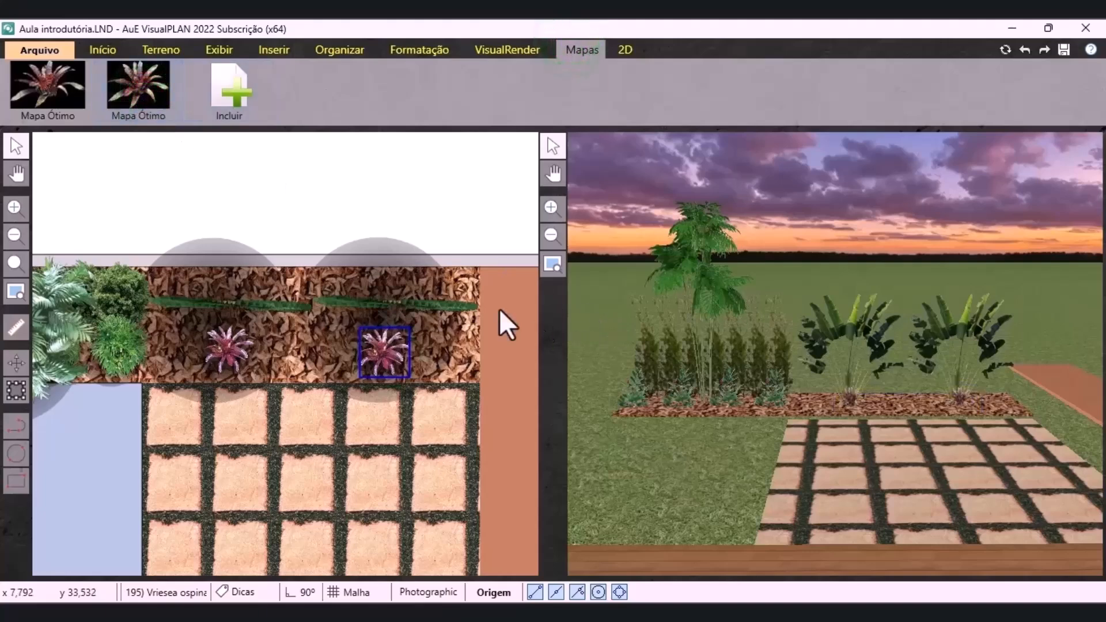
# Replace the left Vriesea in the bark bed with a new one 0,8 in diameter, in front of its Ravenala
pyautogui.click(383, 182)
pyautogui.click(242, 348)
pyautogui.press('Delete')
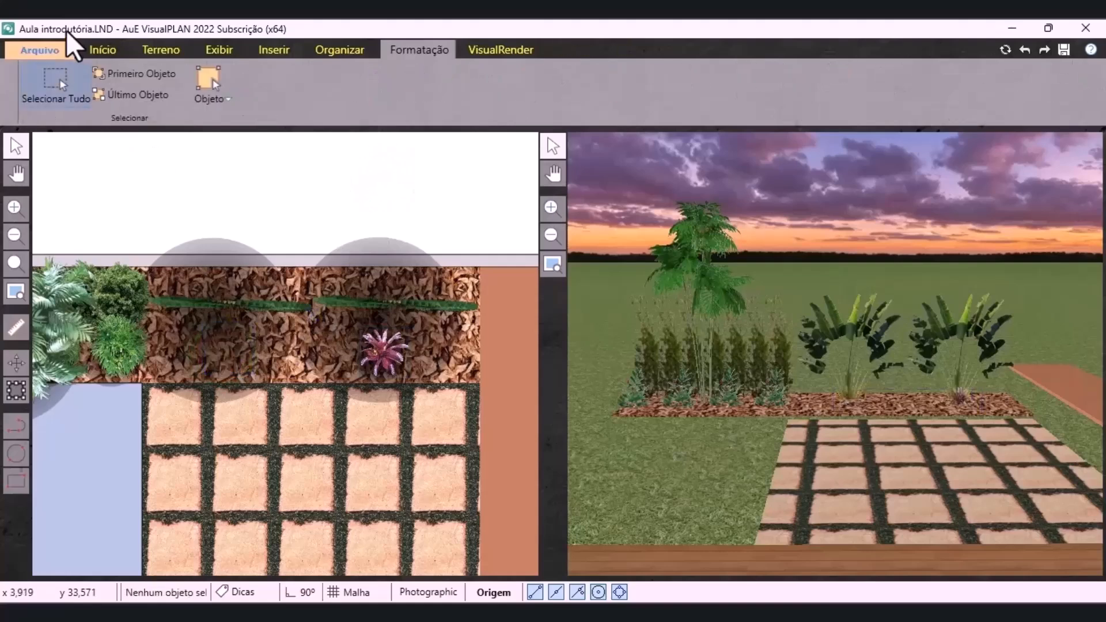
pyautogui.click(103, 49)
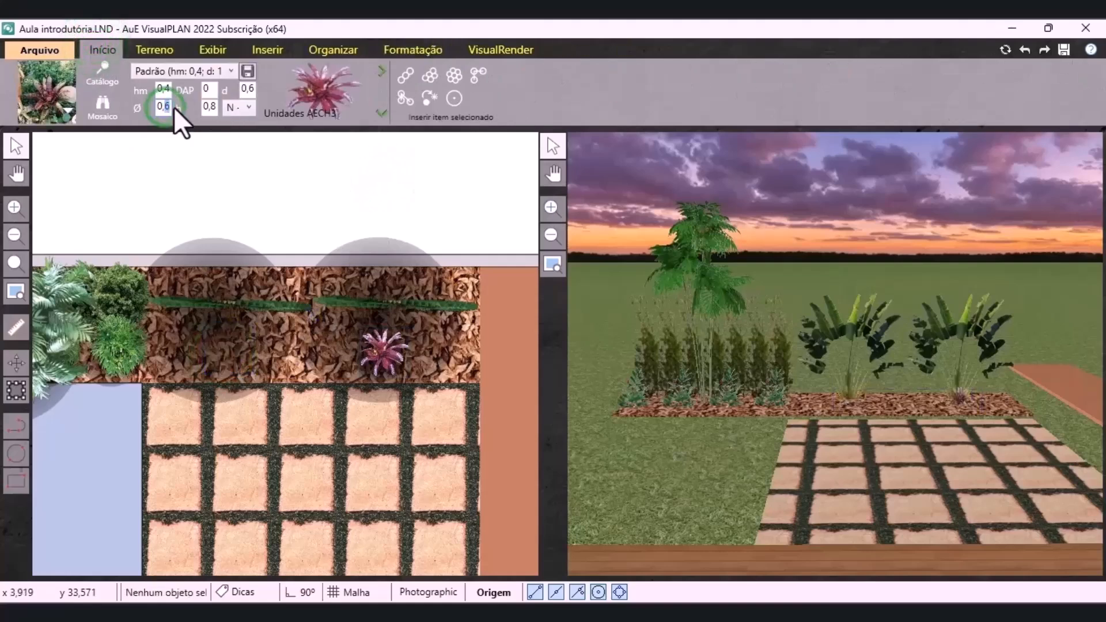
pyautogui.write('8')
pyautogui.click(454, 100)
pyautogui.click(232, 348)
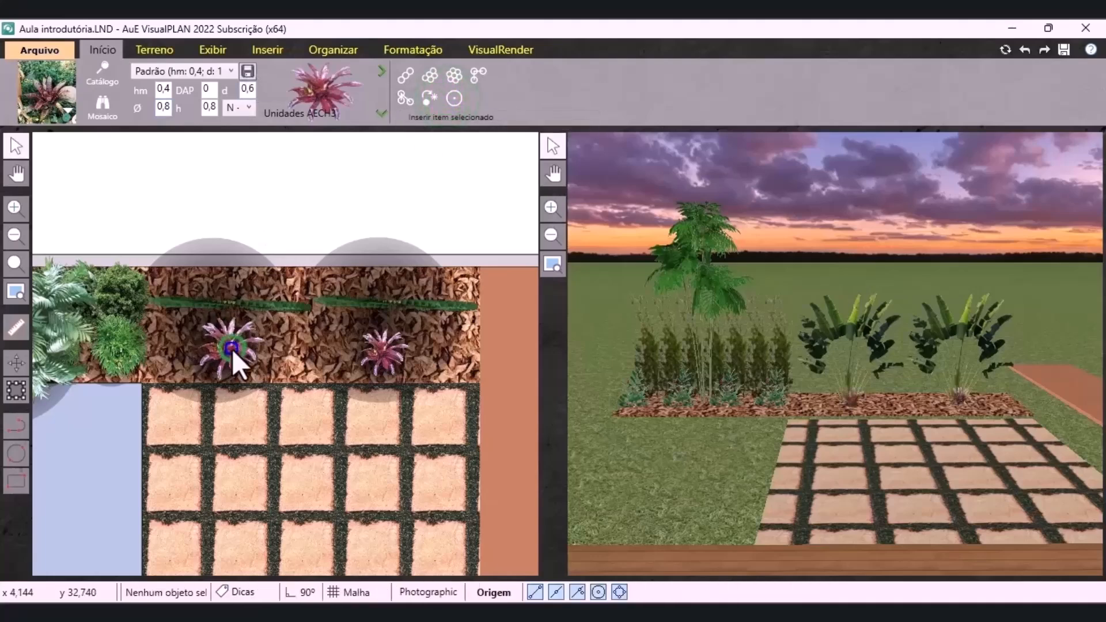
# Raise the 3D position of the new left Vriesea to 0,1
pyautogui.click(413, 50)
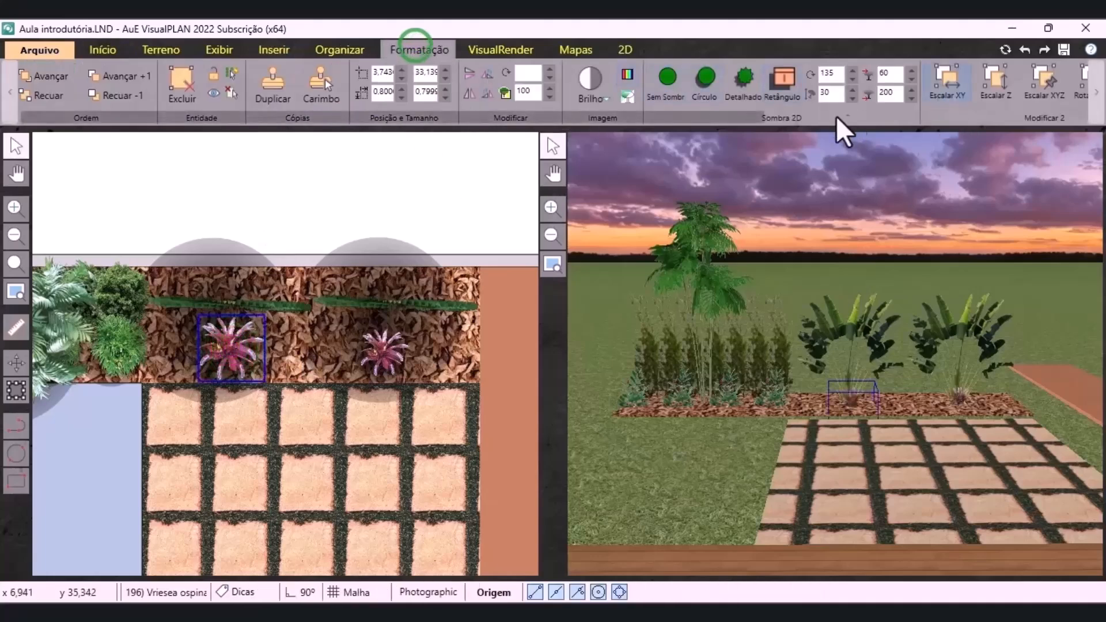
pyautogui.scroll(-3, 772, 115)
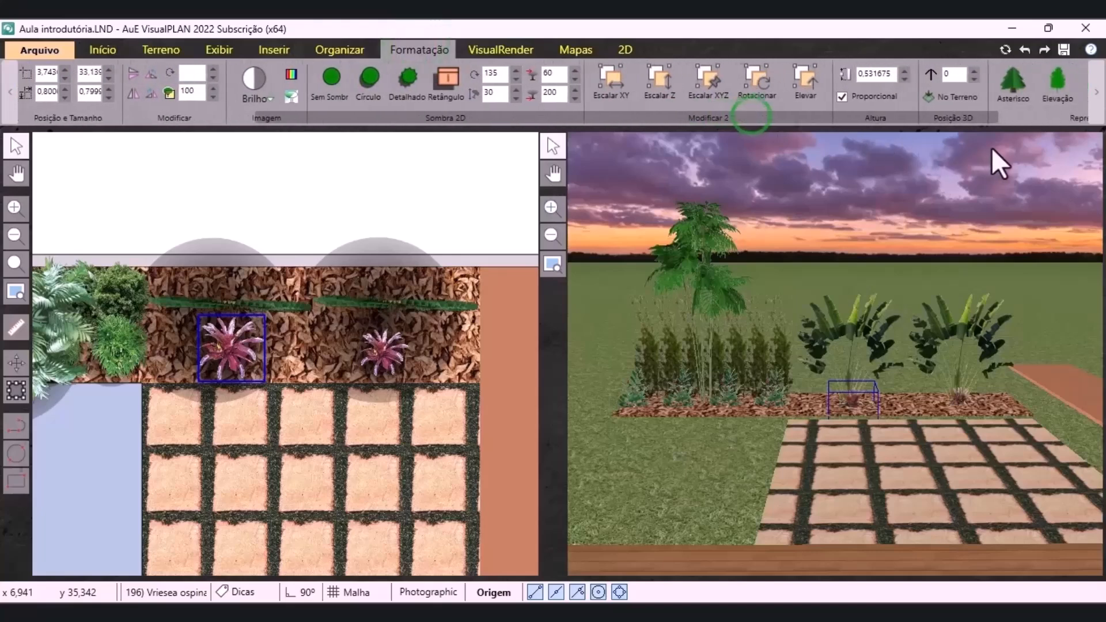
pyautogui.click(964, 71)
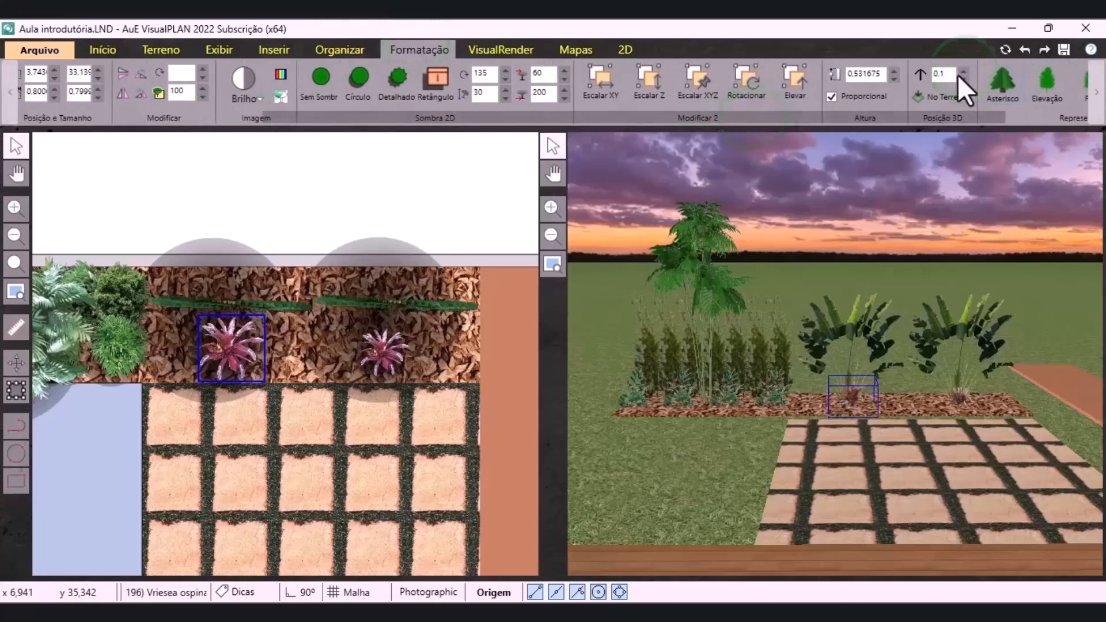
pyautogui.click(443, 218)
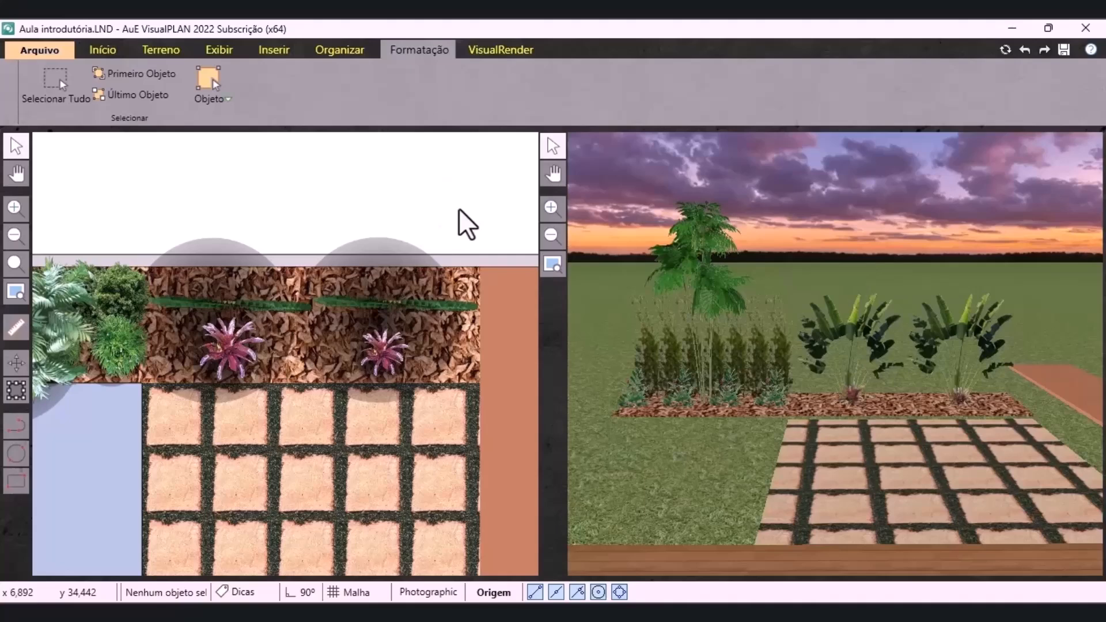
# Choose Molineria capitulata (MOCA) from the plant catalogue for insertion, with its single-unit 2D symbol
pyautogui.click(103, 49)
pyautogui.click(101, 72)
pyautogui.hotkey('ctrl', 'a')
pyautogui.write('moca')
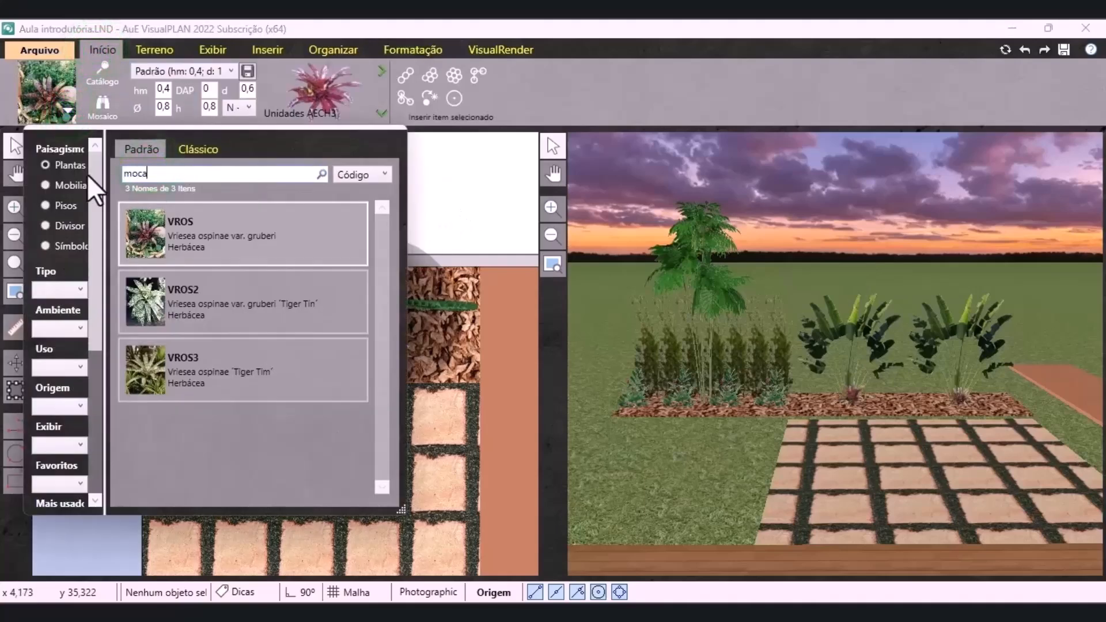
pyautogui.click(168, 227)
pyautogui.click(385, 111)
pyautogui.click(349, 161)
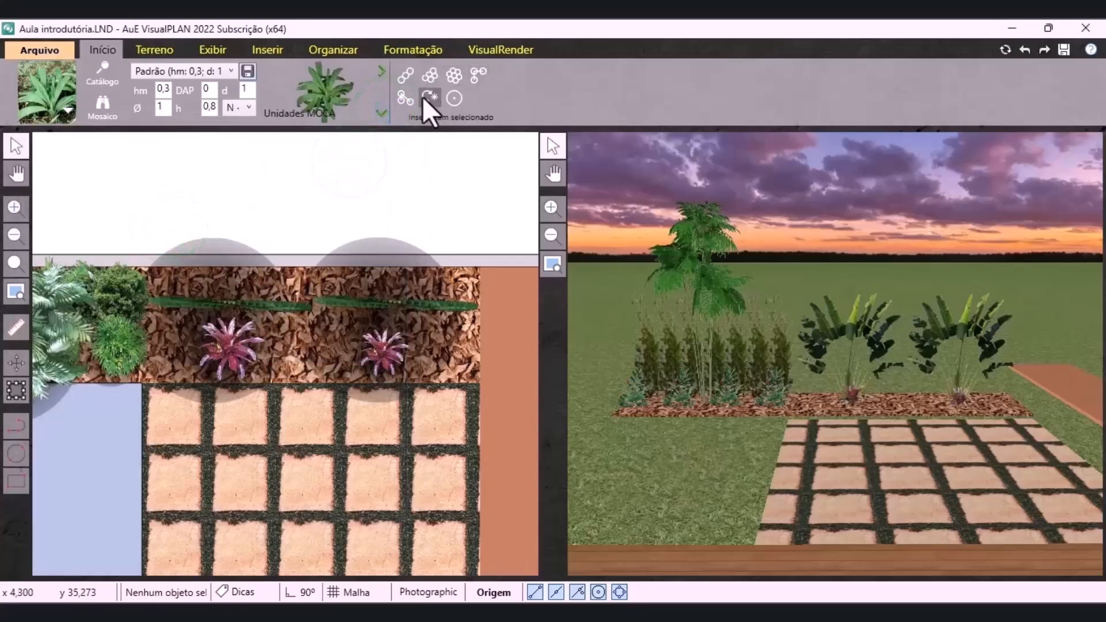
# Insert three Molinerias in the bark bed, one between the two Vrieseas and one on each outer side
pyautogui.click(170, 340)
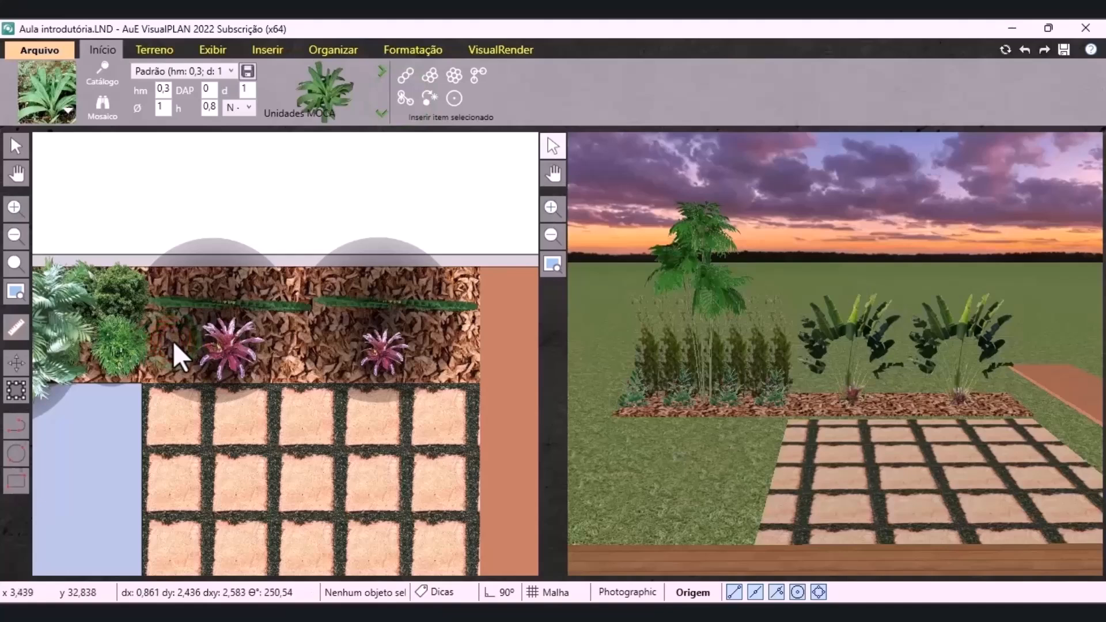
pyautogui.click(312, 344)
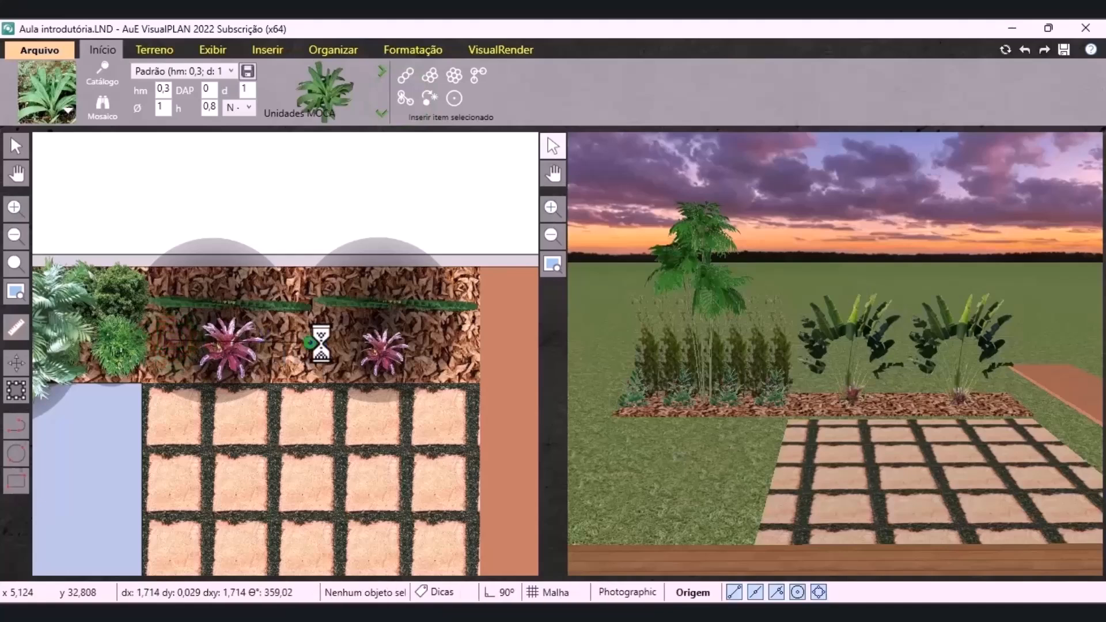
pyautogui.click(449, 338)
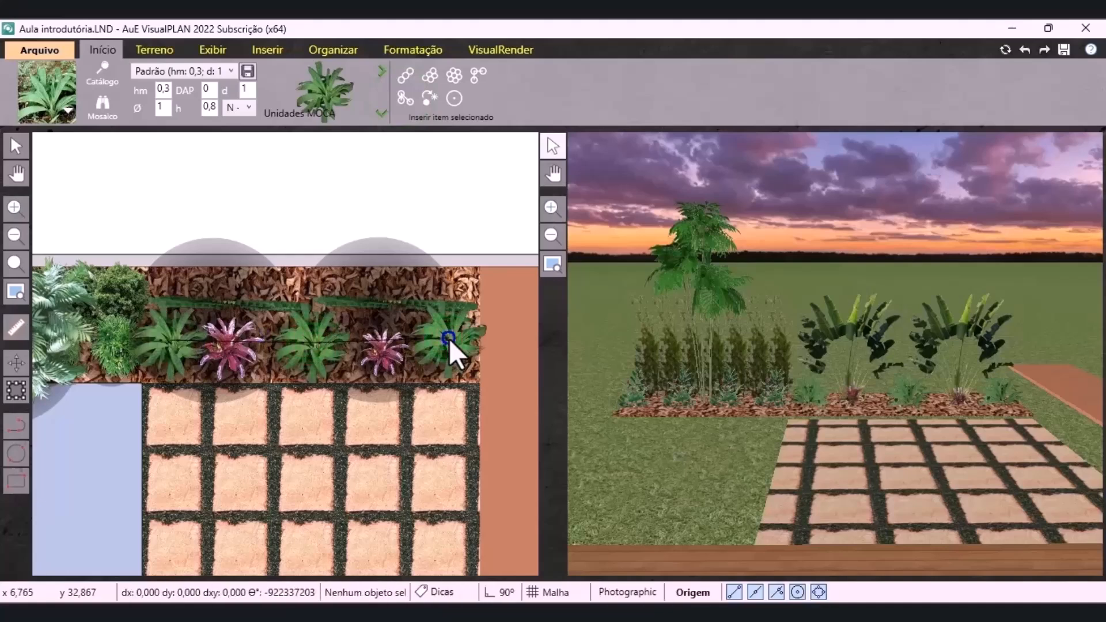
pyautogui.click(19, 143)
pyautogui.click(258, 184)
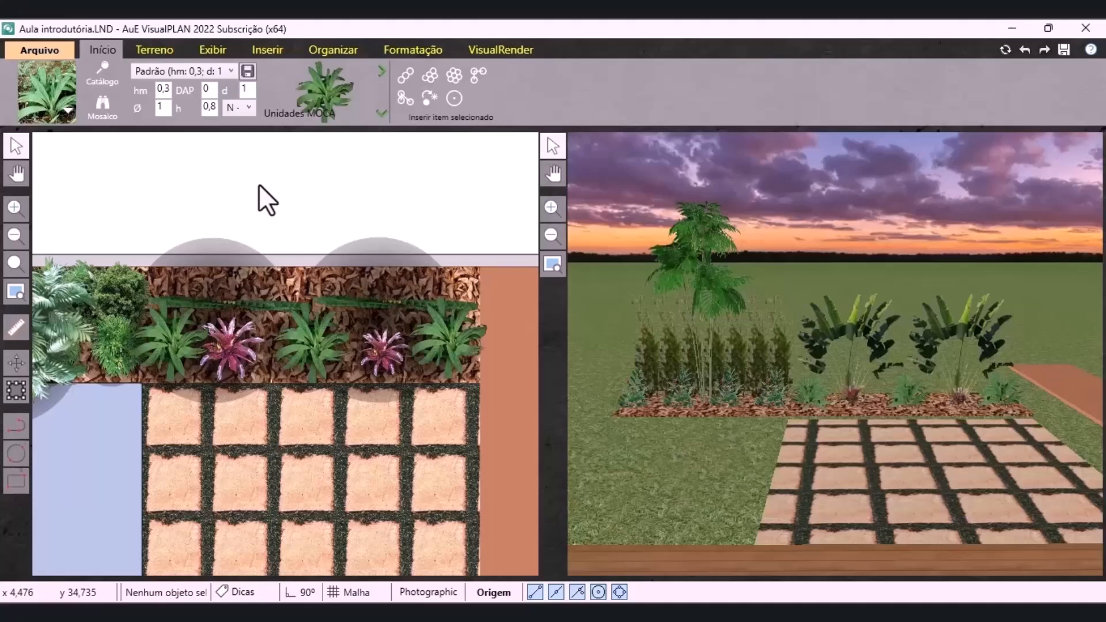
# Select all similar Molinerias and set their 3D representation to Elevação
pyautogui.rightClick(164, 354)
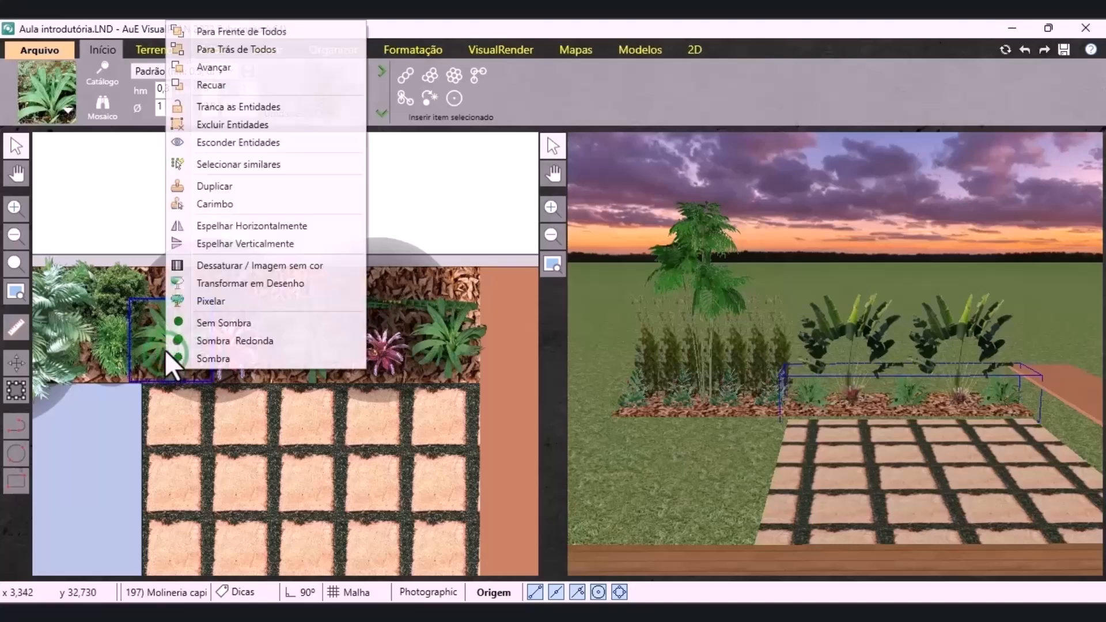
pyautogui.click(209, 167)
pyautogui.click(413, 50)
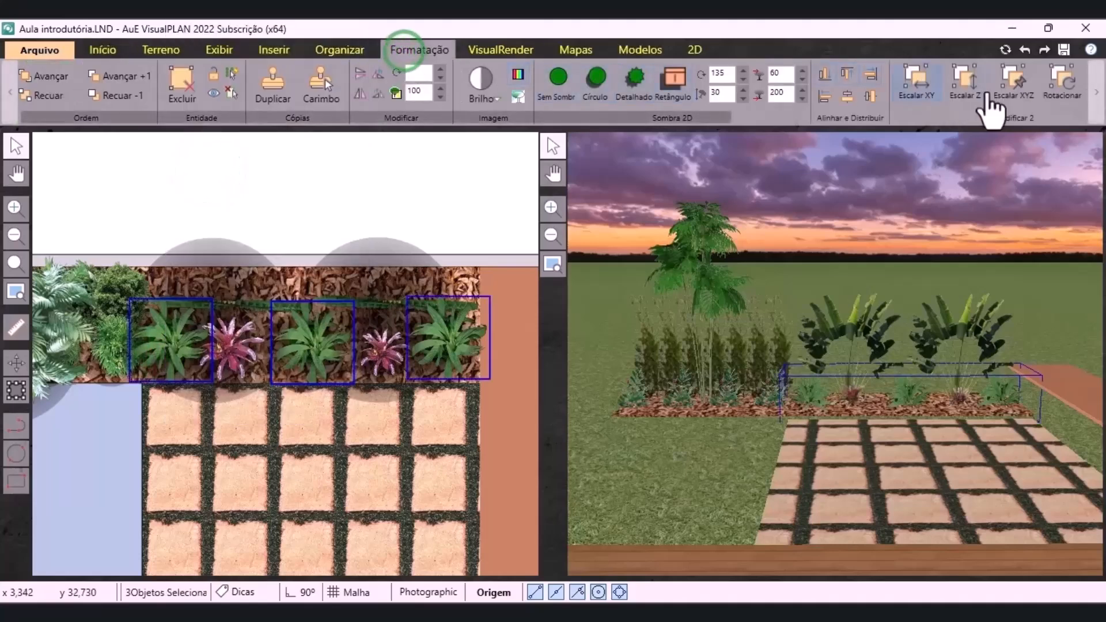
pyautogui.click(708, 115)
pyautogui.click(869, 84)
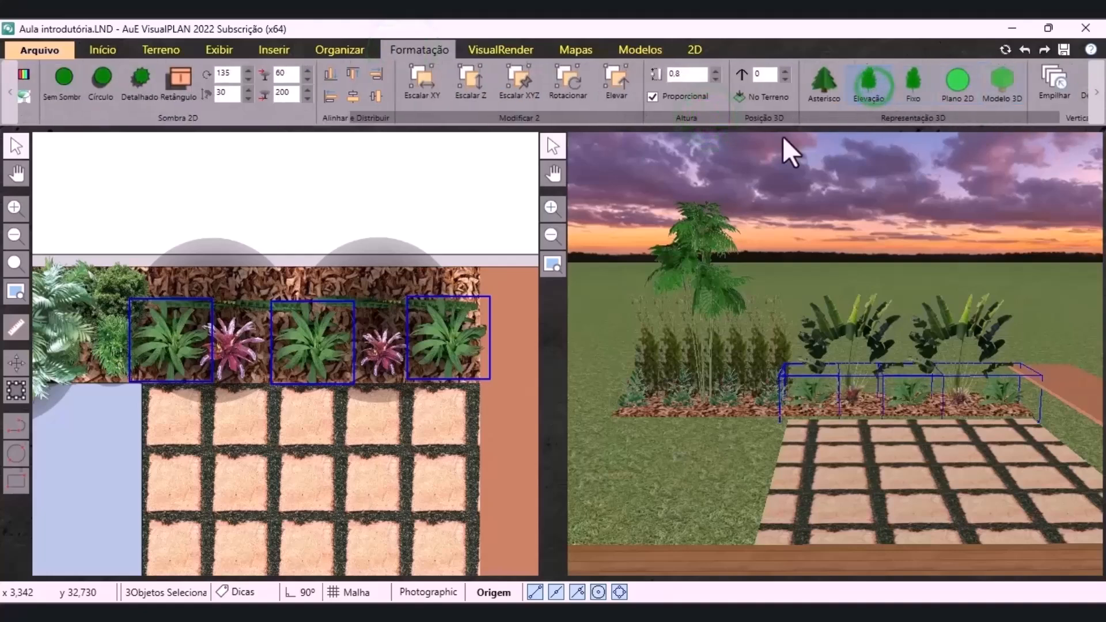
pyautogui.click(416, 209)
pyautogui.click(462, 215)
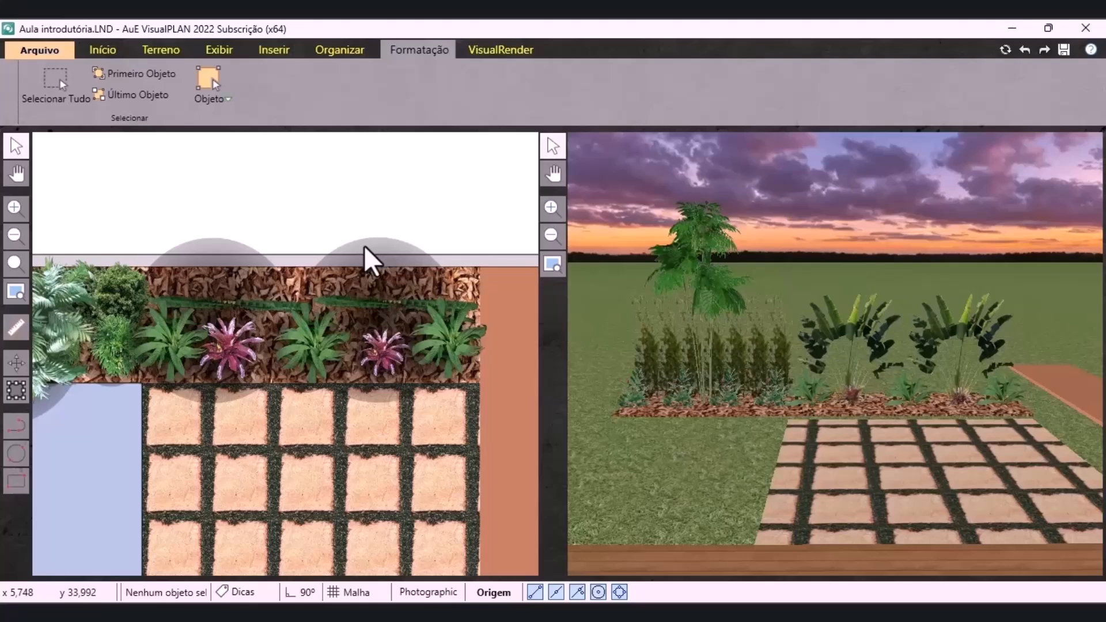
# Save the garden project
pyautogui.scroll(-3, 316, 222)
pyautogui.scroll(1, 476, 266)
pyautogui.click(482, 256)
pyautogui.click(1064, 50)
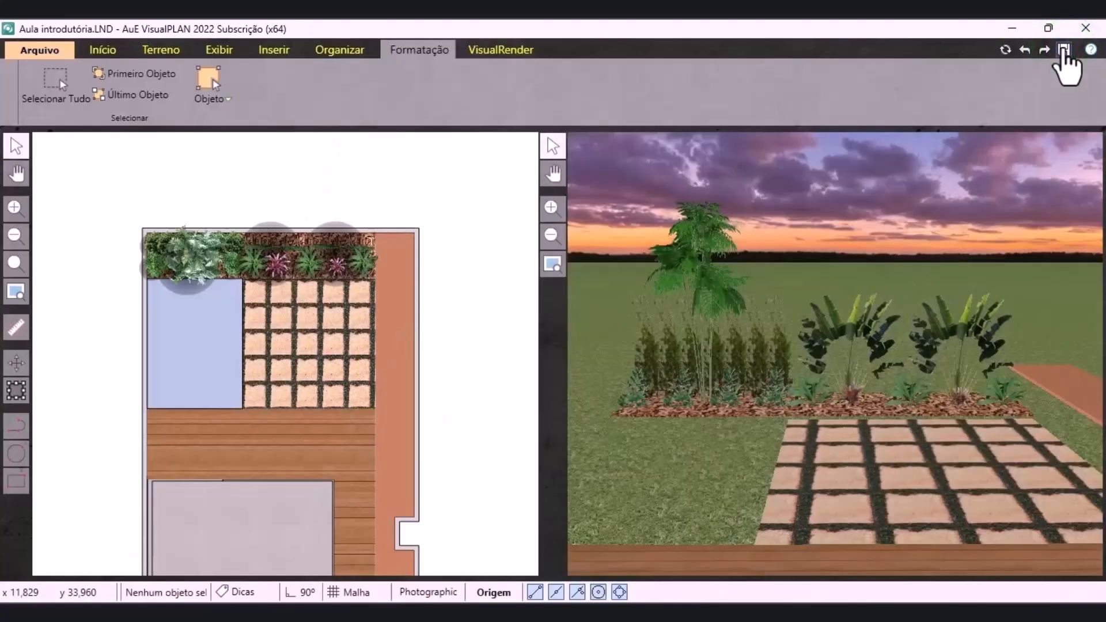
# Choose the plant CALU6 from the catalogue for insertion, with the single-unit LIPA2 symbol as its 2D image
pyautogui.click(101, 49)
pyautogui.click(103, 72)
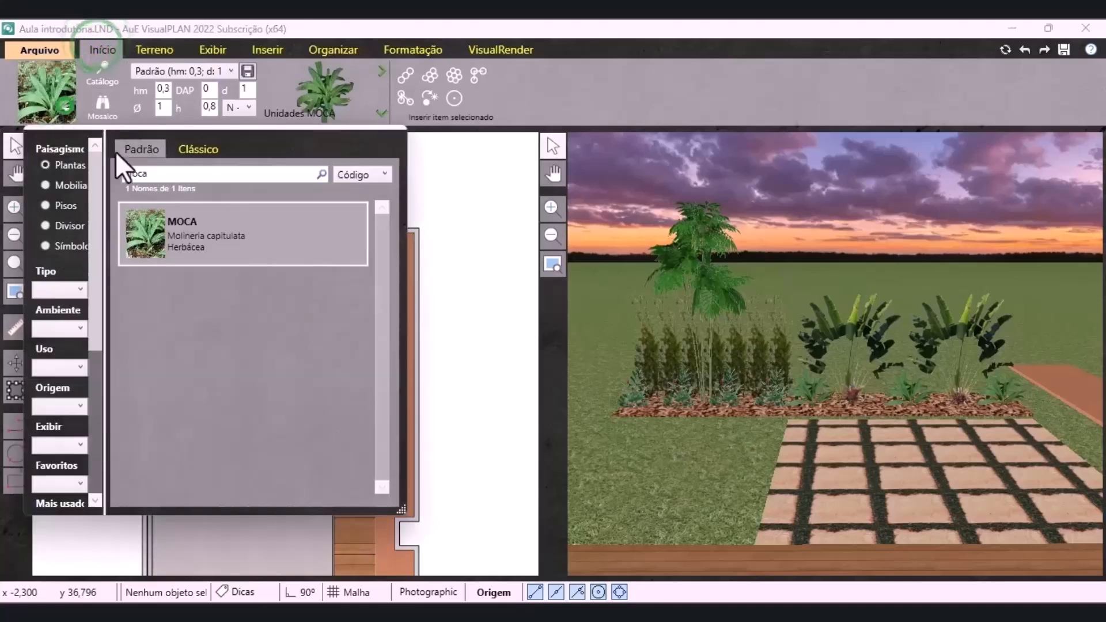
pyautogui.doubleClick(136, 174)
pyautogui.press('BackSpace')
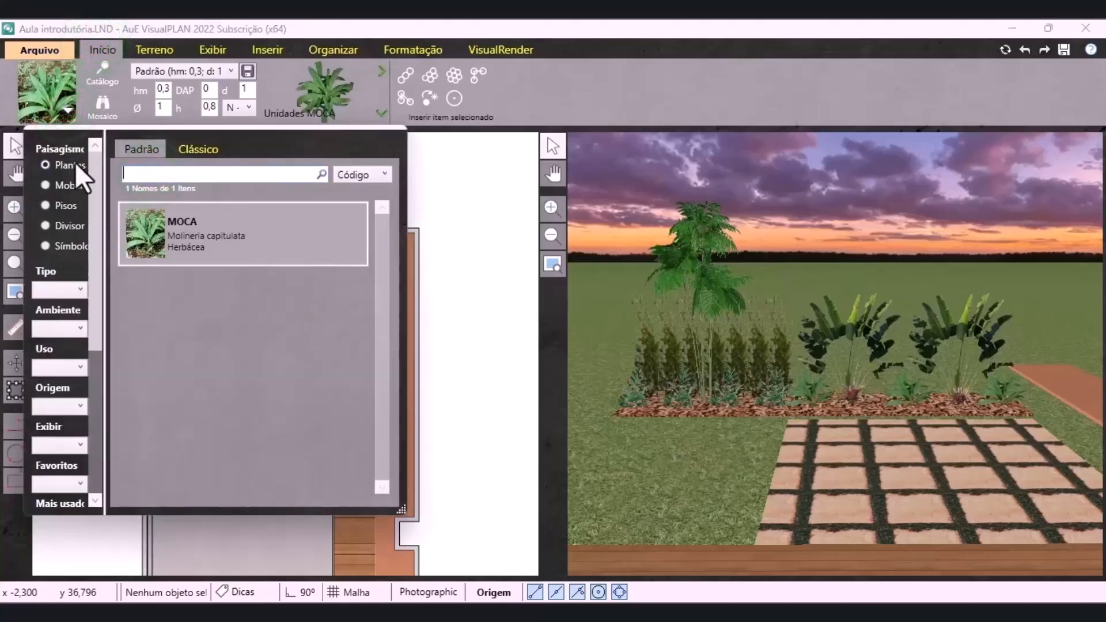
pyautogui.write('calu6')
pyautogui.click(285, 253)
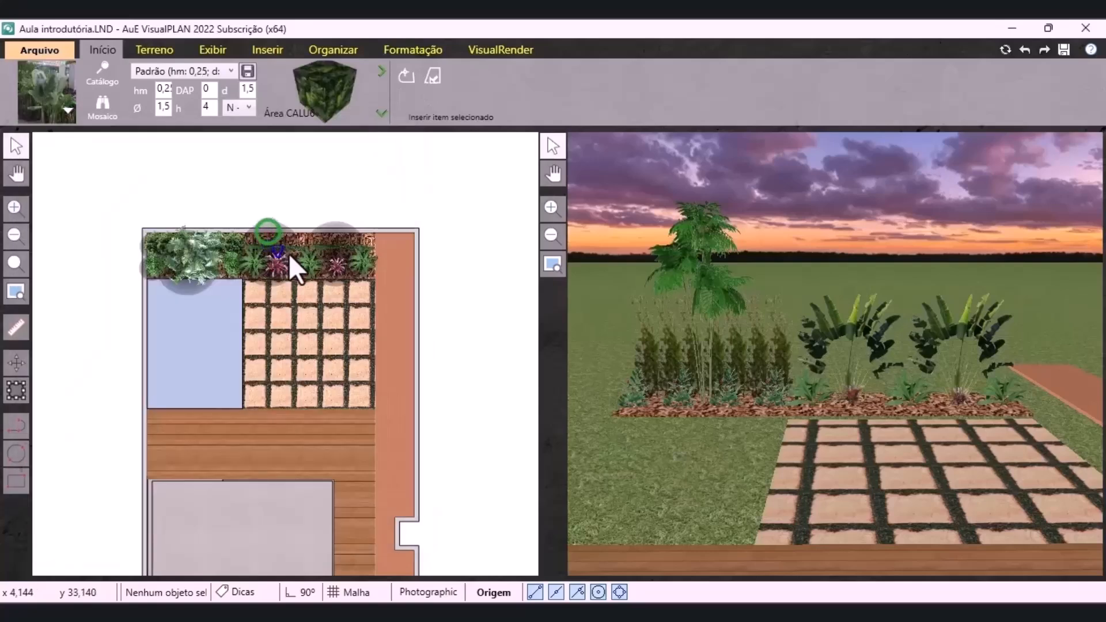
pyautogui.click(384, 115)
pyautogui.click(359, 155)
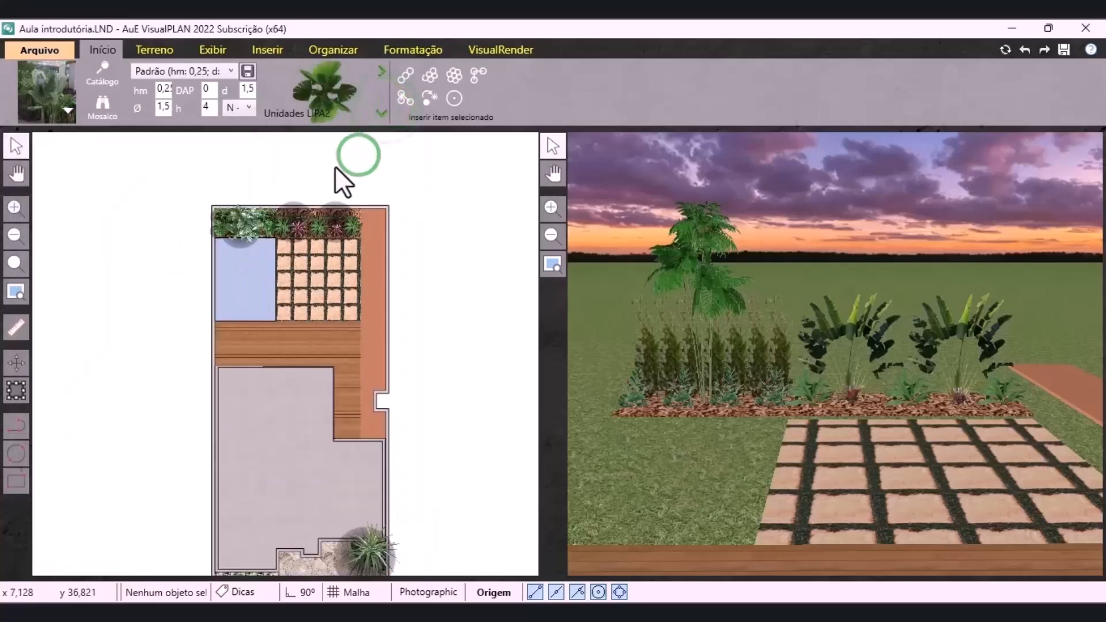
# Set the CALU6 plant's diameter to 0,7, its spacing to 0,7 and its height to 1,2
pyautogui.scroll(3, 438, 311)
pyautogui.click(165, 106)
pyautogui.write('0,7')
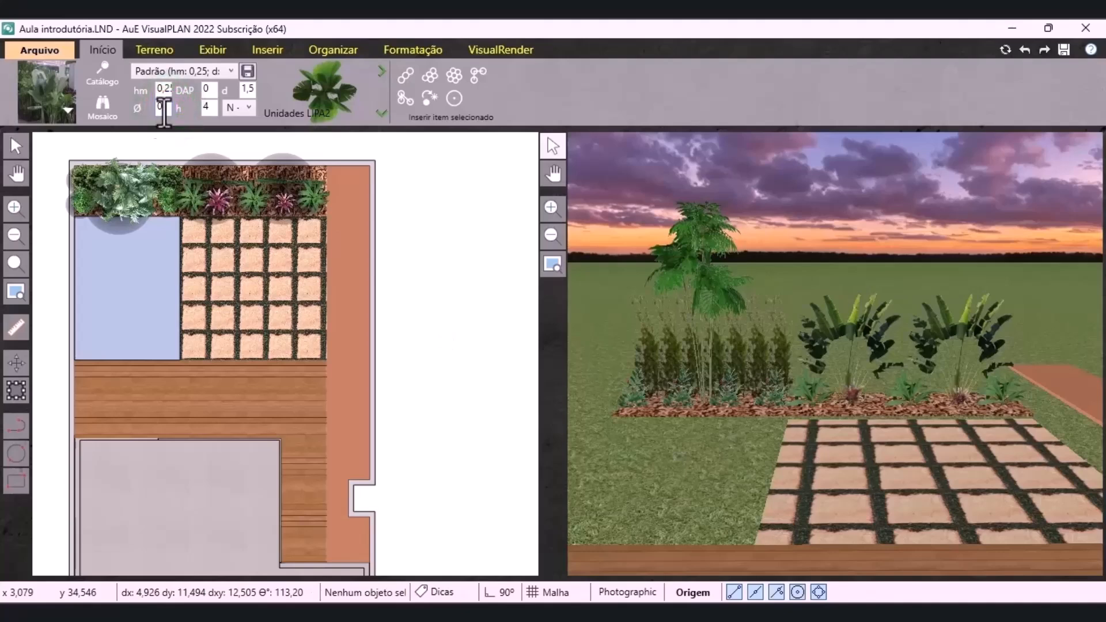
pyautogui.write('0')
pyautogui.moveTo(208, 107); pyautogui.dragTo(195, 105)
pyautogui.write('0')
pyautogui.moveTo(212, 106); pyautogui.dragTo(200, 109)
pyautogui.write('1,2')
# Insert a straight row of CALU6 plants along the outer wall, over the full length of the Terra batida bed
pyautogui.click(544, 73)
pyautogui.click(400, 80)
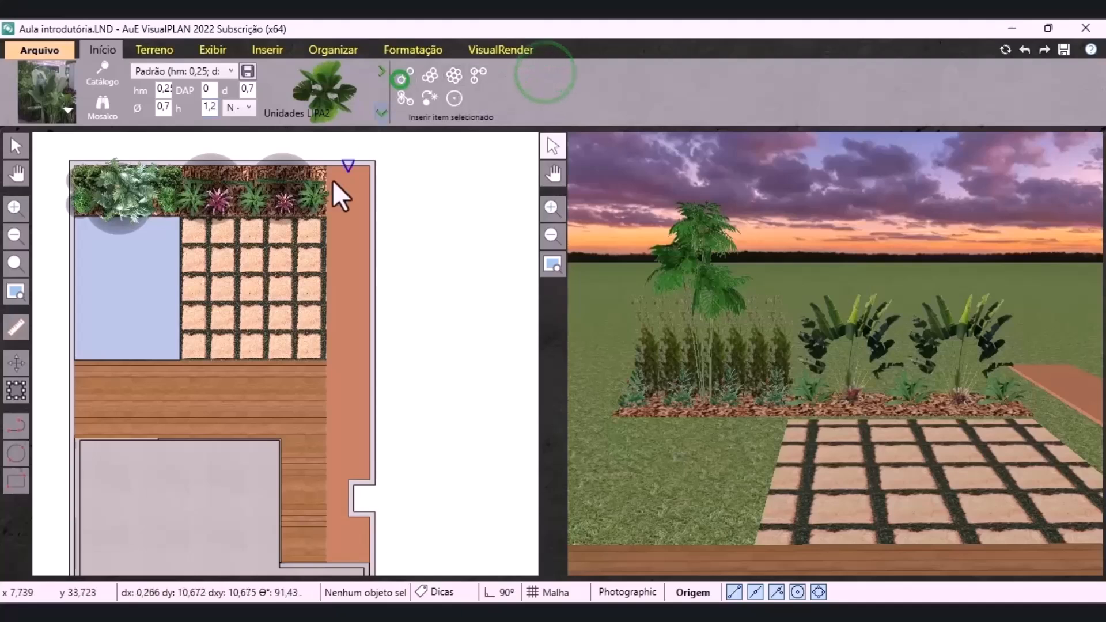
pyautogui.click(359, 183)
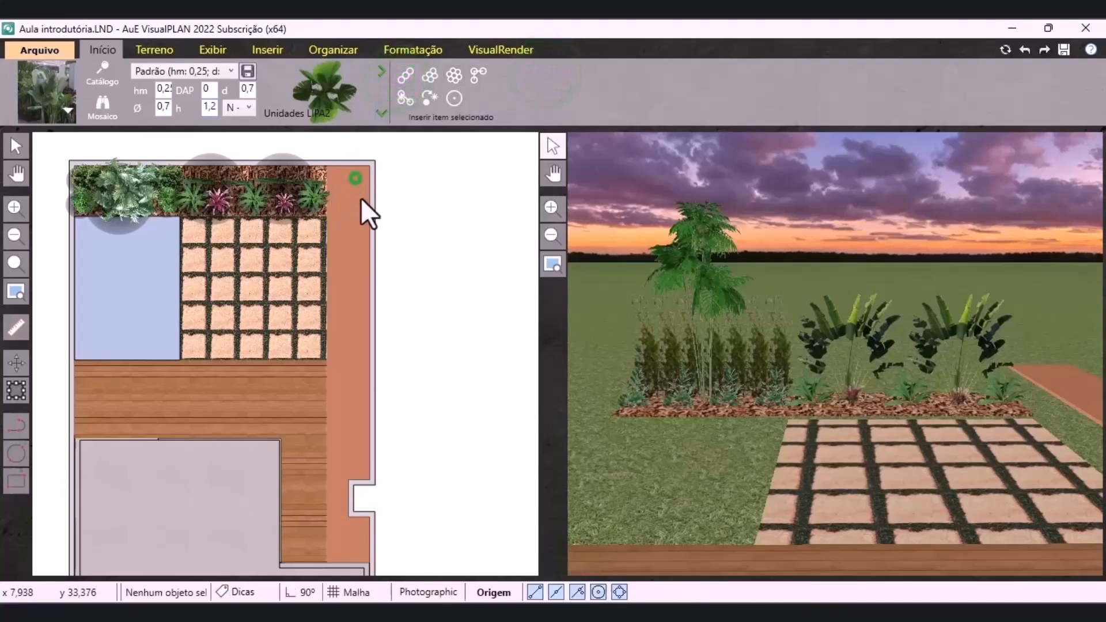
pyautogui.click(357, 559)
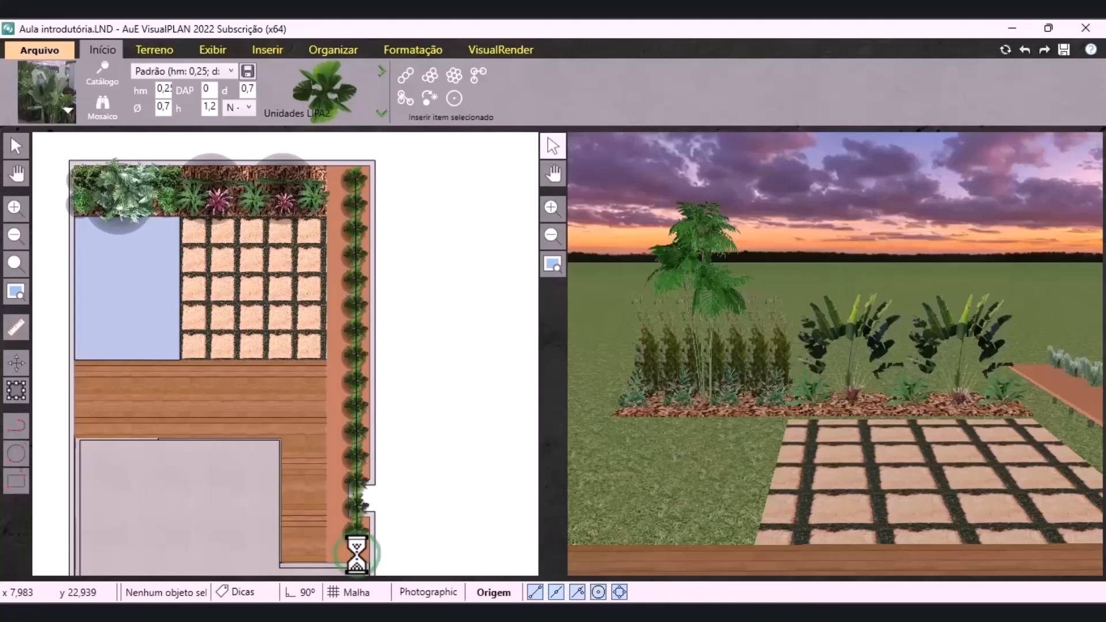
pyautogui.scroll(2, 359, 576)
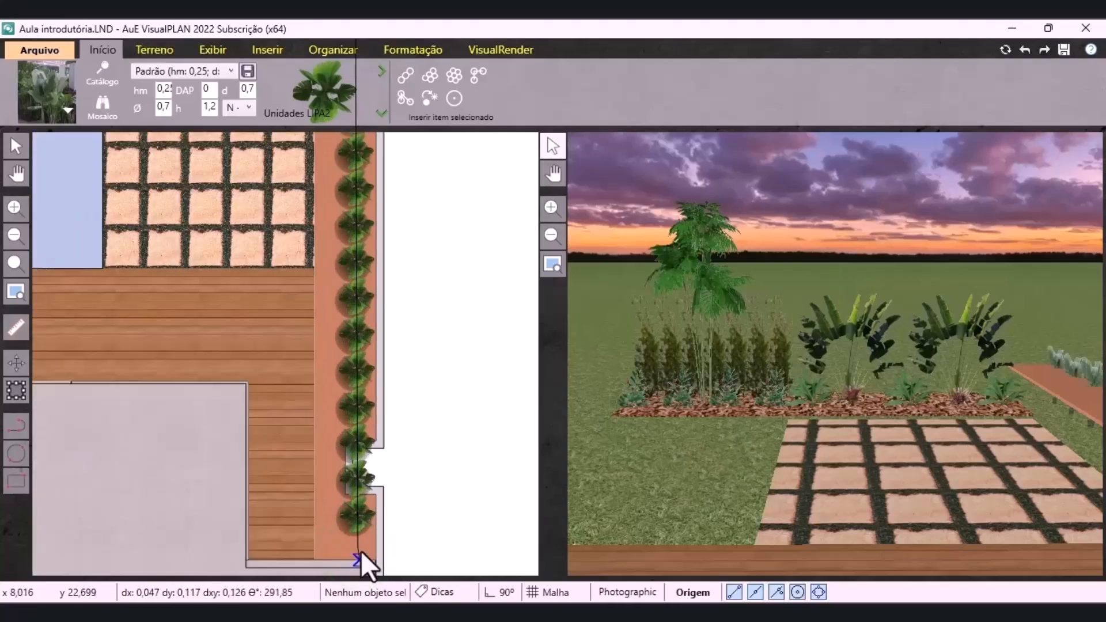
pyautogui.scroll(-2, 197, 203)
pyautogui.click(14, 144)
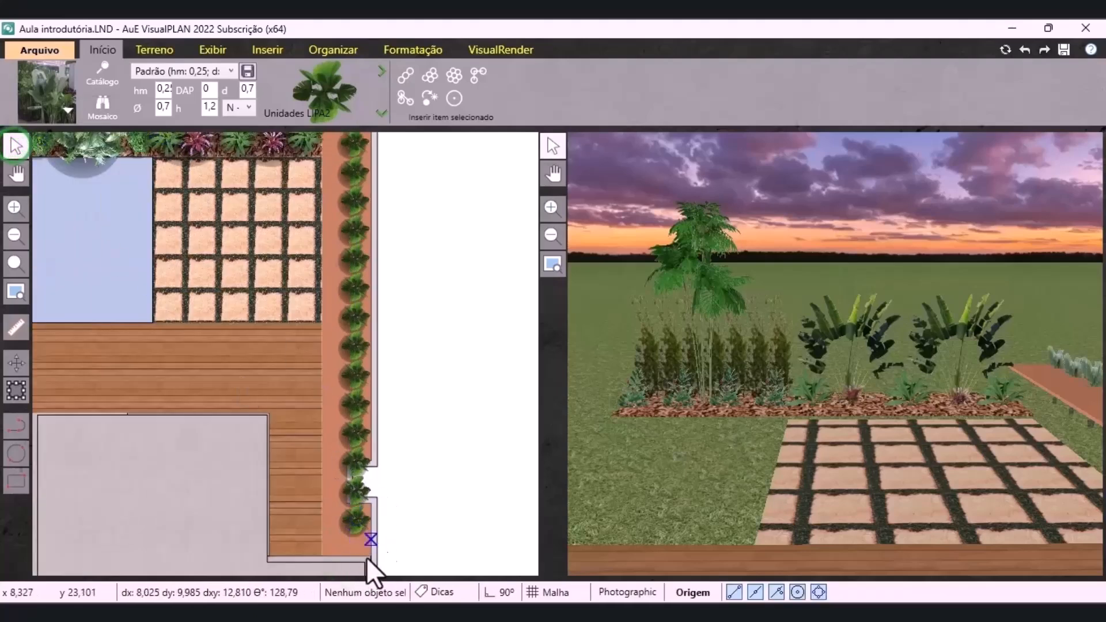
# Move the last two plants of the CALU6 row beyond the wall recess and delete the plant overlapping the recess
pyautogui.scroll(3, 351, 500)
pyautogui.click(351, 499)
pyautogui.keyDown('shift'); pyautogui.click(355, 419); pyautogui.keyUp('shift')
pyautogui.moveTo(355, 418); pyautogui.dragTo(358, 472)
pyautogui.click(418, 369)
pyautogui.click(350, 364)
pyautogui.press('Delete')
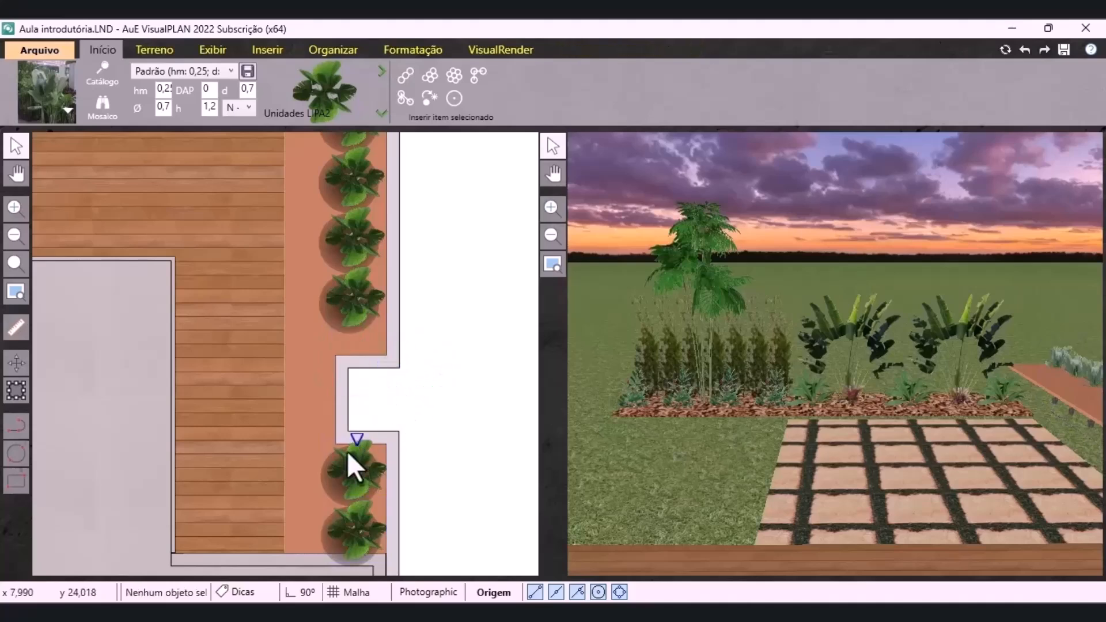
# Select all similar CALU6 plants in the row, raise their 3D position to 0,6 and set their 3D representation to Elevação
pyautogui.scroll(-2, 336, 545)
pyautogui.scroll(-2, 334, 544)
pyautogui.moveTo(711, 338); pyautogui.dragTo(909, 358, button='middle')
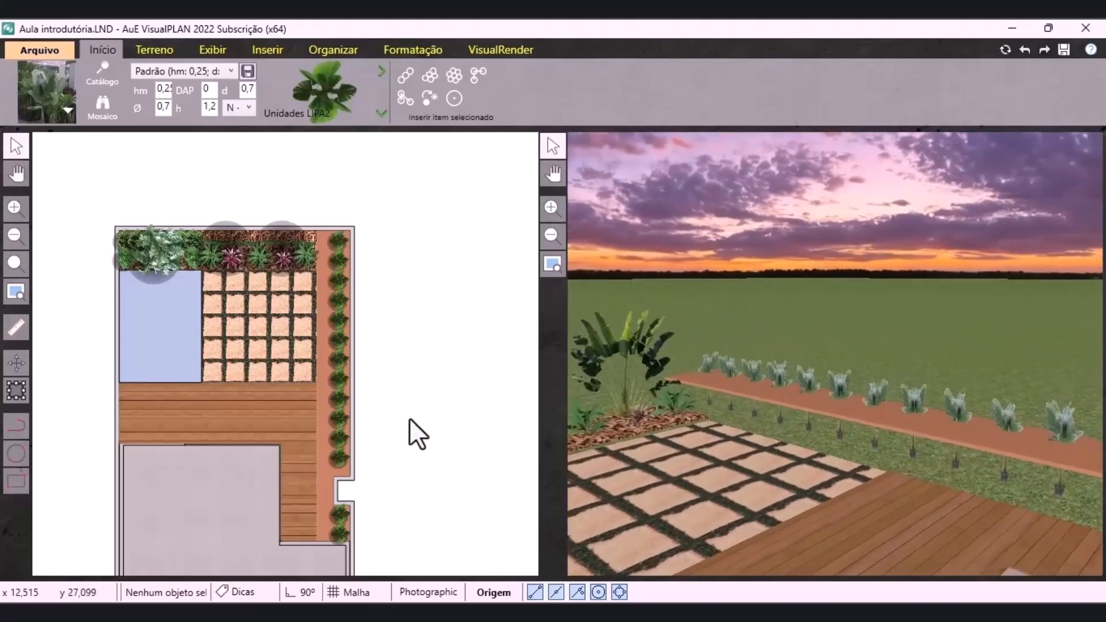
pyautogui.click(335, 242)
pyautogui.scroll(5, 337, 240)
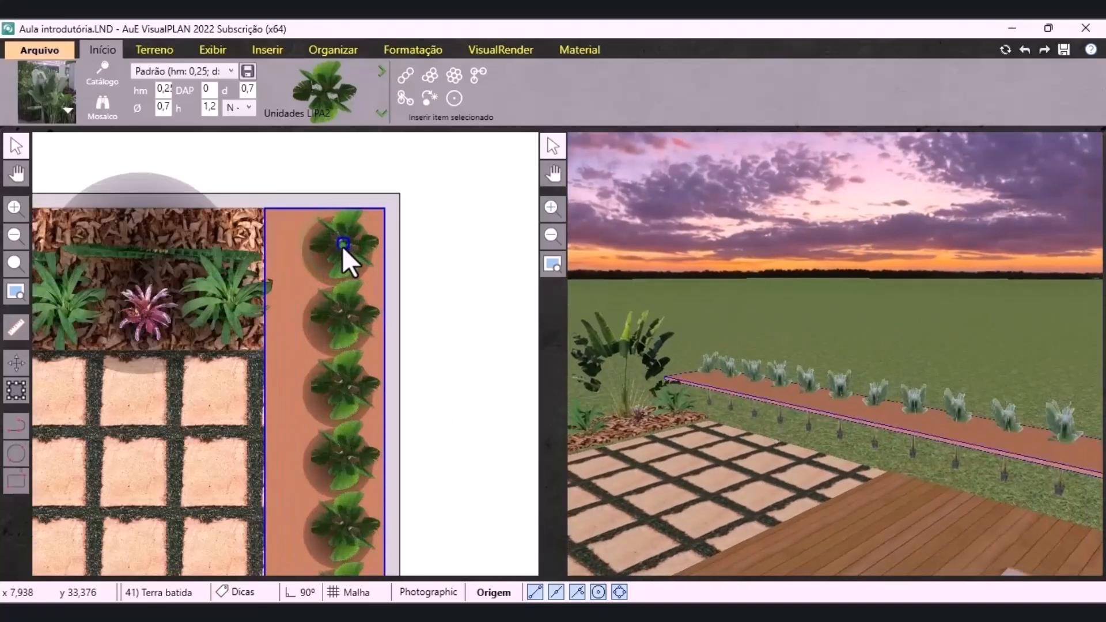
pyautogui.rightClick(343, 248)
pyautogui.click(393, 387)
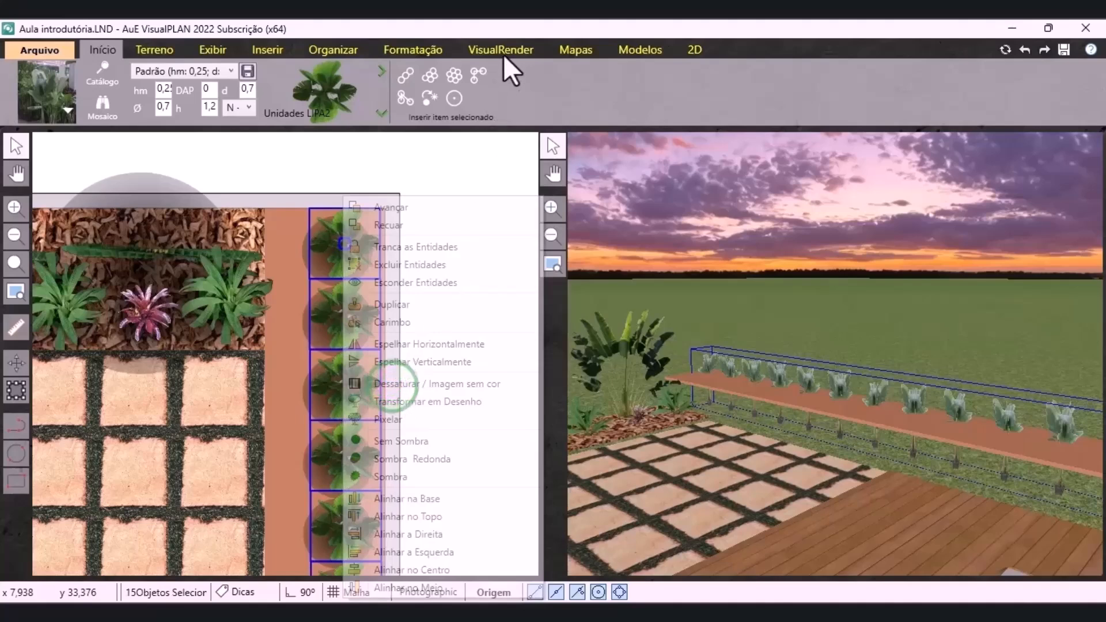
pyautogui.click(425, 50)
pyautogui.scroll(-8, 385, 117)
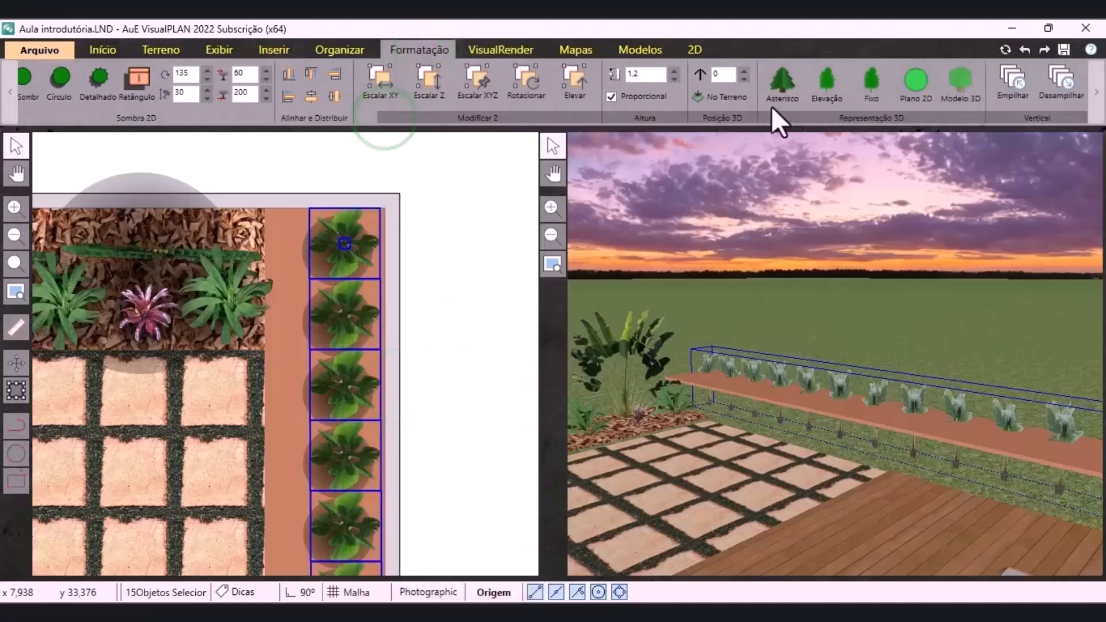
pyautogui.doubleClick(732, 72)
pyautogui.write('0,6')
pyautogui.press('Return')
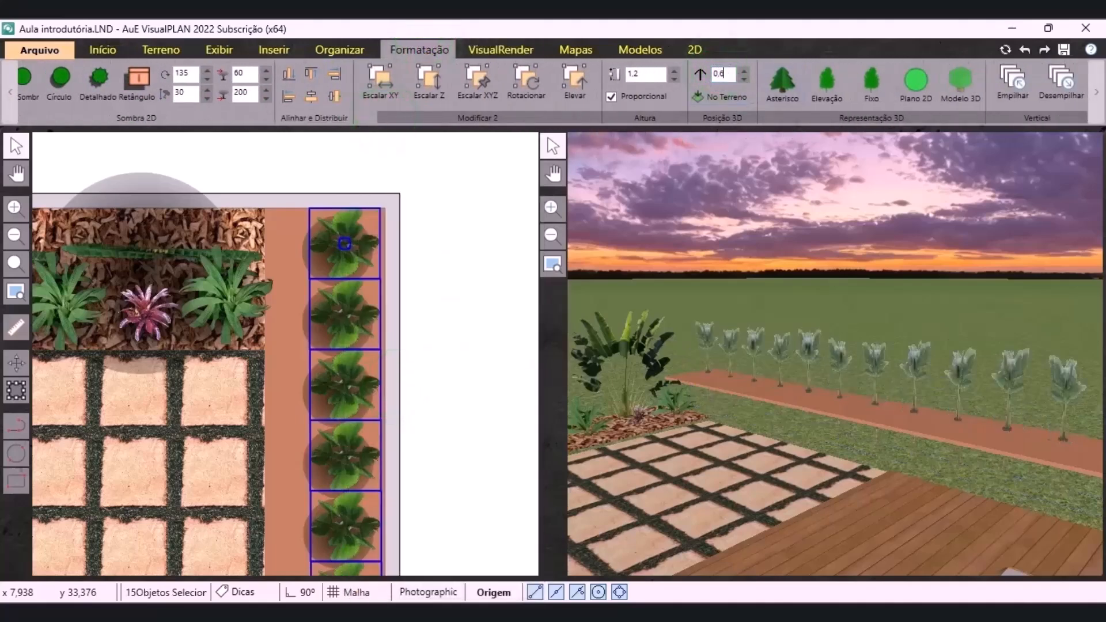
pyautogui.click(863, 86)
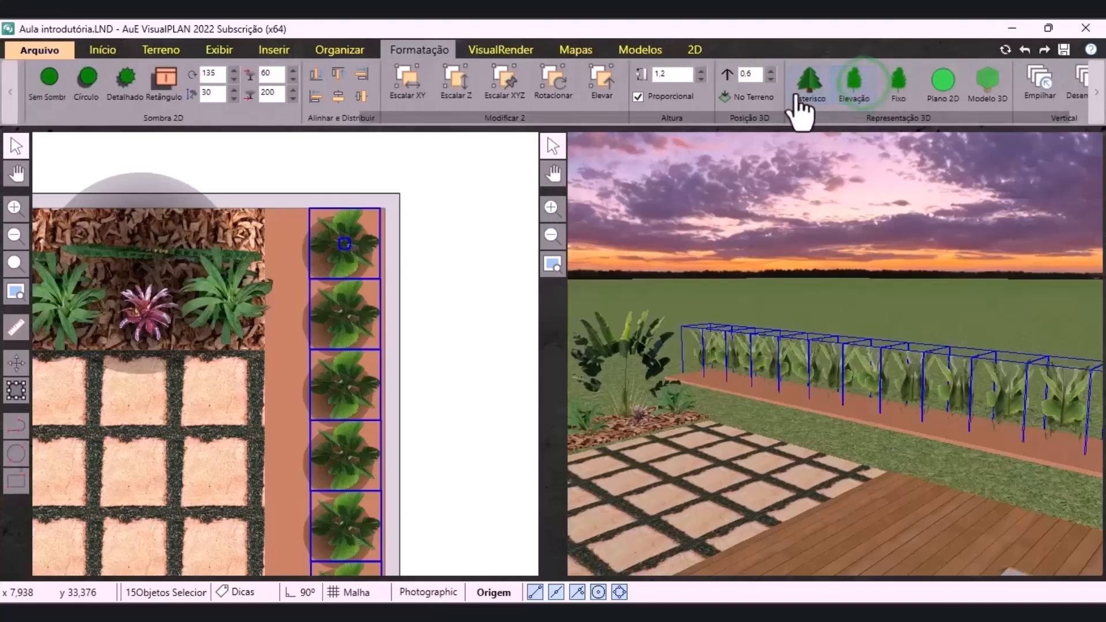
# Assign the Planta Jovem 3D model to the selected CALU6 plants and deselect them
pyautogui.click(646, 51)
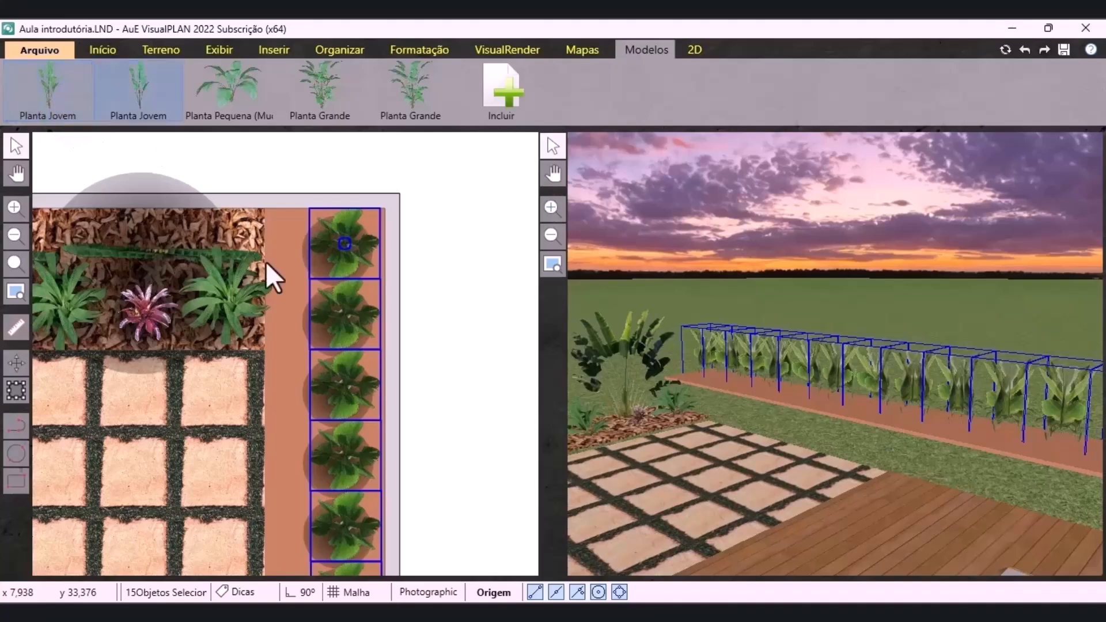
pyautogui.click(424, 226)
pyautogui.scroll(-4, 444, 182)
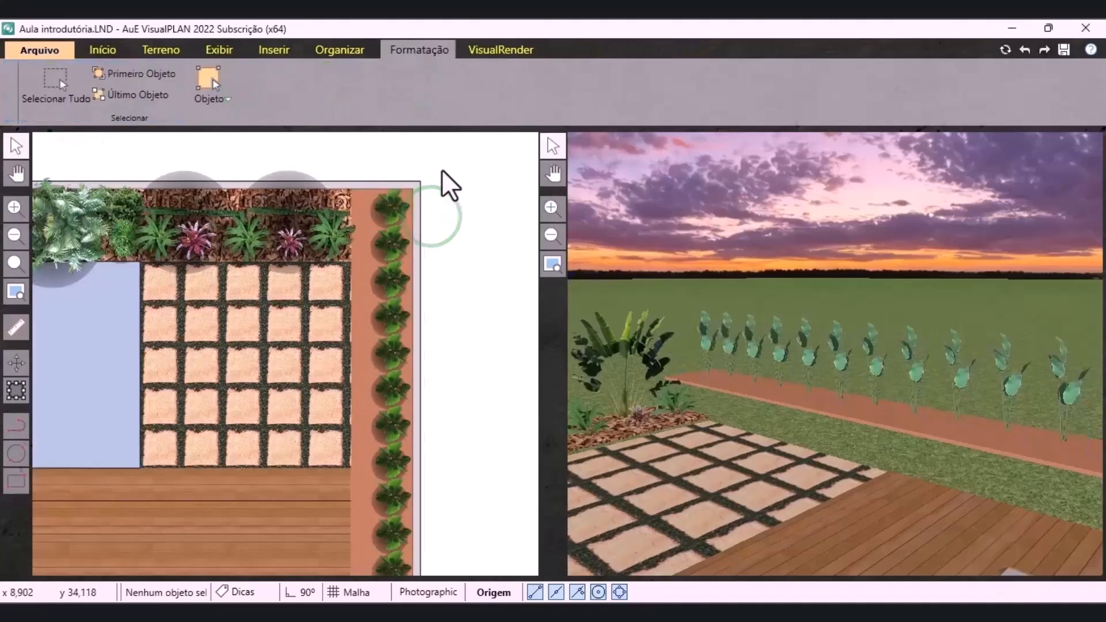
# Find the plant with code MOCA in the plant catalogue and choose it as the item to insert
pyautogui.click(123, 55)
pyautogui.click(55, 113)
pyautogui.click(141, 170)
pyautogui.write('moca')
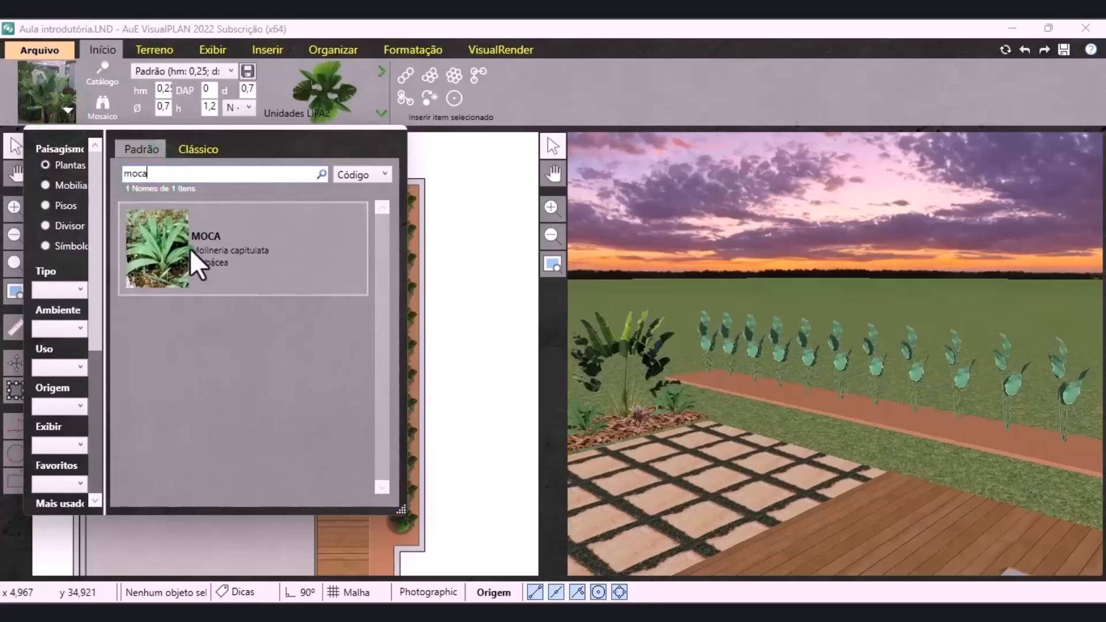
pyautogui.click(189, 248)
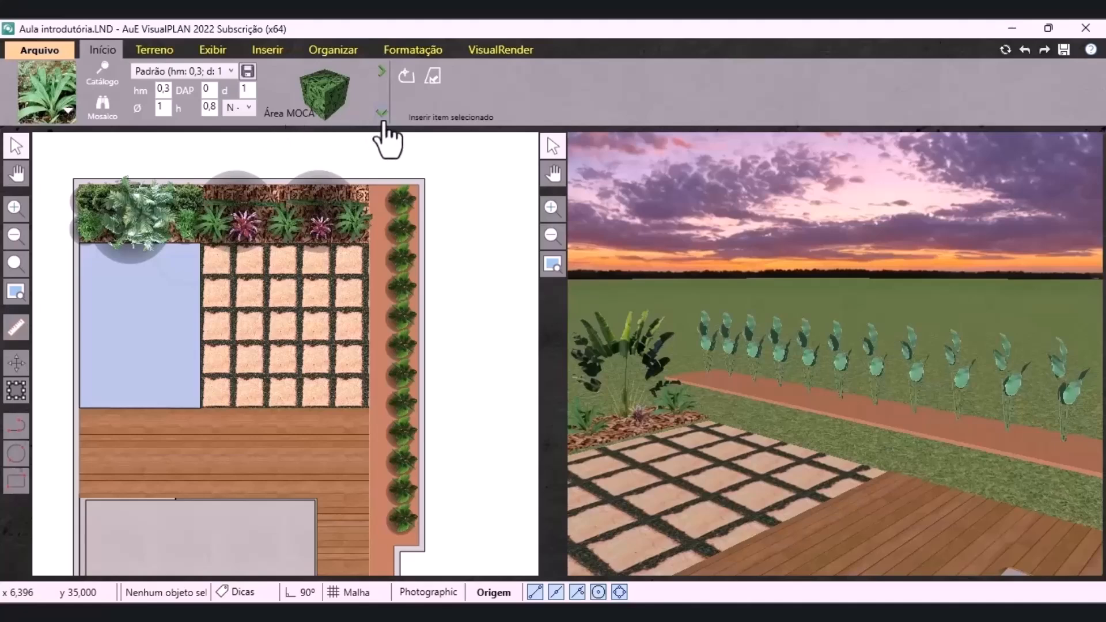
# Set the MOCA plant's diameter and spacing to 0,8 and switch its insertion mode to Unidades
pyautogui.write('0,8')
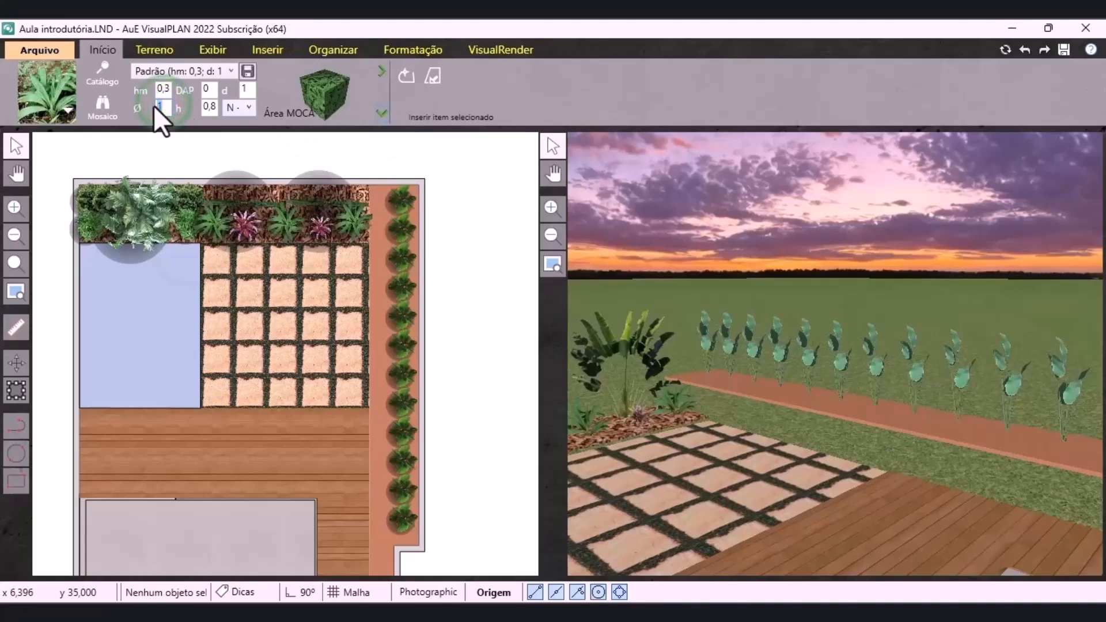
pyautogui.click(246, 89)
pyautogui.write('0,8')
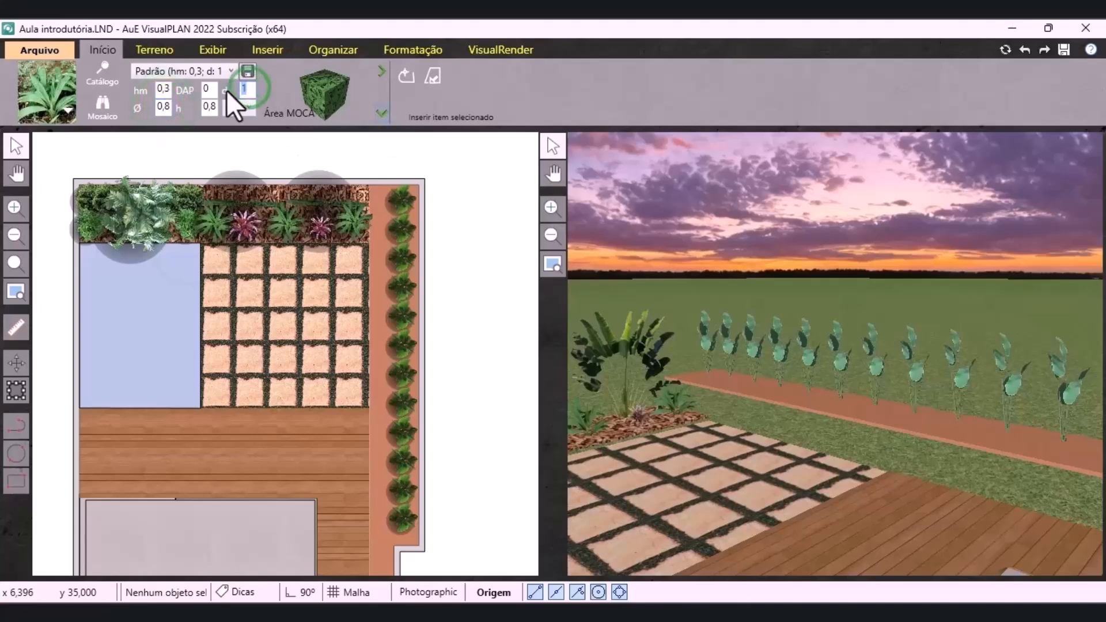
pyautogui.click(379, 117)
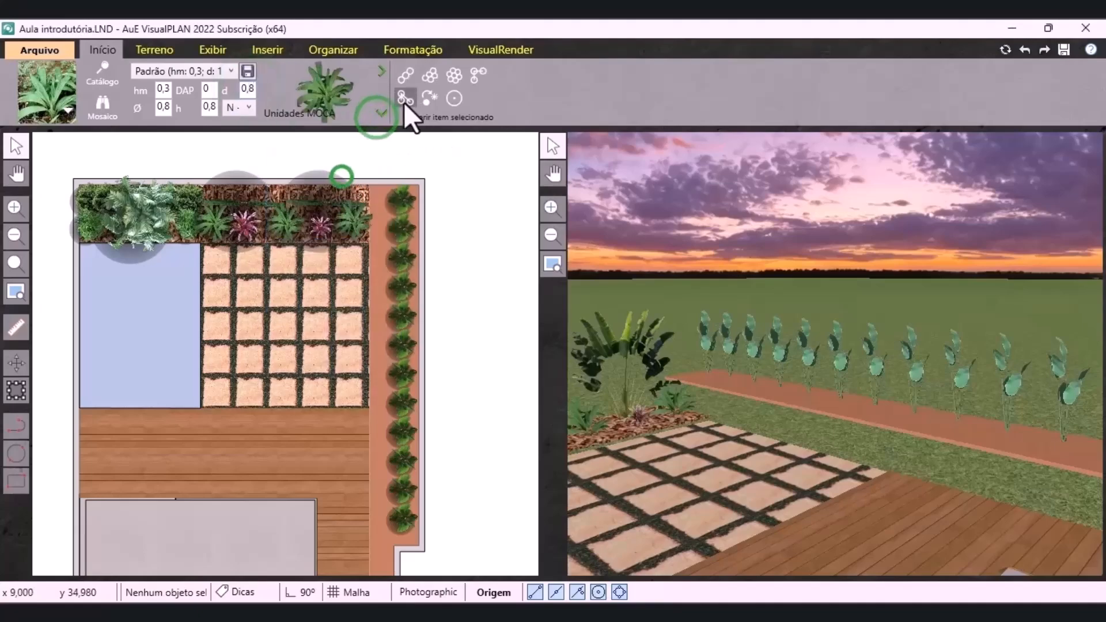
# Insert a straight row of MOCA plants in the Terra batida bed alongside the CALU6 row, ending before the wall recess
pyautogui.scroll(5, 366, 230)
pyautogui.scroll(-1, 404, 250)
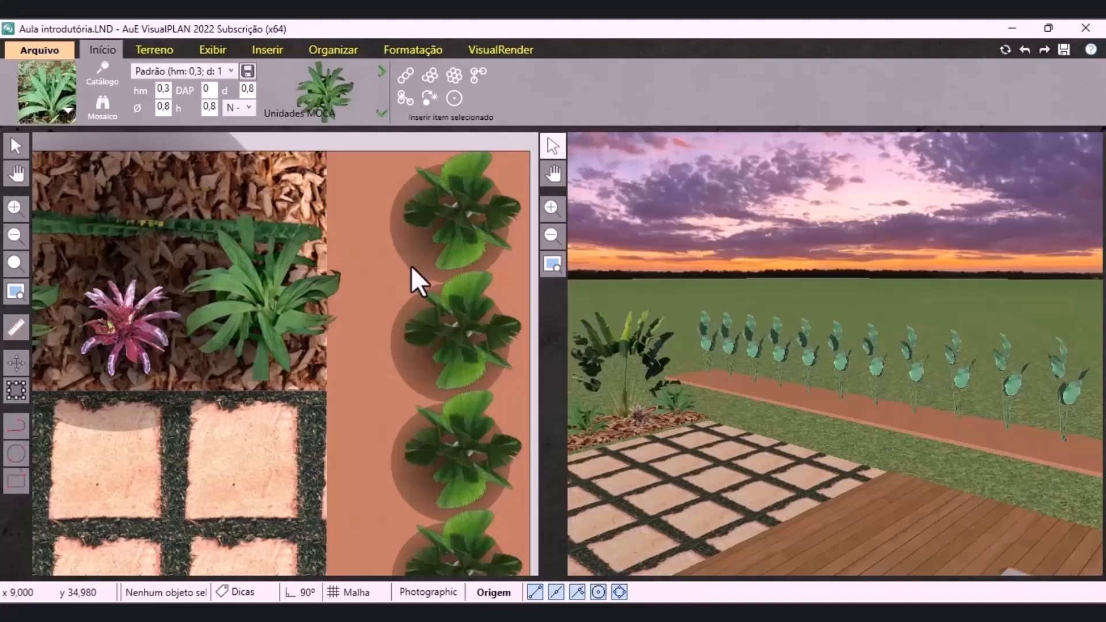
pyautogui.click(414, 274)
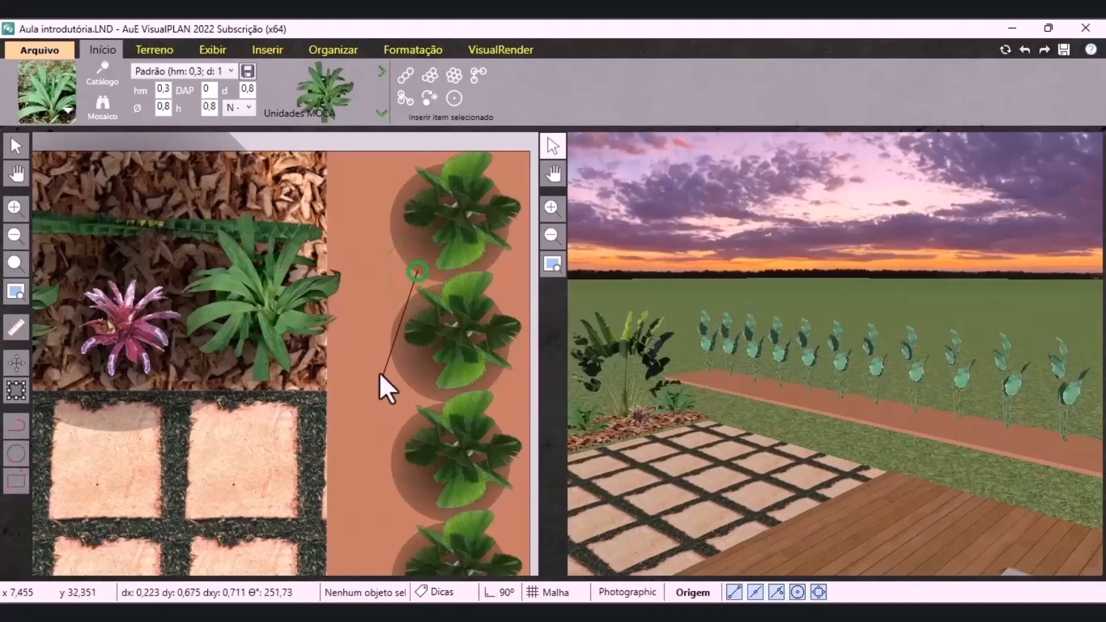
pyautogui.scroll(-3, 412, 181)
pyautogui.scroll(-2, 413, 181)
pyautogui.scroll(6, 420, 341)
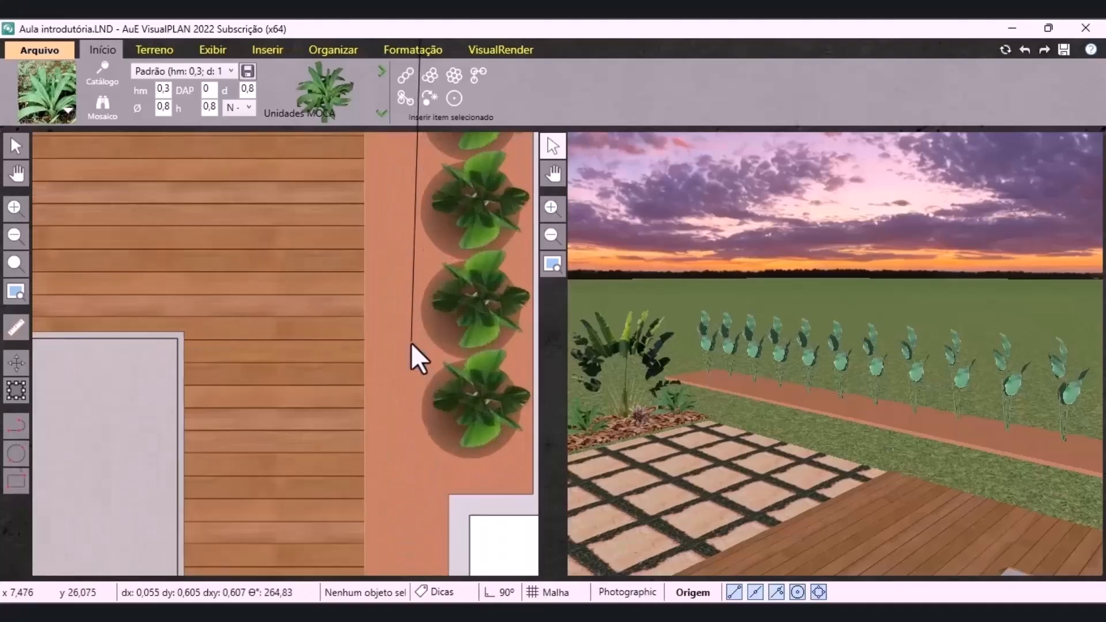
pyautogui.click(433, 355)
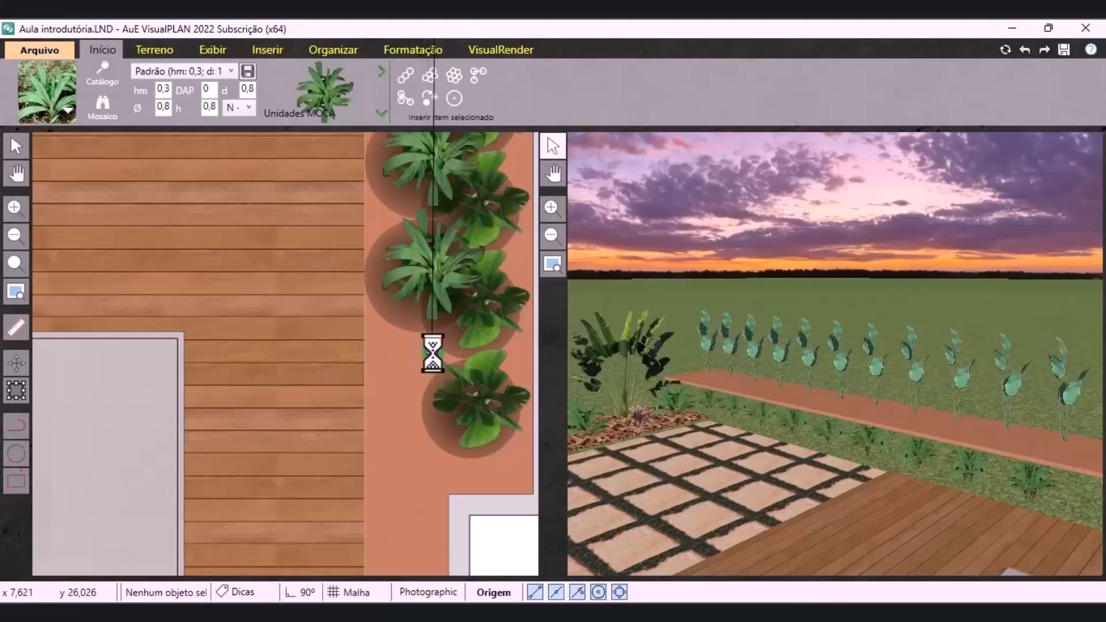
# Continue the MOCA row past the wall recess to the house wall at the bed's end and finish the row
pyautogui.scroll(-2, 426, 403)
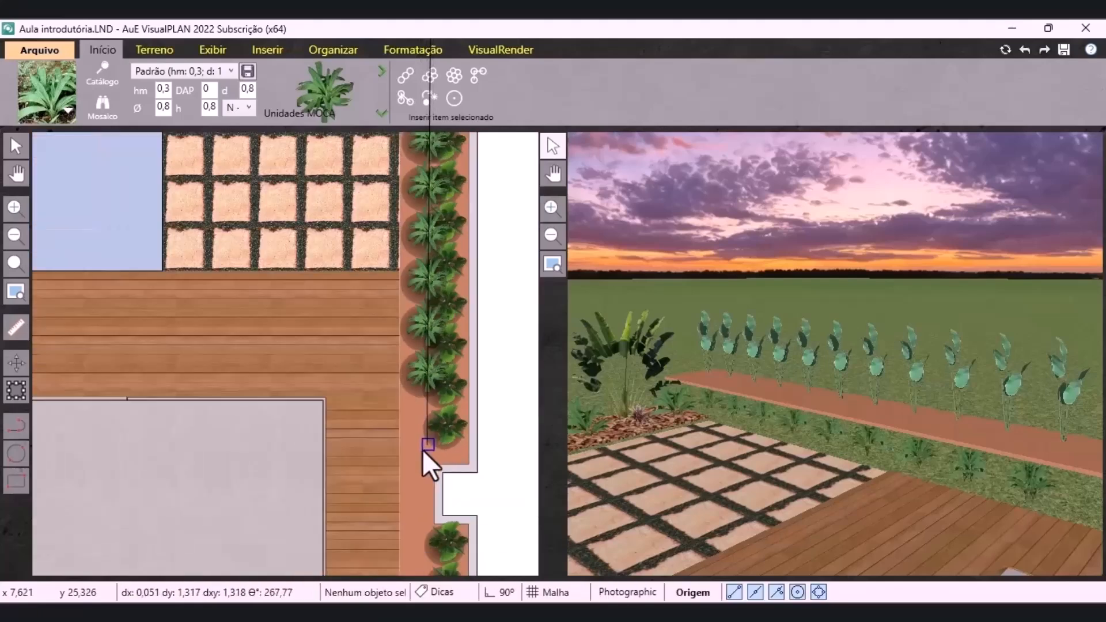
pyautogui.scroll(-3, 432, 403)
pyautogui.scroll(4, 420, 478)
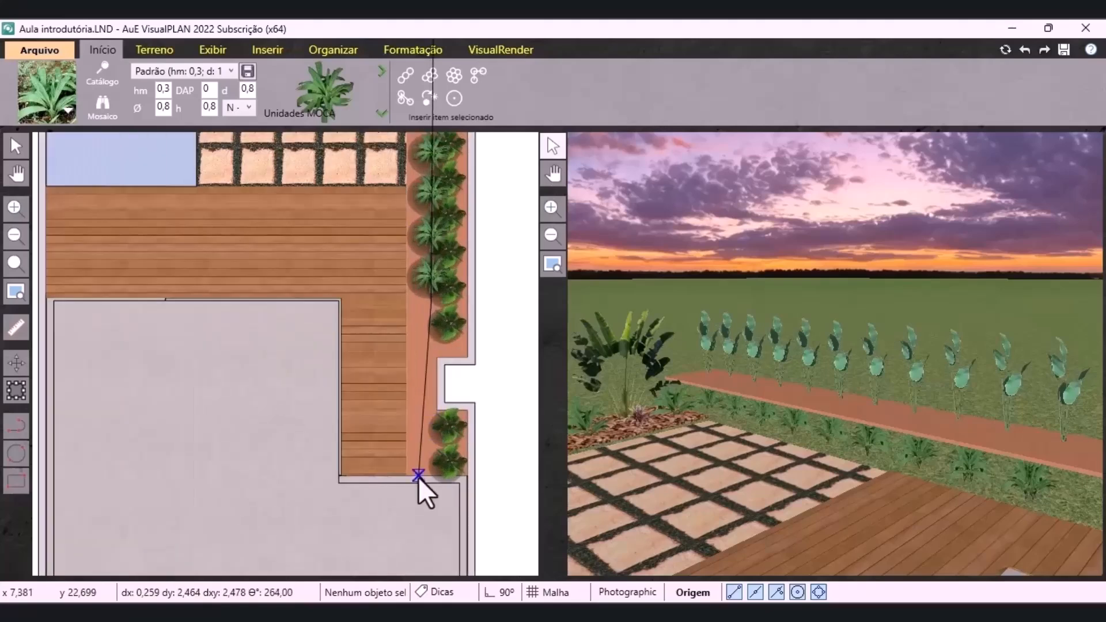
pyautogui.click(424, 469)
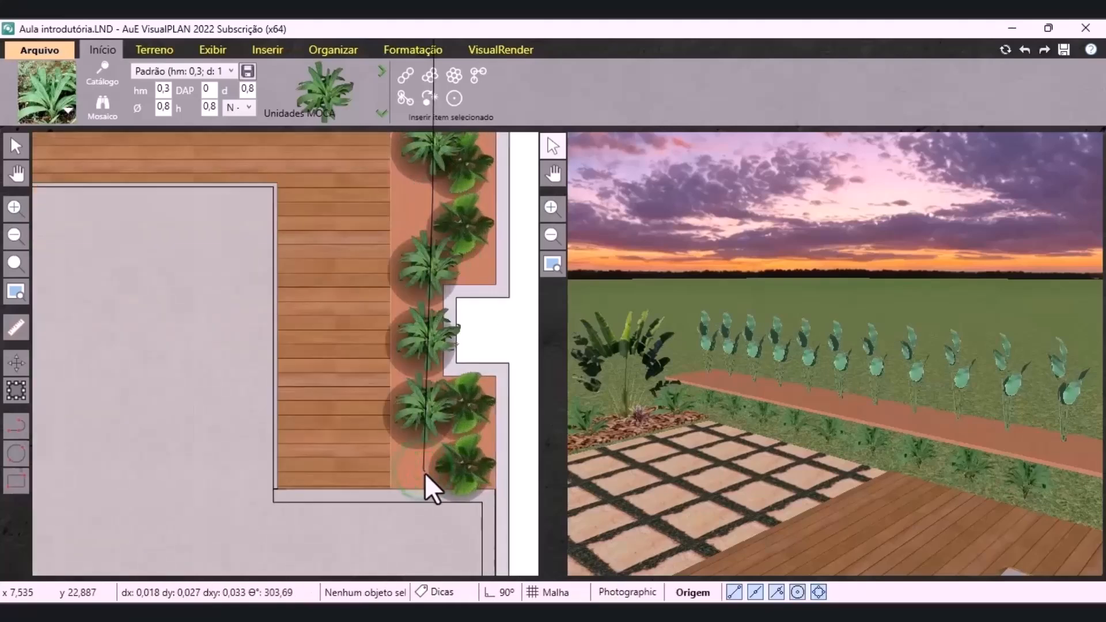
pyautogui.press('Escape')
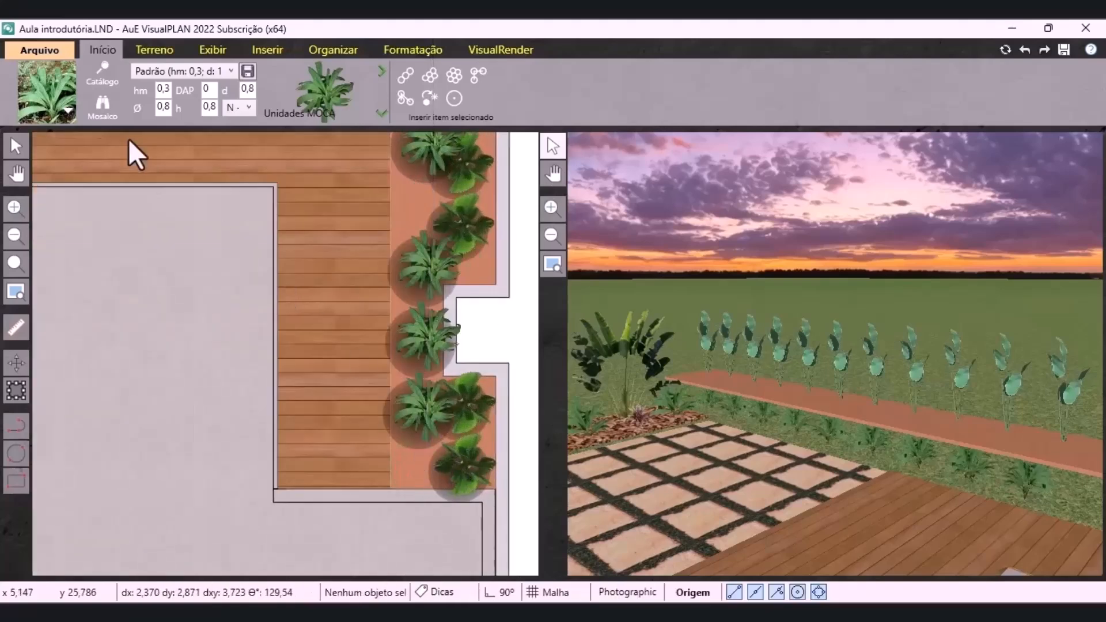
# Reposition the last MOCA plant below the wall recess and the MOCA plant just above it within the bed
pyautogui.scroll(2, 413, 409)
pyautogui.moveTo(412, 409); pyautogui.dragTo(432, 451)
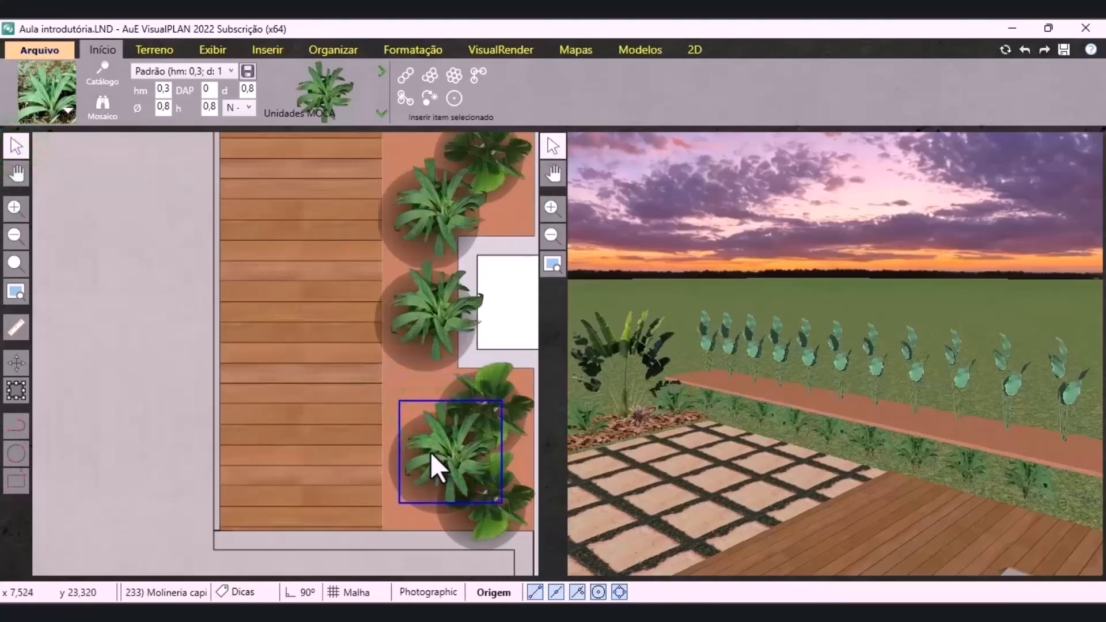
pyautogui.scroll(-2, 431, 455)
pyautogui.moveTo(437, 326); pyautogui.dragTo(436, 298)
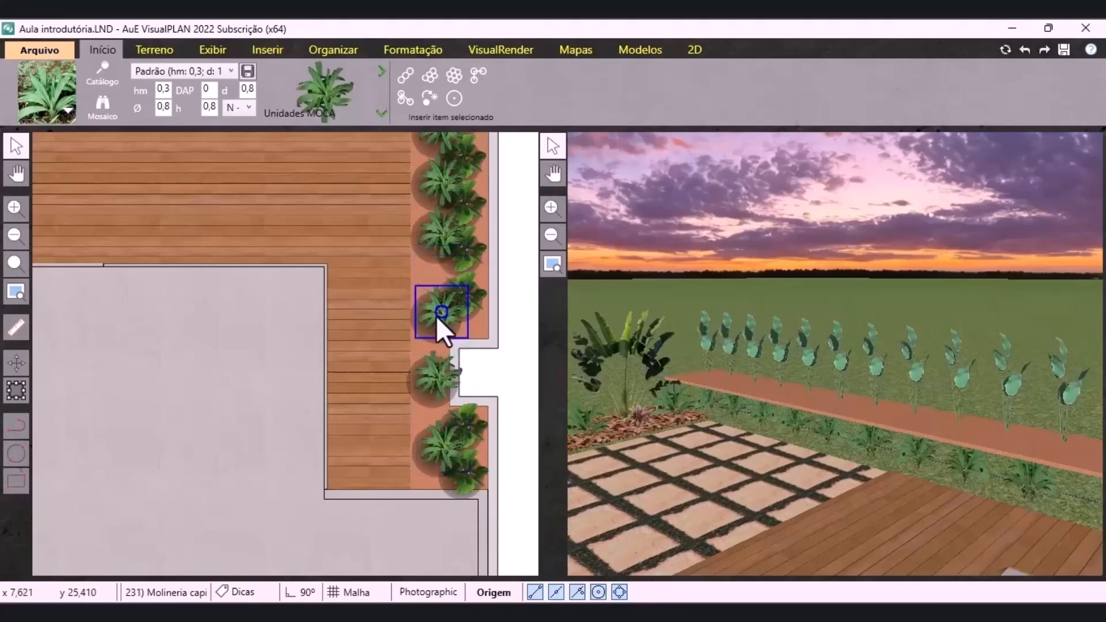
# Select all similar MOCA plants and set their 3D representation to Elevação
pyautogui.rightClick(436, 317)
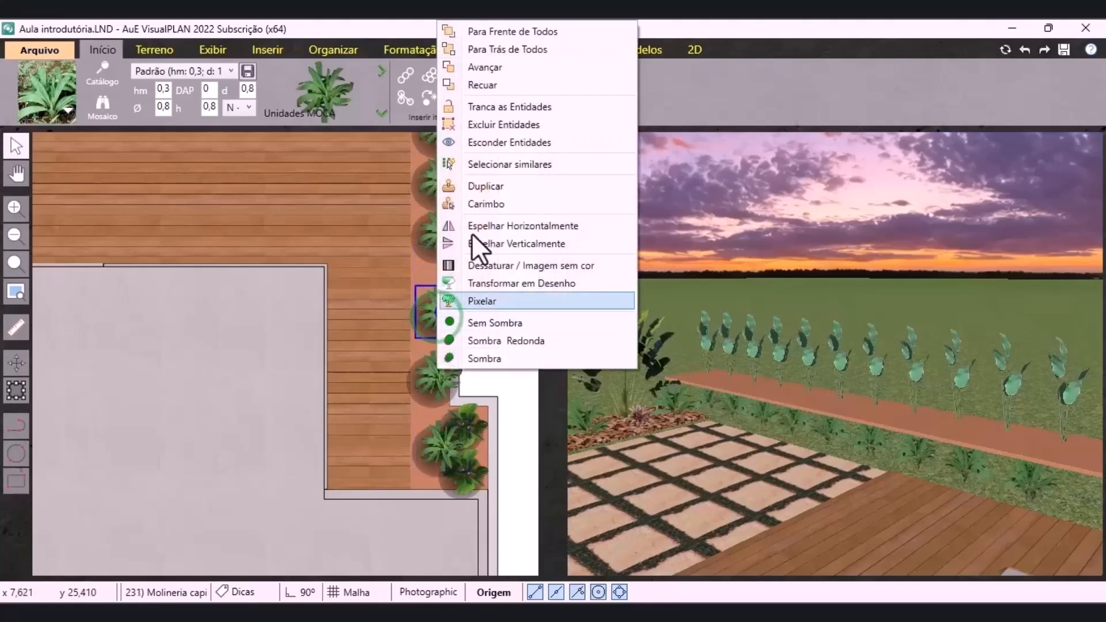
pyautogui.click(508, 164)
pyautogui.click(665, 72)
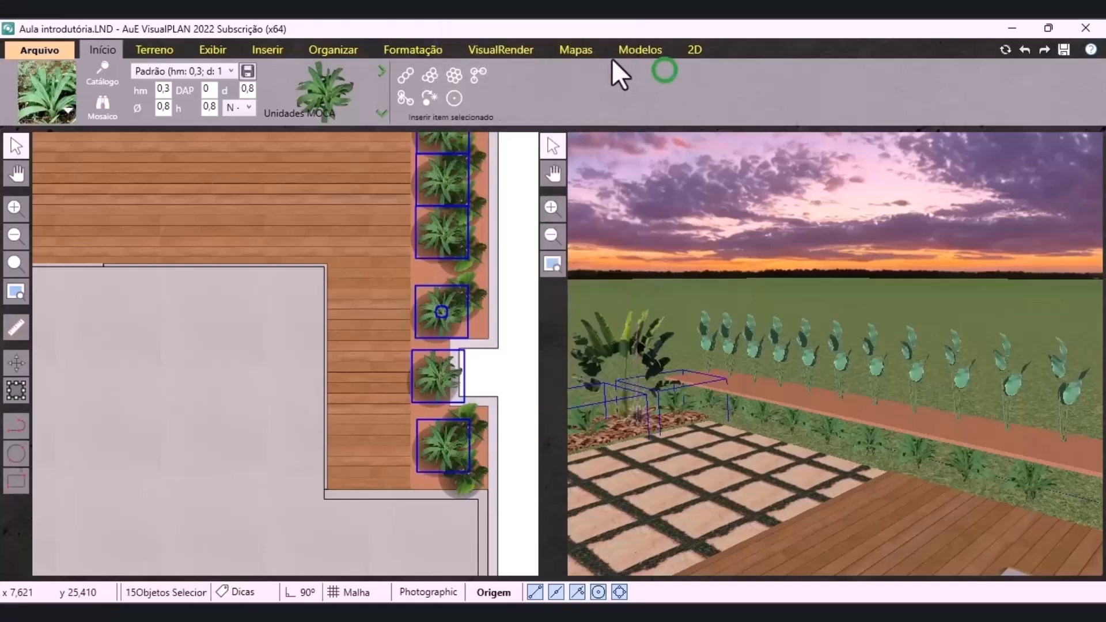
pyautogui.click(440, 46)
pyautogui.scroll(-6, 786, 109)
pyautogui.click(835, 87)
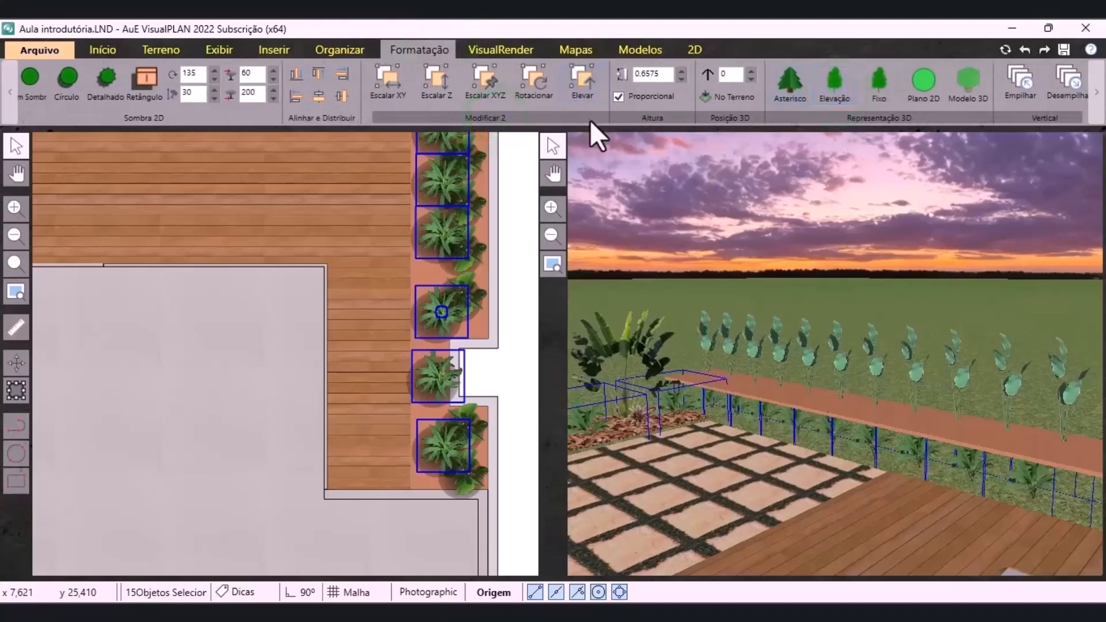
# Raise the 3D position of the selected MOCA plants to 0,6 and deselect them
pyautogui.scroll(-1, 588, 118)
pyautogui.doubleClick(721, 74)
pyautogui.write('0,5')
pyautogui.press('Return')
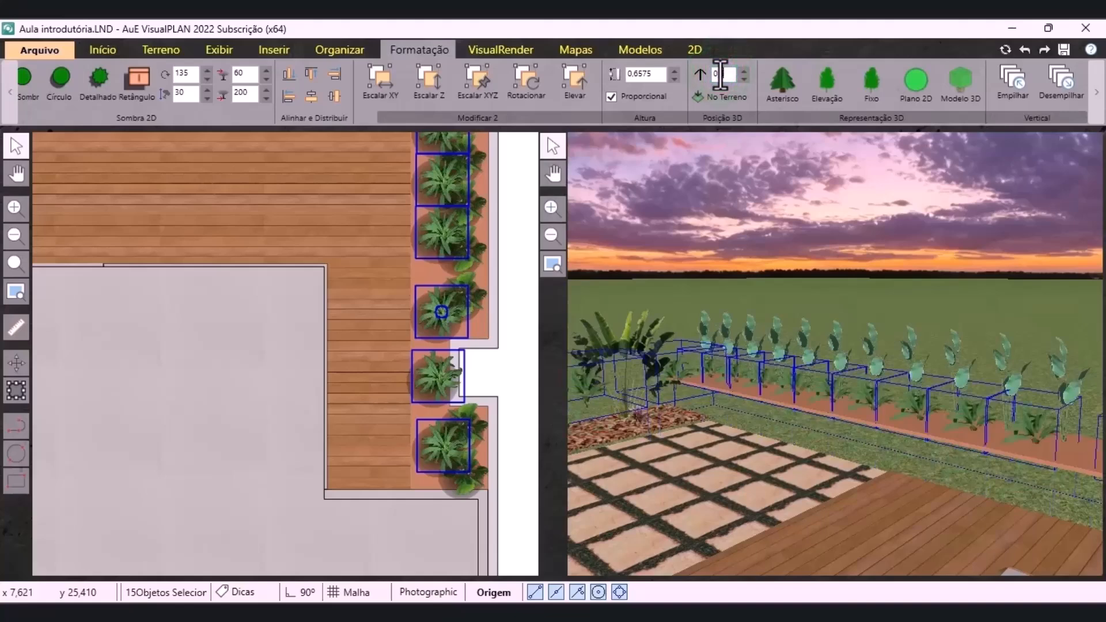
pyautogui.click(513, 439)
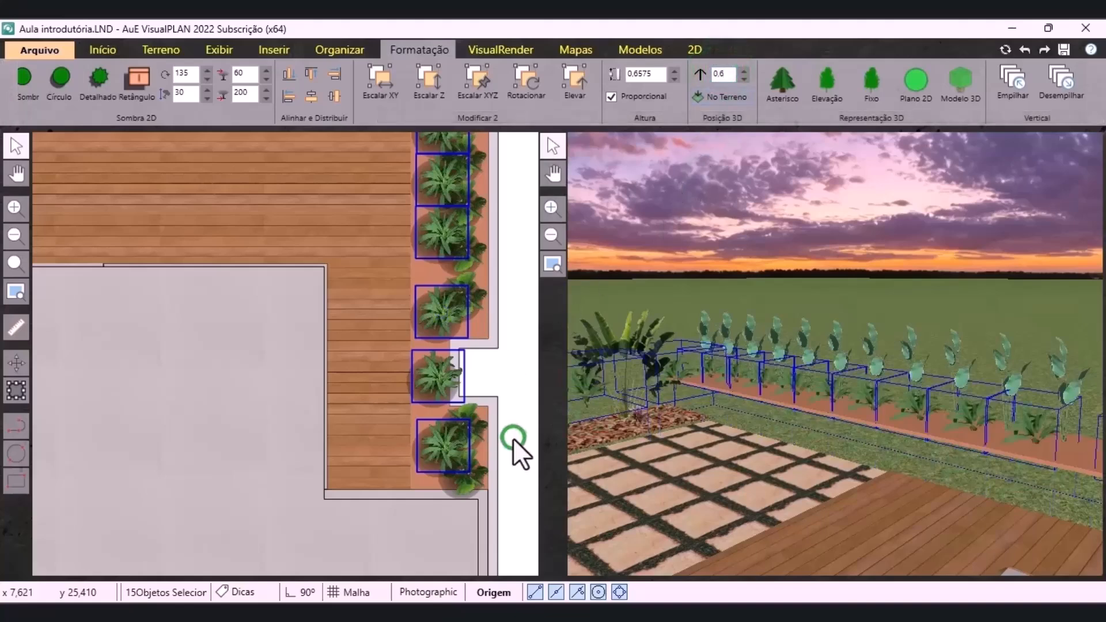
pyautogui.click(506, 378)
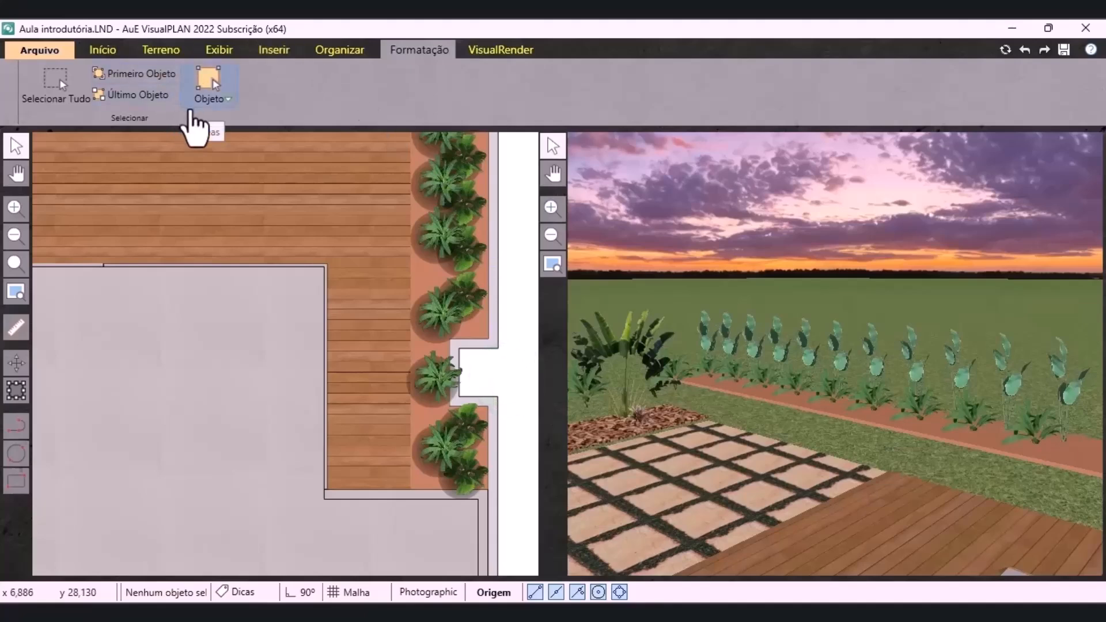
# Select the three Molineria plants in the bark bed behind the stepping stones and set their 3D position to No Terreno
pyautogui.scroll(-5, 439, 506)
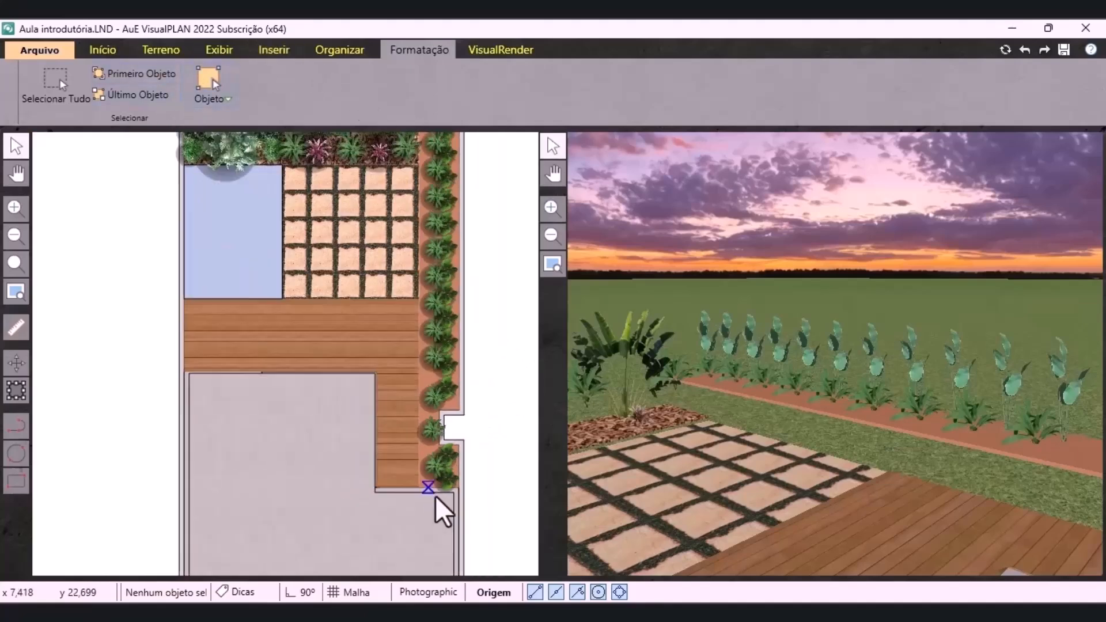
pyautogui.scroll(3, 412, 334)
pyautogui.moveTo(692, 426); pyautogui.dragTo(563, 432)
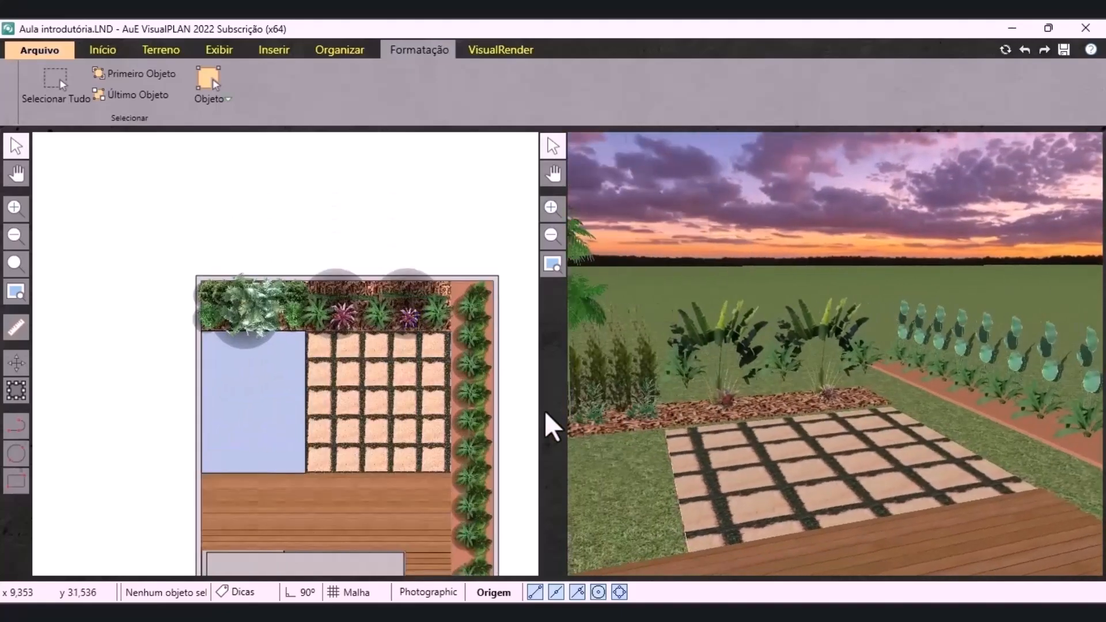
pyautogui.click(340, 315)
pyautogui.scroll(3, 446, 296)
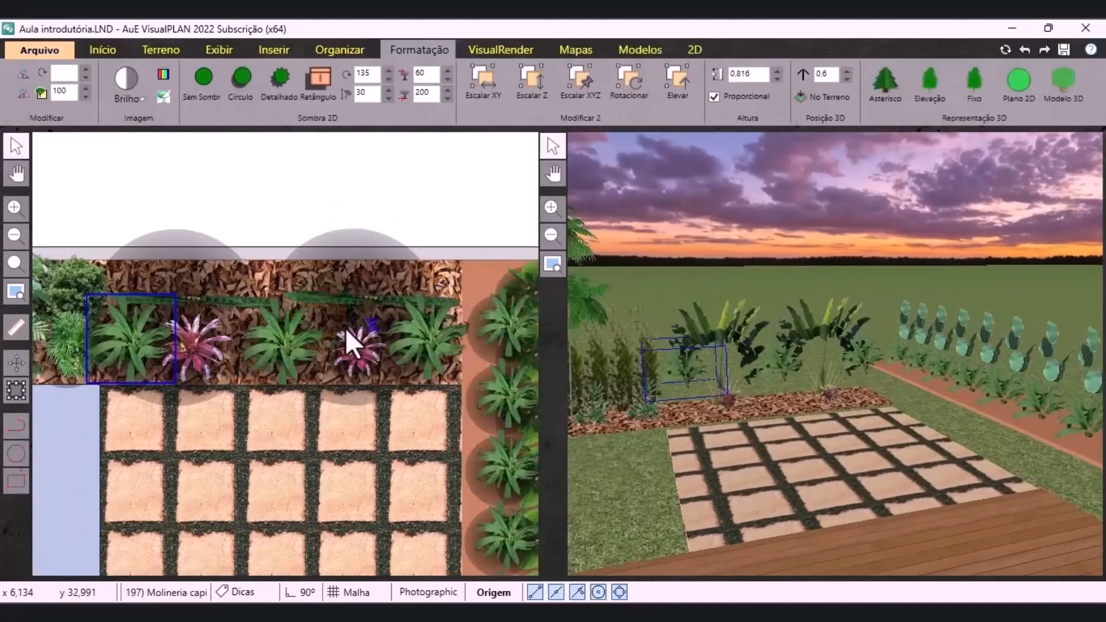
pyautogui.keyDown('shift'); pyautogui.click(268, 346); pyautogui.keyUp('shift')
pyautogui.keyDown('shift'); pyautogui.click(420, 358); pyautogui.keyUp('shift')
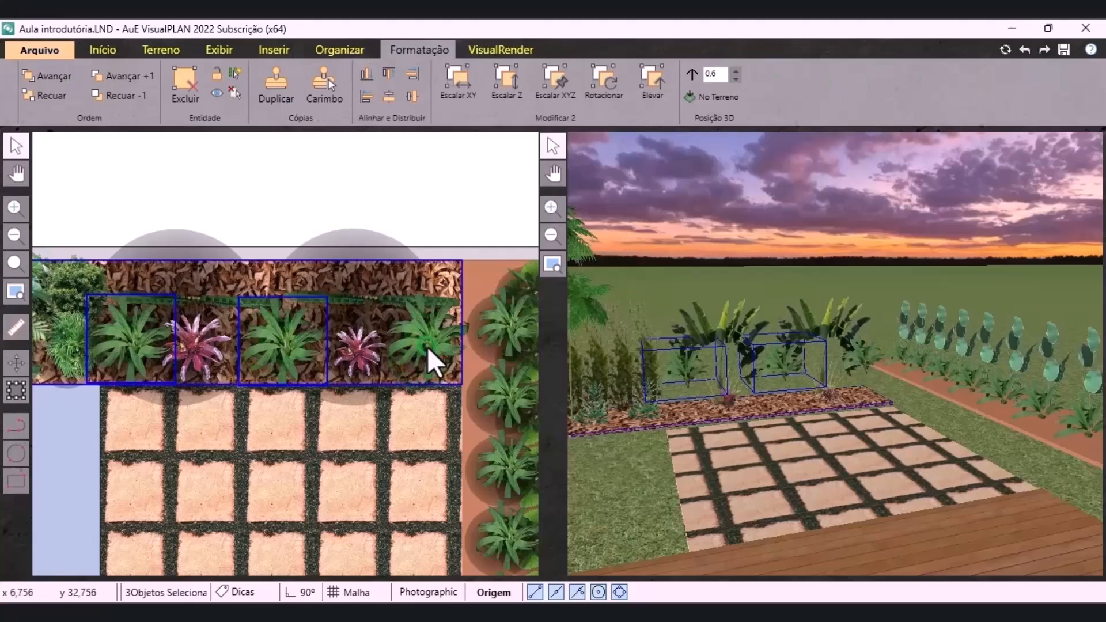
pyautogui.click(427, 347)
pyautogui.keyDown('shift'); pyautogui.click(281, 348); pyautogui.keyUp('shift')
pyautogui.keyDown('shift'); pyautogui.click(133, 347); pyautogui.keyUp('shift')
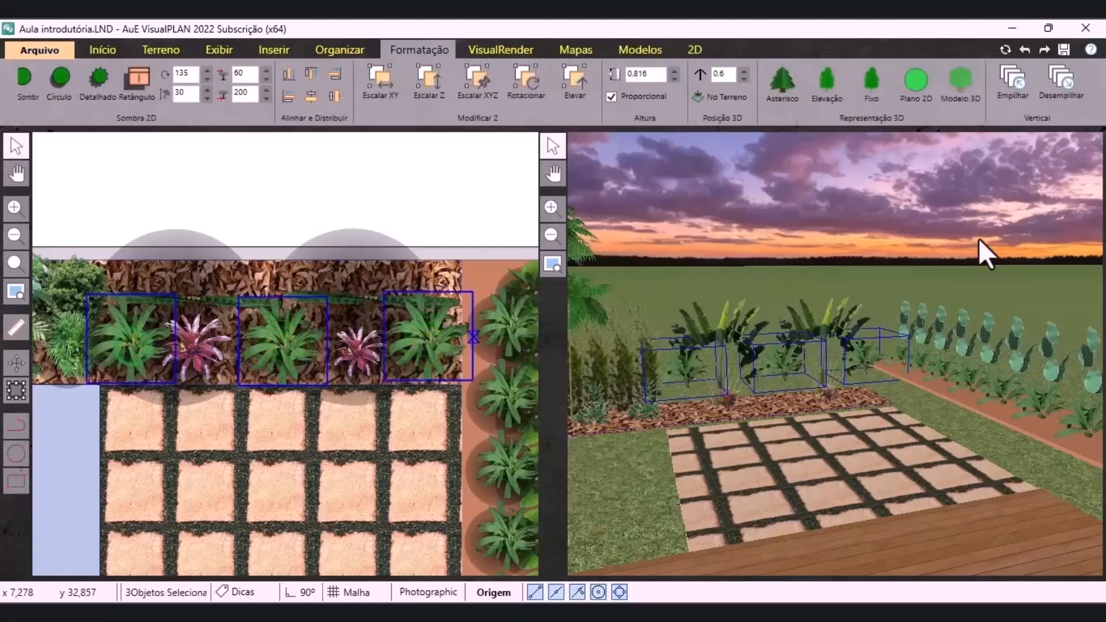
pyautogui.click(729, 96)
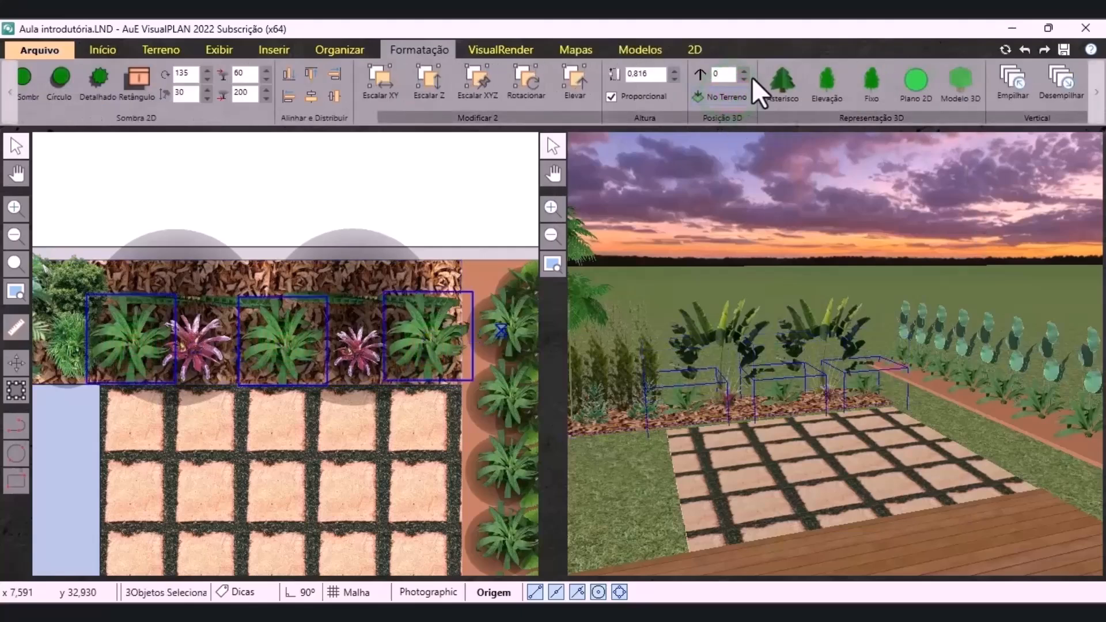
pyautogui.click(482, 185)
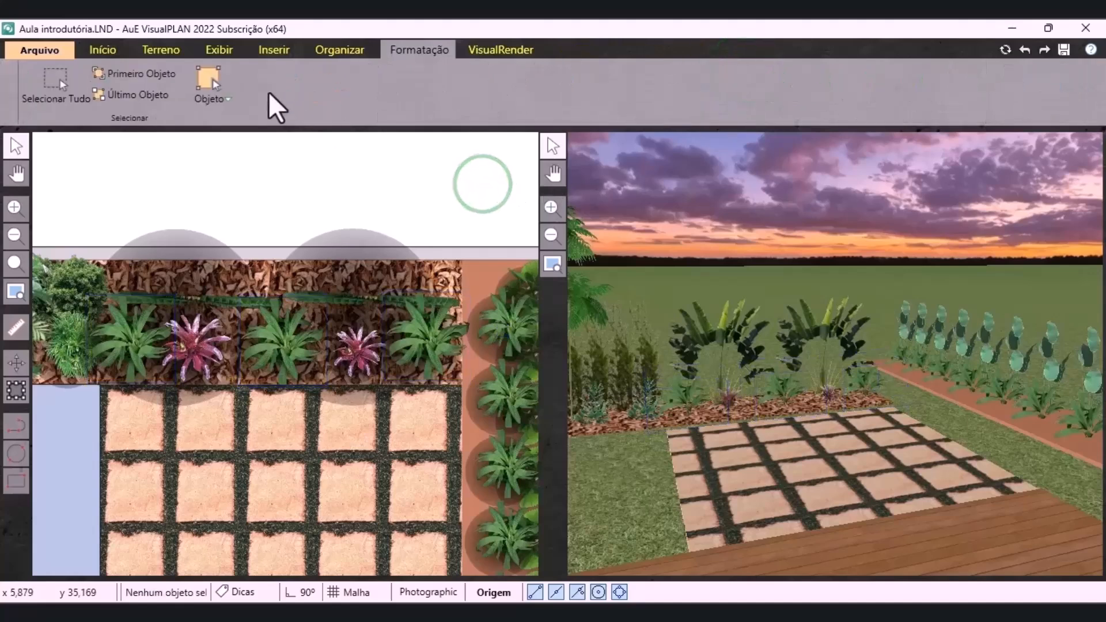
# Find the plant with code ACHI in the plant catalogue and choose it as the item to insert
pyautogui.click(92, 49)
pyautogui.click(92, 68)
pyautogui.click(144, 174)
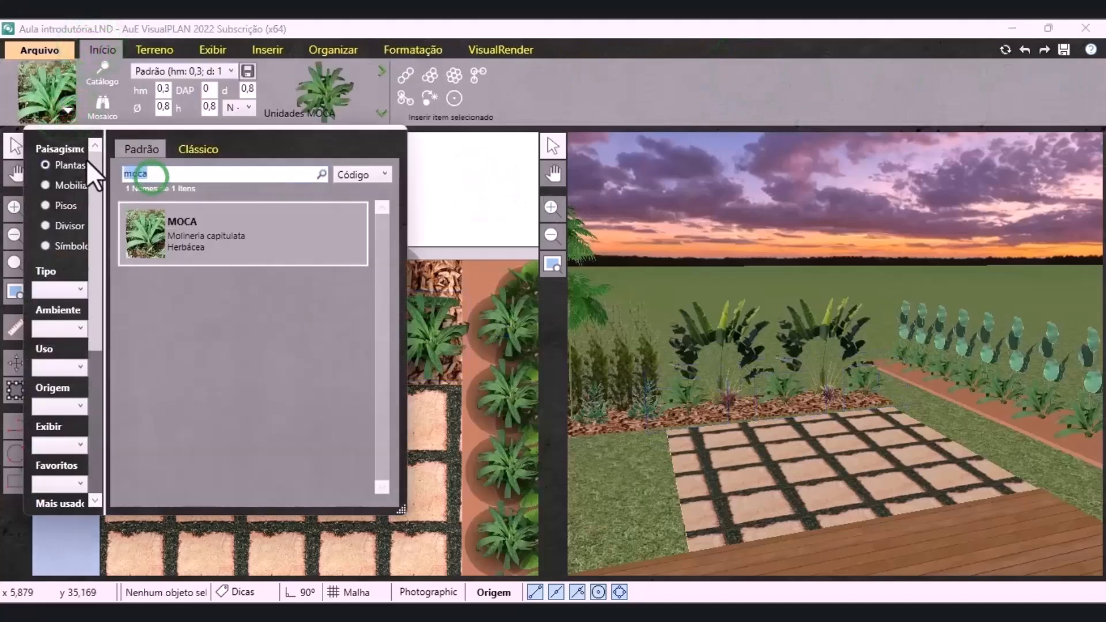
pyautogui.press('BackSpace')
pyautogui.write('achi')
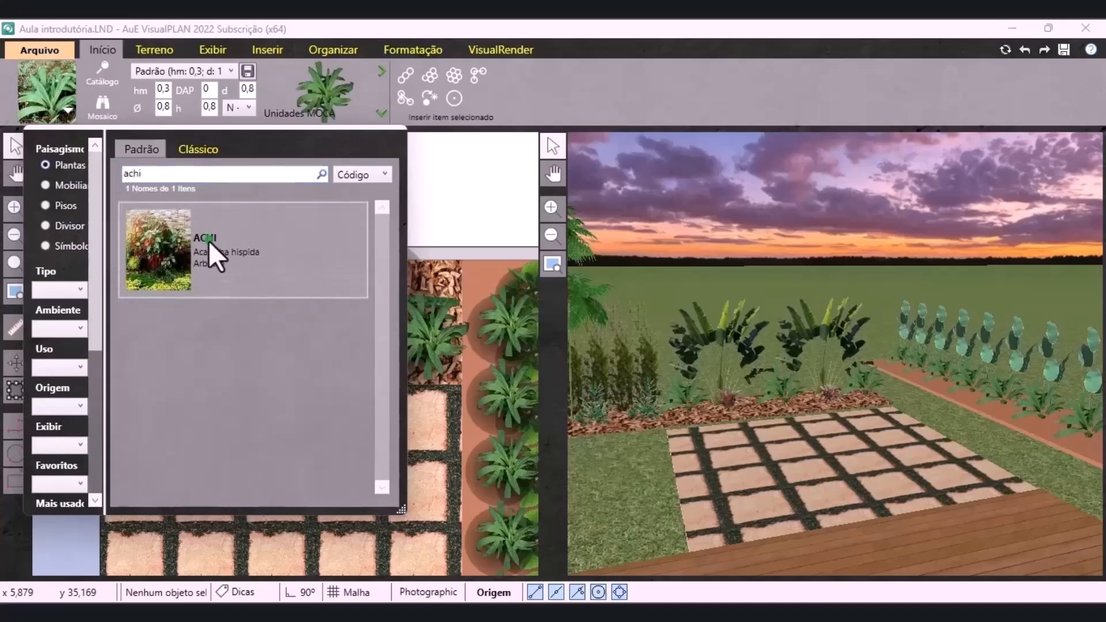
pyautogui.click(208, 240)
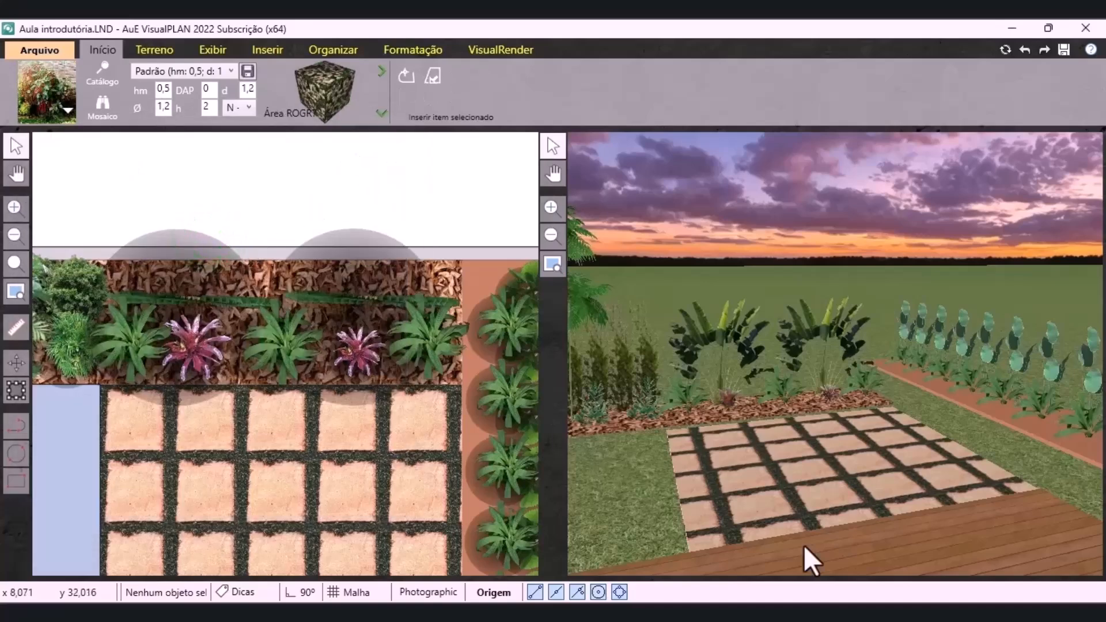
pyautogui.click(984, 556)
# Set the ACHI plant's diameter to 0,6, height to 0,8 and spacing to 0,5, and switch its insertion mode to Unidades
pyautogui.click(153, 108)
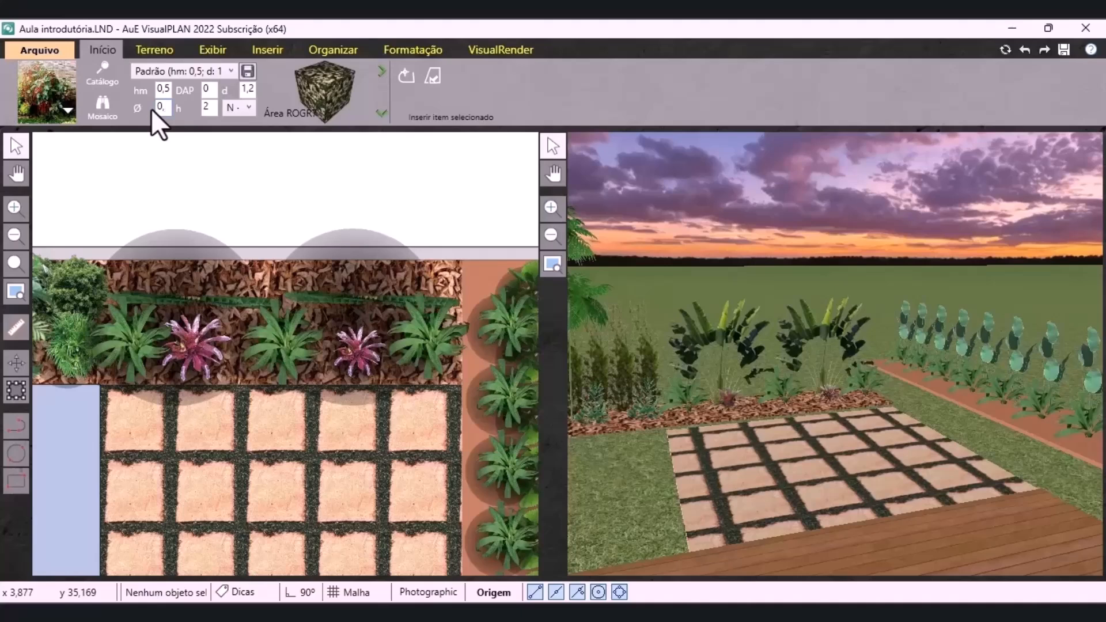
pyautogui.click(206, 108)
pyautogui.write('0,8')
pyautogui.click(240, 92)
pyautogui.write('0,5')
pyautogui.click(382, 113)
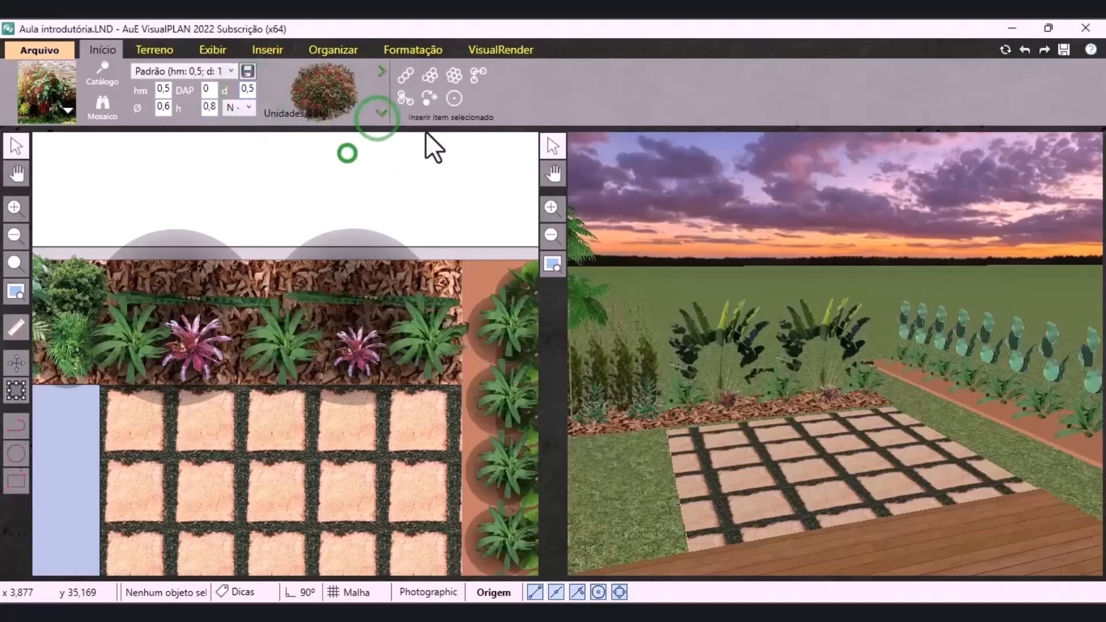
# Plant a straight row of ACHI shrubs along the inner edge of the long side bed, from beside the bark bed down to its far end
pyautogui.scroll(-7, 246, 256)
pyautogui.scroll(3, 267, 274)
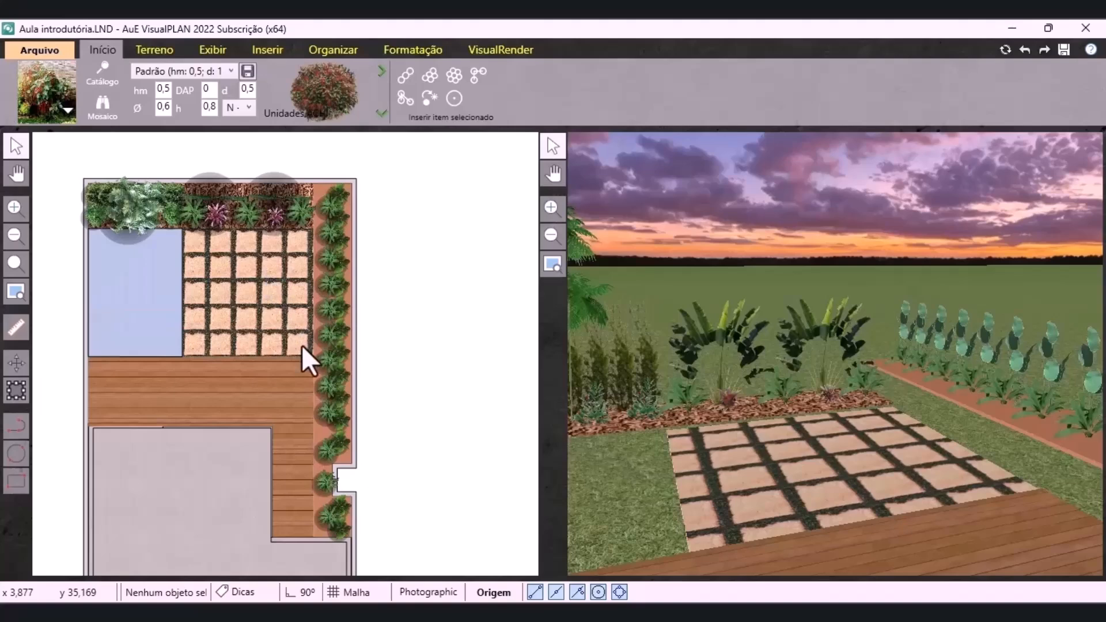
pyautogui.scroll(5, 309, 196)
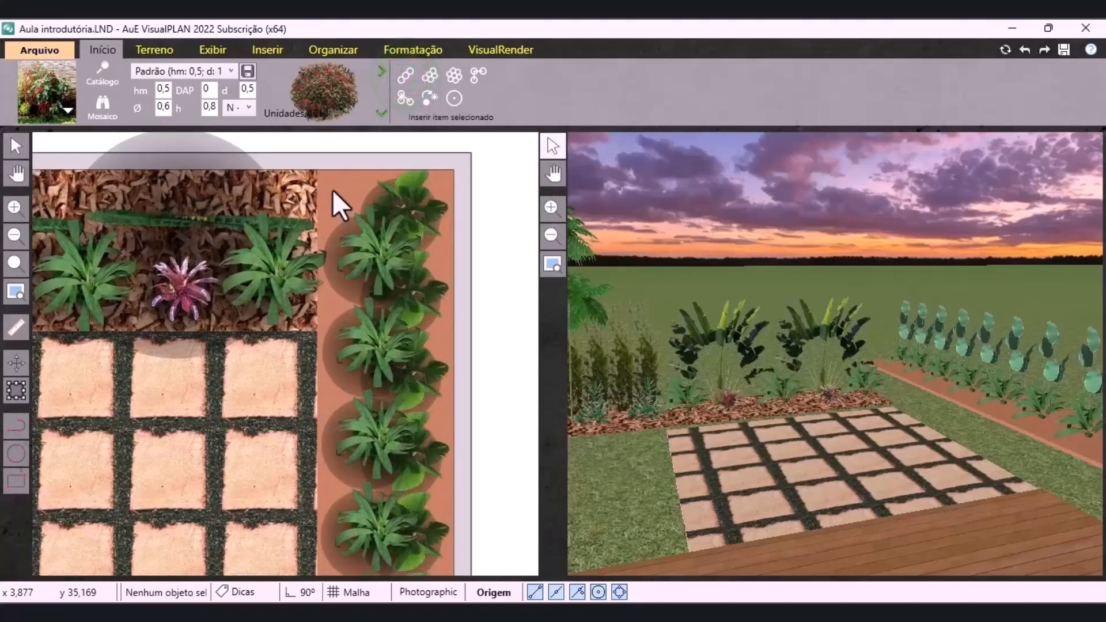
pyautogui.click(337, 188)
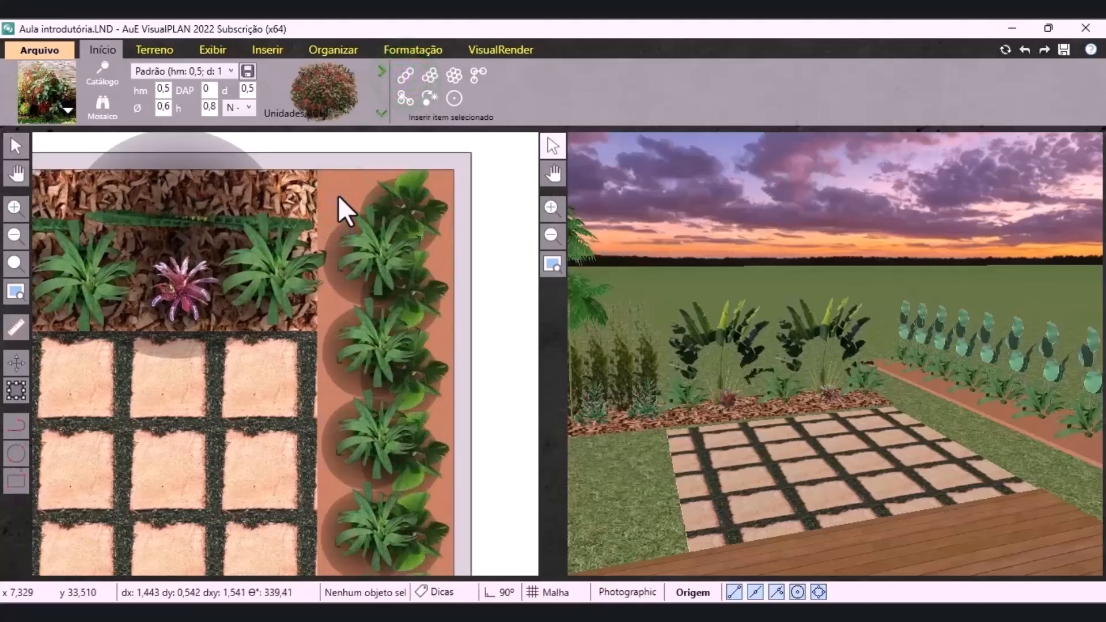
pyautogui.scroll(-3, 353, 217)
pyautogui.scroll(3, 344, 553)
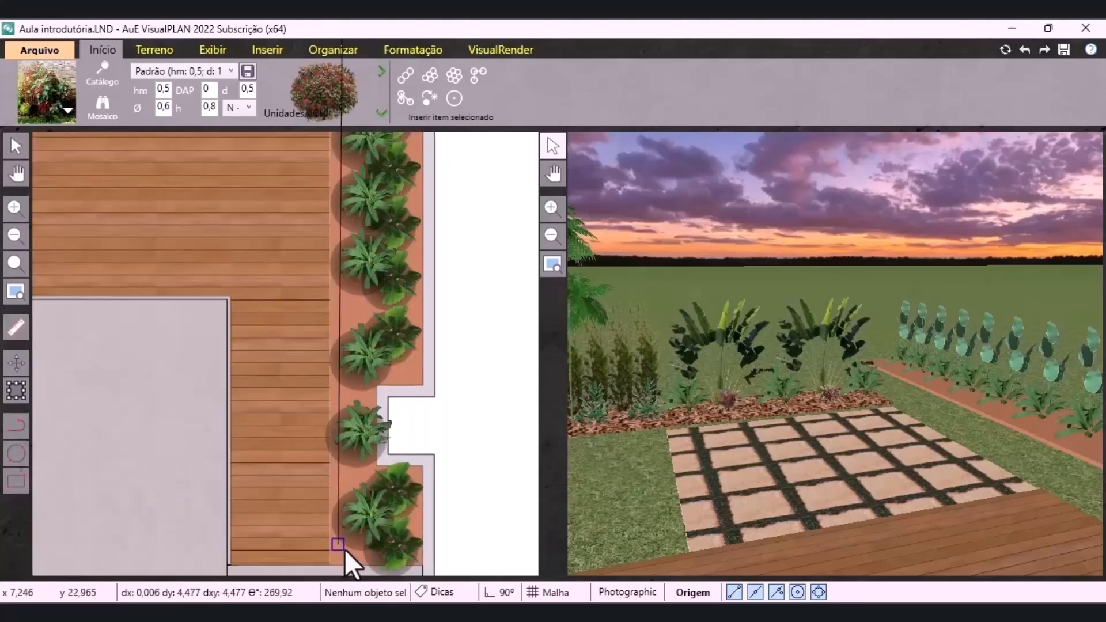
pyautogui.scroll(2, 344, 554)
pyautogui.click(342, 558)
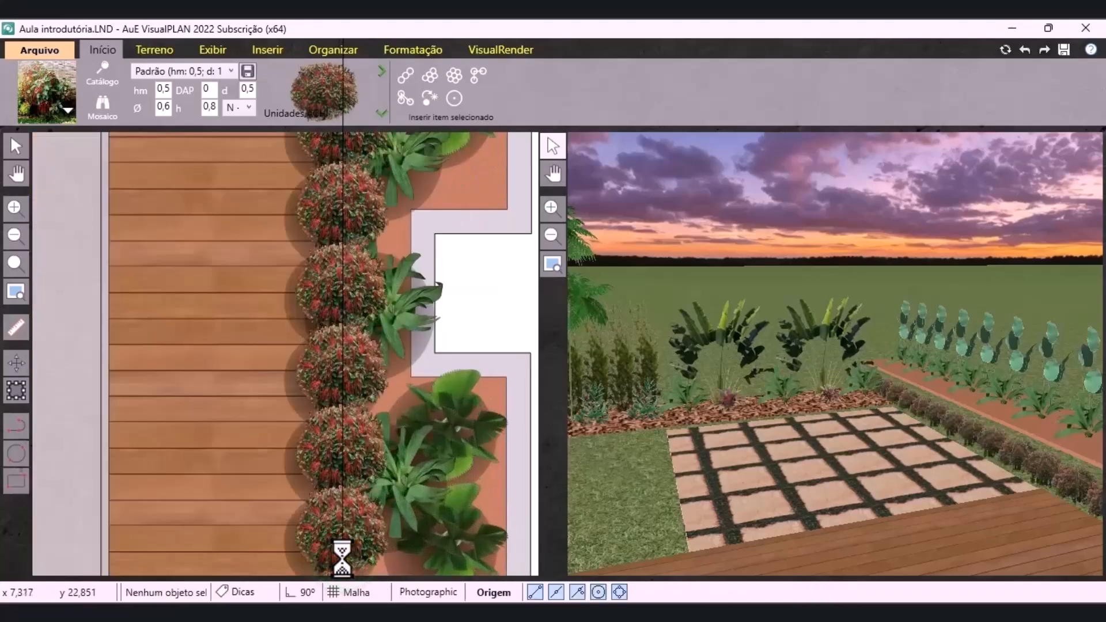
# Select all the ACHI shrubs in the row, set their 3D position to 0,6 and their 3D representation to Elevação
pyautogui.scroll(-3, 346, 481)
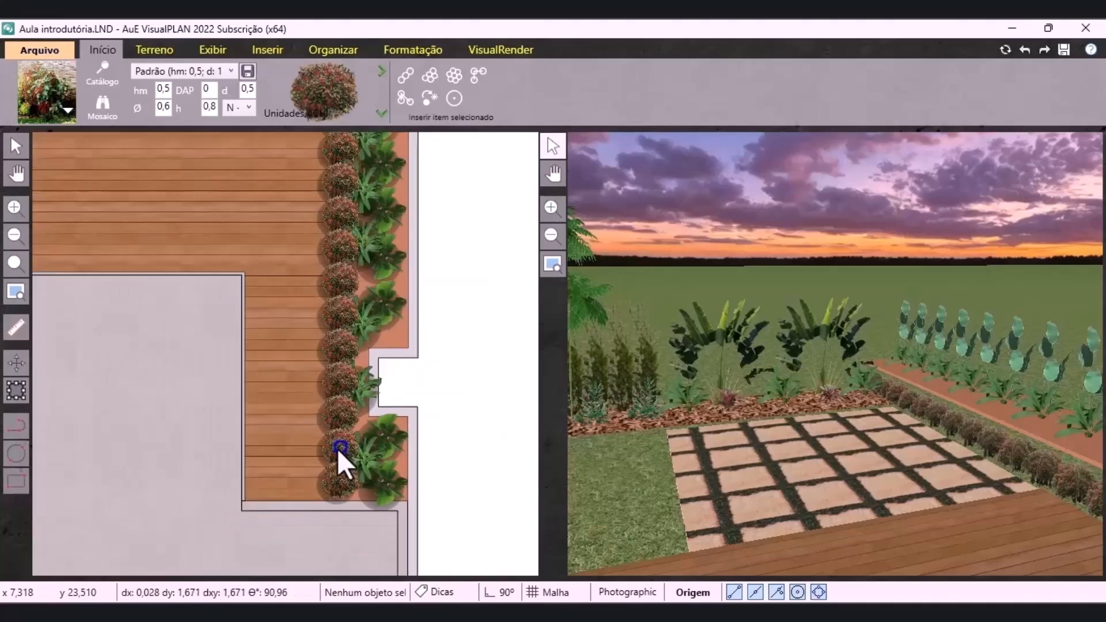
pyautogui.click(342, 483)
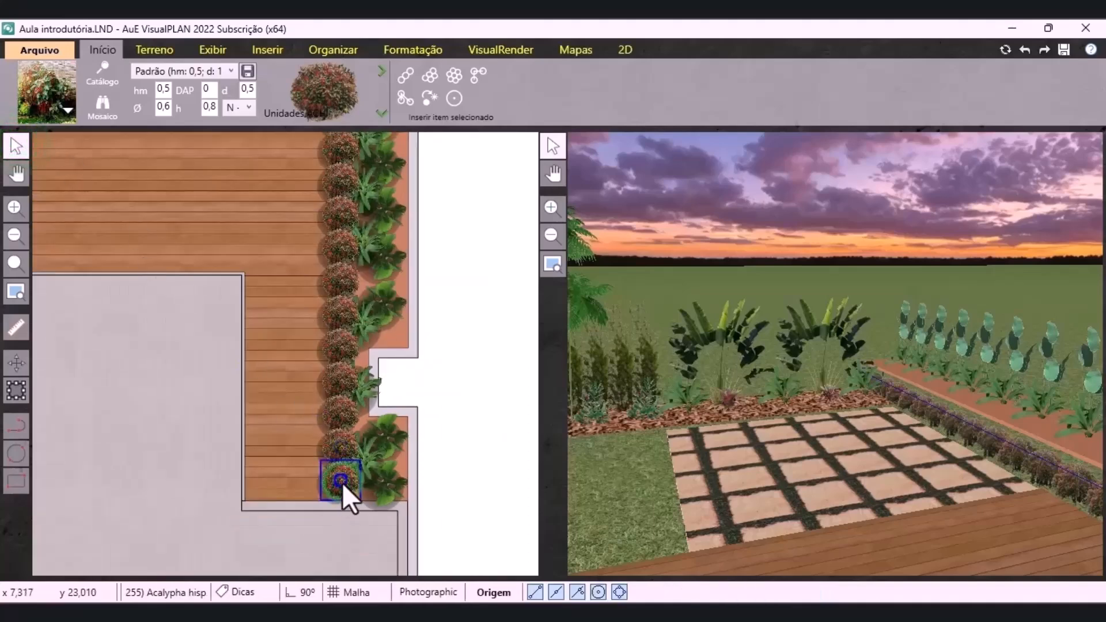
pyautogui.rightClick(342, 483)
pyautogui.click(400, 273)
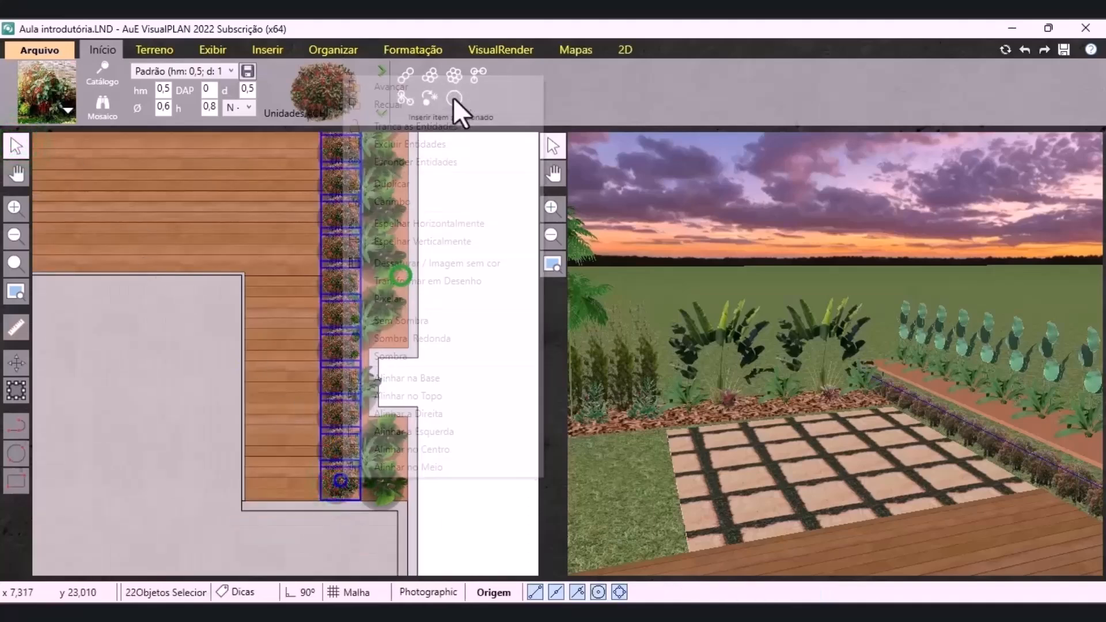
pyautogui.click(425, 49)
pyautogui.scroll(-5, 716, 118)
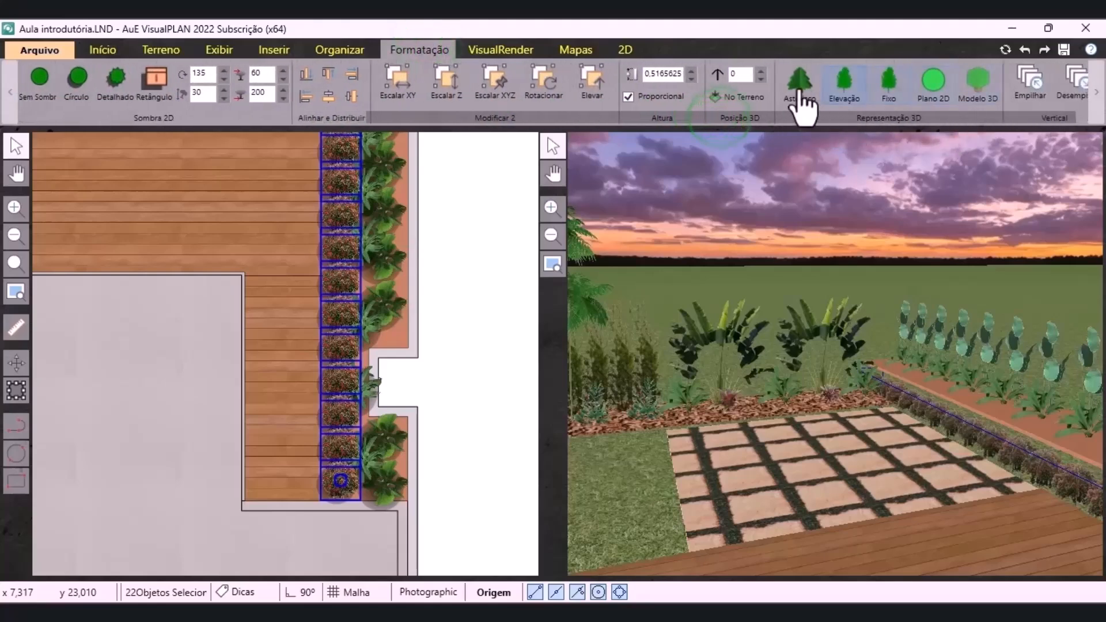
pyautogui.click(748, 73)
pyautogui.write(',6')
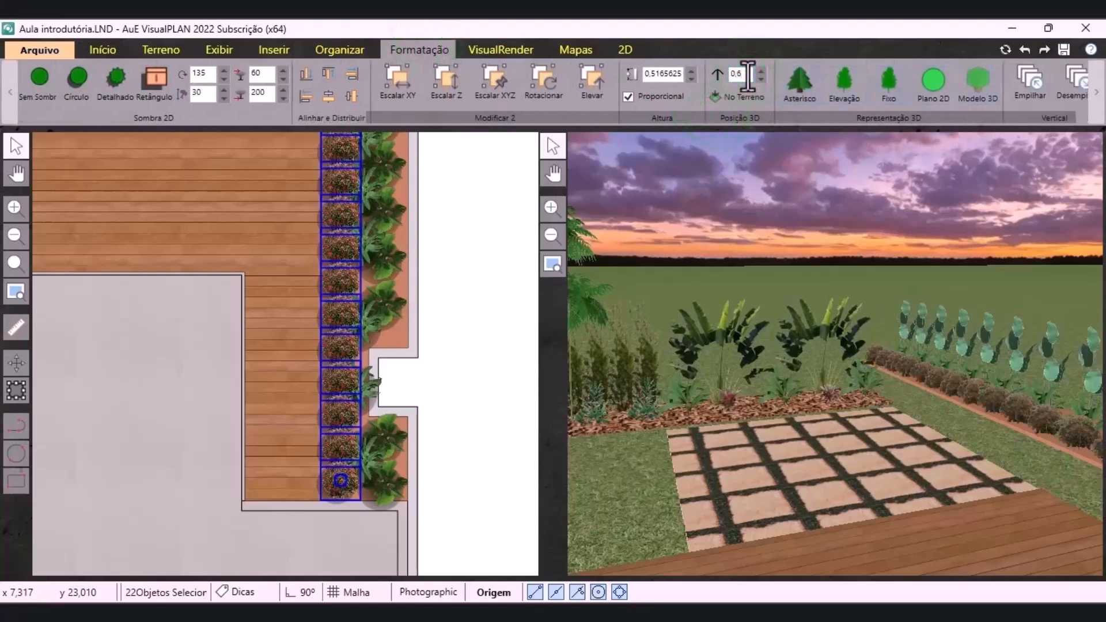
pyautogui.click(857, 92)
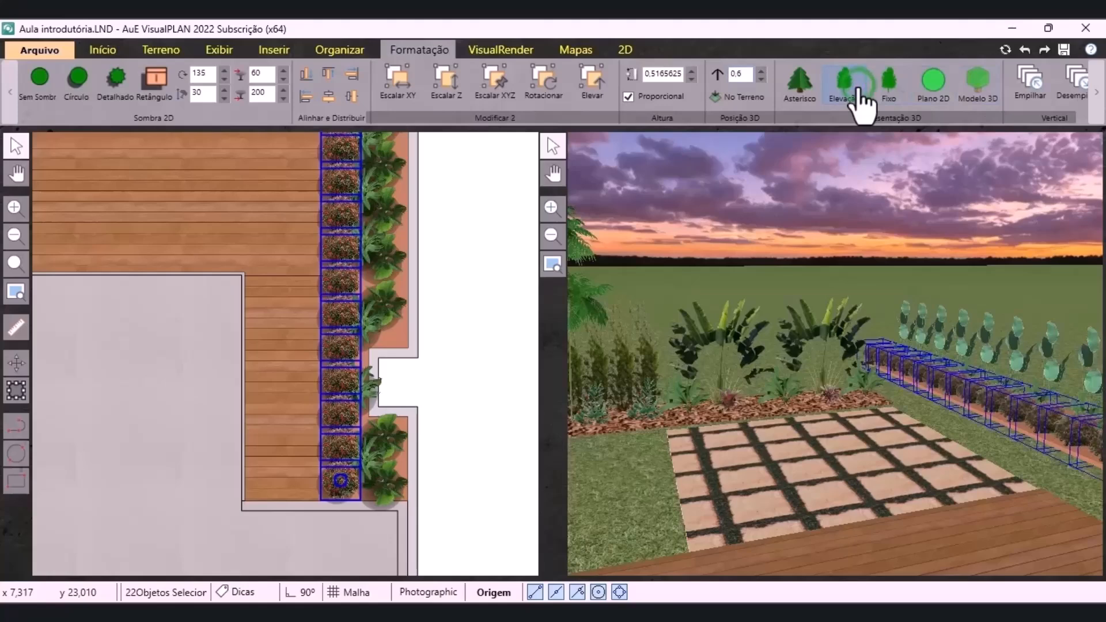
# Switch the selected ACHI shrubs to a different map image and set their 3D position to 0,5
pyautogui.click(573, 50)
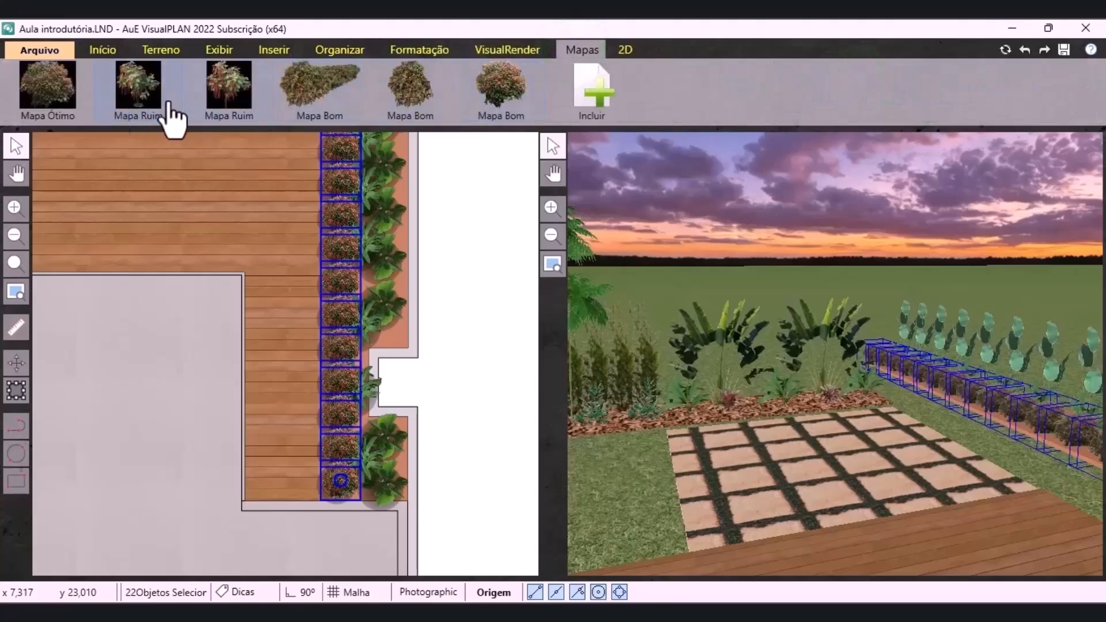
pyautogui.click(437, 49)
pyautogui.moveTo(723, 116); pyautogui.dragTo(1097, 130)
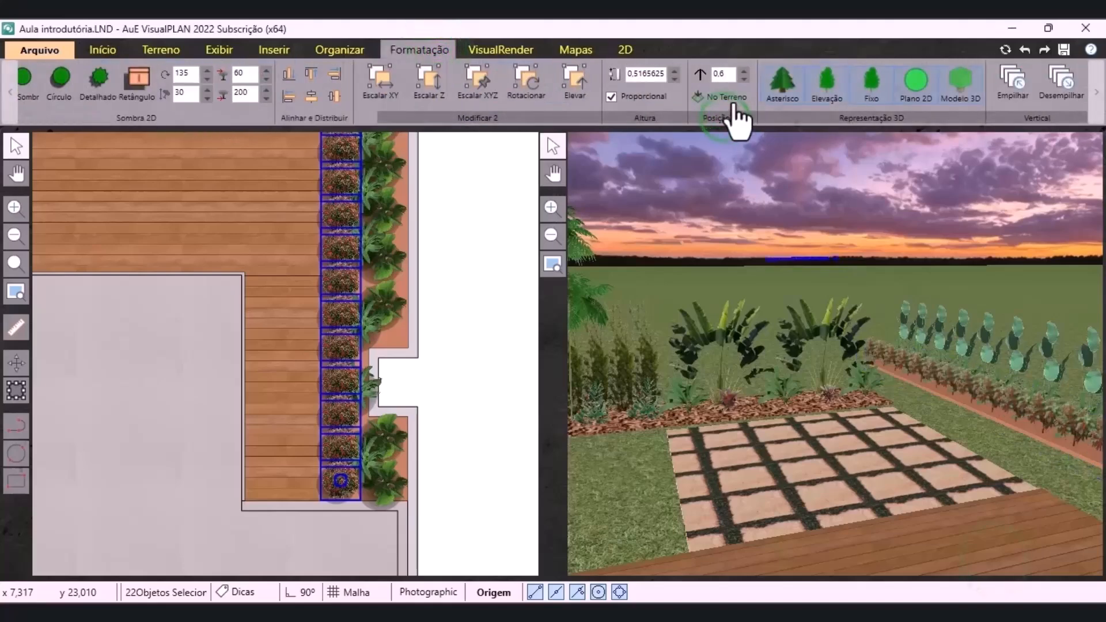
pyautogui.click(745, 78)
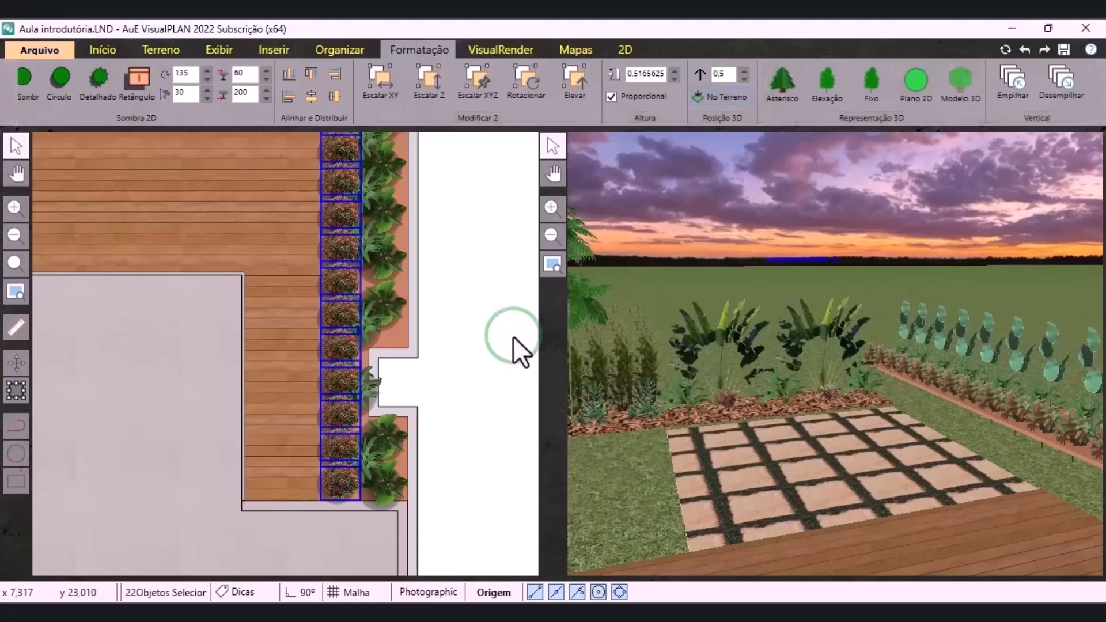
# Find the plant with code PLRU in the plant catalogue and choose it as the item to insert
pyautogui.scroll(-5, 513, 357)
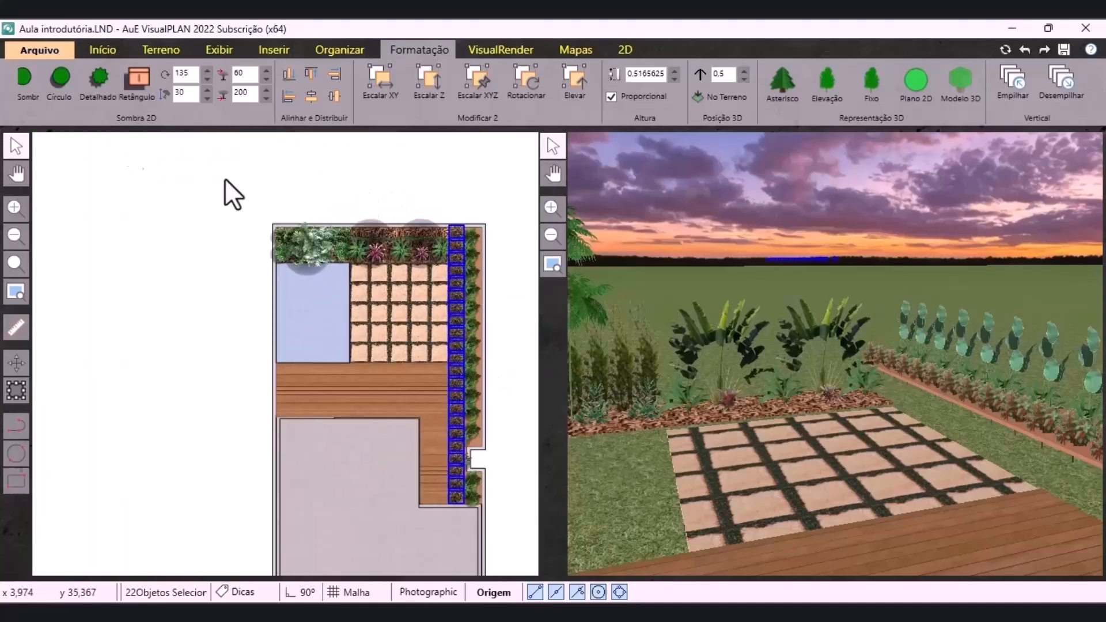
pyautogui.click(104, 49)
pyautogui.click(57, 115)
pyautogui.press('BackSpace')
pyautogui.press('BackSpace')
pyautogui.press('BackSpace')
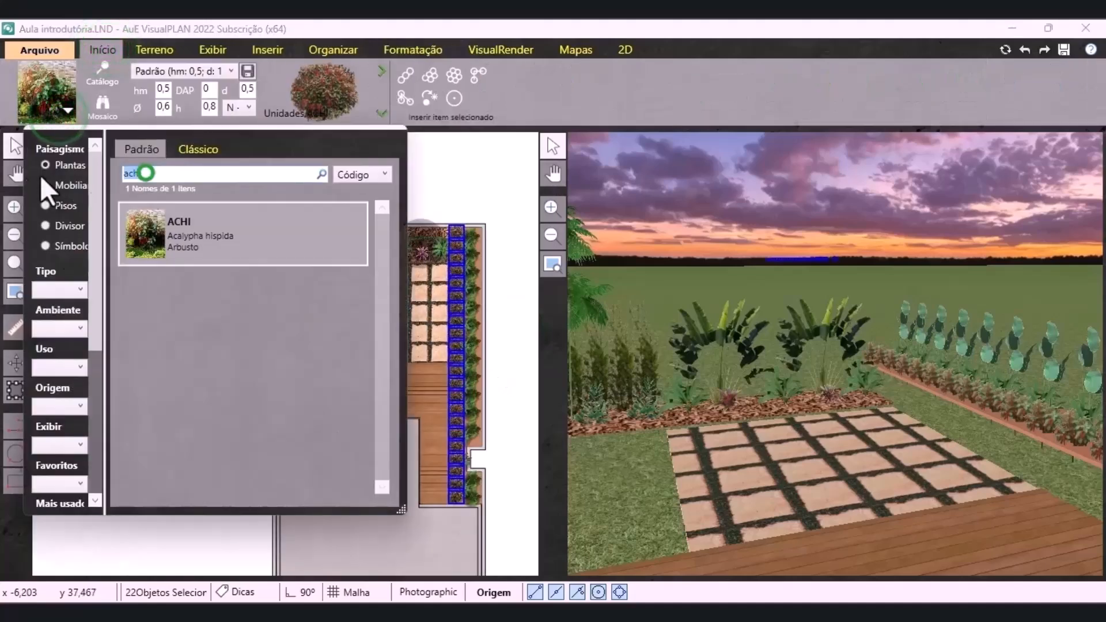
pyautogui.write('plru')
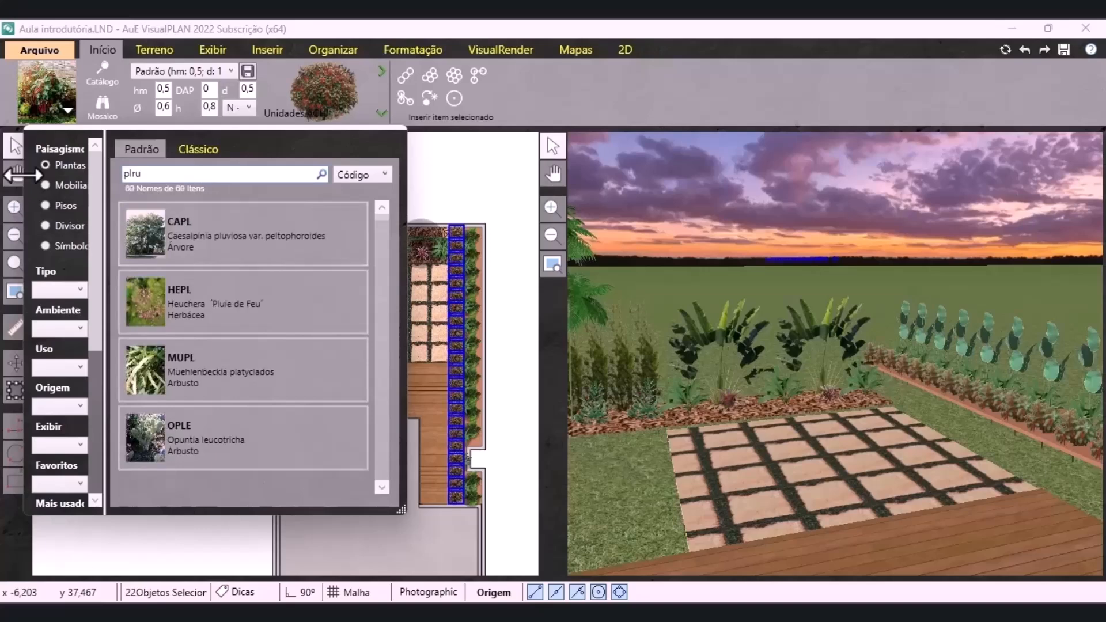
pyautogui.click(213, 236)
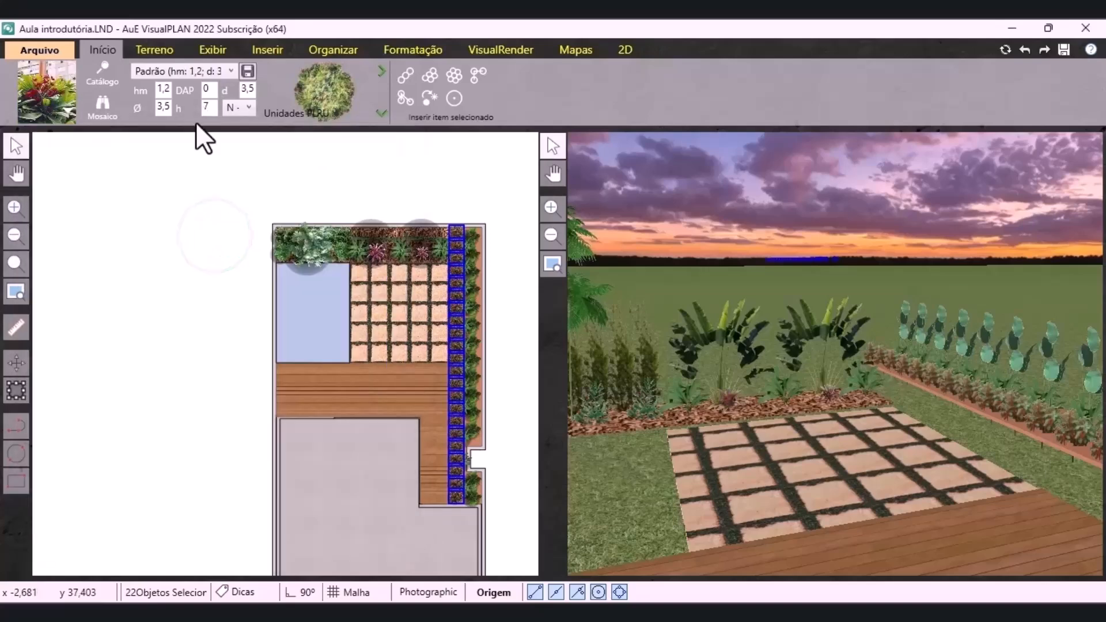
# Plant a PLRU tree with diameter 4 and height 6 over the stepping stones and try another map for it
pyautogui.write('6')
pyautogui.click(455, 99)
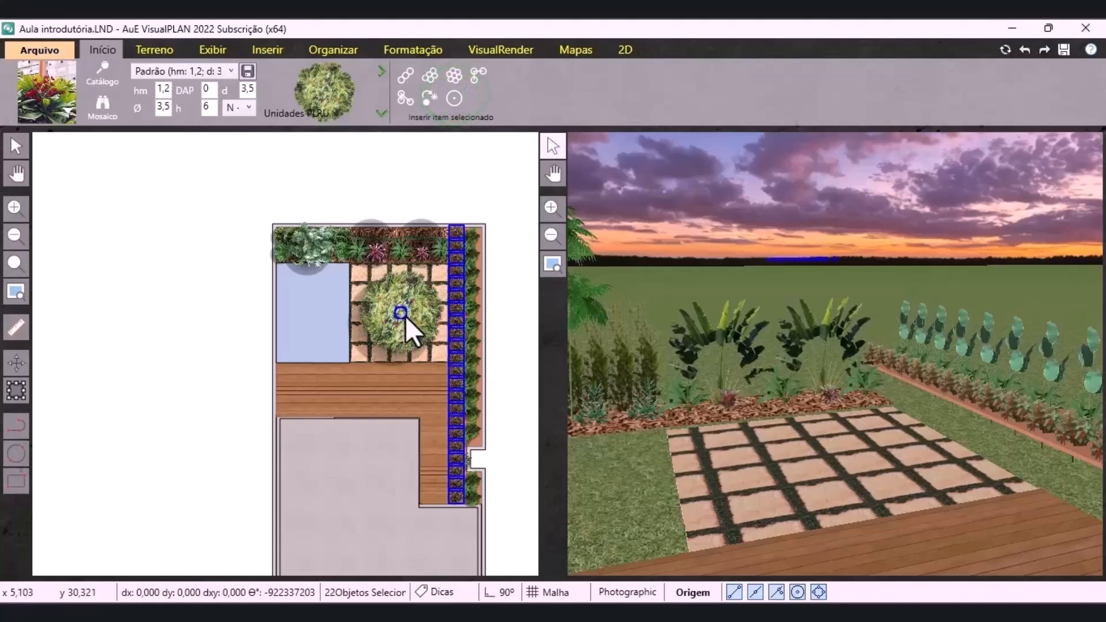
pyautogui.click(404, 316)
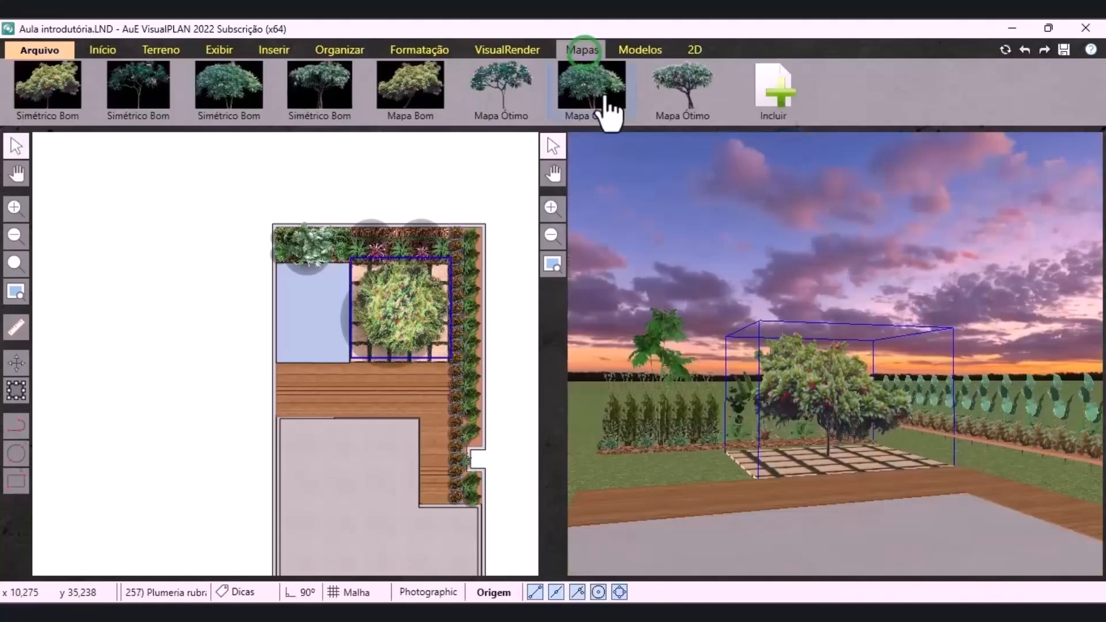
pyautogui.click(539, 97)
# Plant a PLRU tree with diameter 6 and height 8 and move it over the centre of the stepping stones
pyautogui.click(95, 56)
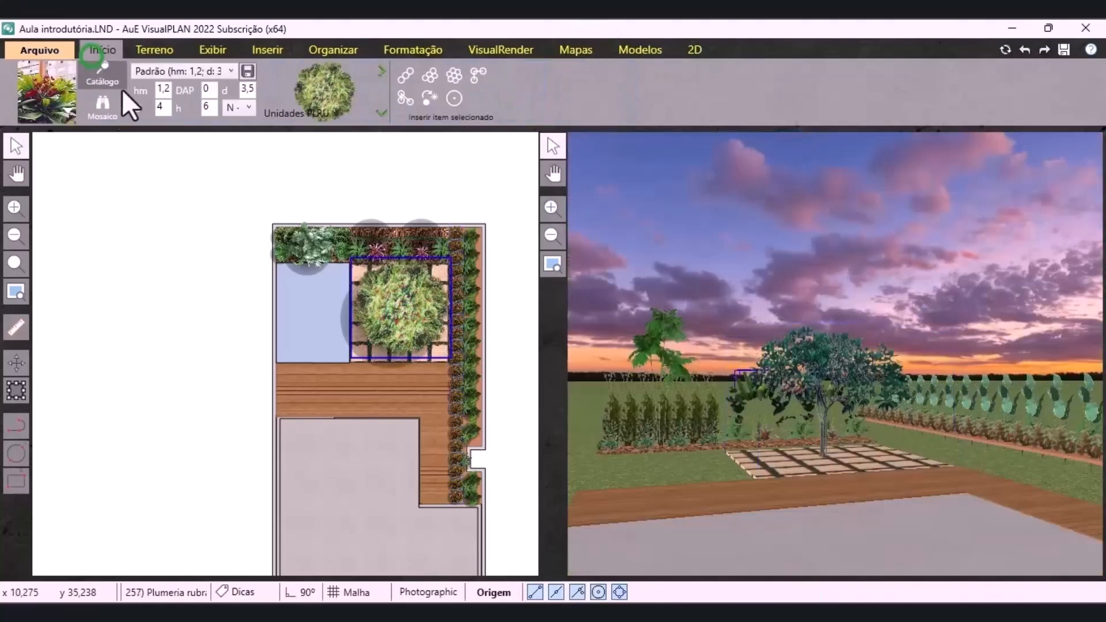
pyautogui.moveTo(166, 109); pyautogui.dragTo(152, 106)
pyautogui.write('6')
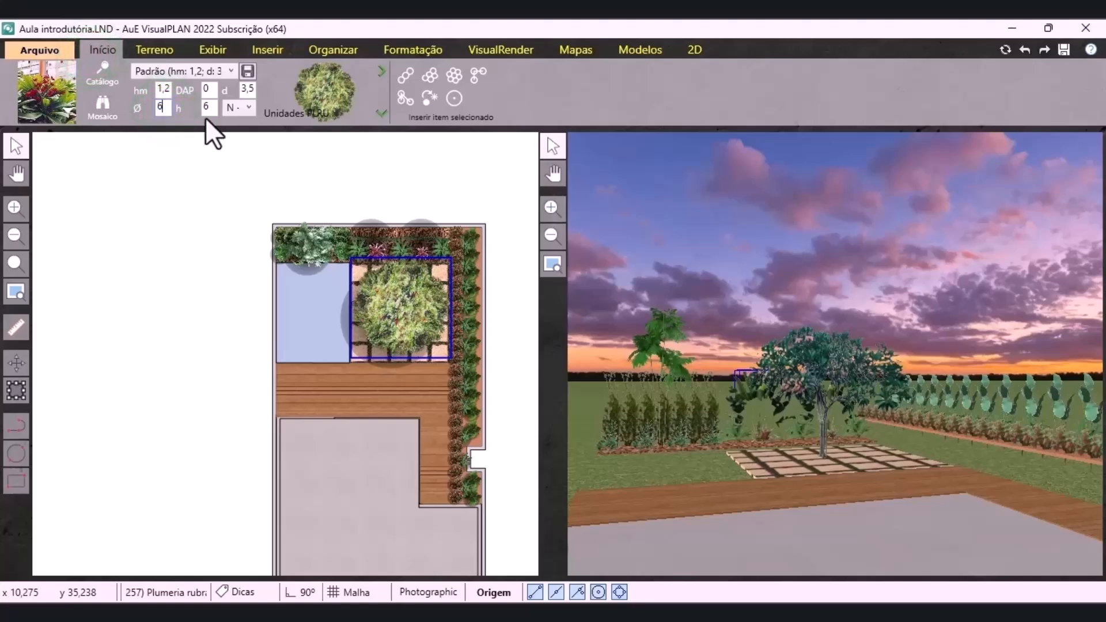
pyautogui.write('8')
pyautogui.click(427, 99)
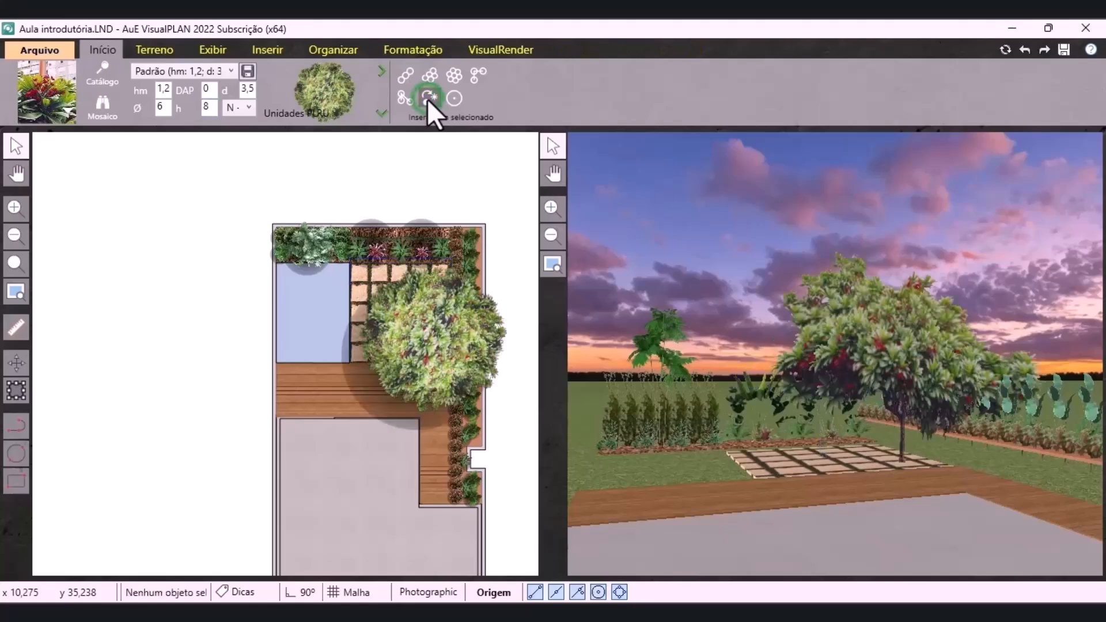
pyautogui.click(440, 347)
pyautogui.moveTo(411, 324); pyautogui.dragTo(407, 311)
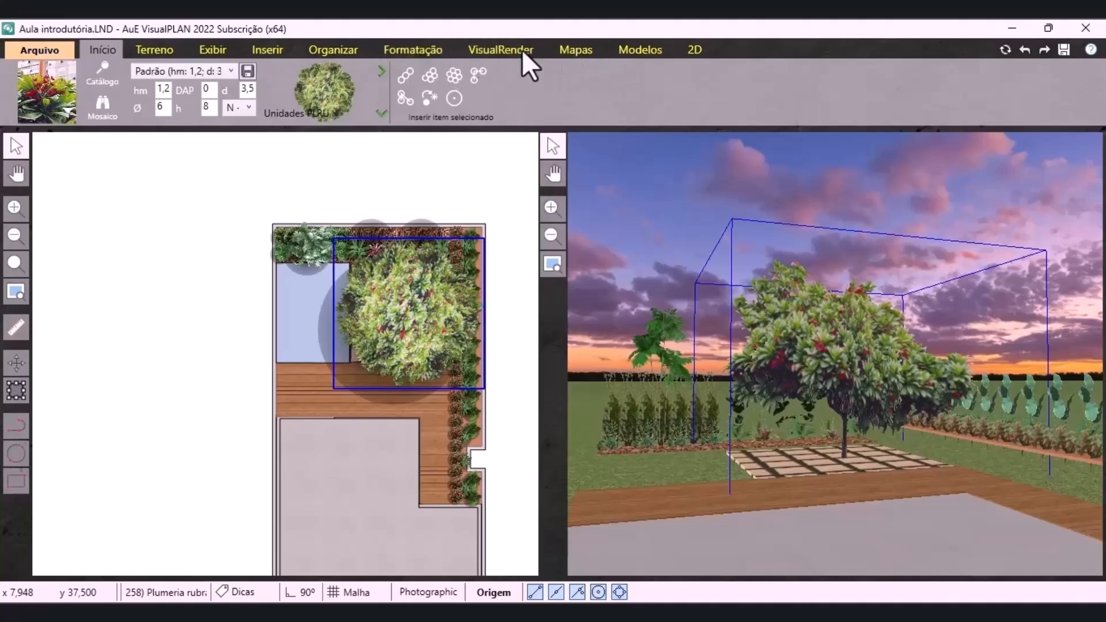
# Change the Plumeria tree's map to the last Mapa Ótimo image, the one with the dense crown and branching dark trunk
pyautogui.click(576, 50)
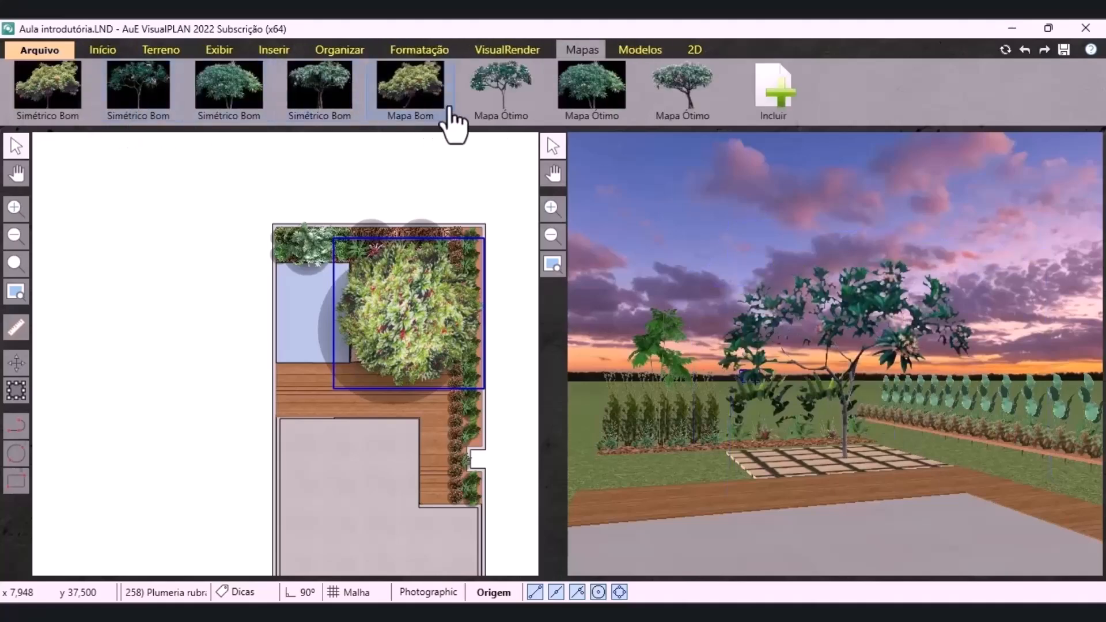
pyautogui.click(675, 107)
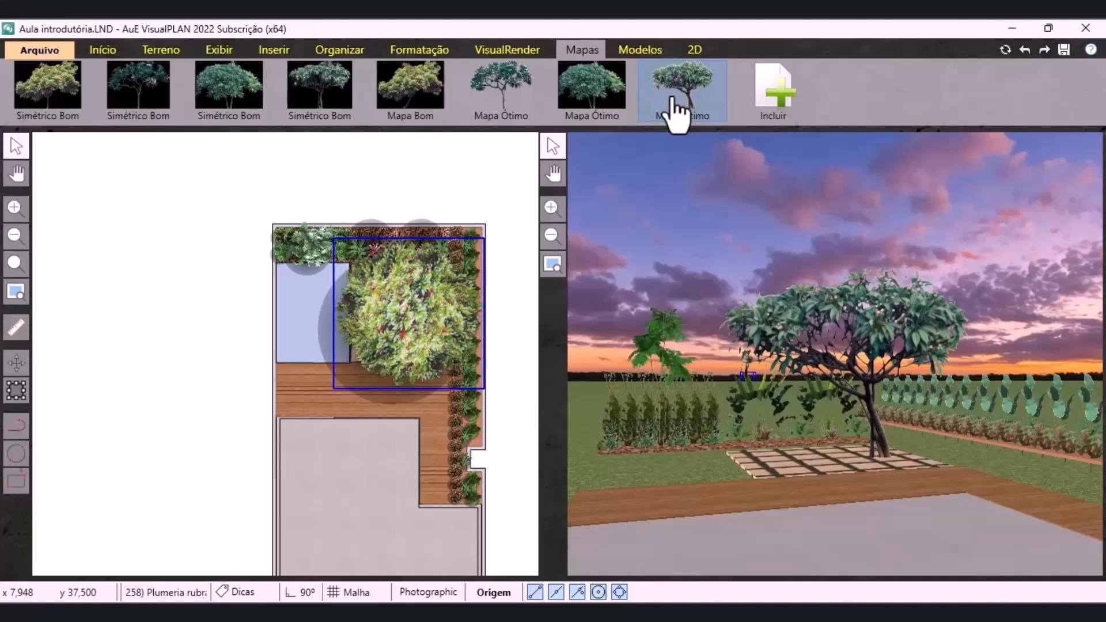
pyautogui.click(418, 90)
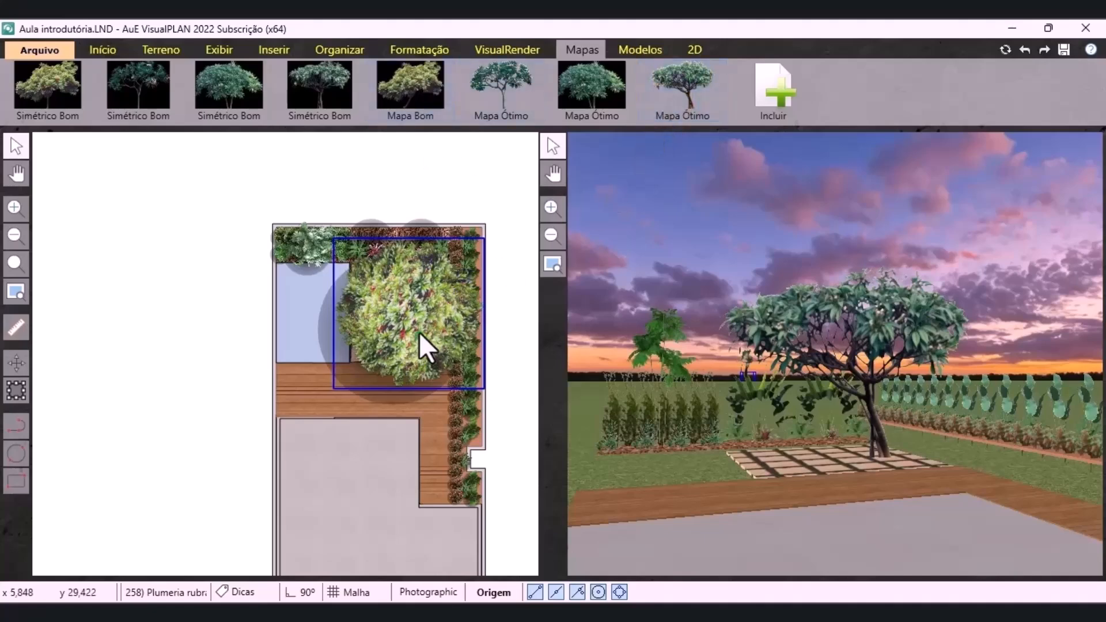
# Set the Plumeria tree's opacity to 80, fine-tune its position over the stepping stones and deselect it
pyautogui.click(421, 51)
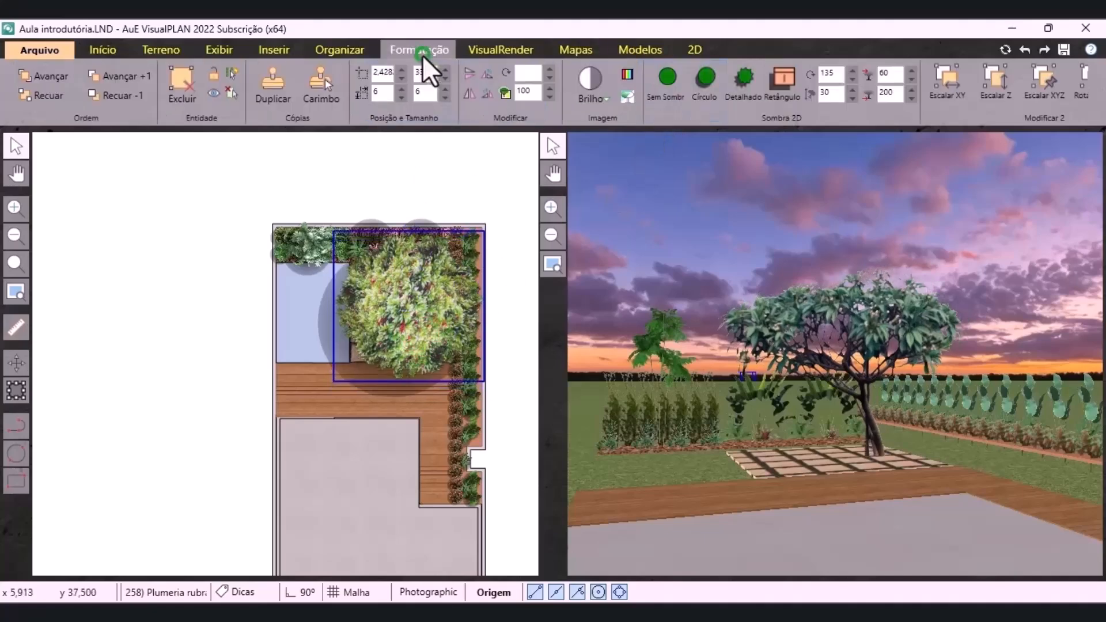
pyautogui.moveTo(531, 92); pyautogui.dragTo(503, 92)
pyautogui.write('80')
pyautogui.press('Return')
pyautogui.click(444, 189)
pyautogui.scroll(2, 407, 303)
pyautogui.scroll(-3, 403, 173)
pyautogui.scroll(2, 416, 319)
pyautogui.moveTo(416, 319); pyautogui.dragTo(417, 316)
pyautogui.click(440, 185)
# Select all the Equisetum plants along the edge of the stone-paved driveway and give them the Detalhado 2D shadow
pyautogui.scroll(-2, 432, 220)
pyautogui.scroll(9, 458, 242)
pyautogui.click(1003, 555)
pyautogui.scroll(-5, 444, 239)
pyautogui.scroll(4, 462, 455)
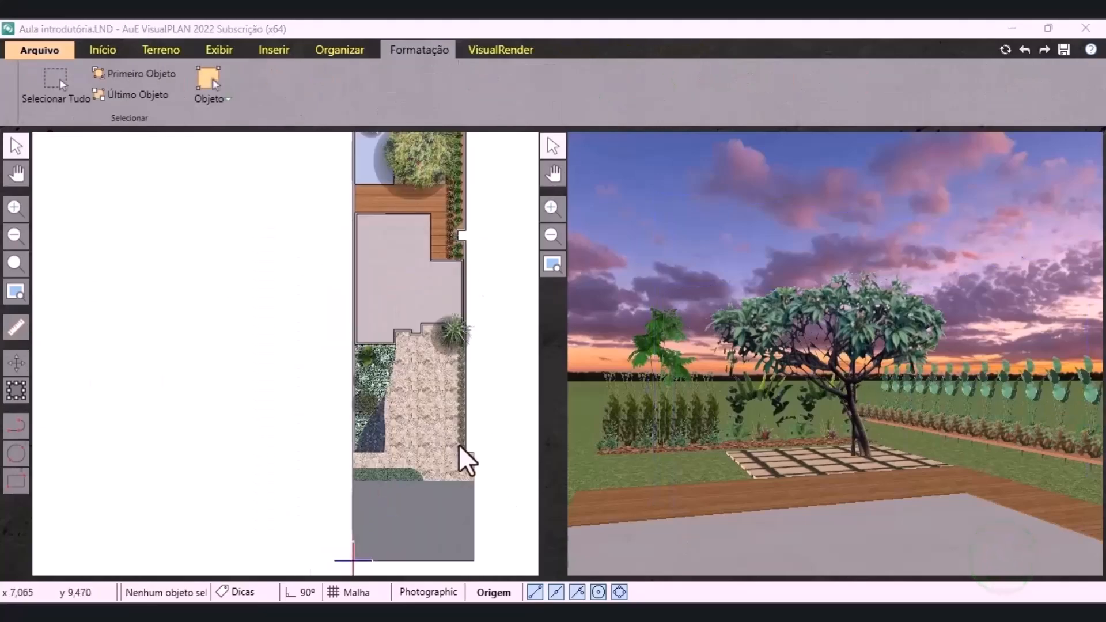
pyautogui.scroll(1, 473, 473)
pyautogui.click(472, 461)
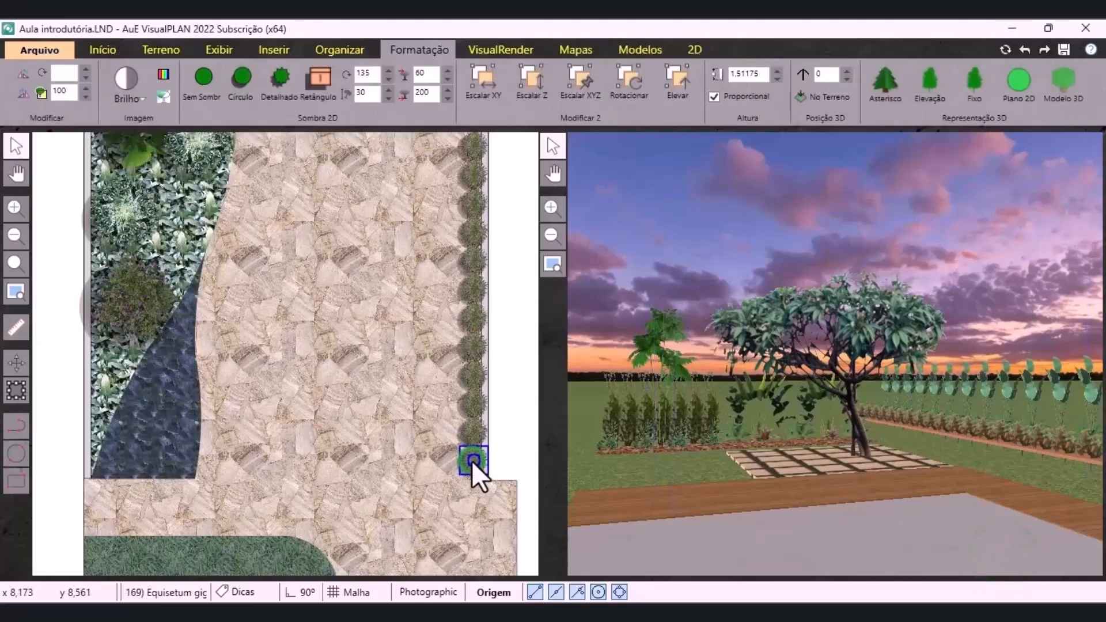
pyautogui.rightClick(472, 461)
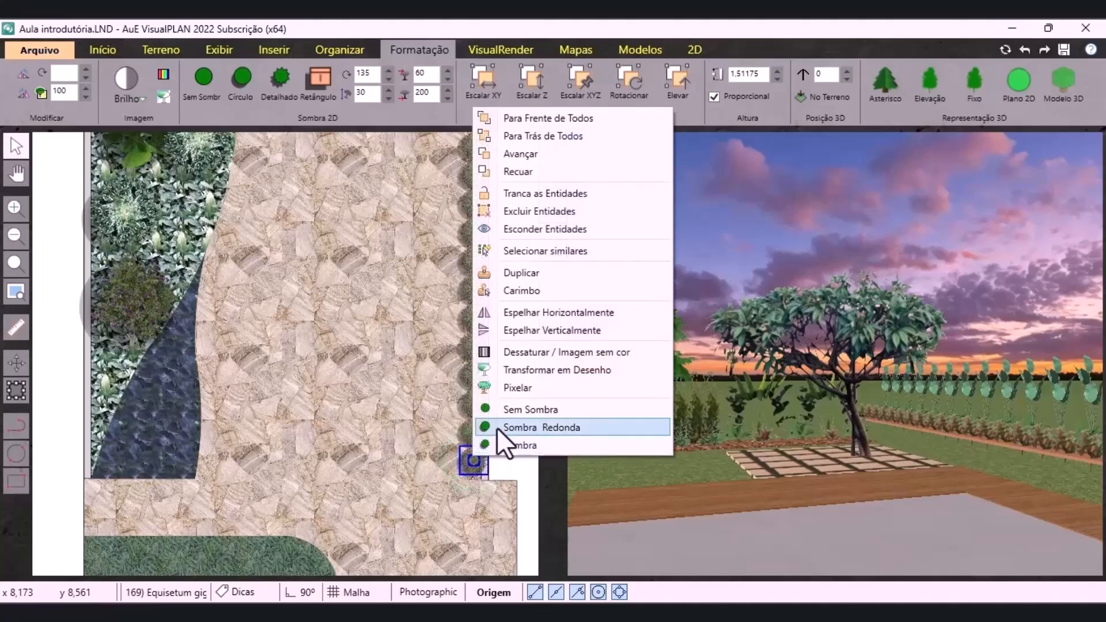
pyautogui.click(527, 251)
pyautogui.rightClick(472, 462)
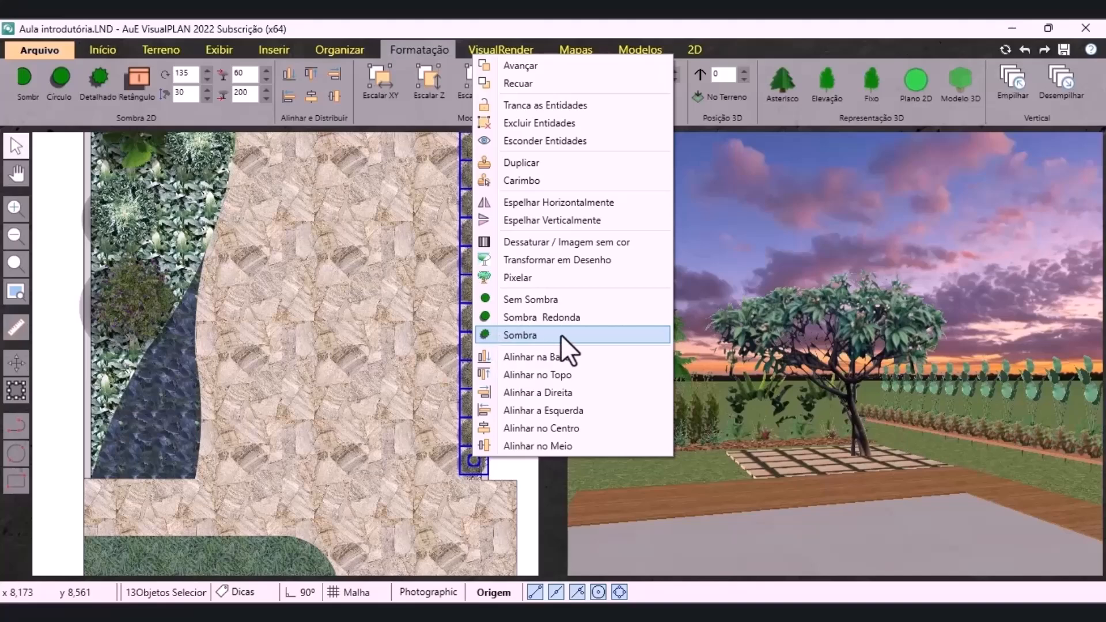
pyautogui.click(780, 118)
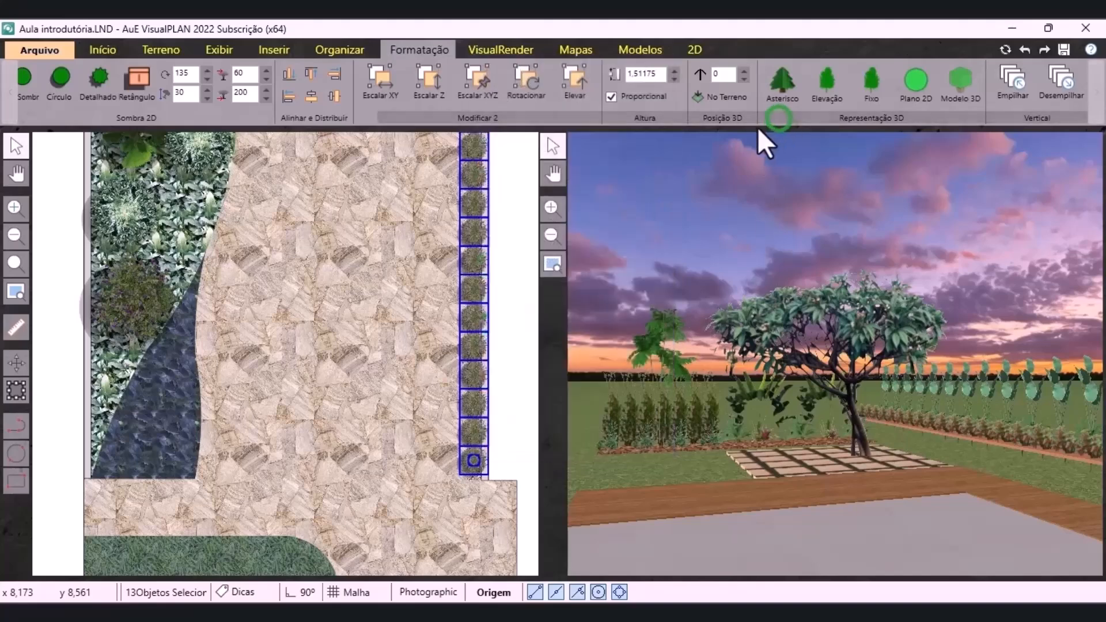
pyautogui.click(855, 120)
pyautogui.scroll(3, 954, 108)
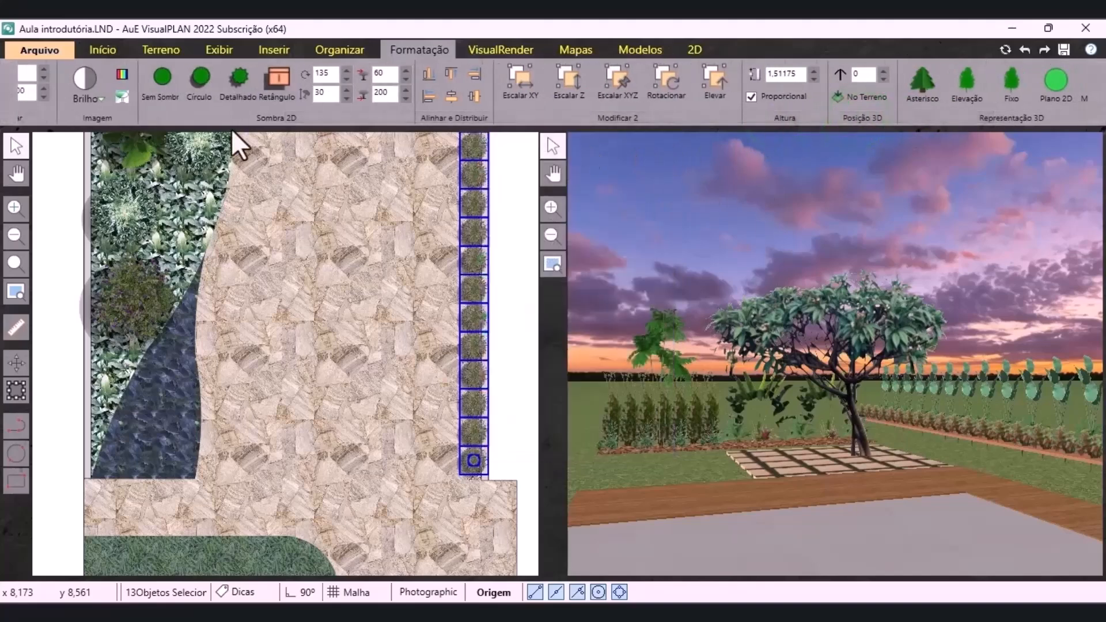
pyautogui.click(236, 92)
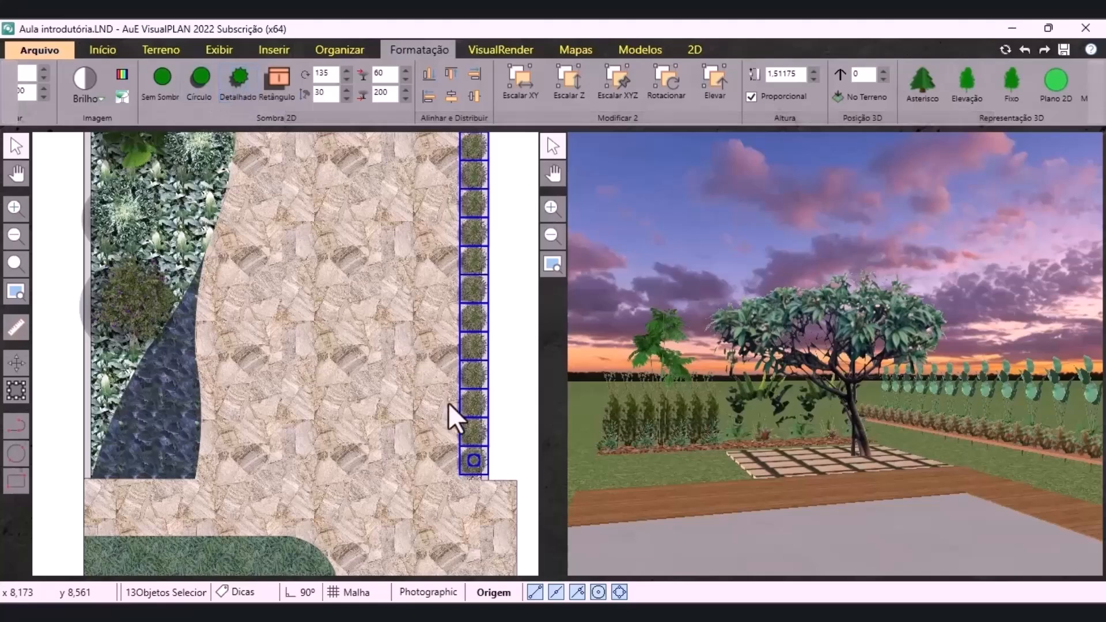
# Deselect the Equisetum plants along the edge of the driveway
pyautogui.rightClick(479, 455)
pyautogui.click(537, 323)
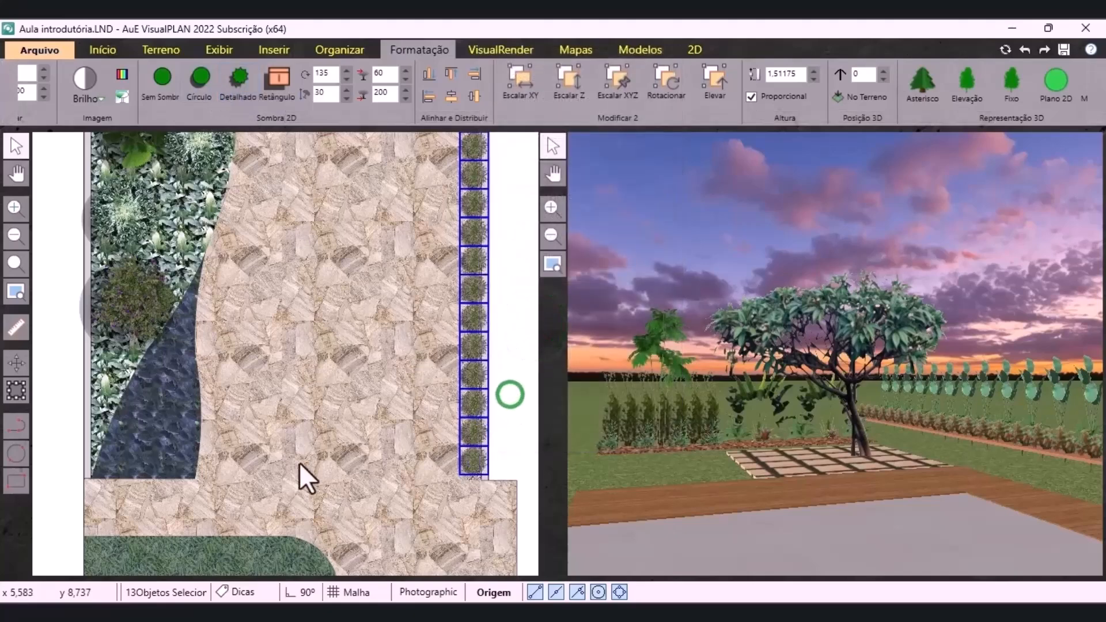
pyautogui.click(512, 436)
# Give the shrub, Philodendrons and large-leaved plant in the front bed and the spiky plant by the house the Detalhado 2D shadow
pyautogui.scroll(2, 97, 309)
pyautogui.scroll(-5, 195, 396)
pyautogui.scroll(3, 199, 409)
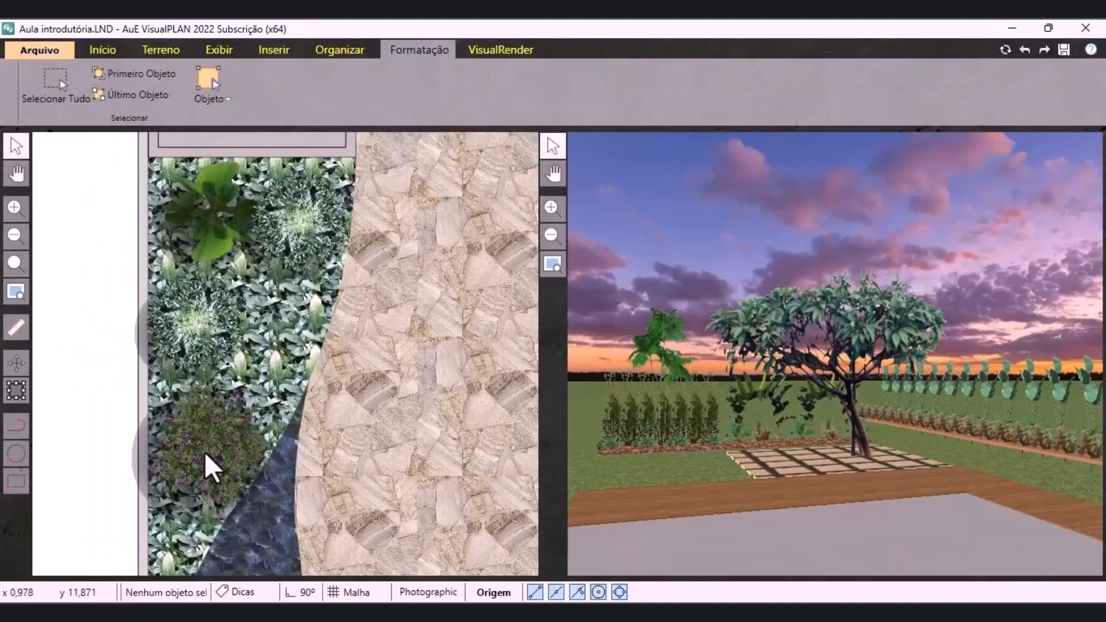
pyautogui.rightClick(209, 454)
pyautogui.click(191, 331)
pyautogui.rightClick(195, 330)
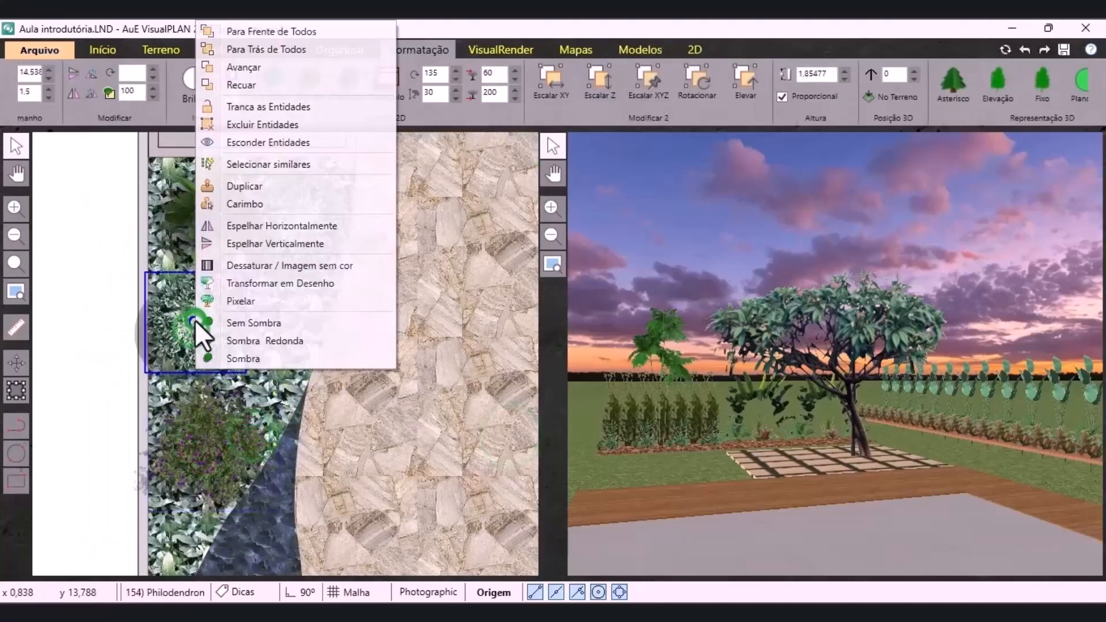
pyautogui.click(254, 164)
pyautogui.rightClick(196, 322)
pyautogui.click(257, 305)
pyautogui.click(206, 222)
pyautogui.click(346, 79)
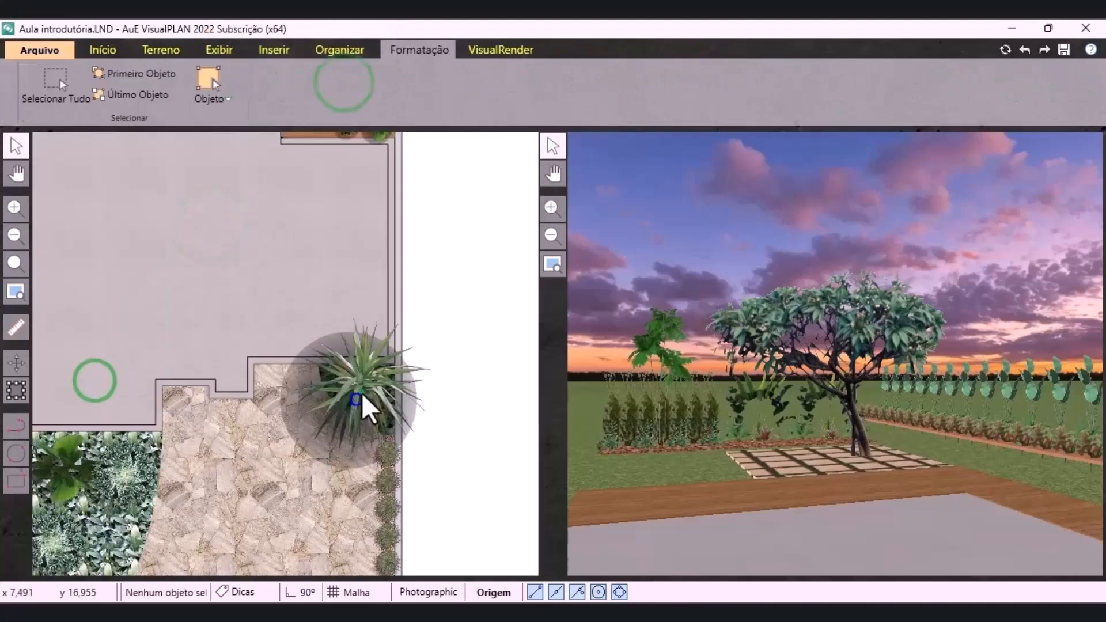
pyautogui.click(363, 403)
pyautogui.click(351, 81)
pyautogui.scroll(-5, 386, 461)
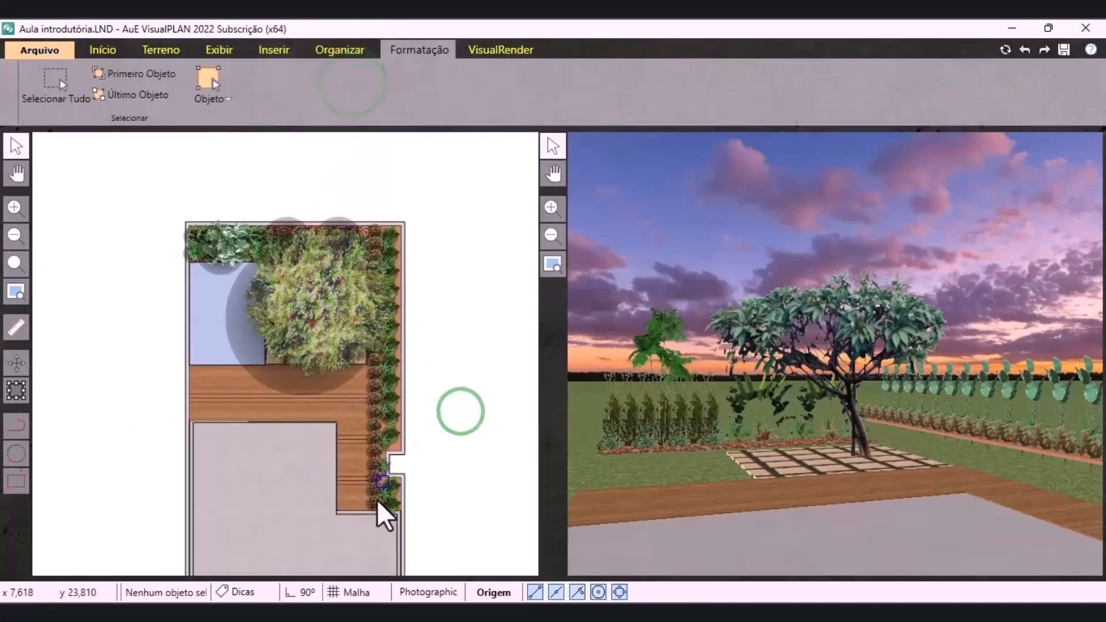
# Select the matching fan-leaved plants and strap-leaved plants in the side planter and give each group the Detalhado 2D shadow
pyautogui.scroll(4, 380, 490)
pyautogui.rightClick(411, 508)
pyautogui.click(480, 300)
pyautogui.rightClick(412, 440)
pyautogui.press('Escape')
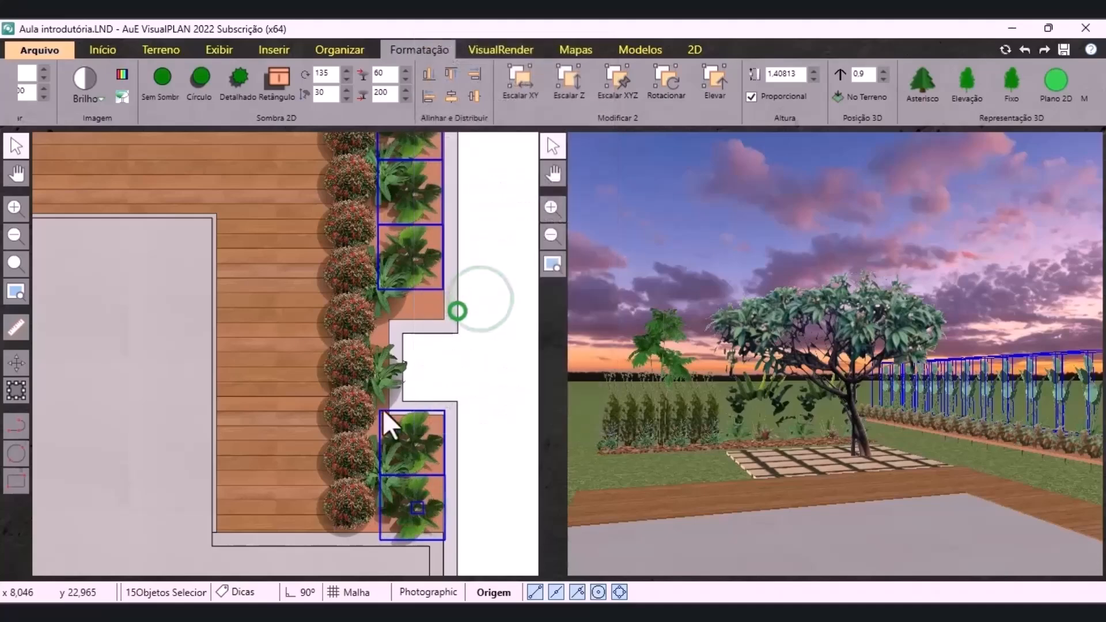
pyautogui.click(382, 379)
pyautogui.rightClick(382, 379)
pyautogui.click(429, 173)
pyautogui.click(236, 84)
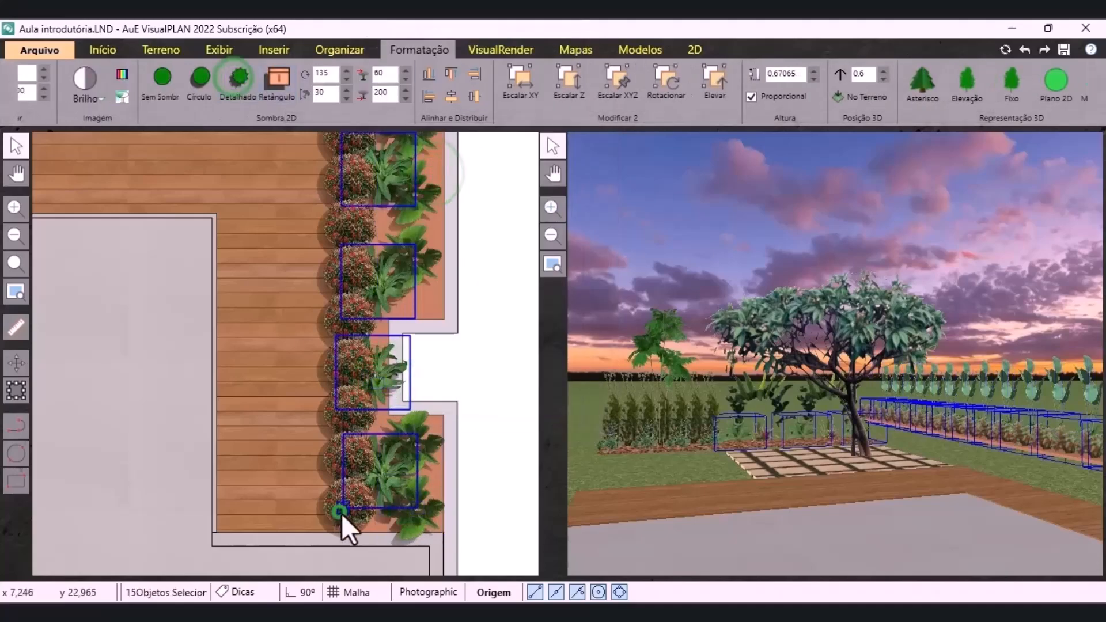
# Select all the round red-flowering shrubs along the deck, give them the Detalhado 2D shadow and deselect them
pyautogui.rightClick(341, 513)
pyautogui.click(397, 317)
pyautogui.click(238, 83)
pyautogui.click(484, 431)
pyautogui.click(471, 530)
# Give the Plumeria tree over the stepping stones the Detalhado 2D shadow
pyautogui.scroll(-3, 424, 501)
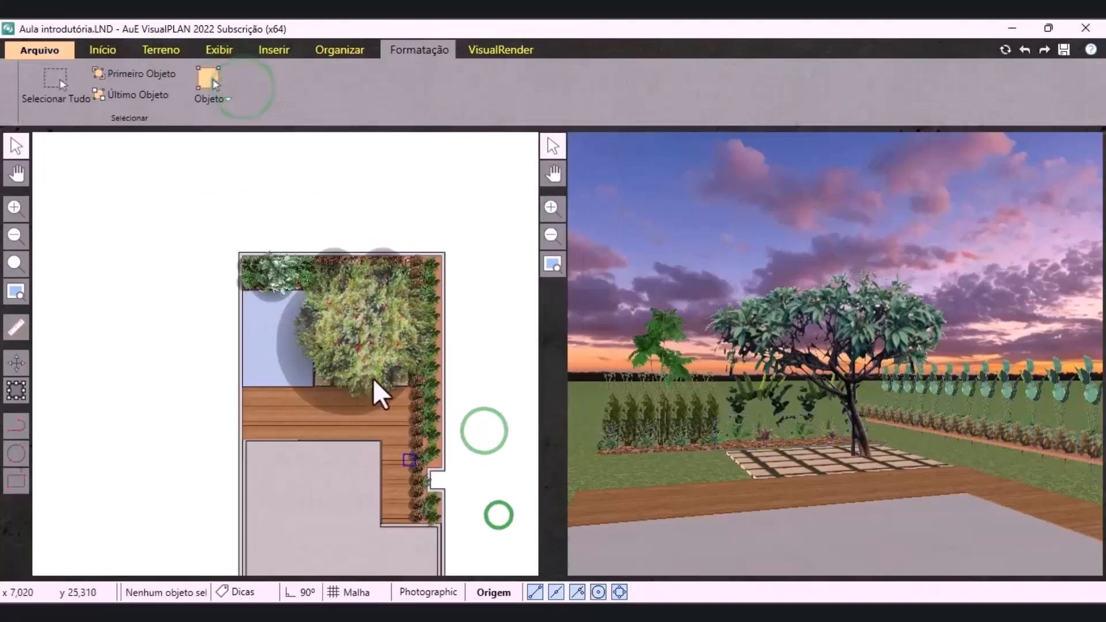
pyautogui.scroll(3, 386, 347)
pyautogui.click(386, 347)
pyautogui.click(354, 158)
# Select the Podocarpus, the low shrubs and the Areca triandra beside the pool by similarity and give them the Detalhado 2D shadow
pyautogui.scroll(2, 132, 328)
pyautogui.rightClick(133, 327)
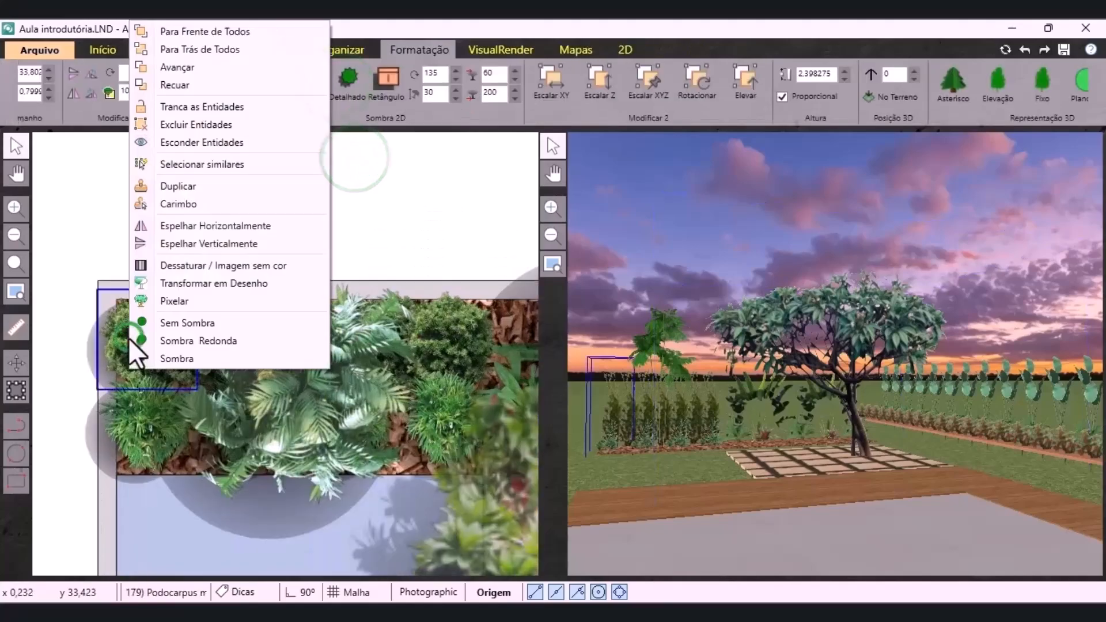
pyautogui.click(212, 168)
pyautogui.click(171, 301)
pyautogui.rightClick(153, 438)
pyautogui.click(240, 213)
pyautogui.rightClick(300, 347)
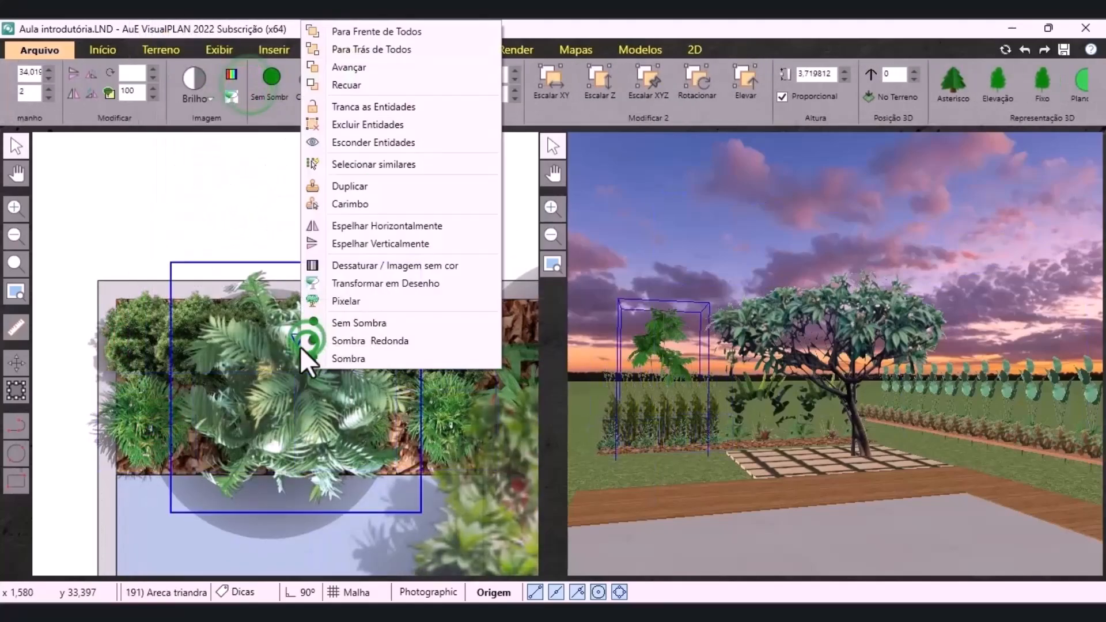
pyautogui.click(353, 165)
# Move the Plumeria tree off the stepping stones to the empty area outside the plot and deselect it
pyautogui.scroll(-4, 164, 239)
pyautogui.scroll(3, 403, 248)
pyautogui.scroll(-2, 299, 299)
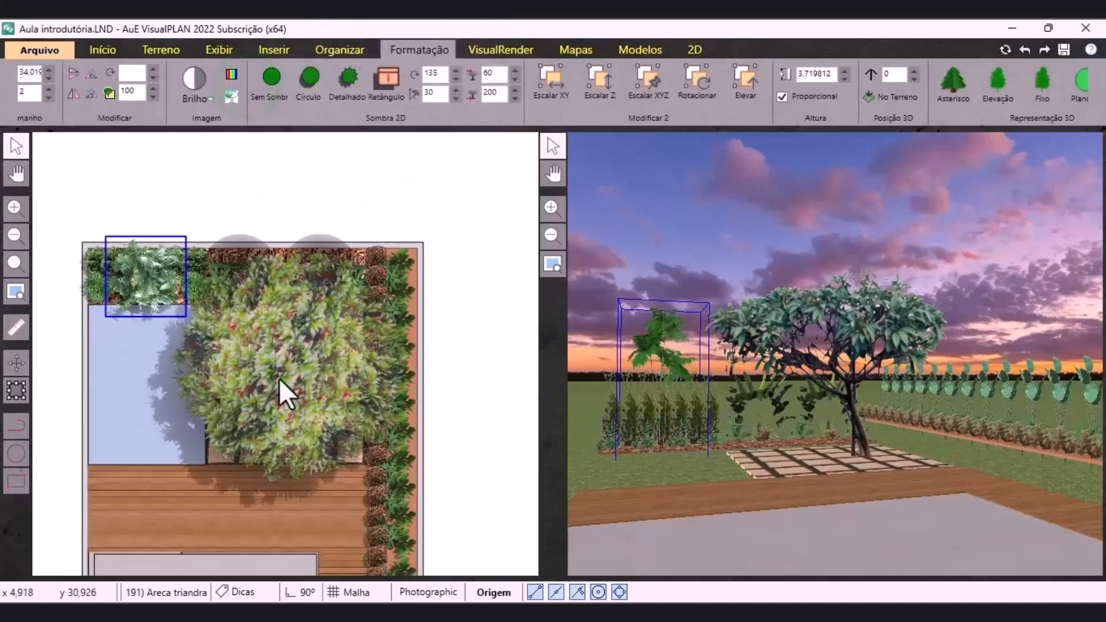
pyautogui.moveTo(279, 378); pyautogui.dragTo(534, 392)
pyautogui.click(331, 159)
# Give the two tall plants and the two purple bromeliads in the bed behind the stepping stones the Detalhado 2D shadow
pyautogui.scroll(4, 261, 202)
pyautogui.rightClick(228, 328)
pyautogui.click(288, 164)
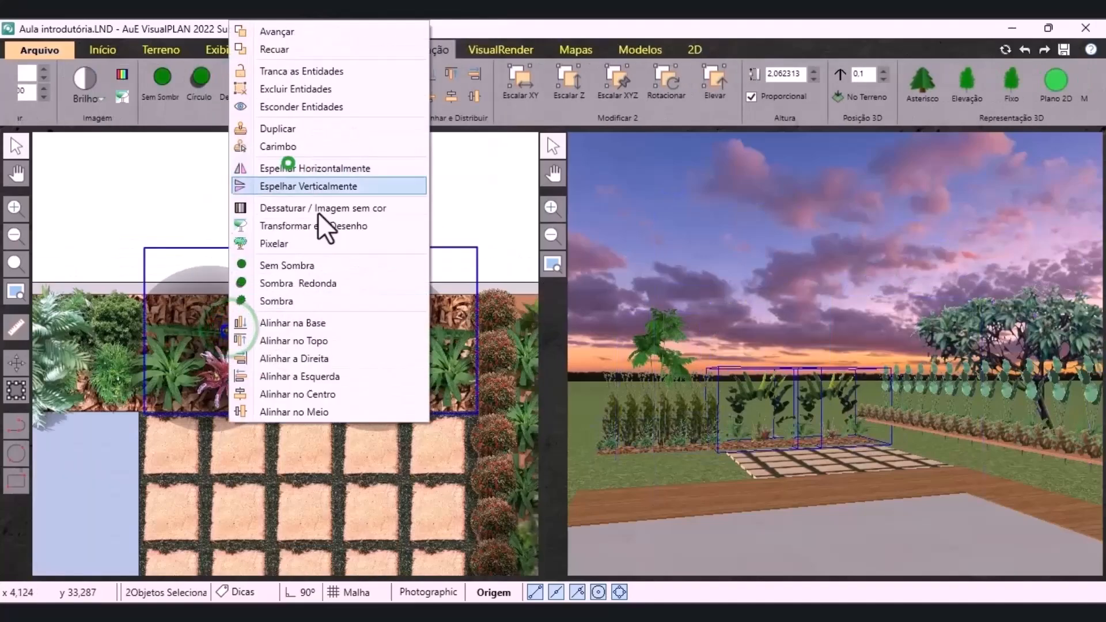
pyautogui.click(291, 167)
pyautogui.rightClick(385, 380)
pyautogui.click(433, 173)
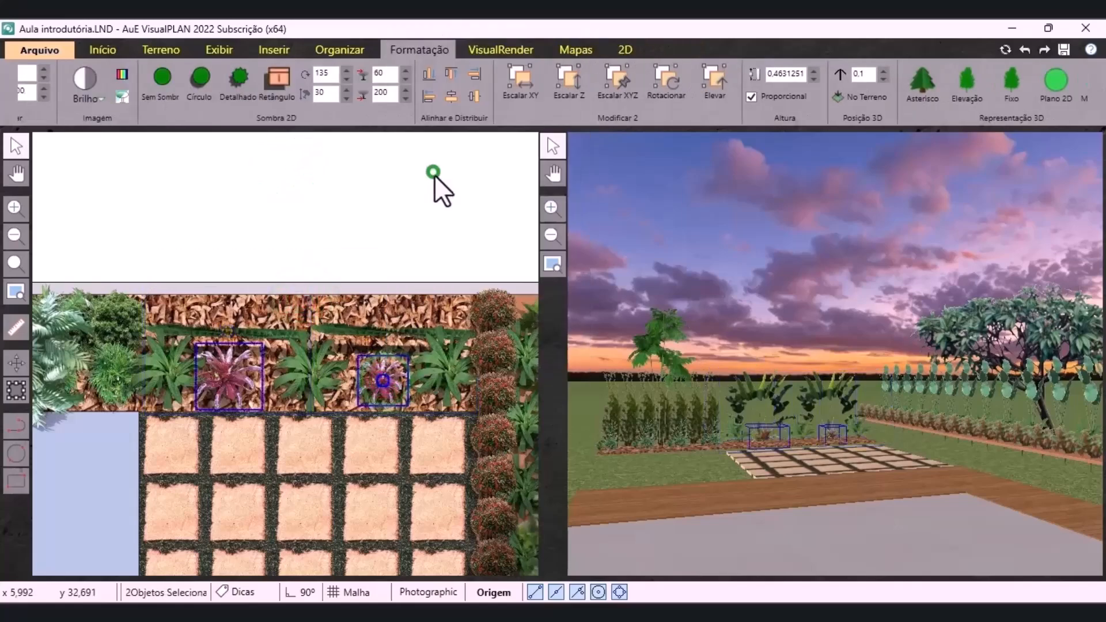
pyautogui.click(233, 84)
pyautogui.click(428, 229)
pyautogui.click(391, 197)
# Move the Plumeria tree back over the stepping stones
pyautogui.scroll(-3, 391, 193)
pyautogui.click(1005, 563)
pyautogui.scroll(-2, 314, 397)
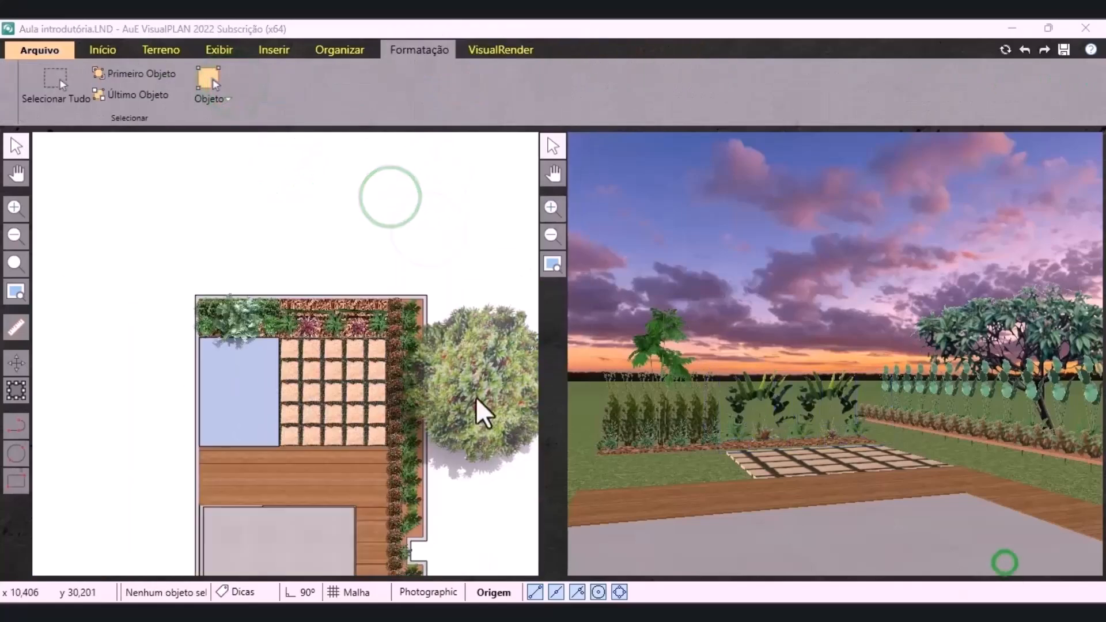
pyautogui.moveTo(489, 400); pyautogui.dragTo(346, 400)
# Hide the Plumeria tree and restore it from the list of hidden objects
pyautogui.rightClick(346, 400)
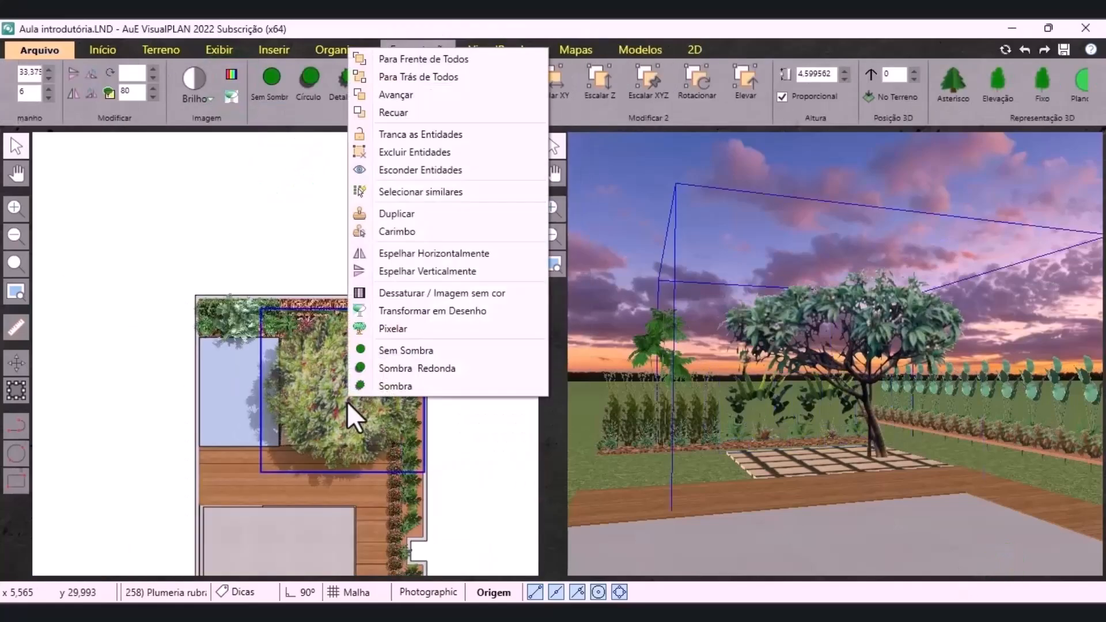
pyautogui.click(406, 168)
pyautogui.click(372, 206)
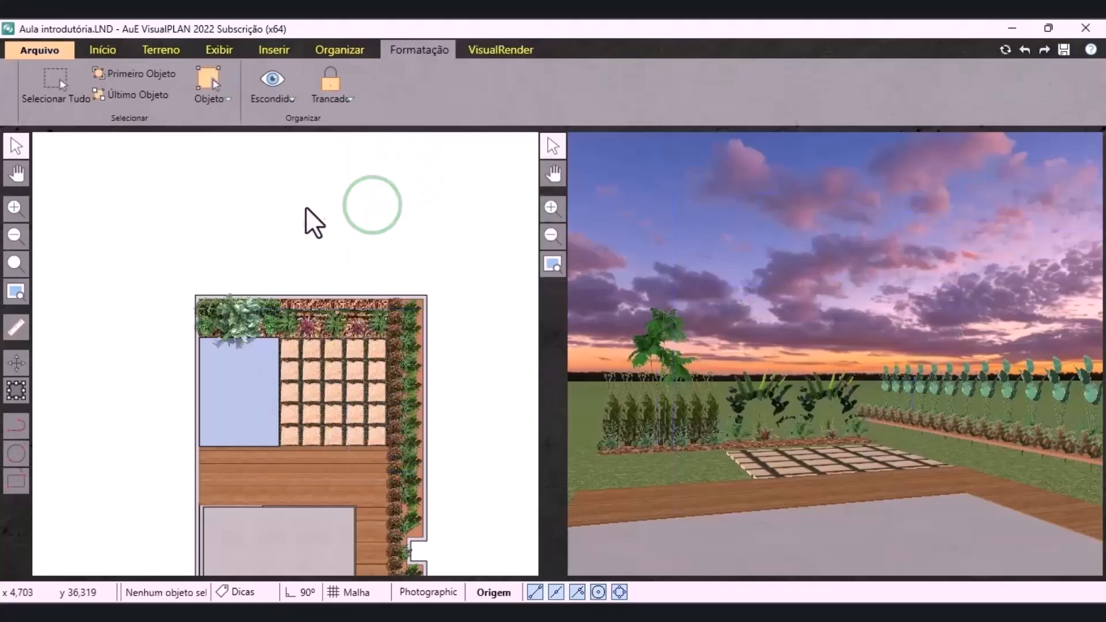
pyautogui.click(289, 99)
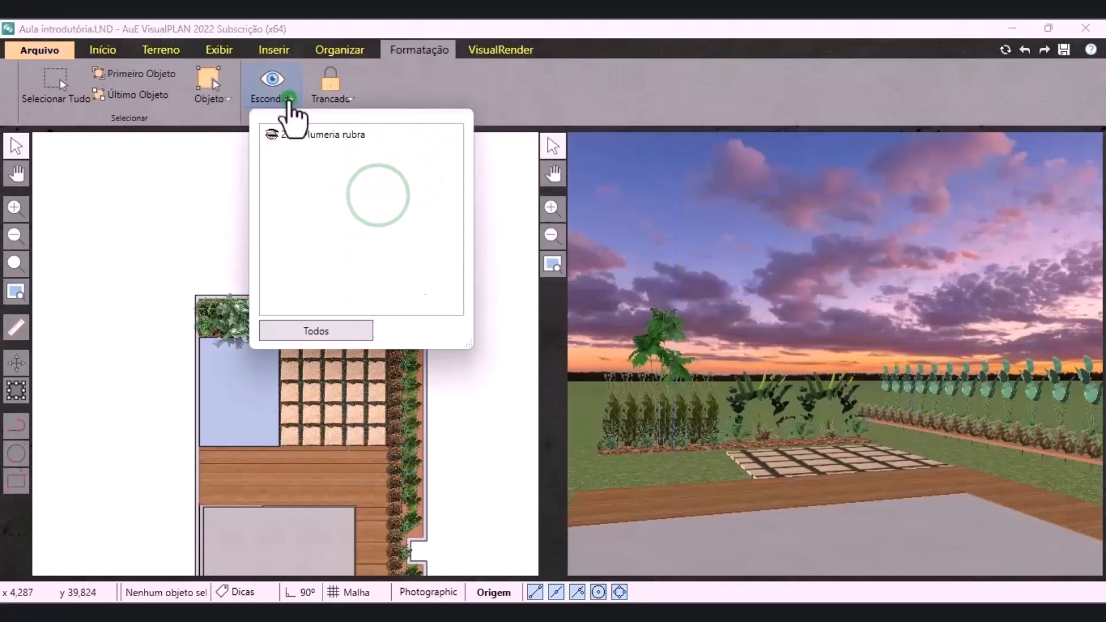
pyautogui.click(315, 138)
pyautogui.click(482, 401)
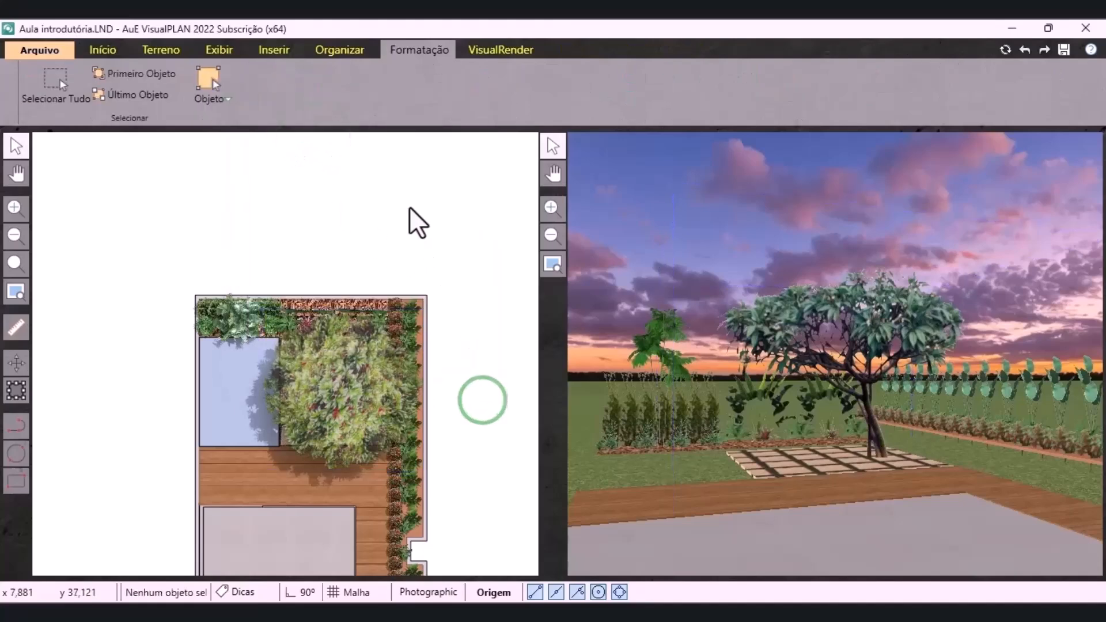
# Lock the Plumeria tree in place and unlock it from the list of locked objects
pyautogui.scroll(-2, 410, 208)
pyautogui.click(354, 344)
pyautogui.rightClick(365, 331)
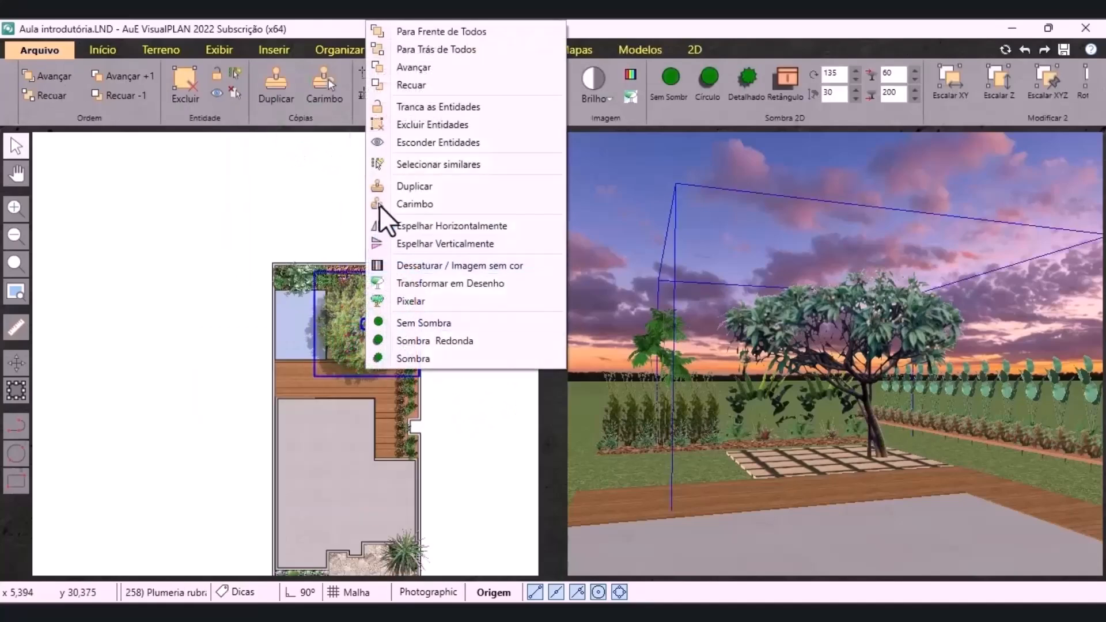
pyautogui.click(412, 108)
pyautogui.scroll(2, 348, 211)
pyautogui.click(344, 99)
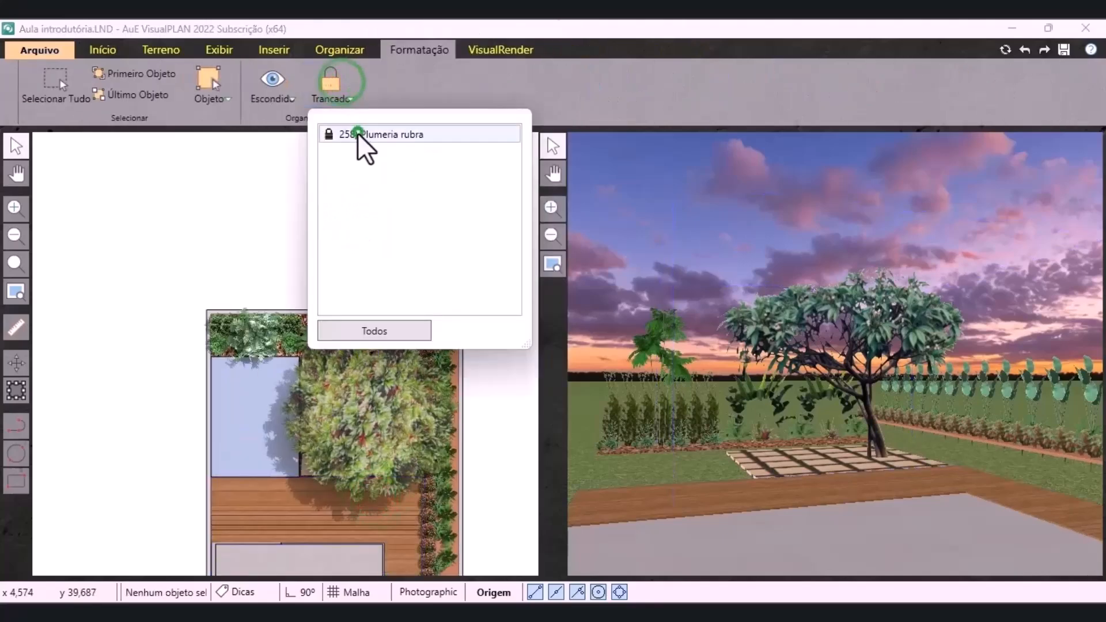
pyautogui.click(360, 134)
pyautogui.click(369, 331)
pyautogui.click(267, 276)
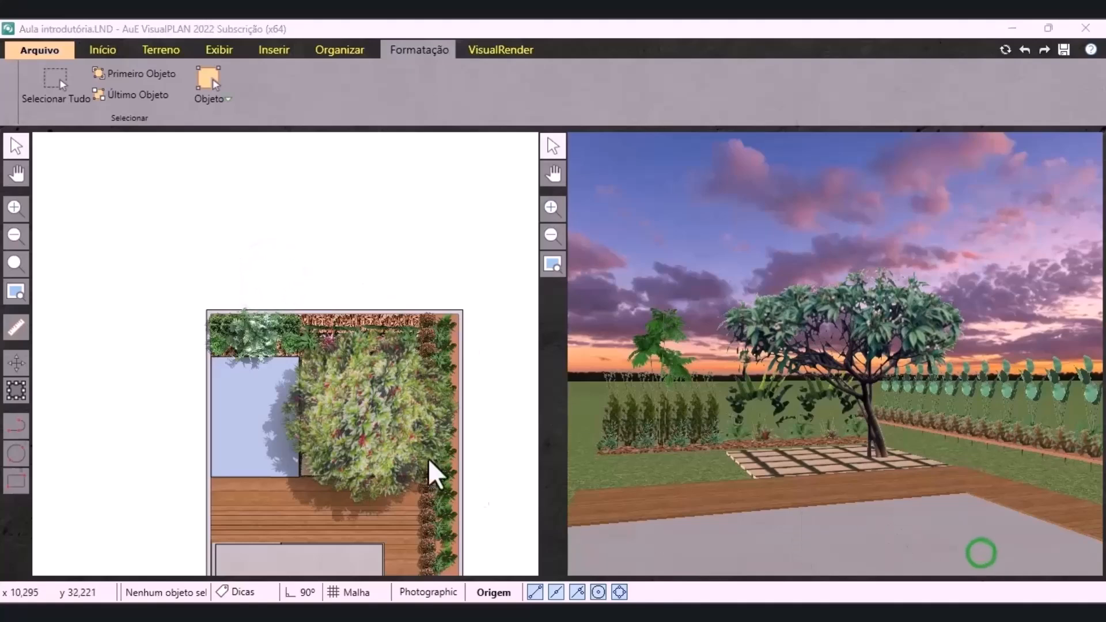
# Search the catalogue's dividers for mu.po29 and choose the Terrazzo wall
pyautogui.scroll(-2, 481, 489)
pyautogui.click(103, 50)
pyautogui.click(68, 109)
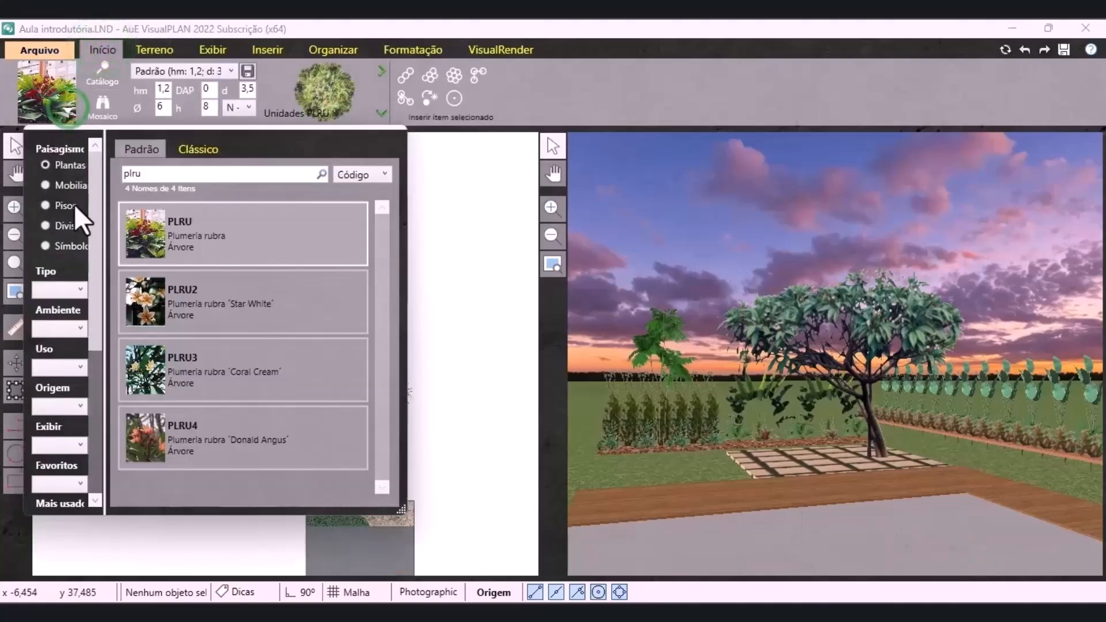
pyautogui.click(56, 224)
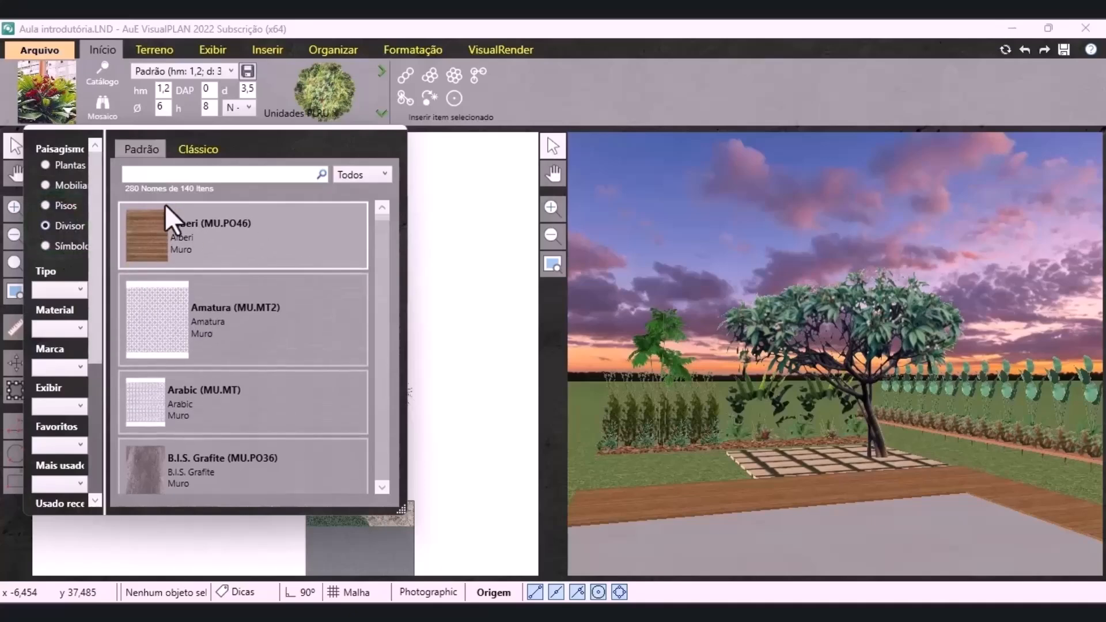
pyautogui.click(164, 174)
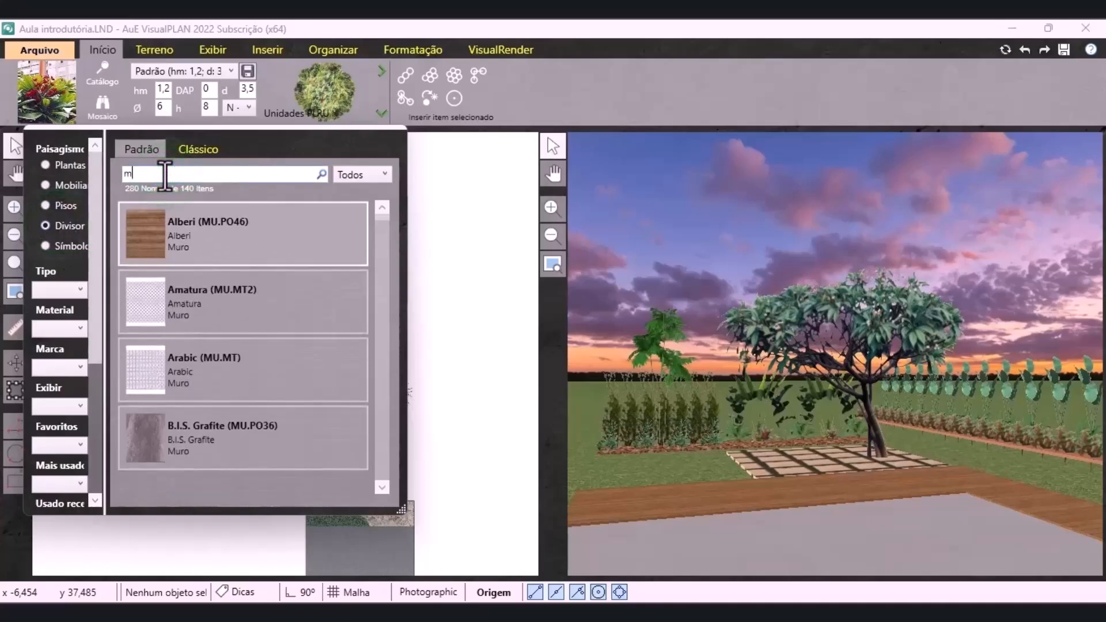
pyautogui.write('mu.po29')
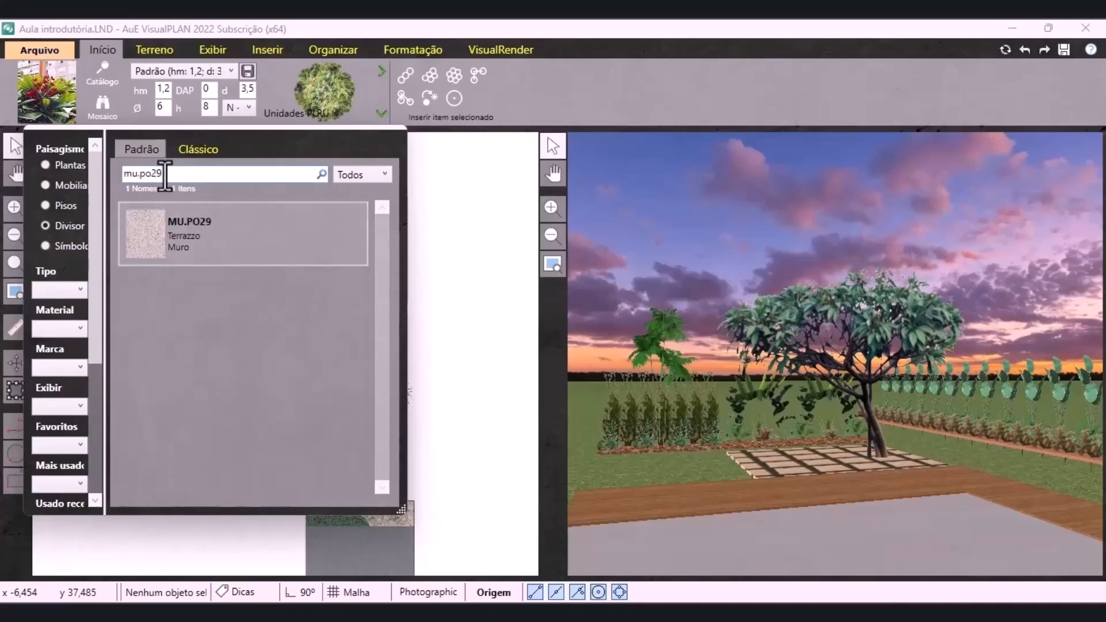
pyautogui.click(183, 237)
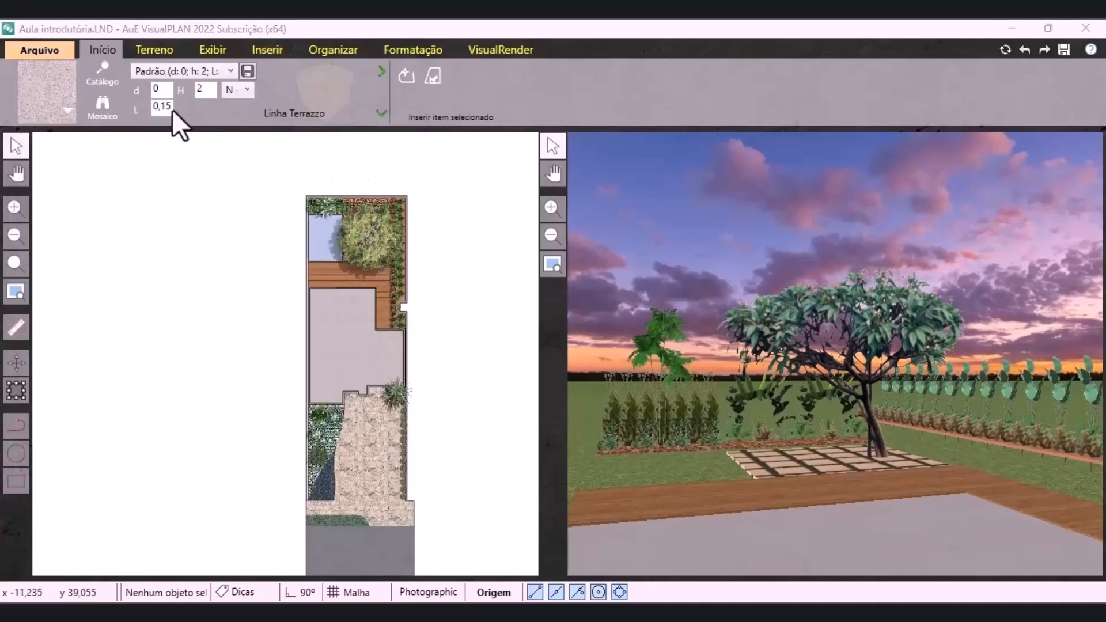
# Set the Terrazzo wall's height to 2,5 and start its line at the boundary wall's end beside the last Equisetum
pyautogui.click(201, 90)
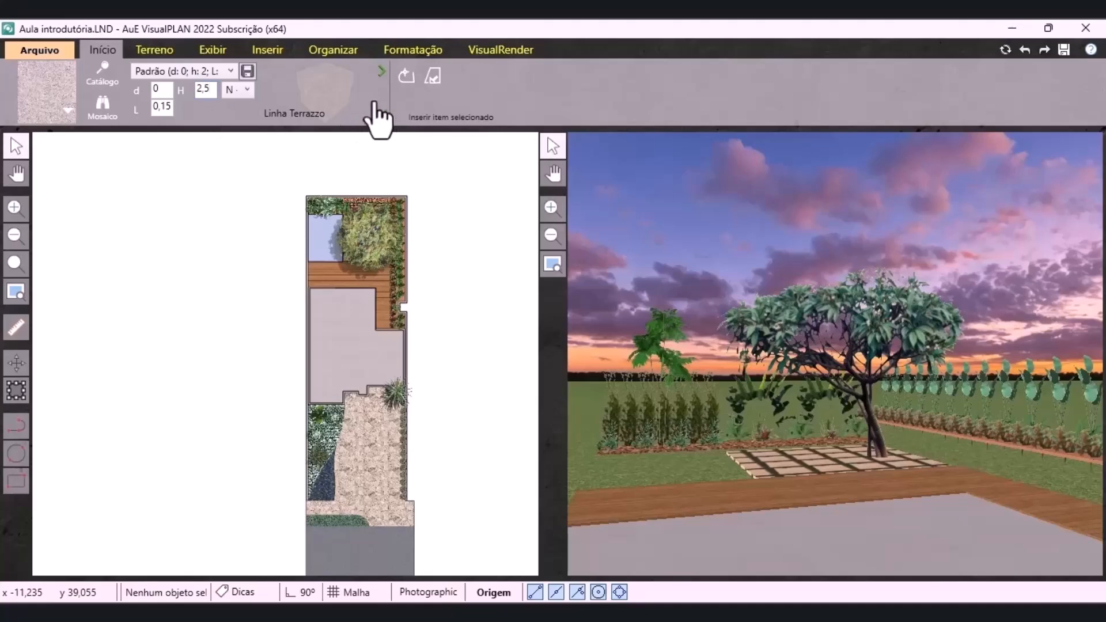
pyautogui.click(403, 76)
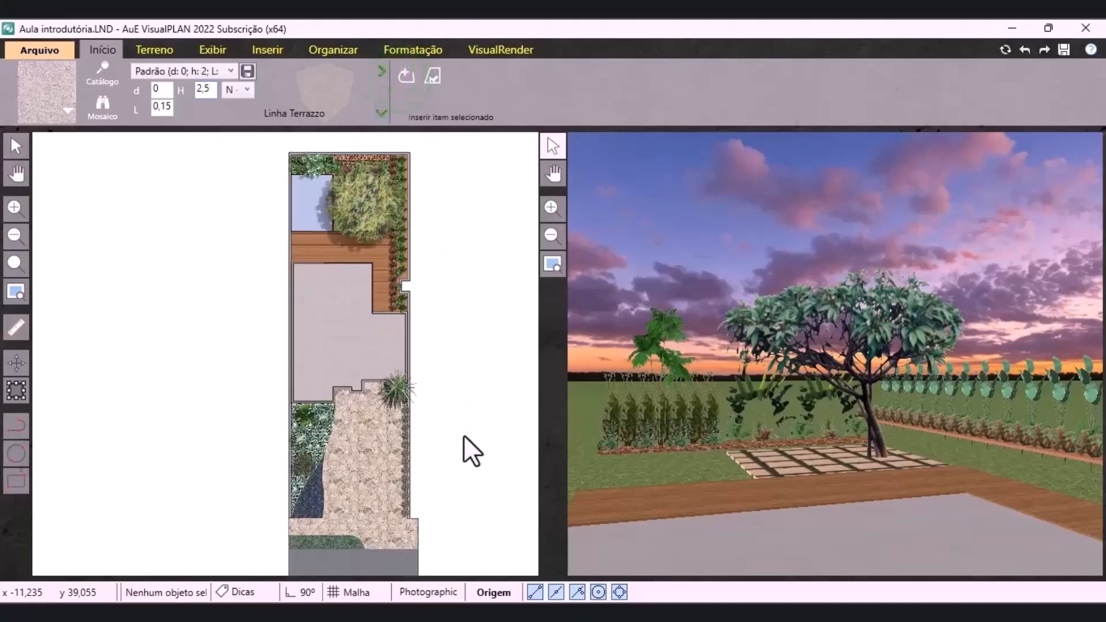
pyautogui.scroll(5, 434, 521)
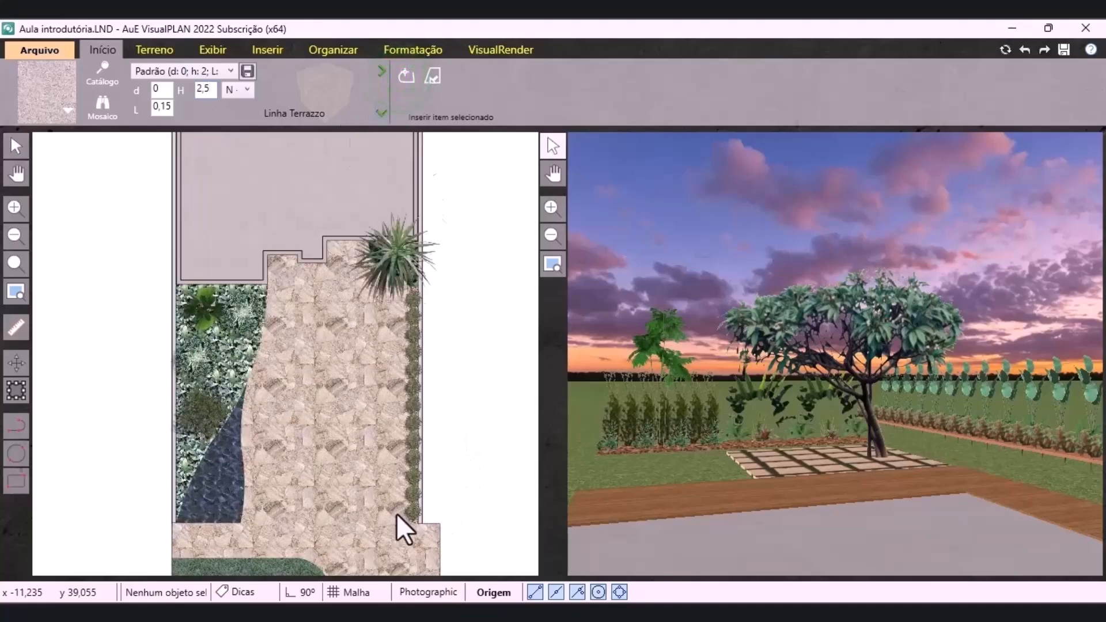
pyautogui.scroll(5, 423, 531)
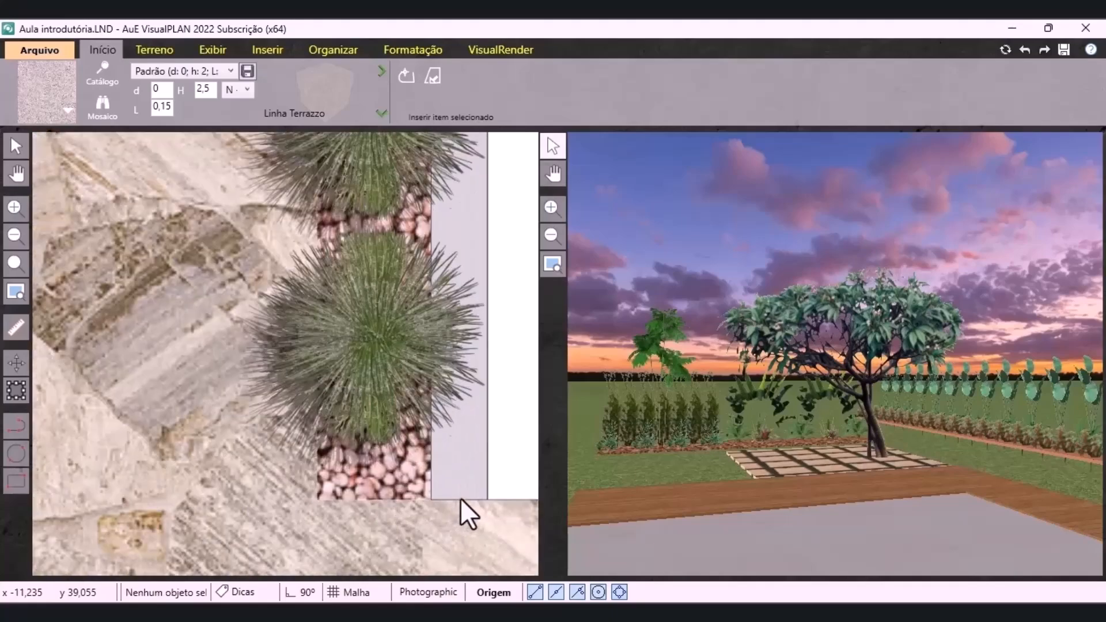
pyautogui.click(458, 500)
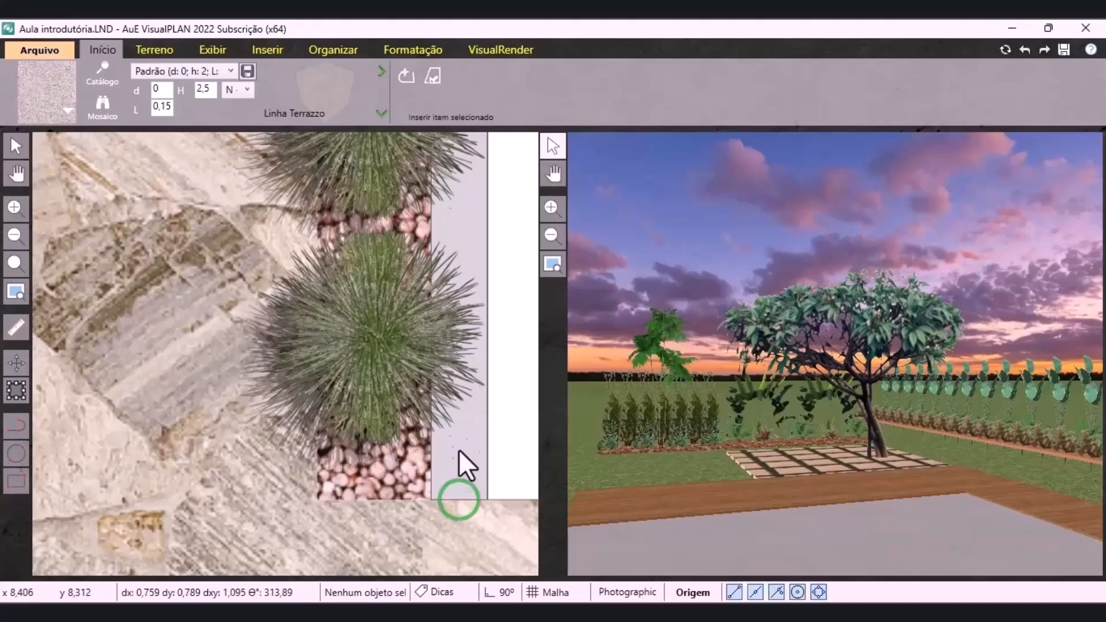
pyautogui.click(458, 501)
pyautogui.scroll(-3, 445, 570)
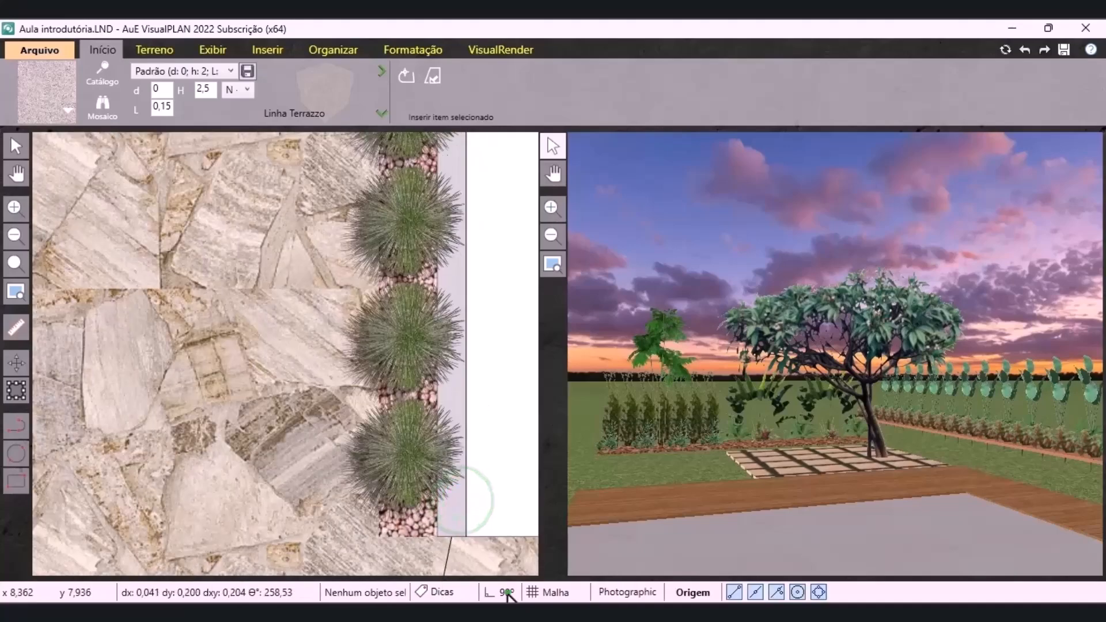
# Turn on the 90° constraint and draw the wall's first straight segment along the boundary up to the notch beside the deck
pyautogui.click(507, 592)
pyautogui.scroll(-6, 432, 516)
pyautogui.scroll(-4, 432, 520)
pyautogui.scroll(3, 408, 166)
pyautogui.scroll(8, 450, 193)
pyautogui.moveTo(500, 241); pyautogui.dragTo(405, 309, button='middle')
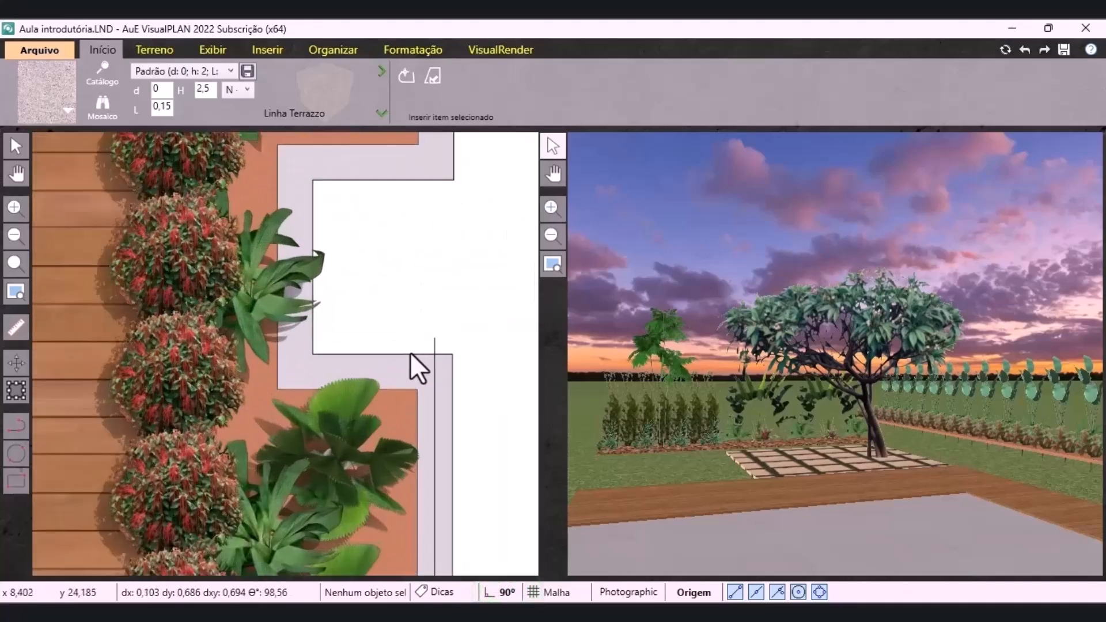
pyautogui.click(435, 373)
# Trace the Terrazzo wall around the corners of the notch beside the deck, toggling the 90° constraint off and on as needed
pyautogui.scroll(3, 308, 369)
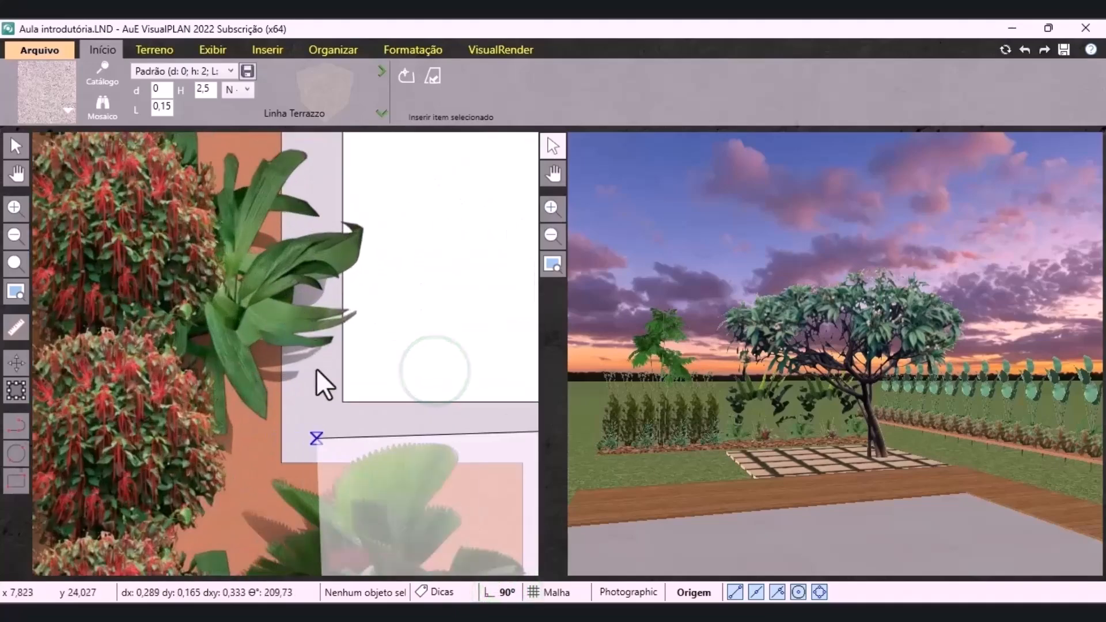
pyautogui.click(501, 593)
pyautogui.scroll(2, 317, 446)
pyautogui.click(309, 435)
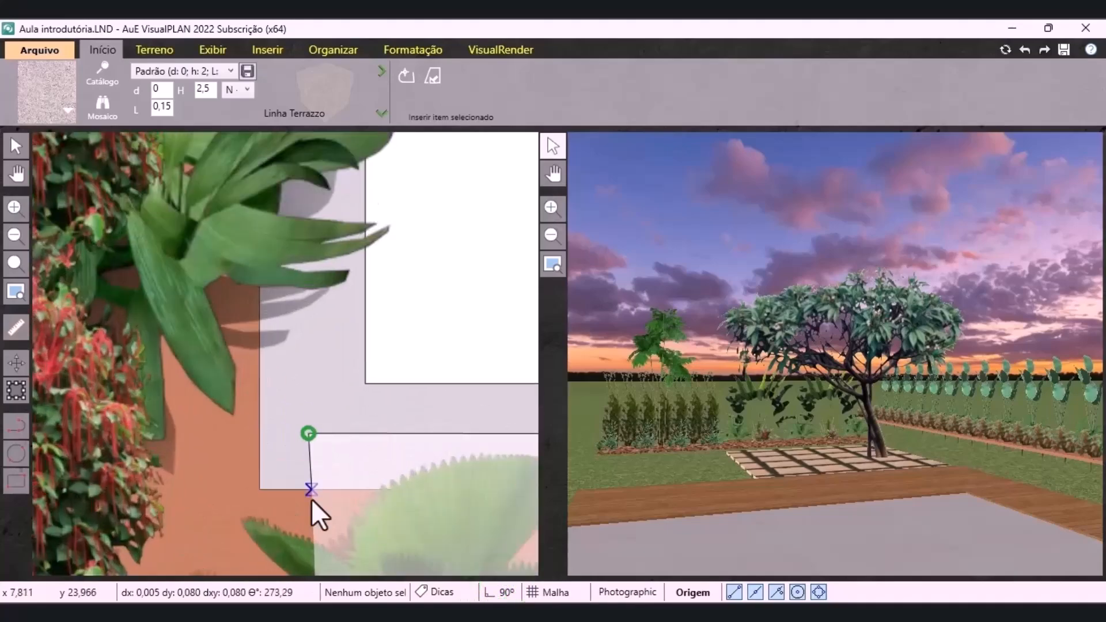
pyautogui.scroll(-8, 314, 486)
pyautogui.scroll(4, 313, 402)
pyautogui.click(505, 591)
pyautogui.click(314, 373)
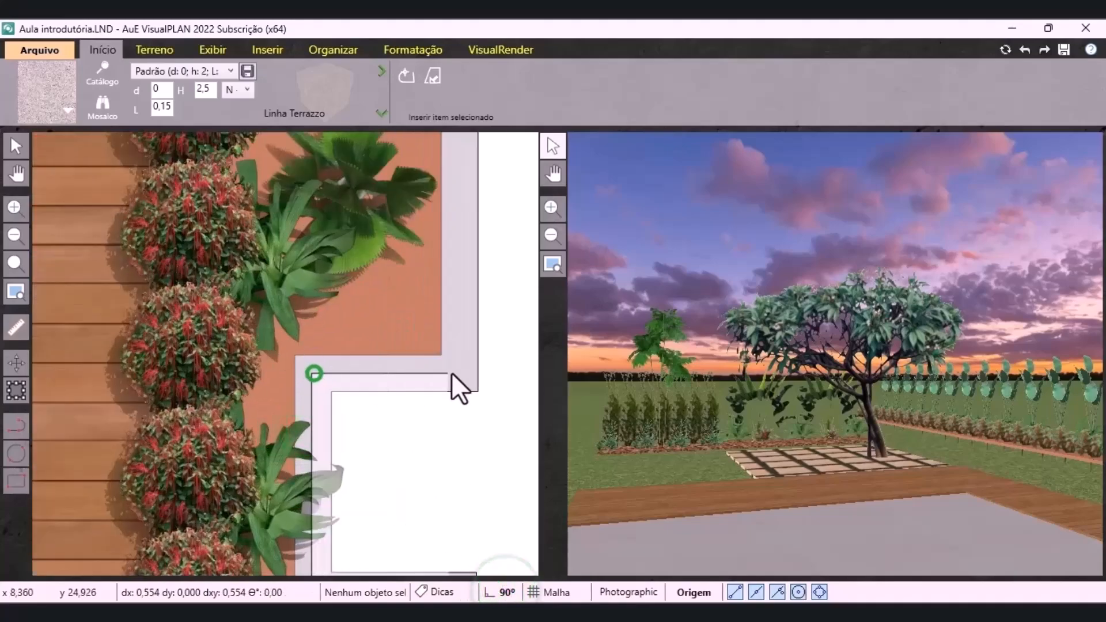
pyautogui.click(459, 372)
# Continue the wall along the side boundary to the rear corner and across the rear boundary to the opposite corner
pyautogui.scroll(-6, 451, 459)
pyautogui.scroll(-5, 451, 459)
pyautogui.scroll(6, 455, 300)
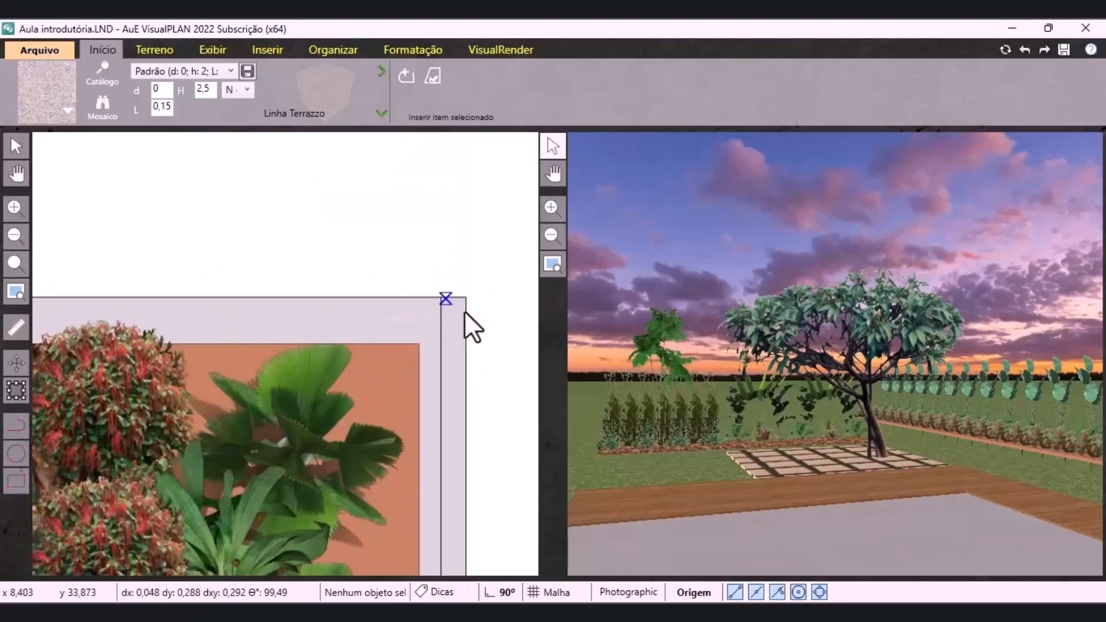
pyautogui.click(440, 321)
pyautogui.scroll(-3, 441, 320)
pyautogui.scroll(6, 171, 331)
pyautogui.click(179, 330)
# Run the Terrazzo wall down the opposite side boundary to its front end beside the stone paving and finish it
pyautogui.scroll(-8, 178, 287)
pyautogui.scroll(-2, 190, 322)
pyautogui.scroll(10, 173, 415)
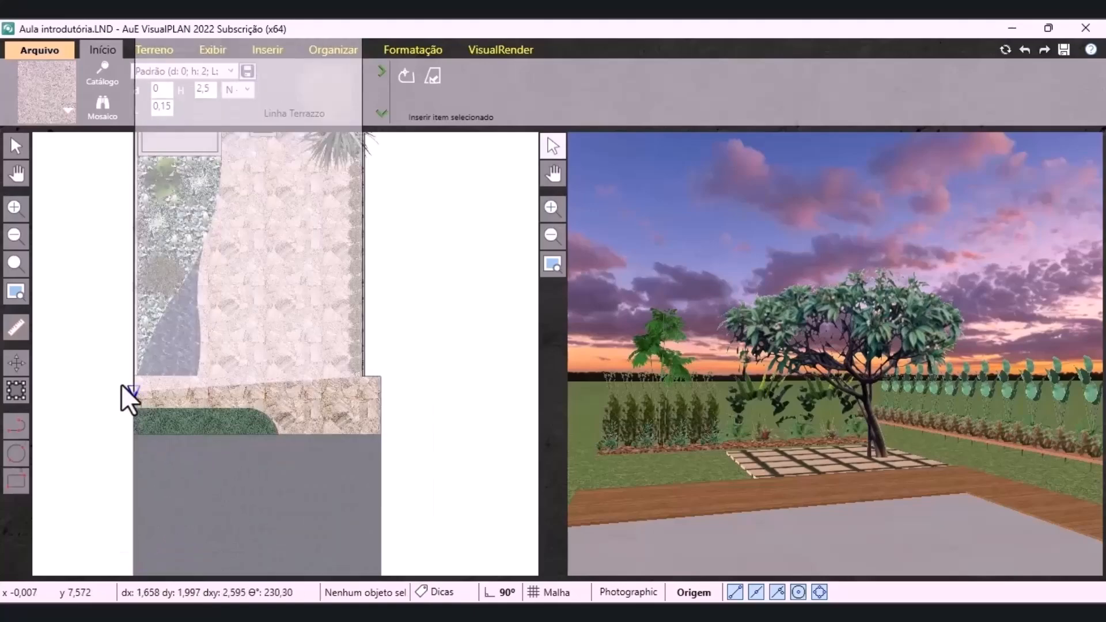
pyautogui.click(189, 434)
pyautogui.scroll(-10, 285, 293)
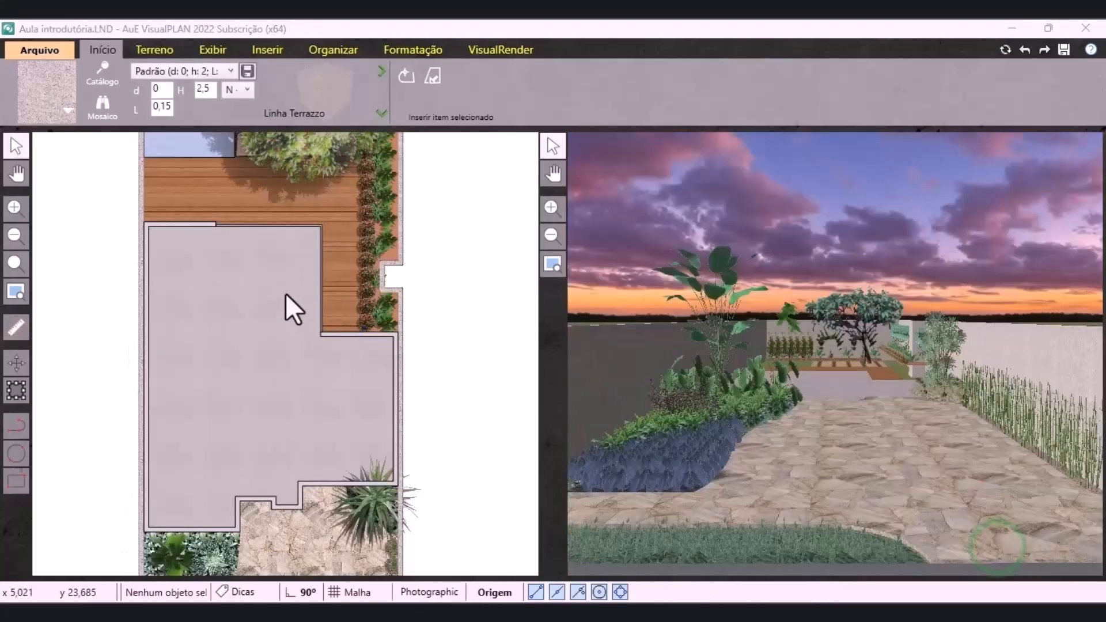
# Convert the house's main wall outline from a polyline into a 3D volume
pyautogui.click(167, 228)
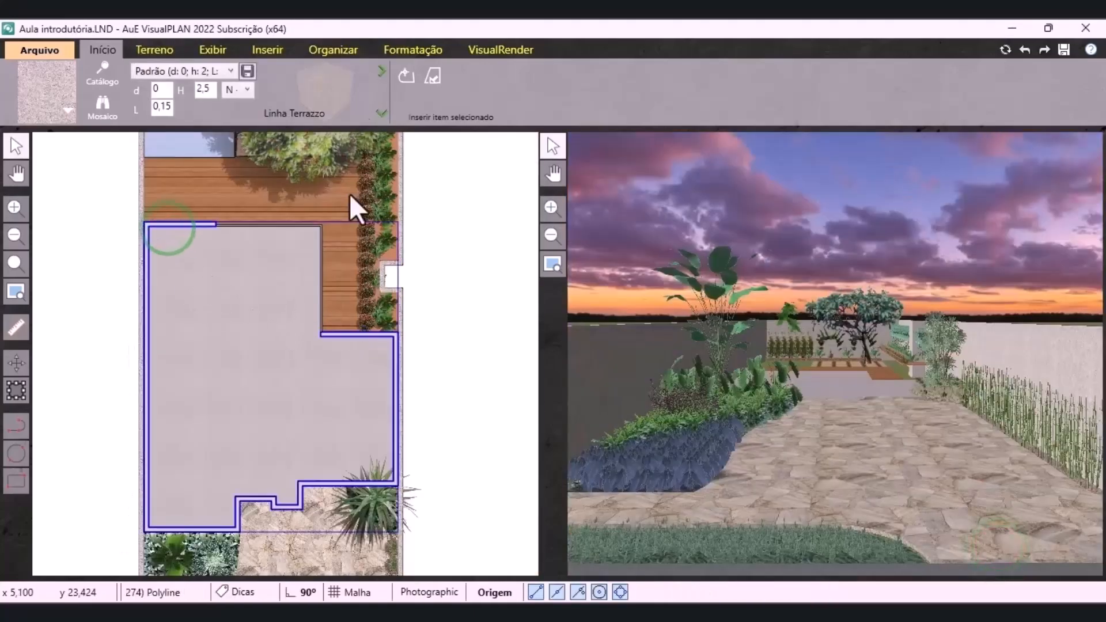
pyautogui.click(416, 50)
pyautogui.click(687, 116)
pyautogui.scroll(-3, 703, 118)
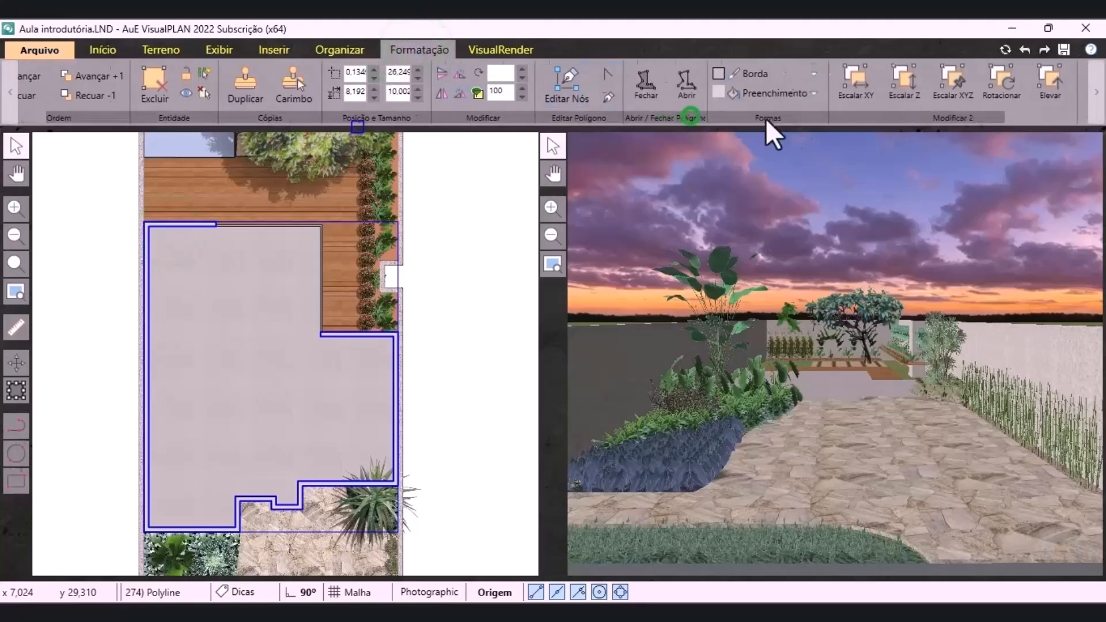
pyautogui.click(1019, 89)
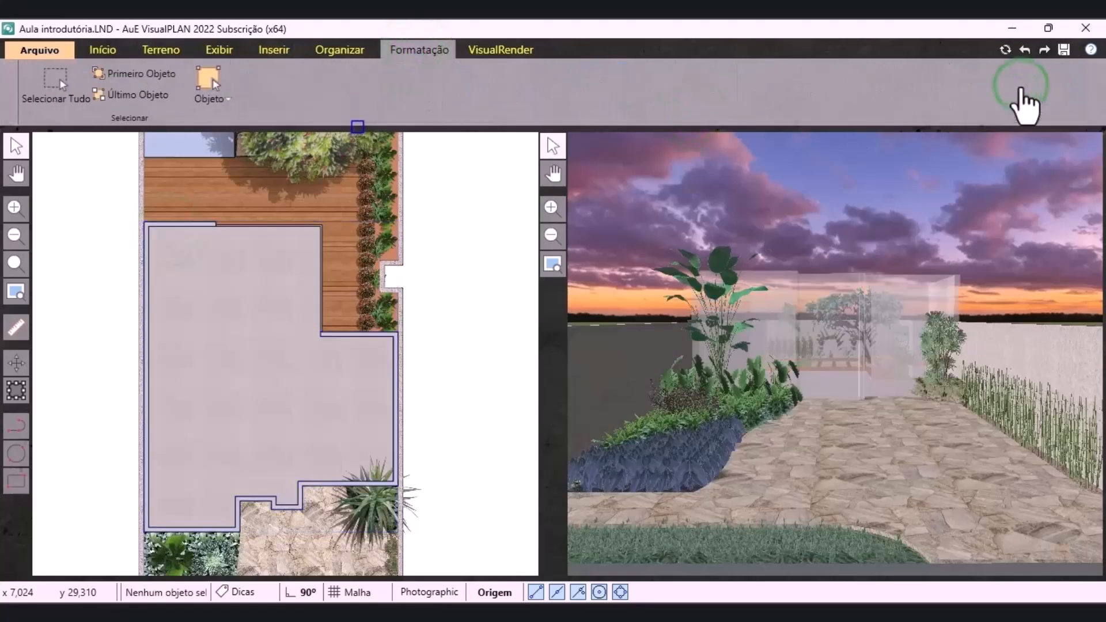
# Switch the house wall volume to a material finish and search the materials for mu.po29
pyautogui.click(403, 372)
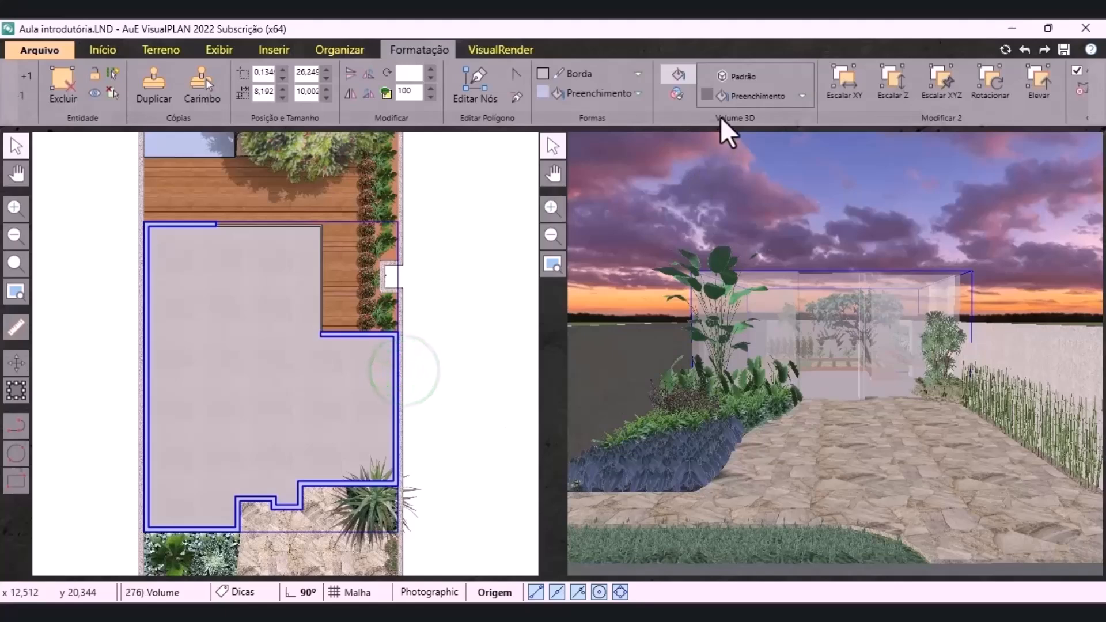
pyautogui.scroll(-5, 749, 119)
pyautogui.click(466, 93)
pyautogui.click(520, 97)
pyautogui.click(632, 137)
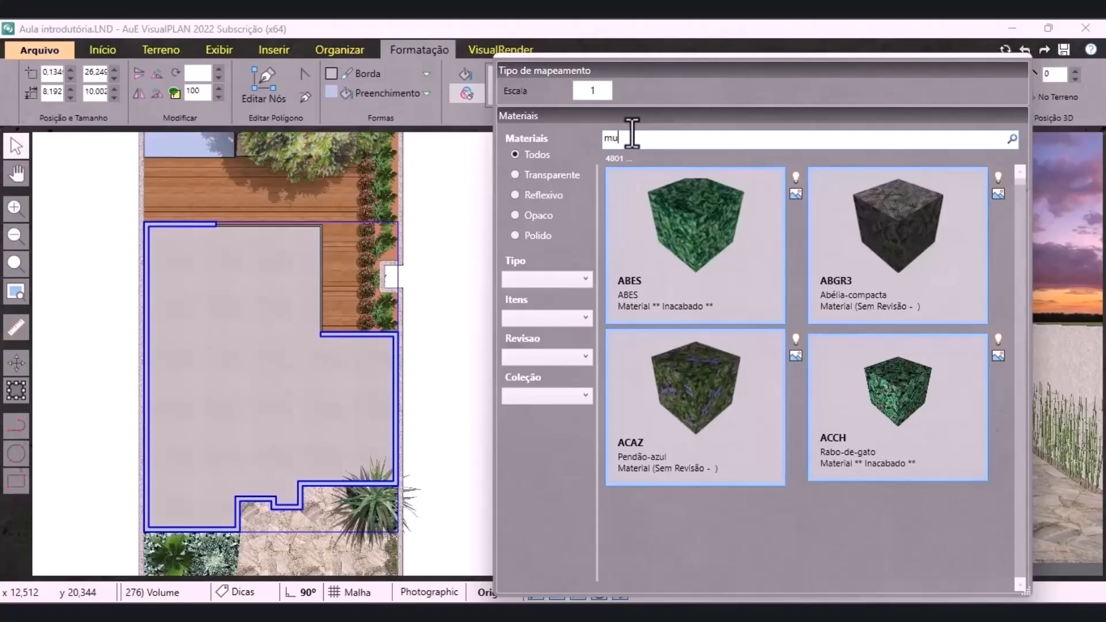
pyautogui.write('mu.po')
pyautogui.press('Return')
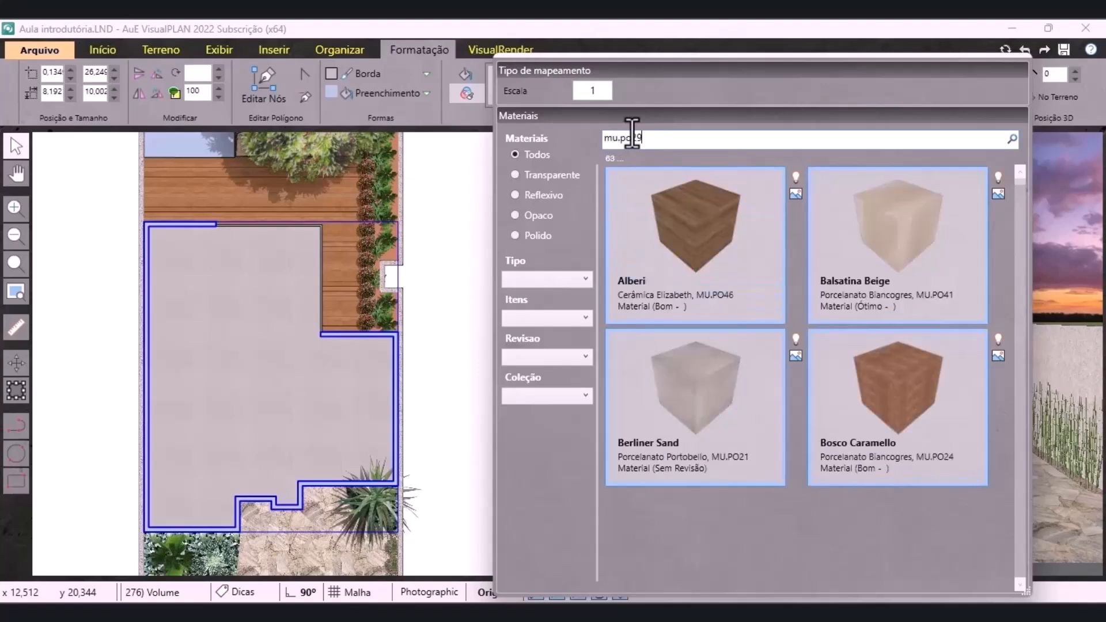
pyautogui.write('29')
pyautogui.press('Return')
# Set the mapping scale to 0,5 and apply the Terrazzo material to the house wall volume
pyautogui.doubleClick(594, 89)
pyautogui.write('0,5')
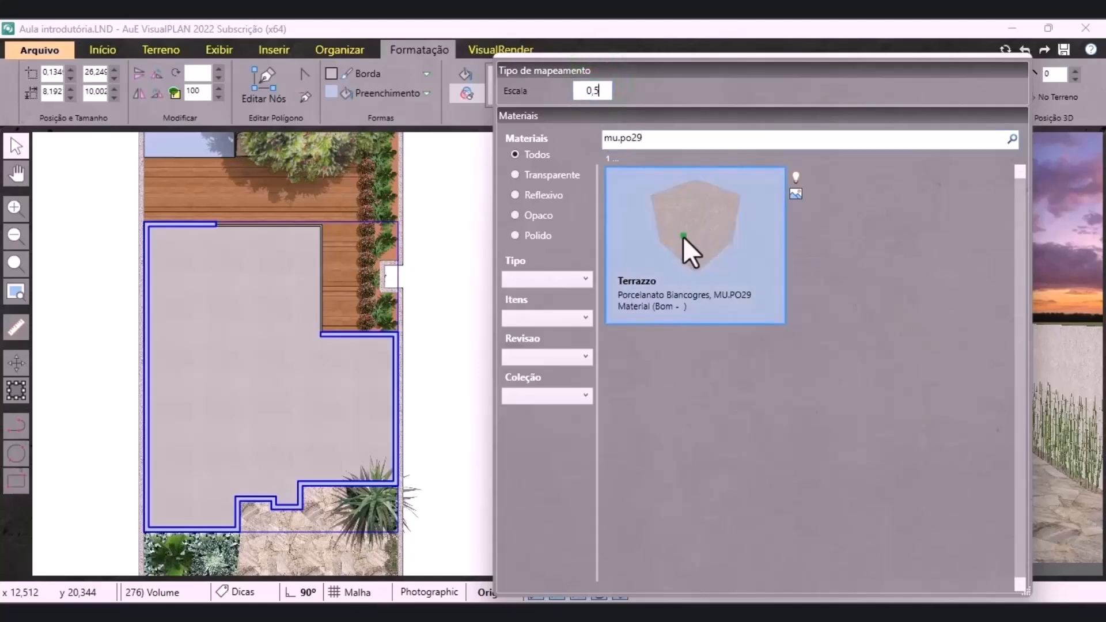
pyautogui.click(683, 237)
pyautogui.click(423, 367)
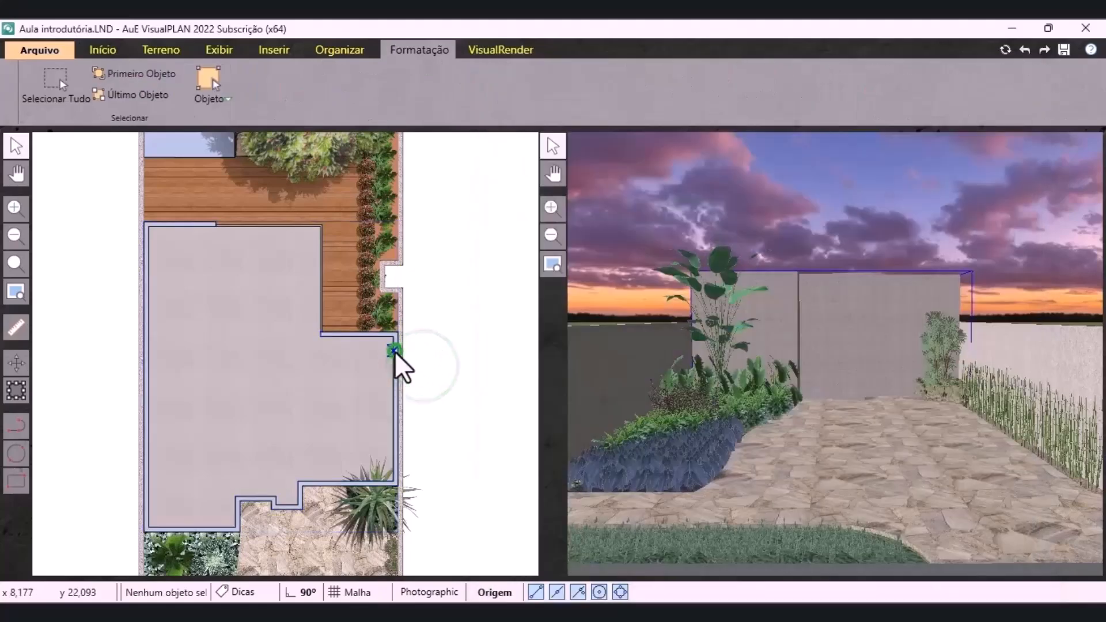
# Set the height of the house wall volume to 3,4
pyautogui.click(395, 351)
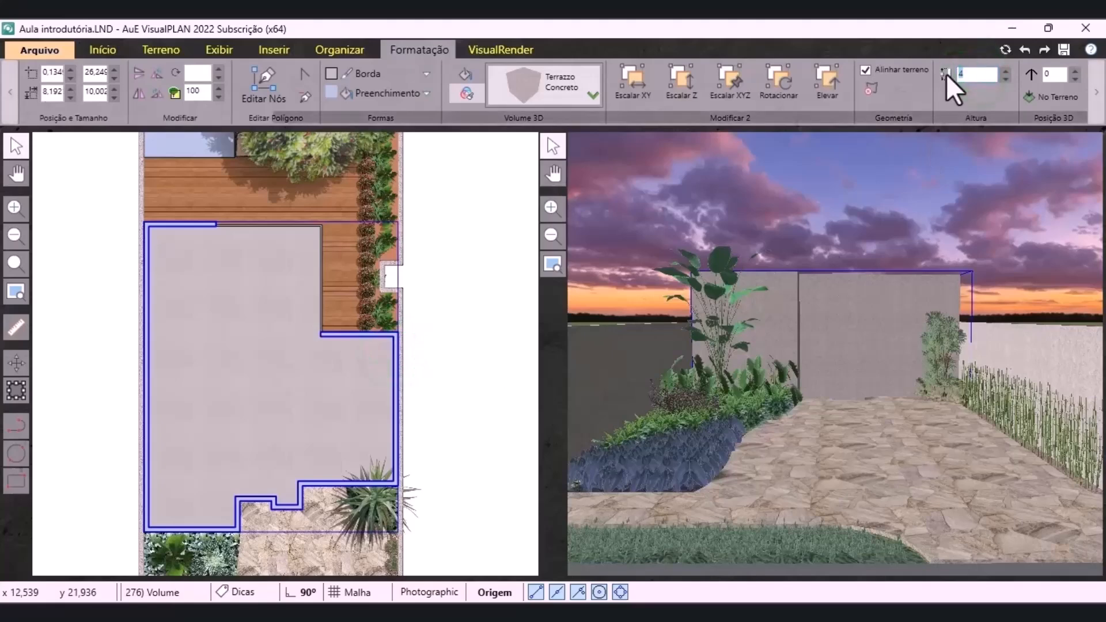
pyautogui.press('Return')
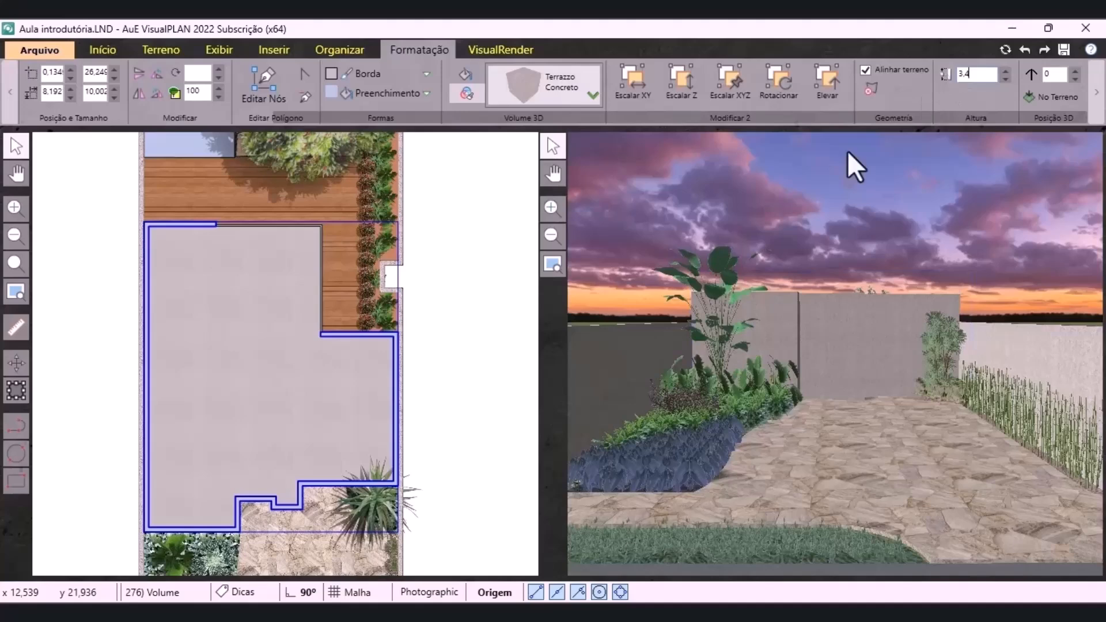
pyautogui.click(96, 337)
# Convert the thin L-shaped outline closing the house beside the deck into a 3D volume and select it
pyautogui.click(234, 225)
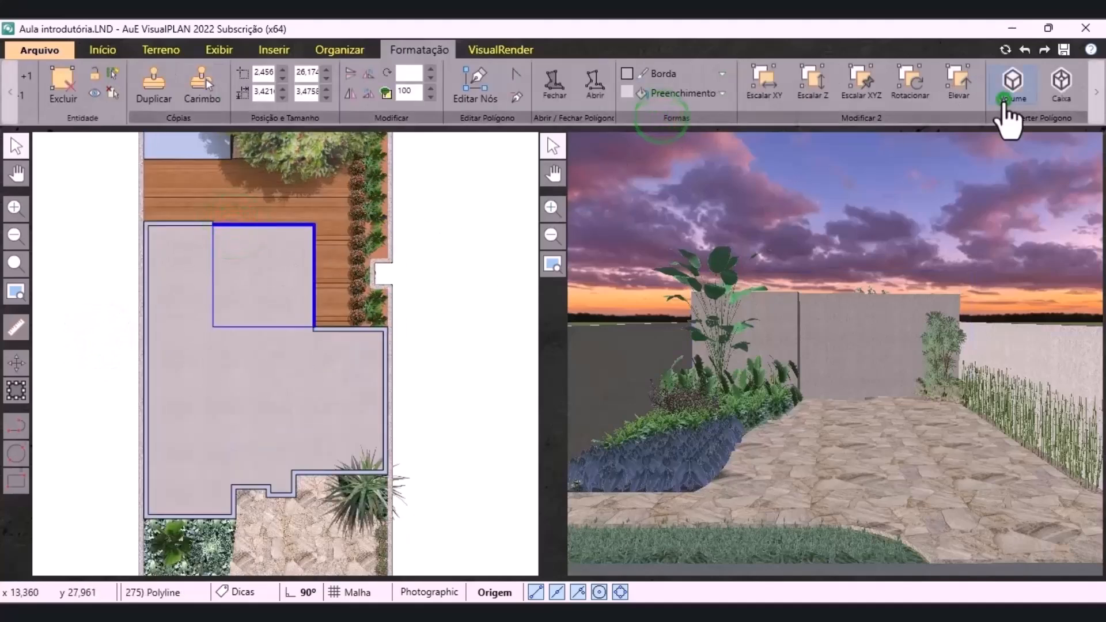
pyautogui.click(1007, 103)
pyautogui.click(281, 239)
# Search the materials for vidro and apply Vidro espelhado to the L-shaped volume beside the deck
pyautogui.click(676, 95)
pyautogui.click(750, 140)
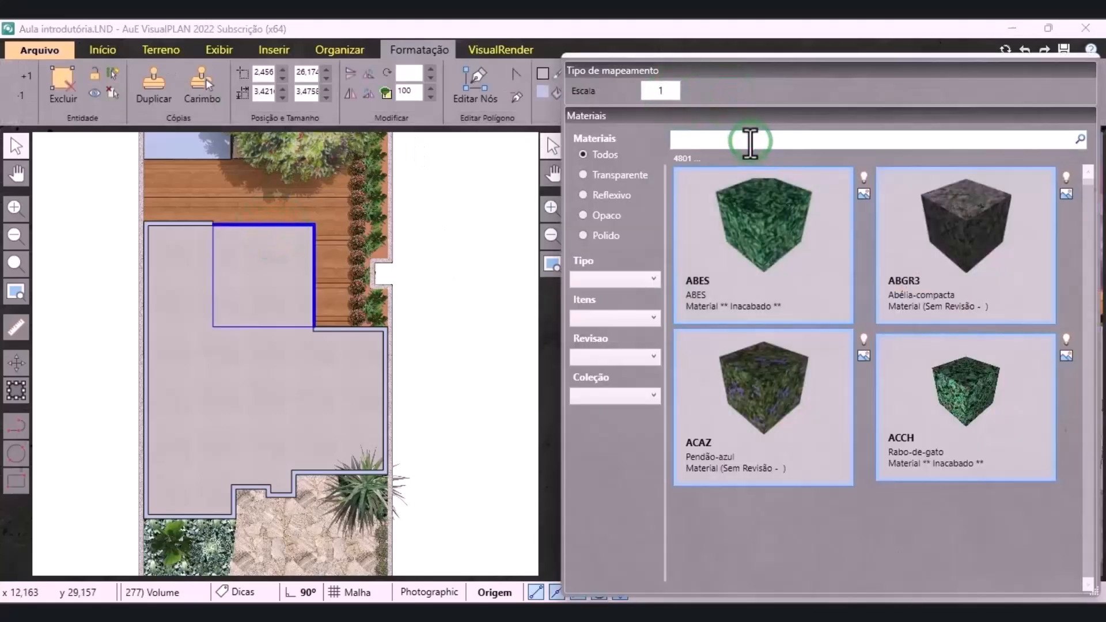
pyautogui.write('ve')
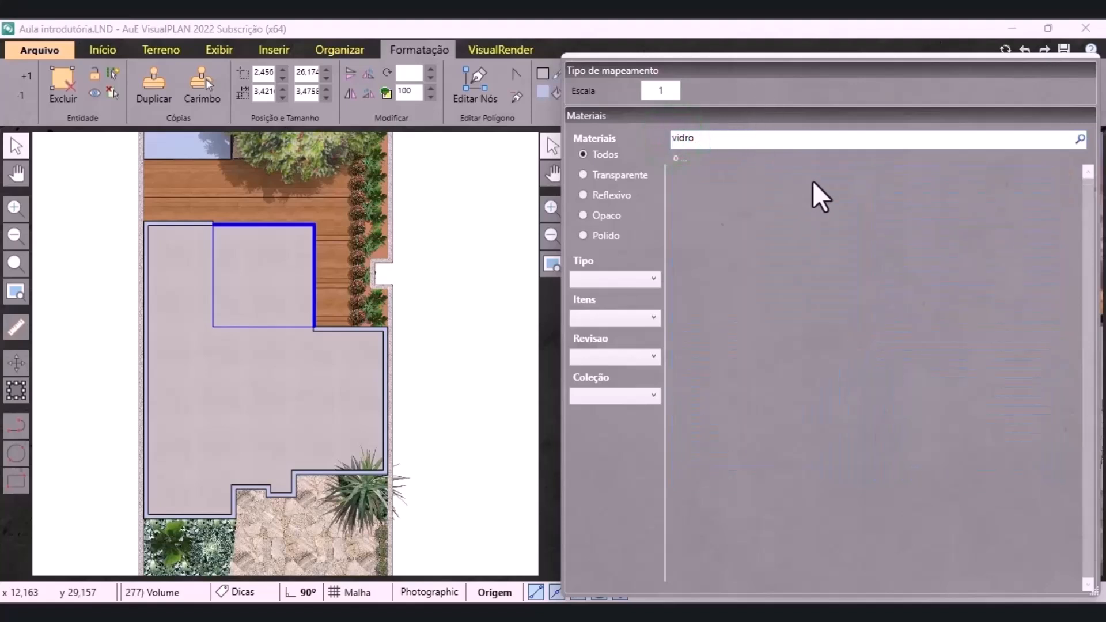
pyautogui.moveTo(1089, 184); pyautogui.dragTo(1104, 519)
pyautogui.scroll(-2, 1040, 472)
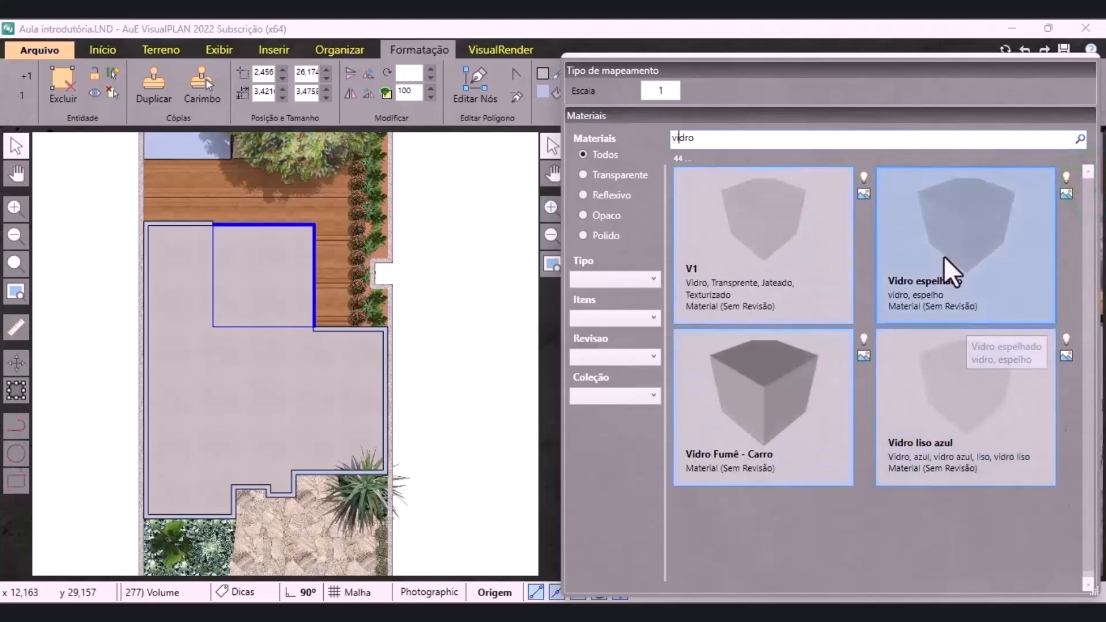
pyautogui.doubleClick(950, 271)
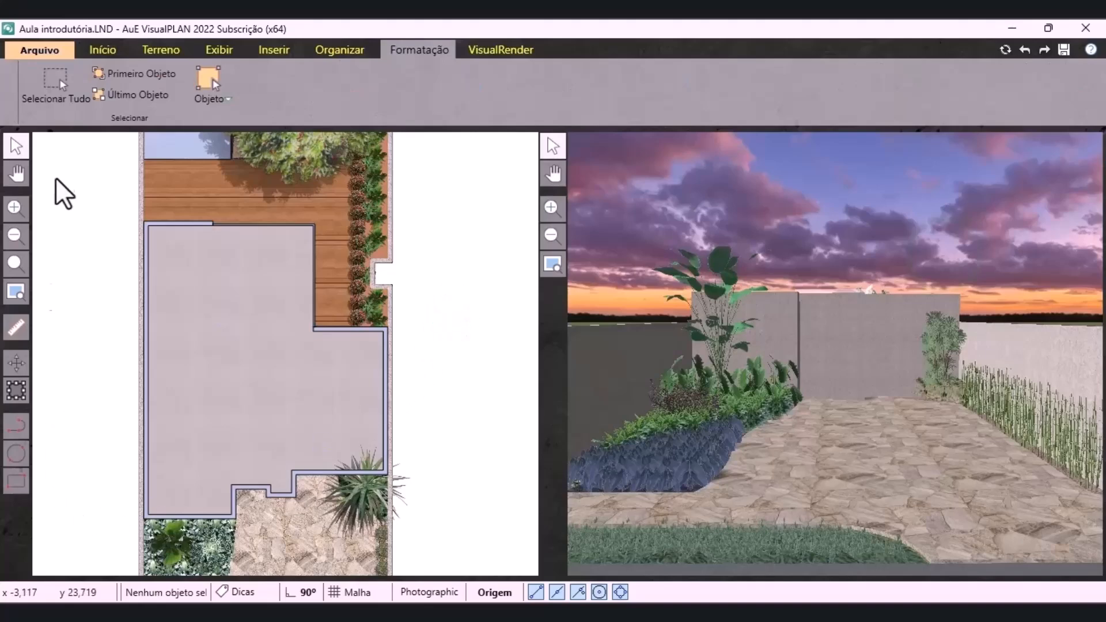
# Search the catalogue's dividers for mu.po46 and choose the Alberi wall
pyautogui.click(103, 51)
pyautogui.click(63, 121)
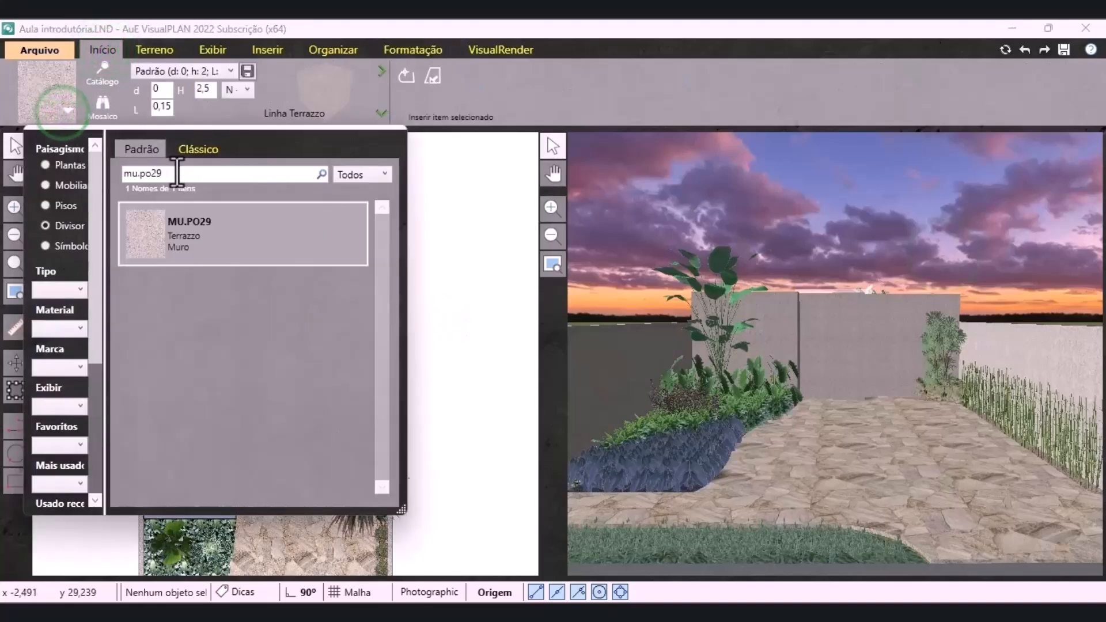
pyautogui.moveTo(178, 172); pyautogui.dragTo(150, 174)
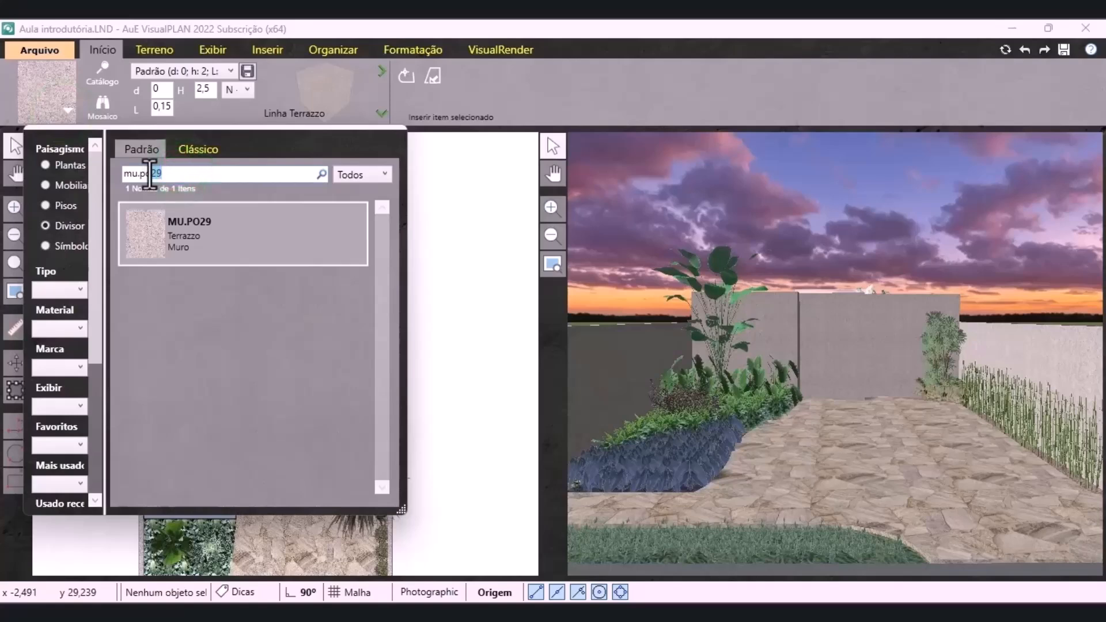
pyautogui.write('46')
pyautogui.doubleClick(221, 210)
# Set the Alberi wall's width to 0,04 and its height to 3,4
pyautogui.doubleClick(174, 107)
pyautogui.write('0,04')
pyautogui.doubleClick(197, 90)
pyautogui.write('3,4')
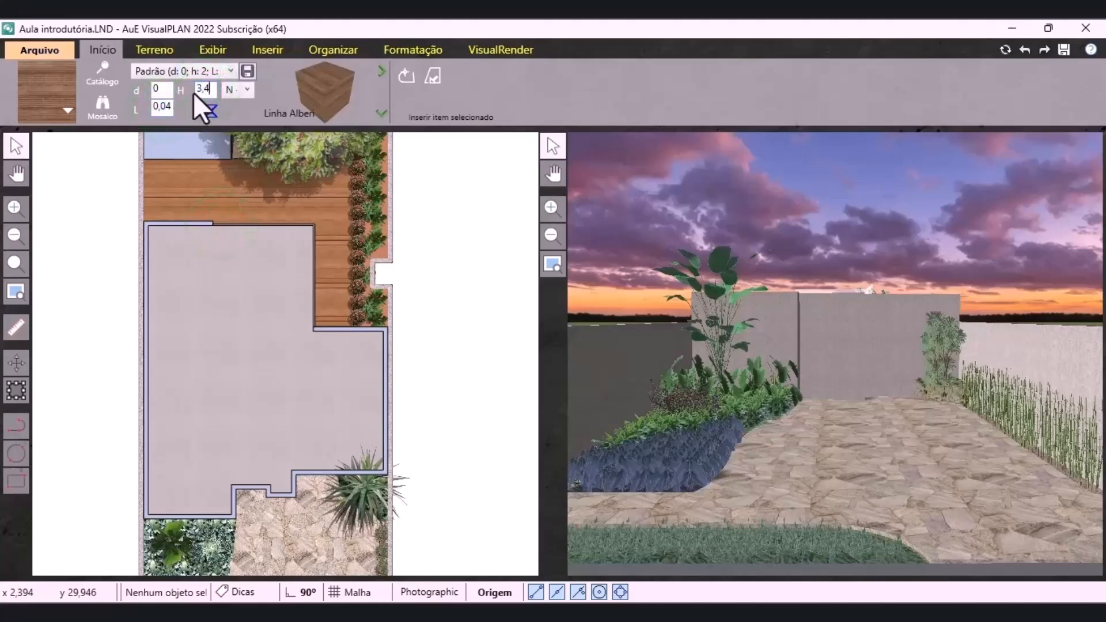
# Draw the Alberi wall along the house front behind the planting bed and around the corner to the recessed entrance facade
pyautogui.click(409, 82)
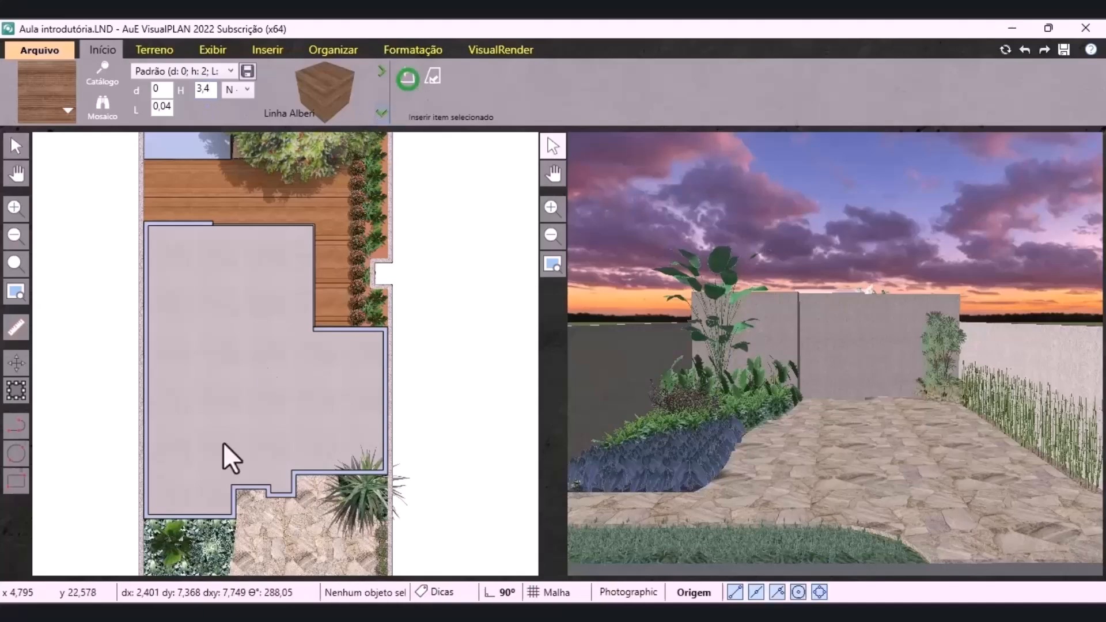
pyautogui.scroll(4, 185, 513)
pyautogui.click(94, 491)
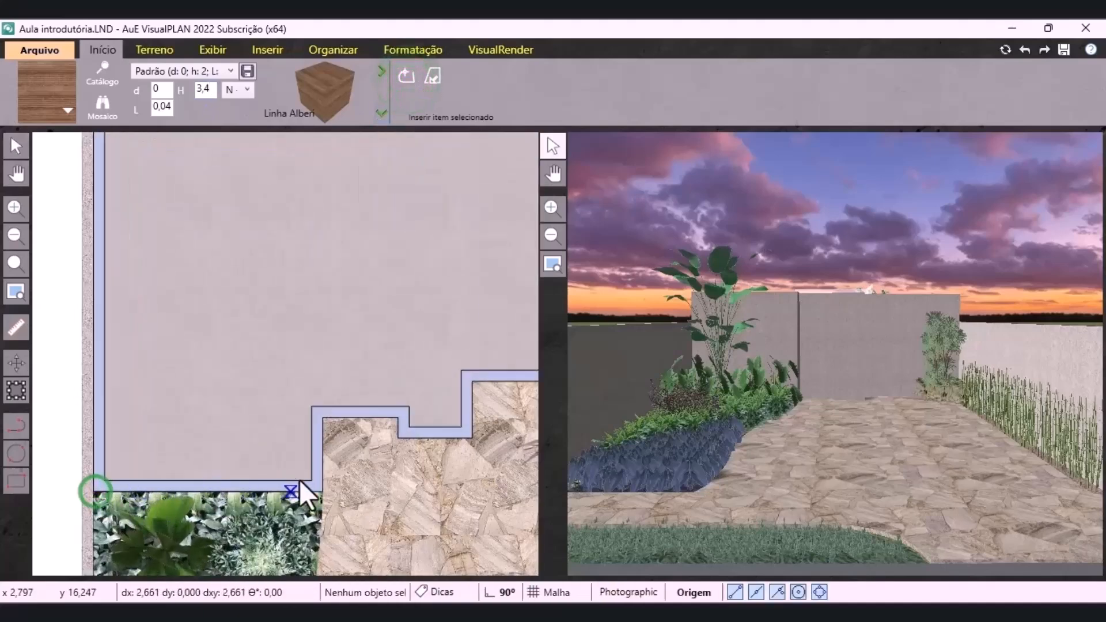
pyautogui.click(323, 485)
pyautogui.click(323, 422)
pyautogui.rightClick(323, 422)
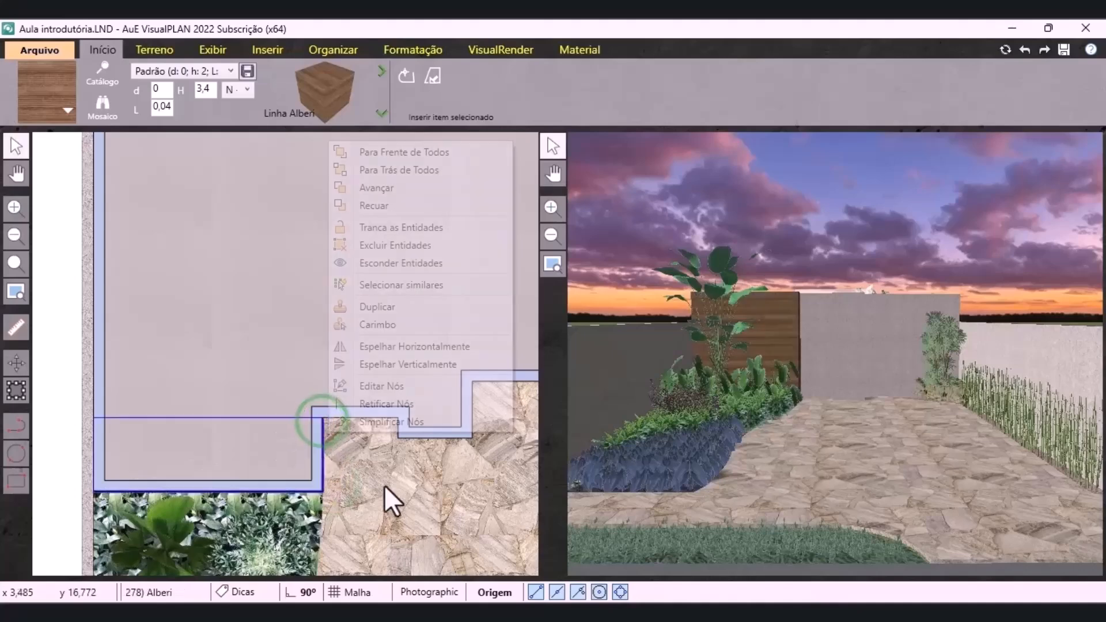
pyautogui.click(68, 413)
# Choose the mu.po65 Ripado Work wall from the catalogue's dividers and set its width to 0,04 and height to 3,4
pyautogui.scroll(-4, 56, 440)
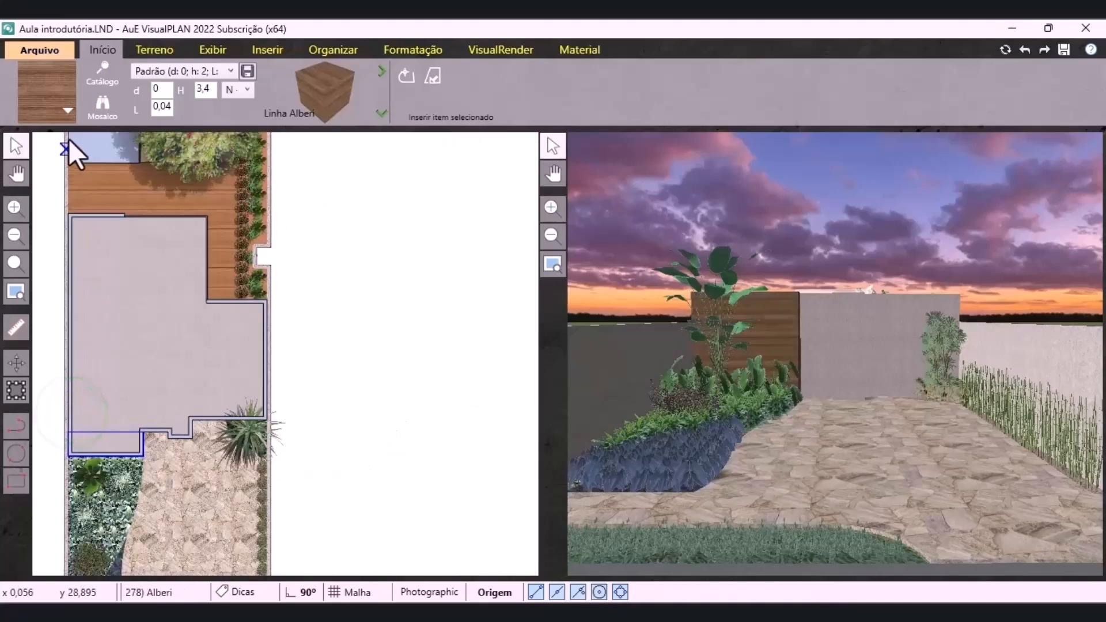
pyautogui.click(68, 113)
pyautogui.moveTo(169, 173); pyautogui.dragTo(151, 174)
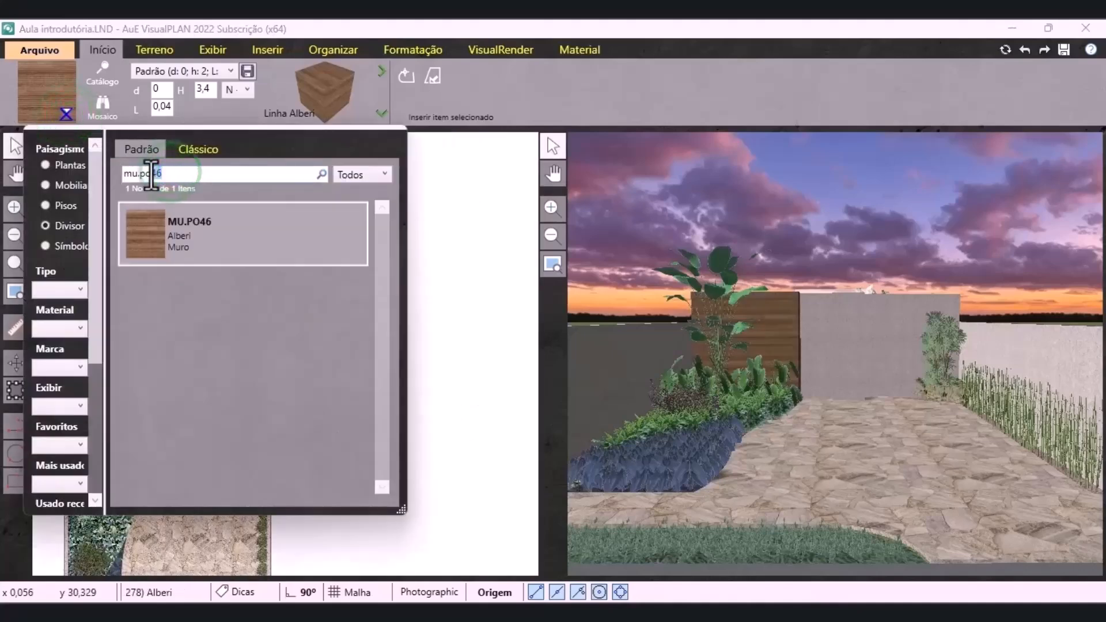
pyautogui.write('65')
pyautogui.click(189, 228)
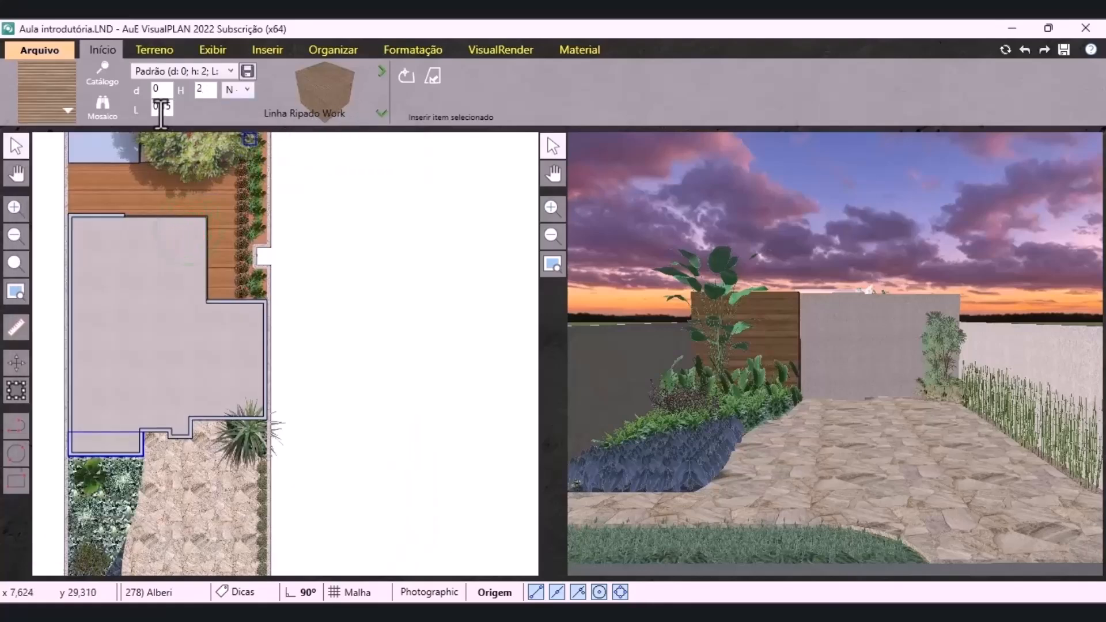
pyautogui.doubleClick(162, 108)
pyautogui.write('0,043,4')
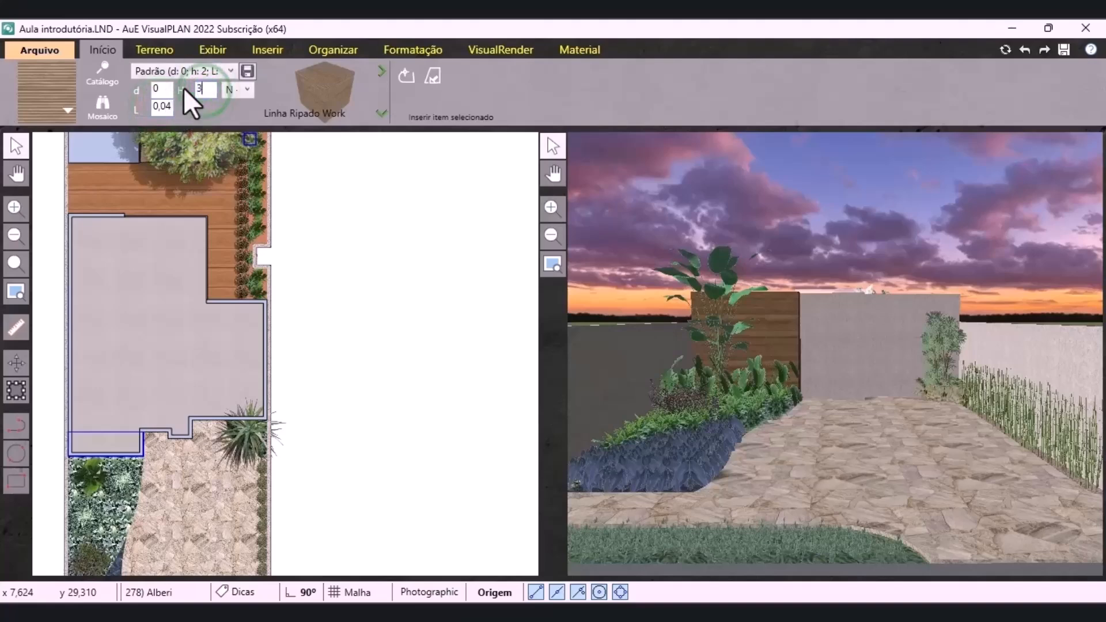
# Draw the Ripado Work wall along the stepped entrance facade, from the Alberi wall's end to the house corner by the spiky plant
pyautogui.click(406, 76)
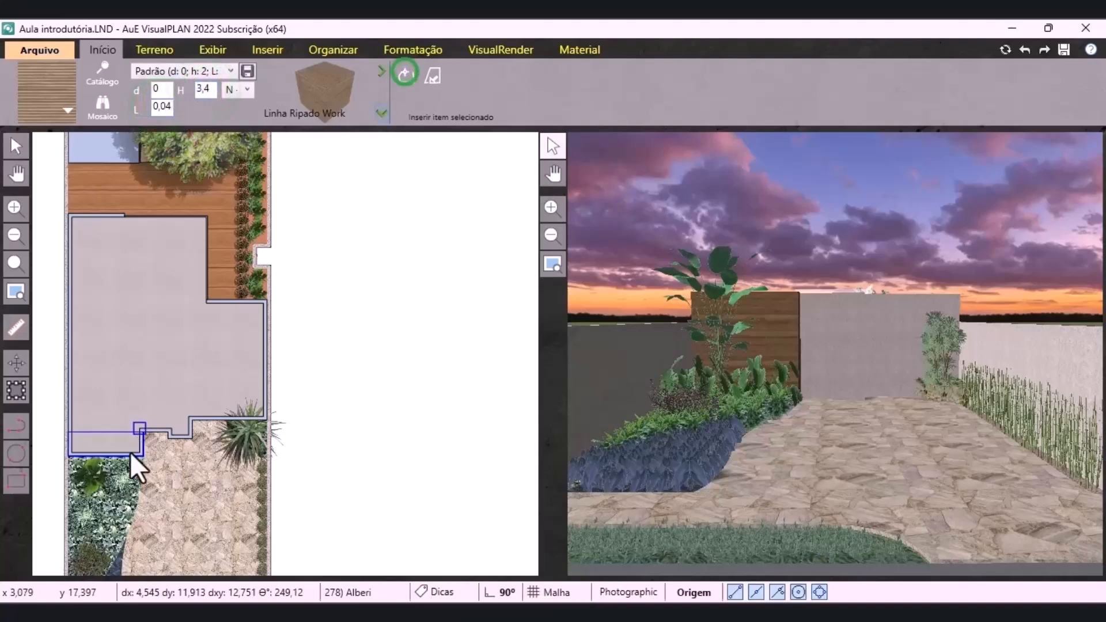
pyautogui.scroll(4, 138, 432)
pyautogui.click(150, 403)
pyautogui.scroll(3, 196, 414)
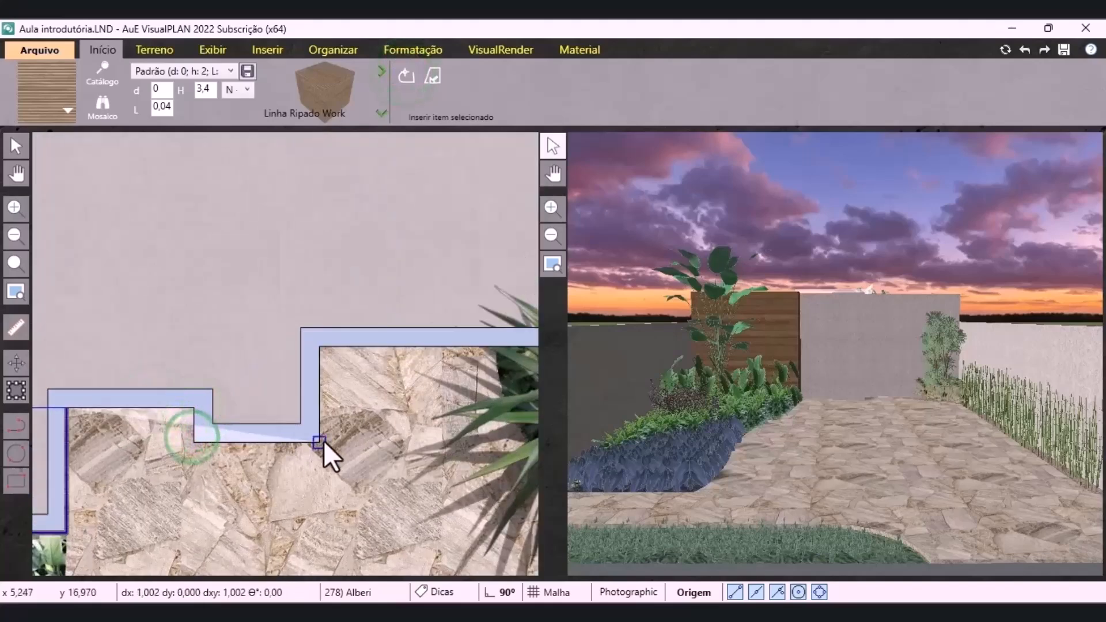
pyautogui.click(319, 442)
pyautogui.scroll(-3, 207, 401)
pyautogui.scroll(-1, 208, 401)
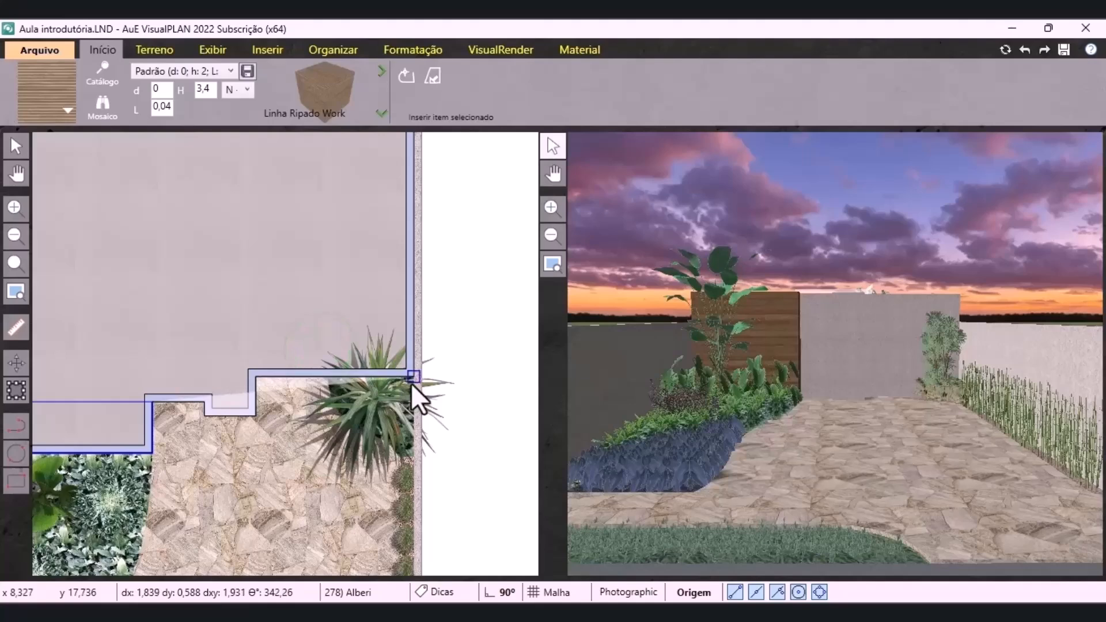
pyautogui.doubleClick(410, 383)
pyautogui.rightClick(479, 486)
pyautogui.click(475, 497)
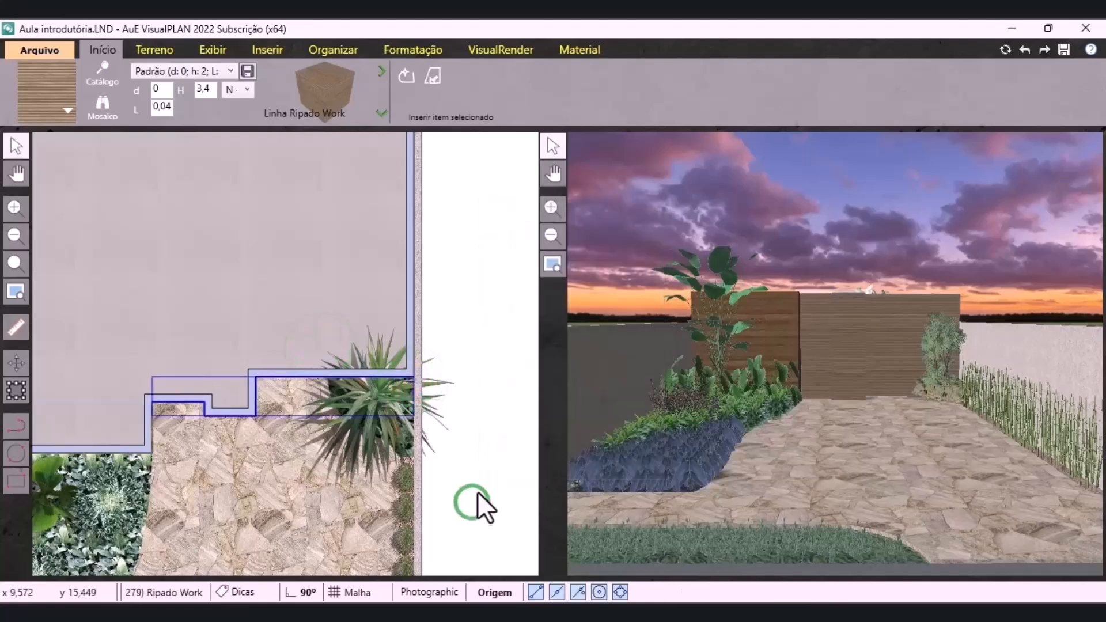
# Start the roof outline polyline at the house's rear corner beside the boundary wall, with a 0,5 segment at 90° along that wall
pyautogui.scroll(-2, 485, 477)
pyautogui.click(485, 478)
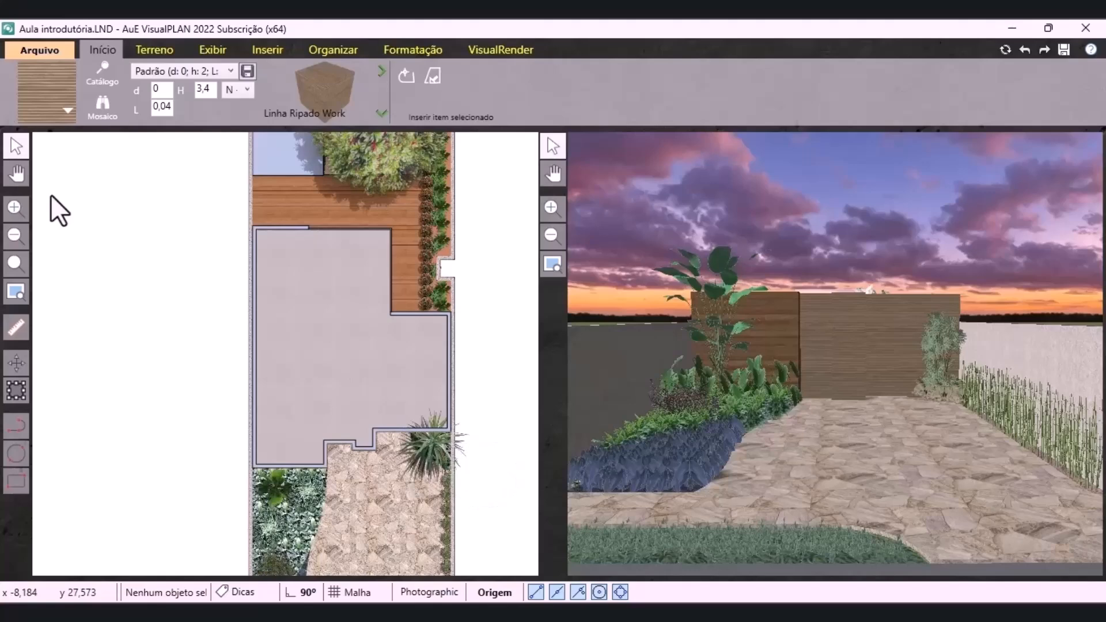
pyautogui.click(16, 427)
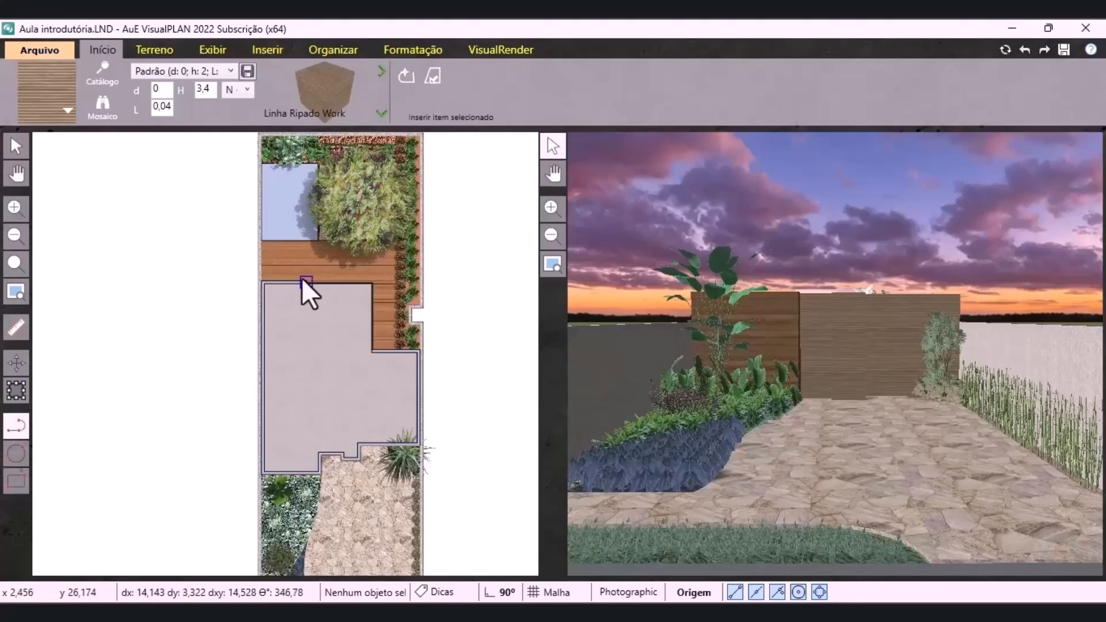
pyautogui.scroll(2, 291, 240)
pyautogui.moveTo(310, 268); pyautogui.dragTo(193, 257, button='middle')
pyautogui.scroll(2, 192, 257)
pyautogui.click(98, 293)
pyautogui.scroll(2, 92, 245)
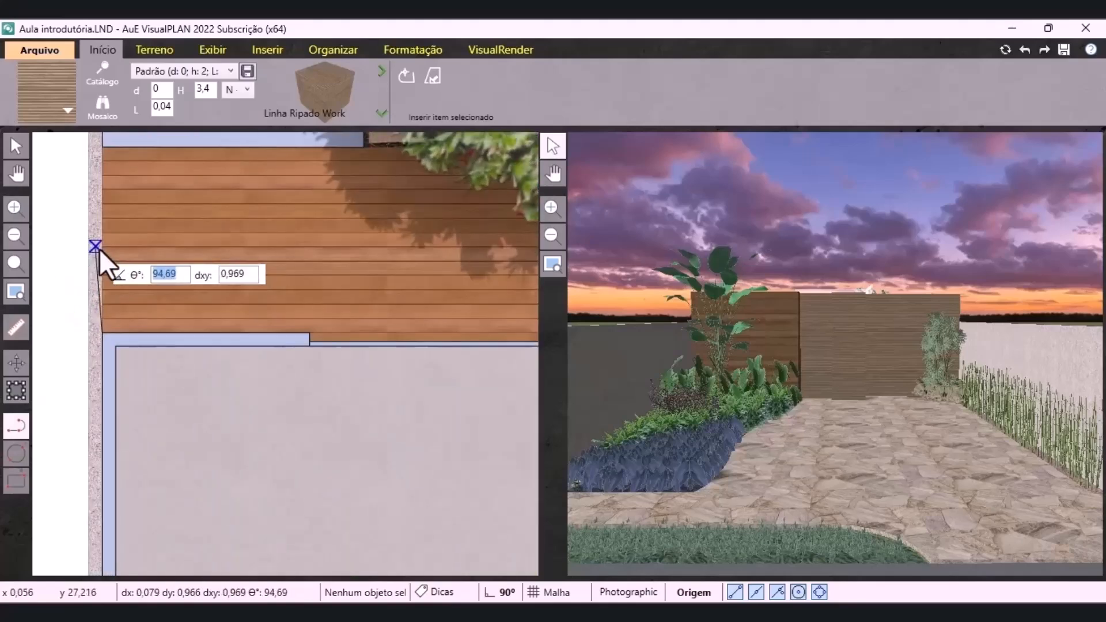
pyautogui.scroll(2, 109, 246)
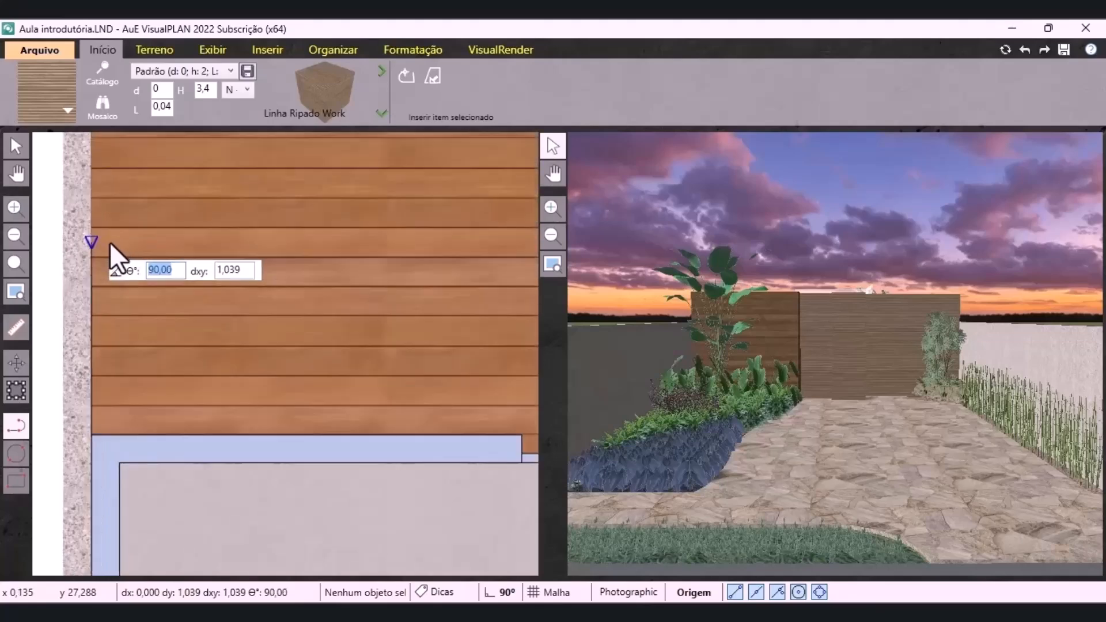
pyautogui.press('Tab')
pyautogui.write('0,5')
pyautogui.press('Return')
# Continue the roof outline 6,2 across the deck behind the house and 3,6 at 270° toward the front of the plot
pyautogui.scroll(-2, 115, 359)
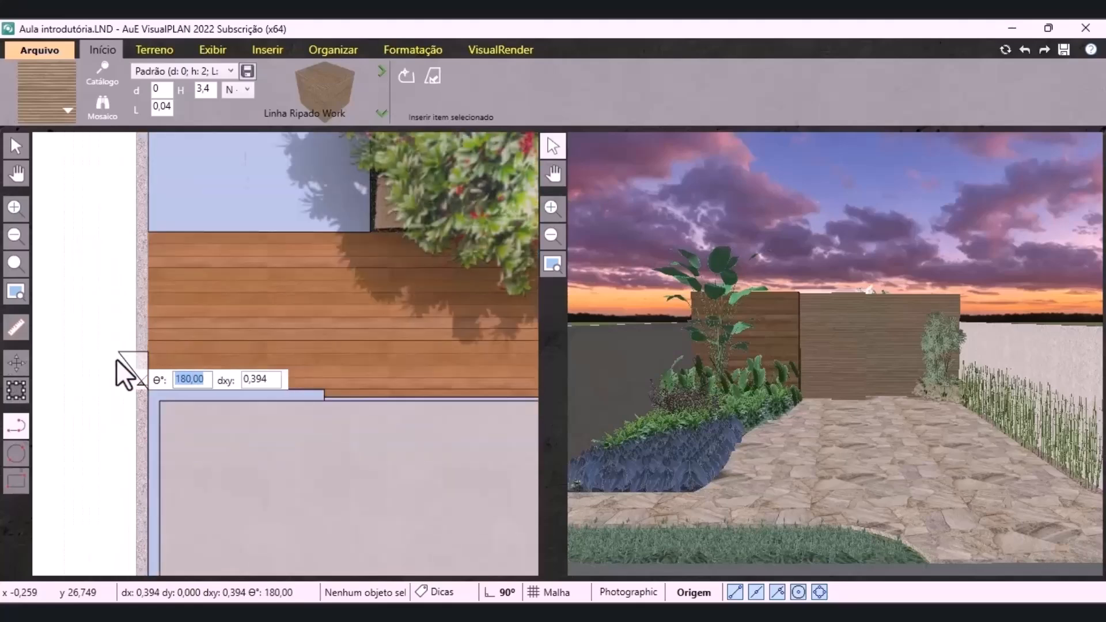
pyautogui.scroll(-2, 116, 359)
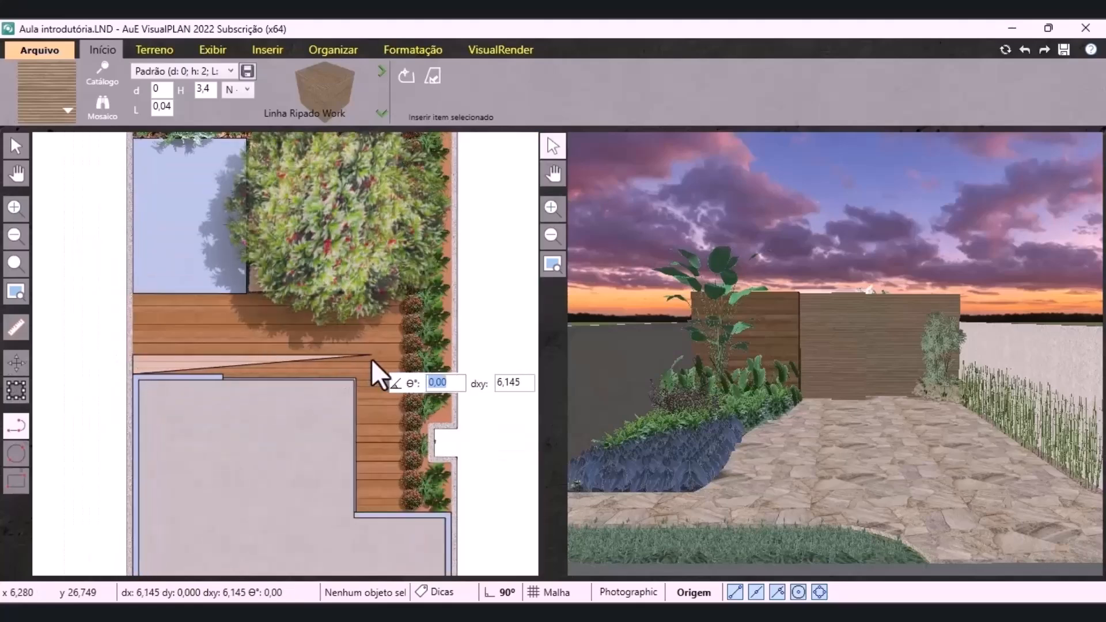
pyautogui.press('Tab')
pyautogui.write('6,2')
pyautogui.press('Return')
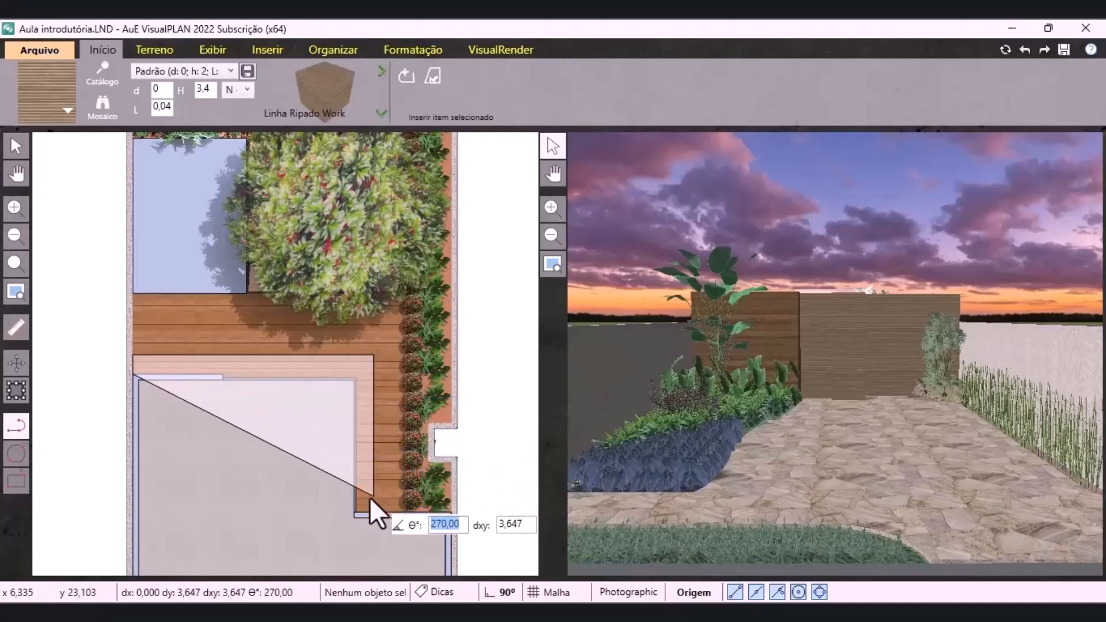
pyautogui.press('Tab')
pyautogui.write('3,6')
pyautogui.press('Return')
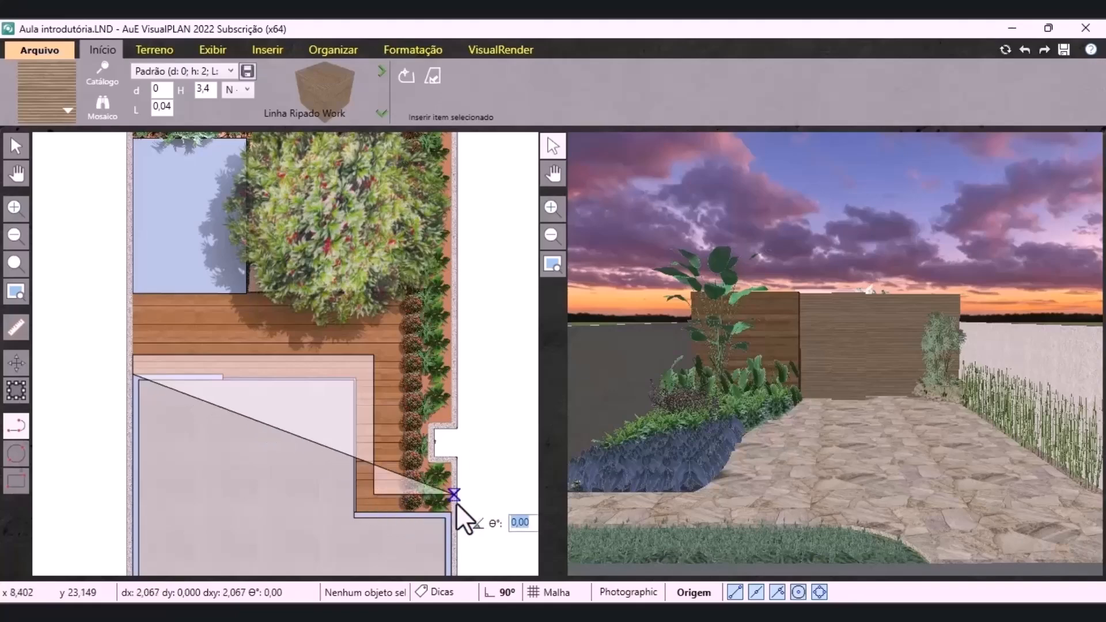
# Extend the roof outline across to the opposite boundary wall and along it to just past the spiky plant at the entrance
pyautogui.scroll(3, 458, 503)
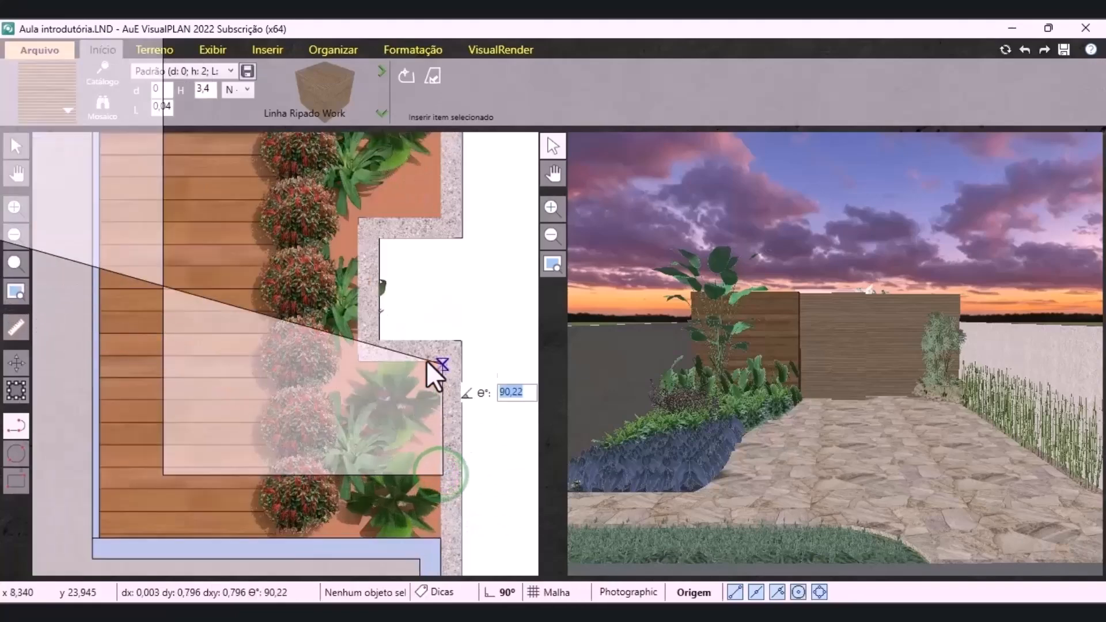
pyautogui.scroll(-3, 425, 361)
pyautogui.scroll(3, 438, 537)
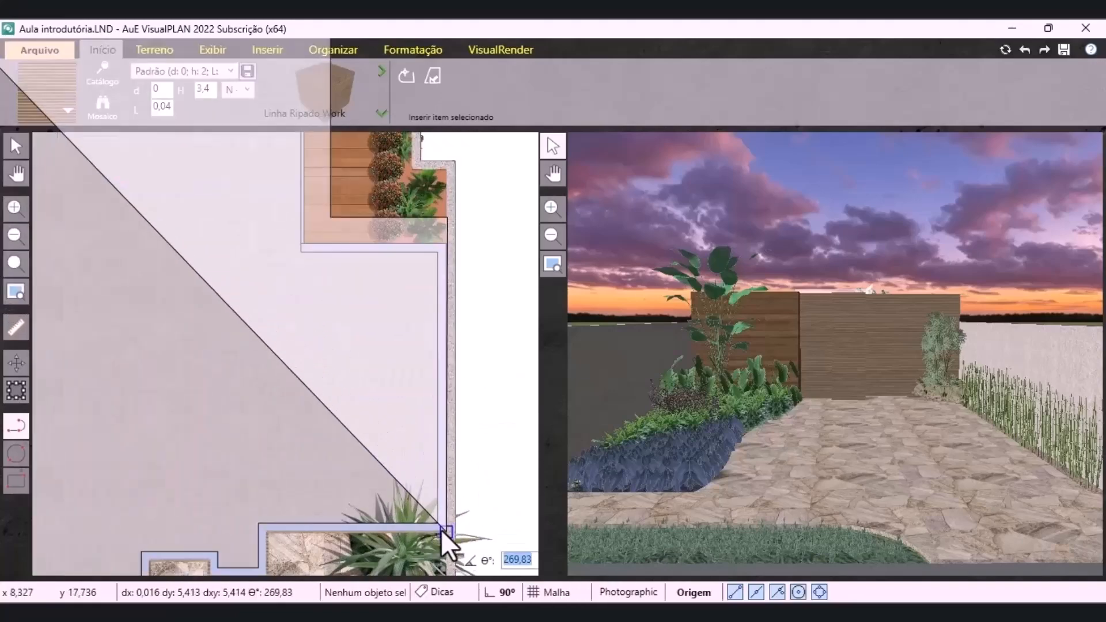
pyautogui.scroll(-3, 441, 536)
pyautogui.scroll(3, 437, 562)
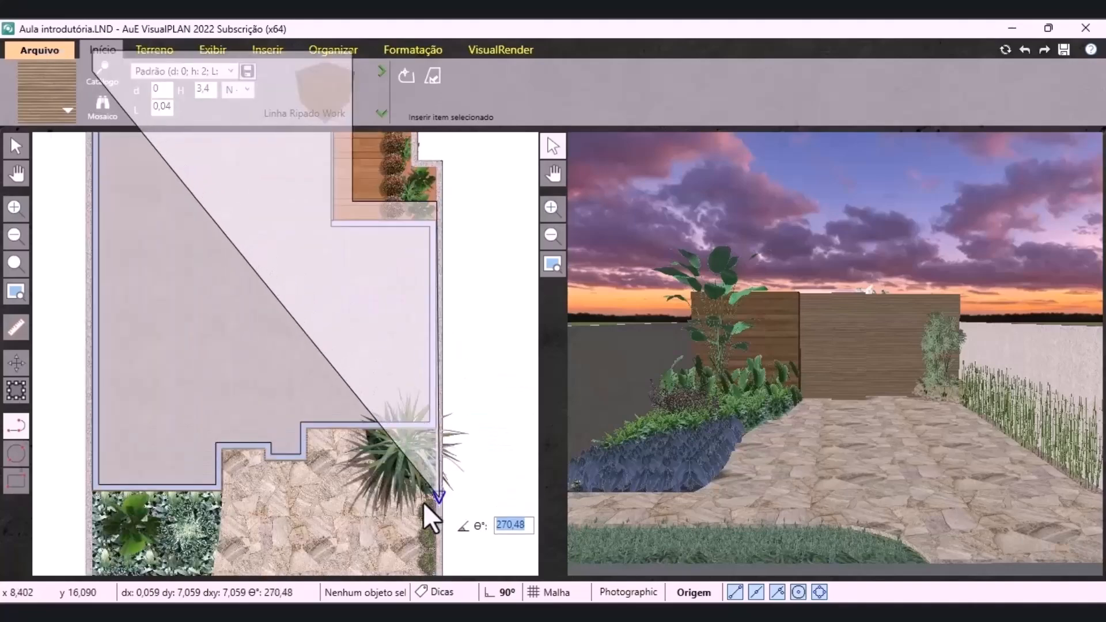
pyautogui.scroll(3, 426, 516)
pyautogui.scroll(2, 420, 520)
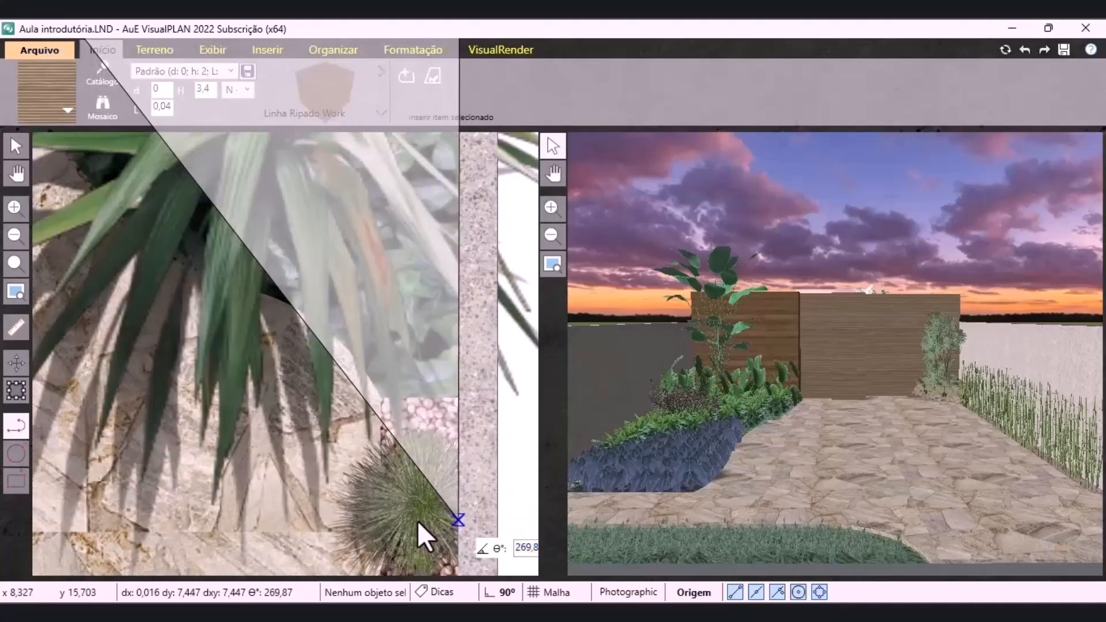
pyautogui.click(418, 521)
# Run the roof outline straight across the house front to the other boundary wall and close it at its starting corner
pyautogui.scroll(-4, 483, 515)
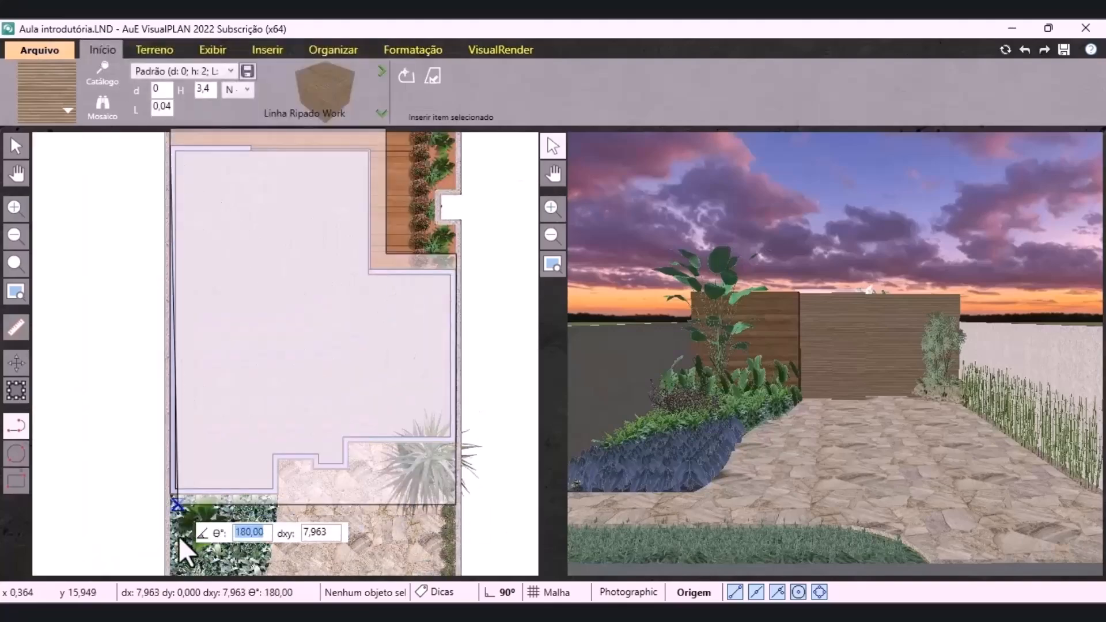
pyautogui.scroll(2, 153, 455)
pyautogui.click(158, 455)
pyautogui.rightClick(158, 455)
pyautogui.click(91, 503)
pyautogui.scroll(-4, 95, 513)
pyautogui.scroll(2, 155, 409)
# Convert the roof outline into a 3D volume and fill it with light grey
pyautogui.click(412, 51)
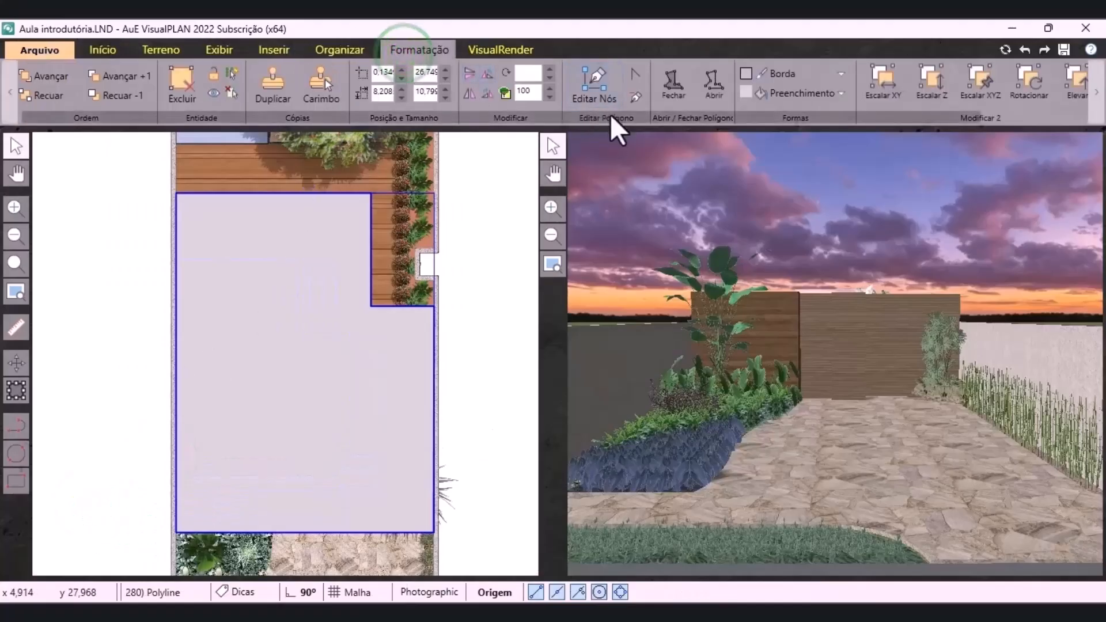
pyautogui.scroll(-1, 611, 113)
pyautogui.click(1008, 80)
pyautogui.click(384, 412)
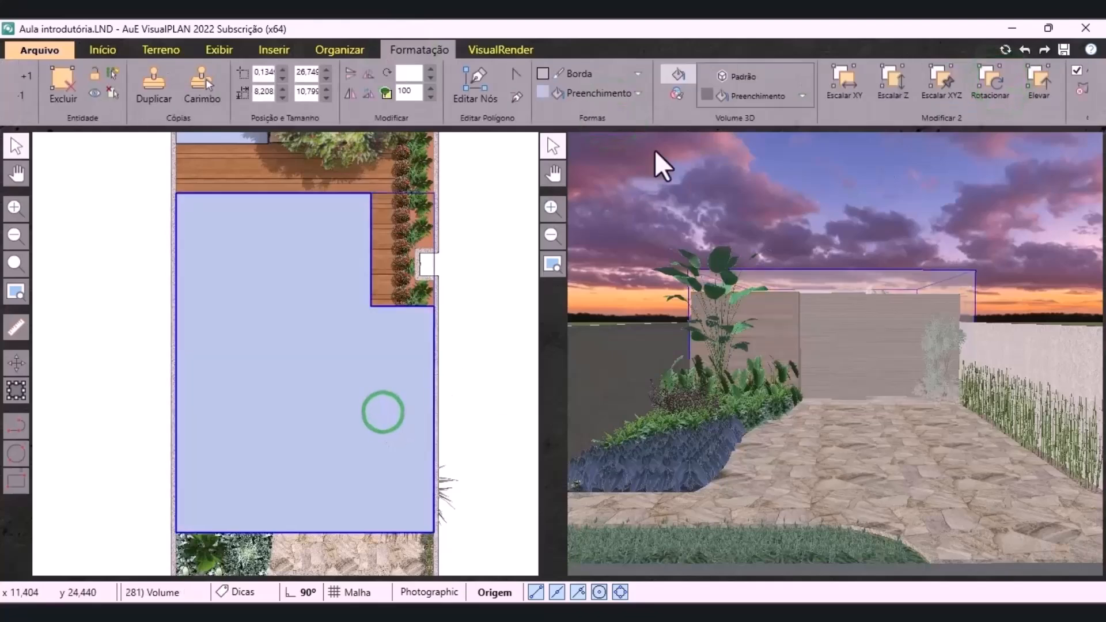
pyautogui.scroll(-4, 675, 118)
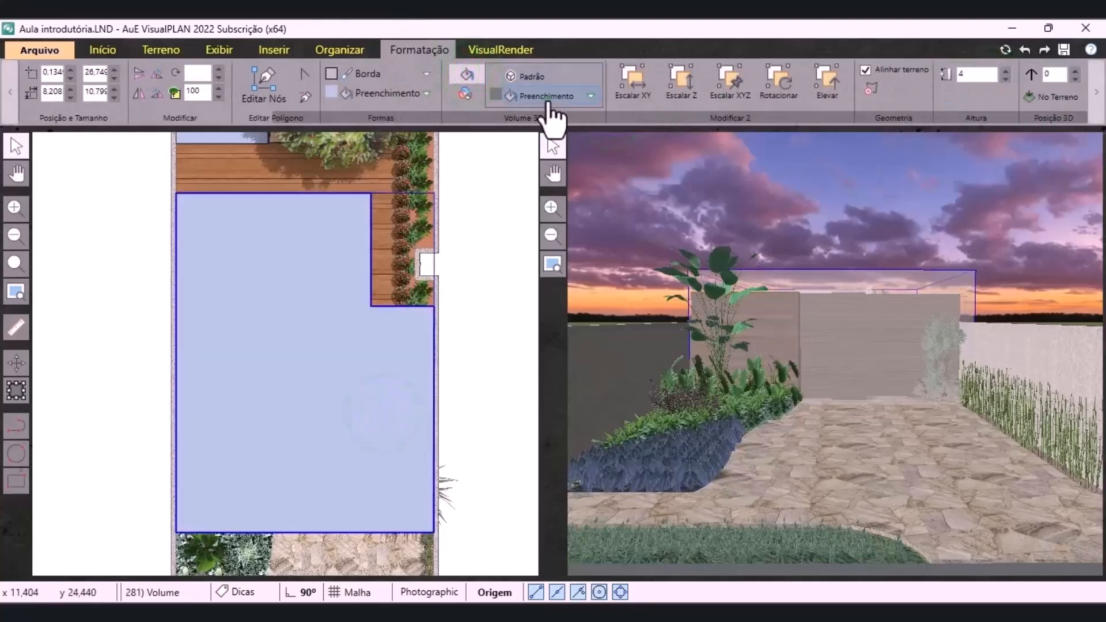
pyautogui.click(547, 97)
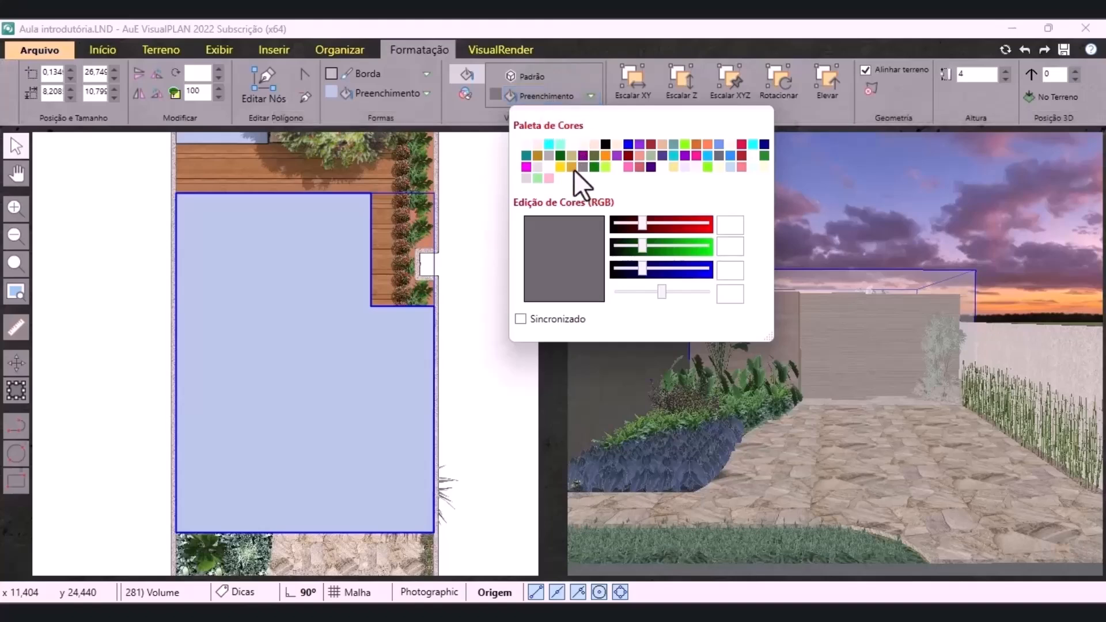
pyautogui.click(549, 156)
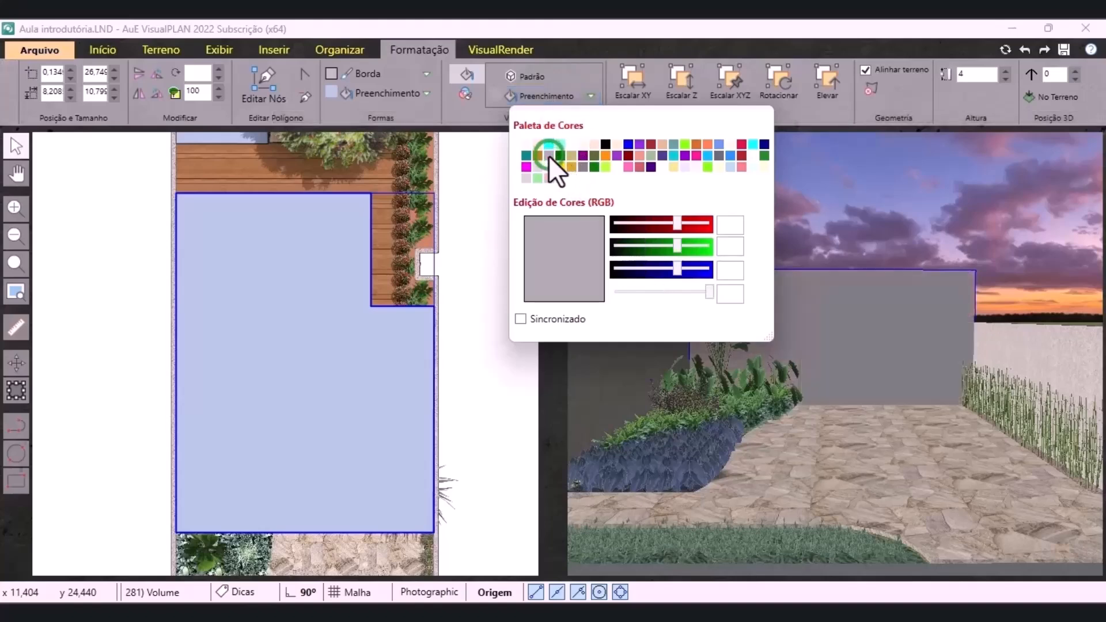
# Set the roof volume's height to 0,4 and its elevation to 3,4, and deselect it
pyautogui.click(968, 74)
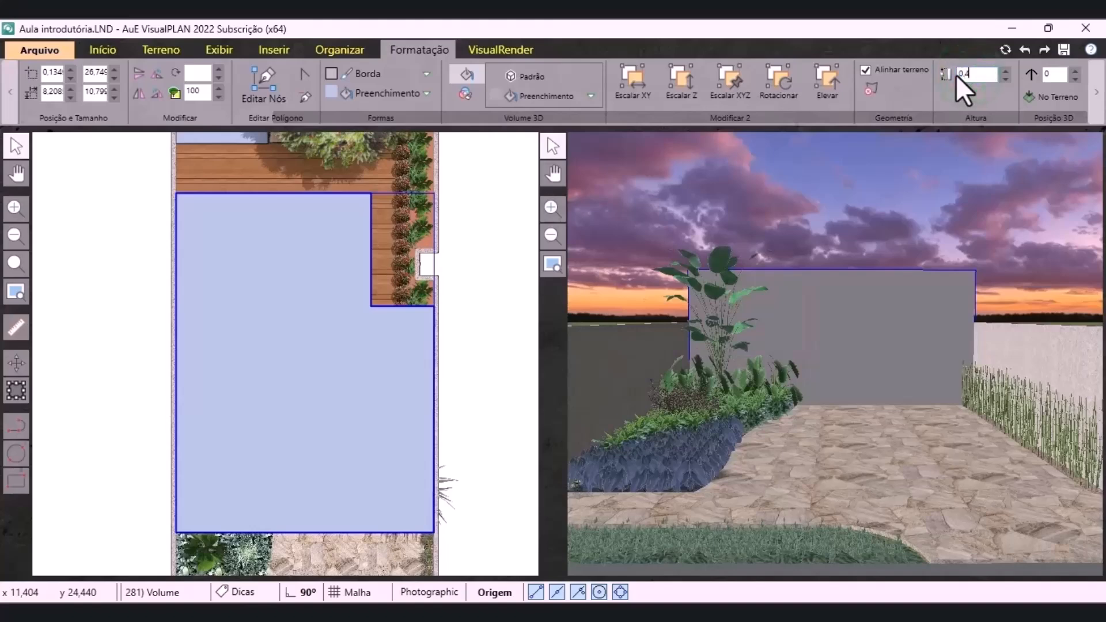
pyautogui.write(',4')
pyautogui.press('Return')
pyautogui.write('3,4')
pyautogui.press('Return')
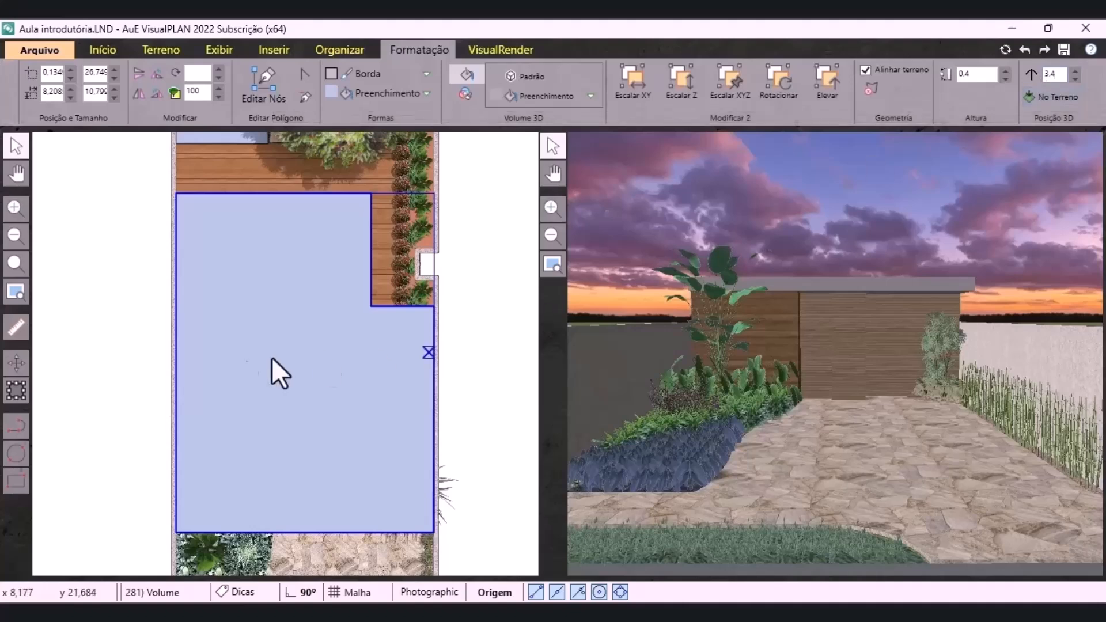
pyautogui.click(149, 353)
# Choose the MU.MT17 wall from the catalogue's metal dividers and set its height to 0,8
pyautogui.click(110, 54)
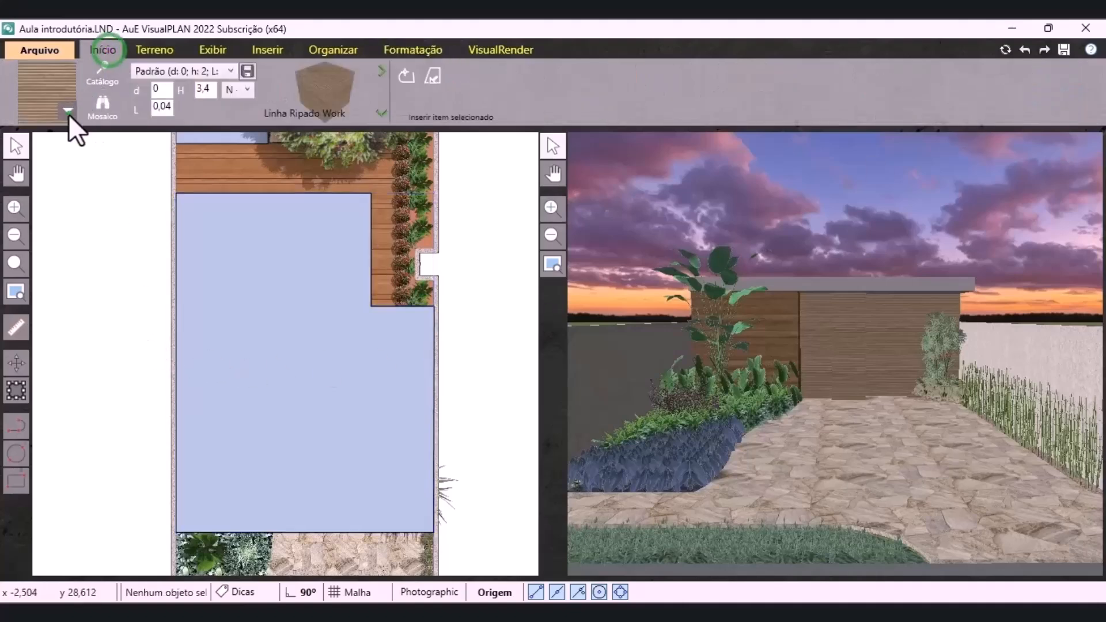
pyautogui.click(68, 111)
pyautogui.doubleClick(158, 172)
pyautogui.press('BackSpace')
pyautogui.click(71, 330)
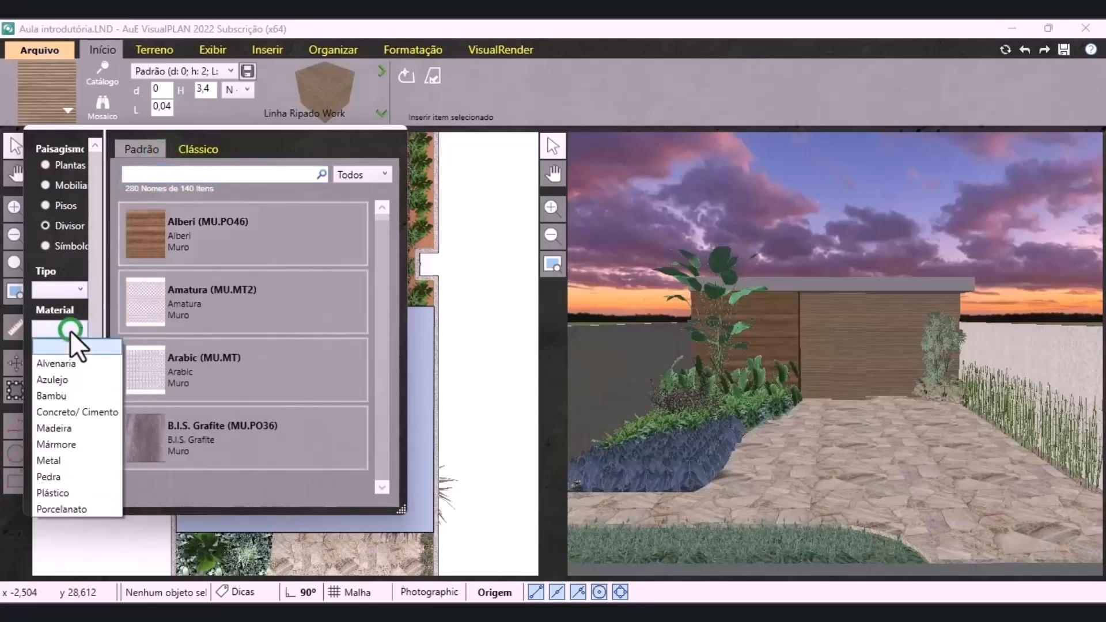
pyautogui.click(69, 457)
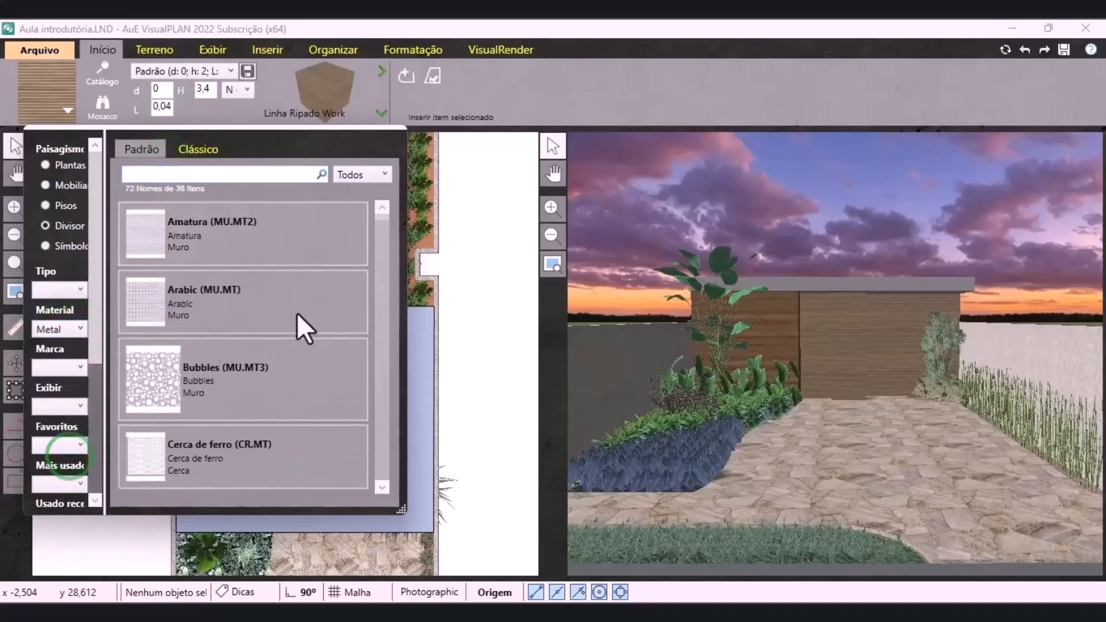
pyautogui.click(198, 175)
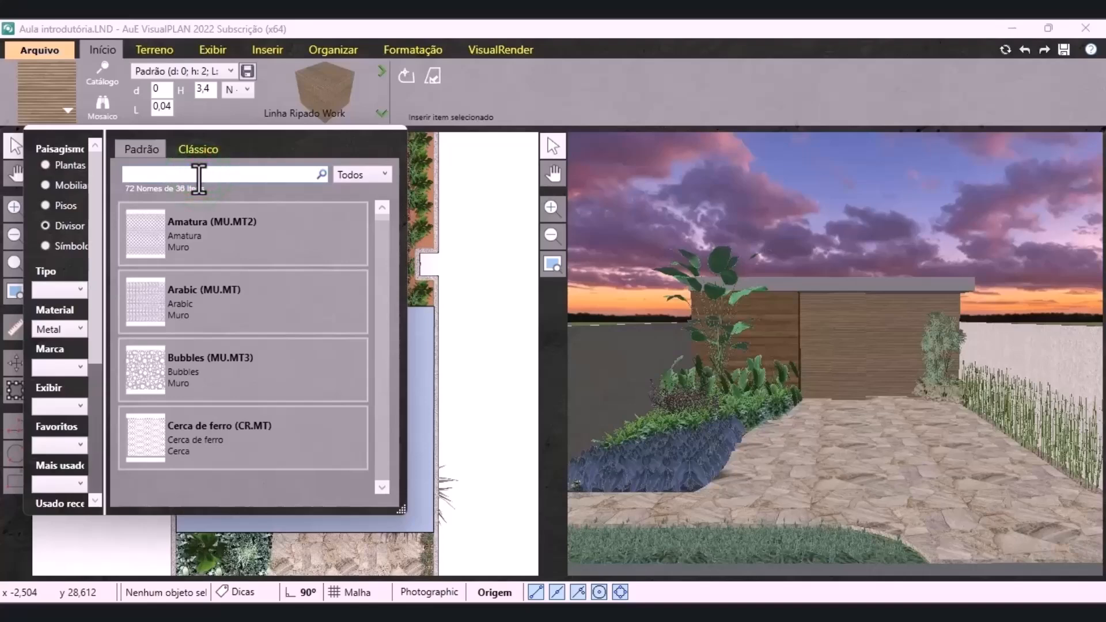
pyautogui.write('mu.mt17')
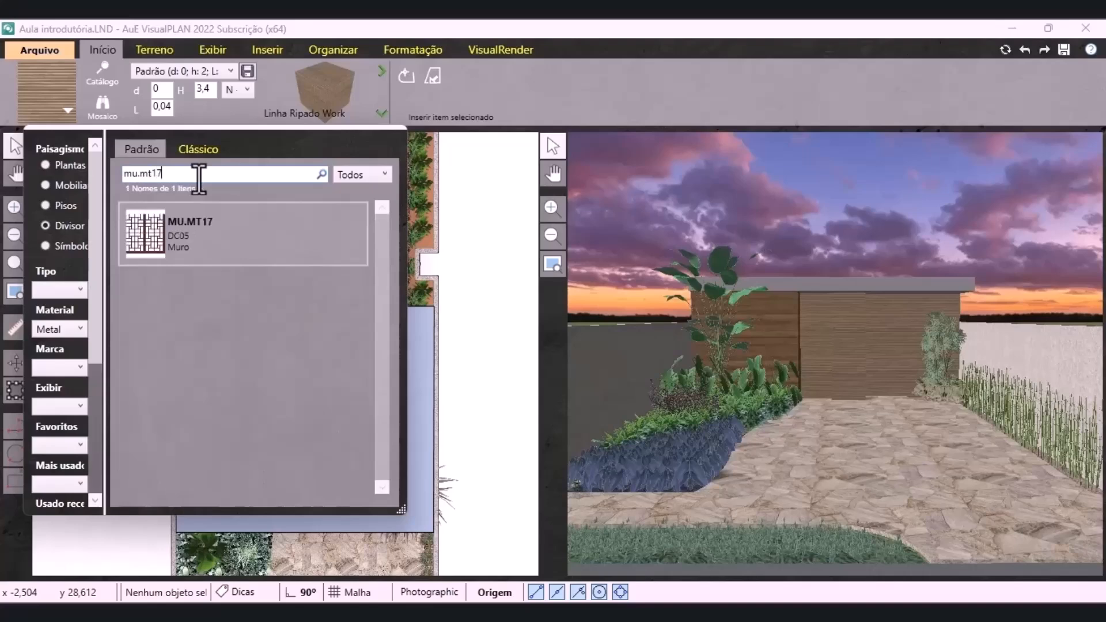
pyautogui.click(213, 234)
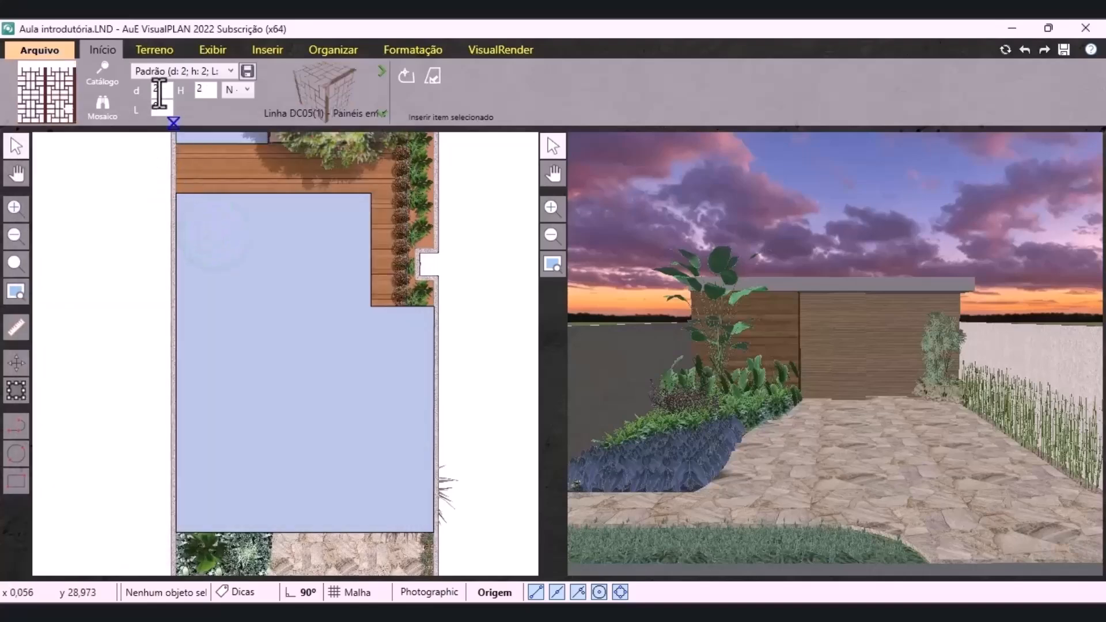
pyautogui.doubleClick(191, 88)
pyautogui.click(406, 74)
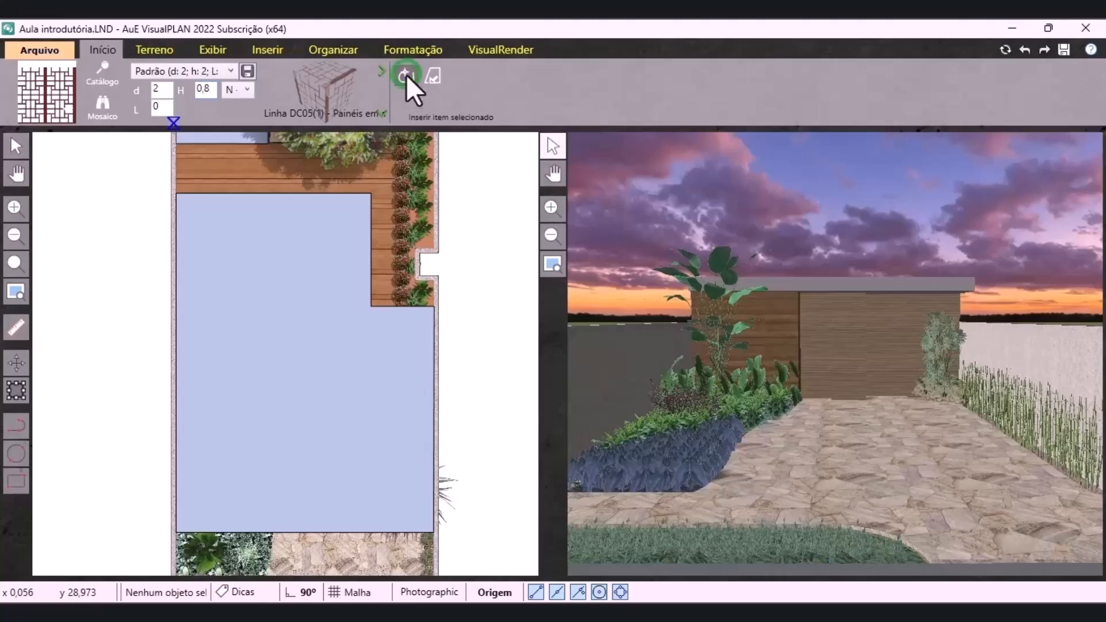
# Draw an open polyline from the roof's front corner, 2 along the boundary wall edge and ending with a short segment into the roof
pyautogui.click(18, 427)
pyautogui.click(176, 530)
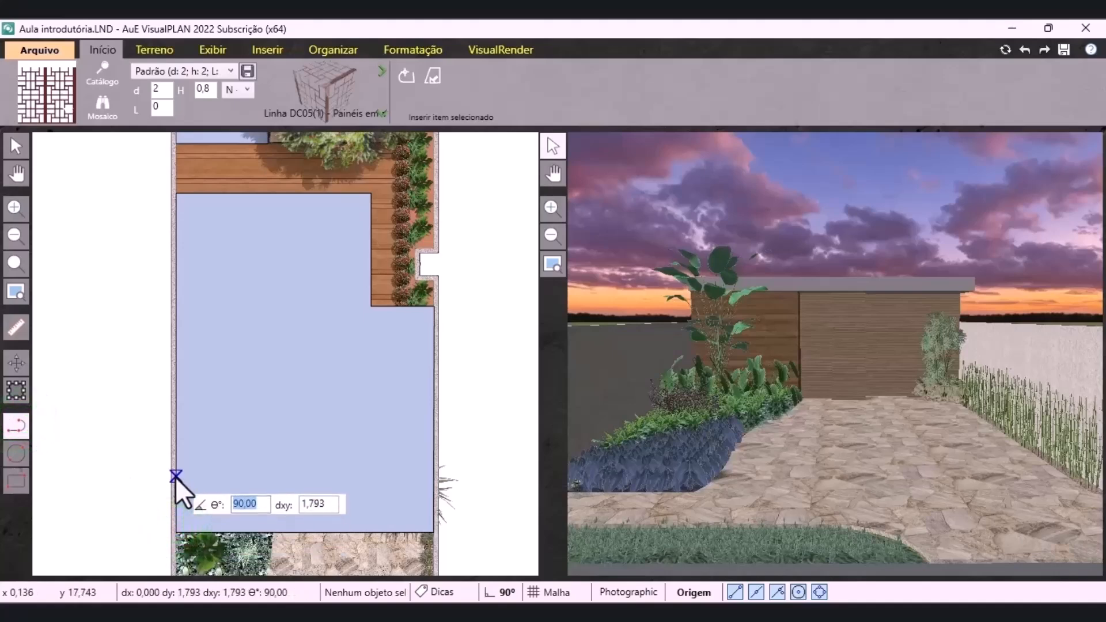
pyautogui.press('Tab')
pyautogui.write('2')
pyautogui.press('Return')
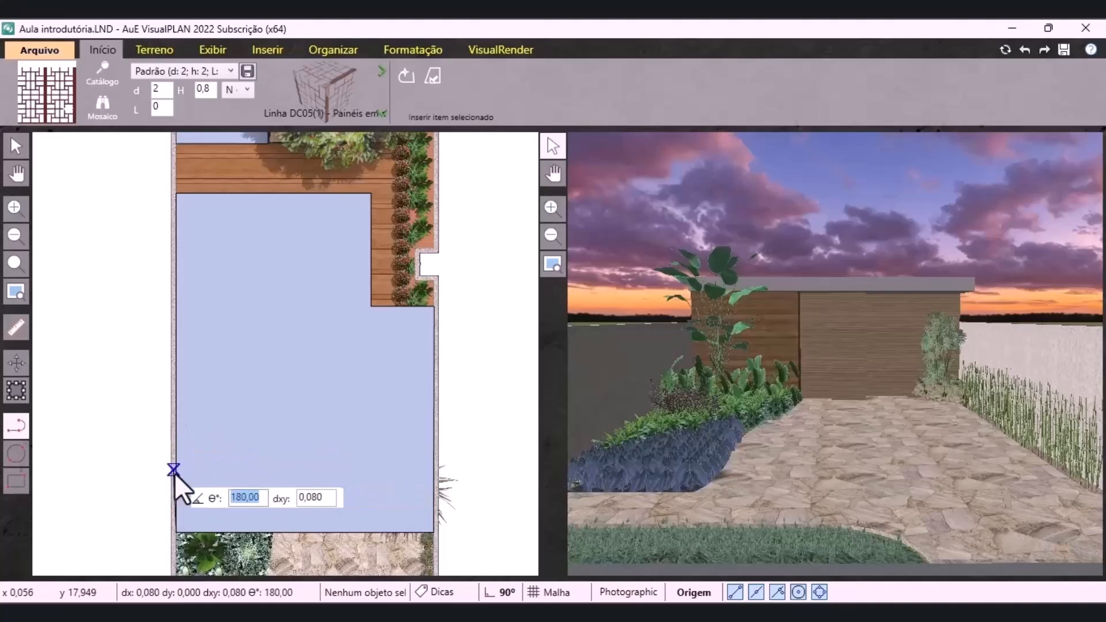
pyautogui.rightClick(189, 473)
pyautogui.click(118, 495)
pyautogui.click(114, 524)
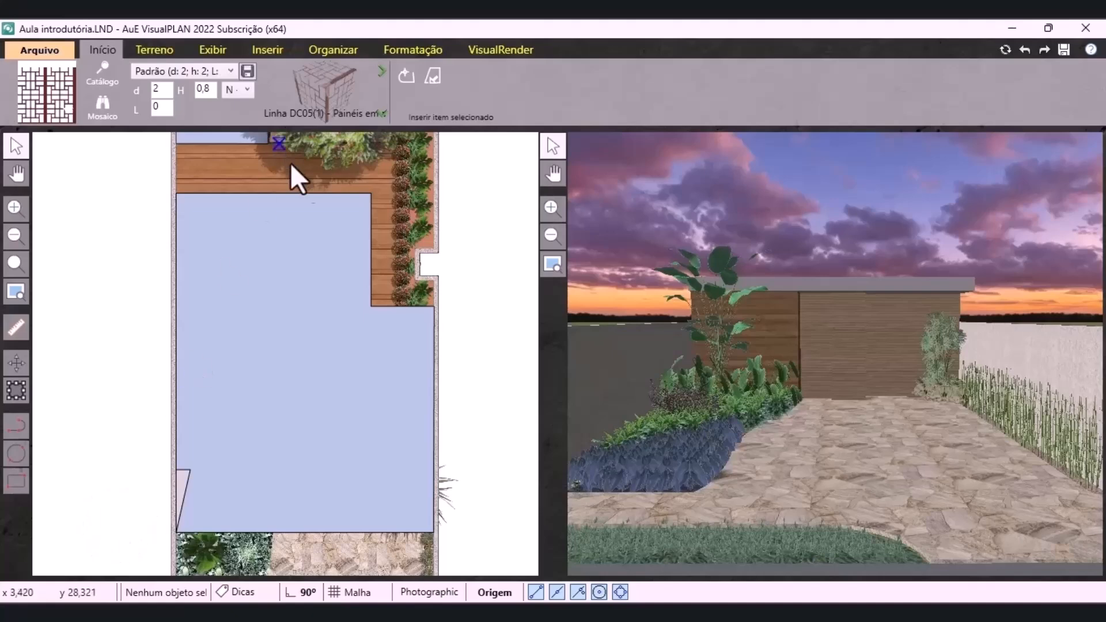
# Draw a closed 0,3 by 0,5 rectangular polyline inside the roof's rear corner next to the deck
pyautogui.click(17, 424)
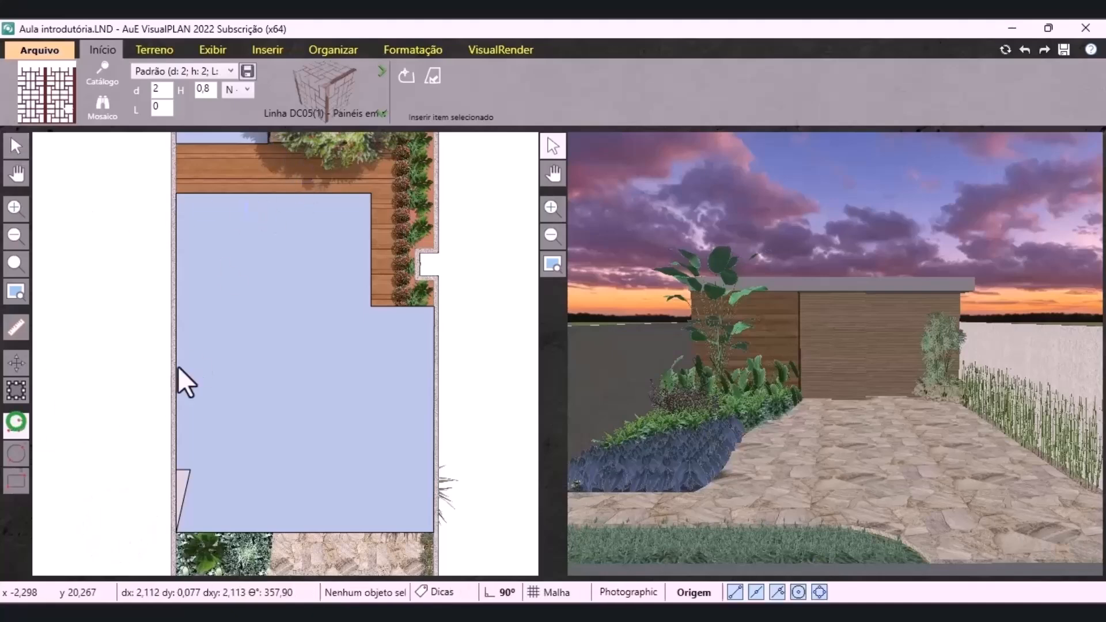
pyautogui.click(370, 195)
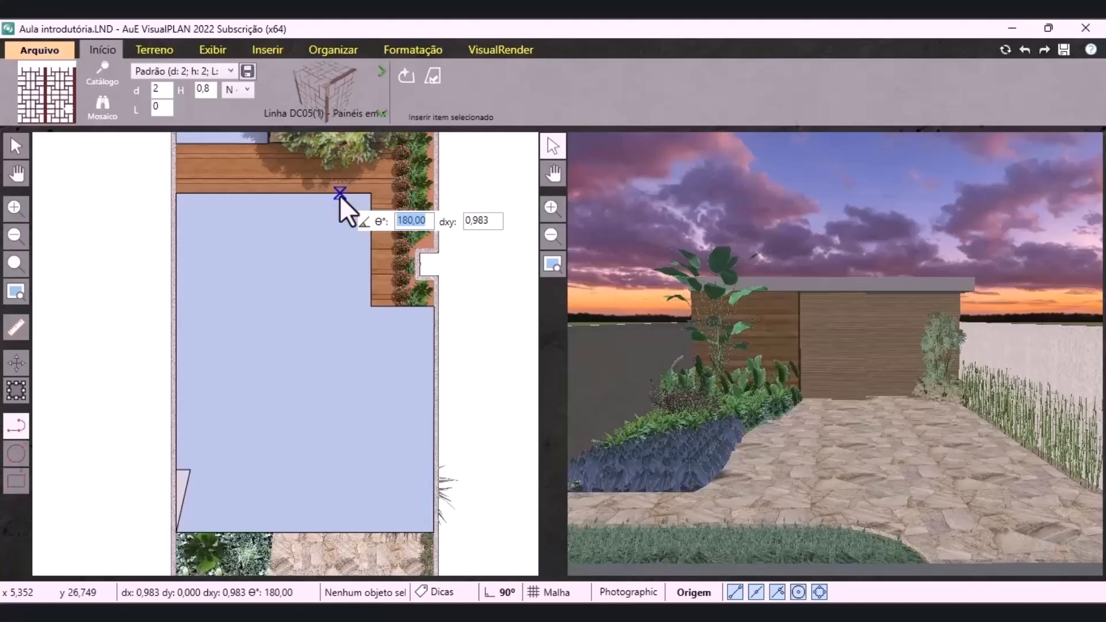
pyautogui.press('Tab')
pyautogui.write('0')
pyautogui.scroll(3, 360, 199)
pyautogui.write(',5')
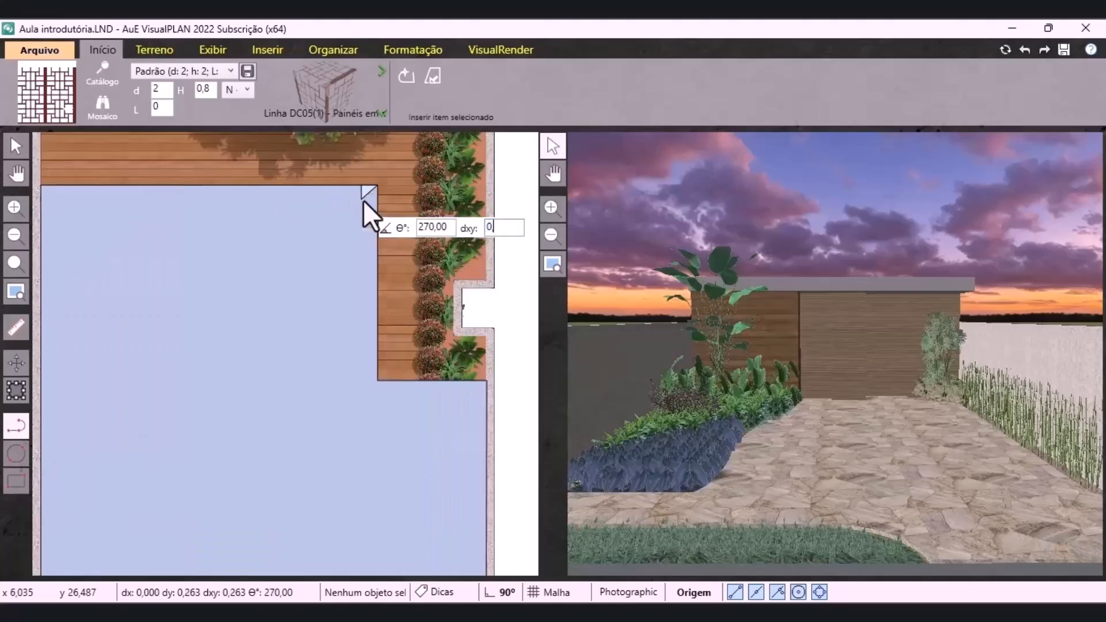
pyautogui.press('Return')
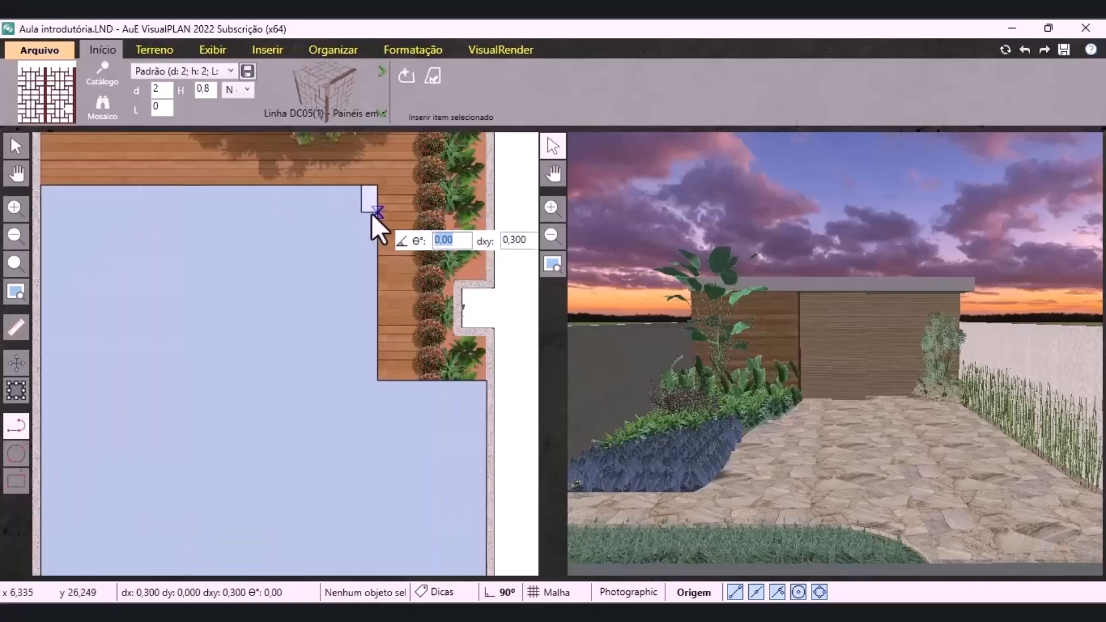
pyautogui.click(372, 213)
pyautogui.rightClick(372, 214)
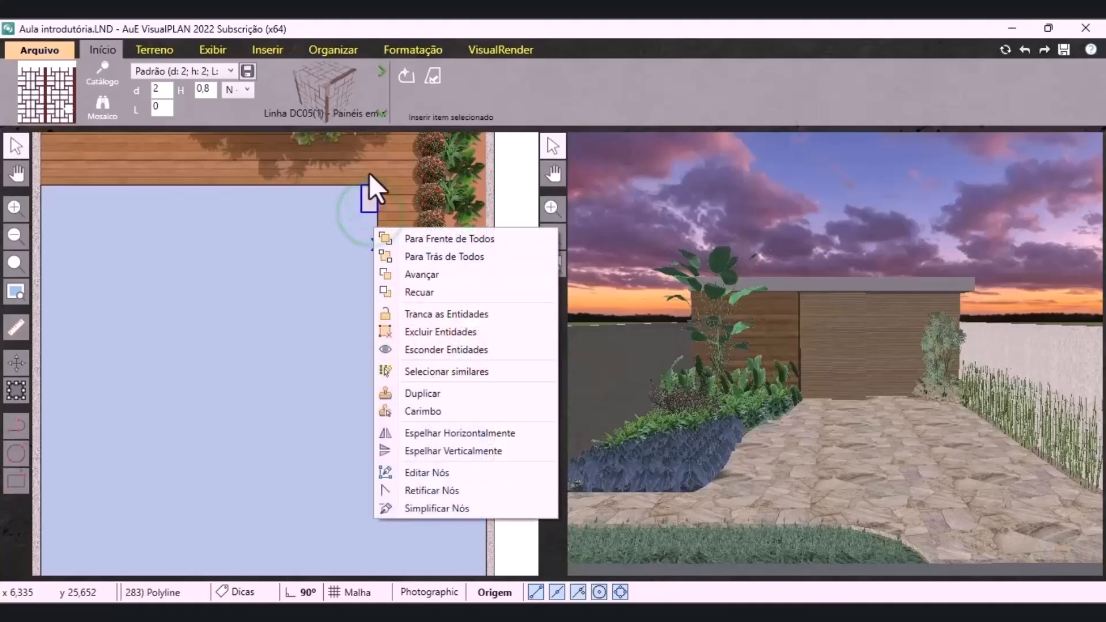
# Draw an open polyline from the front helper outline's inner corner, 5,4 across, back toward the small helper rectangle and ending along its front edge
pyautogui.click(507, 178)
pyautogui.scroll(-4, 461, 190)
pyautogui.click(472, 201)
pyautogui.click(485, 190)
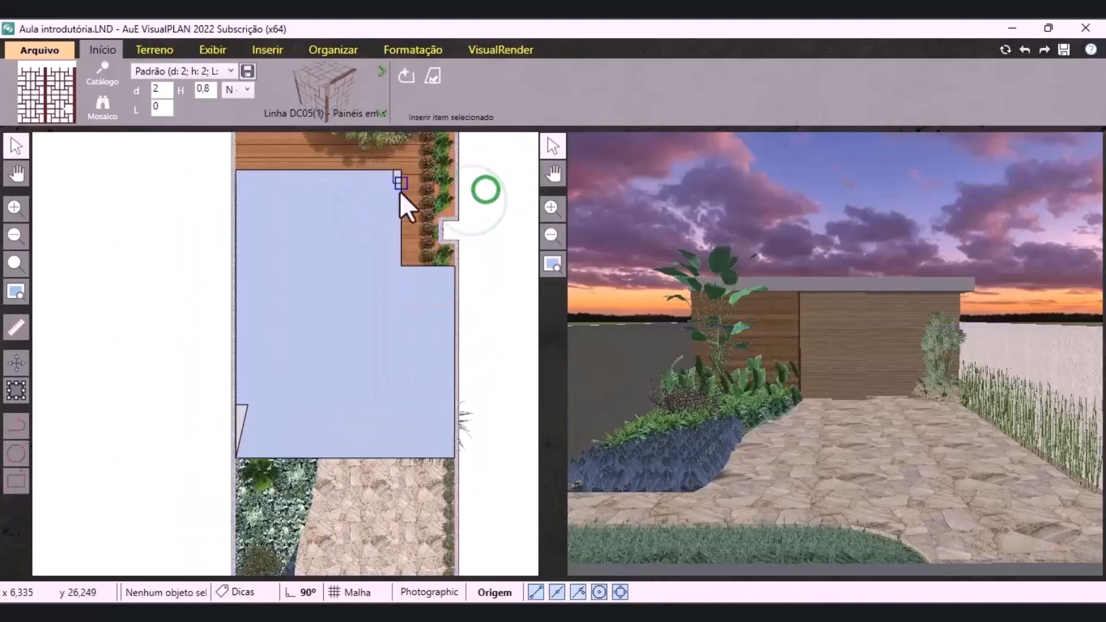
pyautogui.scroll(3, 400, 192)
pyautogui.click(413, 81)
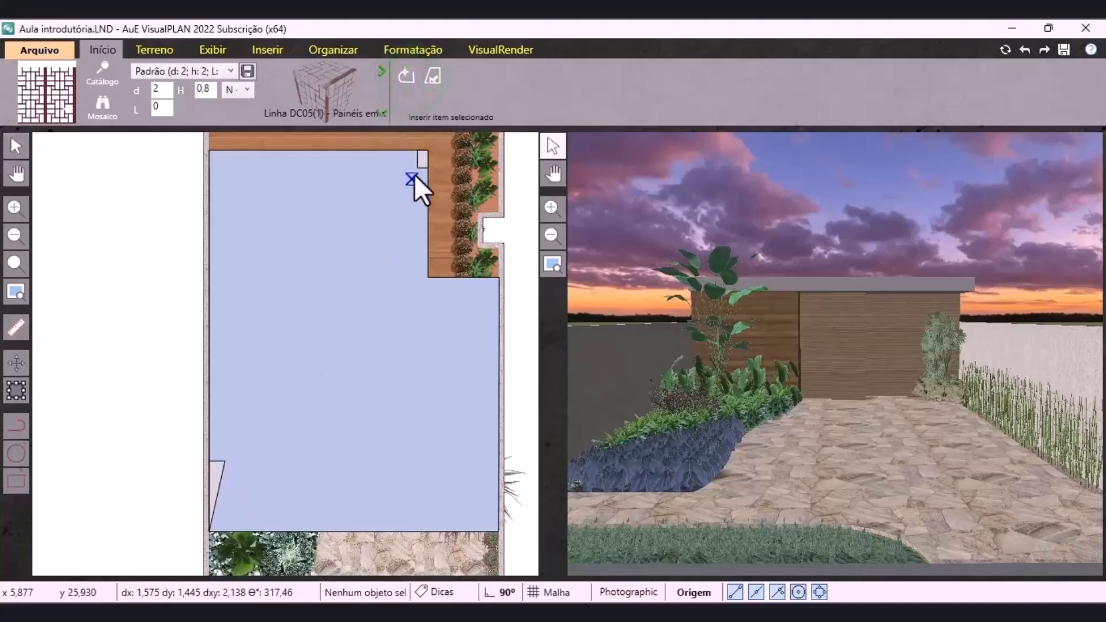
pyautogui.click(16, 425)
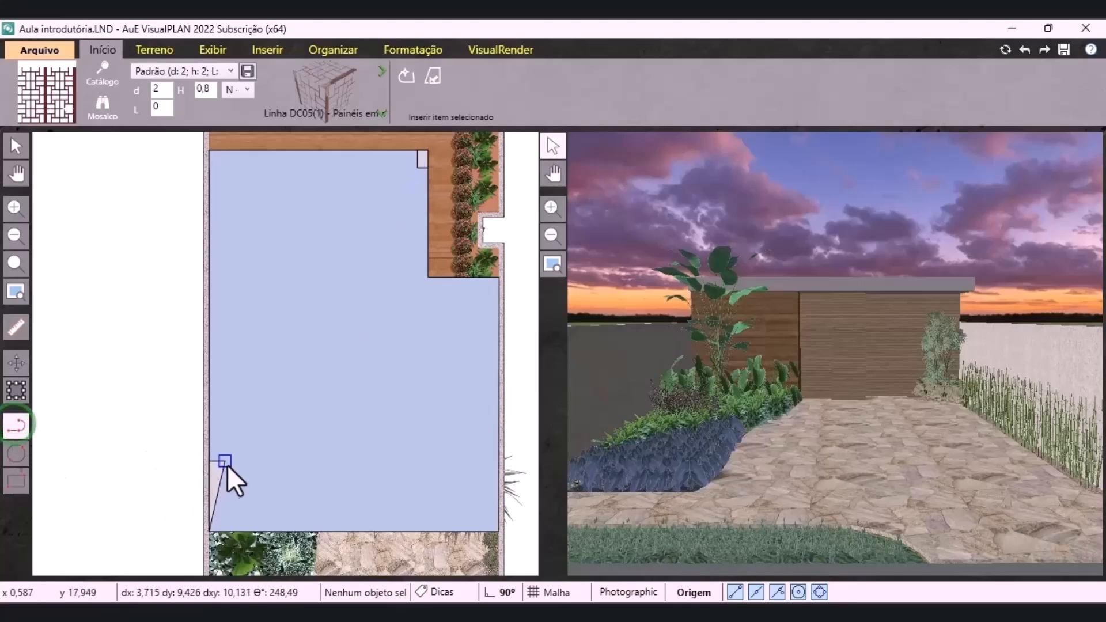
pyautogui.click(227, 464)
pyautogui.press('Tab')
pyautogui.write('5,4')
pyautogui.press('Return')
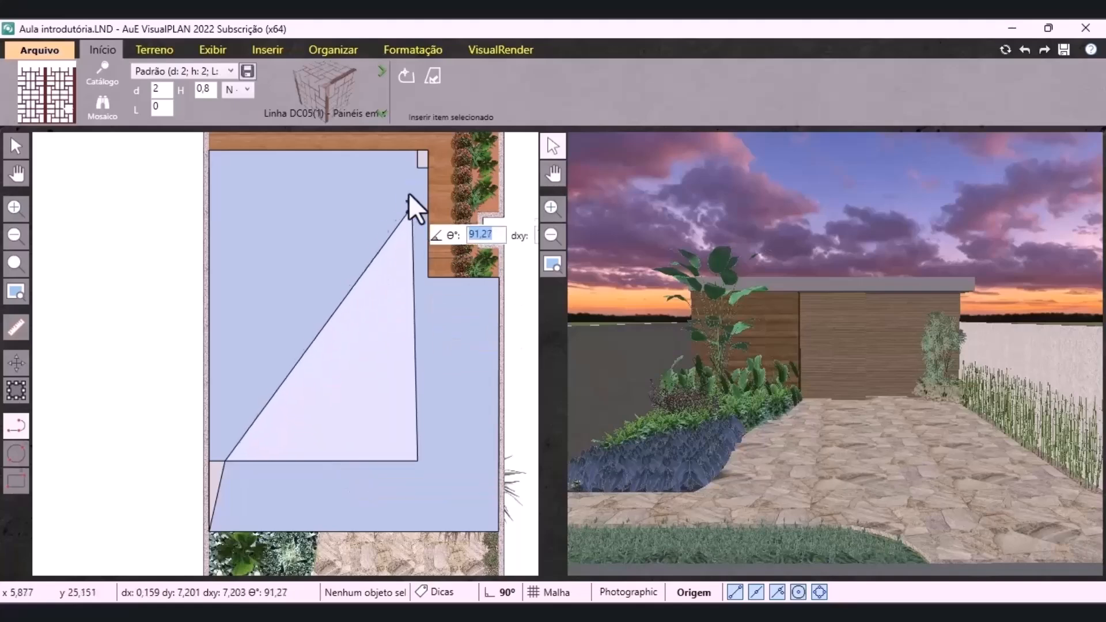
pyautogui.click(420, 170)
pyautogui.rightClick(420, 170)
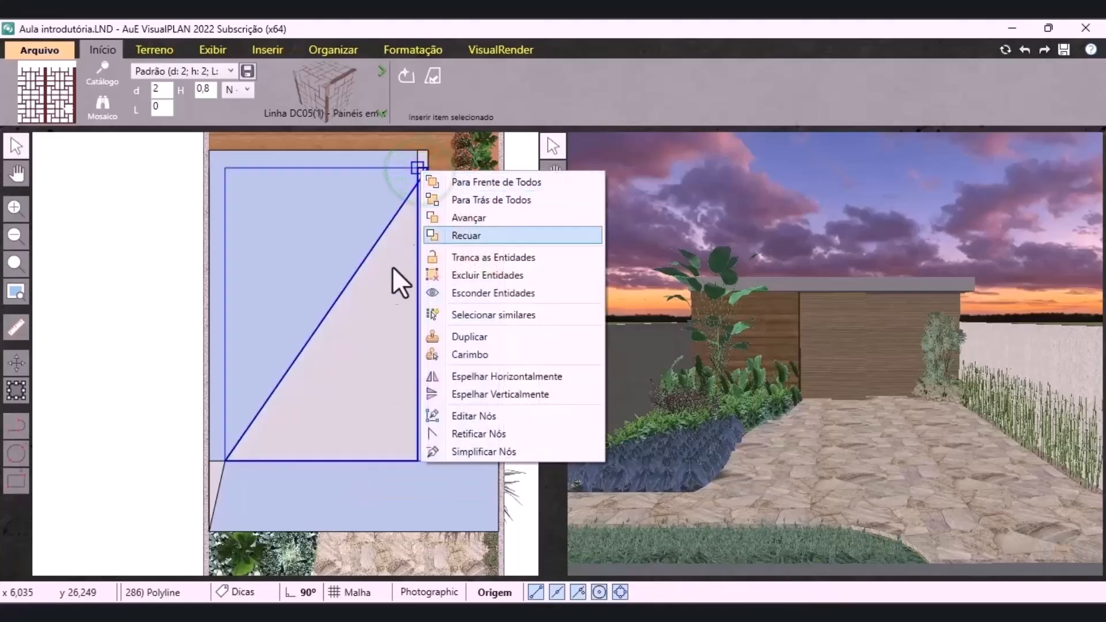
# Insert the selected metal panel wall along the new polyline and delete the triangular and small rectangular helper polylines
pyautogui.click(430, 74)
pyautogui.click(220, 474)
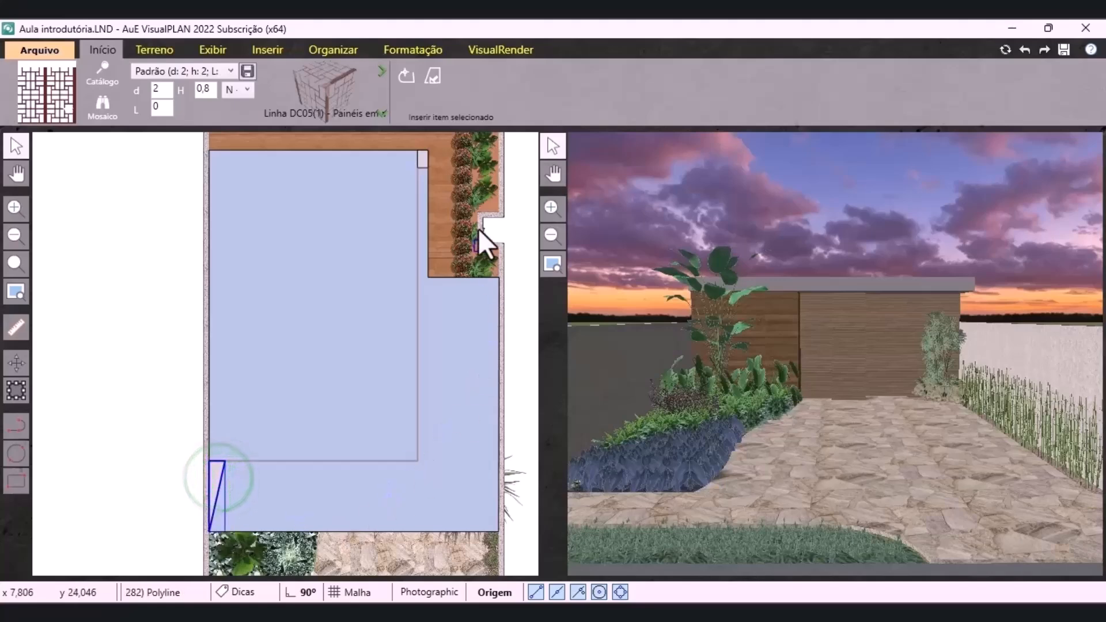
pyautogui.click(421, 159)
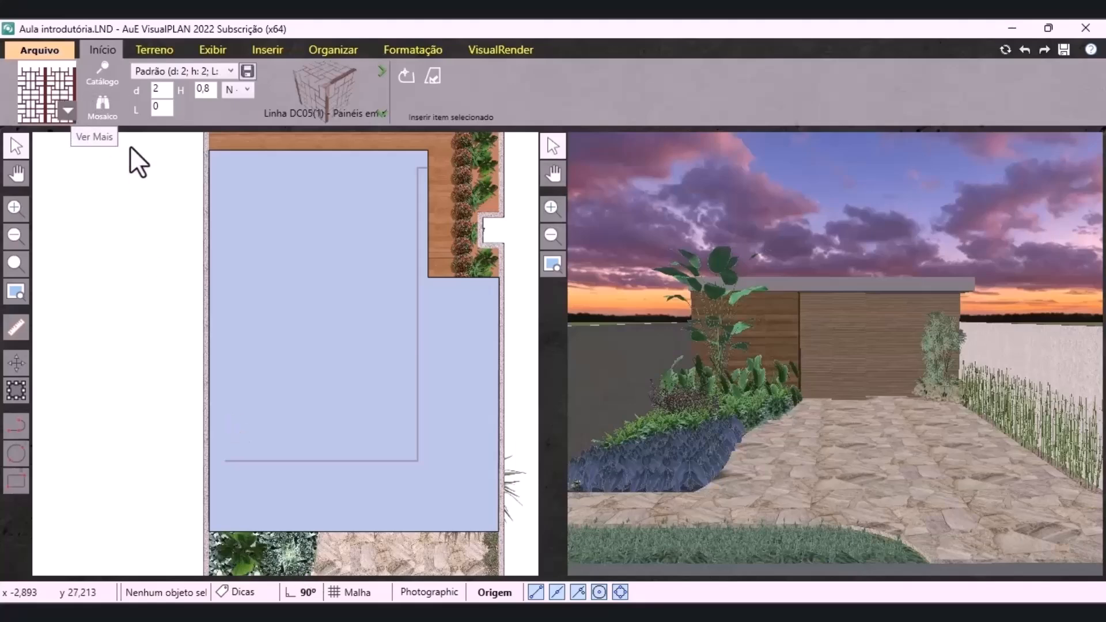
# Draw a 5 by 5,8 rectangle on the roof from the panel wall's front starting point and convert it into a volume
pyautogui.click(16, 481)
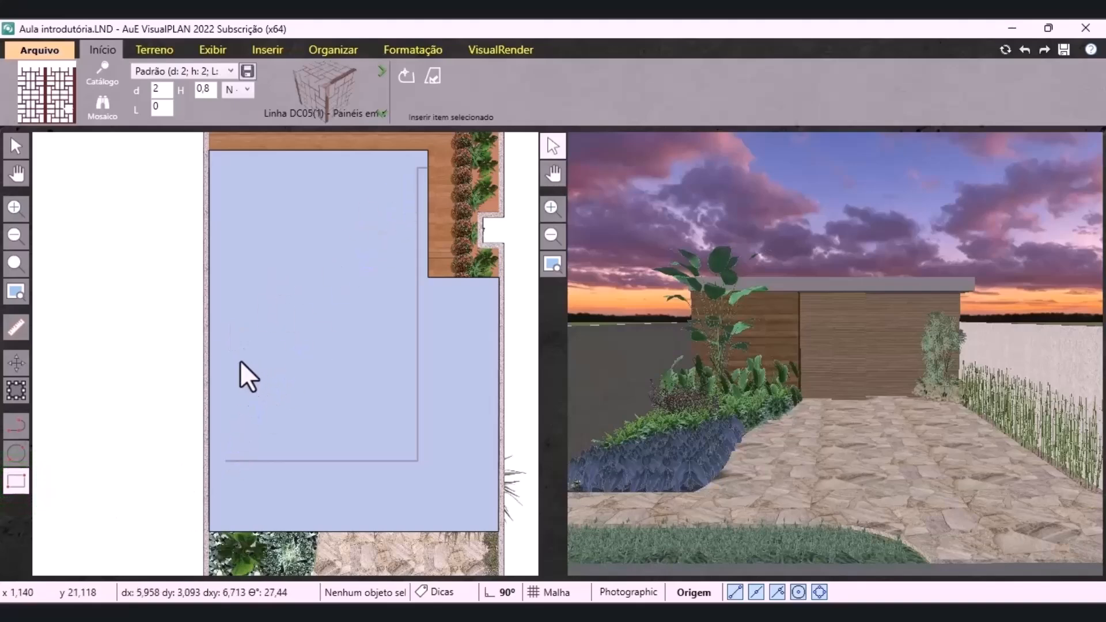
pyautogui.click(227, 460)
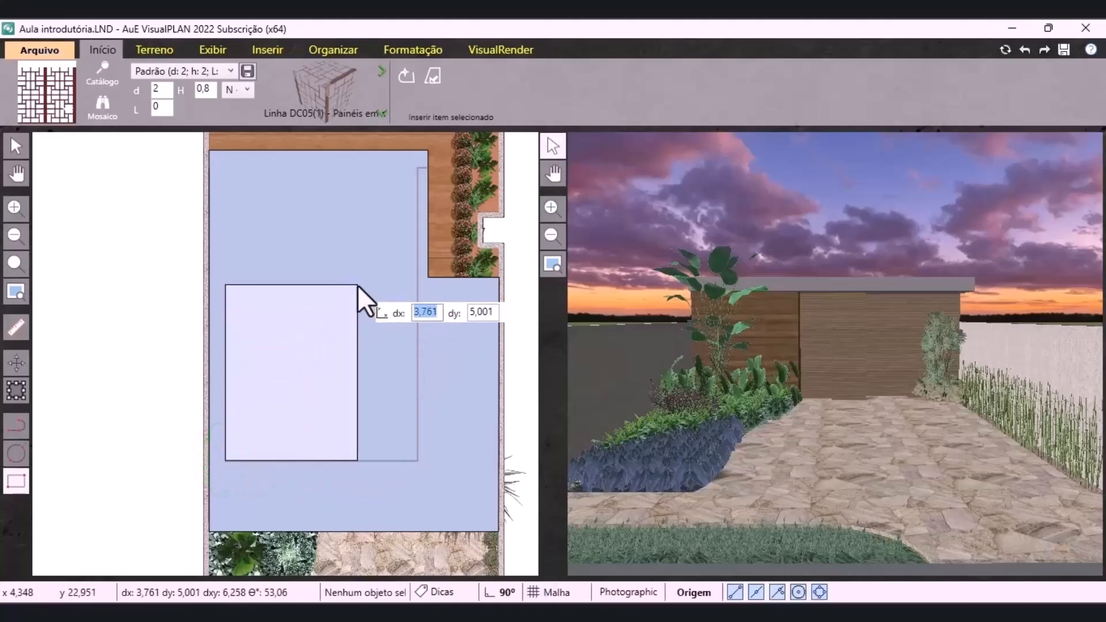
pyautogui.write('5')
pyautogui.press('Tab')
pyautogui.write('5,')
pyautogui.press('Return')
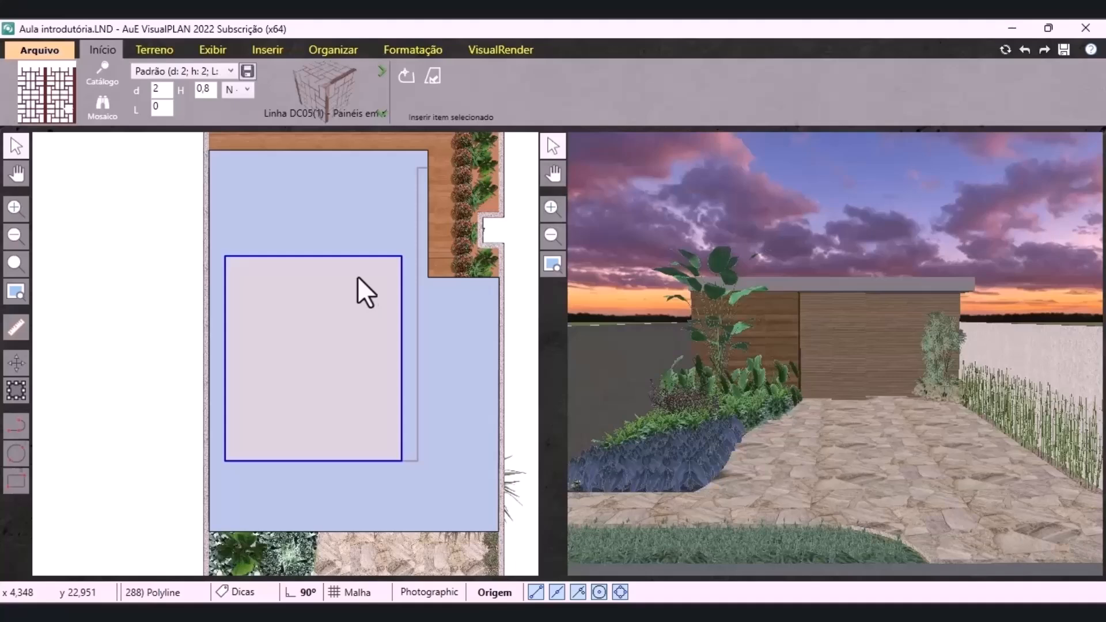
pyautogui.click(417, 52)
pyautogui.click(996, 88)
pyautogui.click(335, 355)
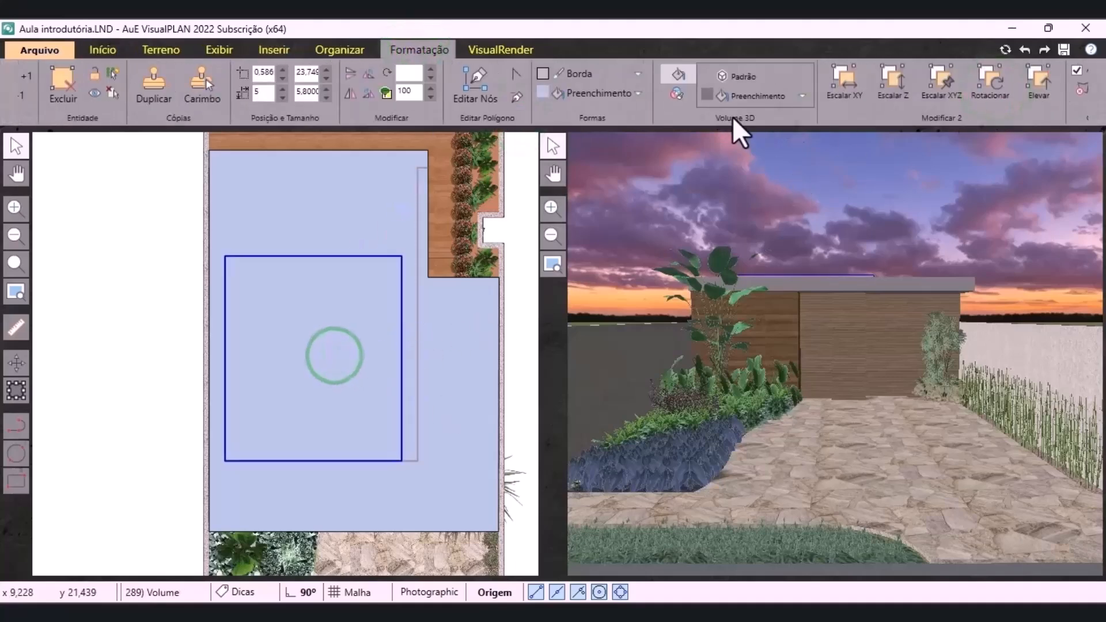
# Apply the Terrazzo material MU.PO29 to the upper volume with a mapping scale of 0,5
pyautogui.click(681, 95)
pyautogui.click(739, 103)
pyautogui.click(703, 140)
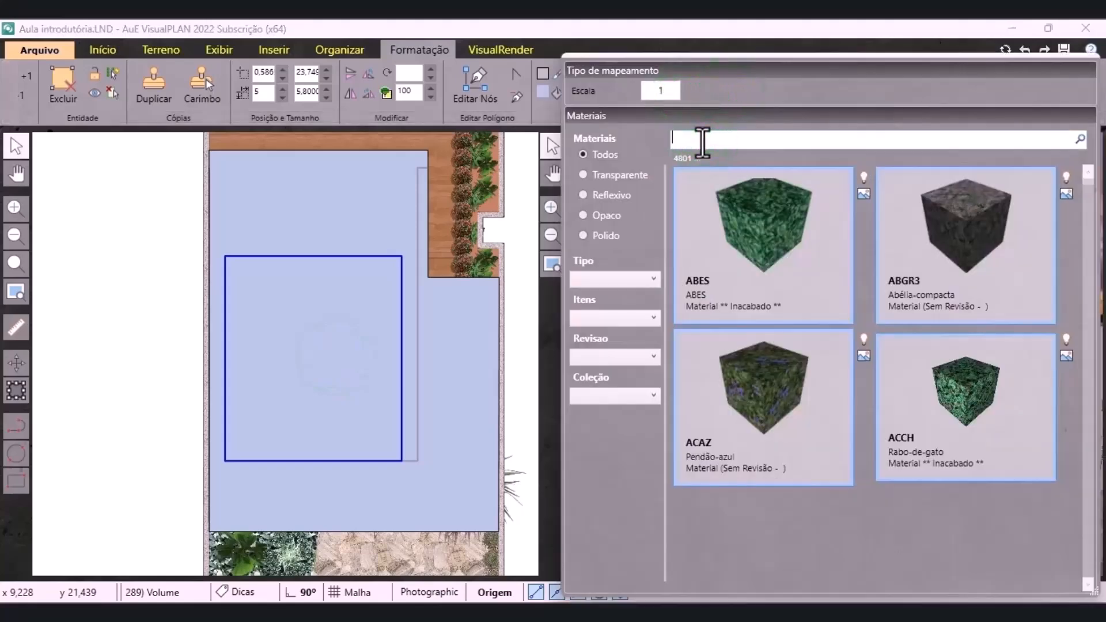
pyautogui.write('mu.po29')
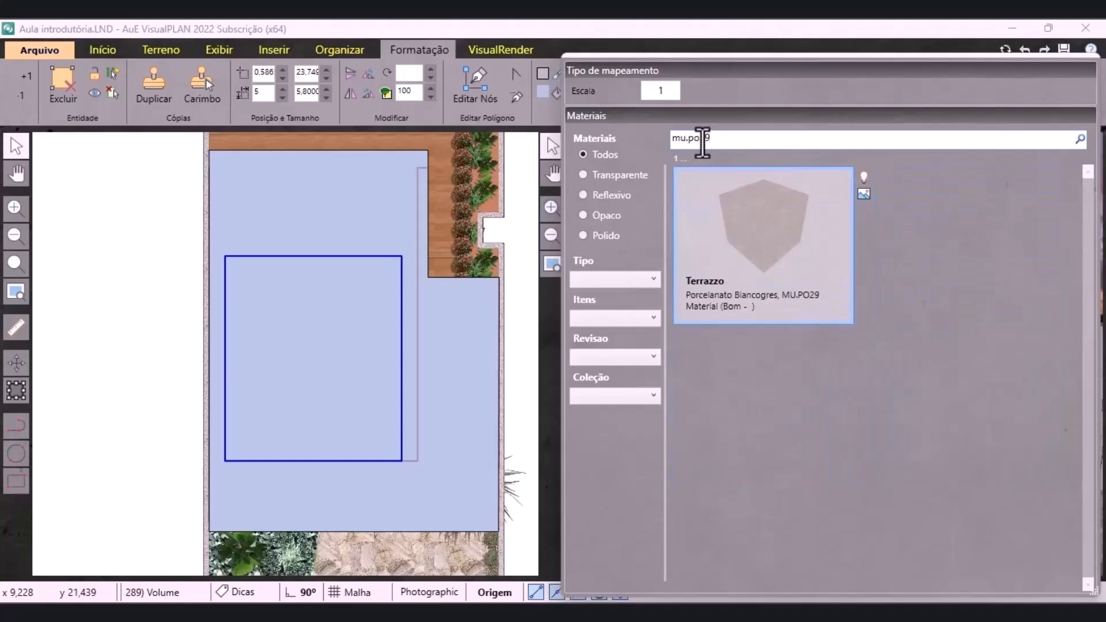
pyautogui.write('0,5')
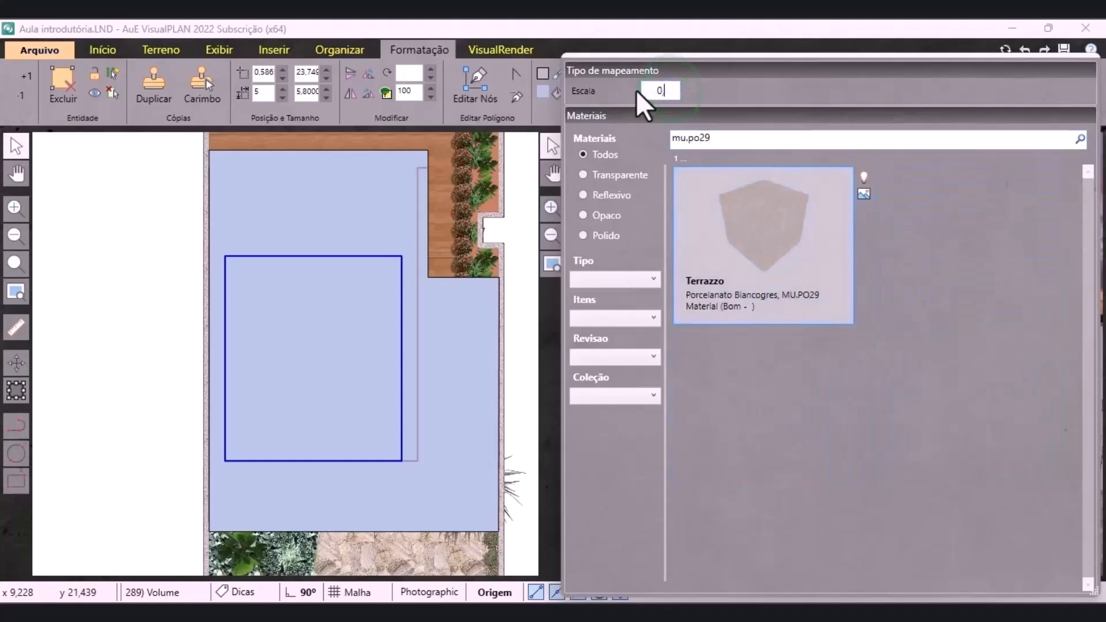
pyautogui.click(738, 231)
pyautogui.click(526, 377)
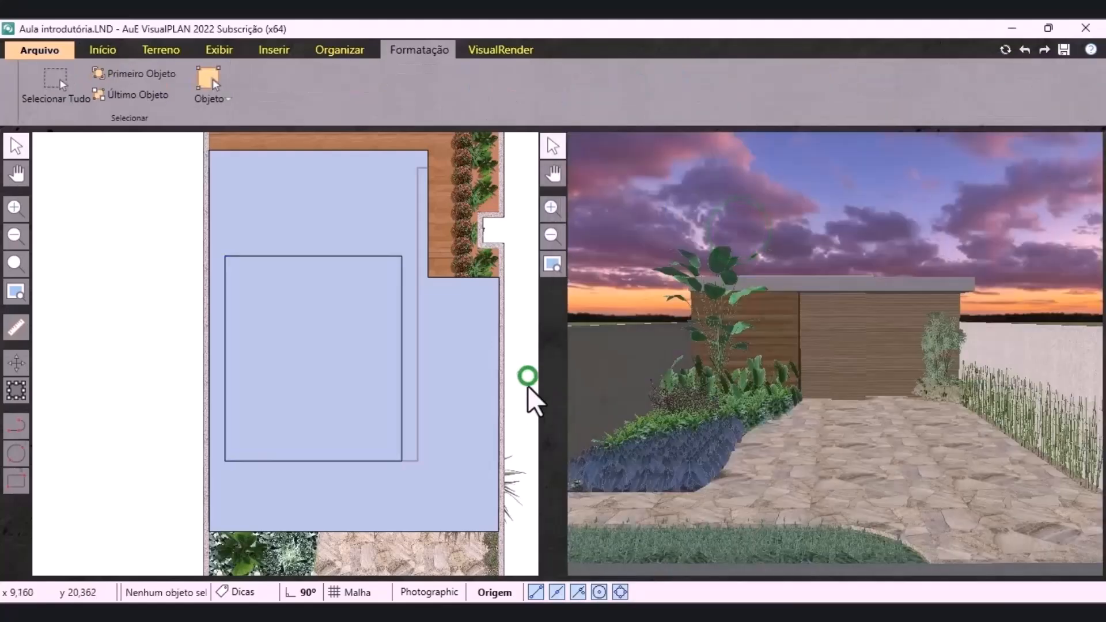
# Set the terrazzo volume's height to 2.6 and its elevation to 3.8
pyautogui.click(375, 373)
pyautogui.click(808, 110)
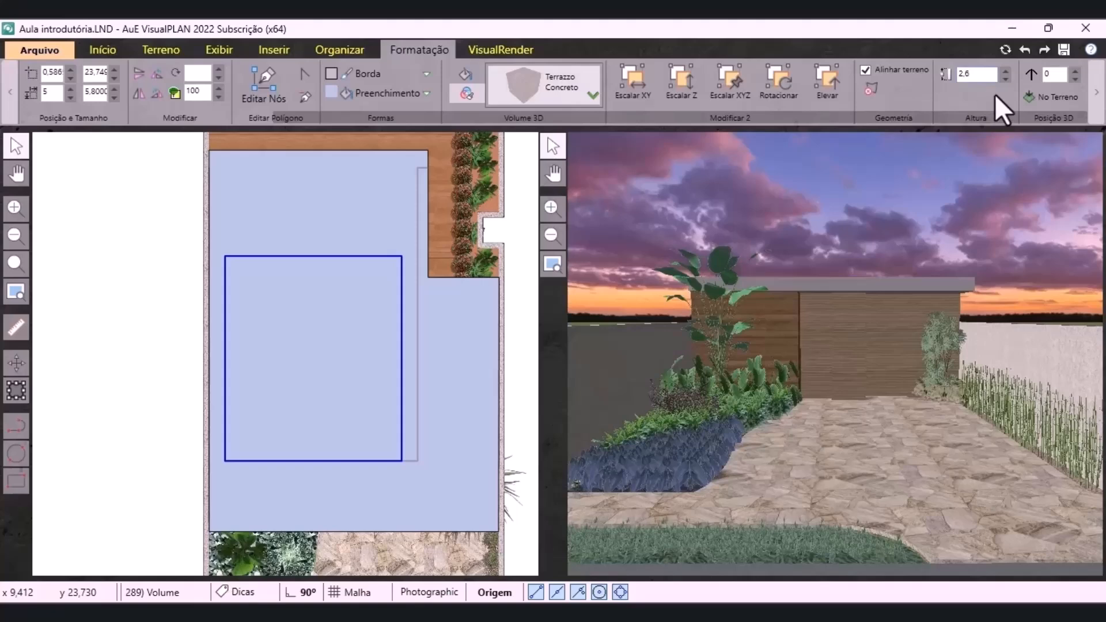
pyautogui.click(1049, 77)
pyautogui.press('Return')
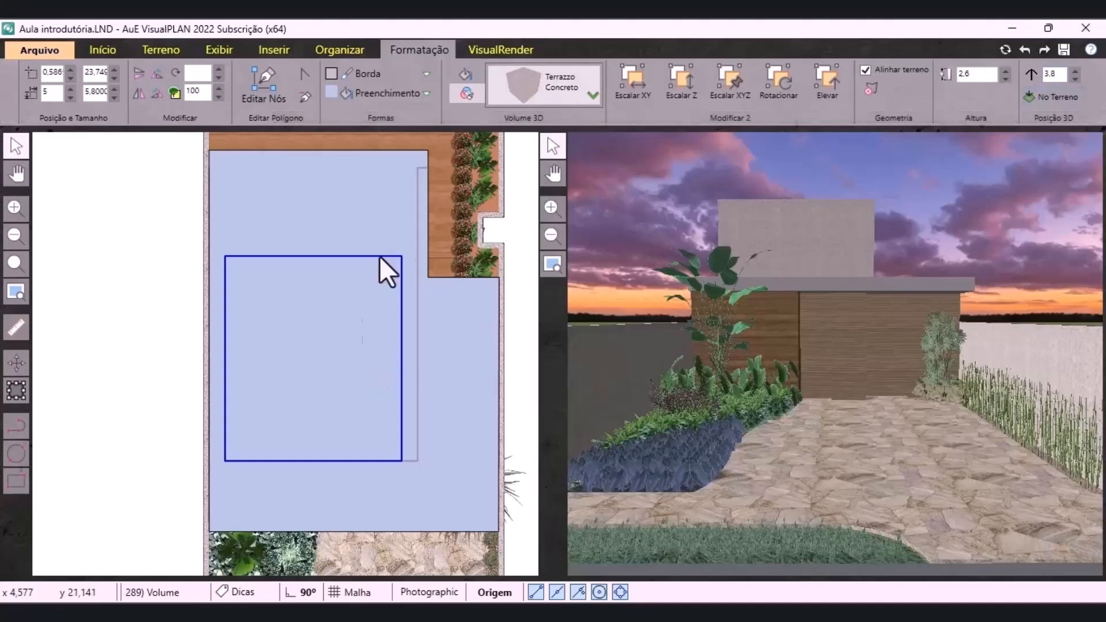
# Move the terrazzo volume about 2,35 straight back toward the wooden deck and deselect it
pyautogui.click(17, 363)
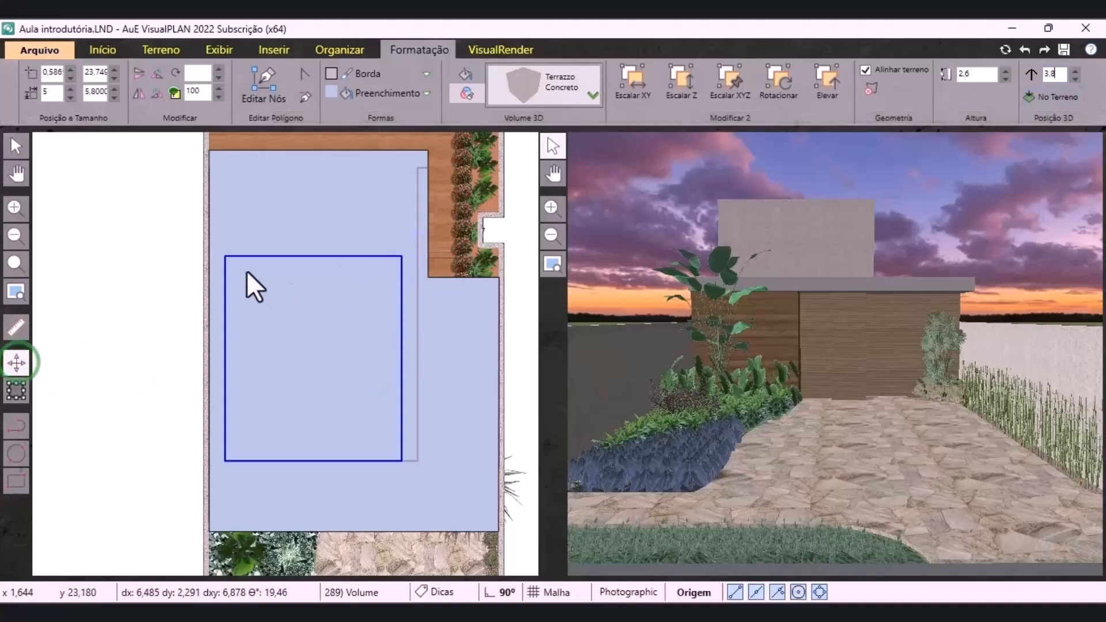
pyautogui.click(226, 257)
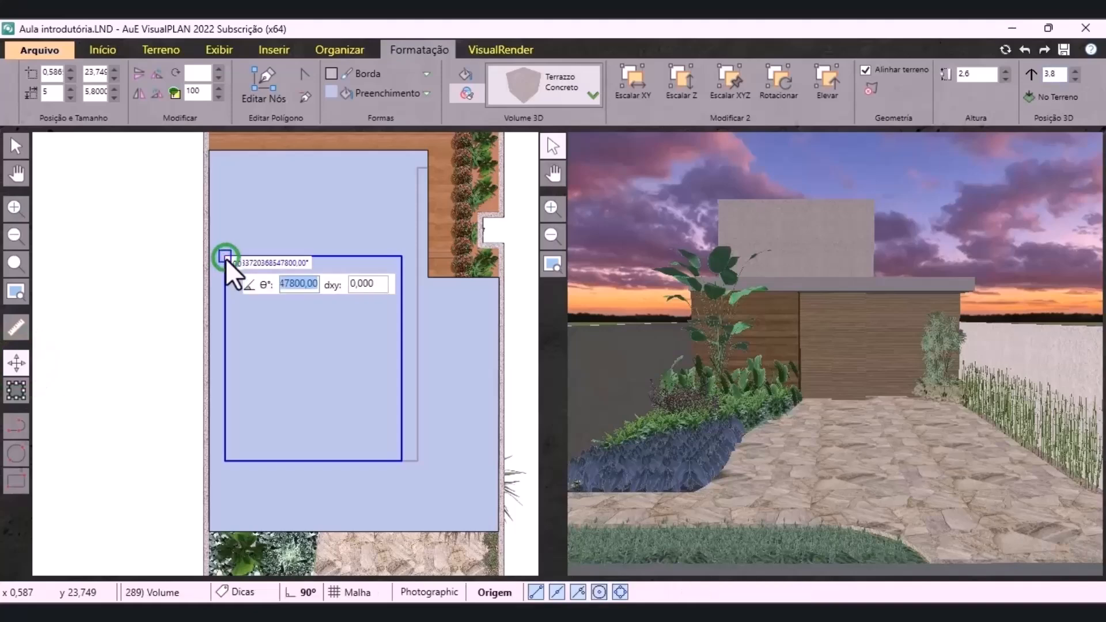
pyautogui.click(232, 168)
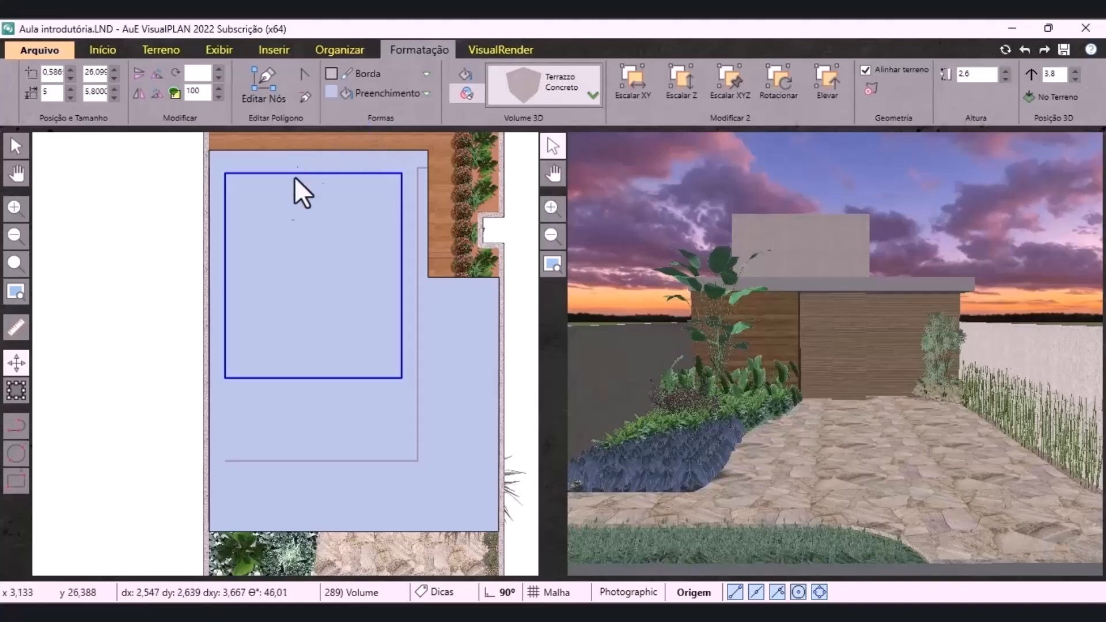
pyautogui.click(17, 145)
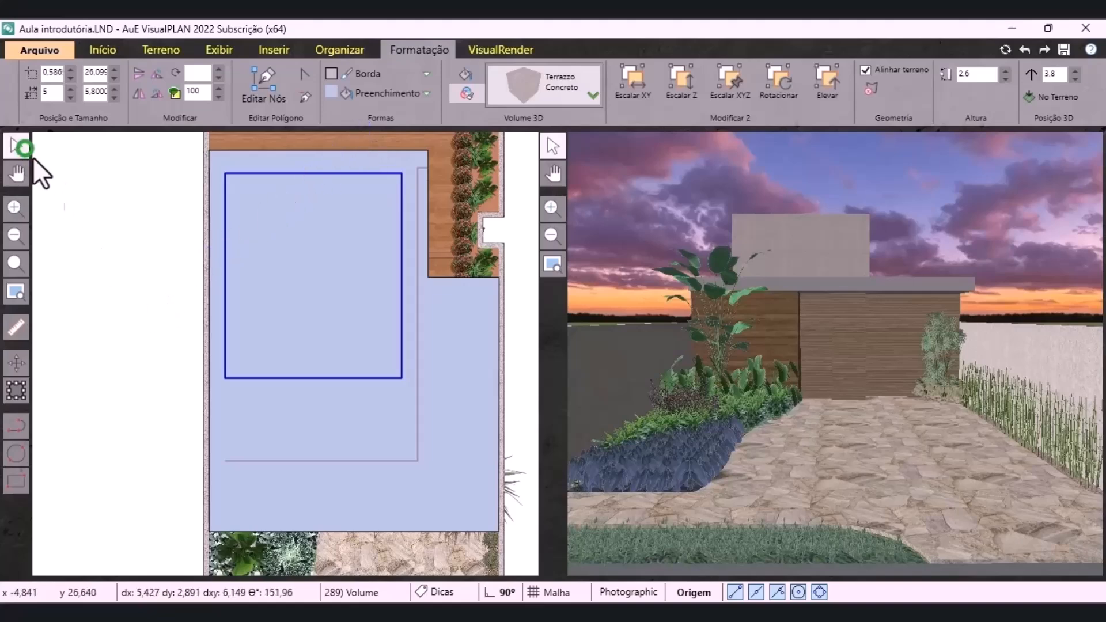
pyautogui.click(112, 228)
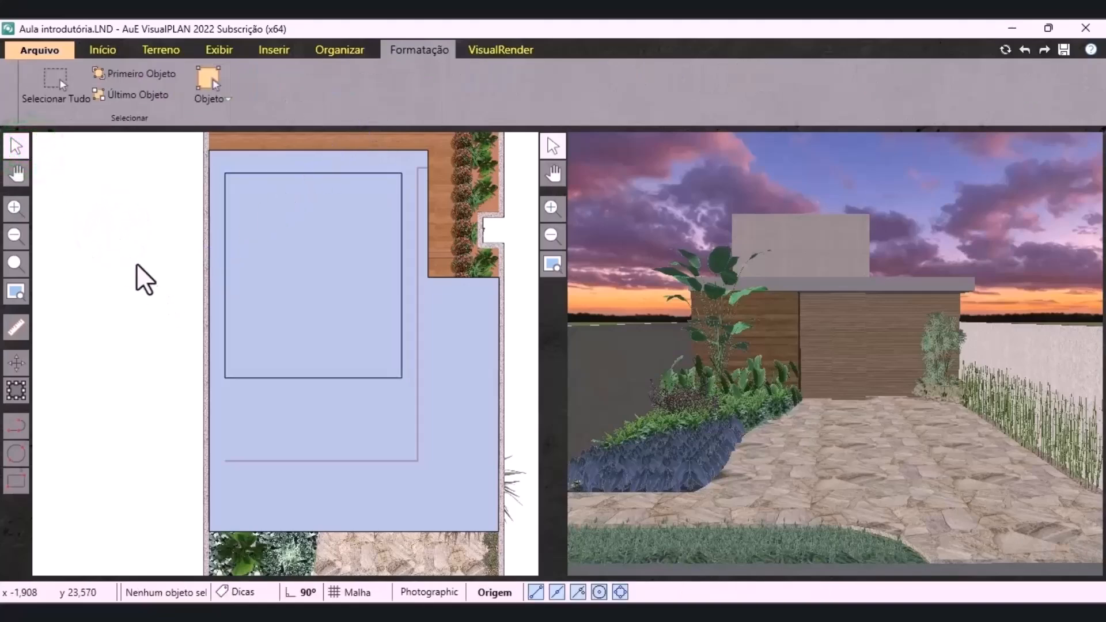
# Draw a 5,6 by 7,7 rectangle starting from the terrazzo volume's rear corner on the boundary wall side
pyautogui.click(14, 485)
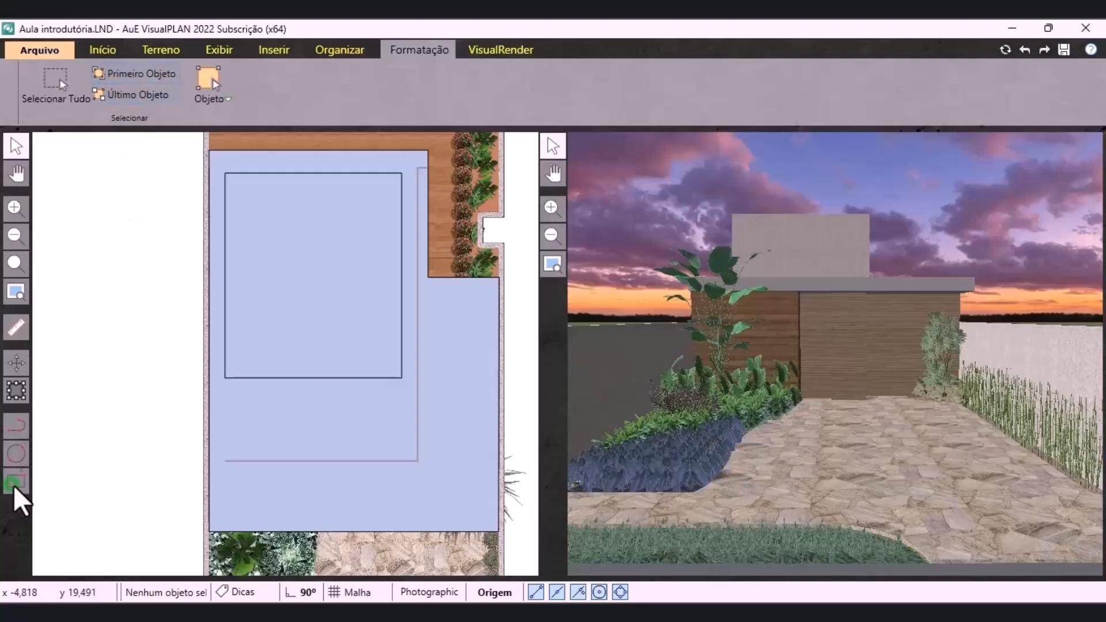
pyautogui.click(230, 174)
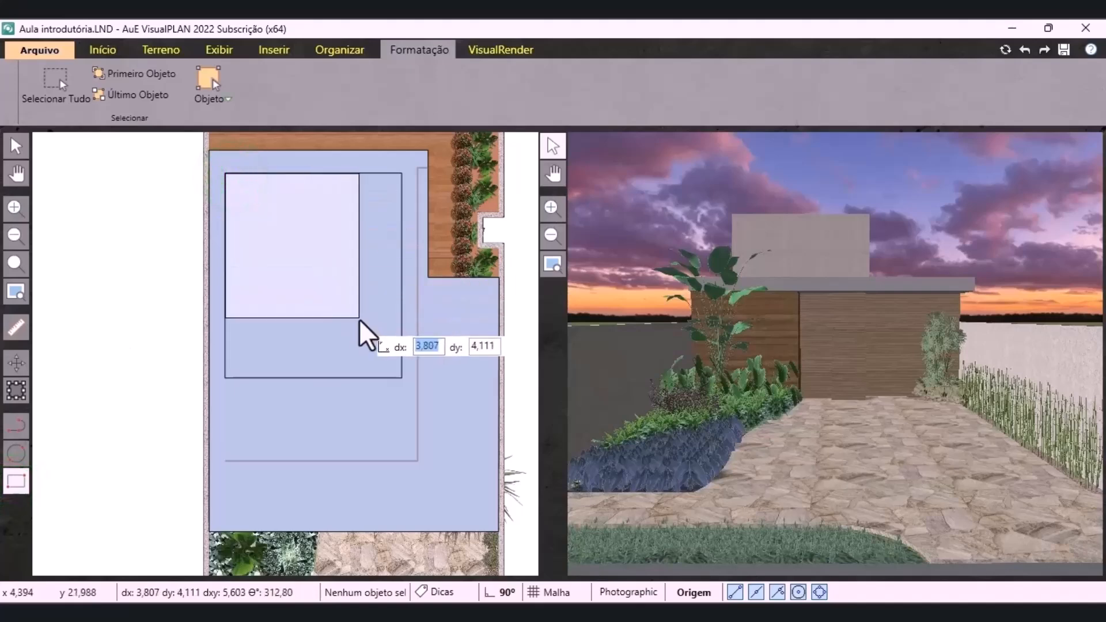
pyautogui.write('5,6')
pyautogui.press('Tab')
pyautogui.write('7,7')
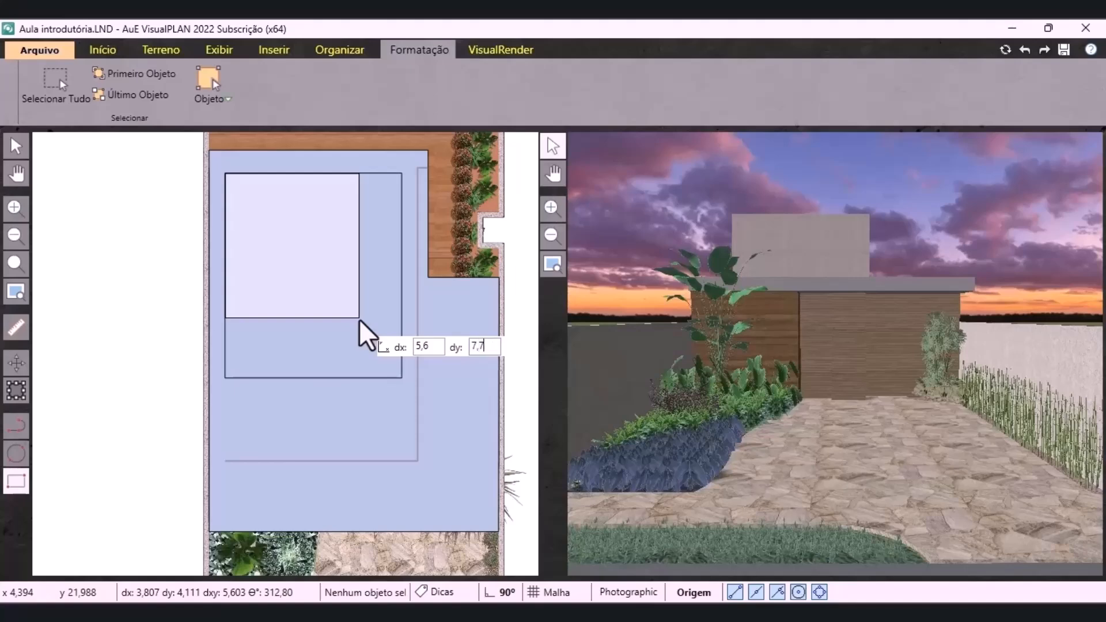
pyautogui.press('Return')
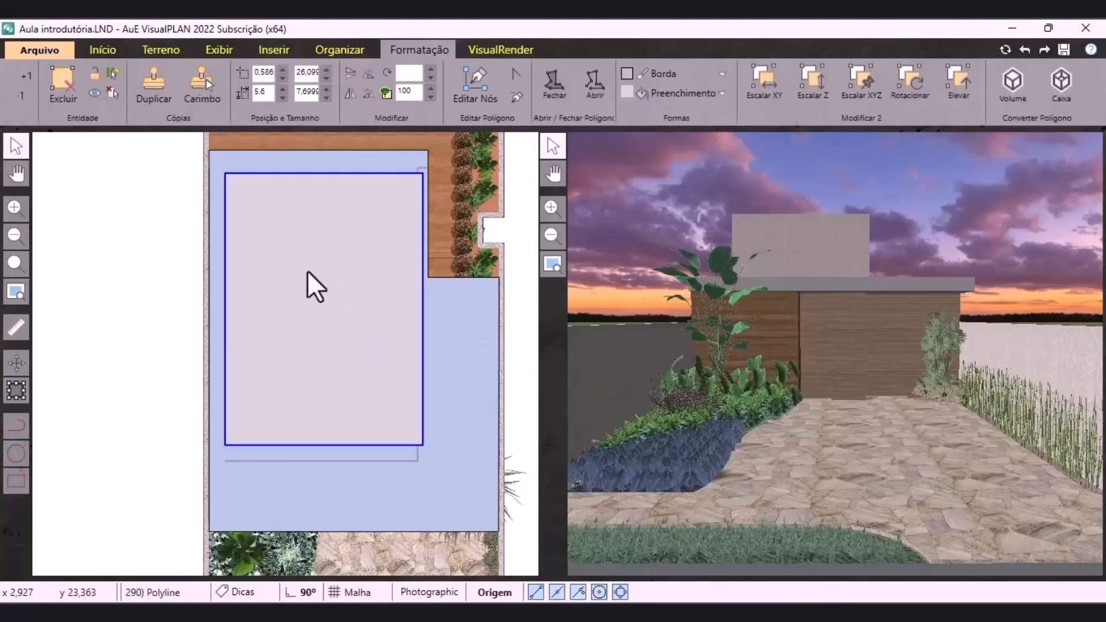
# Move the 5,6 by 7,7 rectangle so its rear corner meets the roof slab's rear corner at the boundary wall
pyautogui.click(17, 361)
pyautogui.click(225, 174)
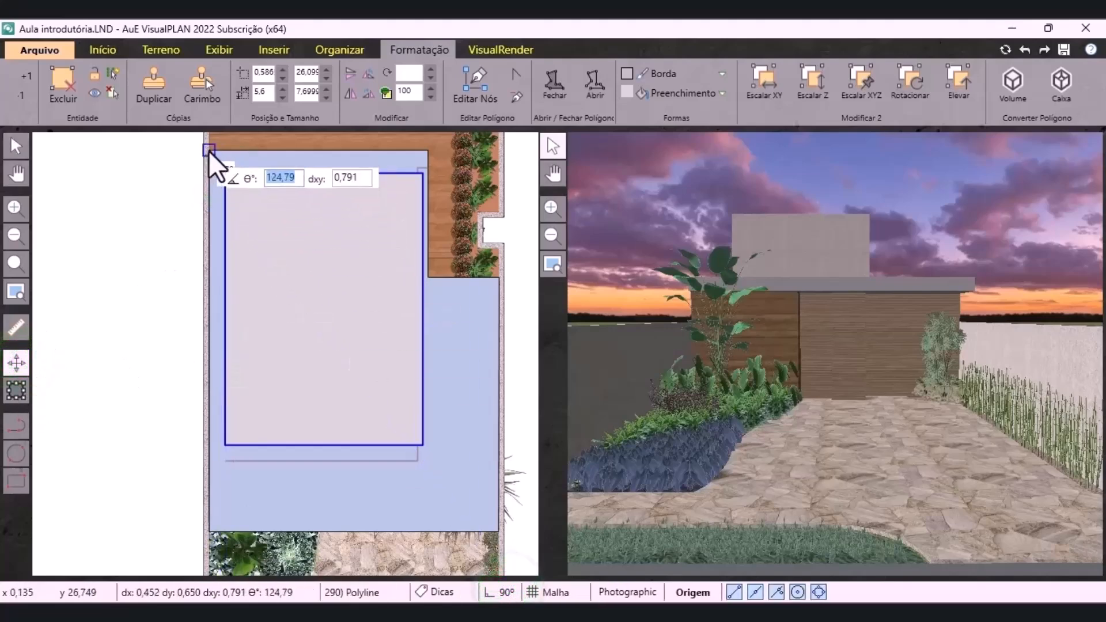
pyautogui.click(208, 150)
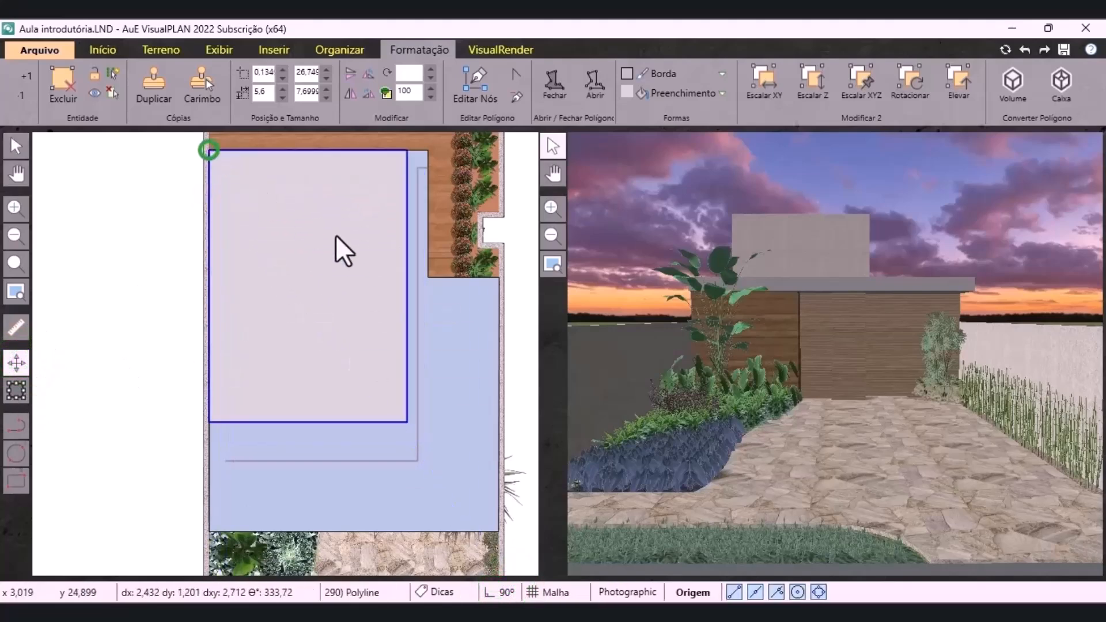
pyautogui.click(12, 149)
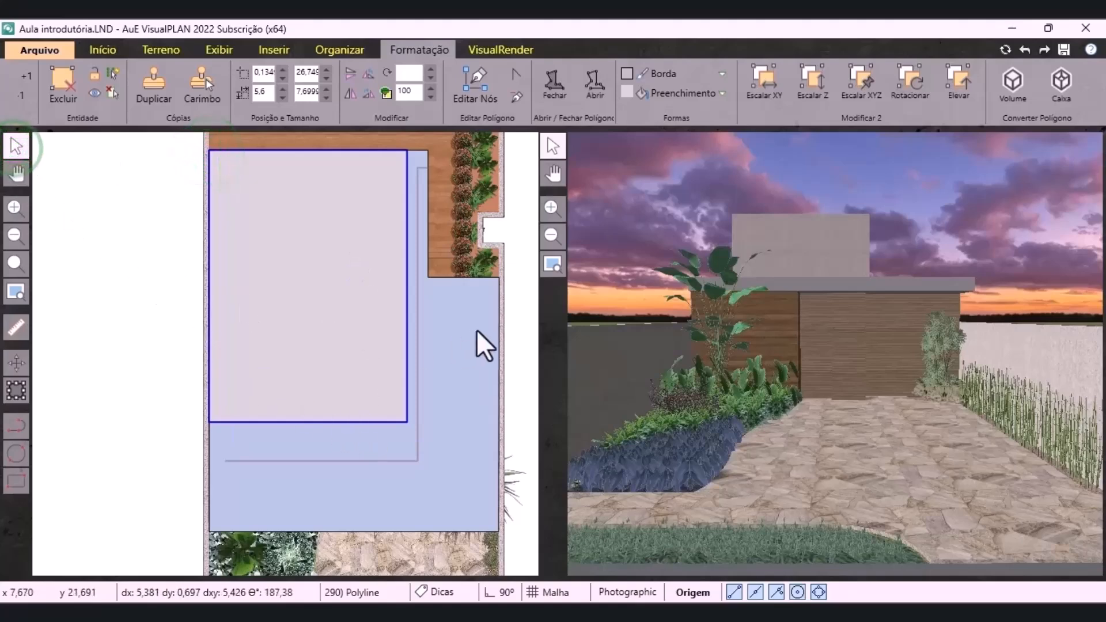
# Convert the 5,6 by 7,7 rectangle into a volume and open its 3D fill colour for editing
pyautogui.click(1007, 110)
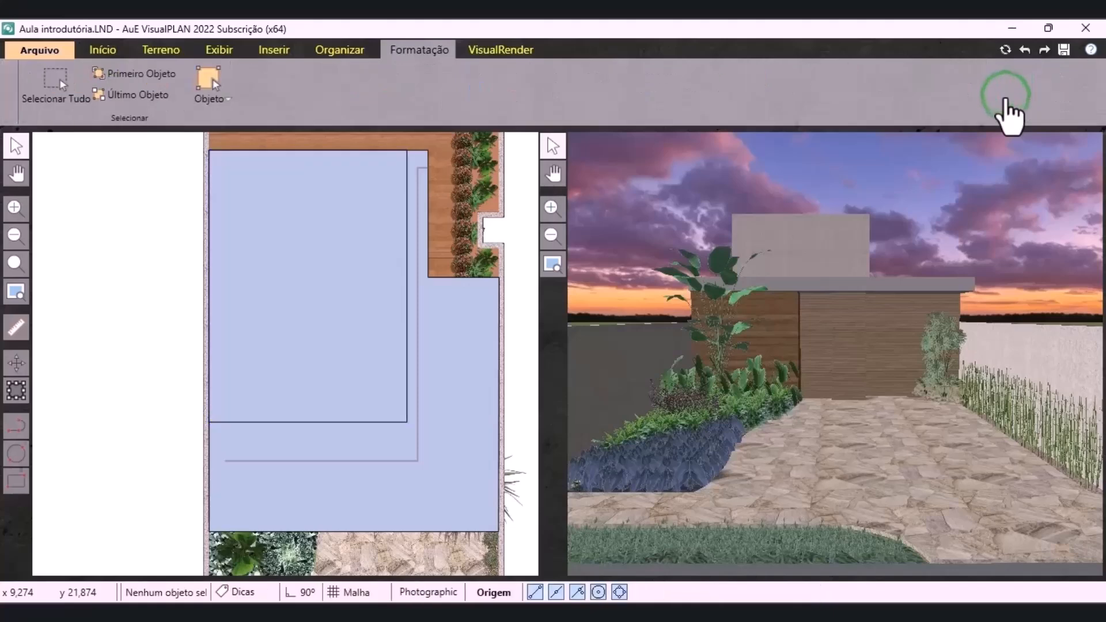
pyautogui.click(347, 352)
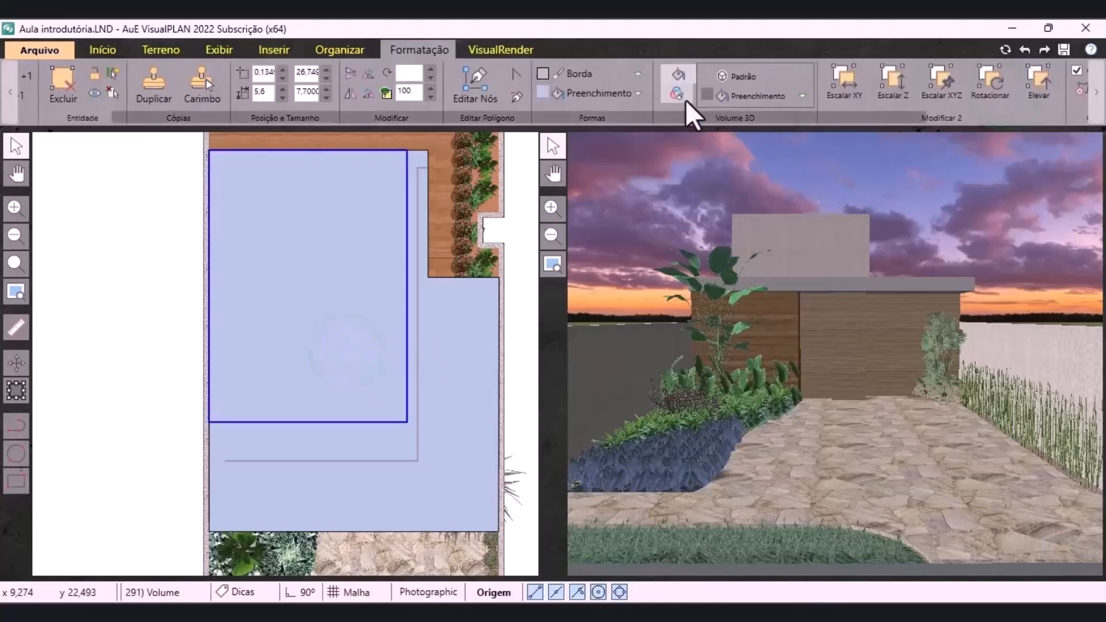
pyautogui.click(741, 103)
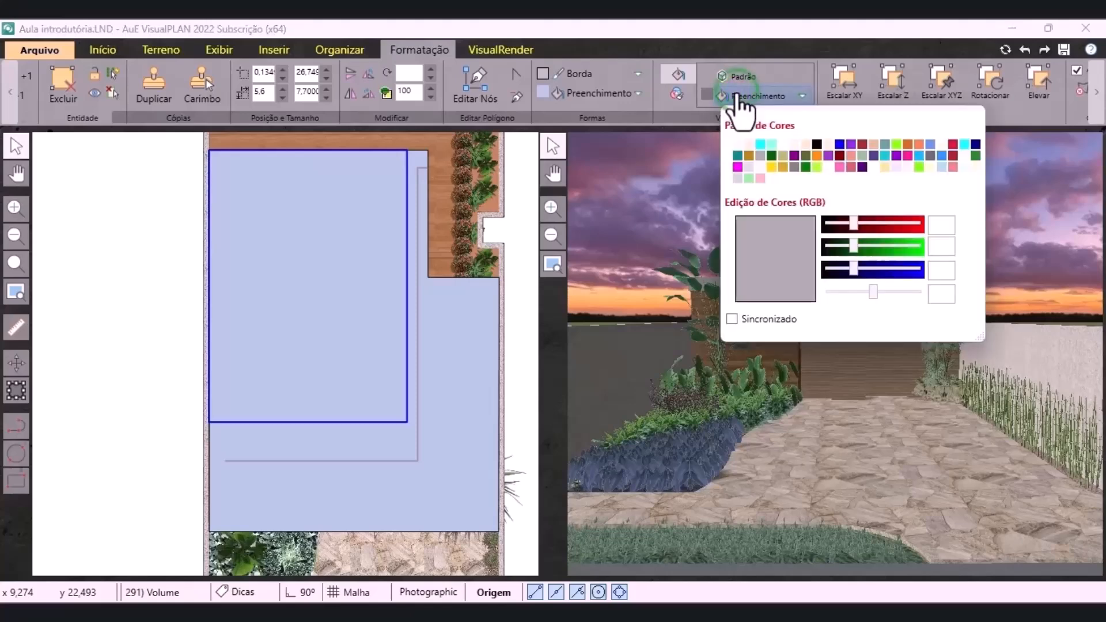
# Fill the selected rectangular 3D volume above the upper floor with dark grey
pyautogui.click(929, 155)
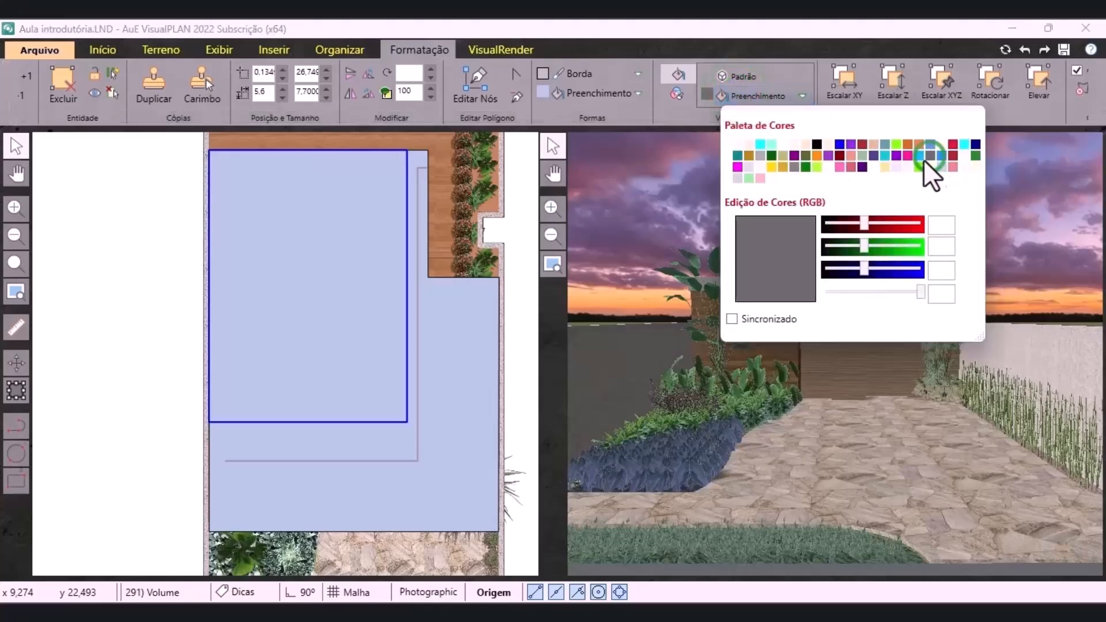
pyautogui.click(164, 294)
pyautogui.click(349, 272)
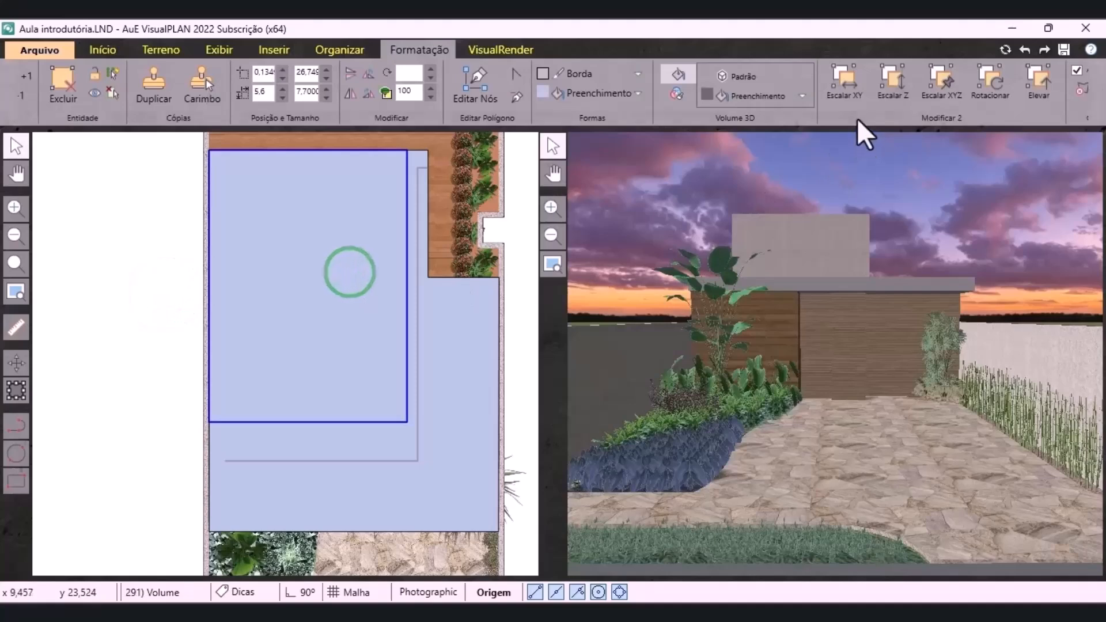
# Set the dark grey roof slab's height to 0.2 and its 3D elevation to 6.3
pyautogui.click(855, 115)
pyautogui.click(958, 116)
pyautogui.moveTo(967, 75); pyautogui.dragTo(945, 76)
pyautogui.write('0,2')
pyautogui.doubleClick(1060, 74)
pyautogui.write('6,3')
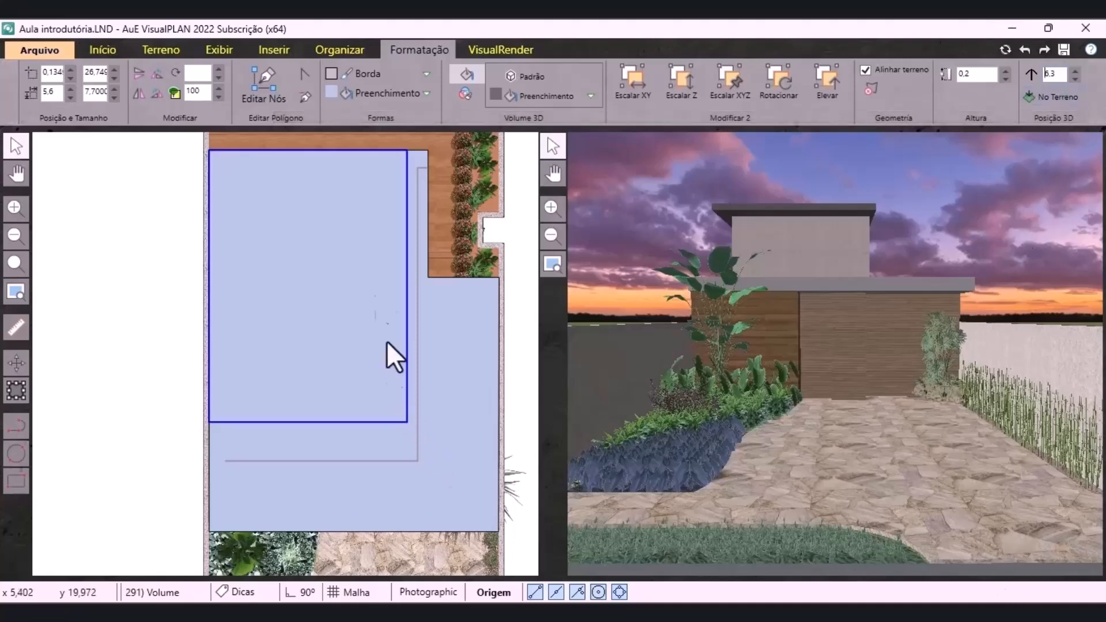
# Stretch the roof slab's deck-side edge to a total width of about 6.17, aligning it with the lower roof's inner corner
pyautogui.click(18, 392)
pyautogui.moveTo(407, 286); pyautogui.dragTo(429, 280)
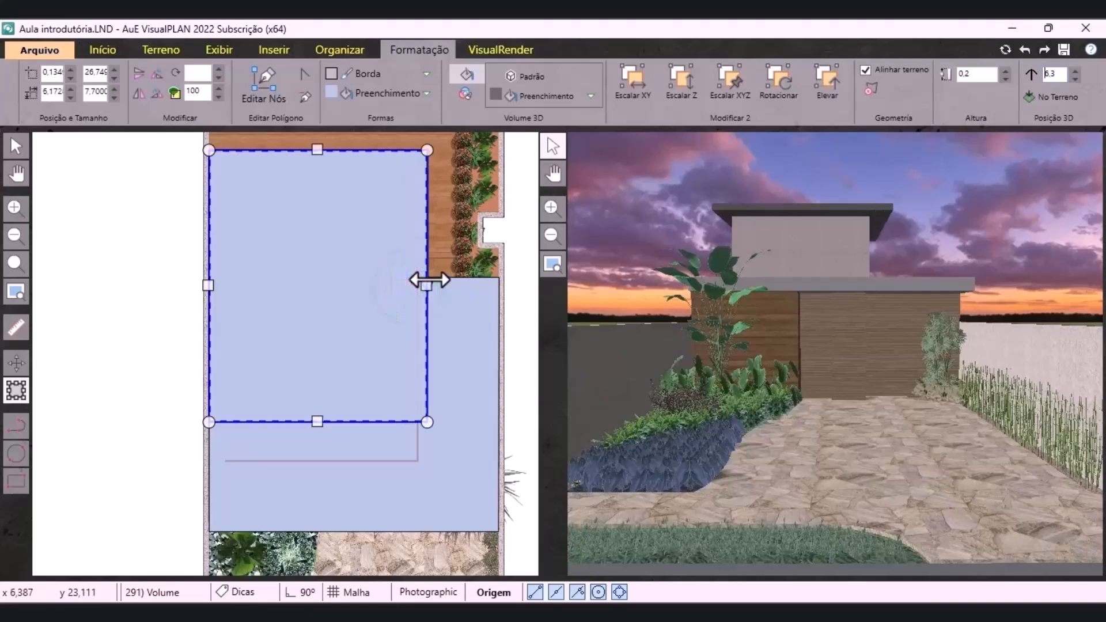
pyautogui.click(16, 146)
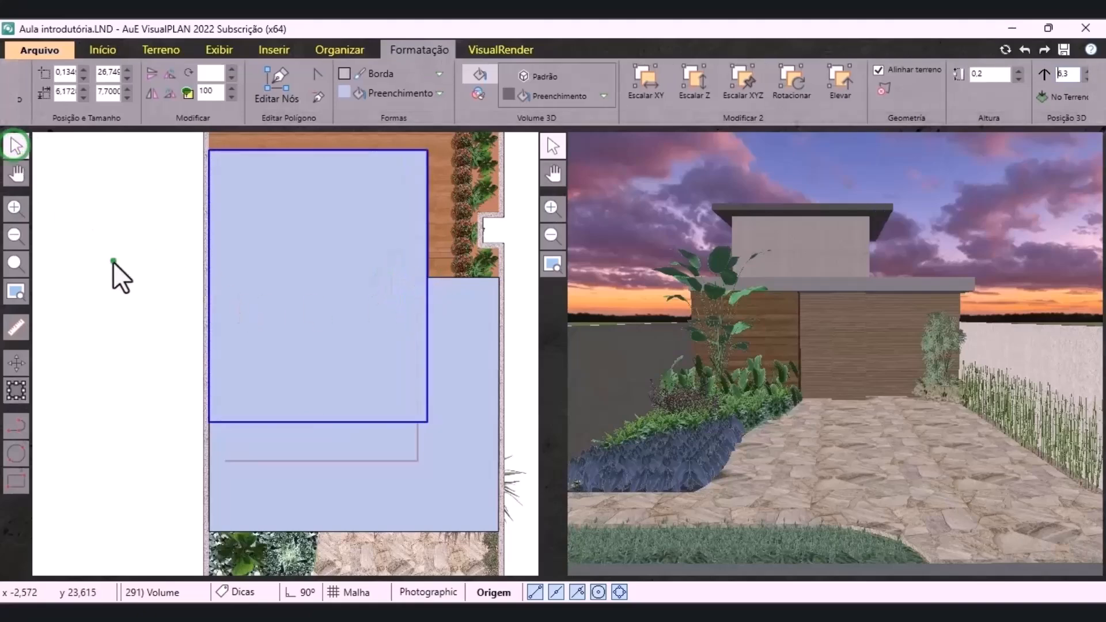
pyautogui.click(113, 261)
# Raise the L-shaped DC05 railing around the upper floor to a 3D elevation of 3.8
pyautogui.click(298, 463)
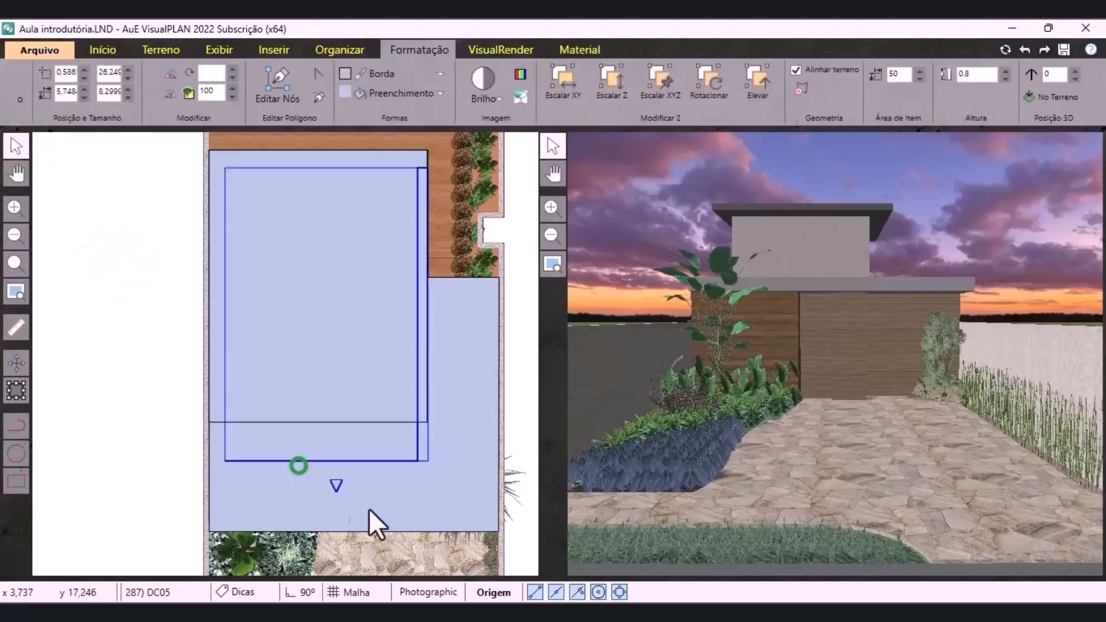
pyautogui.doubleClick(1044, 73)
pyautogui.write('3')
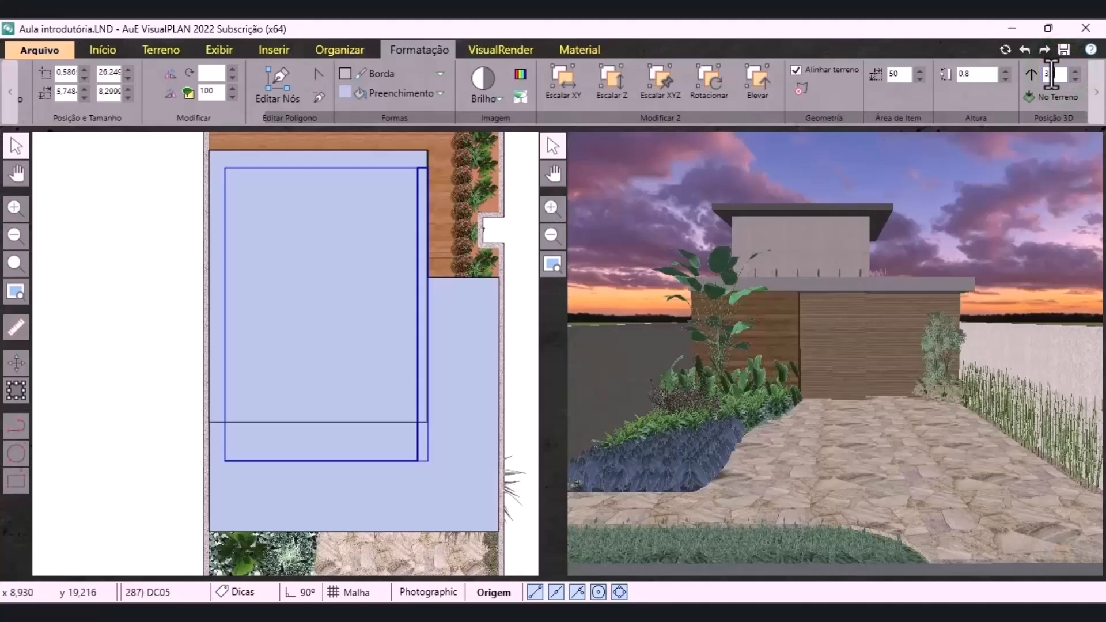
pyautogui.write('8')
pyautogui.press('Return')
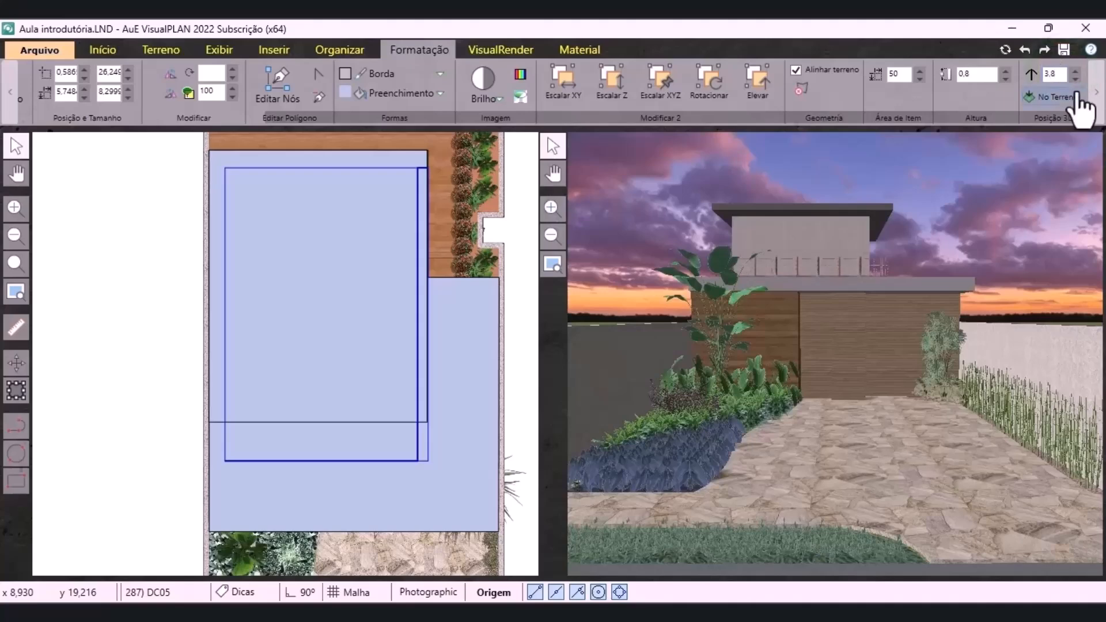
pyautogui.click(151, 371)
# Hide the Plantas layer group to expose the backyard planting beds in plan and 3D
pyautogui.click(974, 553)
pyautogui.scroll(-5, 274, 258)
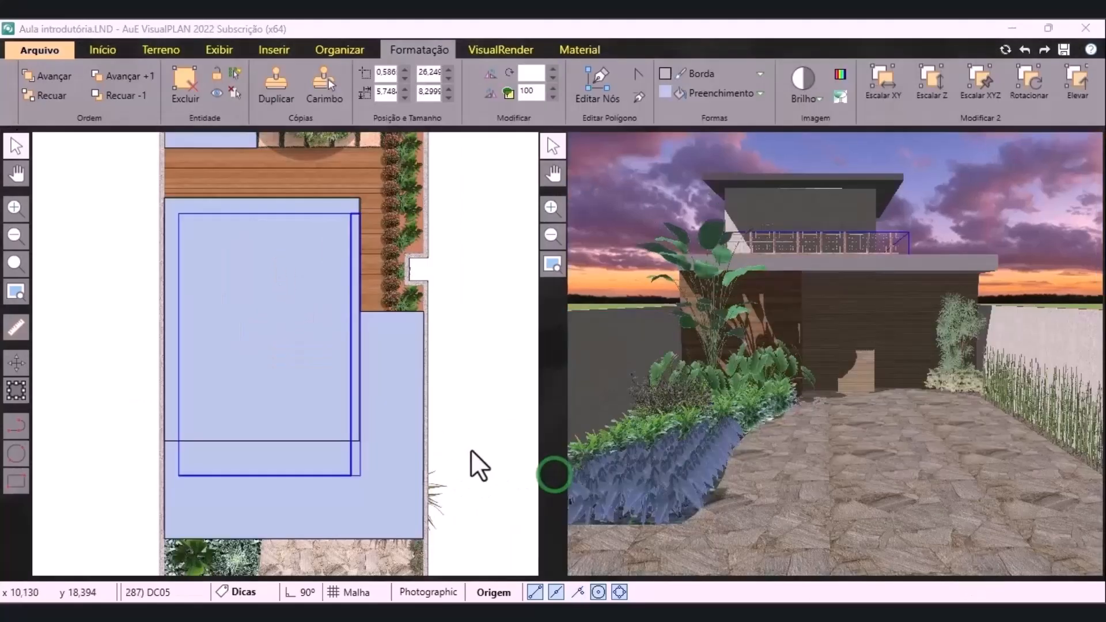
pyautogui.scroll(-4, 472, 451)
pyautogui.scroll(4, 429, 276)
pyautogui.moveTo(949, 229); pyautogui.dragTo(801, 346)
pyautogui.click(344, 55)
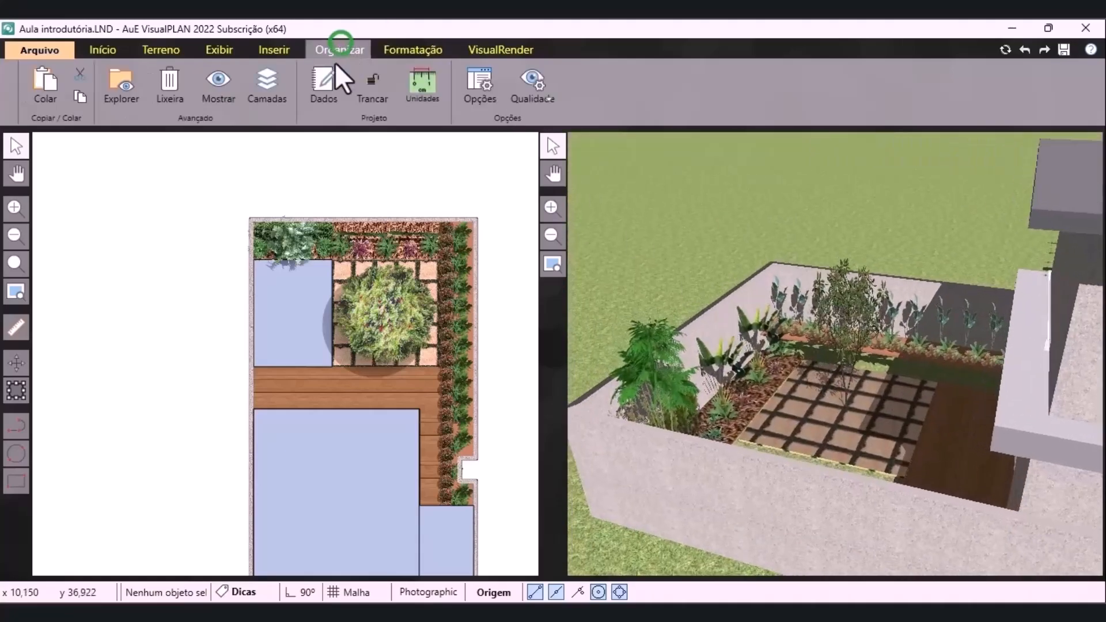
pyautogui.click(266, 95)
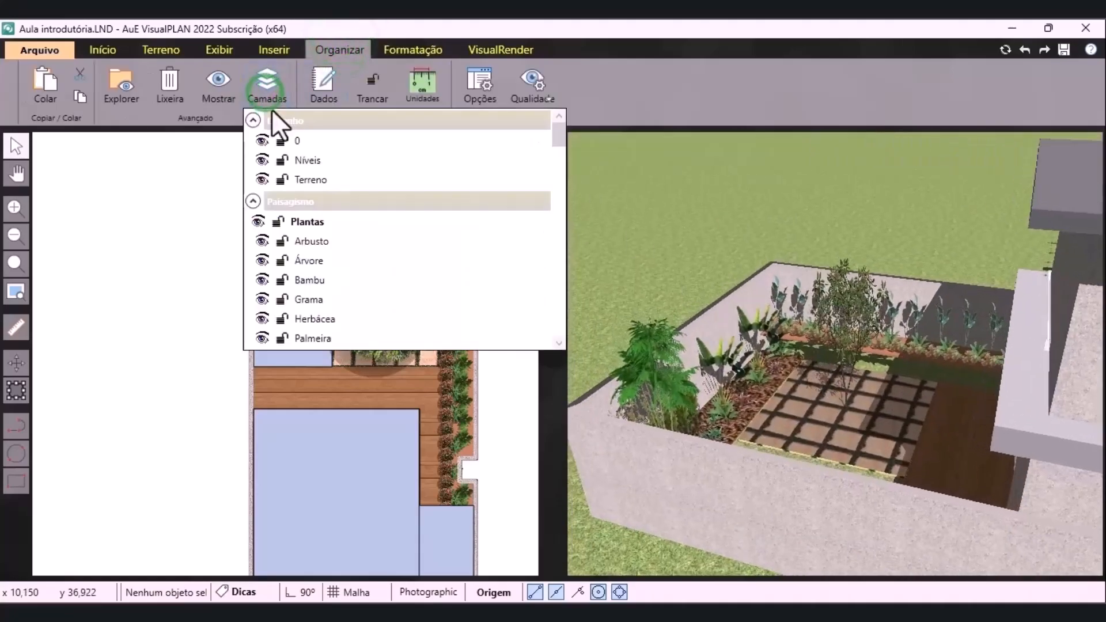
pyautogui.click(257, 222)
pyautogui.click(195, 256)
pyautogui.moveTo(781, 400); pyautogui.dragTo(817, 416)
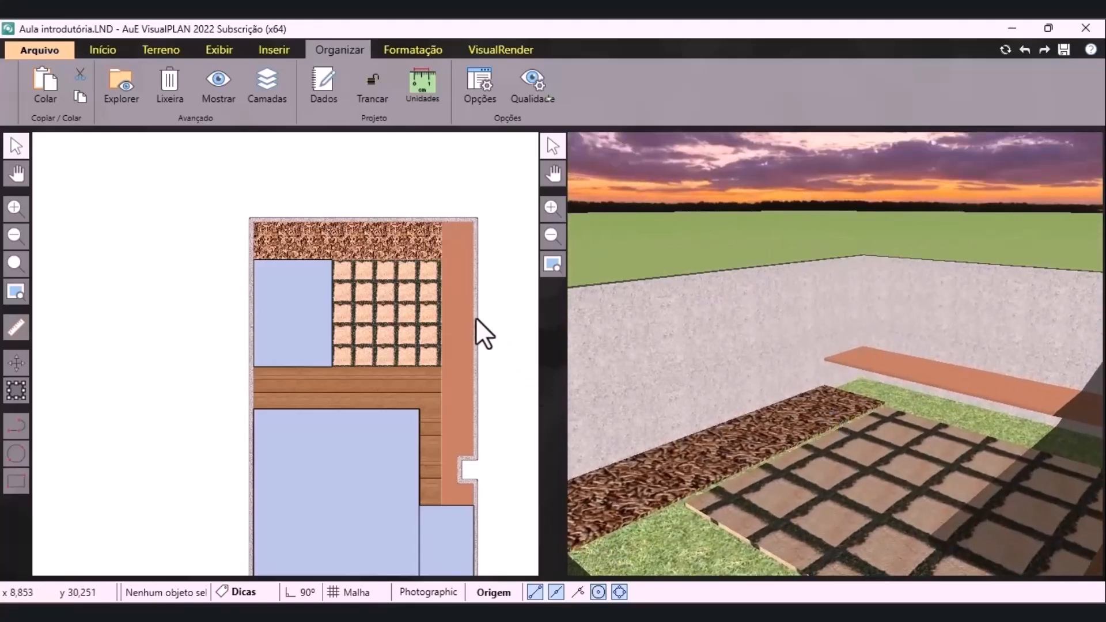
# Search the Divisor items of the catalogue for mu.po8 and choose the Oxy wall
pyautogui.click(103, 50)
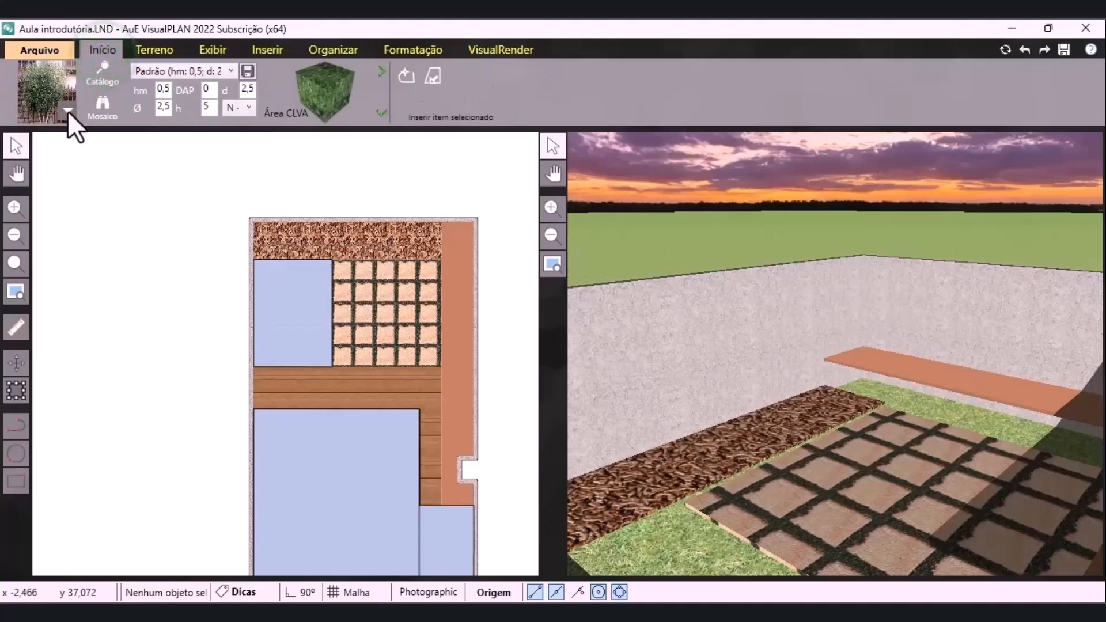
pyautogui.click(67, 111)
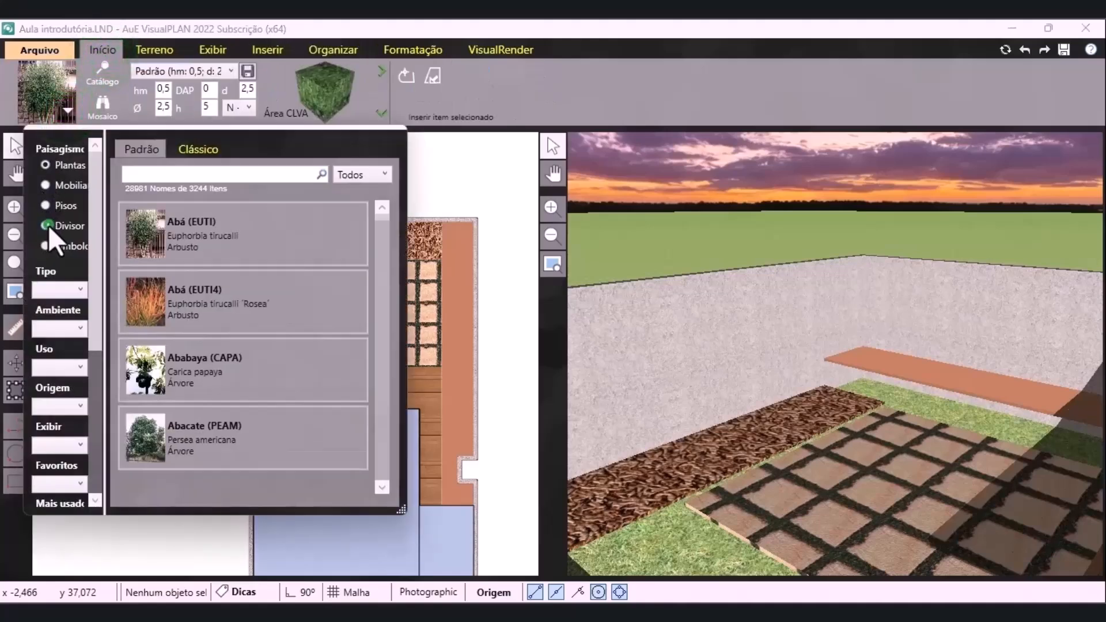
pyautogui.click(46, 225)
pyautogui.click(141, 173)
pyautogui.write('mu.po8')
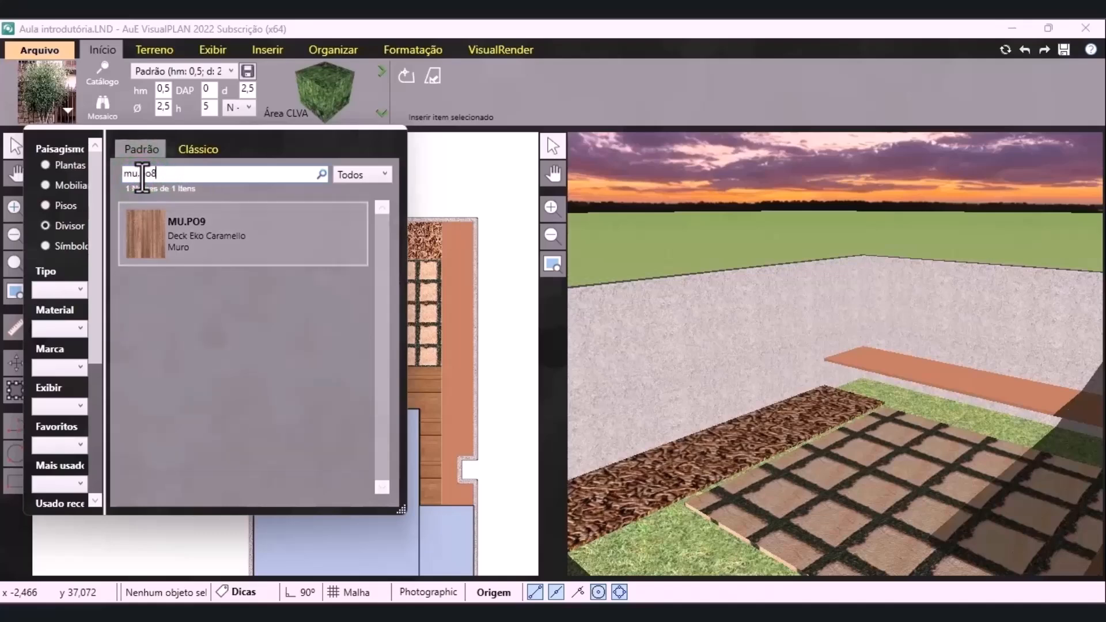
pyautogui.click(202, 226)
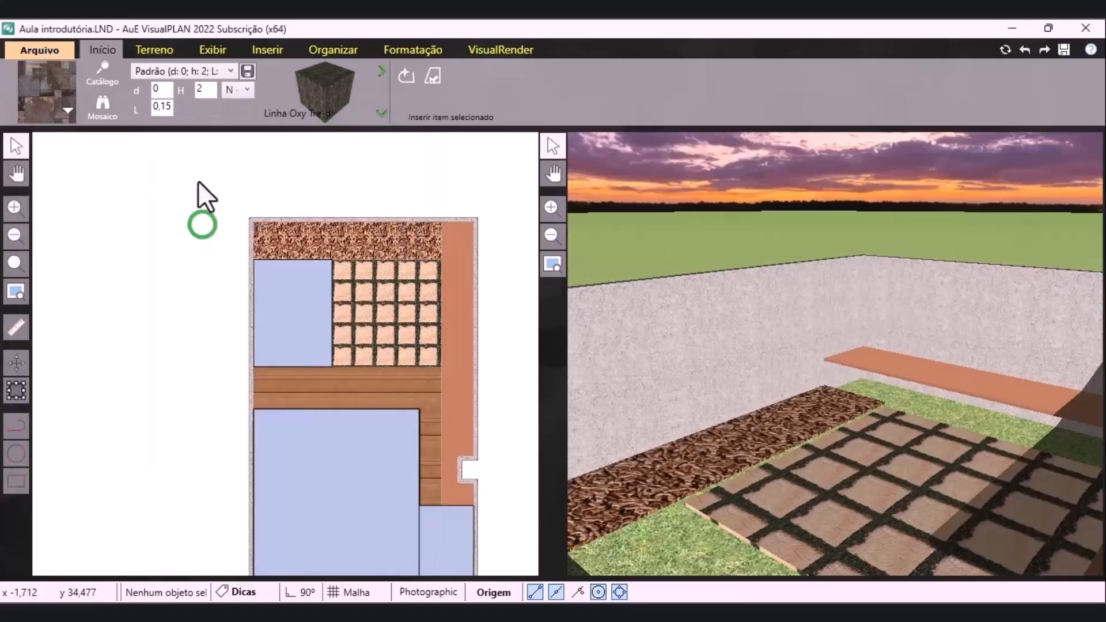
# Set the Oxy wall's width to 0.1 and its height to 0.7
pyautogui.click(165, 107)
pyautogui.press('BackSpace')
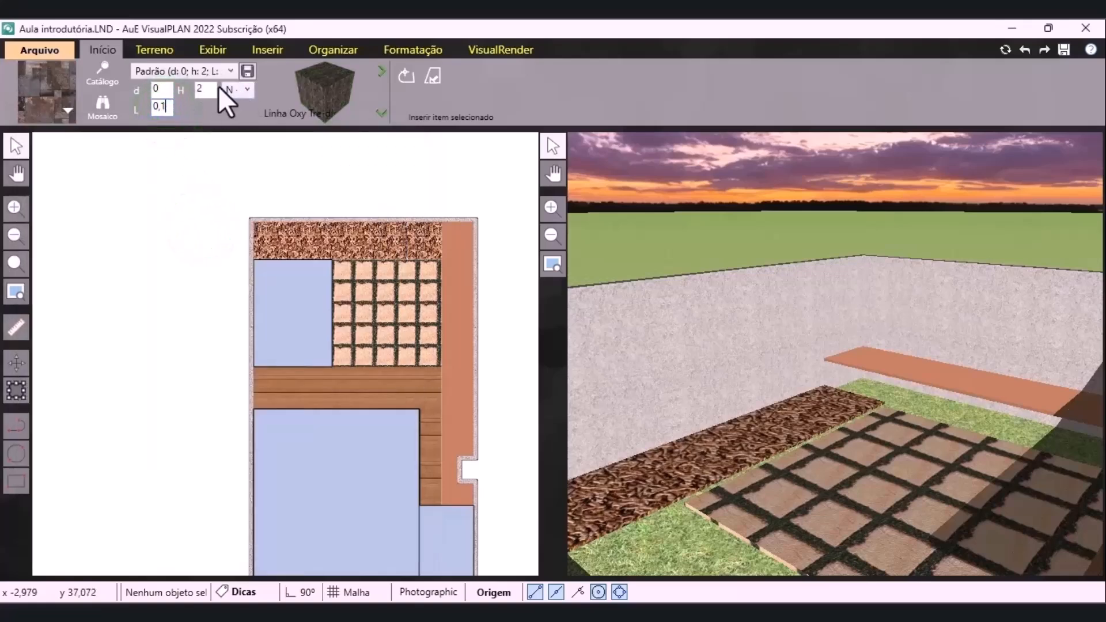
pyautogui.write('0,7')
# Draw the Oxy wall around the backyard's long raised planter, along its short end and deck-side edge, with hints off and 90° mode on
pyautogui.click(407, 76)
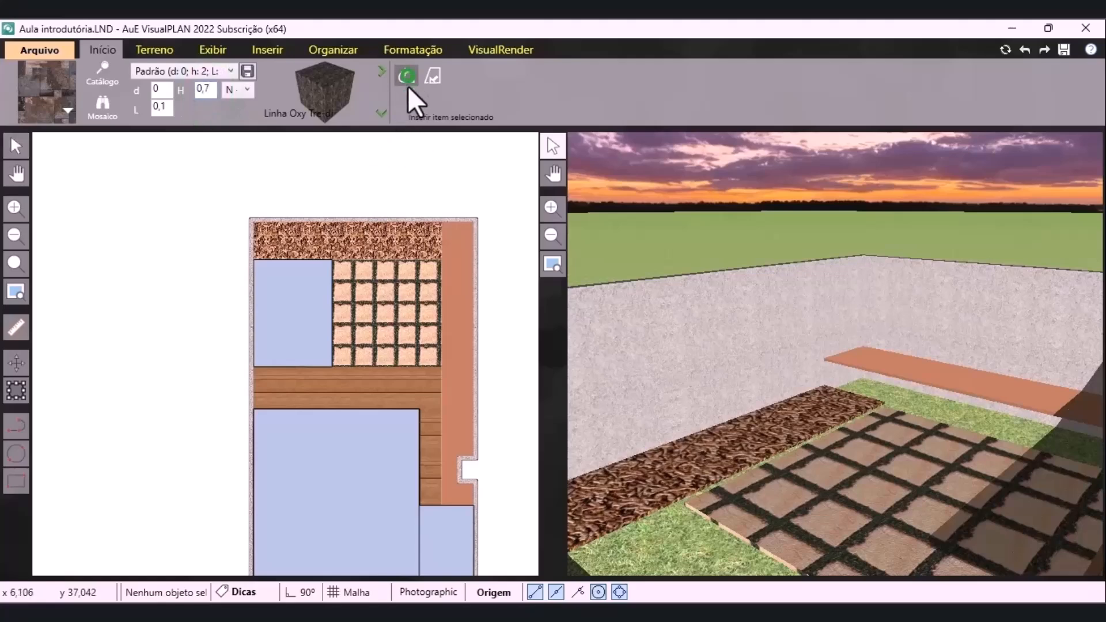
pyautogui.click(476, 511)
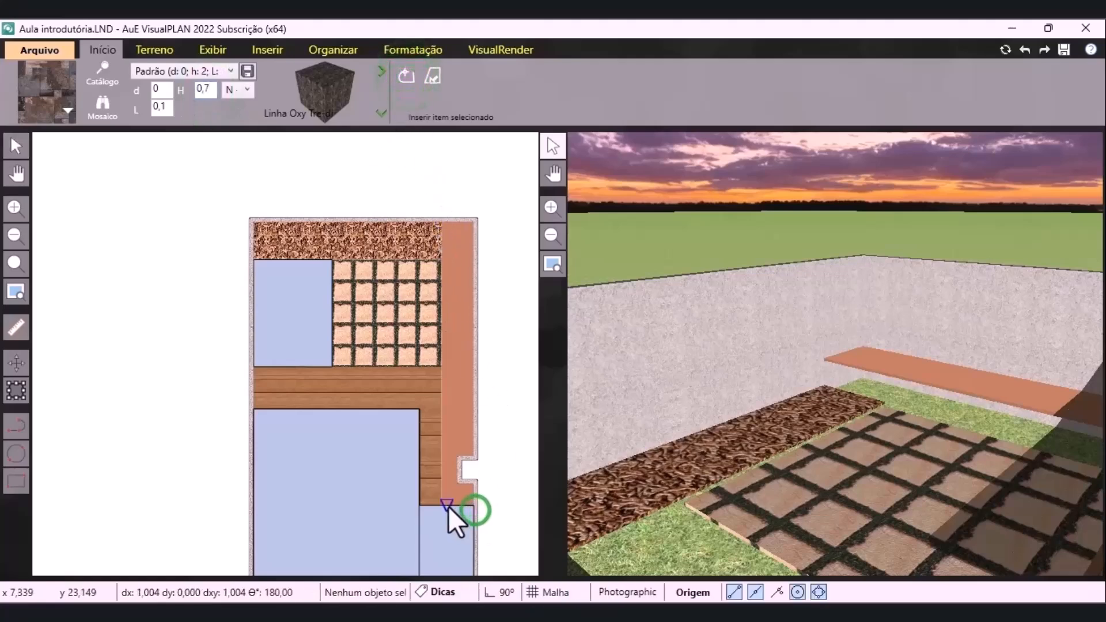
pyautogui.scroll(2, 447, 518)
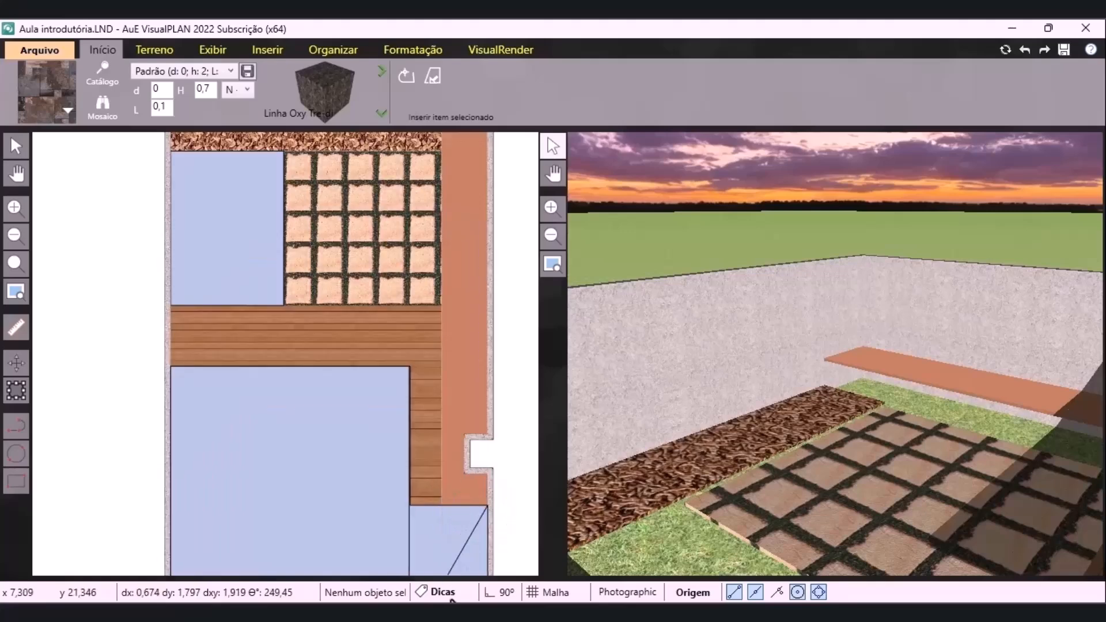
pyautogui.click(444, 596)
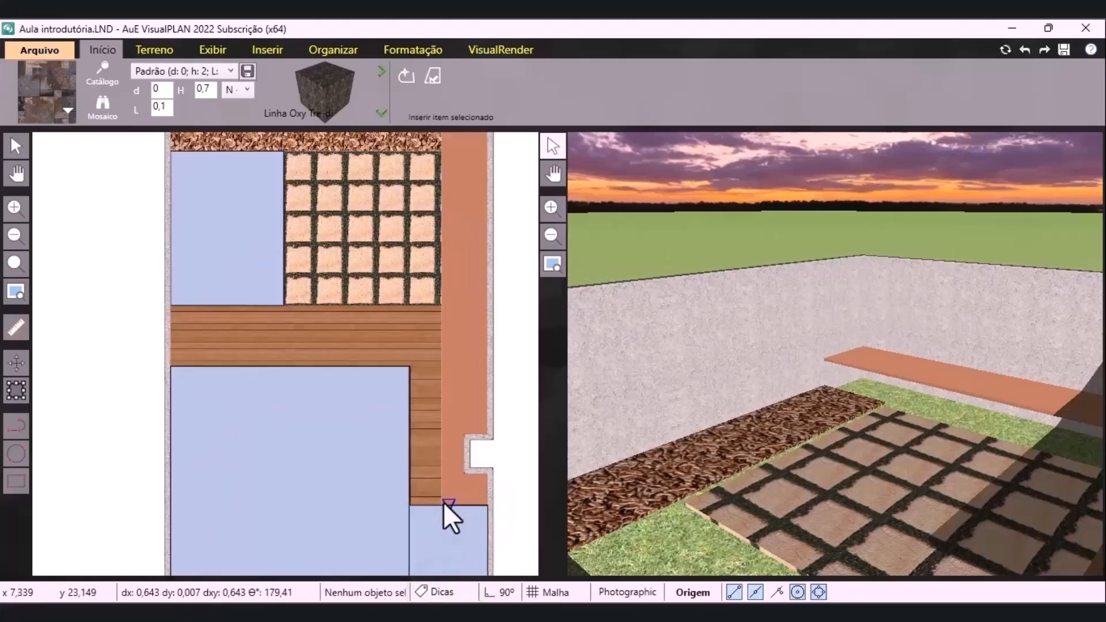
pyautogui.click(507, 594)
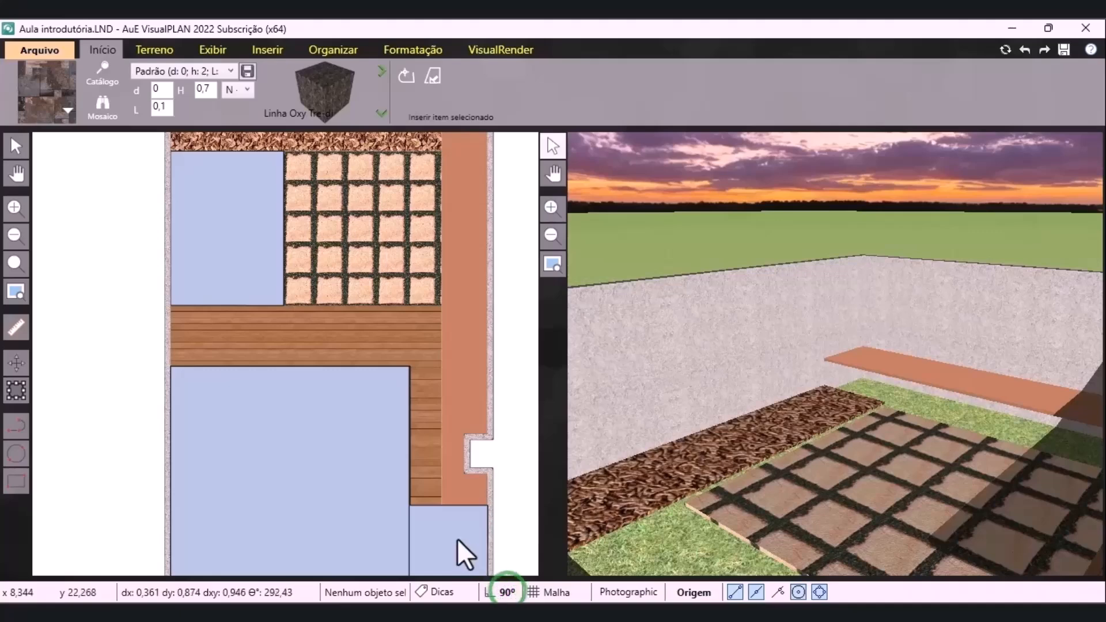
pyautogui.scroll(5, 444, 505)
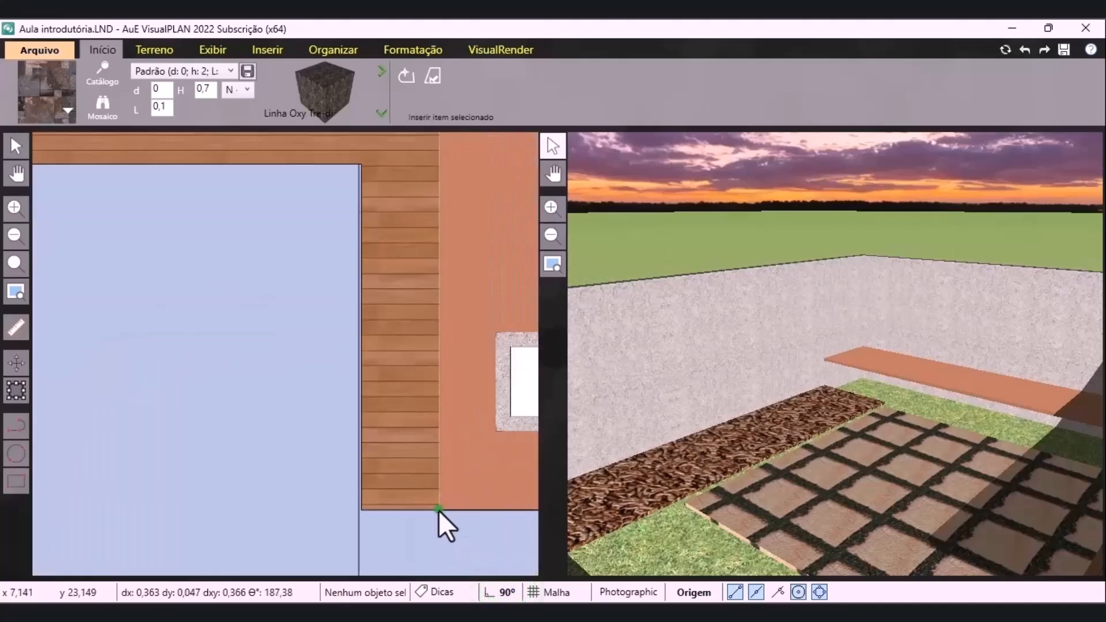
pyautogui.click(439, 510)
pyautogui.scroll(-4, 429, 545)
pyautogui.scroll(-2, 436, 557)
pyautogui.click(435, 265)
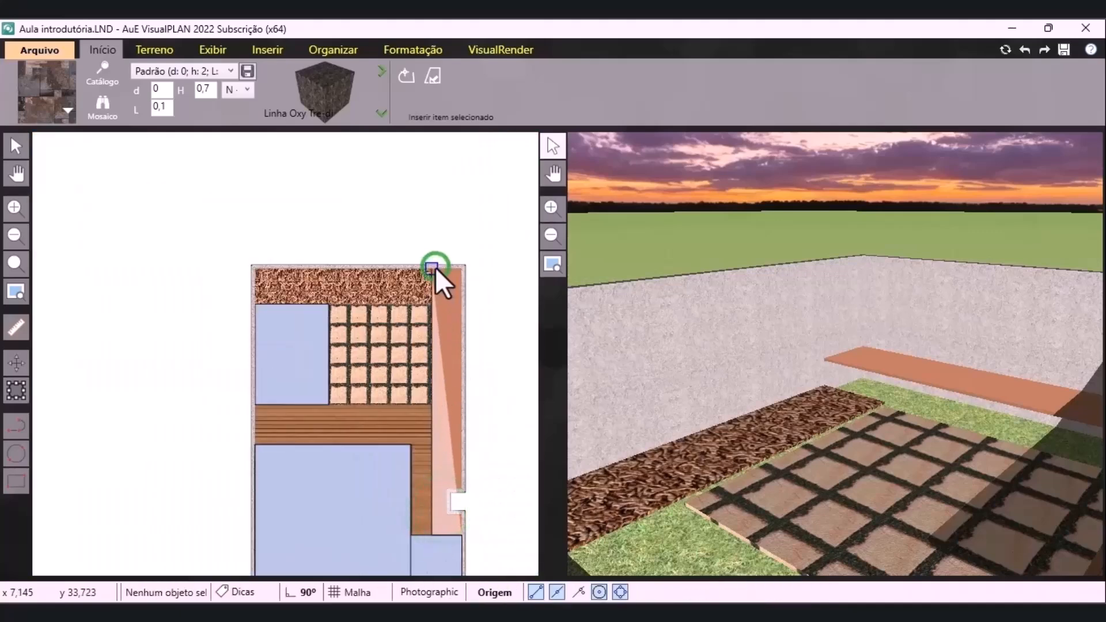
pyautogui.rightClick(435, 268)
pyautogui.click(503, 205)
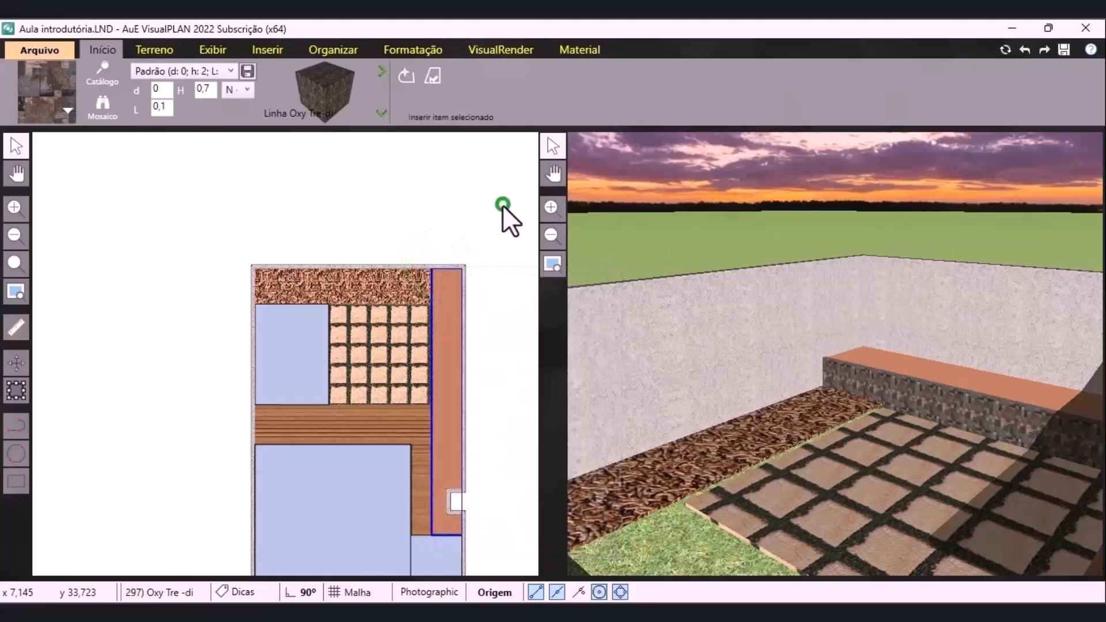
# Search the wall catalogue for item 29 of the mu.po series and choose the Terrazzo wall
pyautogui.click(99, 85)
pyautogui.click(158, 175)
pyautogui.press('BackSpace')
pyautogui.write('29')
pyautogui.doubleClick(165, 234)
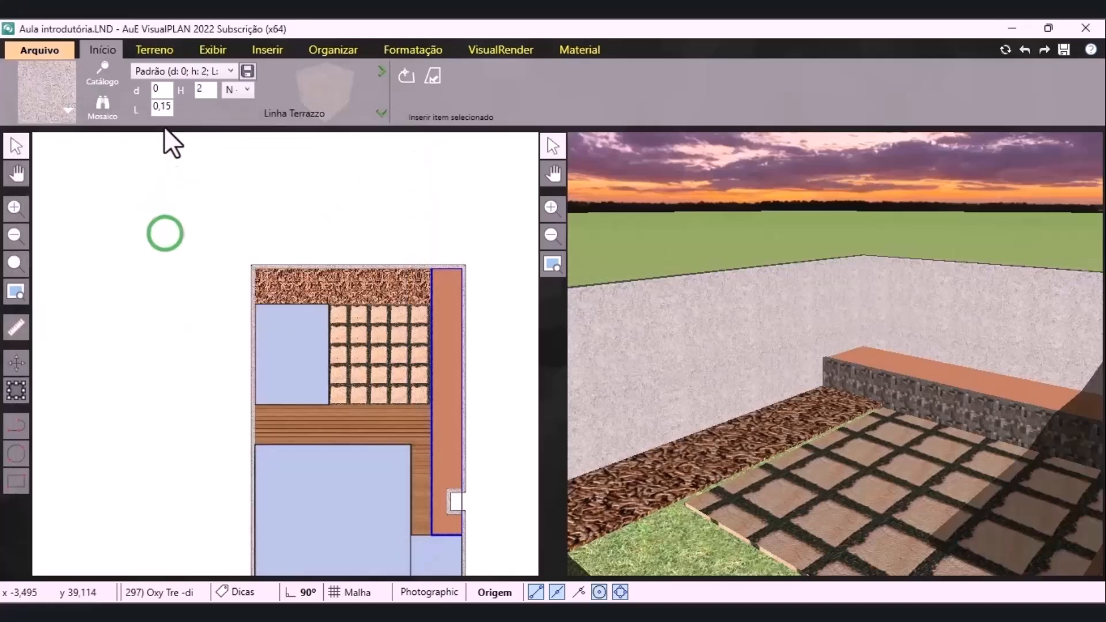
# Set the Terrazzo wall's width to 0.1 and its height to 0.15
pyautogui.click(163, 105)
pyautogui.doubleClick(201, 87)
pyautogui.write('0,15')
pyautogui.click(456, 102)
# Draw the Terrazzo edging along the lower edge of the bark bed, from the boundary wall to the raised planter
pyautogui.click(407, 73)
pyautogui.click(257, 299)
pyautogui.click(426, 303)
pyautogui.rightClick(430, 304)
pyautogui.click(429, 216)
# Draw a 0.1 by 3.95 rectangle between the small blue volume and the stone paving
pyautogui.scroll(-2, 441, 190)
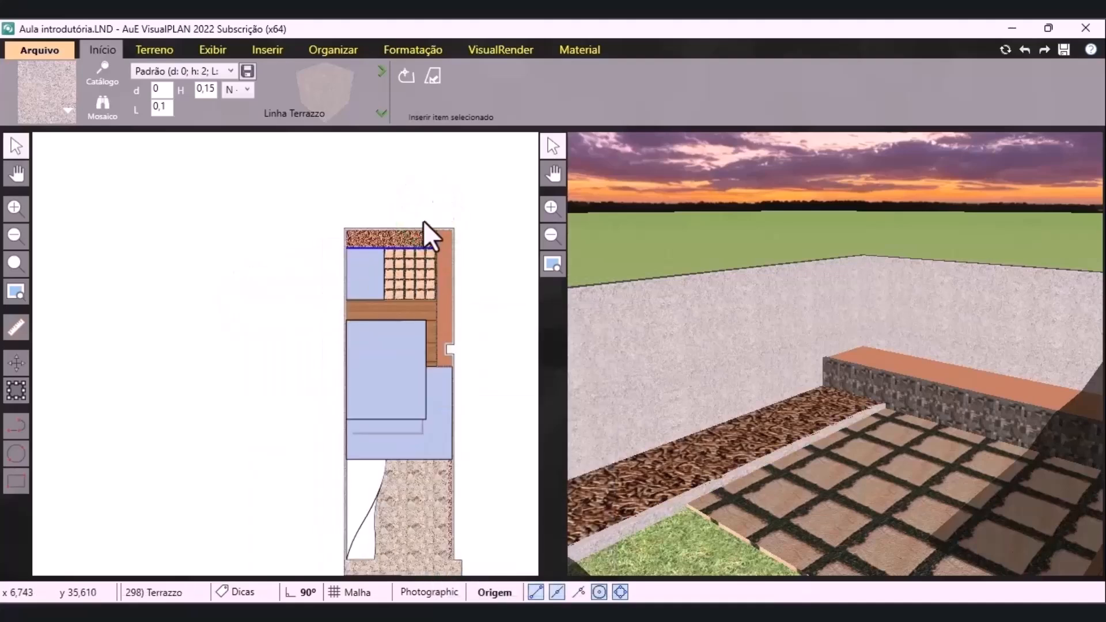
pyautogui.scroll(4, 376, 291)
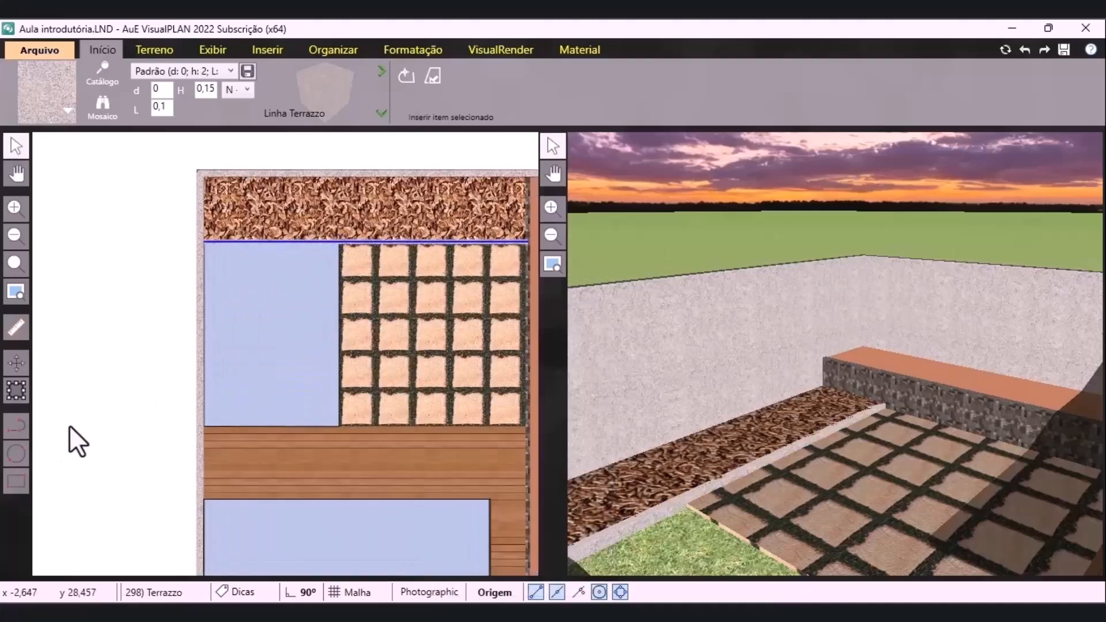
pyautogui.click(26, 474)
pyautogui.click(337, 244)
pyautogui.scroll(3, 329, 420)
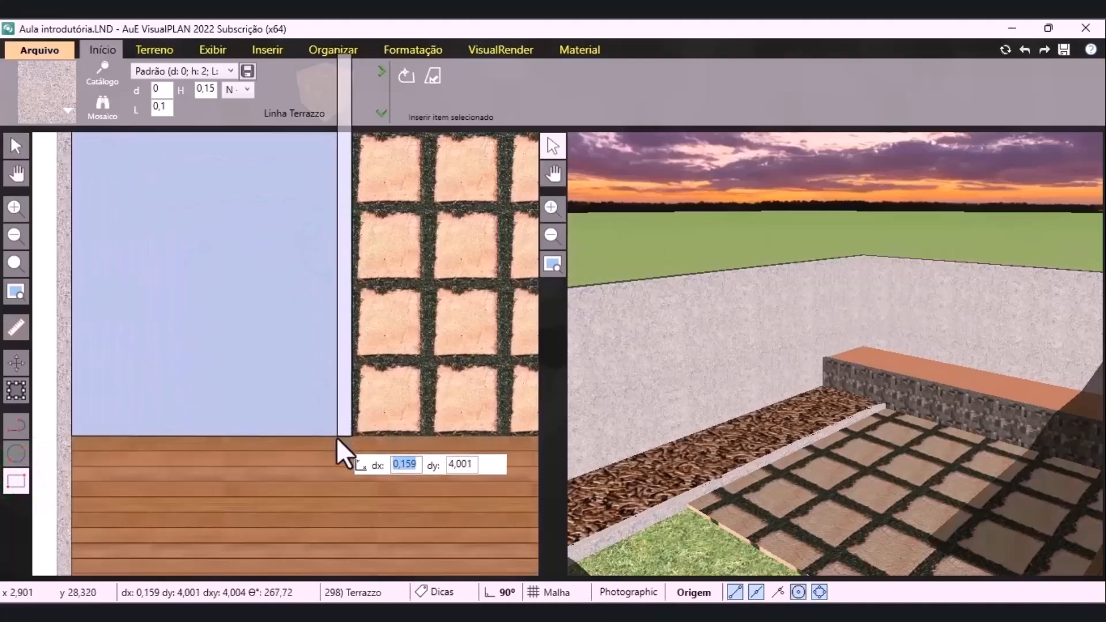
pyautogui.write(',1')
pyautogui.press('Tab')
pyautogui.write('3,95')
pyautogui.press('Return')
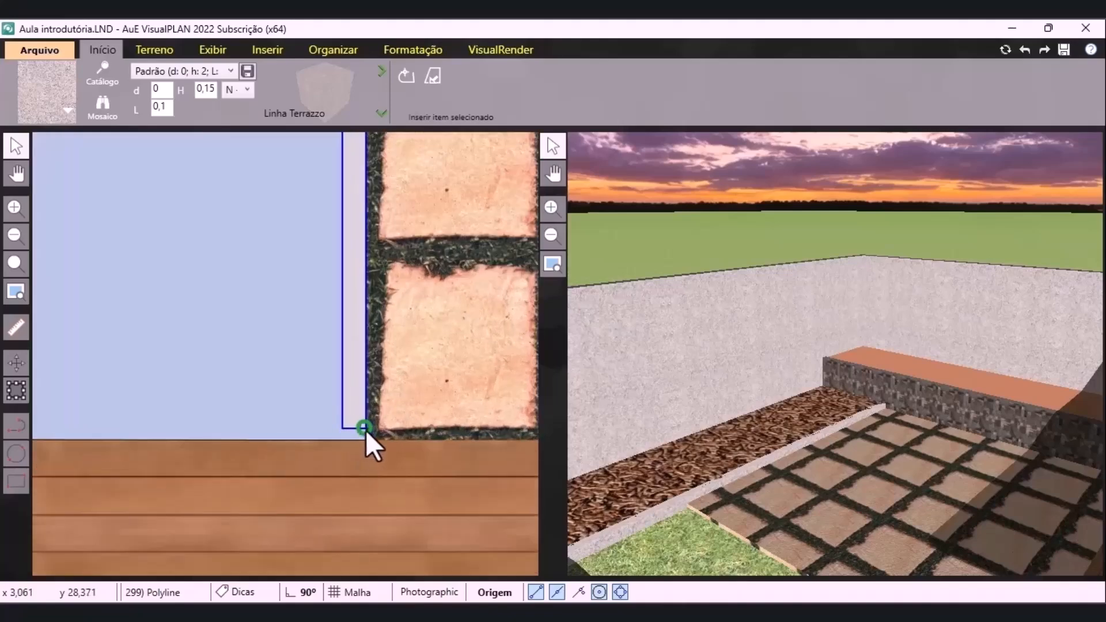
# Convert the narrow rectangle beside the paving into a 3D volume
pyautogui.scroll(-1, 315, 507)
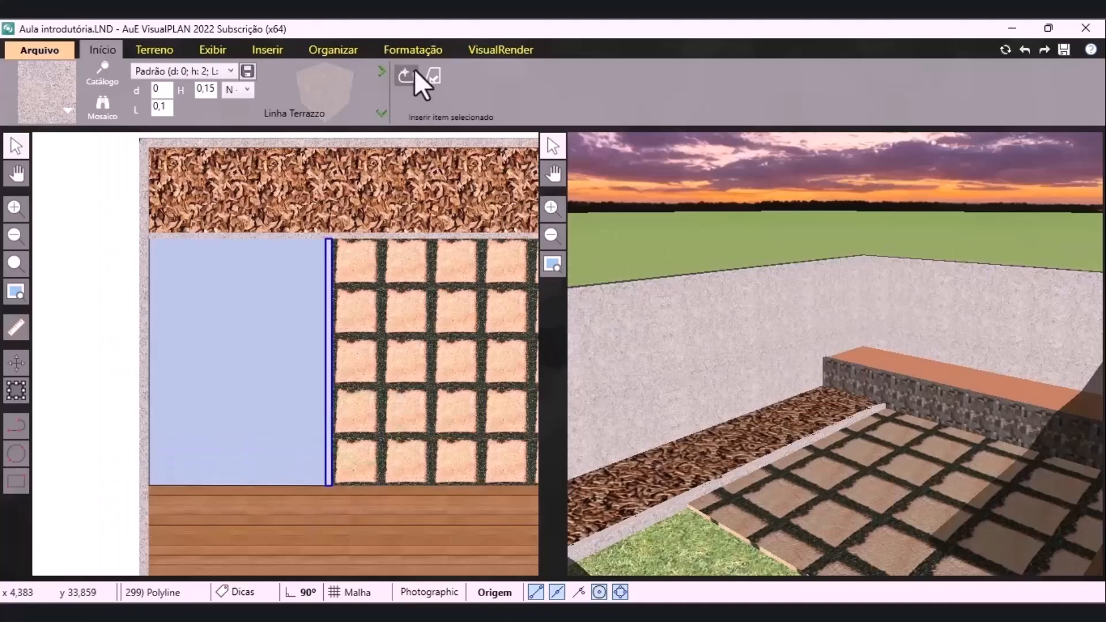
pyautogui.click(419, 50)
pyautogui.click(1014, 91)
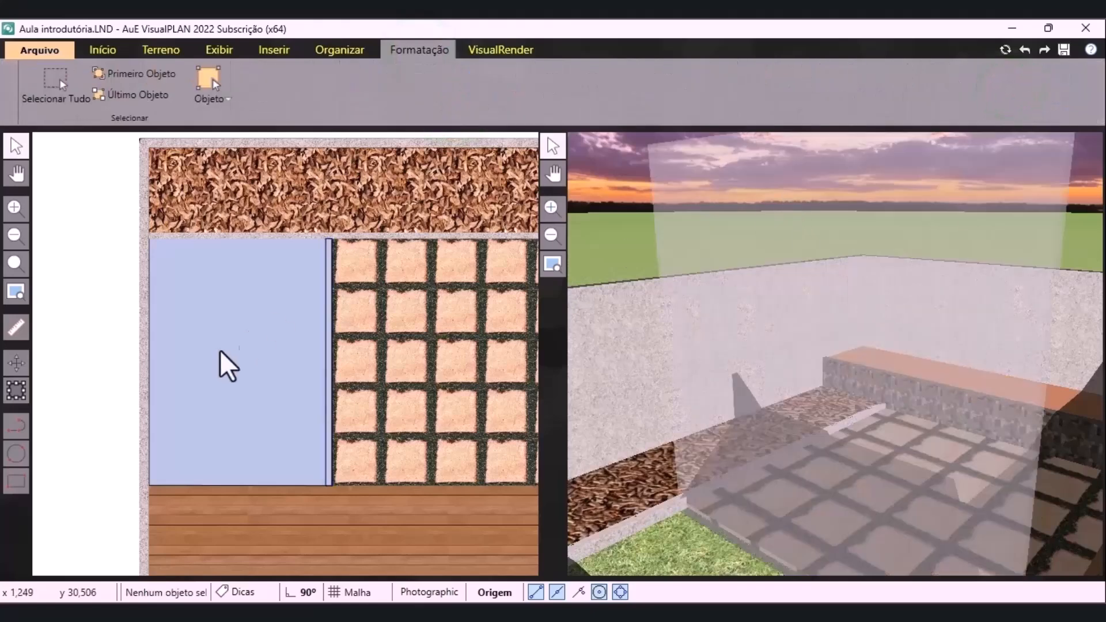
# Apply the Terrazzo material MU.PO29 to the narrow volume between the pool and the stone paving
pyautogui.click(328, 332)
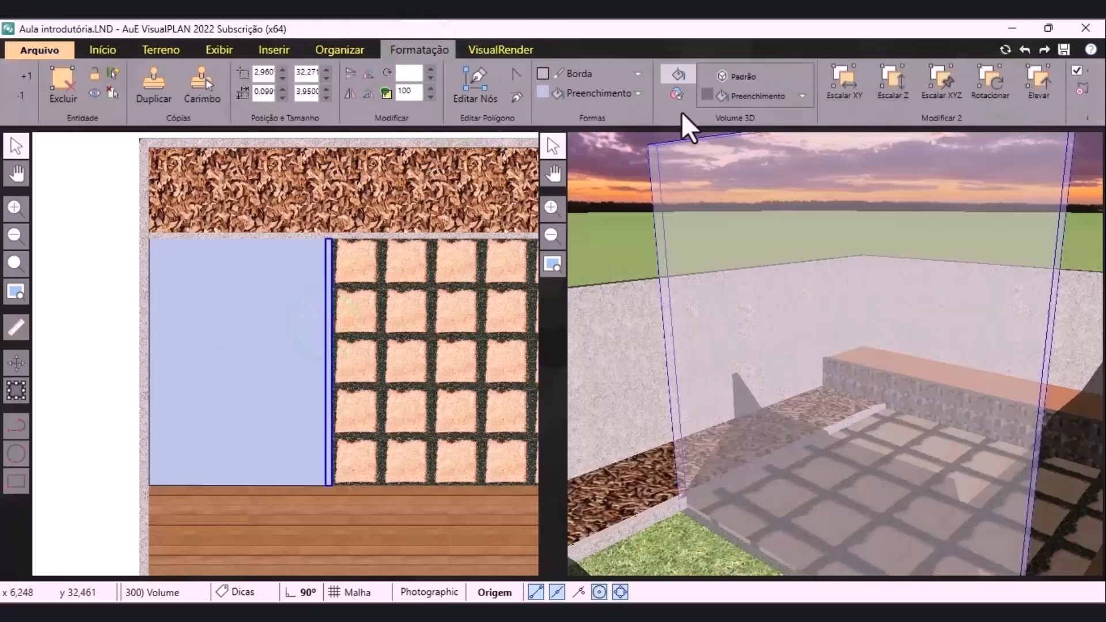
pyautogui.click(686, 92)
pyautogui.click(722, 95)
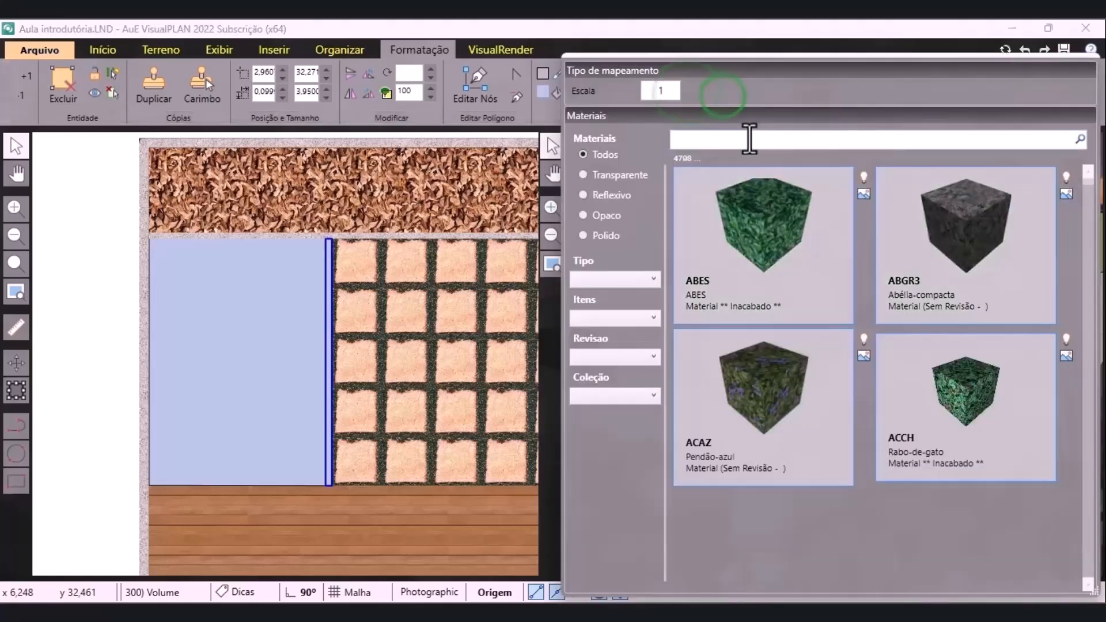
pyautogui.click(749, 138)
pyautogui.write('mu.po29')
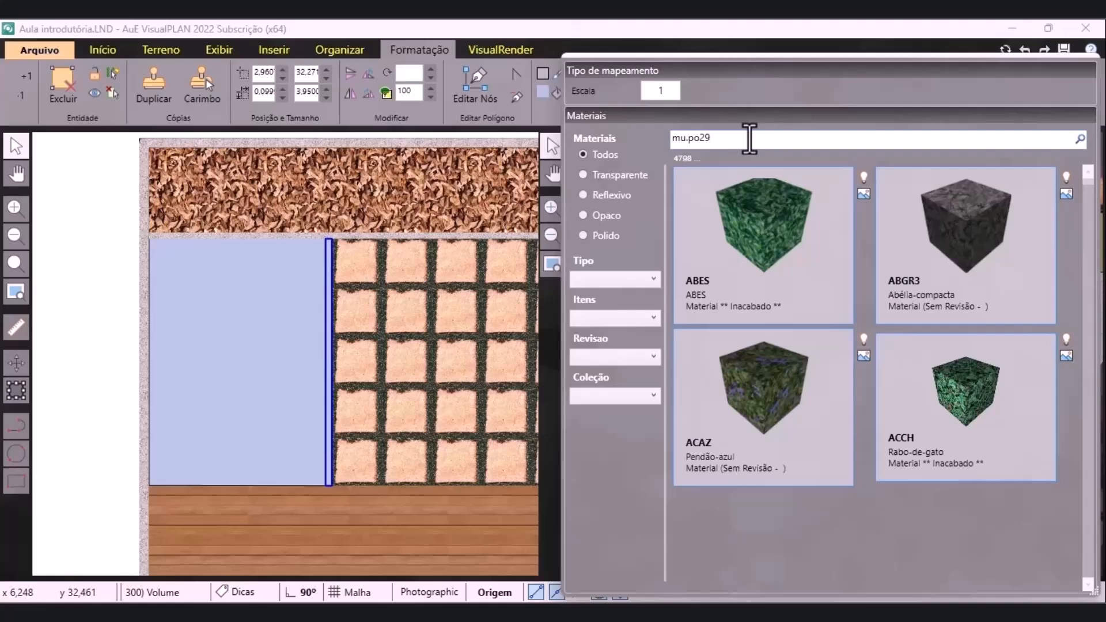
pyautogui.click(776, 232)
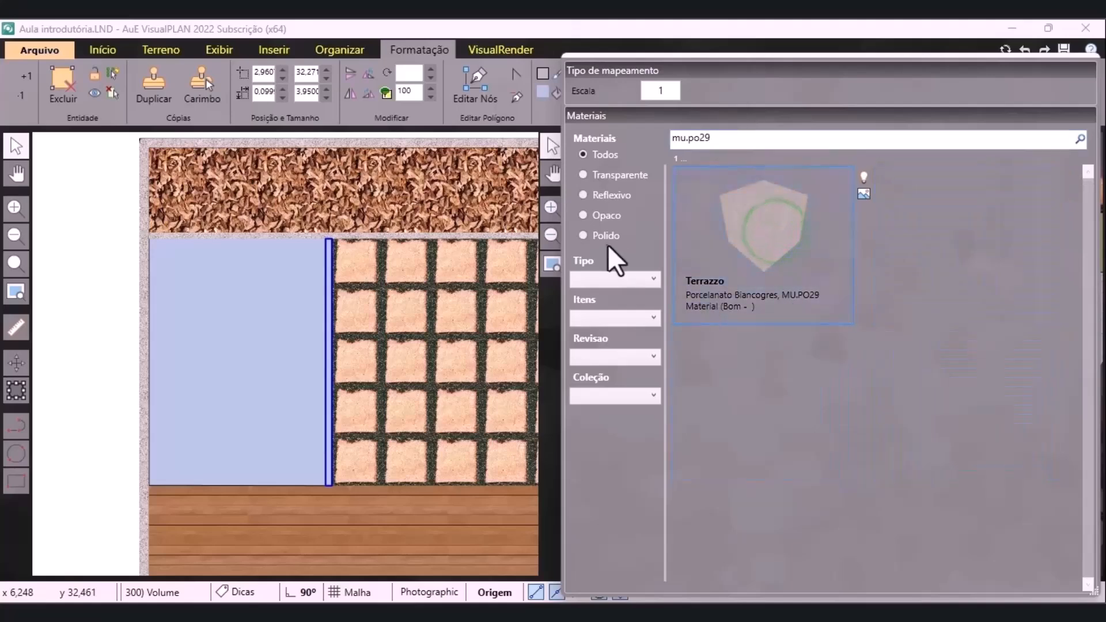
pyautogui.click(123, 310)
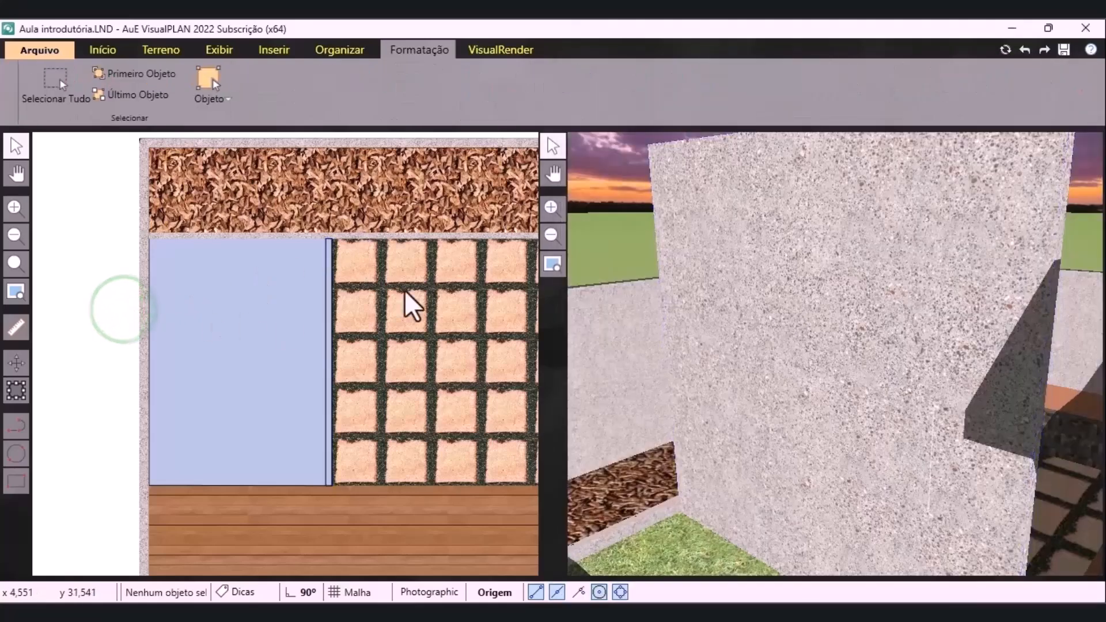
# Set the height of the narrow Terrazzo volume beside the paving to 0.05
pyautogui.click(329, 303)
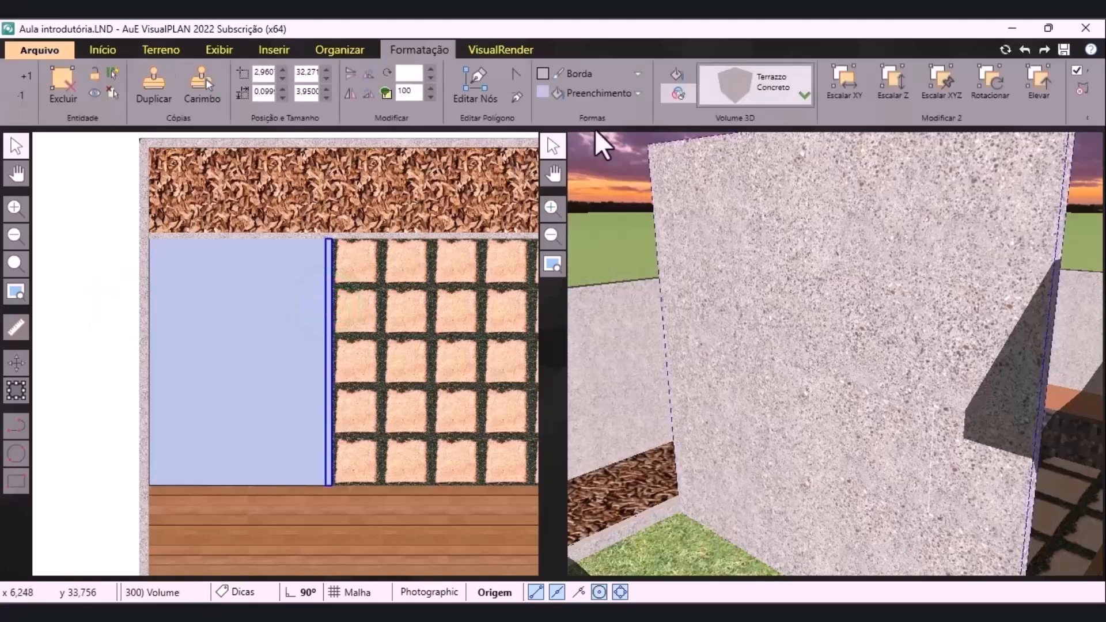
pyautogui.click(656, 118)
pyautogui.scroll(-3, 655, 119)
pyautogui.moveTo(964, 77); pyautogui.dragTo(943, 78)
pyautogui.write('0,05')
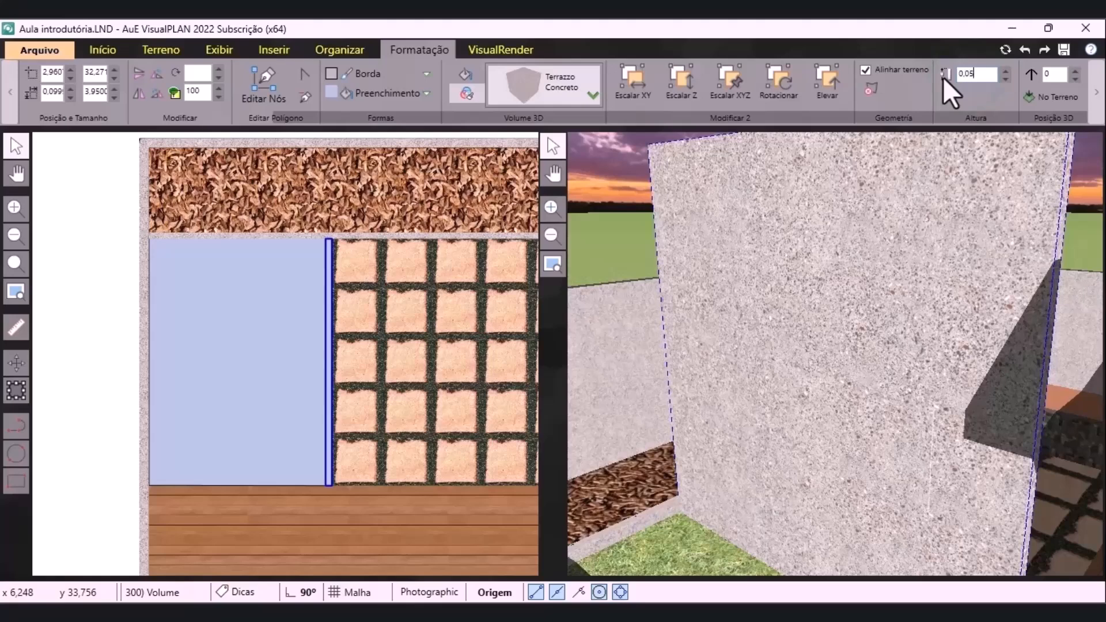
pyautogui.press('Return')
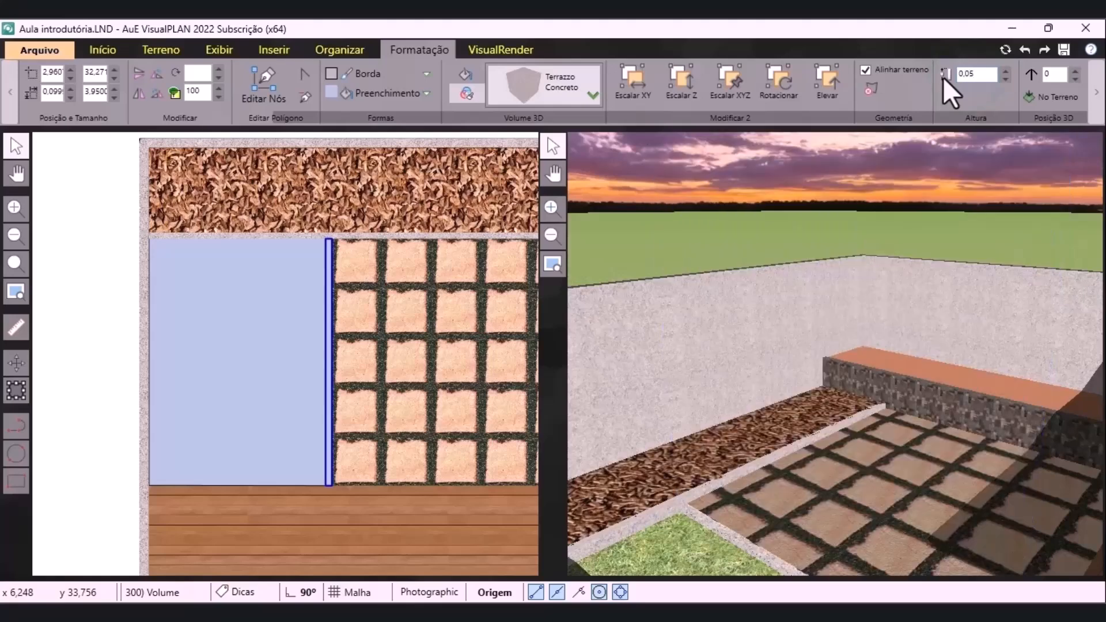
# Draw a rectangle about 2.83 by 4.00 over the pool volume, up to the narrow Terrazzo edging
pyautogui.click(1010, 566)
pyautogui.click(280, 363)
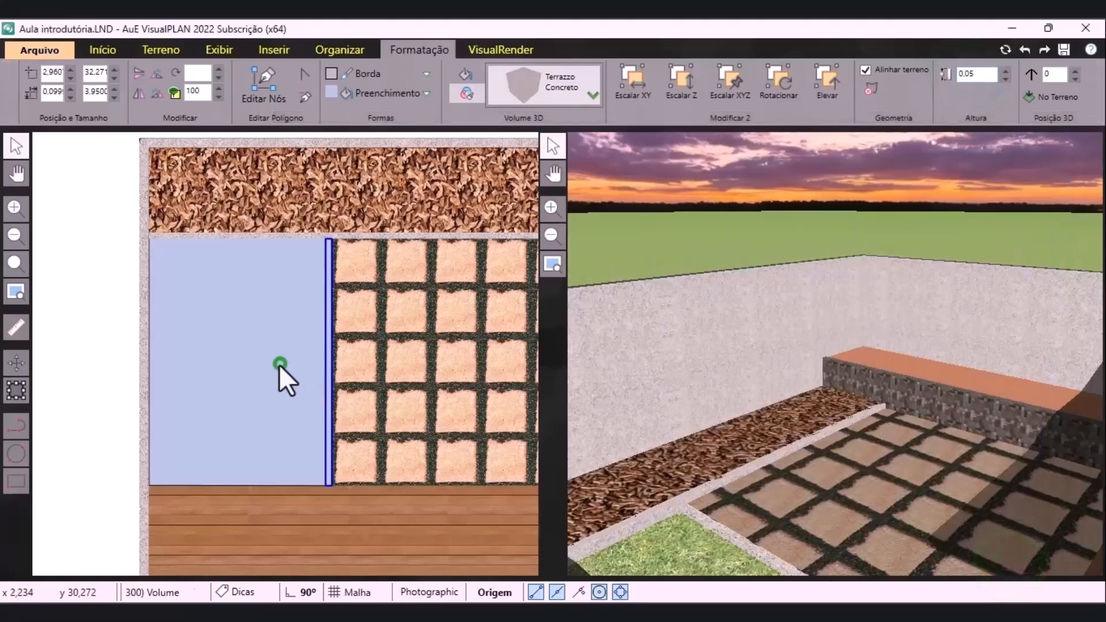
pyautogui.click(672, 120)
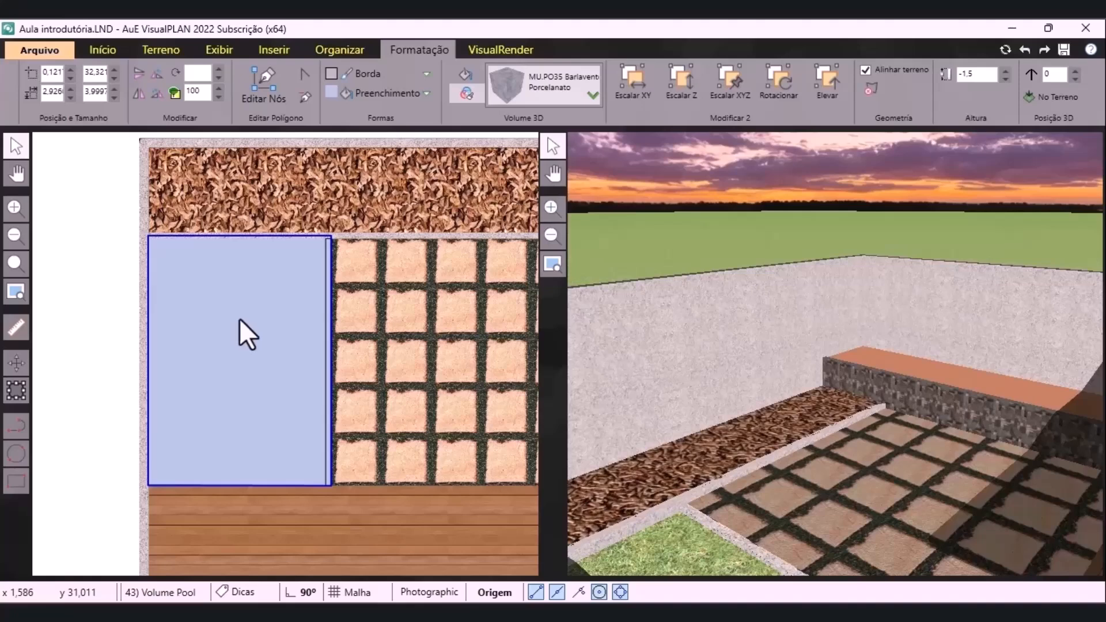
pyautogui.click(17, 480)
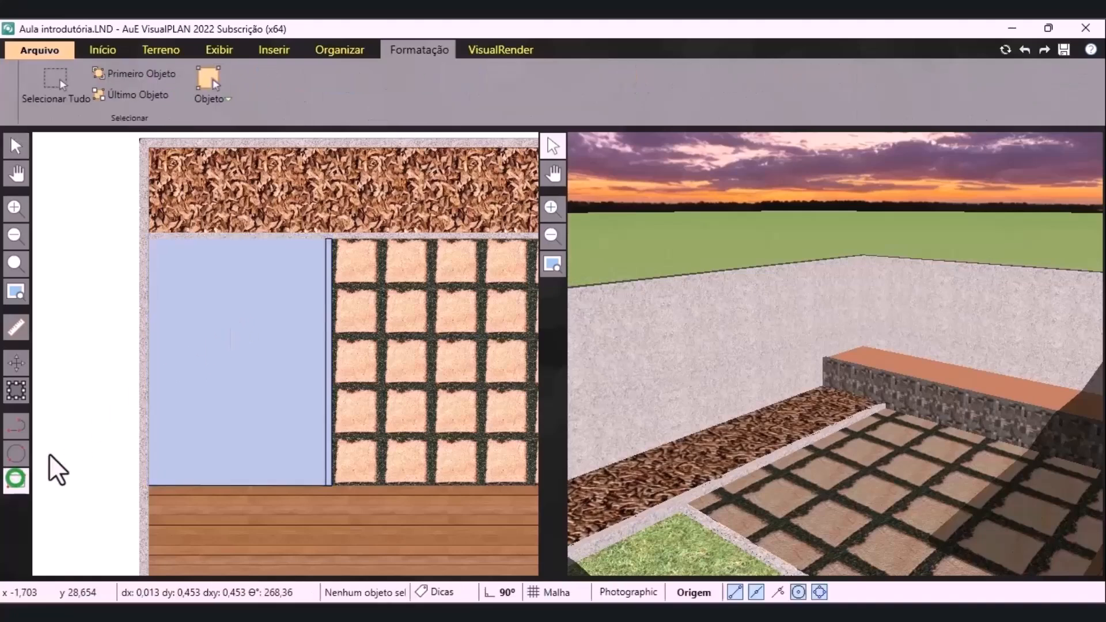
pyautogui.click(323, 487)
pyautogui.click(149, 236)
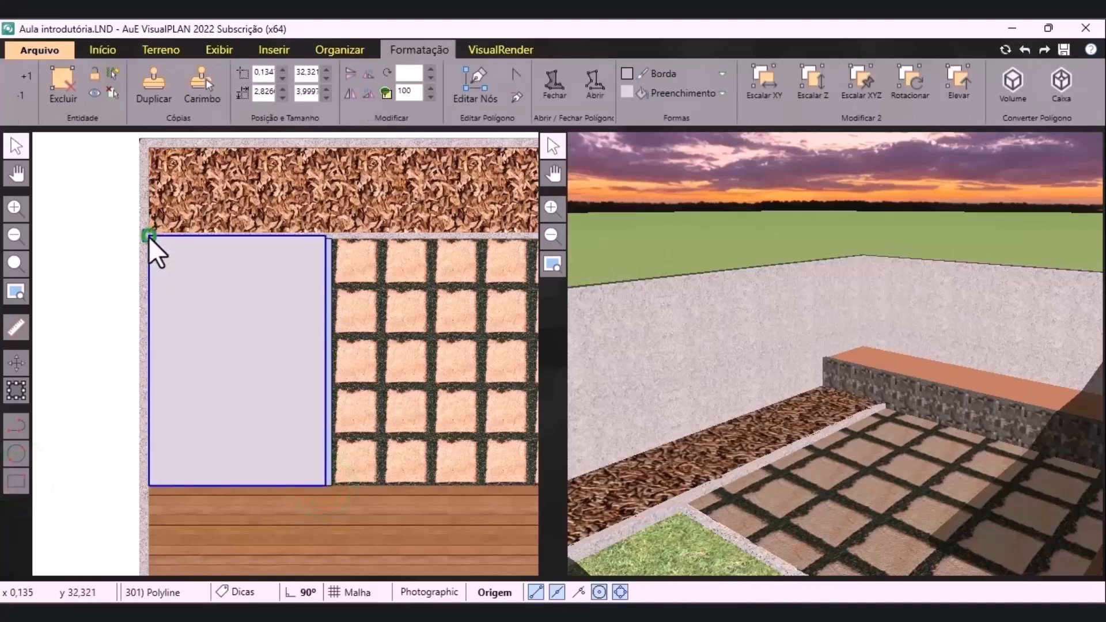
# Fill the pool rectangle with the water symbol Agua de Piscina (Água-3)
pyautogui.click(110, 49)
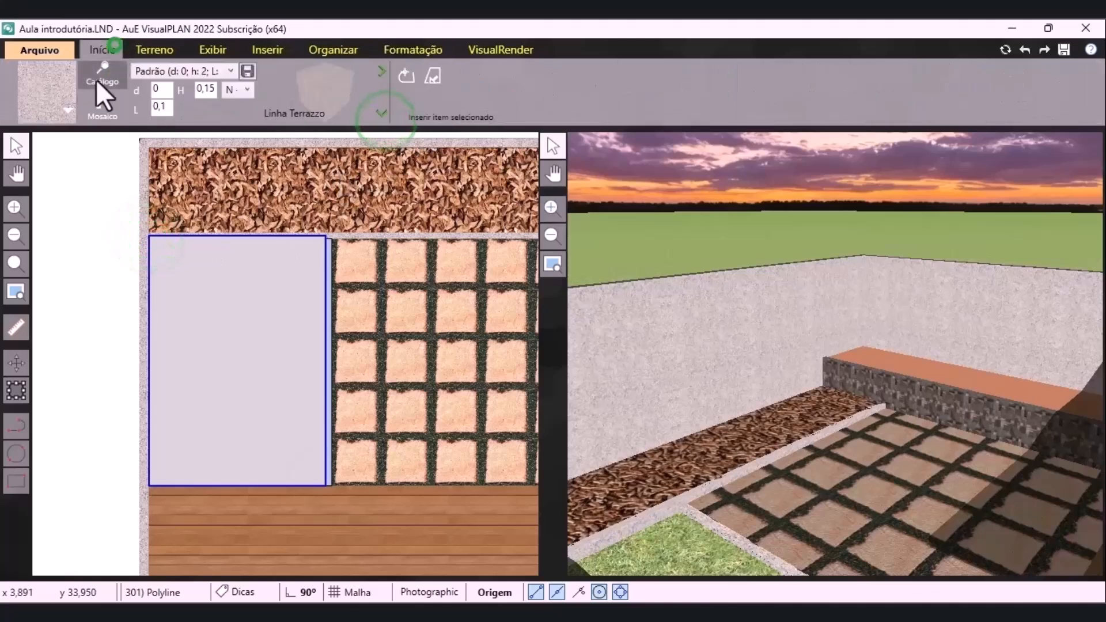
pyautogui.click(109, 66)
pyautogui.click(52, 247)
pyautogui.click(83, 291)
pyautogui.click(79, 345)
pyautogui.click(167, 240)
pyautogui.click(433, 76)
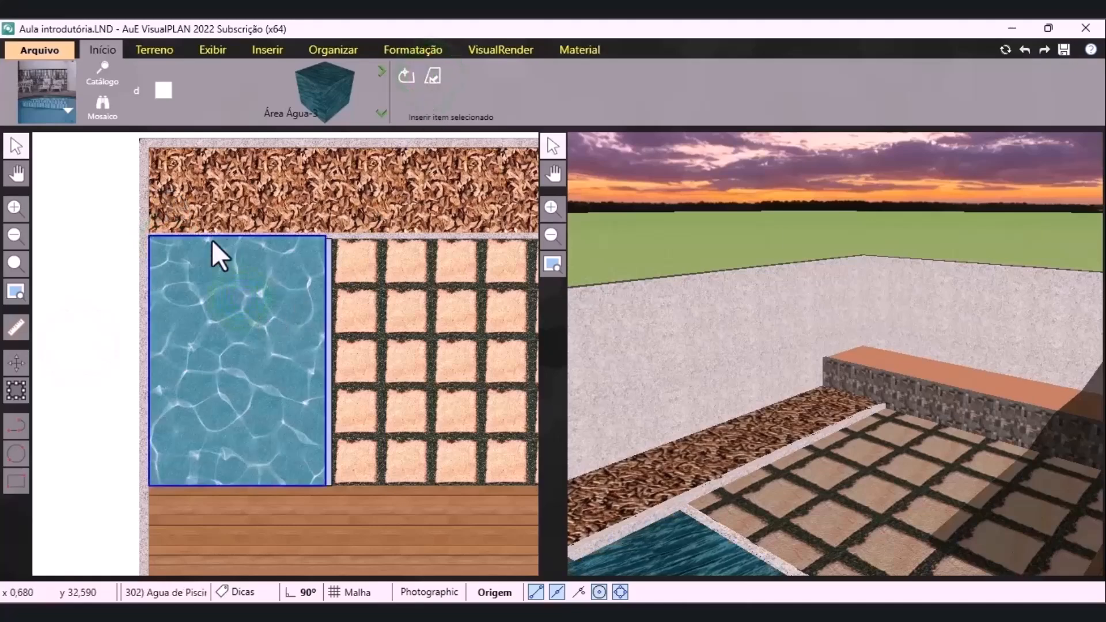
# Pull the pool water's edge beside the bark bed back slightly so it meets the Terrazzo edging
pyautogui.scroll(2, 227, 243)
pyautogui.click(16, 392)
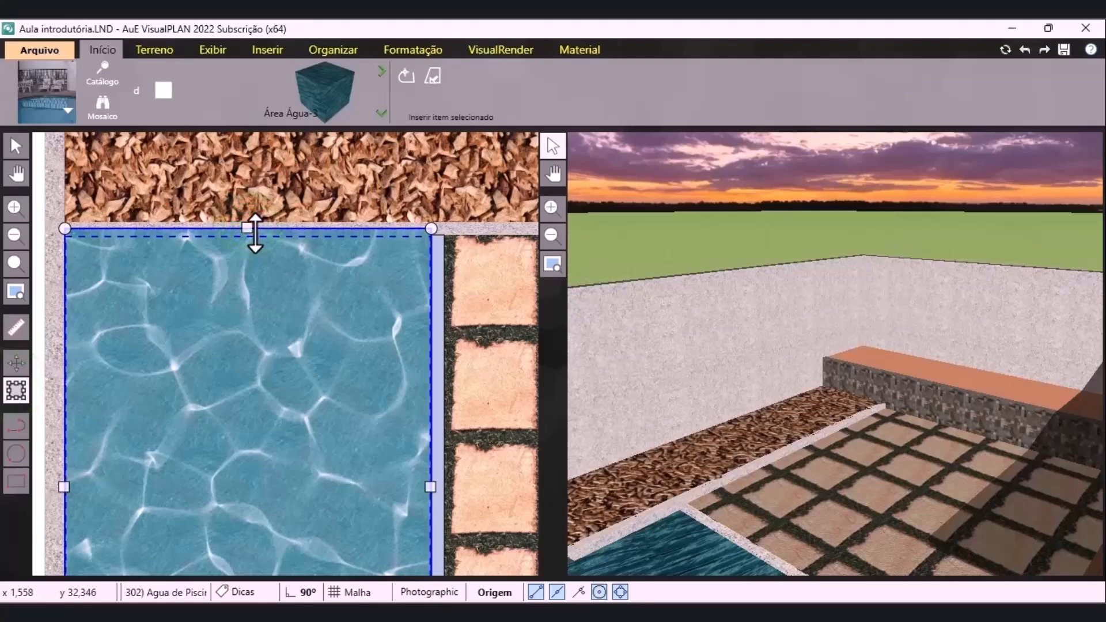
pyautogui.moveTo(256, 233); pyautogui.dragTo(256, 236)
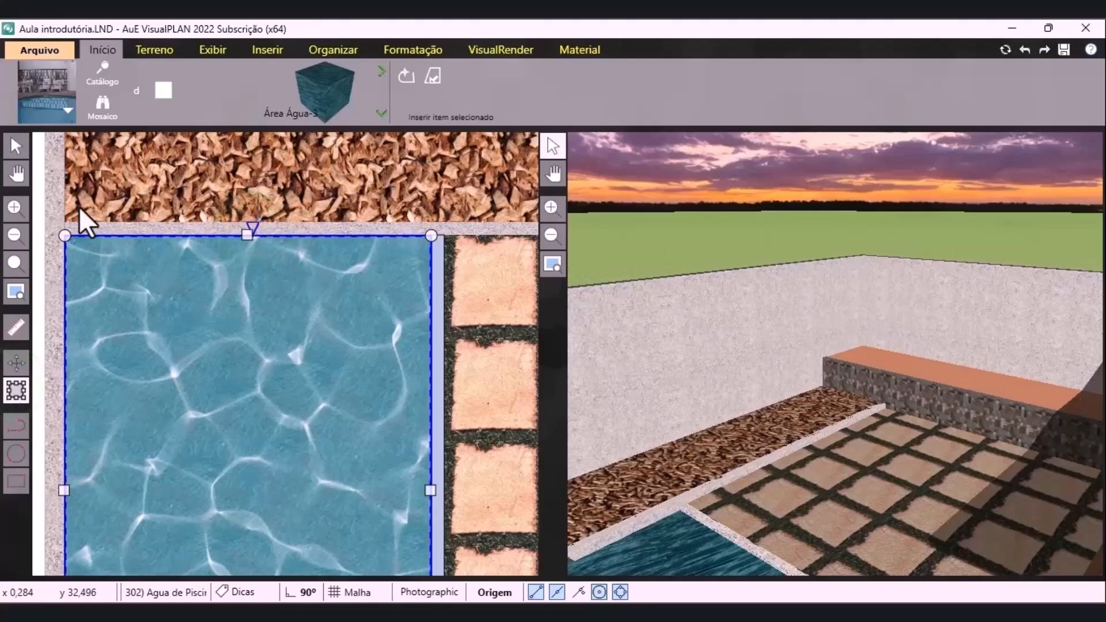
pyautogui.click(16, 147)
pyautogui.scroll(-2, 153, 294)
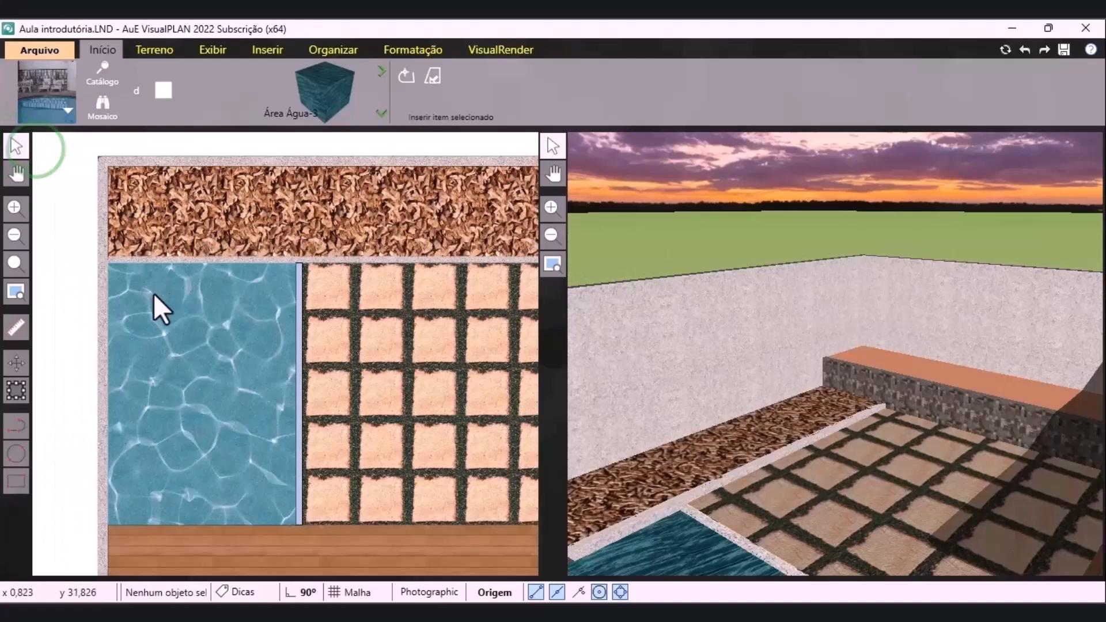
# Turn on the visibility of the Plantas layer
pyautogui.scroll(-1, 153, 294)
pyautogui.scroll(1, 337, 439)
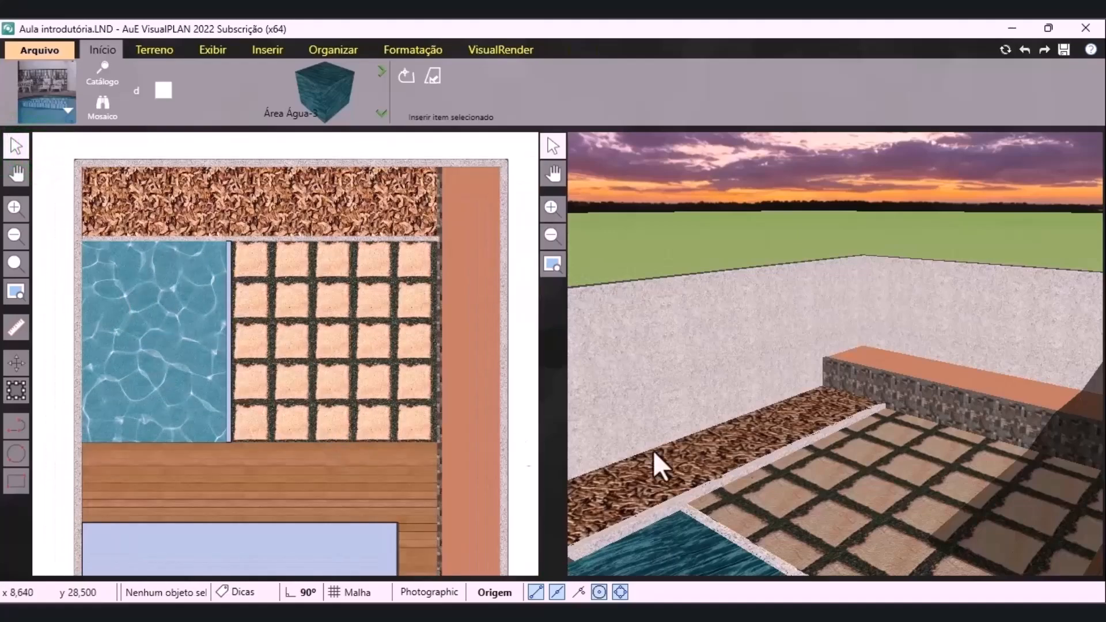
pyautogui.click(332, 50)
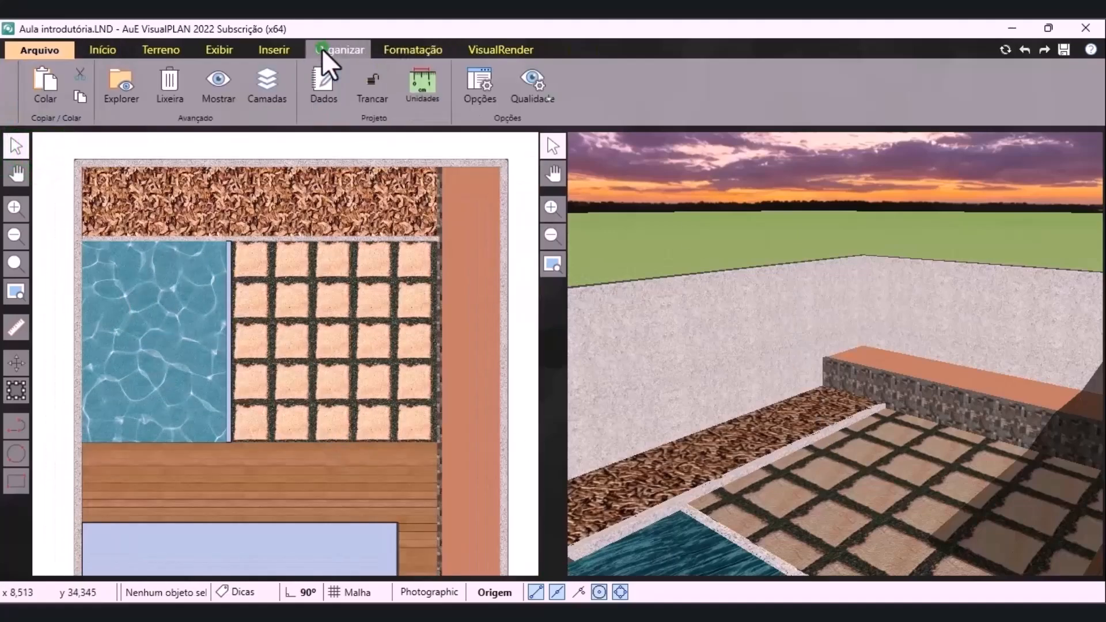
pyautogui.click(266, 87)
pyautogui.click(258, 222)
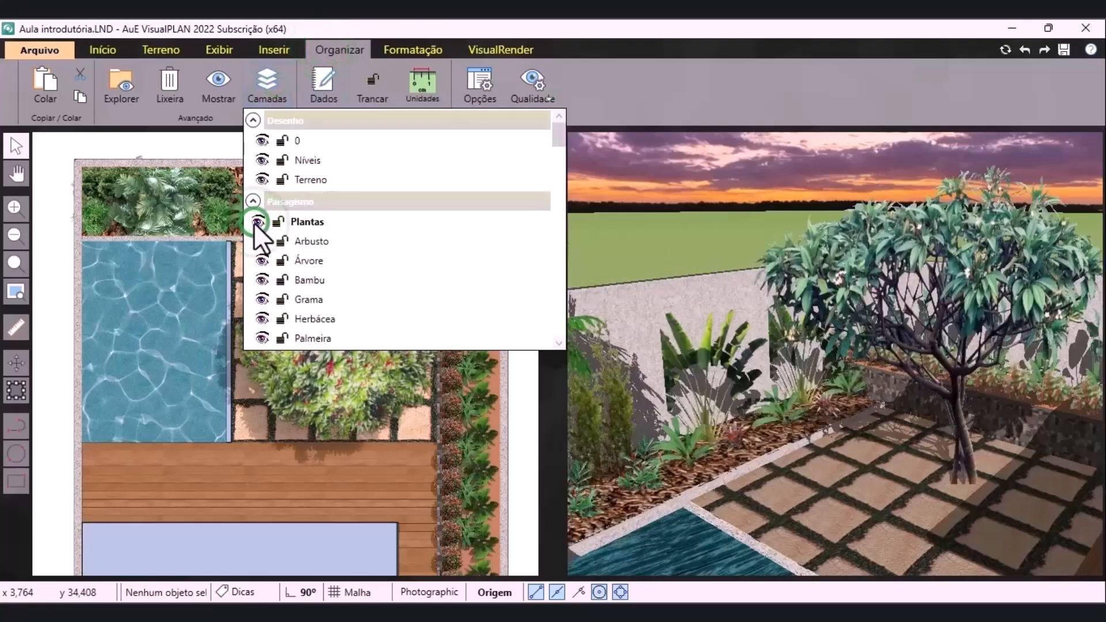
pyautogui.click(168, 146)
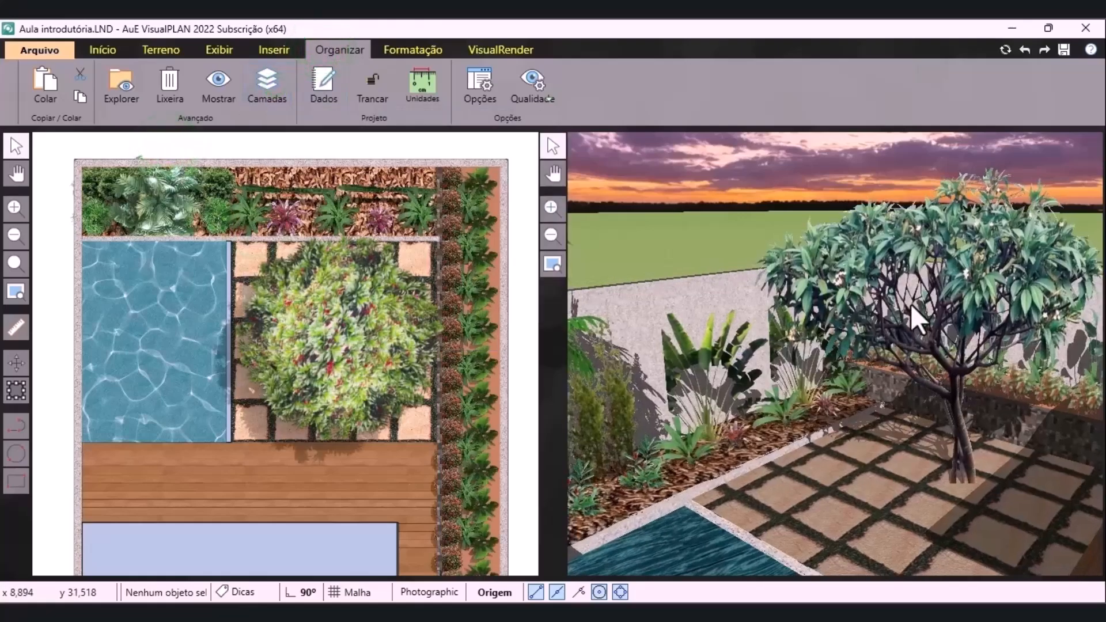
# Insert the 3D vehicle Chevrolet S10 (V3D-5) on the stone driveway in front of the house
pyautogui.moveTo(835, 395); pyautogui.dragTo(711, 373, button='middle')
pyautogui.scroll(-2, 270, 245)
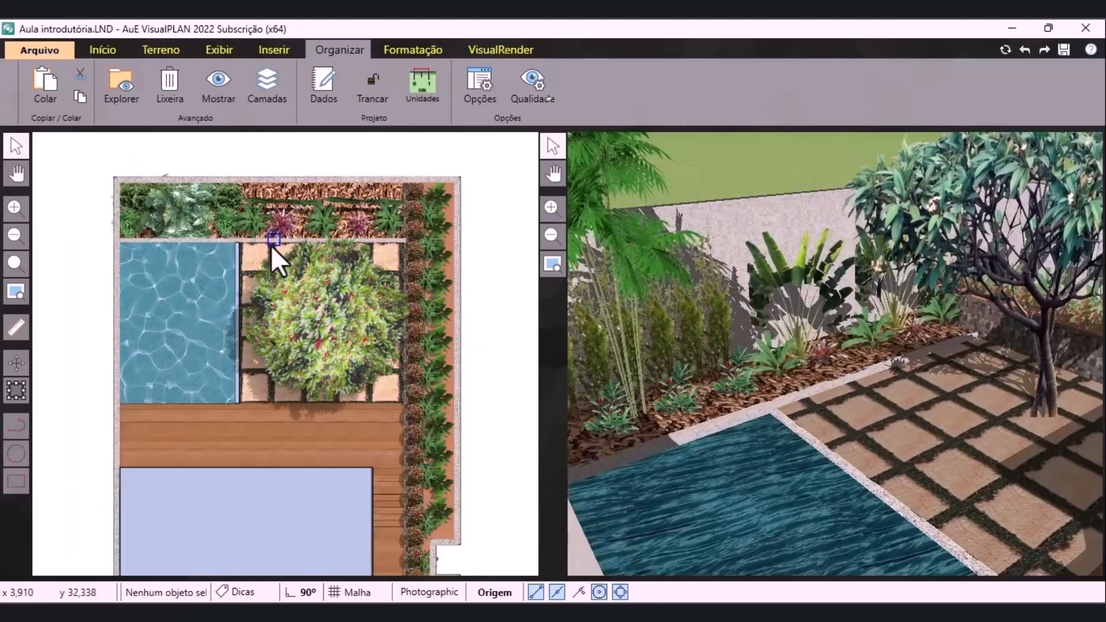
pyautogui.scroll(-5, 321, 223)
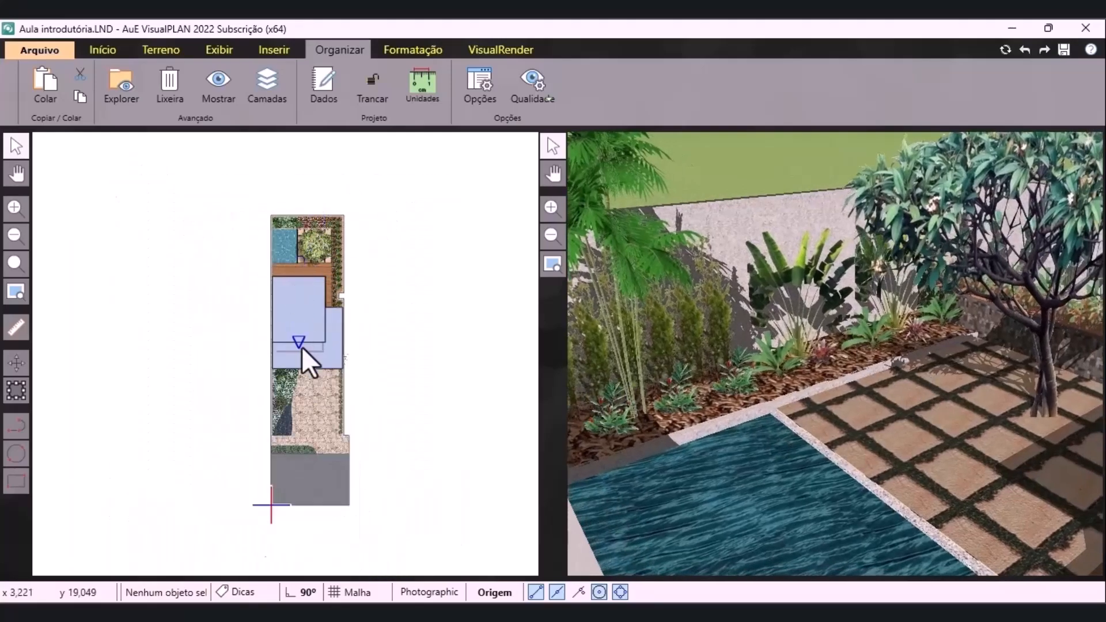
pyautogui.scroll(6, 300, 465)
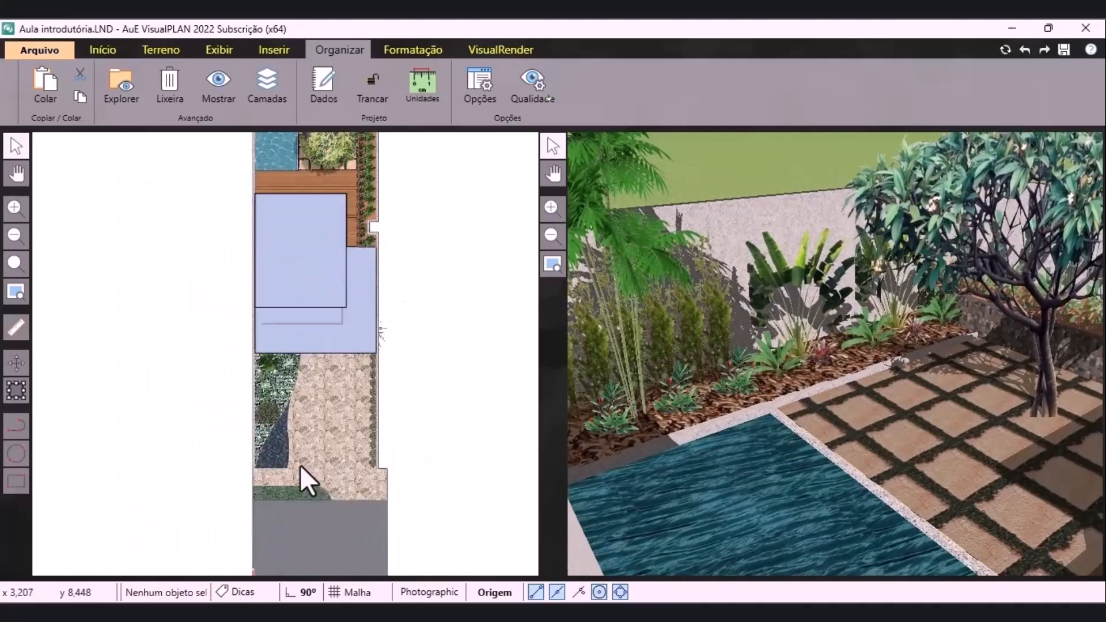
pyautogui.click(104, 48)
pyautogui.click(69, 111)
pyautogui.click(64, 239)
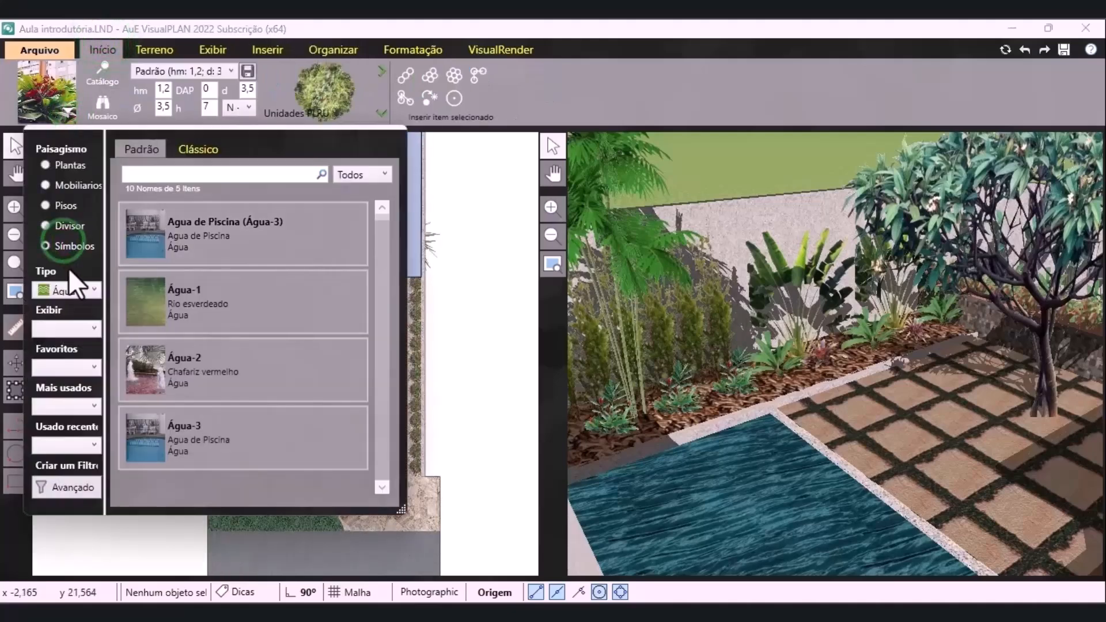
pyautogui.click(78, 285)
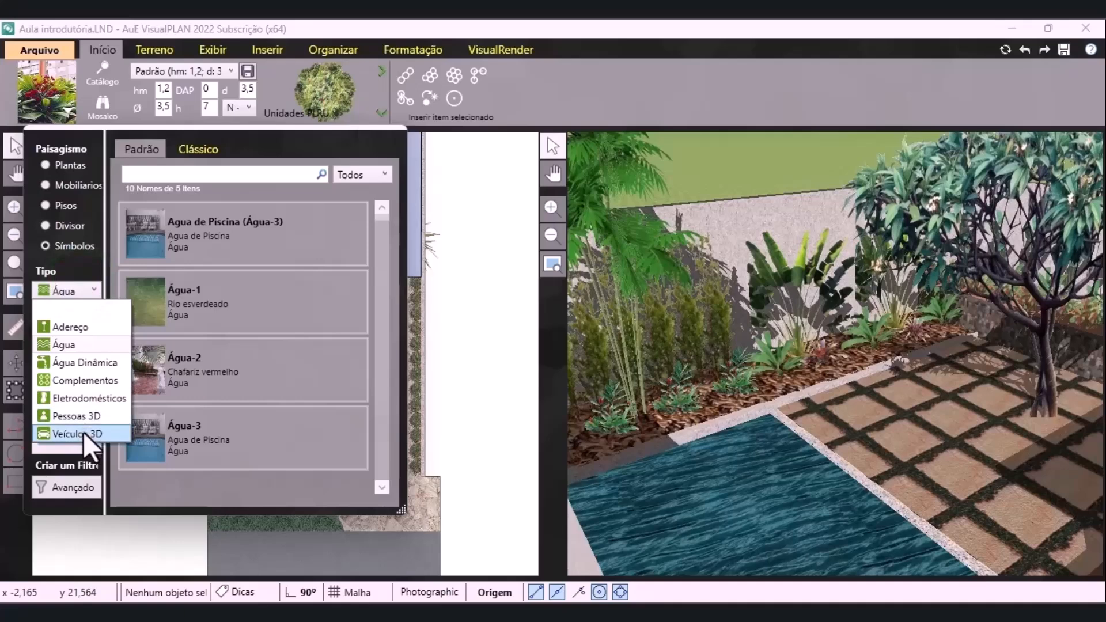
pyautogui.click(81, 434)
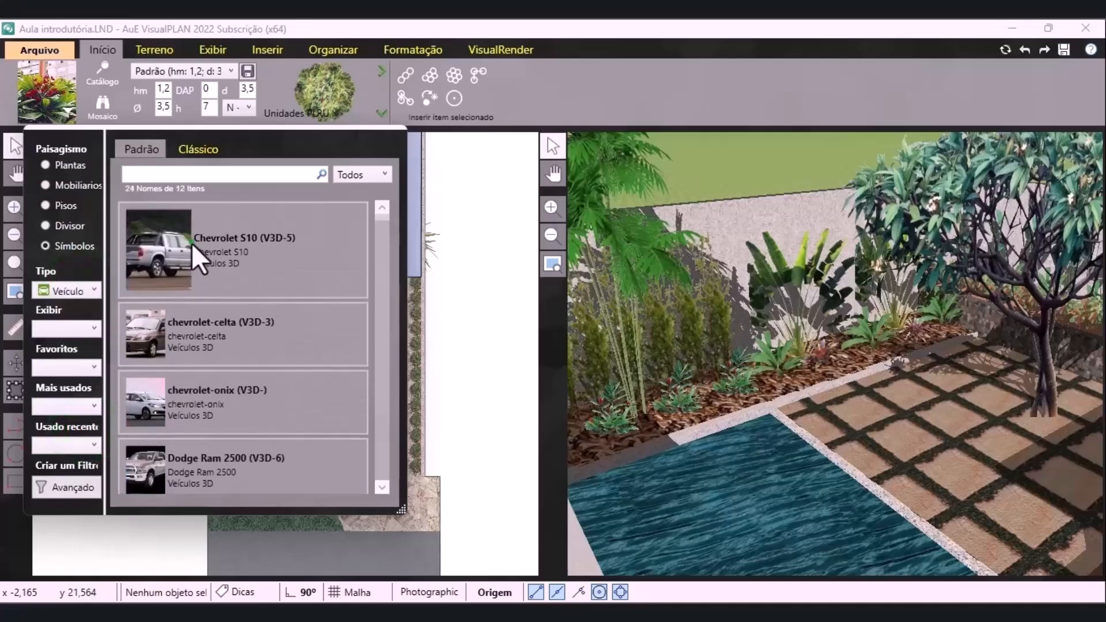
pyautogui.doubleClick(191, 244)
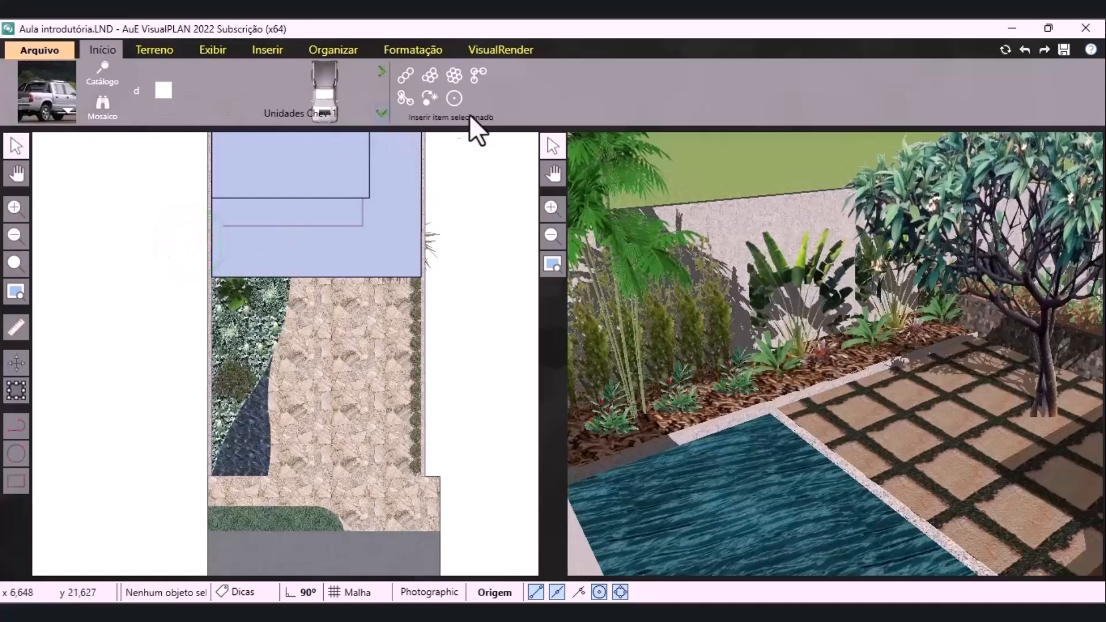
pyautogui.click(456, 101)
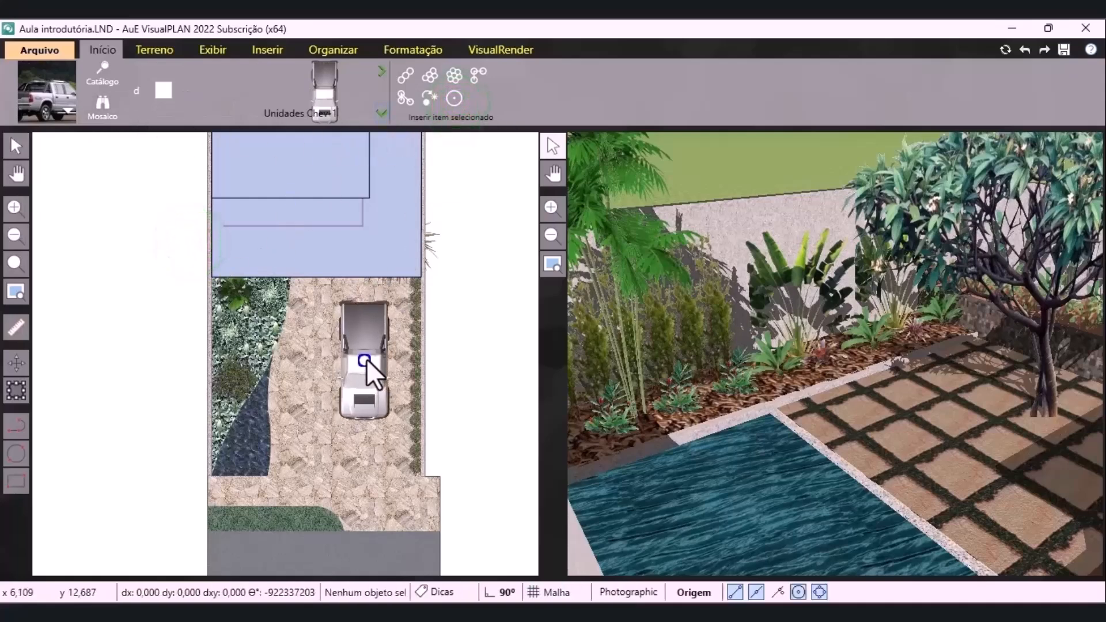
pyautogui.click(374, 377)
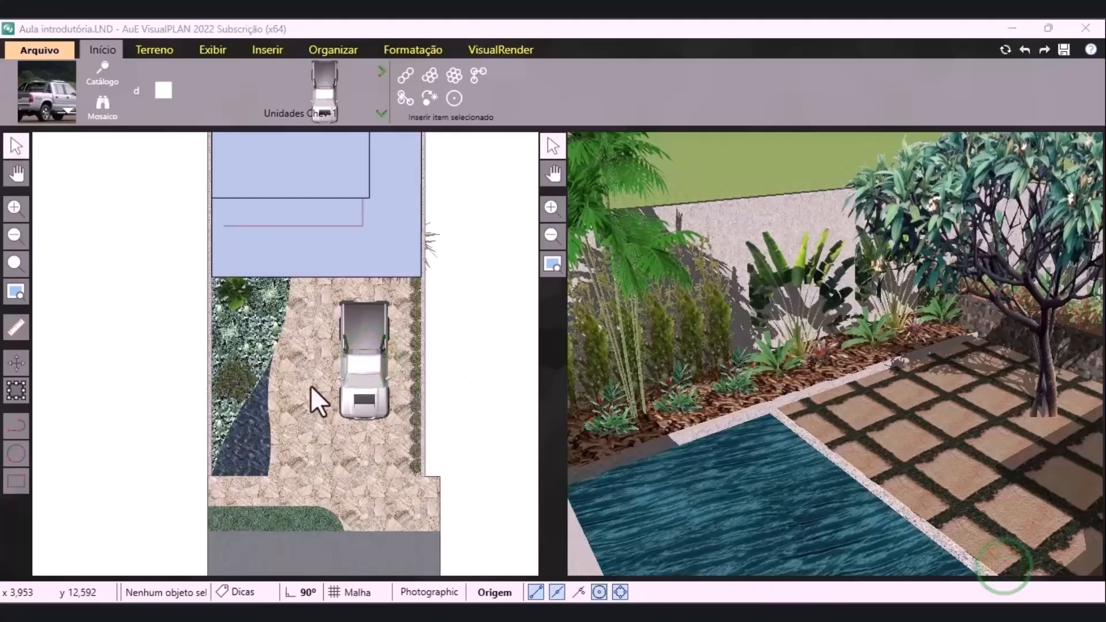
# Browse the furniture (Mobiliário) catalogue and clear its type filter so items of every type are listed
pyautogui.scroll(-4, 305, 353)
pyautogui.scroll(3, 329, 272)
pyautogui.scroll(3, 303, 264)
pyautogui.click(68, 110)
pyautogui.click(43, 187)
pyautogui.click(60, 290)
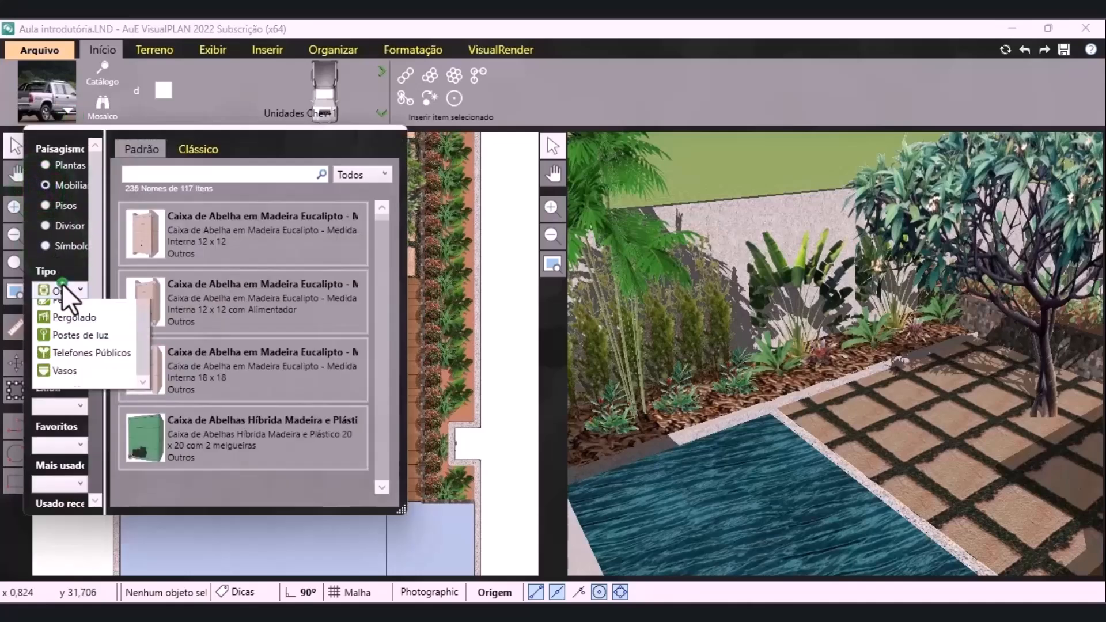
pyautogui.click(87, 310)
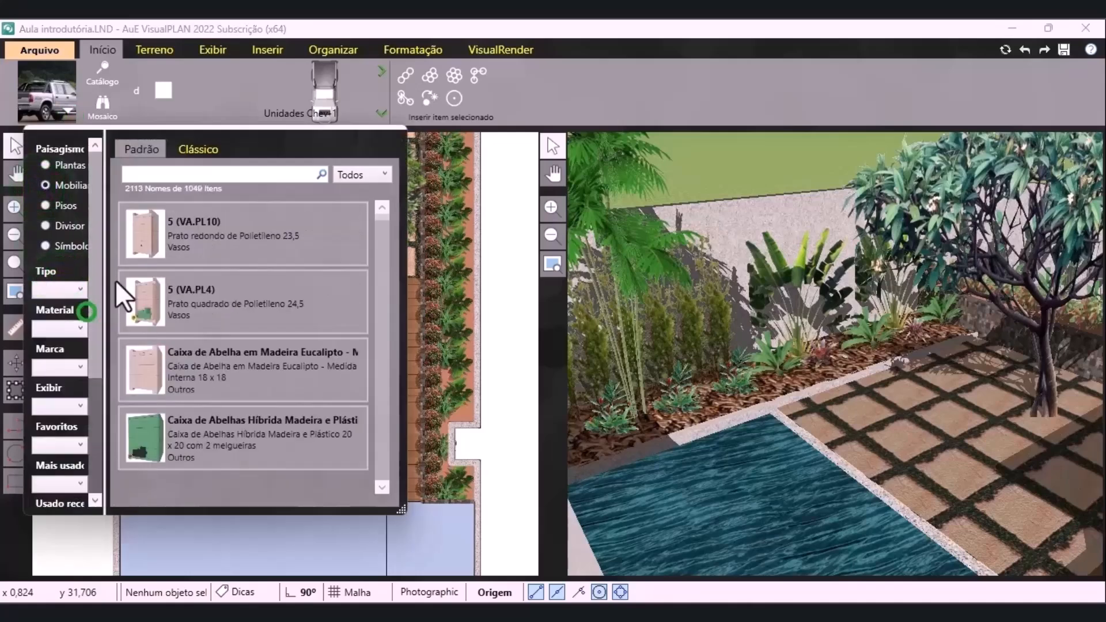
# Find the lounger MA.FI5 in the furniture catalogue and insert it on the wooden deck between the pool and the house
pyautogui.click(147, 174)
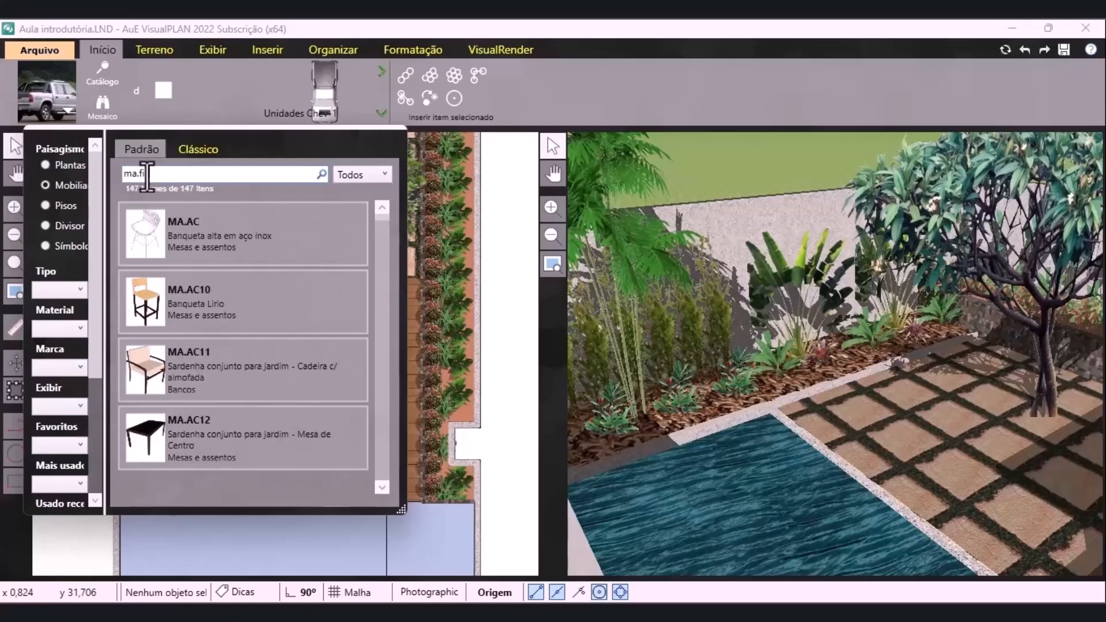
pyautogui.write('5')
pyautogui.doubleClick(205, 240)
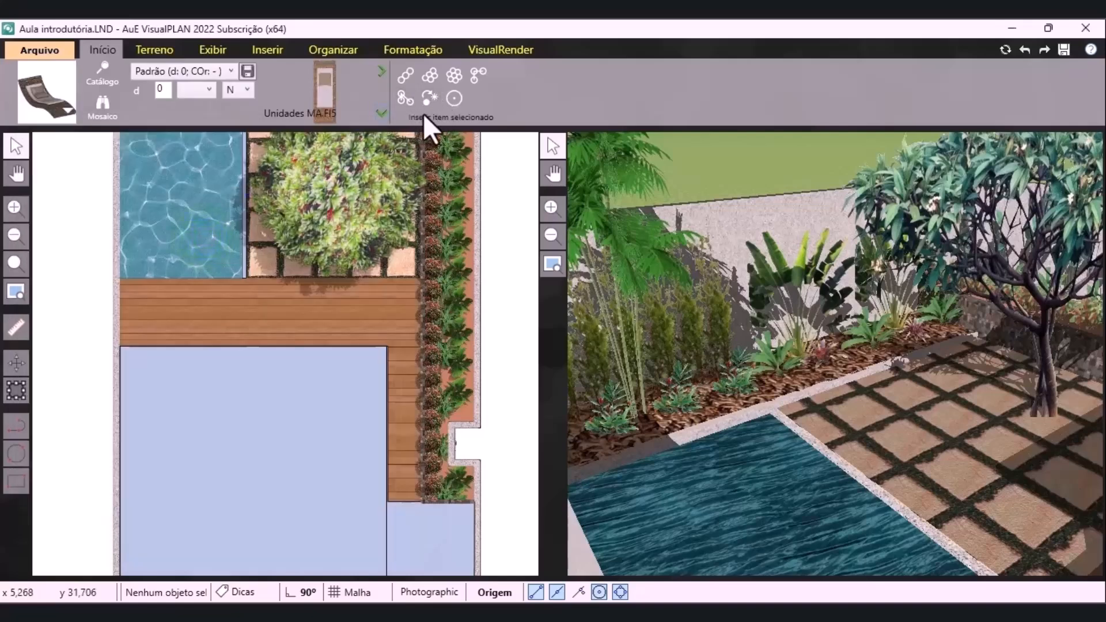
pyautogui.click(452, 102)
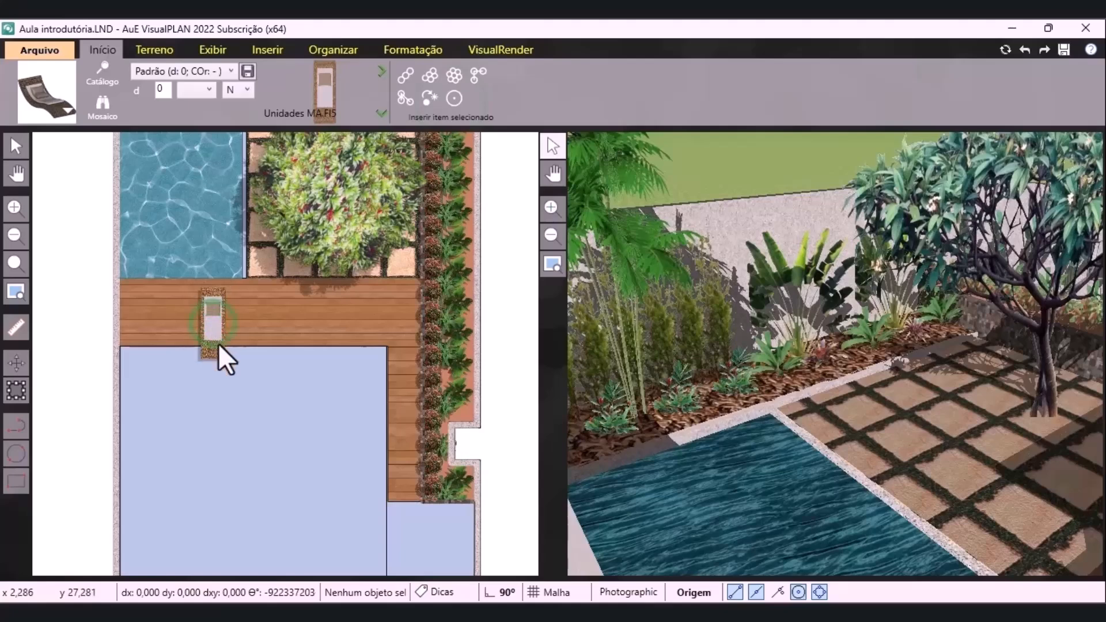
pyautogui.click(208, 320)
# Rotate the lounger to 180 degrees and stamp one copy beside it on the deck, nearer the side wall
pyautogui.click(409, 40)
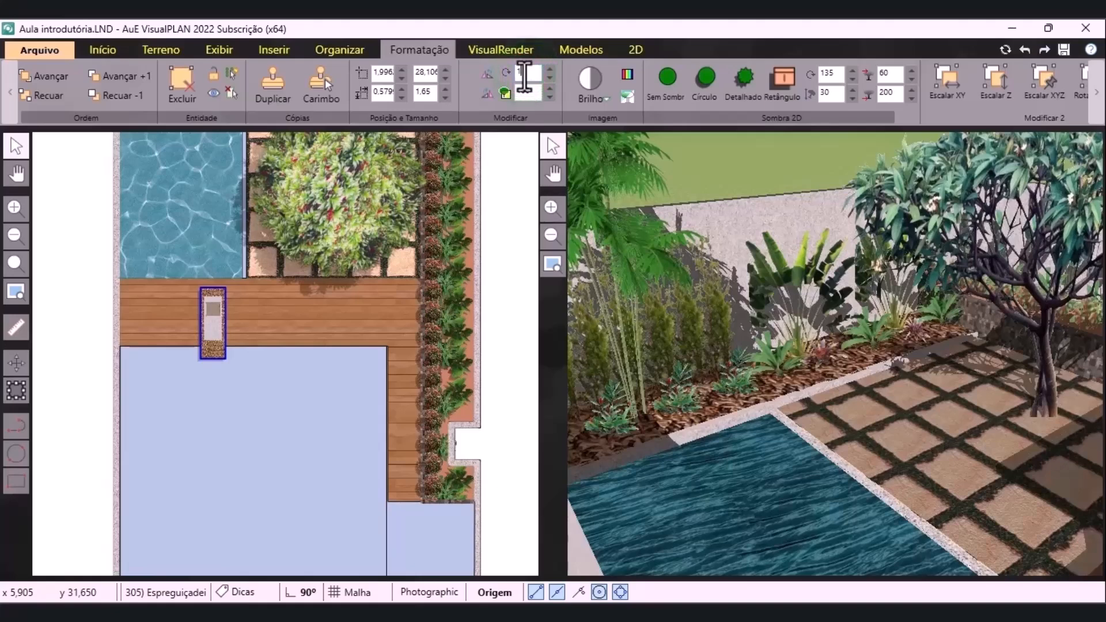
pyautogui.press('Return')
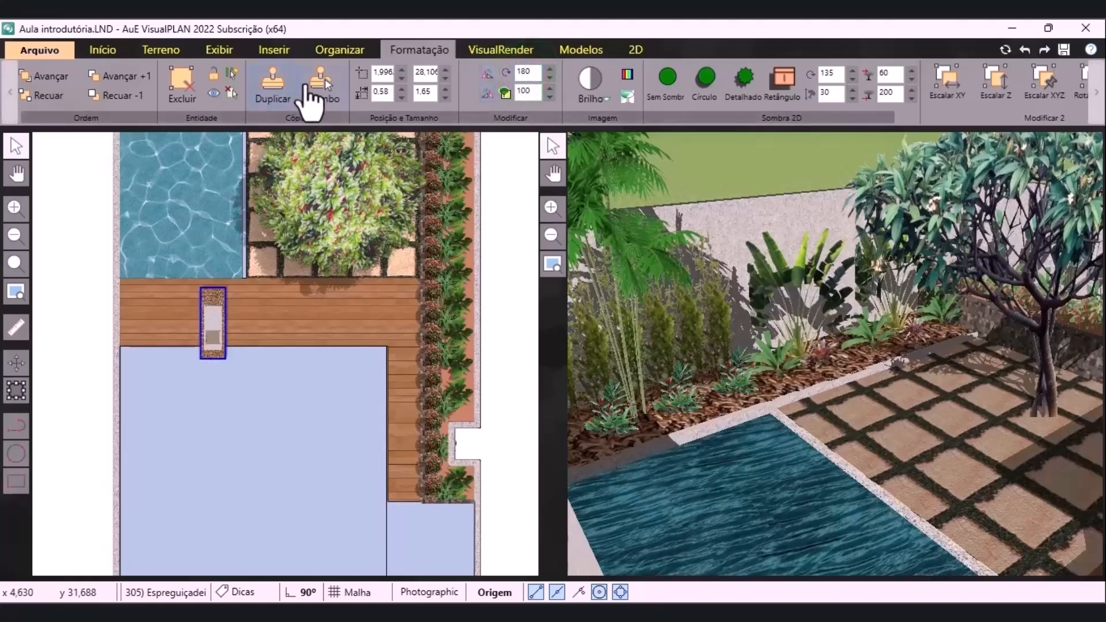
pyautogui.click(316, 84)
pyautogui.click(161, 321)
pyautogui.press('Escape')
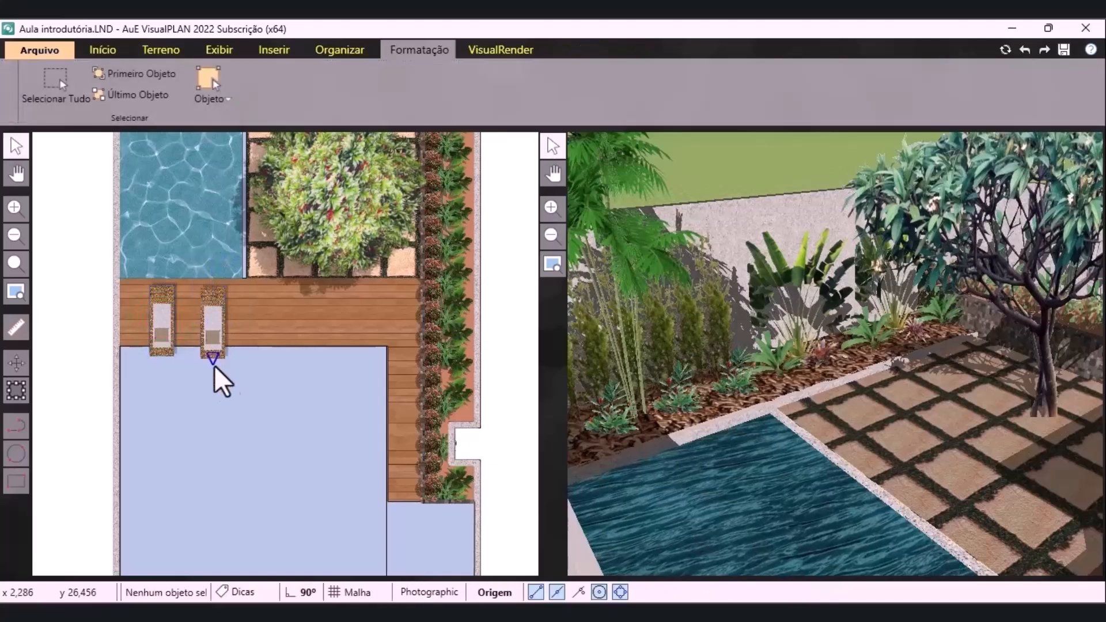
# Bring the house volume beside the deck to the front of the drawing order, over the loungers' ends
pyautogui.click(225, 378)
pyautogui.scroll(-2, 220, 345)
pyautogui.scroll(1, 220, 338)
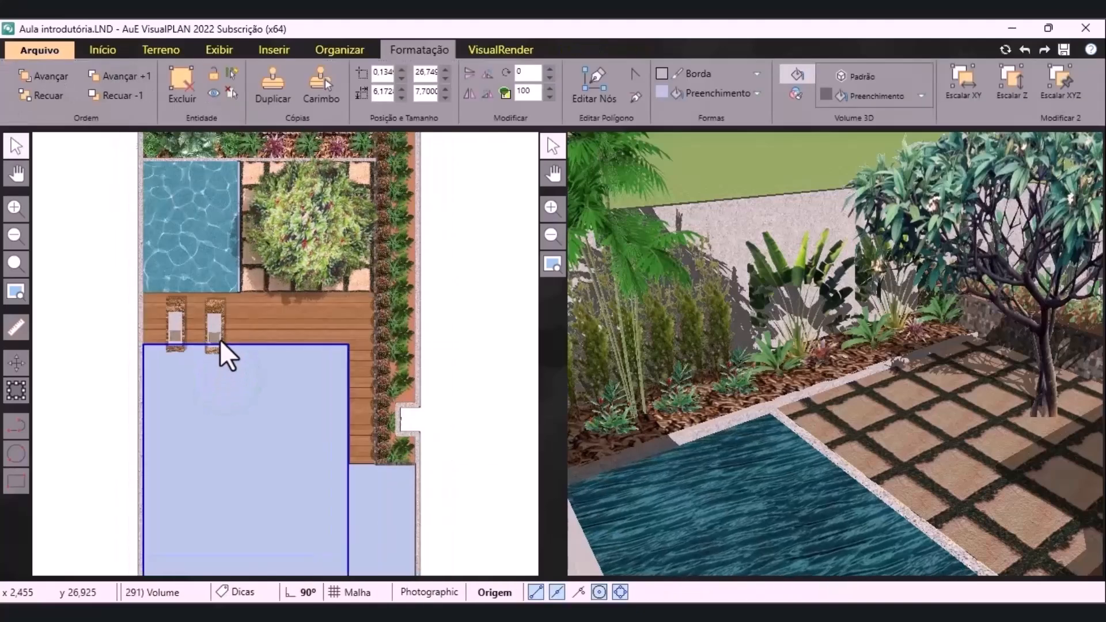
pyautogui.scroll(1, 219, 339)
pyautogui.click(52, 77)
pyautogui.click(79, 252)
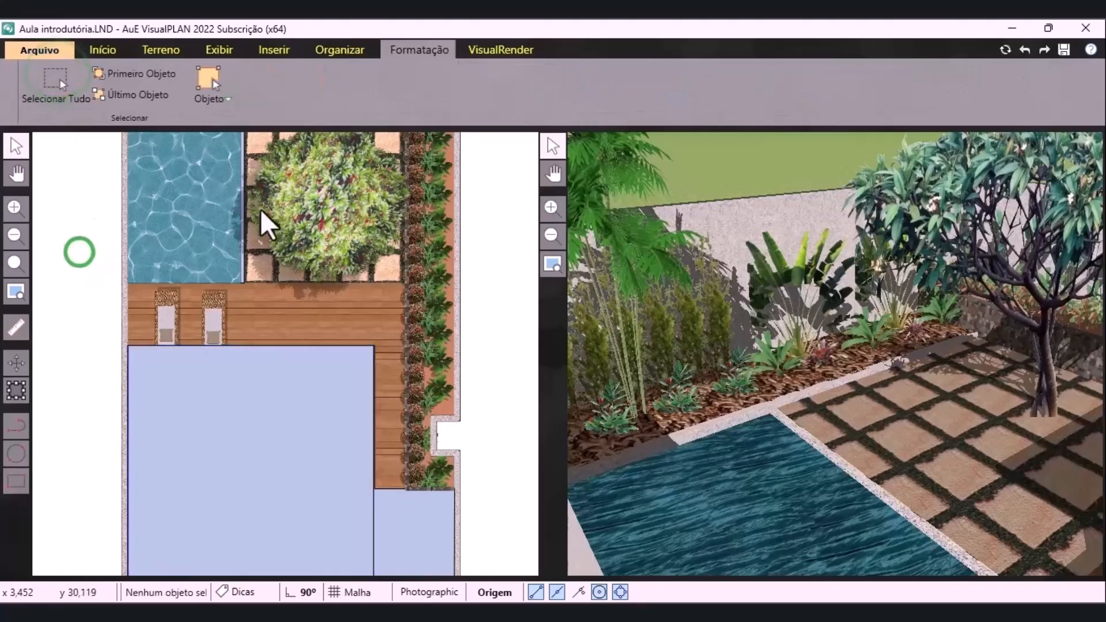
# Search the furniture catalogue for ma.ma14 and insert that armchair on the paved patio near the corner by the bark bed
pyautogui.scroll(-5, 276, 284)
pyautogui.scroll(6, 284, 190)
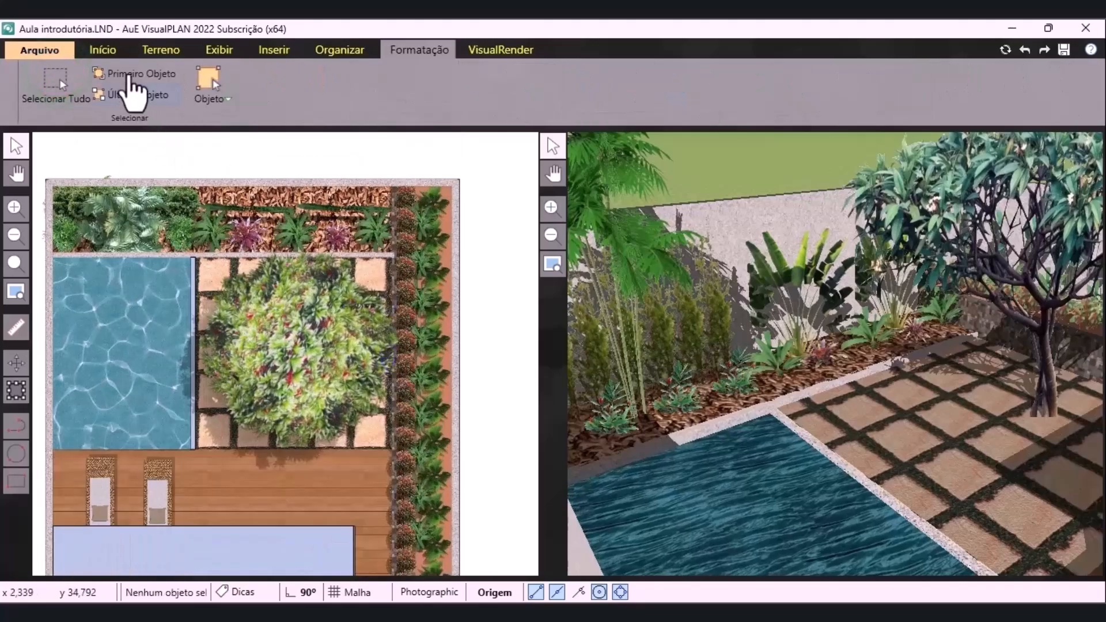
pyautogui.click(103, 49)
pyautogui.click(71, 111)
pyautogui.moveTo(150, 174)
pyautogui.mouseDown()
pyautogui.moveTo(123, 177)
pyautogui.moveTo(141, 186)
pyautogui.mouseUp()
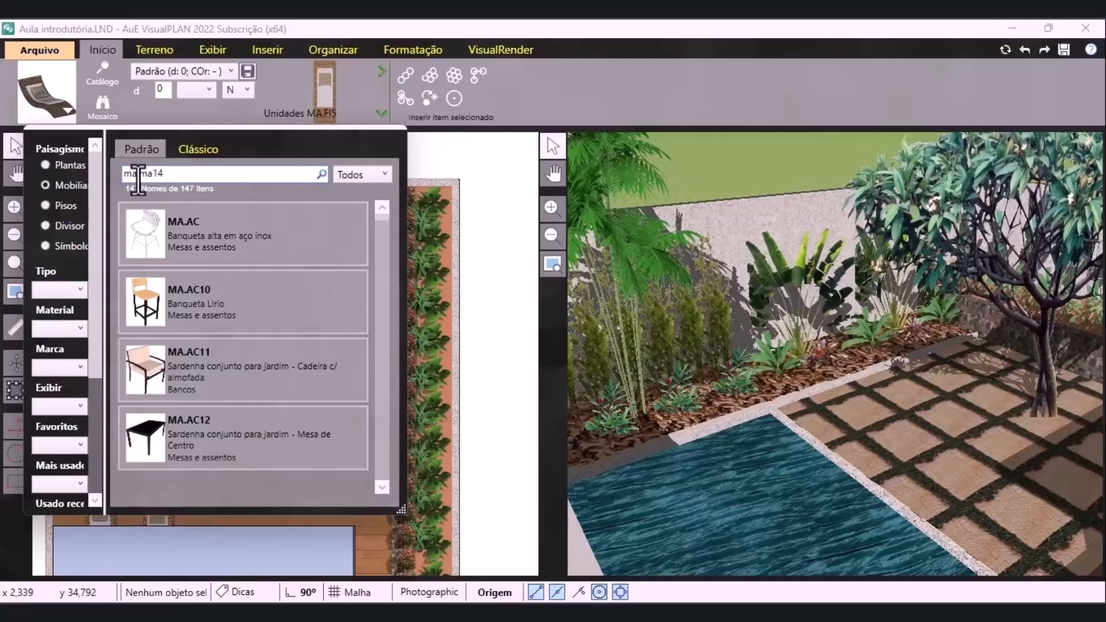
pyautogui.doubleClick(211, 227)
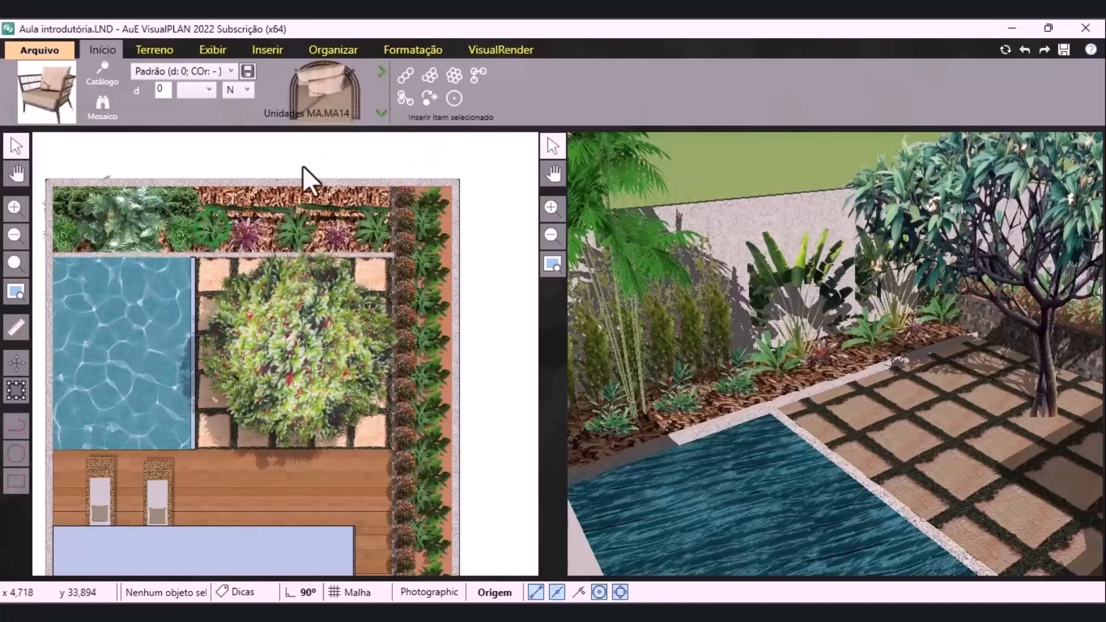
pyautogui.click(454, 99)
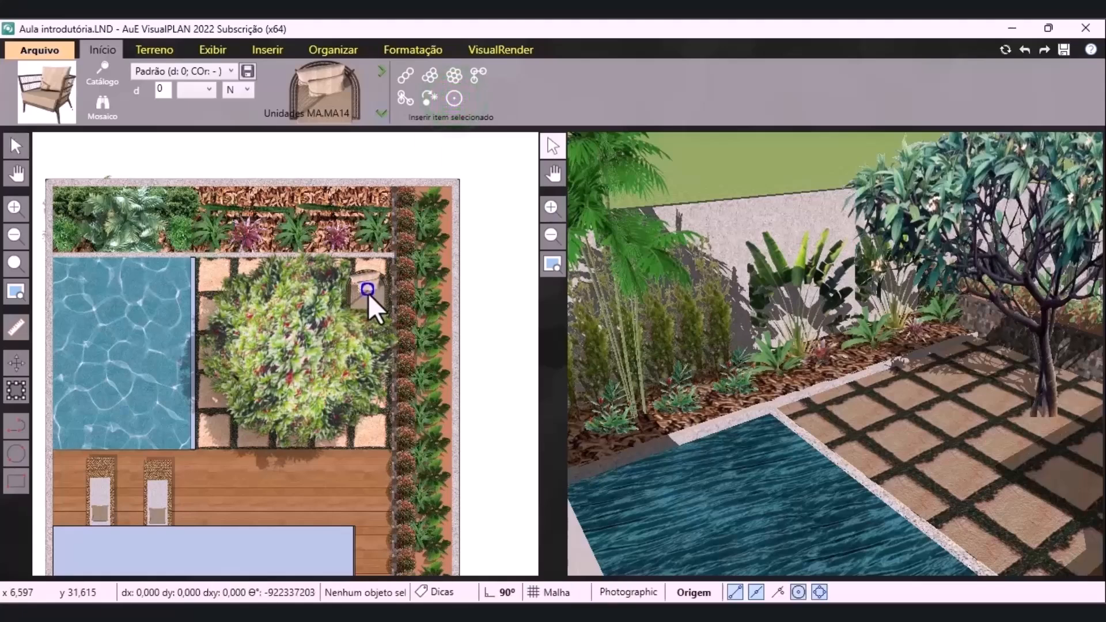
pyautogui.click(360, 297)
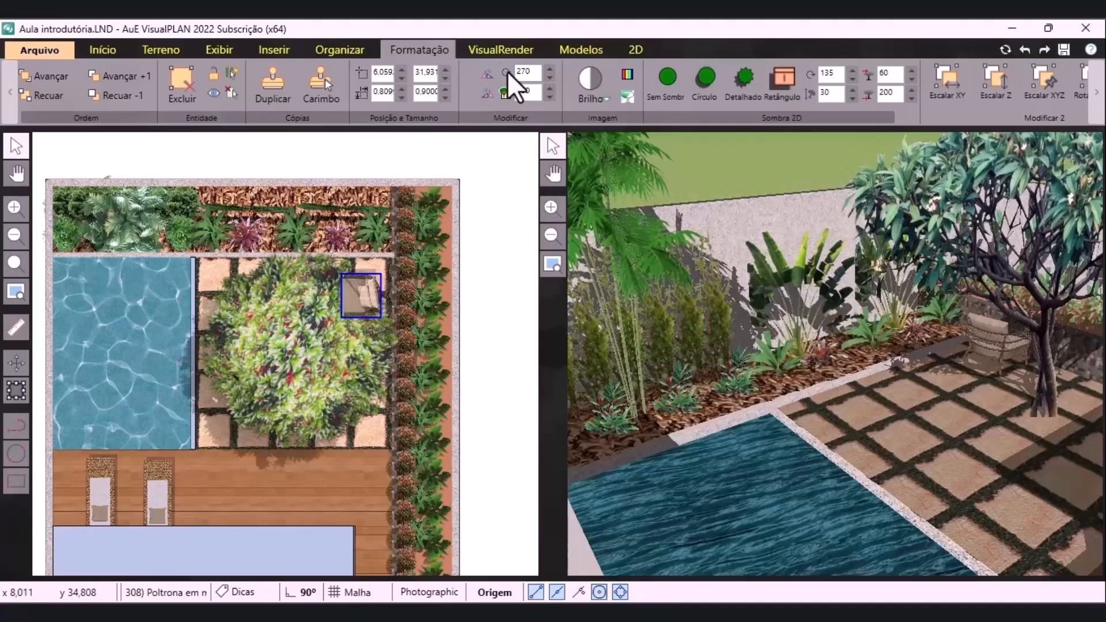
# Set the armchair's rotation to 270 degrees and stamp a copy farther along the patio's planted side
pyautogui.press('Return')
pyautogui.click(321, 87)
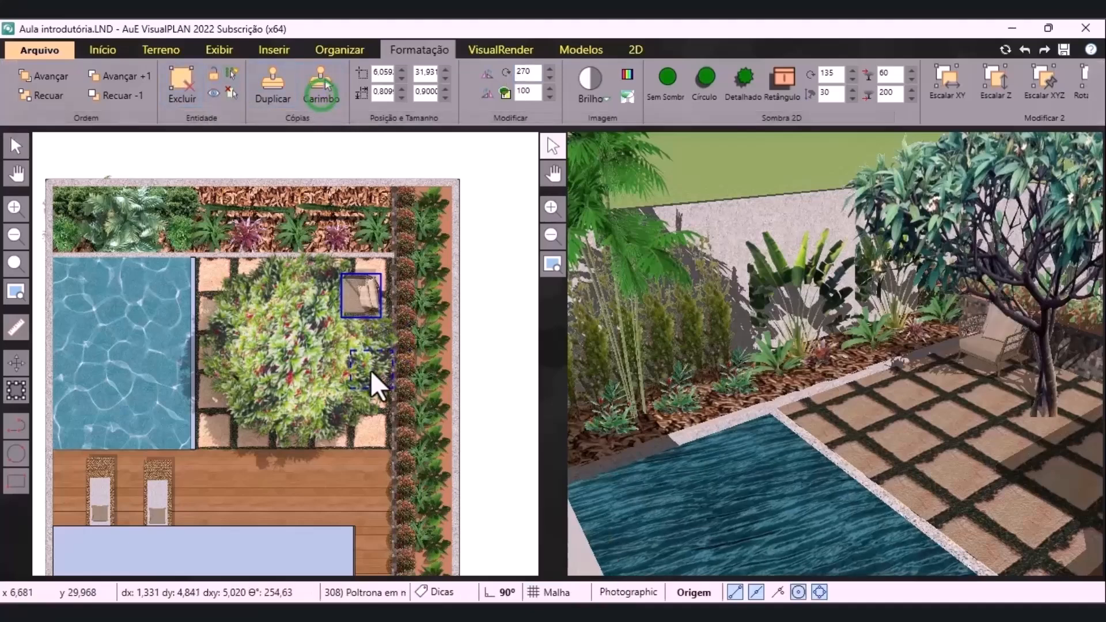
pyautogui.click(362, 355)
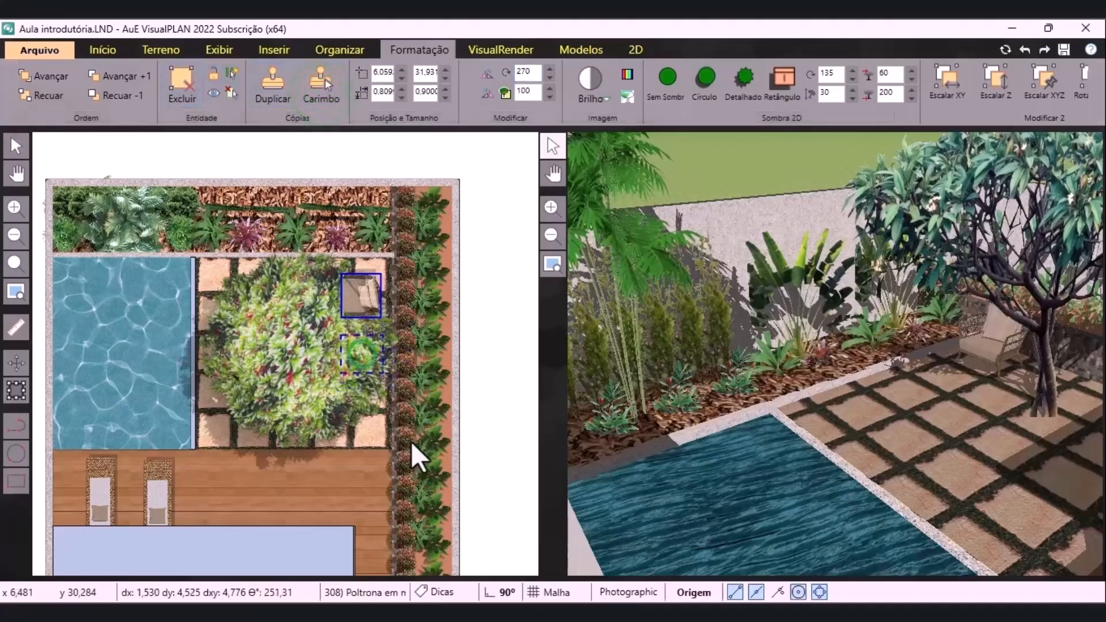
pyautogui.press('Escape')
# Bring the Plumeria rubra tree to the front of the drawing order so it covers the armchairs in plan
pyautogui.click(322, 371)
pyautogui.click(59, 77)
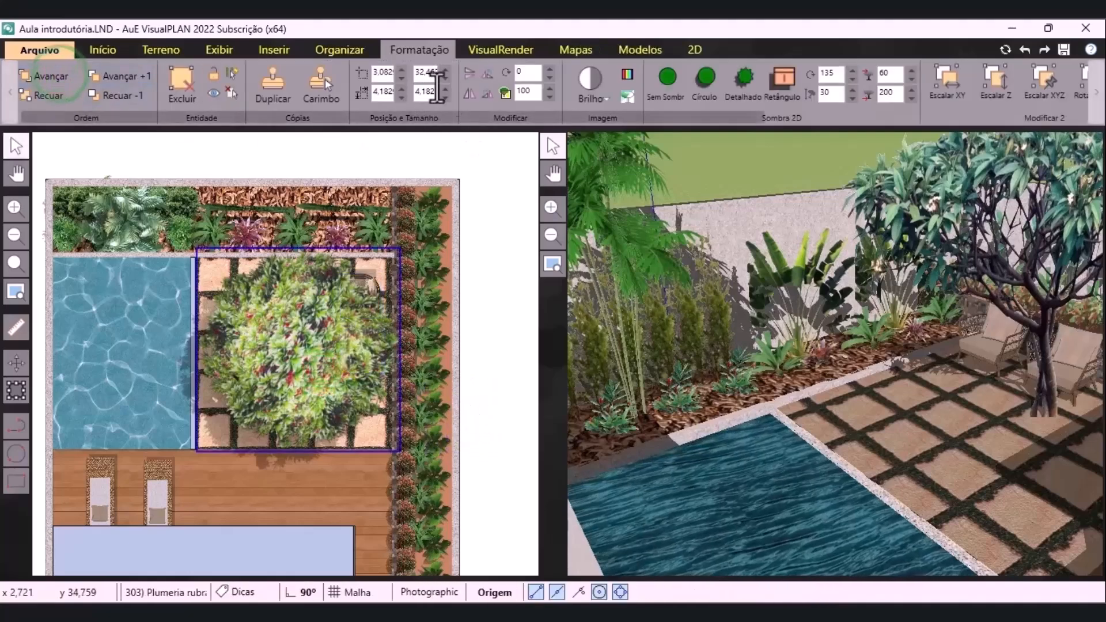
pyautogui.click(487, 208)
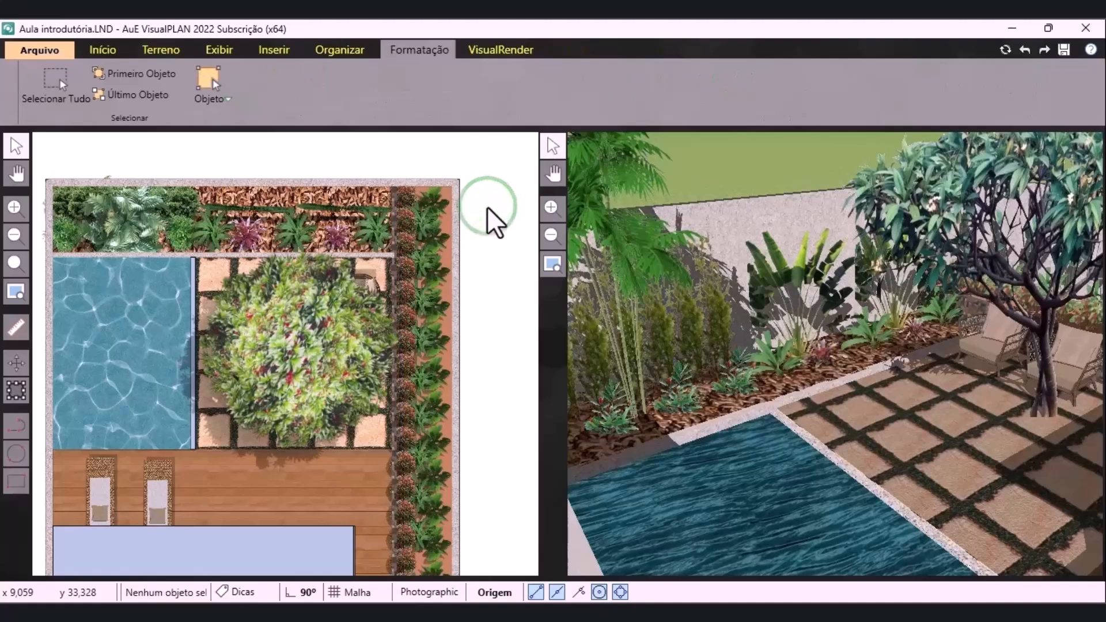
# Clear the furniture search text and filter the catalogue to the Pedras type
pyautogui.click(103, 50)
pyautogui.click(68, 109)
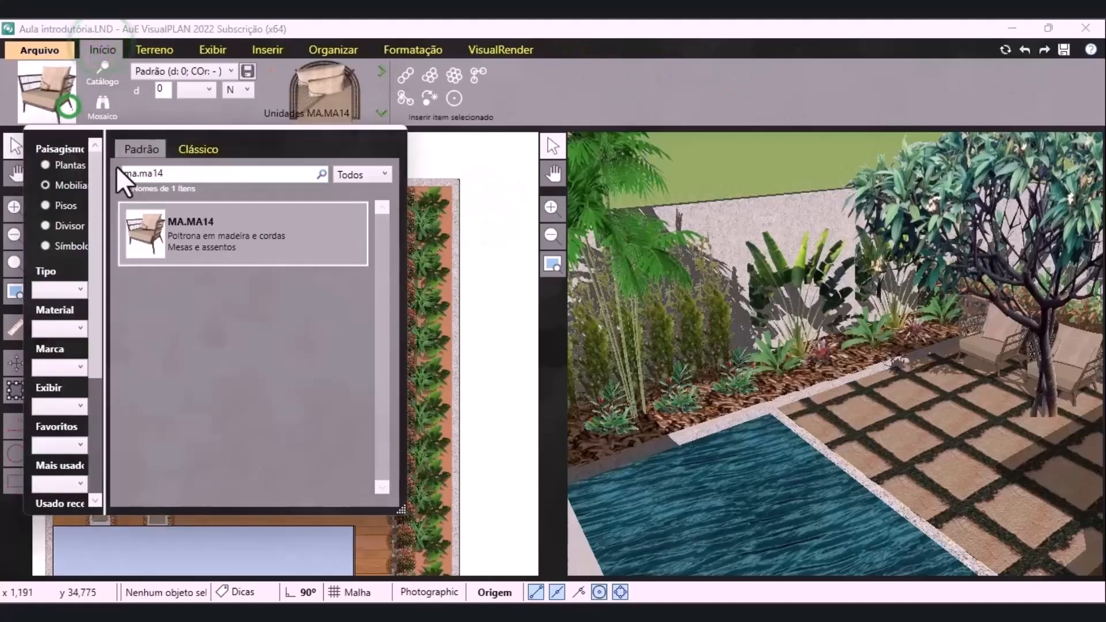
pyautogui.moveTo(170, 173); pyautogui.dragTo(113, 174)
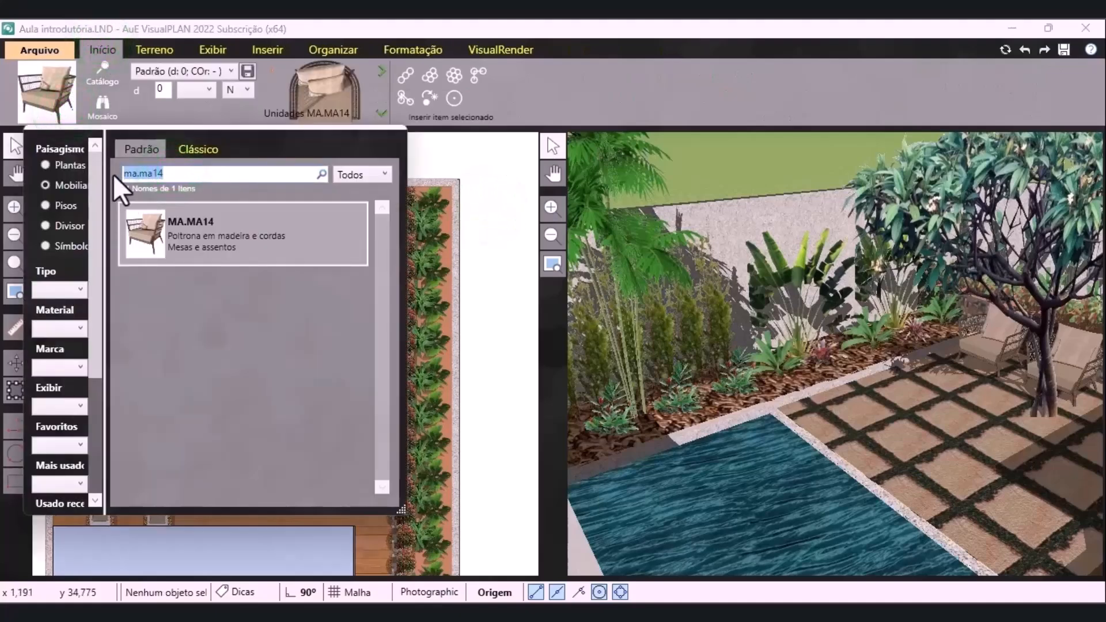
pyautogui.press('BackSpace')
pyautogui.click(64, 292)
pyautogui.scroll(-2, 78, 356)
pyautogui.click(83, 414)
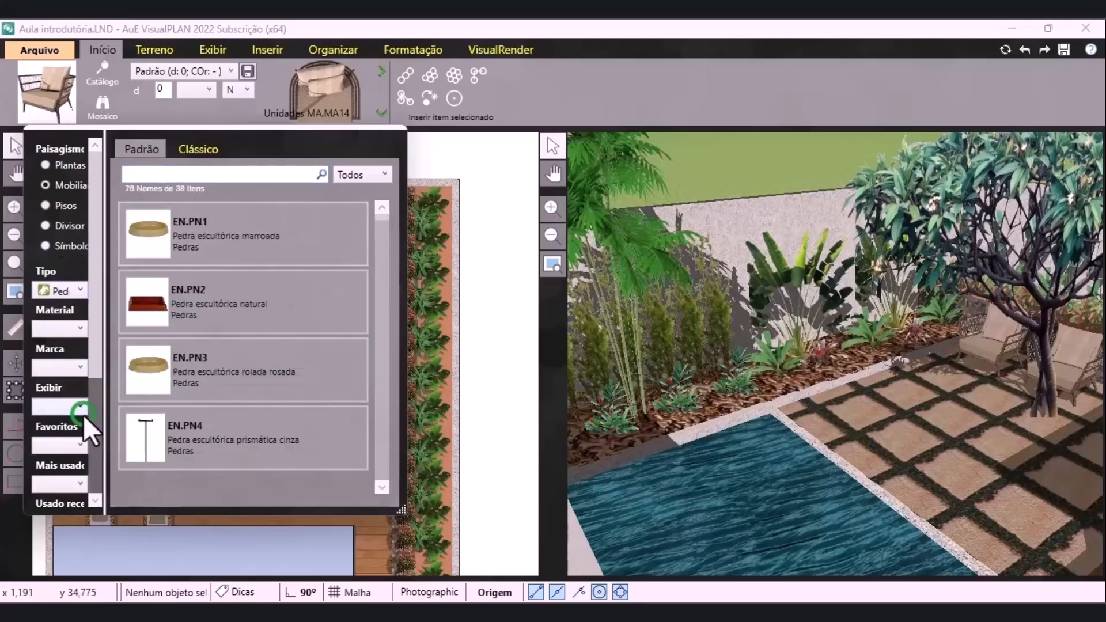
# Insert the natural stone PE.PN21 in the bark bed next to the purple plant behind the patio
pyautogui.scroll(-4, 271, 323)
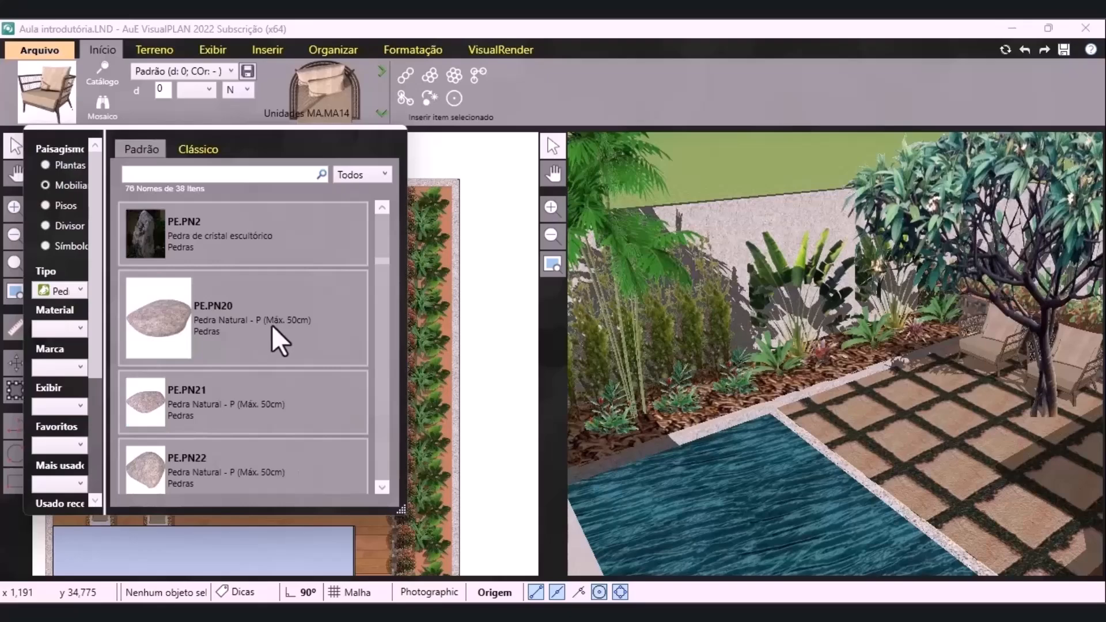
pyautogui.doubleClick(212, 404)
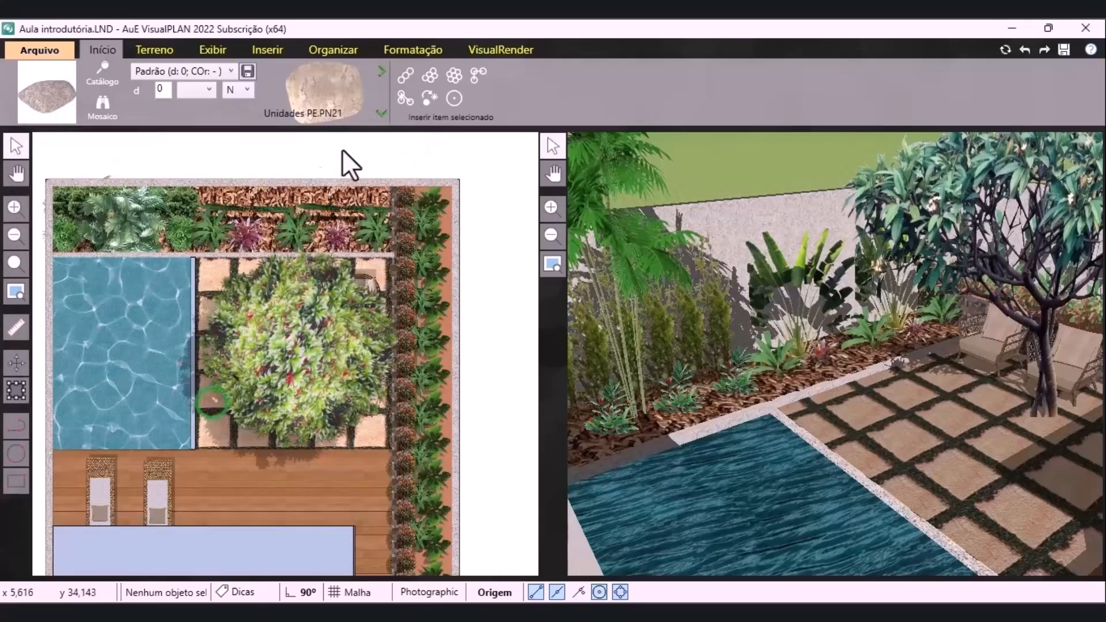
pyautogui.click(453, 99)
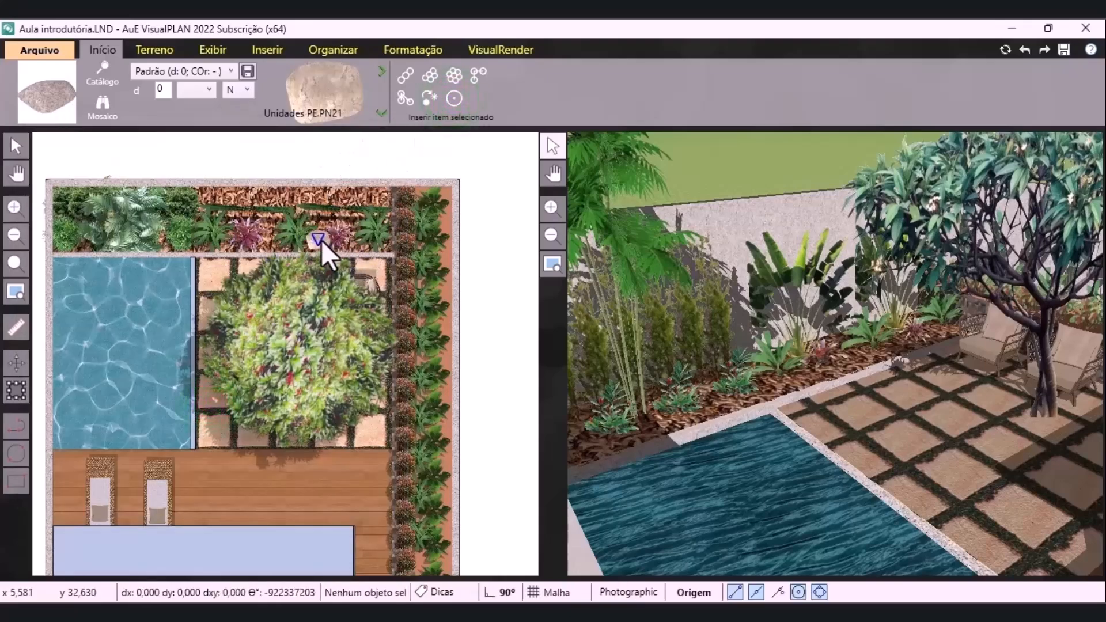
pyautogui.scroll(2, 321, 240)
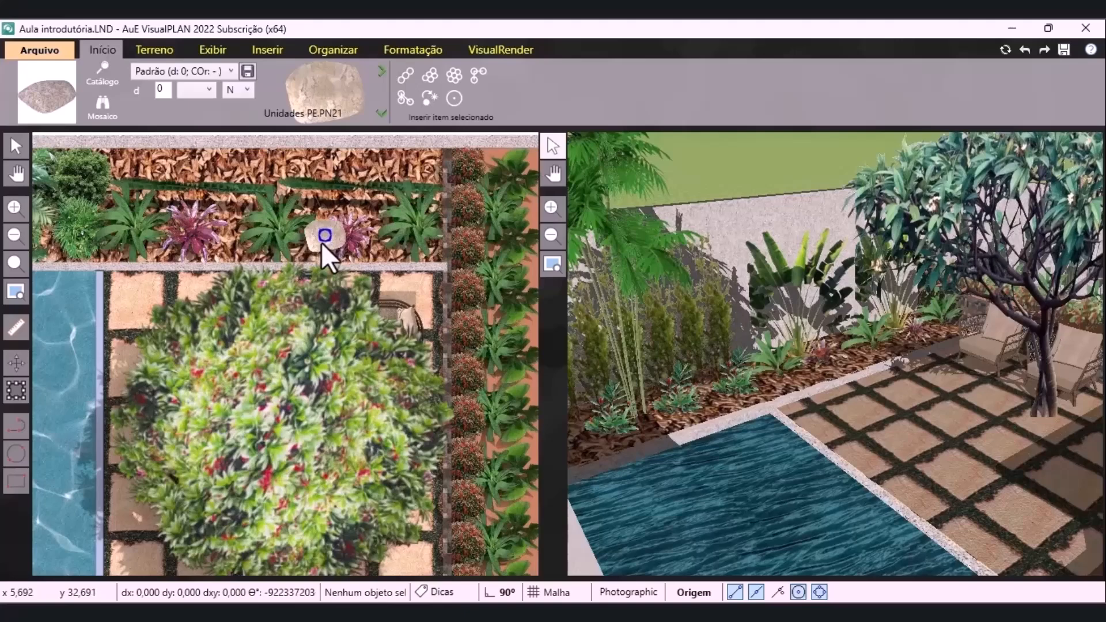
pyautogui.click(321, 242)
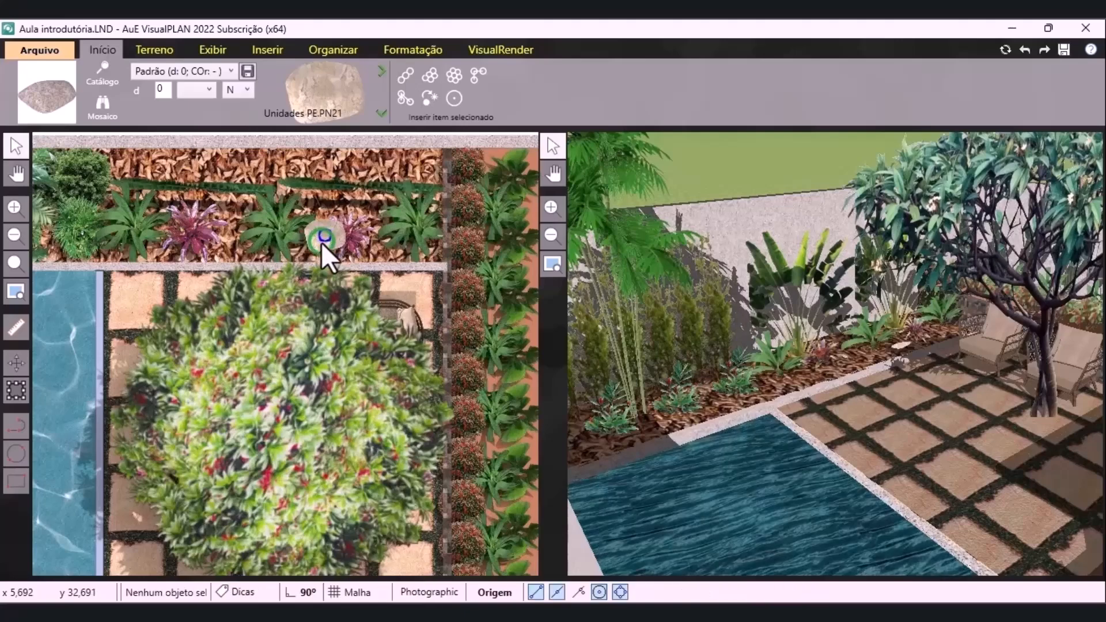
# Raise the stone's elevation above the ground so it rests at the surface of the bark bed
pyautogui.click(445, 49)
pyautogui.moveTo(877, 118); pyautogui.dragTo(1026, 115)
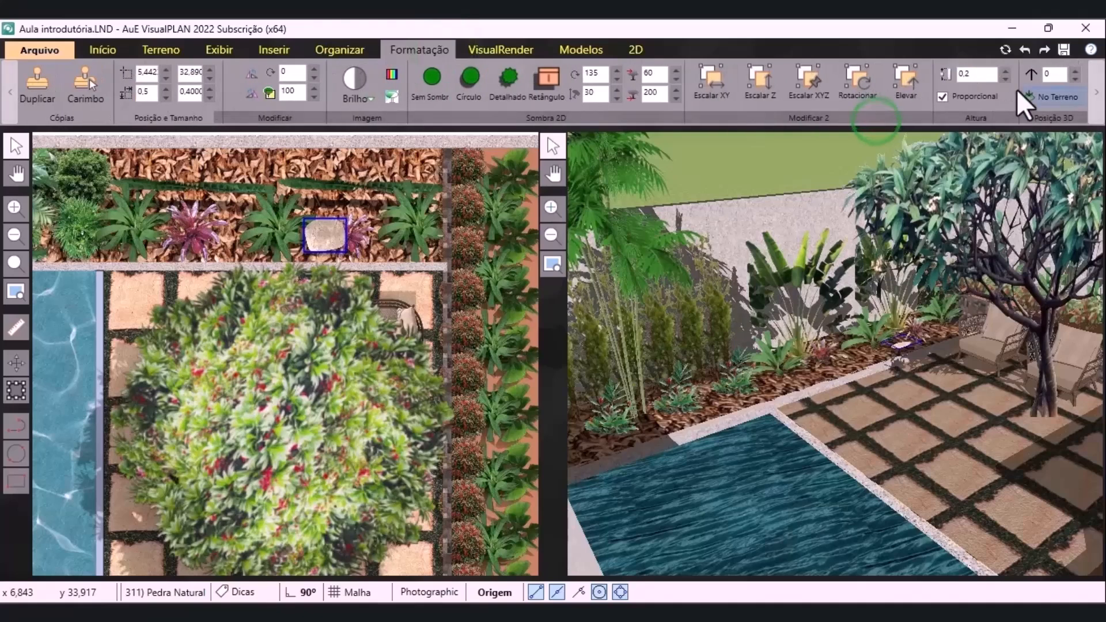
pyautogui.click(1076, 71)
pyautogui.click(1076, 70)
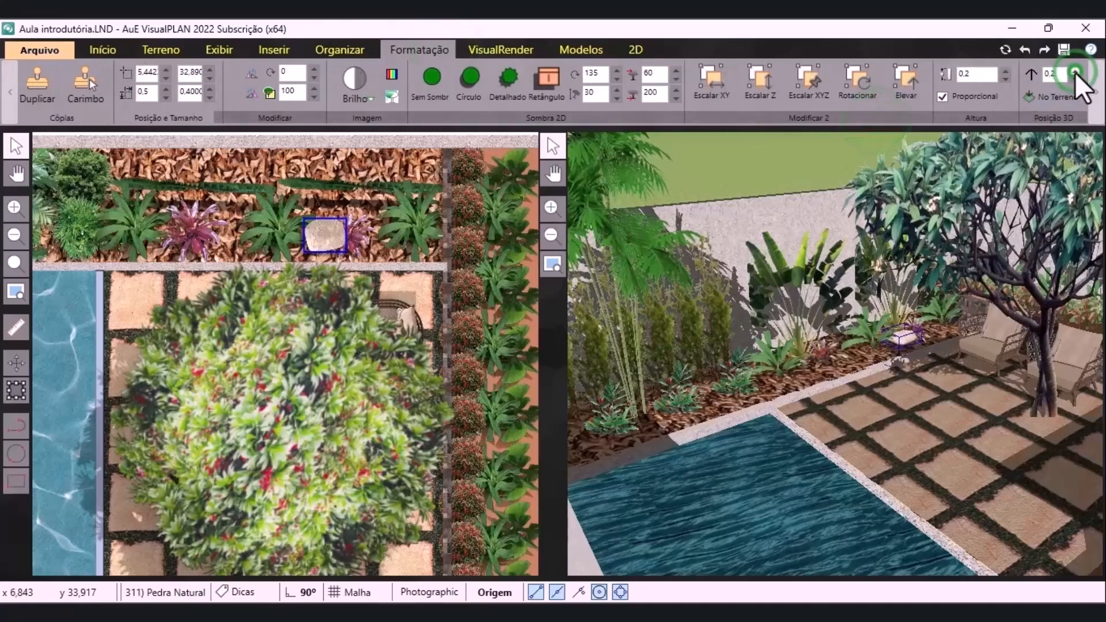
pyautogui.click(1074, 79)
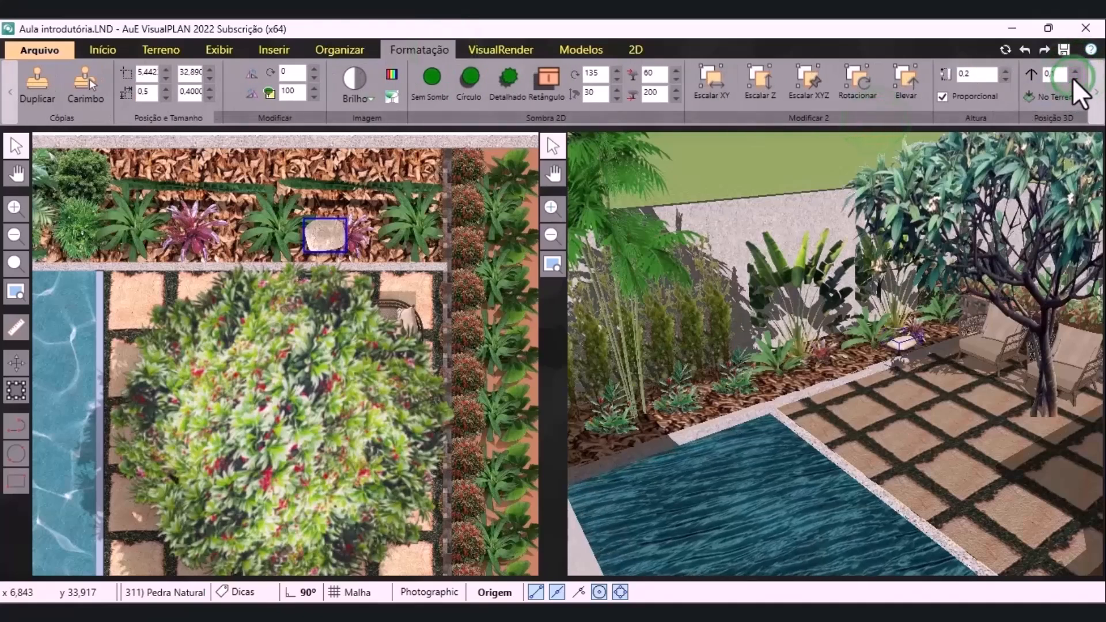
pyautogui.click(1074, 79)
pyautogui.click(1075, 71)
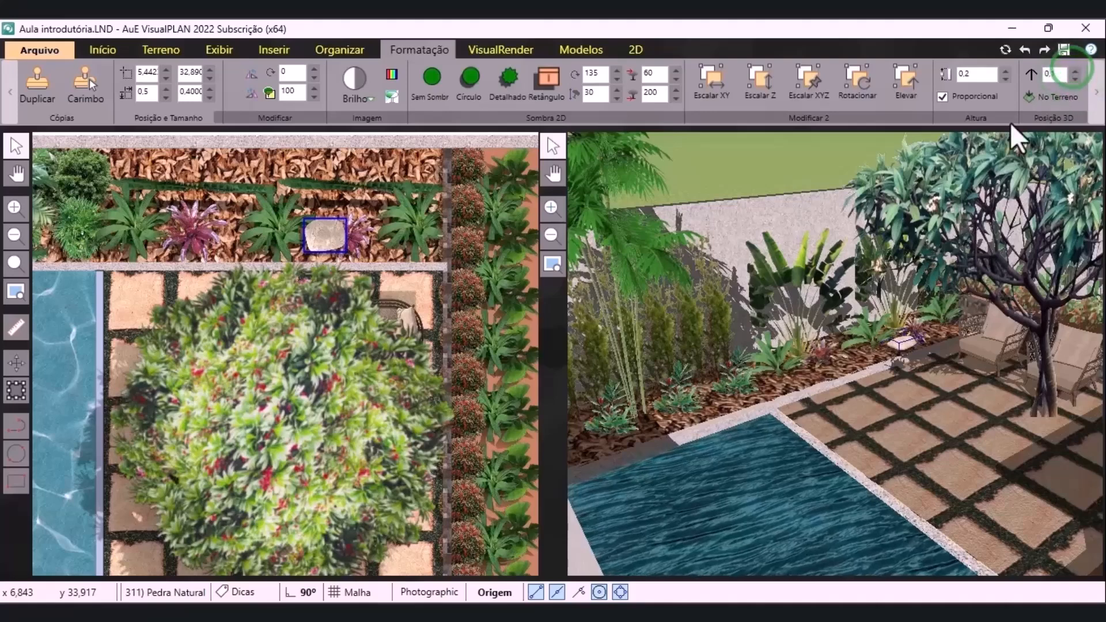
# Insert the natural stone PE.PN28 in the bark bed between the other purple plant and the green plant near the first stone
pyautogui.click(104, 51)
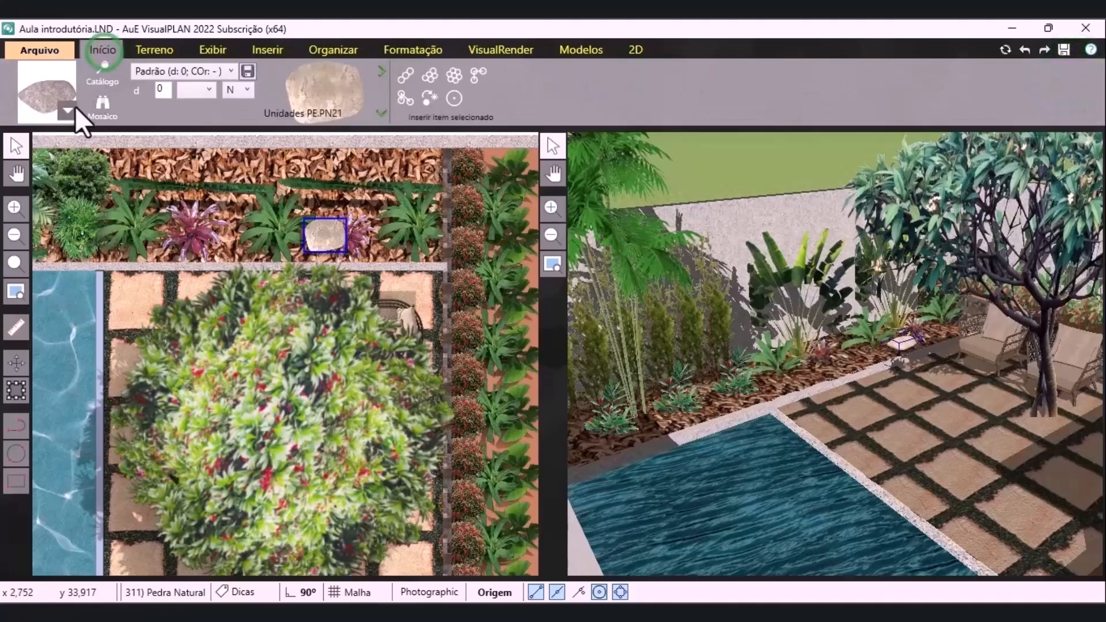
pyautogui.click(72, 112)
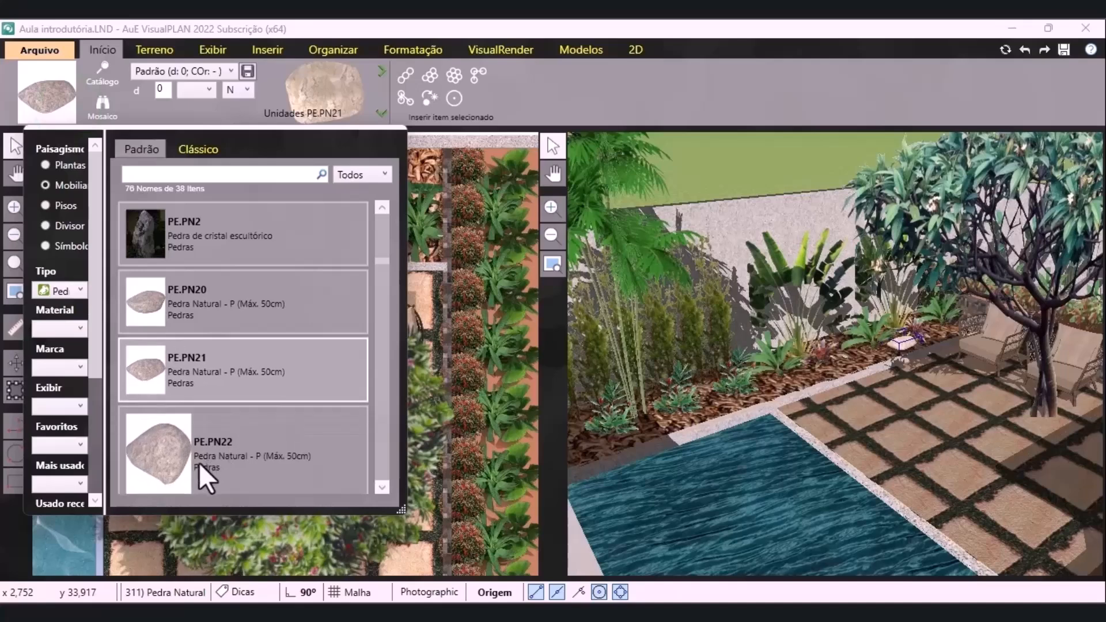
pyautogui.scroll(-2, 199, 463)
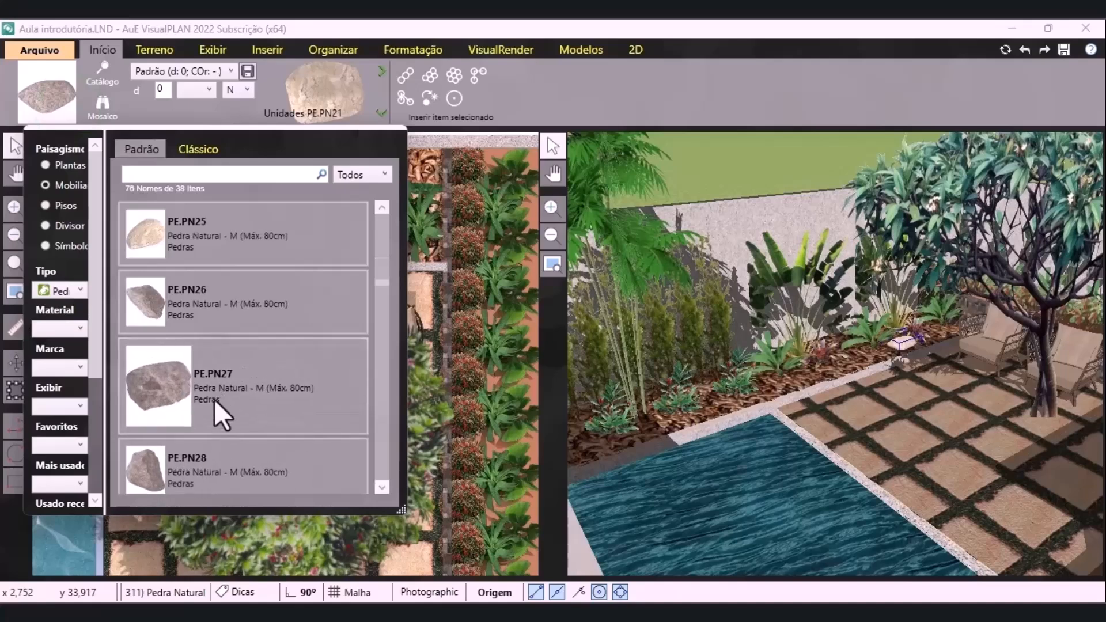
pyautogui.click(209, 435)
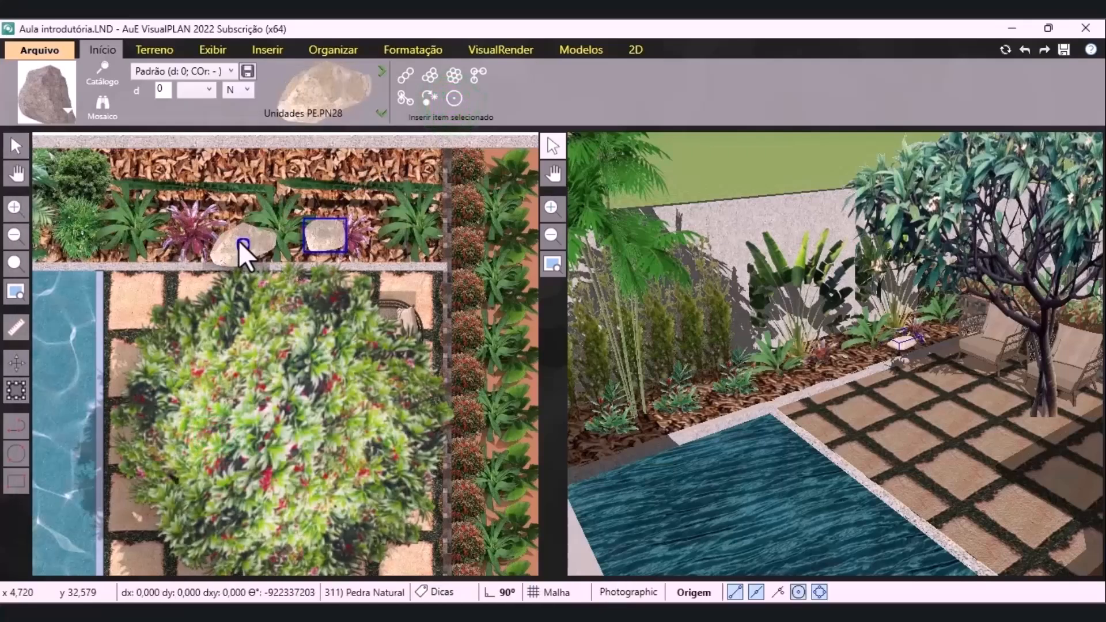
pyautogui.click(237, 233)
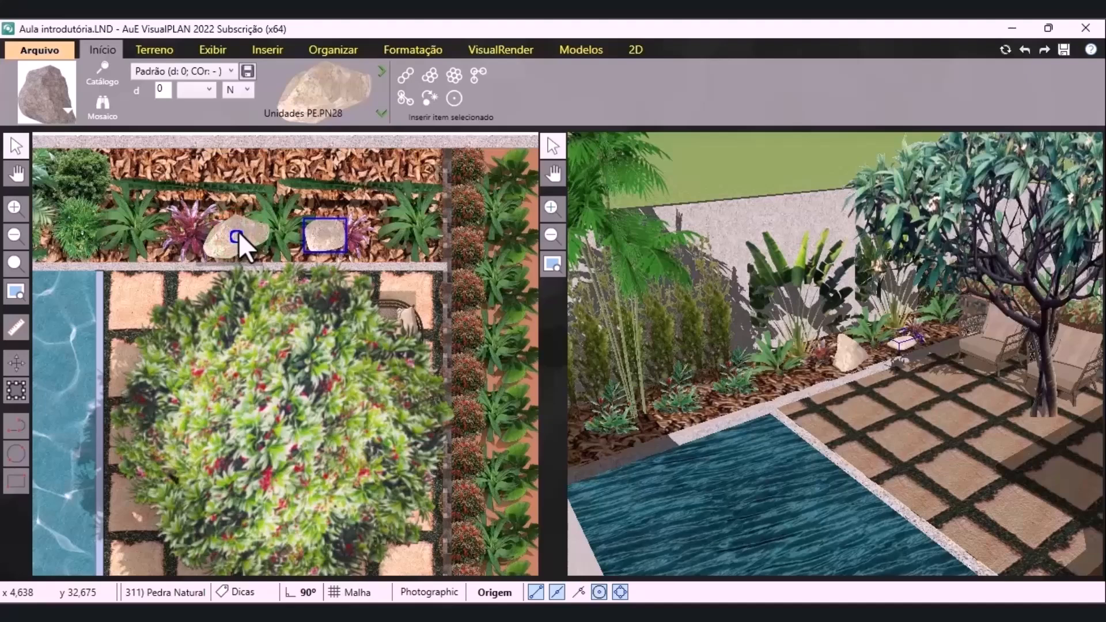
pyautogui.click(779, 161)
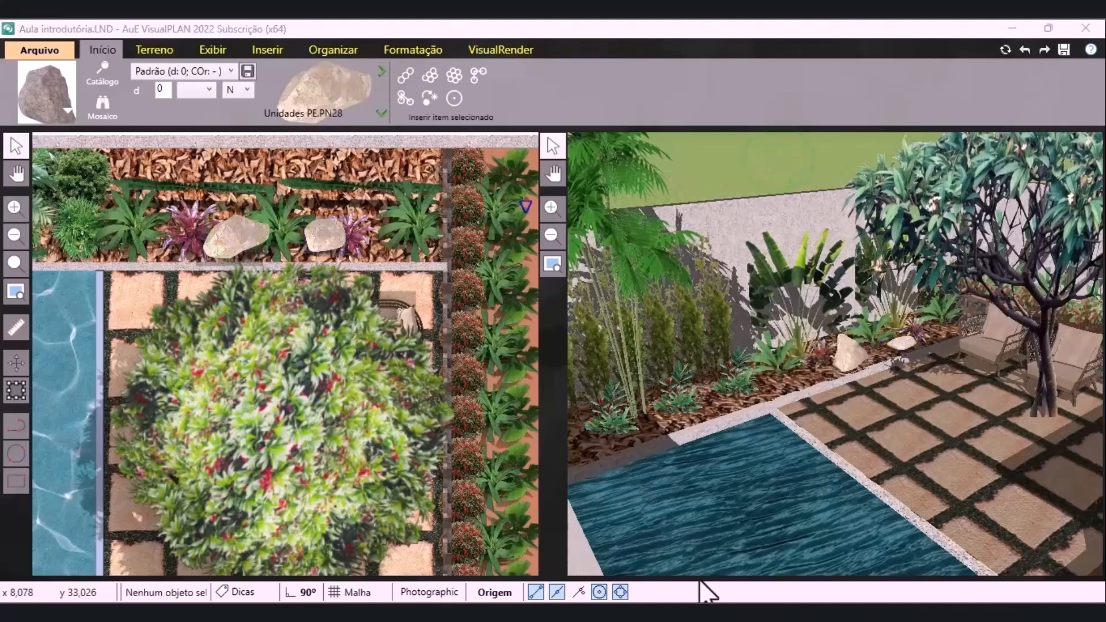
# Bring the Molineria plant between the two stones to the front of the drawing order
pyautogui.click(281, 224)
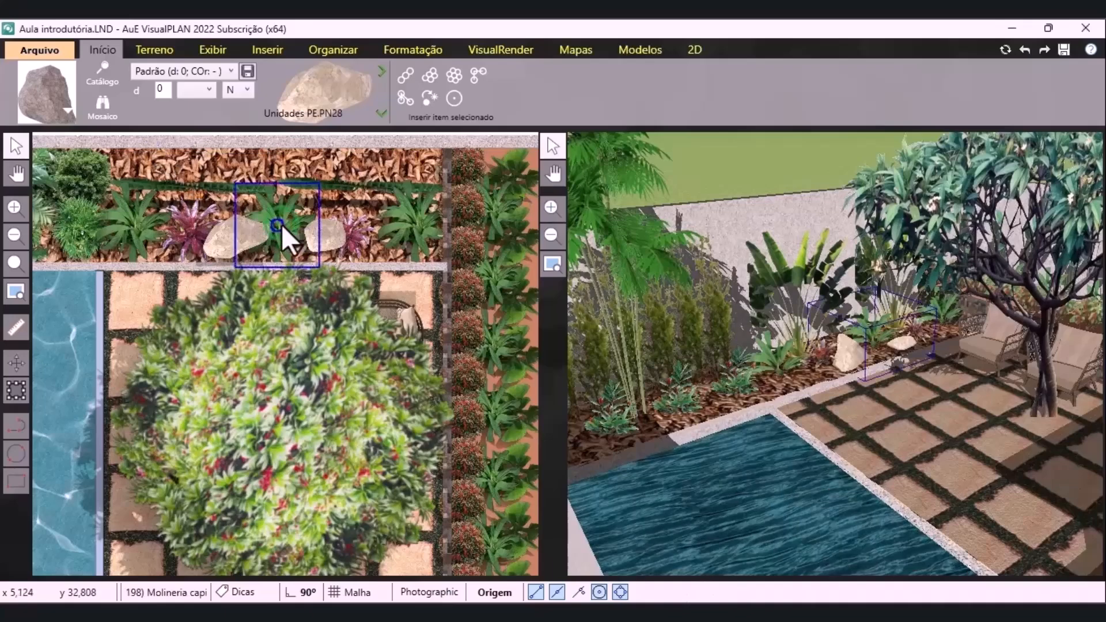
pyautogui.click(454, 47)
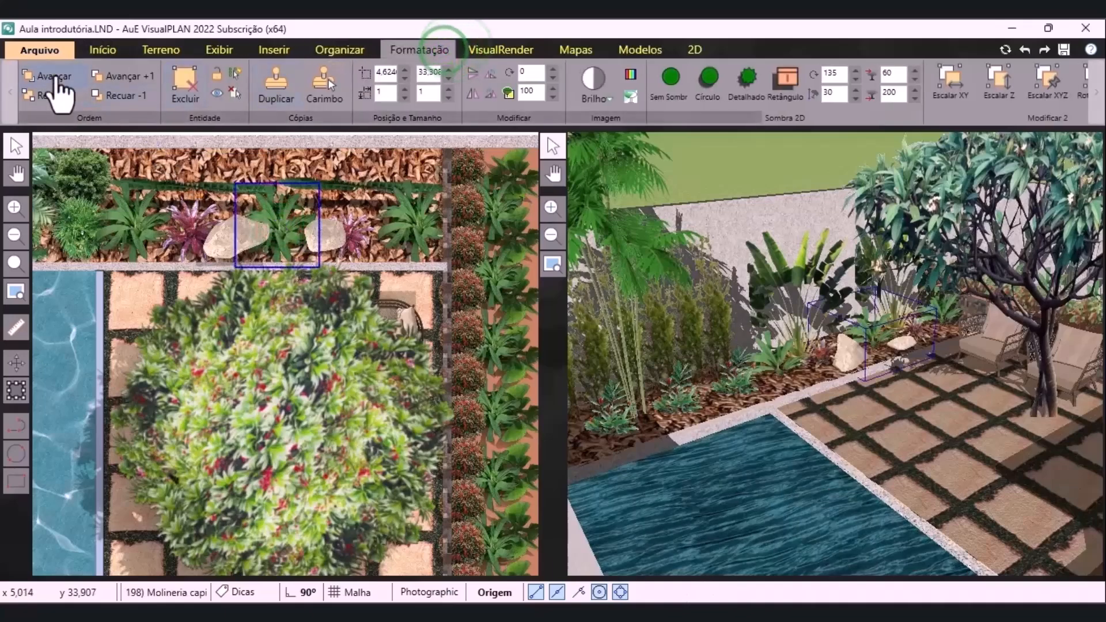
pyautogui.scroll(-3, 501, 317)
pyautogui.click(372, 199)
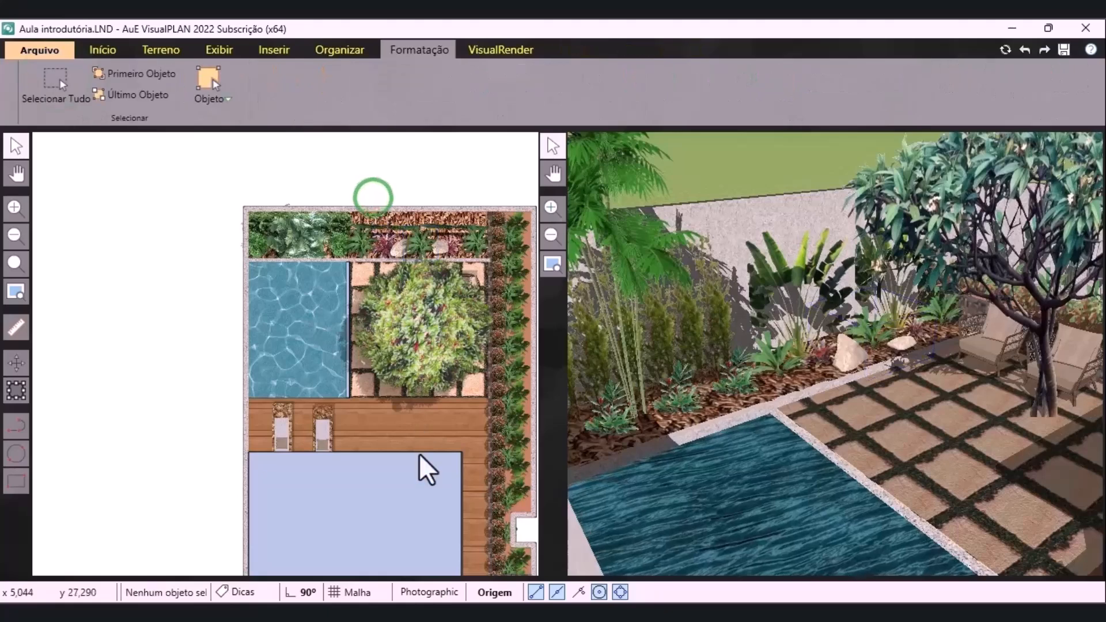
# Hide the three stacked volumes covering the house in plan so the interior floor and walls are exposed
pyautogui.scroll(-2, 259, 321)
pyautogui.scroll(4, 289, 484)
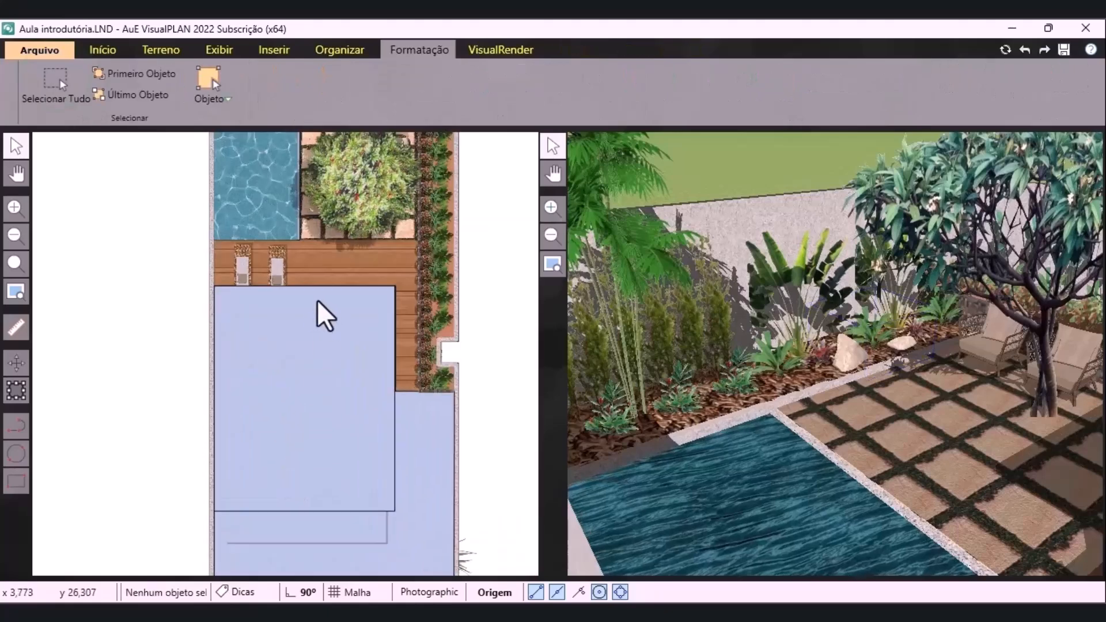
pyautogui.click(278, 346)
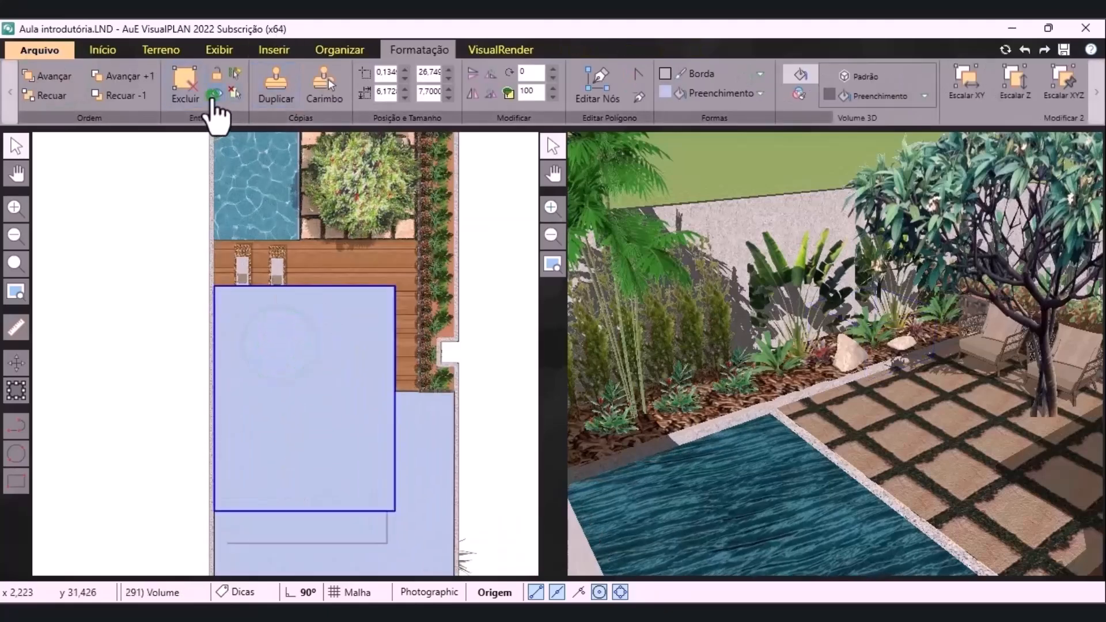
pyautogui.click(199, 103)
pyautogui.click(337, 383)
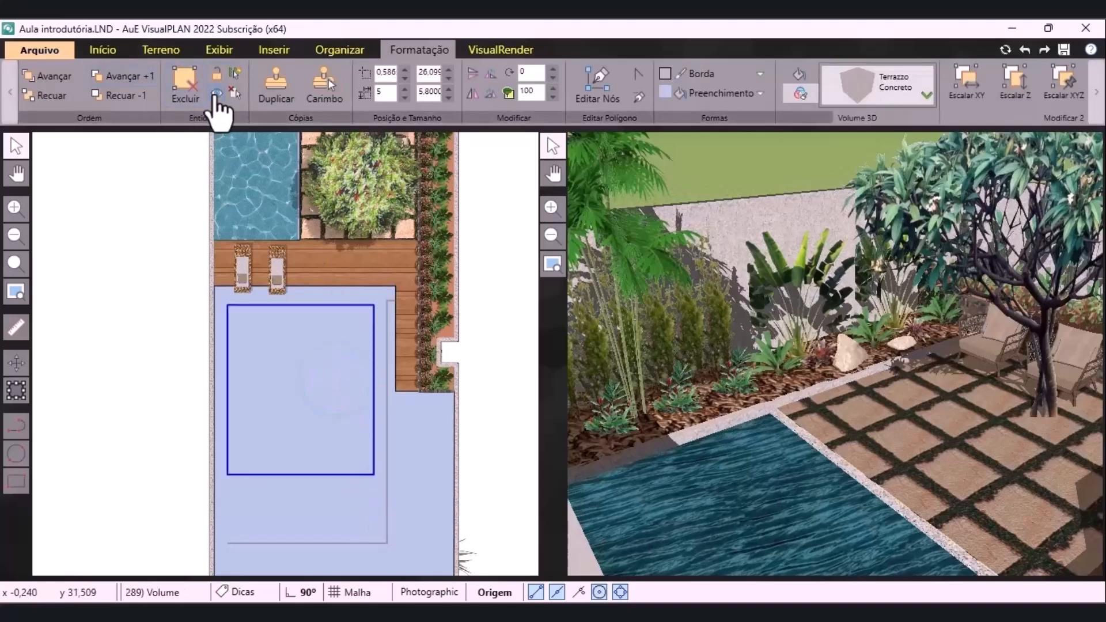
pyautogui.click(188, 92)
pyautogui.click(345, 499)
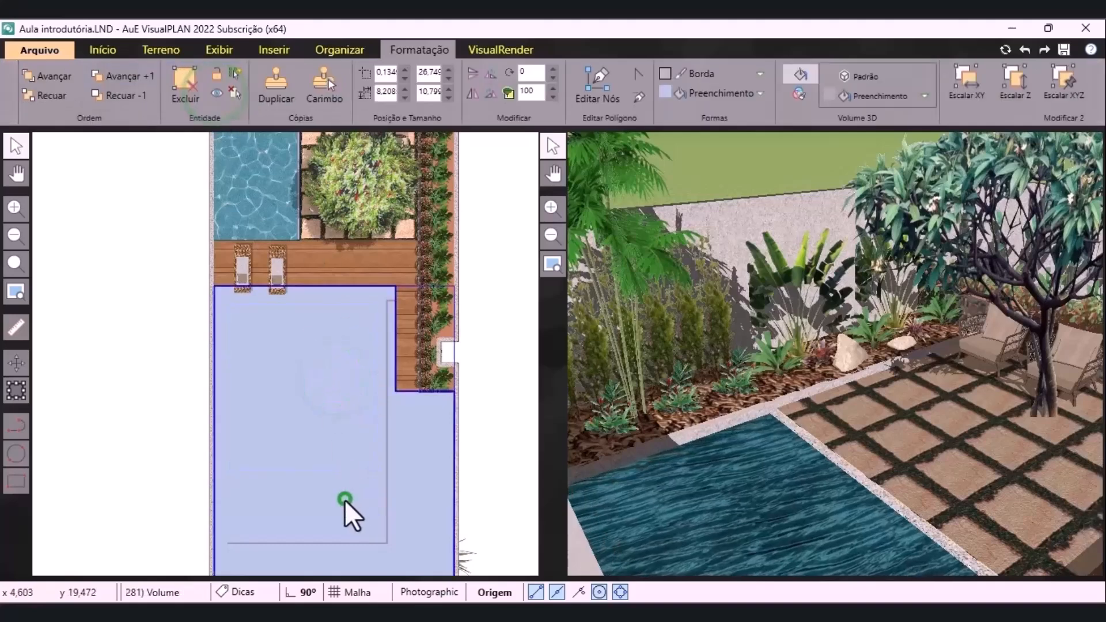
pyautogui.click(191, 95)
pyautogui.click(133, 341)
# Clear the Pedras type filter in the furniture catalogue and search for "mesa"
pyautogui.scroll(3, 316, 353)
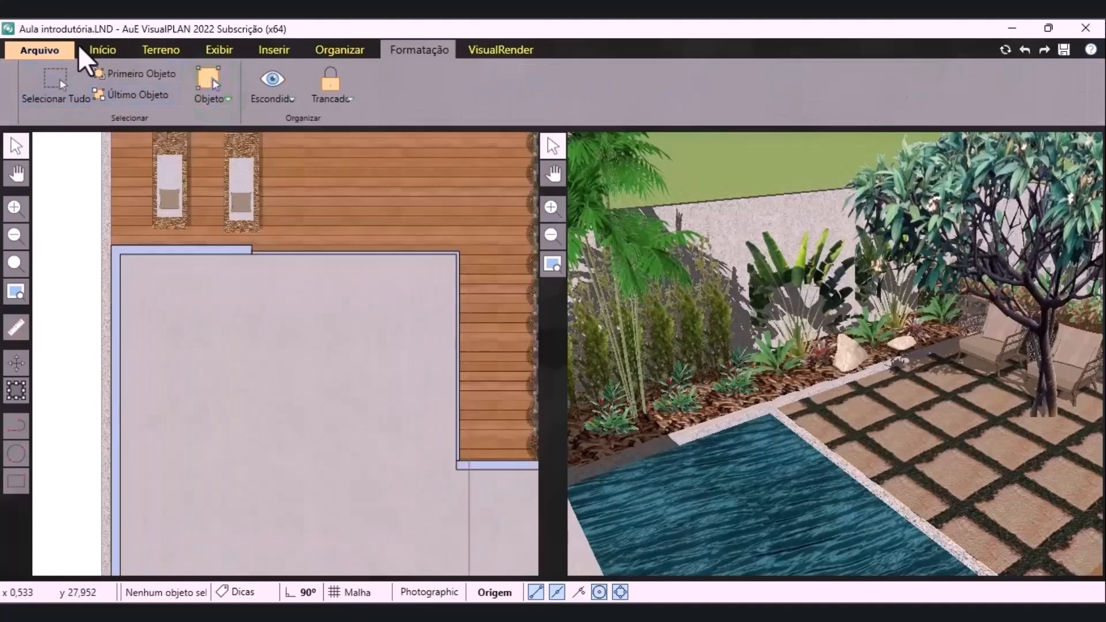
pyautogui.click(100, 51)
pyautogui.click(66, 113)
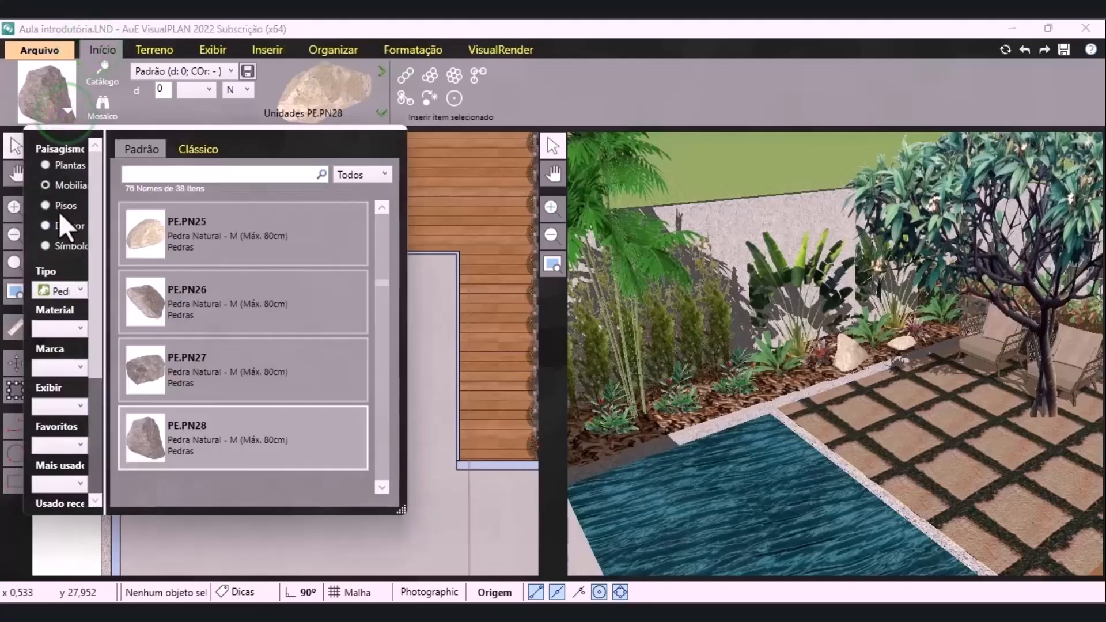
pyautogui.click(64, 291)
pyautogui.scroll(2, 92, 392)
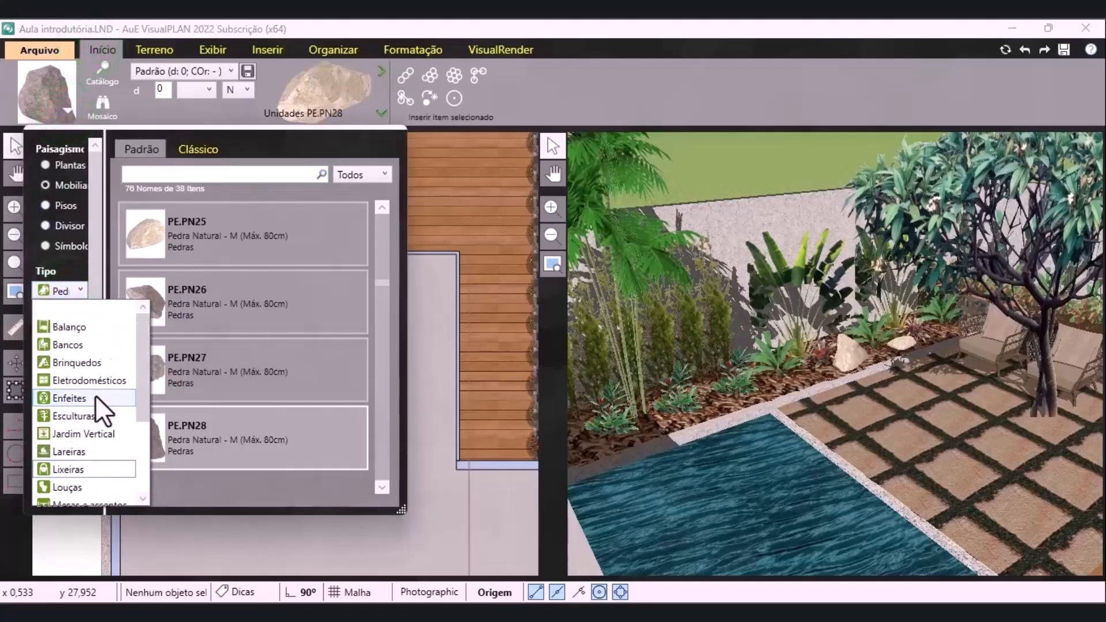
pyautogui.click(92, 308)
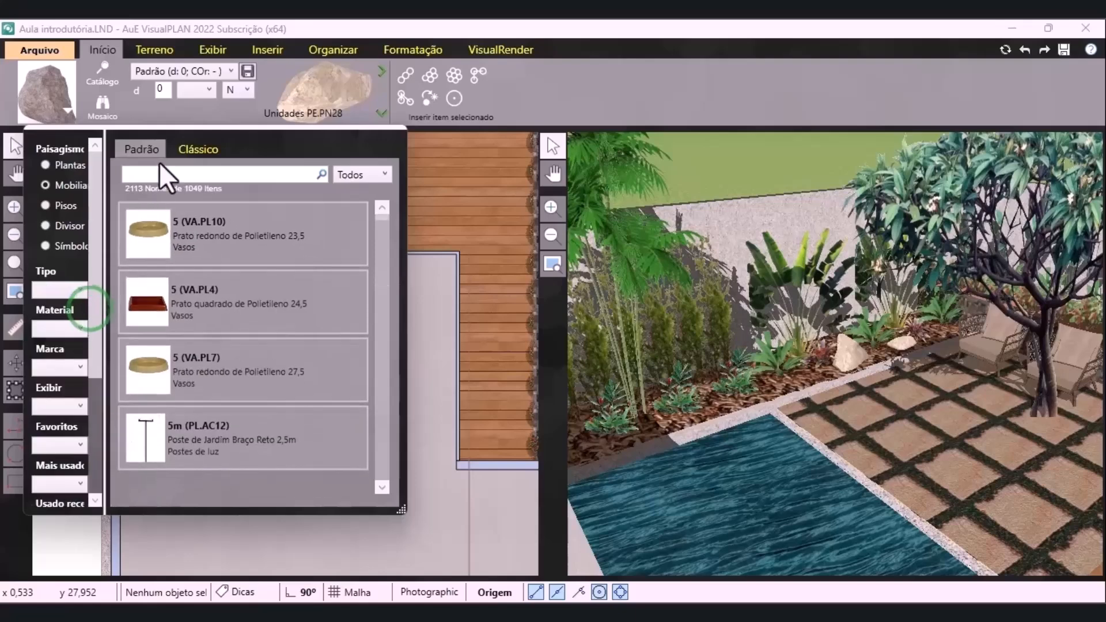
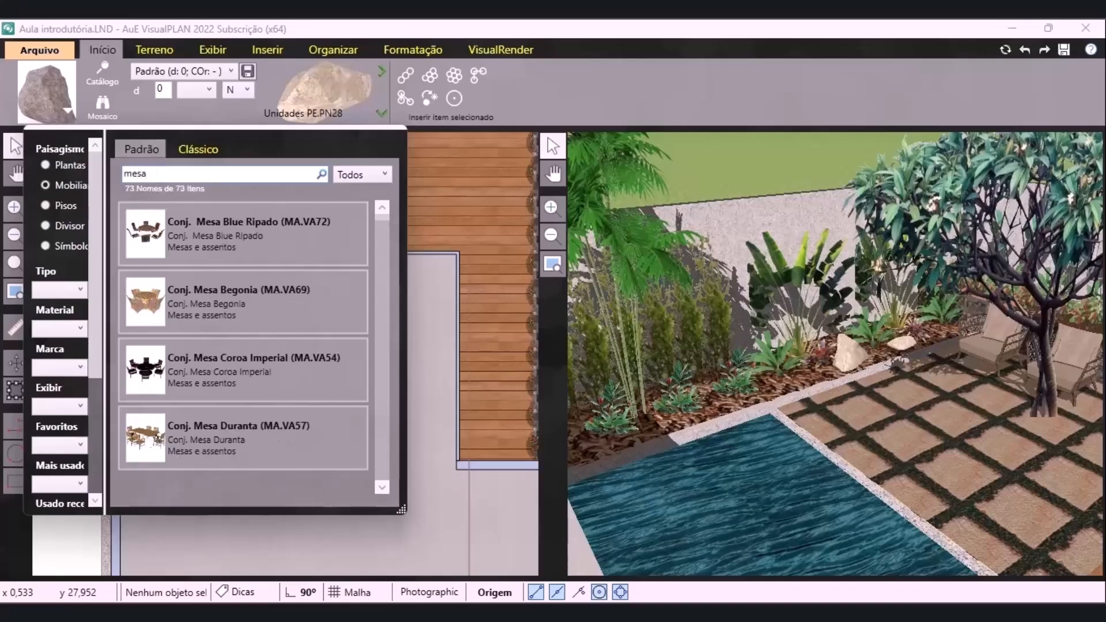
# Insert the four-seat dining table with wooden base and glass top (MA.VA41) in the room beside the side deck
pyautogui.scroll(-5, 260, 258)
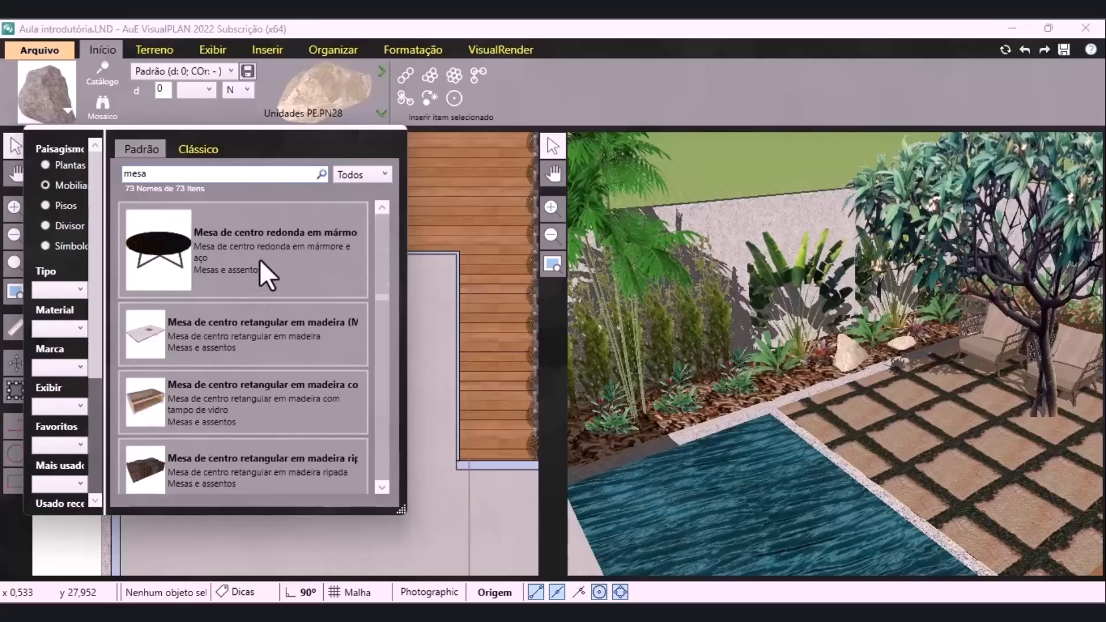
pyautogui.scroll(-5, 259, 258)
pyautogui.scroll(2, 259, 258)
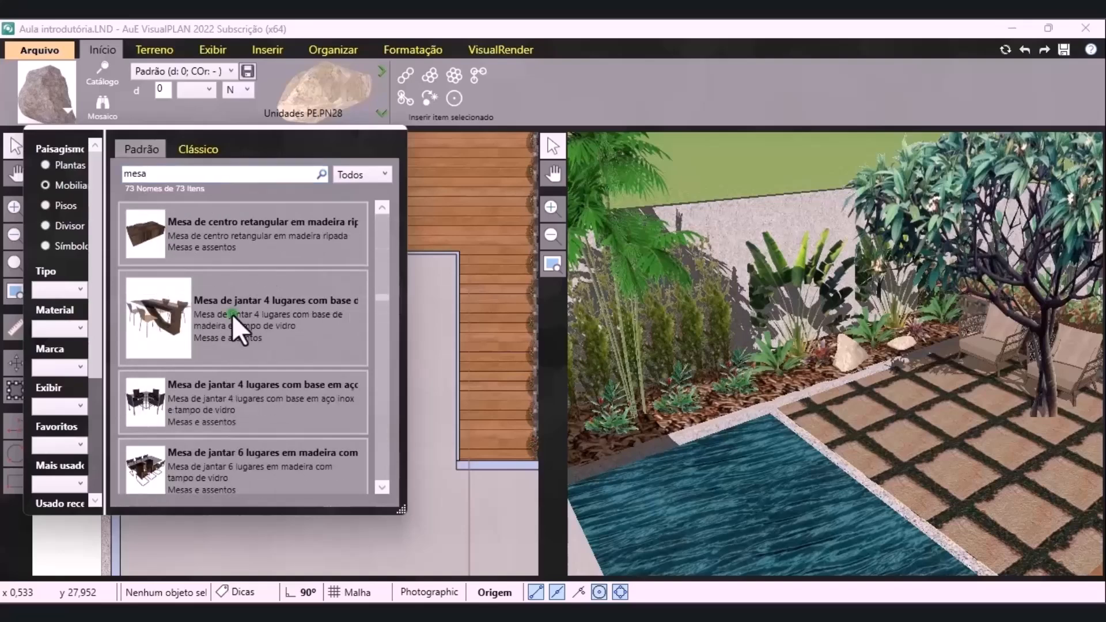
pyautogui.click(232, 313)
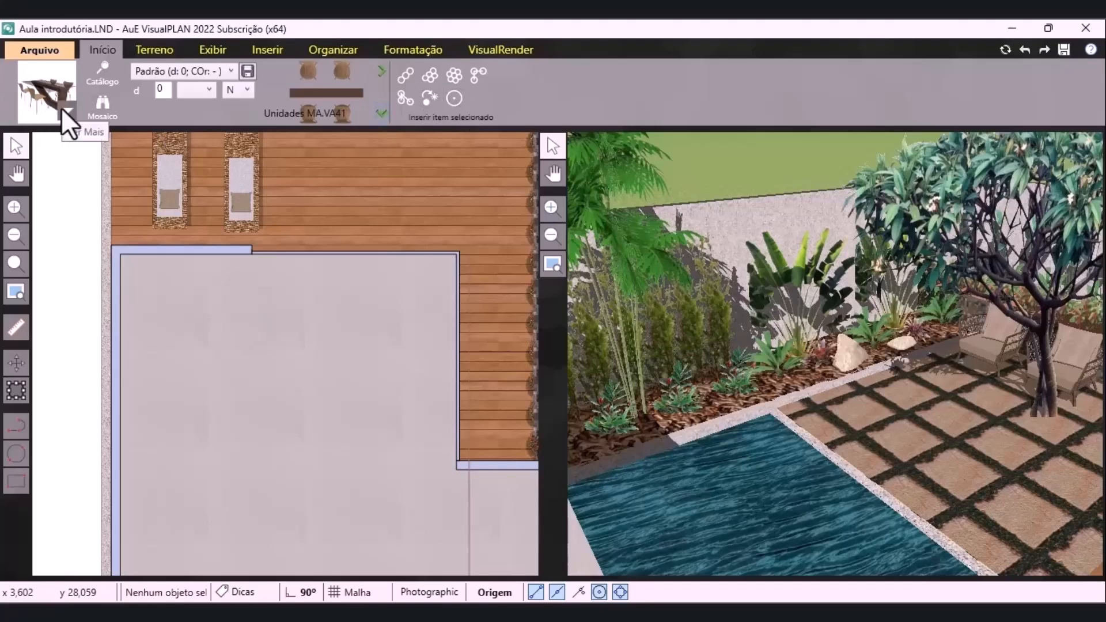
pyautogui.click(454, 98)
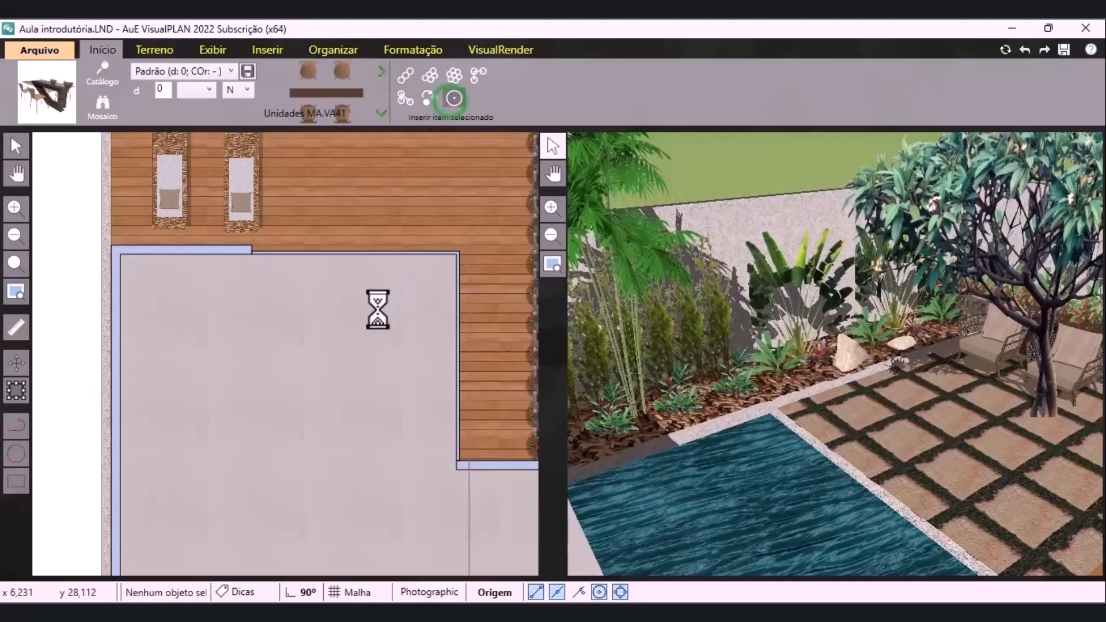
pyautogui.click(360, 328)
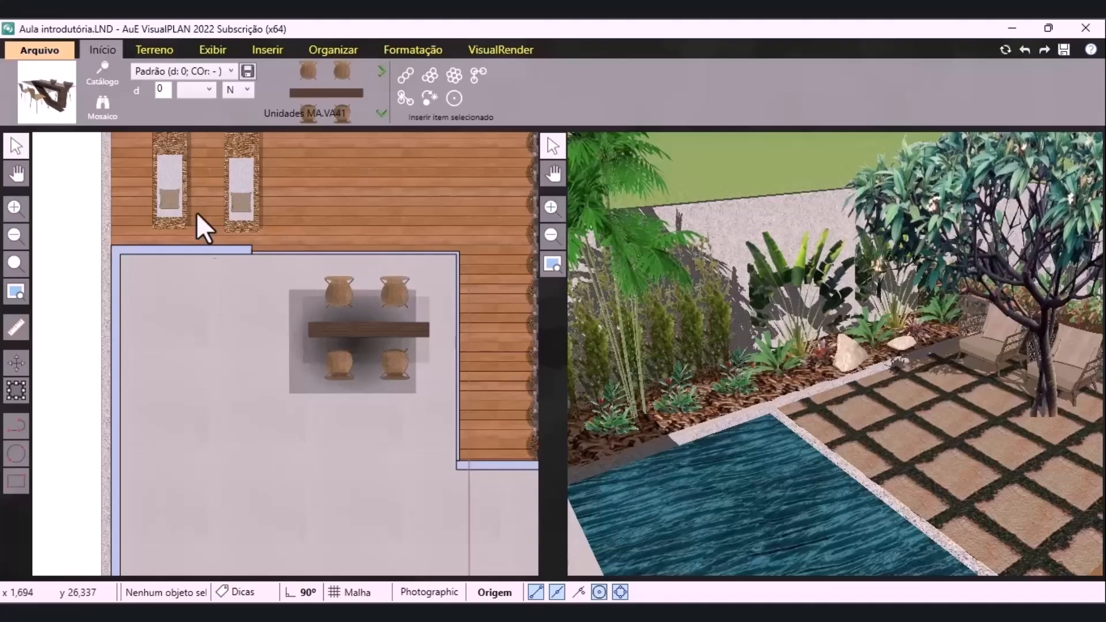
# Replace the furniture catalogue search text with "sofá"
pyautogui.click(69, 106)
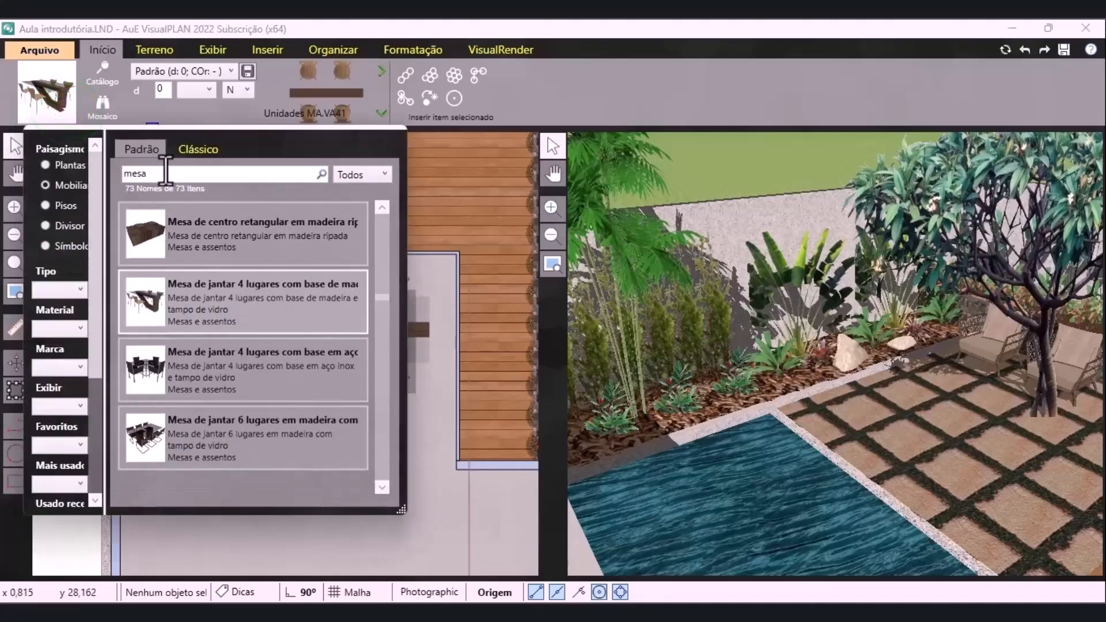
pyautogui.doubleClick(141, 174)
pyautogui.write('so')
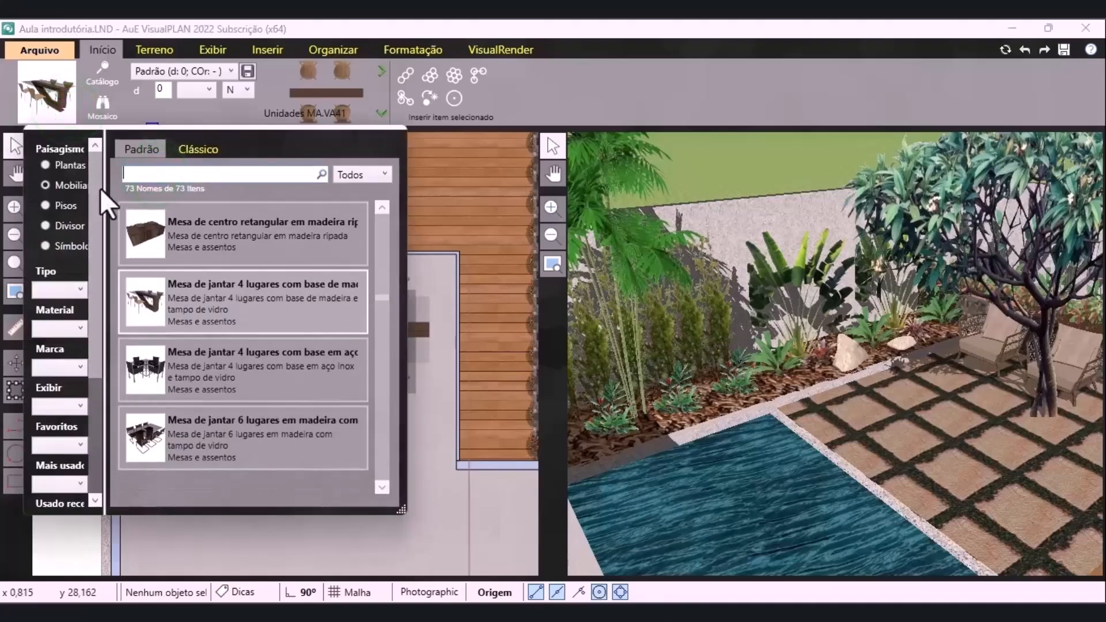
pyautogui.write('fá')
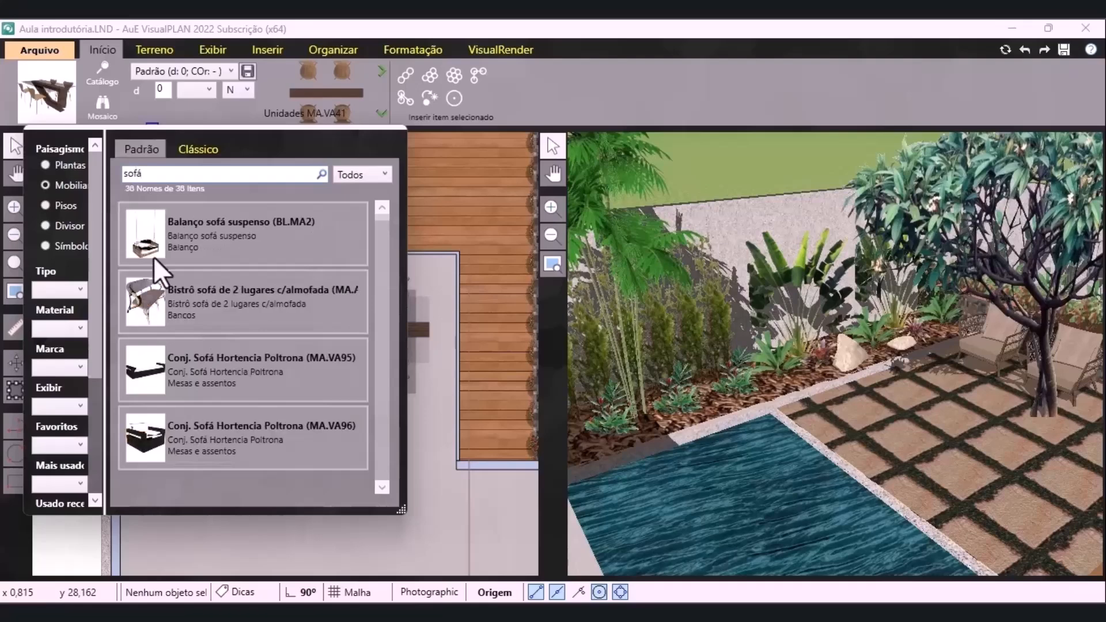
# Insert the cream L-shaped sofa with wooden feet (MA.MA23) in the room, on the side opposite the dining table
pyautogui.scroll(-1, 217, 310)
pyautogui.scroll(-3, 217, 310)
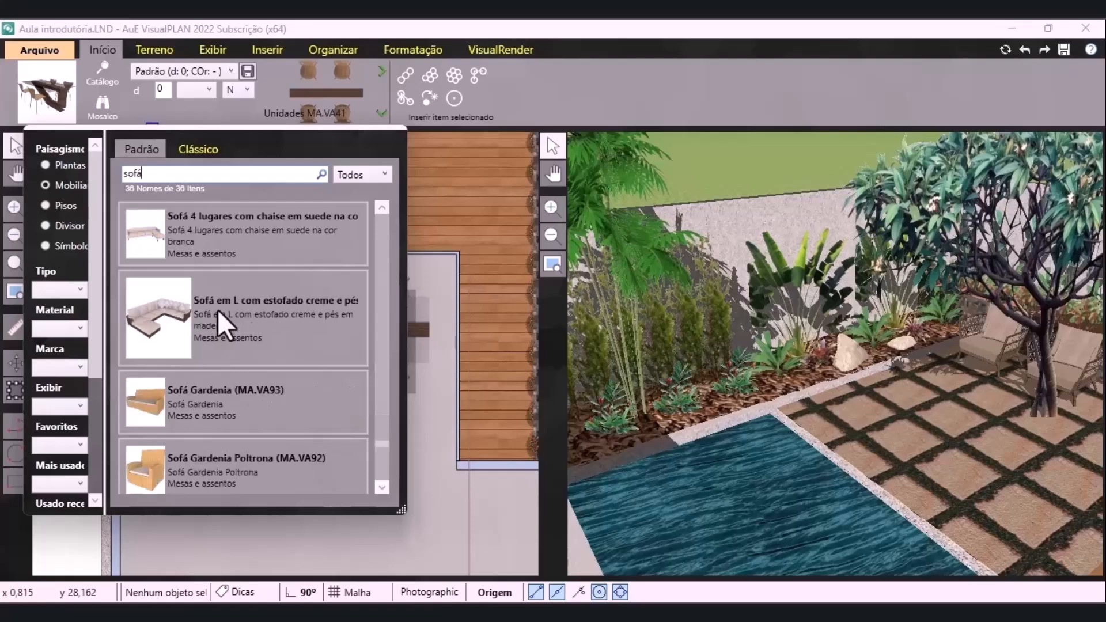
pyautogui.click(212, 311)
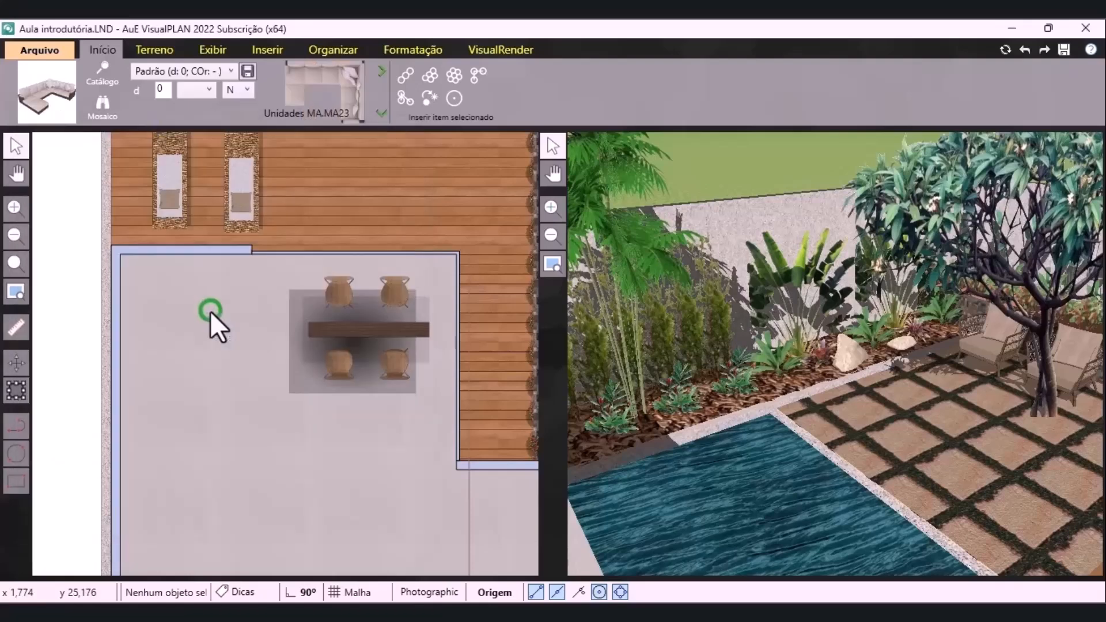
pyautogui.click(454, 99)
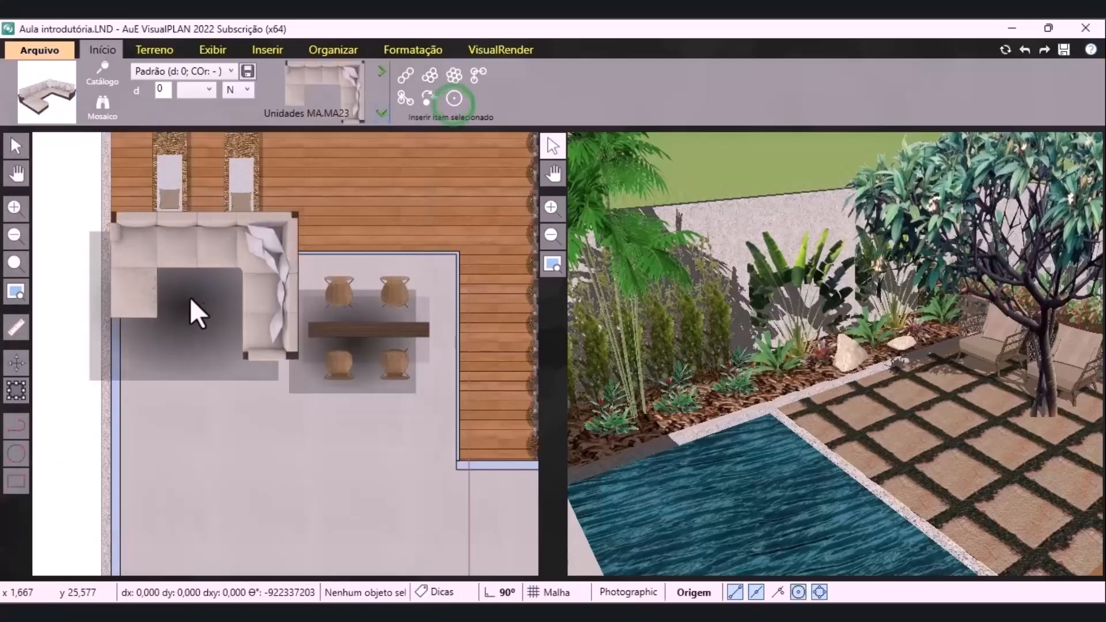
pyautogui.click(156, 328)
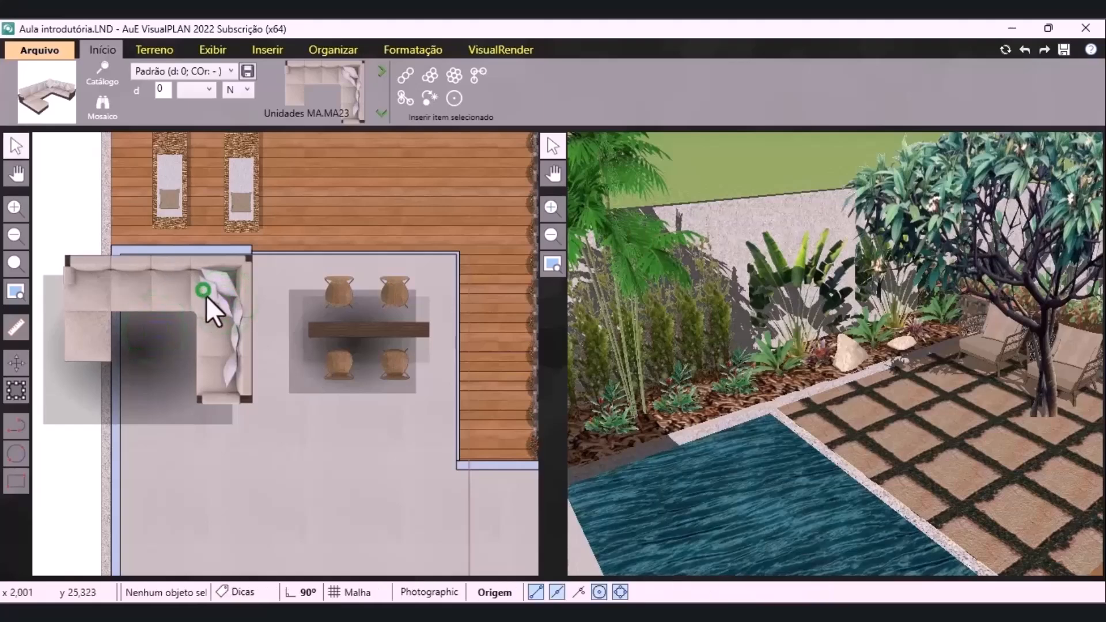
# Set the L-shaped sofa's rotation to 90 degrees
pyautogui.click(203, 291)
pyautogui.click(432, 51)
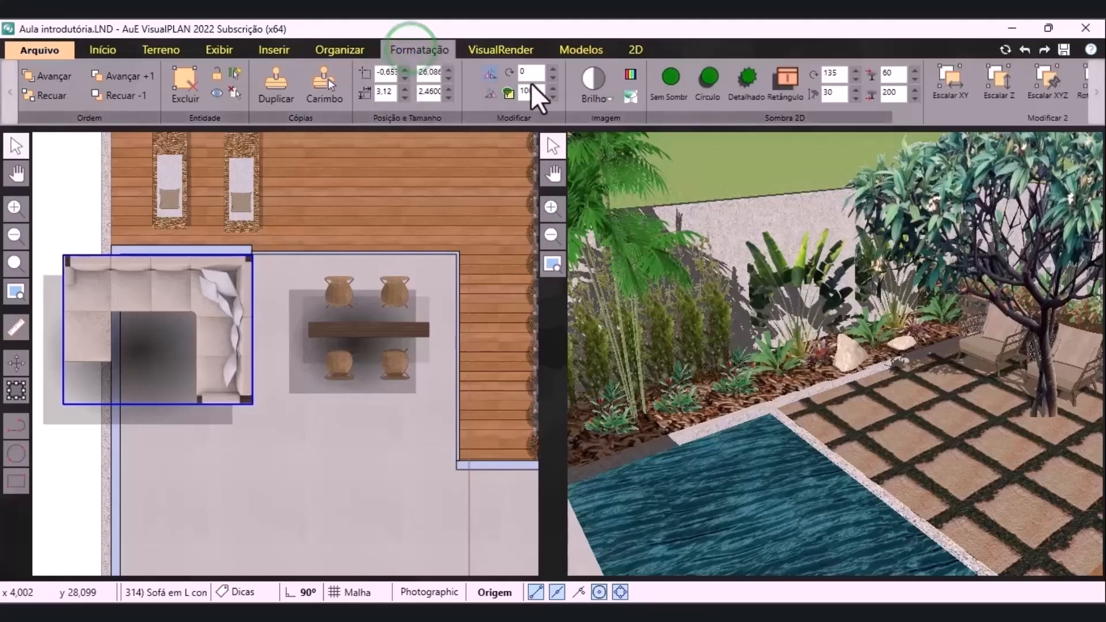
pyautogui.write('90')
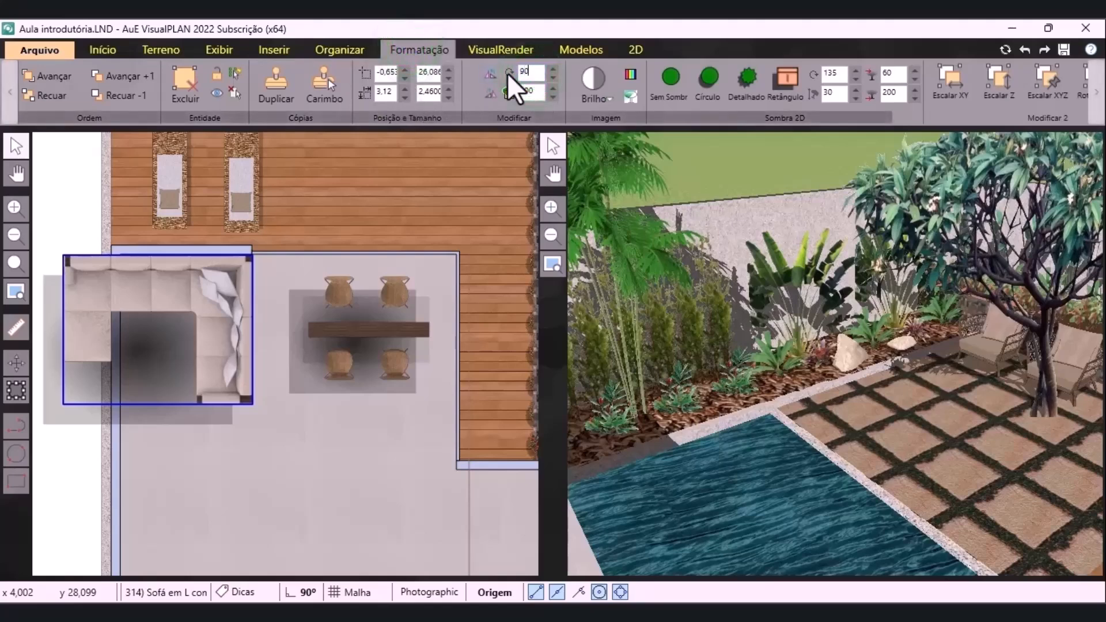
pyautogui.press('Return')
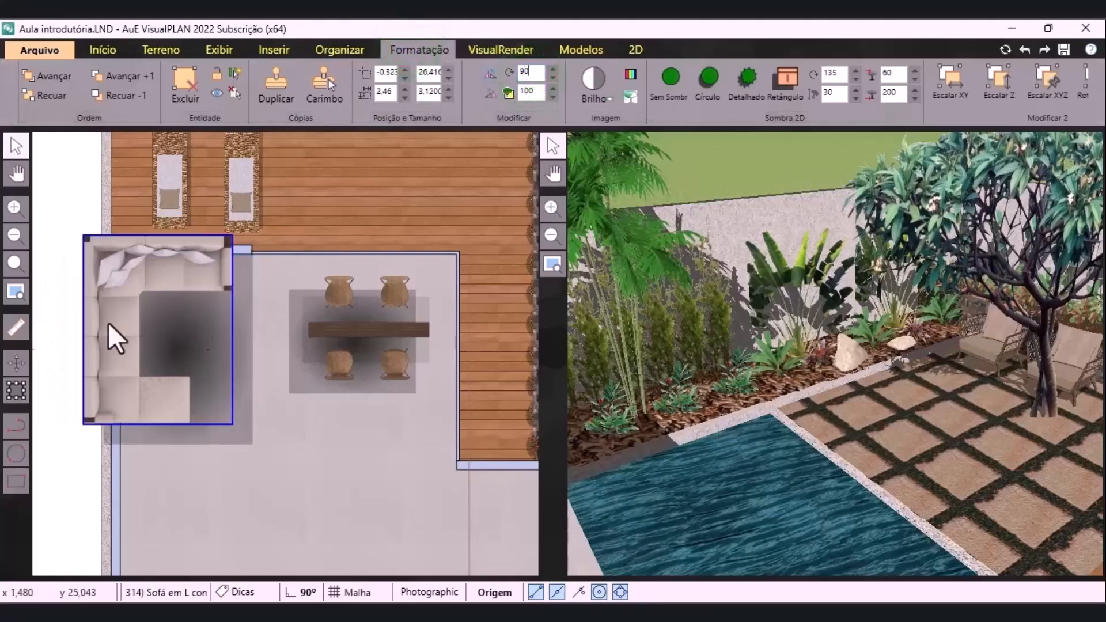
# Move the sofa into the corner of the room's walls and shift the dining table slightly towards the side deck wall
pyautogui.moveTo(122, 325); pyautogui.dragTo(125, 361)
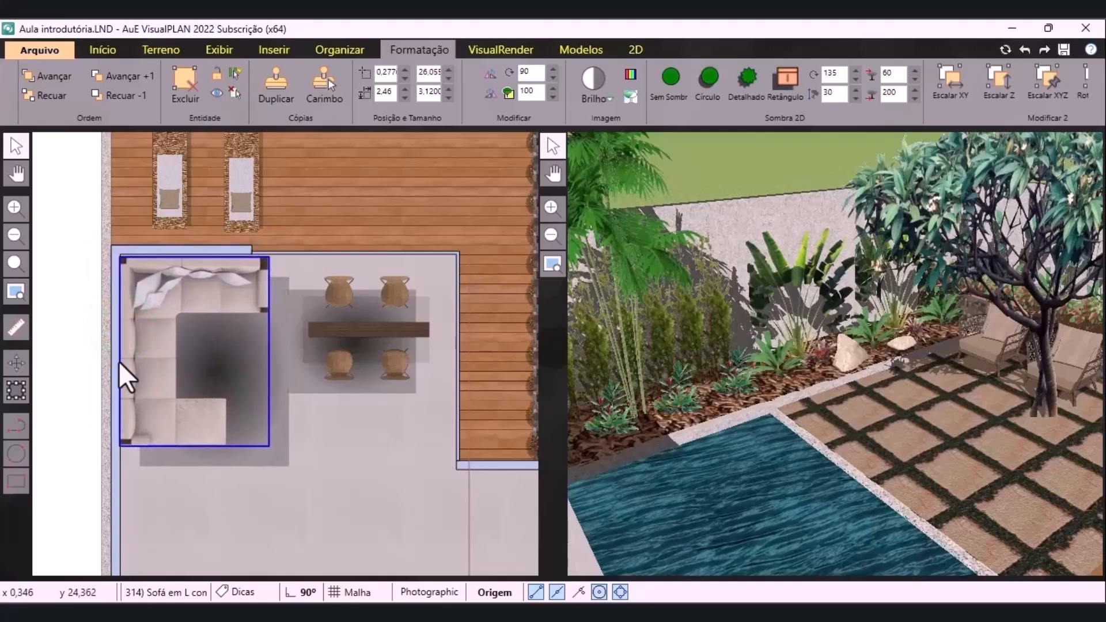
pyautogui.moveTo(371, 335); pyautogui.dragTo(379, 347)
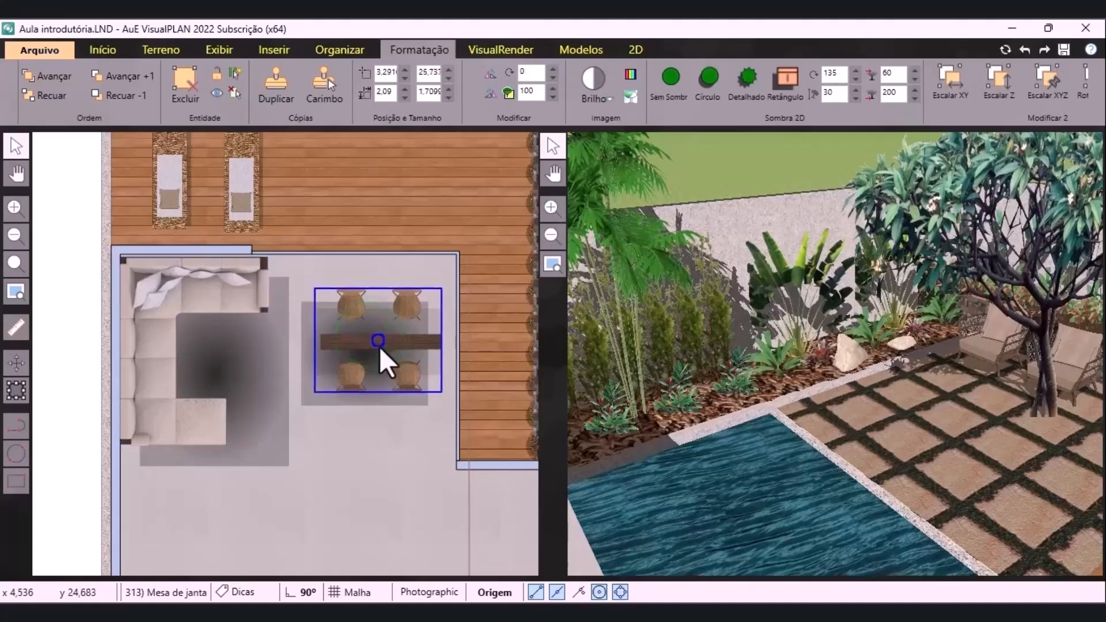
# Deselect the dining table and unhide all the hidden house volumes
pyautogui.click(44, 323)
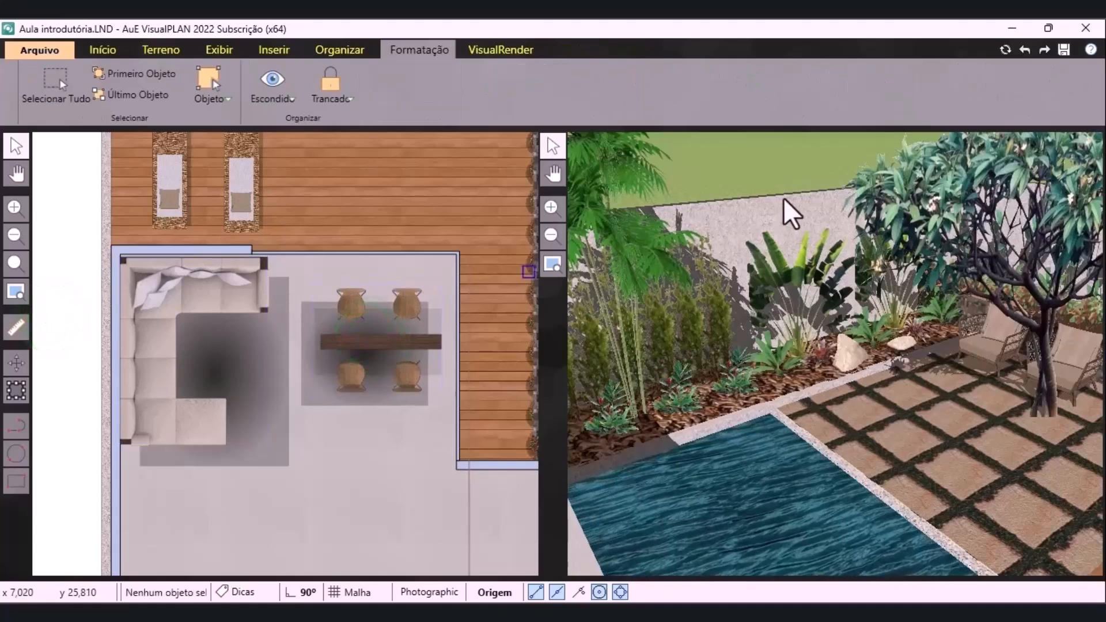
pyautogui.click(290, 98)
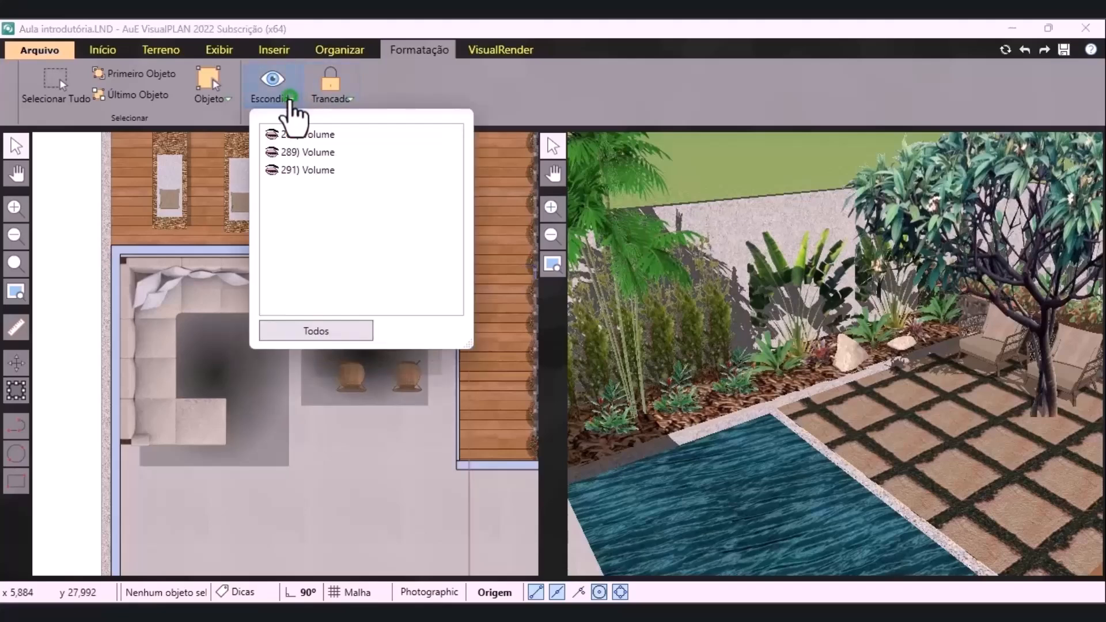
pyautogui.click(331, 333)
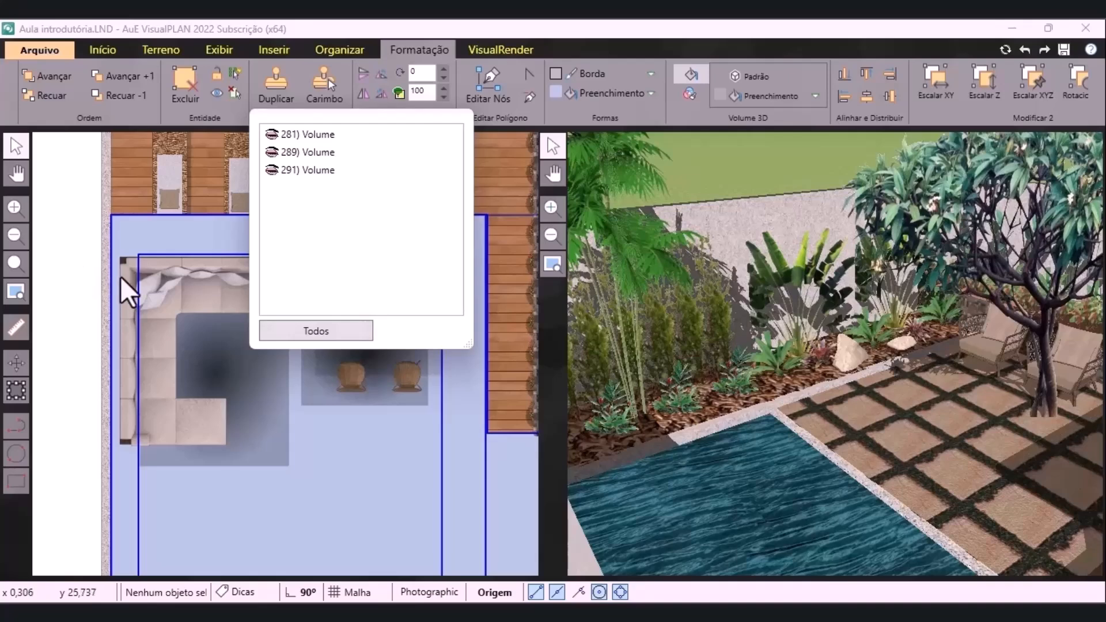
# Bring the large lower house volume forward over the furniture, then bring the upper volume forward over the inner square one
pyautogui.scroll(-2, 52, 78)
pyautogui.scroll(-4, 106, 161)
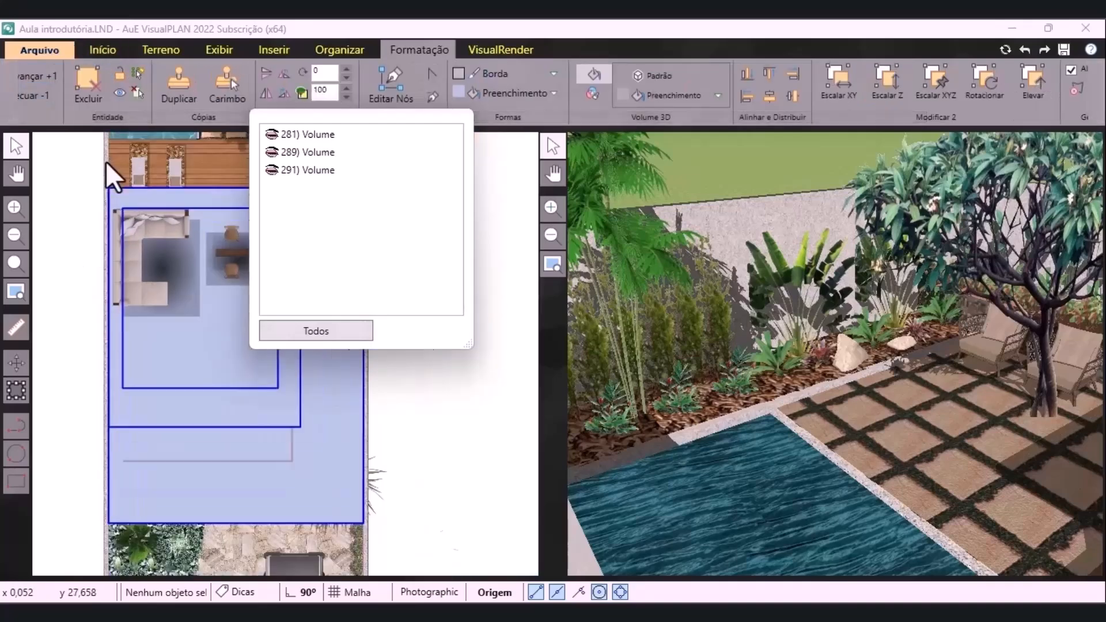
pyautogui.scroll(2, 108, 170)
pyautogui.click(306, 500)
pyautogui.click(62, 73)
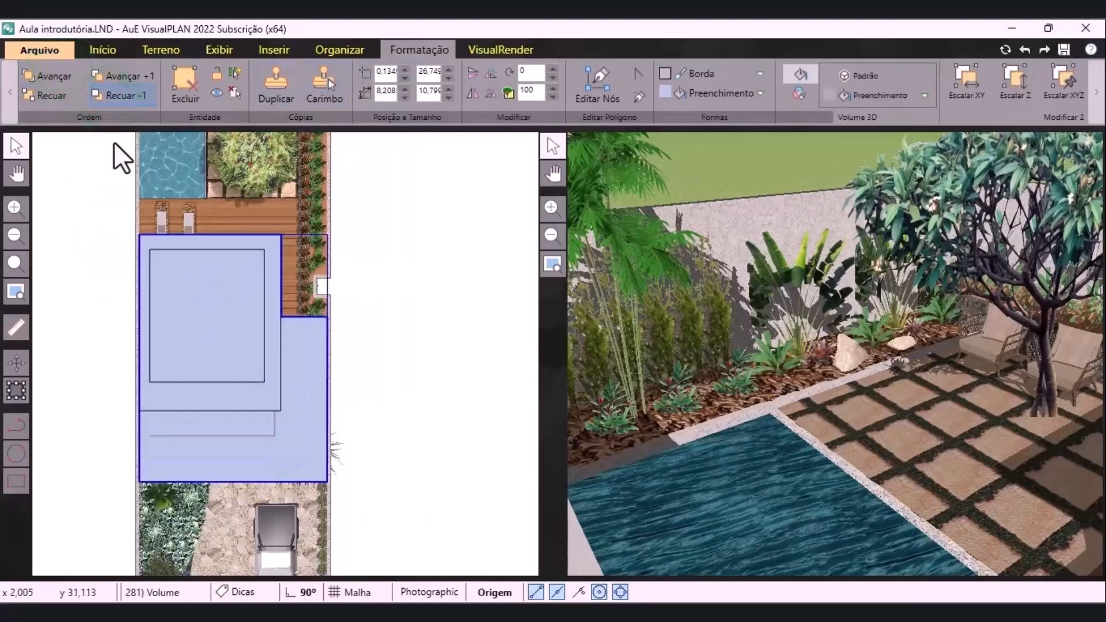
pyautogui.click(98, 212)
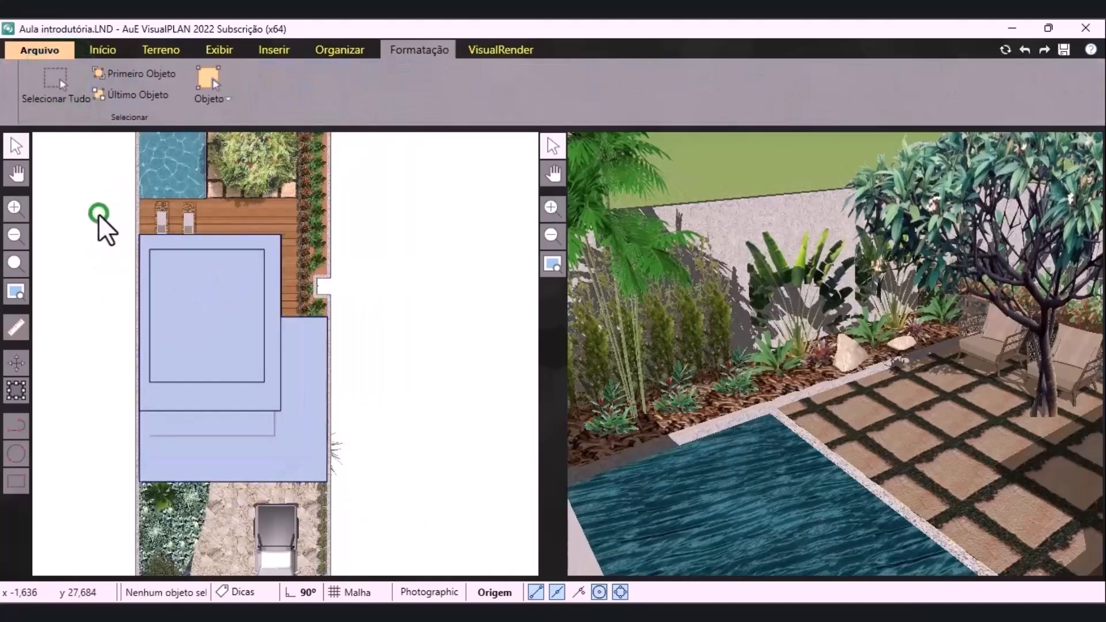
pyautogui.click(192, 396)
pyautogui.click(29, 77)
pyautogui.click(68, 224)
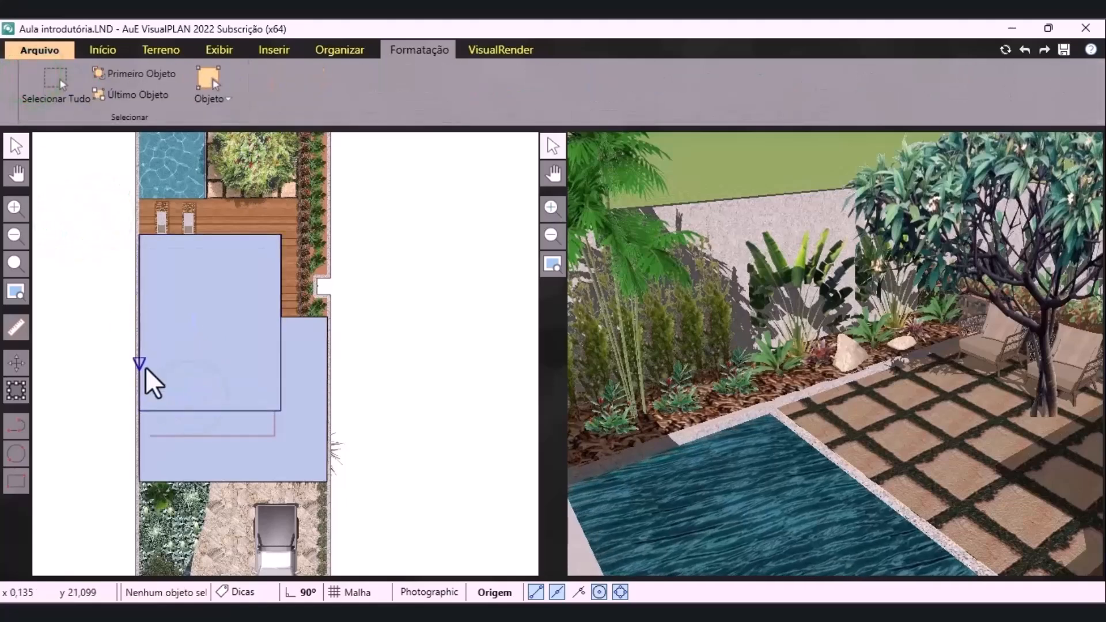
# Examine the back garden in plan and in 3D, checking the pool, planting, walls and sky
pyautogui.scroll(-3, 242, 389)
pyautogui.scroll(4, 251, 209)
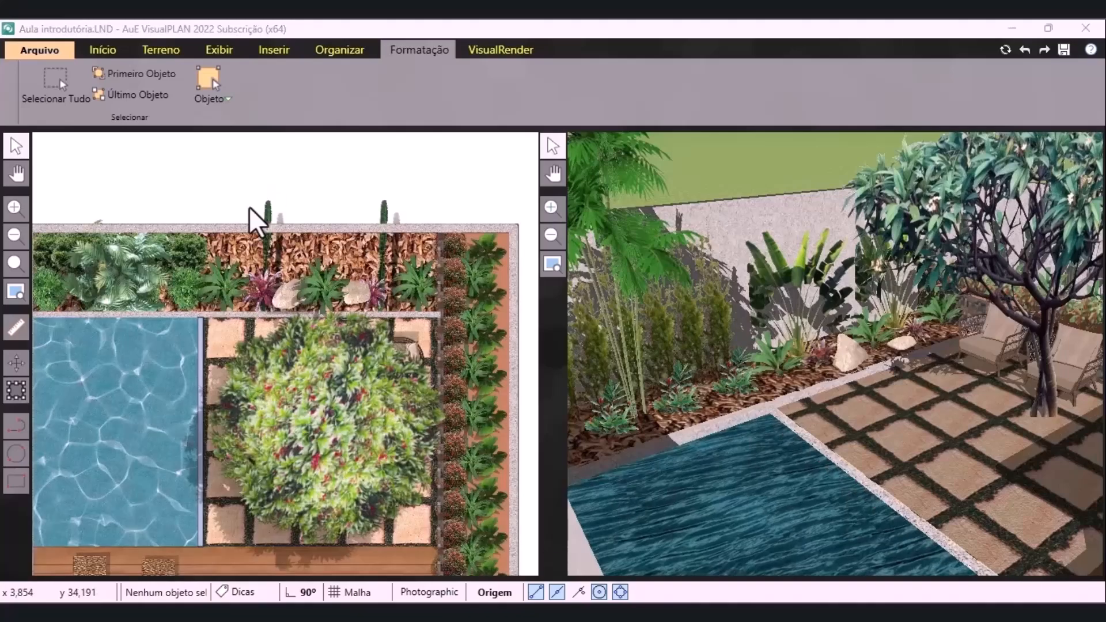
pyautogui.scroll(-2, 252, 210)
pyautogui.scroll(1, 175, 362)
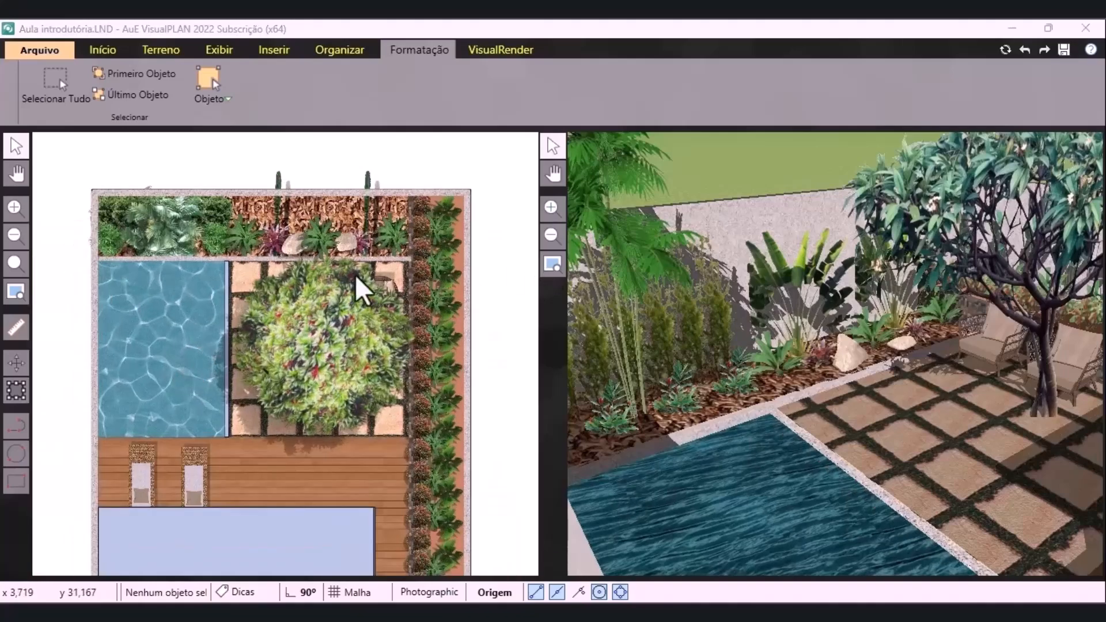
pyautogui.moveTo(911, 381); pyautogui.dragTo(829, 253)
pyautogui.moveTo(846, 408); pyautogui.dragTo(842, 328)
pyautogui.moveTo(857, 513); pyautogui.dragTo(804, 381)
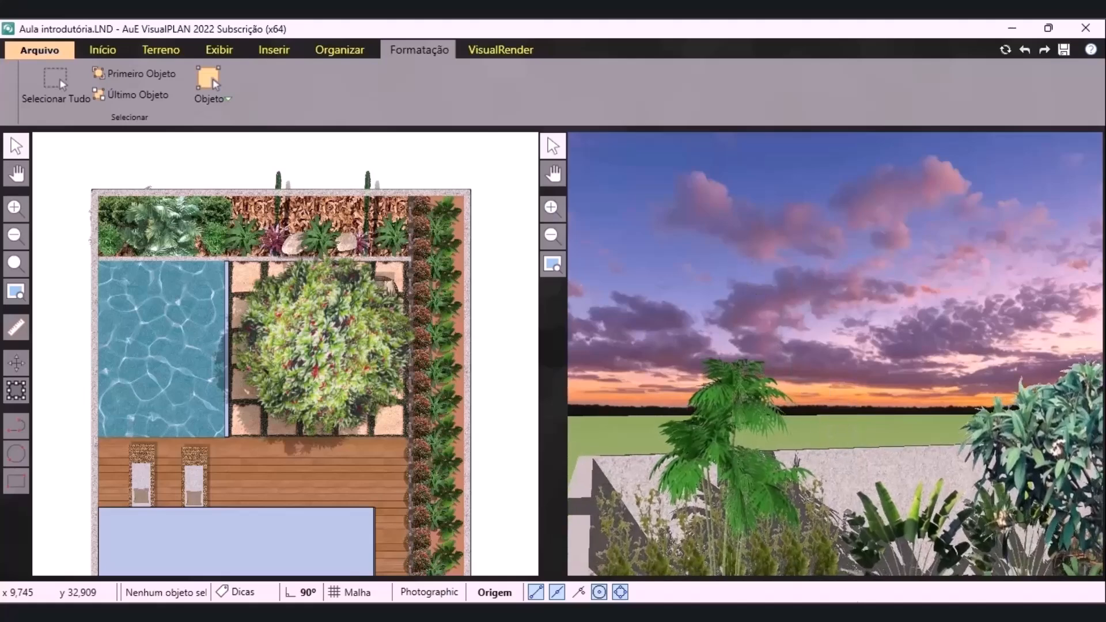
pyautogui.moveTo(935, 483); pyautogui.dragTo(912, 70)
pyautogui.moveTo(880, 521); pyautogui.dragTo(768, 213)
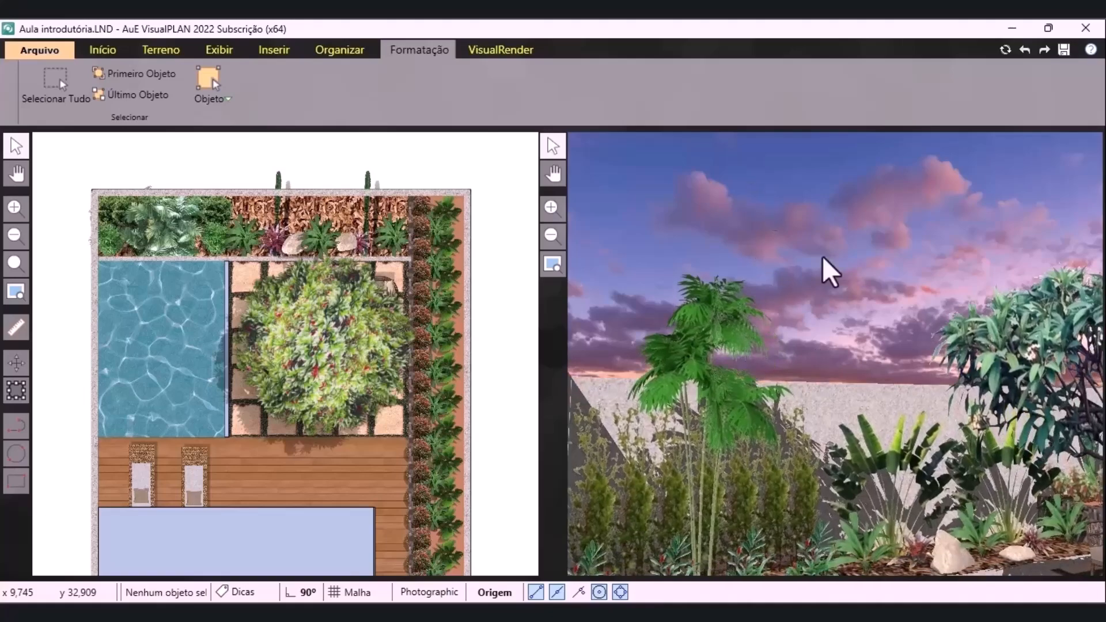
pyautogui.moveTo(945, 495); pyautogui.dragTo(827, 173)
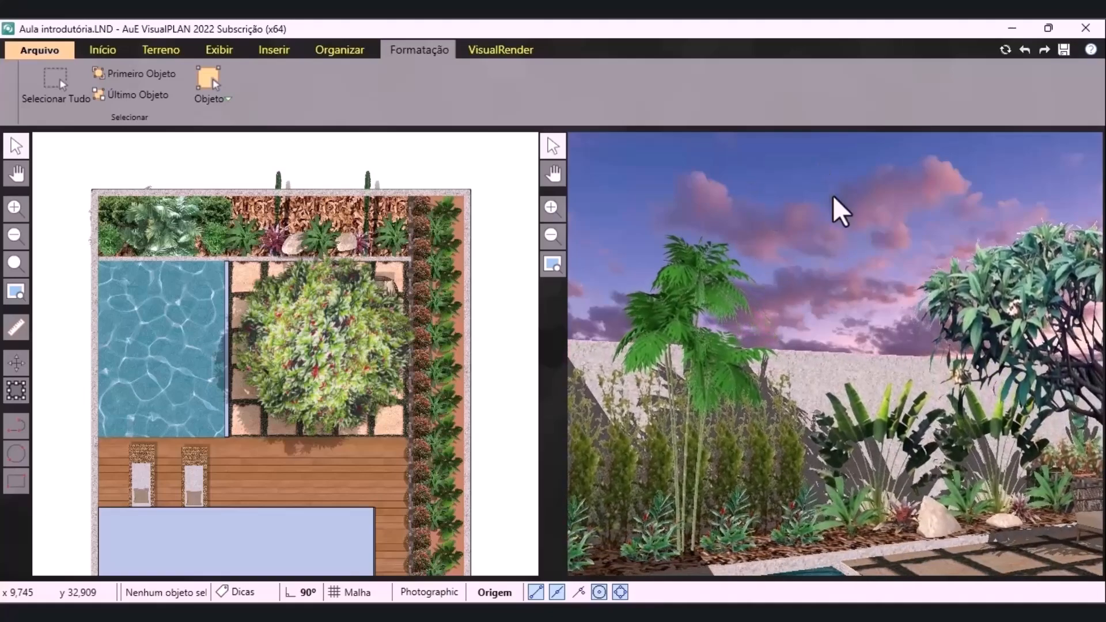
# Switch to the 3D-only view and frame the pool, patio and deck loungers
pyautogui.click(214, 51)
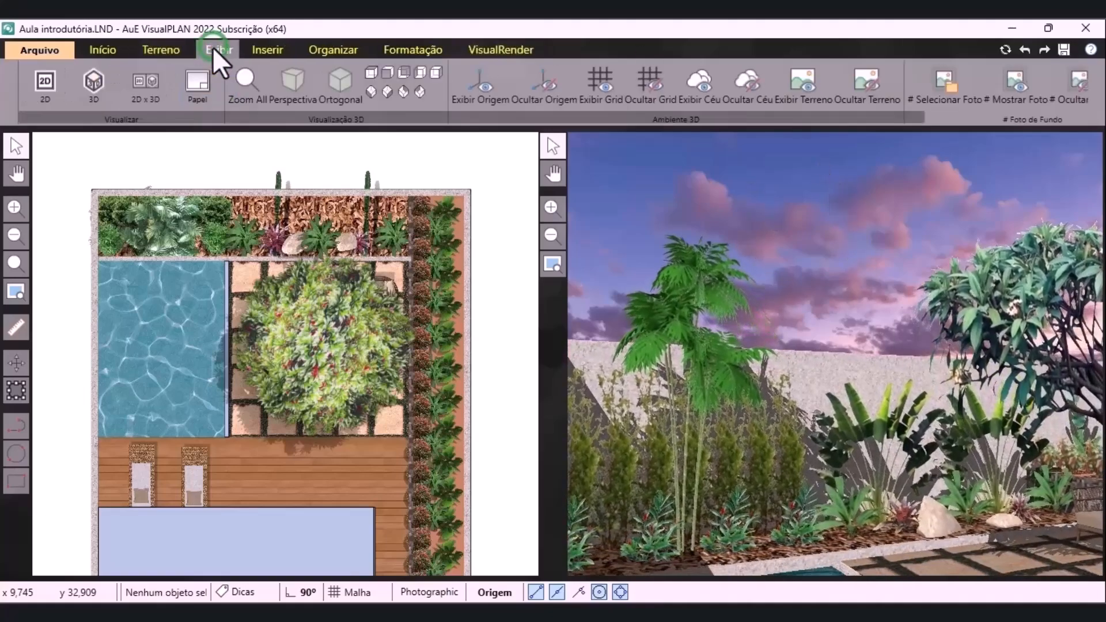
pyautogui.click(95, 89)
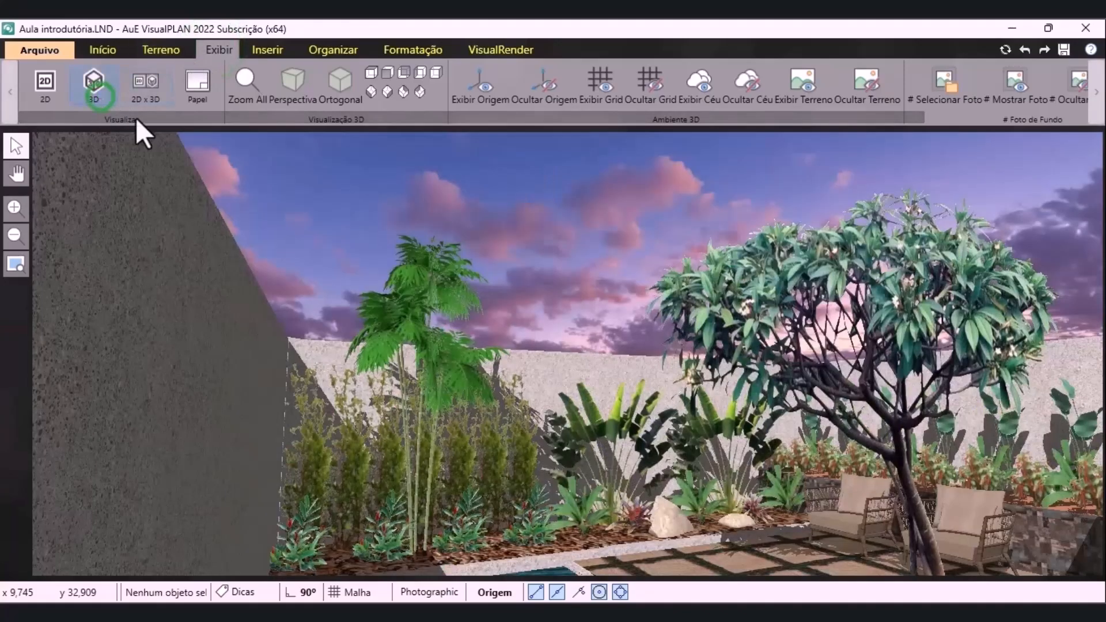
pyautogui.click(579, 303)
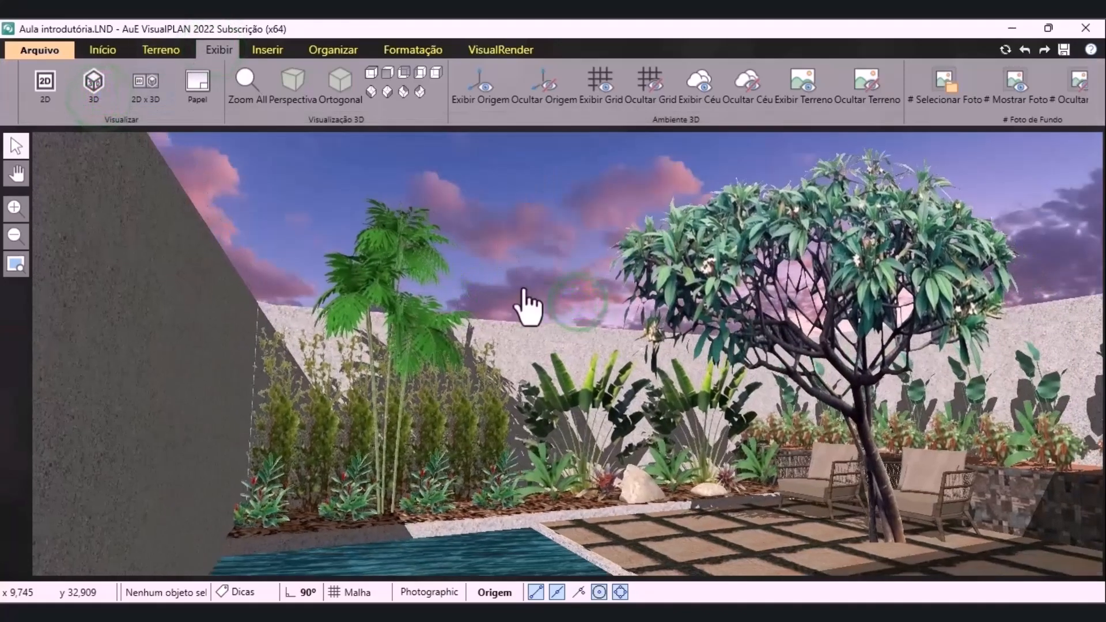
pyautogui.moveTo(528, 305); pyautogui.dragTo(706, 294)
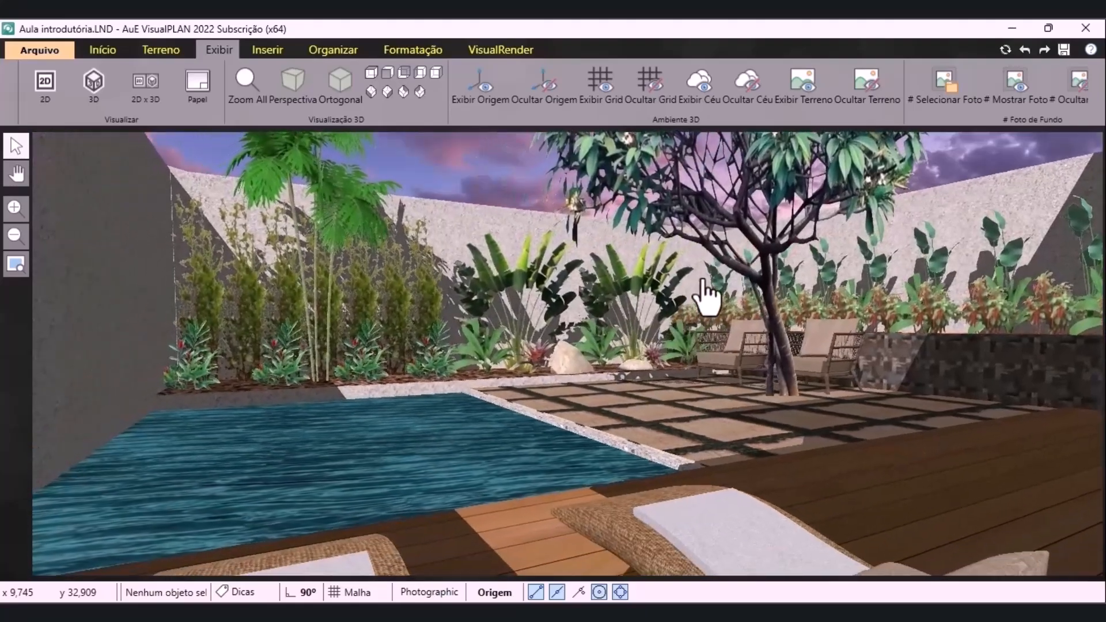
# Set the elevation of both deck loungers to 0,05
pyautogui.click(646, 535)
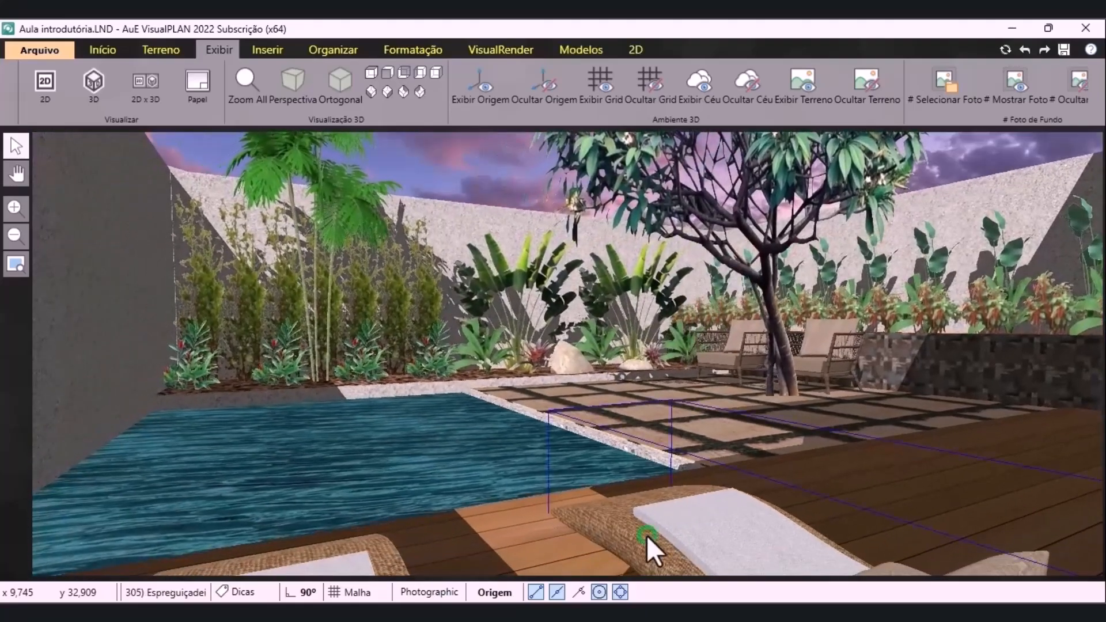
pyautogui.keyDown('shift'); pyautogui.click(364, 559); pyautogui.keyUp('shift')
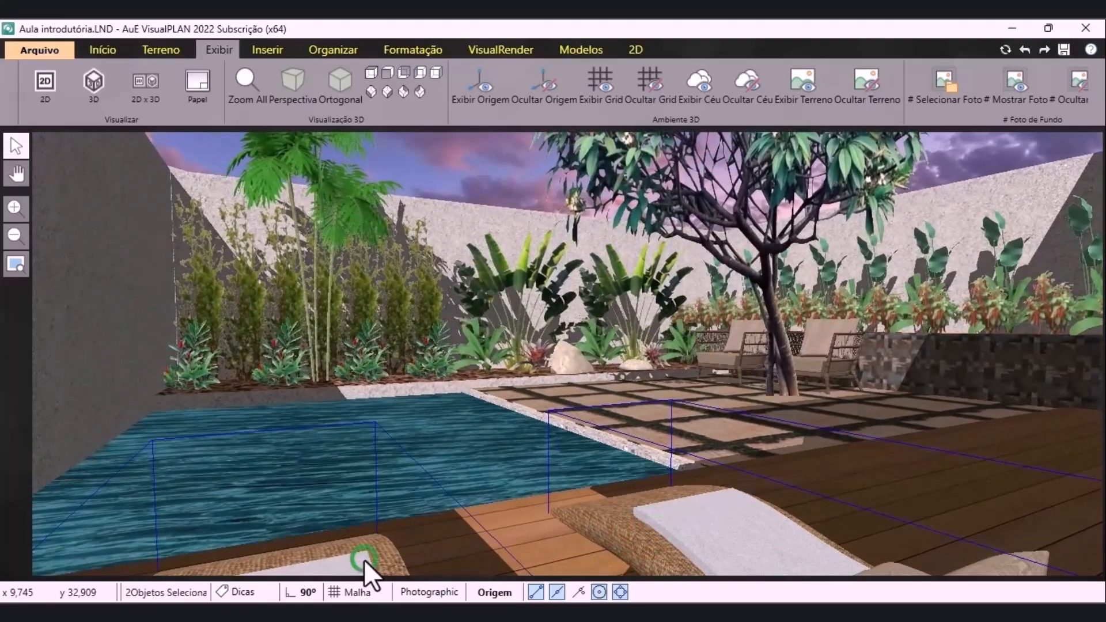
pyautogui.click(437, 44)
pyautogui.scroll(-5, 541, 124)
pyautogui.doubleClick(955, 74)
pyautogui.write('0,05')
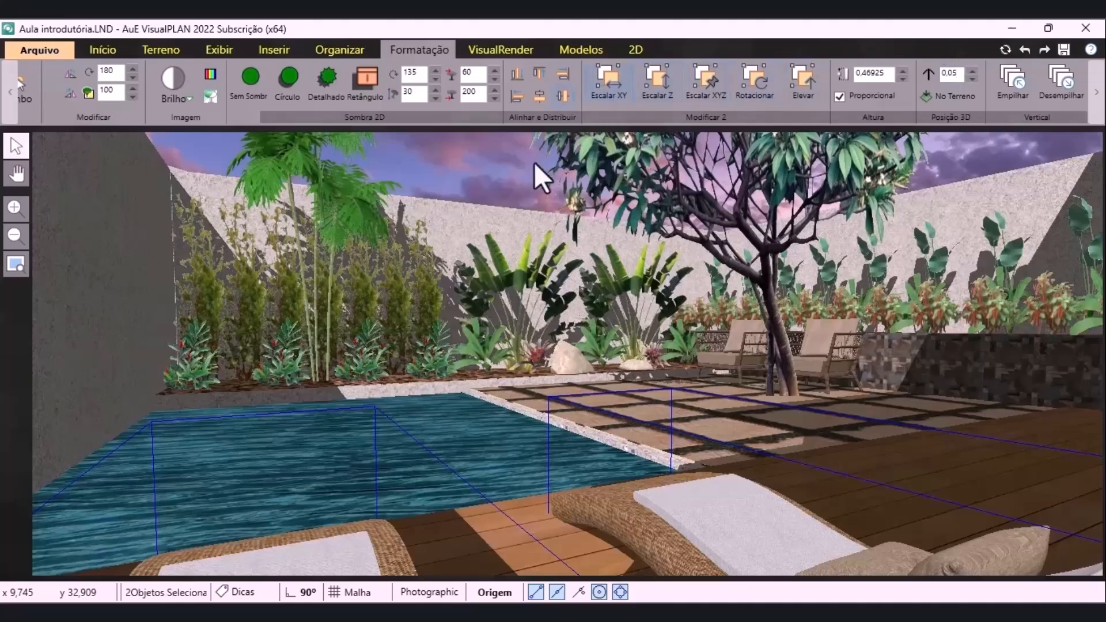
pyautogui.click(492, 185)
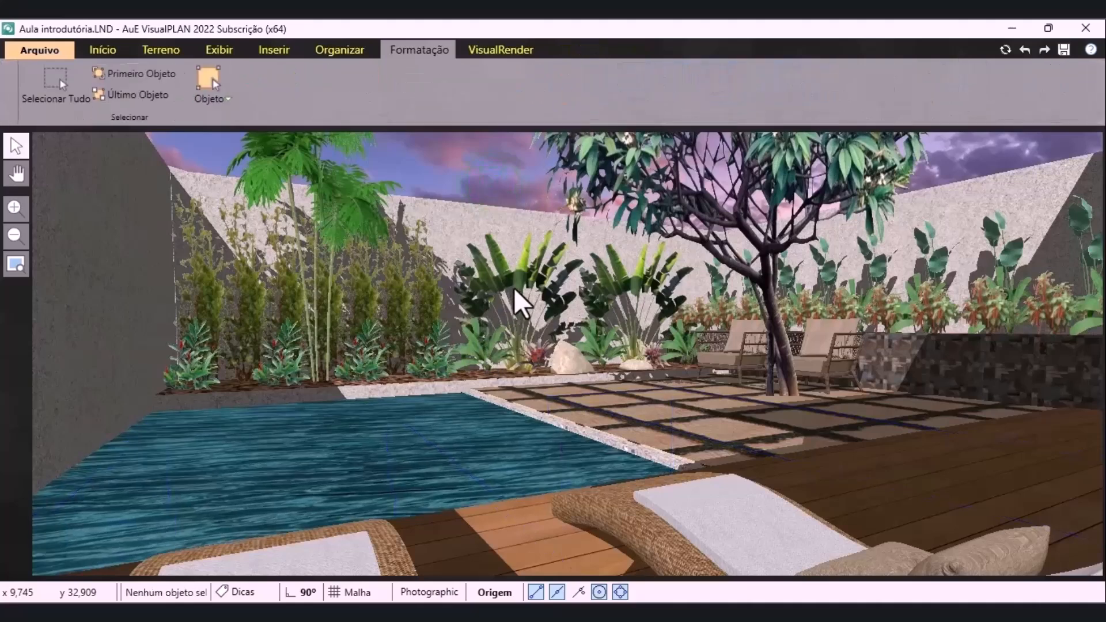
# Frame the pool and garden from the deck and save this view as camera 1
pyautogui.moveTo(516, 301); pyautogui.dragTo(466, 404)
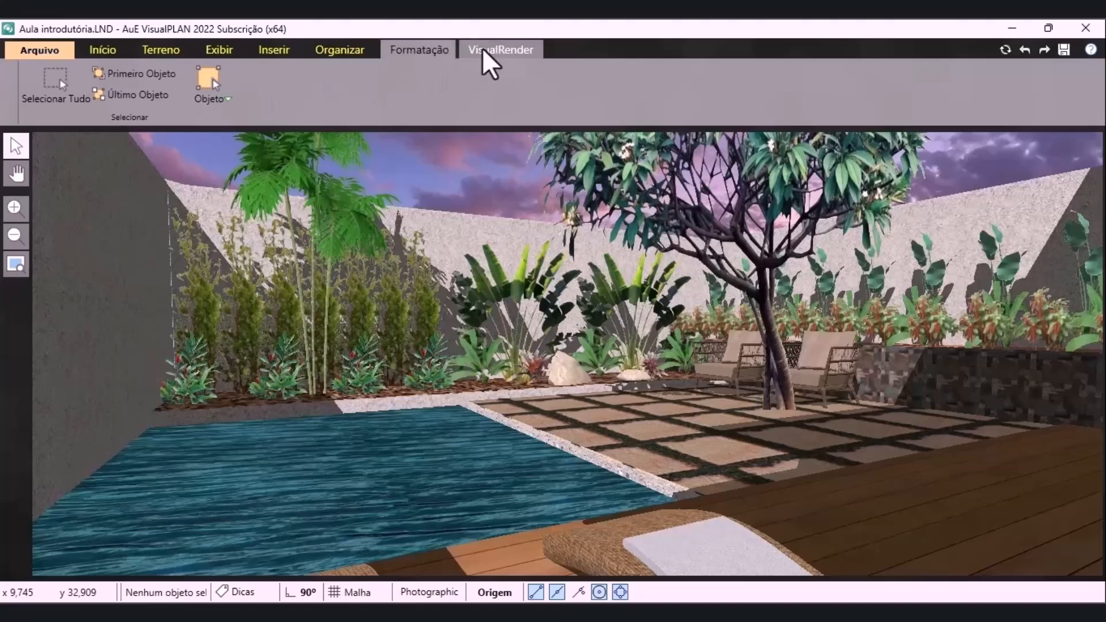
pyautogui.click(219, 50)
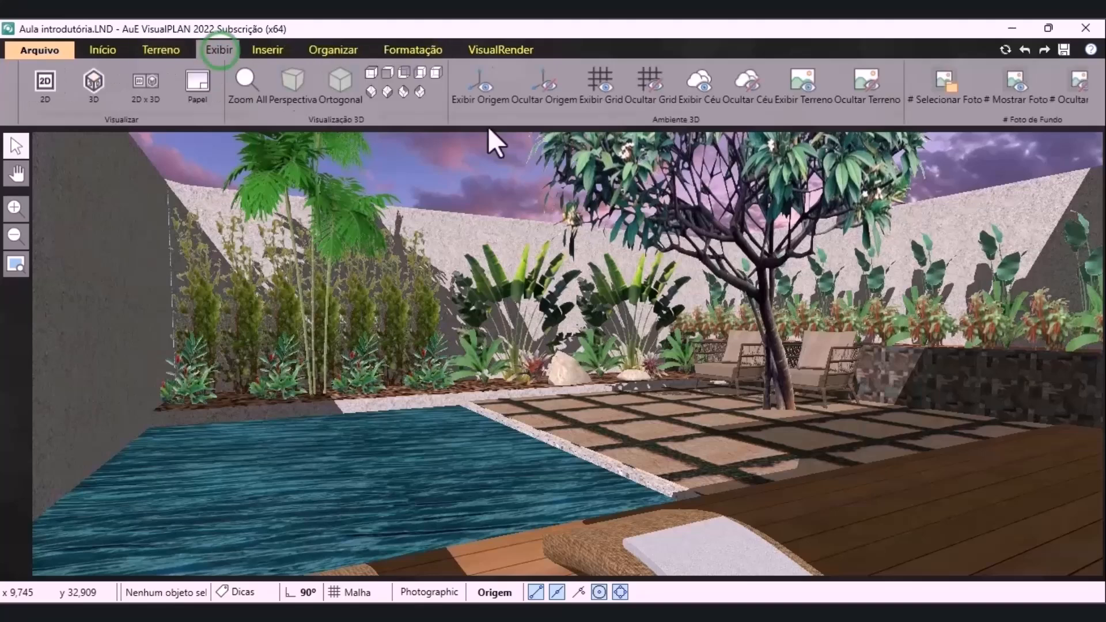
pyautogui.moveTo(870, 120); pyautogui.dragTo(1049, 120)
pyautogui.click(1001, 85)
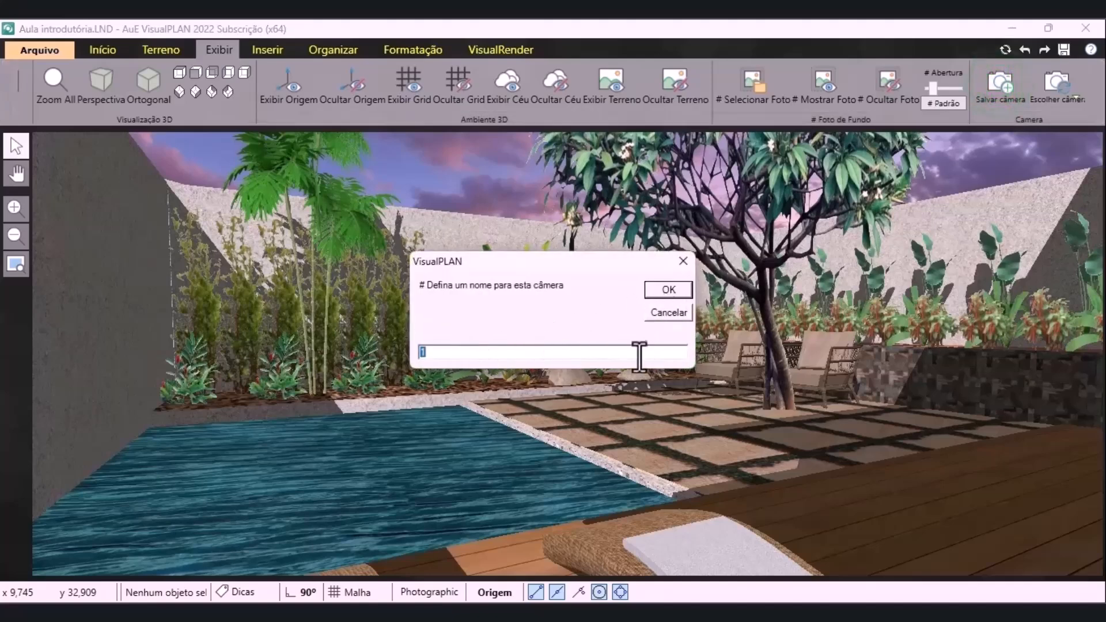
pyautogui.click(669, 290)
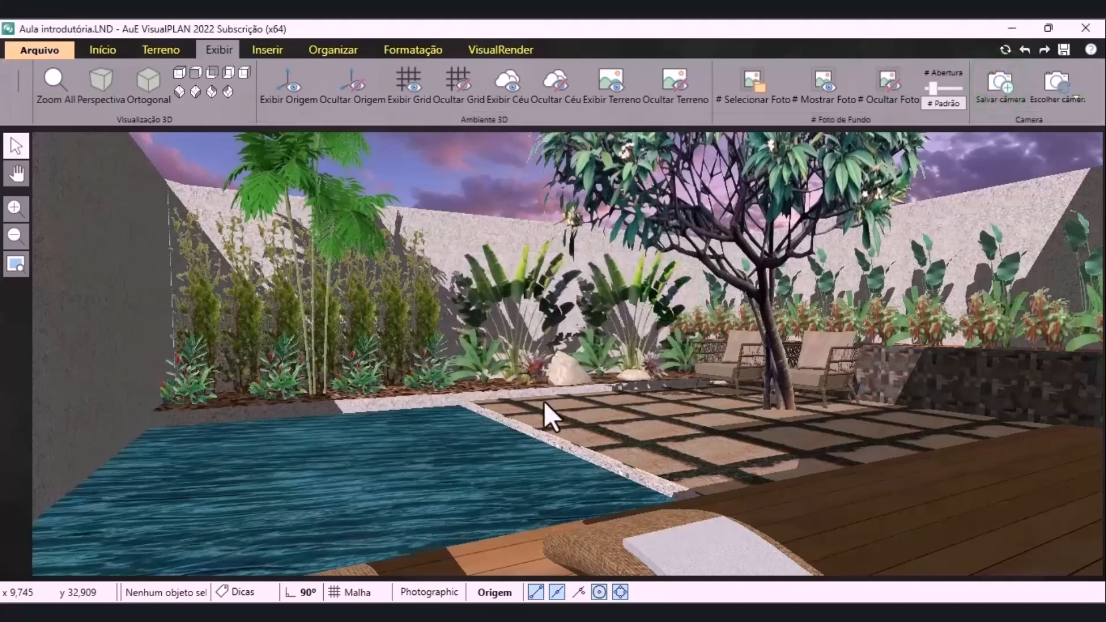
# Show plan and 3D side by side, with the 3D view inside the living room looking past sofa and table to the garden
pyautogui.moveTo(627, 425); pyautogui.dragTo(646, 473, button='middle')
pyautogui.scroll(-8, 606, 394)
pyautogui.moveTo(513, 384); pyautogui.dragTo(432, 485, button='middle')
pyautogui.scroll(-3, 589, 431)
pyautogui.scroll(4, 622, 404)
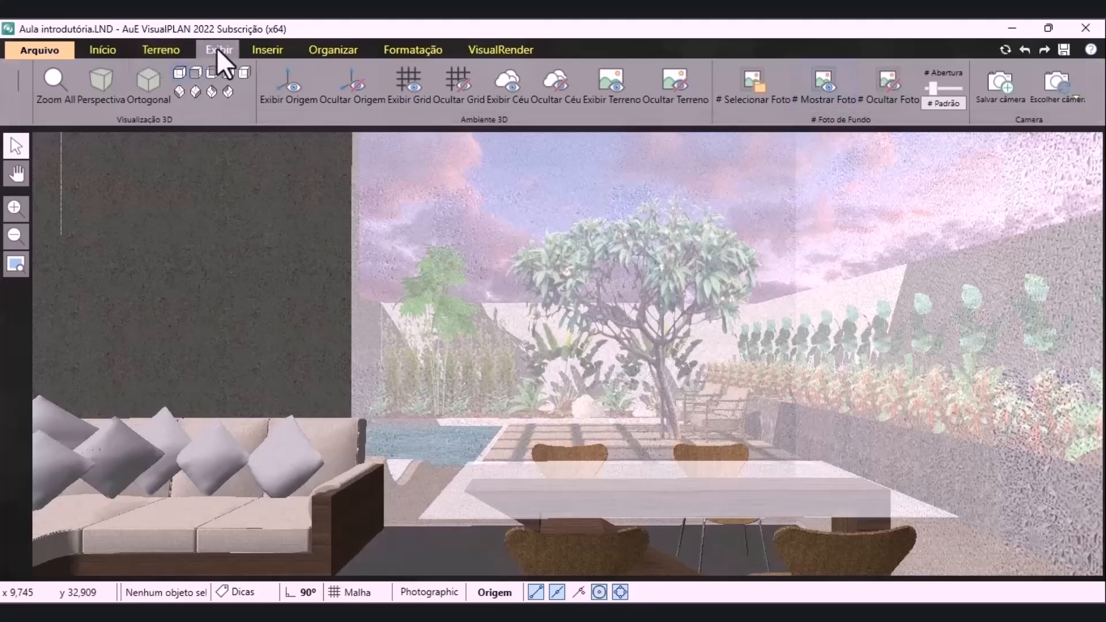
pyautogui.scroll(3, 248, 115)
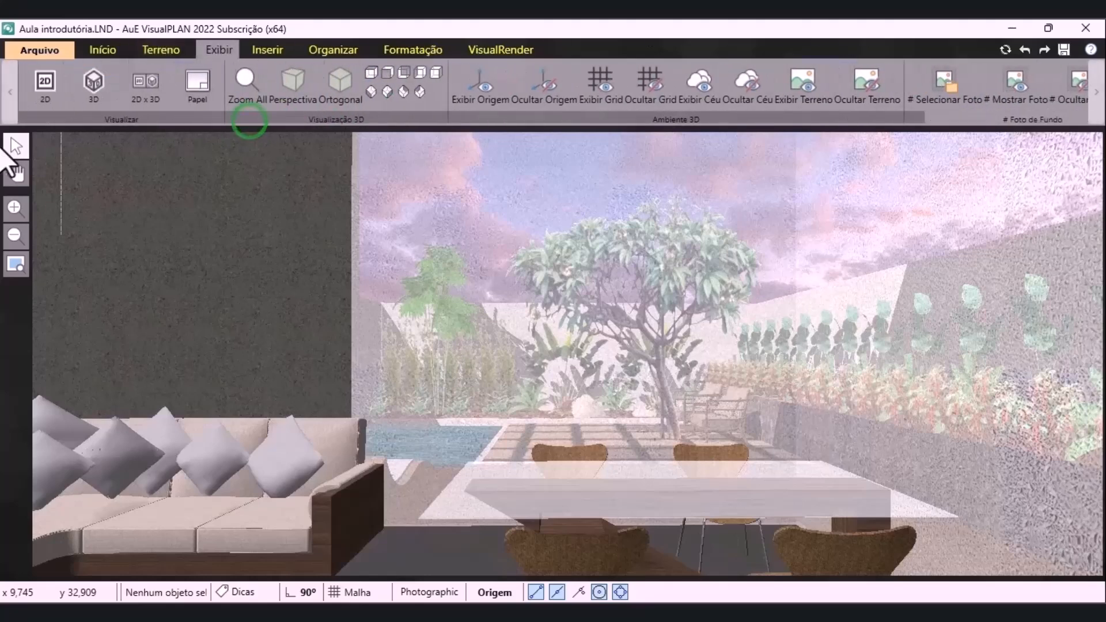
pyautogui.click(152, 84)
pyautogui.scroll(-4, 756, 344)
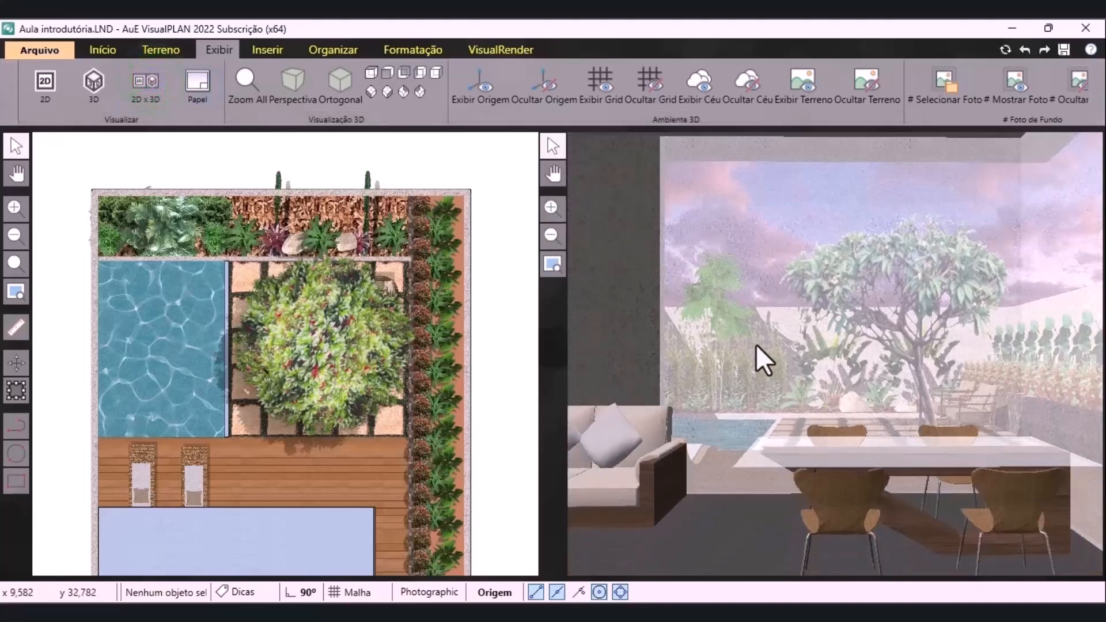
pyautogui.scroll(-1, 756, 344)
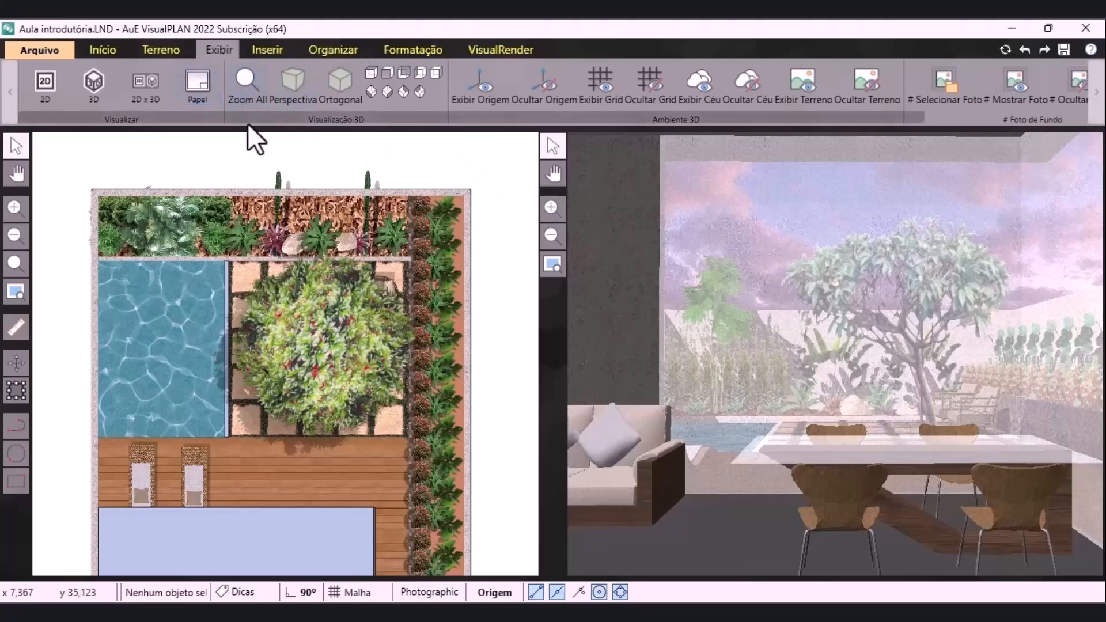
# Save the living room interior view as camera 2
pyautogui.scroll(-3, 248, 124)
pyautogui.click(1017, 91)
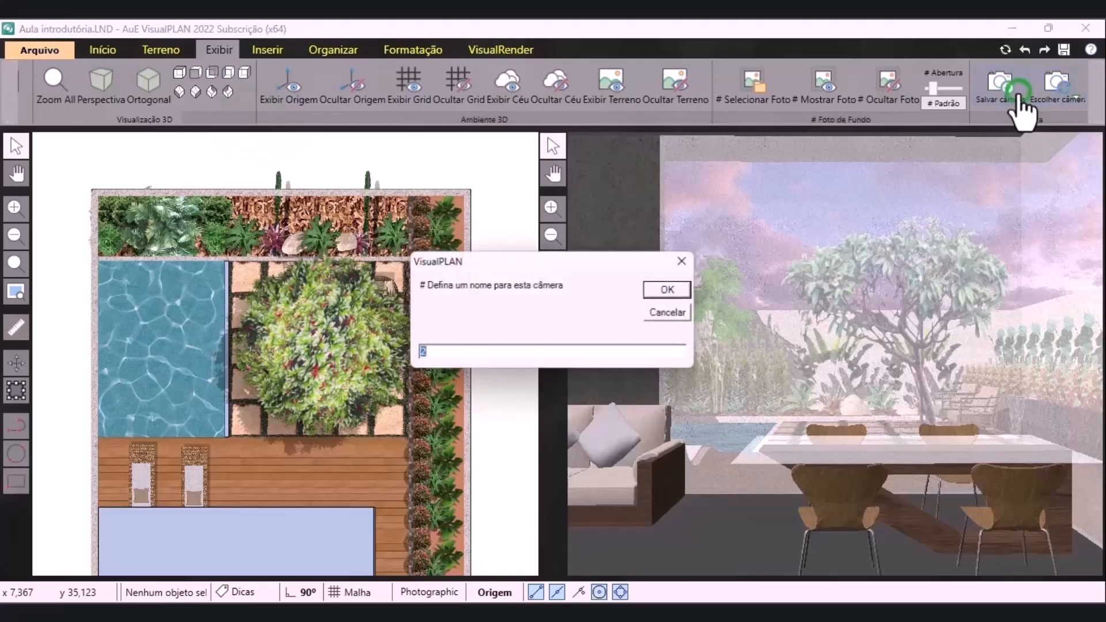
pyautogui.press('Return')
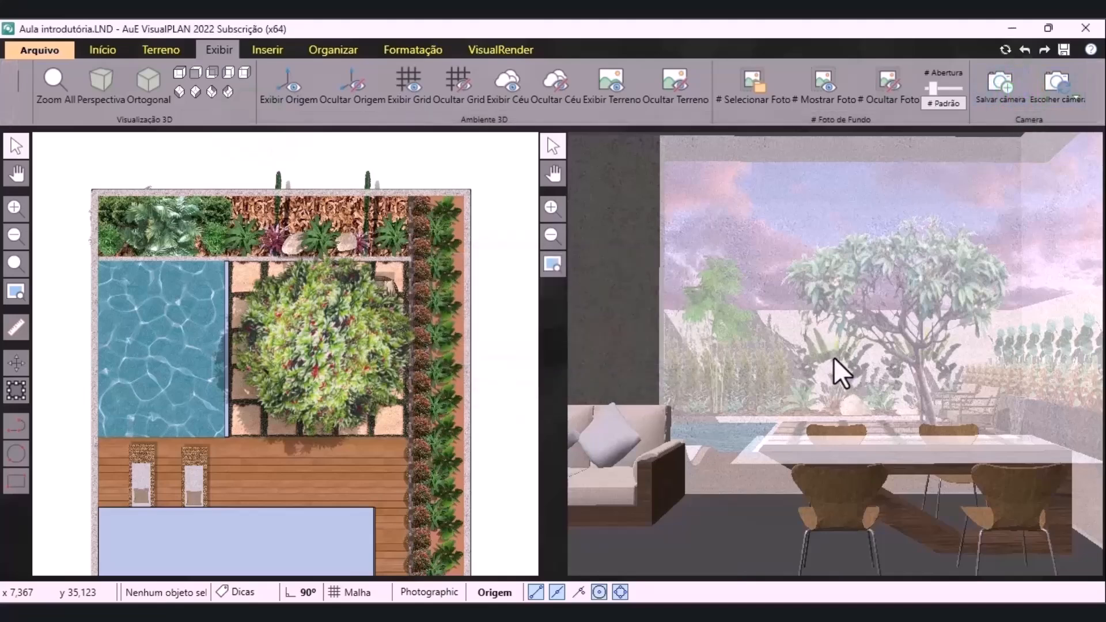
# Frame the tree and flower-lined side garden in a full 3D view and save it as a new camera
pyautogui.moveTo(835, 358); pyautogui.dragTo(521, 344)
pyautogui.moveTo(605, 398); pyautogui.dragTo(895, 400, button='middle')
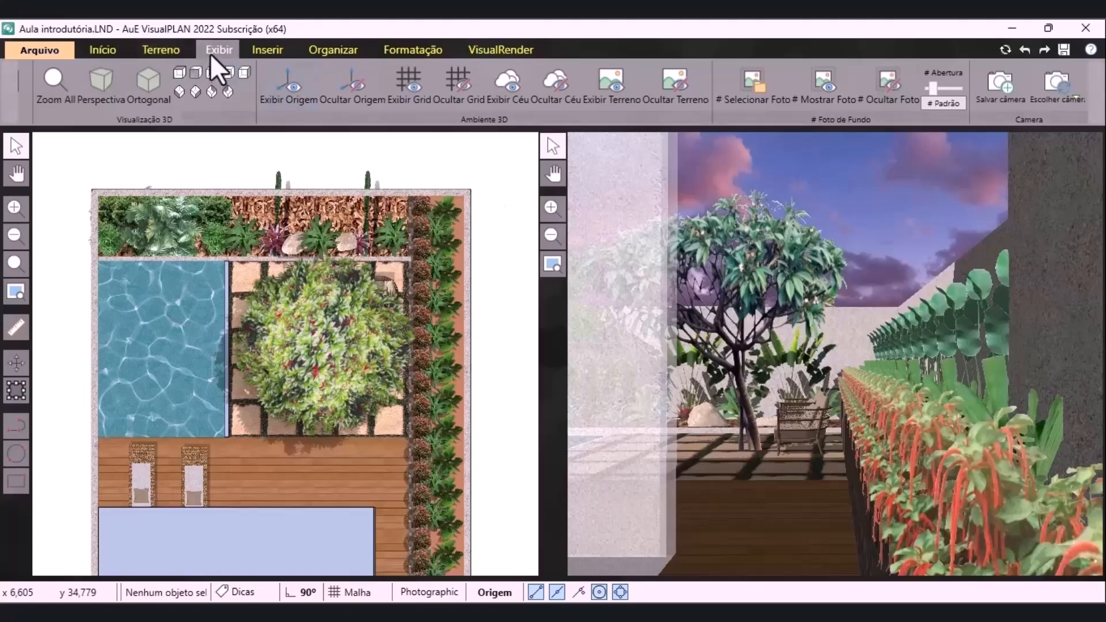
pyautogui.scroll(3, 220, 104)
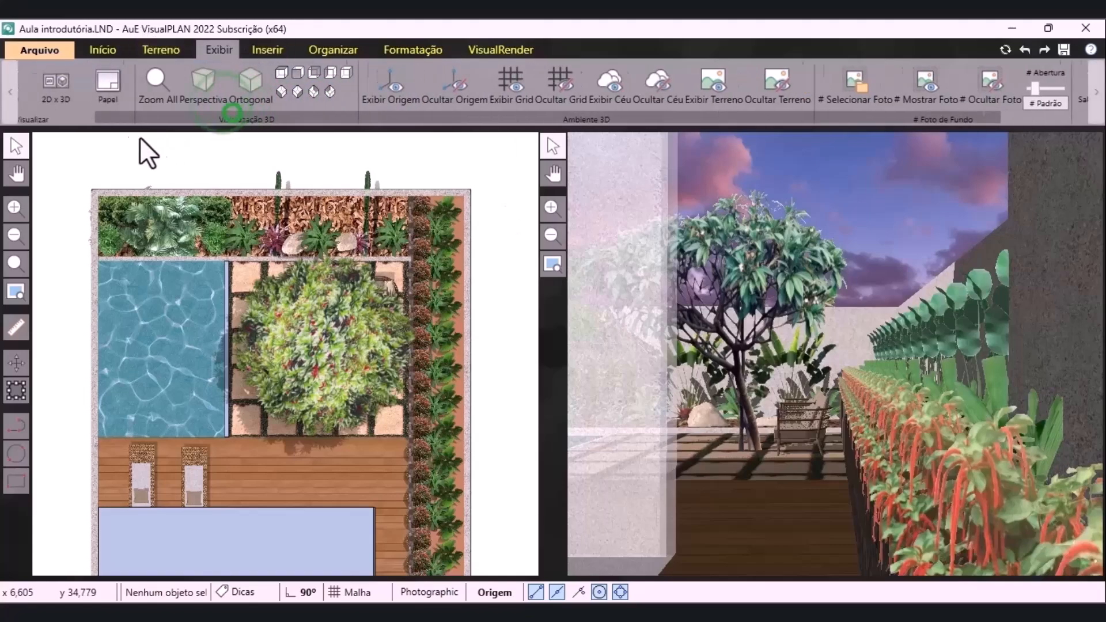
pyautogui.click(69, 85)
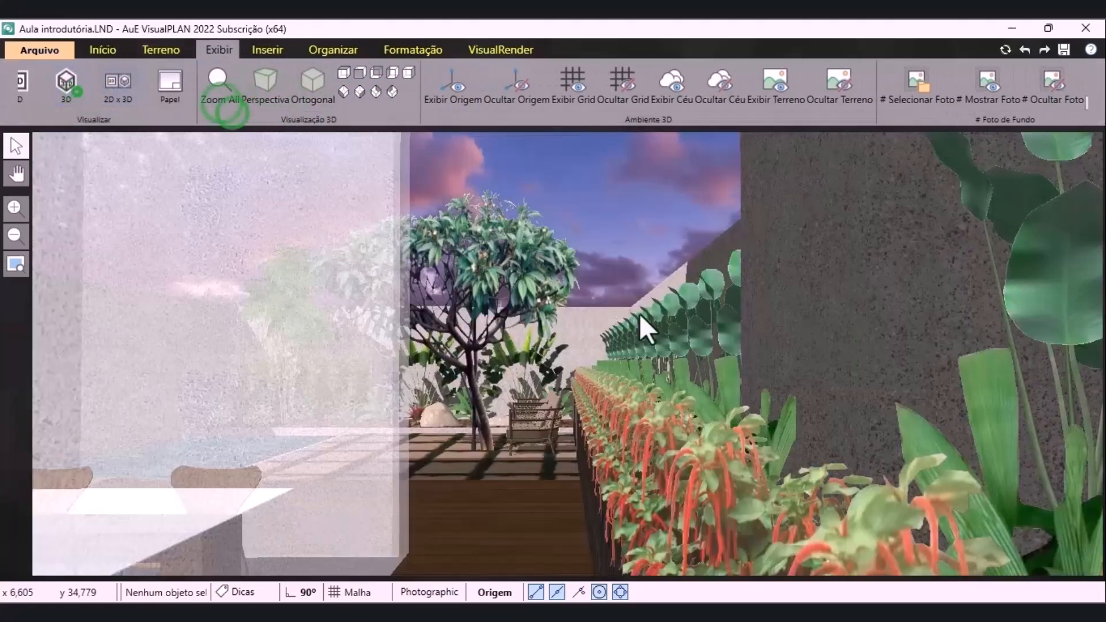
pyautogui.moveTo(613, 365); pyautogui.dragTo(593, 372)
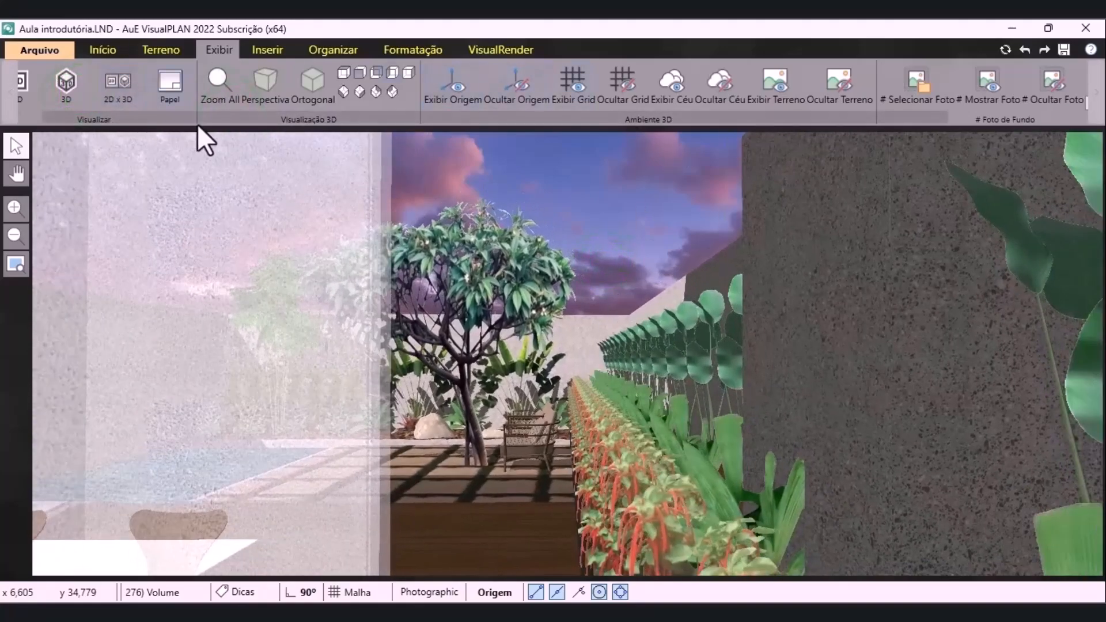
pyautogui.moveTo(197, 122); pyautogui.dragTo(626, 133)
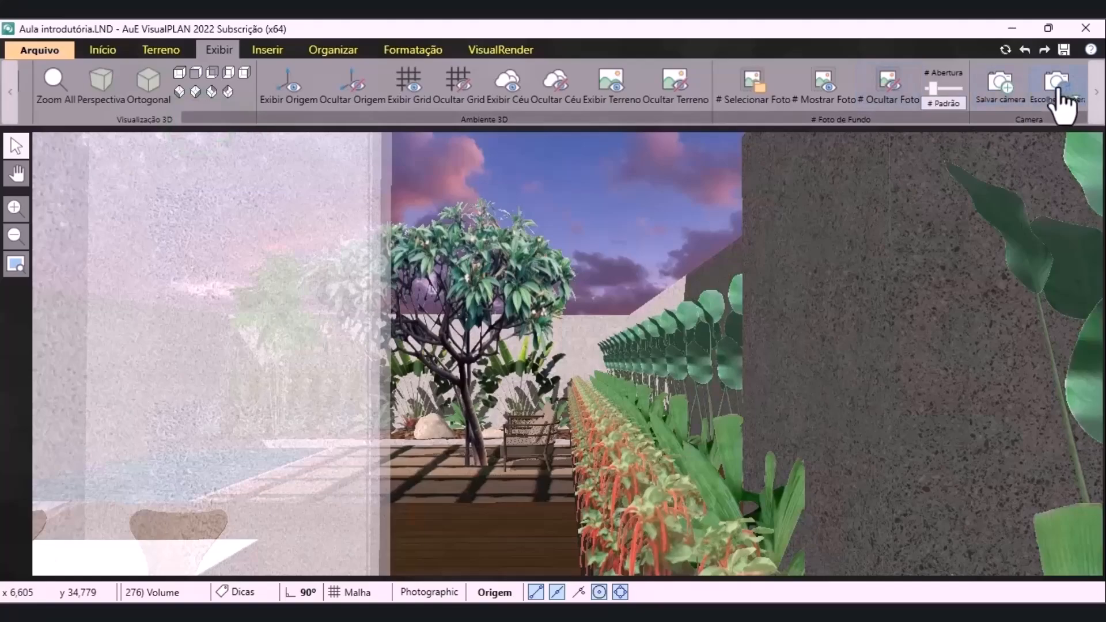
pyautogui.click(1020, 91)
pyautogui.press('Return')
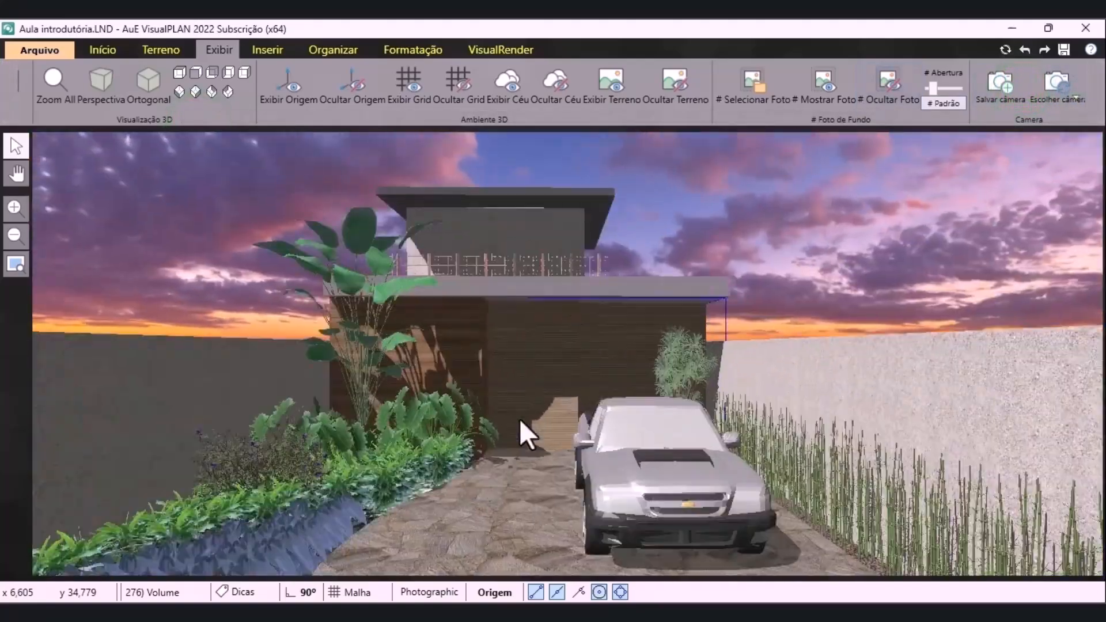
# Frame the front facade with driveway, parked car and both side walls, and save this view as camera 4
pyautogui.moveTo(520, 420); pyautogui.dragTo(524, 399, button='middle')
pyautogui.scroll(-5, 523, 399)
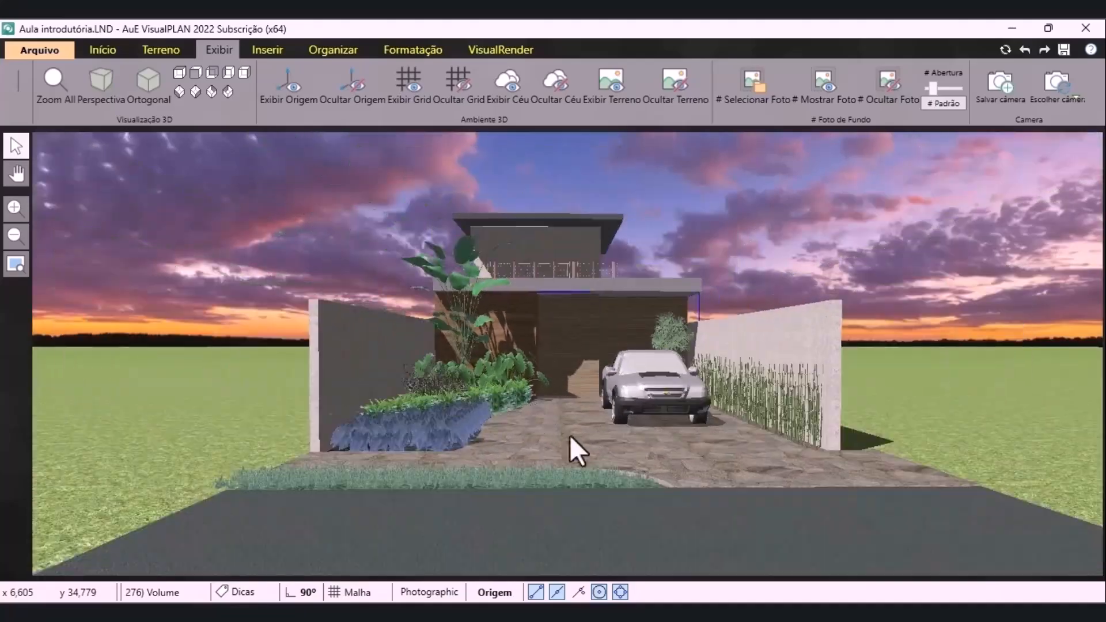
pyautogui.scroll(1, 541, 430)
pyautogui.scroll(2, 546, 435)
pyautogui.scroll(-2, 546, 434)
pyautogui.click(708, 273)
pyautogui.scroll(2, 390, 448)
pyautogui.scroll(-2, 423, 430)
pyautogui.moveTo(487, 444); pyautogui.dragTo(490, 456, button='middle')
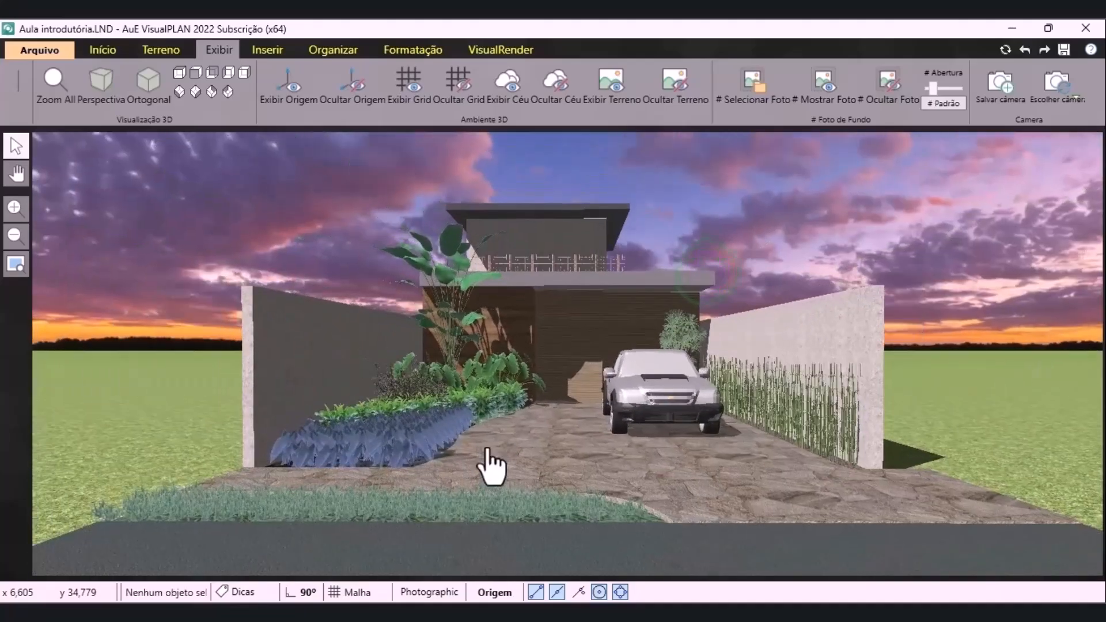
pyautogui.scroll(2, 489, 449)
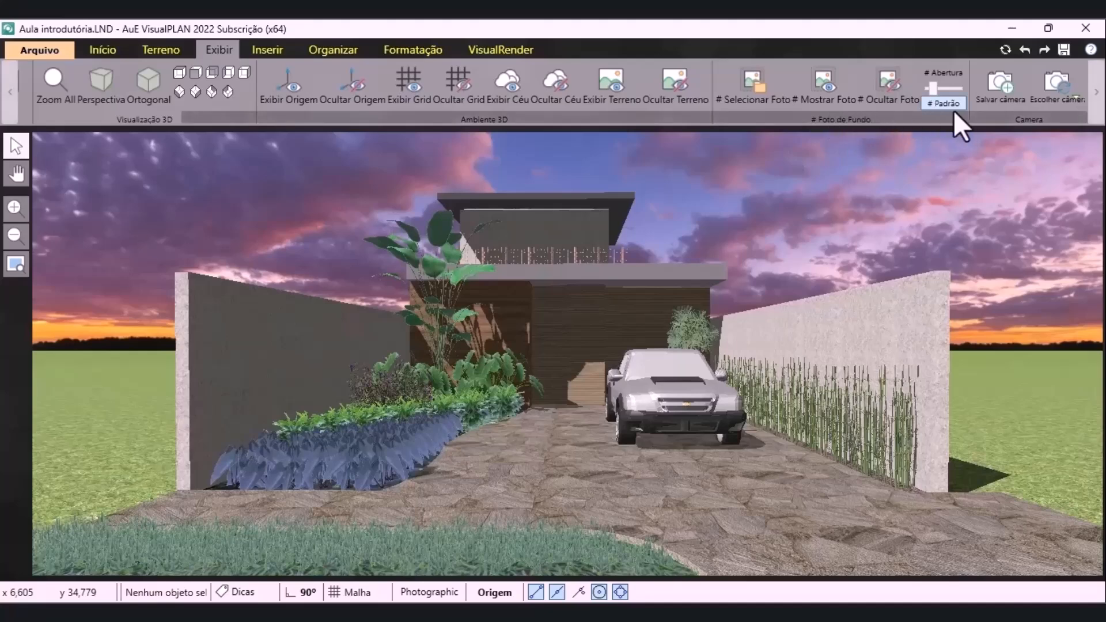
pyautogui.click(1017, 95)
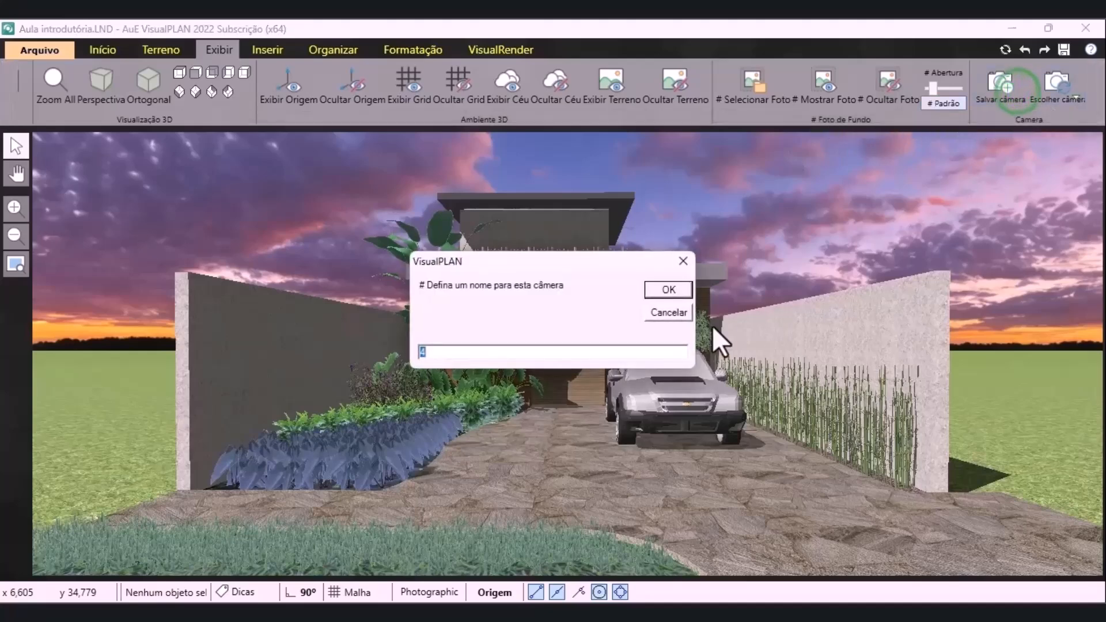
pyautogui.click(668, 290)
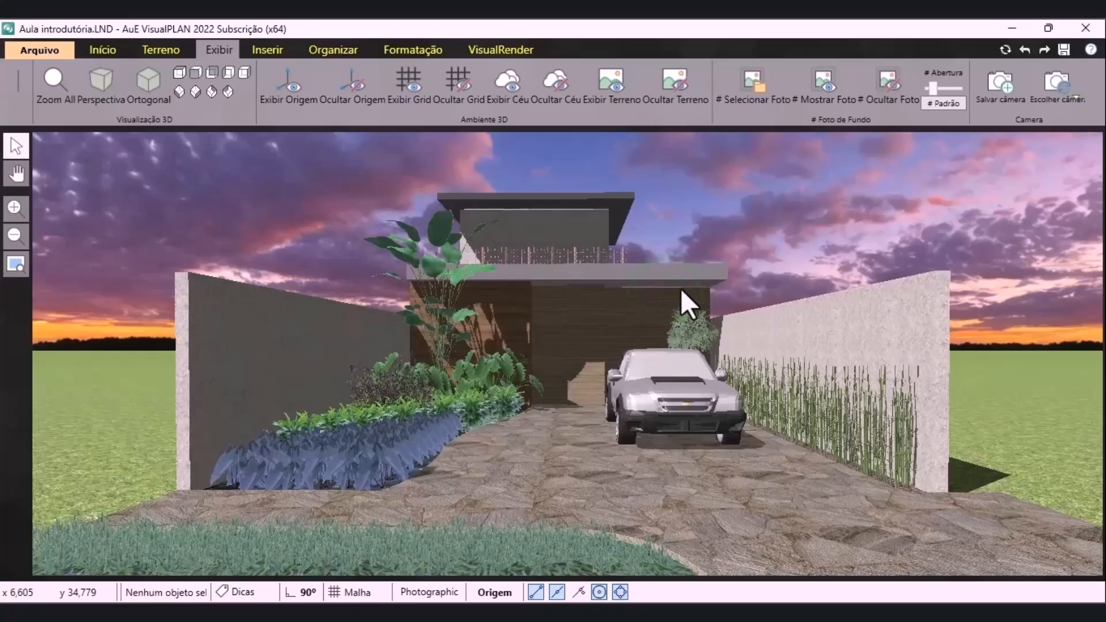
# Review the available LuxCore render templates and the sky backgrounds without changing either selection
pyautogui.click(513, 54)
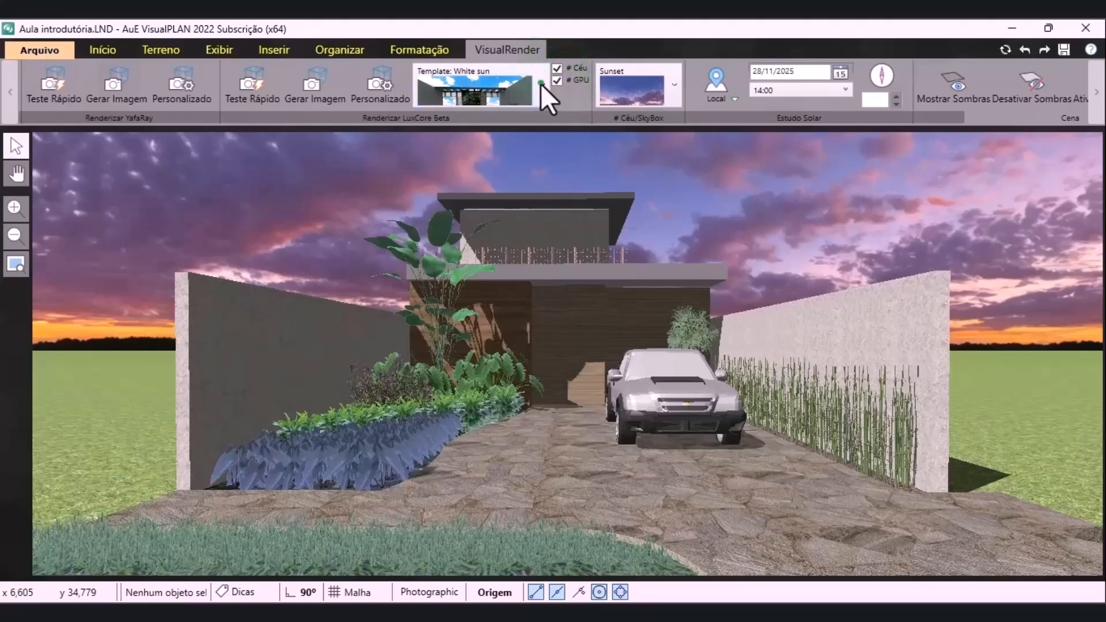
pyautogui.click(541, 84)
pyautogui.moveTo(542, 240); pyautogui.dragTo(537, 157)
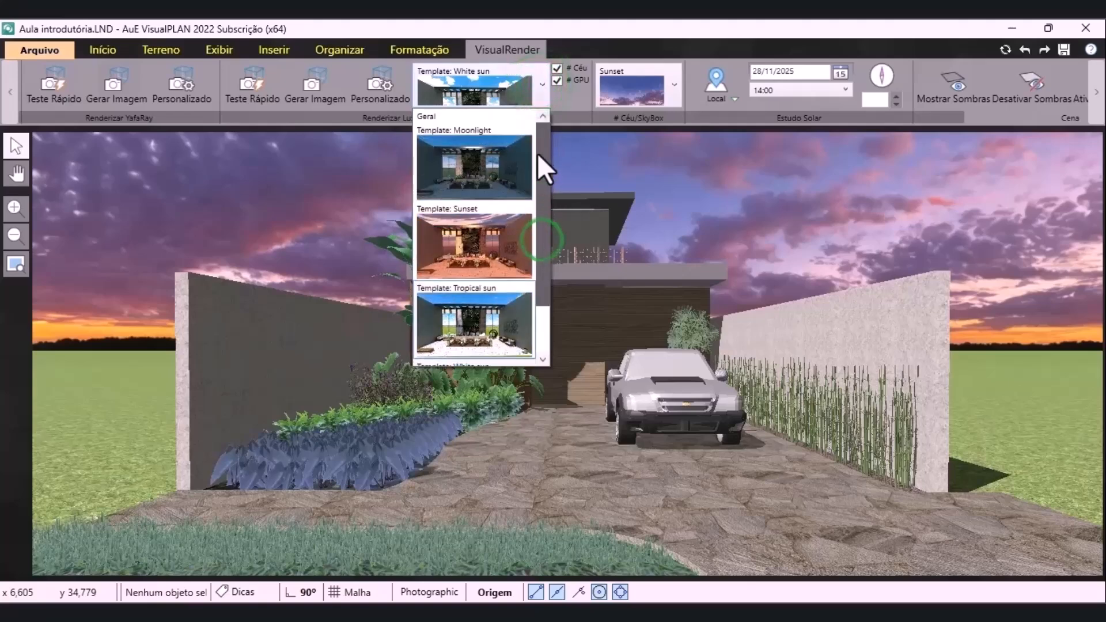
pyautogui.click(673, 84)
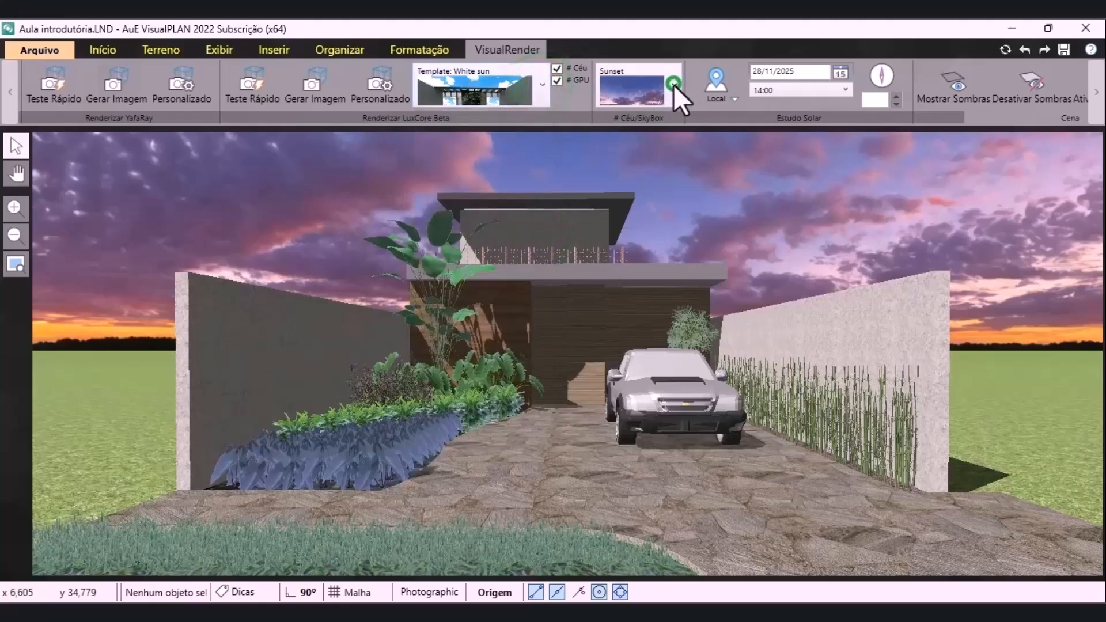
pyautogui.click(673, 84)
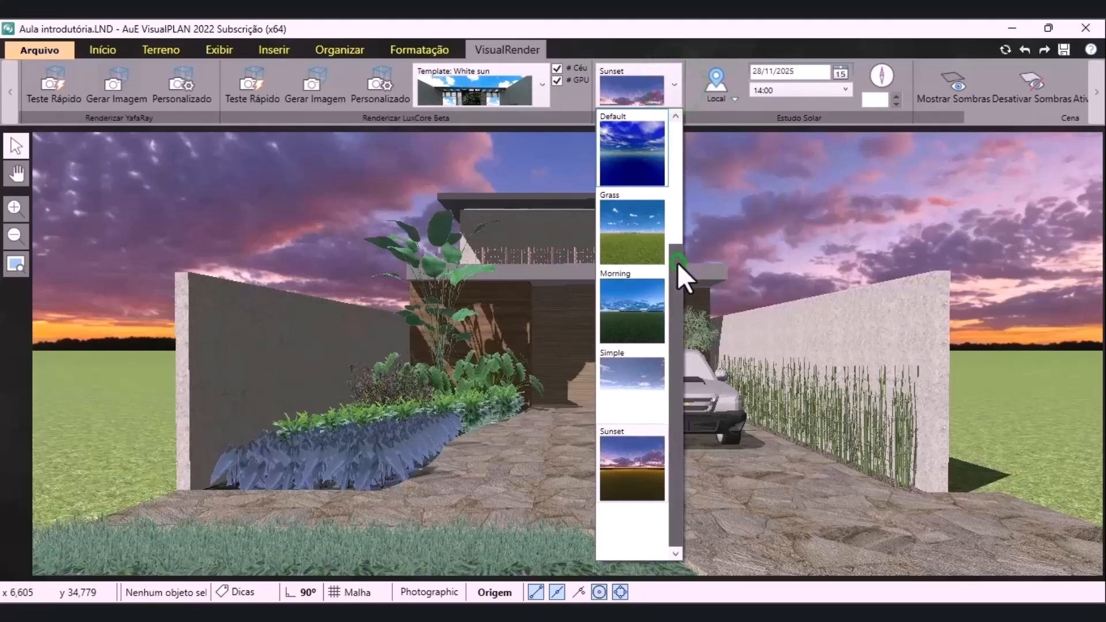
pyautogui.moveTo(677, 261); pyautogui.dragTo(676, 179)
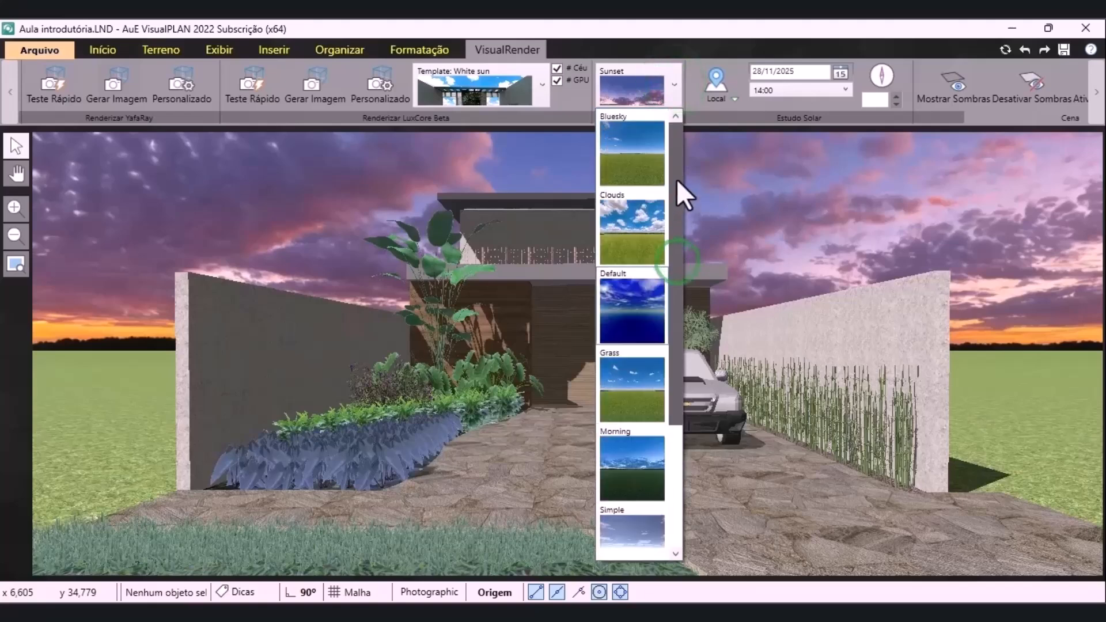
pyautogui.click(587, 103)
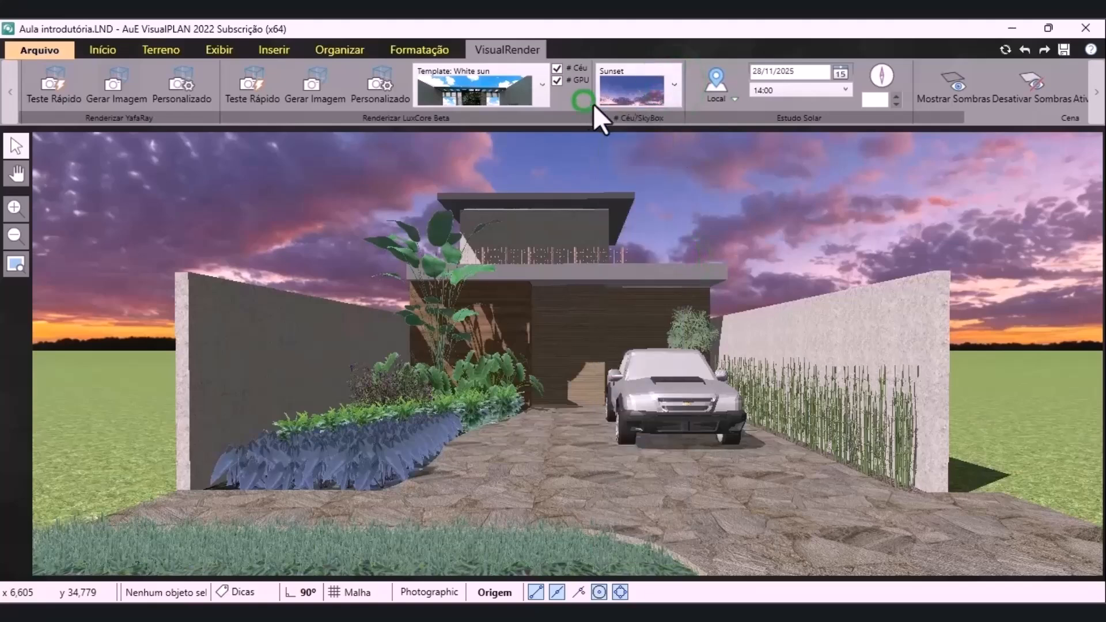
# Apply Juiz de Fora, Minas Gerais, Brasil as the solar study location and set the time to 13:00
pyautogui.click(730, 87)
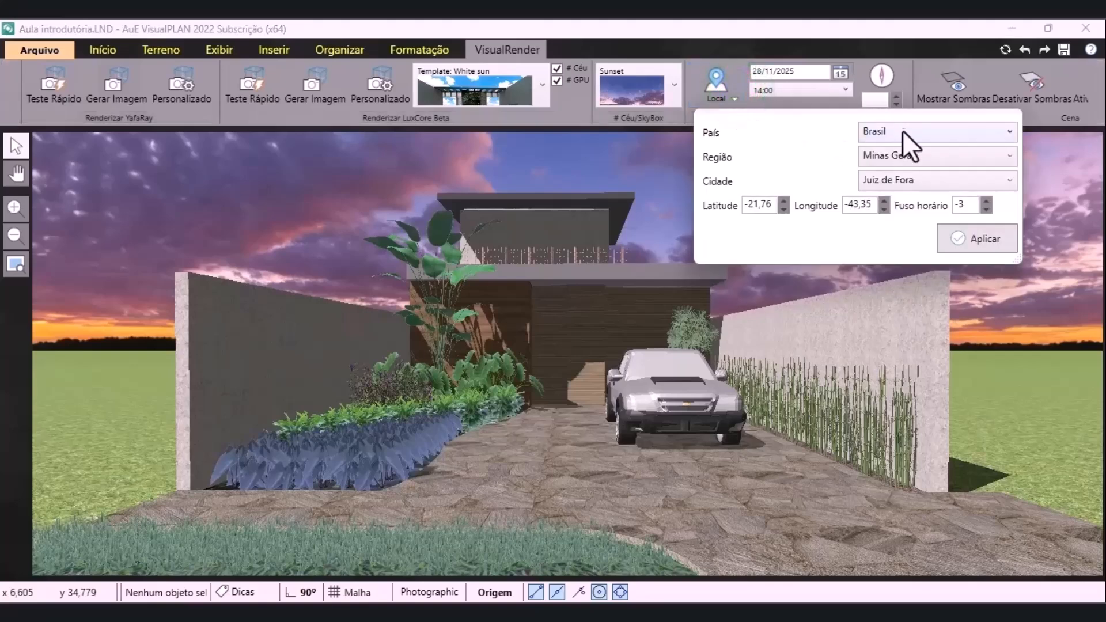
pyautogui.click(973, 239)
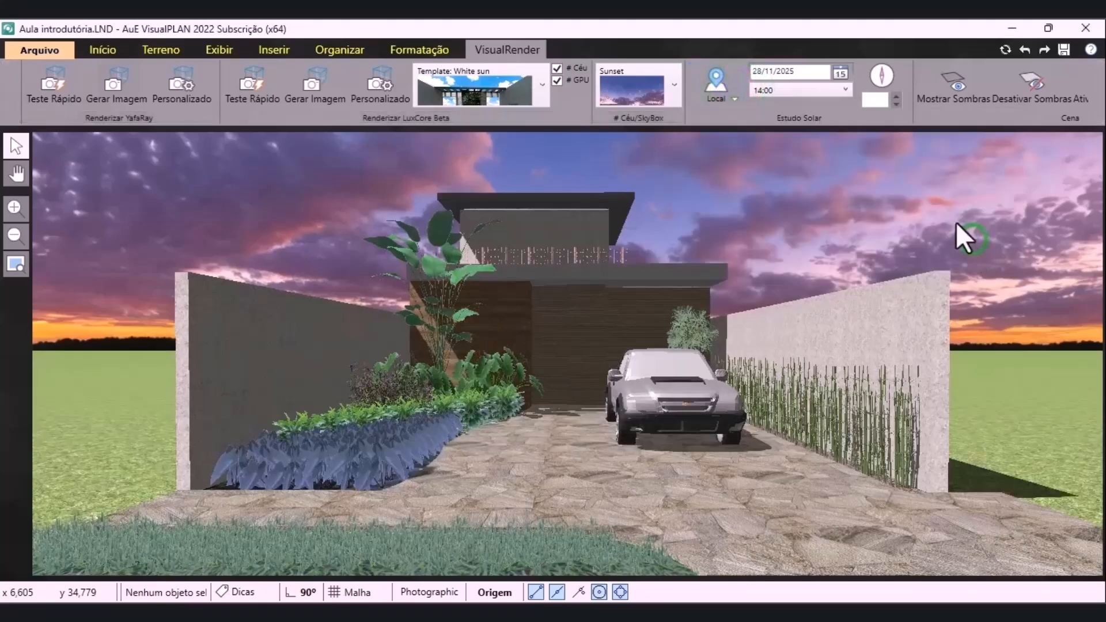
pyautogui.click(844, 88)
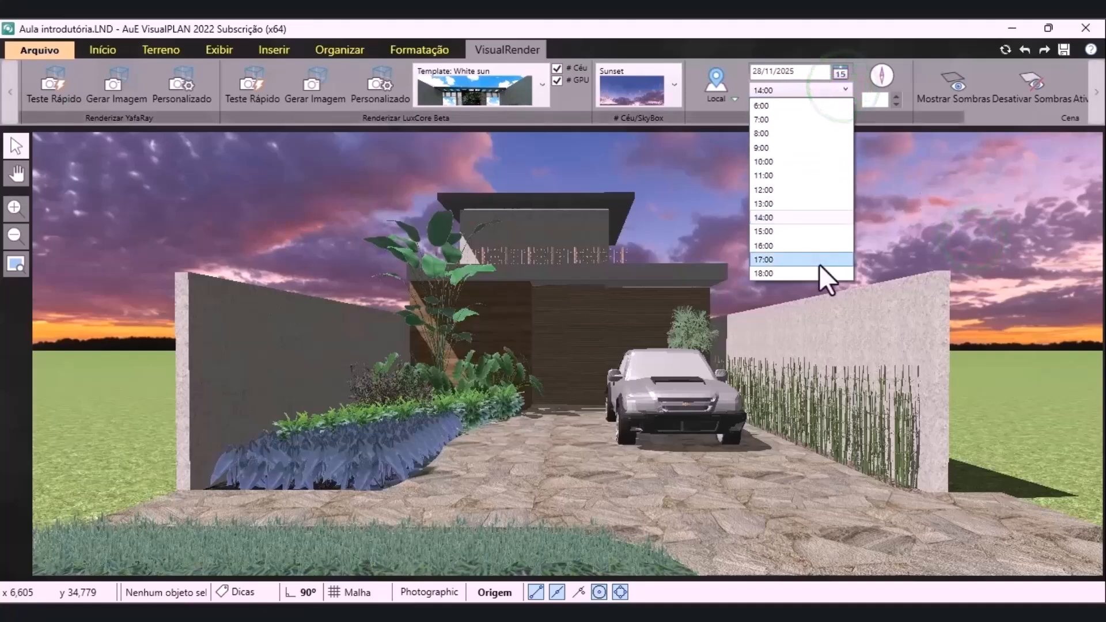
pyautogui.click(821, 205)
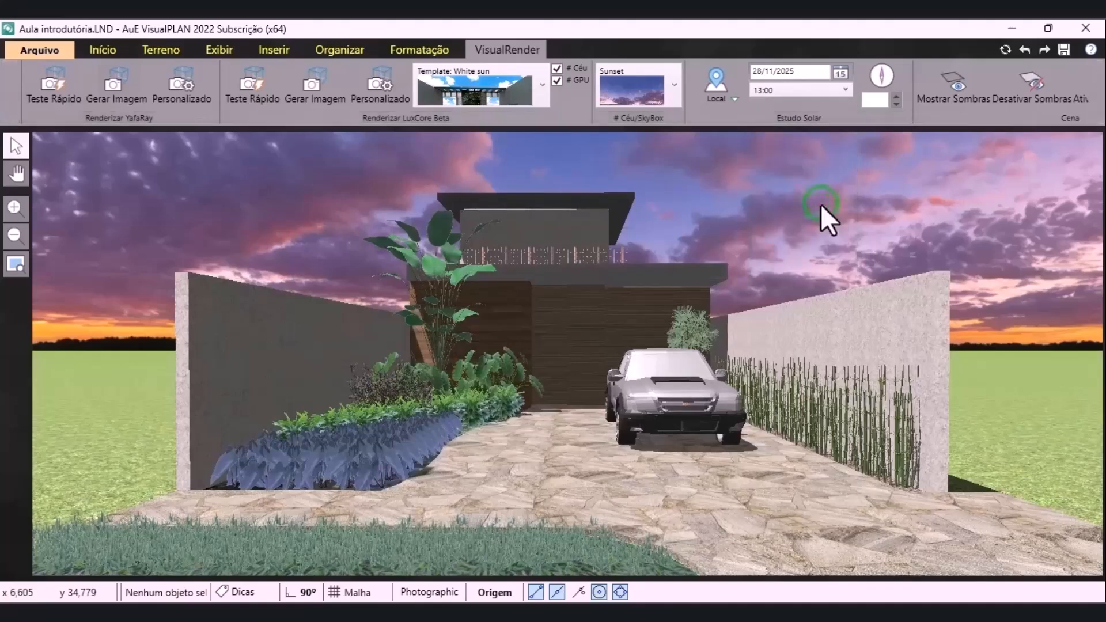
# Rotate the solar study's north direction to 180 and set its date to 15/04/2026
pyautogui.click(898, 98)
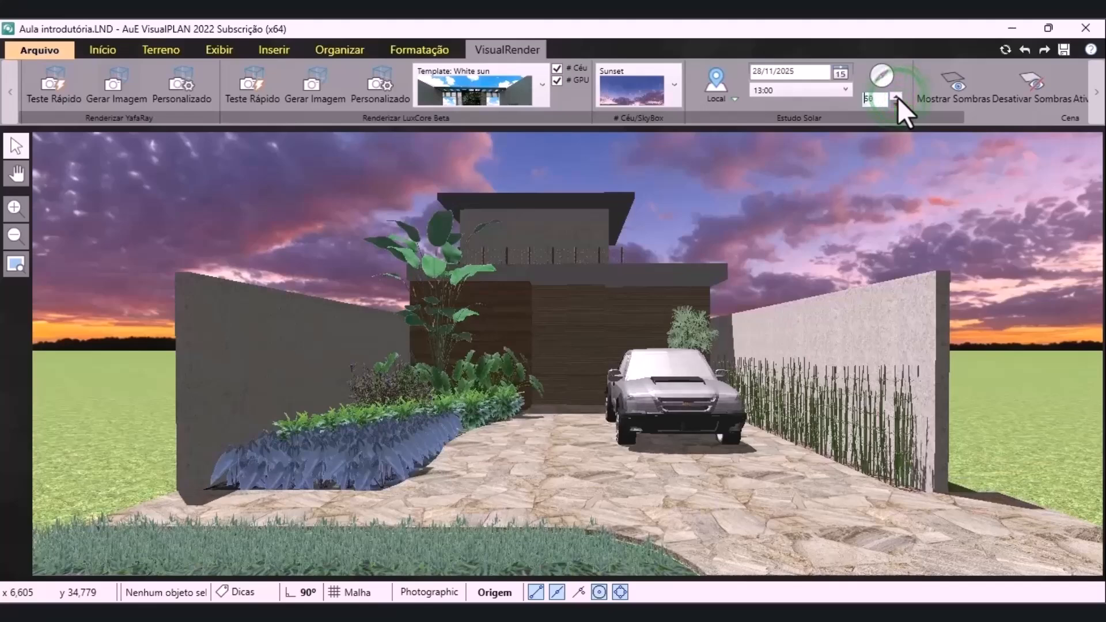
pyautogui.click(898, 98)
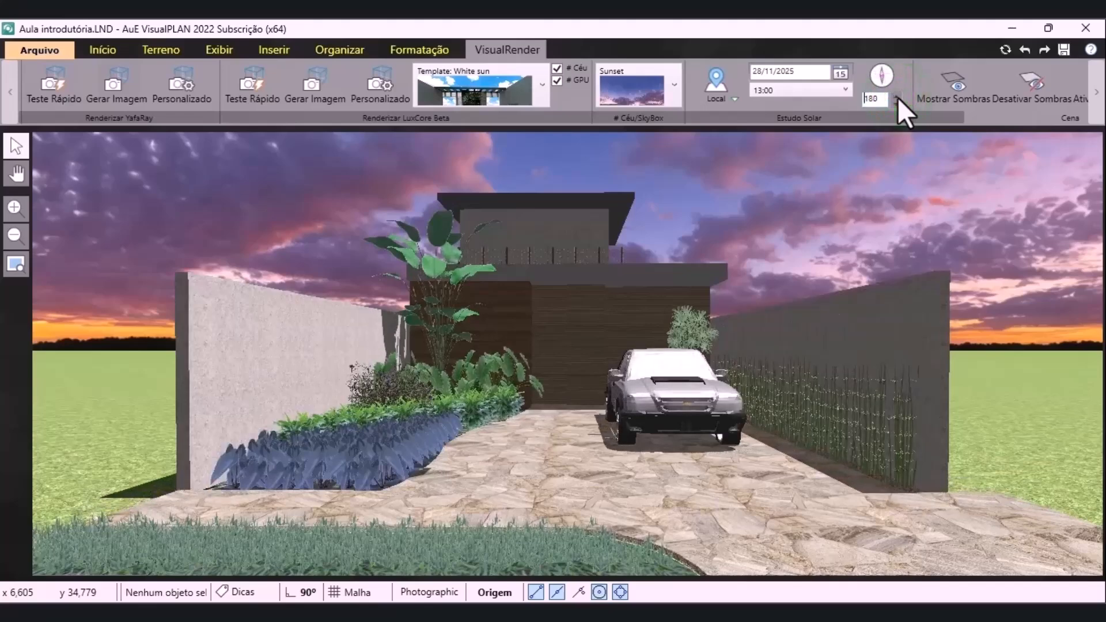
pyautogui.click(839, 74)
pyautogui.click(877, 98)
pyautogui.click(877, 98)
pyautogui.click(877, 98)
pyautogui.click(877, 98)
pyautogui.click(877, 98)
pyautogui.click(825, 156)
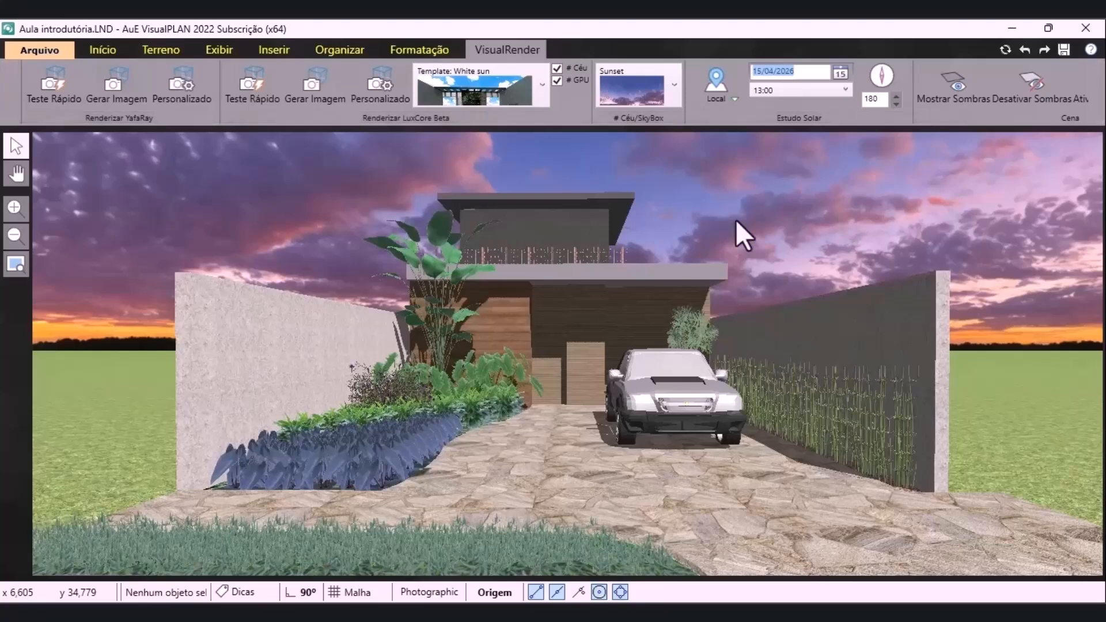
# Turn on shadow display for the 3D scene, accepting the heavier video card use
pyautogui.scroll(-3, 838, 120)
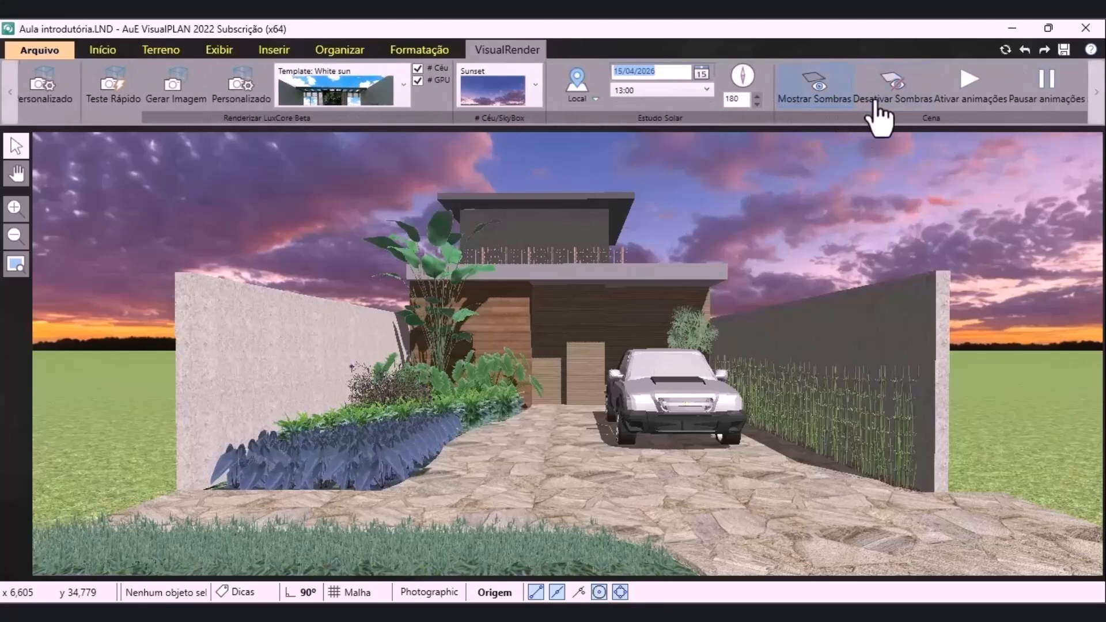
pyautogui.click(820, 85)
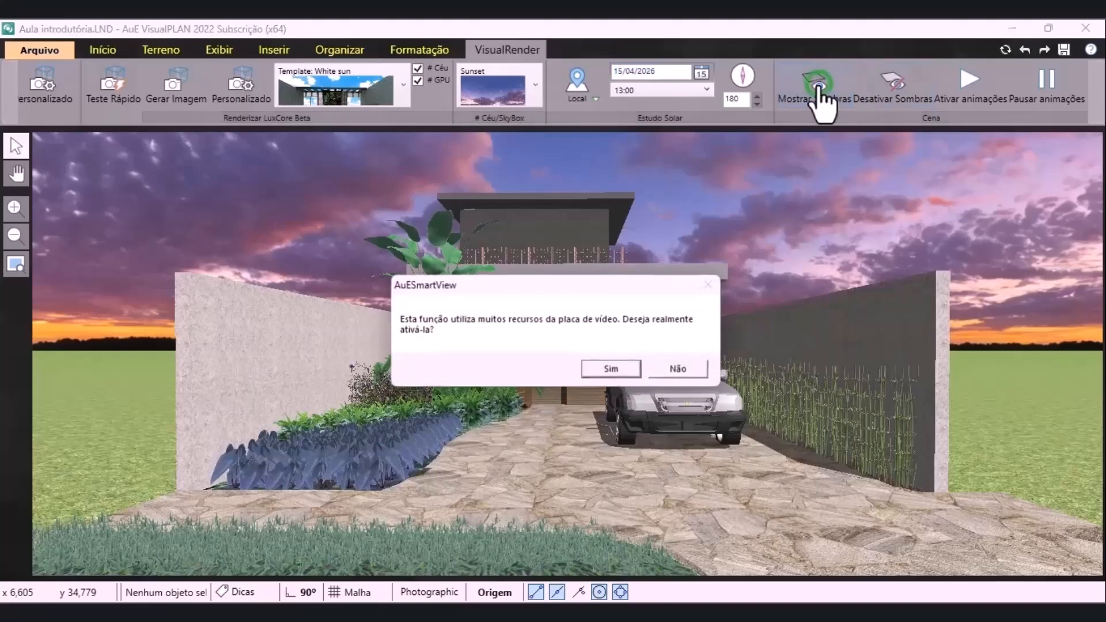
pyautogui.click(618, 368)
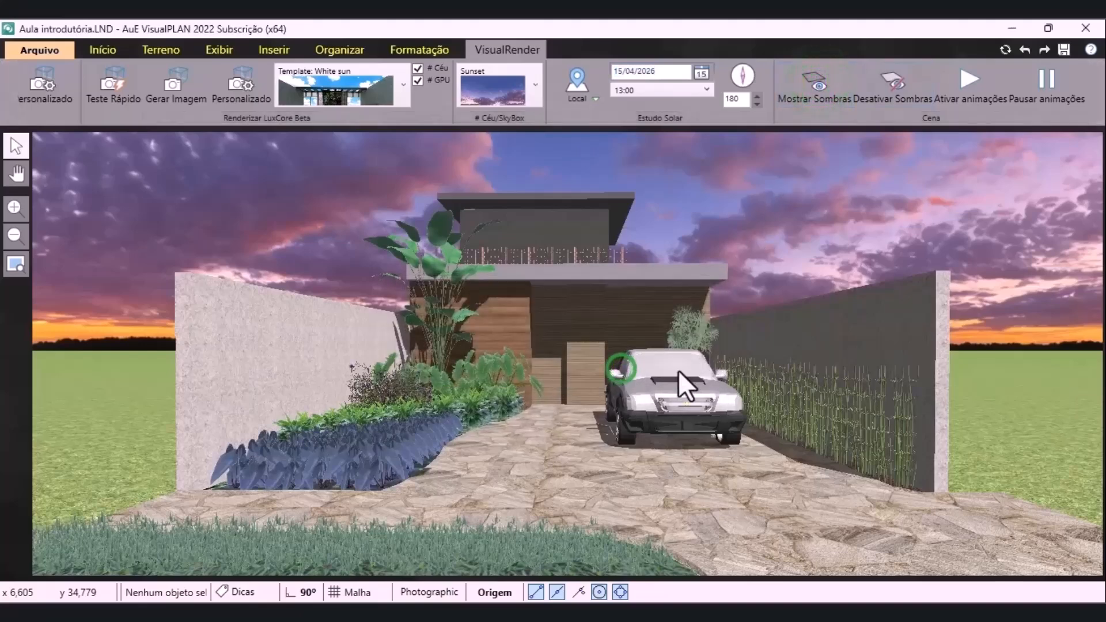
pyautogui.click(900, 114)
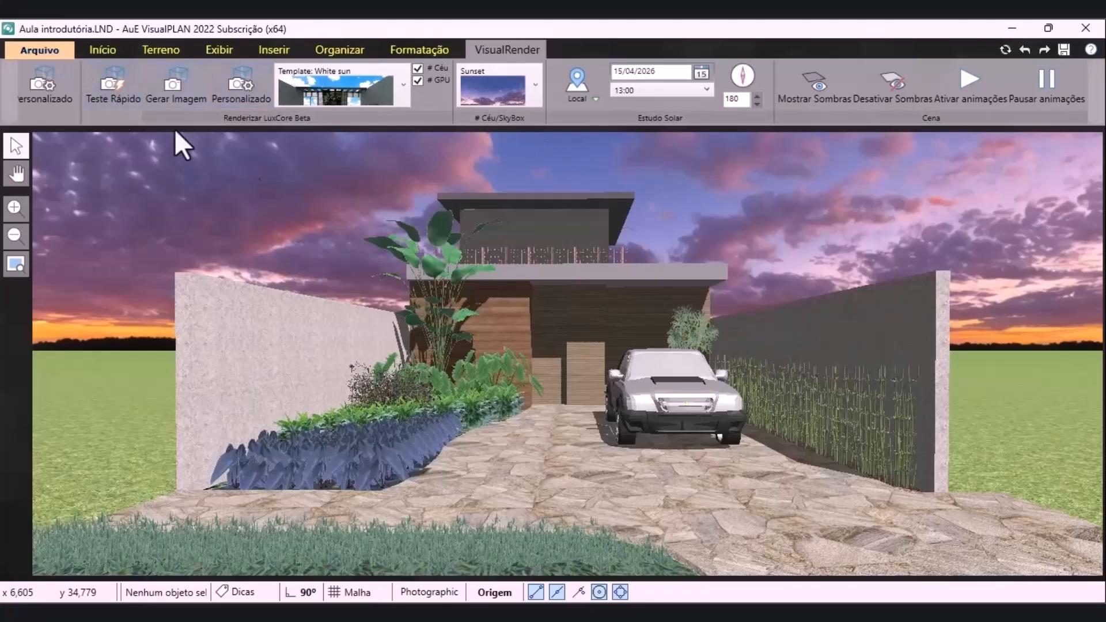
pyautogui.moveTo(297, 117); pyautogui.dragTo(136, 120)
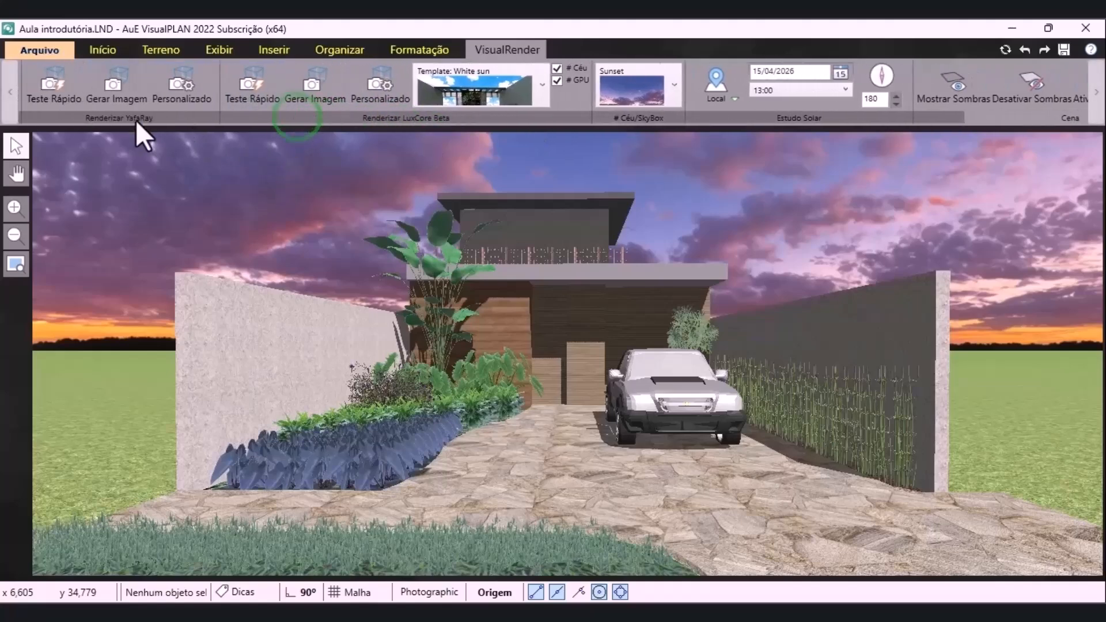
# Set up an image export of the 3D workspace at 1920x1080 pixels (Full HD)
pyautogui.click(56, 48)
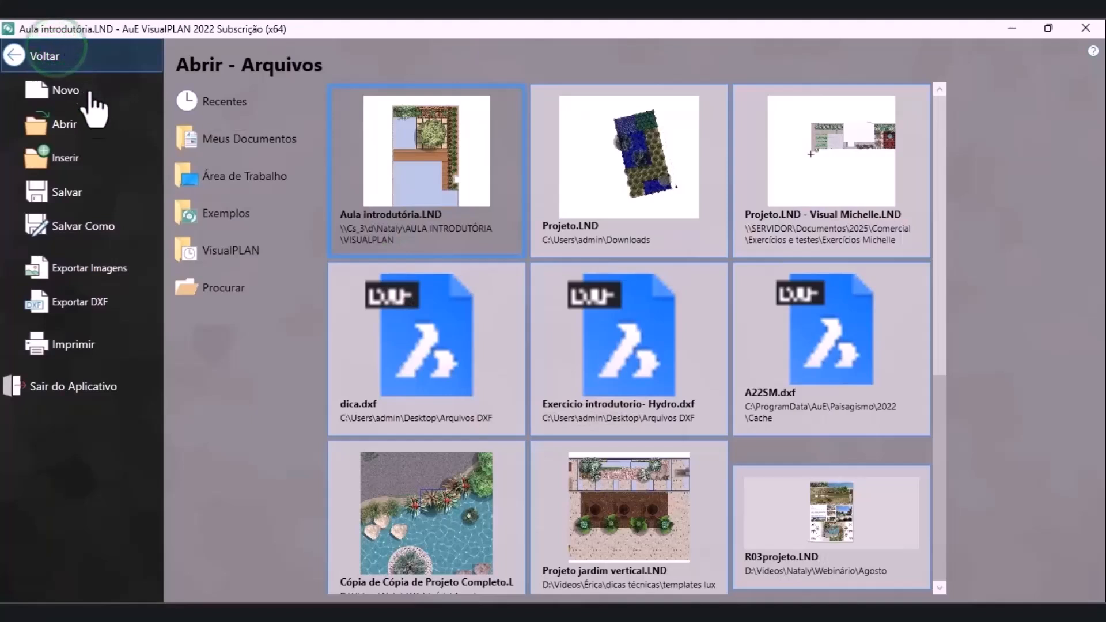
pyautogui.click(99, 268)
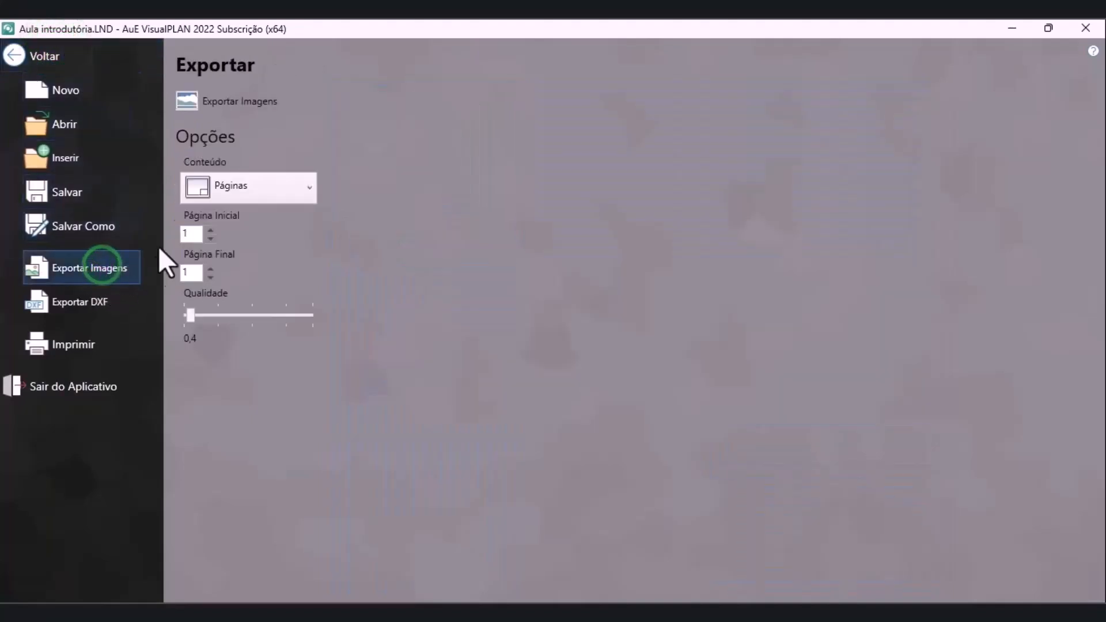
pyautogui.click(284, 185)
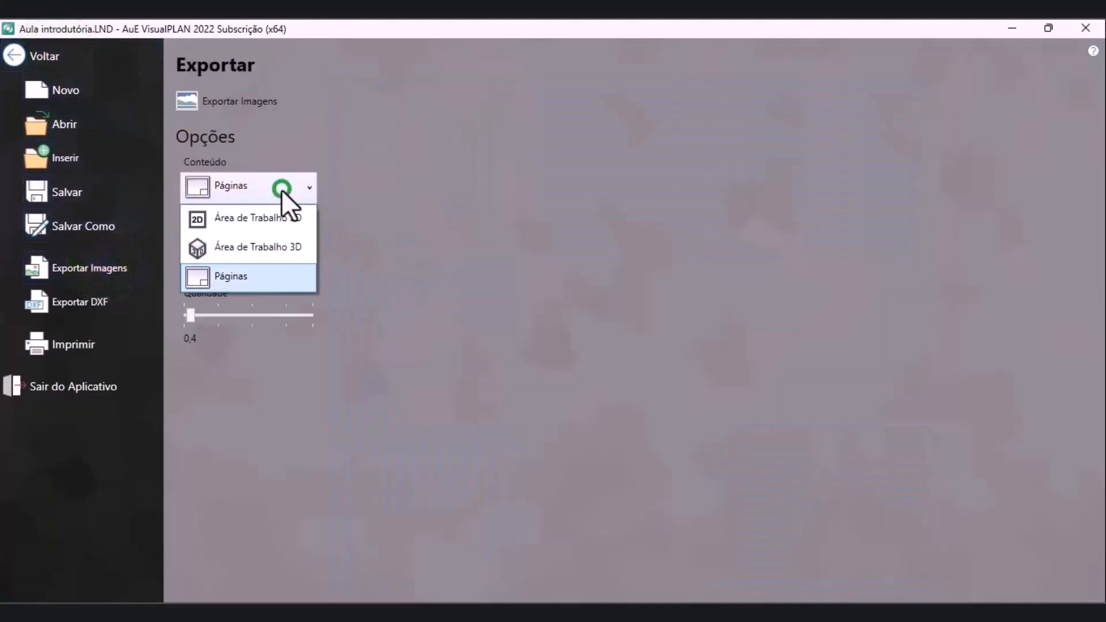
pyautogui.click(300, 247)
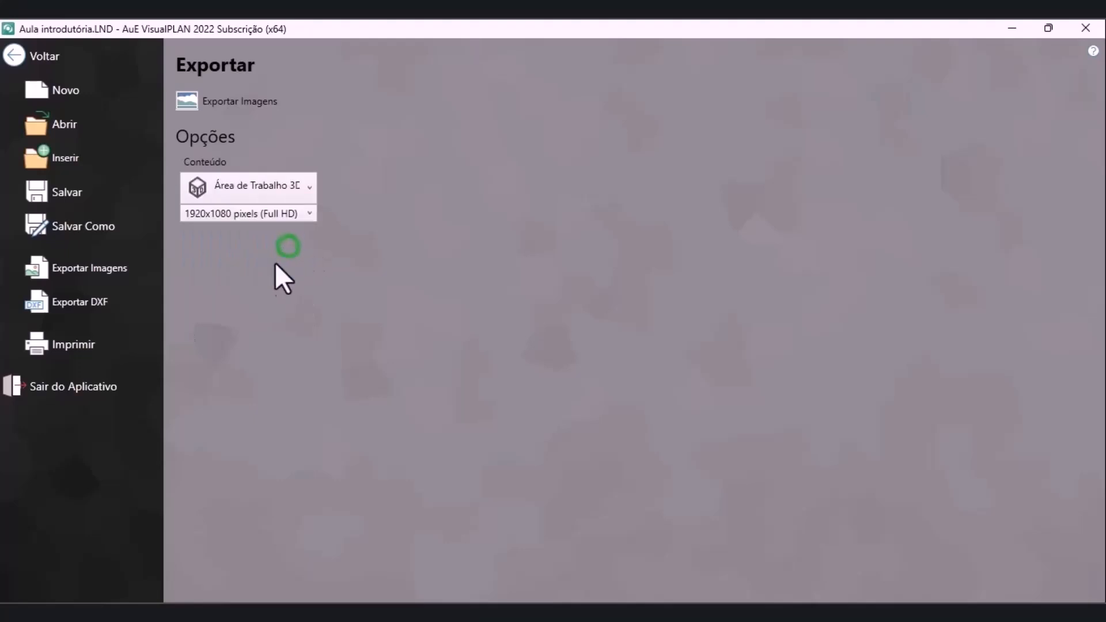
pyautogui.click(273, 215)
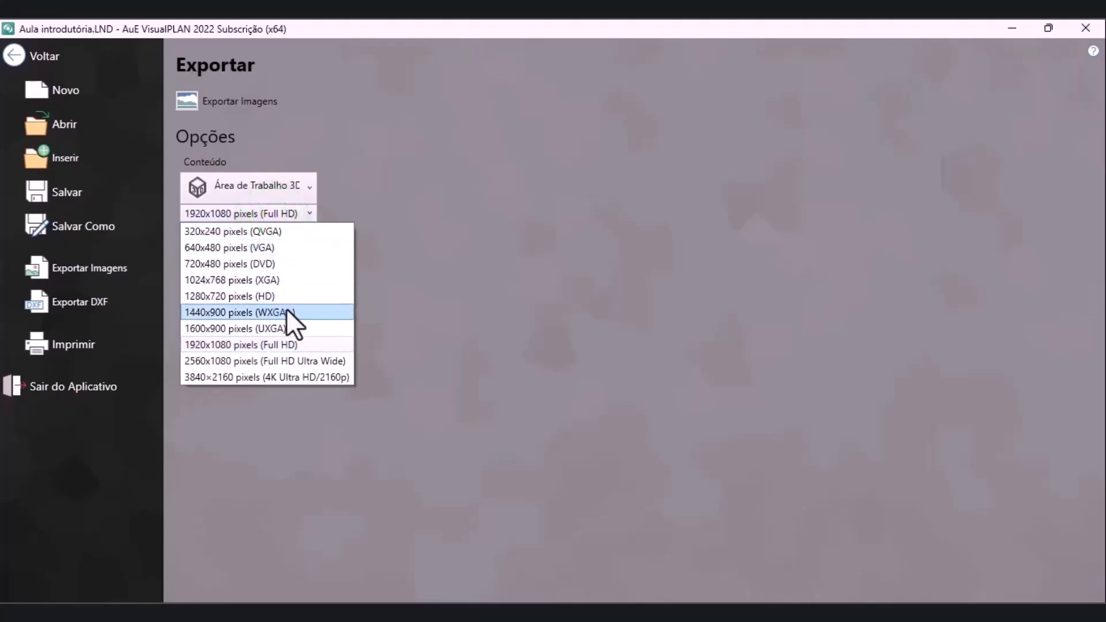
pyautogui.click(286, 343)
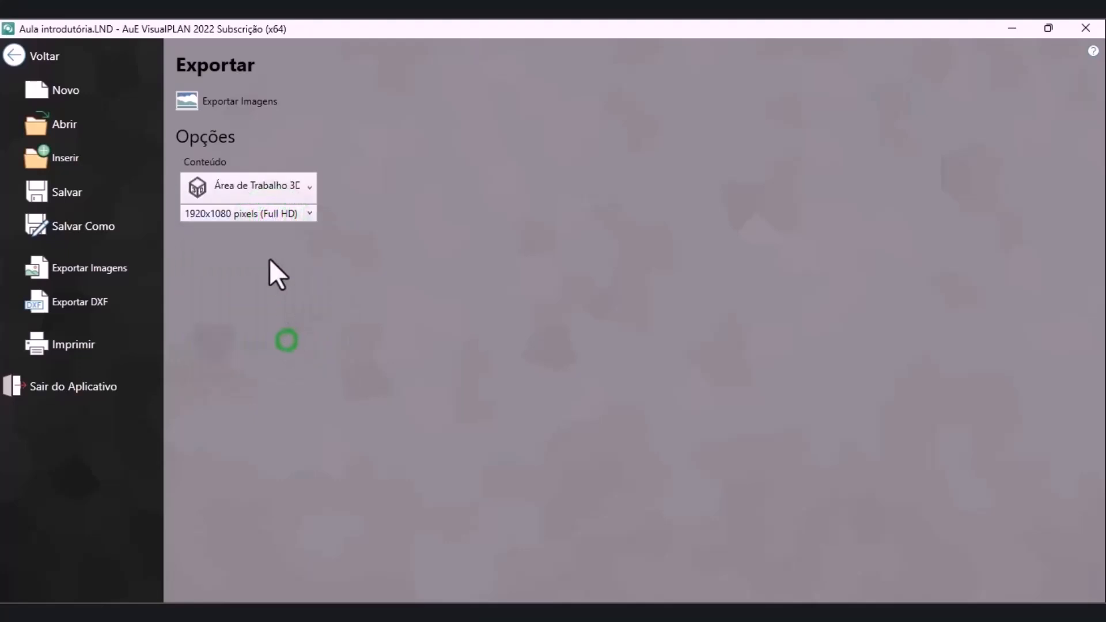
# Export the 3D view as a JPG named Imagem fachada in the VISUALPLAN folder and view the exported image
pyautogui.click(233, 107)
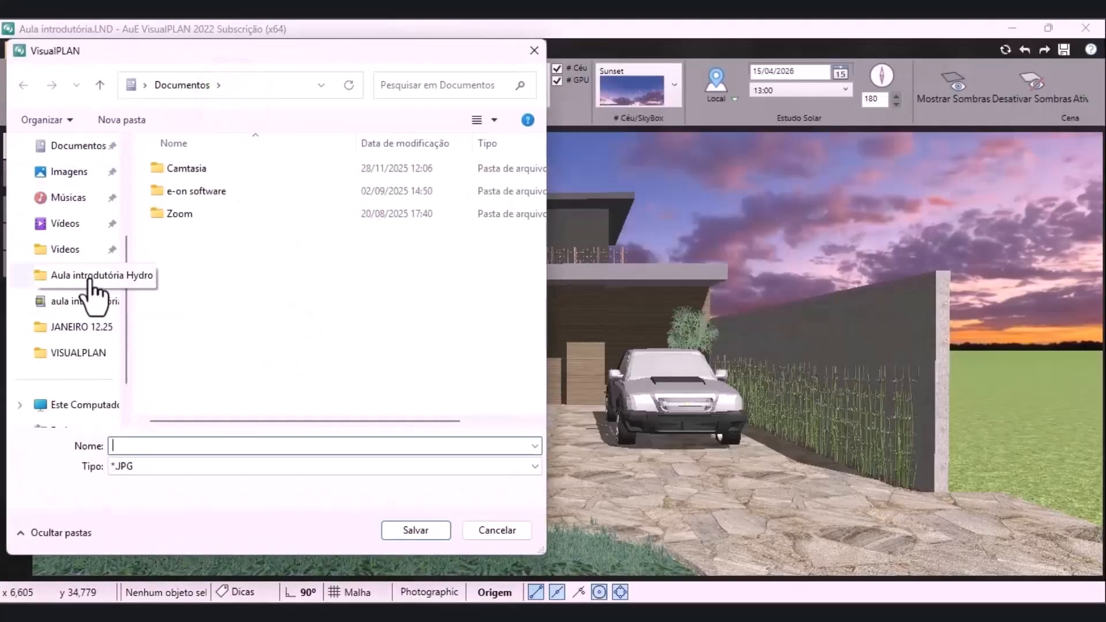
pyautogui.click(86, 354)
pyautogui.click(265, 446)
pyautogui.write('Imagem fa')
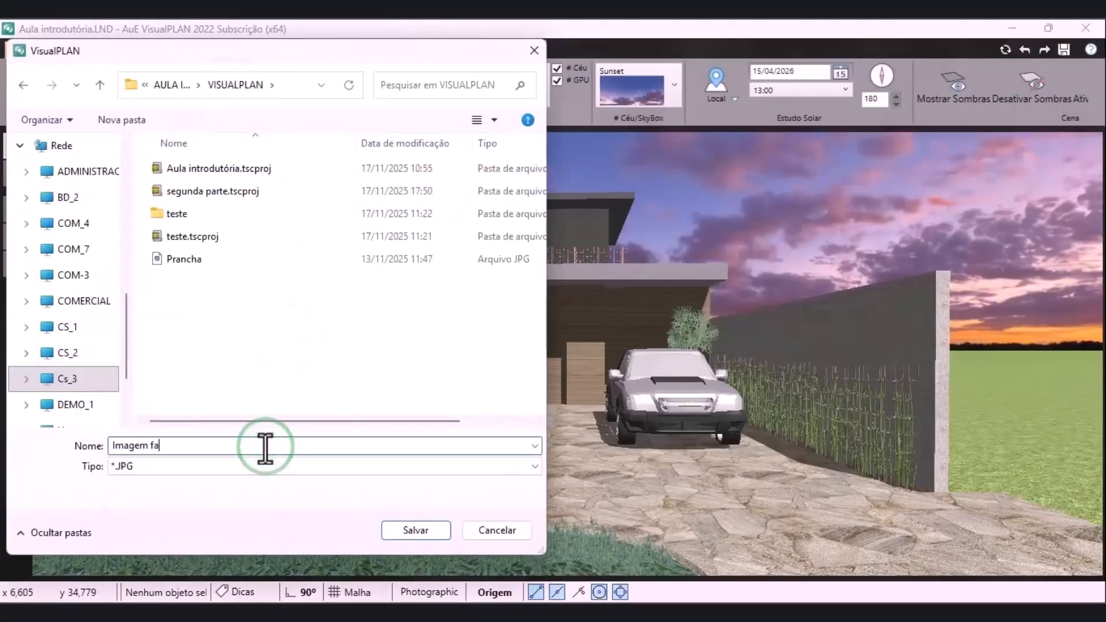
pyautogui.press('Return')
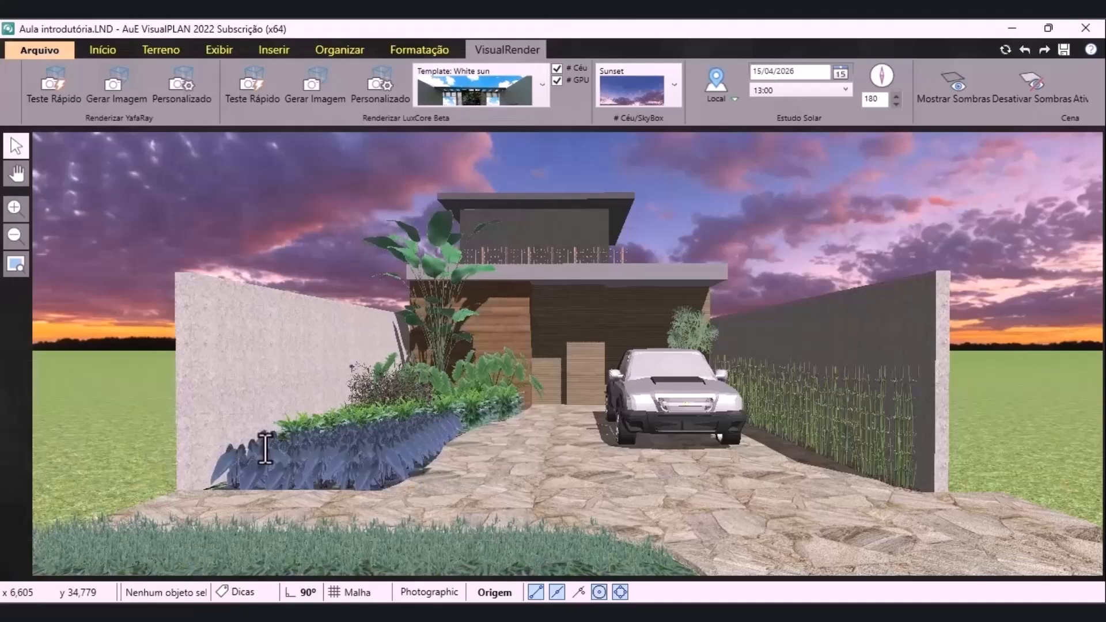
pyautogui.click(591, 613)
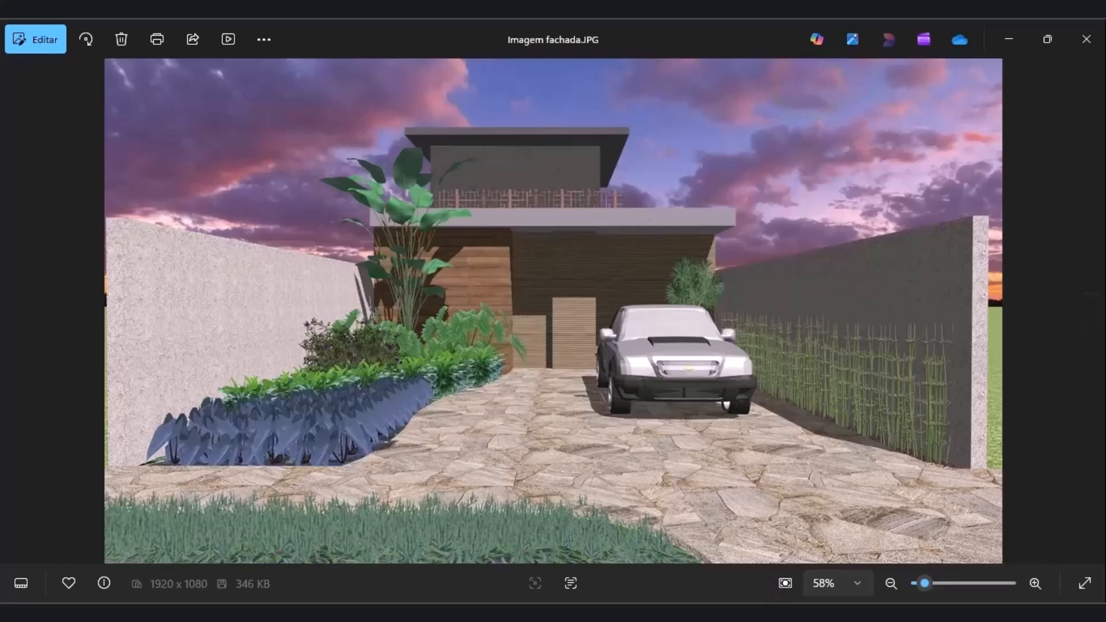
pyautogui.click(805, 613)
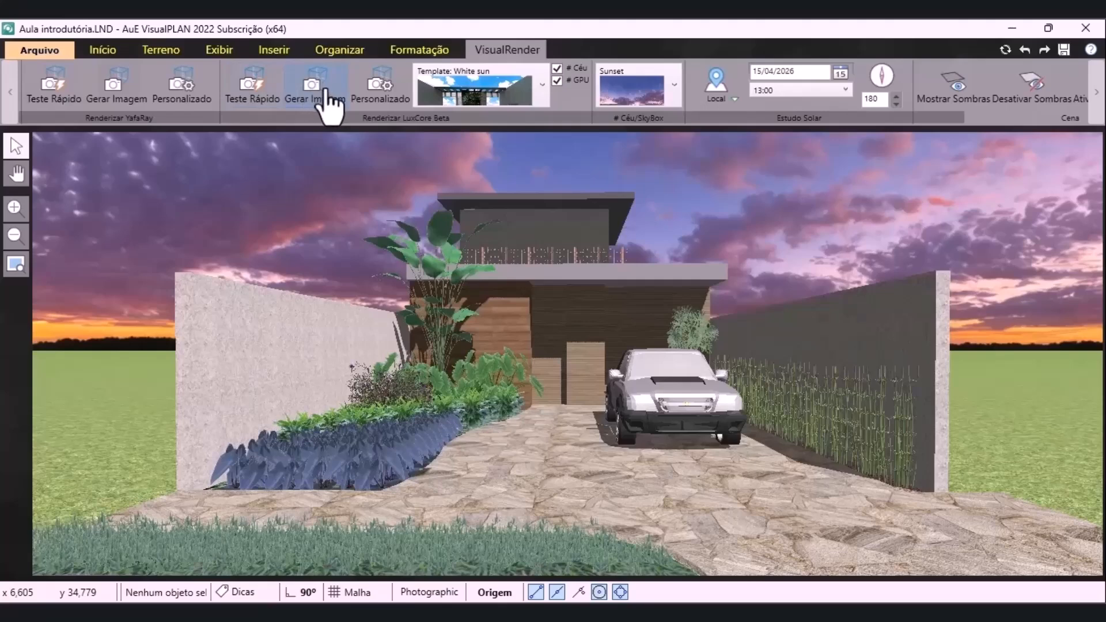
# Check the custom LuxCore render sizes and generate a LuxCore render of the facade scene
pyautogui.click(373, 97)
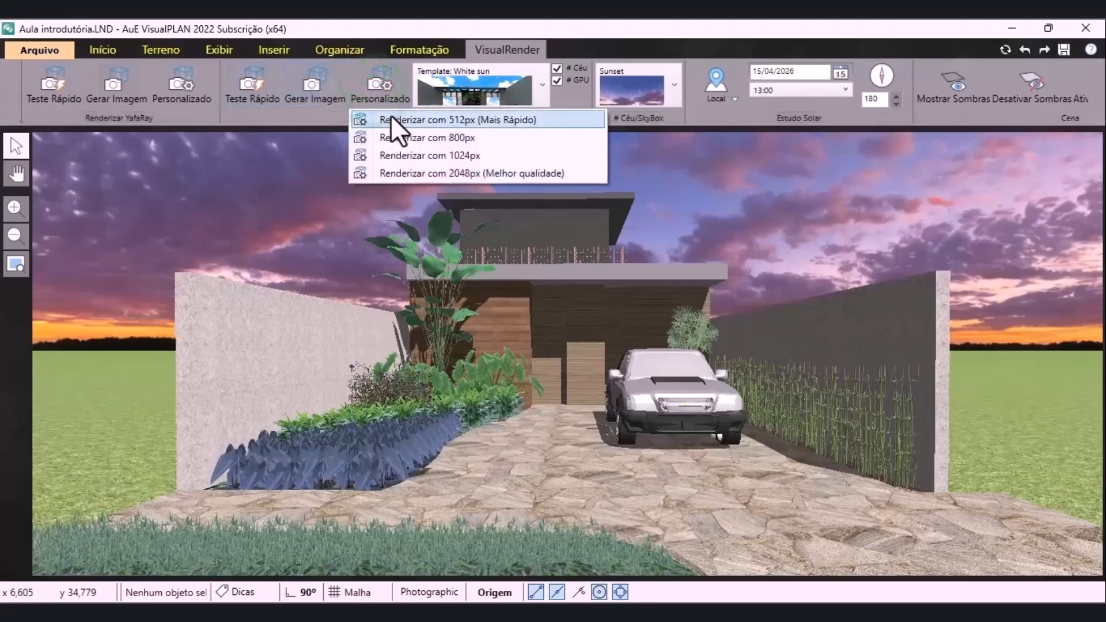
pyautogui.click(320, 92)
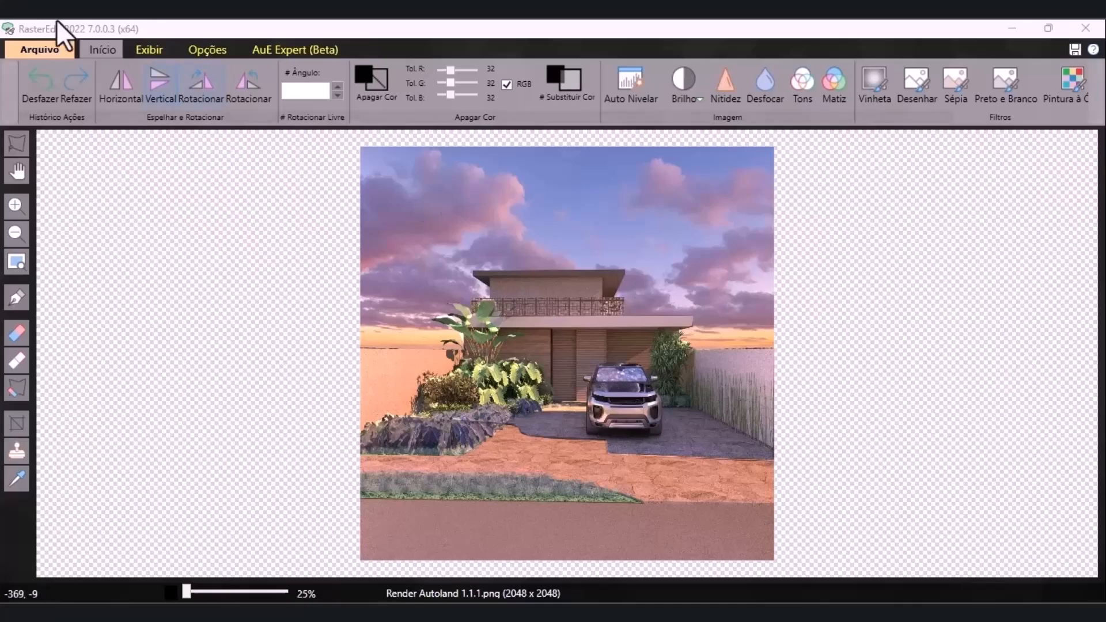
# In RasterEdit, open the transparent PNG render Render Autoland 1yafaray.png from the VISUALPLAN folder
pyautogui.click(36, 49)
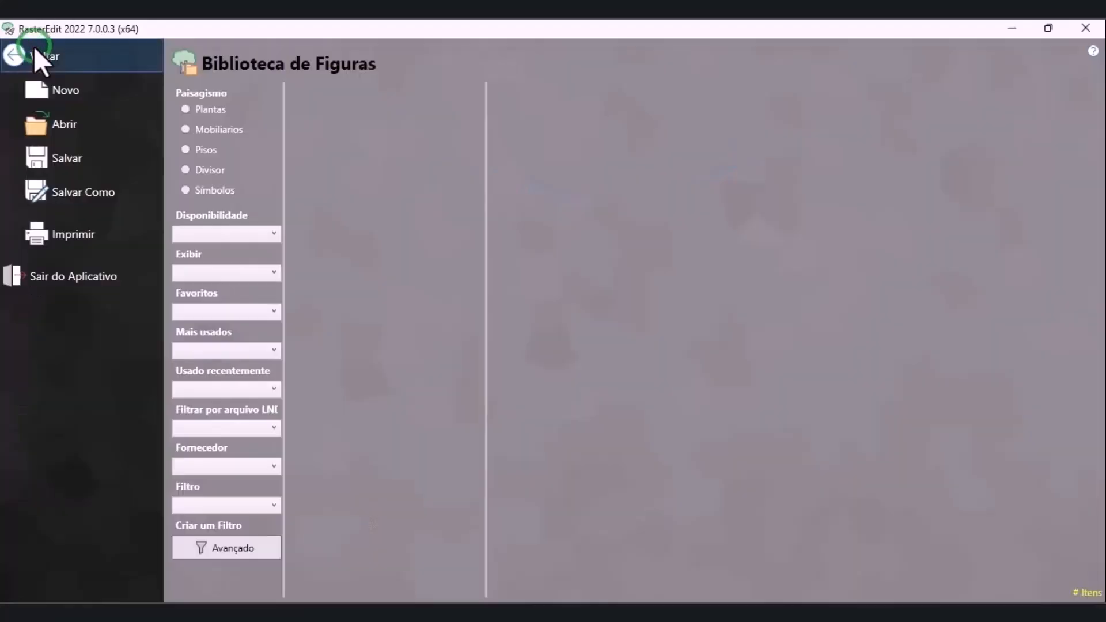
pyautogui.click(67, 124)
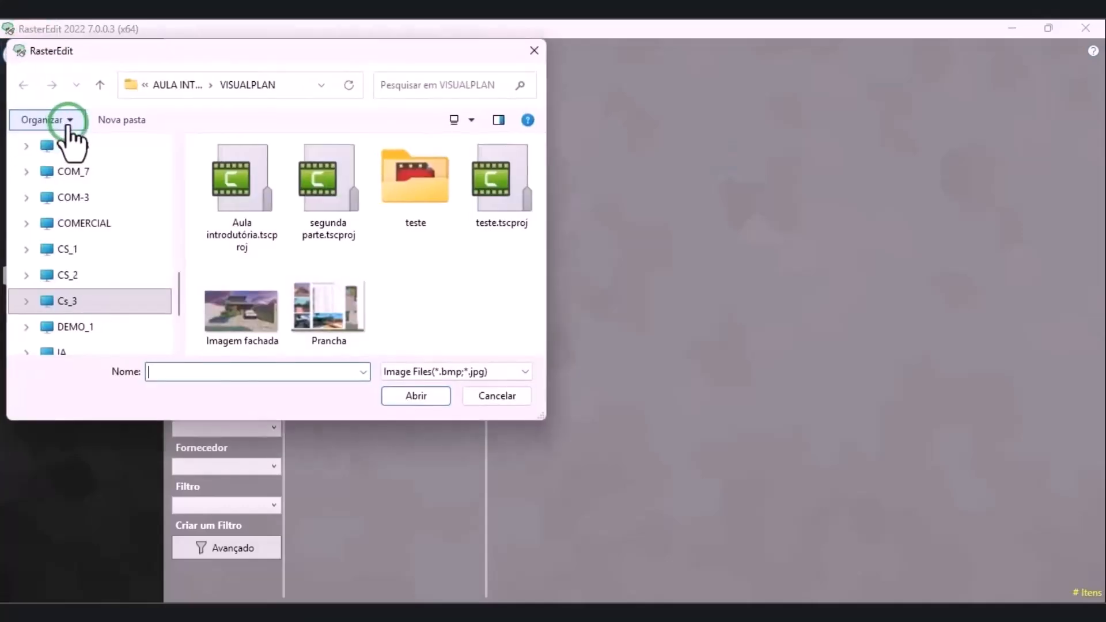
pyautogui.click(444, 372)
pyautogui.click(441, 399)
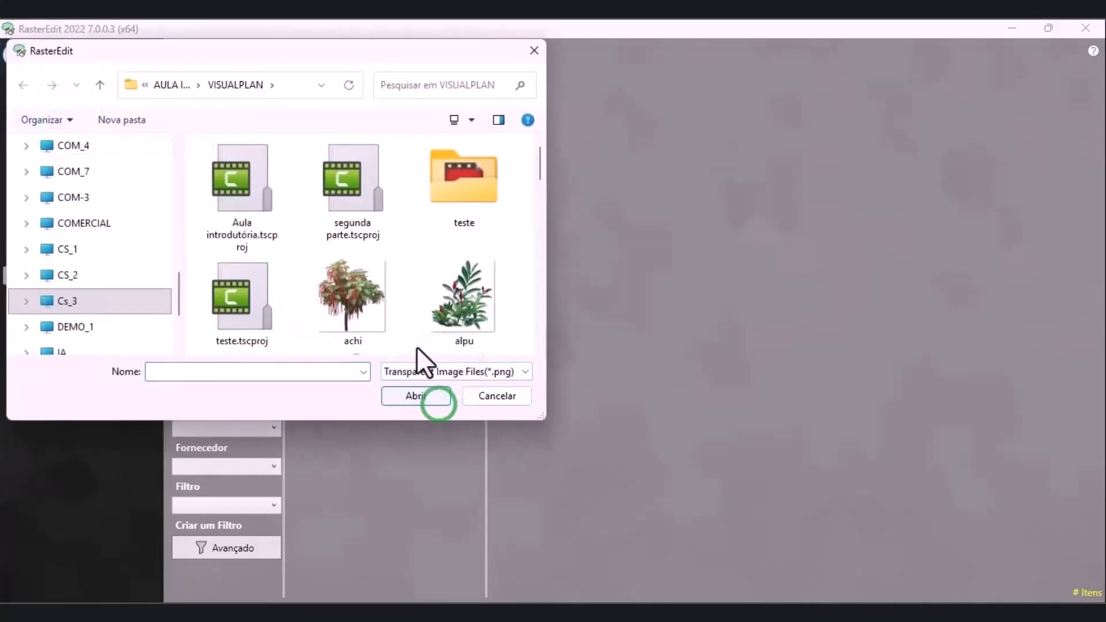
pyautogui.scroll(-5, 454, 249)
pyautogui.scroll(-3, 454, 250)
pyautogui.doubleClick(463, 223)
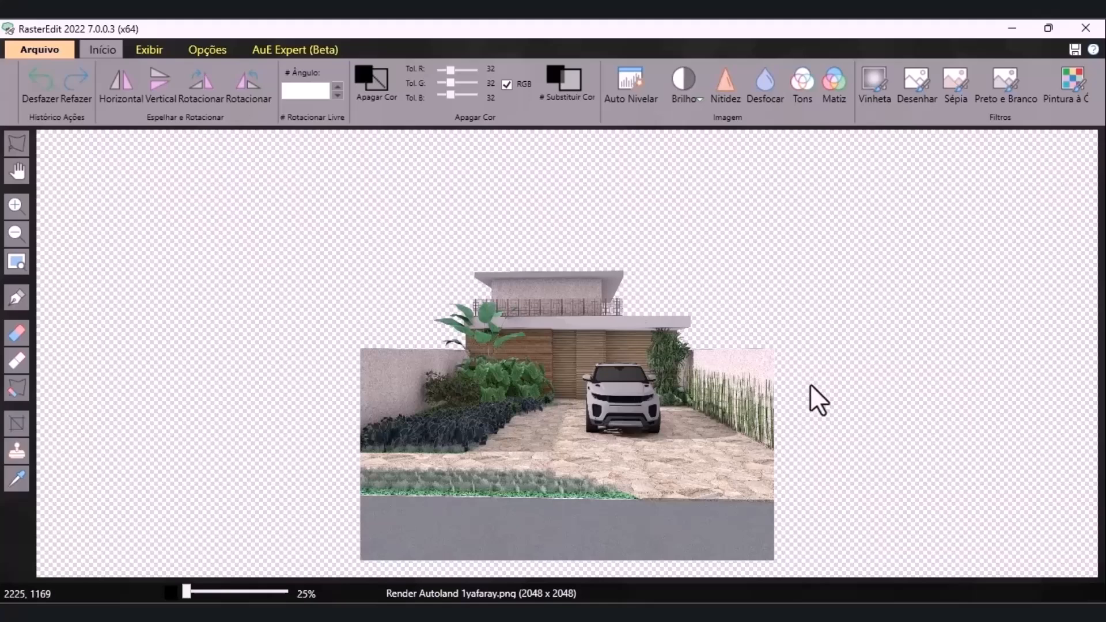
# Save the open render as a PNG named render in the VISUALPLAN folder, closing RasterEdit when done
pyautogui.click(40, 50)
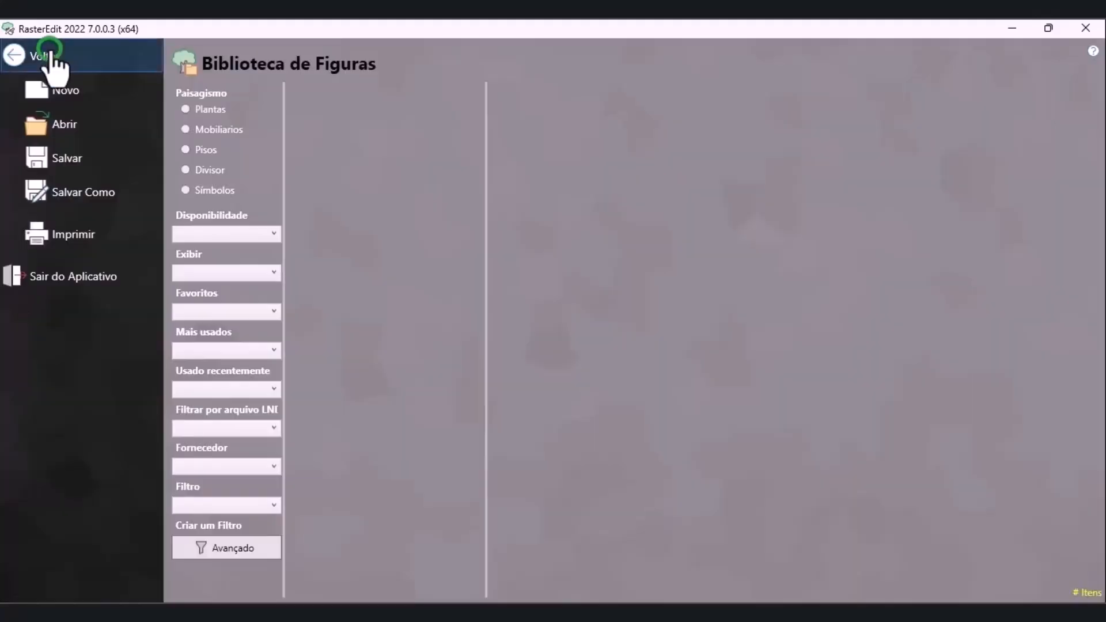
pyautogui.click(78, 199)
pyautogui.click(144, 314)
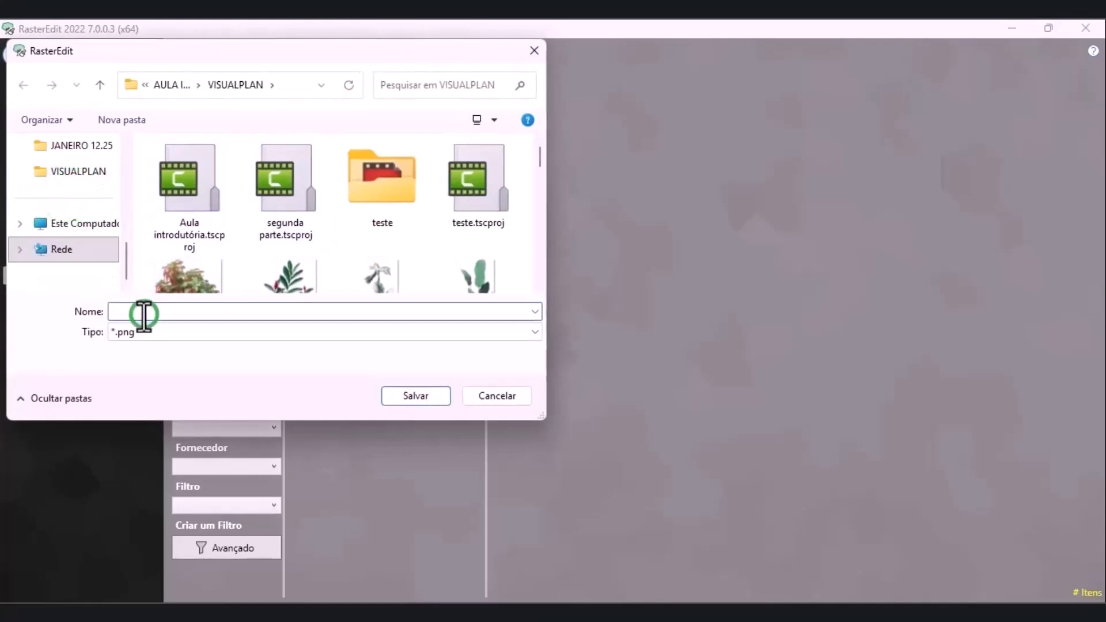
pyautogui.write('render')
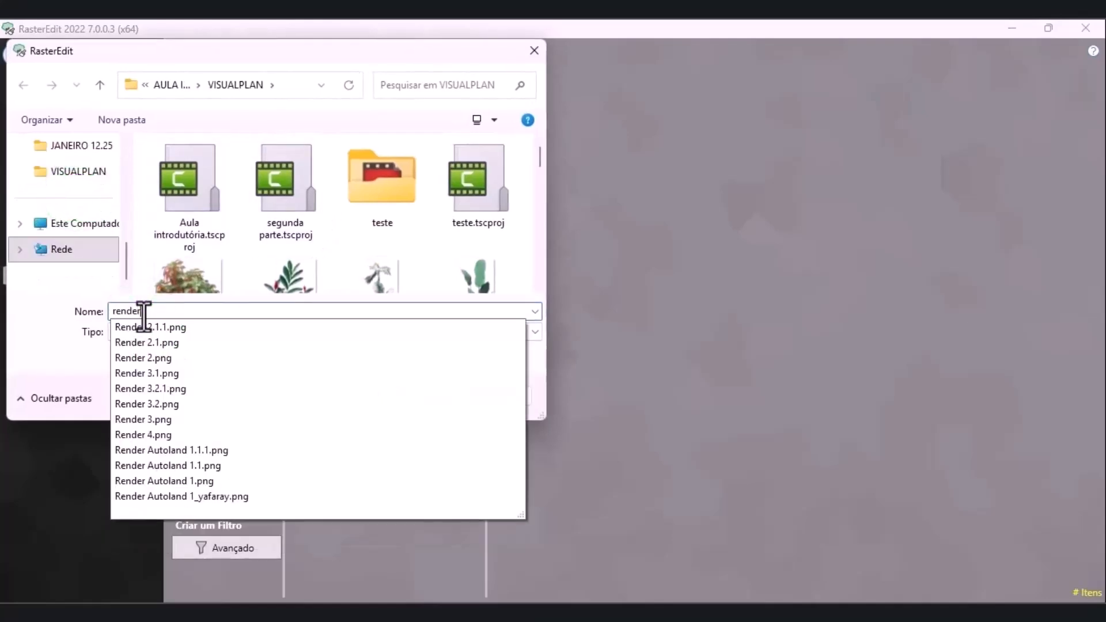
pyautogui.click(32, 341)
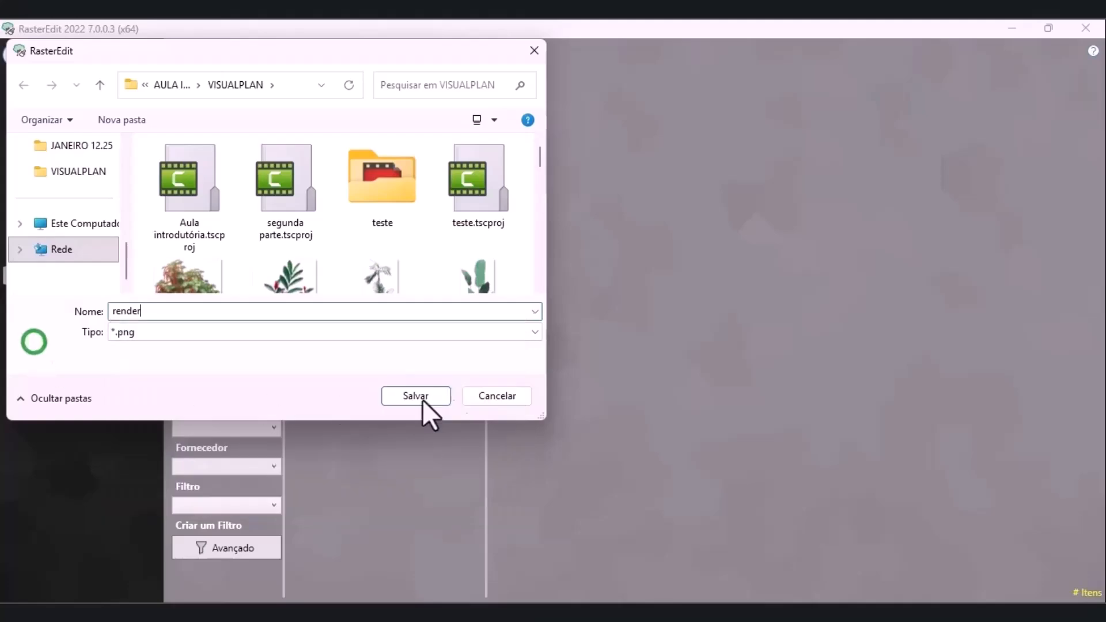
pyautogui.click(447, 405)
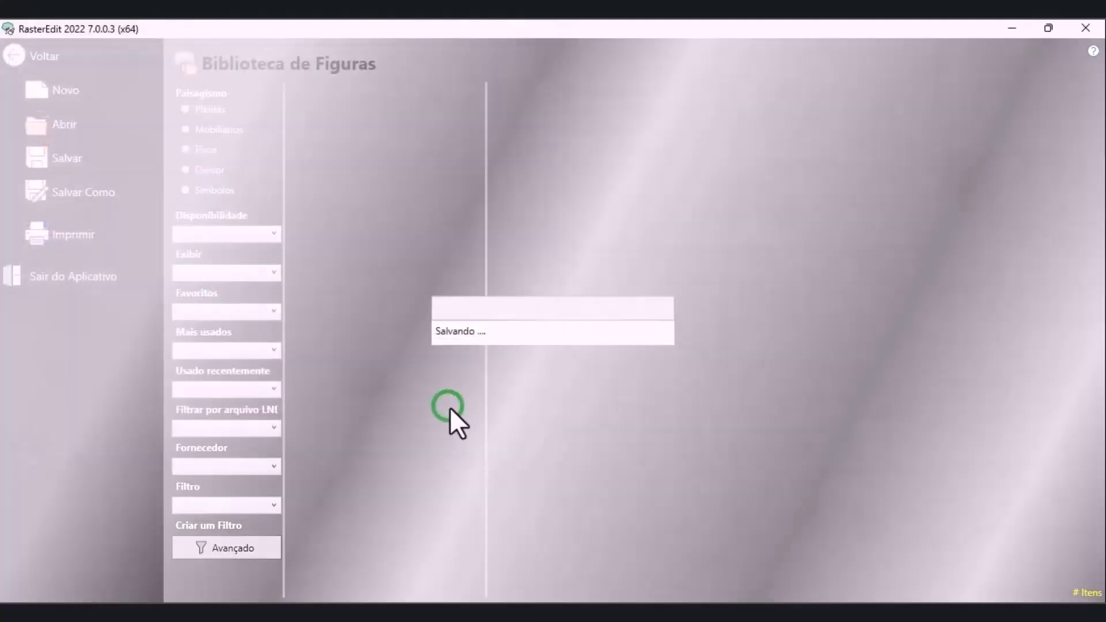
pyautogui.click(1086, 27)
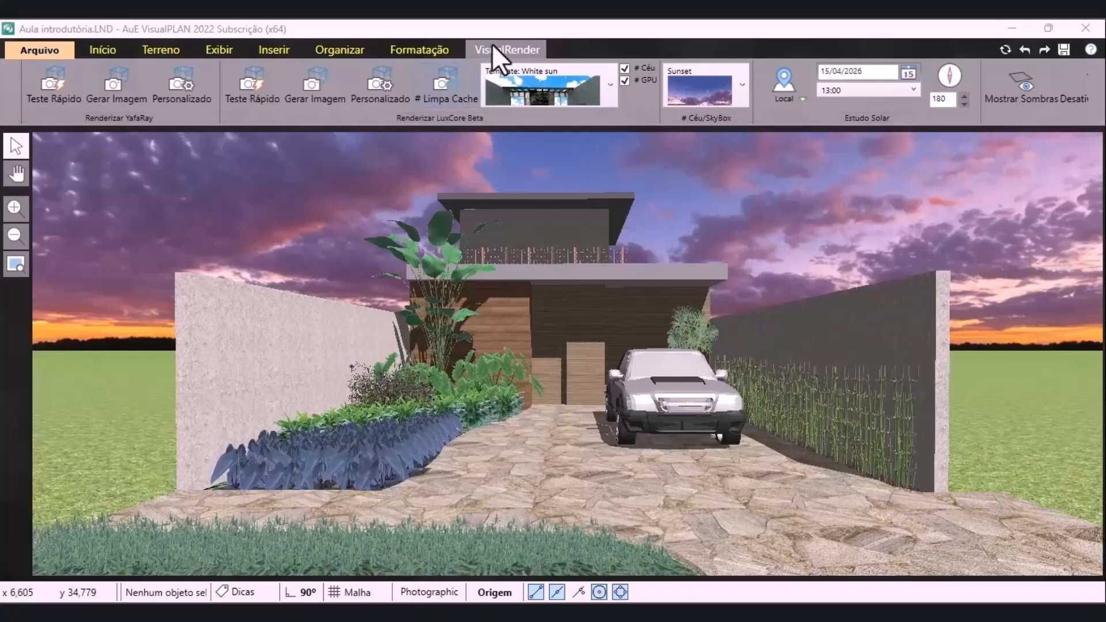
# Back in VisualPLAN, review the list of saved cameras for the 3D scene
pyautogui.click(216, 49)
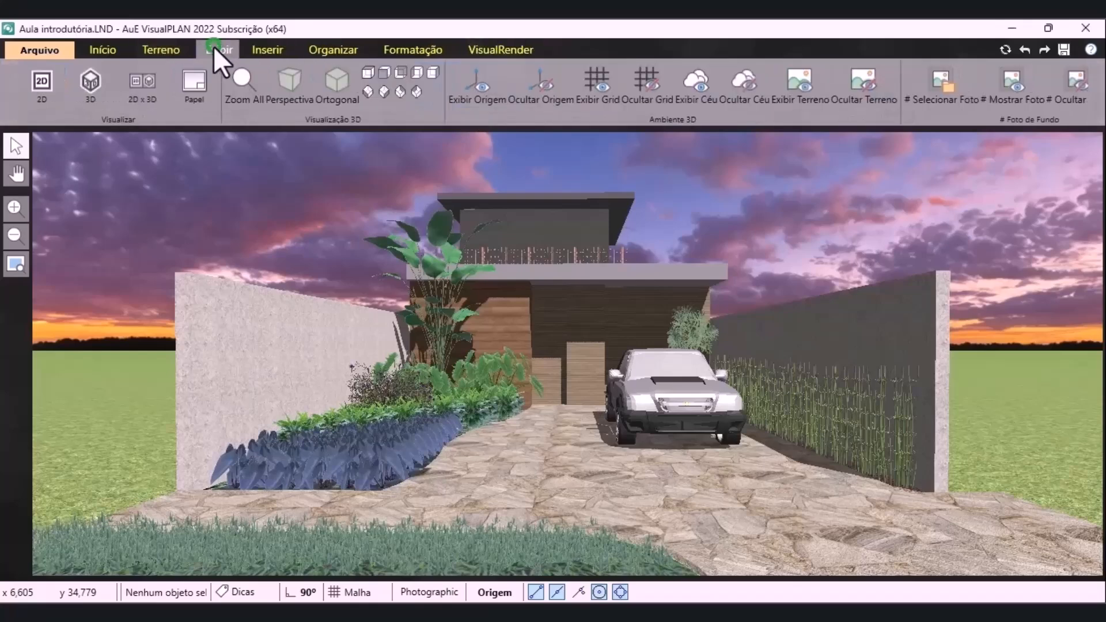
pyautogui.click(243, 110)
pyautogui.scroll(-3, 271, 116)
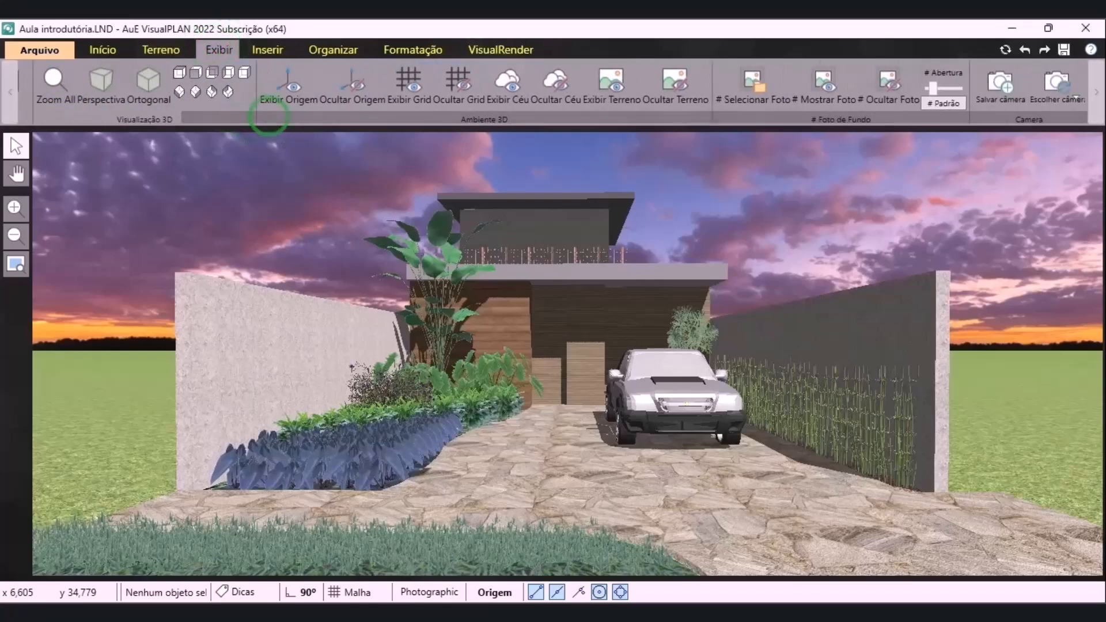
pyautogui.click(1063, 95)
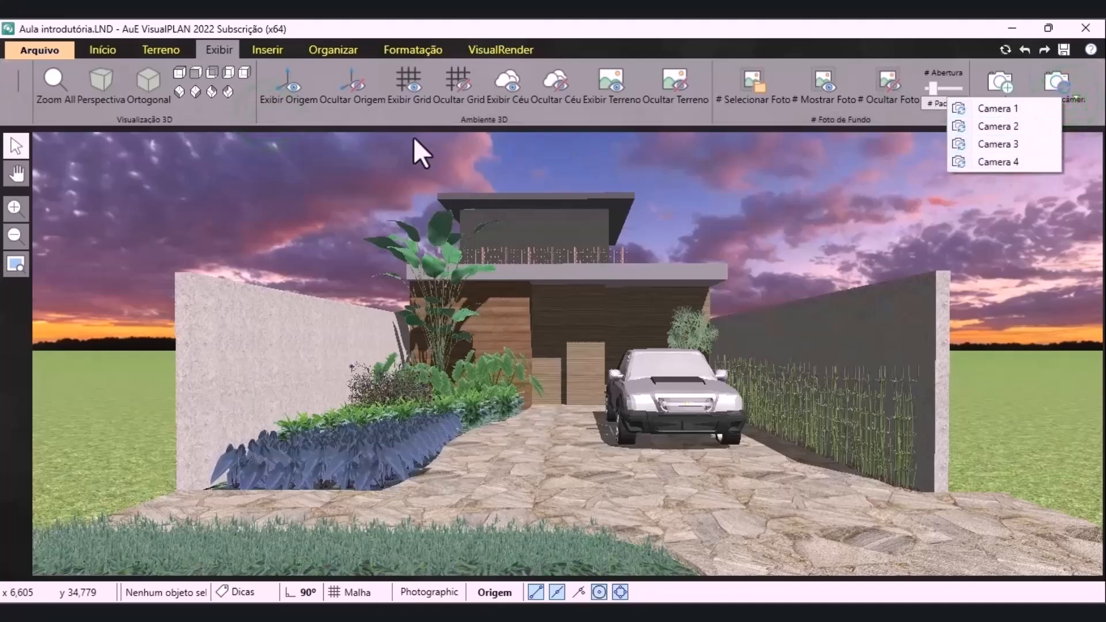
pyautogui.scroll(3, 462, 115)
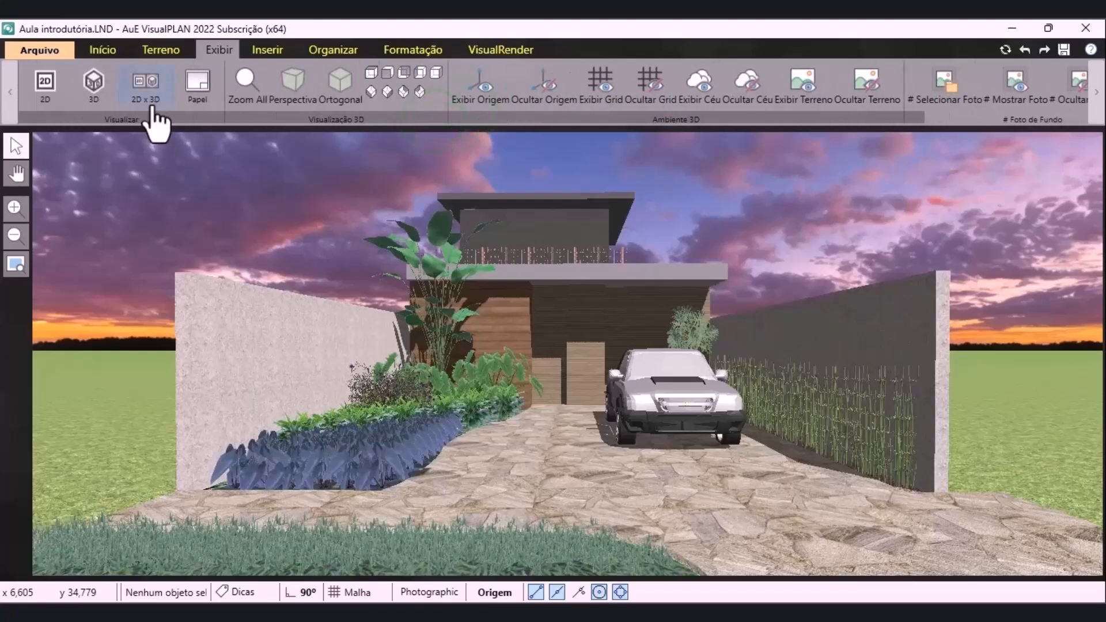
# Switch the project to the paper layout and bring the whole page into view
pyautogui.click(200, 81)
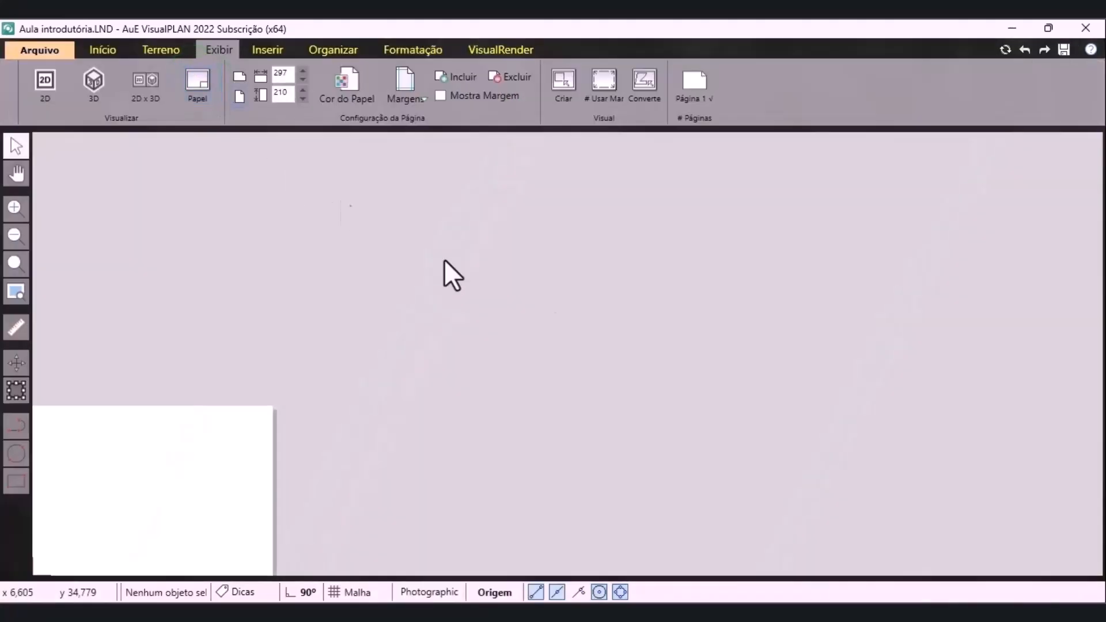
pyautogui.click(13, 292)
pyautogui.click(16, 173)
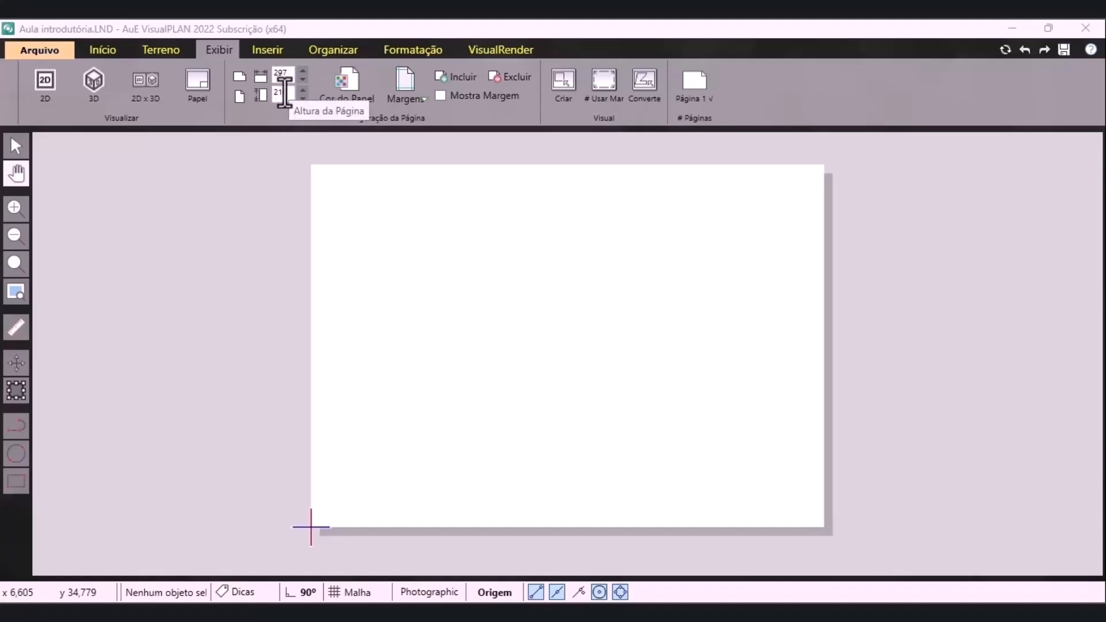
# Set the layout page's height to 420
pyautogui.doubleClick(284, 92)
pyautogui.write('42')
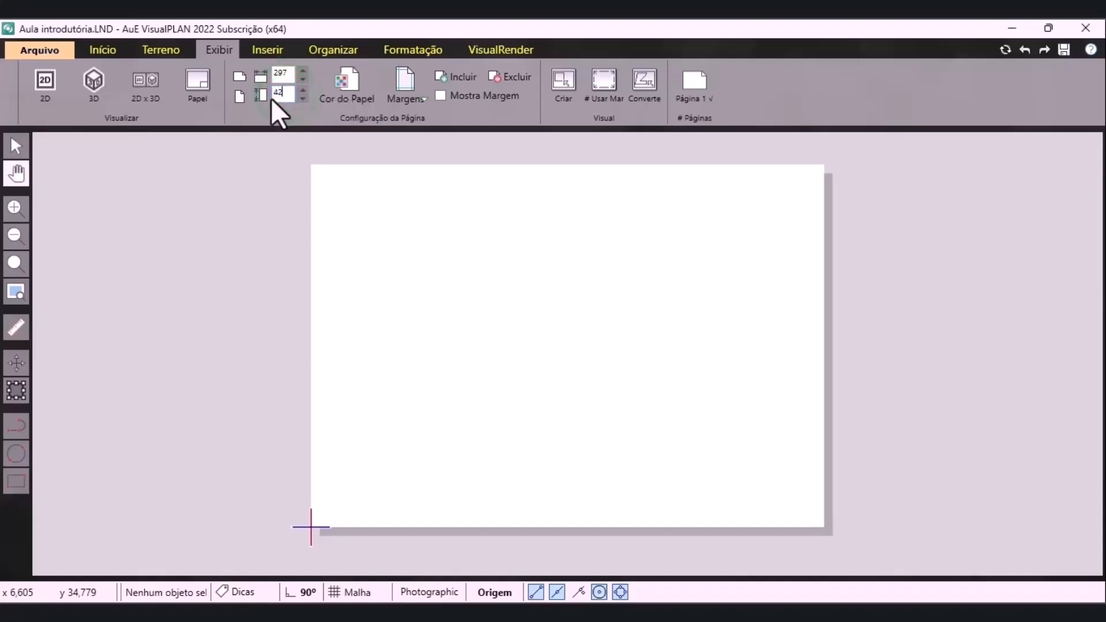
pyautogui.write('0')
pyautogui.scroll(-4, 373, 449)
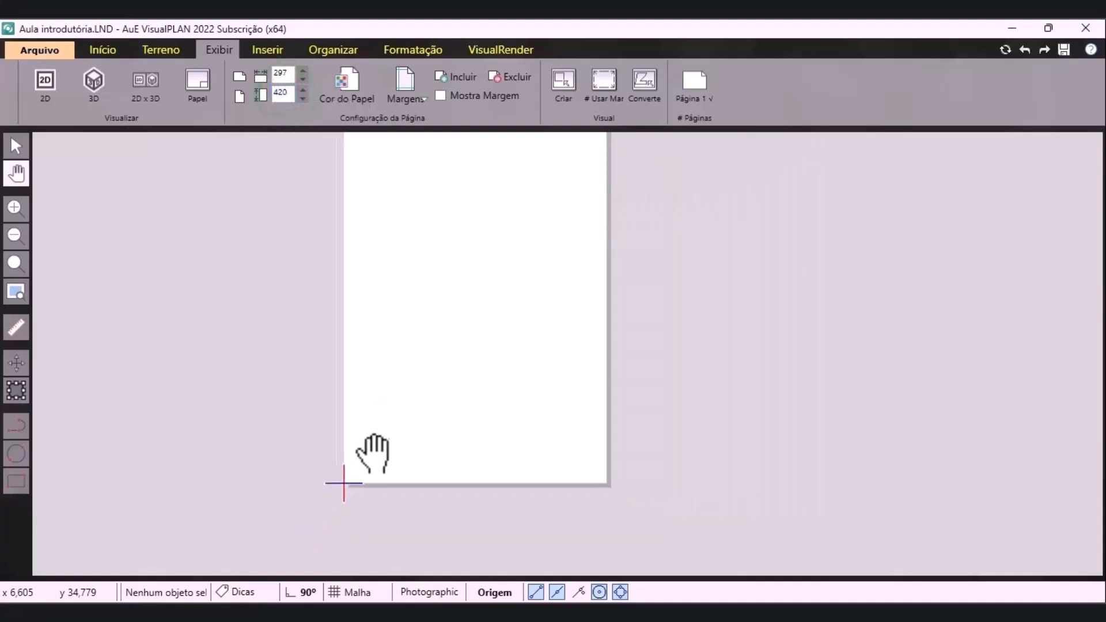
pyautogui.scroll(1, 422, 378)
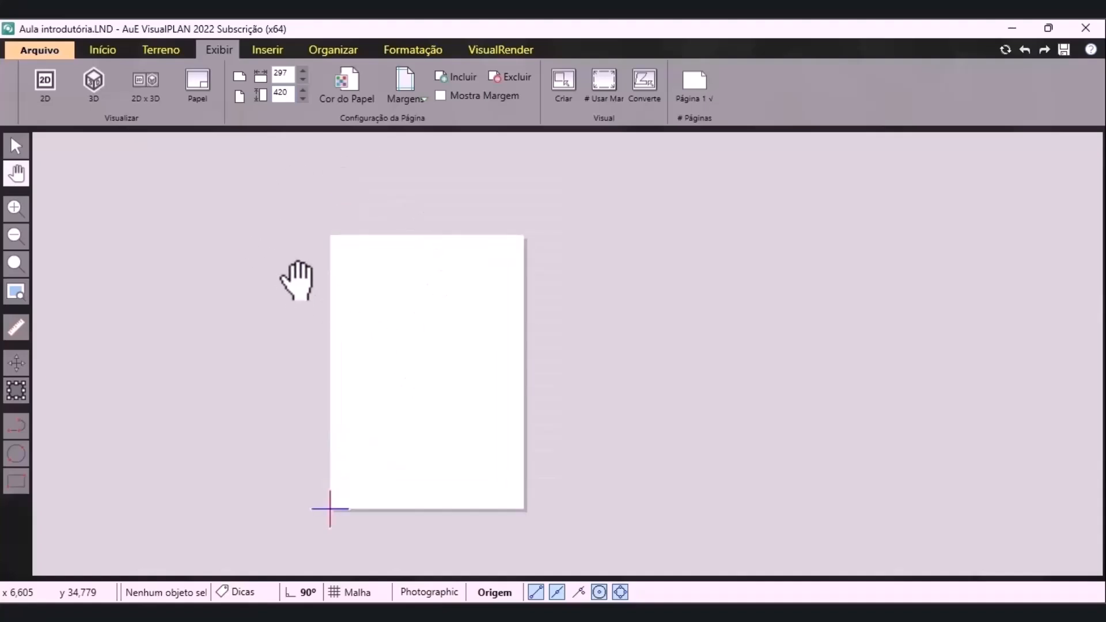
# Resize the layout page to a height of 297 and a width of 420
pyautogui.moveTo(291, 94); pyautogui.dragTo(267, 80)
pyautogui.write('297')
pyautogui.moveTo(289, 73); pyautogui.dragTo(265, 77)
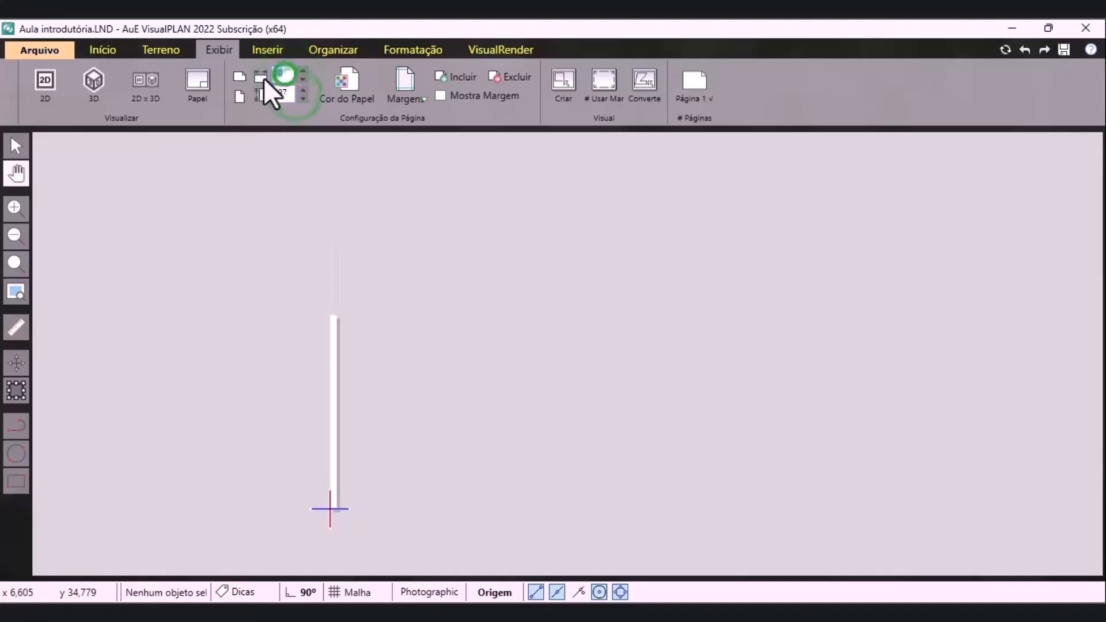
pyautogui.write('420')
pyautogui.scroll(3, 398, 486)
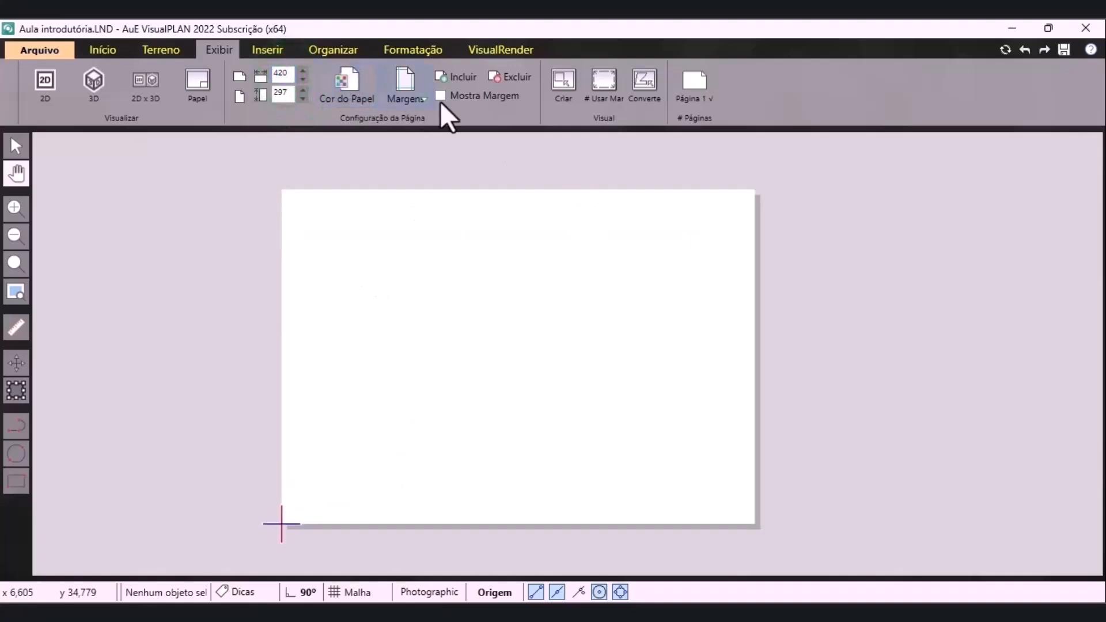
# Review the page margin presets and create a plan viewport that fills the area inside the page margins
pyautogui.click(421, 97)
pyautogui.scroll(-3, 511, 184)
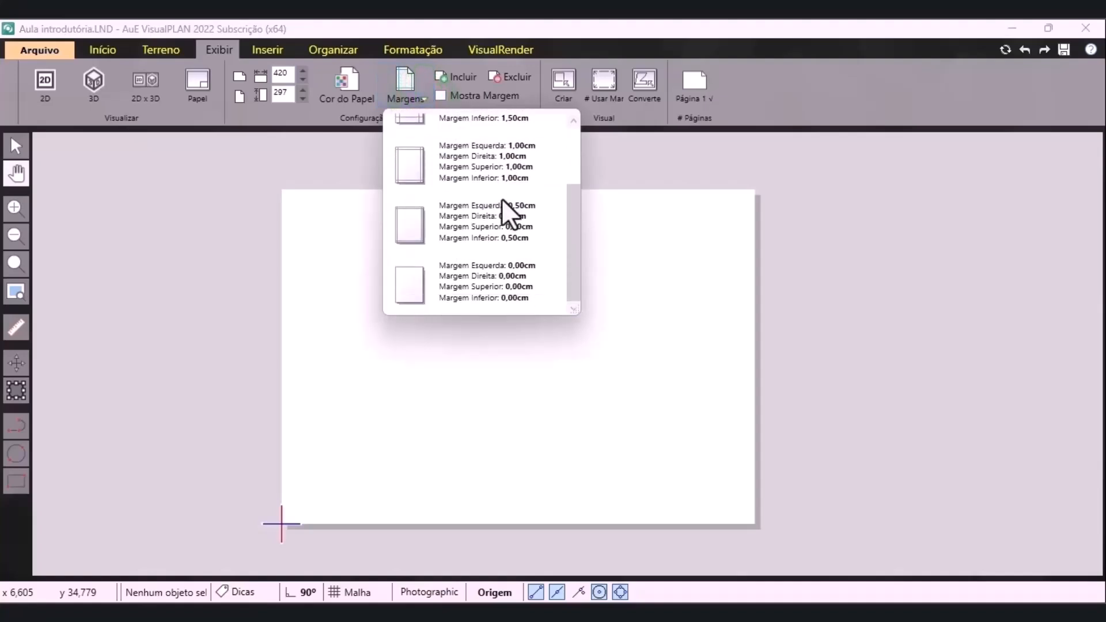
pyautogui.click(747, 93)
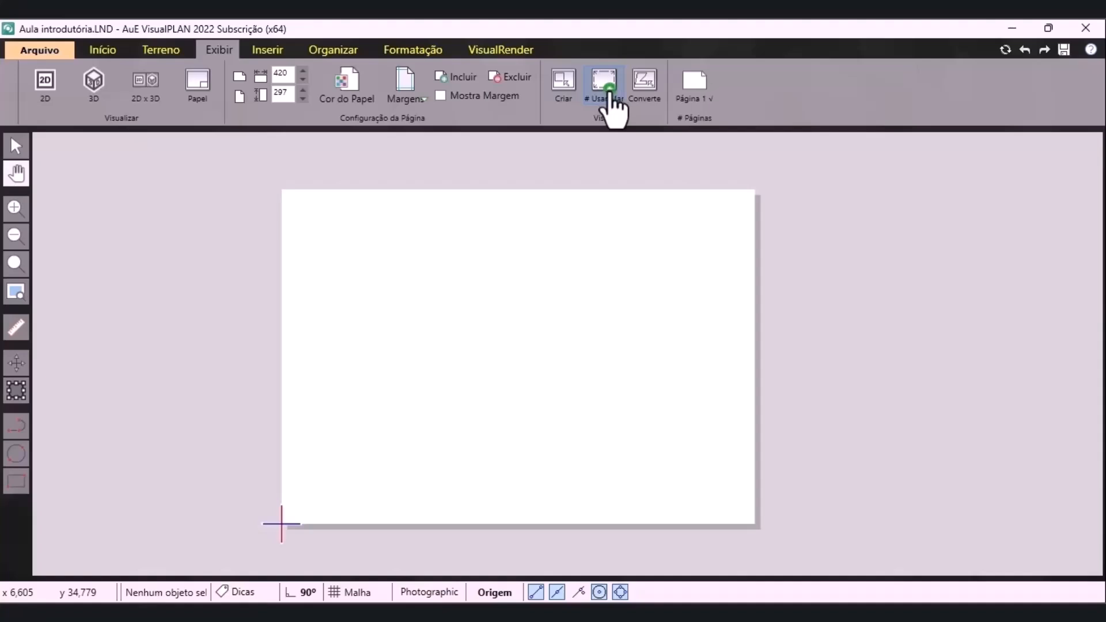
pyautogui.click(609, 91)
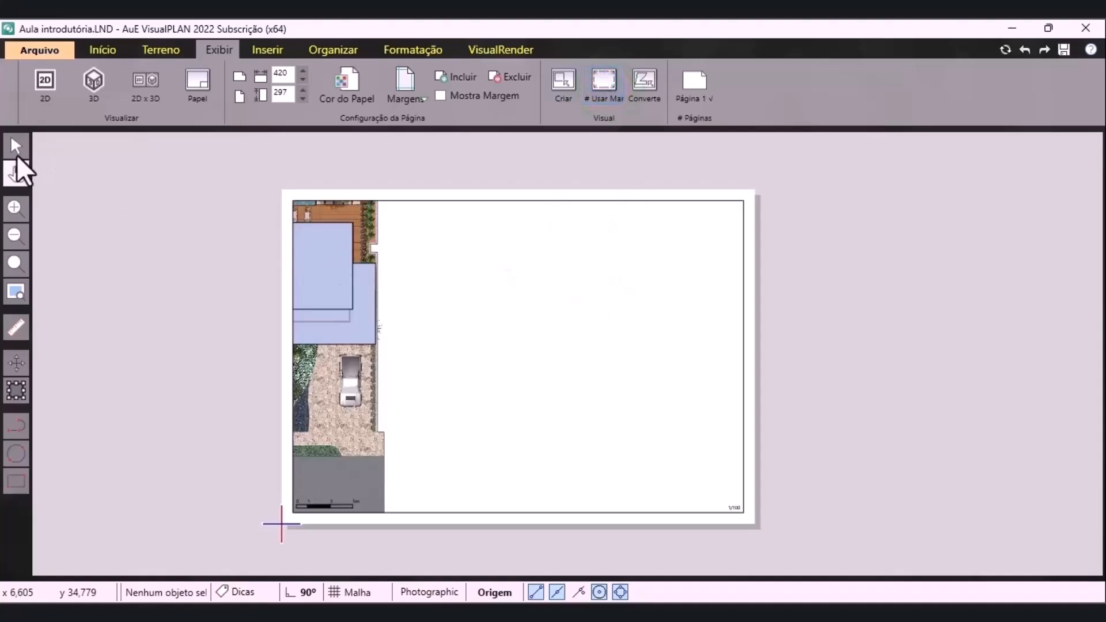
# Select the plan viewport and reposition the drawing inside it near the right edge of the page
pyautogui.click(15, 146)
pyautogui.click(424, 280)
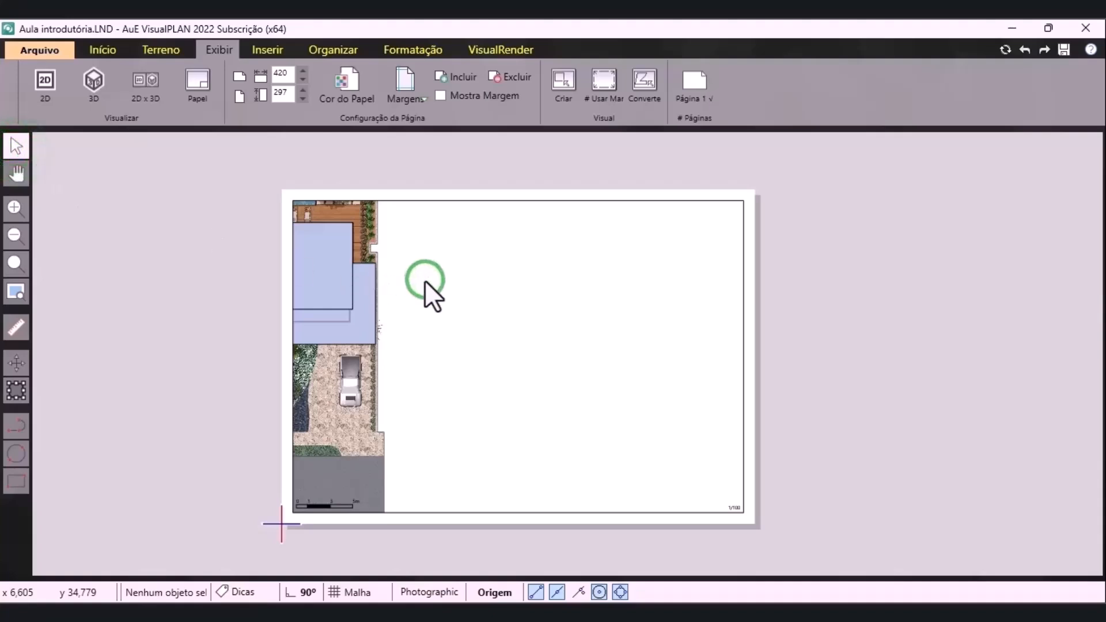
pyautogui.click(416, 213)
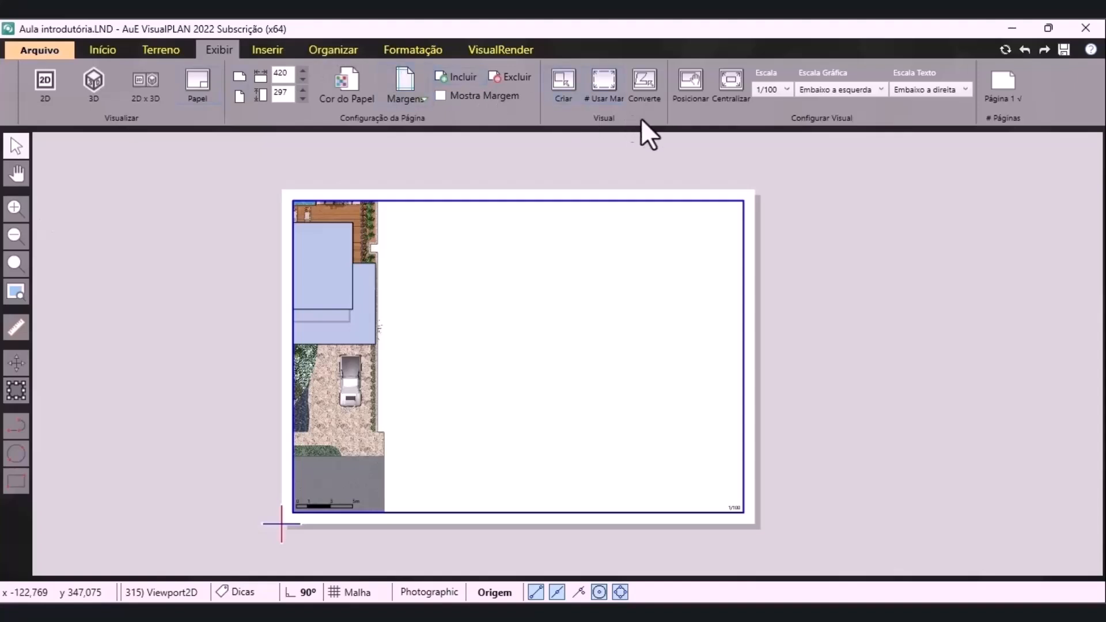
pyautogui.click(694, 81)
pyautogui.moveTo(537, 333)
pyautogui.mouseDown()
pyautogui.moveTo(634, 340)
pyautogui.moveTo(714, 381)
pyautogui.moveTo(714, 394)
pyautogui.mouseUp()
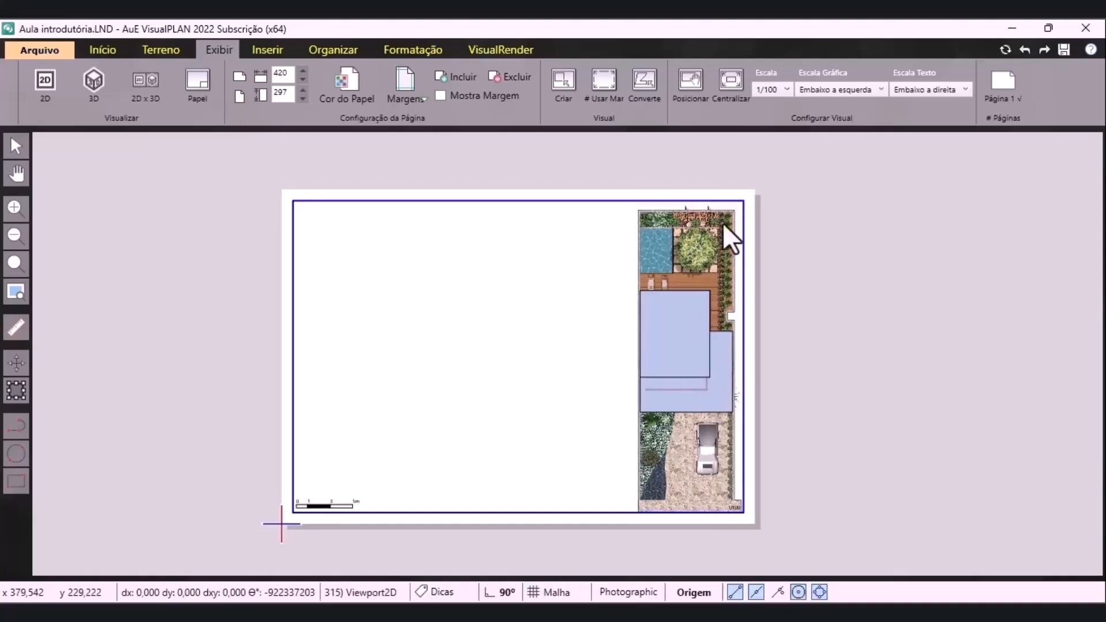
# Set the plan viewport's scale to 1/125 and reposition the drawing inside it against the right edge of the page frame
pyautogui.click(786, 91)
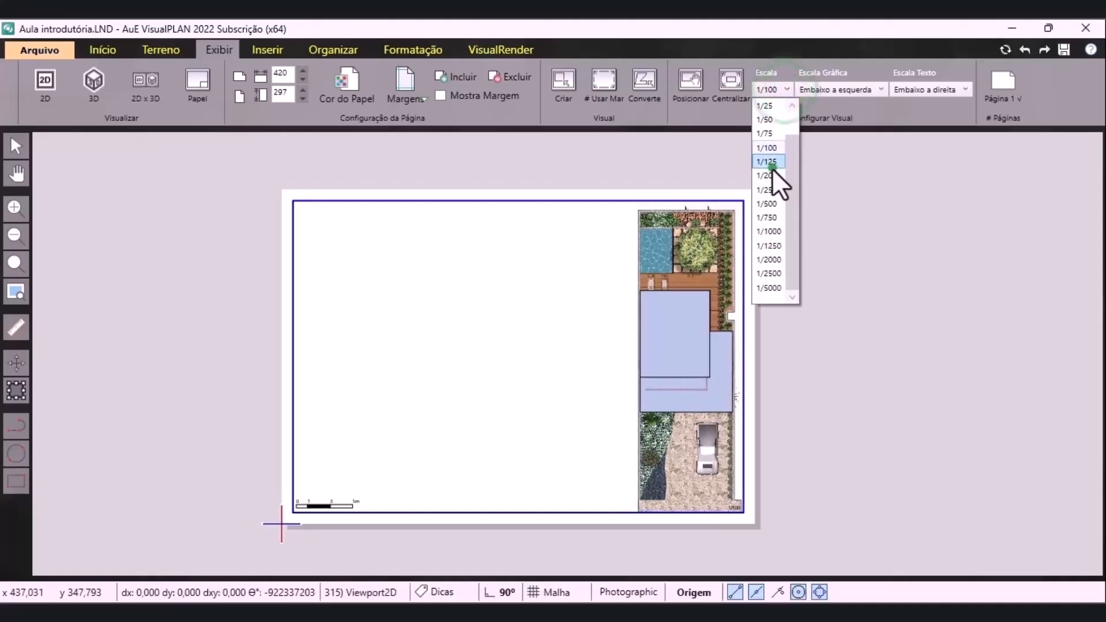
pyautogui.click(773, 171)
pyautogui.click(693, 92)
pyautogui.moveTo(520, 399)
pyautogui.mouseDown()
pyautogui.moveTo(637, 444)
pyautogui.moveTo(689, 443)
pyautogui.moveTo(706, 428)
pyautogui.mouseUp()
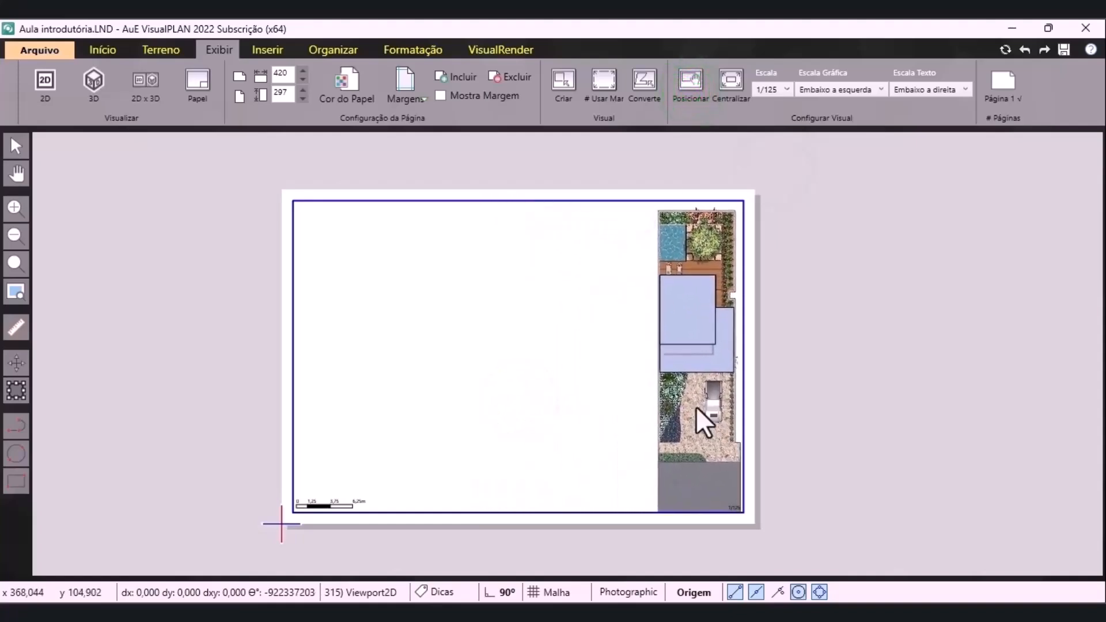
pyautogui.press('Escape')
# Remove the graphic scale and the text scale from the plan viewport and deselect it
pyautogui.click(545, 286)
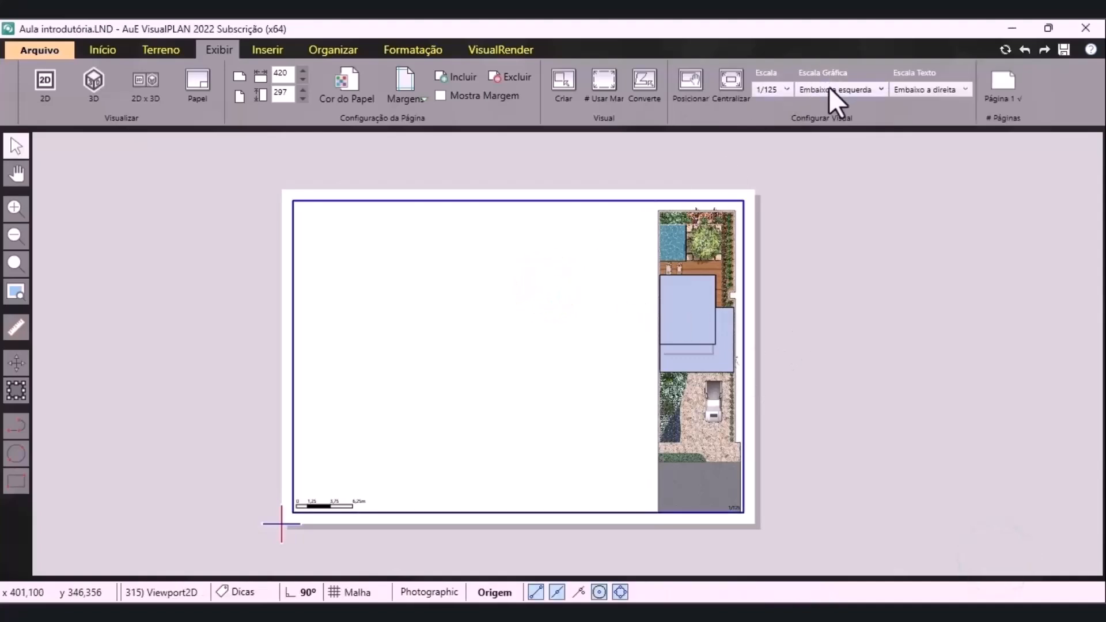
pyautogui.click(832, 89)
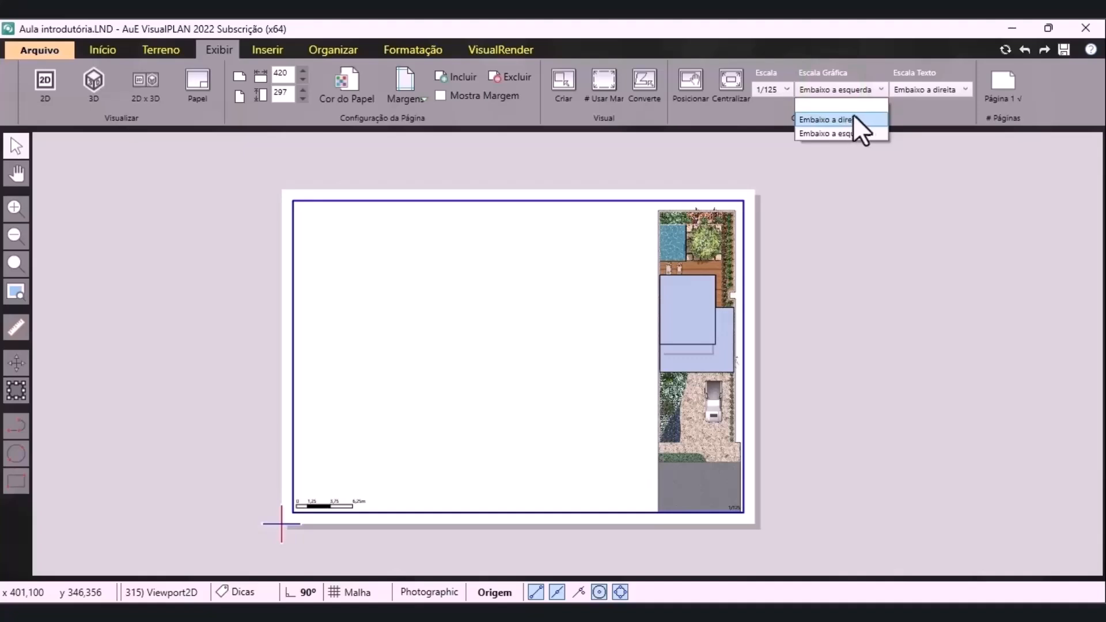
pyautogui.click(869, 107)
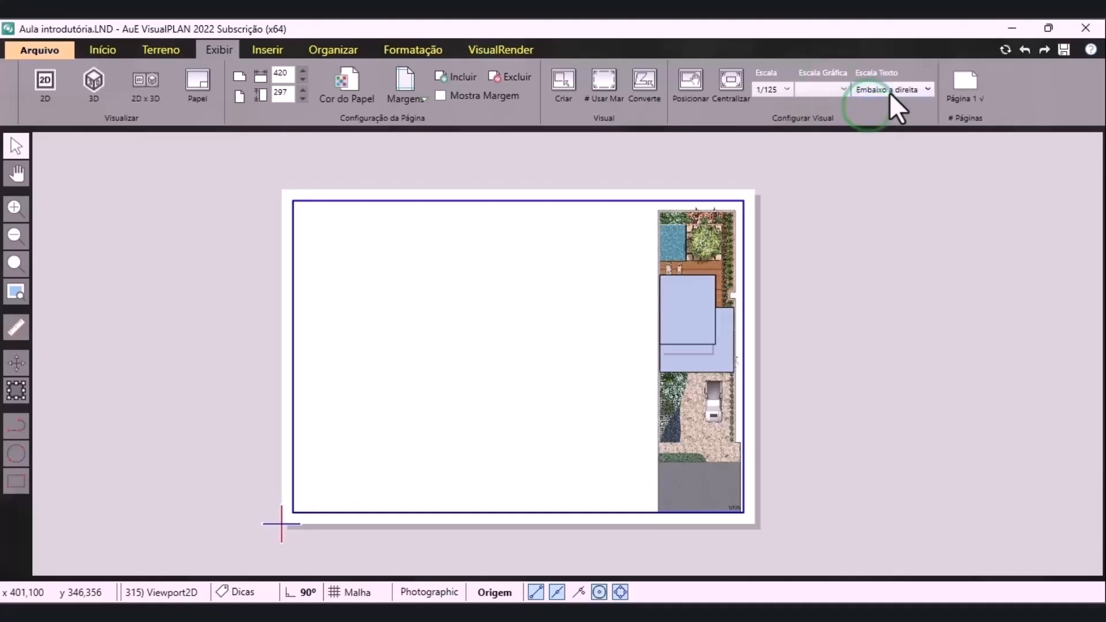
pyautogui.click(889, 91)
pyautogui.click(898, 108)
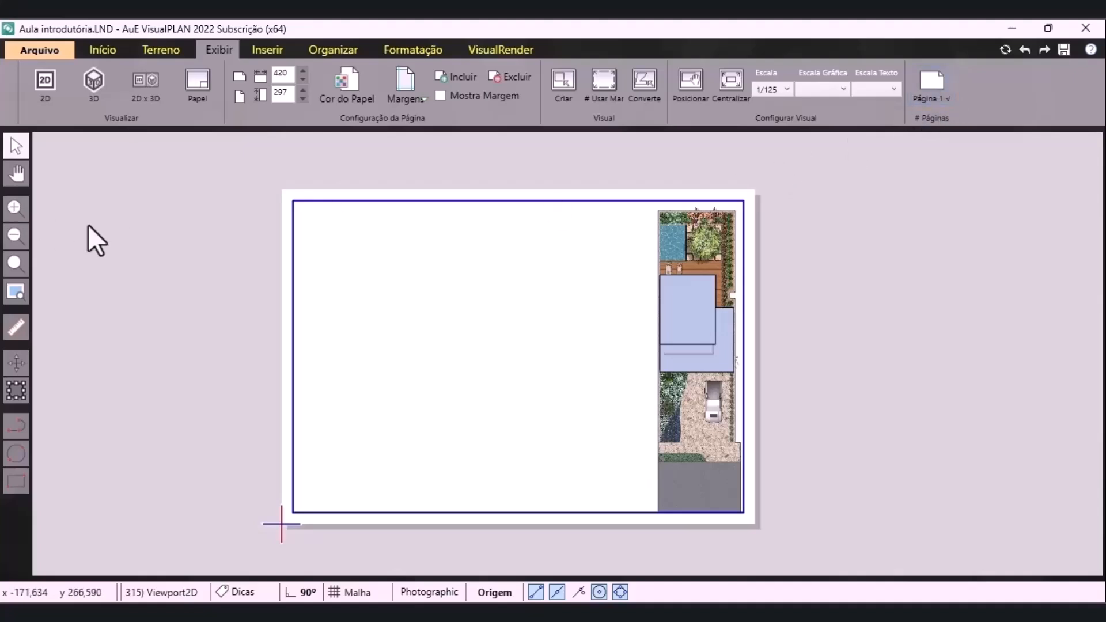
pyautogui.click(261, 324)
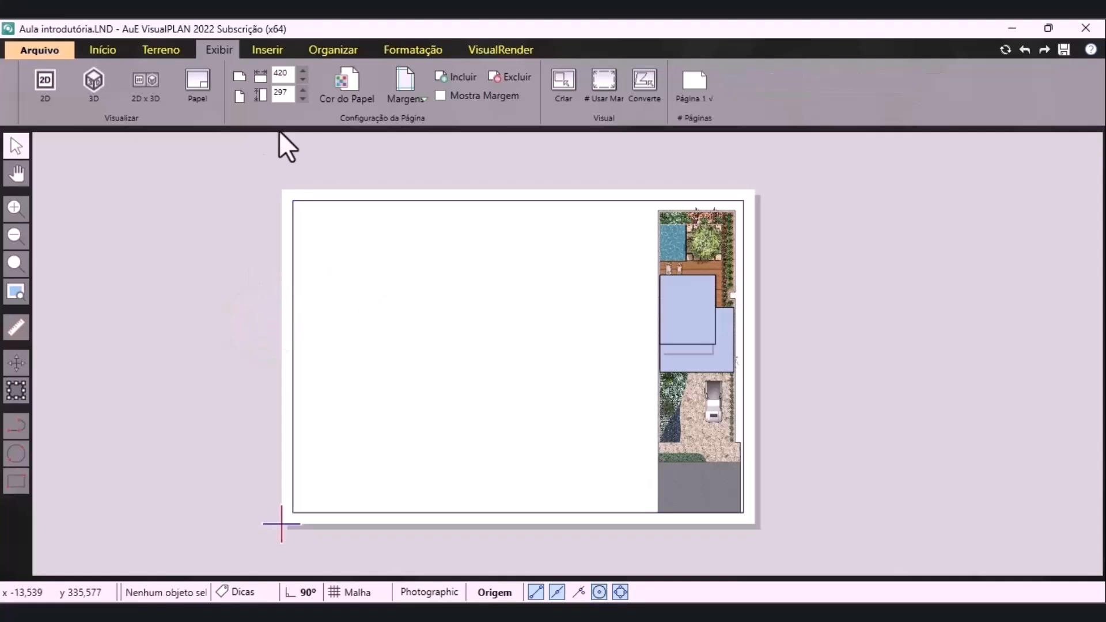
# Insert the image Render Autoland 1.1.1 from the VISUALPLAN folder onto the layout page
pyautogui.click(282, 48)
pyautogui.click(70, 99)
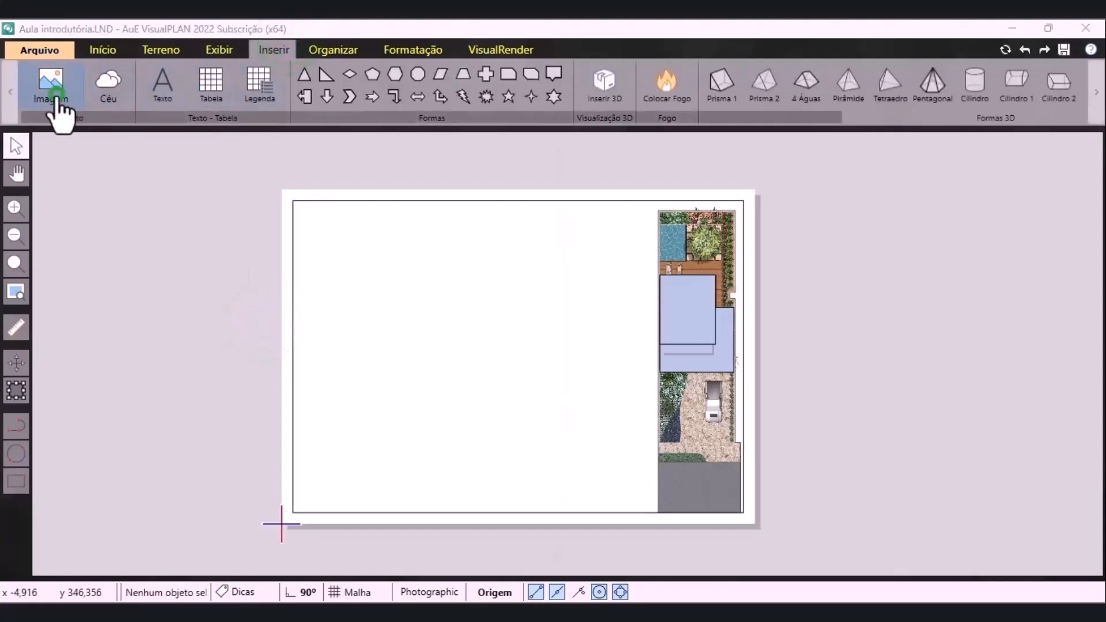
pyautogui.scroll(-3, 92, 259)
pyautogui.click(106, 353)
pyautogui.scroll(-8, 425, 420)
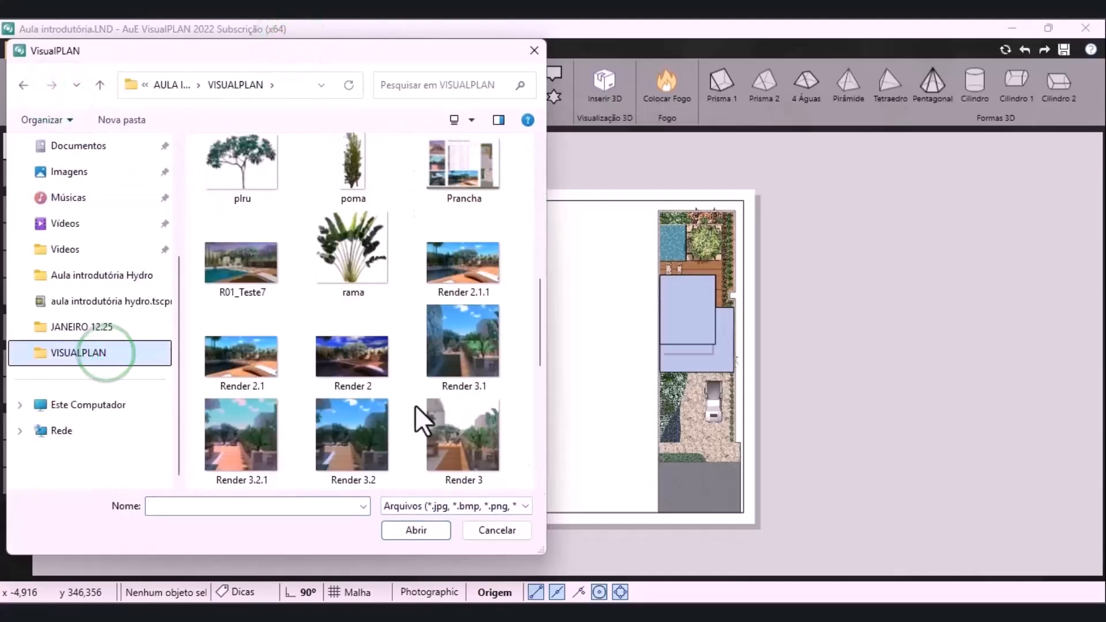
pyautogui.scroll(-3, 518, 340)
pyautogui.click(376, 339)
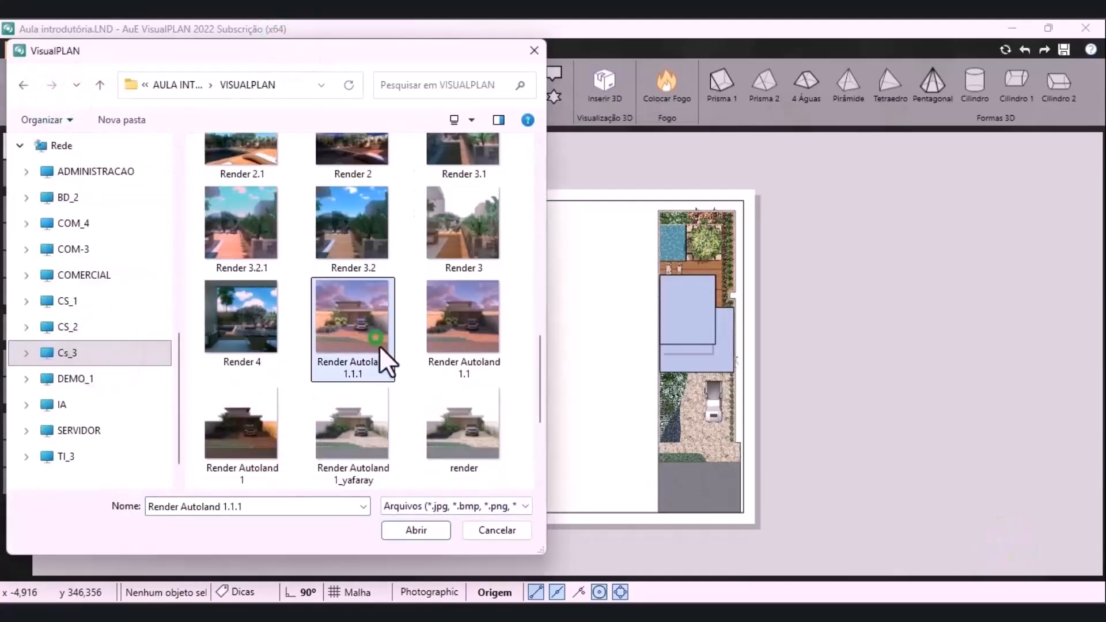
pyautogui.click(416, 530)
pyautogui.click(435, 453)
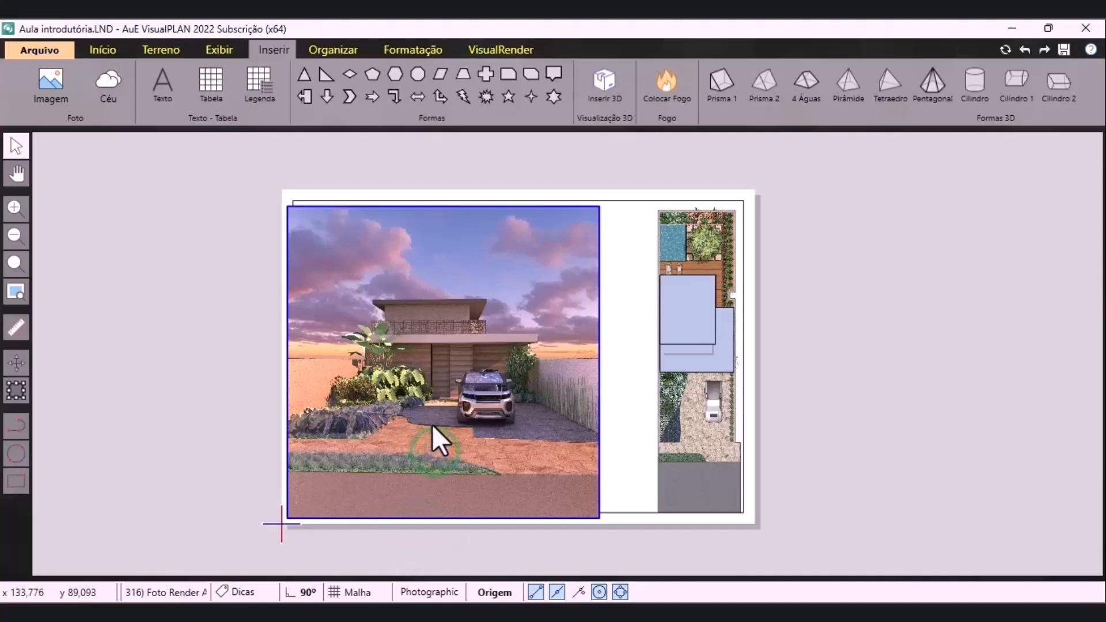
# Shrink the house facade image proportionally to a small square and place it in the upper-left corner of the page frame
pyautogui.click(15, 391)
pyautogui.moveTo(599, 519); pyautogui.dragTo(382, 300)
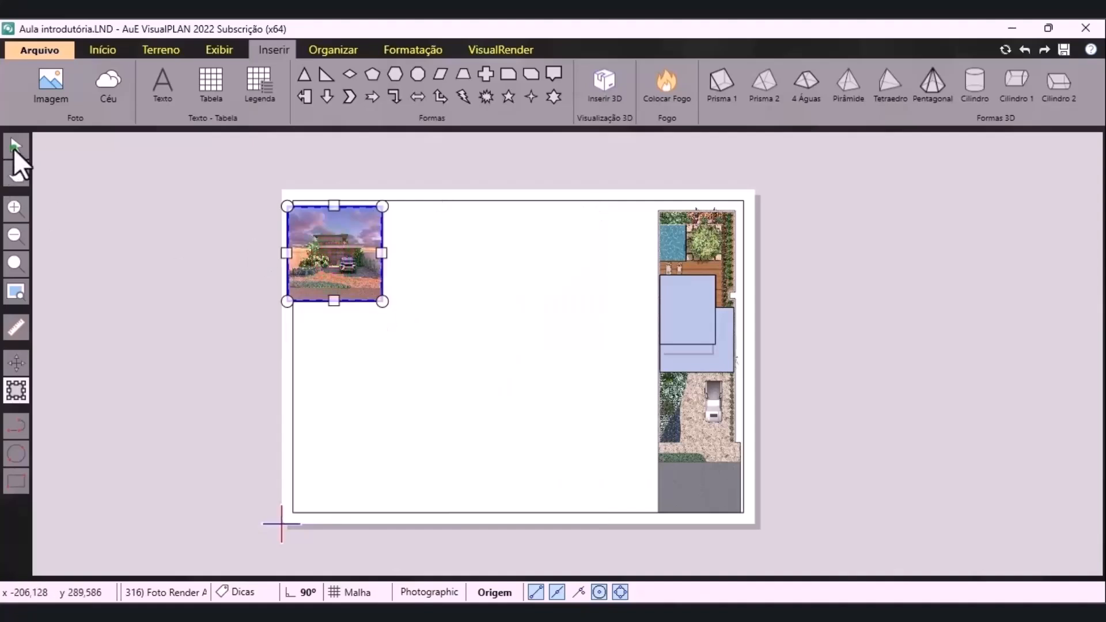
pyautogui.click(15, 147)
pyautogui.moveTo(330, 275)
pyautogui.mouseDown()
pyautogui.moveTo(346, 272)
pyautogui.moveTo(336, 270)
pyautogui.mouseUp()
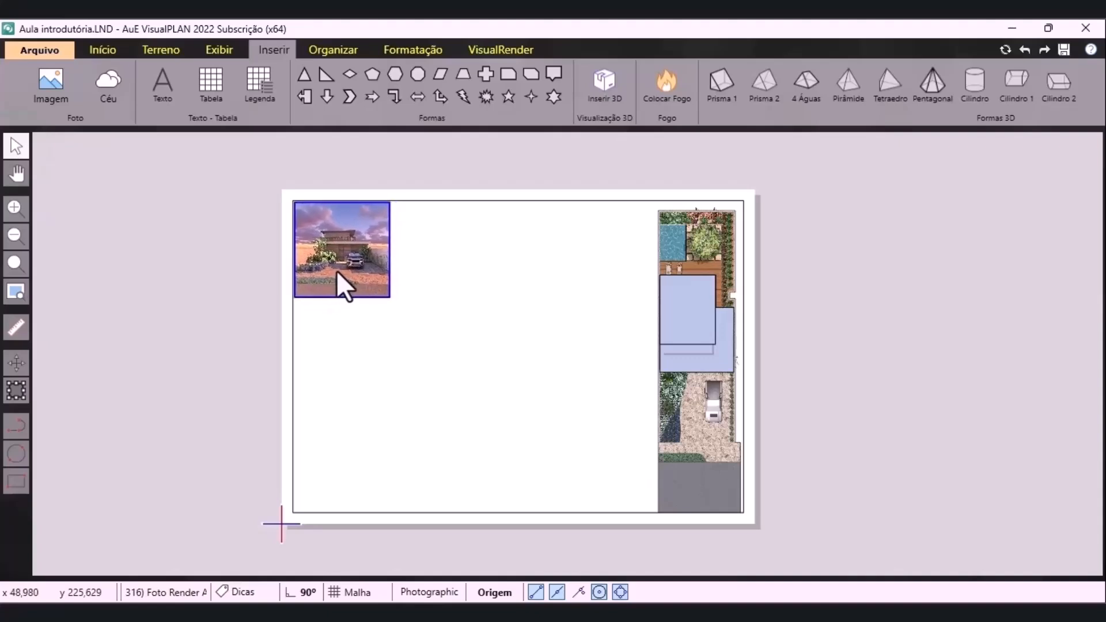
# Insert the image Render 3.2.1 from the VISUALPLAN folder onto the layout page
pyautogui.click(53, 88)
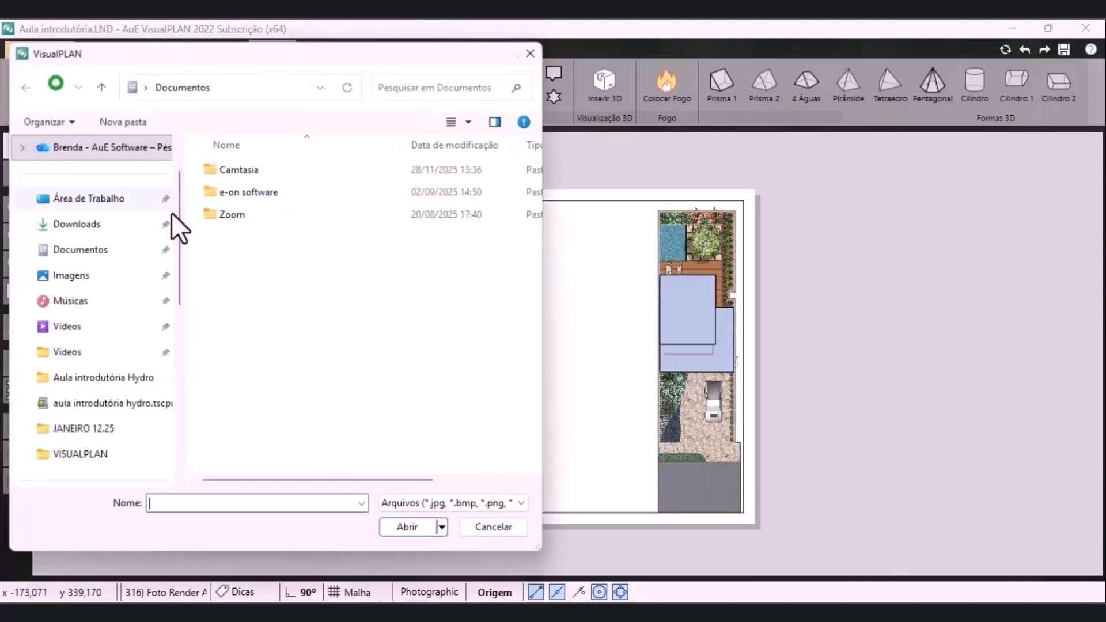
pyautogui.click(95, 453)
pyautogui.scroll(2, 356, 333)
pyautogui.click(242, 190)
pyautogui.scroll(3, 388, 415)
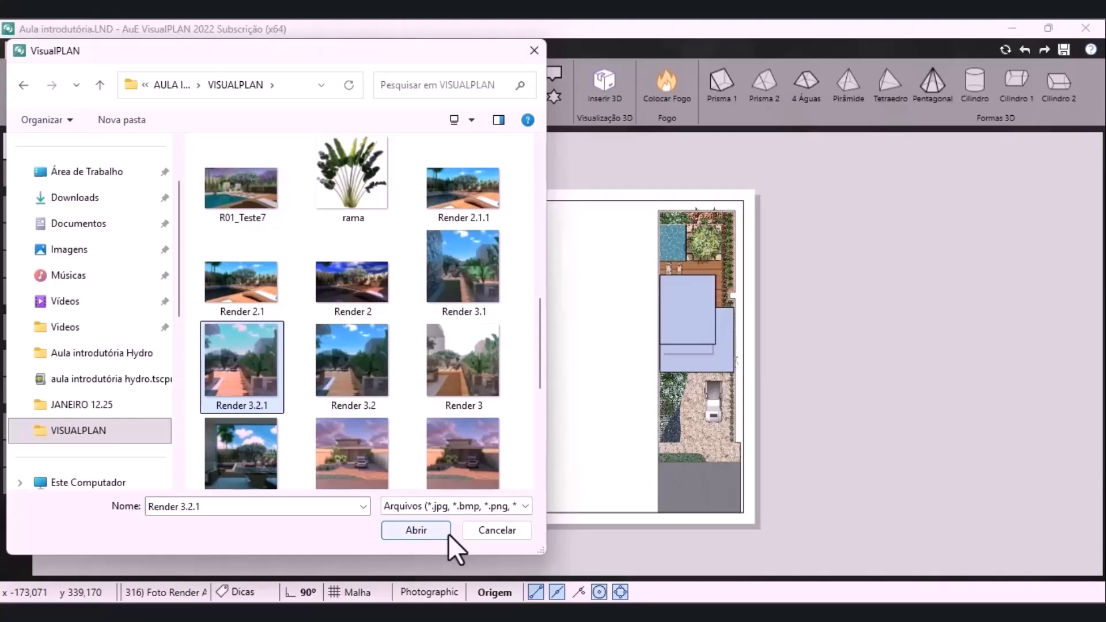
pyautogui.click(416, 530)
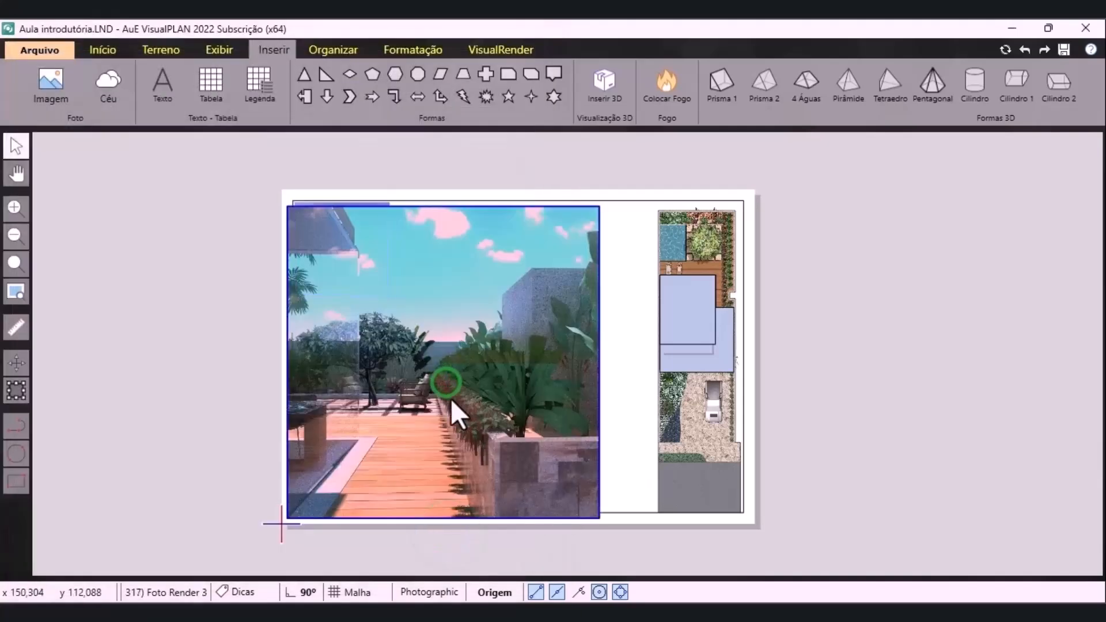
# Shrink the wooden deck image to the facade image's width and place it directly below that image
pyautogui.click(16, 391)
pyautogui.moveTo(600, 206); pyautogui.dragTo(407, 356)
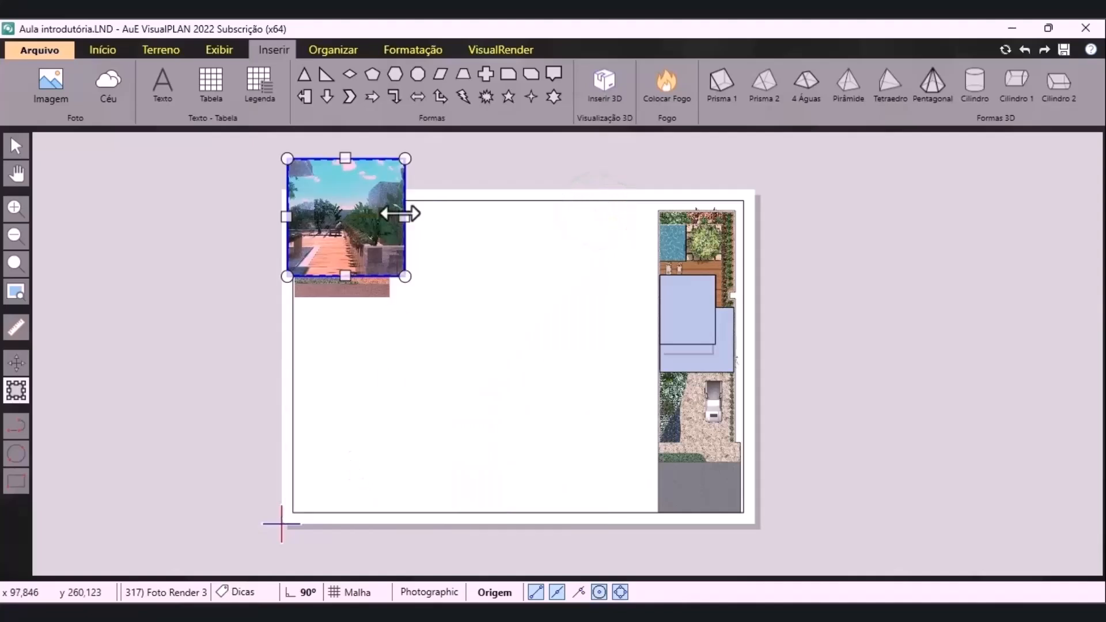
pyautogui.moveTo(407, 158); pyautogui.dragTo(392, 170)
pyautogui.moveTo(290, 168); pyautogui.dragTo(294, 175)
pyautogui.moveTo(392, 175); pyautogui.dragTo(390, 173)
pyautogui.click(15, 146)
pyautogui.moveTo(350, 227); pyautogui.dragTo(351, 359)
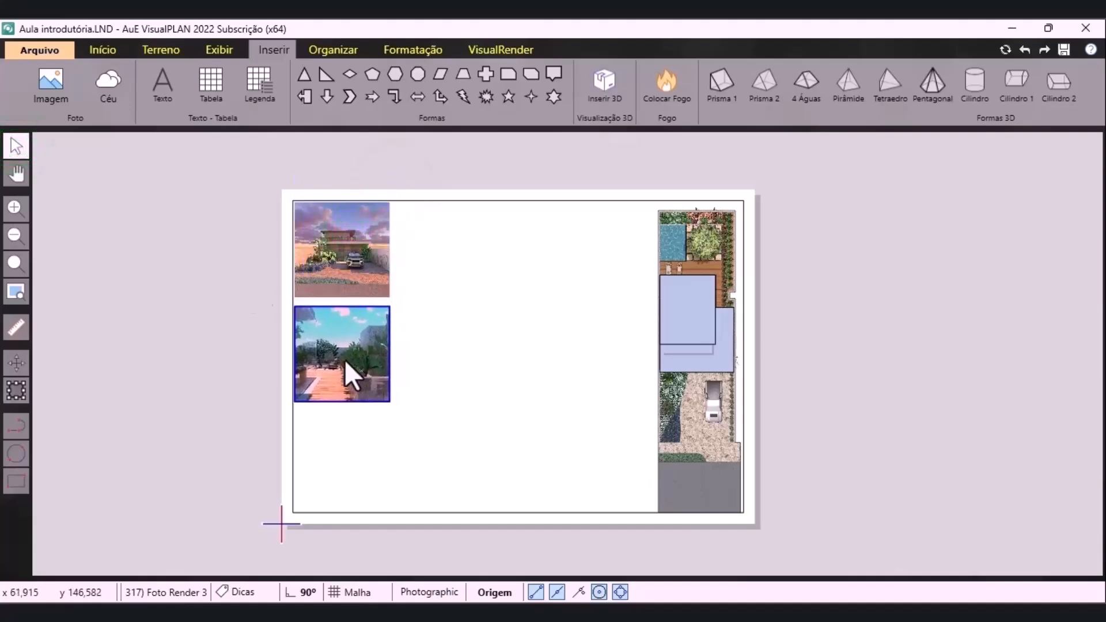
# Insert the image Render 4 from the VISUALPLAN folder onto the layout page
pyautogui.click(47, 94)
pyautogui.click(137, 450)
pyautogui.scroll(-5, 398, 272)
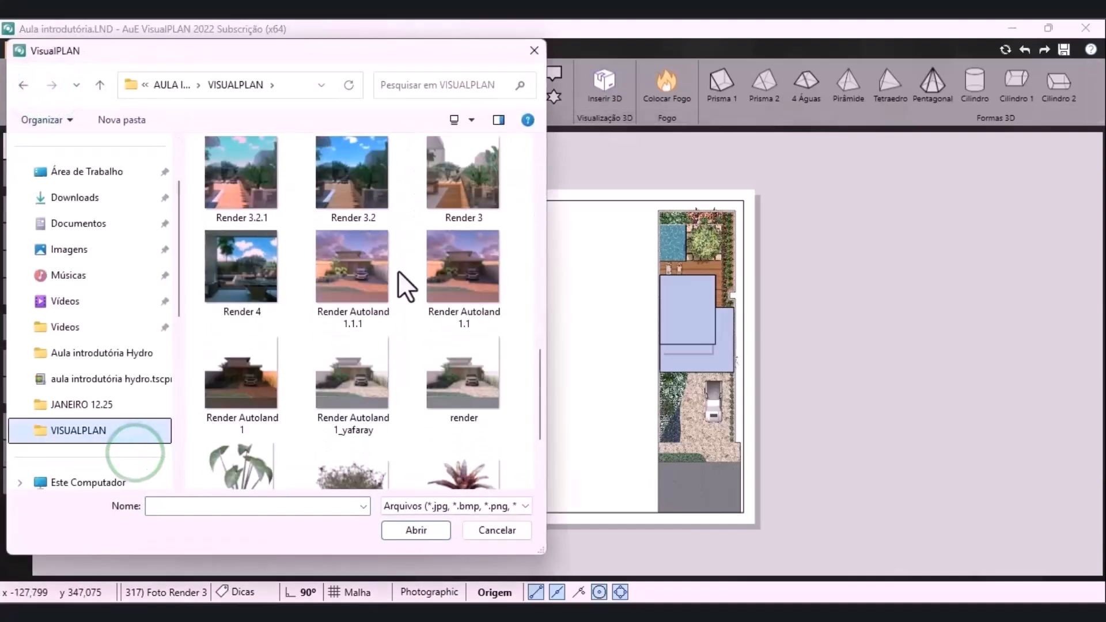
pyautogui.doubleClick(272, 303)
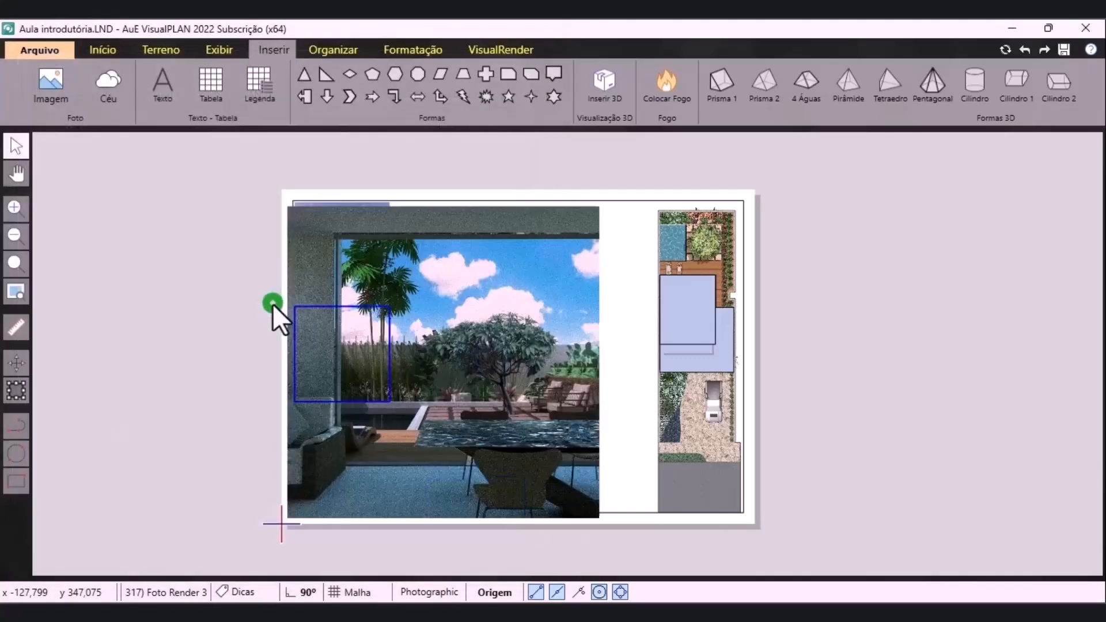
pyautogui.click(494, 533)
pyautogui.click(443, 430)
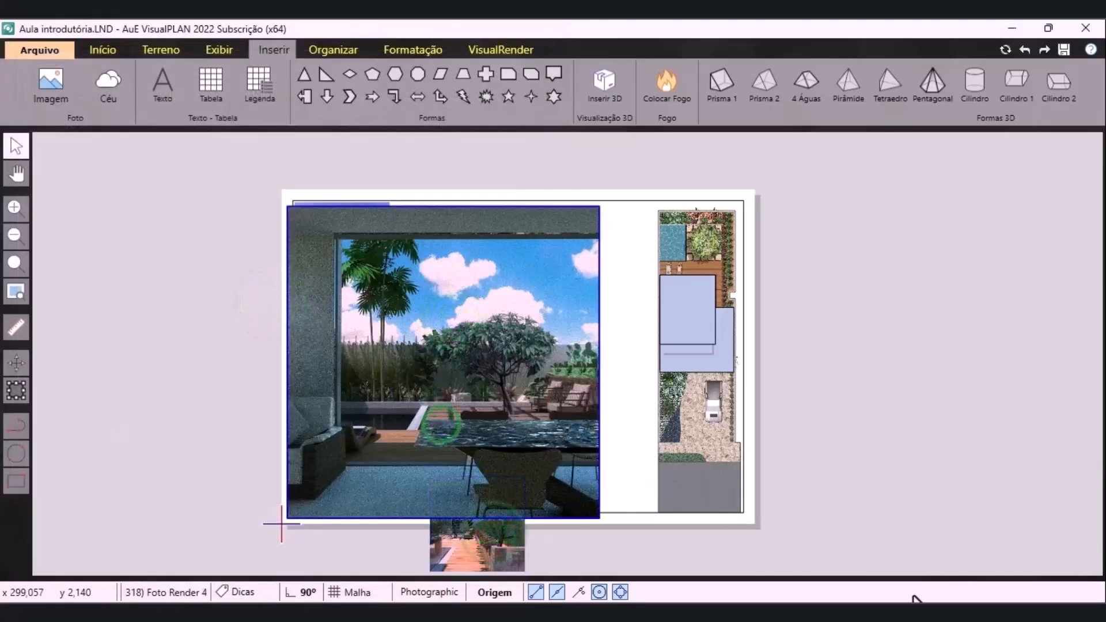
# Shrink the dining area image to the width of the other renders and place it in the page frame's lower-left corner
pyautogui.click(15, 393)
pyautogui.moveTo(600, 204); pyautogui.dragTo(403, 401)
pyautogui.moveTo(403, 155); pyautogui.dragTo(388, 166)
pyautogui.moveTo(285, 164); pyautogui.dragTo(292, 167)
pyautogui.click(16, 146)
pyautogui.moveTo(366, 220); pyautogui.dragTo(371, 459)
# Move the displaced wooden deck image back between the facade and dining area images and clear the selection
pyautogui.moveTo(480, 544); pyautogui.dragTo(344, 375)
pyautogui.click(358, 427)
pyautogui.click(242, 204)
# Select the three render images together and enlarge them slightly so the column fills the page frame's height
pyautogui.moveTo(249, 176); pyautogui.dragTo(442, 542)
pyautogui.click(16, 391)
pyautogui.moveTo(389, 504); pyautogui.dragTo(410, 515)
pyautogui.click(12, 144)
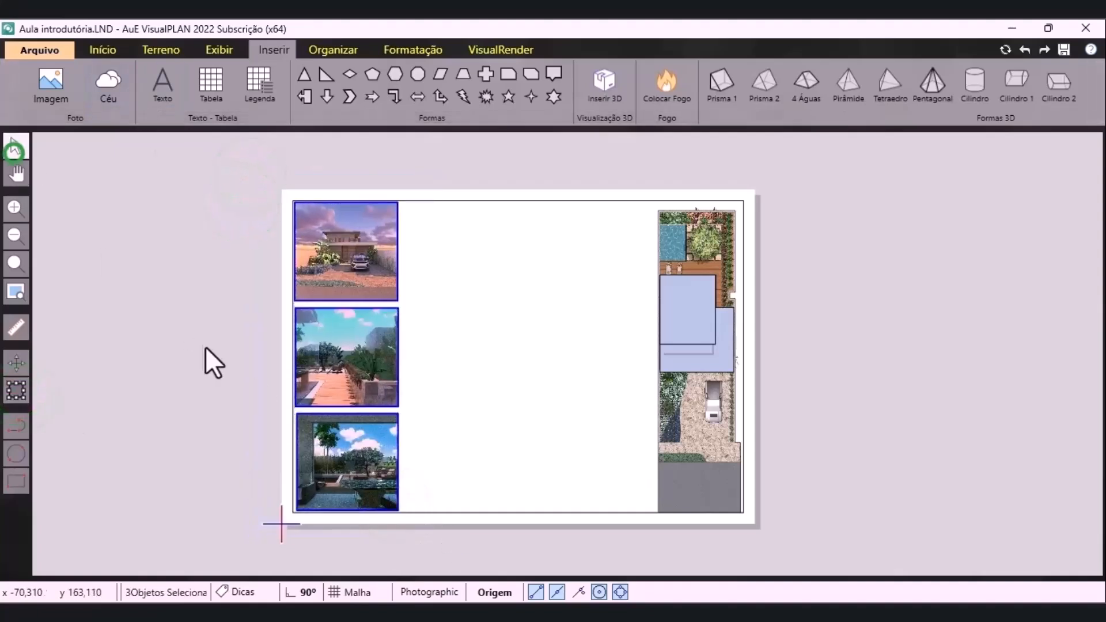
pyautogui.click(205, 346)
pyautogui.click(980, 548)
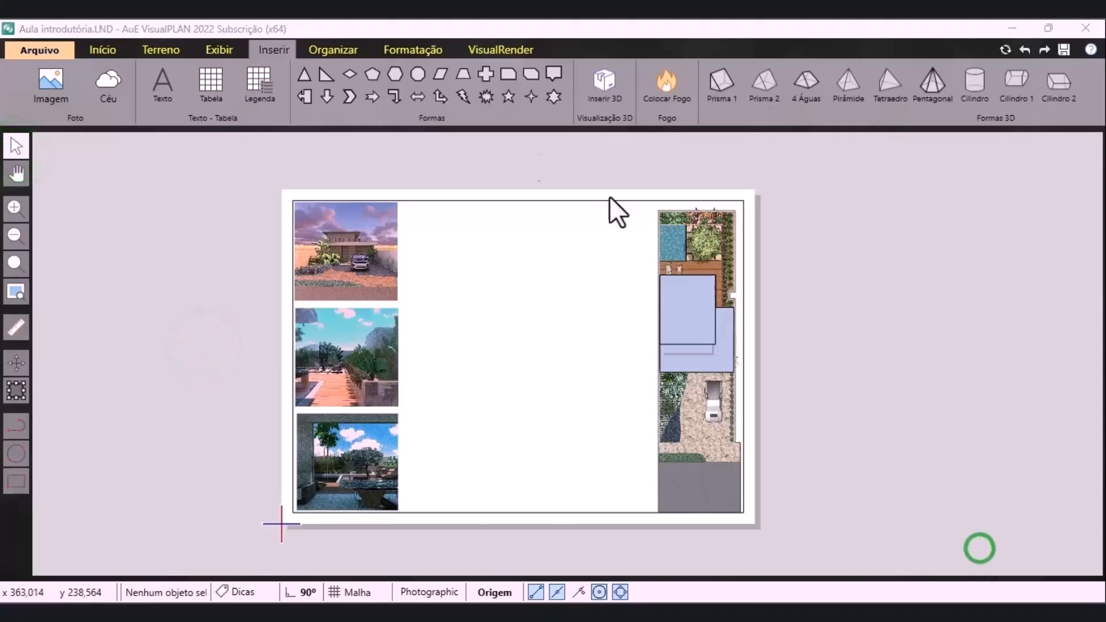
# Add the text "Residência Jardim Imperial" to the page and place its box beside the facade image at the top
pyautogui.click(163, 101)
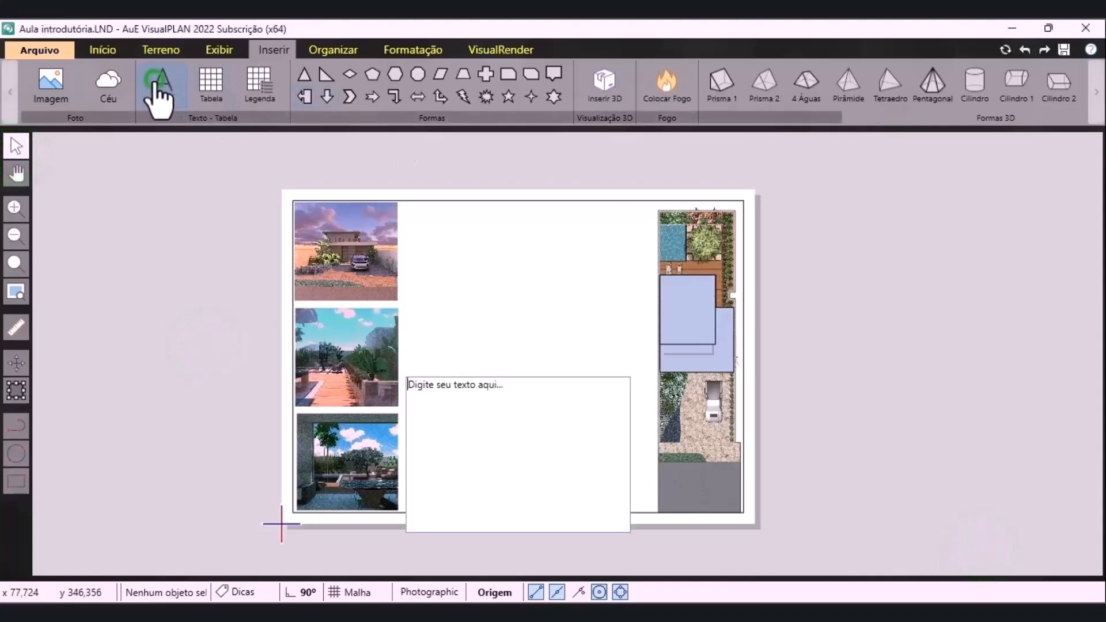
pyautogui.moveTo(520, 383); pyautogui.dragTo(403, 390)
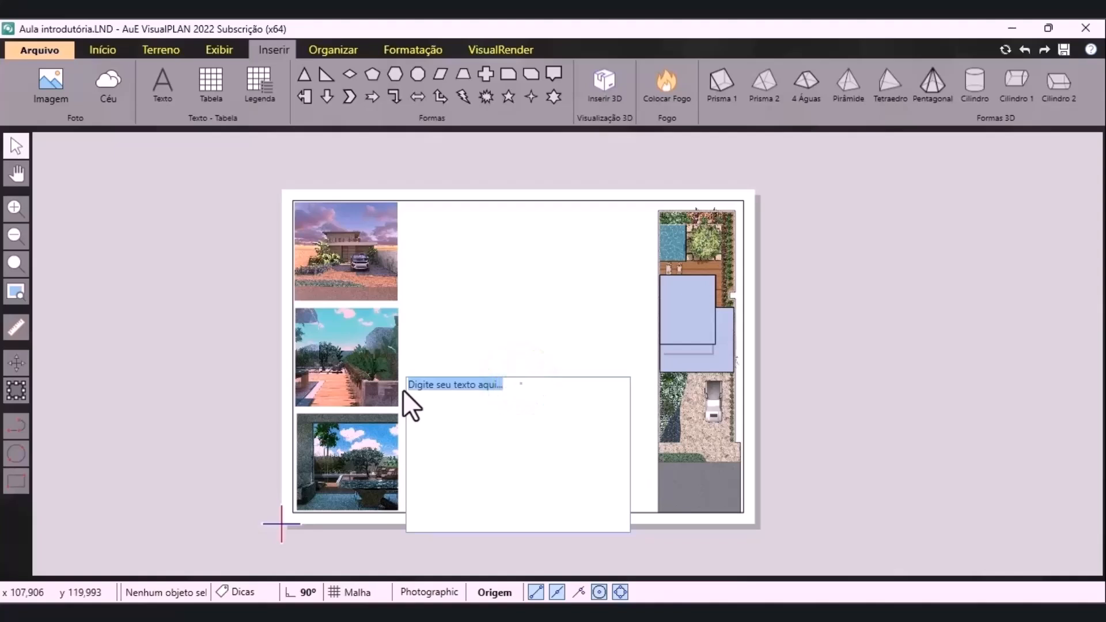
pyautogui.press('Delete')
pyautogui.write('Residência J')
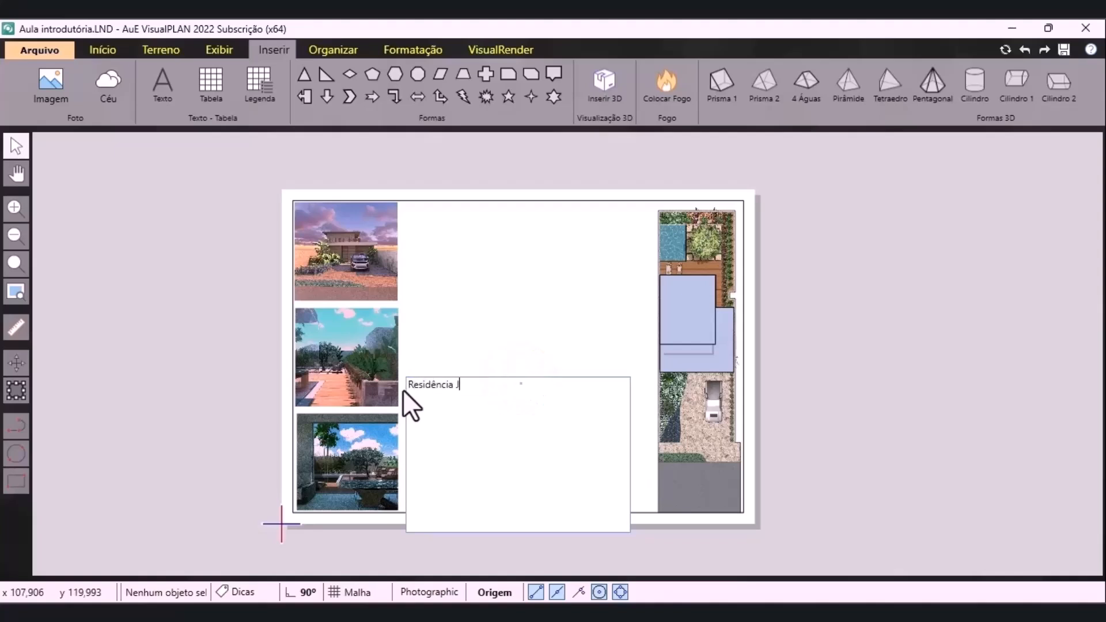
pyautogui.write('ardim Imperial')
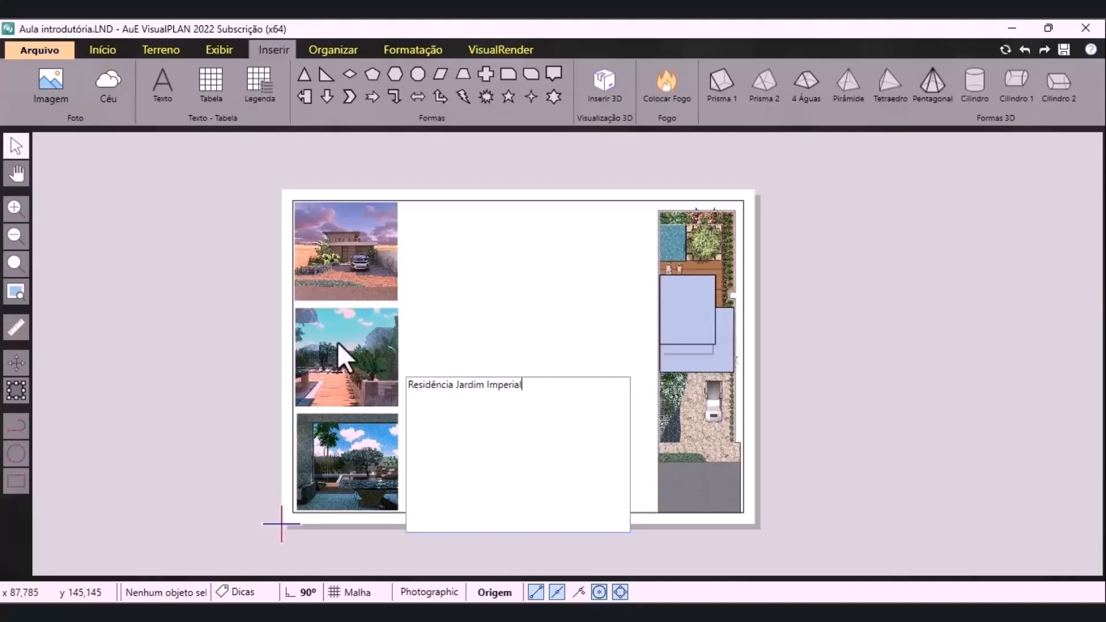
pyautogui.click(240, 330)
pyautogui.click(533, 444)
pyautogui.moveTo(482, 422); pyautogui.dragTo(477, 253)
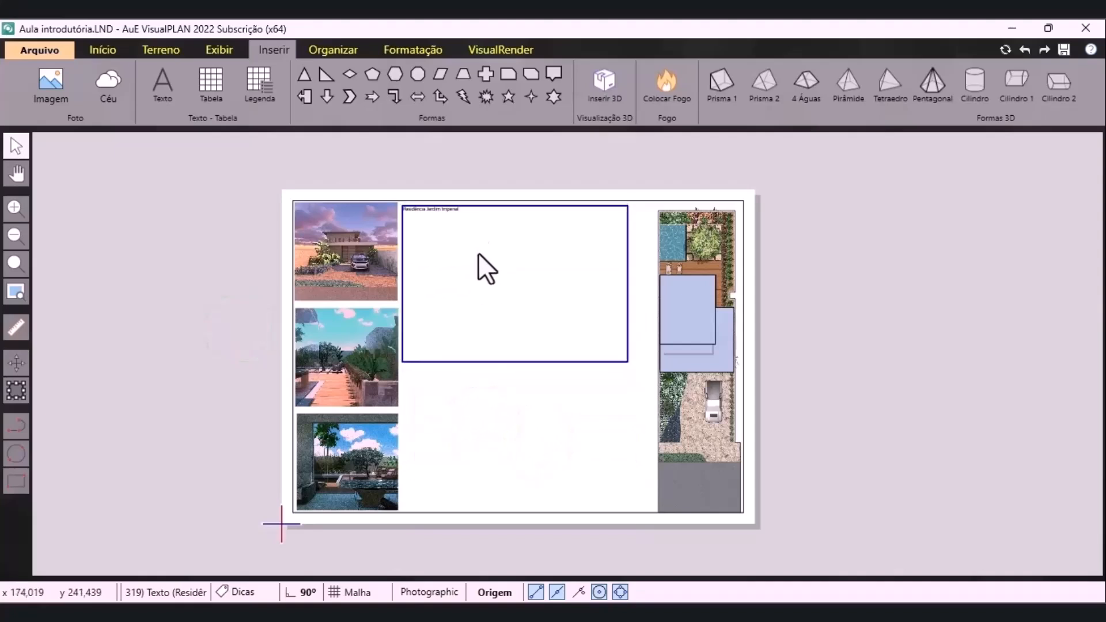
# Change the title text's font to NSimSun
pyautogui.click(440, 53)
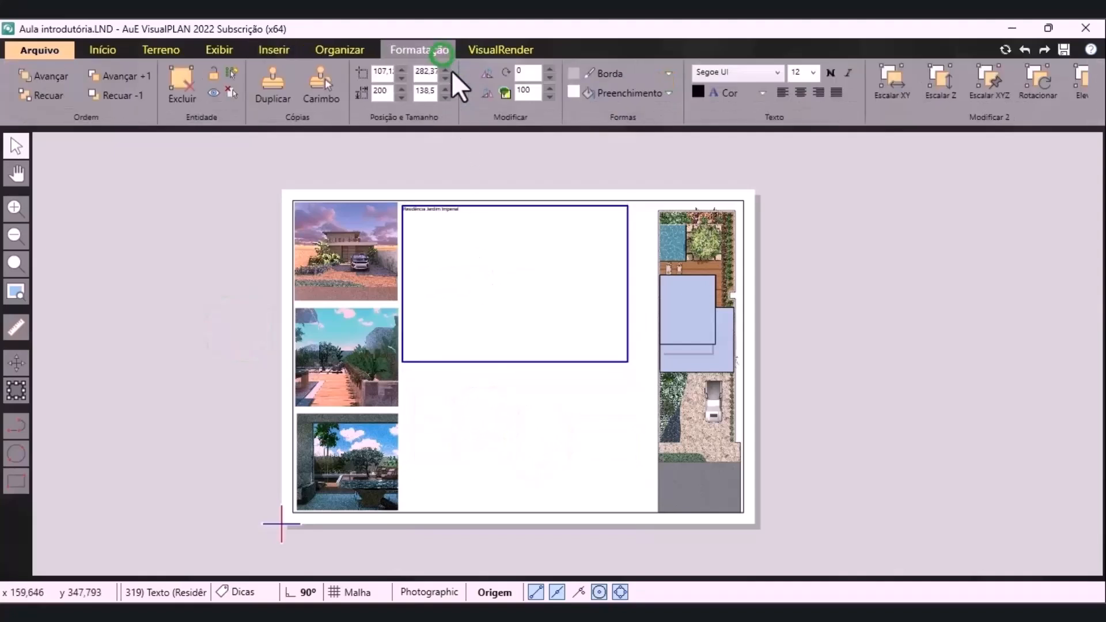
pyautogui.click(762, 72)
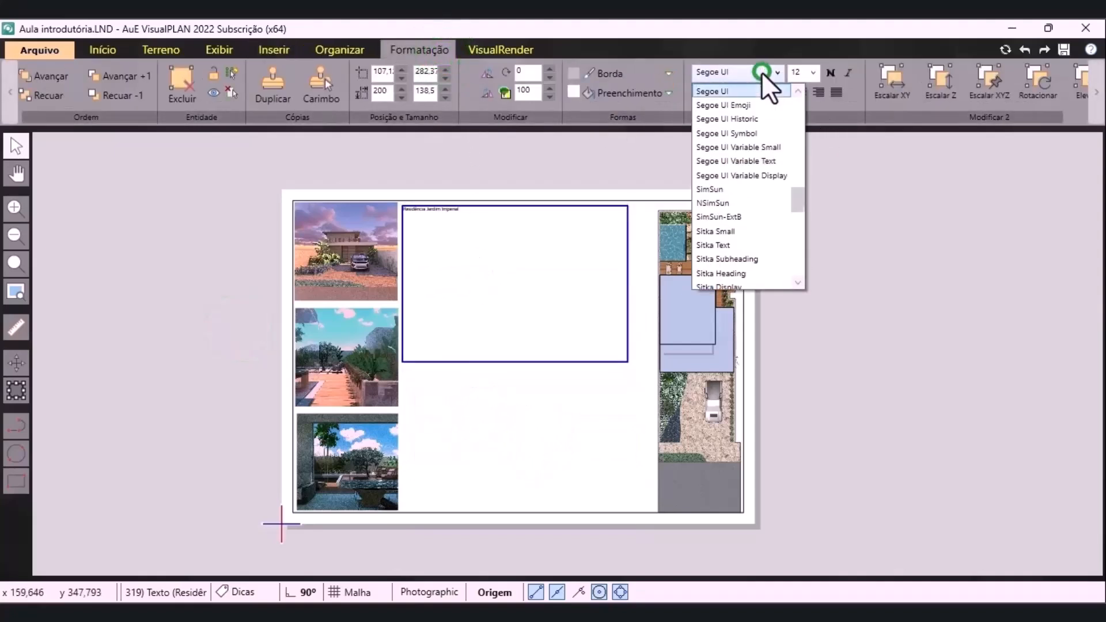
pyautogui.click(727, 205)
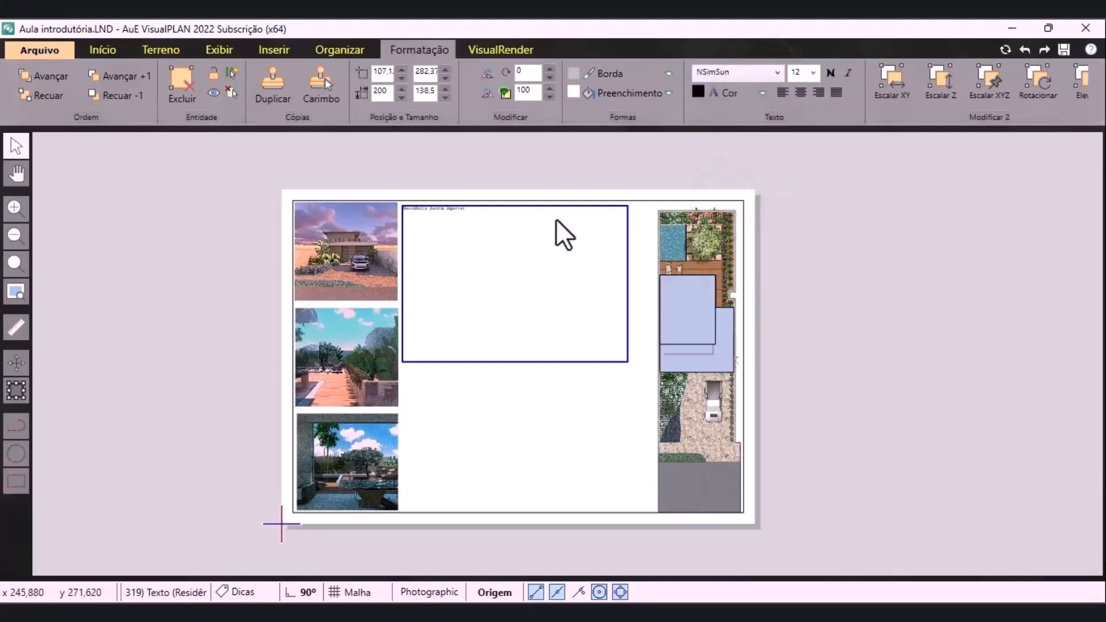
# Set the title text's font size to 40 so that it fits on one line
pyautogui.click(810, 70)
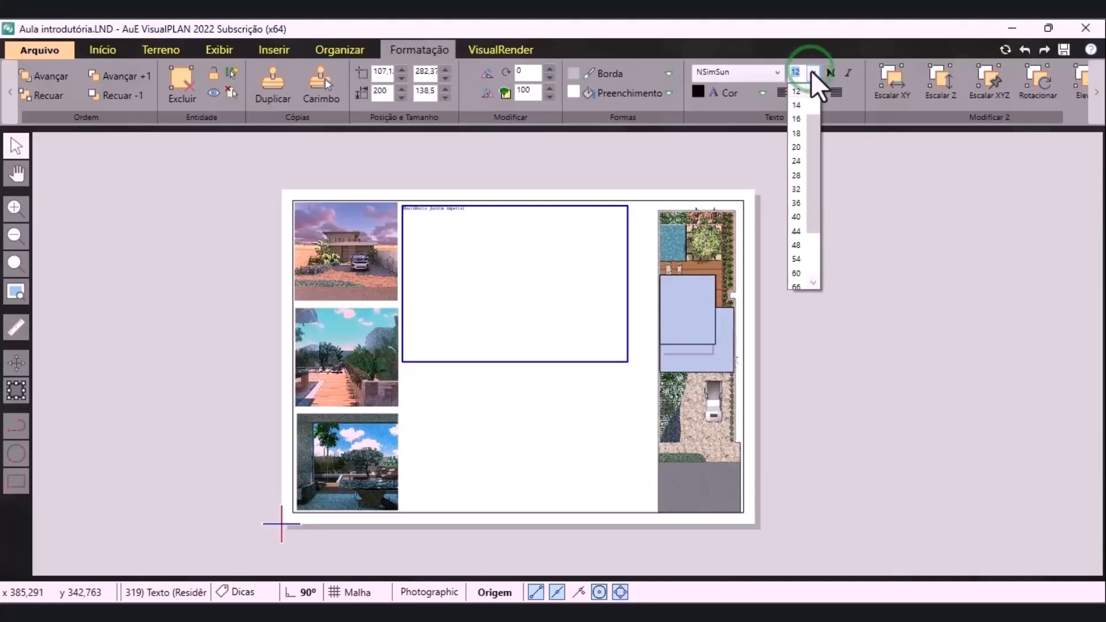
pyautogui.click(796, 175)
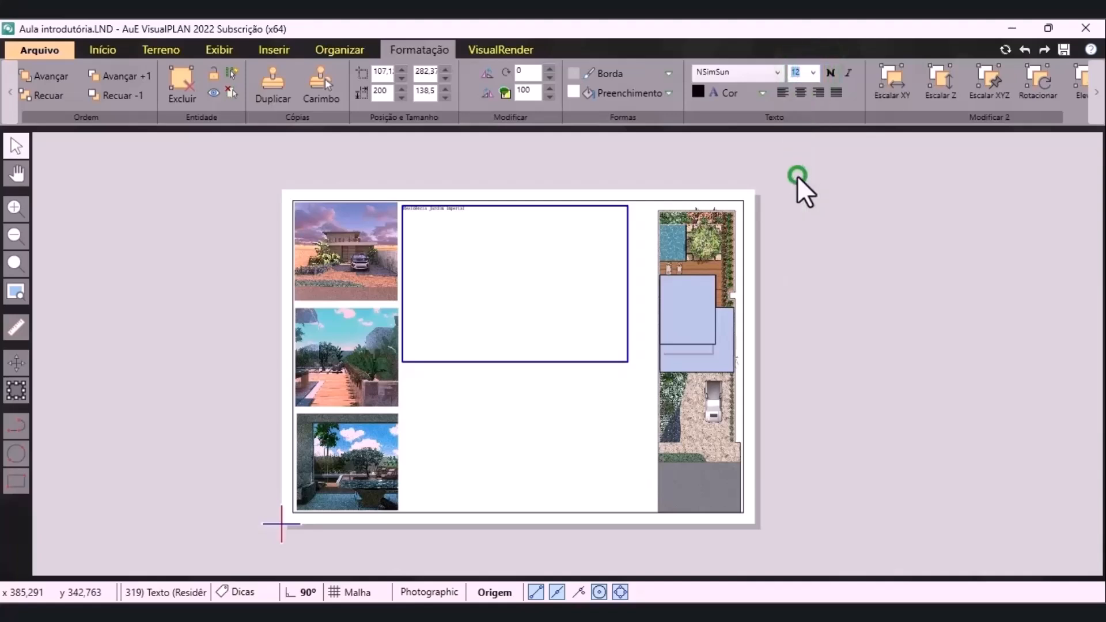
pyautogui.click(814, 72)
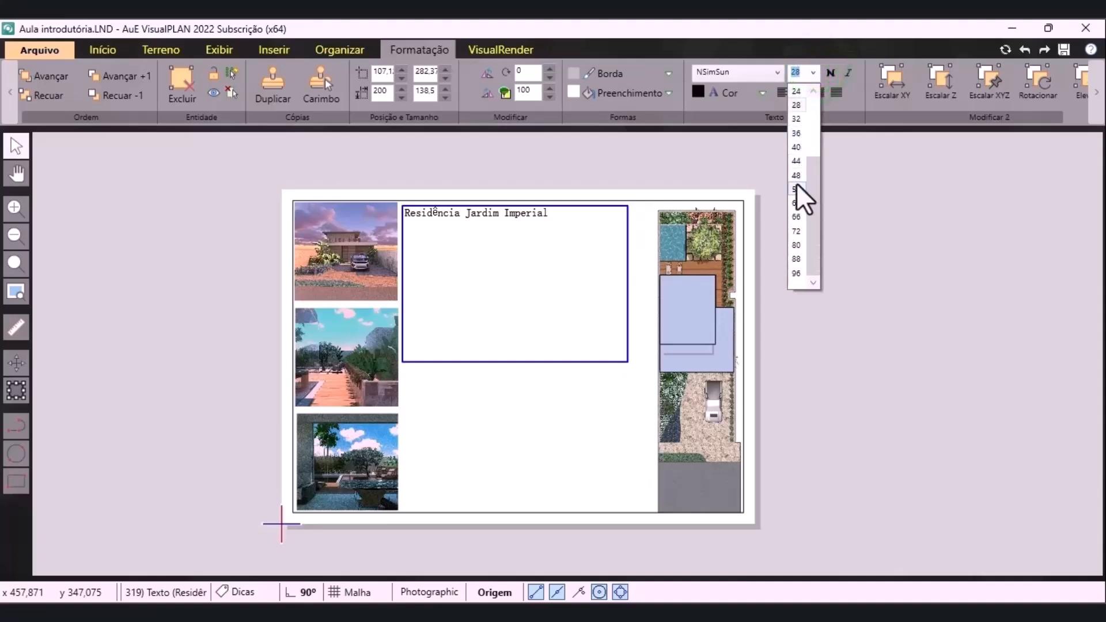
pyautogui.click(797, 183)
pyautogui.click(813, 72)
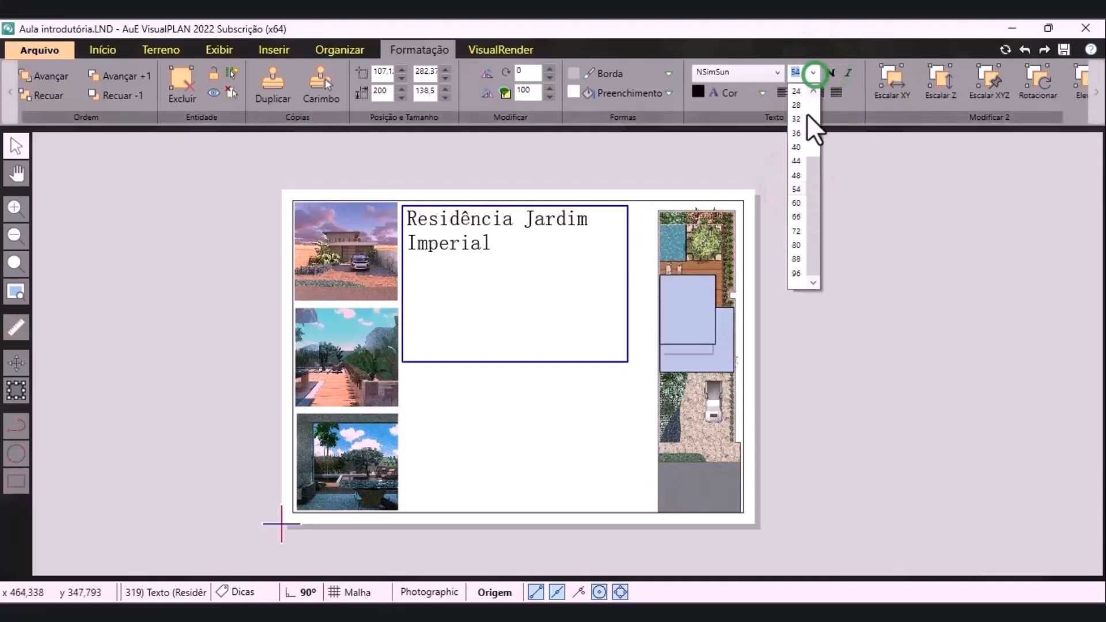
pyautogui.click(802, 148)
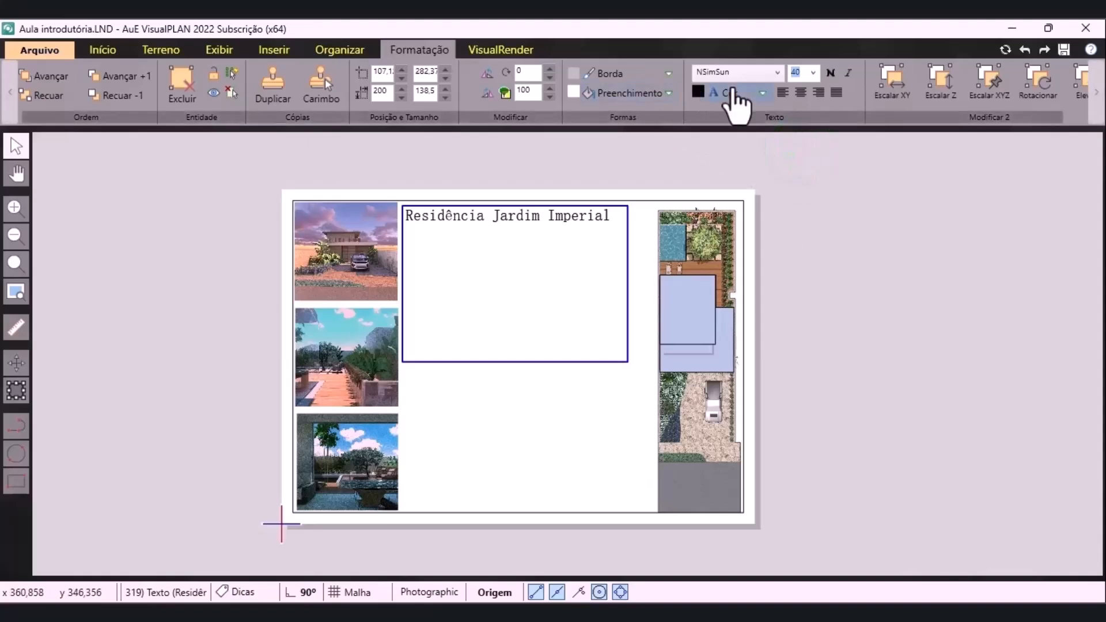
# Remove the fill from the title's text box
pyautogui.click(668, 94)
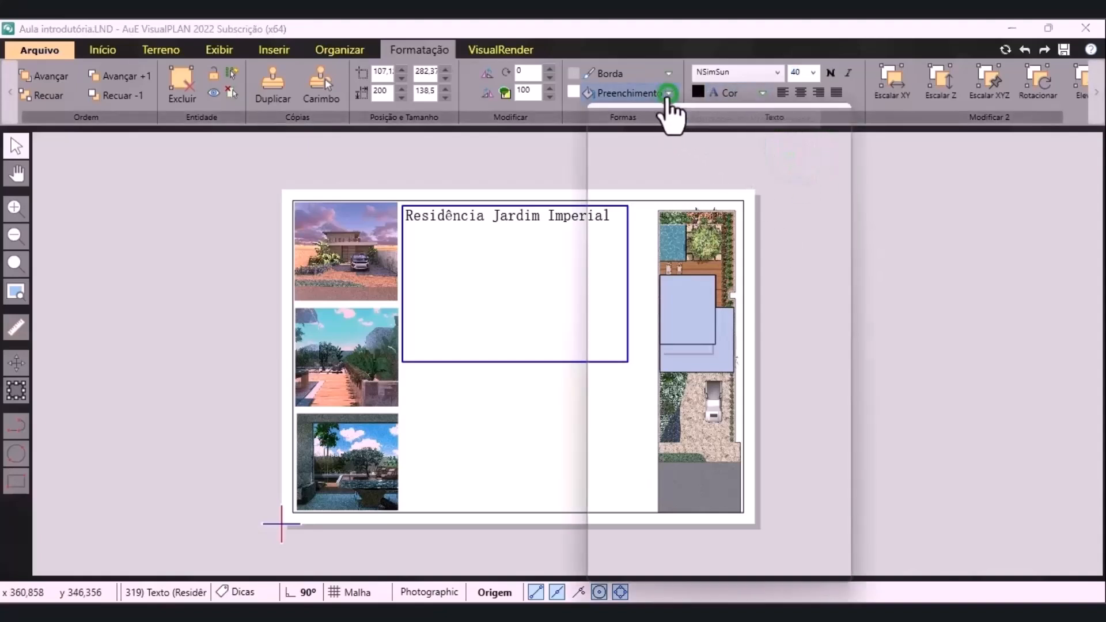
pyautogui.click(603, 140)
pyautogui.click(513, 187)
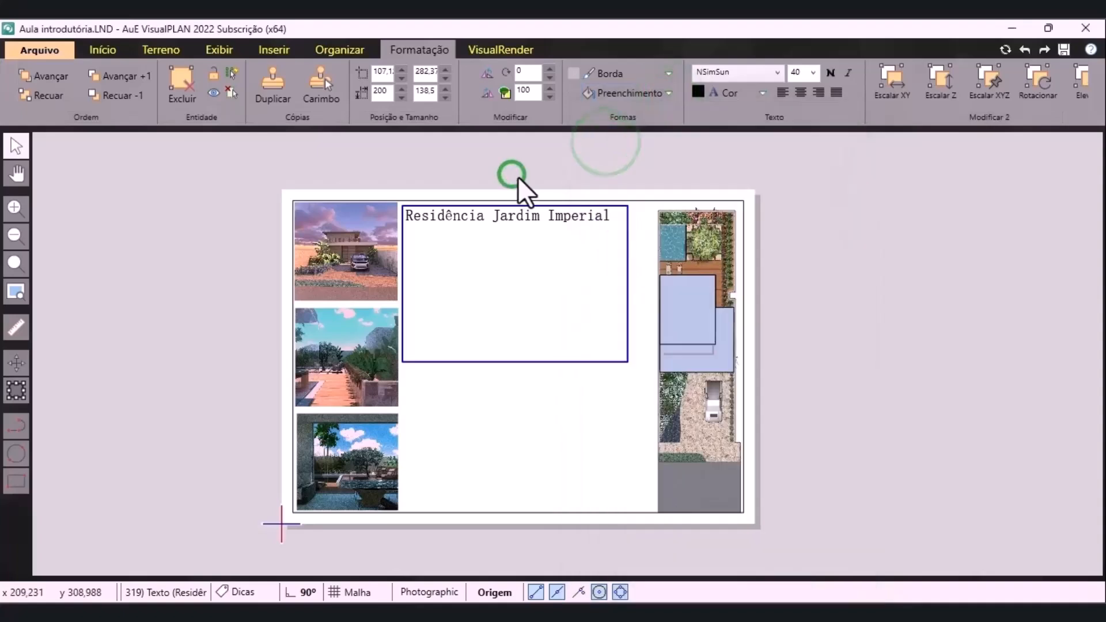
# Shrink the title box to a height of about 21 so it fits closely around the single line of text
pyautogui.click(8, 390)
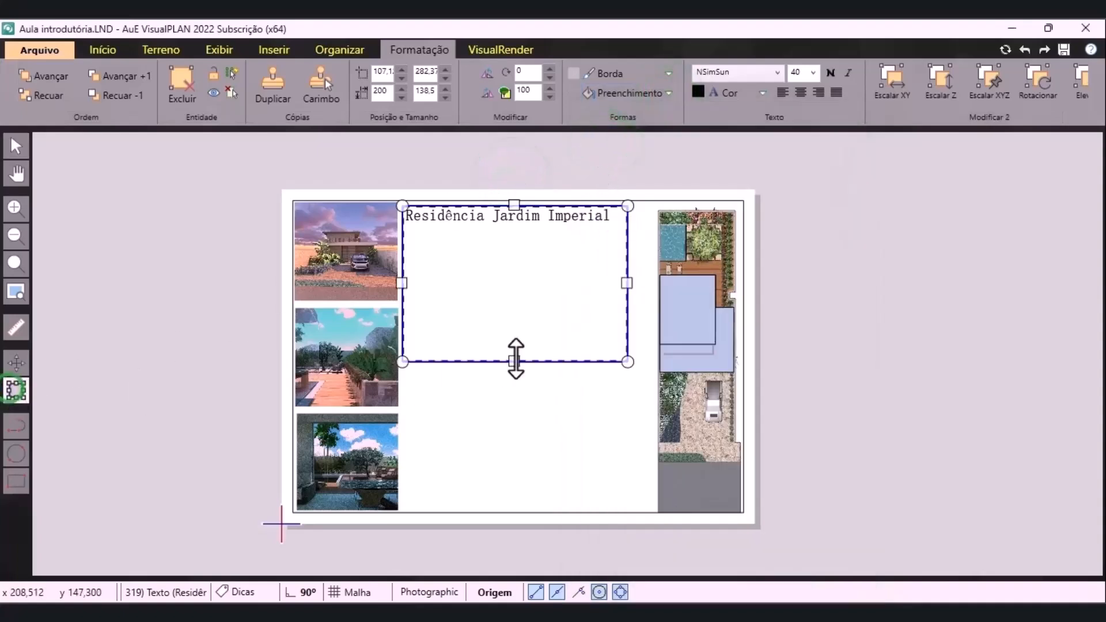
pyautogui.moveTo(513, 361); pyautogui.dragTo(499, 230)
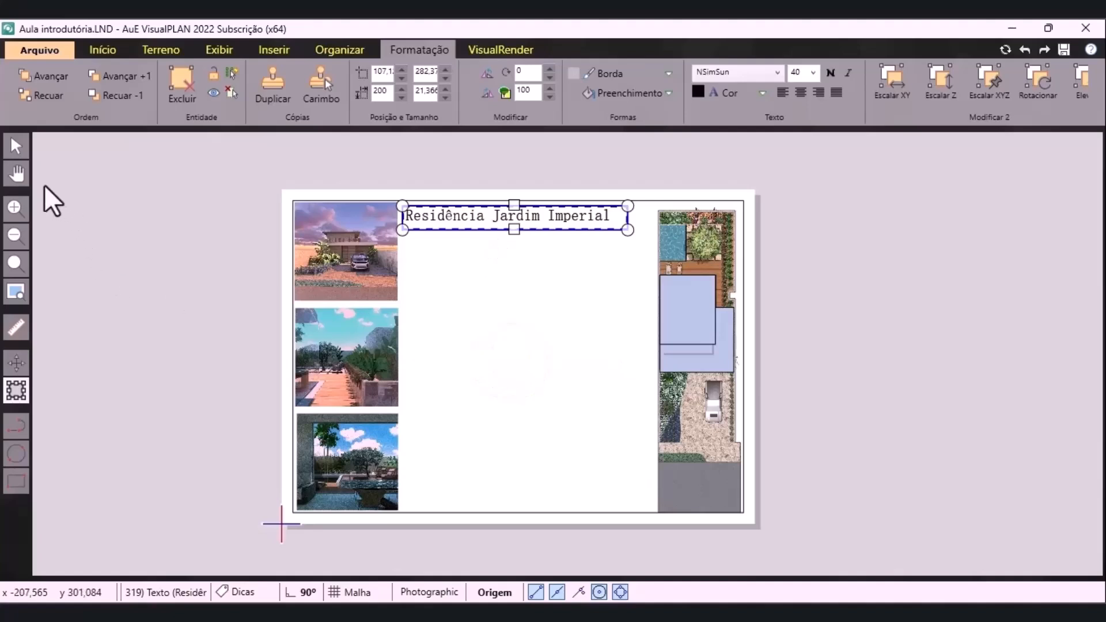
pyautogui.click(15, 146)
# Shift the title slightly to the right and up, away from the facade image, and clear the selection
pyautogui.press('Right')
pyautogui.press('Right')
pyautogui.press('Right')
pyautogui.press('Right')
pyautogui.press('Right')
pyautogui.press('Right')
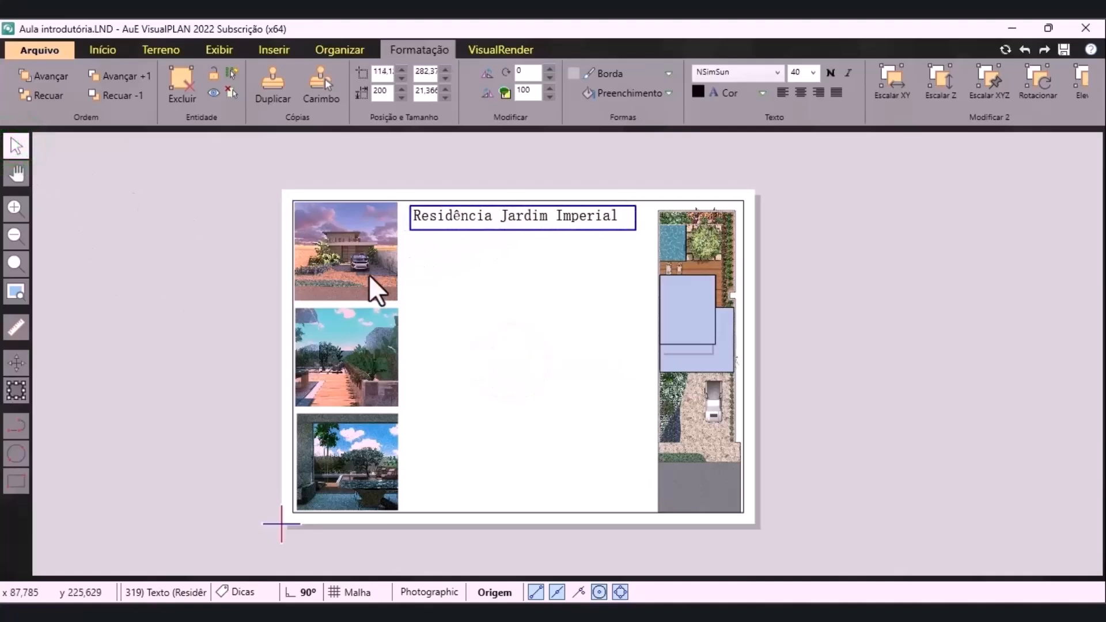
pyautogui.click(200, 287)
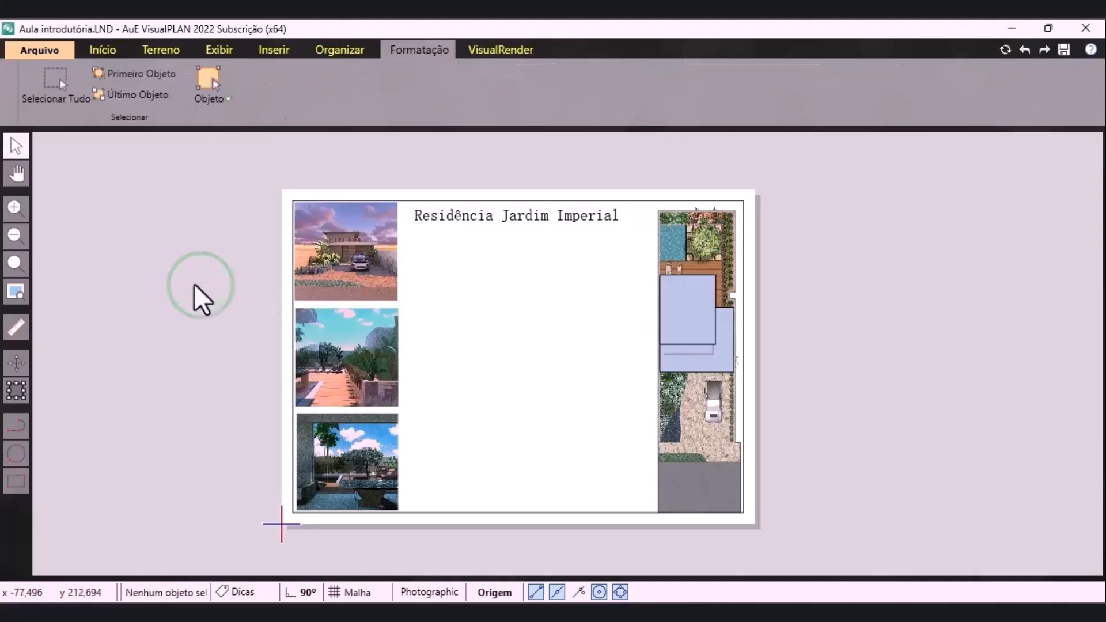
pyautogui.click(467, 220)
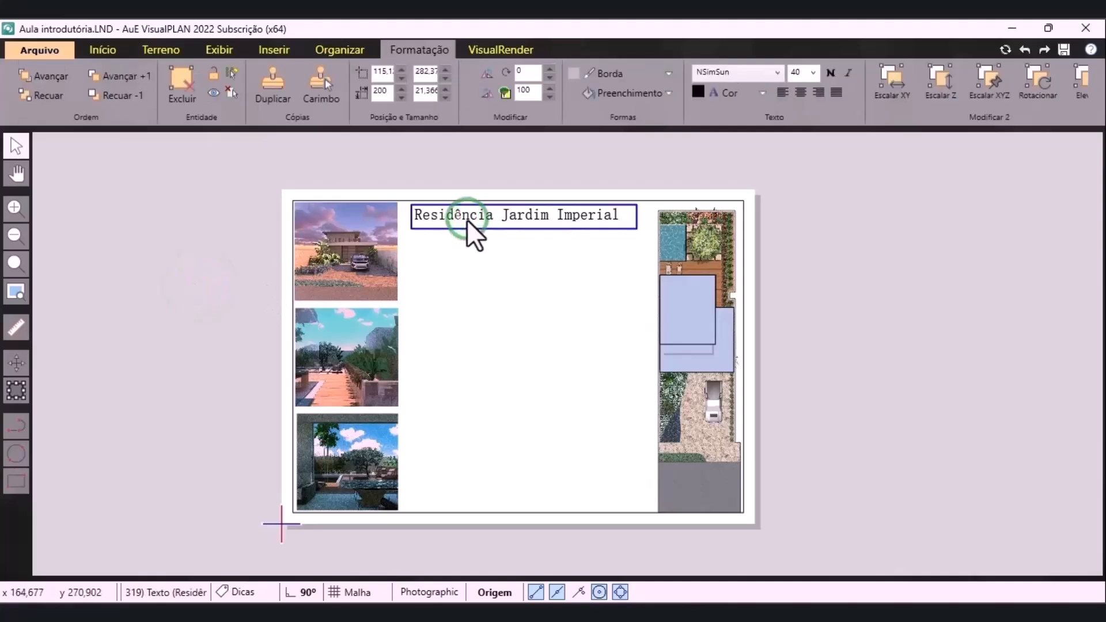
pyautogui.click(192, 275)
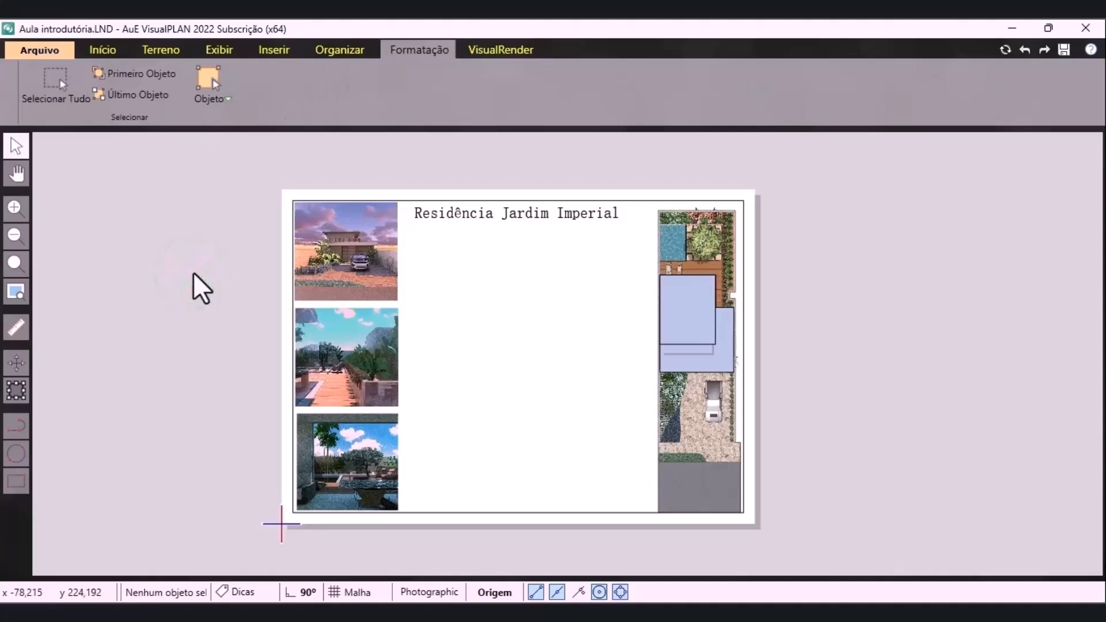
# Insert the plant legend table and place it below the title
pyautogui.click(274, 50)
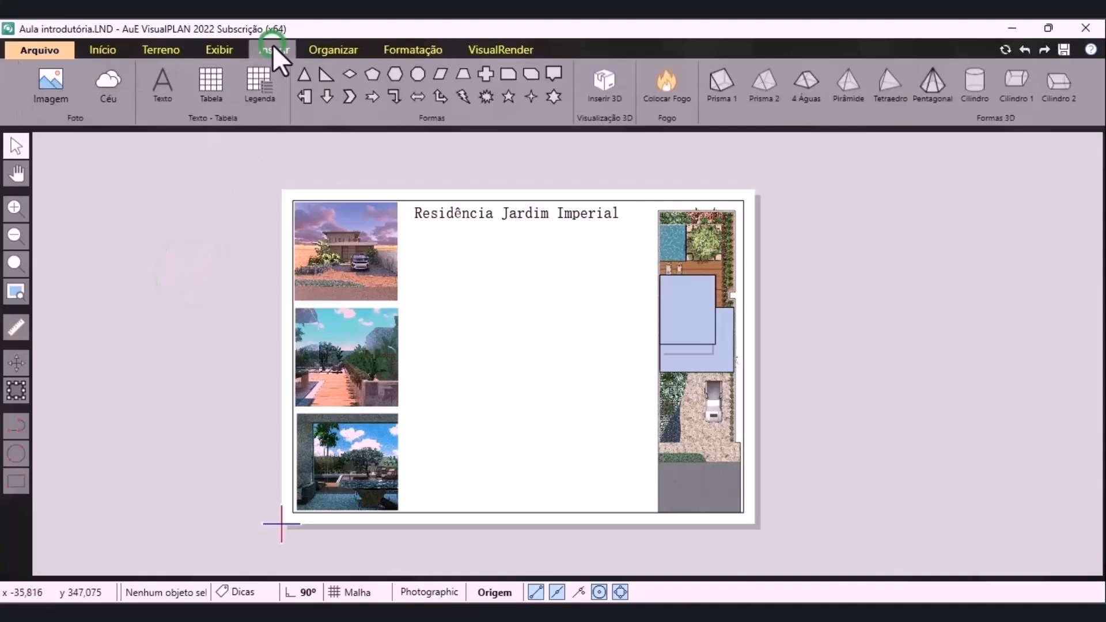
pyautogui.click(220, 99)
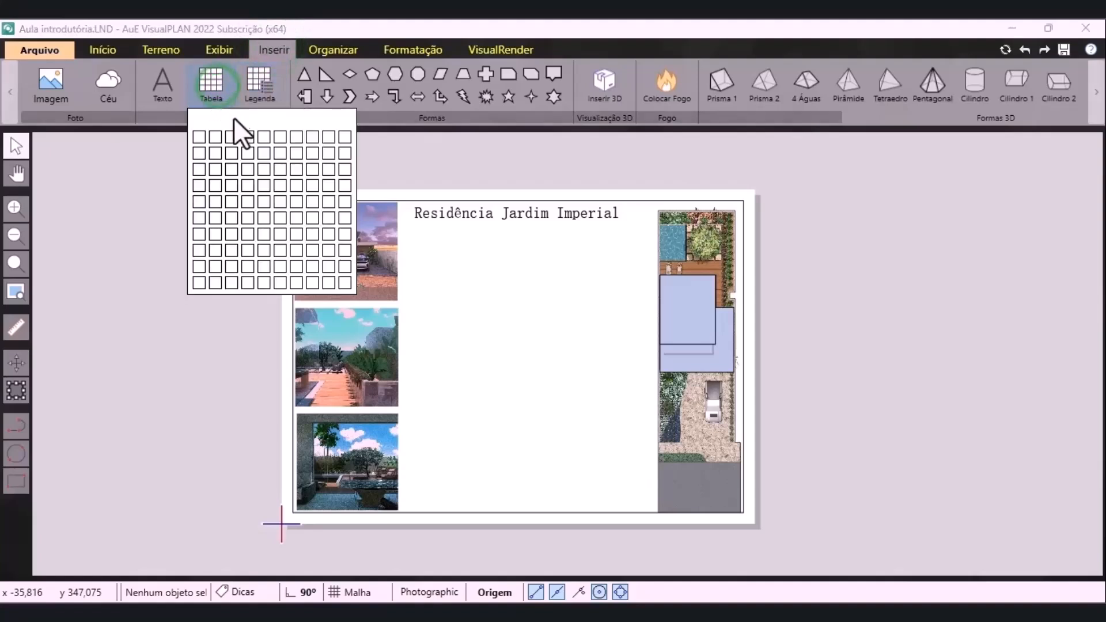
pyautogui.click(260, 87)
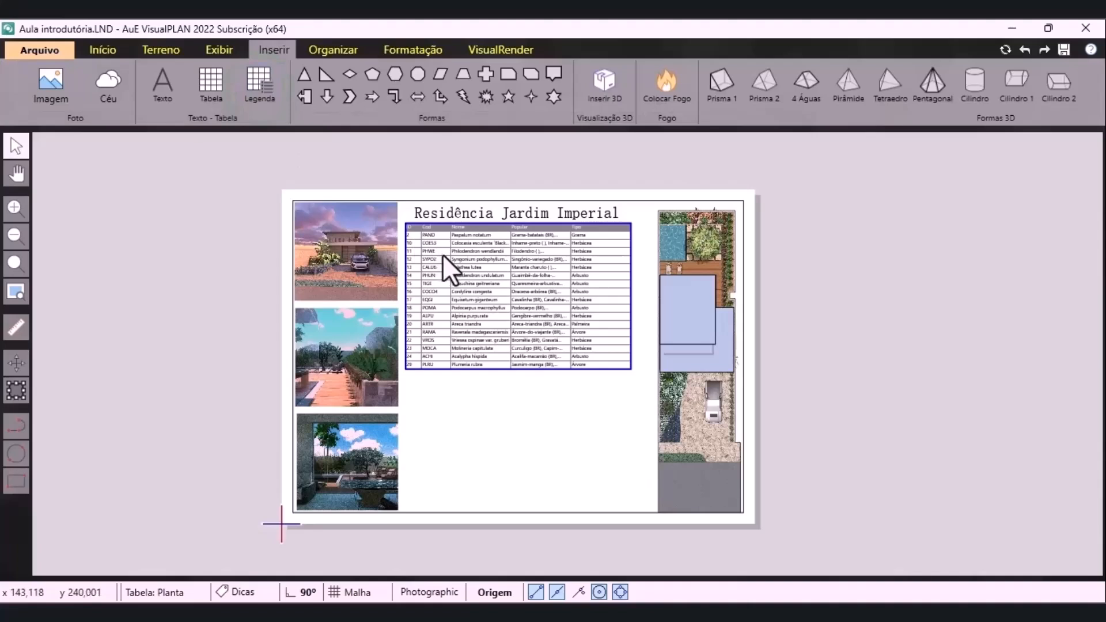
pyautogui.moveTo(452, 268); pyautogui.dragTo(451, 289)
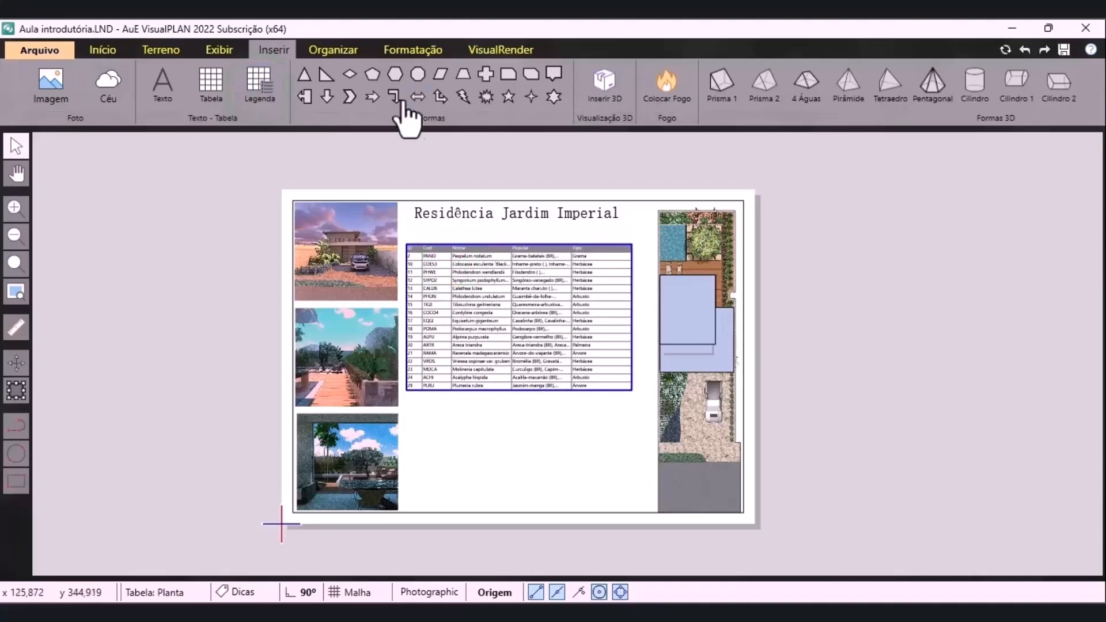
# Apply the first plain style, without borders or header shading, to the plant legend table
pyautogui.click(403, 50)
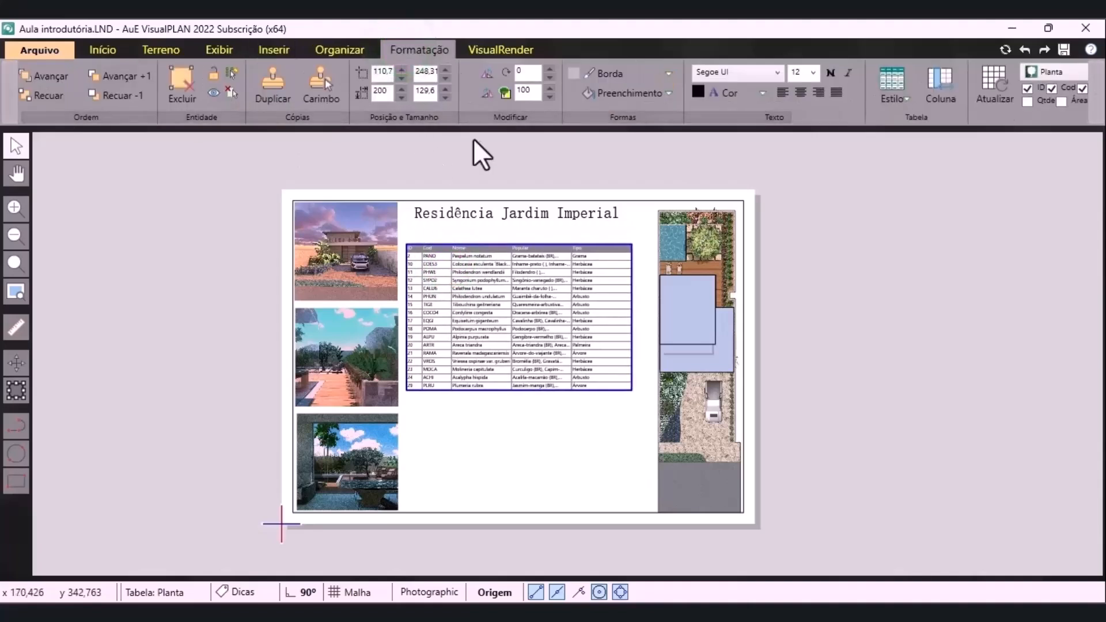
pyautogui.moveTo(489, 119); pyautogui.dragTo(725, 118)
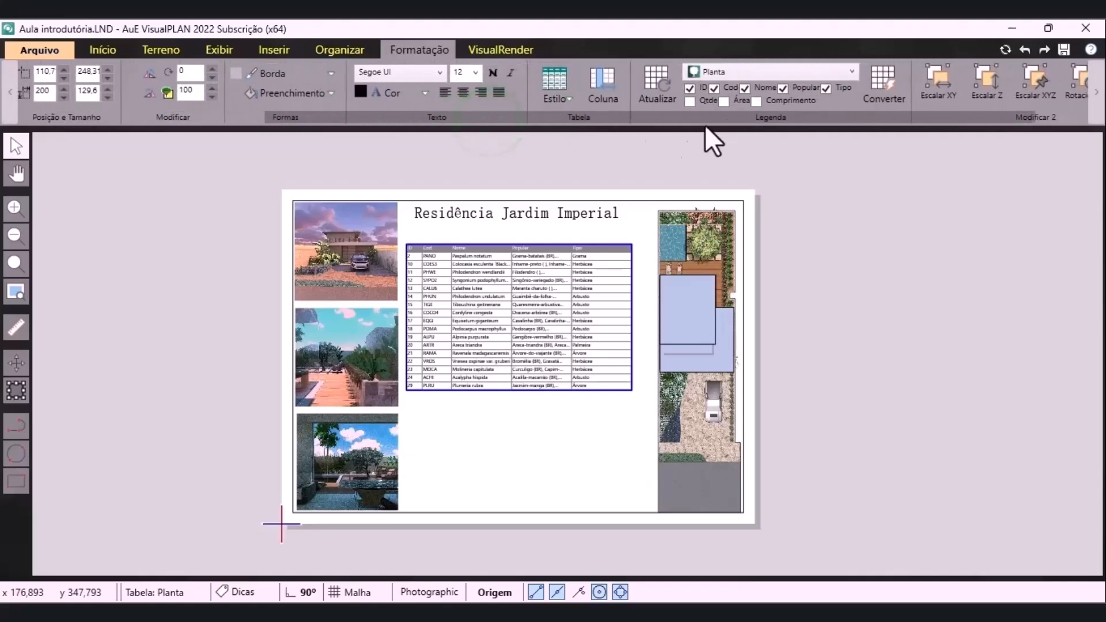
pyautogui.click(557, 89)
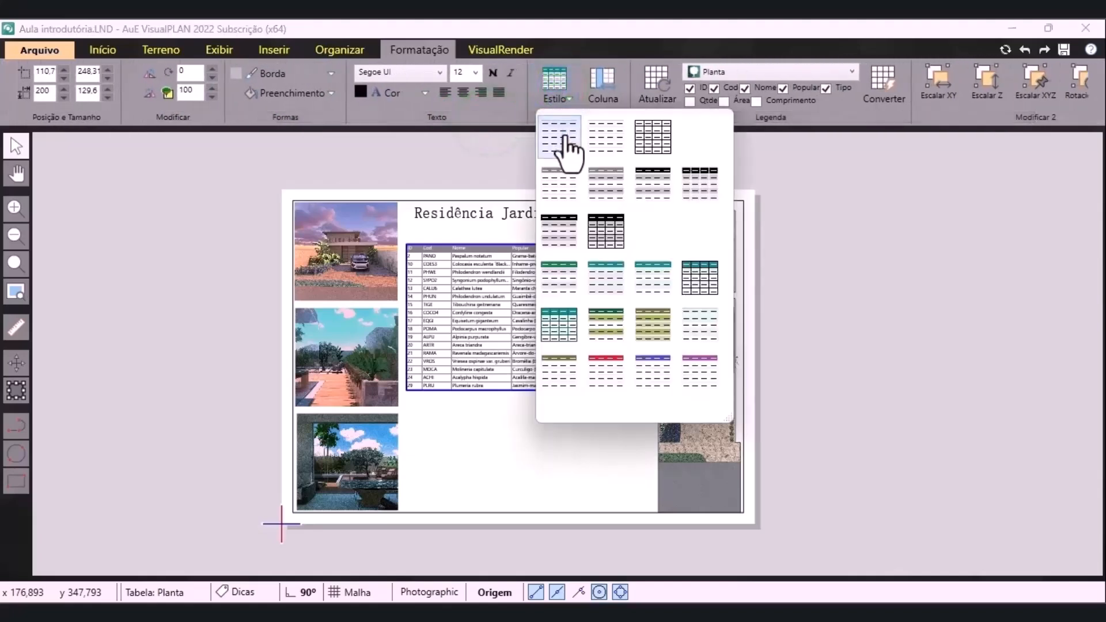
pyautogui.click(564, 136)
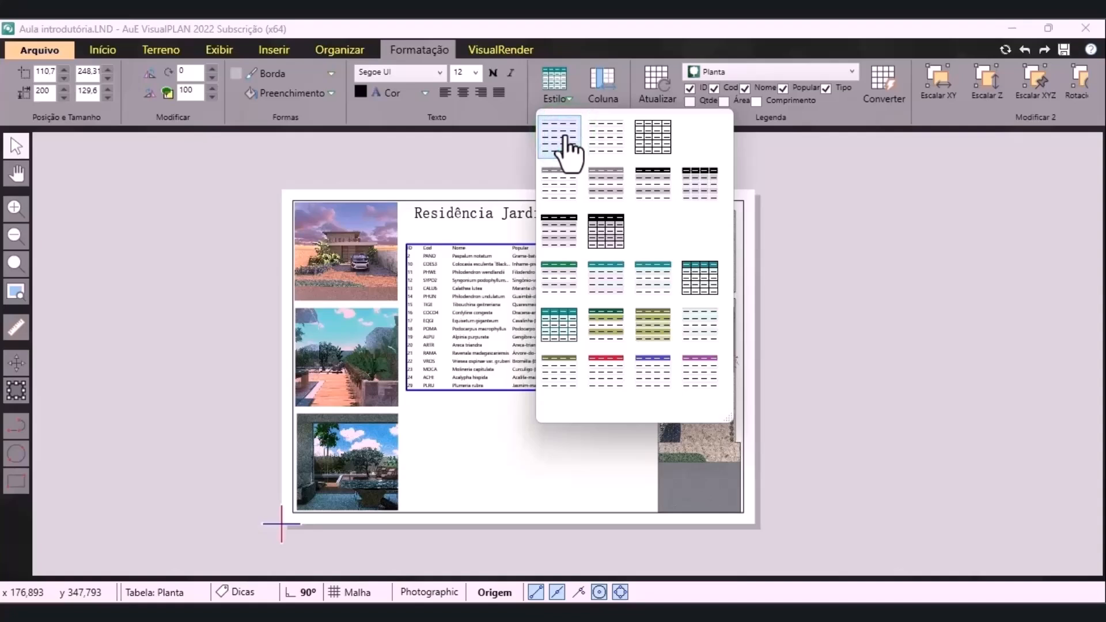
# Replace the legend's ID and Cod columns with Qtde and Área, and align the table directly beneath the title
pyautogui.click(691, 89)
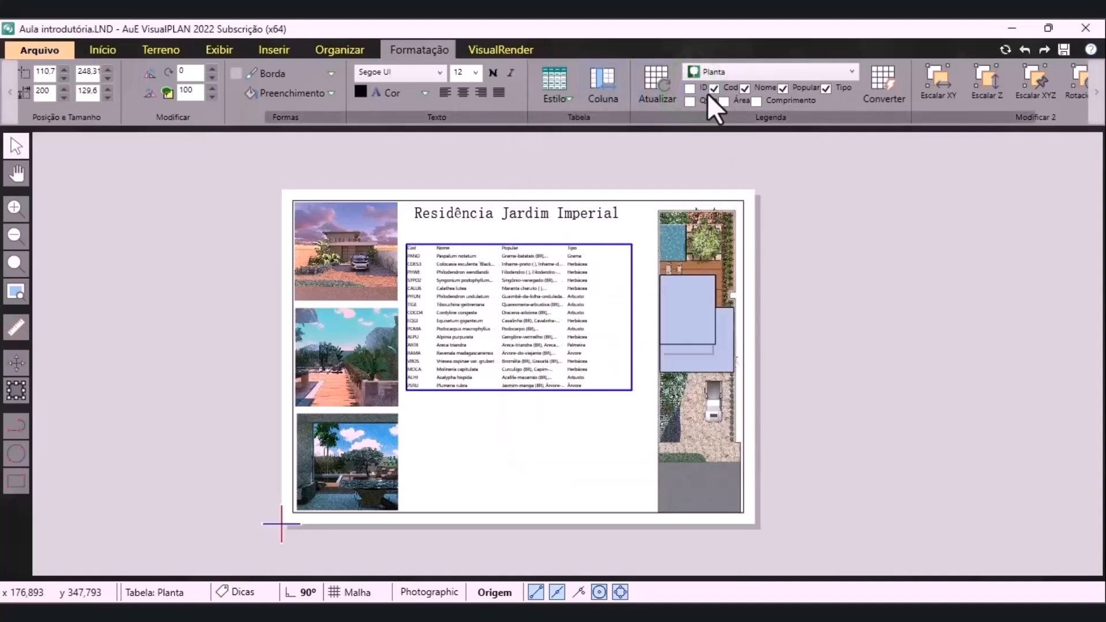
pyautogui.click(714, 89)
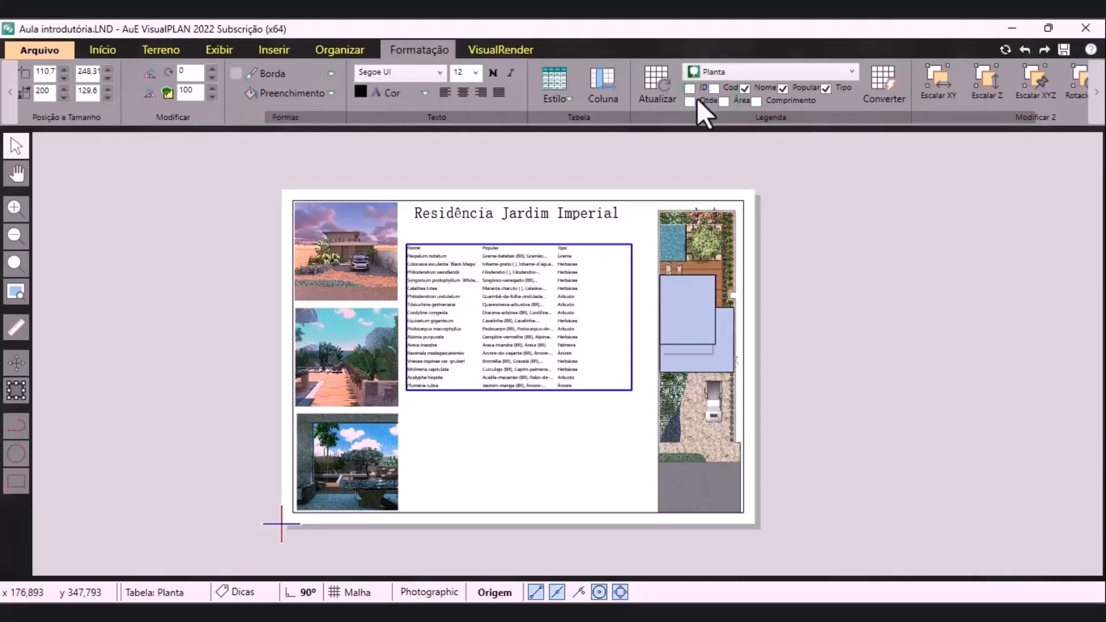
pyautogui.click(690, 102)
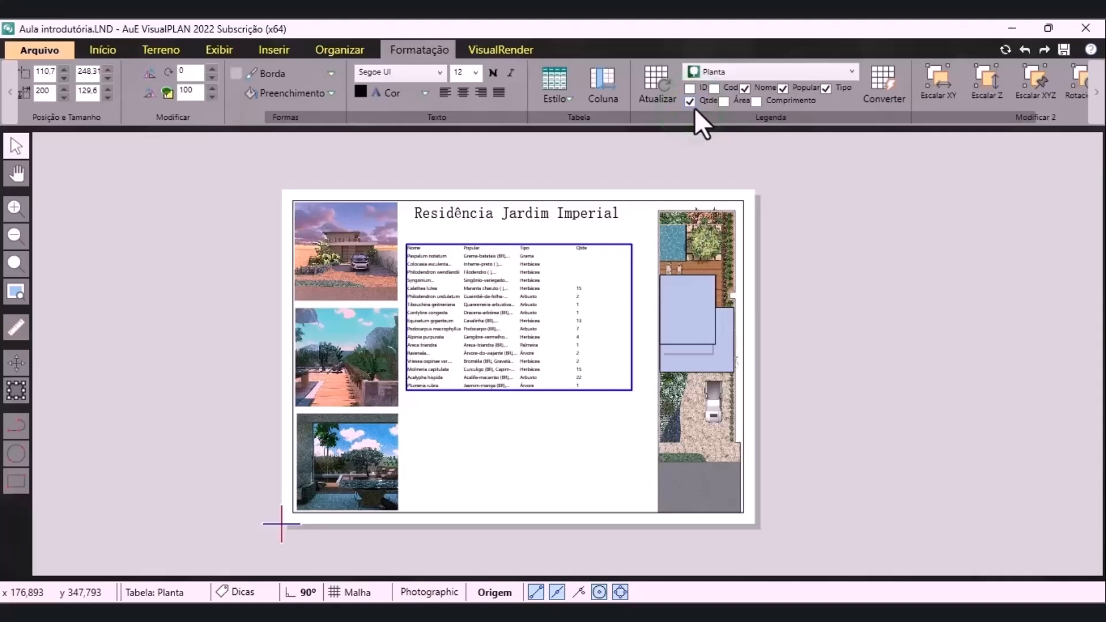
pyautogui.click(719, 102)
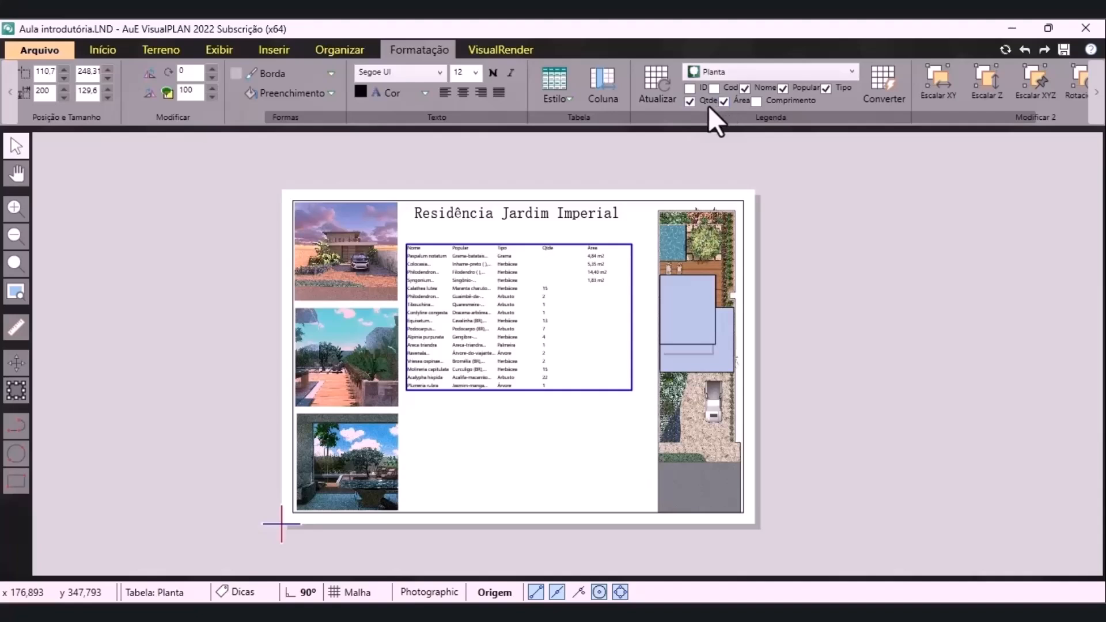
pyautogui.moveTo(420, 292); pyautogui.dragTo(429, 275)
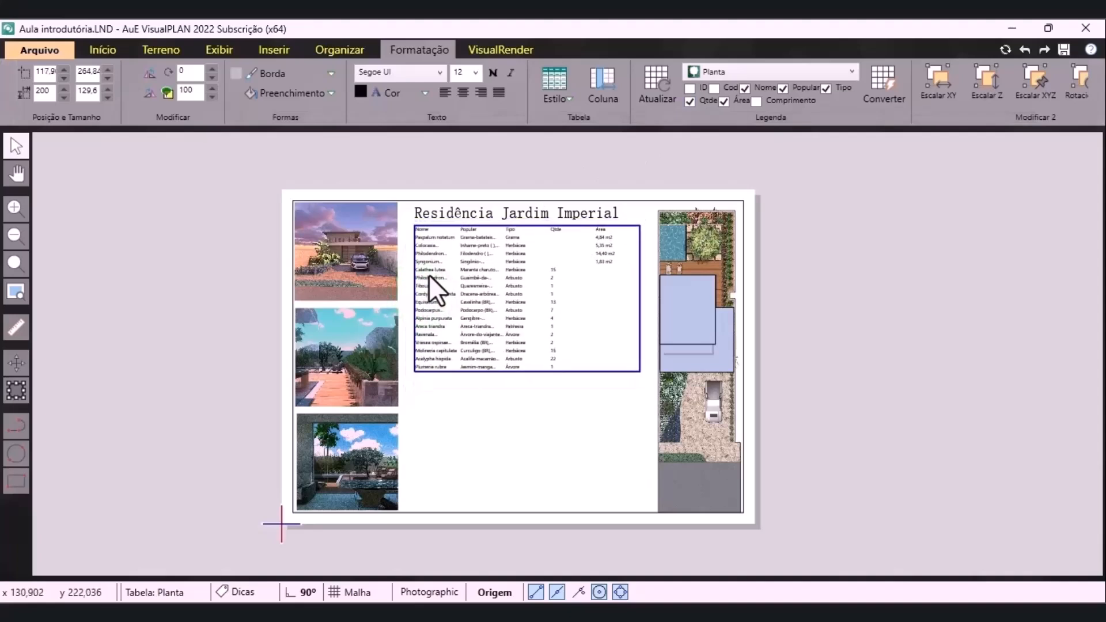
pyautogui.click(794, 256)
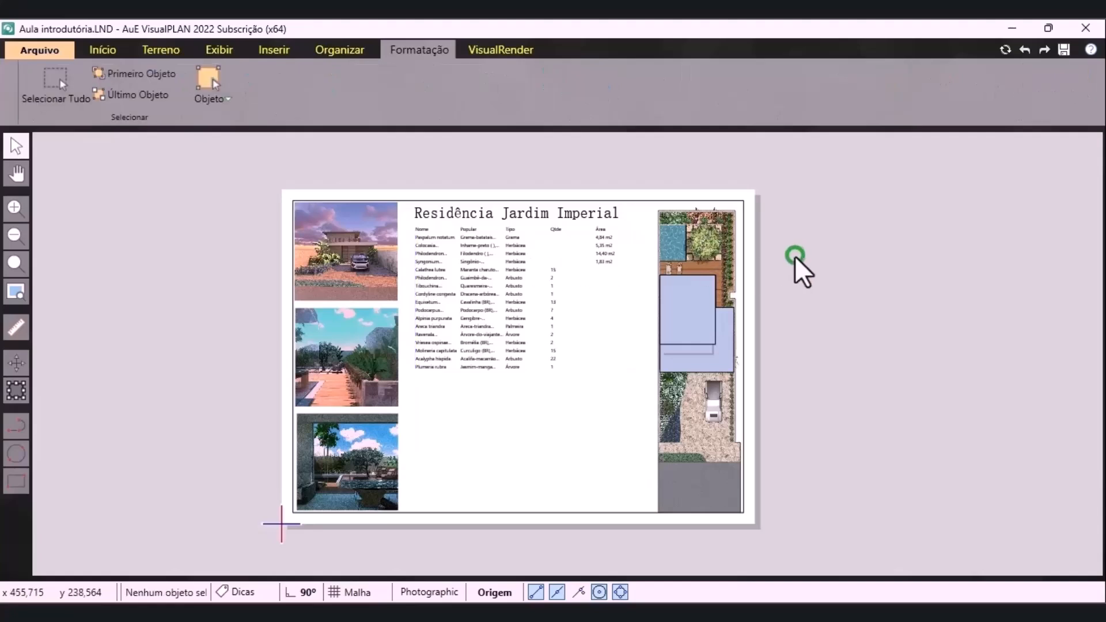
# Insert the image Render 2.1.1 from the VISUALPLAN folder onto the page
pyautogui.click(274, 52)
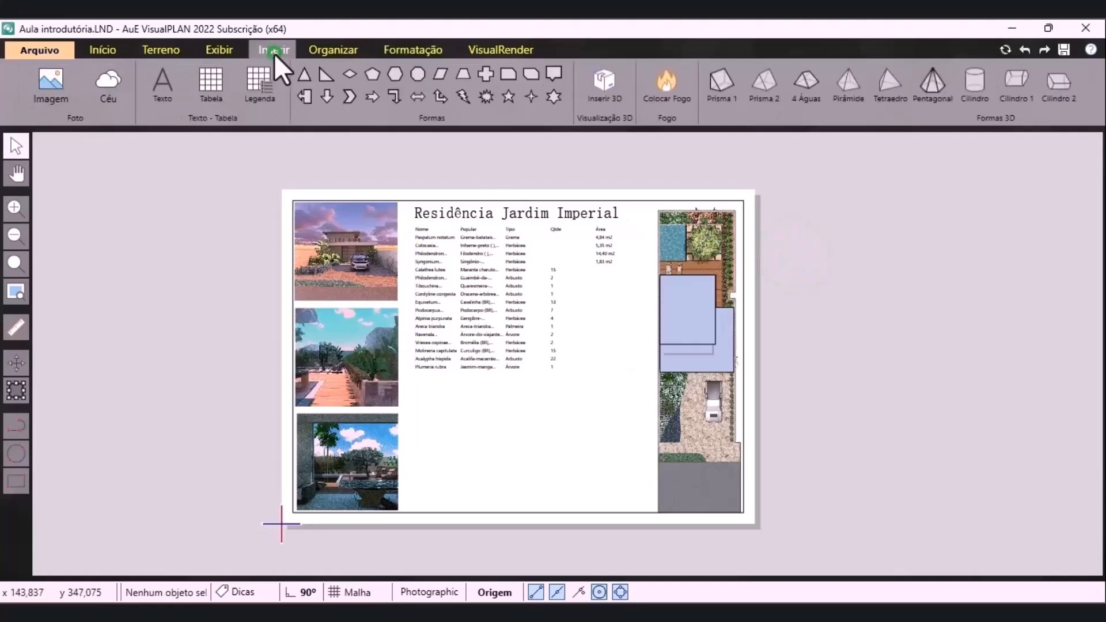
pyautogui.click(55, 103)
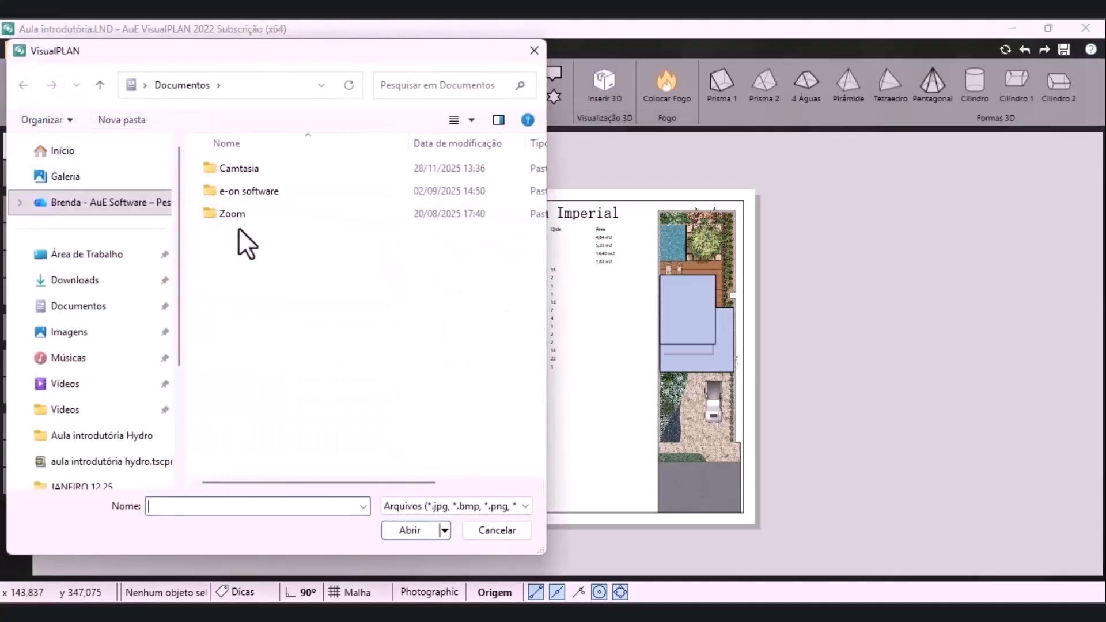
pyautogui.scroll(-3, 128, 395)
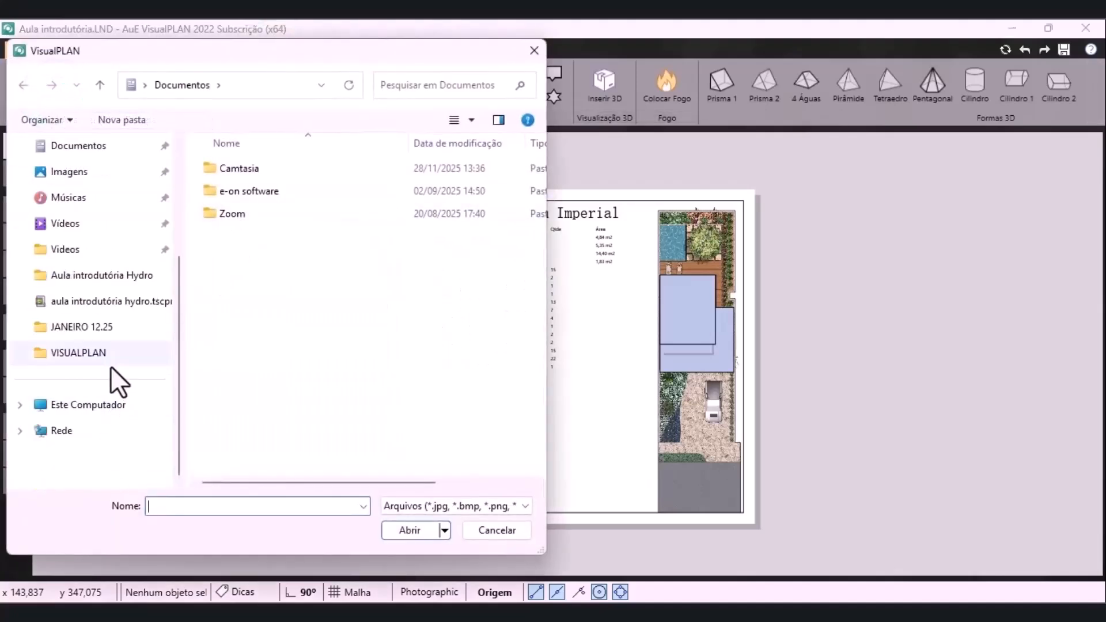
pyautogui.click(110, 354)
pyautogui.scroll(-5, 403, 293)
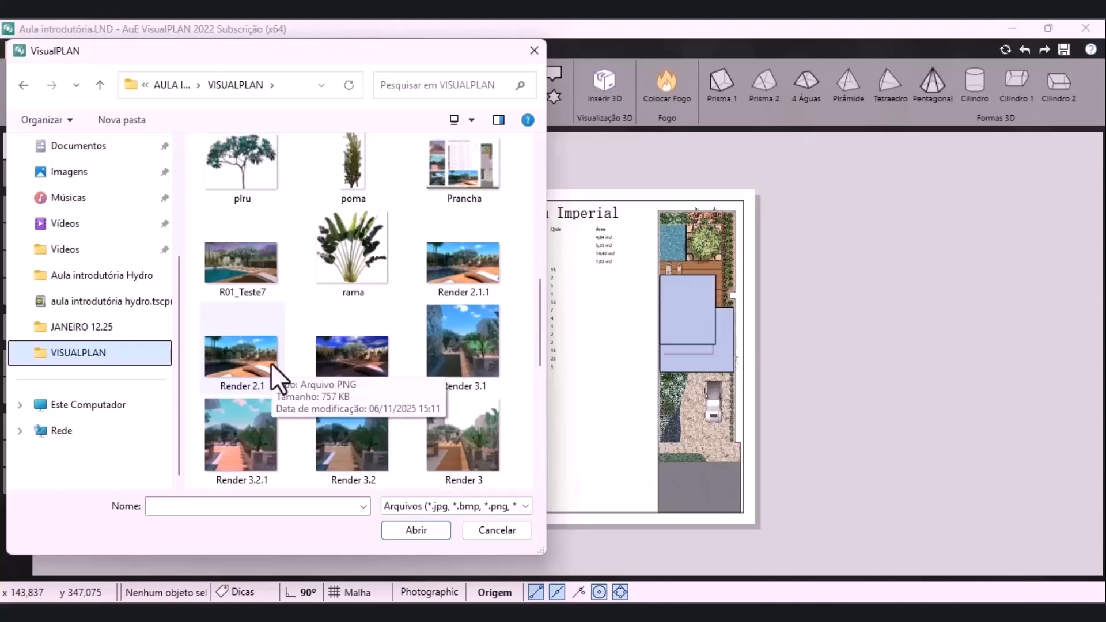
pyautogui.doubleClick(468, 275)
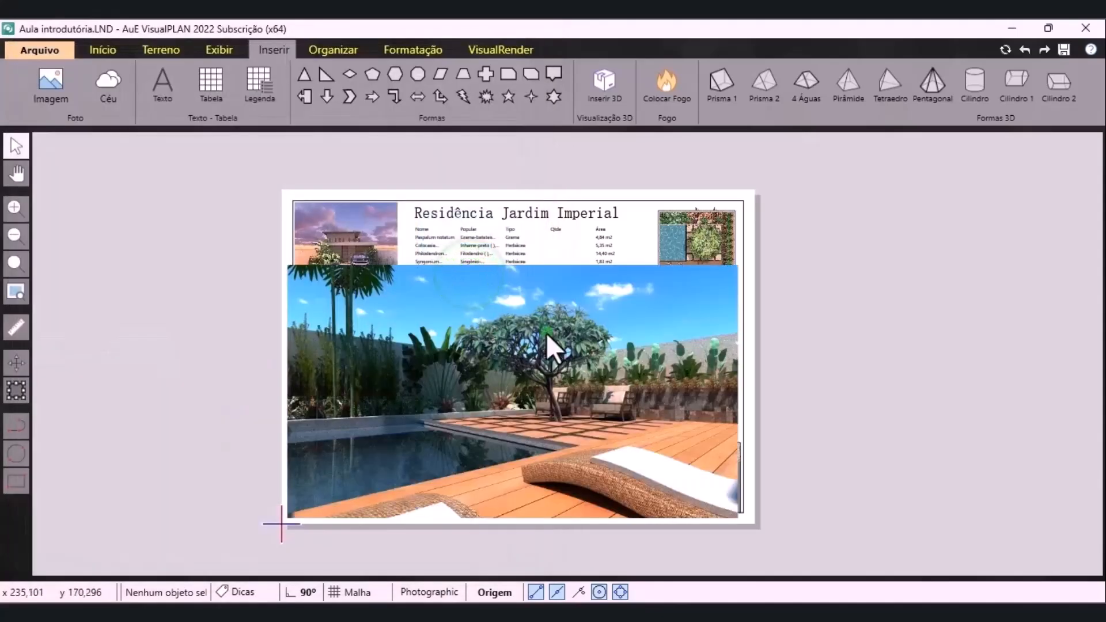
# Scale the inserted pool render down to roughly half its original width
pyautogui.click(13, 386)
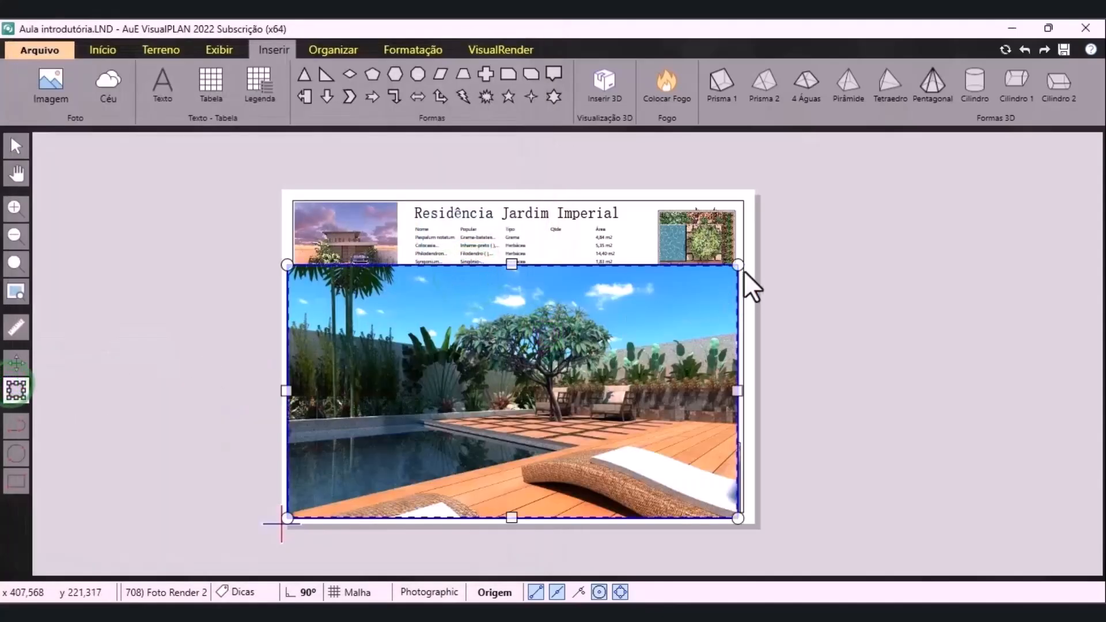
pyautogui.moveTo(738, 266); pyautogui.dragTo(525, 403)
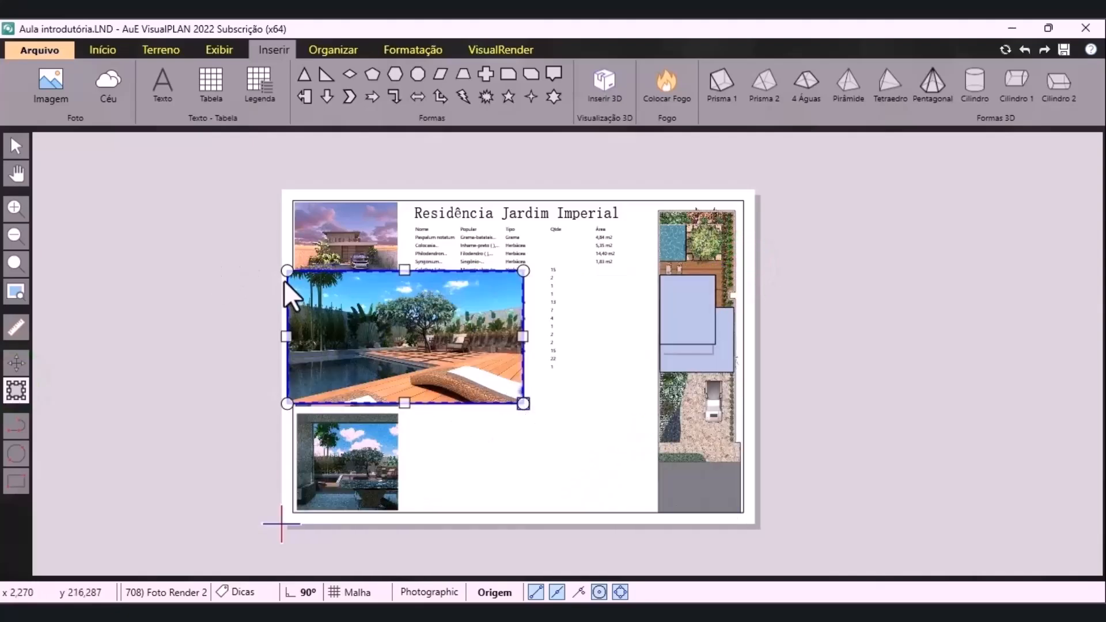
pyautogui.moveTo(287, 271); pyautogui.dragTo(306, 278)
pyautogui.click(15, 146)
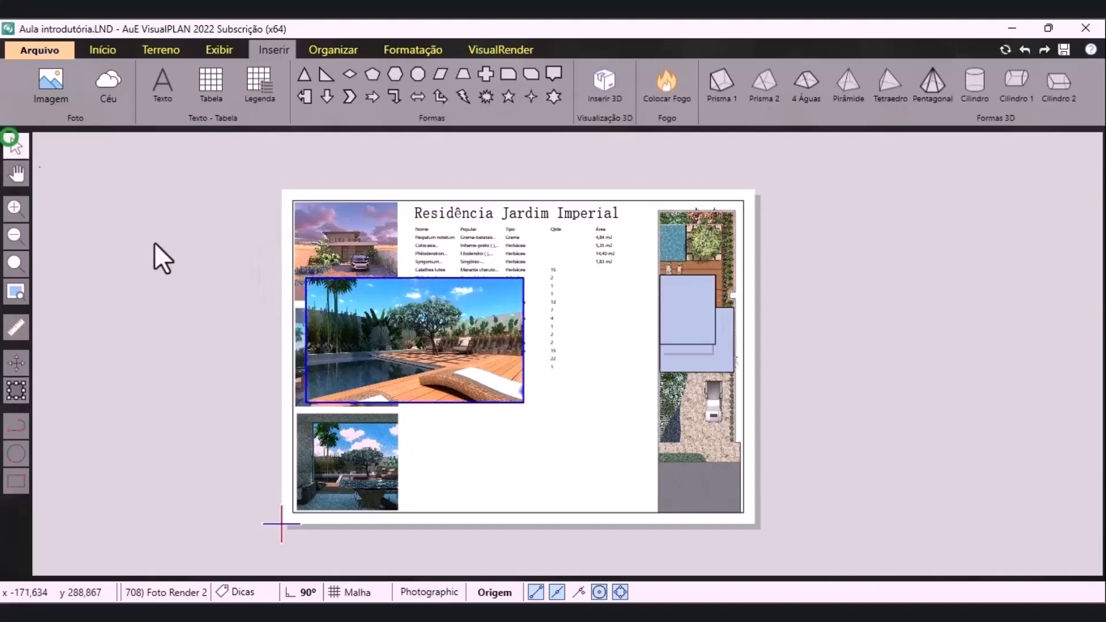
# Move the pool render into the empty space beneath the plant legend, between the stacked renders and the plan
pyautogui.moveTo(397, 378); pyautogui.dragTo(500, 476)
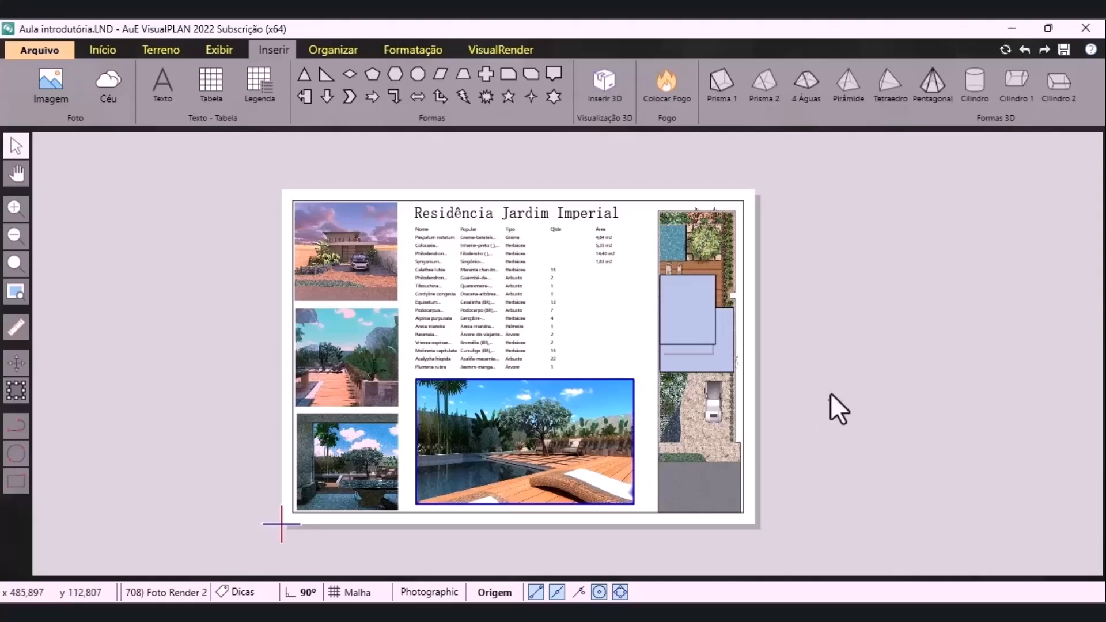
pyautogui.click(833, 358)
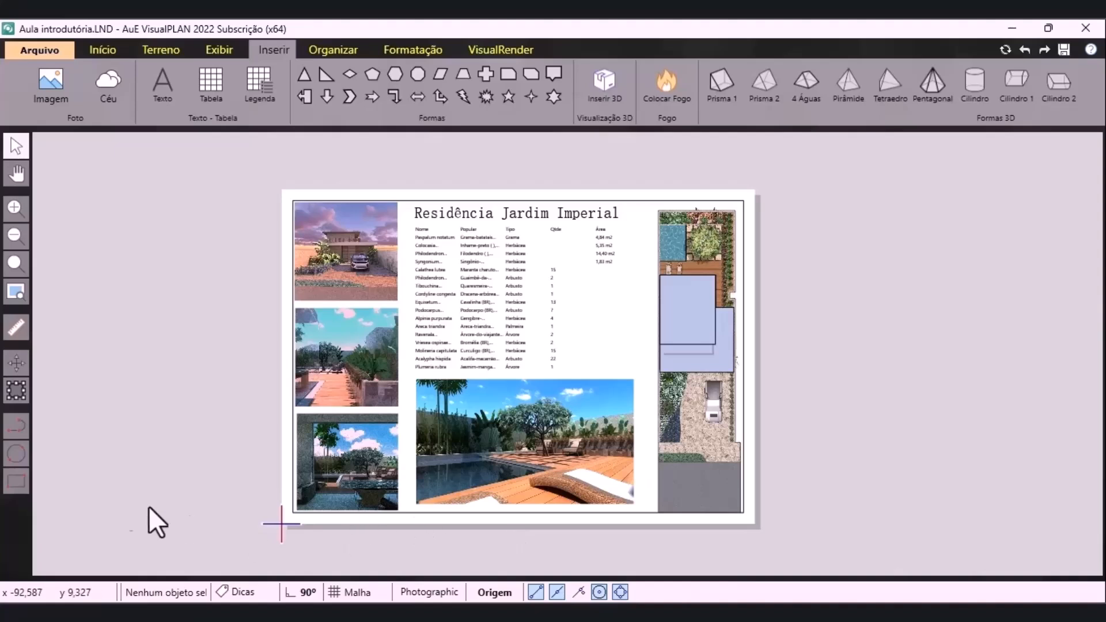
# Draw a rectangle about 420 mm wide and 10 mm high along the sheet's bottom edge
pyautogui.click(14, 484)
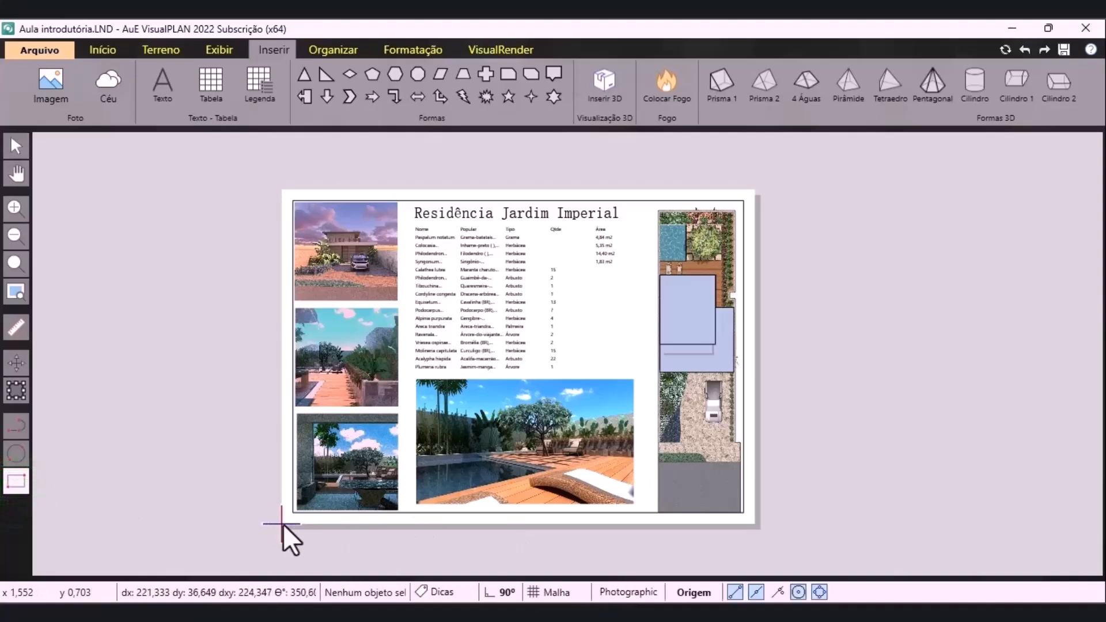
pyautogui.click(282, 524)
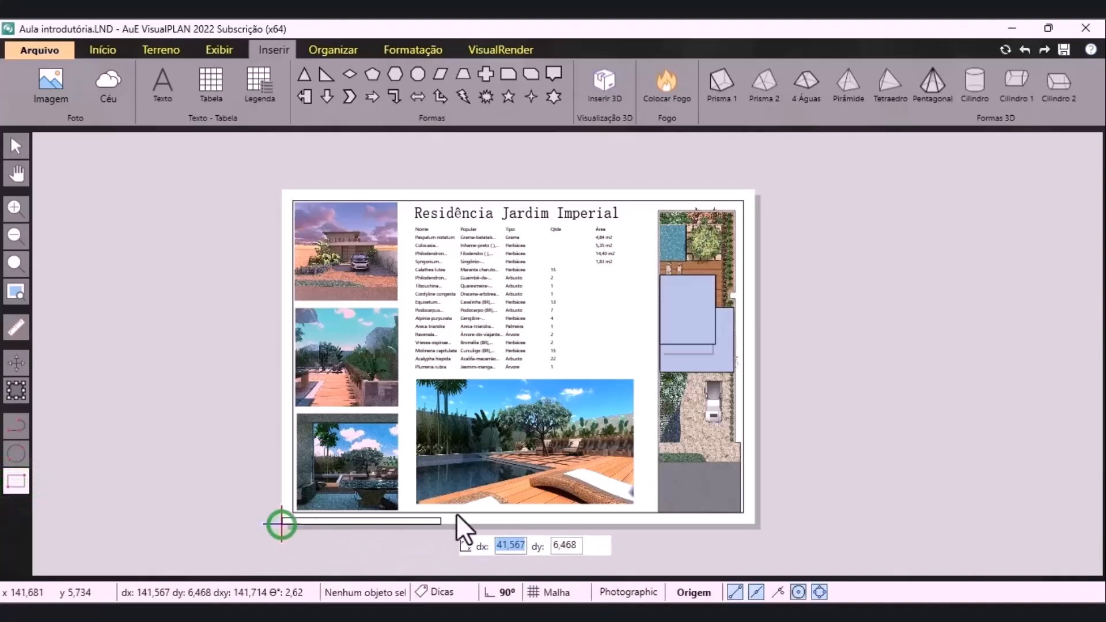
pyautogui.click(755, 514)
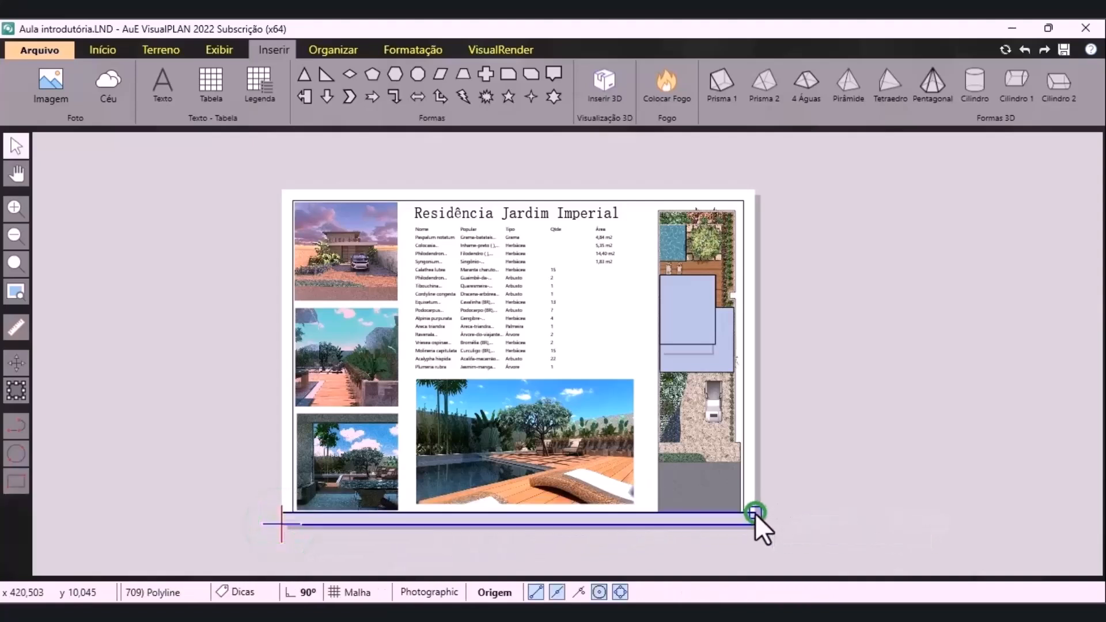
# Fill the strip along the sheet's bottom edge with a solid olive green
pyautogui.click(383, 52)
pyautogui.click(547, 123)
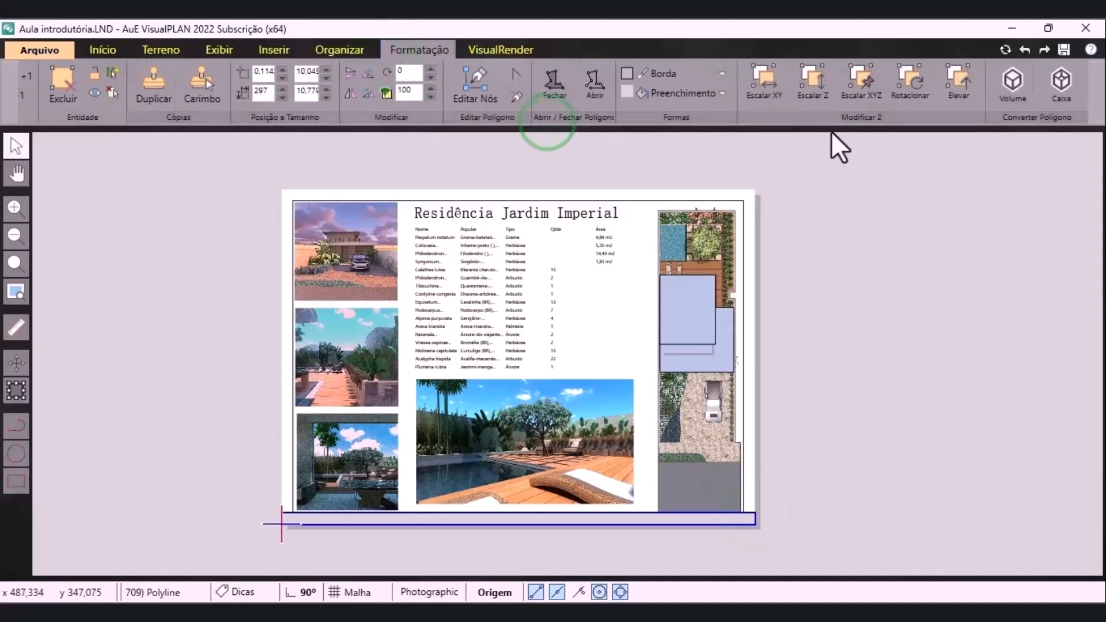
pyautogui.click(718, 92)
pyautogui.click(657, 121)
pyautogui.click(667, 91)
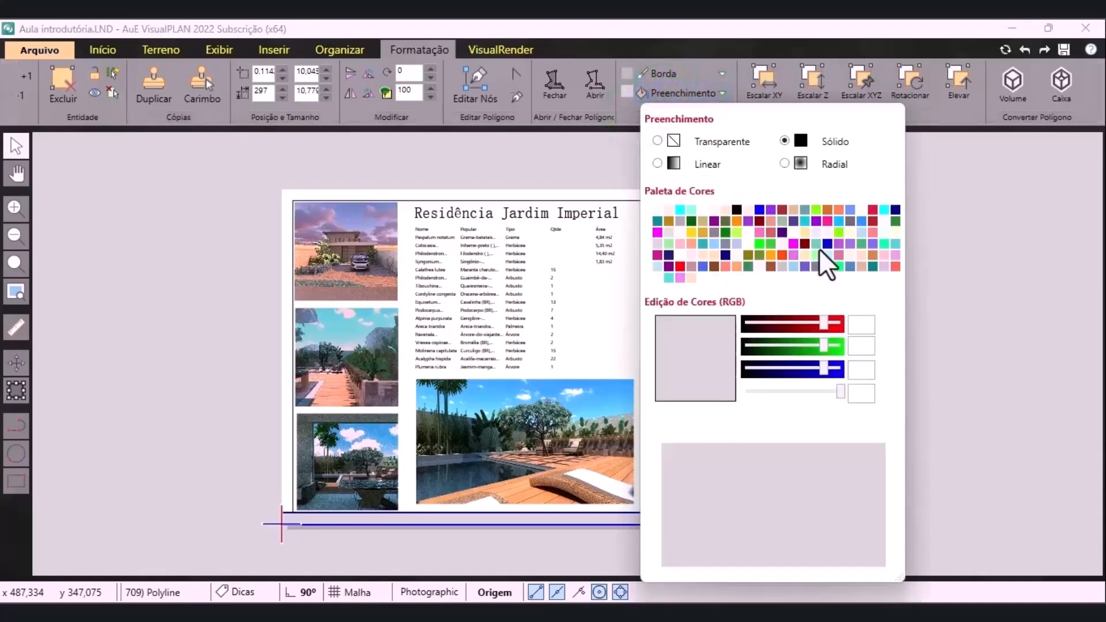
pyautogui.click(727, 221)
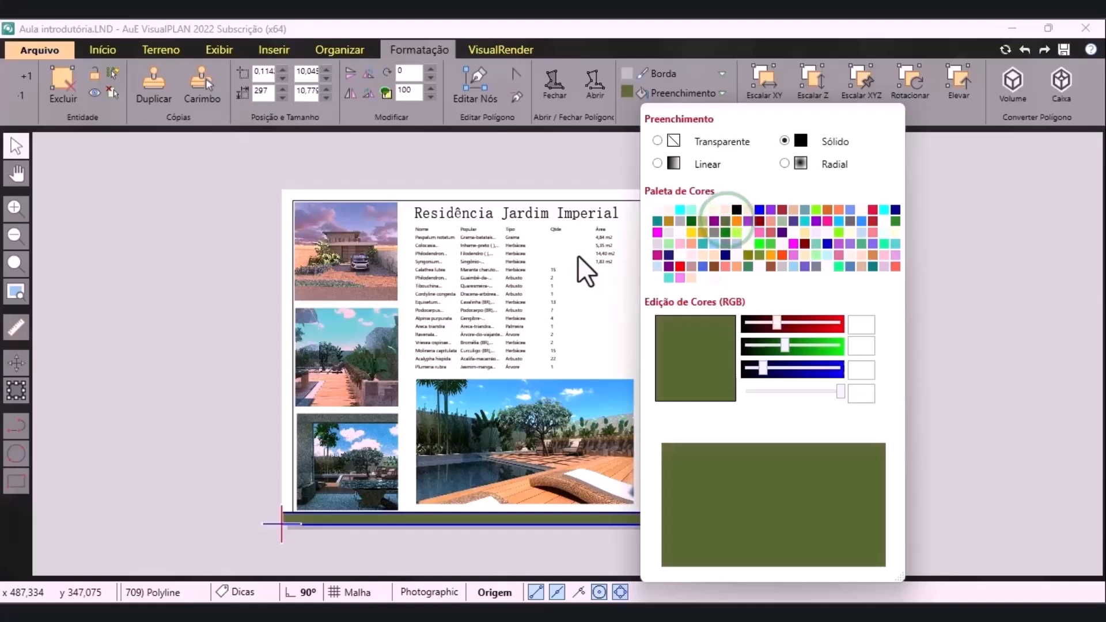
pyautogui.click(540, 172)
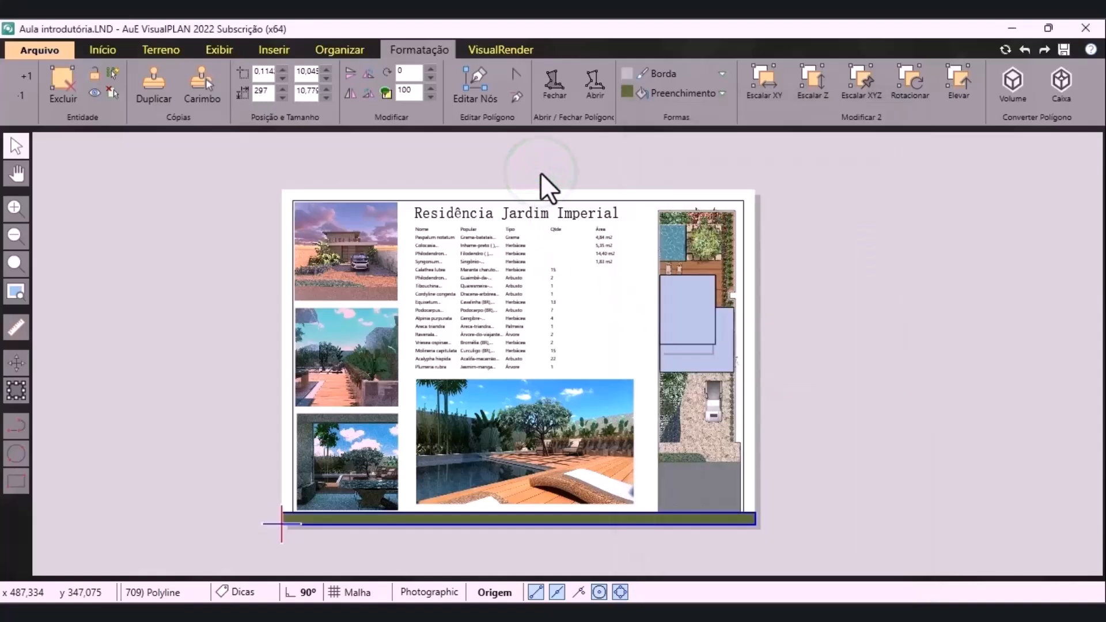
pyautogui.click(541, 172)
# Insert a text block with Profissional: AuE Software, Cliente: the client's full name, Etapa: Anteprojeto and Data: 29/12/2025
pyautogui.click(274, 50)
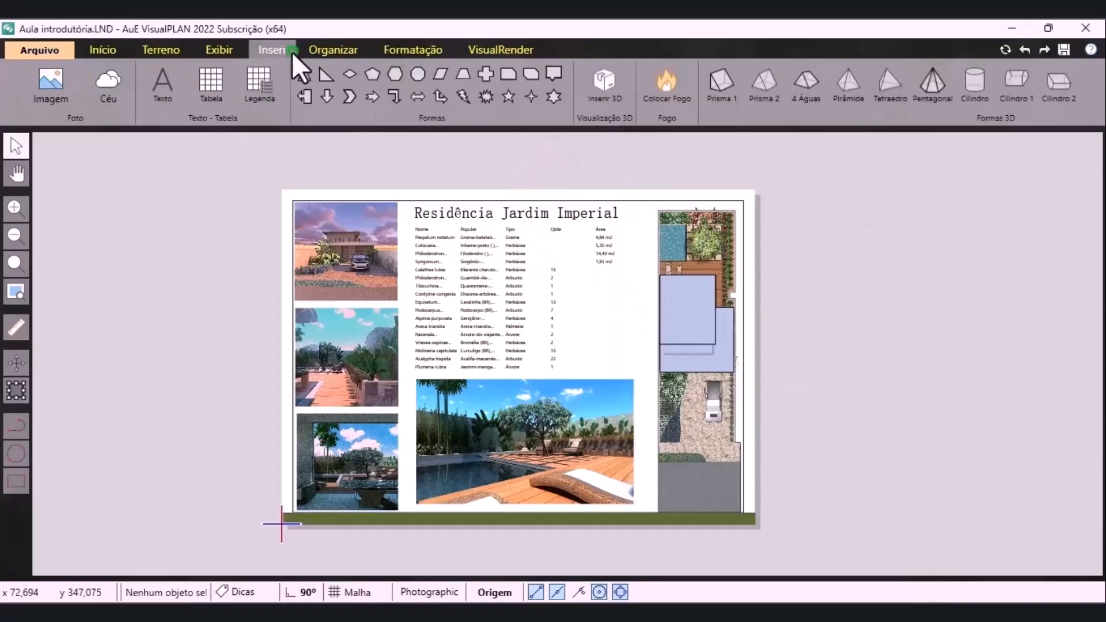
pyautogui.click(159, 92)
pyautogui.moveTo(528, 385); pyautogui.dragTo(405, 392)
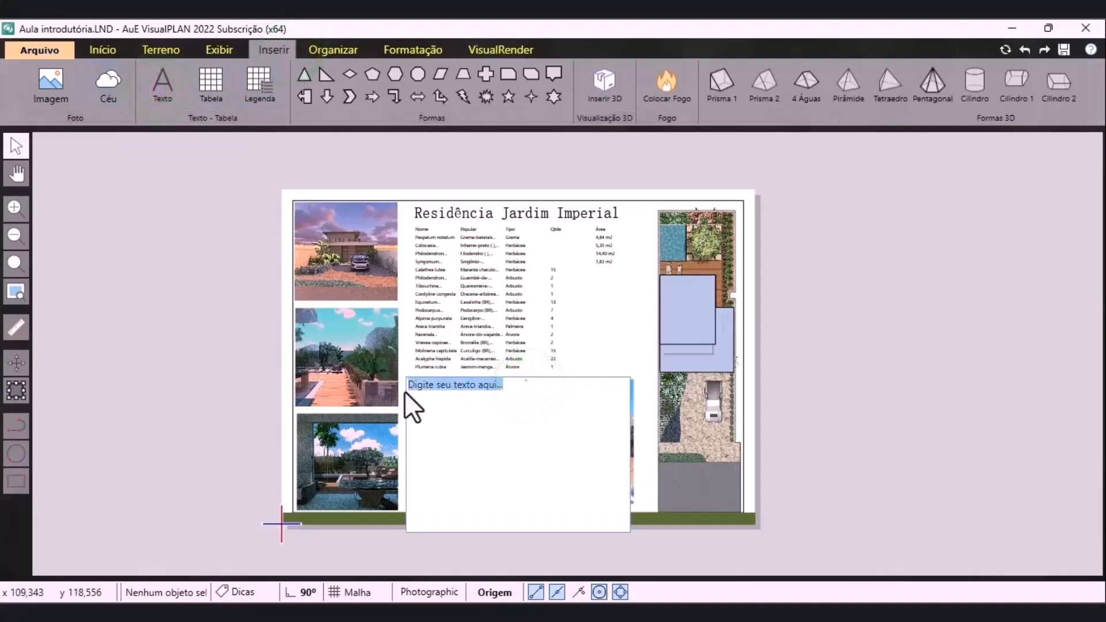
pyautogui.press('BackSpace')
pyautogui.click(1014, 556)
pyautogui.click(510, 396)
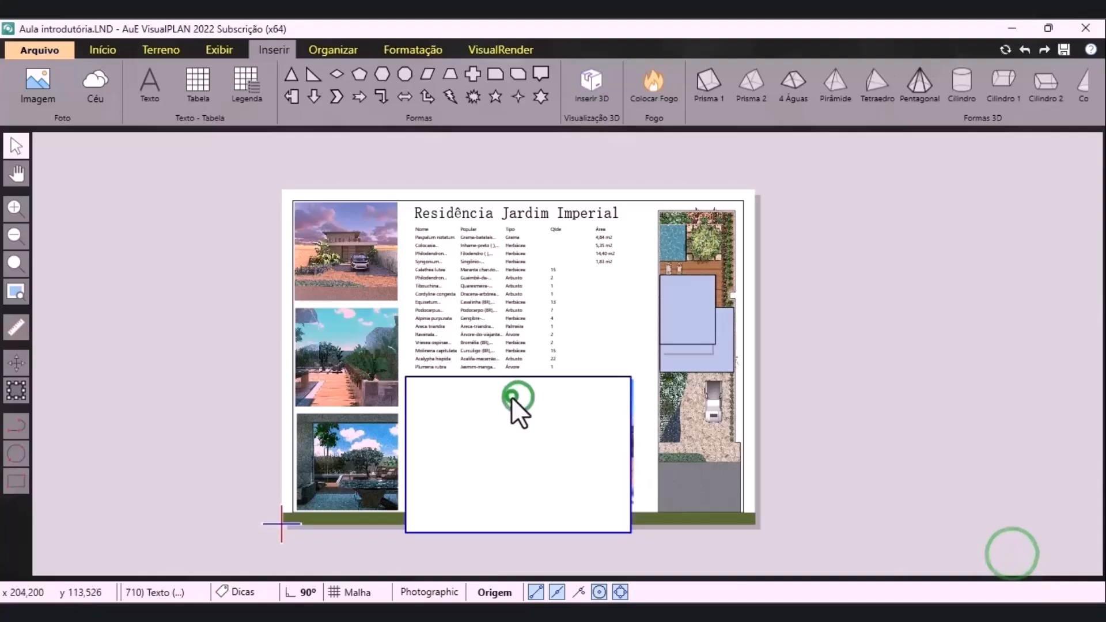
pyautogui.write('Profissional: AuE Software Cliente: Maria Silva Etapa: Anteprojeto Data: 20/12/22')
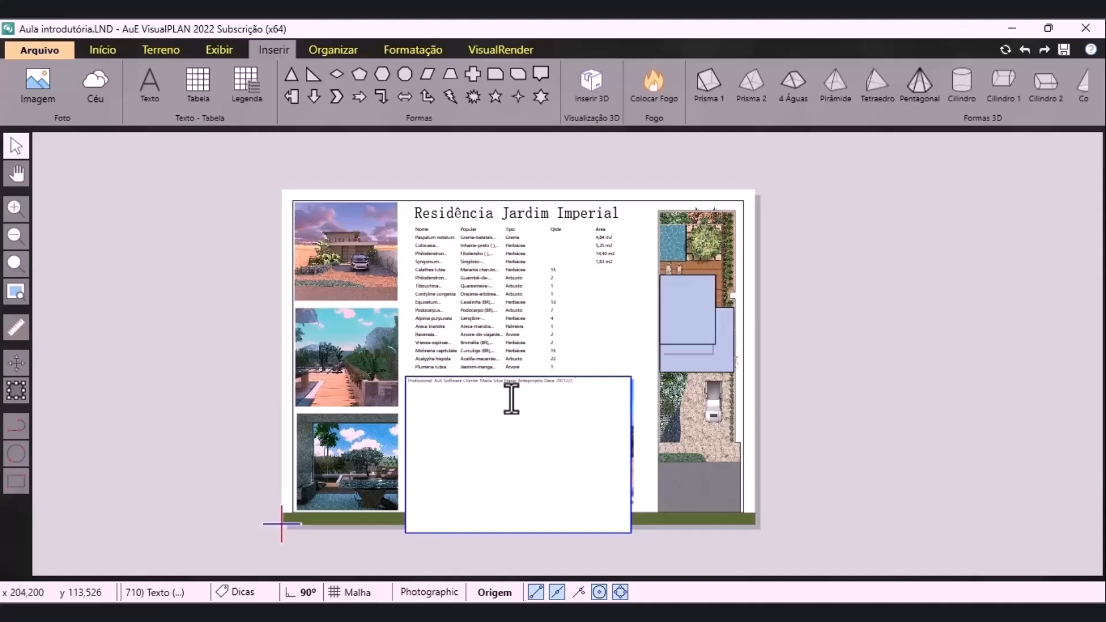
pyautogui.click(834, 304)
pyautogui.click(586, 417)
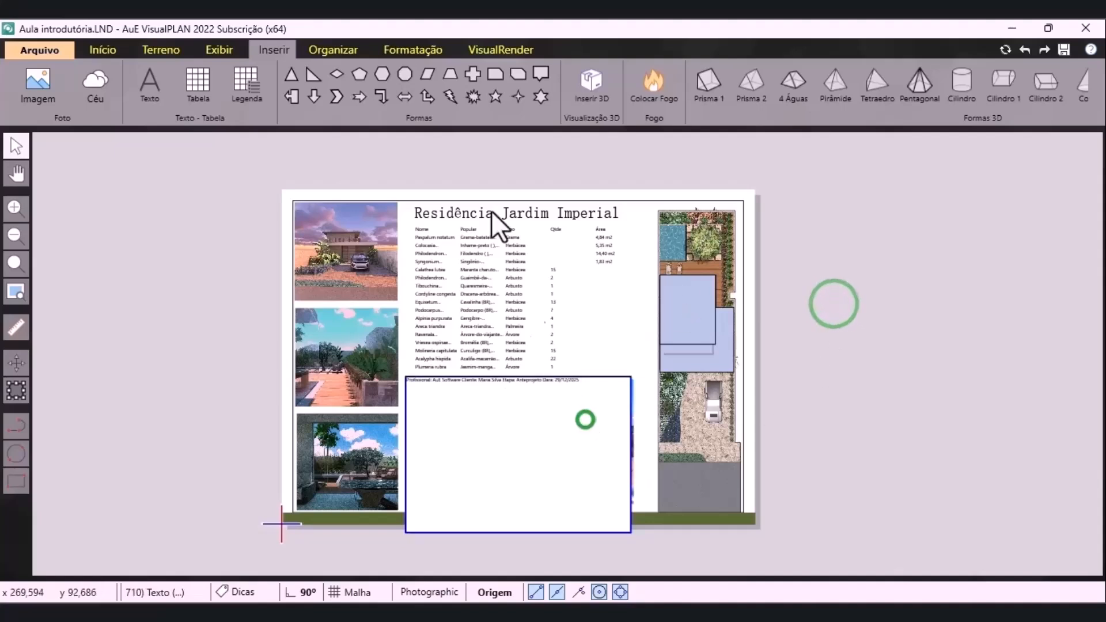
# Make the project information text block's fill transparent and set its font size to 16
pyautogui.click(405, 50)
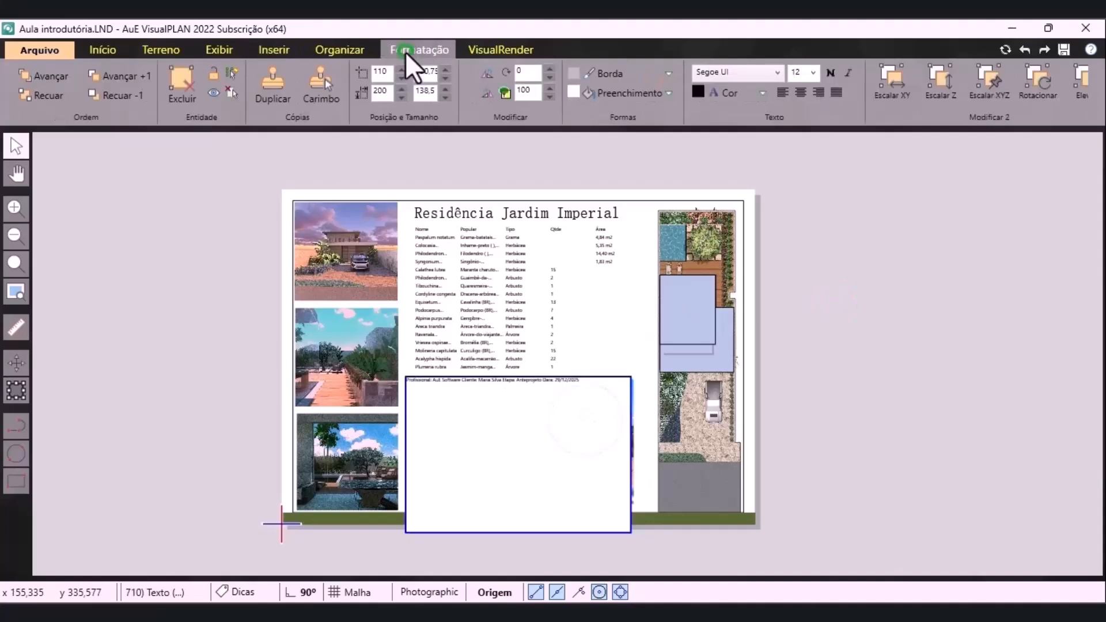
pyautogui.click(612, 93)
pyautogui.click(604, 141)
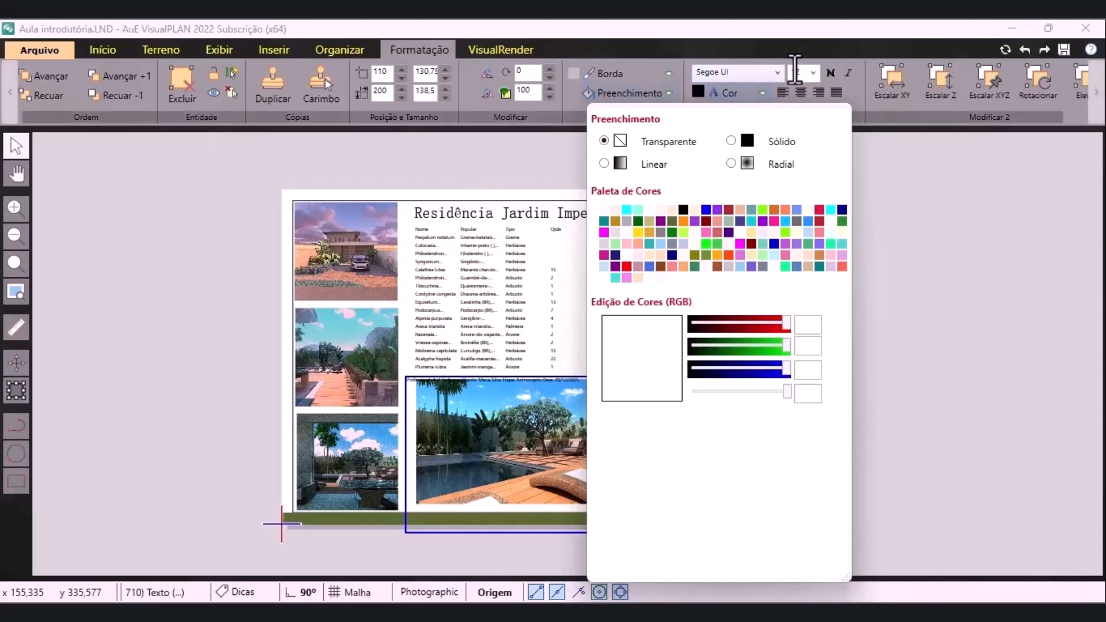
pyautogui.click(814, 72)
pyautogui.click(798, 109)
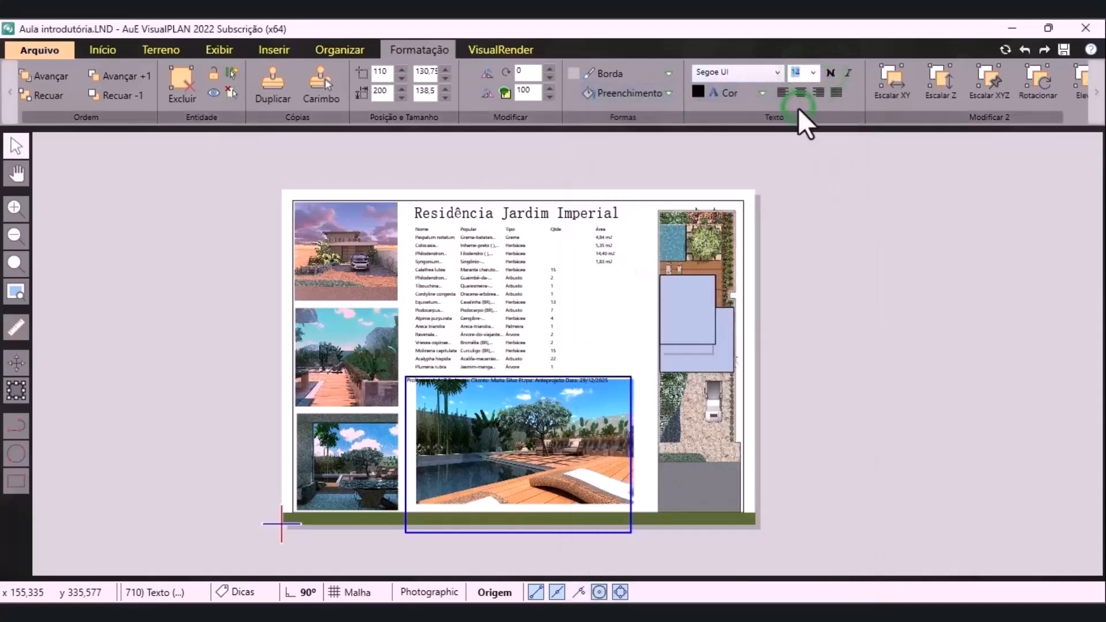
pyautogui.click(814, 72)
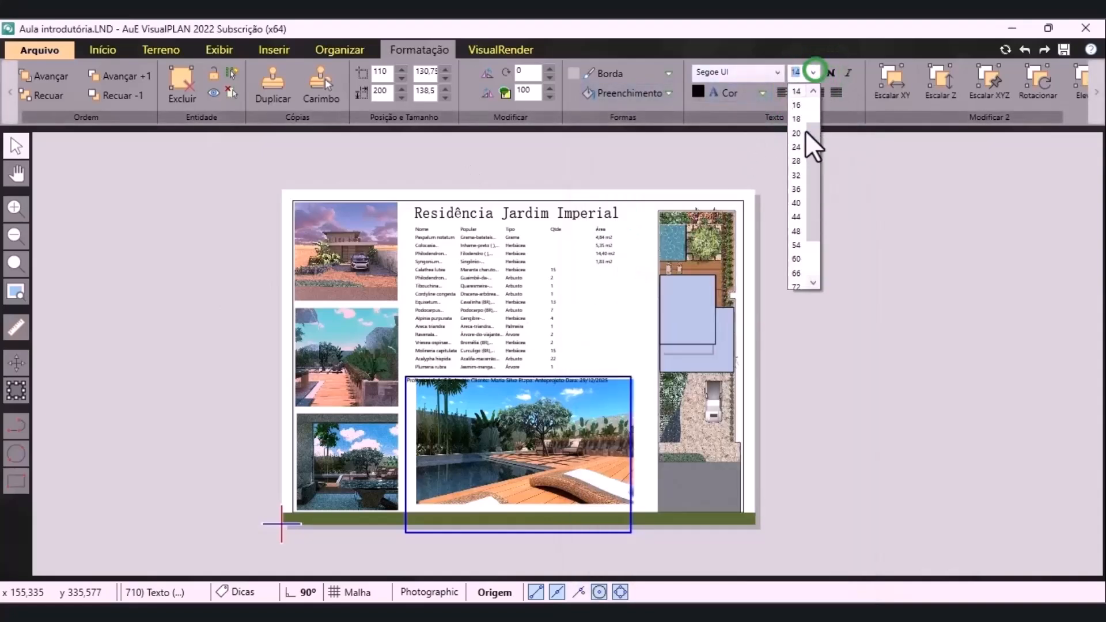
pyautogui.click(797, 105)
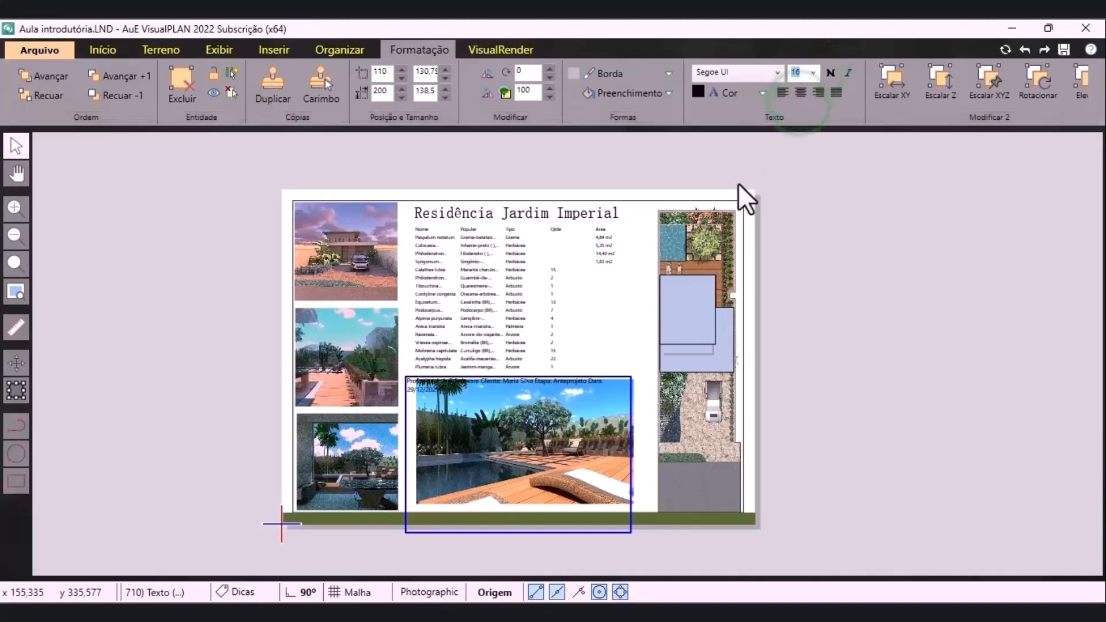
# Widen the project information text box to about 224 mm and place its line of text on the green strip
pyautogui.click(16, 391)
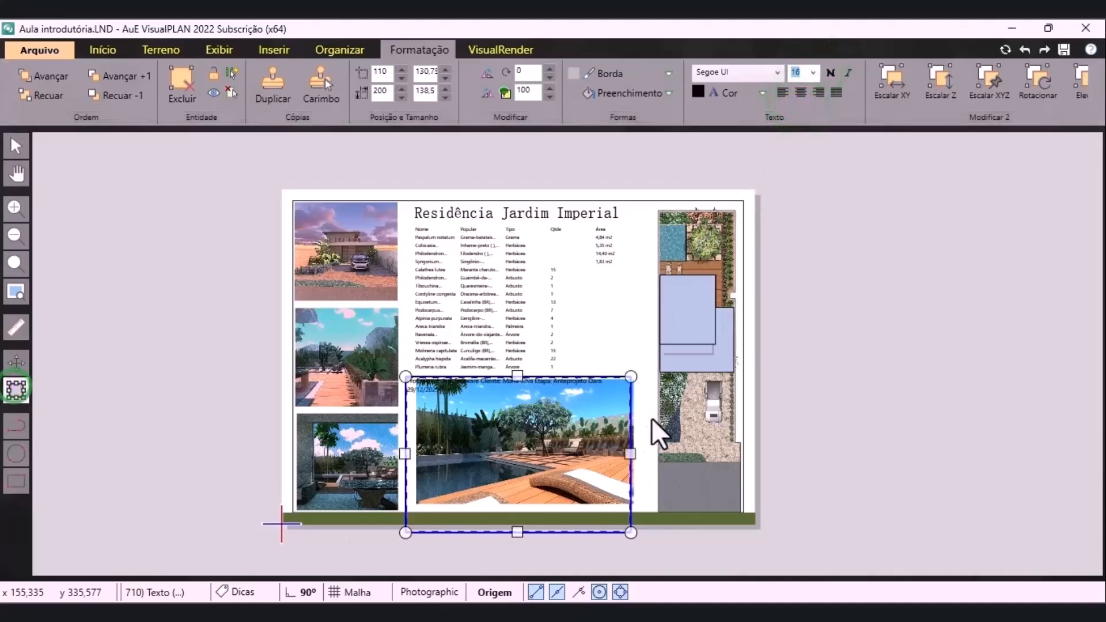
pyautogui.moveTo(632, 453); pyautogui.dragTo(658, 454)
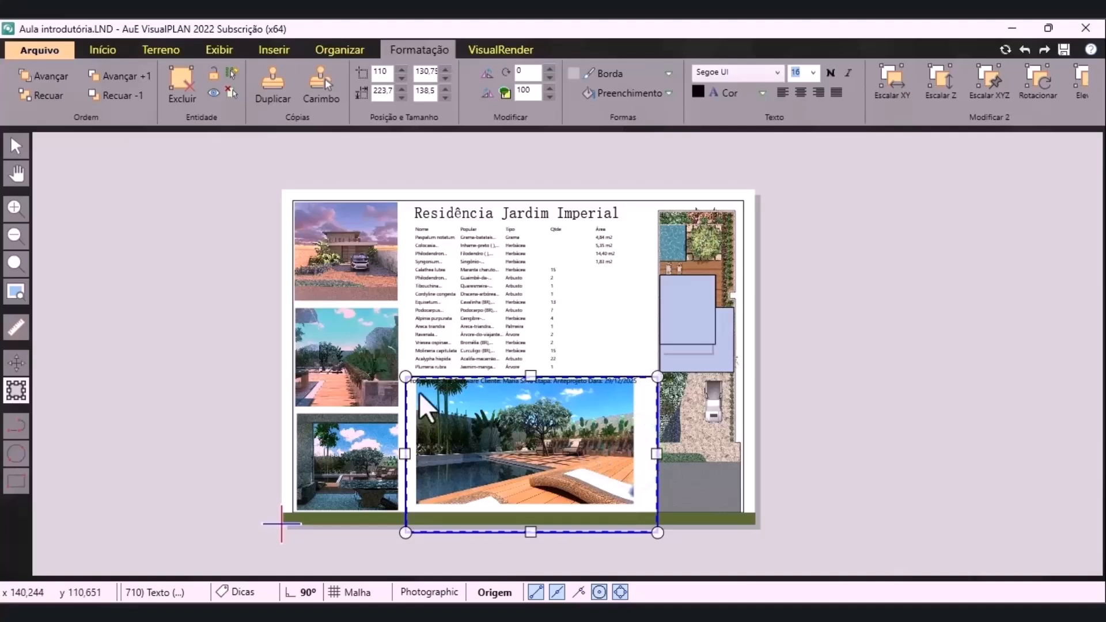
pyautogui.click(14, 145)
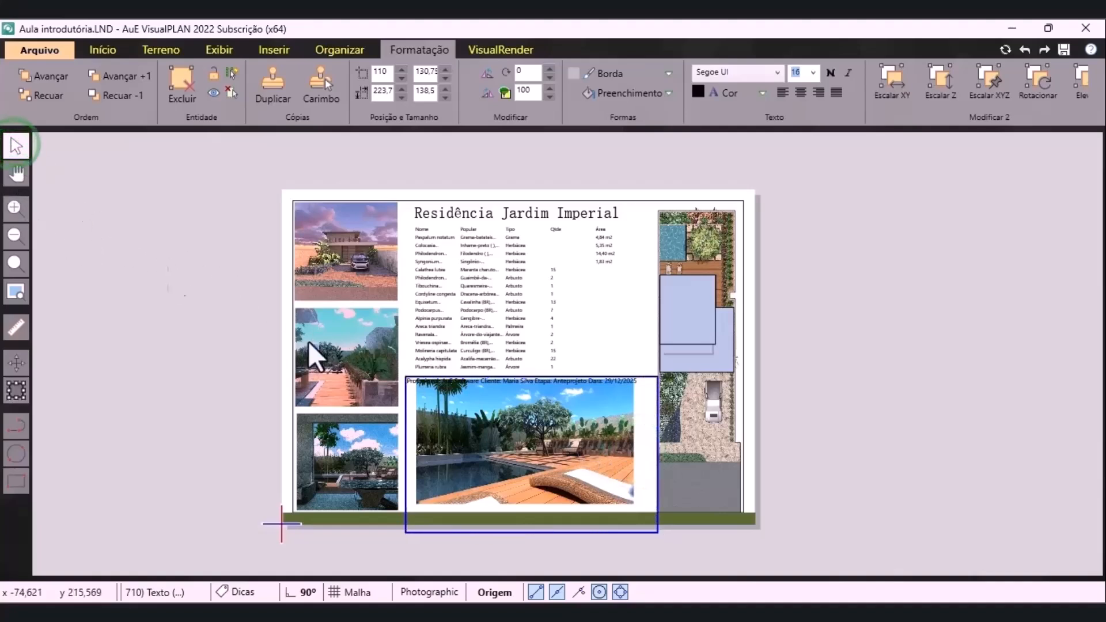
pyautogui.moveTo(409, 379); pyautogui.dragTo(296, 514)
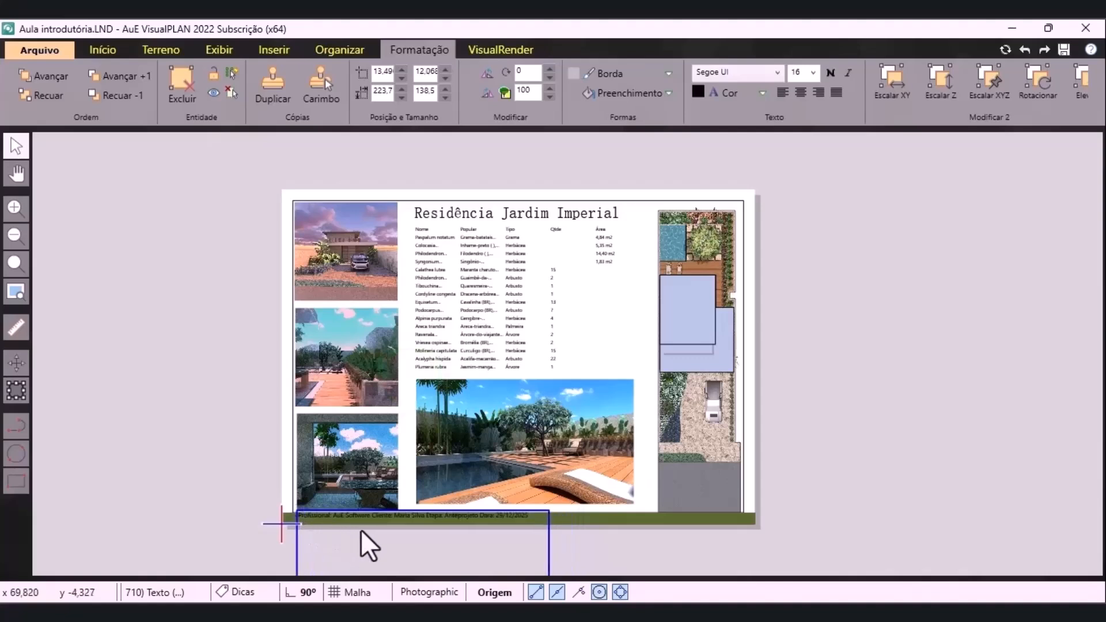
pyautogui.press('Down')
pyautogui.press('Down')
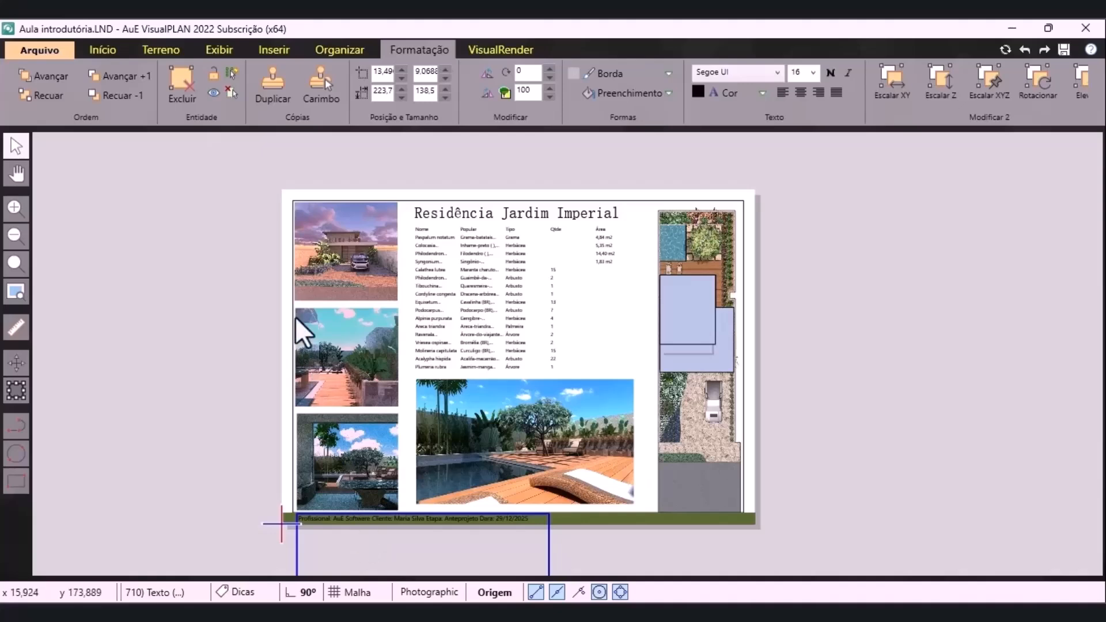
# Make the project information text bold and reduce its box height to about 10 mm, matching the green strip
pyautogui.scroll(-2, 288, 287)
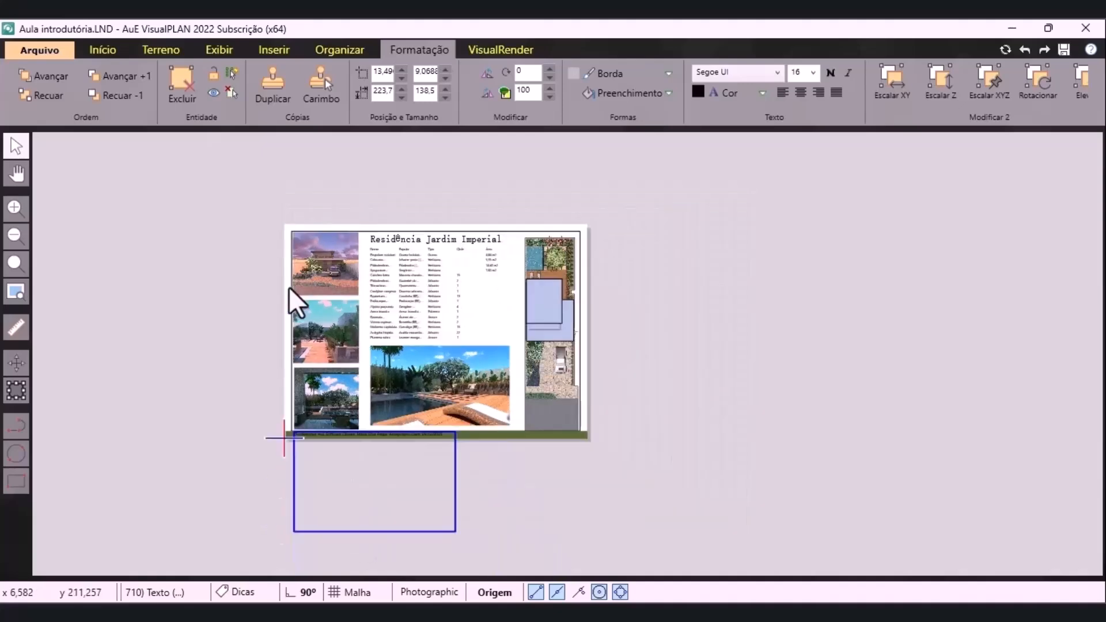
pyautogui.scroll(2, 425, 507)
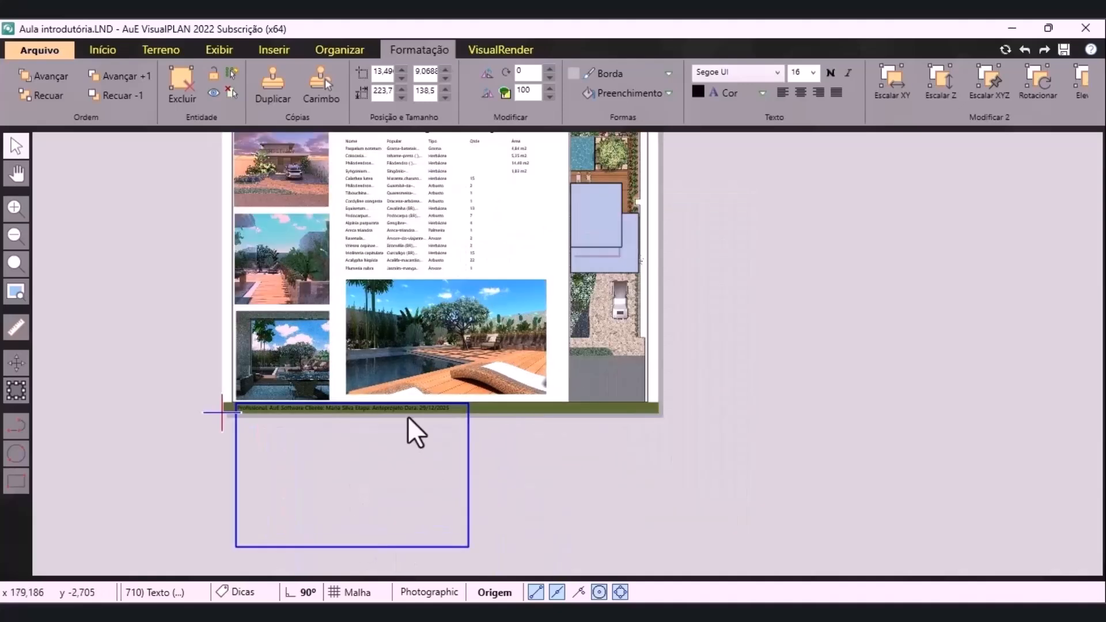
pyautogui.scroll(2, 410, 429)
pyautogui.click(830, 72)
pyautogui.scroll(-2, 346, 412)
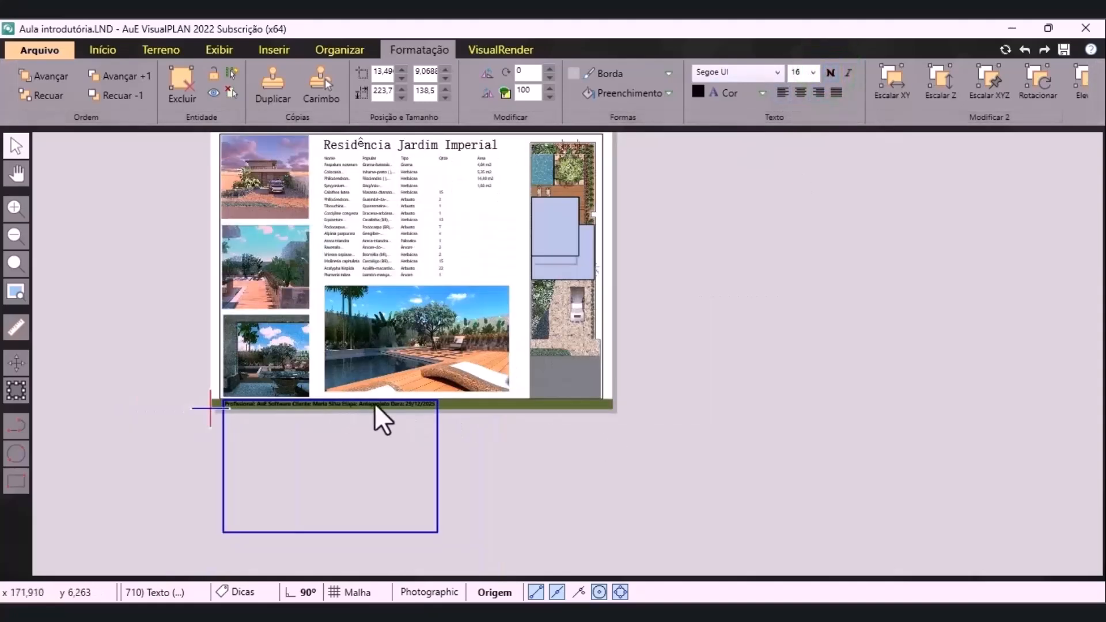
pyautogui.click(16, 391)
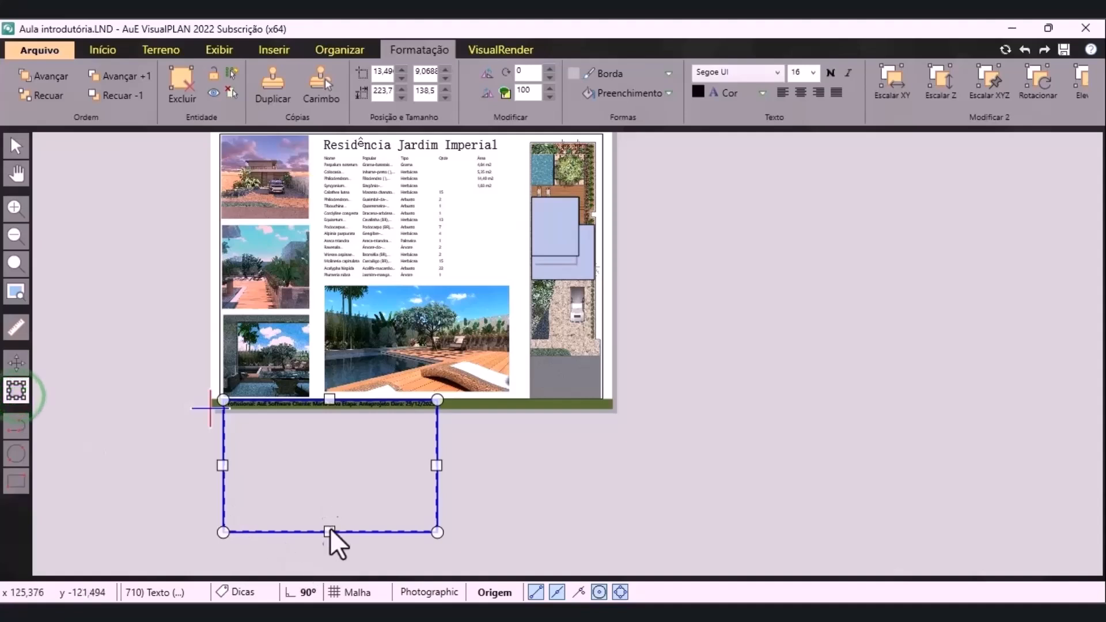
pyautogui.moveTo(327, 527); pyautogui.dragTo(347, 411)
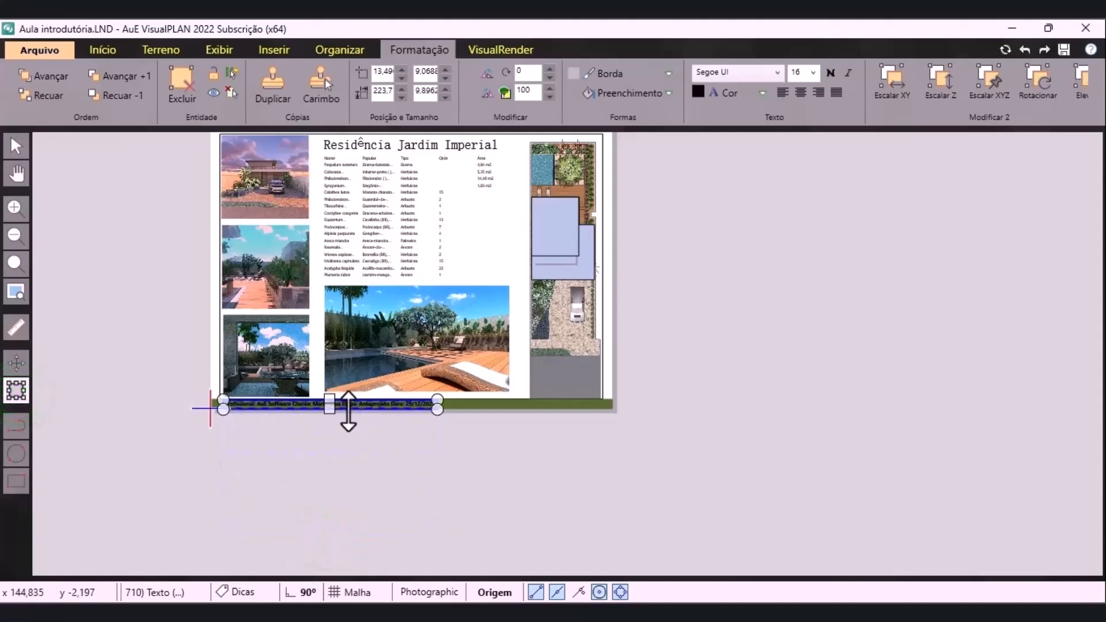
pyautogui.click(444, 446)
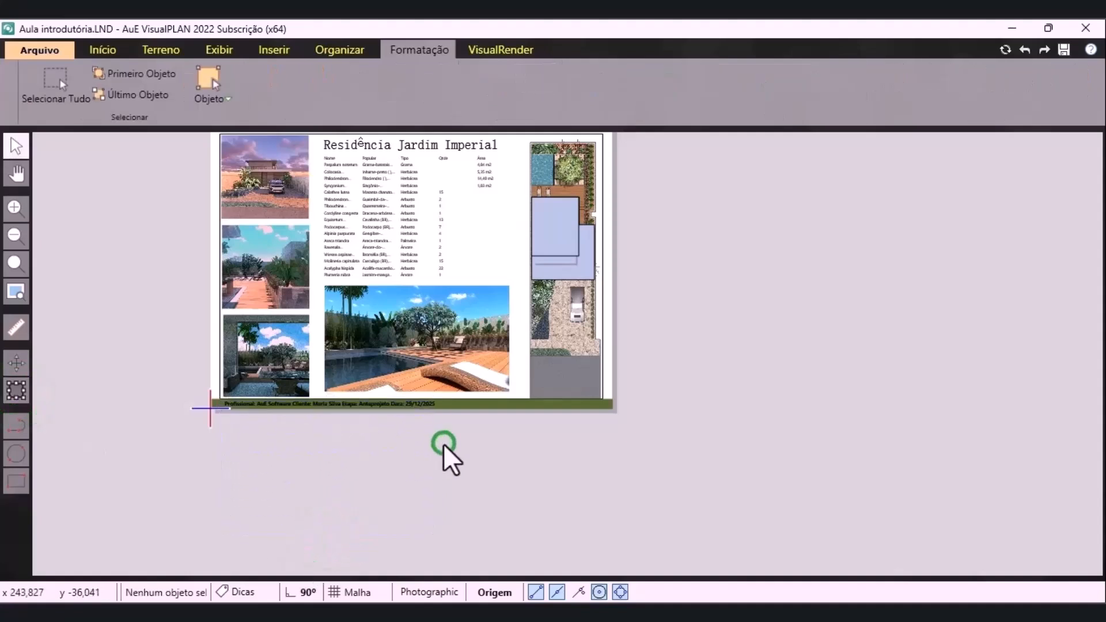
pyautogui.click(16, 291)
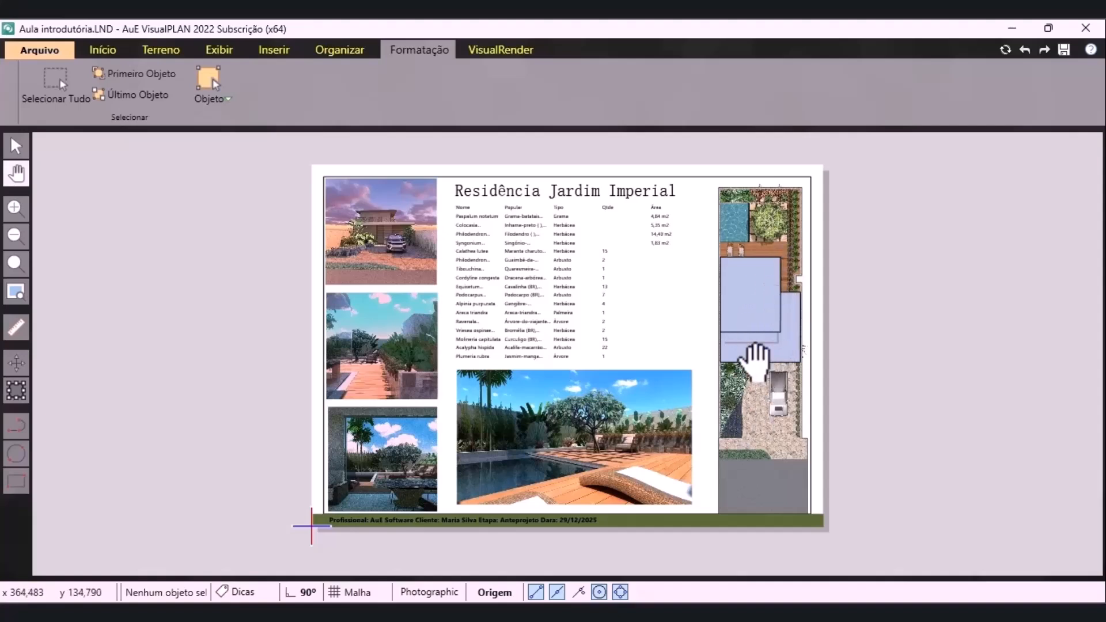
# In the combined 2D and 3D view, change the solid fill of the house's two roof slabs to light grey
pyautogui.click(221, 49)
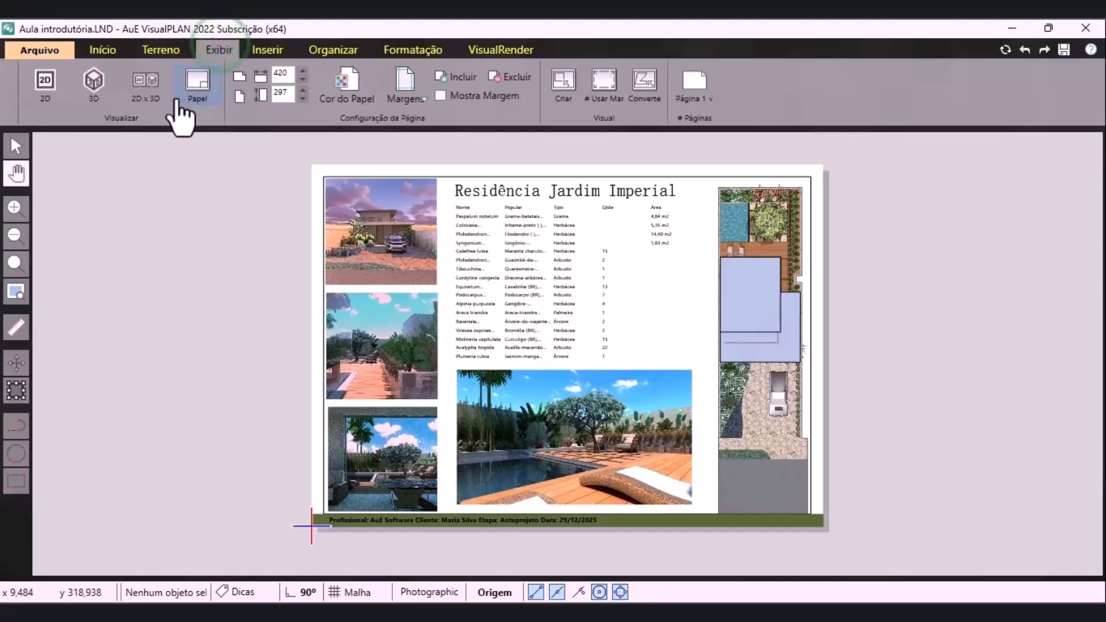
pyautogui.click(154, 92)
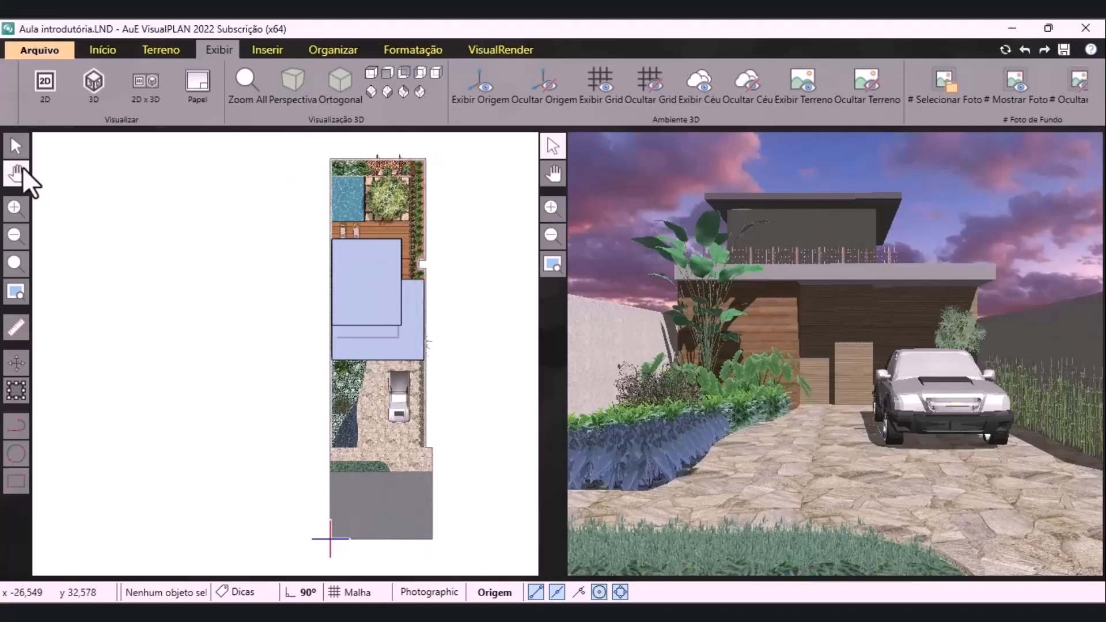
pyautogui.click(16, 146)
pyautogui.click(344, 301)
pyautogui.keyDown('shift'); pyautogui.click(400, 348); pyautogui.keyUp('shift')
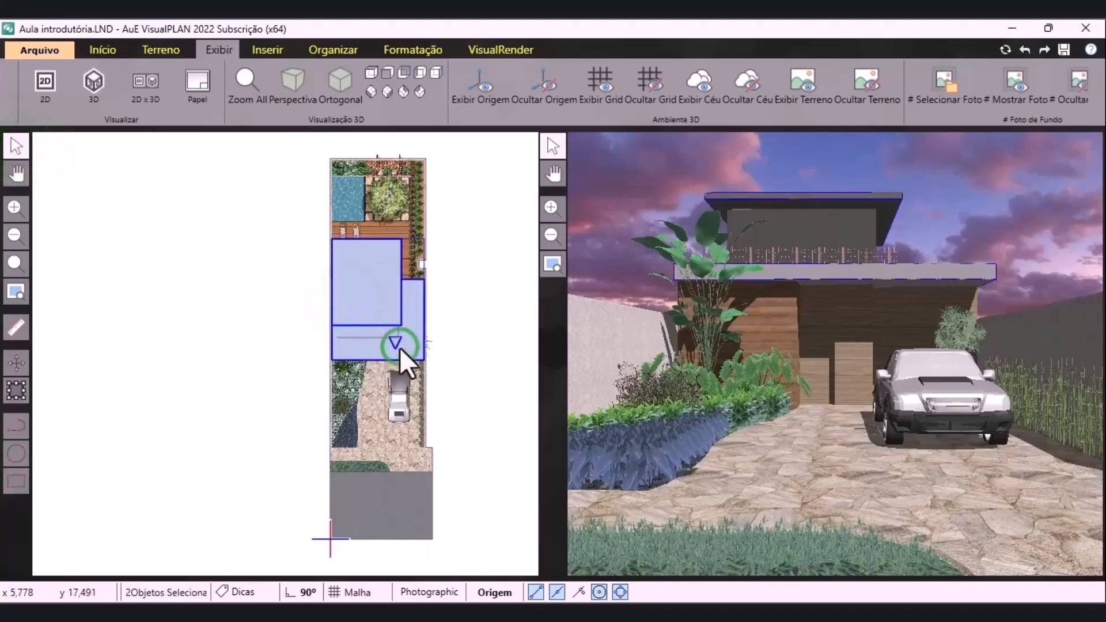
pyautogui.click(395, 51)
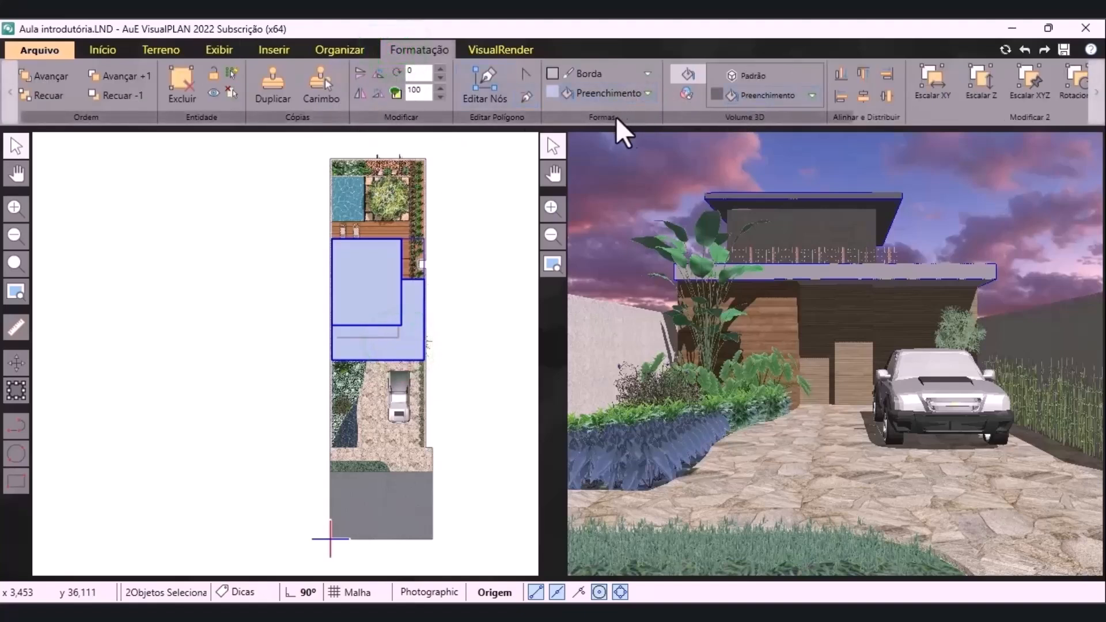
pyautogui.click(640, 94)
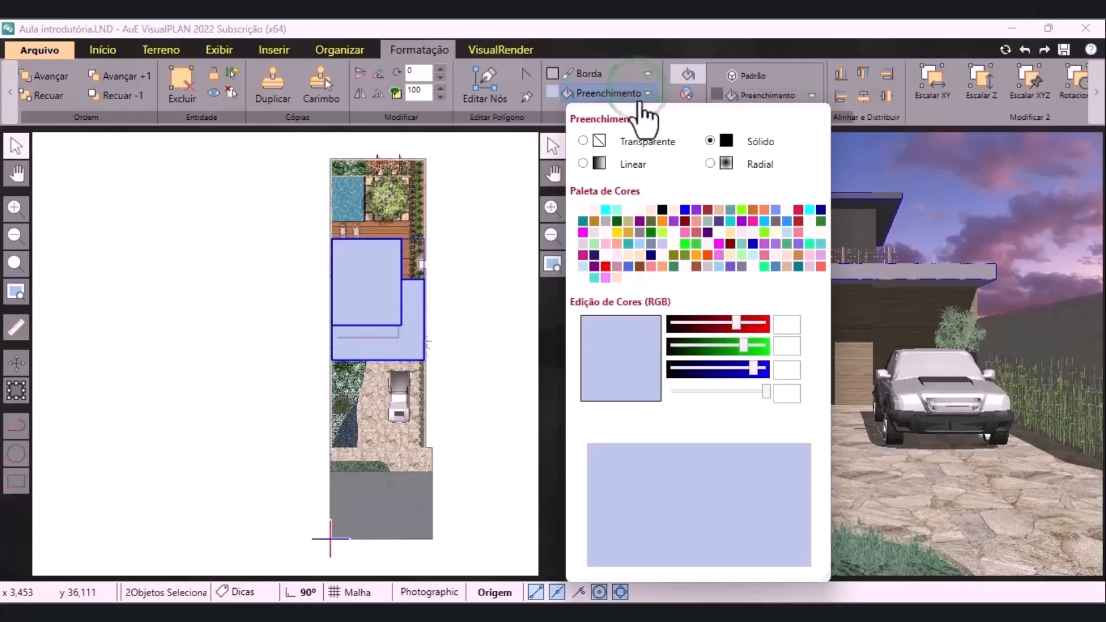
pyautogui.click(588, 243)
pyautogui.click(487, 200)
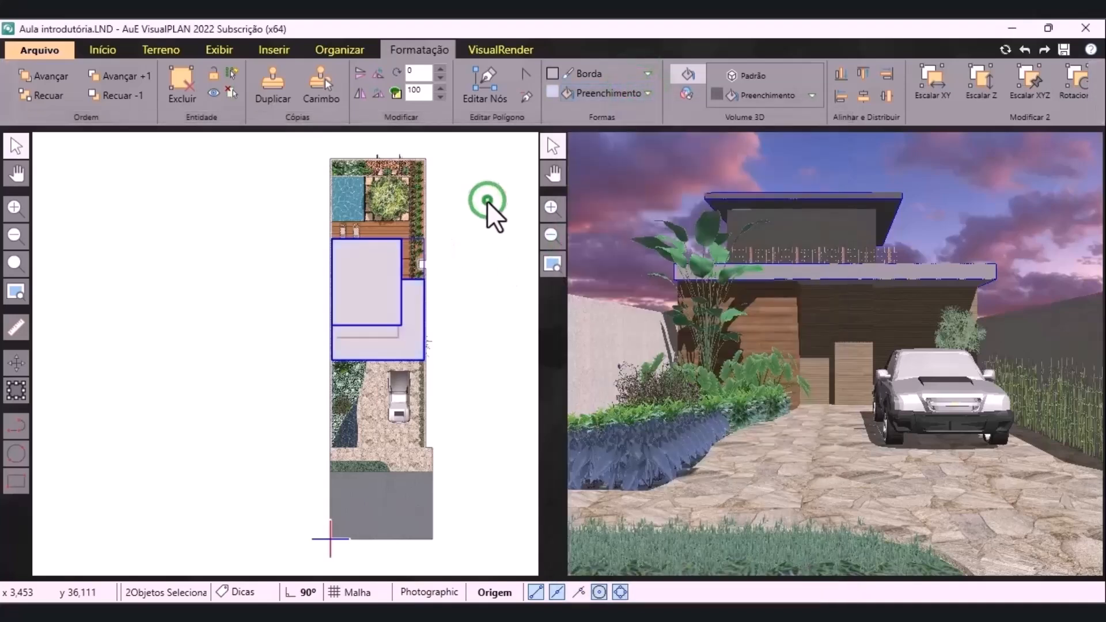
# Return to the paper sheet and set up an image export with Páginas as content and quality about 1.16 (1849 x 1307 pixels)
pyautogui.click(235, 51)
pyautogui.click(207, 90)
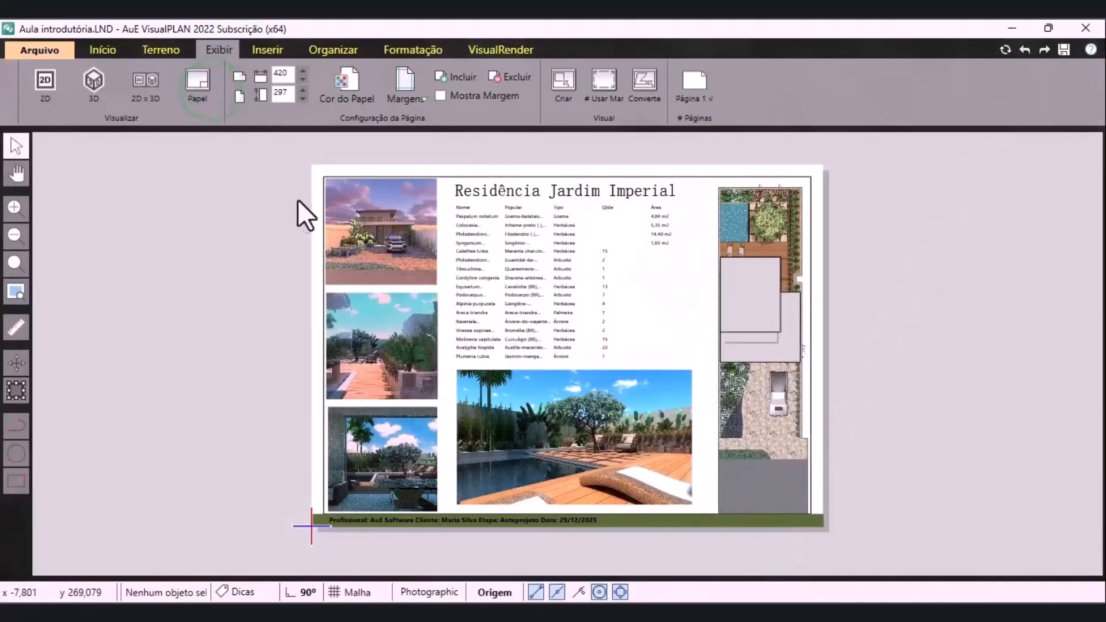
pyautogui.click(280, 211)
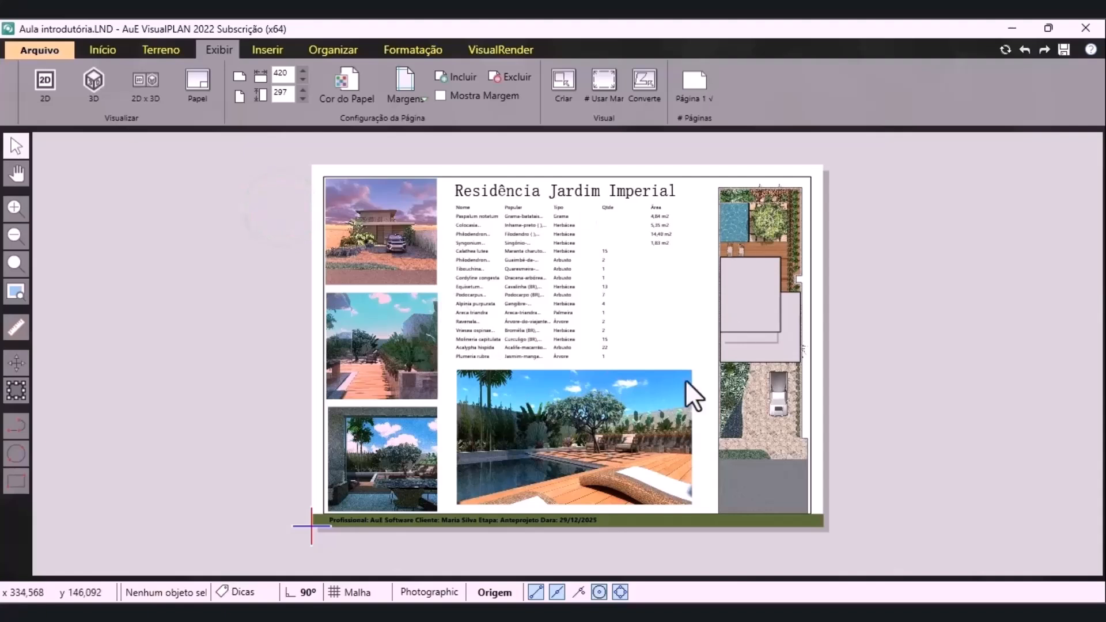
pyautogui.click(35, 49)
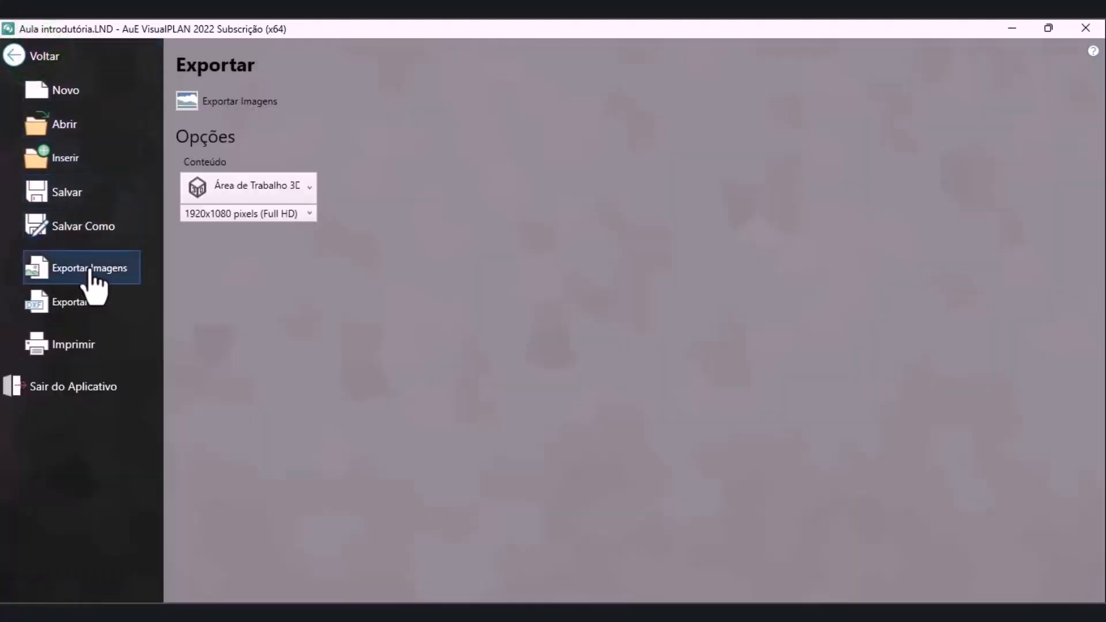
pyautogui.click(303, 184)
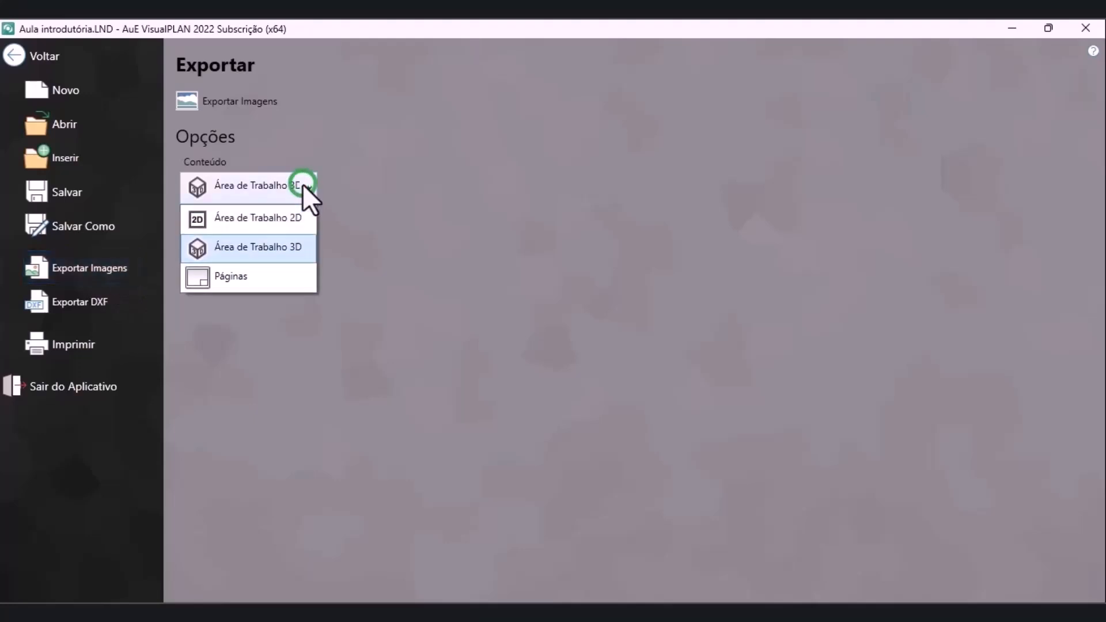
pyautogui.click(255, 273)
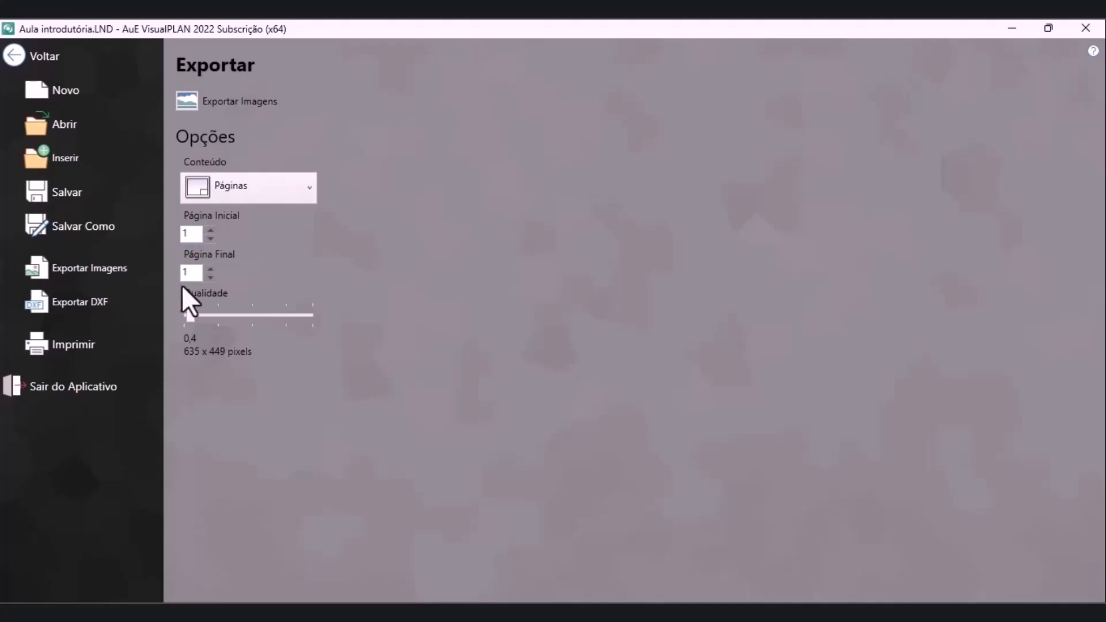
pyautogui.moveTo(191, 317); pyautogui.dragTo(217, 316)
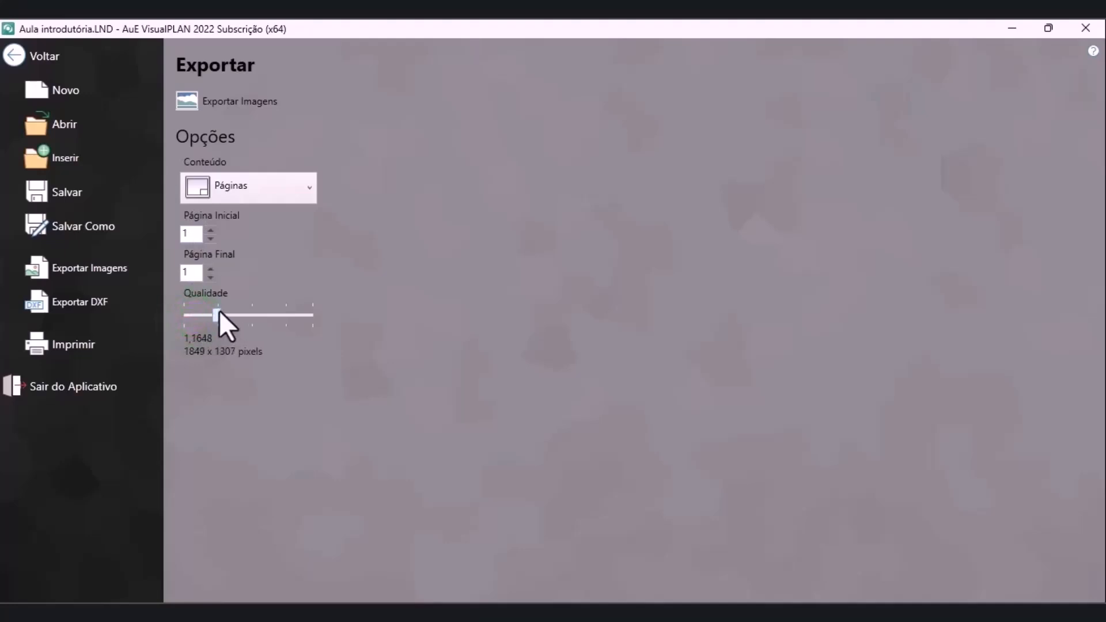
# Export the sheet as a JPG named R01_Prancha in the VISUALPLAN folder
pyautogui.click(222, 105)
pyautogui.scroll(-4, 95, 294)
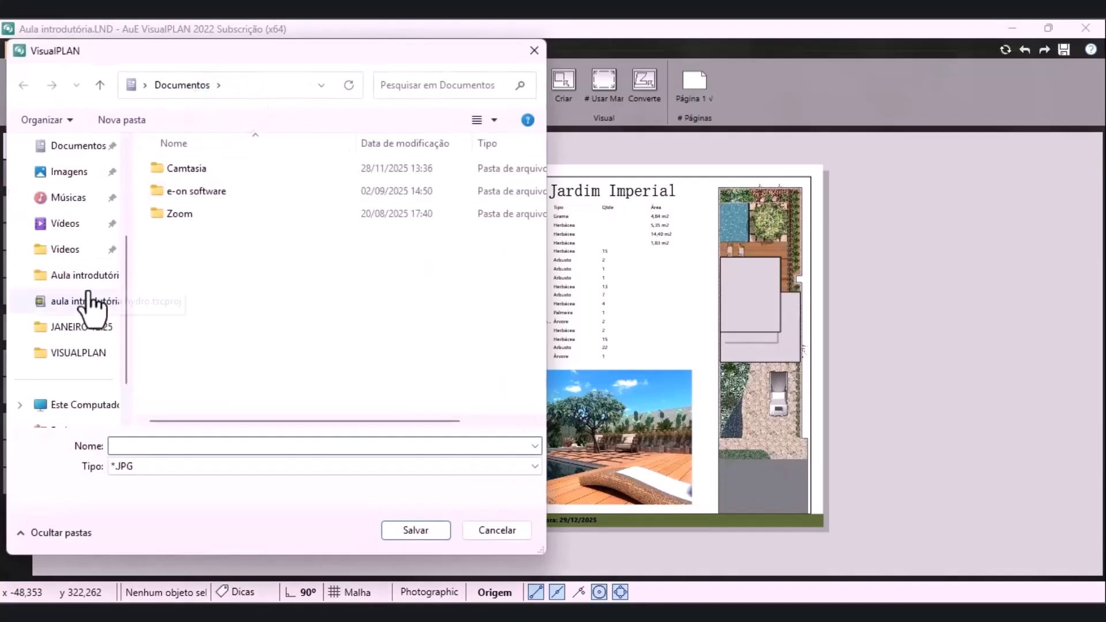
pyautogui.click(84, 300)
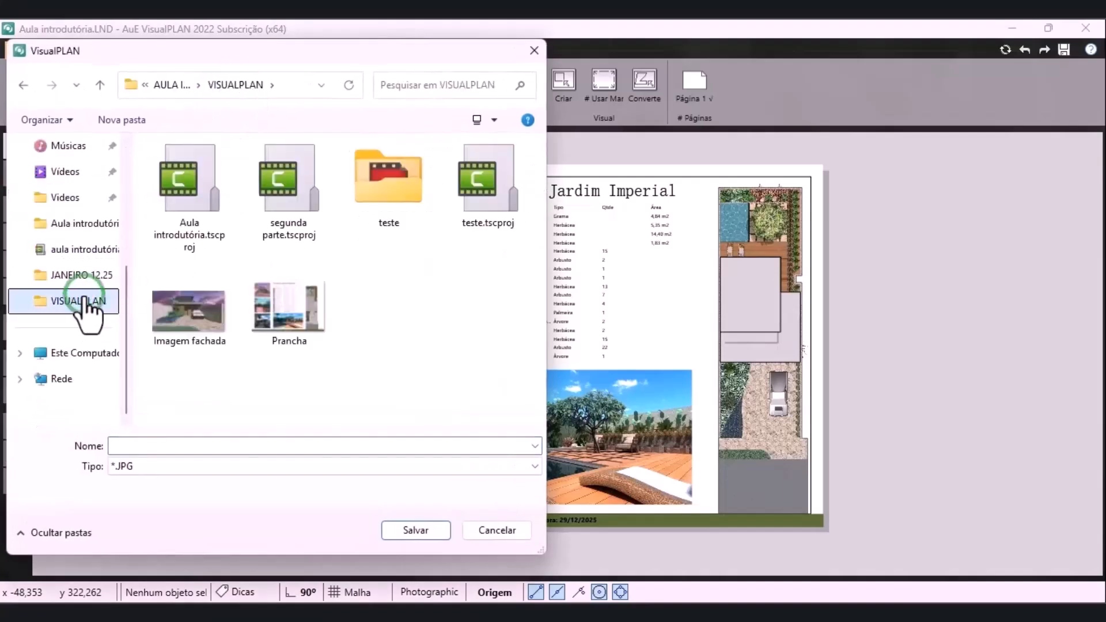
pyautogui.click(293, 316)
pyautogui.doubleClick(161, 445)
pyautogui.click(161, 445)
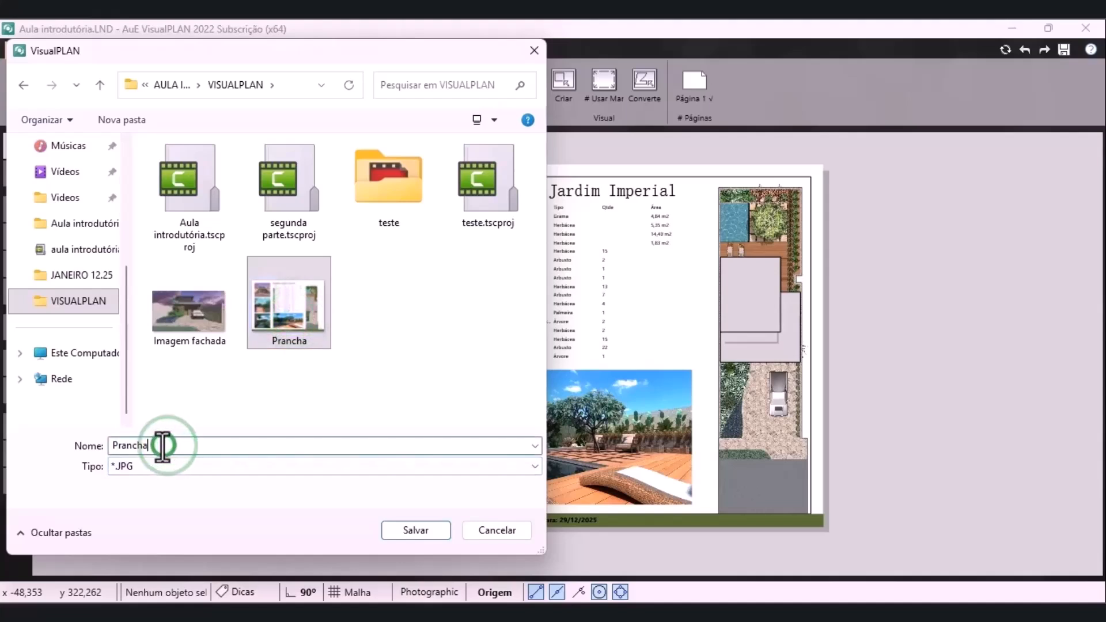
pyautogui.click(115, 445)
pyautogui.write('01_')
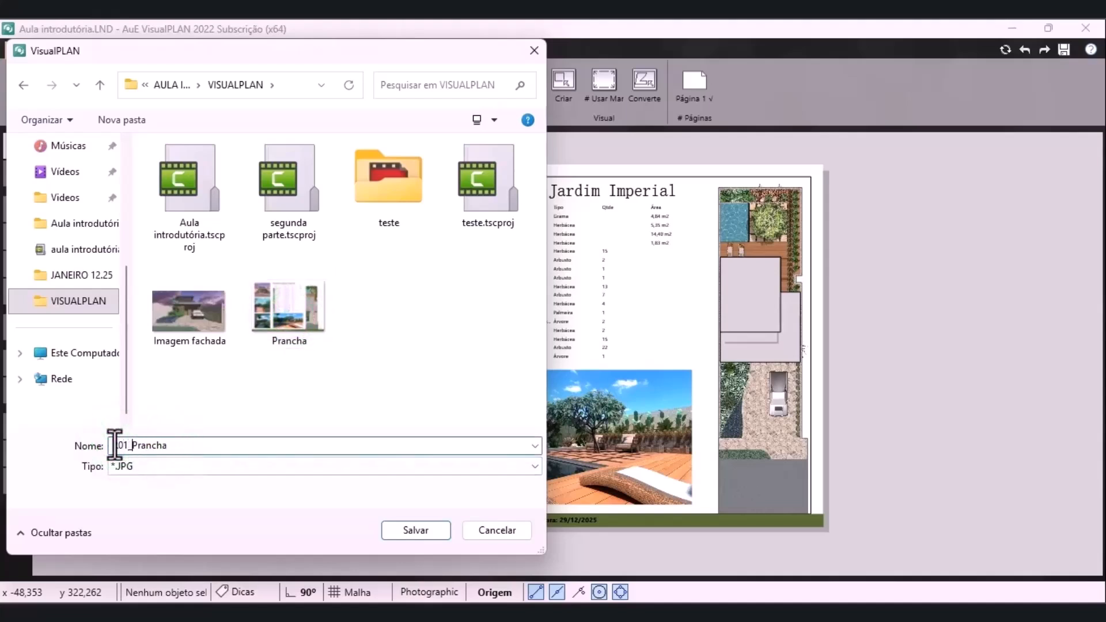
pyautogui.press('Return')
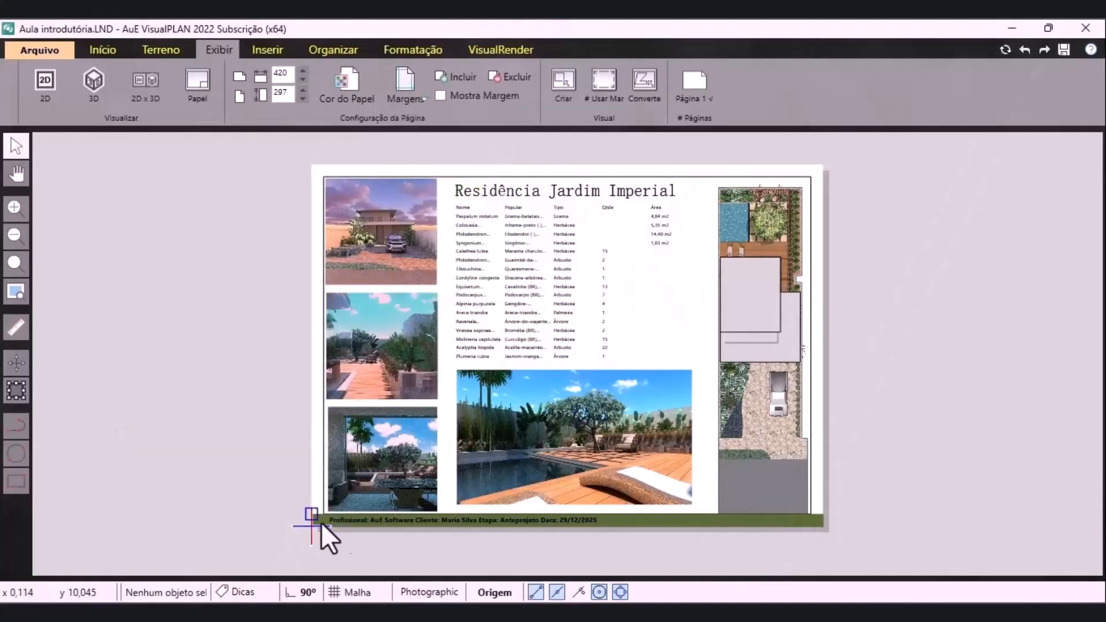
# Switch to File Explorer and open the exported R01_Prancha image from the VISUALPLAN folder to view the sheet
pyautogui.click(609, 569)
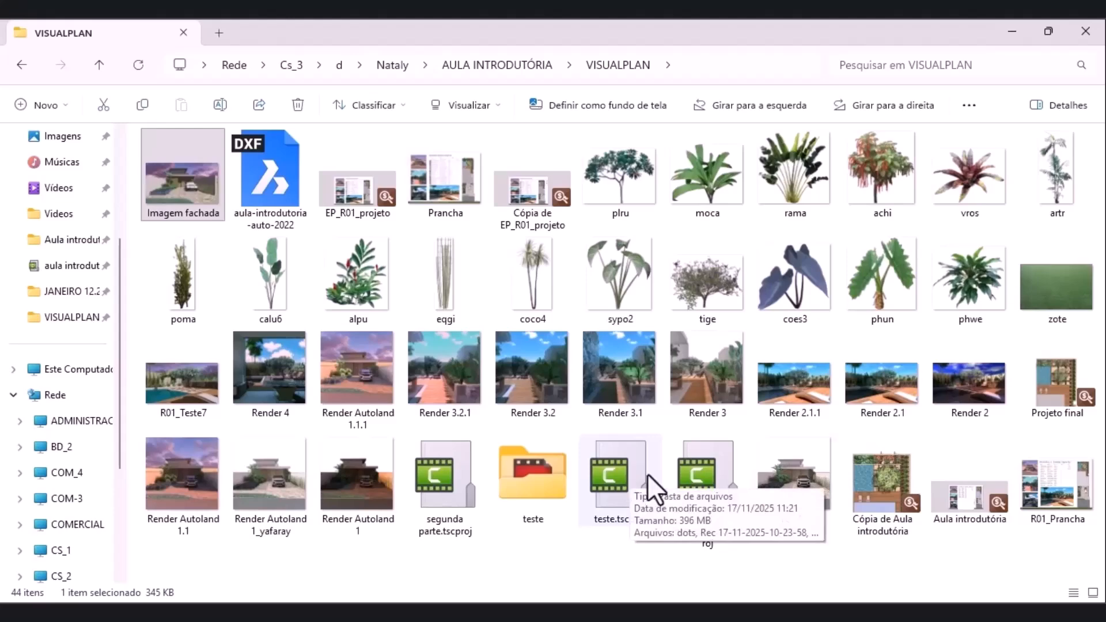
pyautogui.doubleClick(1055, 469)
pyautogui.click(807, 81)
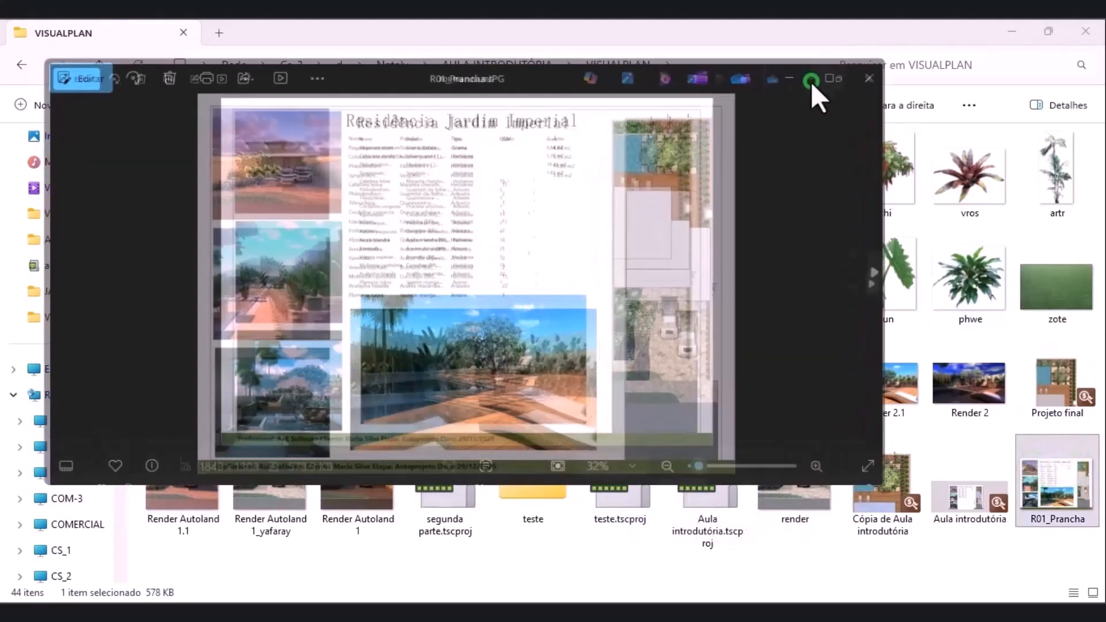